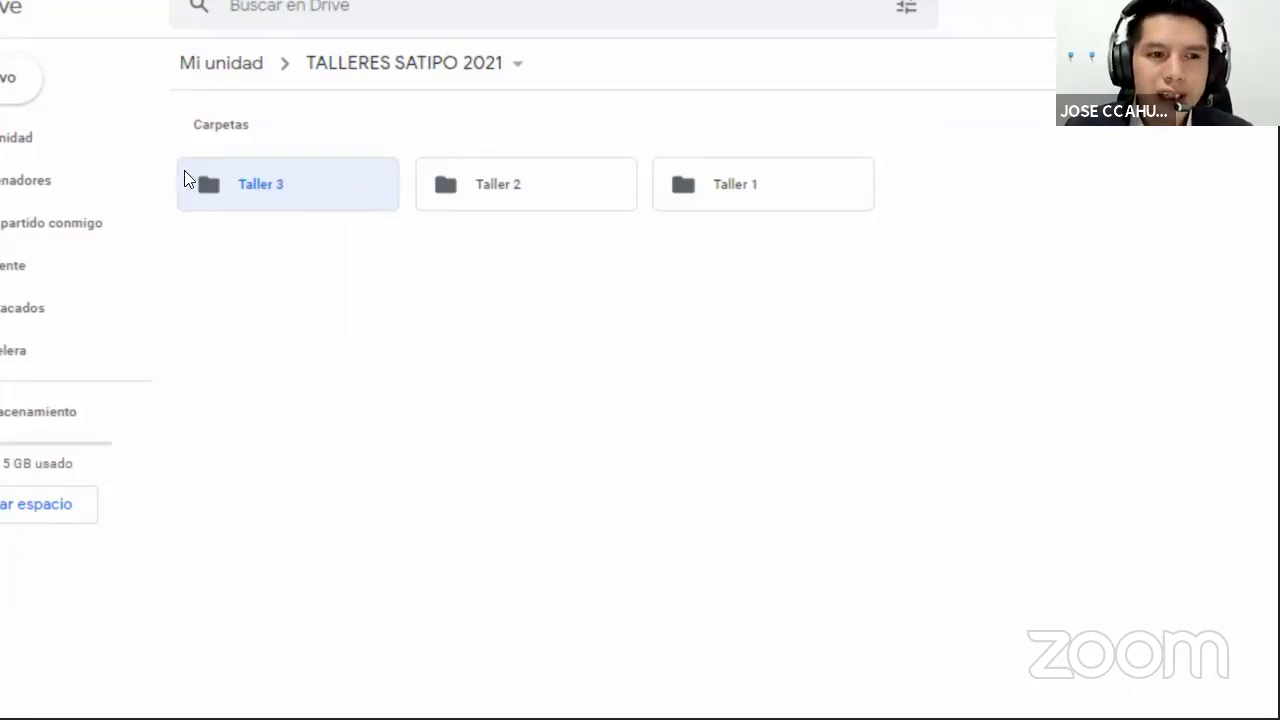
Inside the Taller 3 folder, create a new folder named EVIDENCIAS 2021.
{"action": "double_click", "coordinate": [183, 182]}
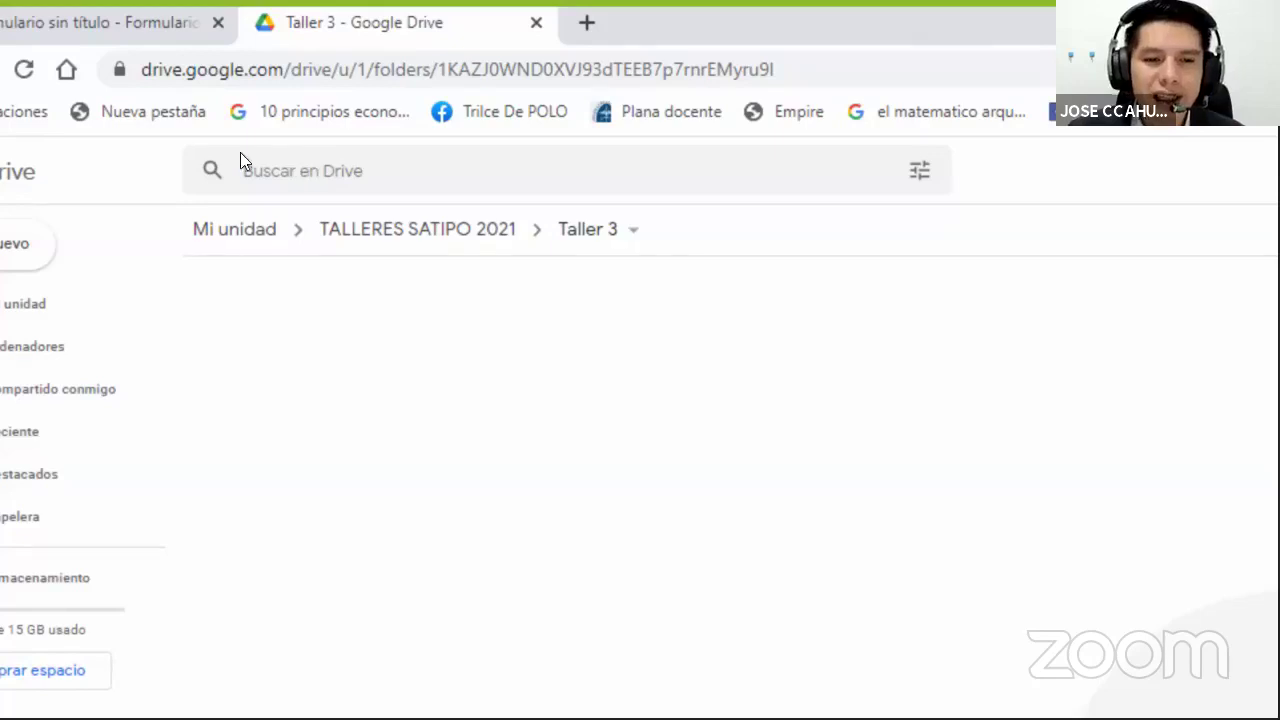
{"action": "key", "text": "c"}
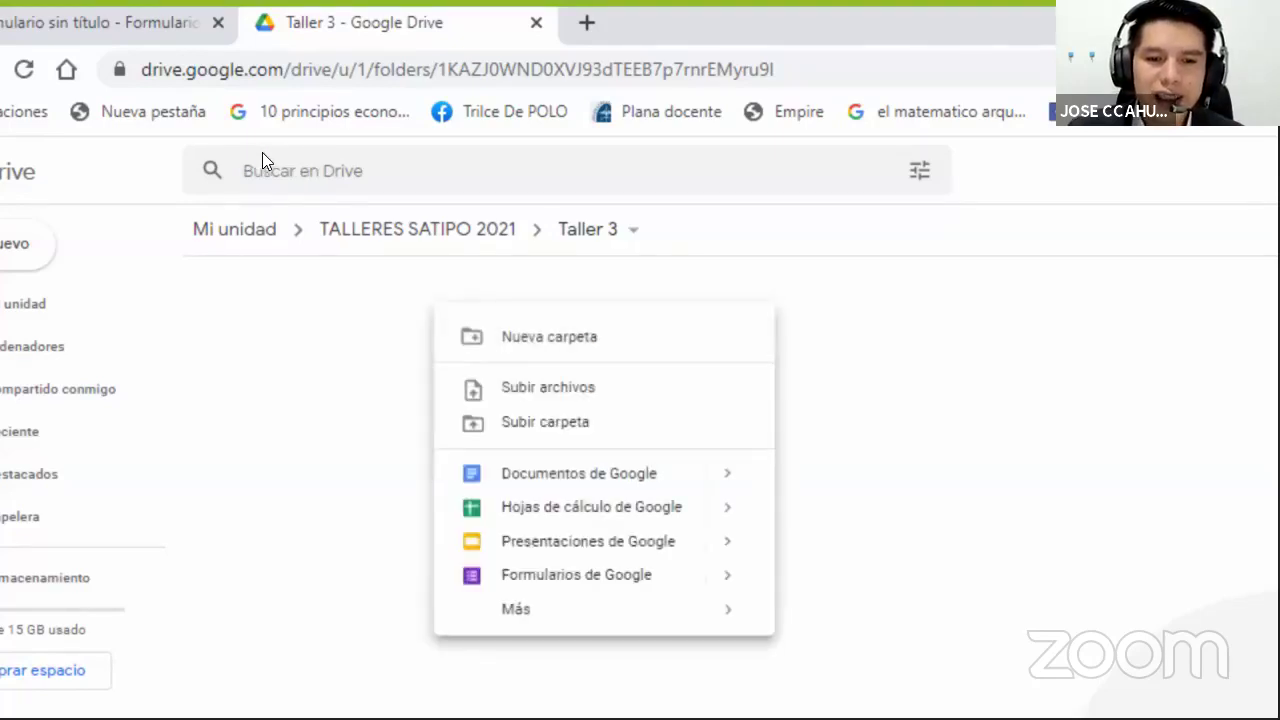
{"action": "key", "text": "Down"}
{"action": "key", "text": "Return"}
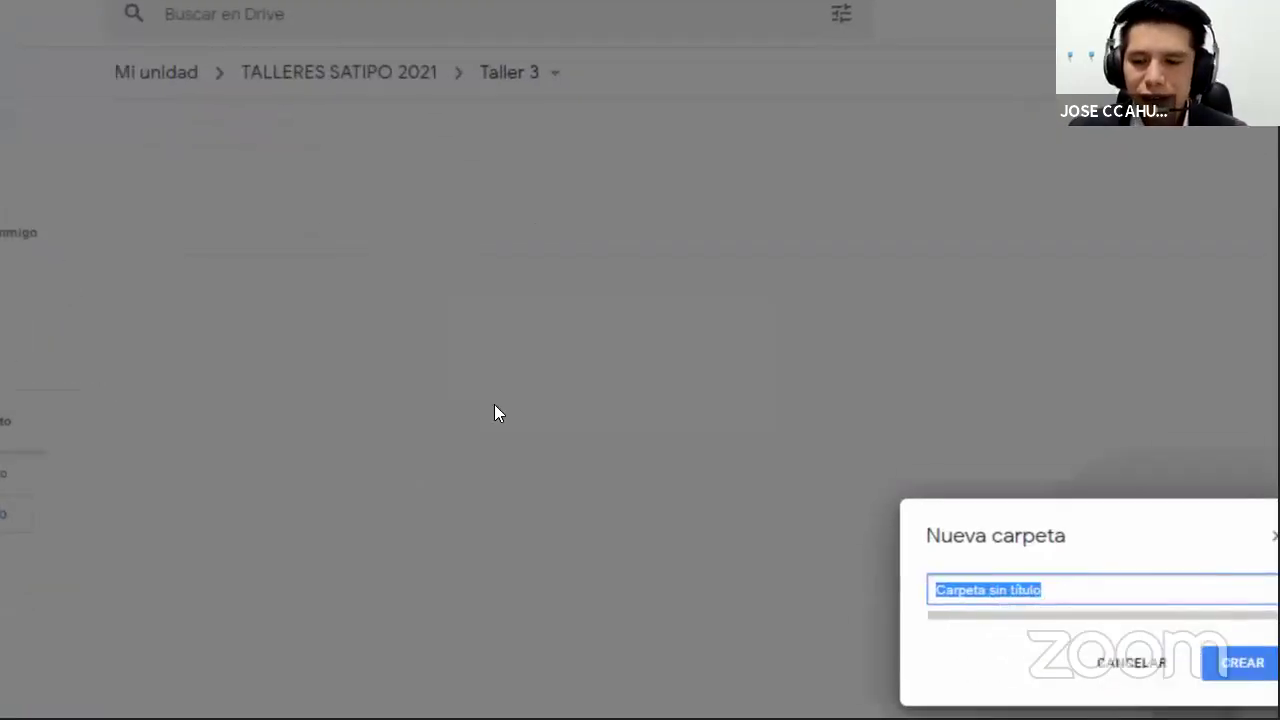
{"action": "type", "text": "e"}
{"action": "key", "text": "BackSpace"}
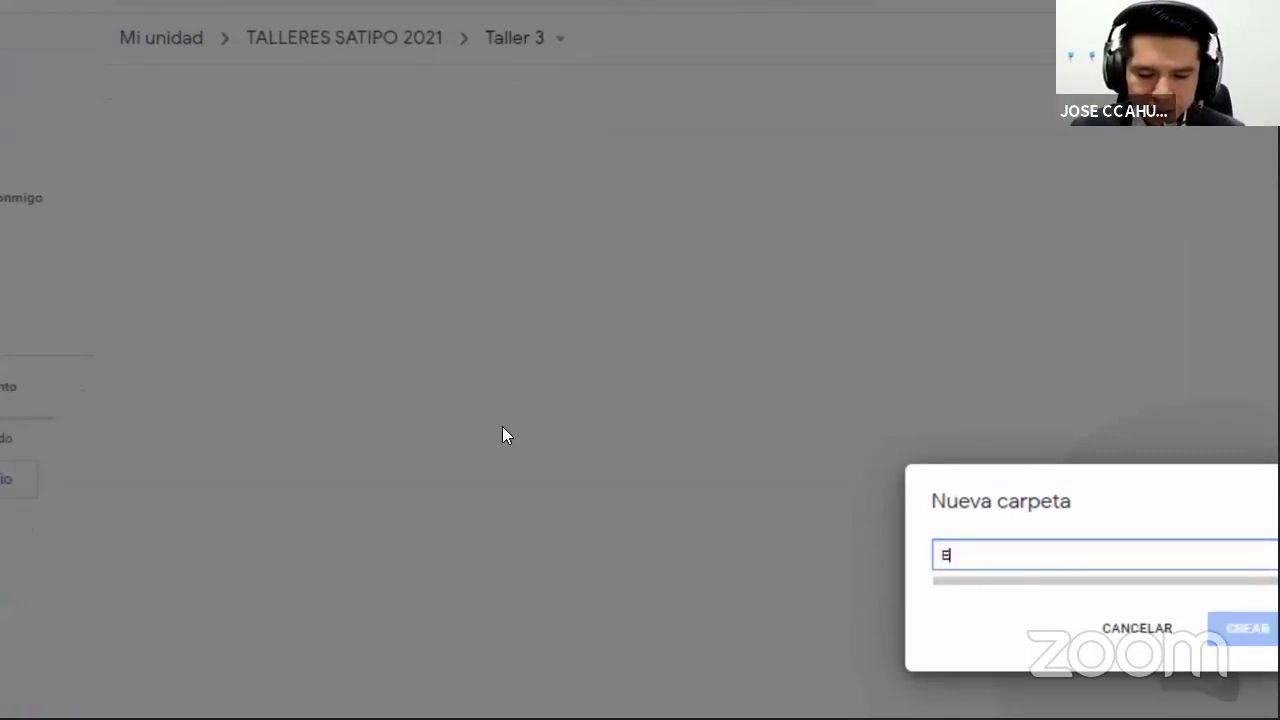
{"action": "type", "text": "EVIDENCIAS"}
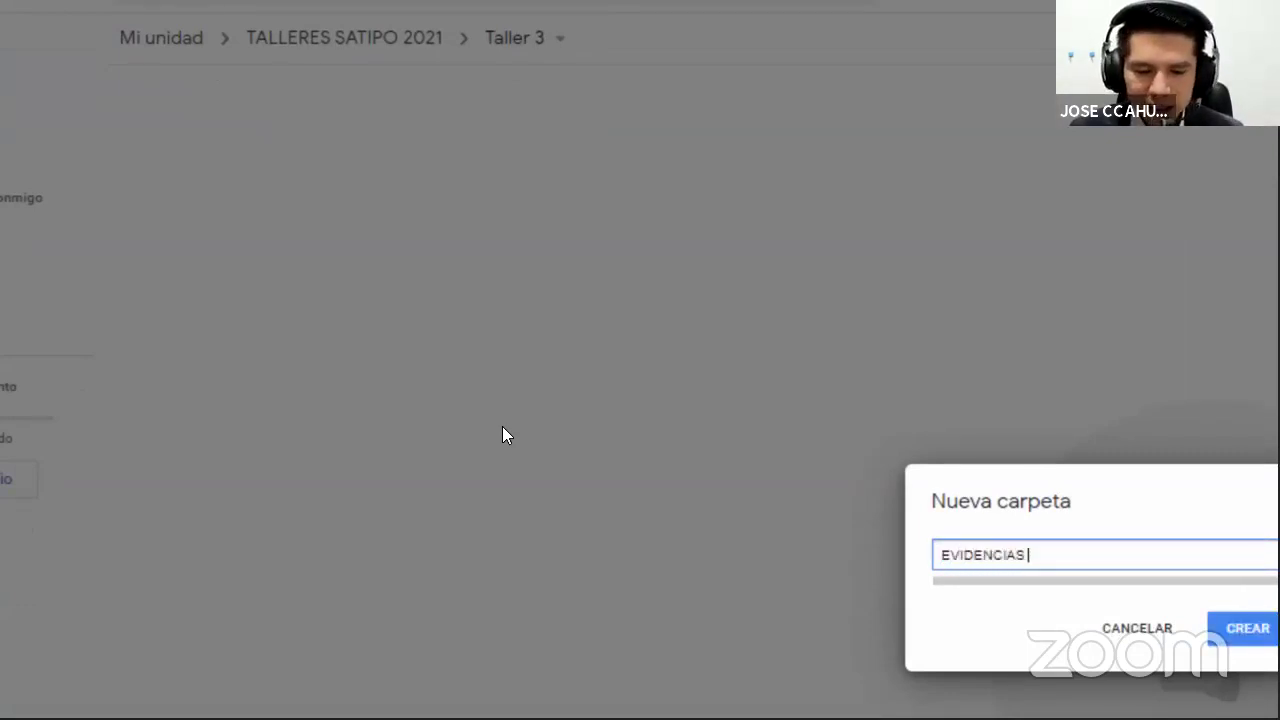
{"action": "type", "text": " 2021"}
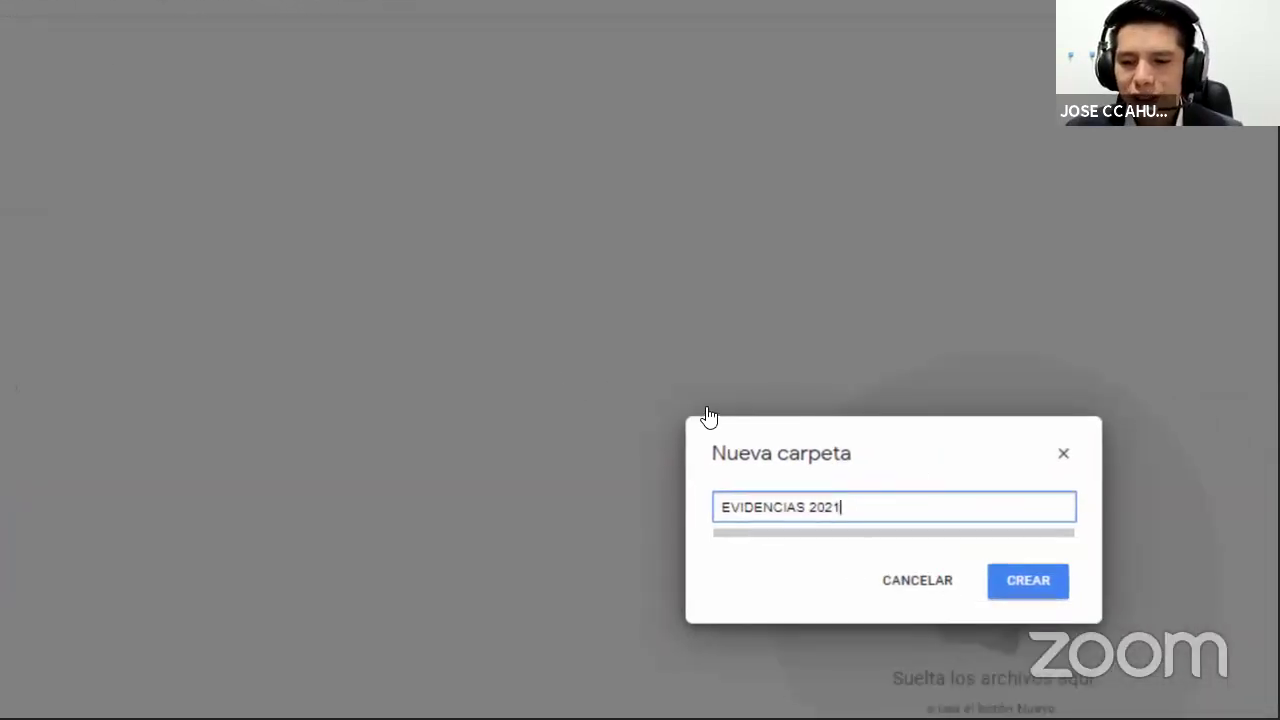
{"action": "left_click", "coordinate": [707, 419]}
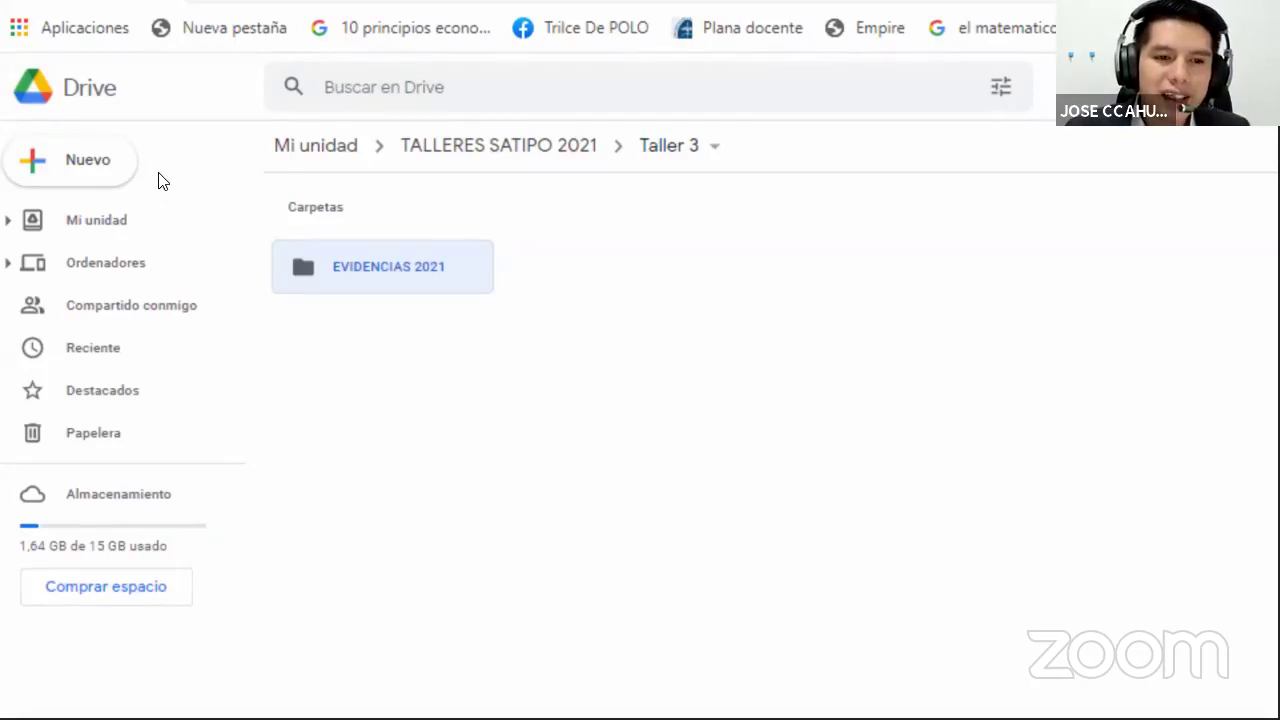
Open the new EVIDENCIAS 2021 folder and bring up the new-item list.
{"action": "key", "text": "Return"}
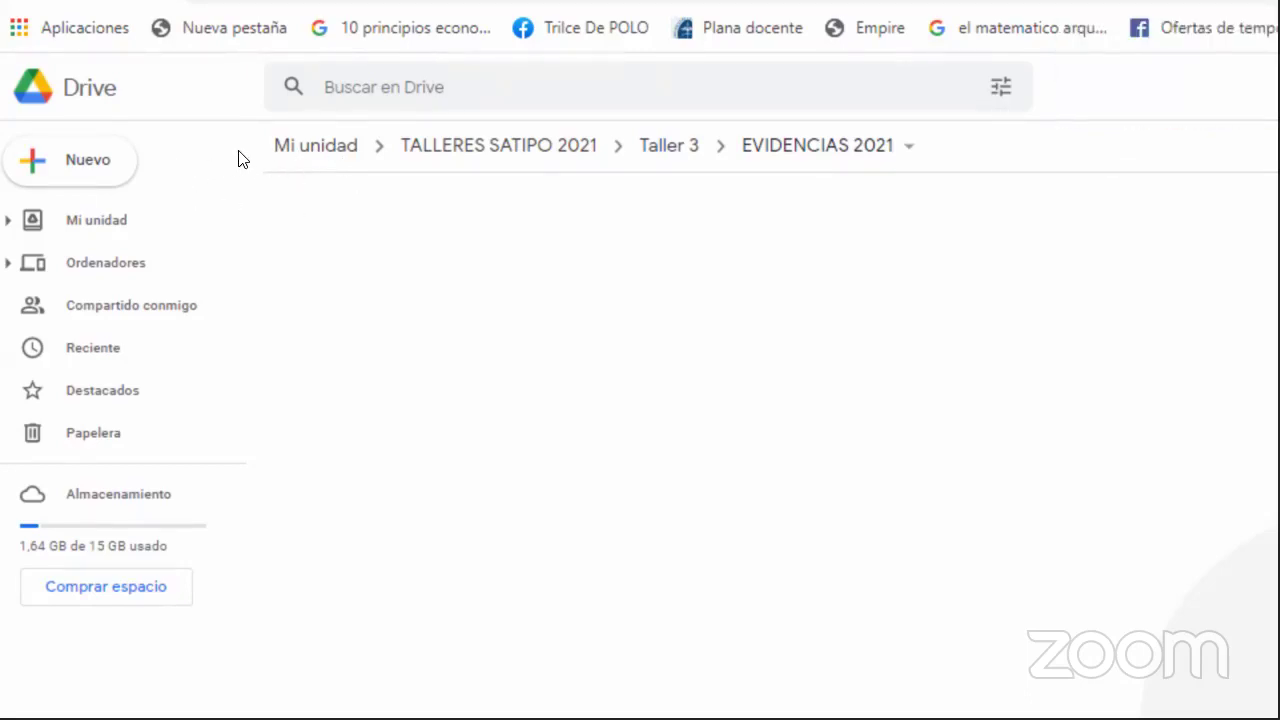
{"action": "key", "text": "c"}
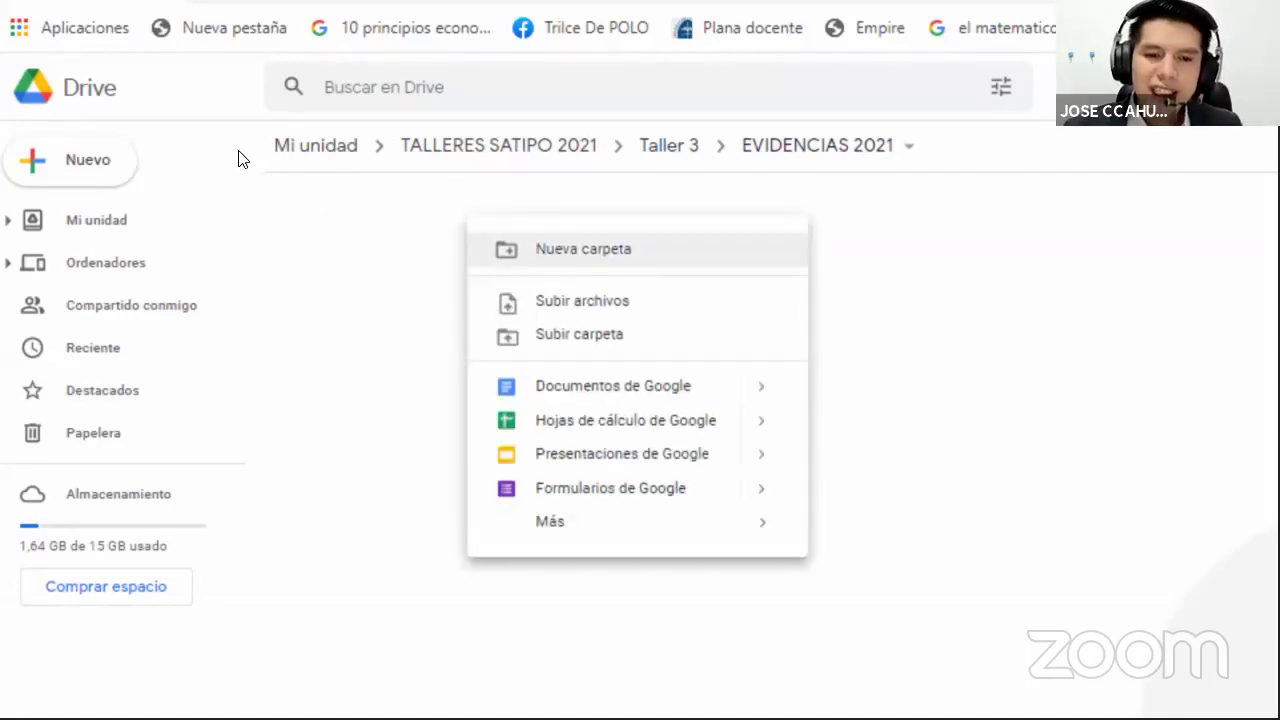
Create a blank Google Form inside the EVIDENCIAS 2021 folder.
{"action": "key", "text": "Down"}
{"action": "key", "text": "Down"}
{"action": "key", "text": "Down"}
{"action": "key", "text": "Down"}
{"action": "key", "text": "Down"}
{"action": "key", "text": "Down"}
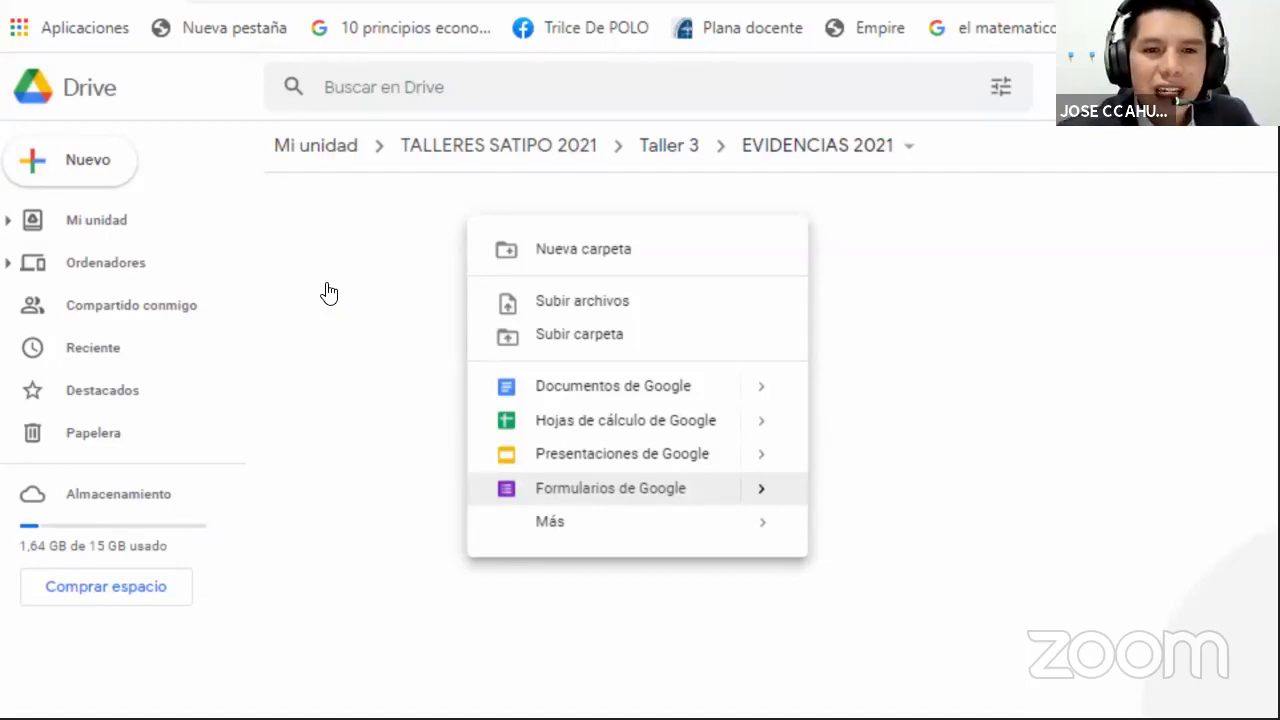
{"action": "left_click", "coordinate": [226, 178]}
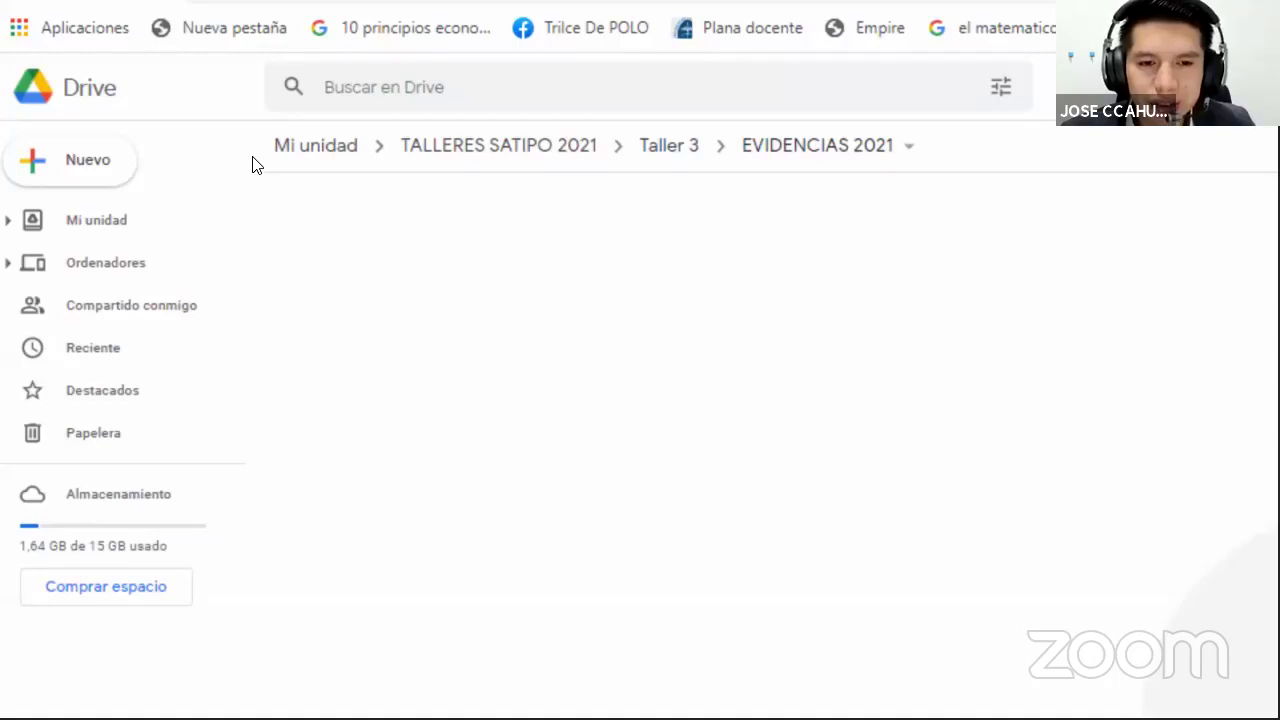
{"action": "key", "text": "c"}
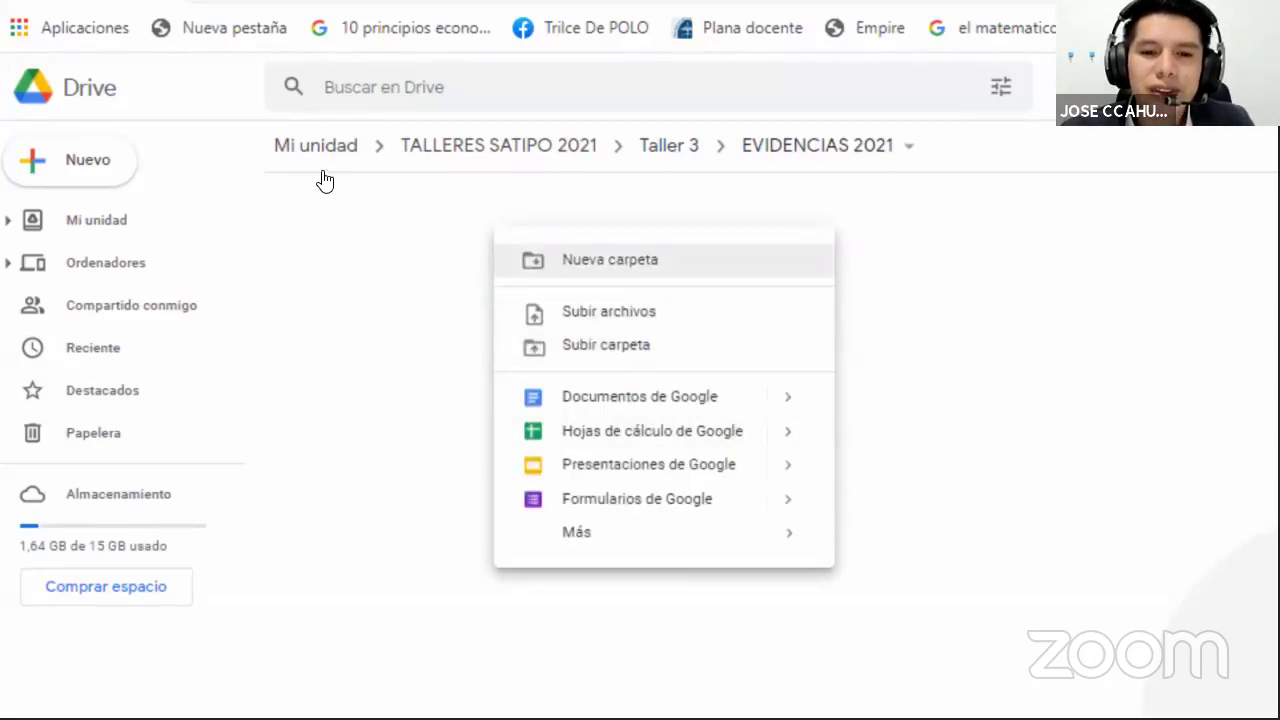
{"action": "key", "text": "Down"}
{"action": "key", "text": "Down"}
{"action": "key", "text": "Down"}
{"action": "key", "text": "Down"}
{"action": "key", "text": "Down"}
{"action": "key", "text": "Down"}
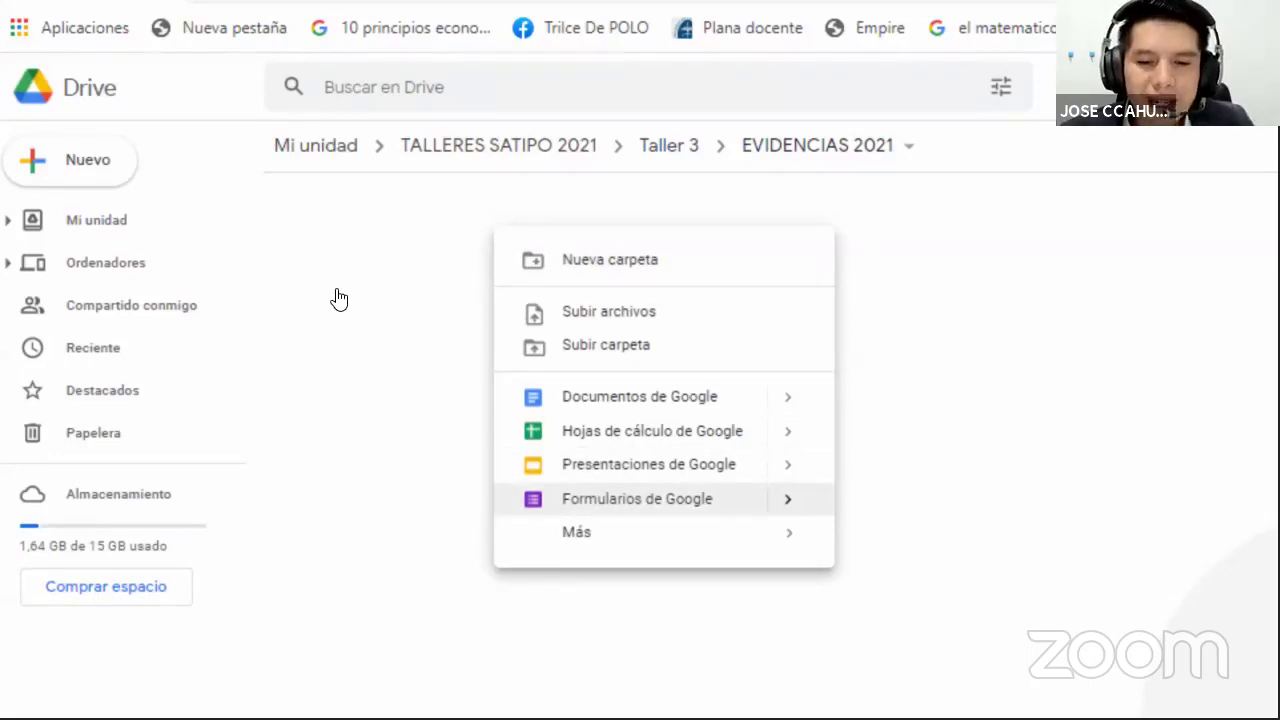
{"action": "key", "text": "Return"}
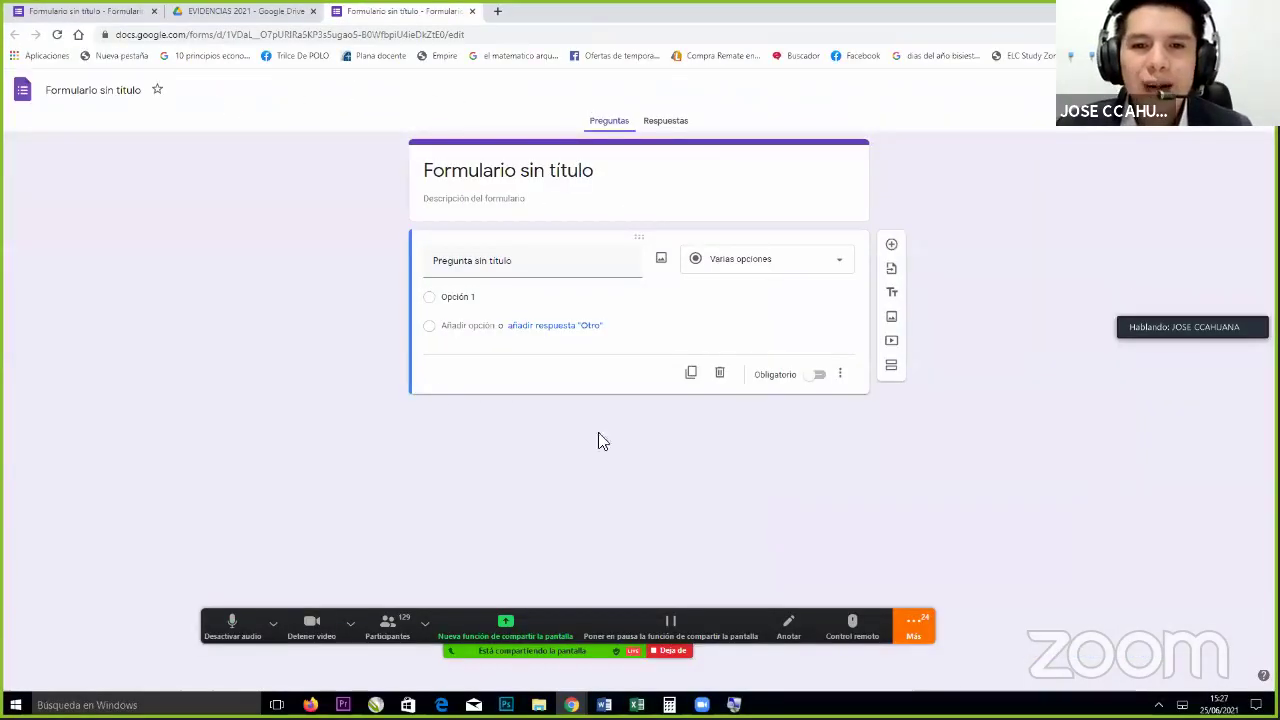
{"action": "left_click", "coordinate": [916, 620]}
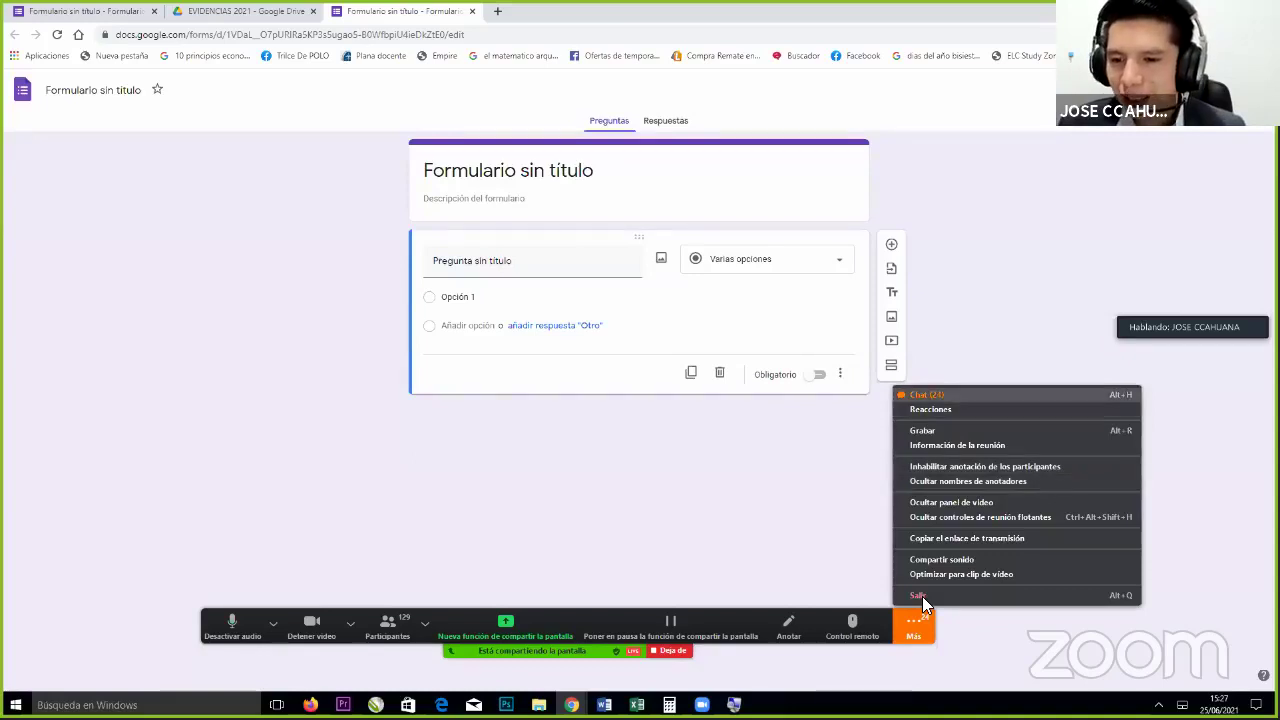
{"action": "key", "text": "alt+h"}
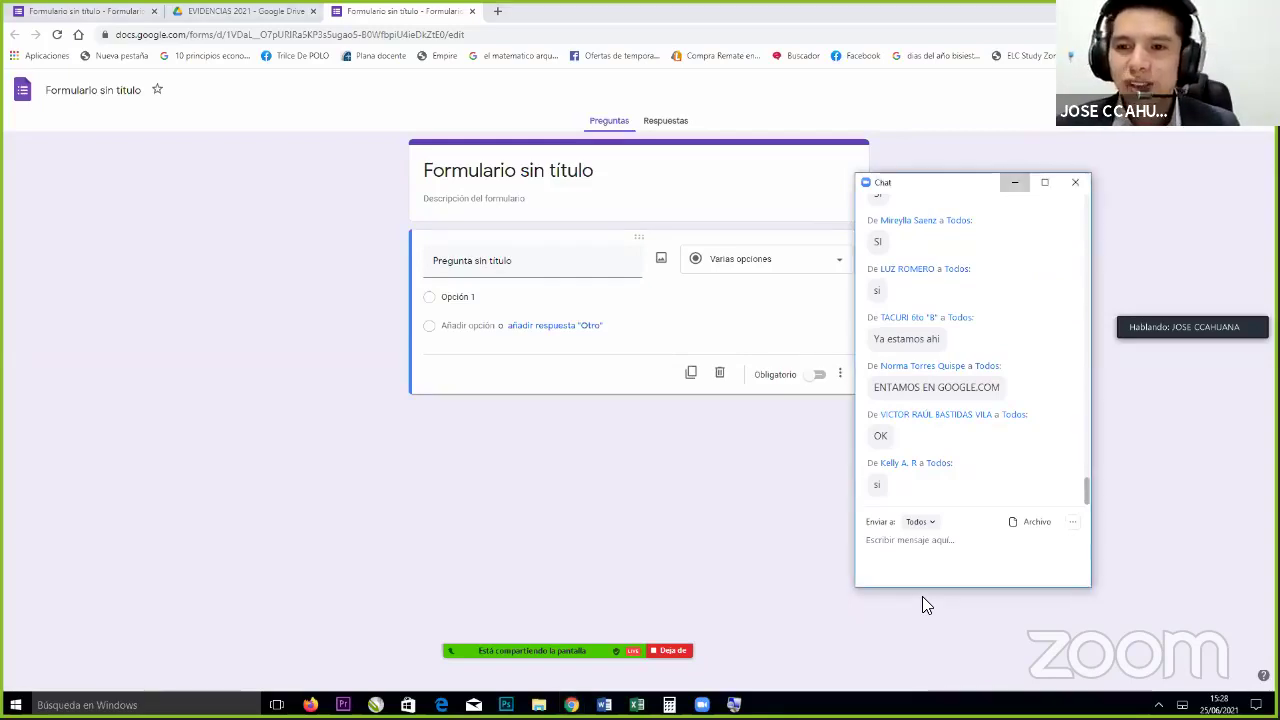
{"action": "left_click", "coordinate": [1012, 183]}
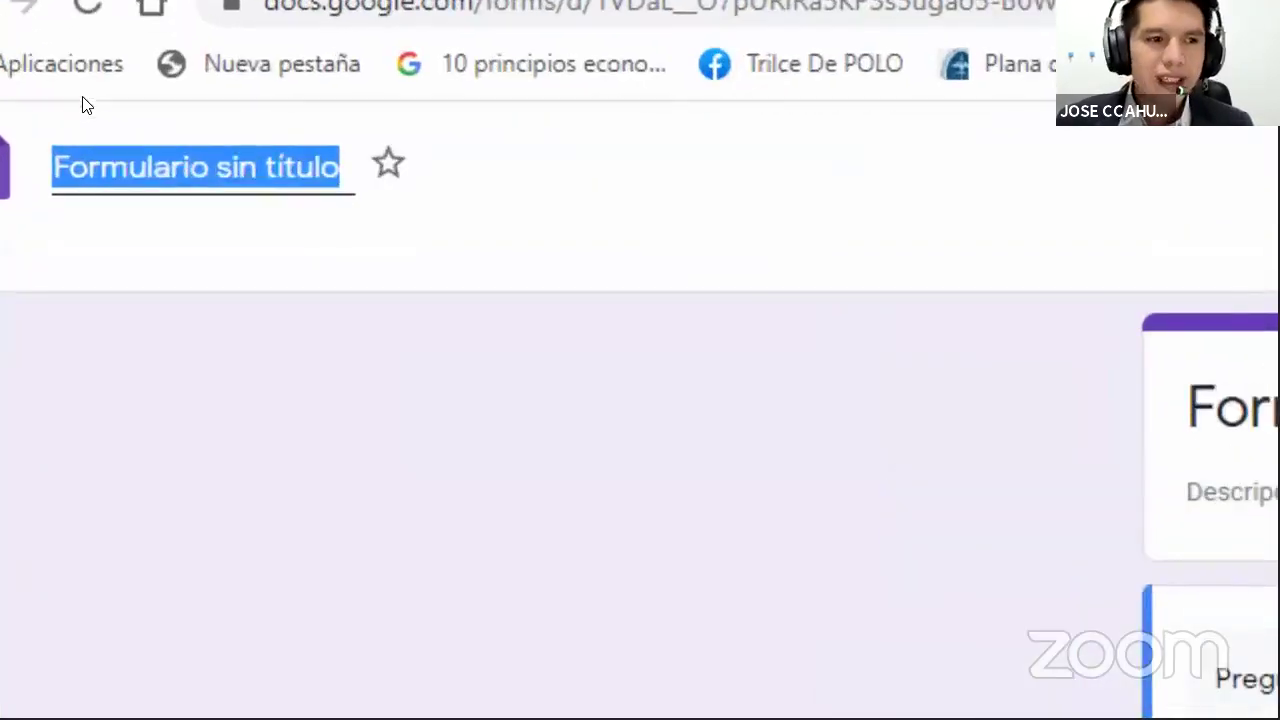
Title the form 'RECOJO DE EVIDENCIAS 01'.
{"action": "type", "text": "EV"}
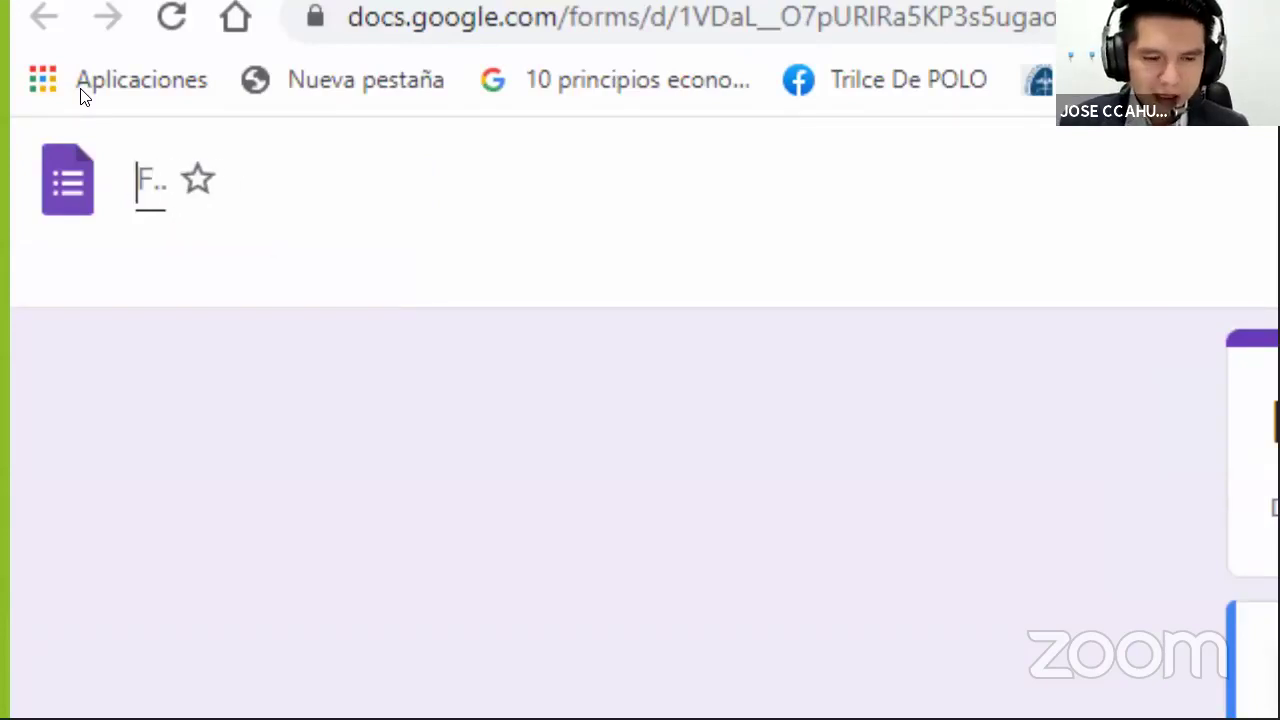
{"action": "type", "text": "RECOJO"}
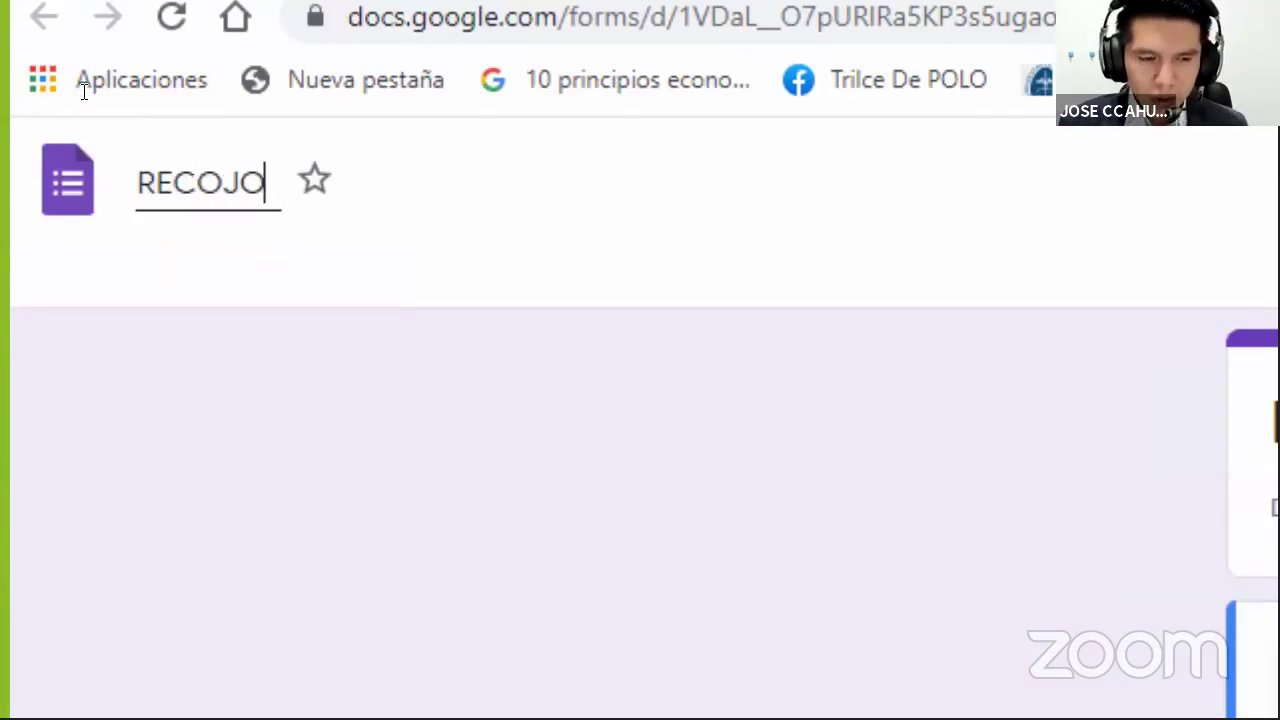
{"action": "type", "text": " DE EVIDENCIAS"}
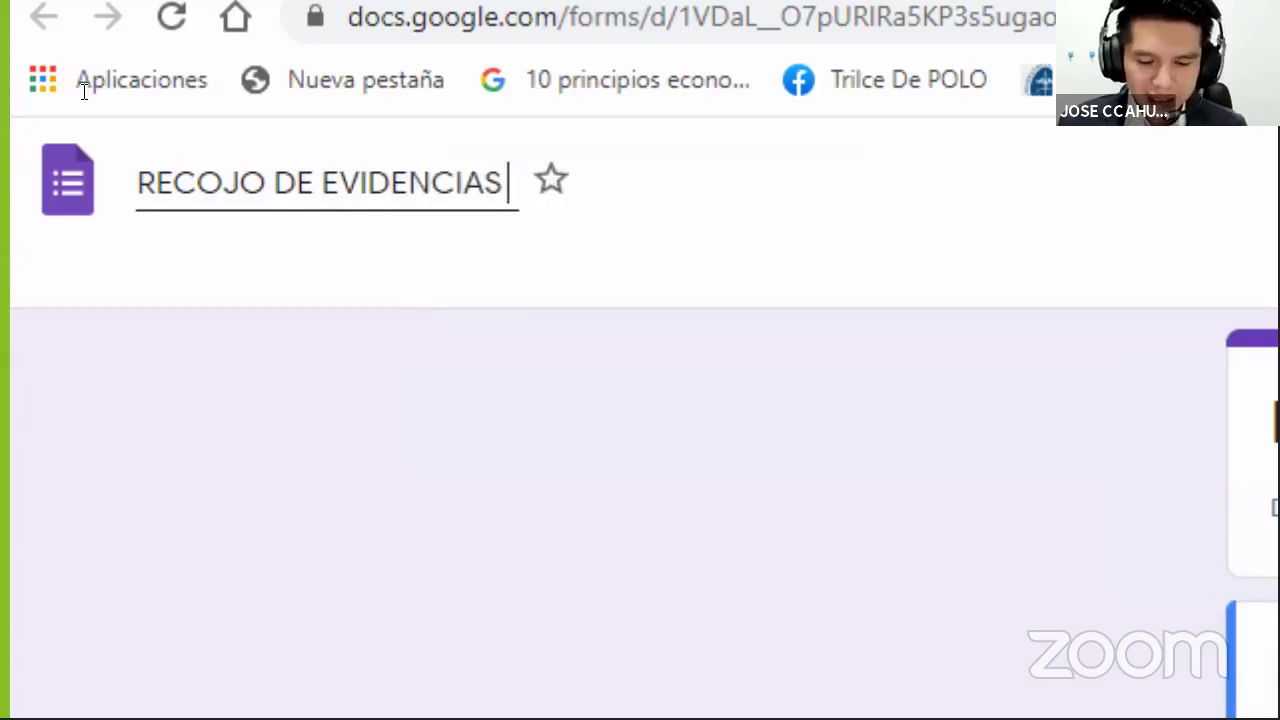
{"action": "type", "text": " N"}
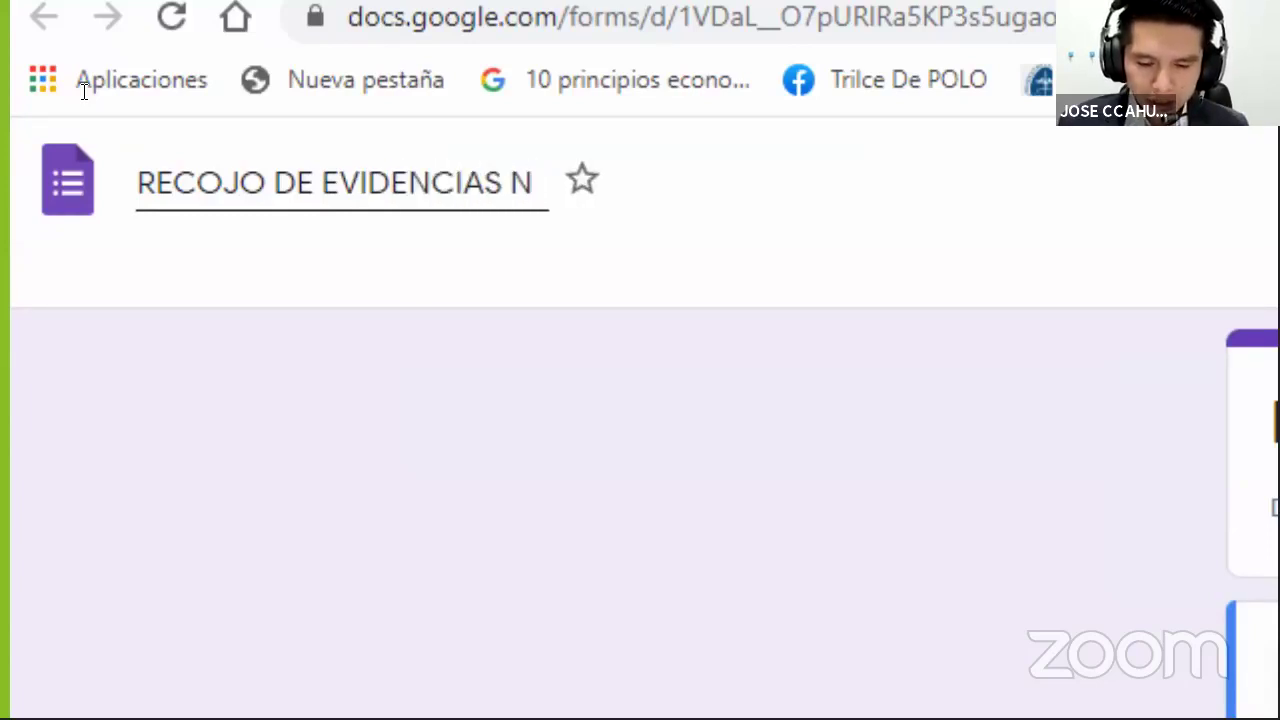
{"action": "key", "text": "BackSpace"}
{"action": "type", "text": "05"}
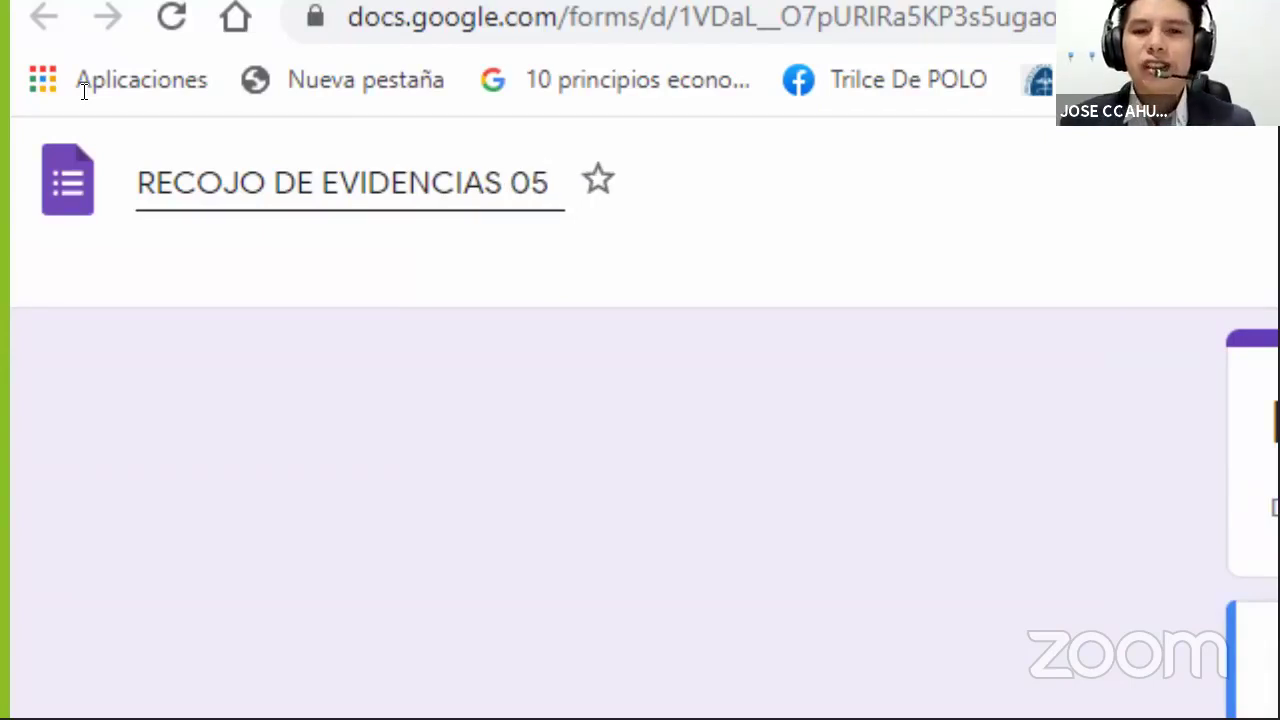
{"action": "key", "text": "BackSpace"}
{"action": "type", "text": "1"}
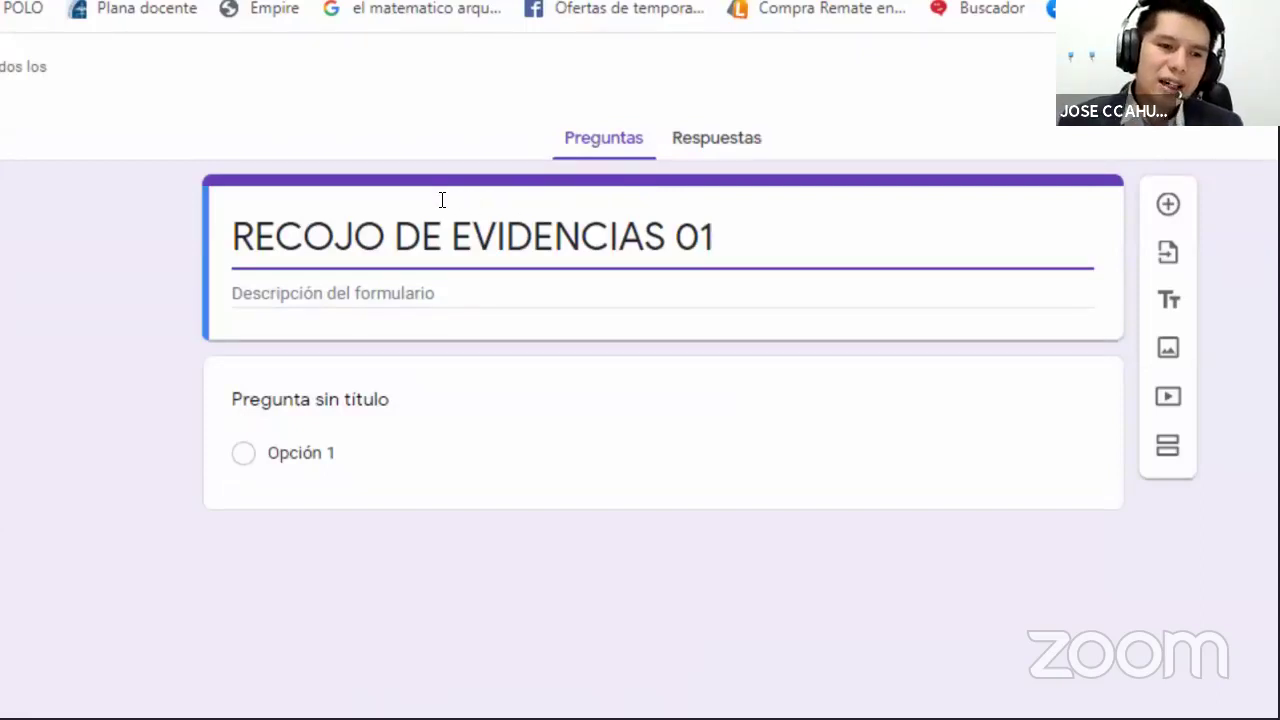
Begin the form description with 'TEMA:' and switch to File Explorer.
{"action": "key", "text": "Tab"}
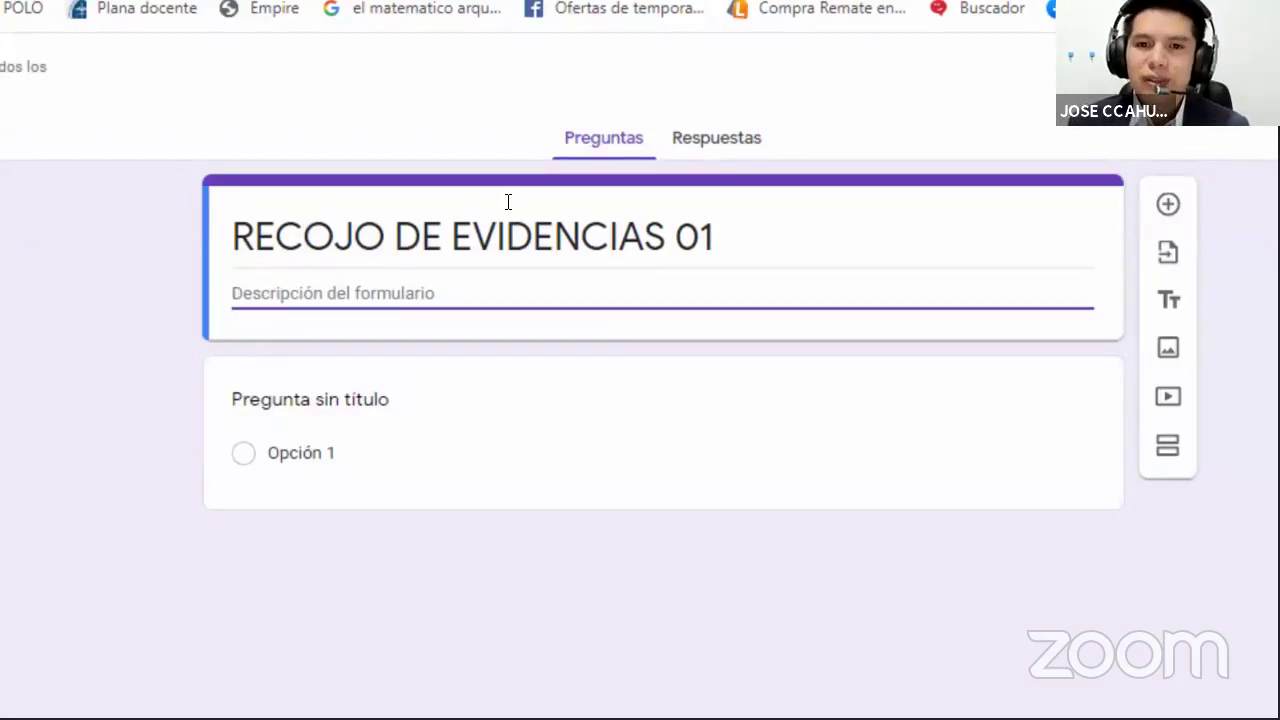
{"action": "type", "text": "t"}
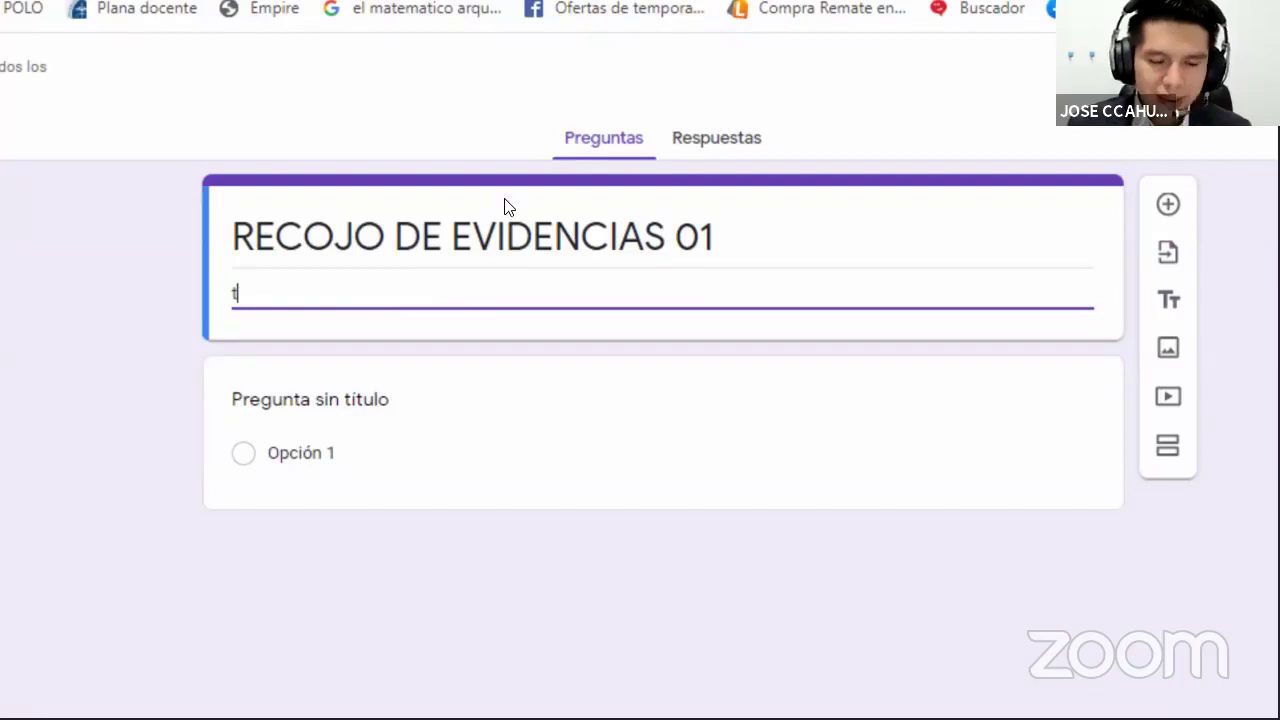
{"action": "key", "text": "BackSpace"}
{"action": "type", "text": "TEMA :"}
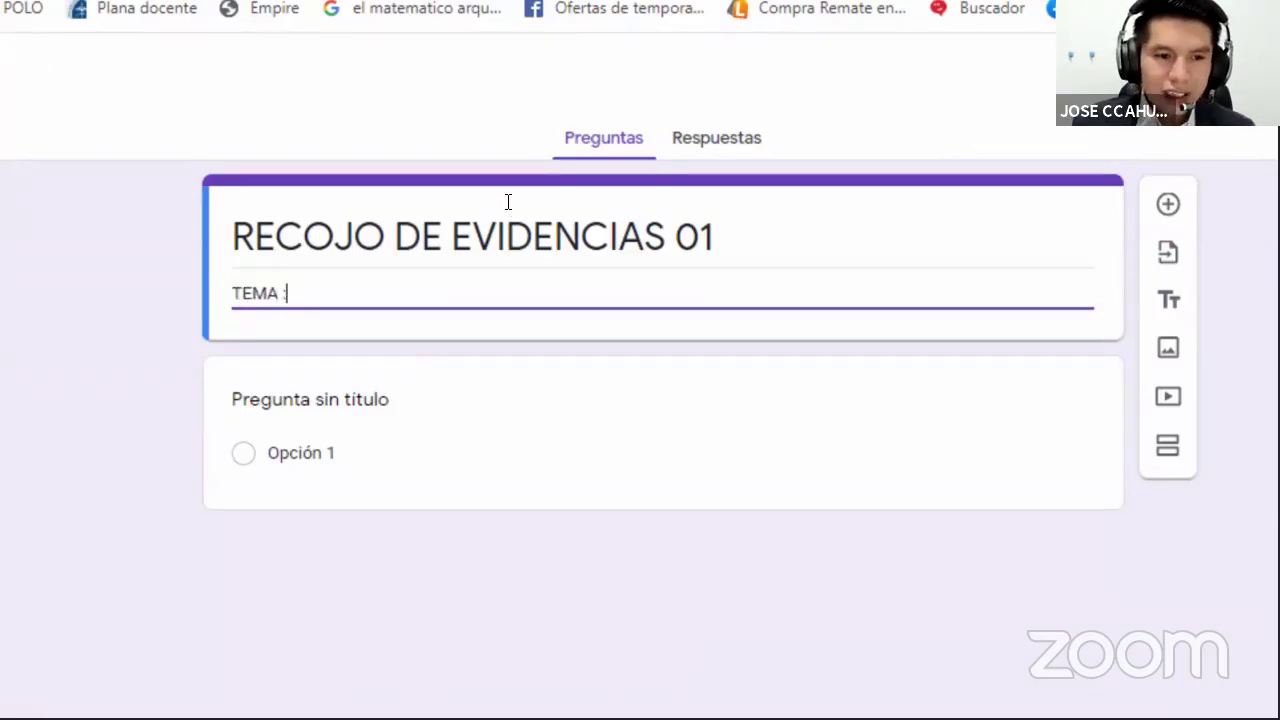
{"action": "key", "text": "BackSpace"}
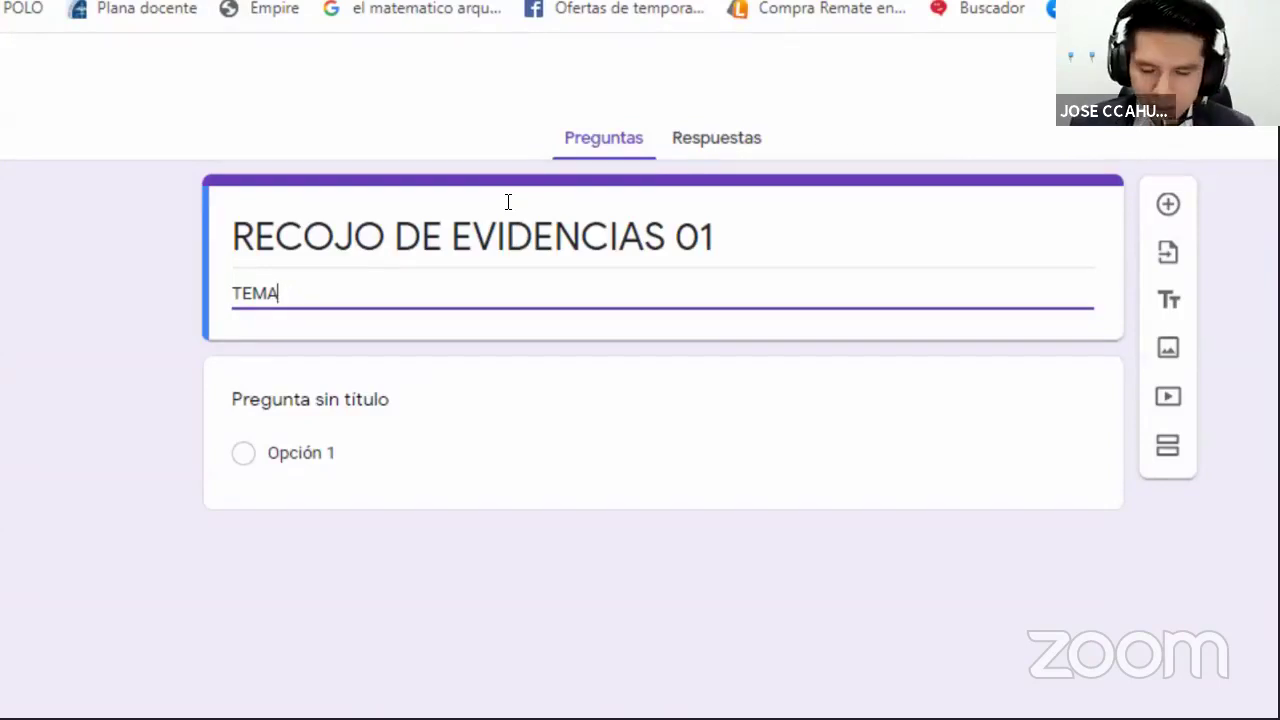
{"action": "type", "text": ":"}
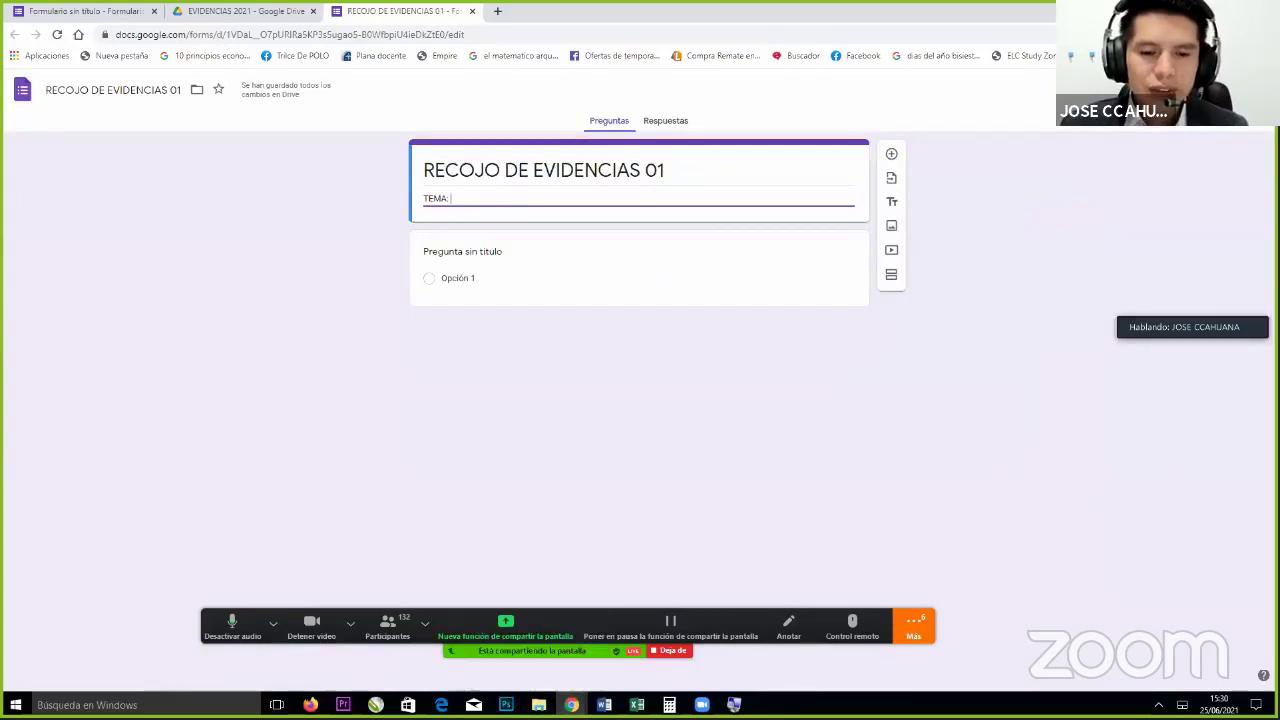
{"action": "key", "text": "alt+Tab"}
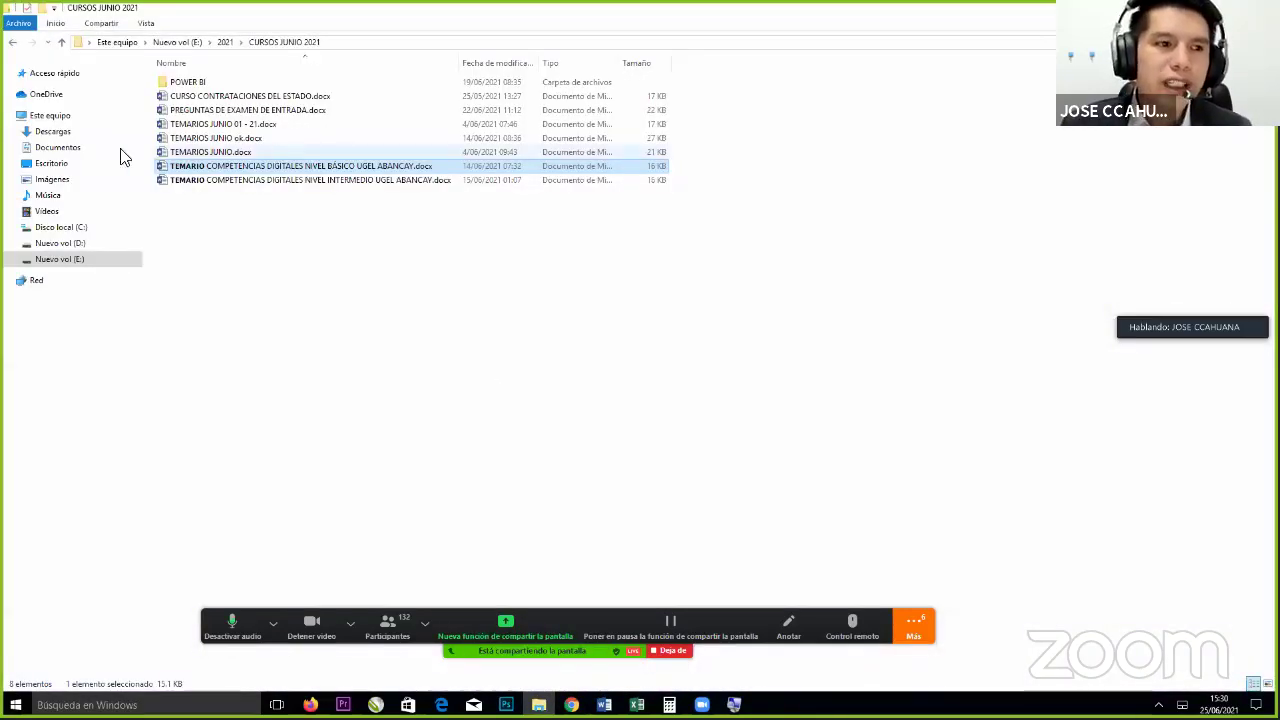
Copy 'Acentuación-de-Palabras' from the worksheet PDF's name in Documents, then return to the form.
{"action": "left_click", "coordinate": [61, 150]}
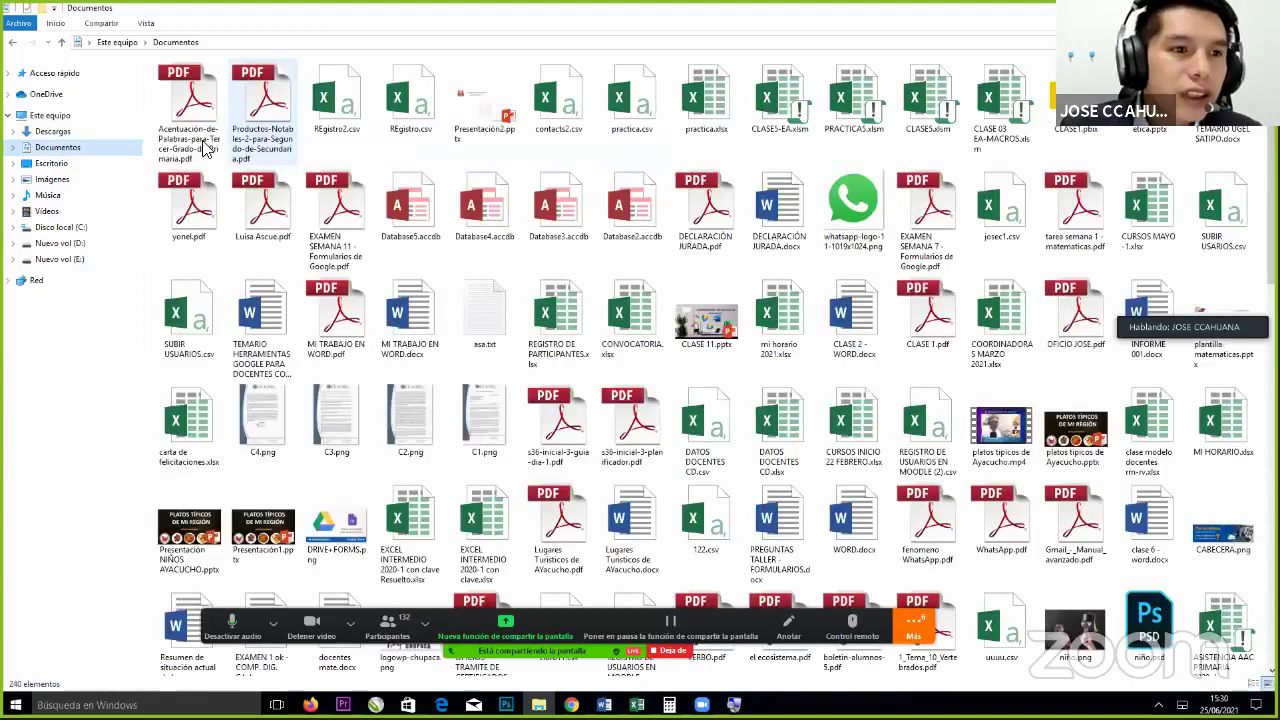
{"action": "left_click", "coordinate": [184, 152]}
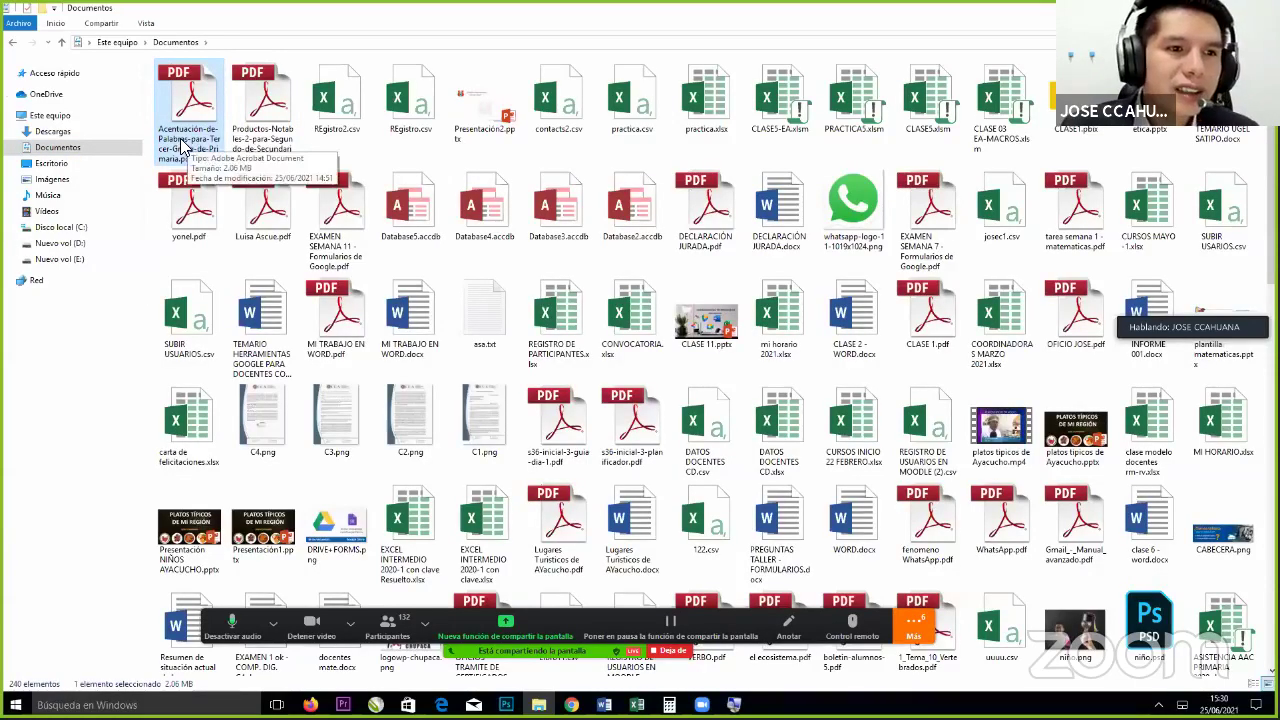
{"action": "left_click", "coordinate": [184, 145]}
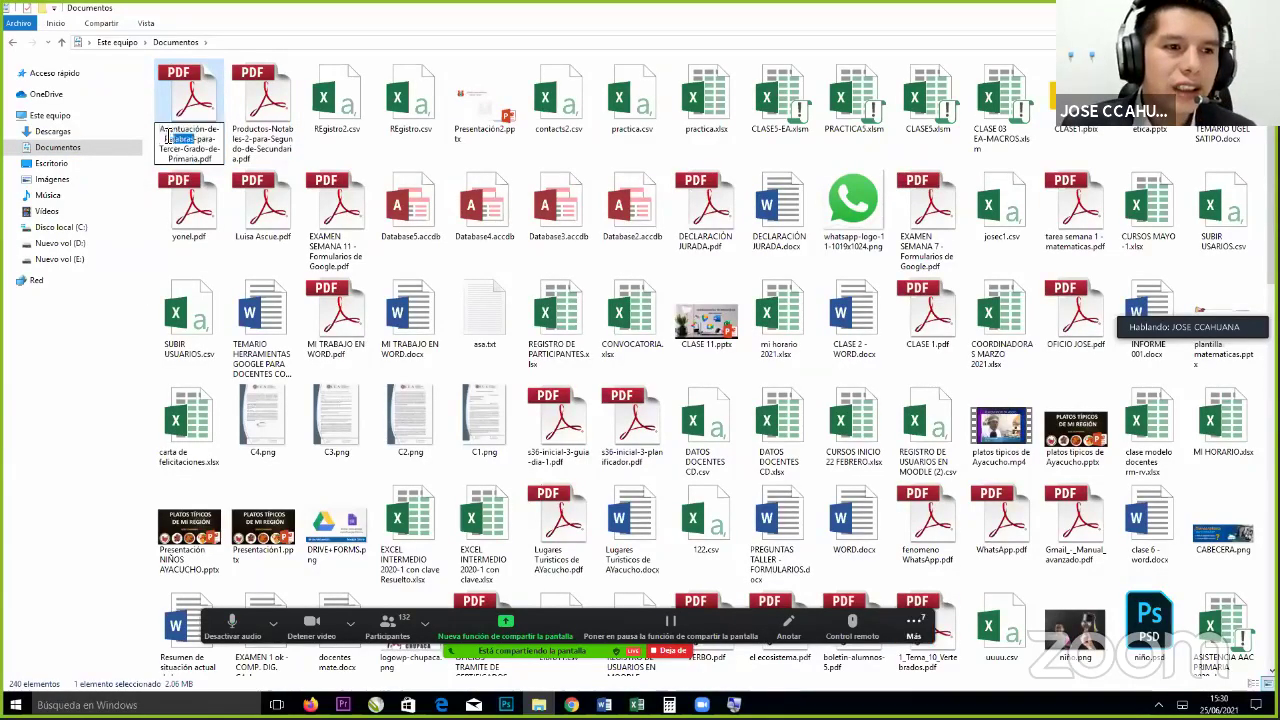
{"action": "left_click_drag", "start_coordinate": [194, 139], "coordinate": [163, 131]}
{"action": "key", "text": "ctrl+c"}
{"action": "key", "text": "Return"}
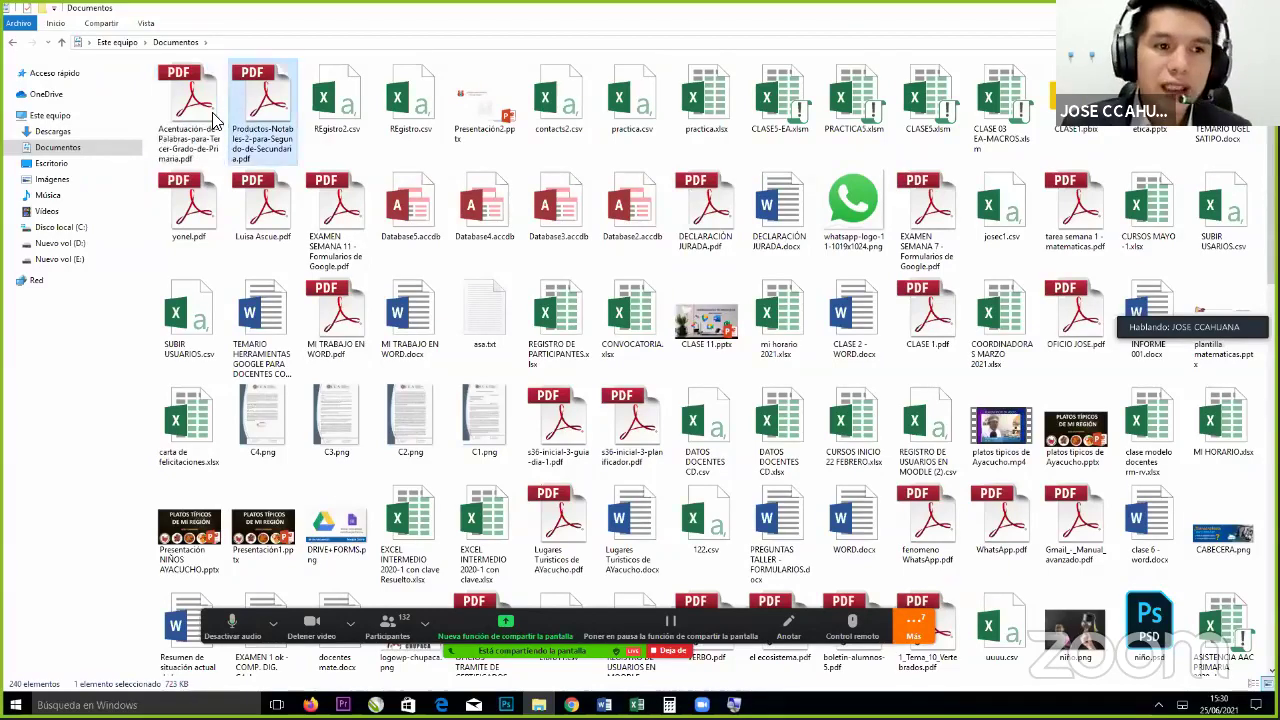
{"action": "mouse_move", "coordinate": [575, 703]}
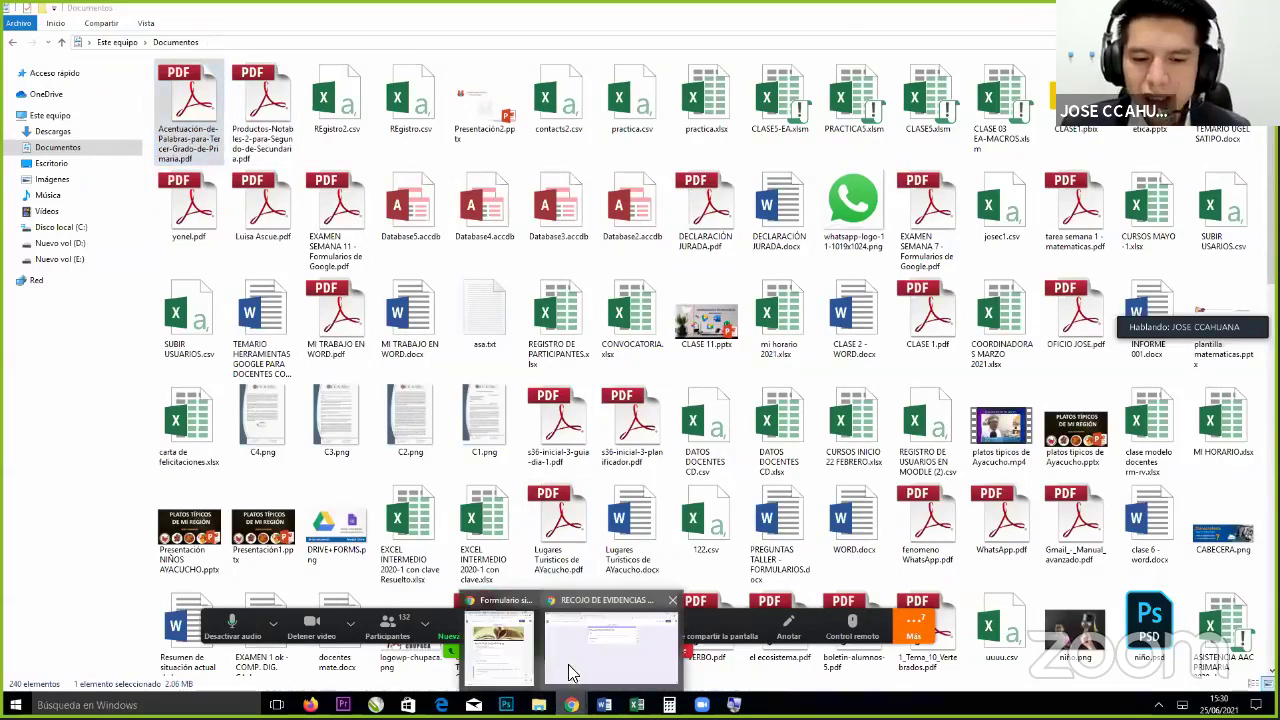
{"action": "left_click", "coordinate": [597, 645]}
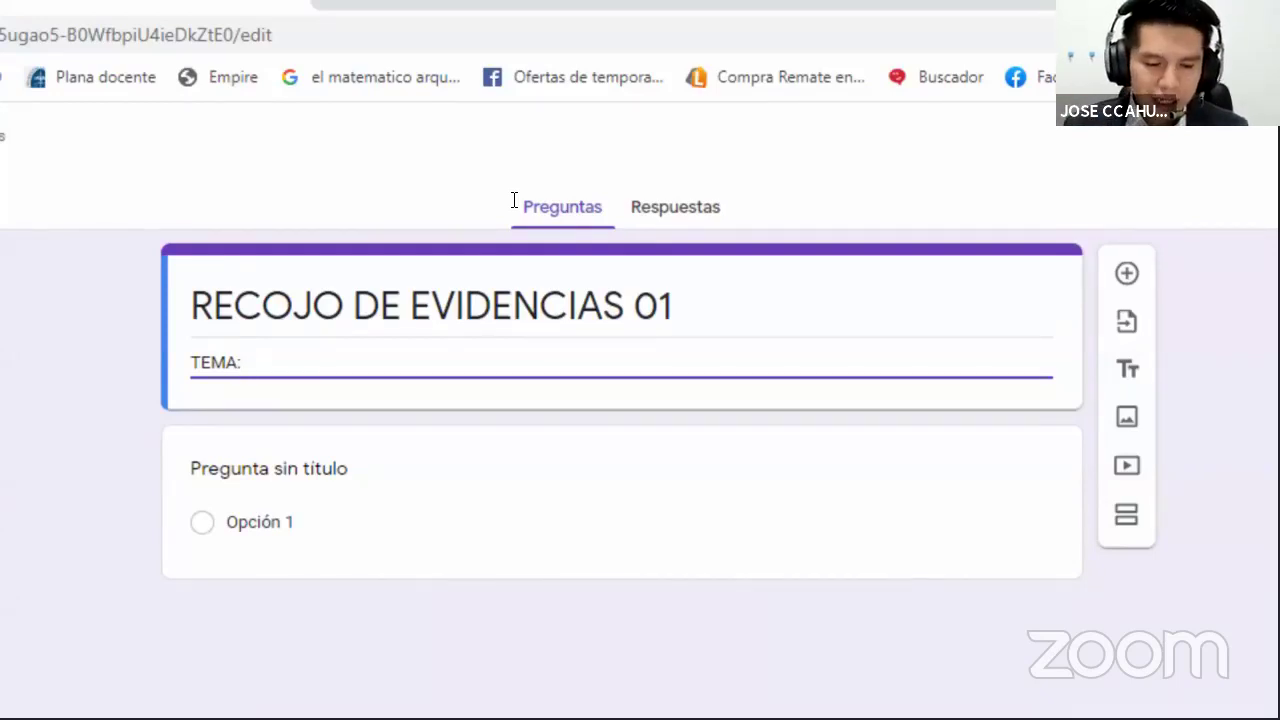
Make the topic read 'TEMA: Acentuación de Palabras' and add a 'Fecha de entrega:' line.
{"action": "key", "text": "ctrl+v"}
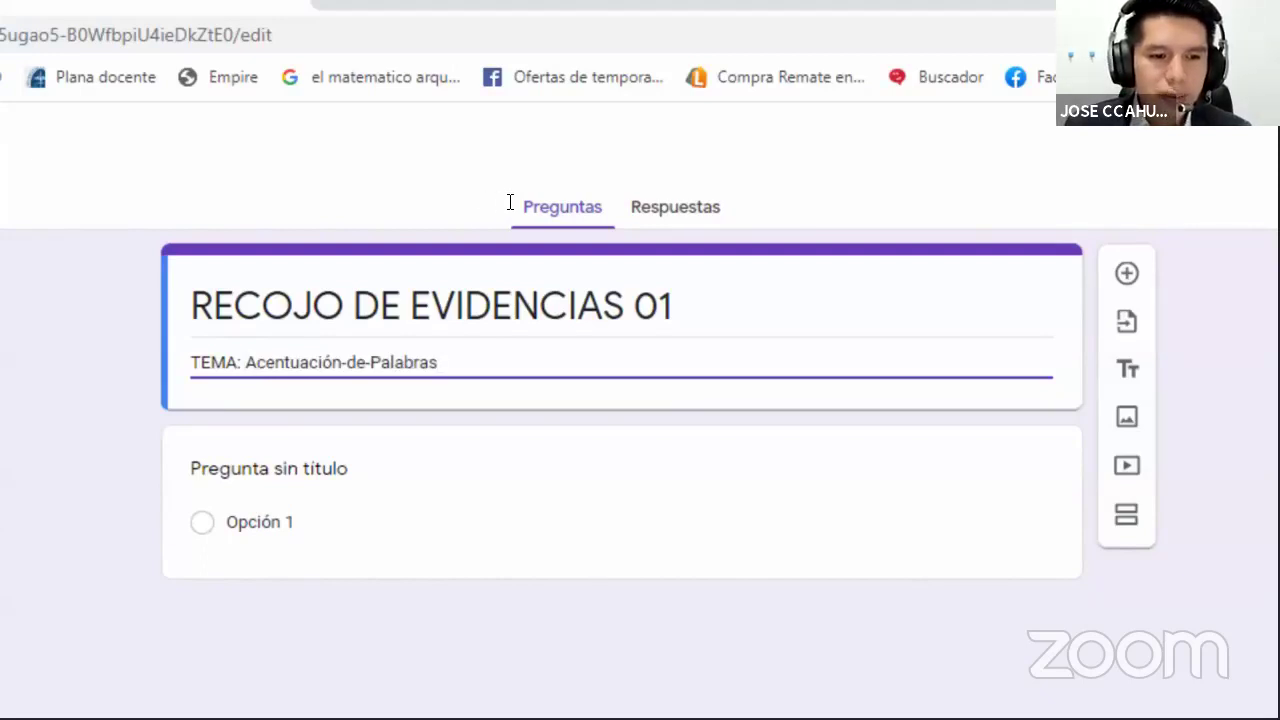
{"action": "key", "text": "Left"}
{"action": "key", "text": "Left"}
{"action": "key", "text": "Left"}
{"action": "key", "text": "Left"}
{"action": "key", "text": "Left"}
{"action": "key", "text": "Left"}
{"action": "key", "text": "Left"}
{"action": "key", "text": "Left"}
{"action": "key", "text": "Left"}
{"action": "key", "text": "Left"}
{"action": "key", "text": "Left"}
{"action": "key", "text": "BackSpace"}
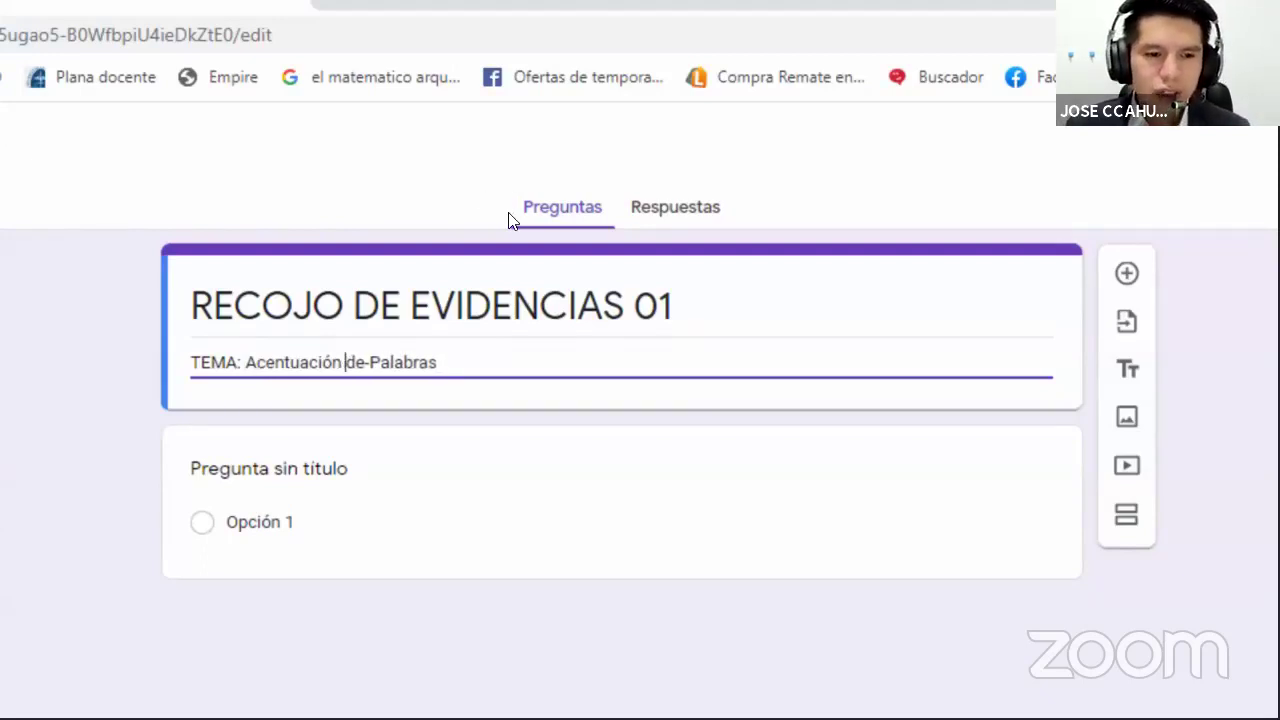
{"action": "key", "text": "Right"}
{"action": "key", "text": "Right"}
{"action": "key", "text": "Delete"}
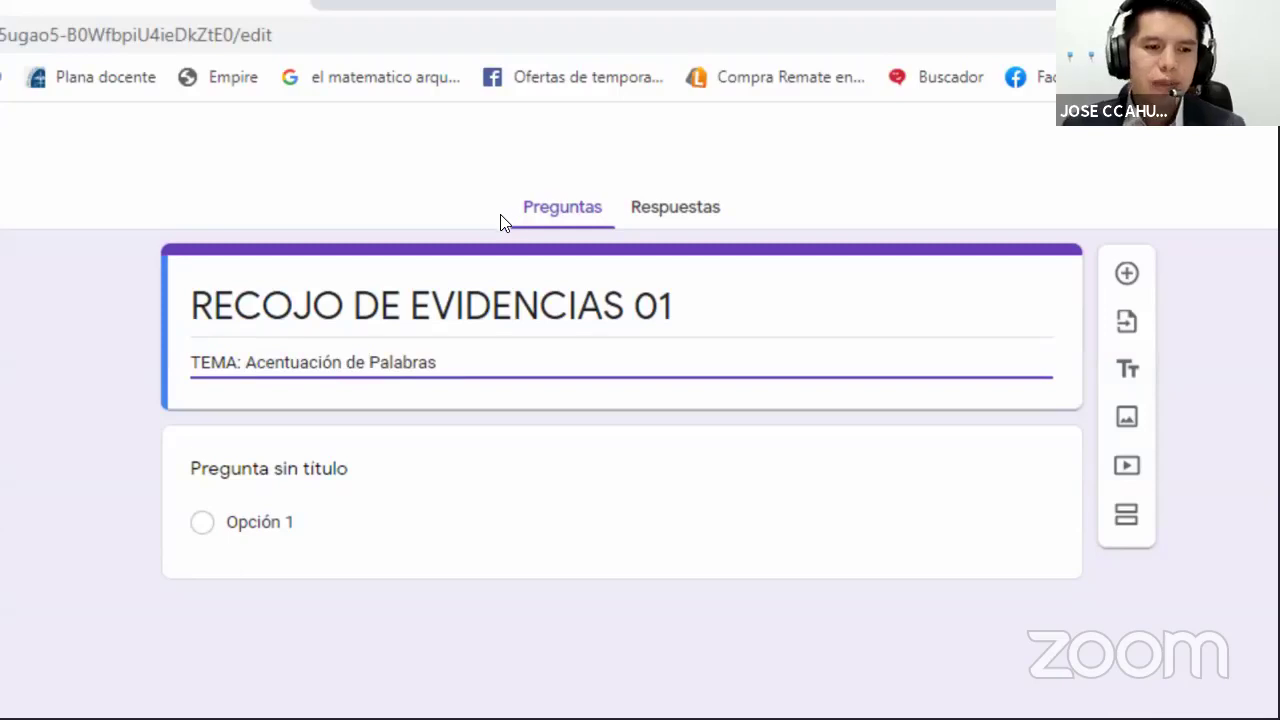
{"action": "key", "text": "Left"}
{"action": "key", "text": "Left"}
{"action": "key", "text": "Left"}
{"action": "key", "text": "Left"}
{"action": "key", "text": "Left"}
{"action": "key", "text": "Left"}
{"action": "key", "text": "Left"}
{"action": "key", "text": "Left"}
{"action": "key", "text": "Left"}
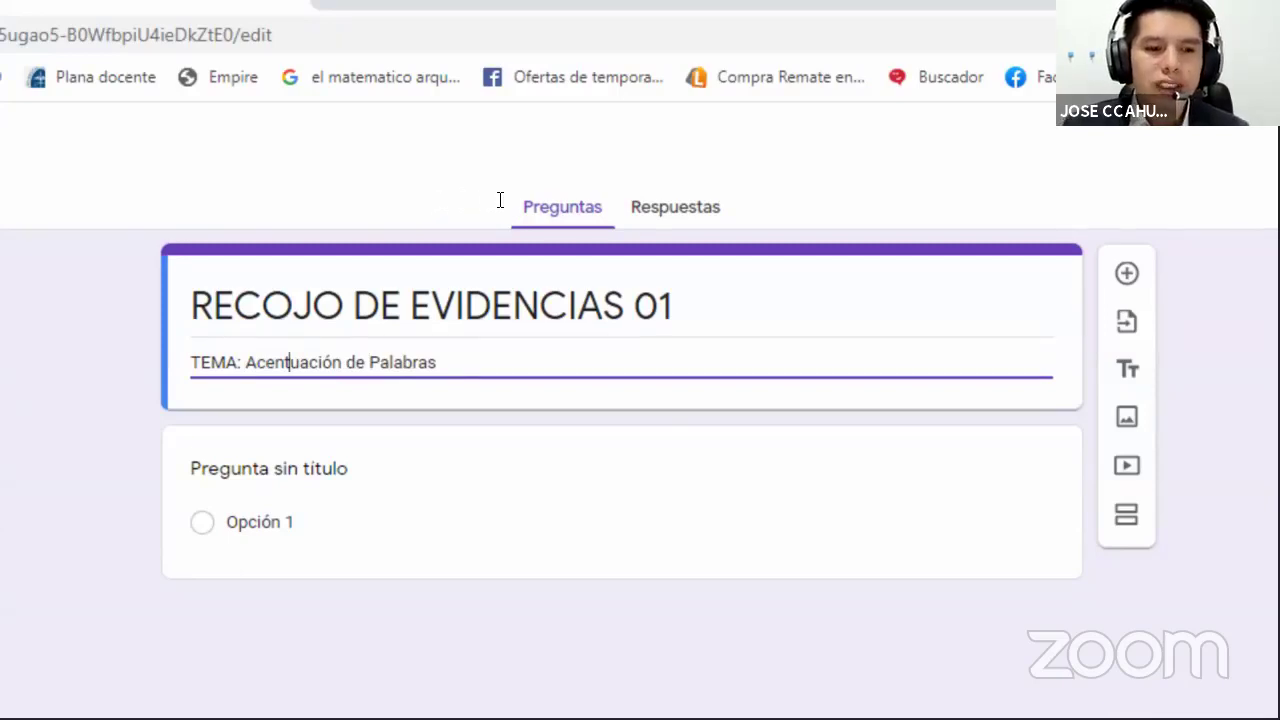
{"action": "key", "text": "End"}
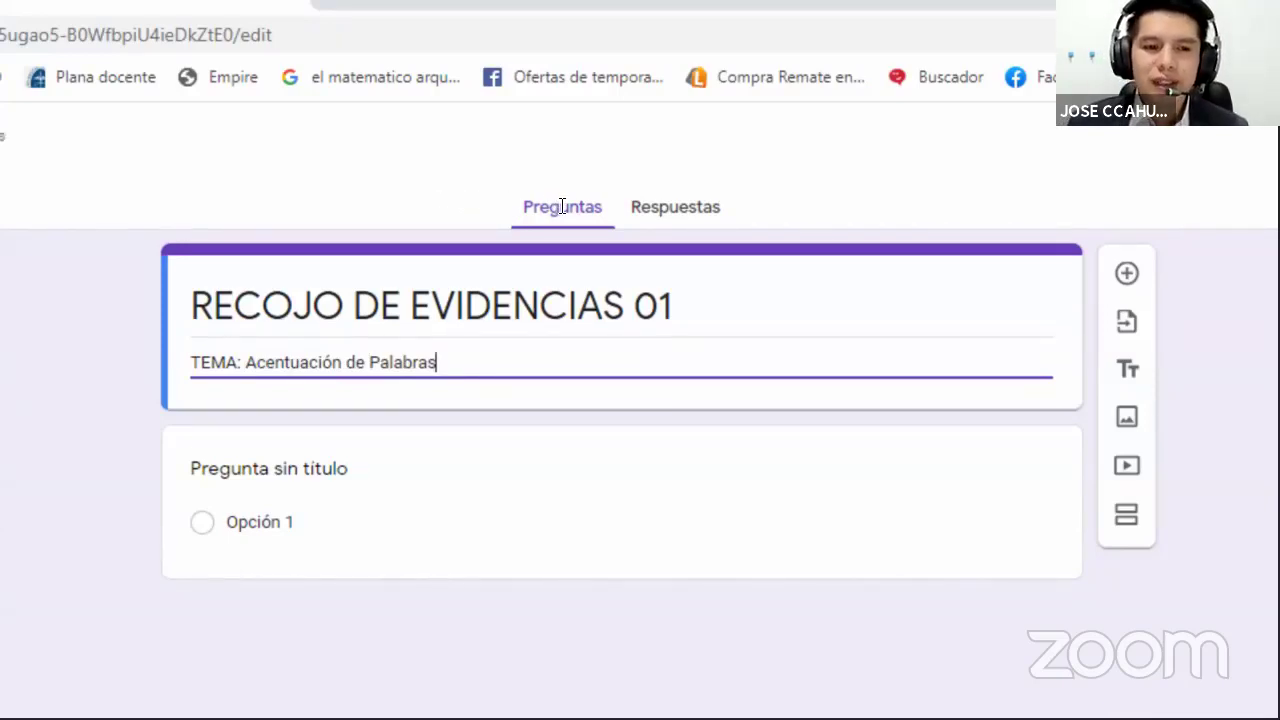
{"action": "key", "text": "Return"}
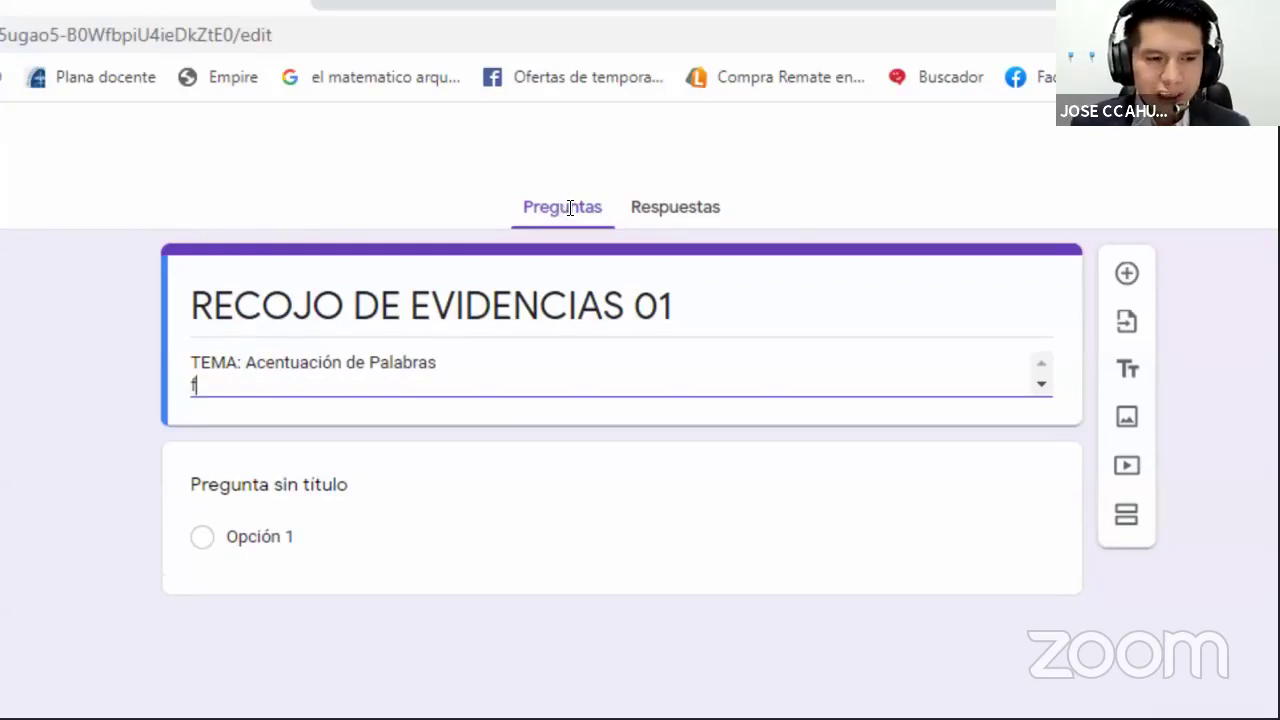
{"action": "type", "text": "F"}
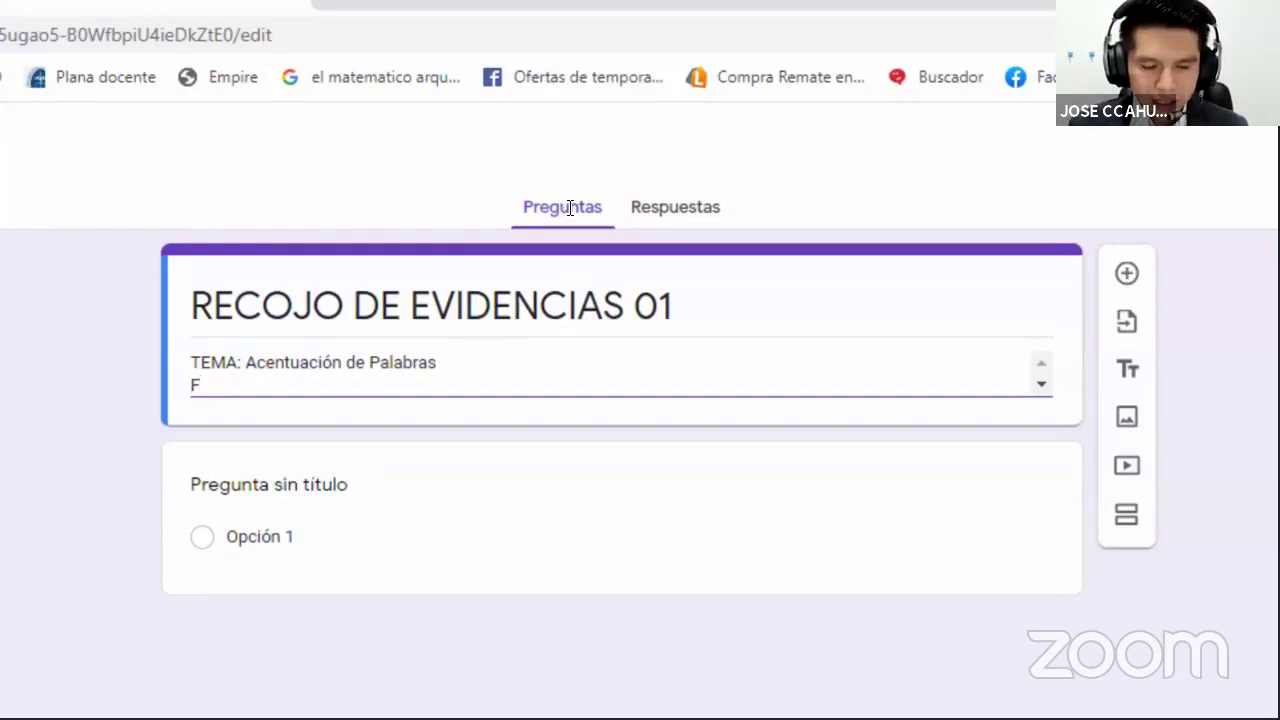
{"action": "type", "text": "ech"}
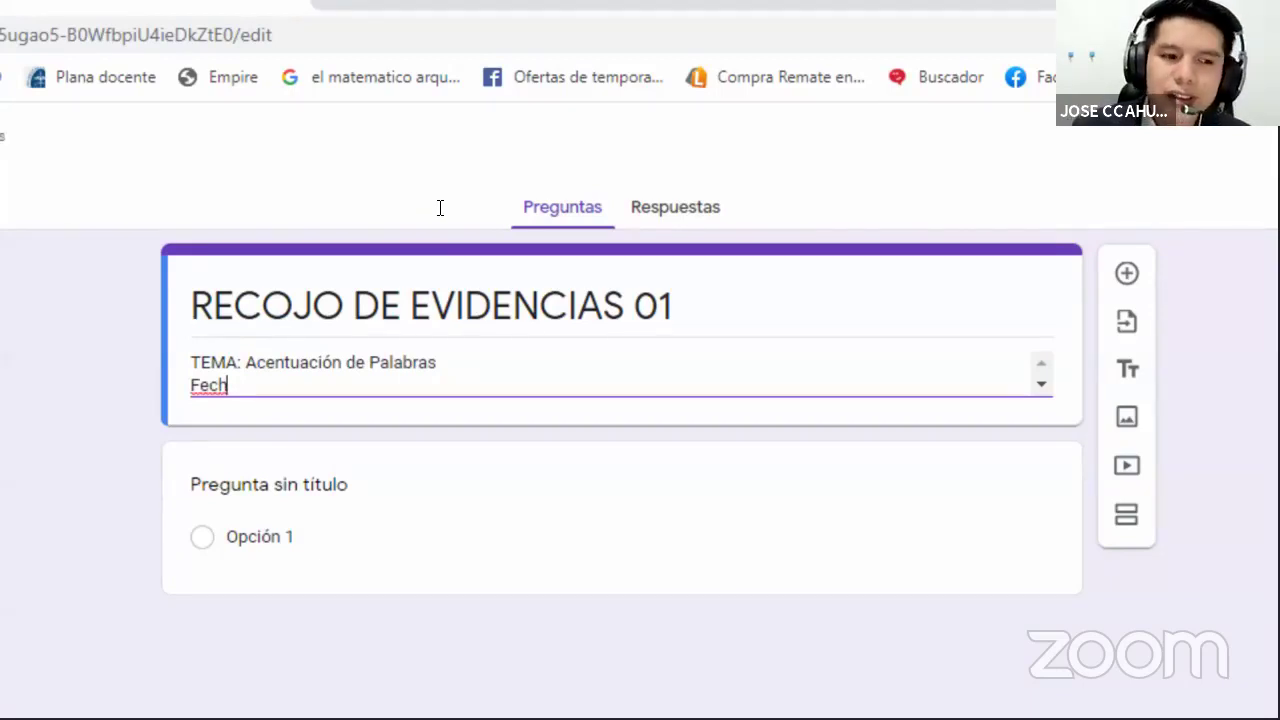
{"action": "type", "text": "a"}
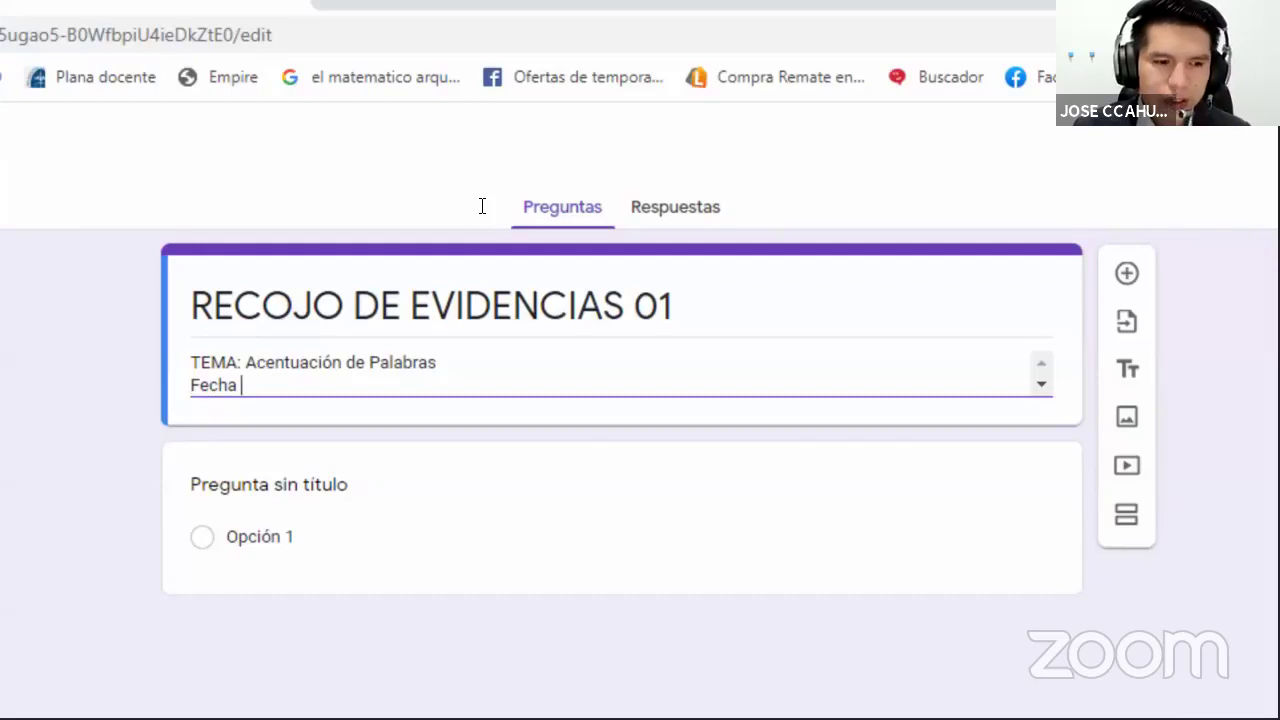
{"action": "type", "text": " de entrega"}
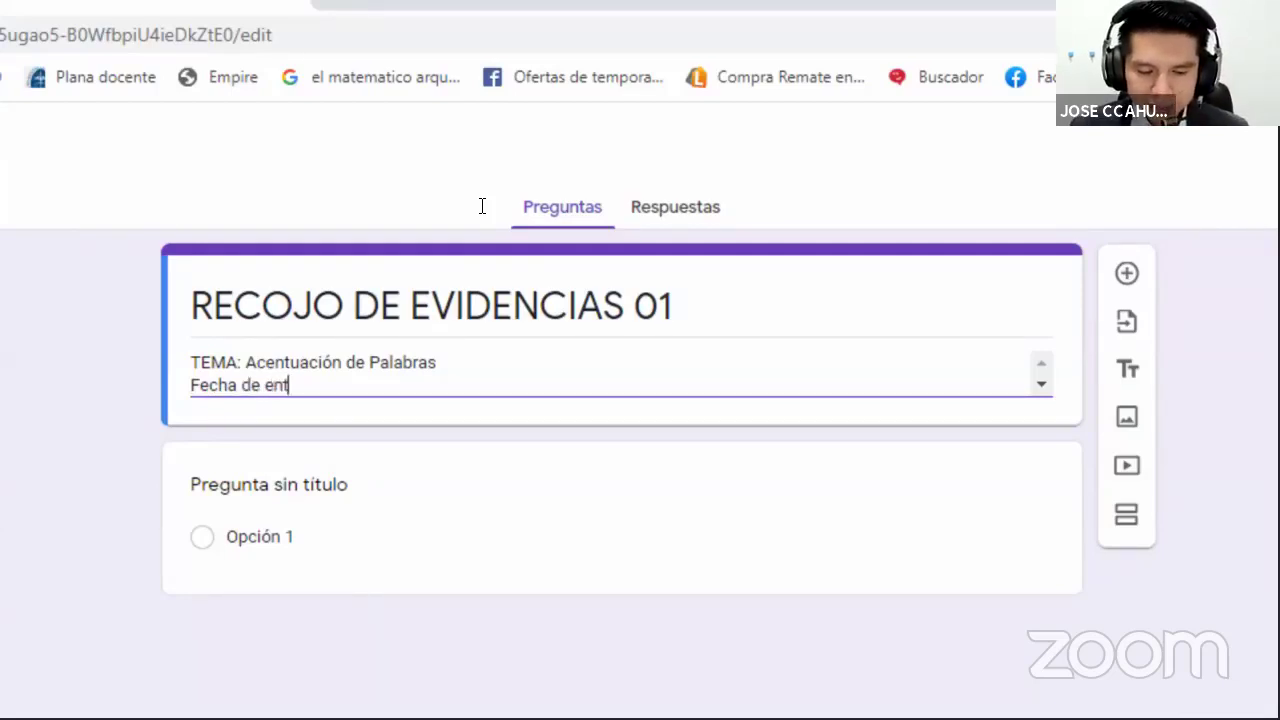
{"action": "type", "text": ":"}
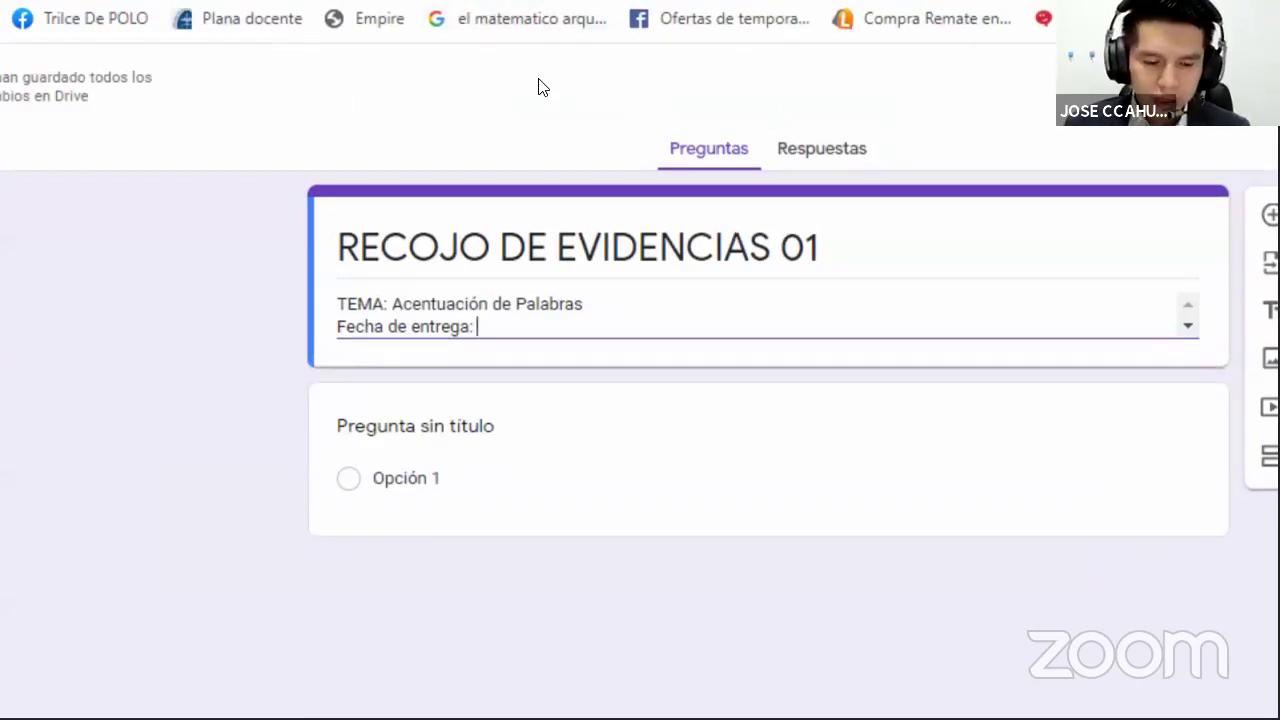
Enter the due date 'Lunes 28 de junio (6:00pm)' and start a new description line.
{"action": "type", "text": "28"}
{"action": "key", "text": "BackSpace"}
{"action": "key", "text": "BackSpace"}
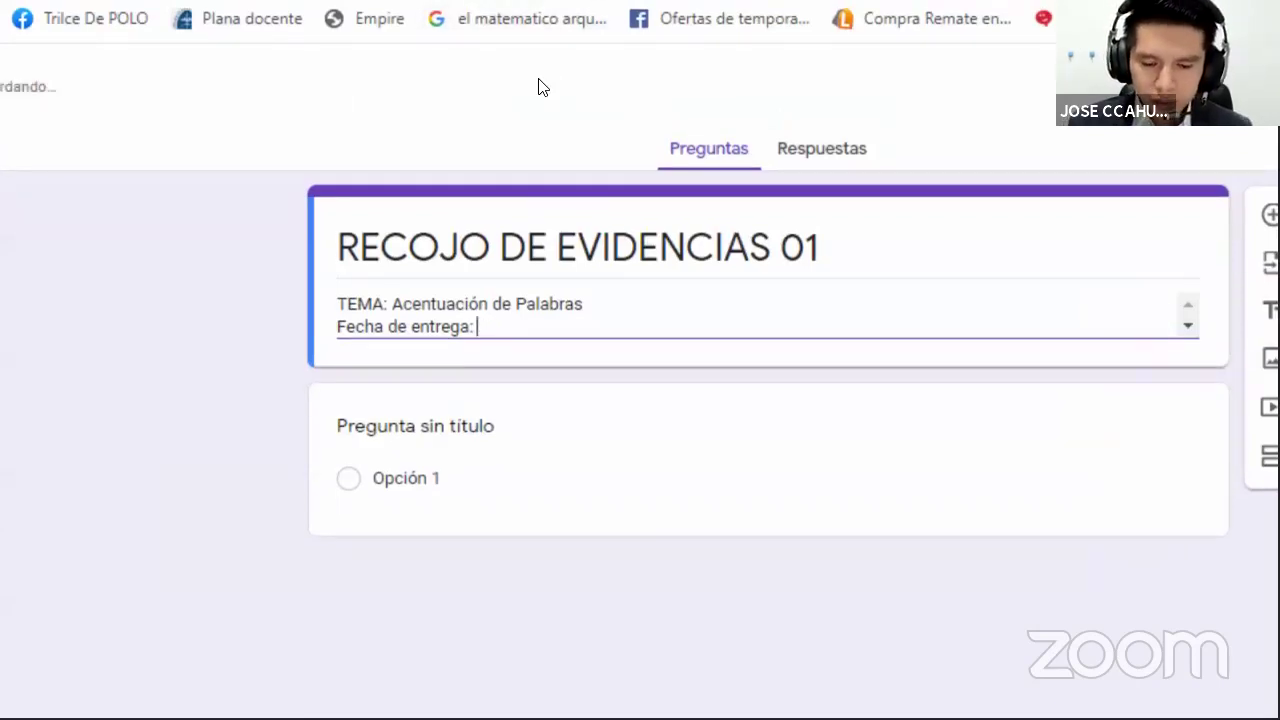
{"action": "type", "text": "Lunes 2"}
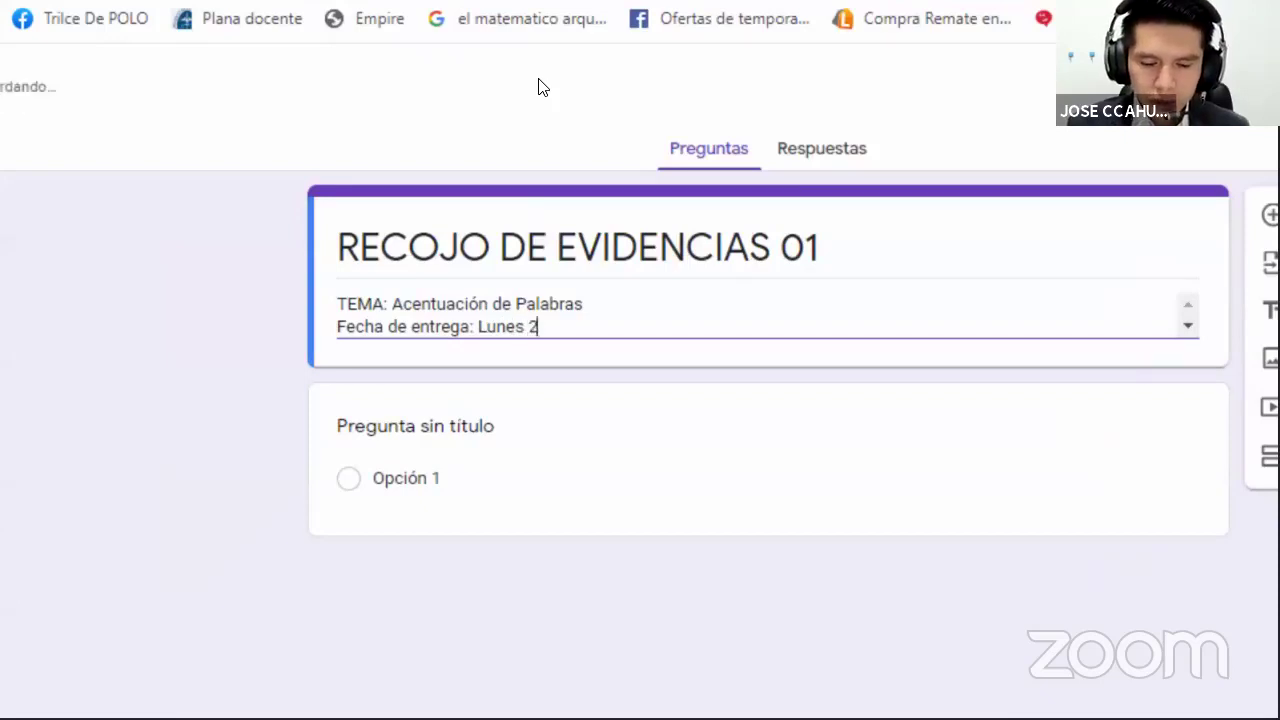
{"action": "type", "text": "8 de j"}
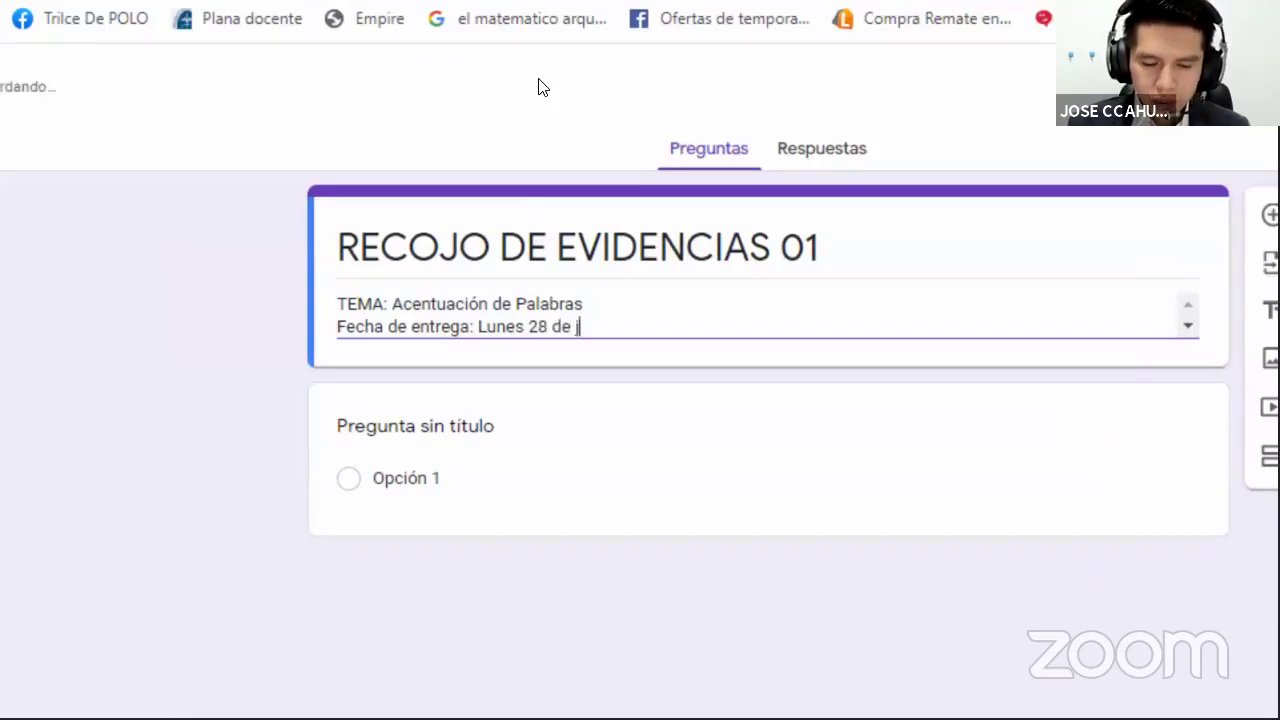
{"action": "type", "text": "unio ("}
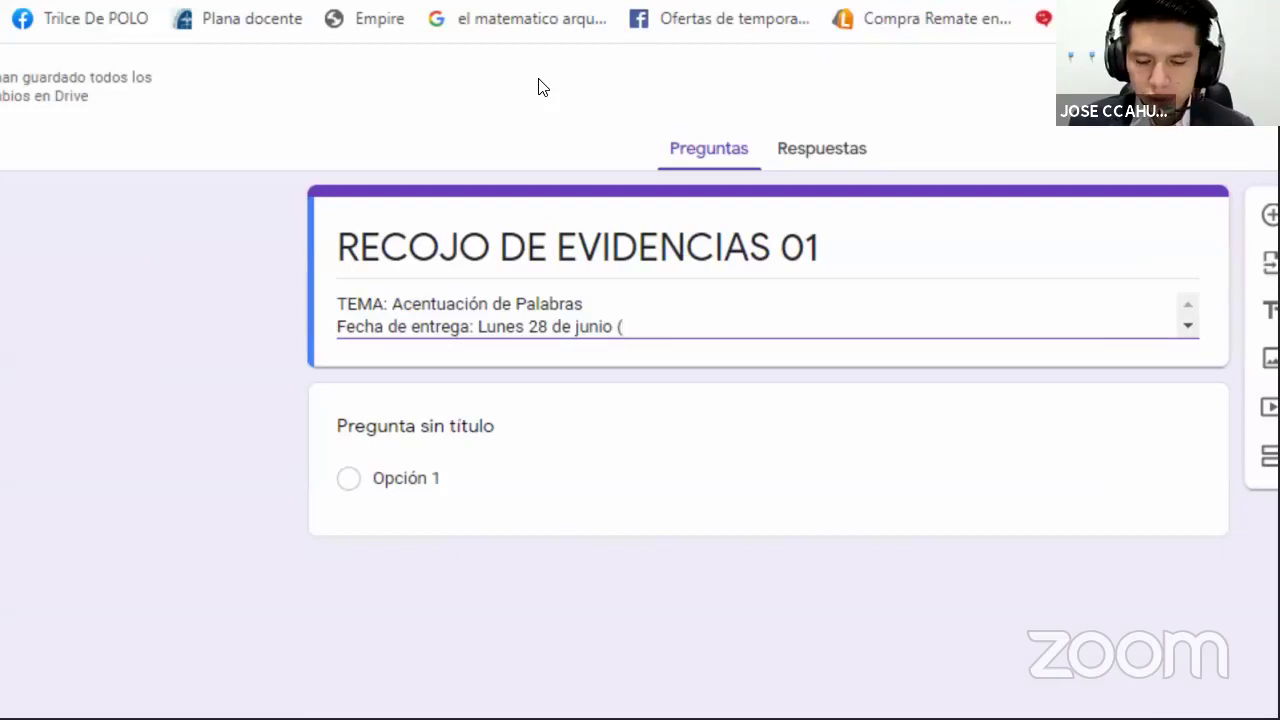
{"action": "type", "text": "6:00"}
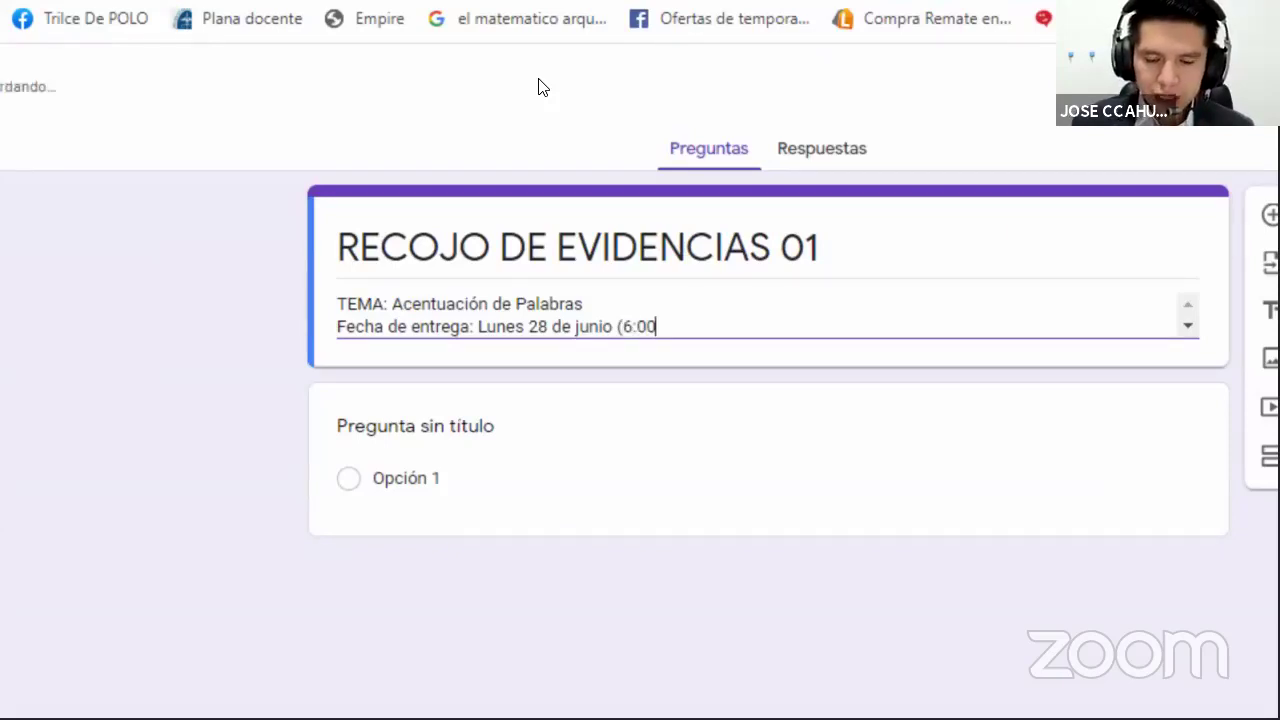
{"action": "type", "text": "pm)"}
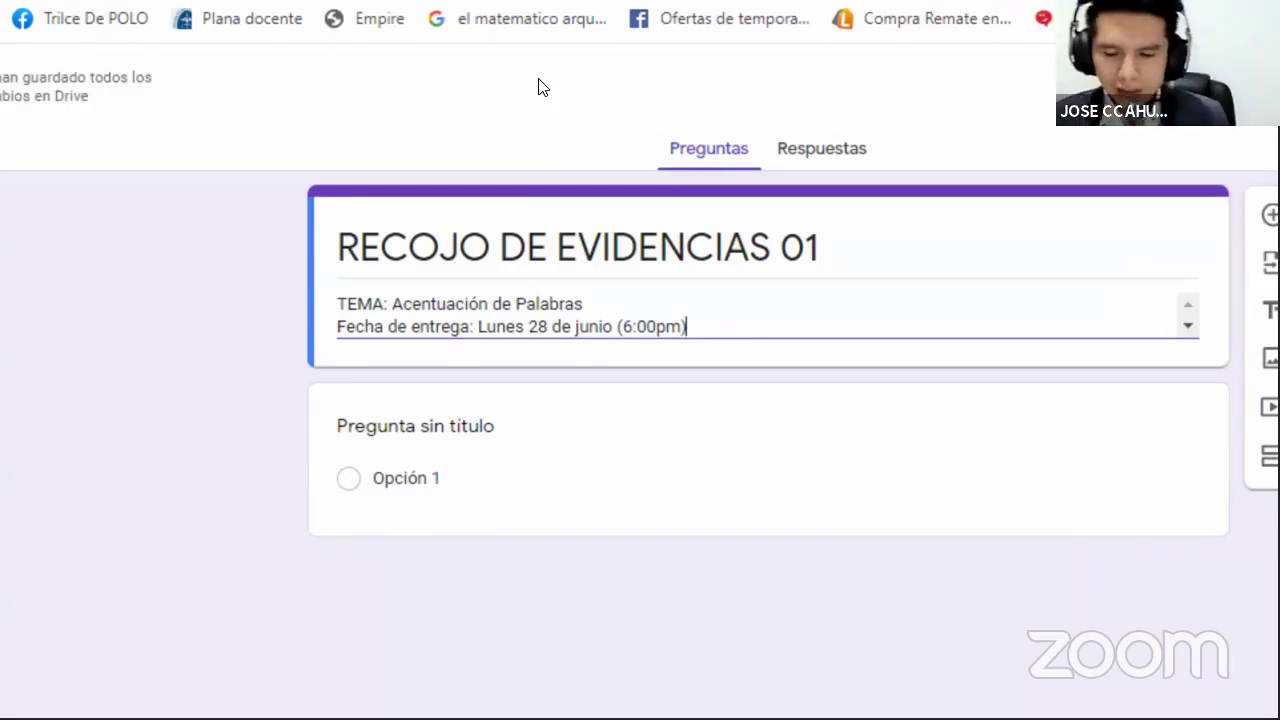
{"action": "key", "text": "Return"}
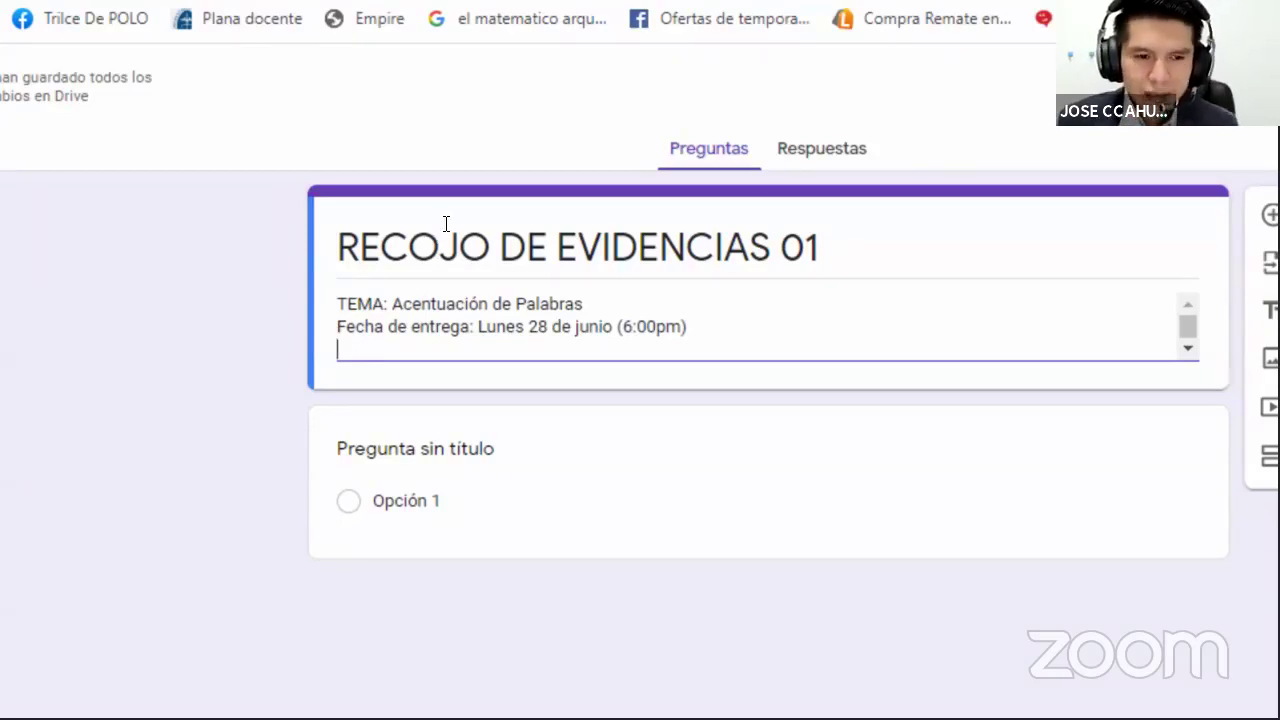
Write 'Link Ficha de actividades:' as the description's third line.
{"action": "type", "text": "Link"}
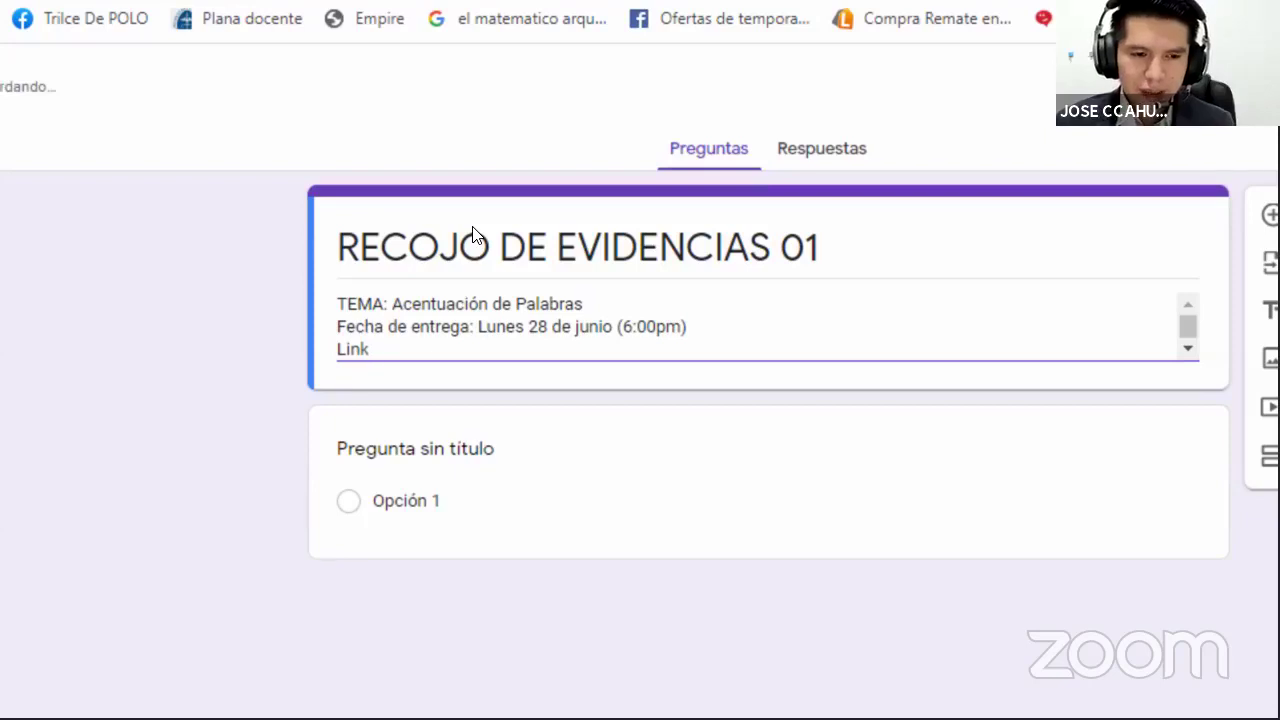
{"action": "type", "text": "de"}
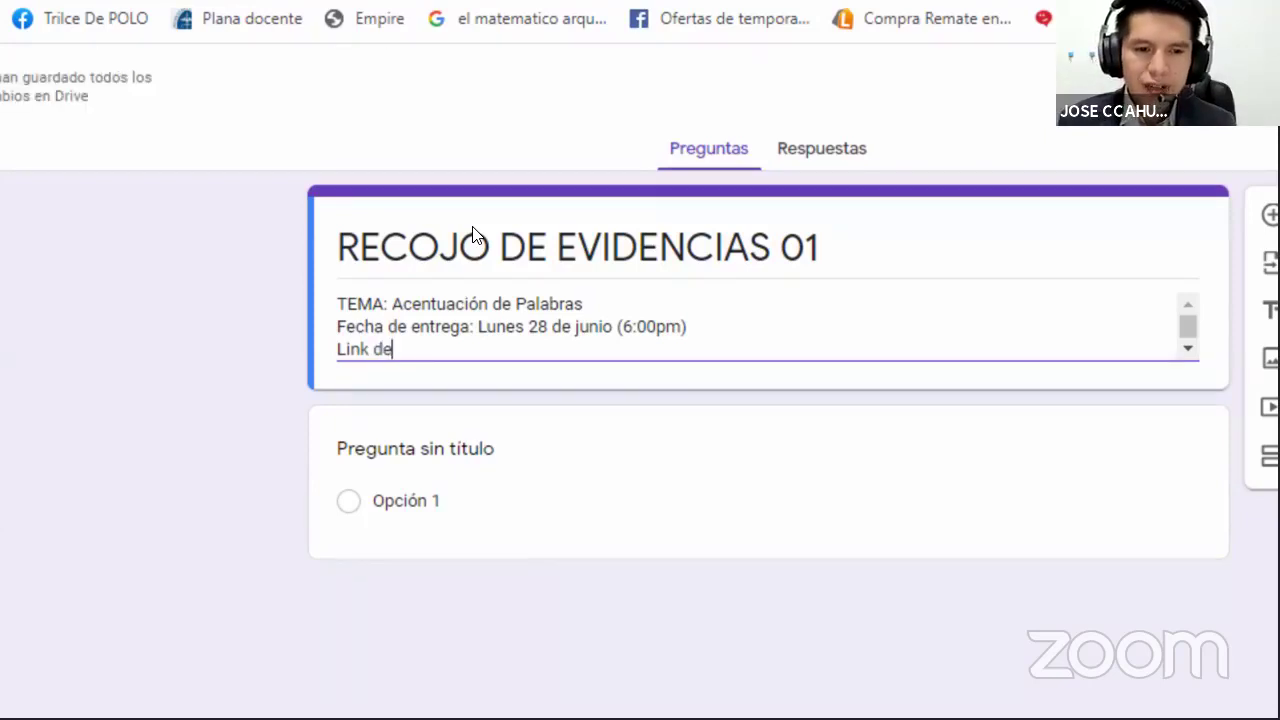
{"action": "key", "text": "BackSpace"}
{"action": "key", "text": "BackSpace"}
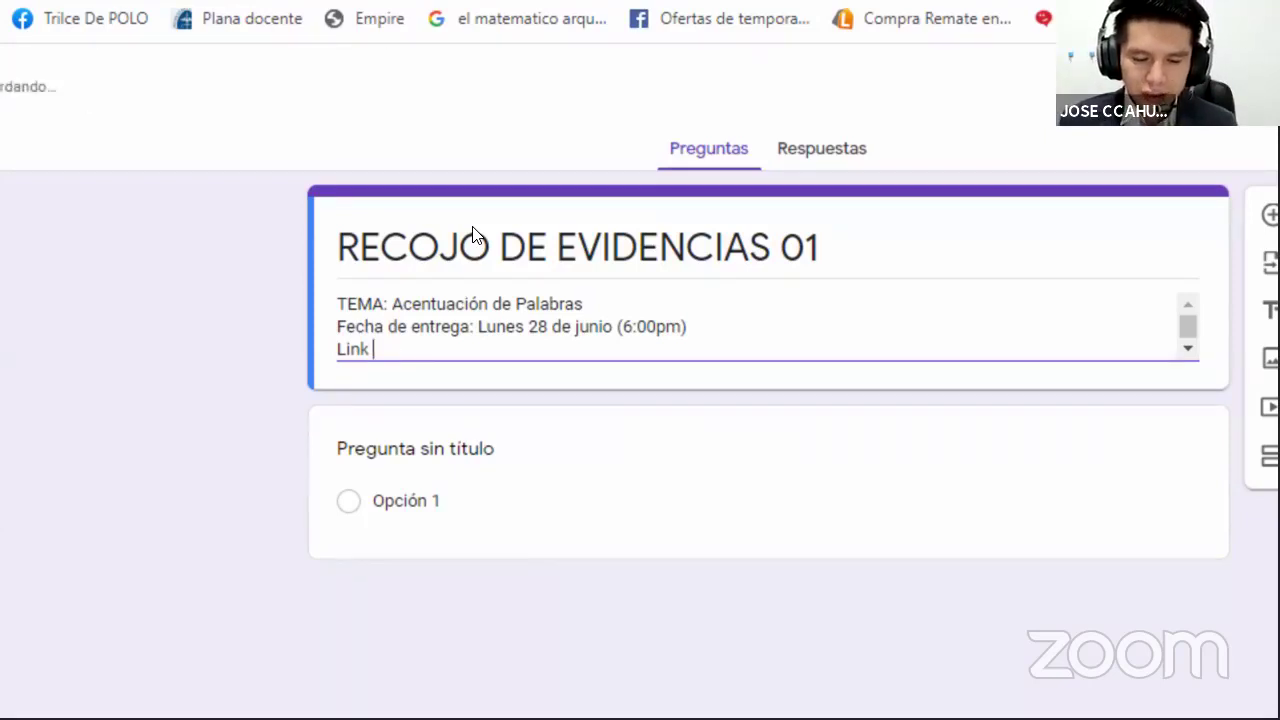
{"action": "type", "text": "fo"}
{"action": "key", "text": "BackSpace"}
{"action": "key", "text": "BackSpace"}
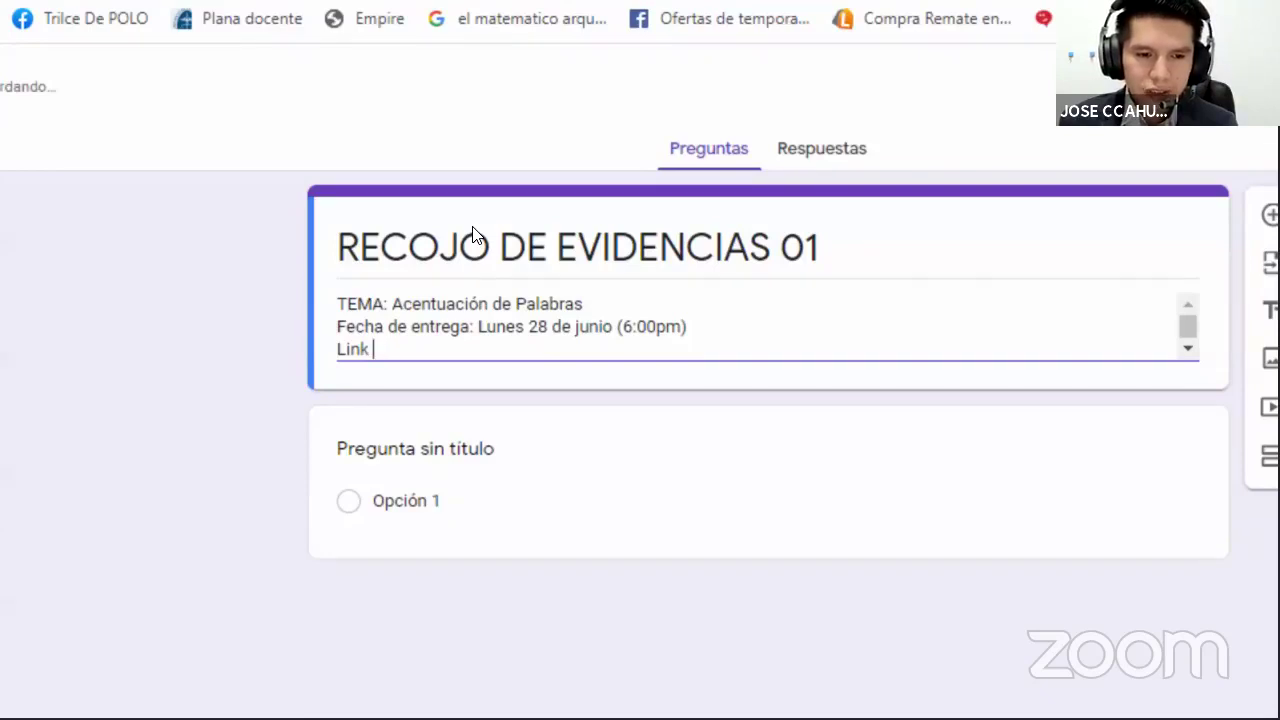
{"action": "type", "text": "Fi"}
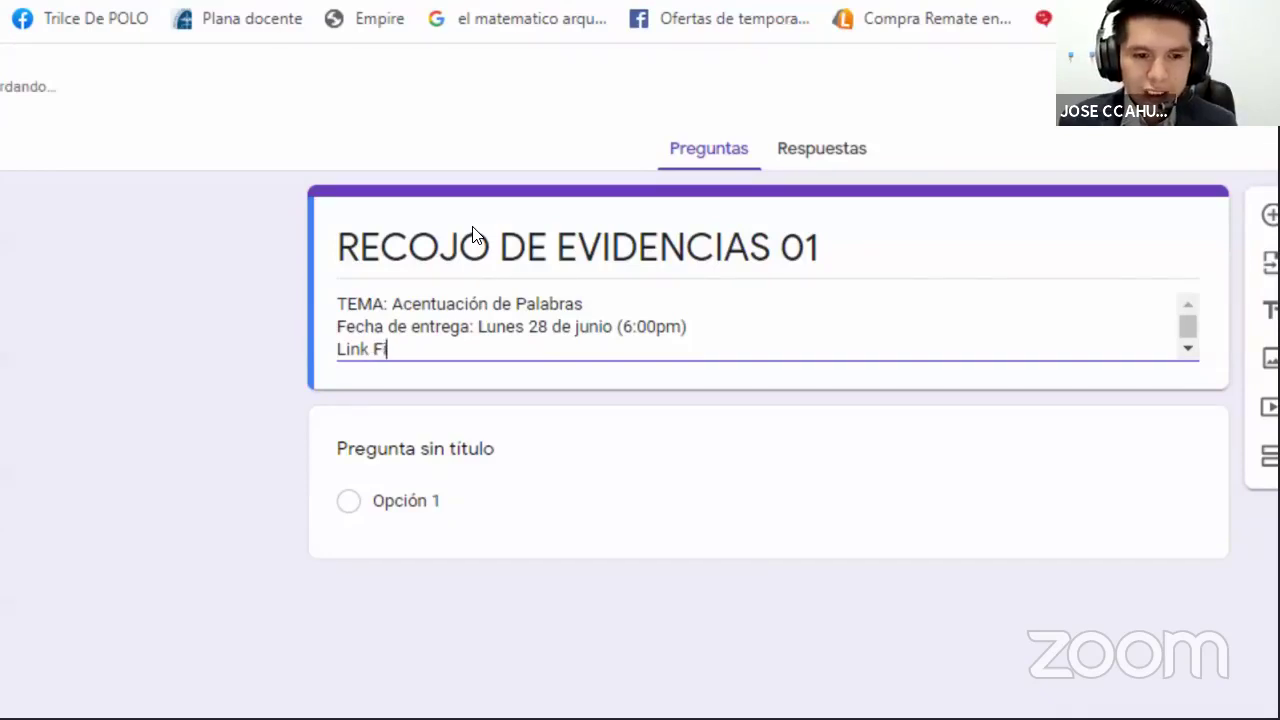
{"action": "type", "text": "cha de a"}
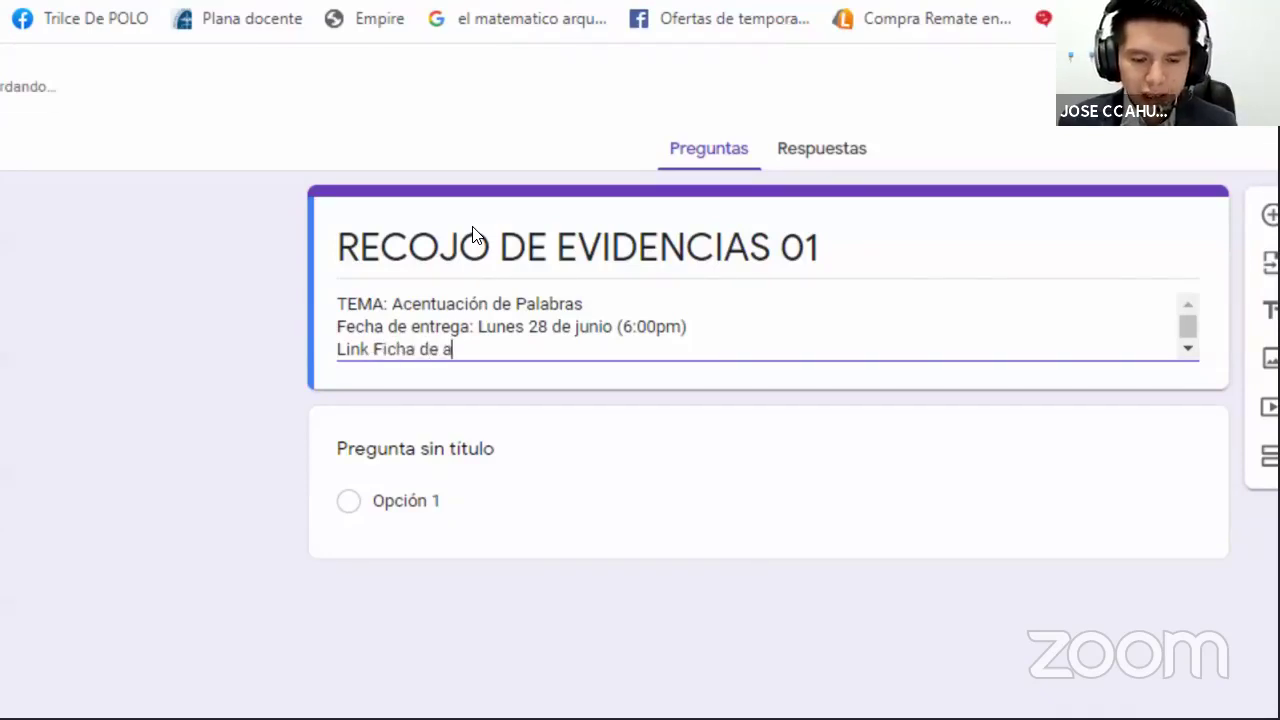
{"action": "type", "text": "ctividades"}
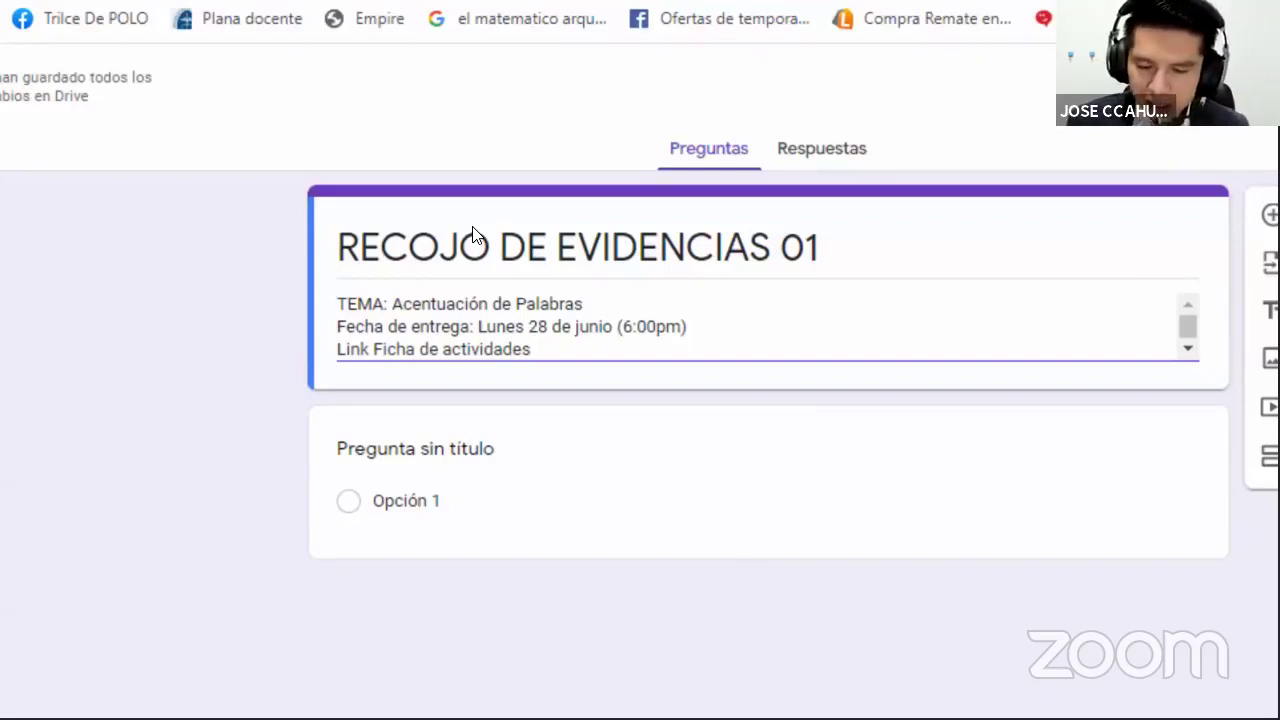
{"action": "type", "text": ":"}
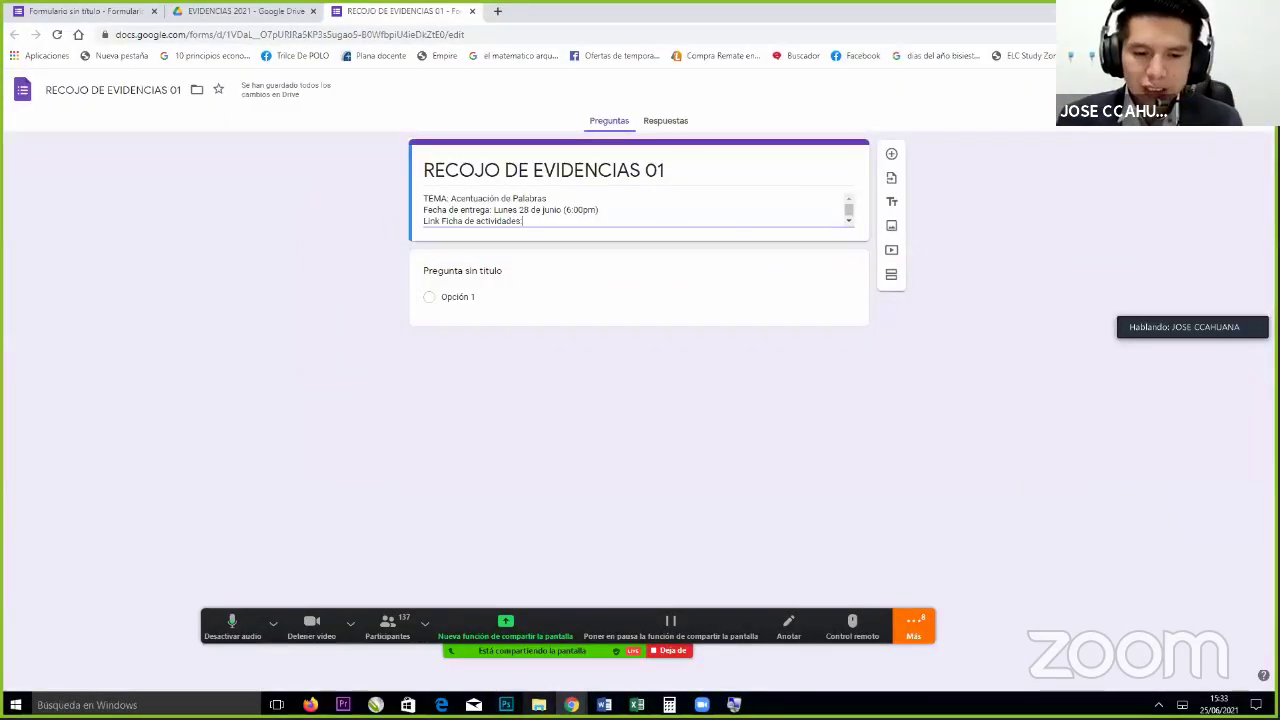
Open the Acentuación de Palabras PDF from Documents and scroll through its first page.
{"action": "left_click", "coordinate": [538, 705]}
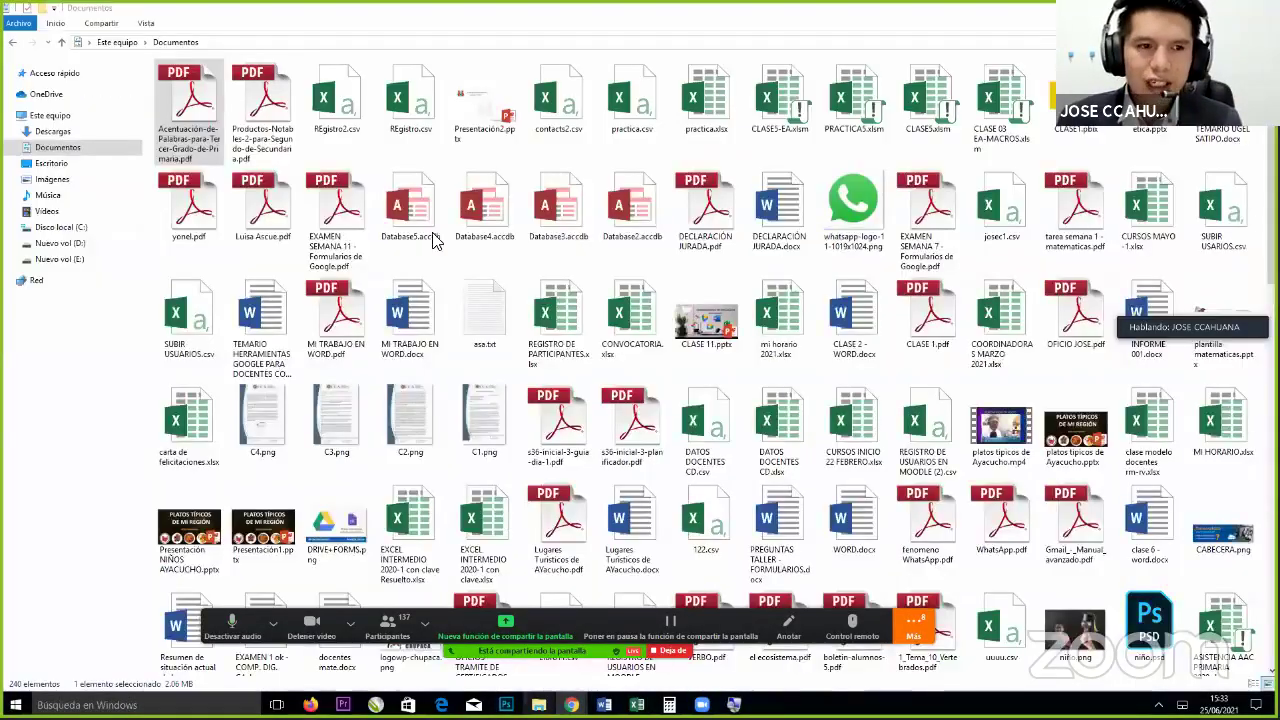
{"action": "double_click", "coordinate": [190, 112]}
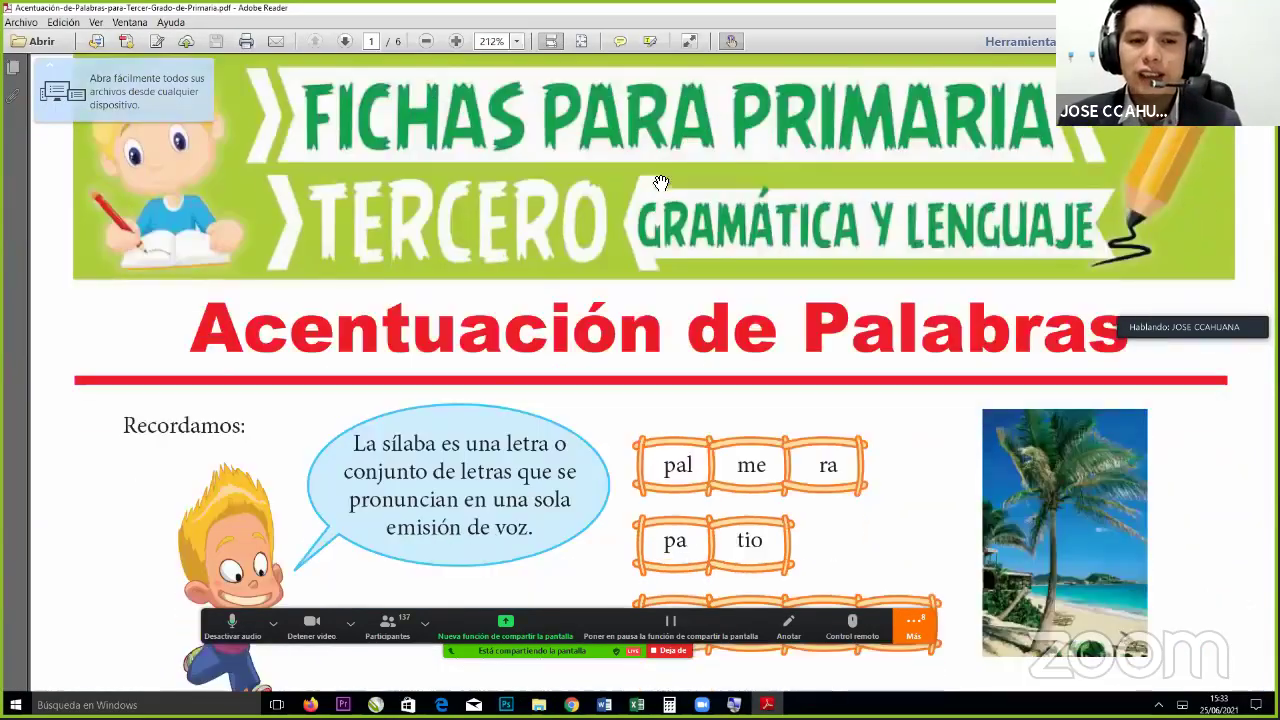
{"action": "scroll", "coordinate": [778, 187], "scroll_direction": "down", "scroll_amount": 1}
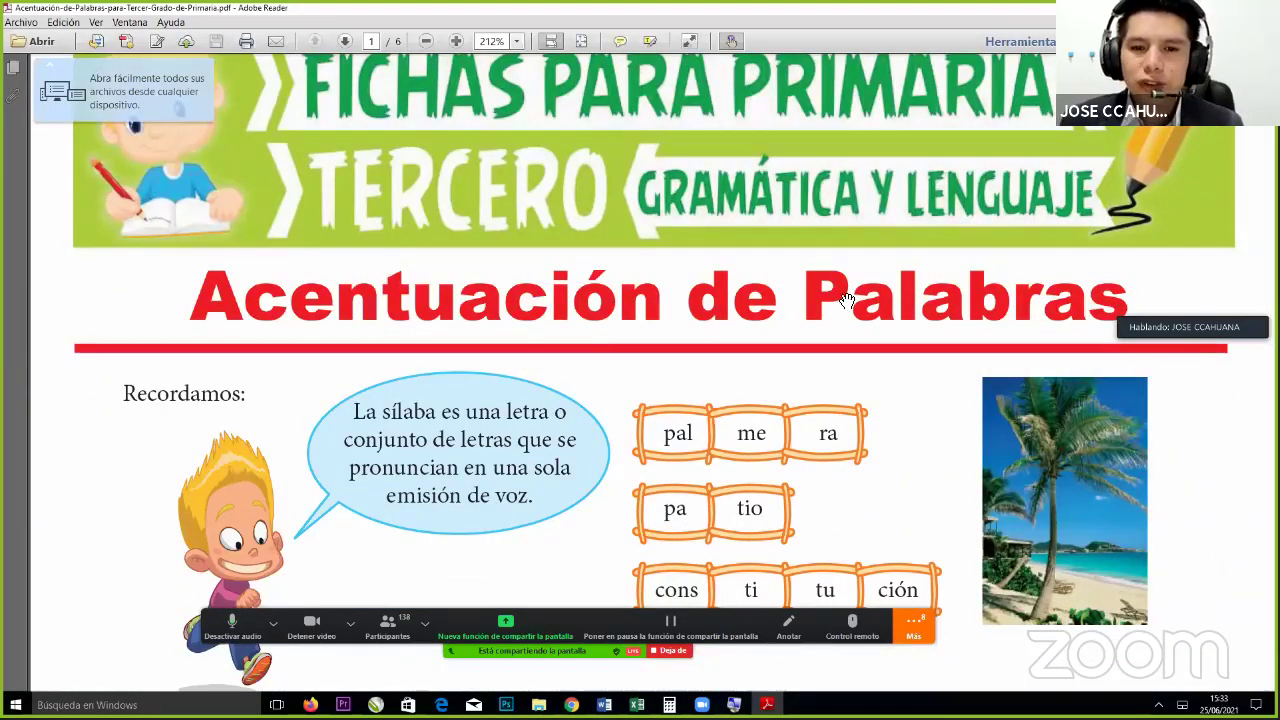
{"action": "scroll", "coordinate": [631, 286], "scroll_direction": "down", "scroll_amount": 5}
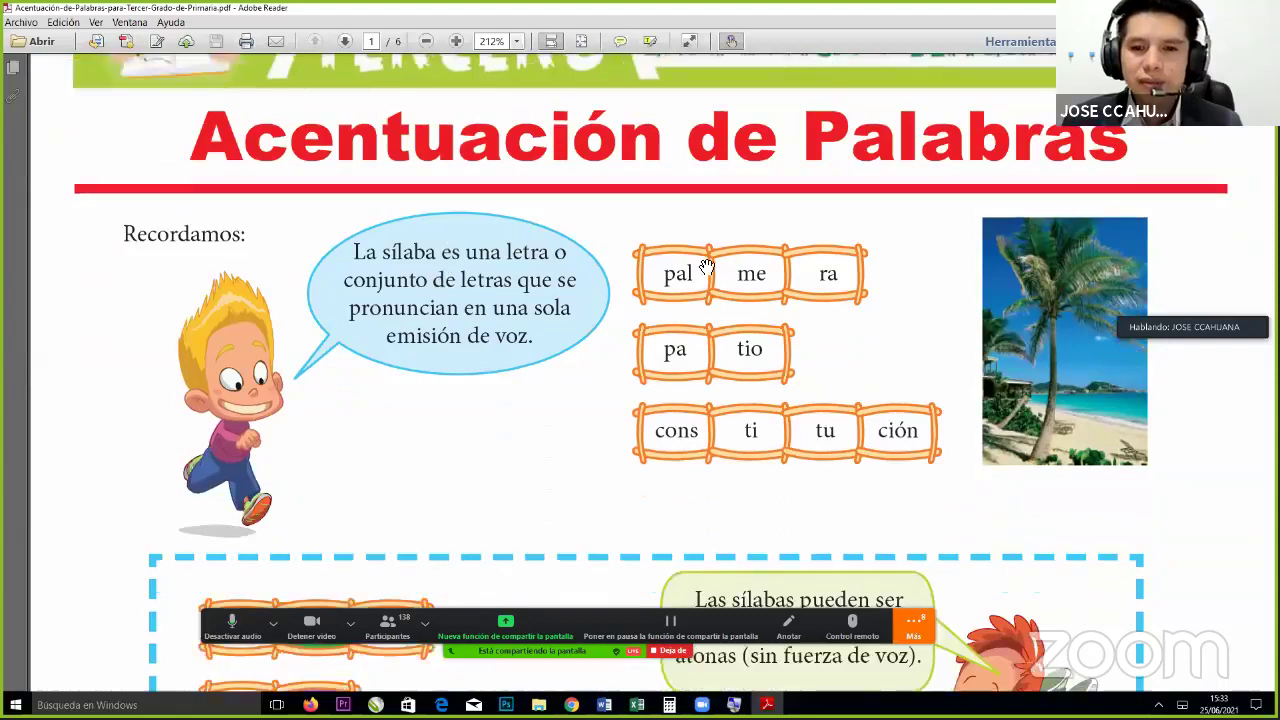
{"action": "scroll", "coordinate": [706, 266], "scroll_direction": "down", "scroll_amount": 3}
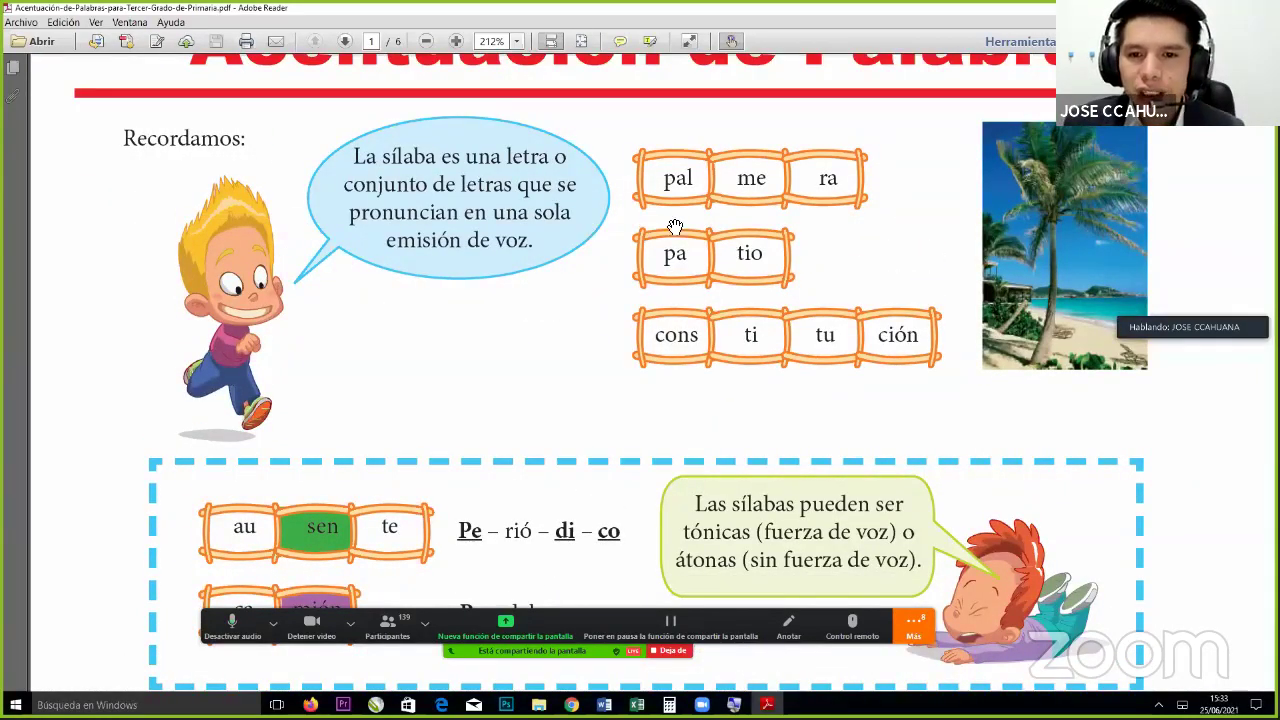
{"action": "scroll", "coordinate": [866, 291], "scroll_direction": "down", "scroll_amount": 5}
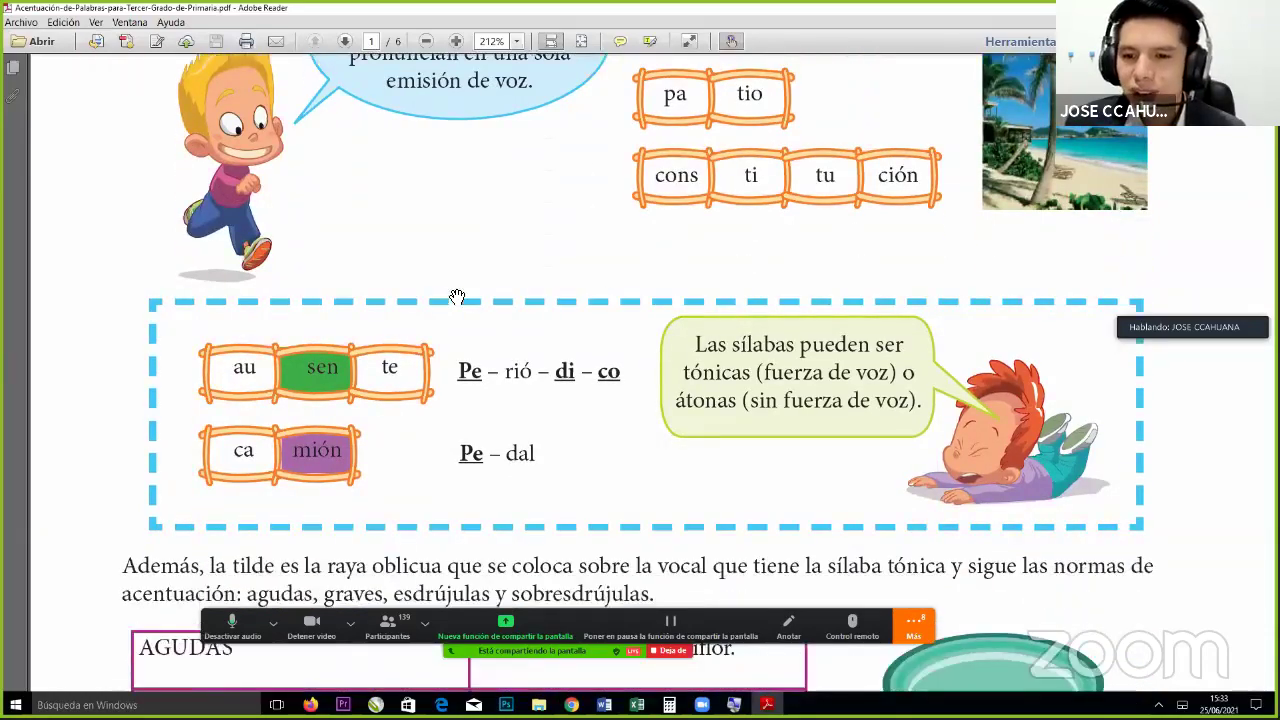
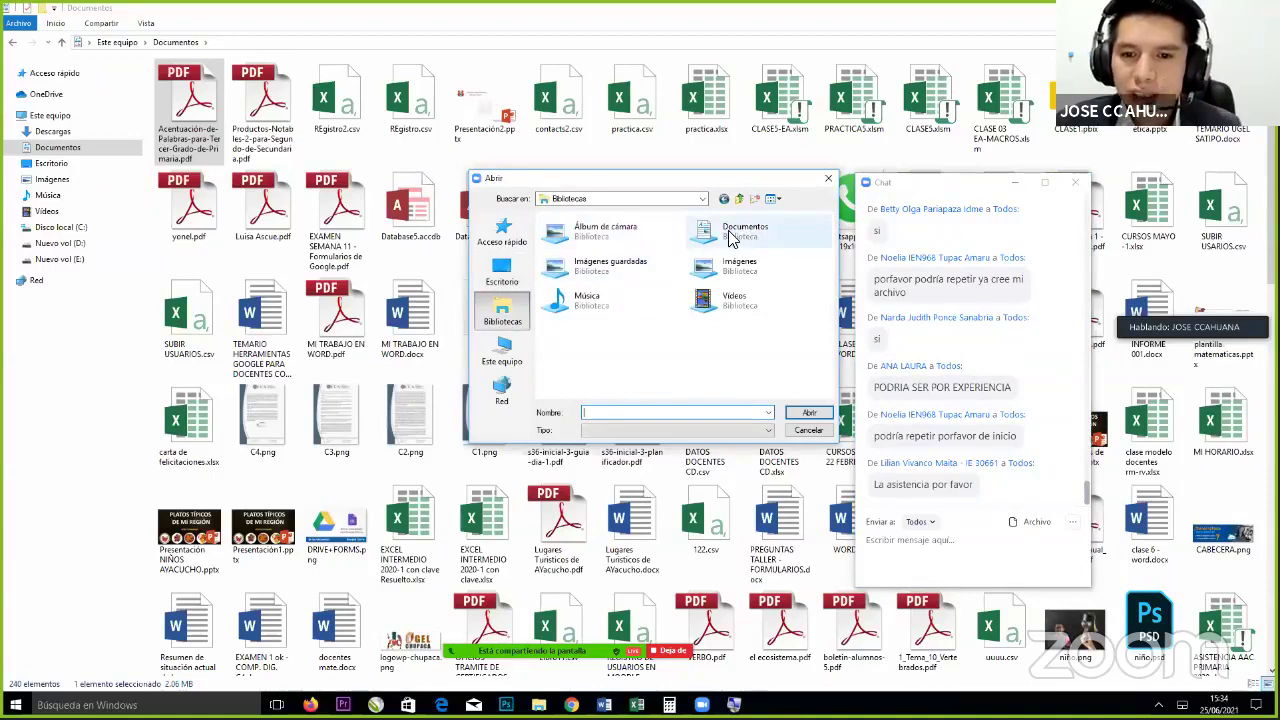
Select the Acentuación de Palabras PDF in the Documentos folder of the chat's file dialog.
{"action": "double_click", "coordinate": [733, 242]}
{"action": "scroll", "coordinate": [610, 265], "scroll_direction": "down", "scroll_amount": 5}
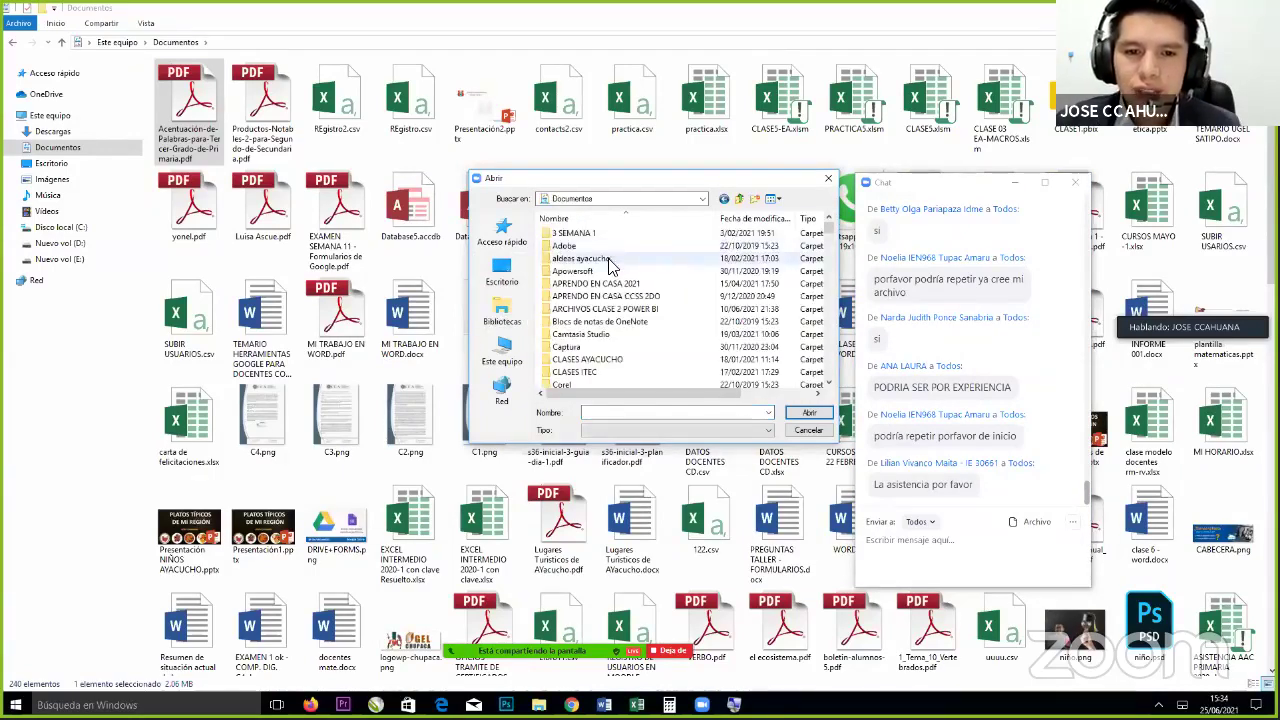
{"action": "scroll", "coordinate": [620, 280], "scroll_direction": "down", "scroll_amount": 4}
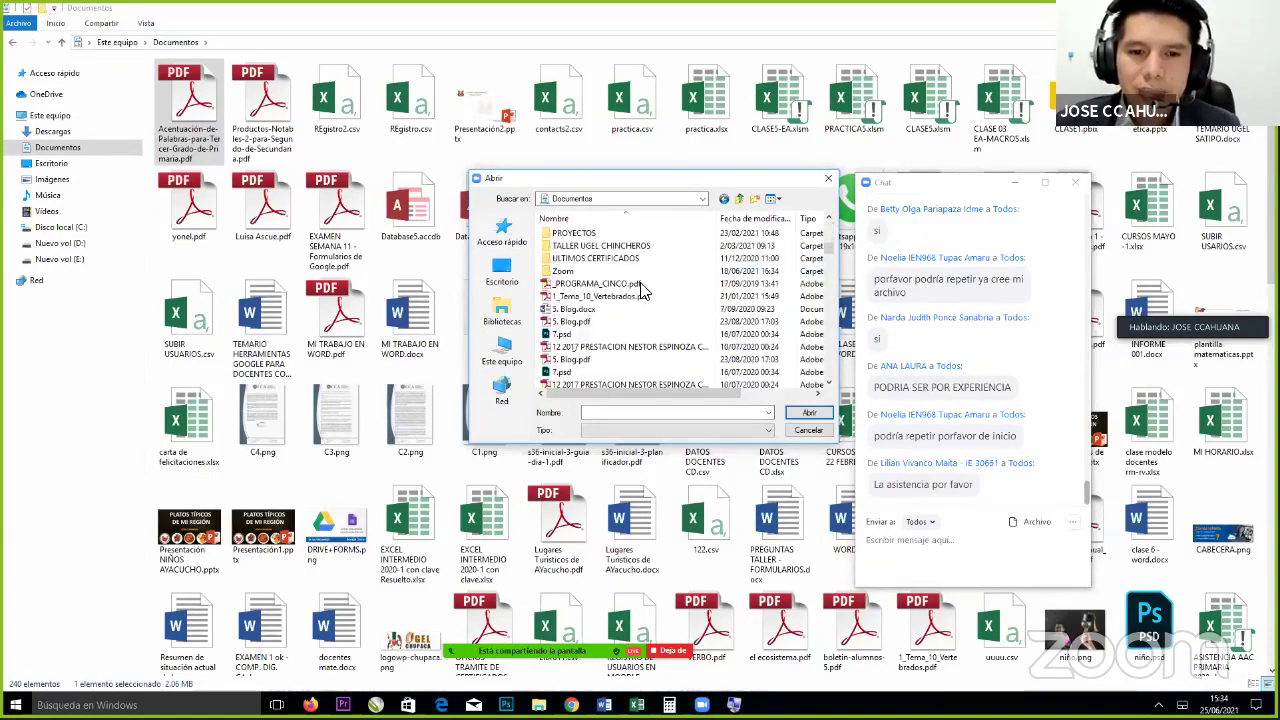
{"action": "scroll", "coordinate": [712, 348], "scroll_direction": "down", "scroll_amount": 2}
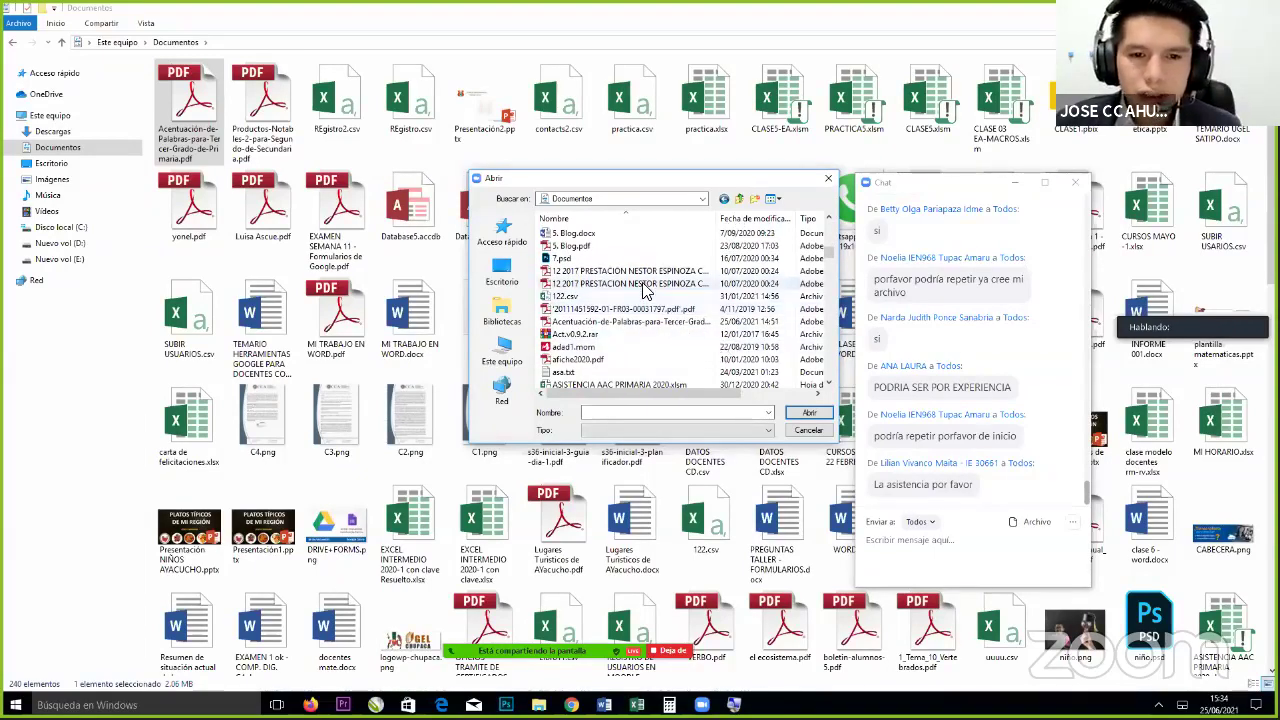
{"action": "left_click", "coordinate": [643, 284]}
{"action": "left_click", "coordinate": [630, 321]}
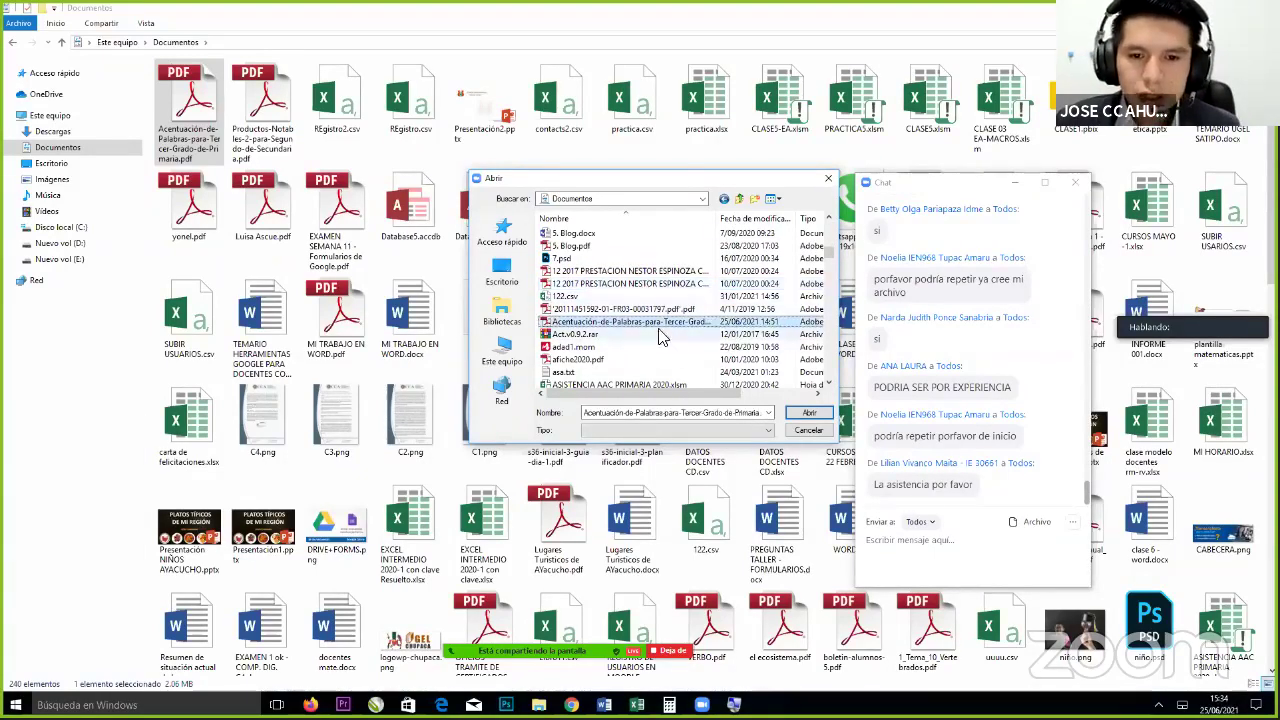
Send the PDF to the meeting chat and go back to the RECOJO DE EVIDENCIAS 01 form.
{"action": "left_click", "coordinate": [808, 413]}
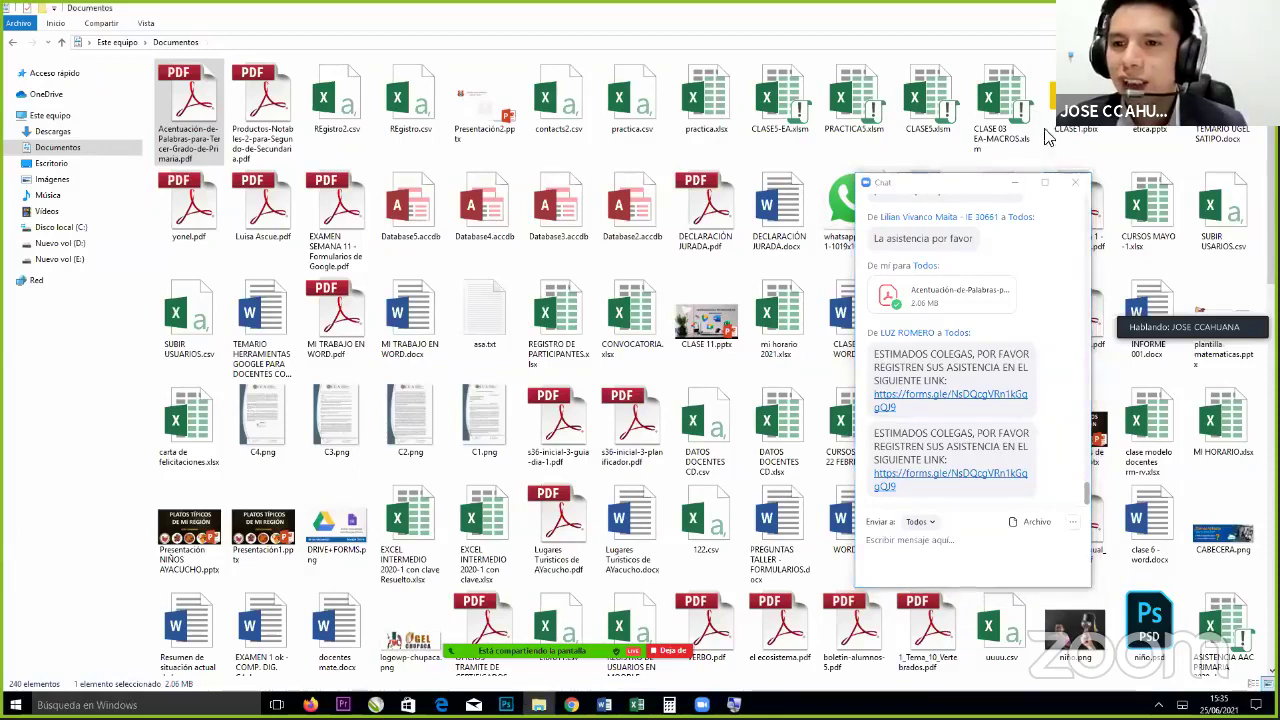
{"action": "key", "text": "alt+Tab"}
{"action": "left_click", "coordinate": [1015, 180]}
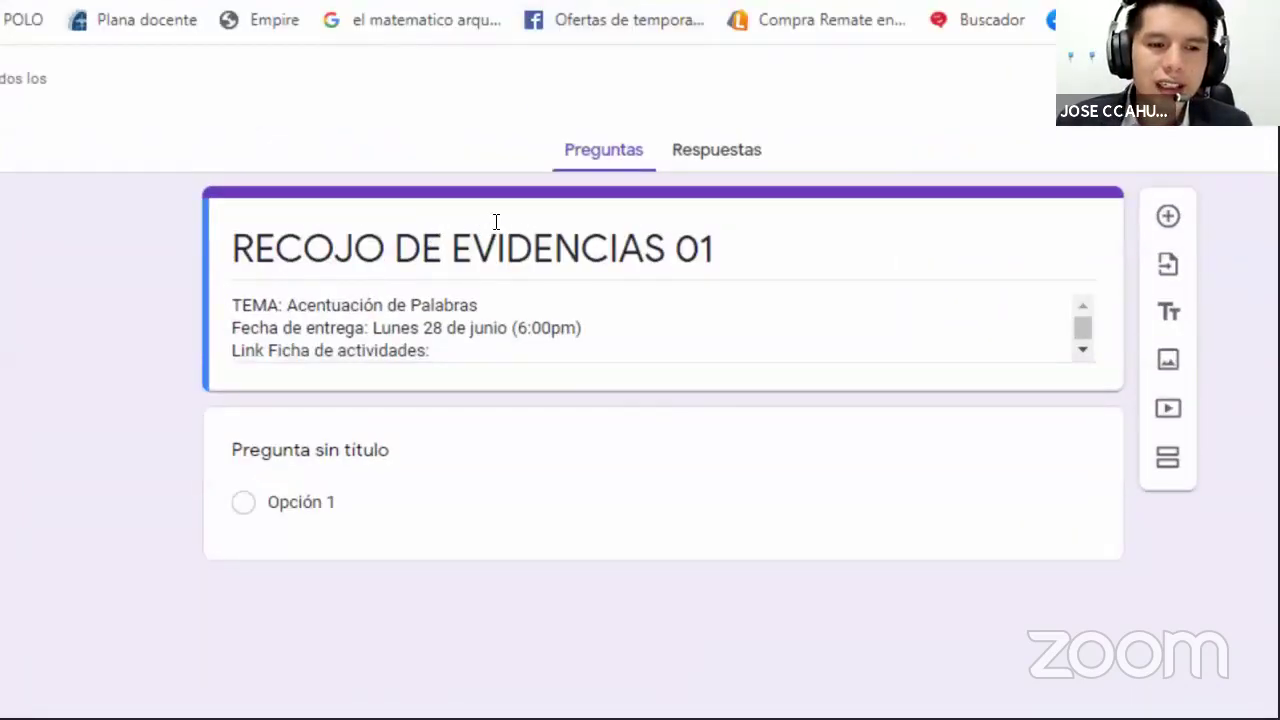
{"action": "left_click", "coordinate": [544, 221]}
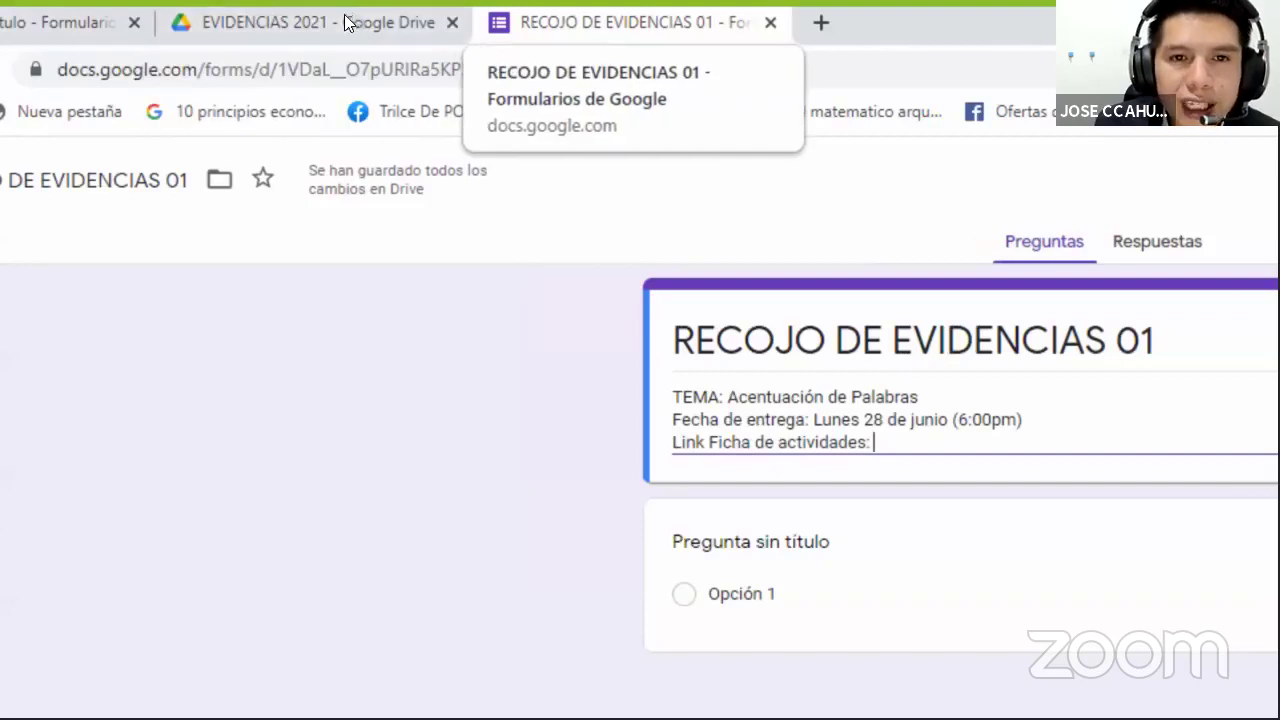
Switch to the EVIDENCIAS 2021 folder under TALLERES SATIPO 2021 › Taller 3 in Drive.
{"action": "left_click", "coordinate": [258, 17]}
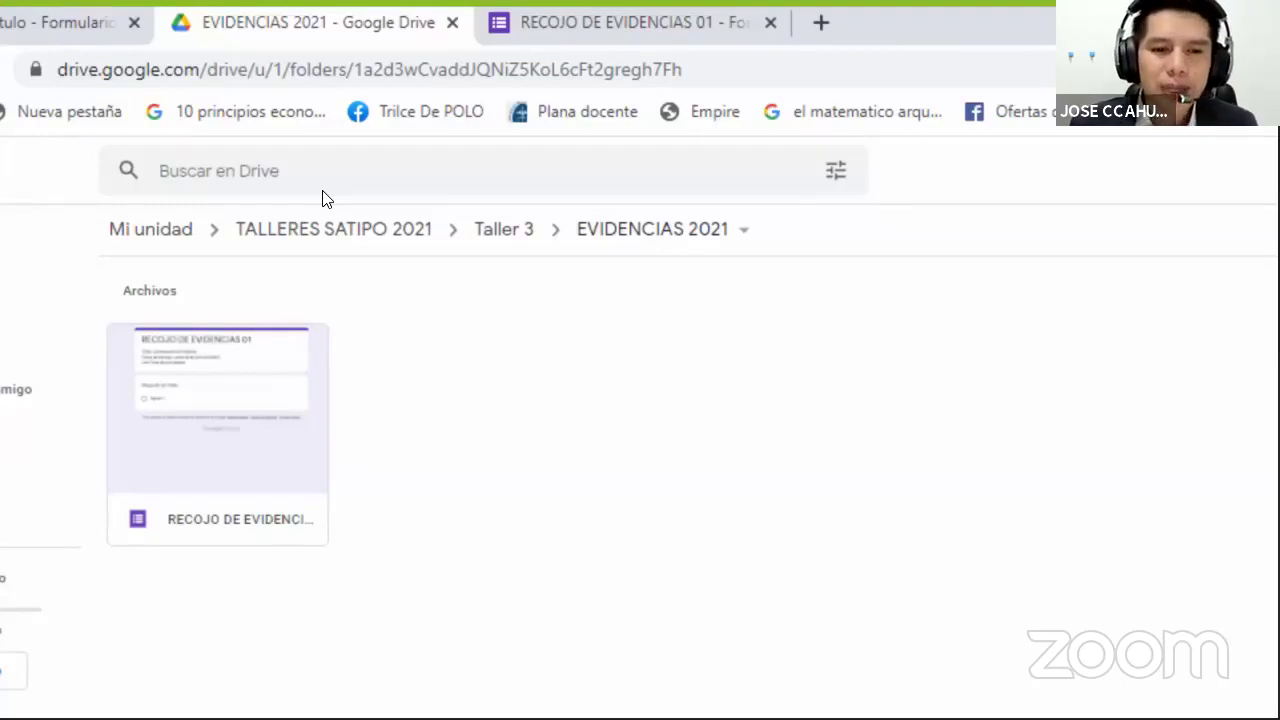
Choose Subir archivos from Drive's New menu to bring up the file picker.
{"action": "key", "text": "c"}
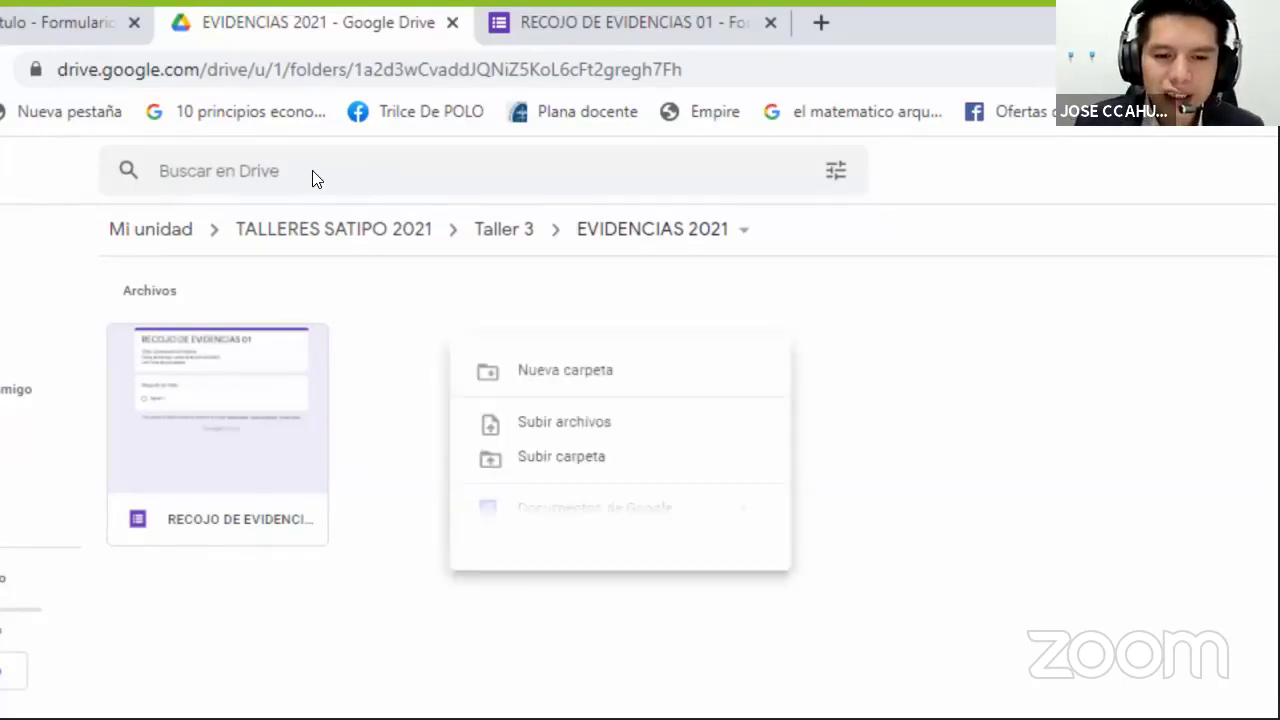
{"action": "key", "text": "Escape"}
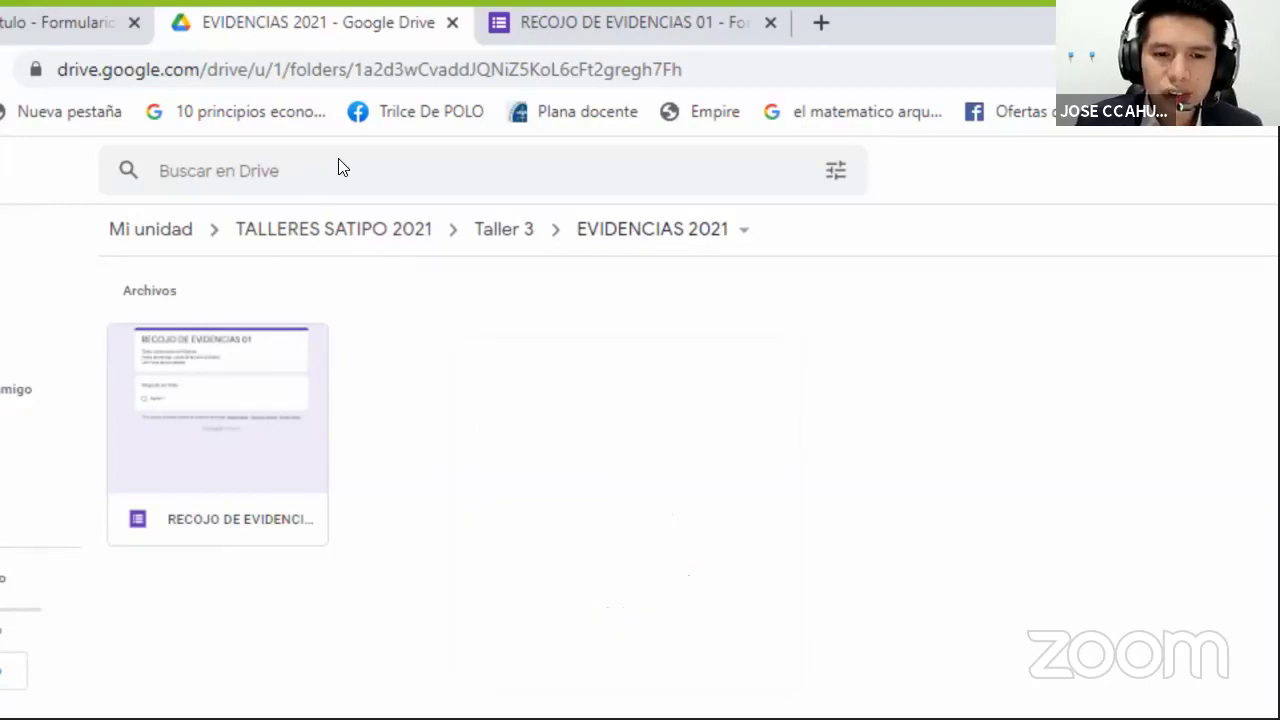
{"action": "key", "text": "c"}
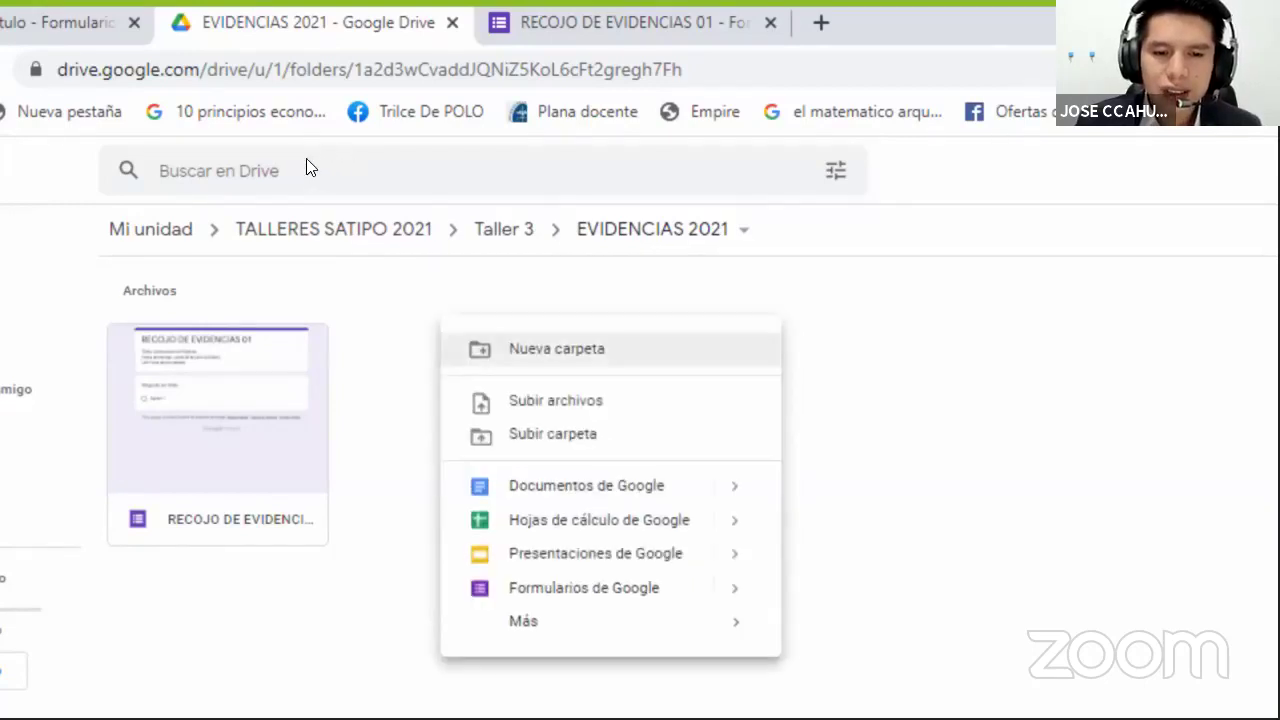
{"action": "key", "text": "Down"}
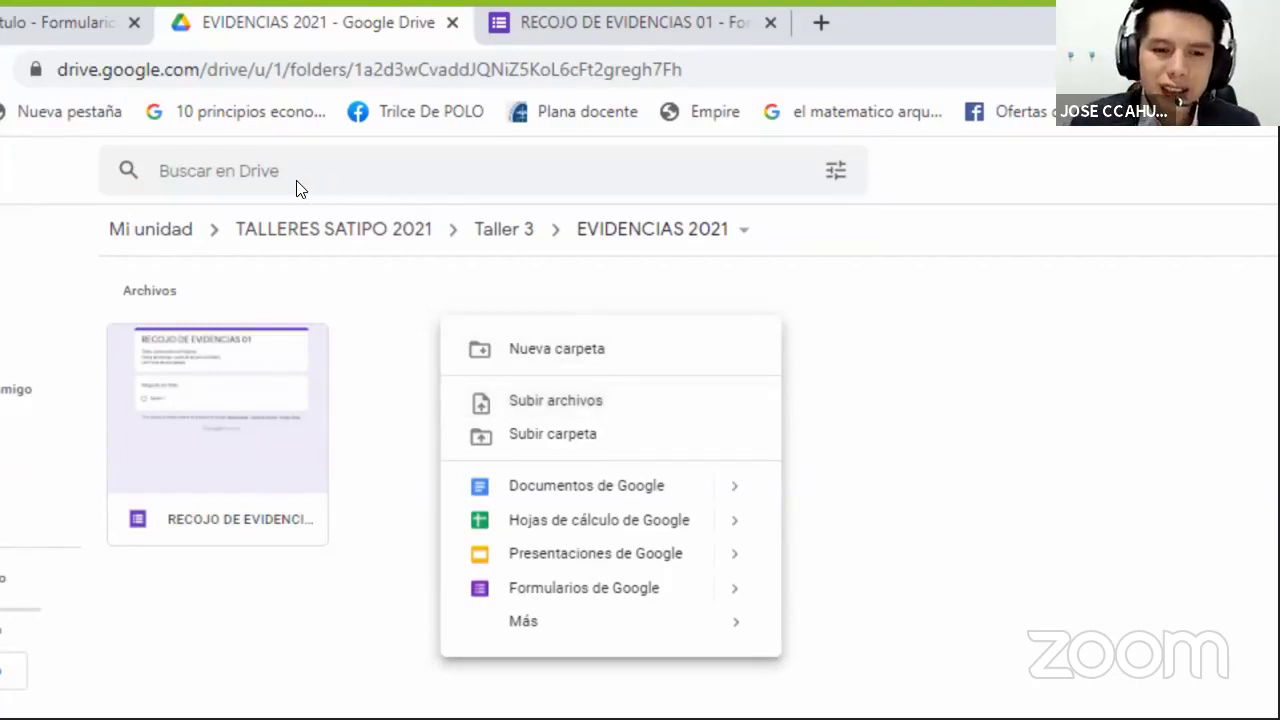
{"action": "key", "text": "Escape"}
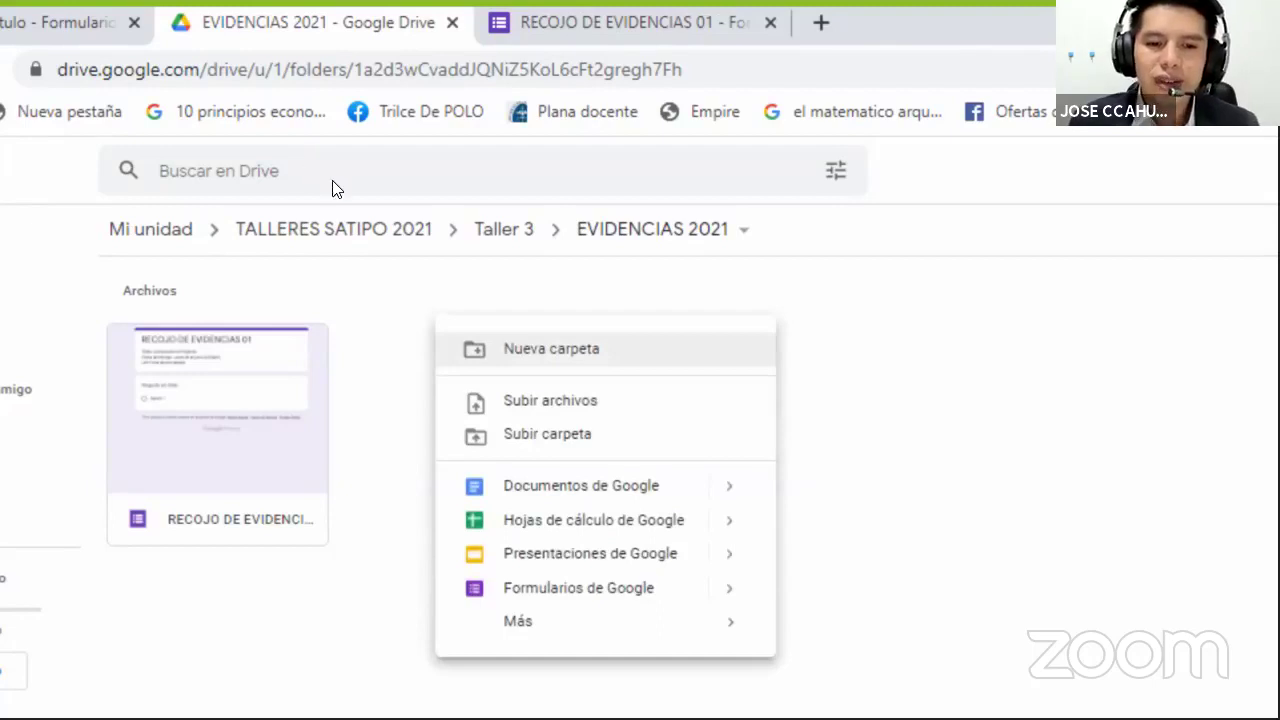
{"action": "key", "text": "Down"}
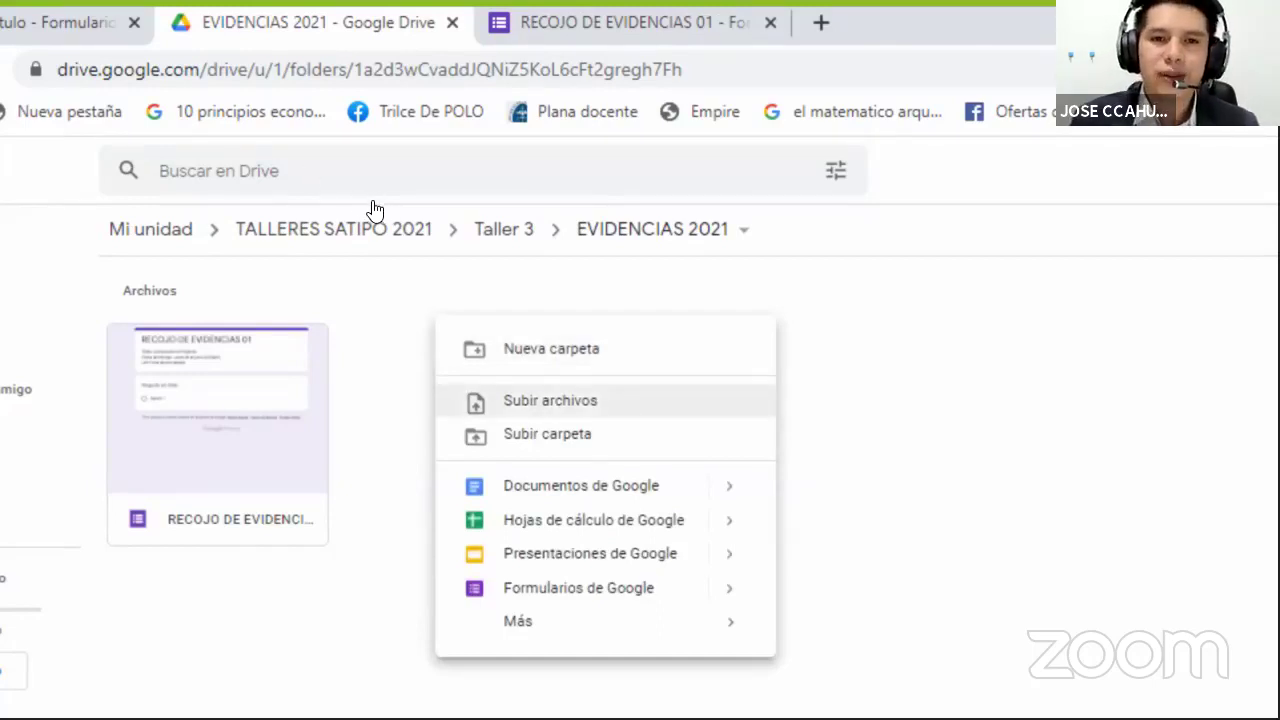
{"action": "key", "text": "Return"}
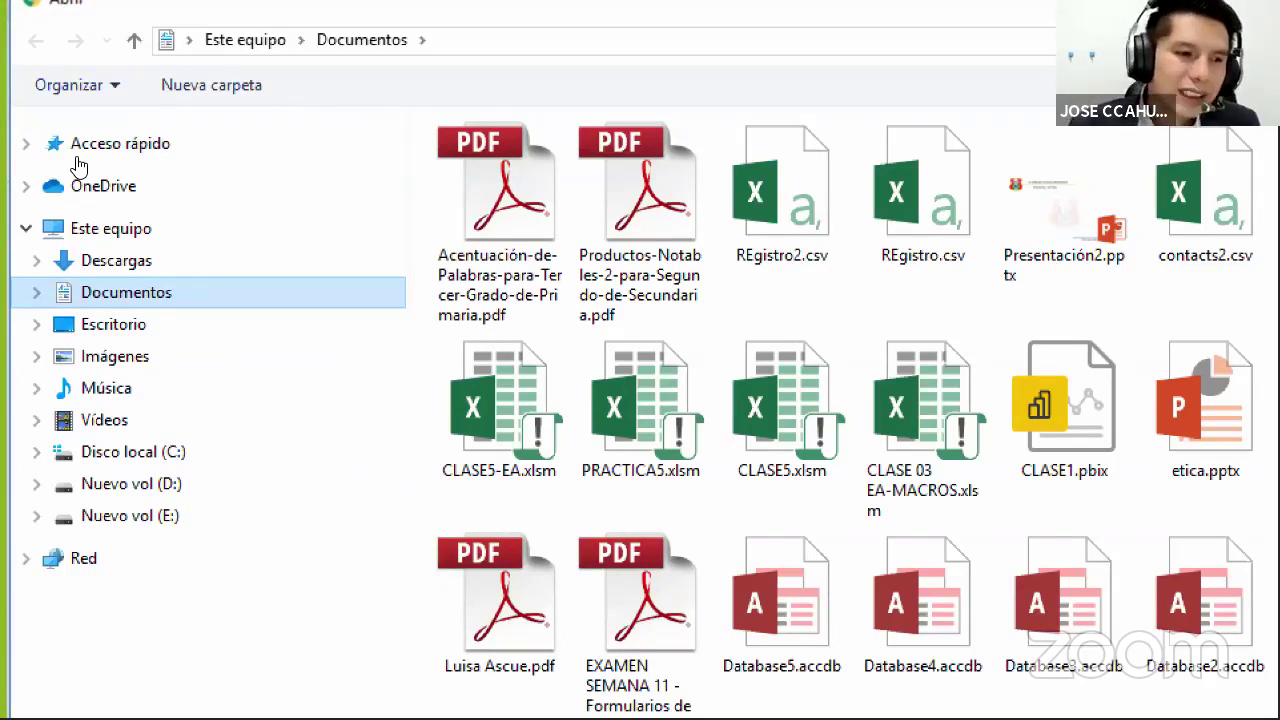
Upload Acentuación-de-Palabras-para-Tercer-Grado-de-Primaria.pdf from Documentos into EVIDENCIAS 2021.
{"action": "key", "text": "Up"}
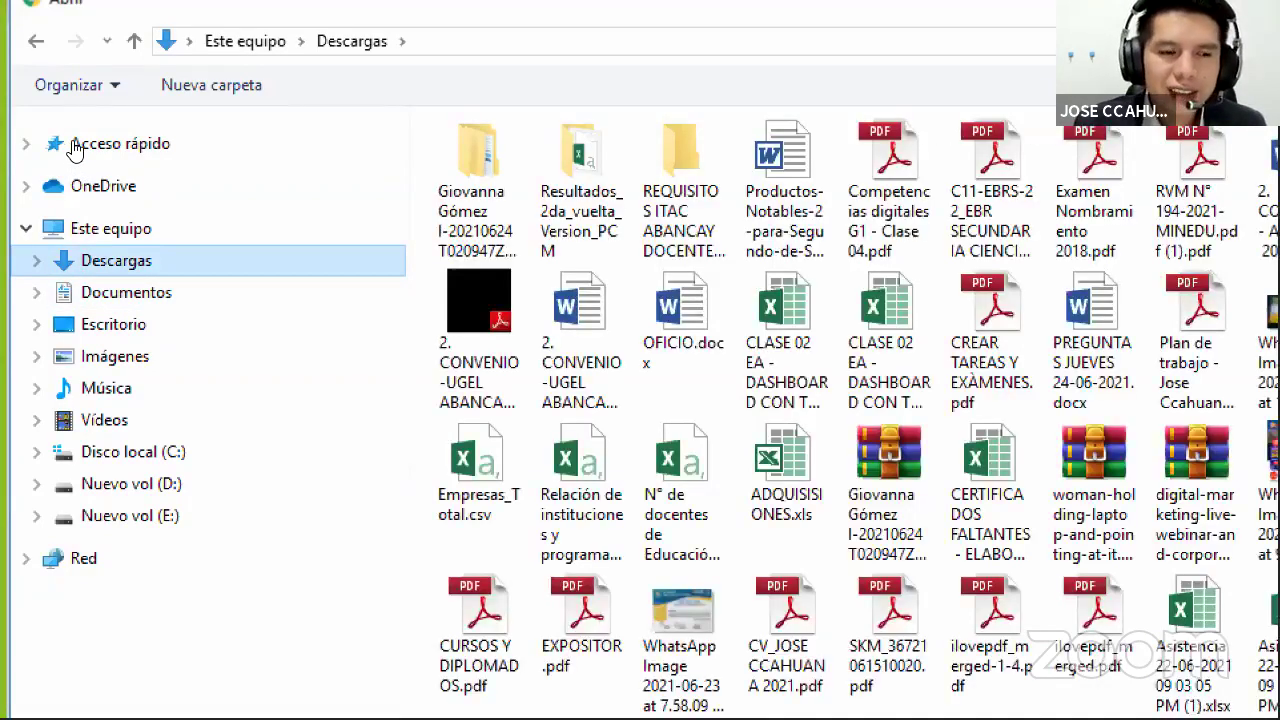
{"action": "key", "text": "Down"}
{"action": "key", "text": "Down"}
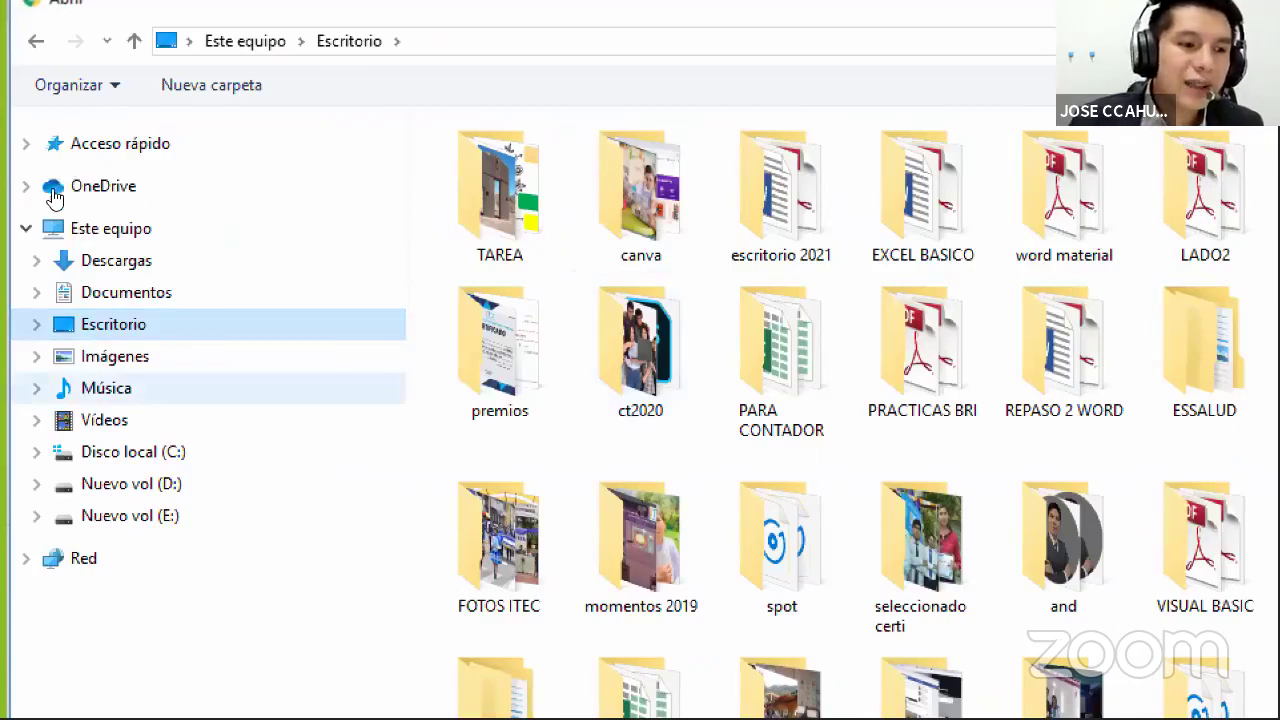
{"action": "key", "text": "Down"}
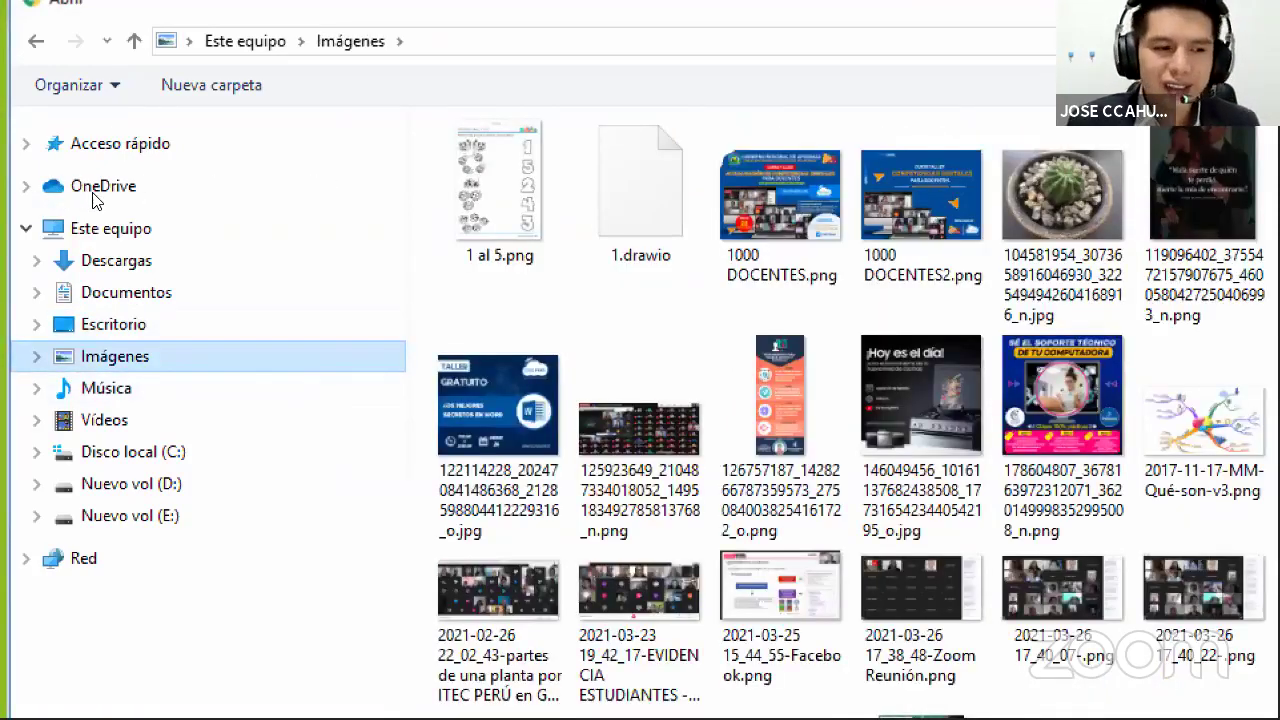
{"action": "key", "text": "Down"}
{"action": "key", "text": "Down"}
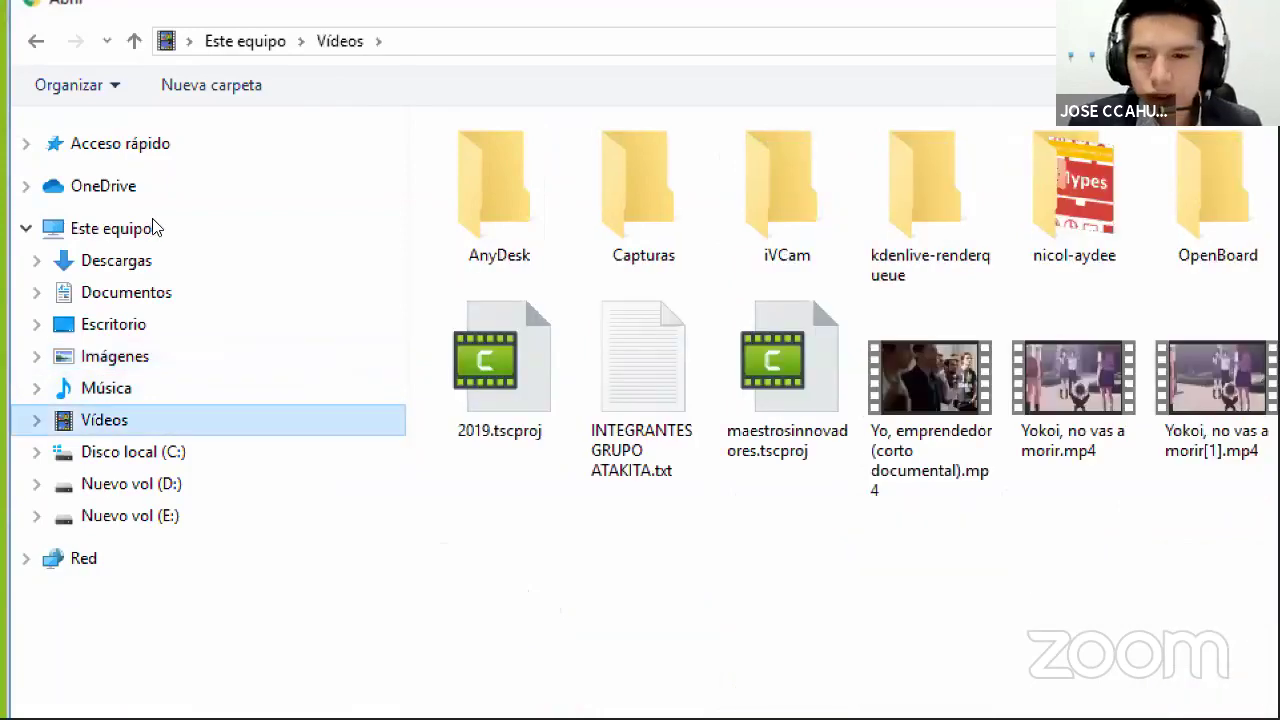
{"action": "key", "text": "Down"}
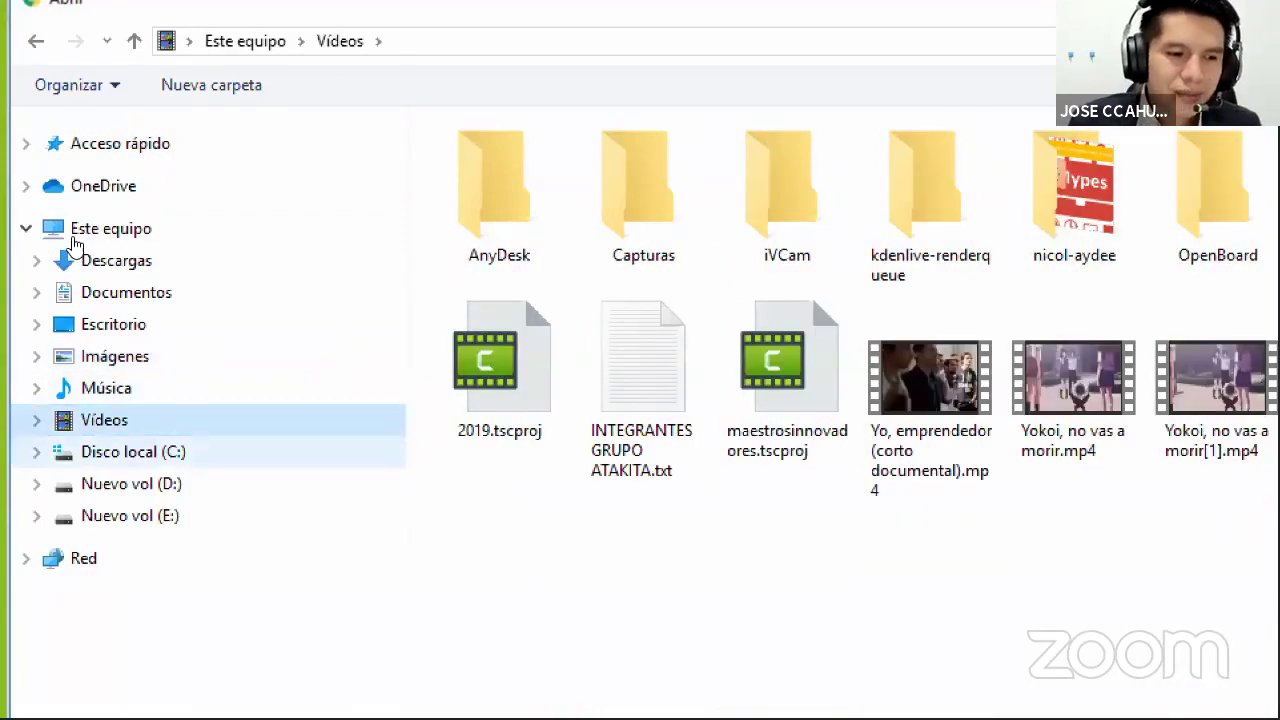
{"action": "key", "text": "Down"}
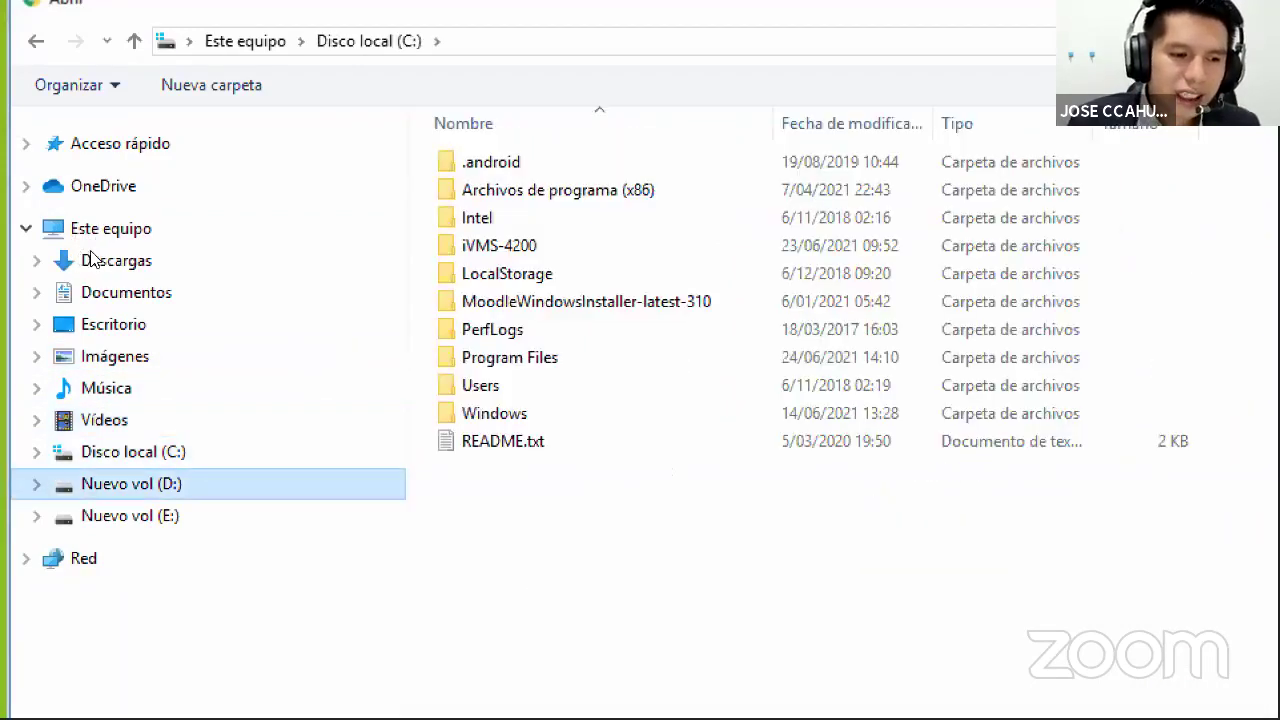
{"action": "key", "text": "Down"}
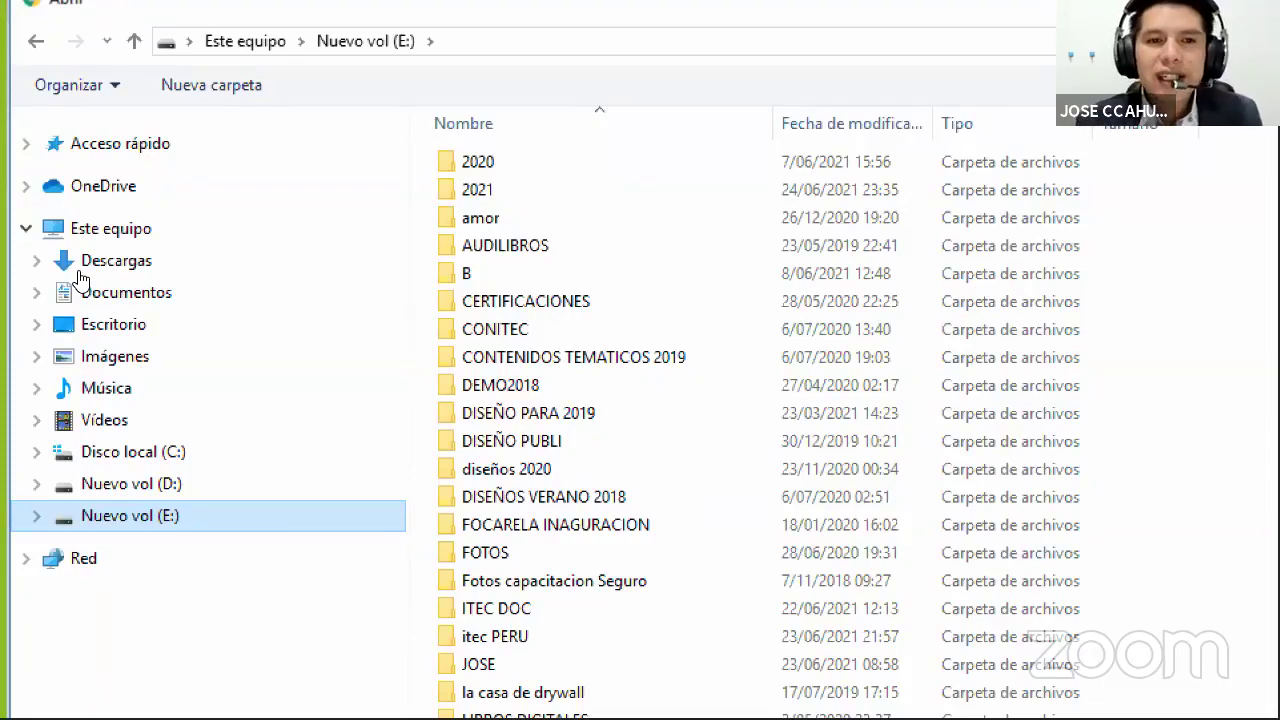
{"action": "left_click", "coordinate": [82, 280]}
{"action": "key", "text": "Tab"}
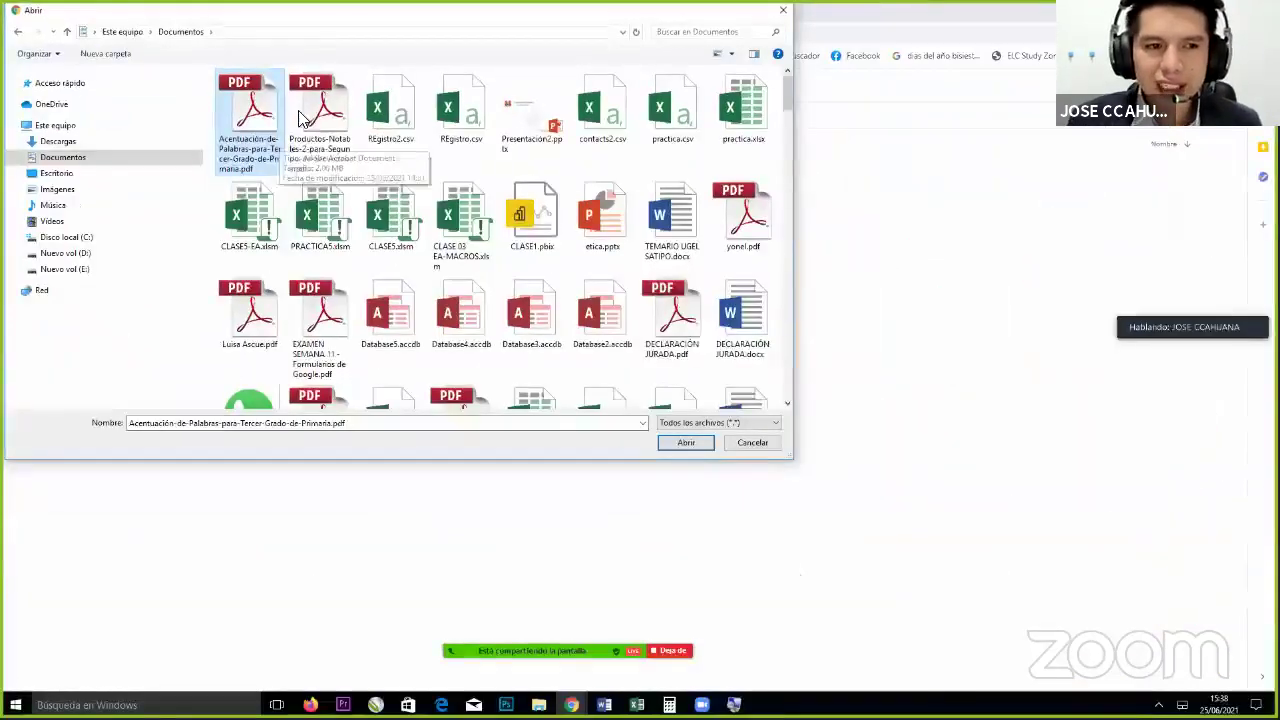
{"action": "left_click", "coordinate": [686, 443]}
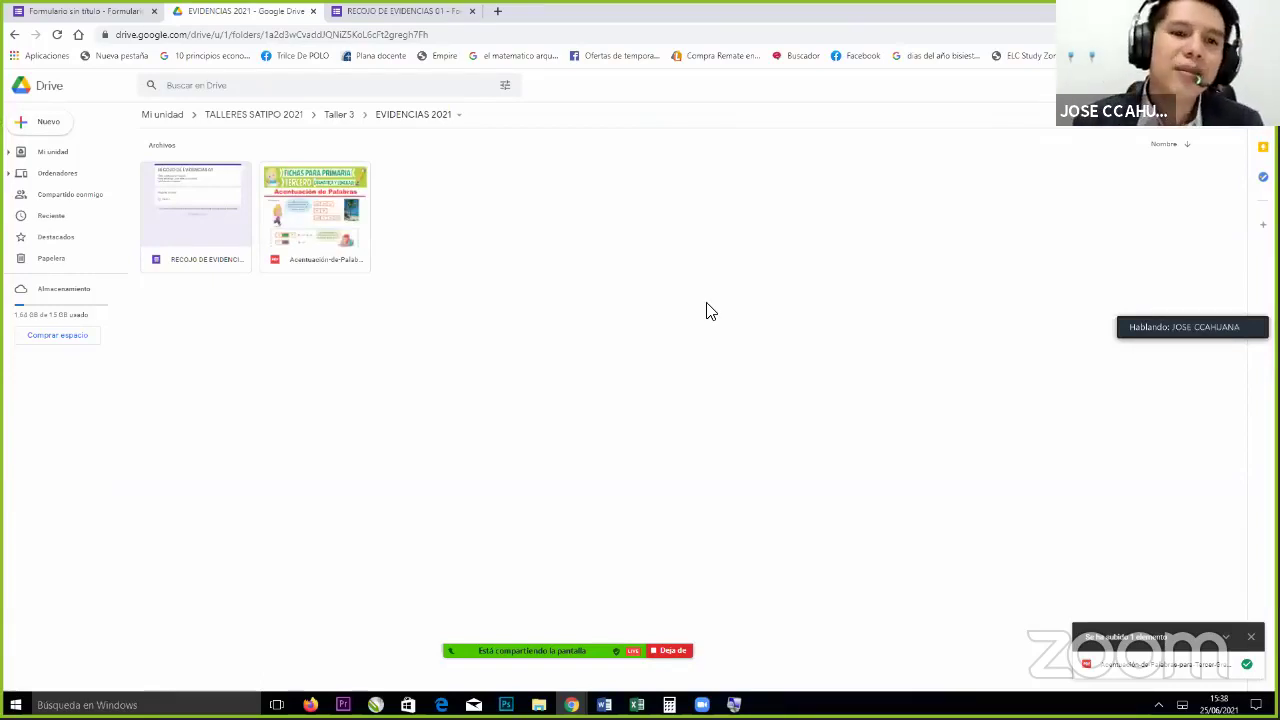
{"action": "left_click", "coordinate": [368, 242]}
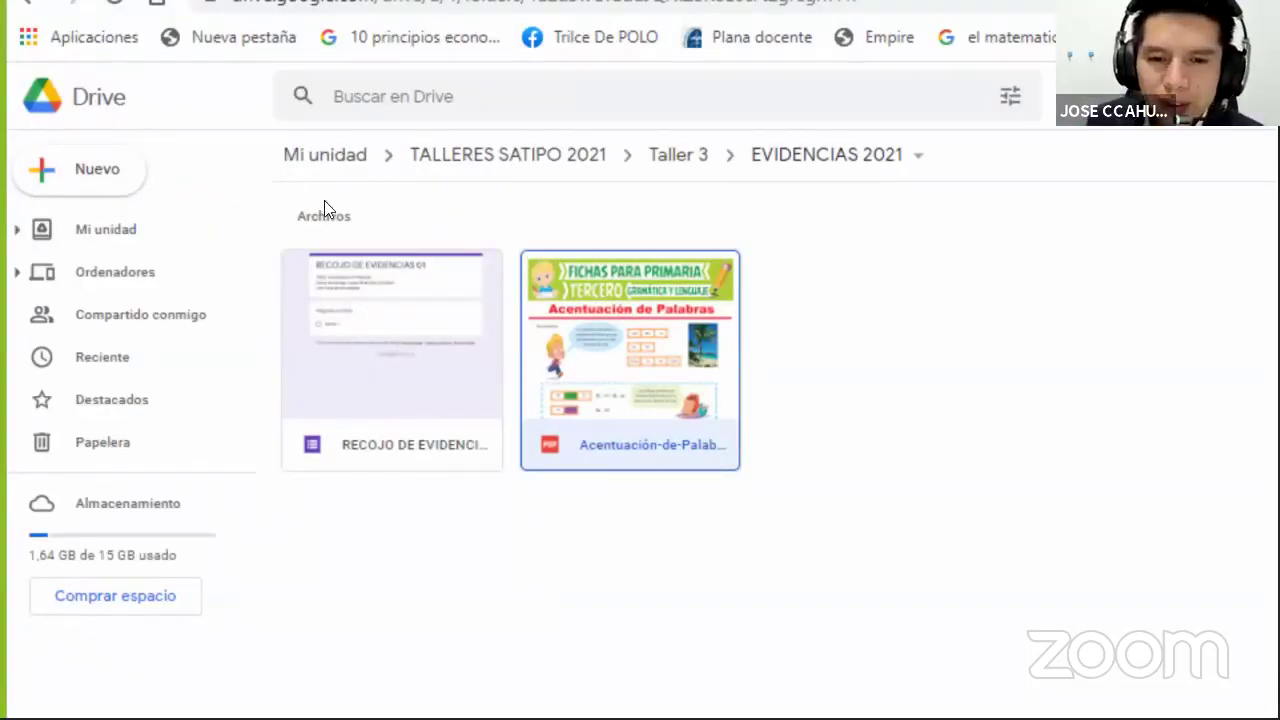
{"action": "left_click", "coordinate": [370, 202]}
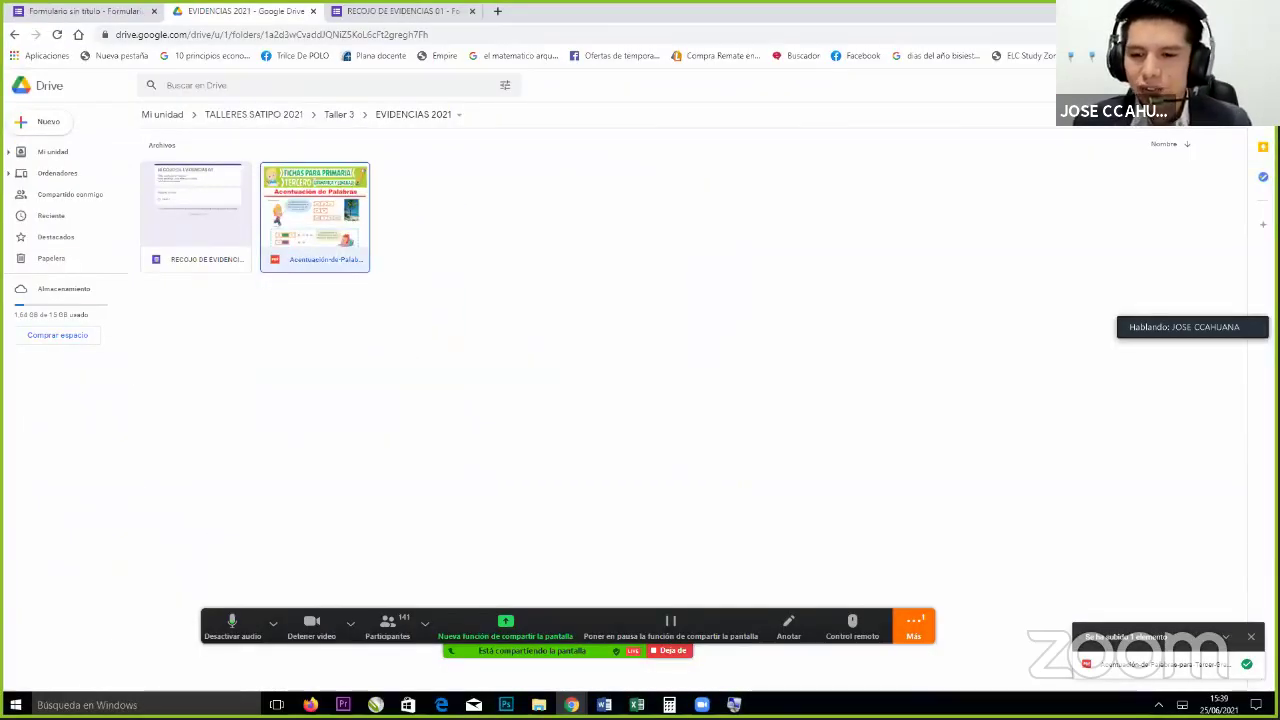
{"action": "left_click", "coordinate": [913, 625]}
Check the newest messages in the Zoom chat, then minimize the chat window.
{"action": "key", "text": "alt+h"}
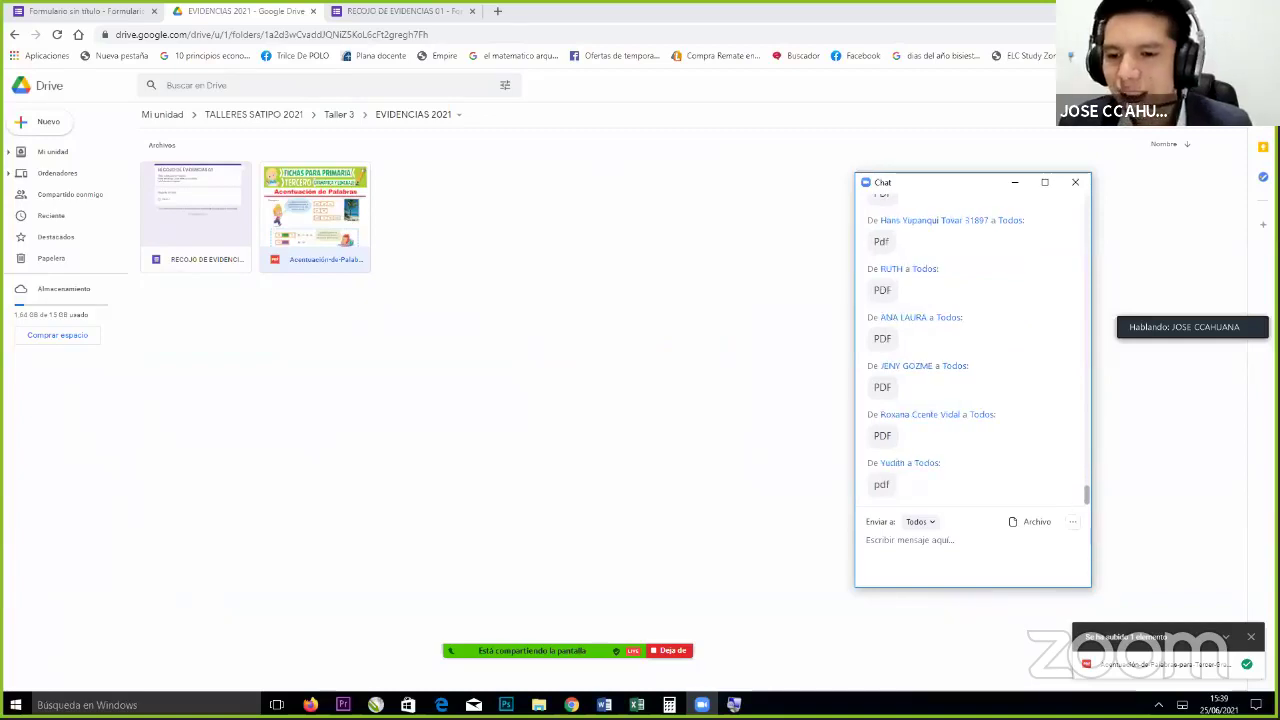
{"action": "scroll", "coordinate": [970, 350], "scroll_direction": "up", "scroll_amount": 3}
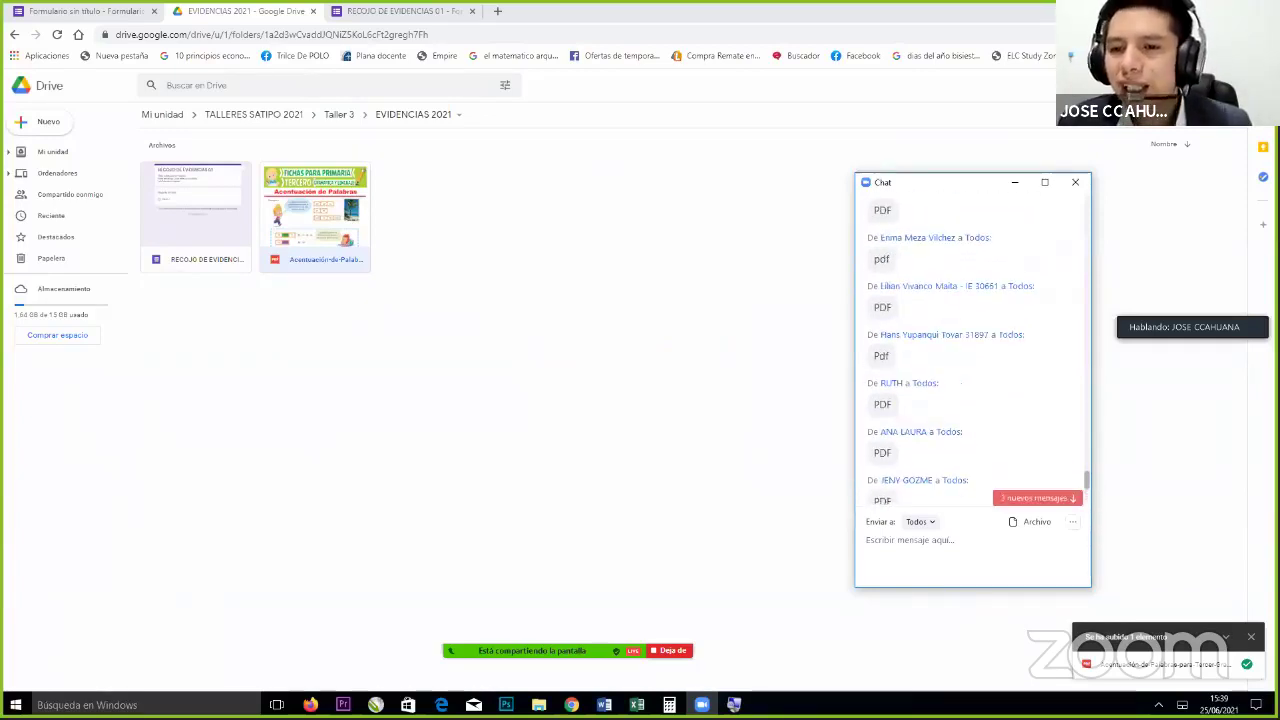
{"action": "scroll", "coordinate": [970, 350], "scroll_direction": "up", "scroll_amount": 3}
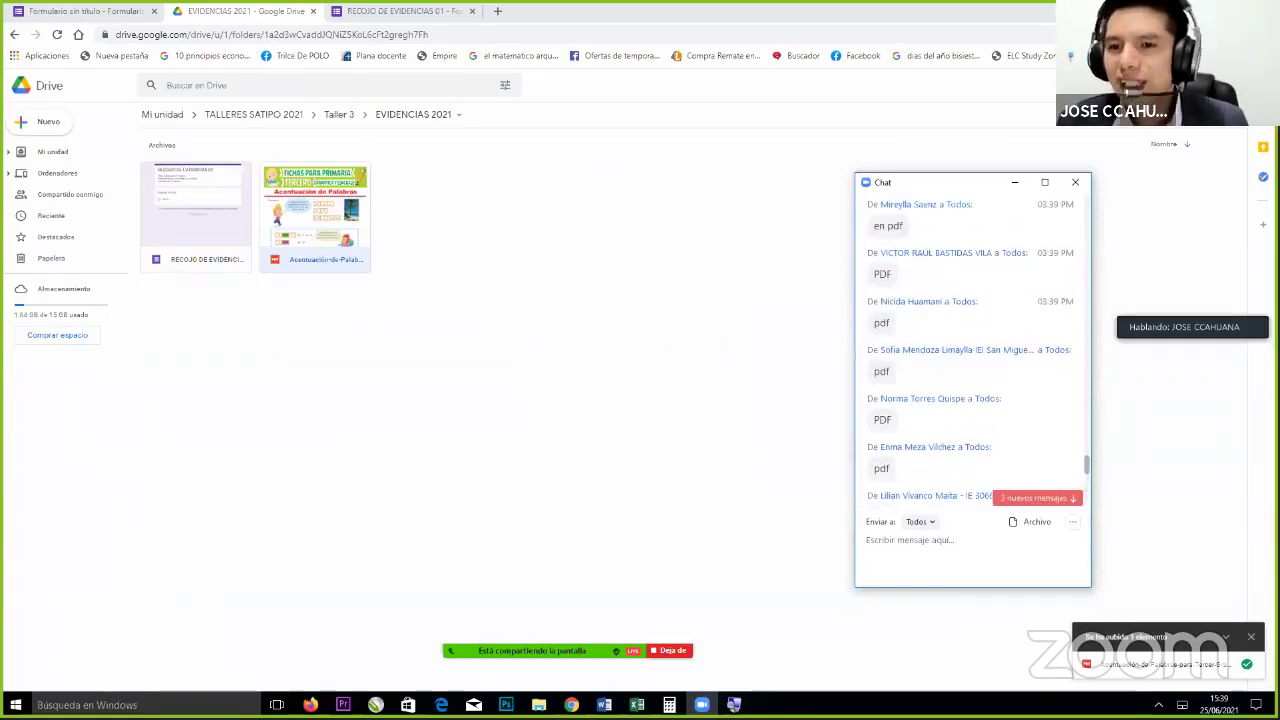
{"action": "scroll", "coordinate": [970, 350], "scroll_direction": "down", "scroll_amount": 4}
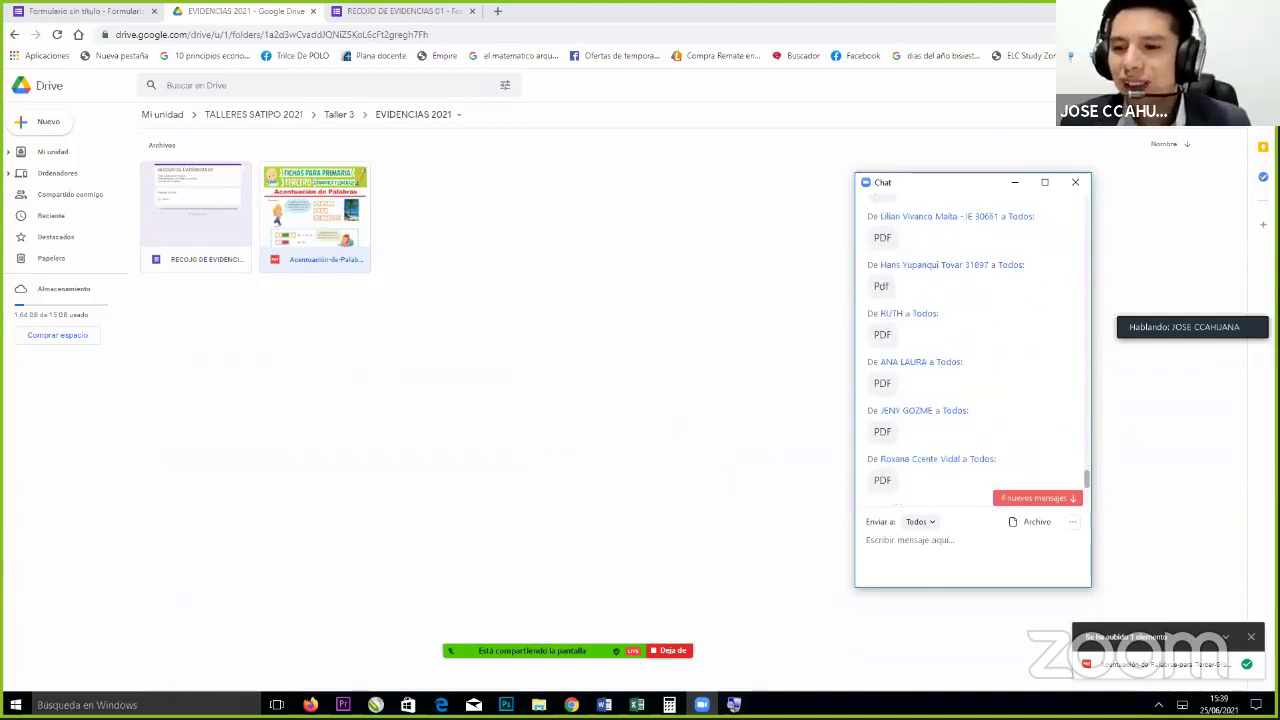
{"action": "scroll", "coordinate": [970, 350], "scroll_direction": "down", "scroll_amount": 1}
{"action": "scroll", "coordinate": [970, 350], "scroll_direction": "down", "scroll_amount": 5}
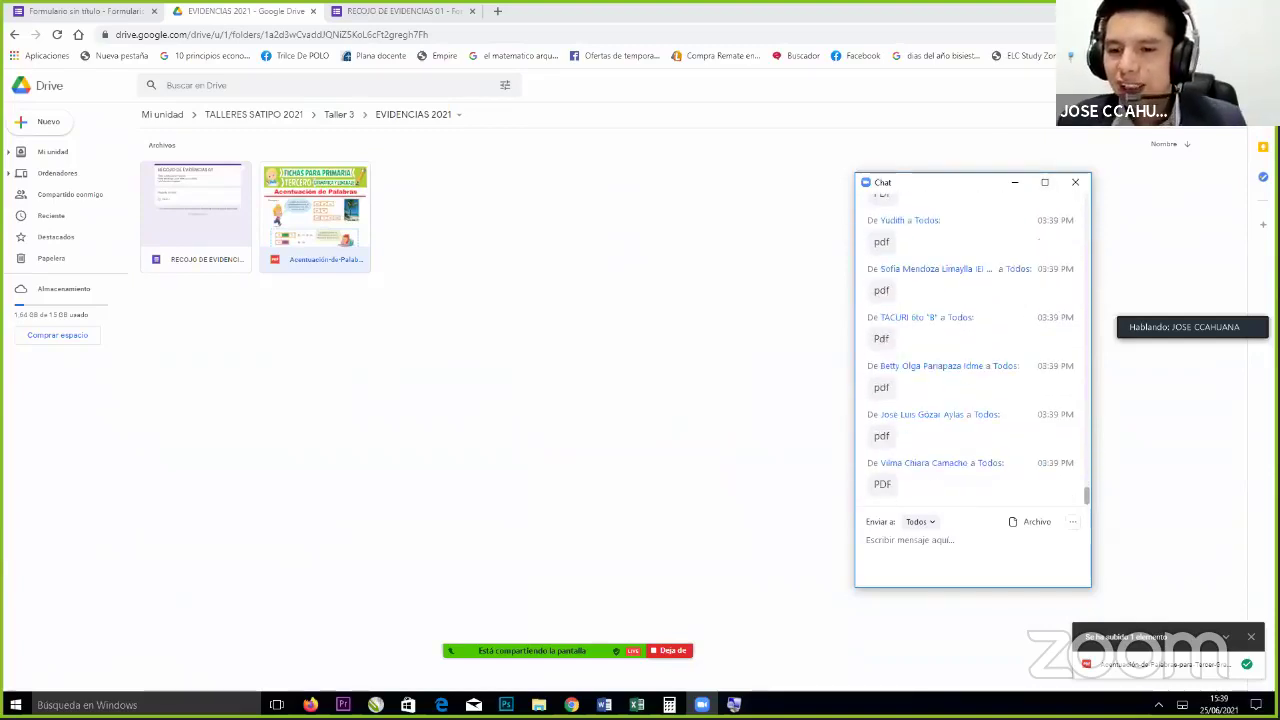
{"action": "left_click", "coordinate": [1015, 182]}
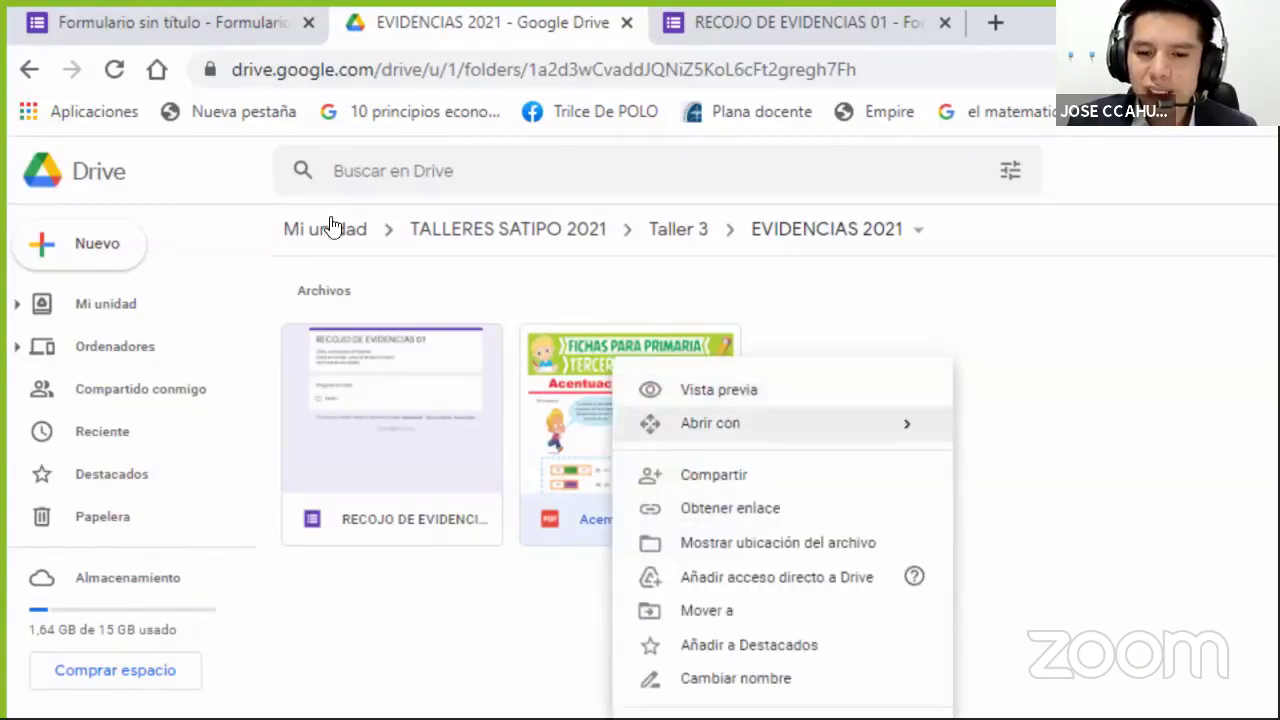
Open the 'Obtener enlace' settings for the Acentuación de Palabras PDF.
{"action": "key", "text": "Up"}
{"action": "key", "text": "Up"}
{"action": "key", "text": "Up"}
{"action": "key", "text": "Up"}
{"action": "key", "text": "Up"}
{"action": "key", "text": "Up"}
{"action": "key", "text": "Up"}
{"action": "key", "text": "Up"}
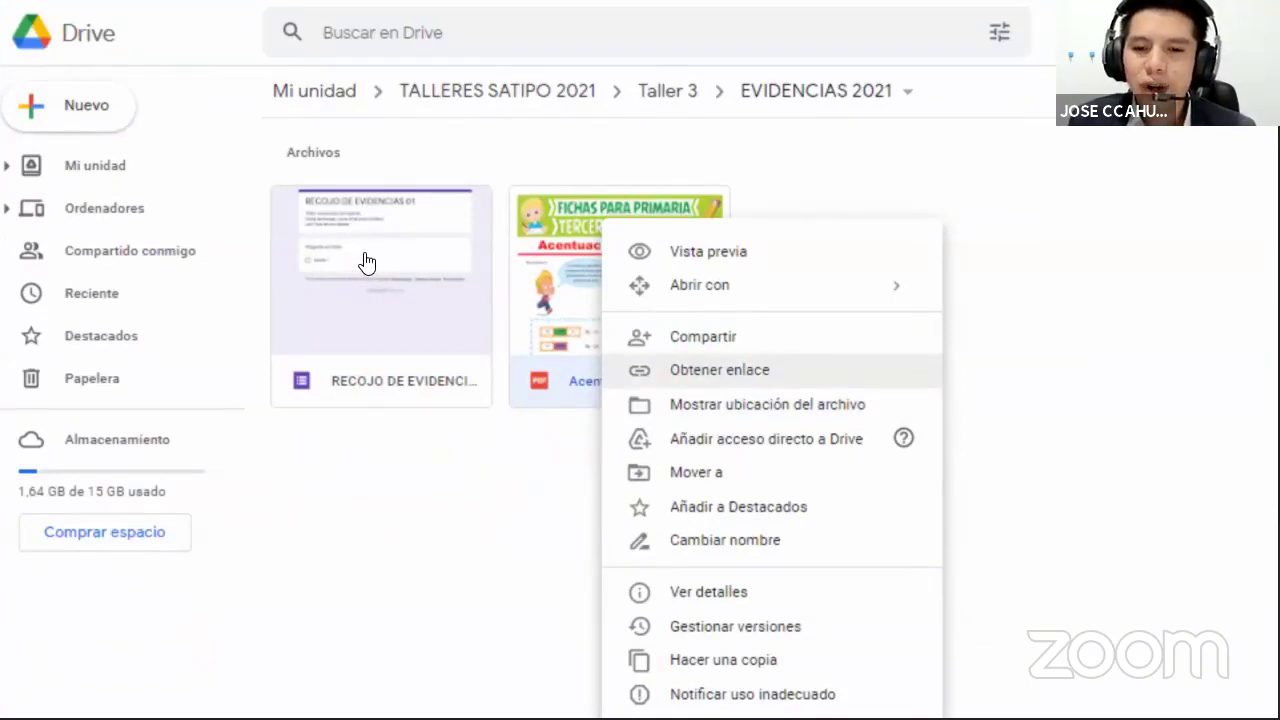
{"action": "key", "text": "Up"}
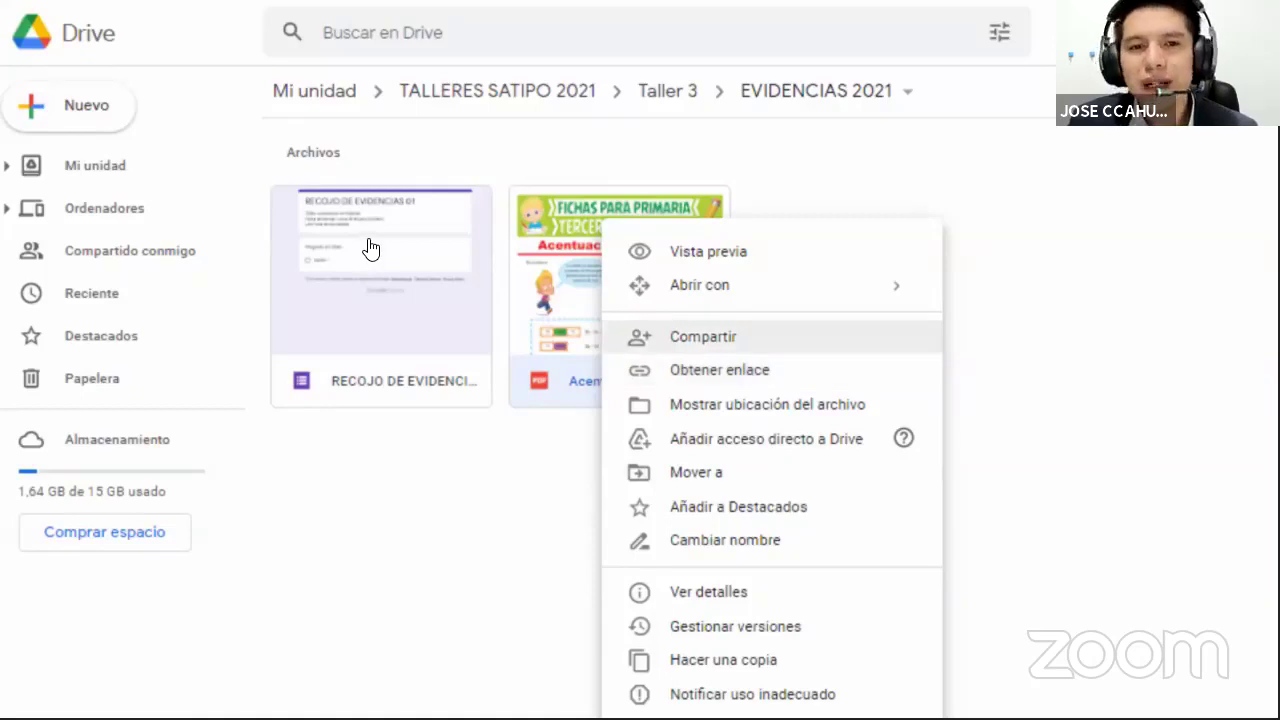
{"action": "key", "text": "Down"}
{"action": "key", "text": "Return"}
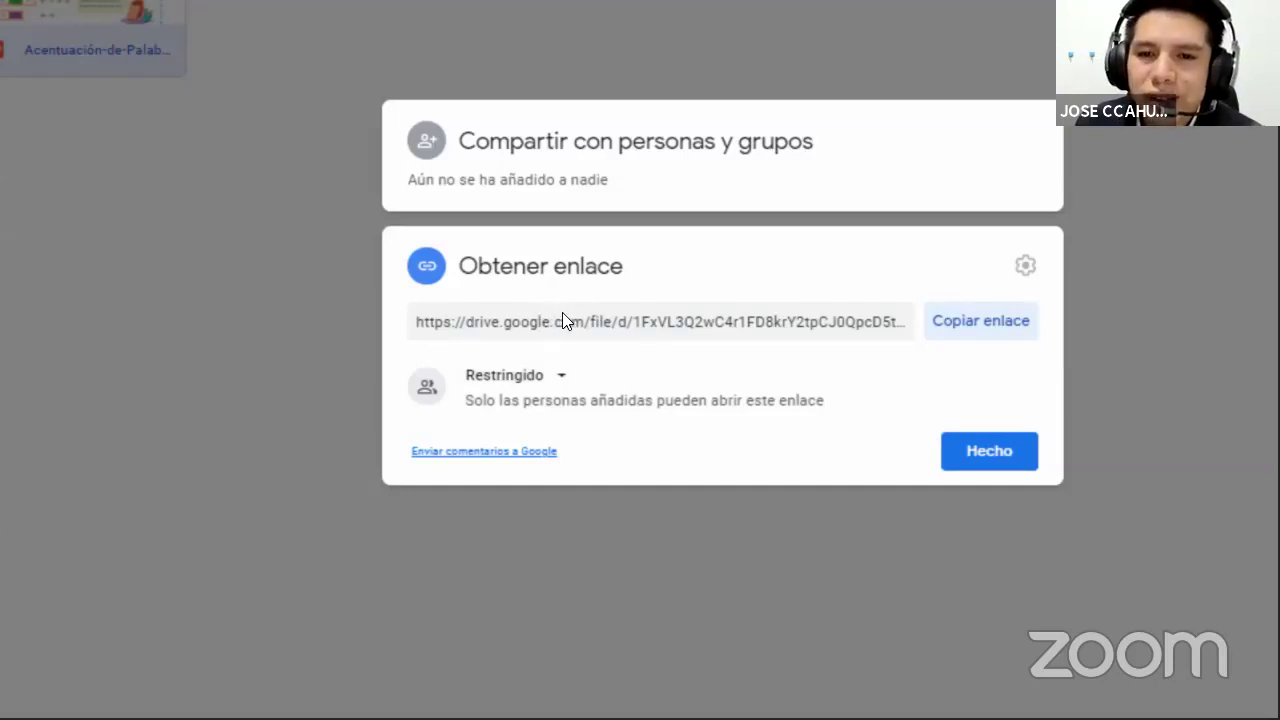
Change the PDF's access to 'Cualquier persona con el enlace', keeping the Lector role.
{"action": "left_click", "coordinate": [552, 428]}
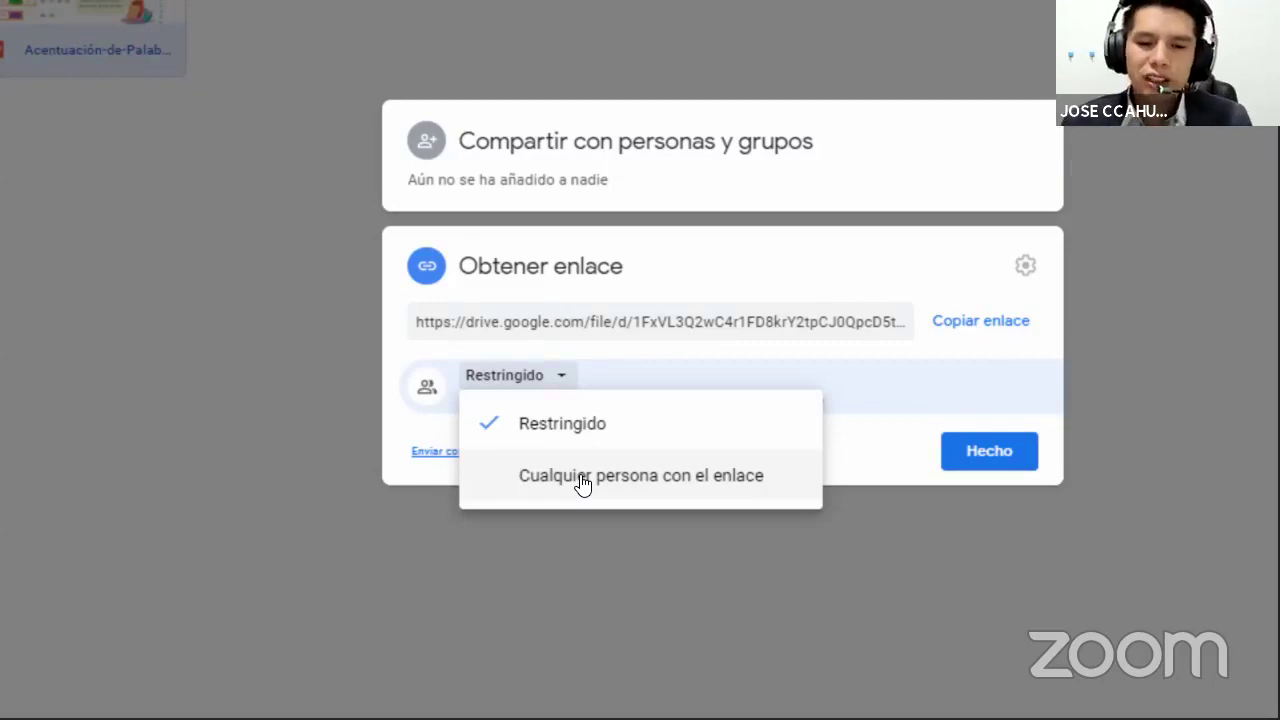
{"action": "left_click", "coordinate": [601, 478]}
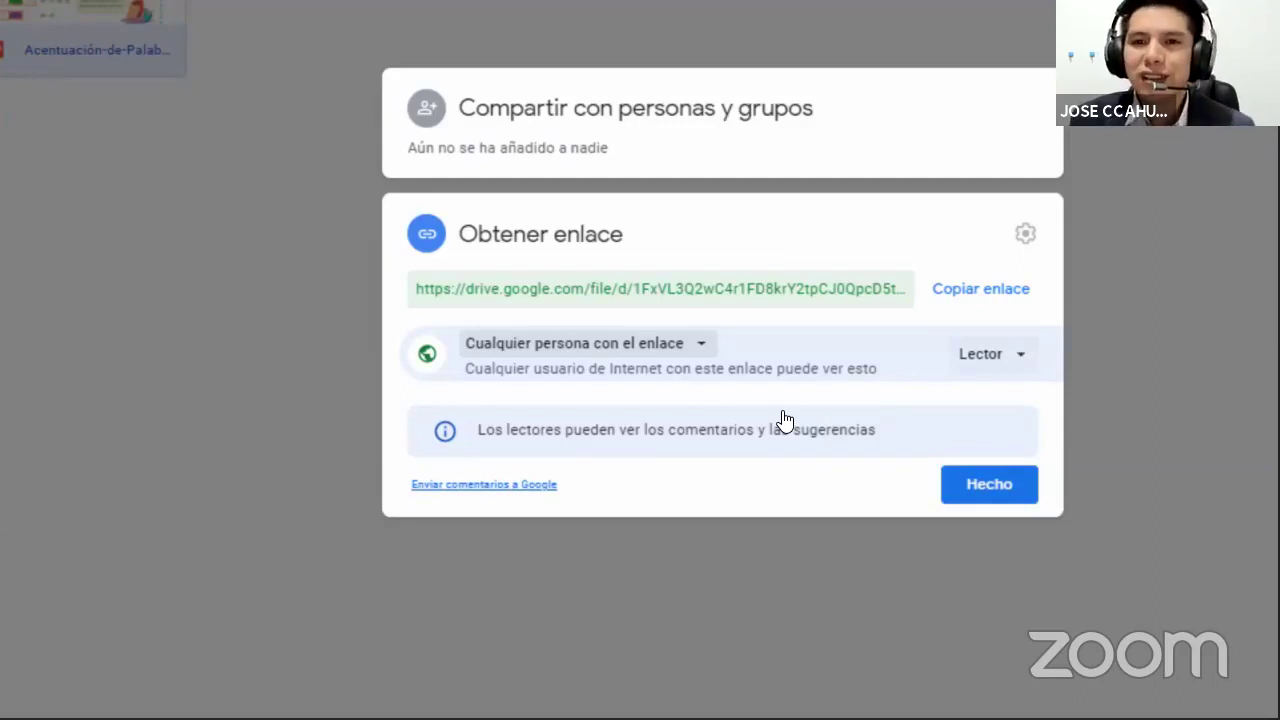
{"action": "key", "text": "Tab"}
{"action": "key", "text": "Return"}
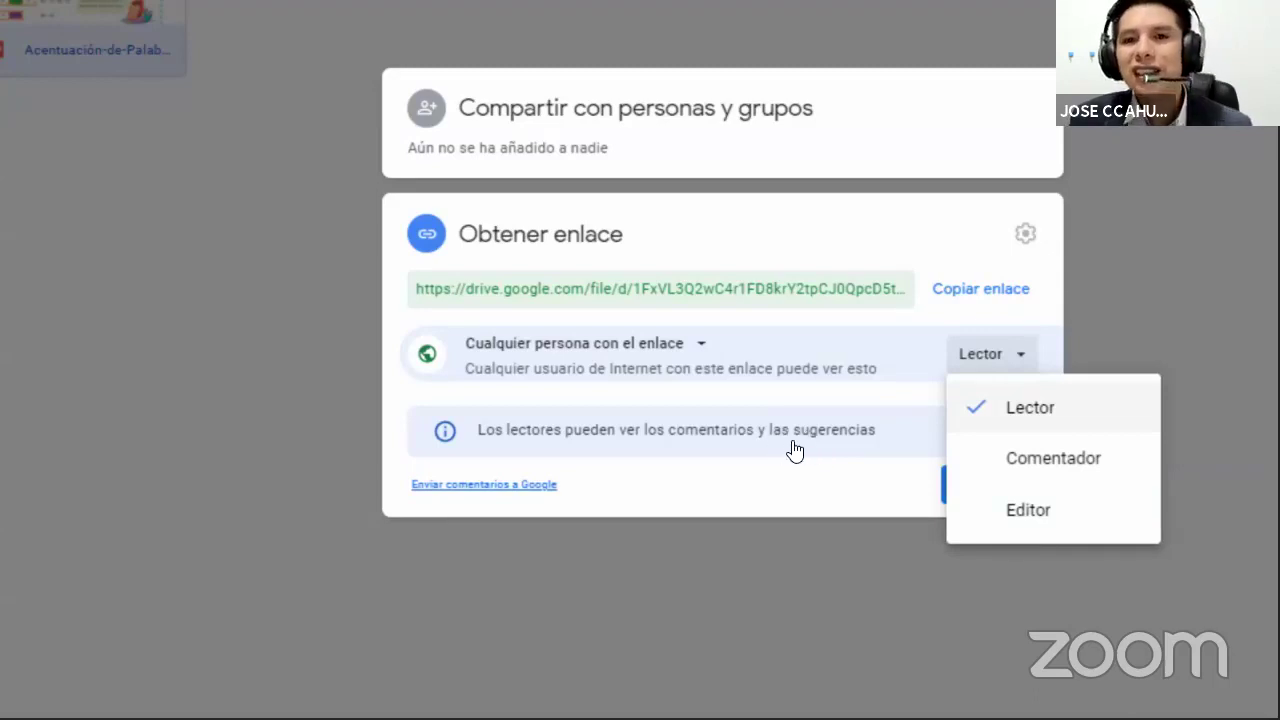
{"action": "key", "text": "Down"}
{"action": "key", "text": "Down"}
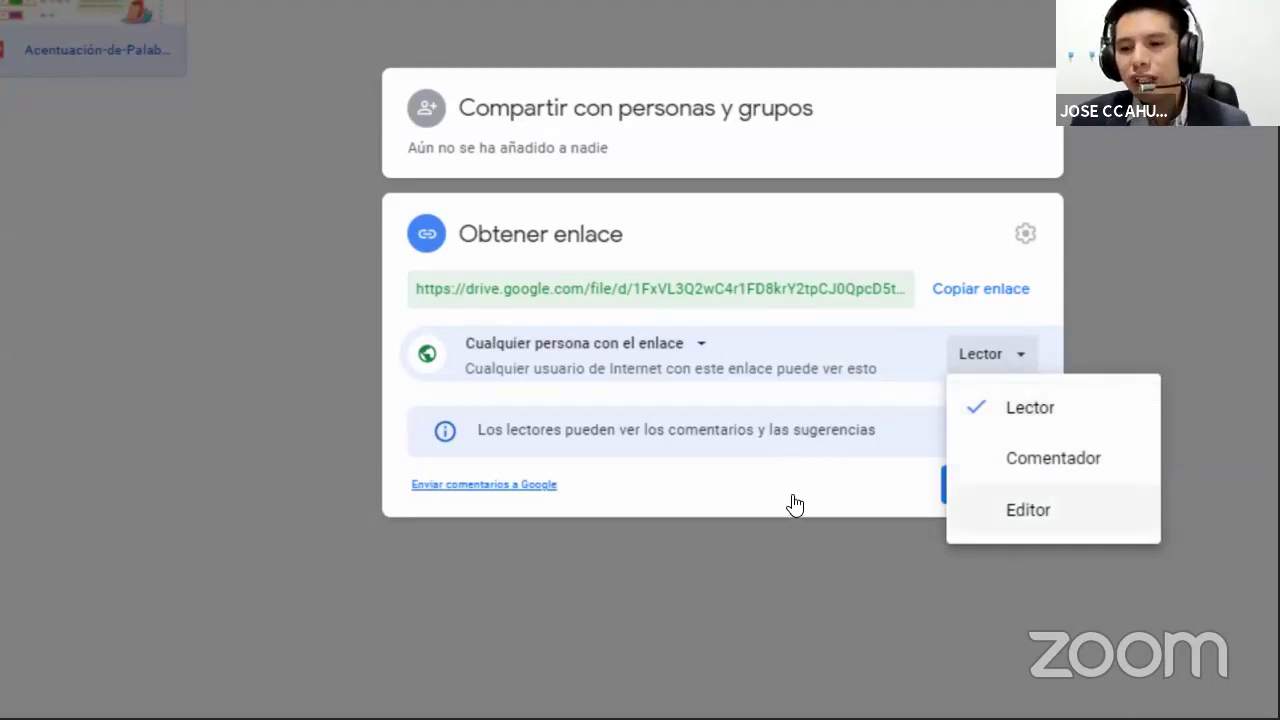
{"action": "key", "text": "Down"}
{"action": "key", "text": "Escape"}
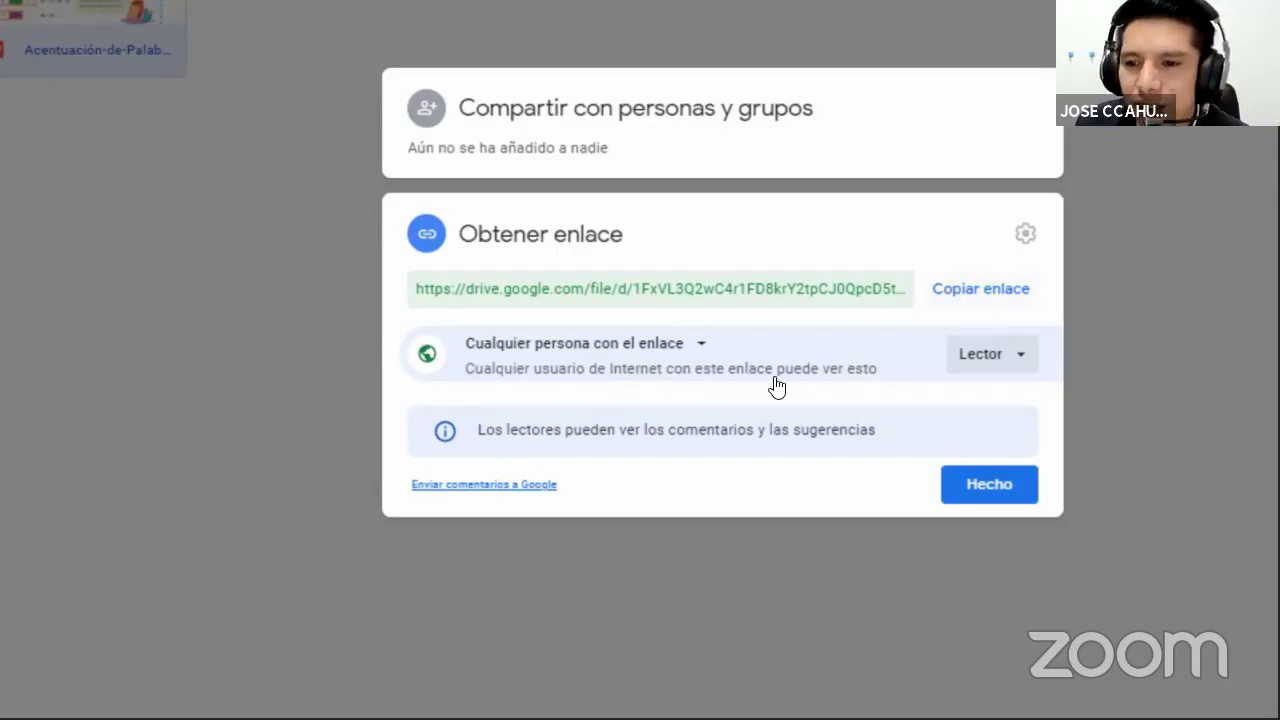
Copy the PDF's share link and close the sharing dialog.
{"action": "key", "text": "Return"}
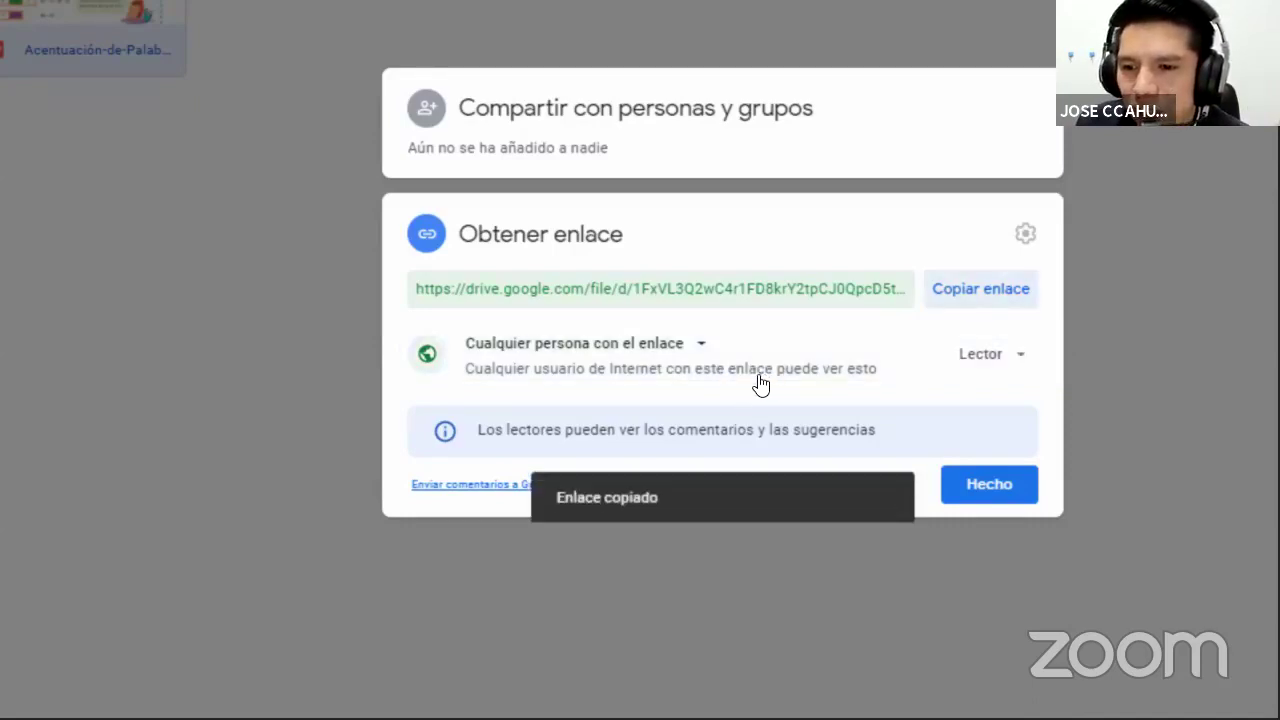
{"action": "key", "text": "Return"}
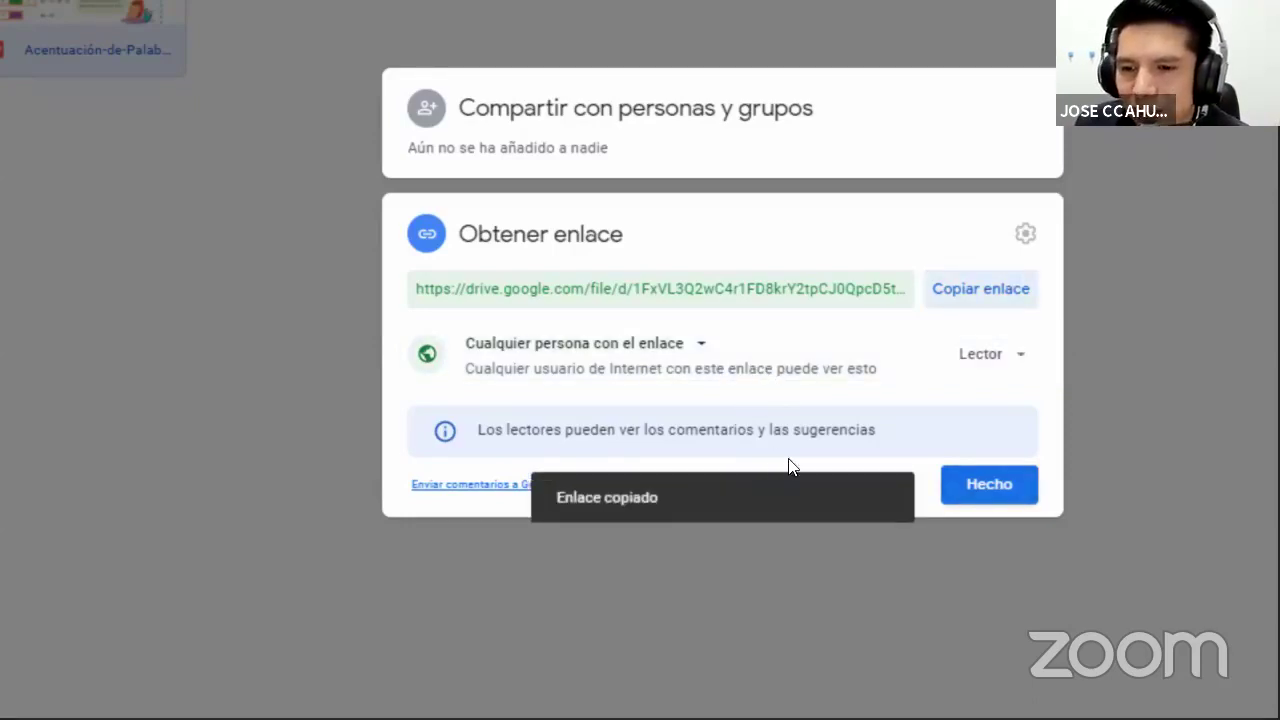
{"action": "key", "text": "Return"}
{"action": "key", "text": "Escape"}
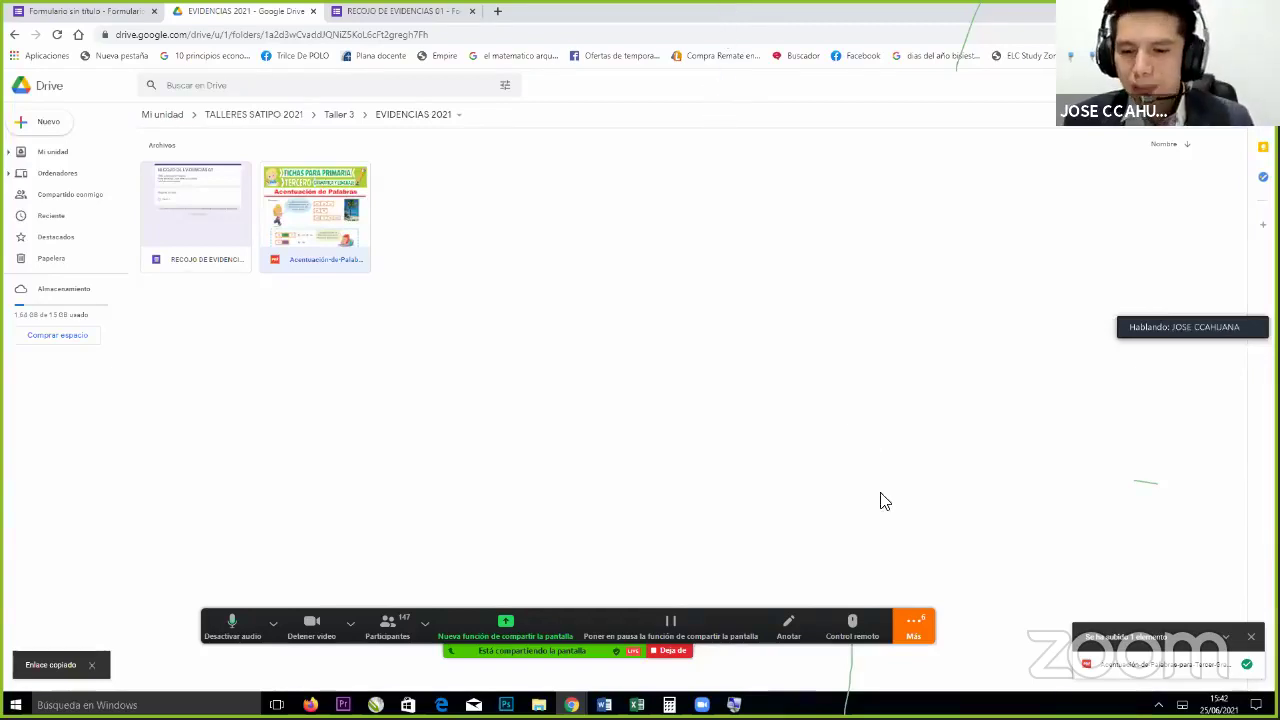
Turn on 'Inhabilitar anotación de los participantes' from Zoom's Más menu.
{"action": "left_click", "coordinate": [907, 596]}
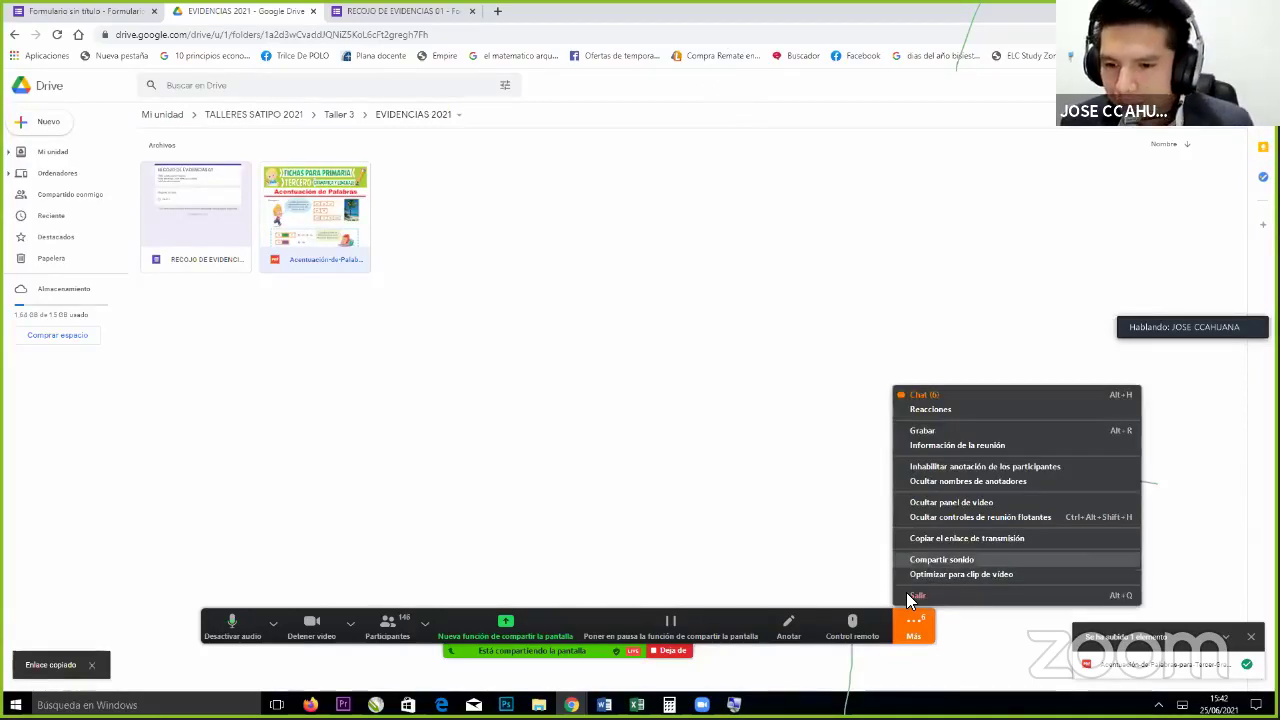
{"action": "left_click", "coordinate": [952, 478]}
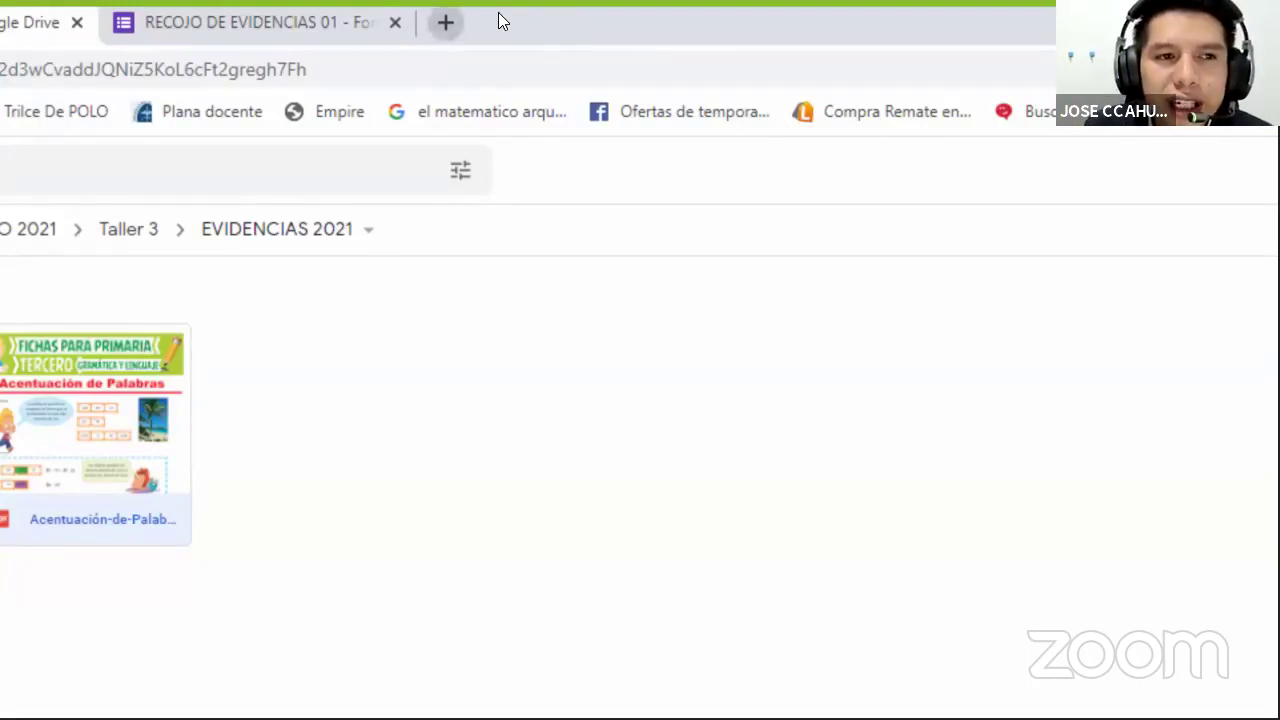
Search Google for 'reducir link' in a new Chrome tab.
{"action": "left_click", "coordinate": [446, 22]}
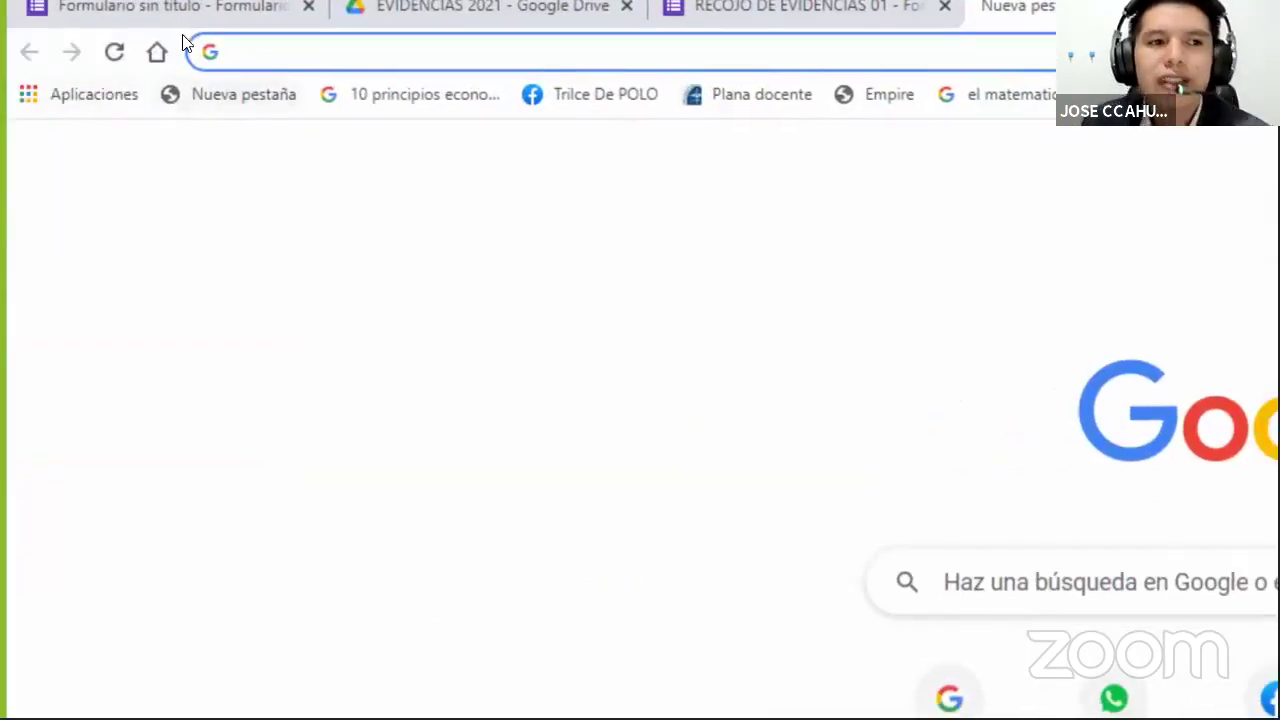
{"action": "type", "text": "redir"}
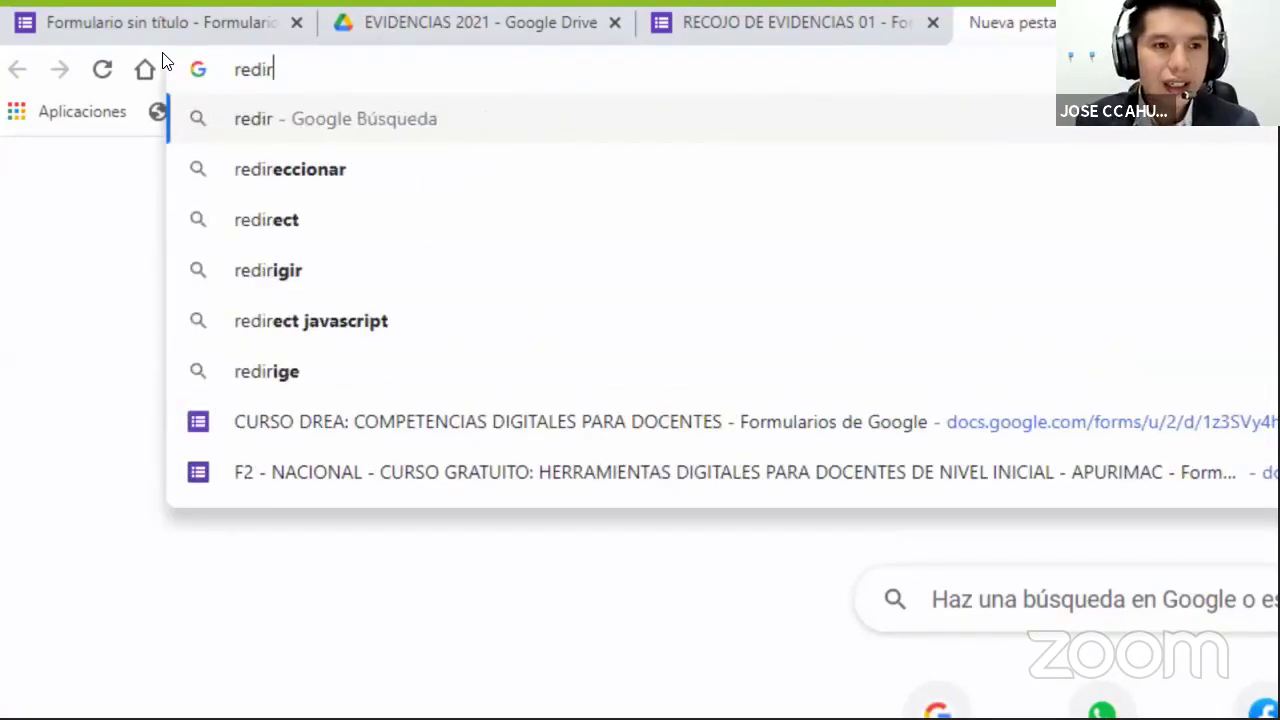
{"action": "key", "text": "BackSpace"}
{"action": "key", "text": "BackSpace"}
{"action": "type", "text": "u"}
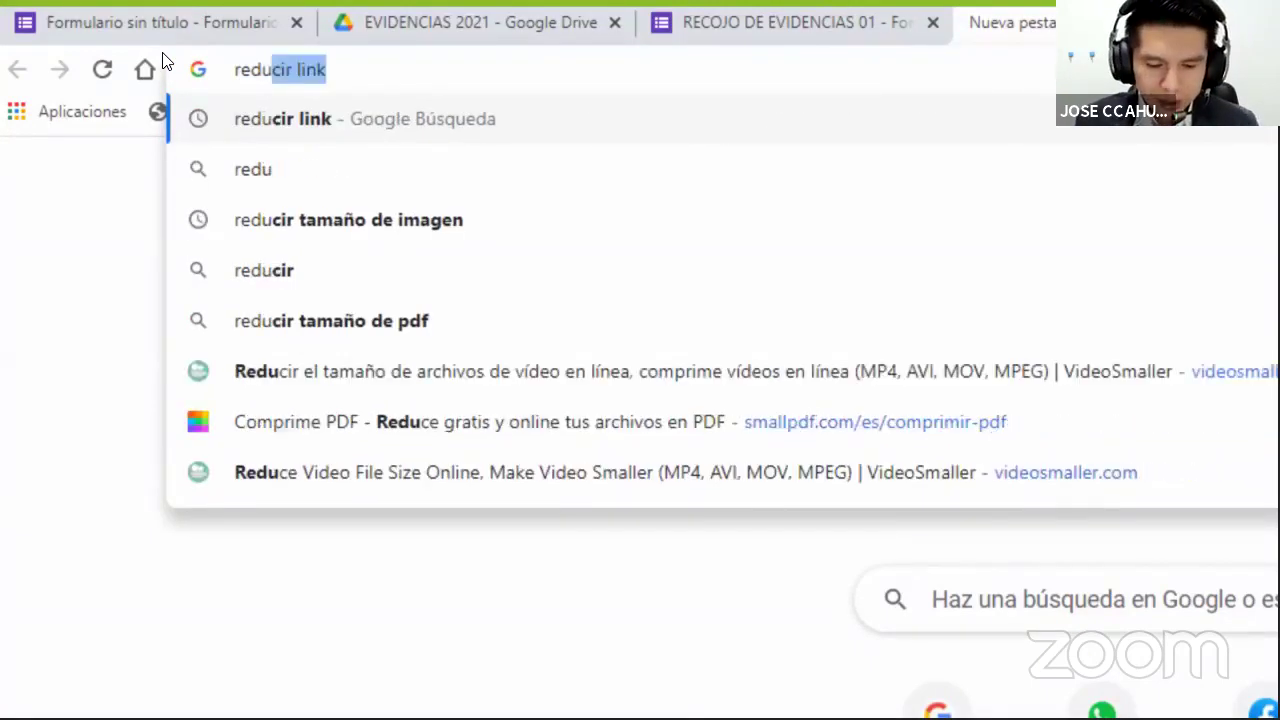
{"action": "type", "text": "cir link"}
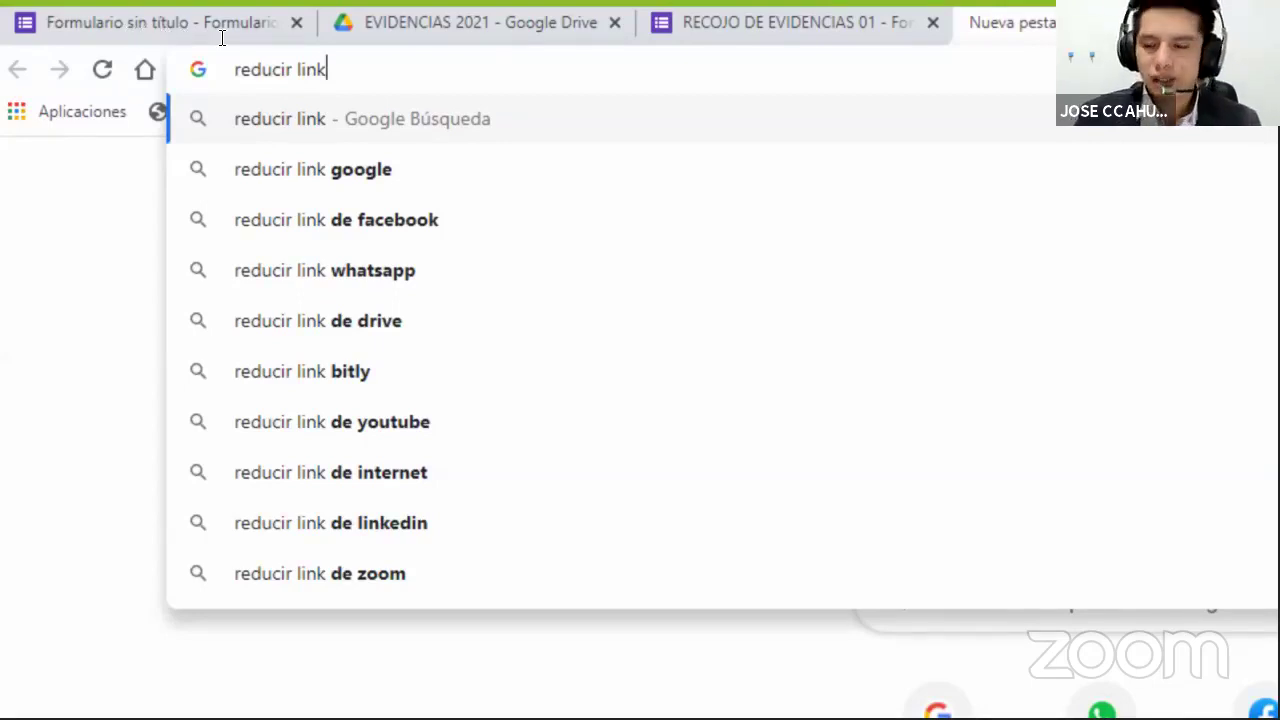
{"action": "key", "text": "Return"}
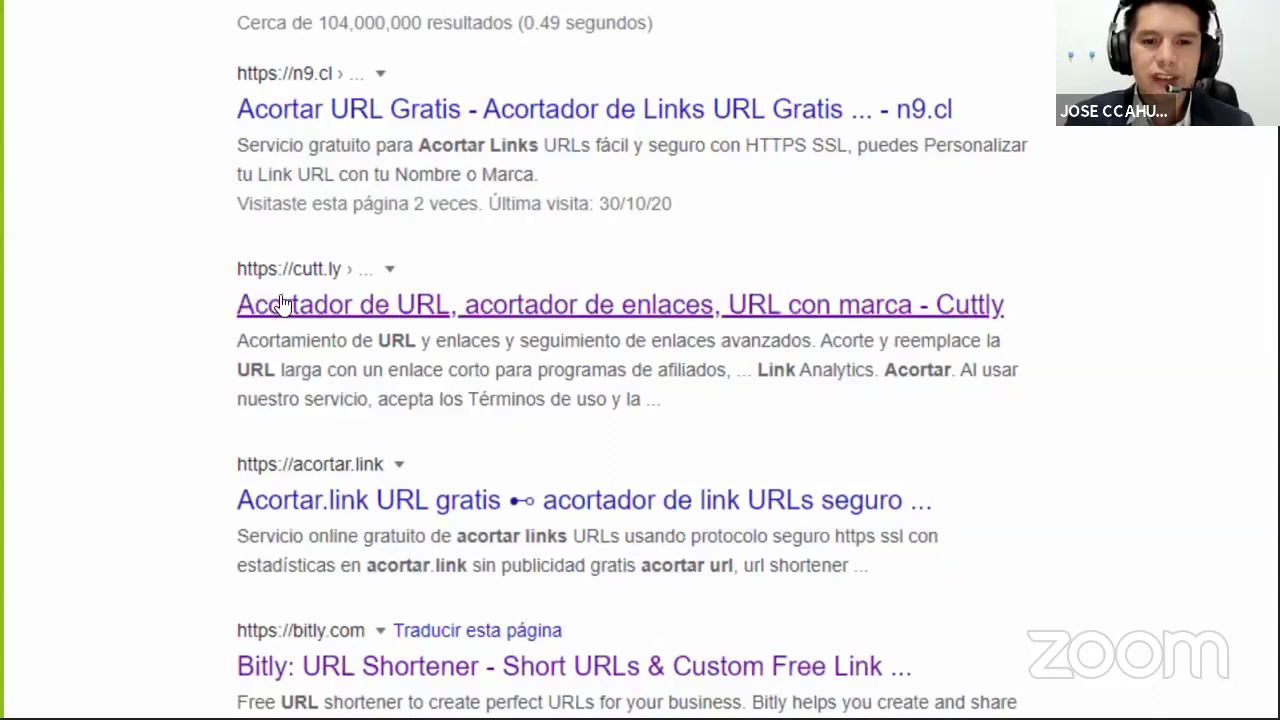
{"action": "left_click", "coordinate": [247, 308]}
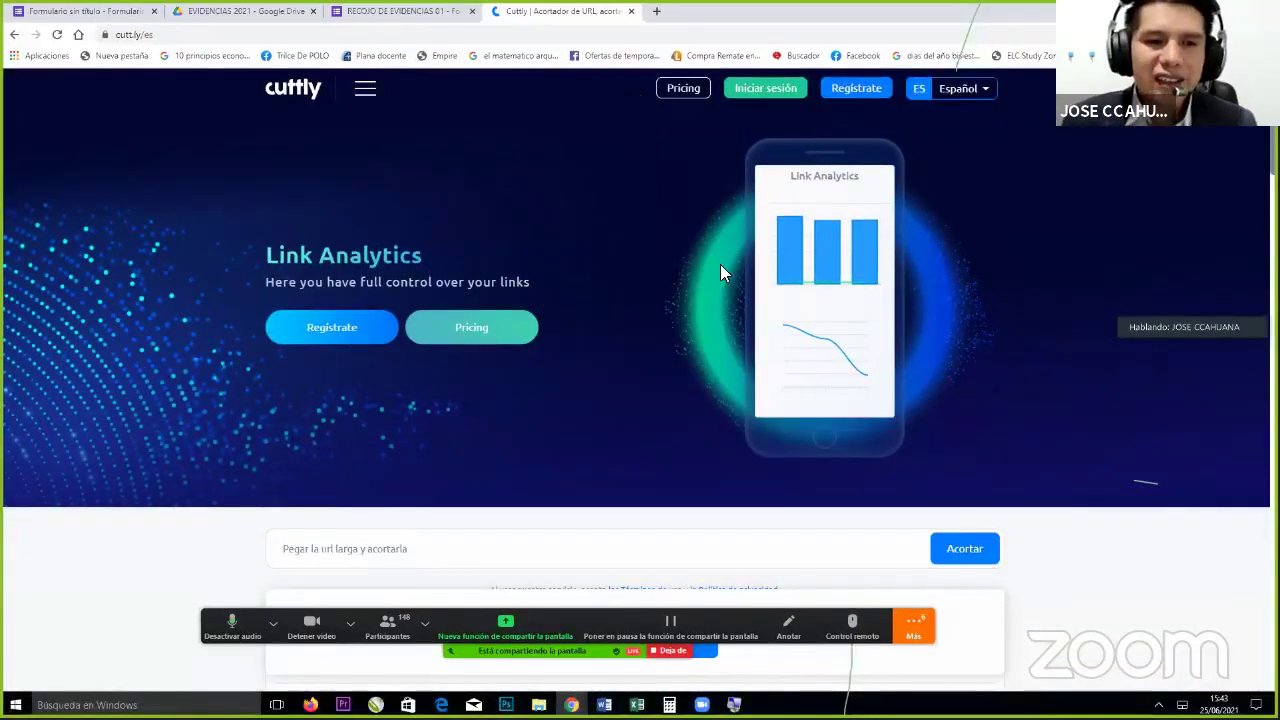
{"action": "scroll", "coordinate": [718, 270], "scroll_direction": "down", "scroll_amount": 1}
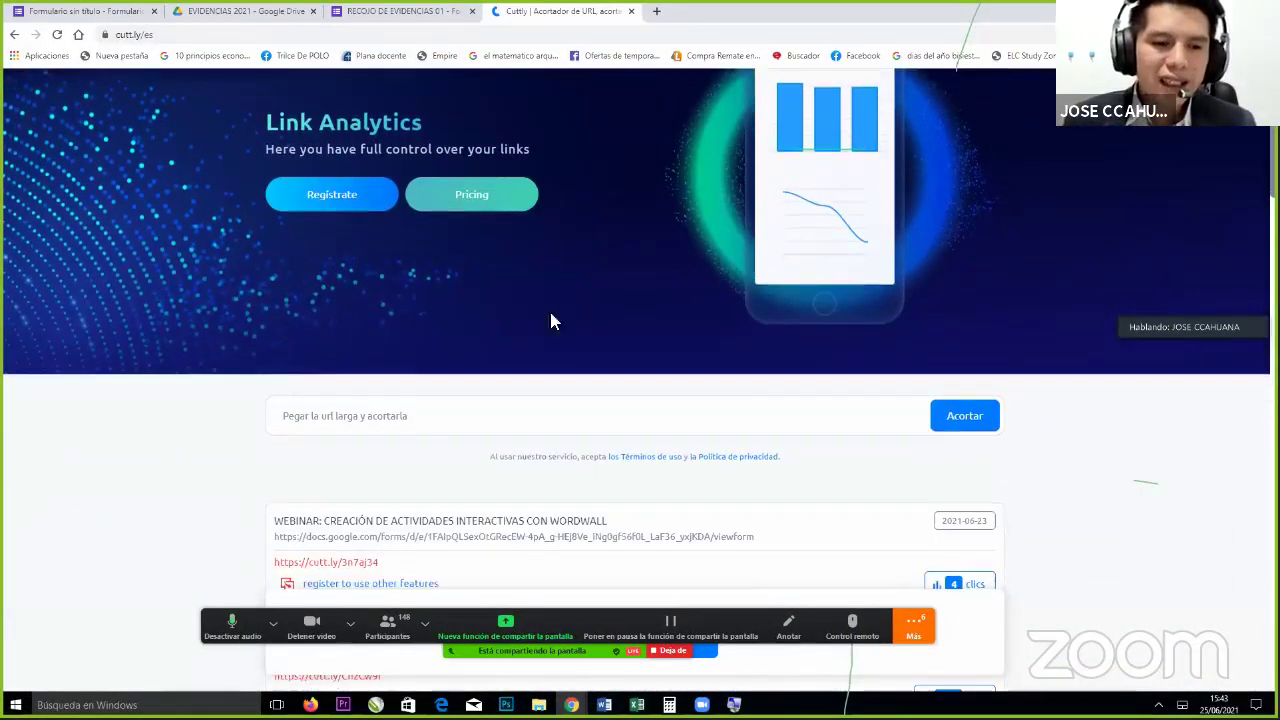
{"action": "left_click", "coordinate": [374, 417]}
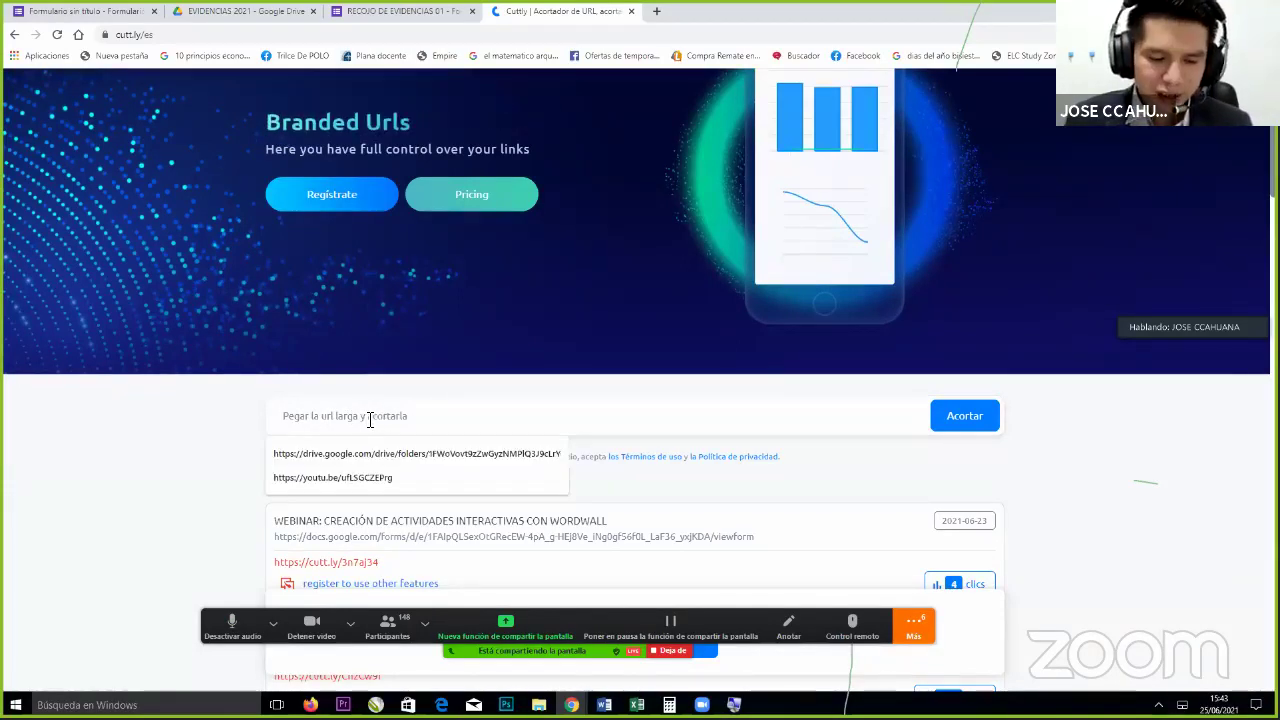
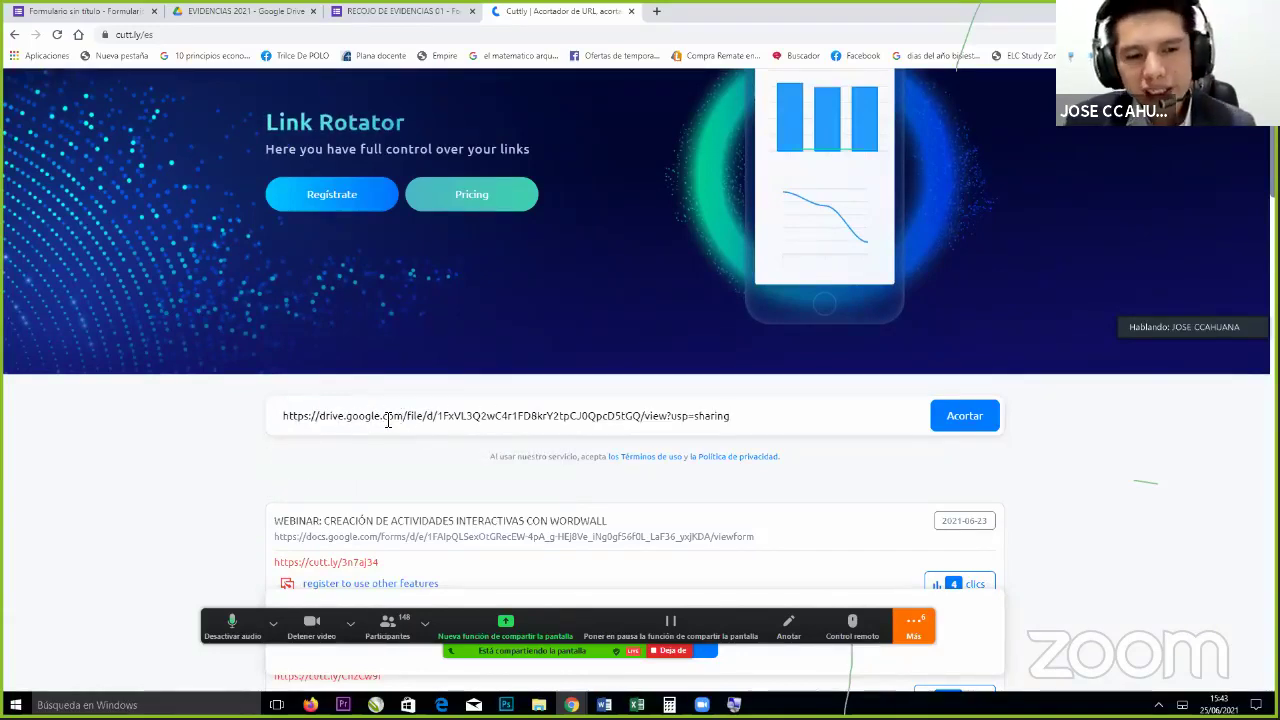
{"action": "left_click", "coordinate": [978, 414]}
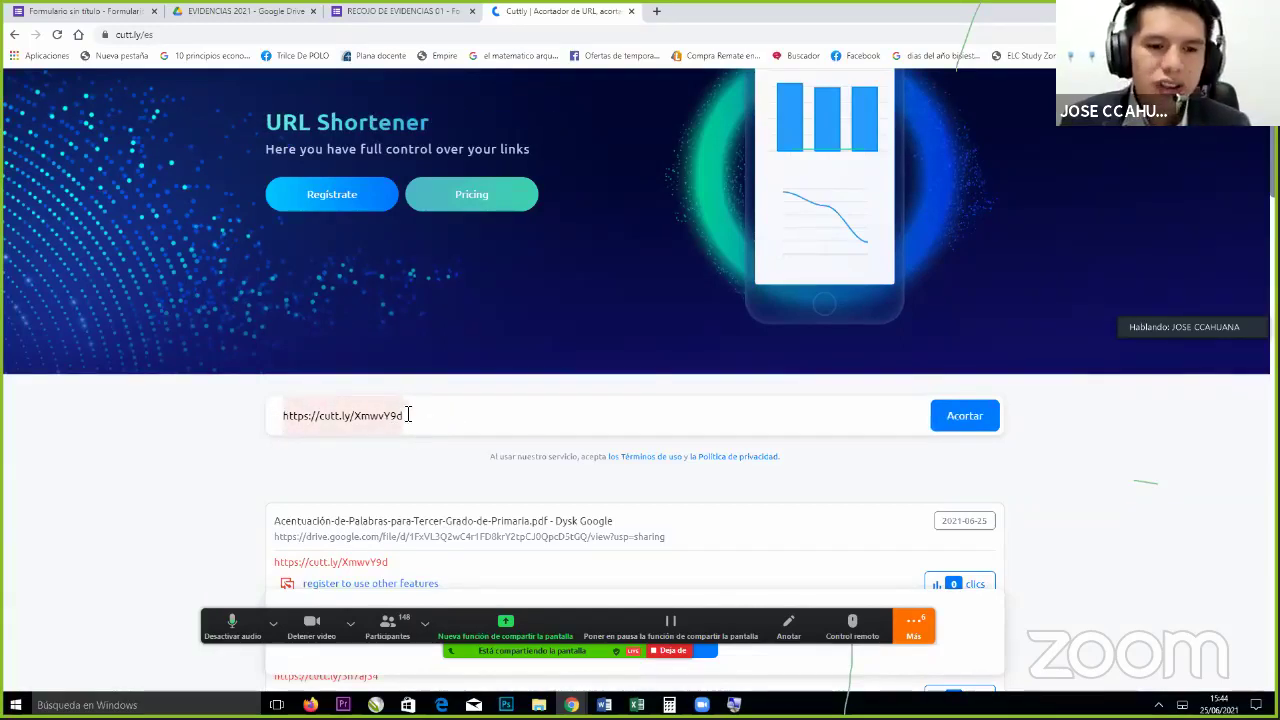
{"action": "left_click", "coordinate": [341, 415]}
{"action": "key", "text": "ctrl+c"}
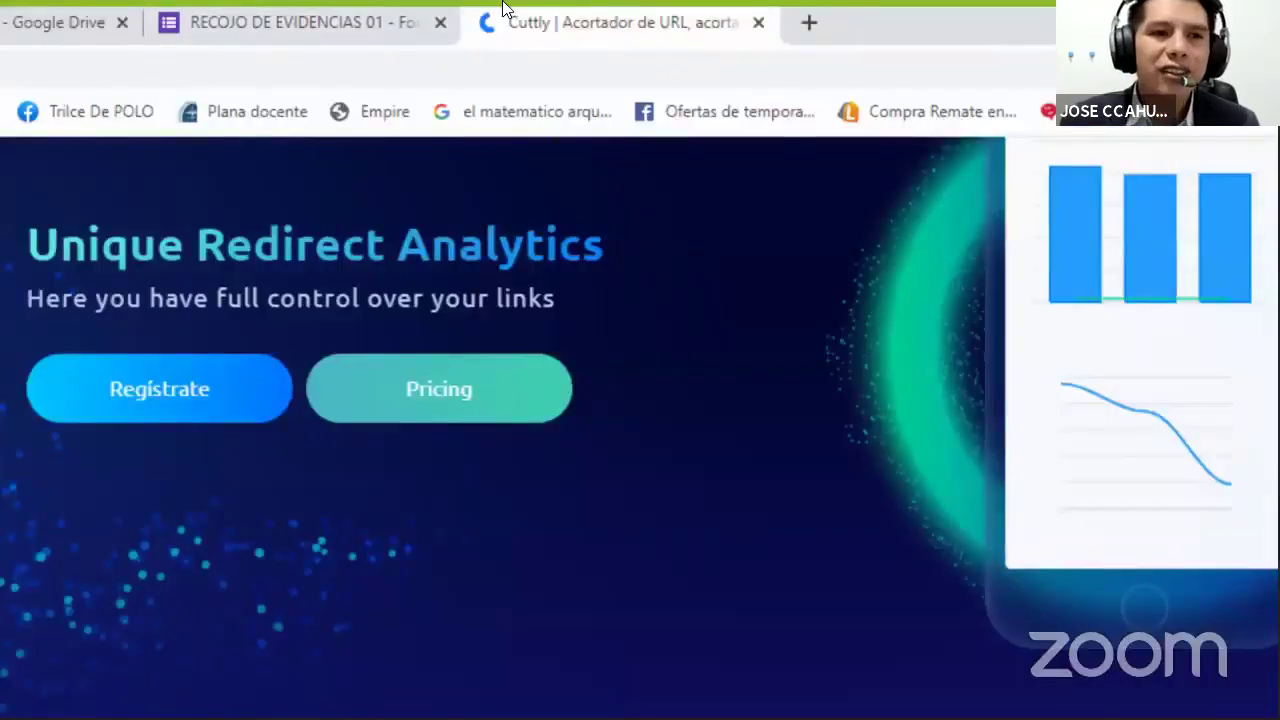
{"action": "left_click", "coordinate": [398, 20]}
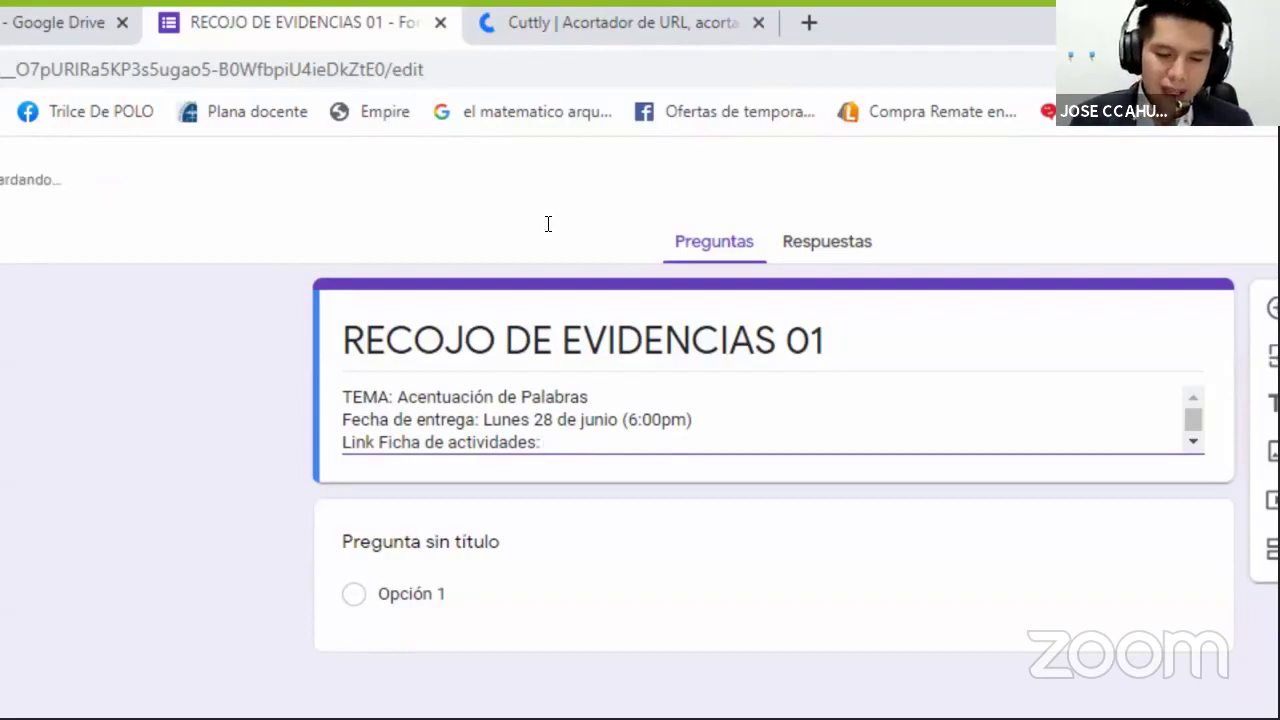
{"action": "key", "text": "ctrl+v"}
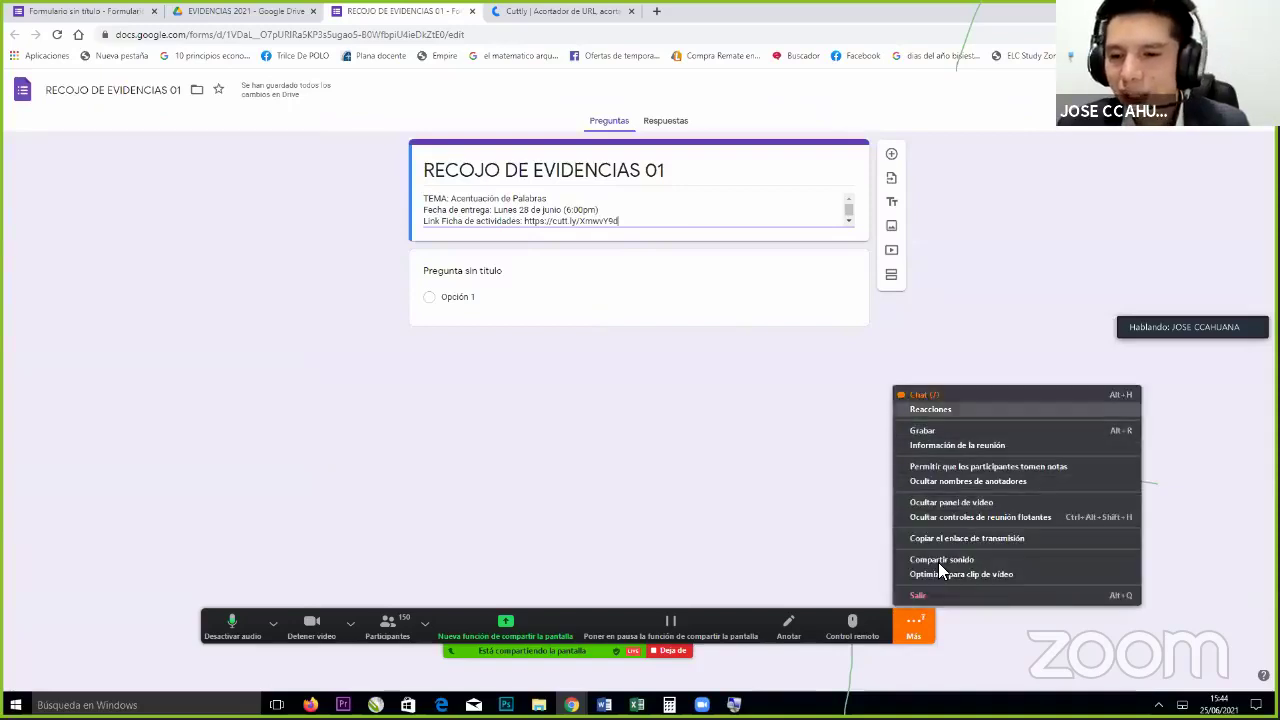
Open the Zoom meeting chat over the form to read participants' replies.
{"action": "left_click", "coordinate": [924, 394]}
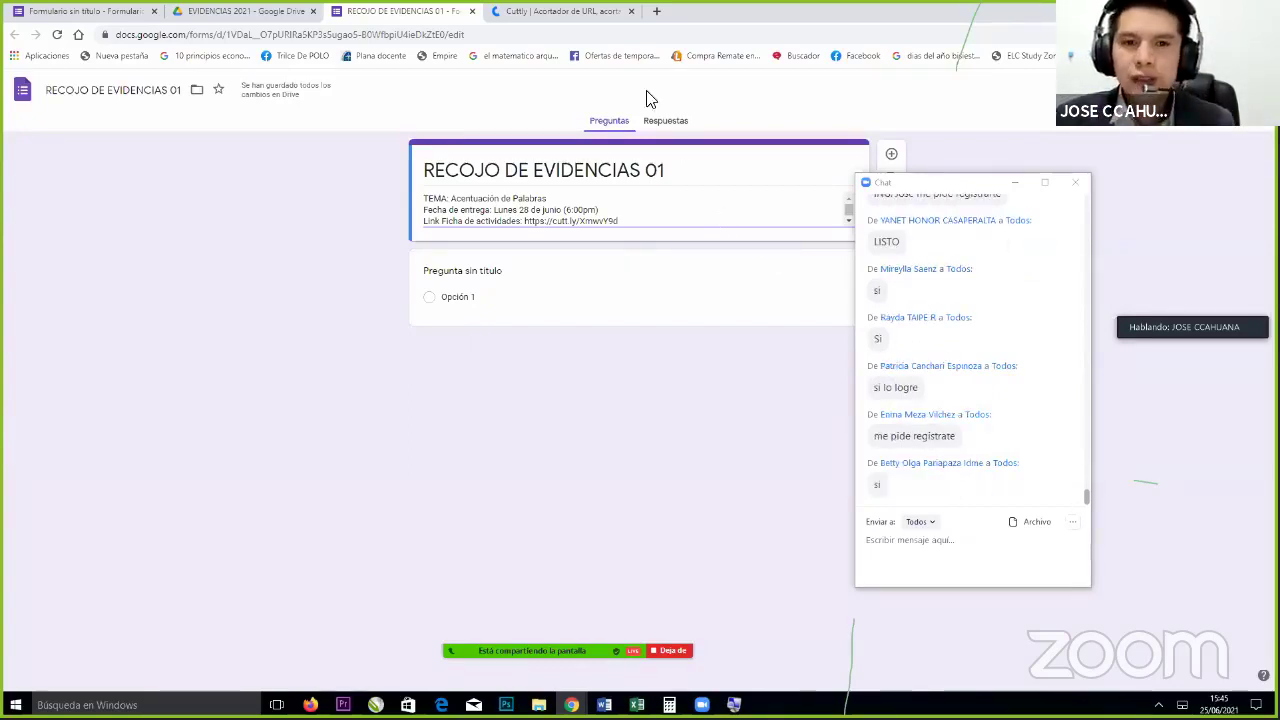
Search Google for 'reducir link' and open the Cuttly shortener site, selecting its address.
{"action": "left_click", "coordinate": [657, 11]}
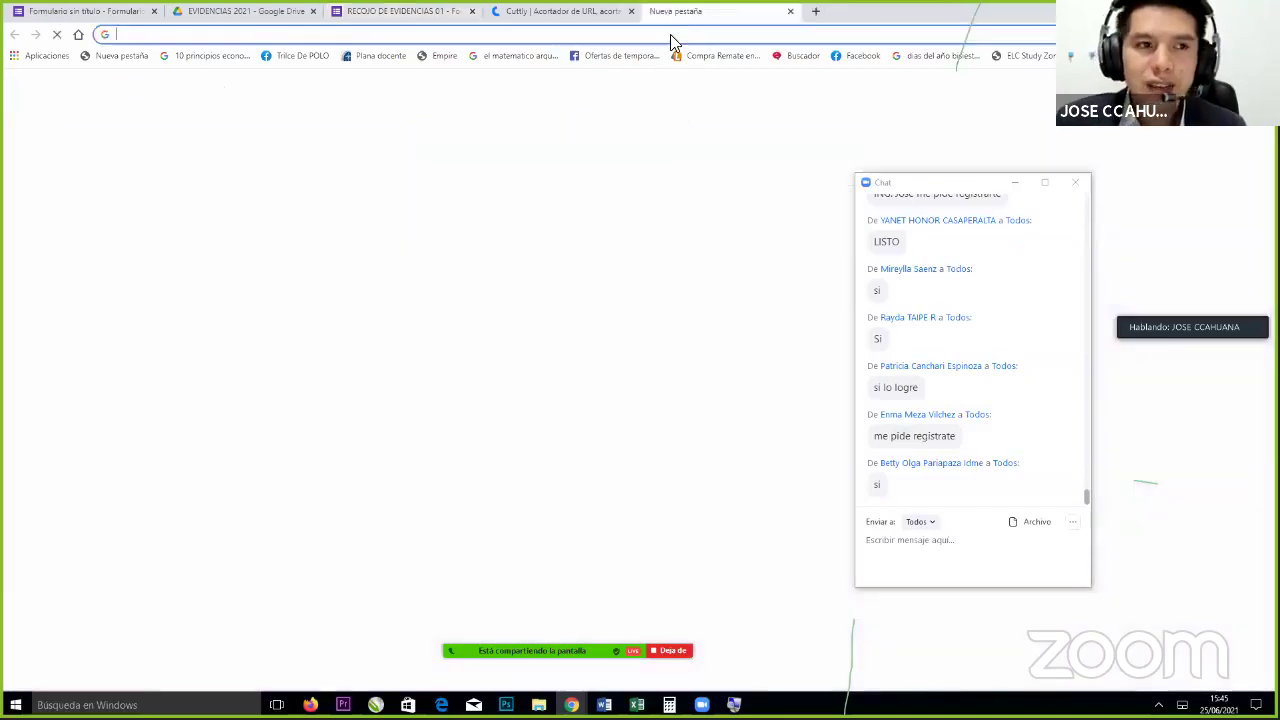
{"action": "type", "text": "go"}
{"action": "key", "text": "Return"}
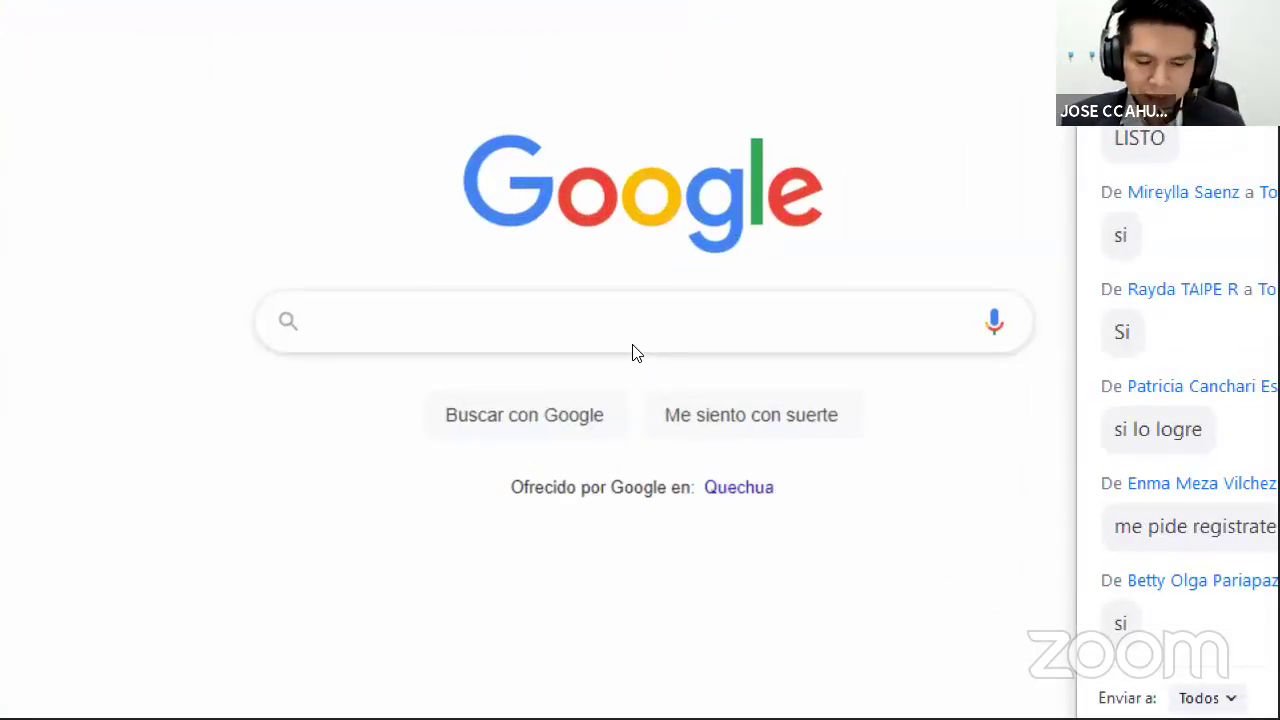
{"action": "type", "text": "reducir link"}
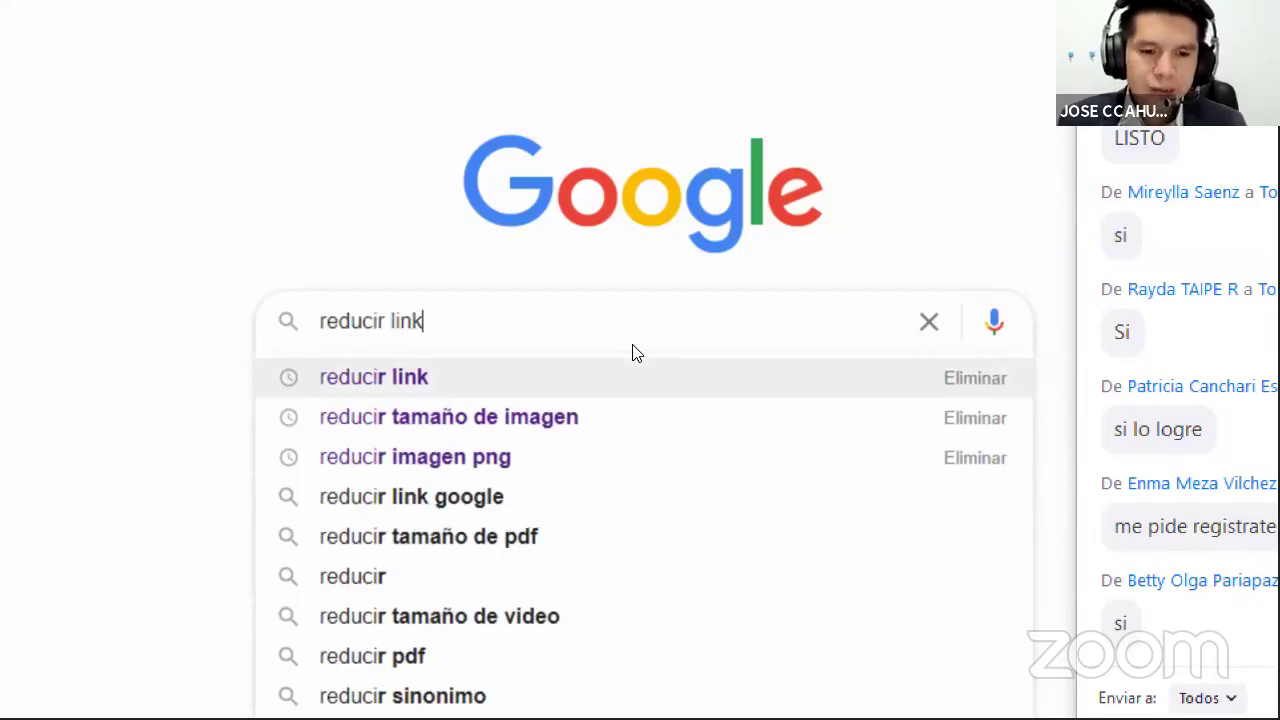
{"action": "key", "text": "Return"}
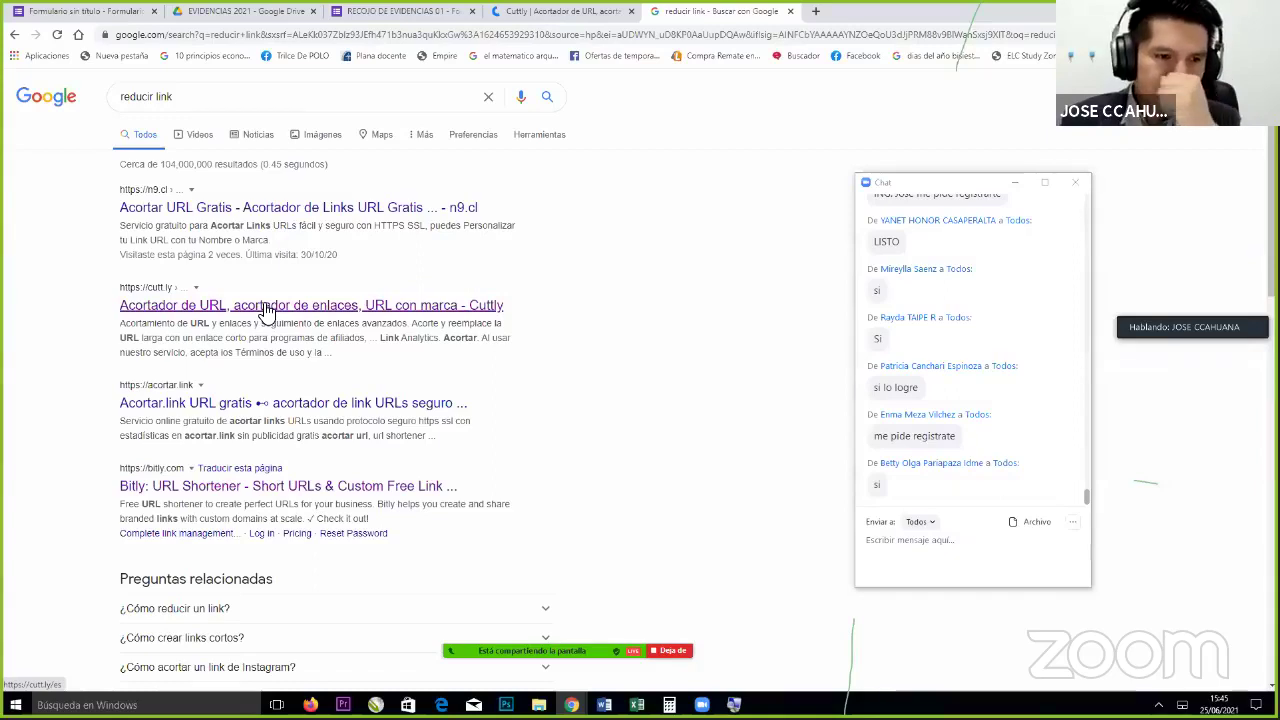
{"action": "left_click", "coordinate": [282, 306]}
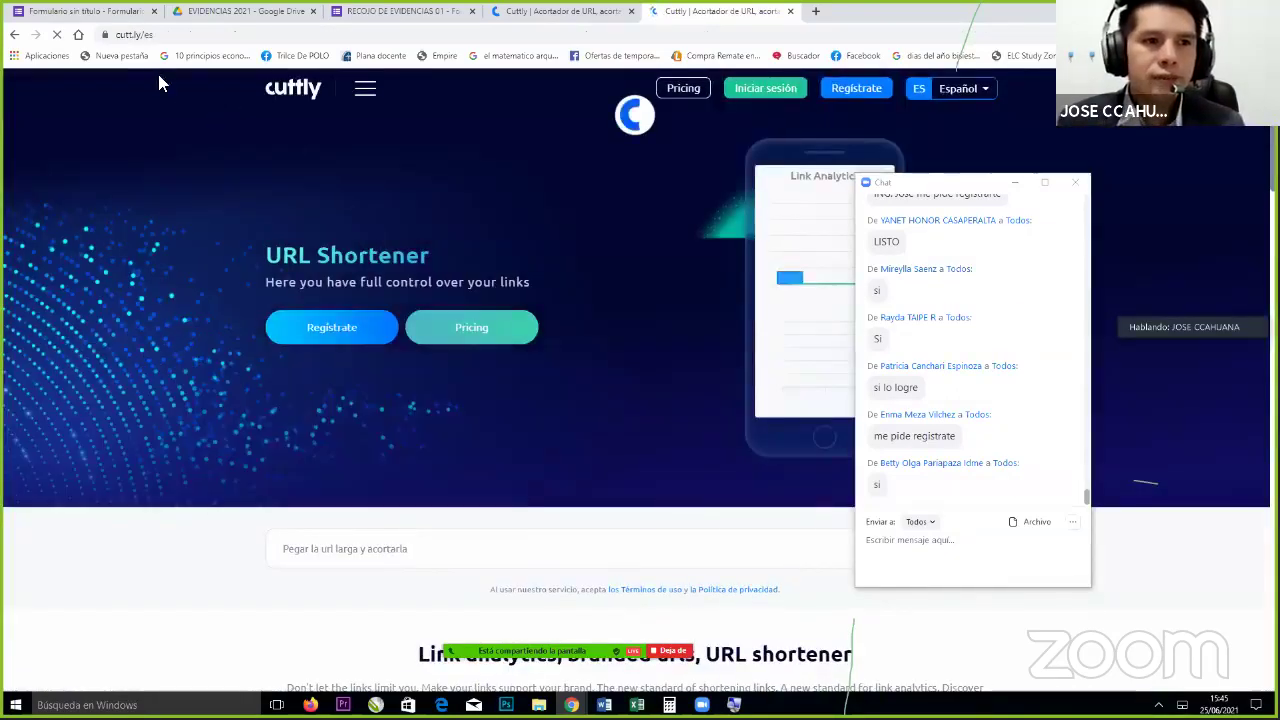
{"action": "left_click", "coordinate": [190, 34]}
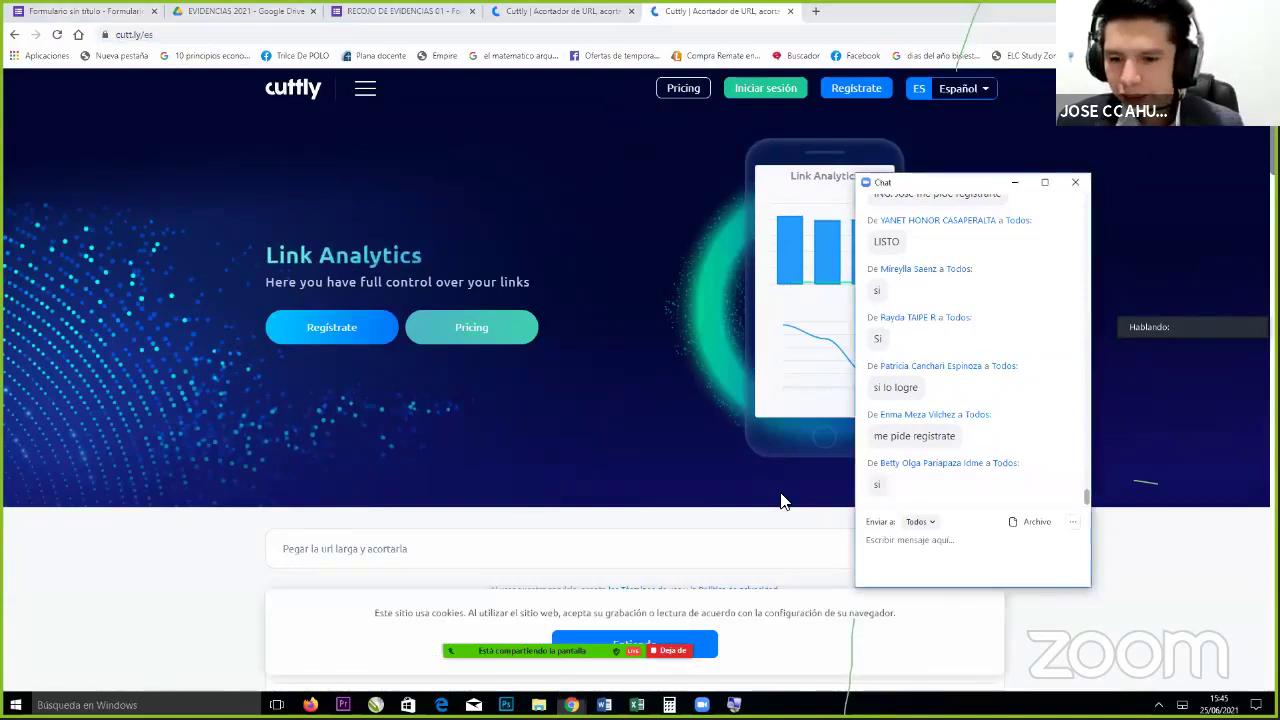
{"action": "type", "text": "https://cutt.ly/es"}
{"action": "key", "text": "Return"}
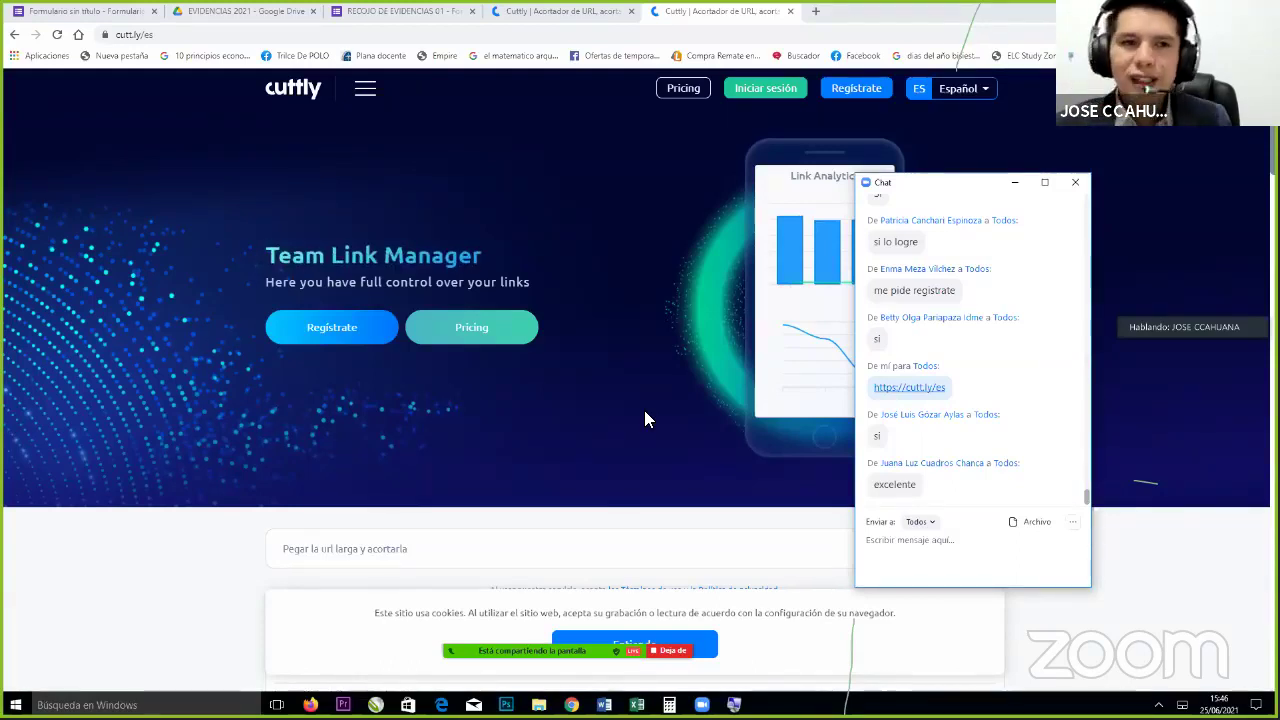
{"action": "left_click", "coordinate": [816, 14]}
On facebook.com, search 'satipo' and pick the La UGEL Satipo suggestion.
{"action": "type", "text": "f"}
{"action": "key", "text": "Return"}
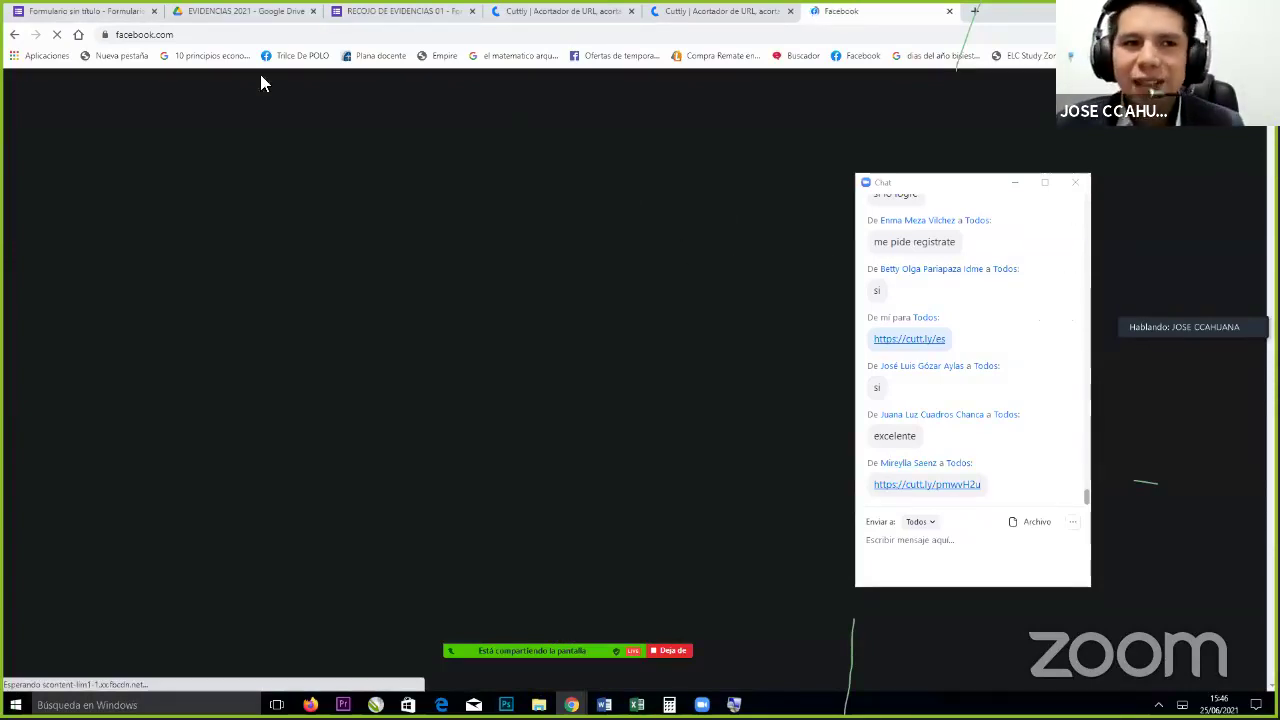
{"action": "left_click", "coordinate": [388, 18]}
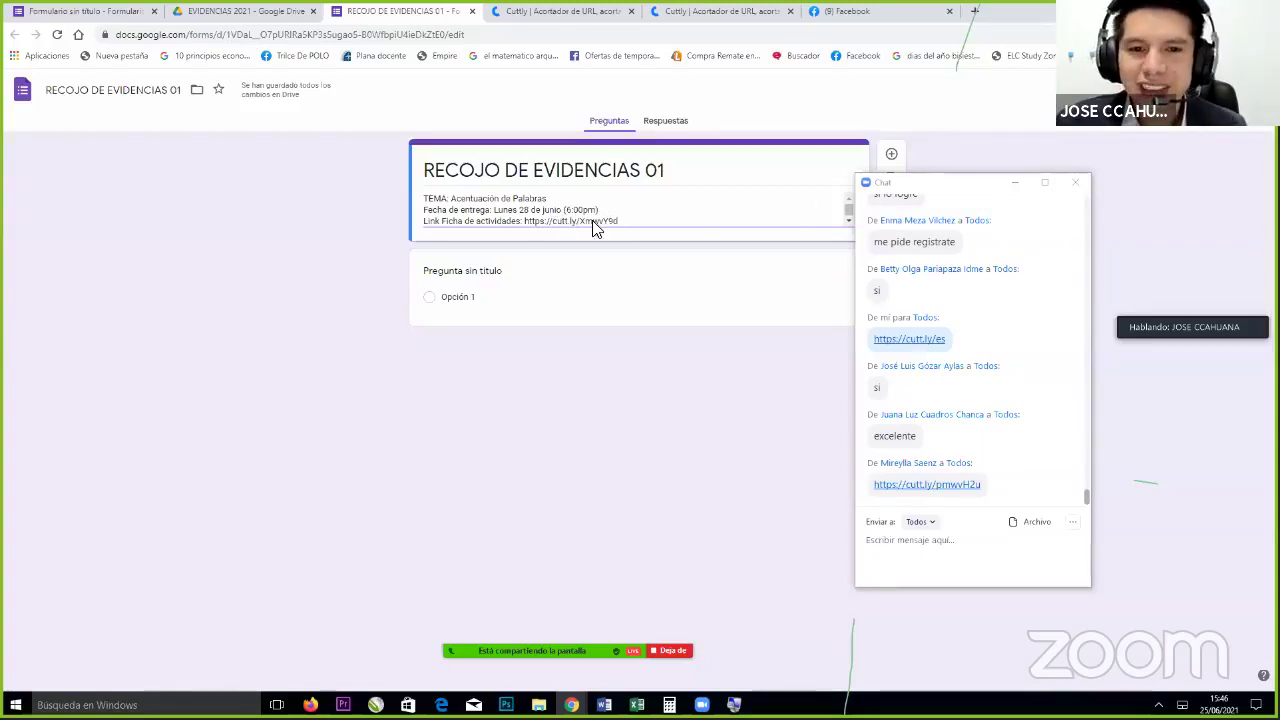
{"action": "left_click", "coordinate": [884, 13]}
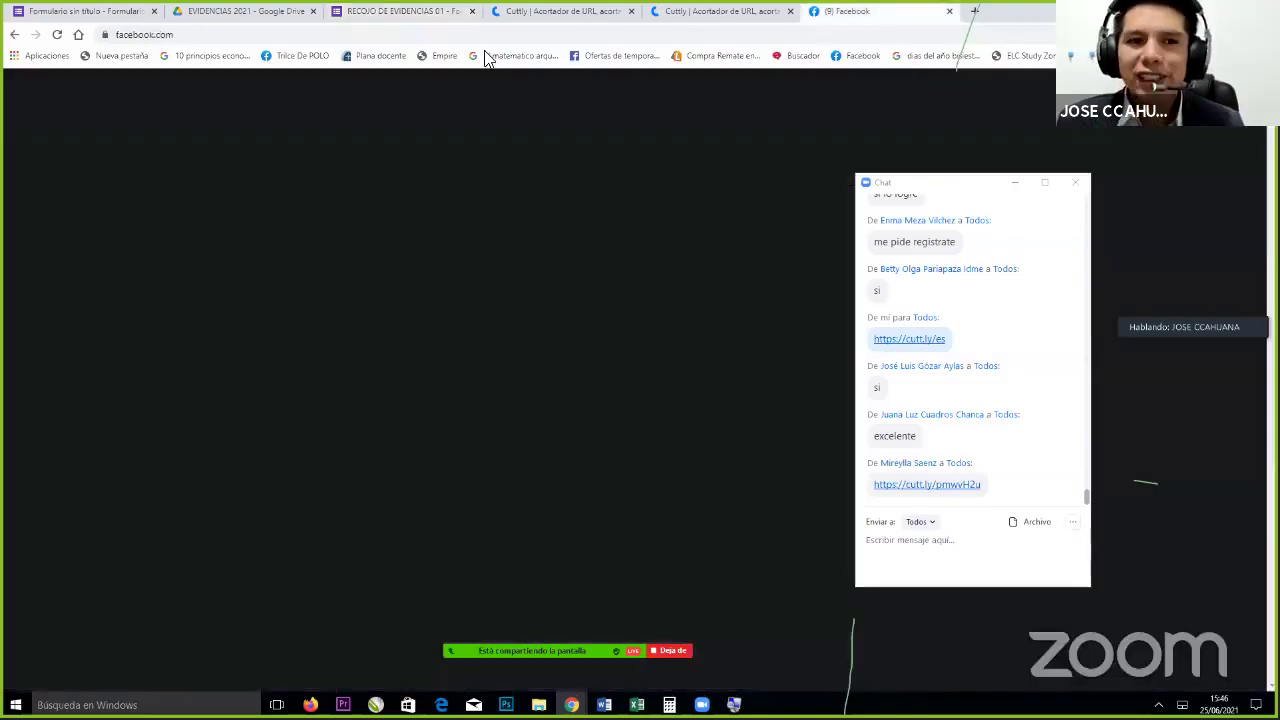
{"action": "left_click", "coordinate": [136, 87]}
{"action": "type", "text": "sati"}
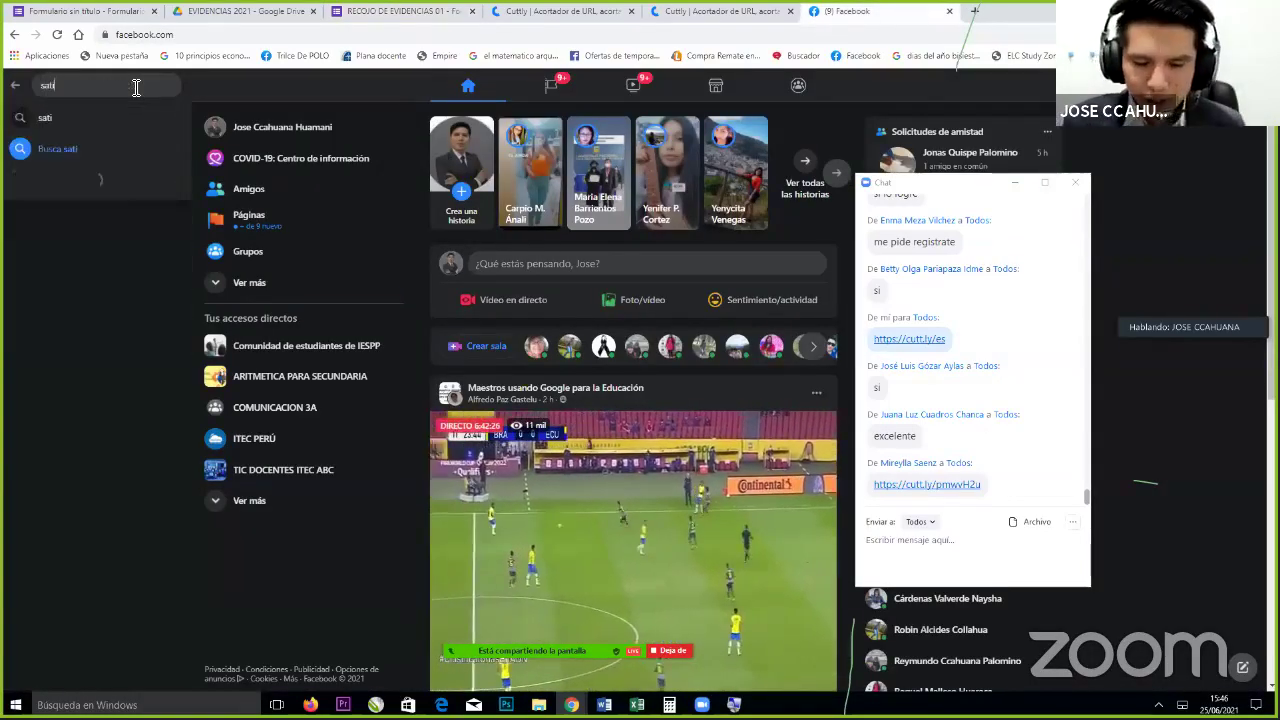
{"action": "type", "text": "po"}
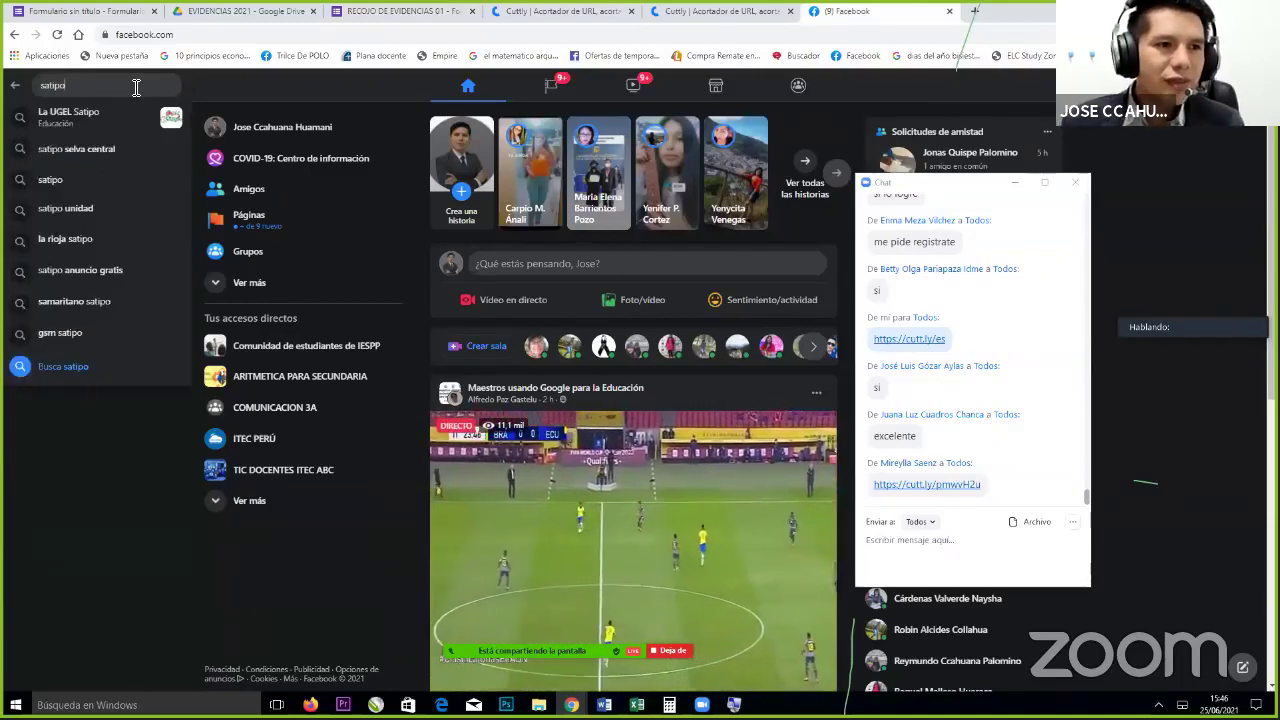
{"action": "left_click", "coordinate": [116, 116]}
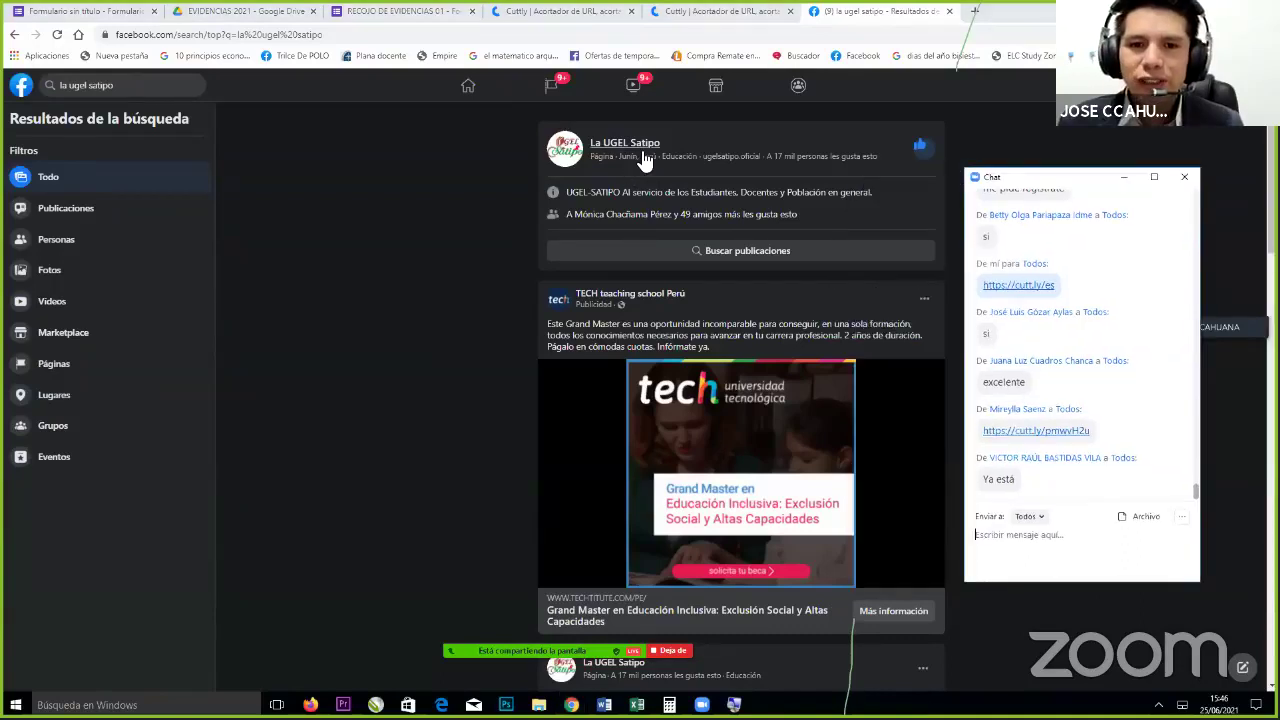
Open the La UGEL Satipo page and view comment sorting on its pinned workshop post.
{"action": "left_click", "coordinate": [634, 145]}
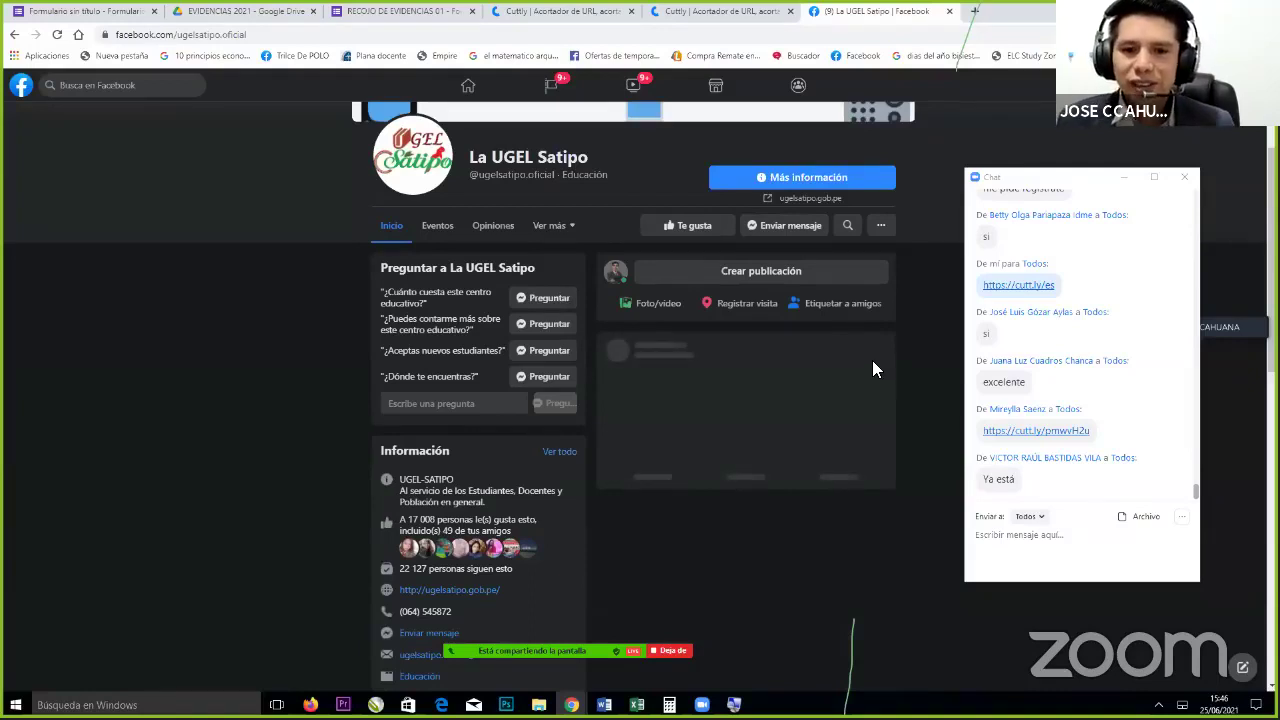
{"action": "scroll", "coordinate": [876, 372], "scroll_direction": "down", "scroll_amount": 2}
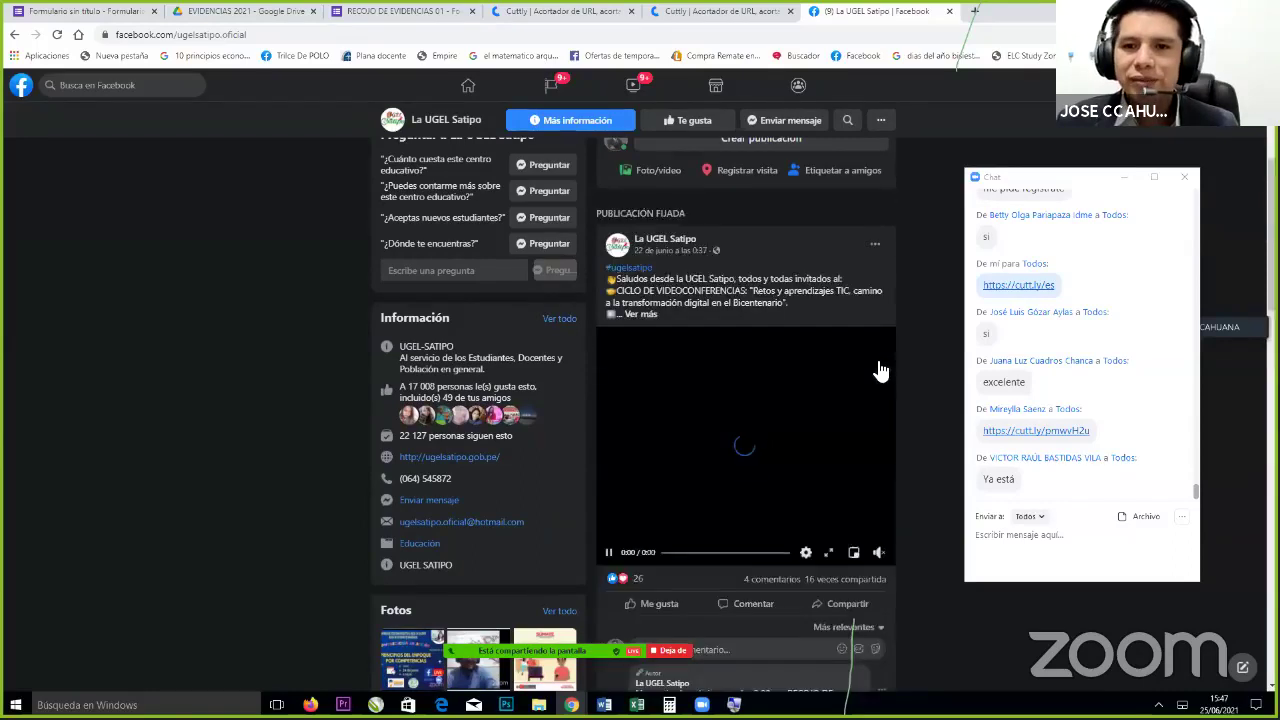
{"action": "scroll", "coordinate": [880, 371], "scroll_direction": "down", "scroll_amount": 1}
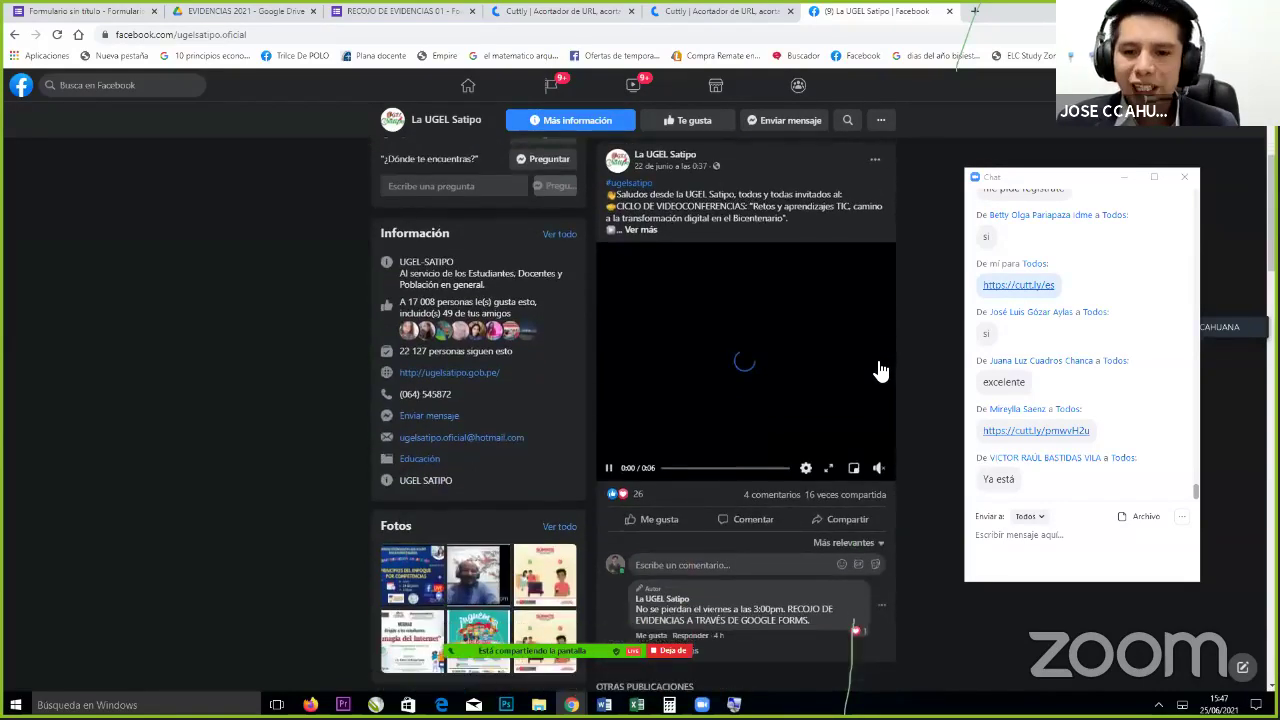
{"action": "scroll", "coordinate": [880, 371], "scroll_direction": "down", "scroll_amount": 1}
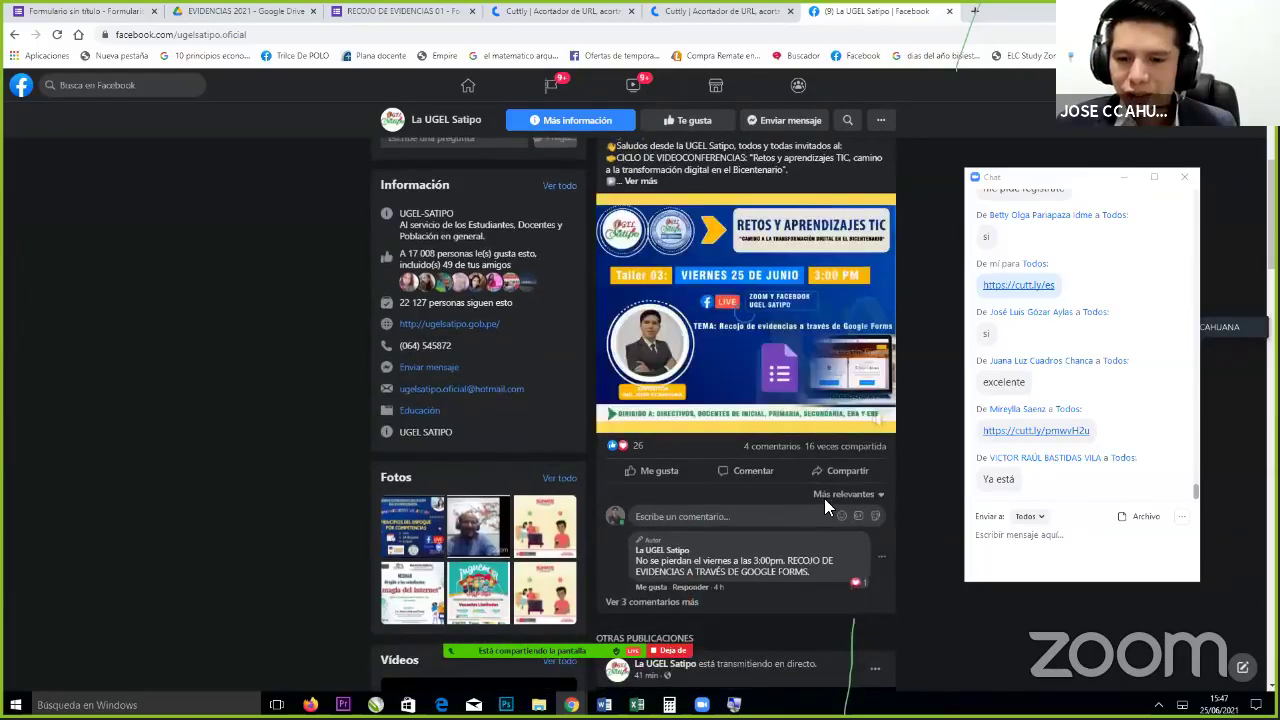
{"action": "left_click", "coordinate": [843, 494]}
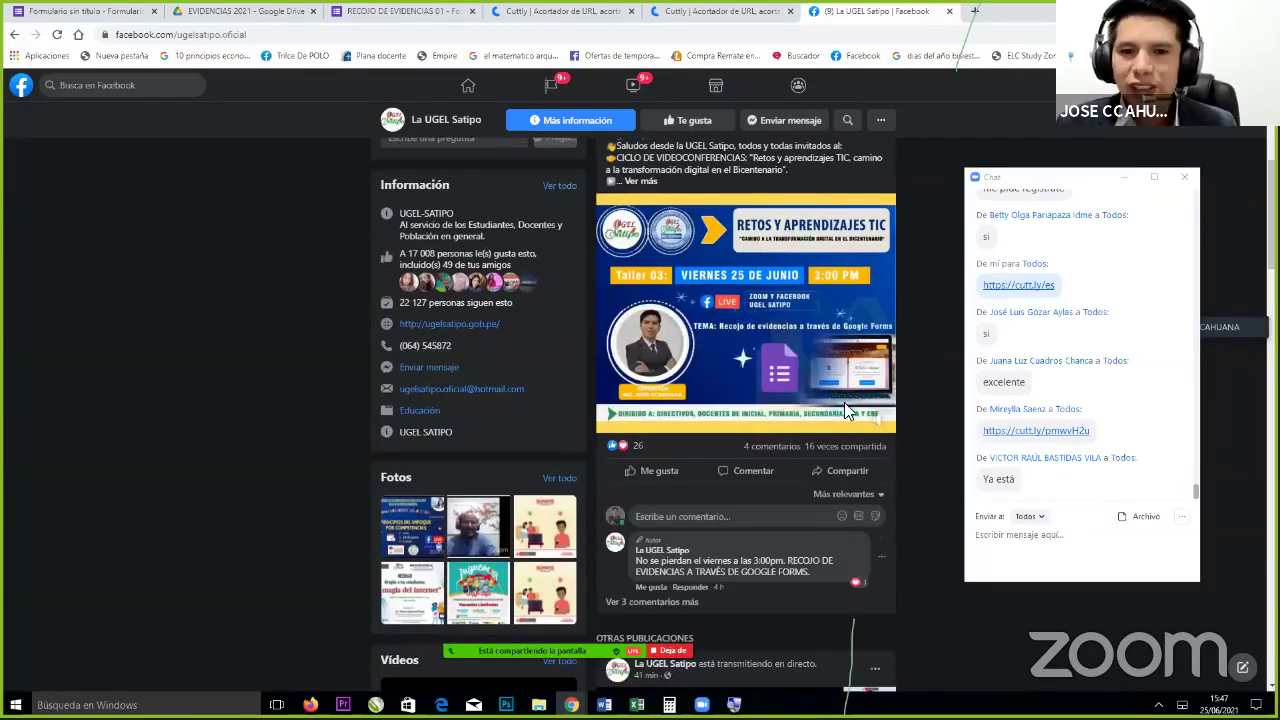
Browse down to the page's live-stream post with 28 comments, then return to the form.
{"action": "scroll", "coordinate": [840, 350], "scroll_direction": "up", "scroll_amount": 2}
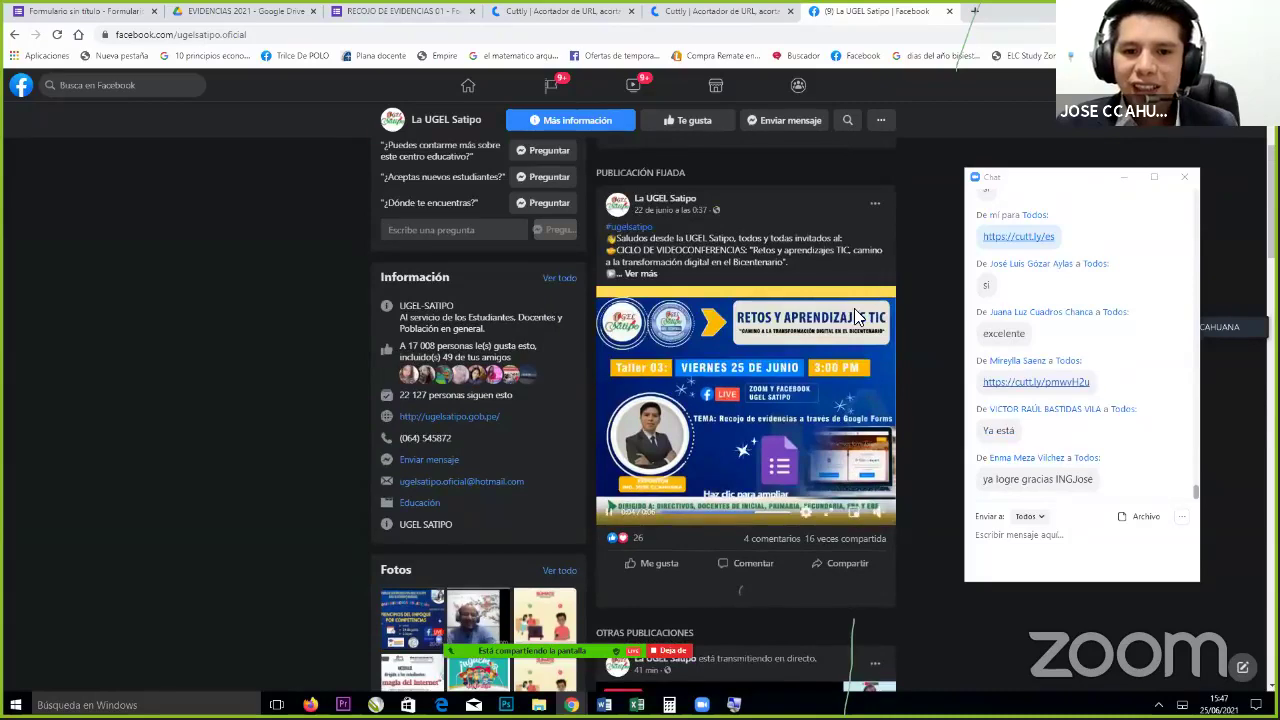
{"action": "scroll", "coordinate": [830, 323], "scroll_direction": "up", "scroll_amount": 1}
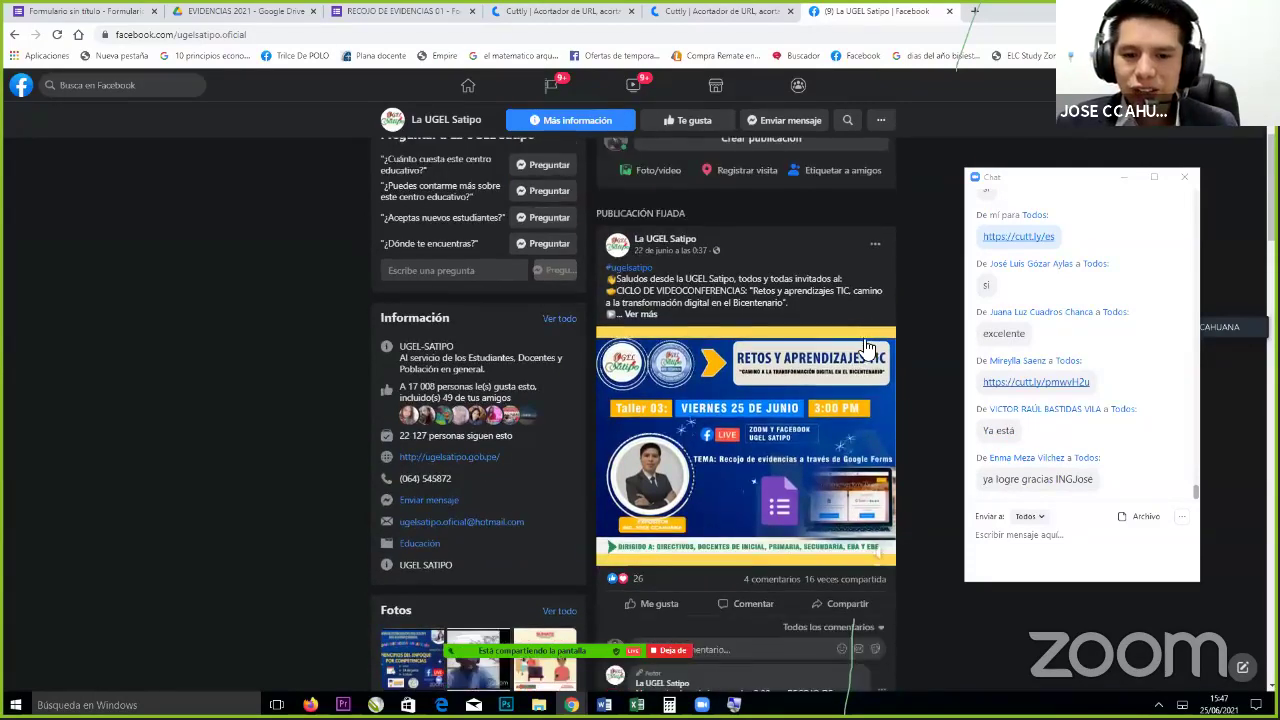
{"action": "scroll", "coordinate": [840, 345], "scroll_direction": "down", "scroll_amount": 1}
{"action": "scroll", "coordinate": [843, 352], "scroll_direction": "down", "scroll_amount": 1}
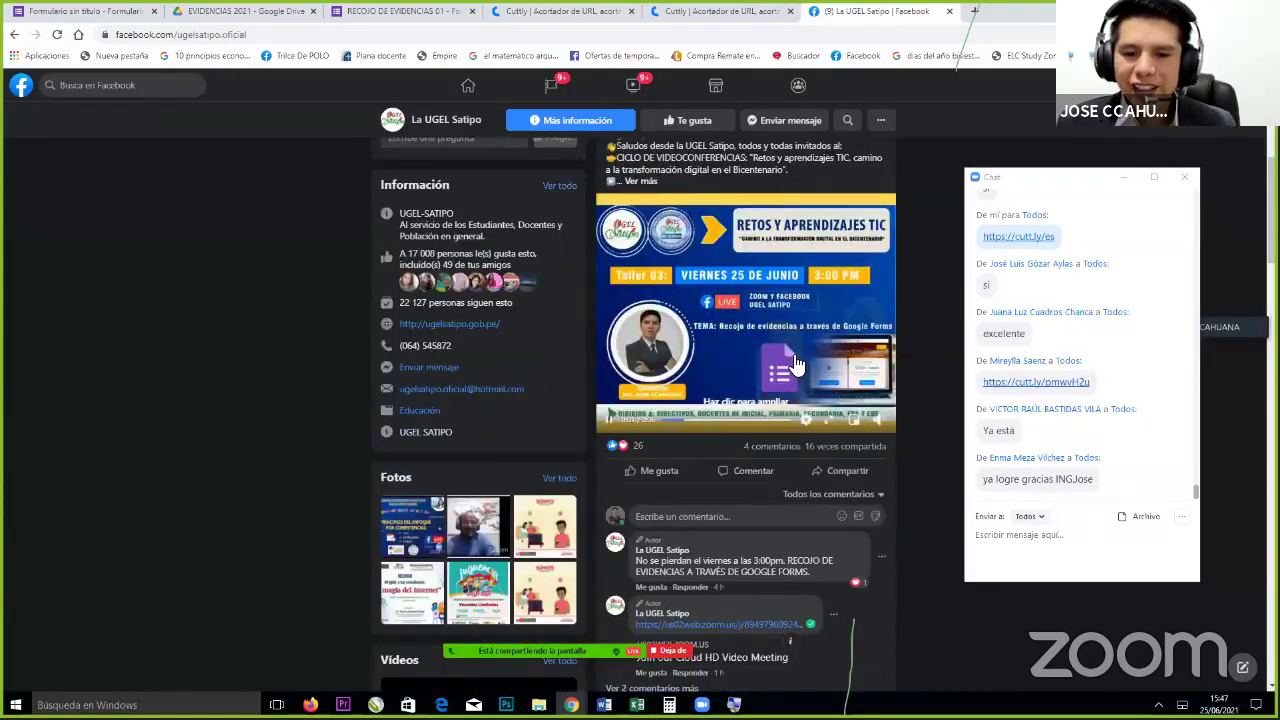
{"action": "scroll", "coordinate": [792, 390], "scroll_direction": "down", "scroll_amount": 5}
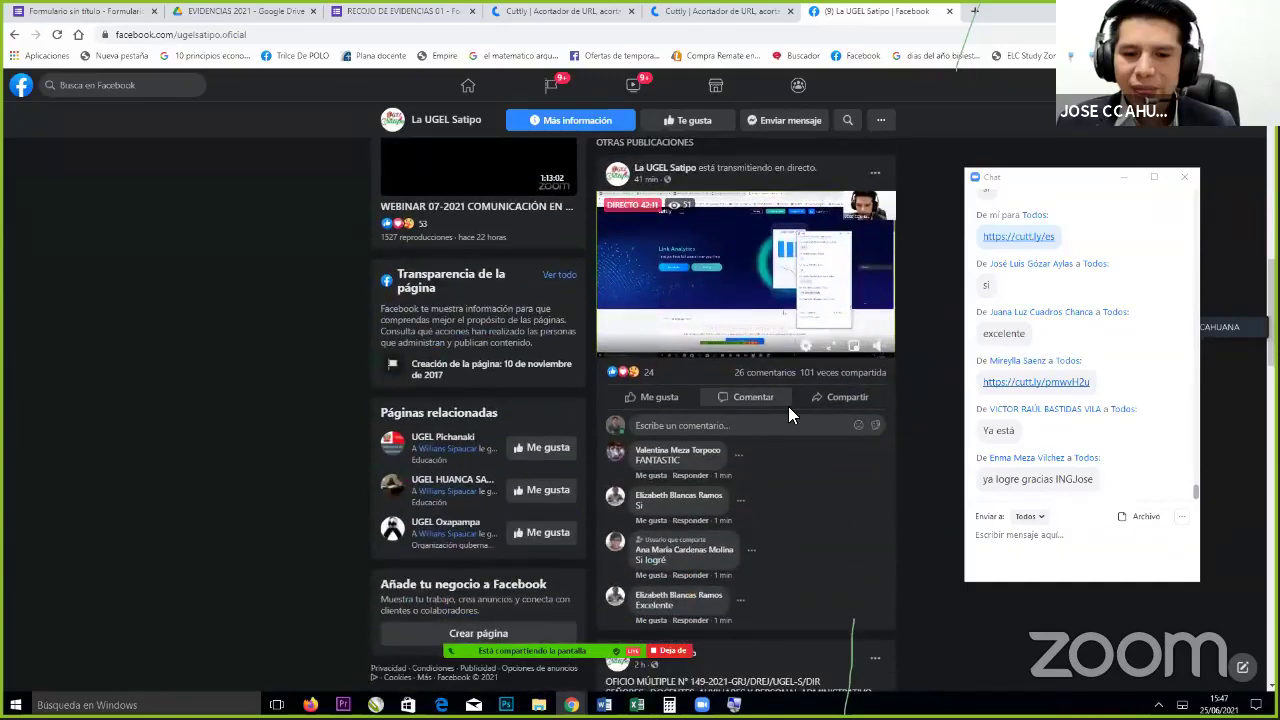
{"action": "scroll", "coordinate": [788, 411], "scroll_direction": "down", "scroll_amount": 1}
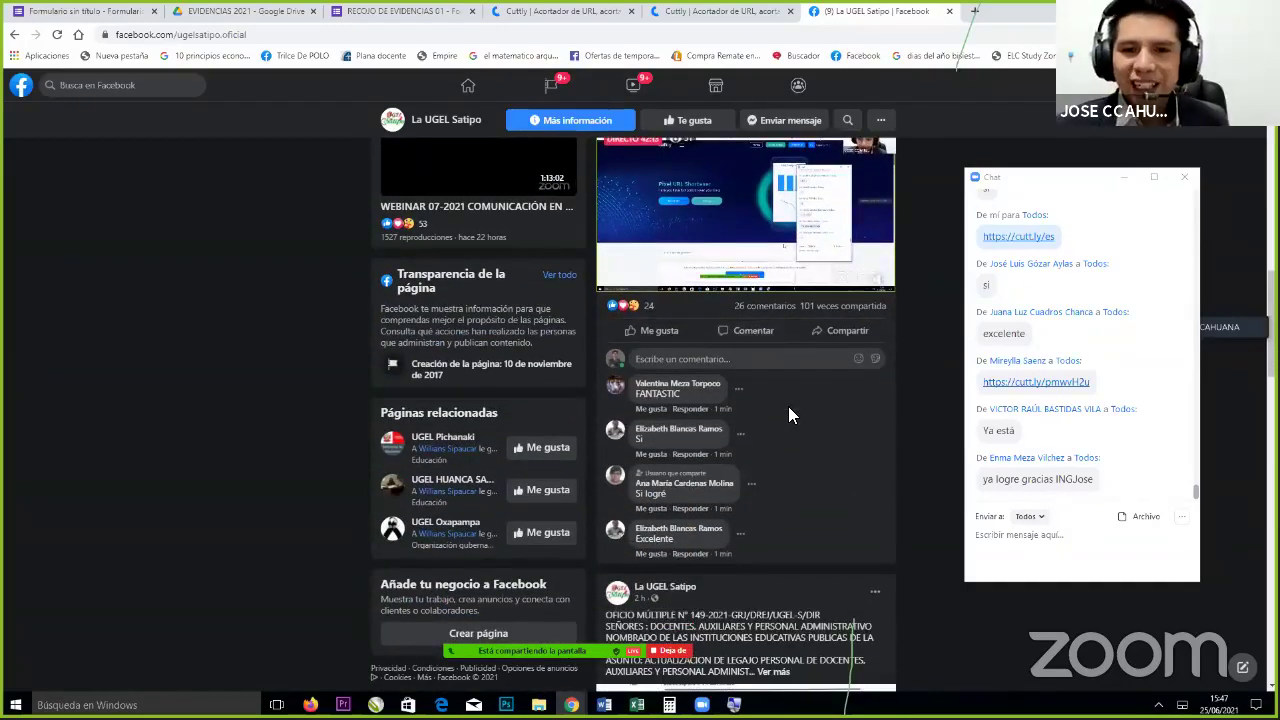
{"action": "scroll", "coordinate": [825, 445], "scroll_direction": "up", "scroll_amount": 2}
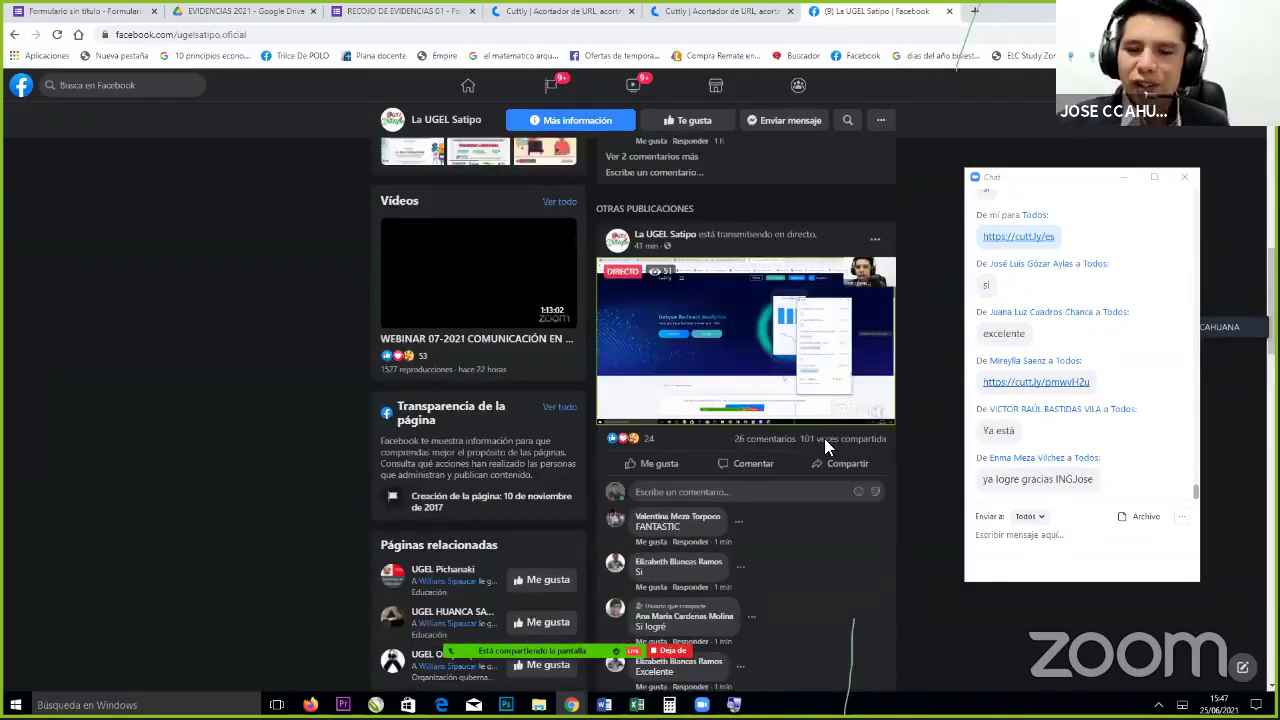
{"action": "scroll", "coordinate": [825, 446], "scroll_direction": "down", "scroll_amount": 2}
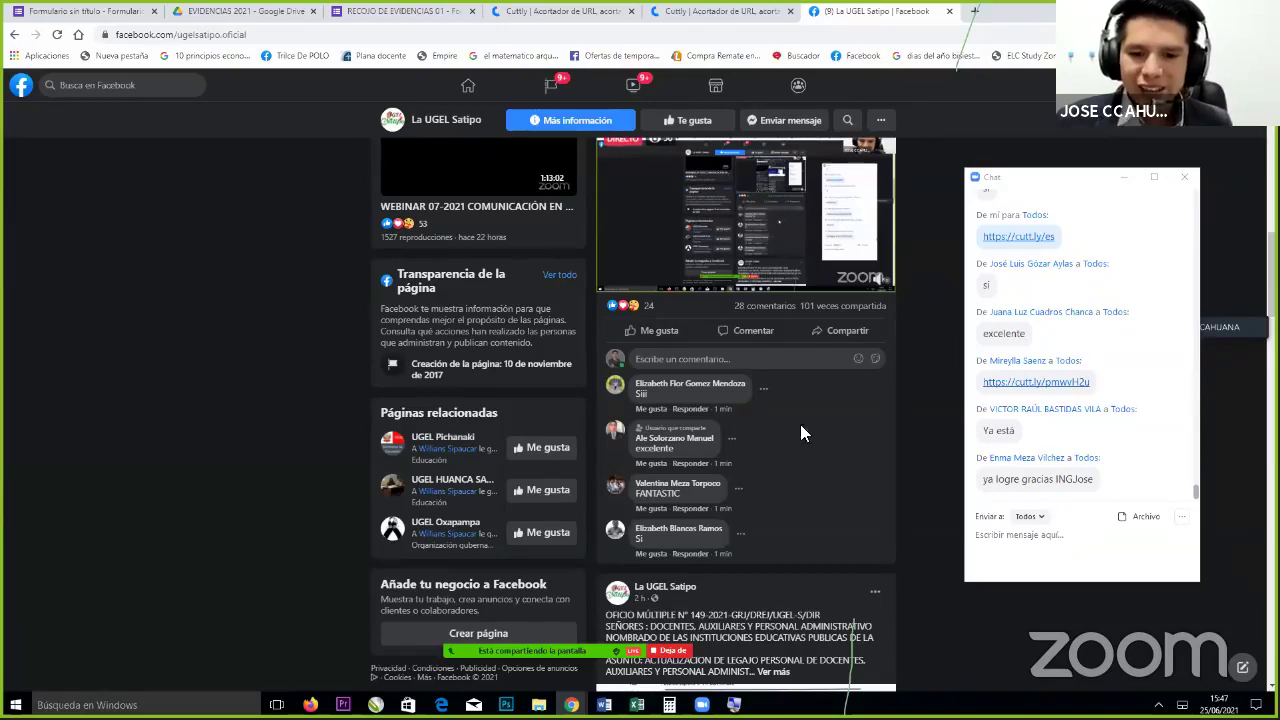
{"action": "scroll", "coordinate": [800, 424], "scroll_direction": "down", "scroll_amount": 1}
{"action": "scroll", "coordinate": [744, 390], "scroll_direction": "up", "scroll_amount": 1}
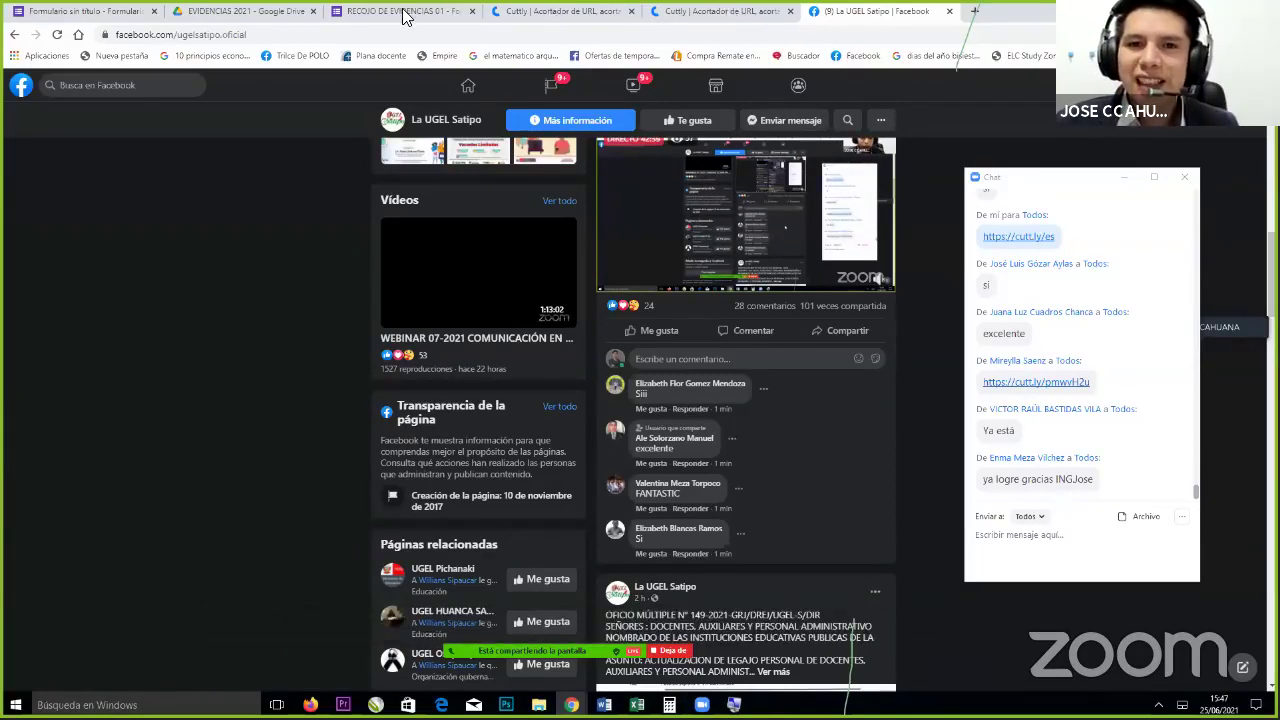
{"action": "key", "text": "ctrl+shift+Tab"}
{"action": "key", "text": "ctrl+shift+Tab"}
{"action": "key", "text": "ctrl+shift+Tab"}
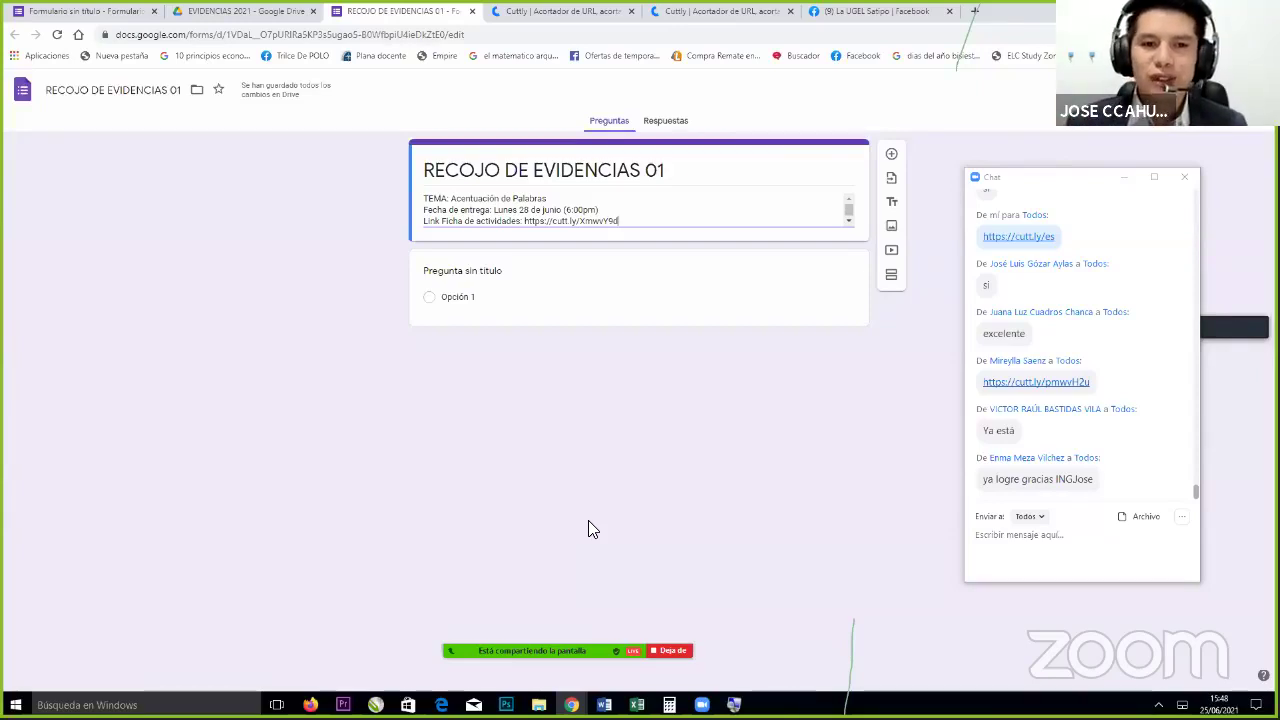
{"action": "key", "text": "Return"}
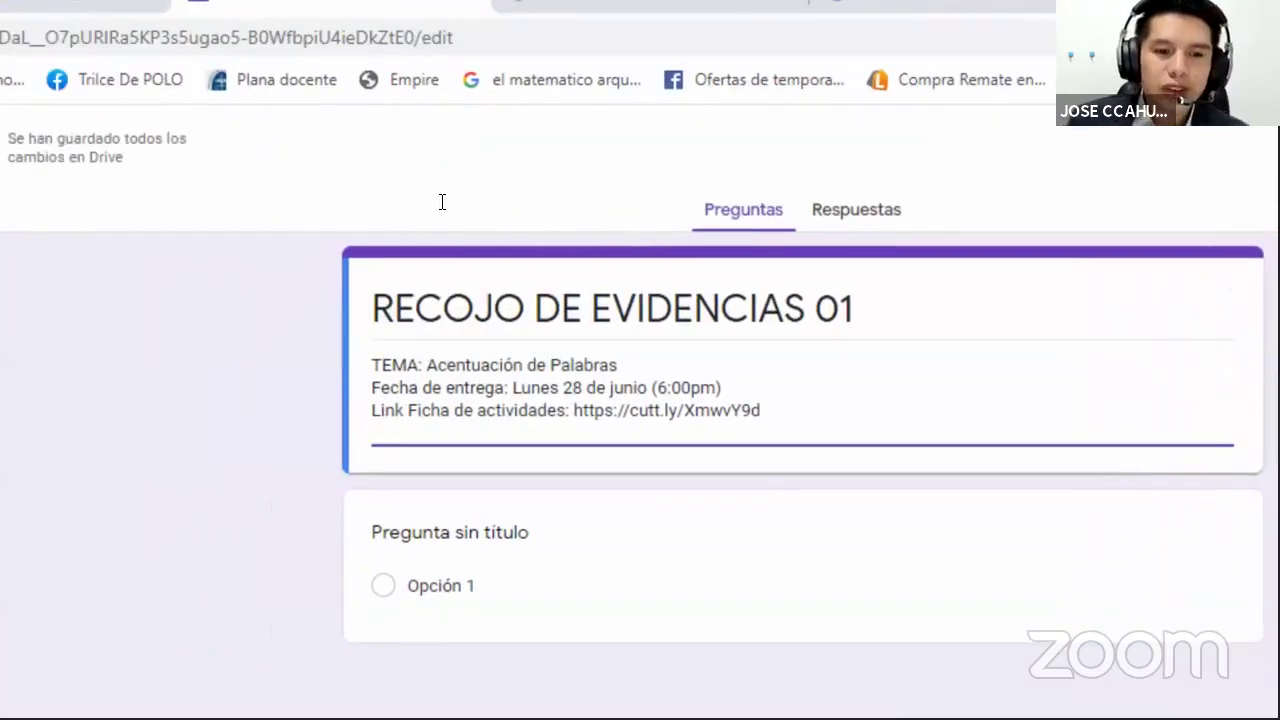
Step past the Fecha de entrega and link lines, then open 'Pregunta sin título' for editing.
{"action": "key", "text": "Down"}
{"action": "key", "text": "Down"}
{"action": "key", "text": "Right"}
{"action": "key", "text": "Right"}
{"action": "key", "text": "Right"}
{"action": "key", "text": "Right"}
{"action": "key", "text": "Right"}
{"action": "key", "text": "Right"}
{"action": "key", "text": "Right"}
{"action": "key", "text": "Right"}
{"action": "key", "text": "Right"}
{"action": "key", "text": "Right"}
{"action": "key", "text": "Right"}
{"action": "key", "text": "Right"}
{"action": "key", "text": "Right"}
{"action": "key", "text": "Right"}
{"action": "key", "text": "Right"}
{"action": "key", "text": "Right"}
{"action": "key", "text": "Right"}
{"action": "key", "text": "Right"}
{"action": "key", "text": "Right"}
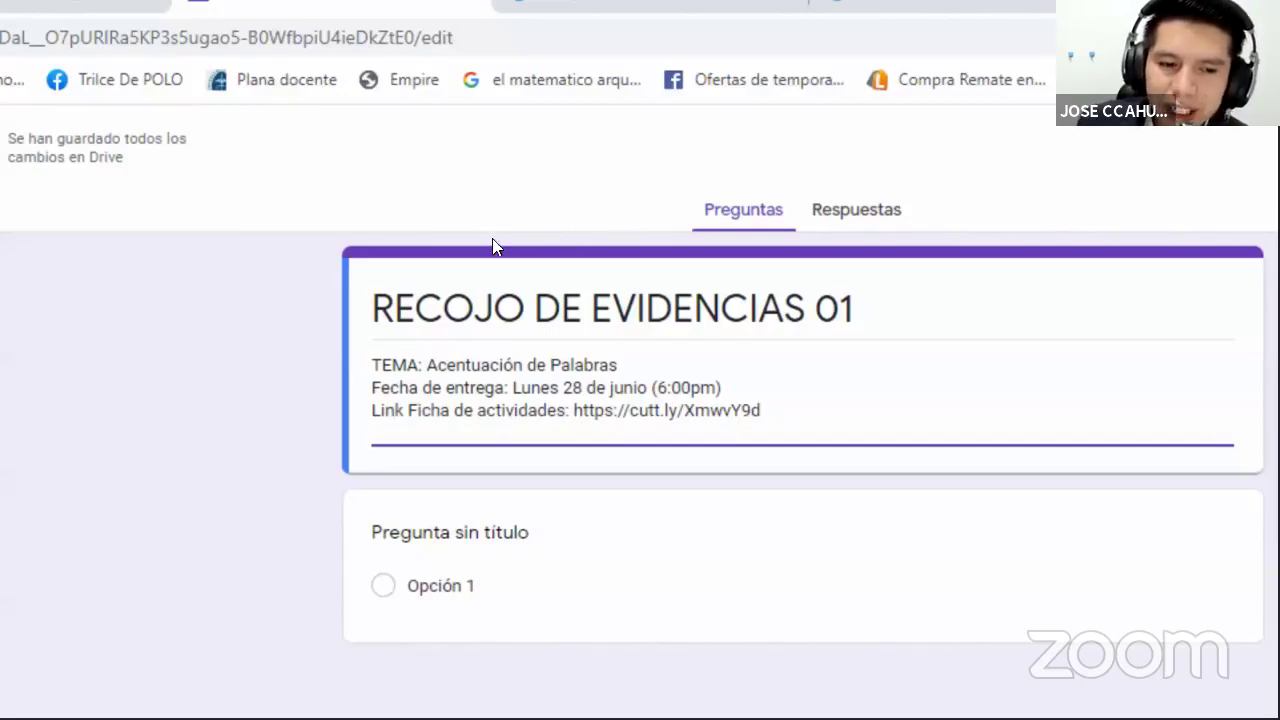
{"action": "key", "text": "Down"}
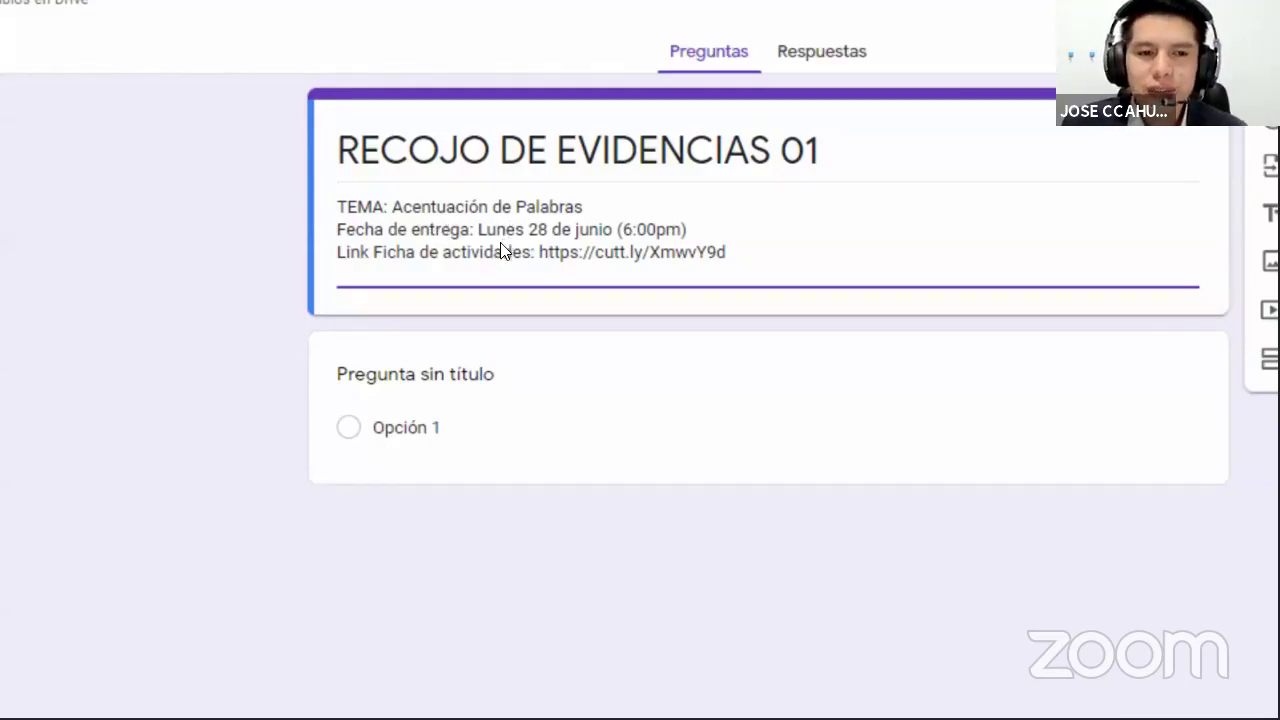
{"action": "key", "text": "Tab"}
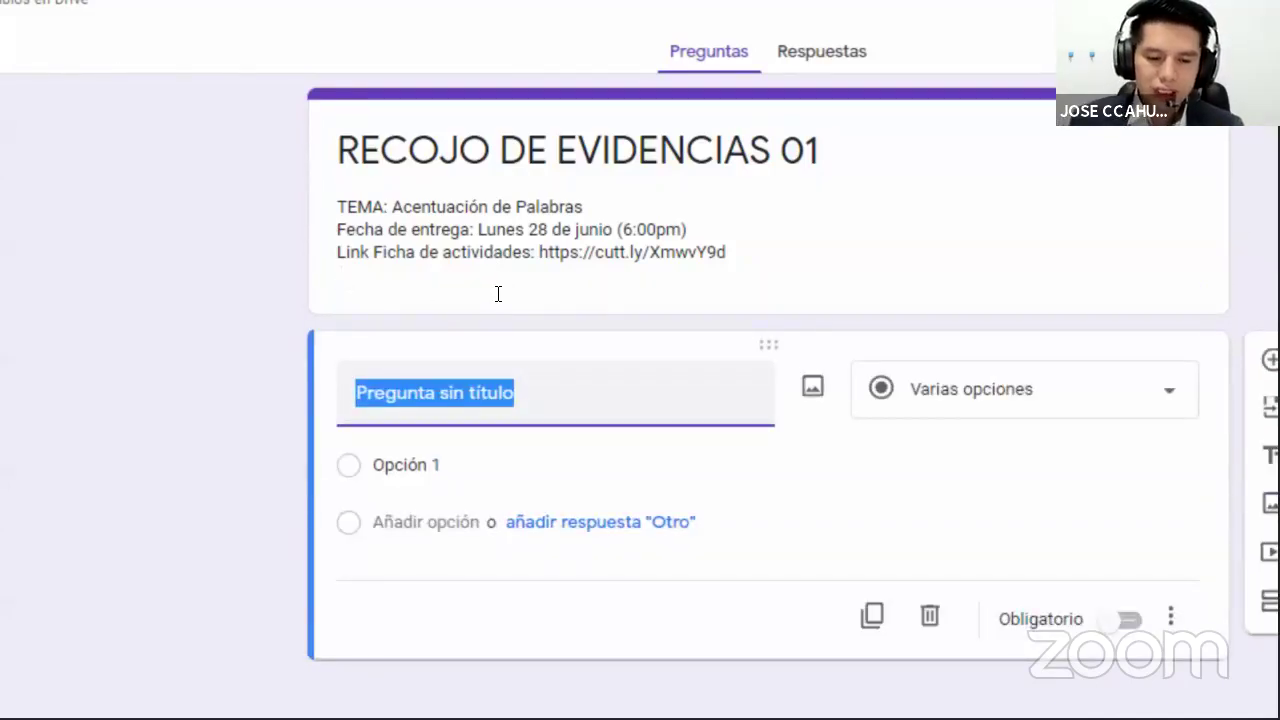
Title the first question 'Nombres y apellidos' as a required short-answer item.
{"action": "type", "text": "A"}
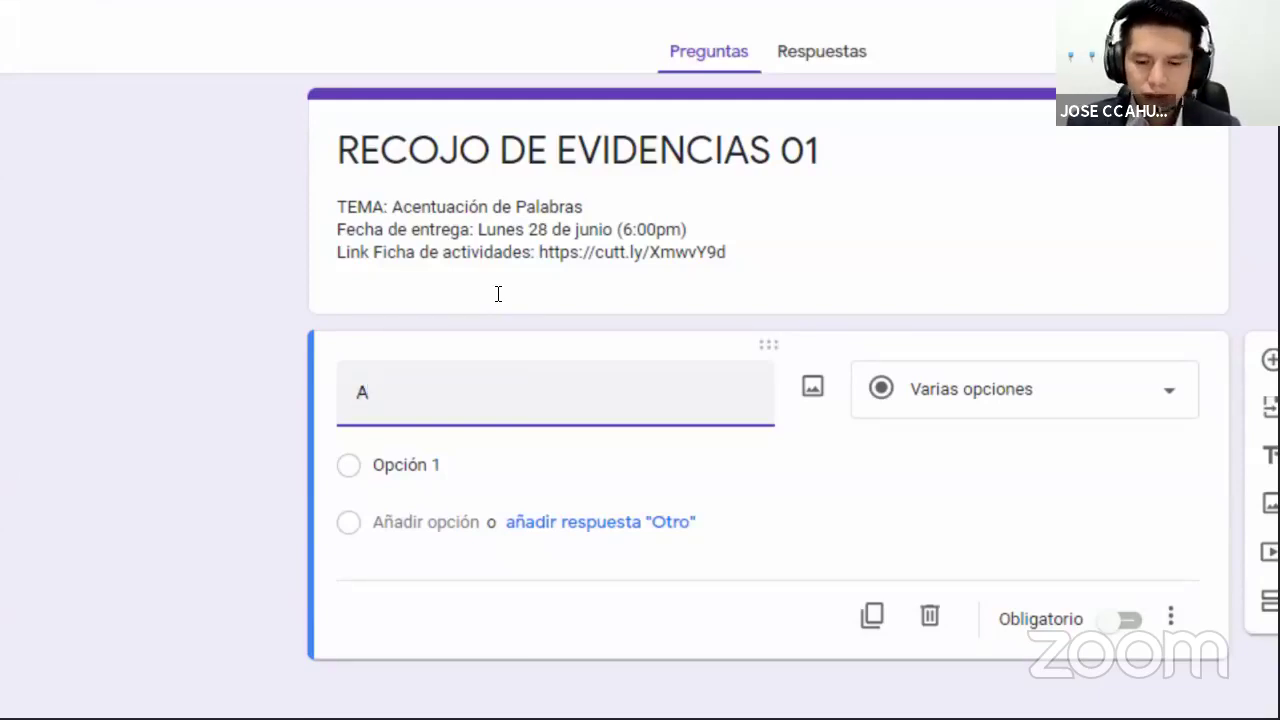
{"action": "type", "text": "p"}
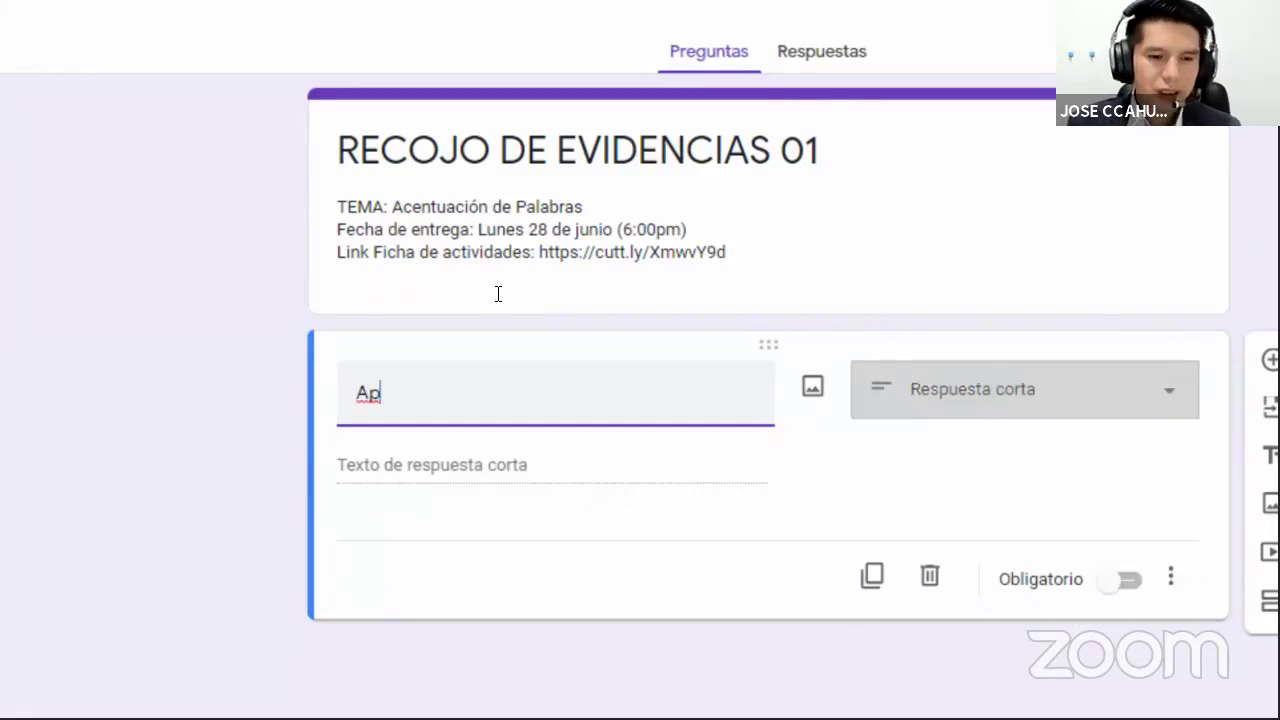
{"action": "key", "text": "BackSpace"}
{"action": "key", "text": "BackSpace"}
{"action": "type", "text": "N"}
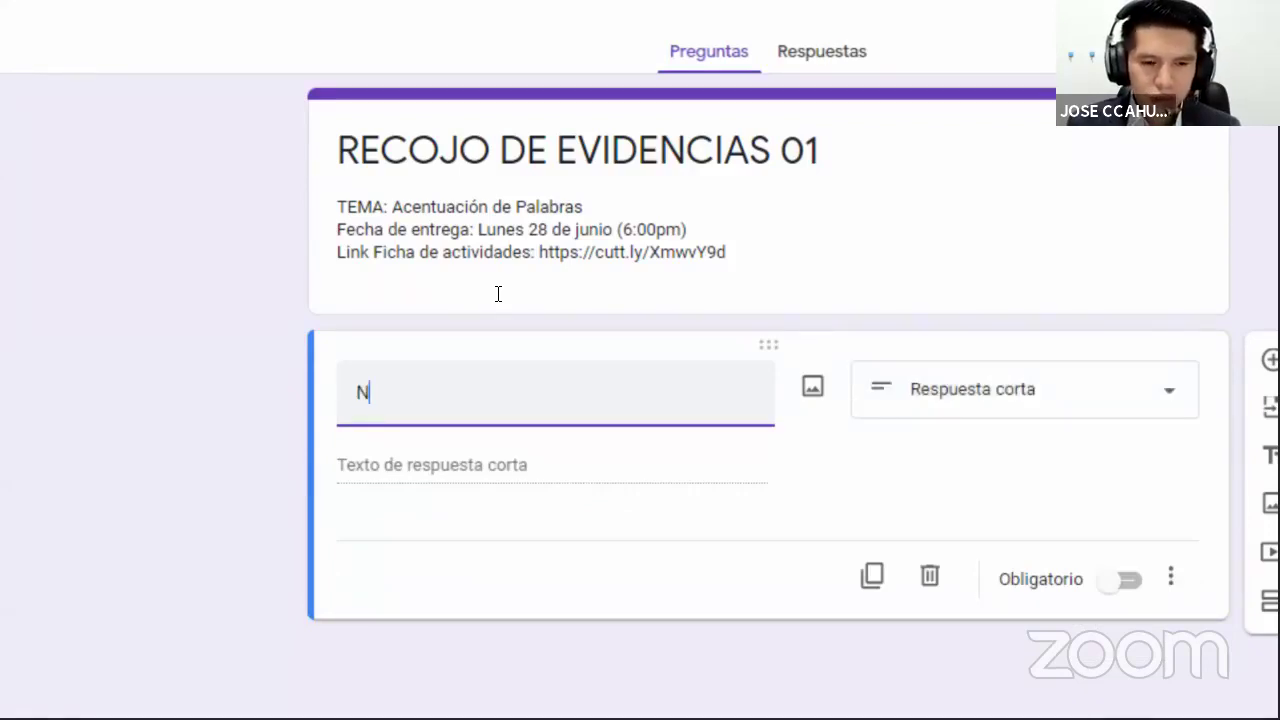
{"action": "type", "text": "ombres y "}
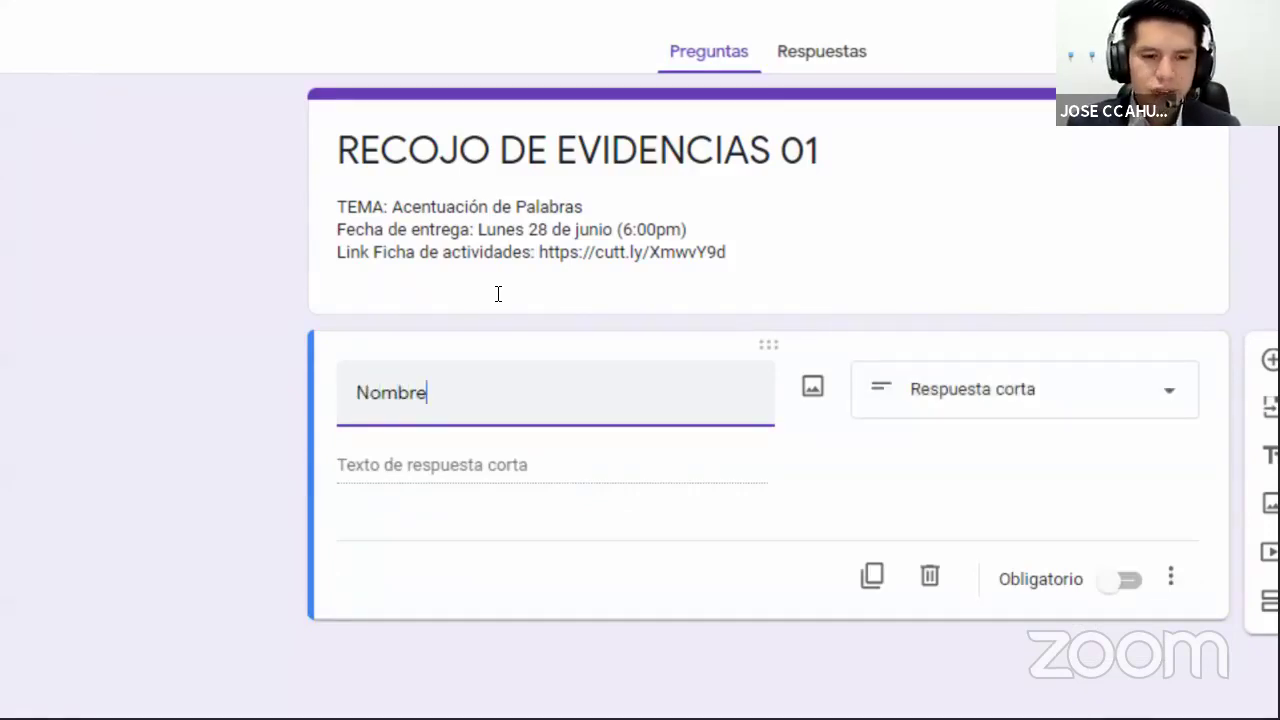
{"action": "type", "text": "apellidos"}
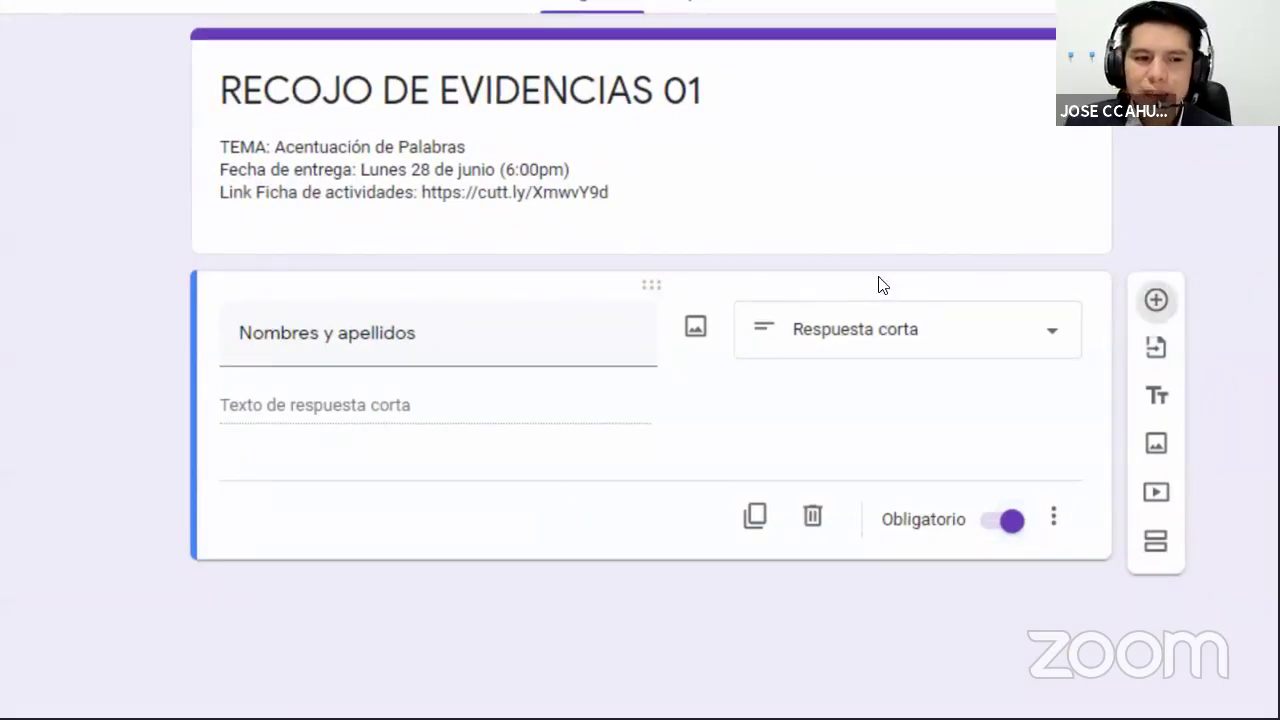
{"action": "left_click", "coordinate": [1156, 300]}
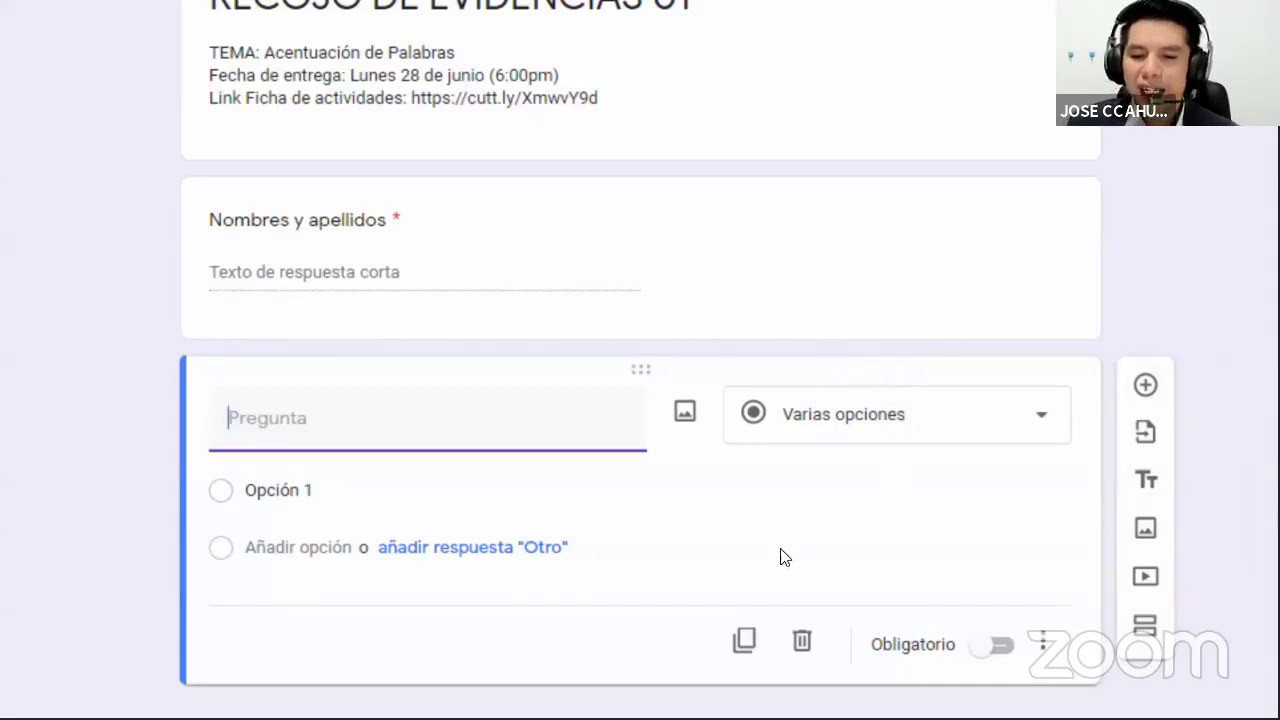
Give the new second question the title 'Adjuntar Evidencias'.
{"action": "scroll", "coordinate": [785, 580], "scroll_direction": "down", "scroll_amount": 2}
{"action": "scroll", "coordinate": [785, 620], "scroll_direction": "down", "scroll_amount": 1}
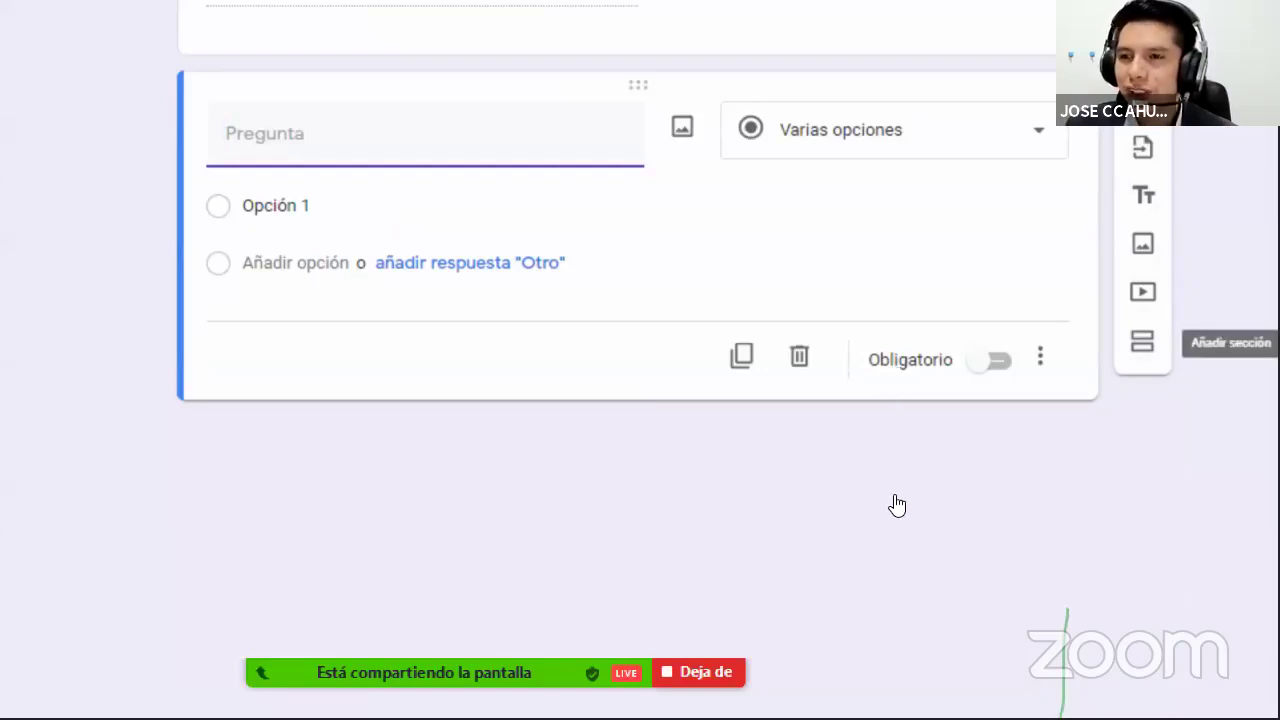
{"action": "scroll", "coordinate": [900, 173], "scroll_direction": "up", "scroll_amount": 3}
{"action": "scroll", "coordinate": [893, 260], "scroll_direction": "up", "scroll_amount": 1}
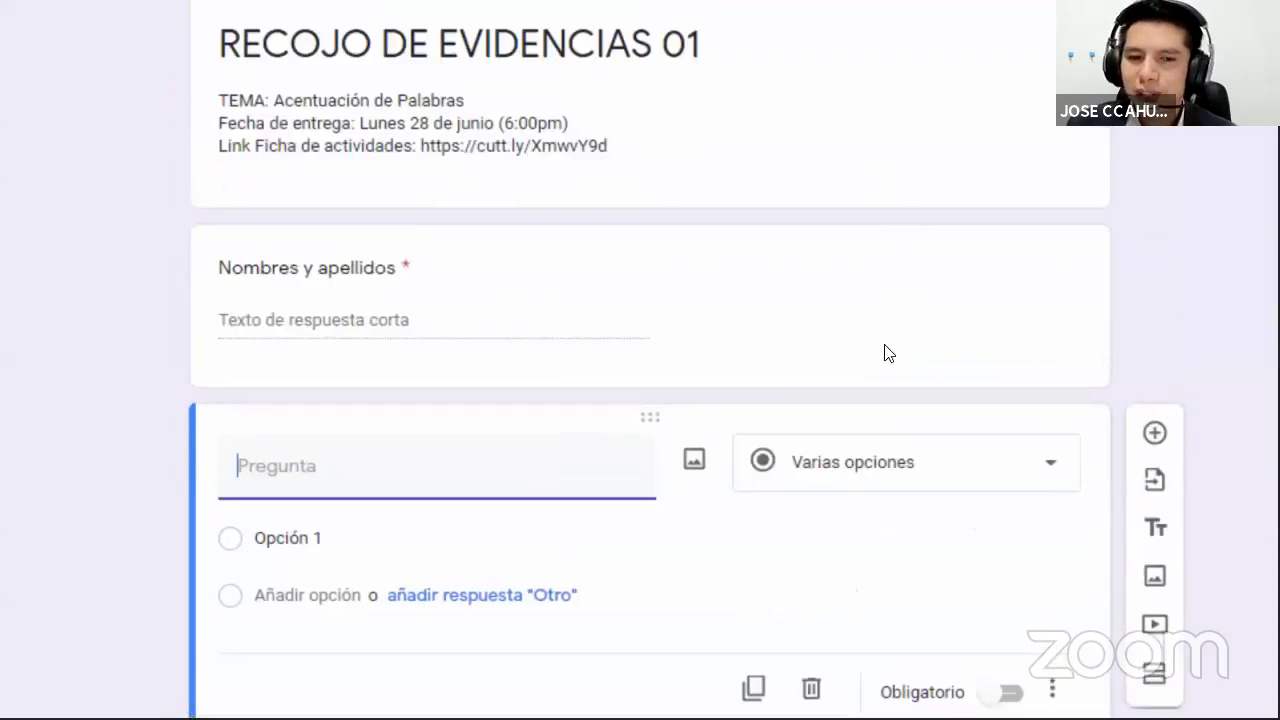
{"action": "scroll", "coordinate": [876, 505], "scroll_direction": "down", "scroll_amount": 1}
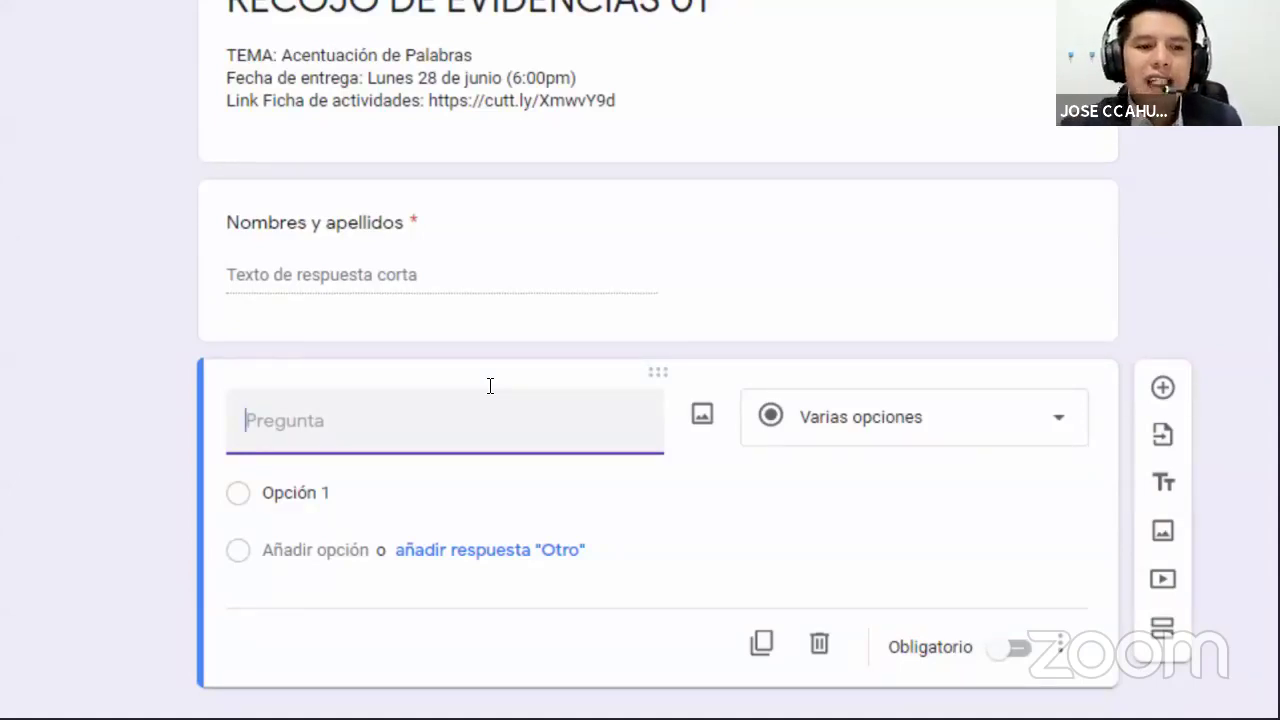
{"action": "type", "text": "A"}
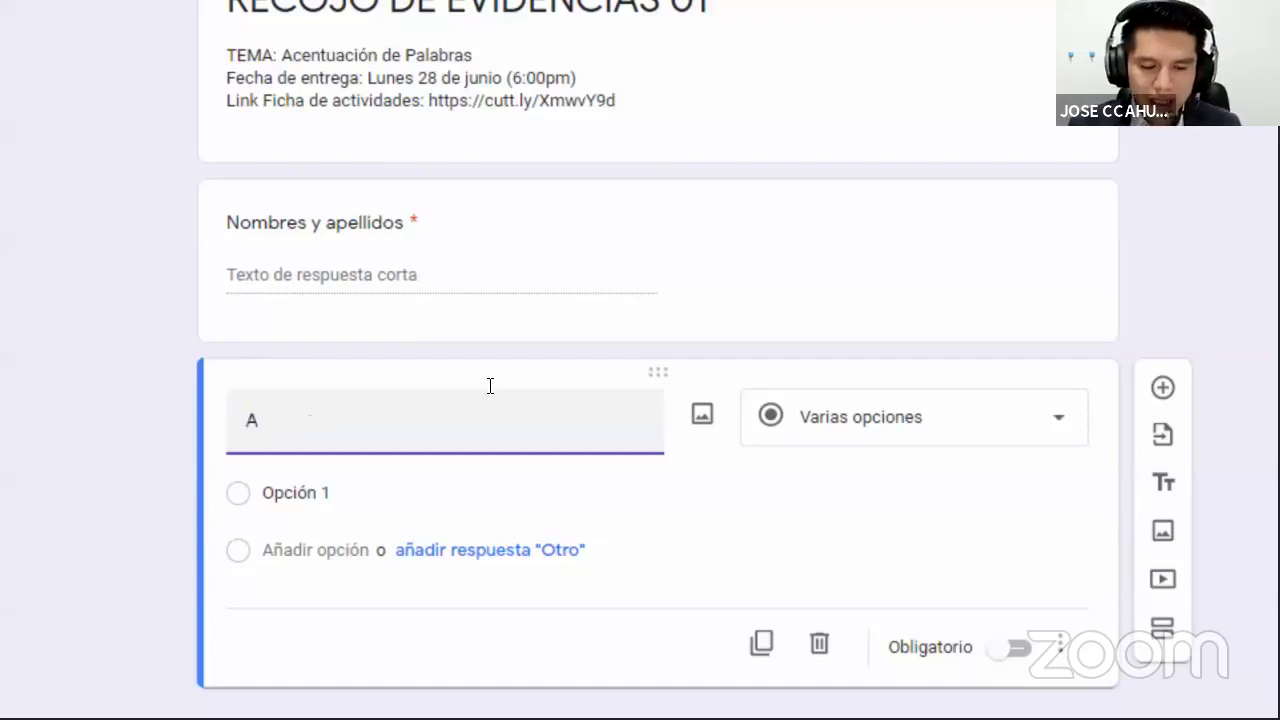
{"action": "type", "text": "djuntar "}
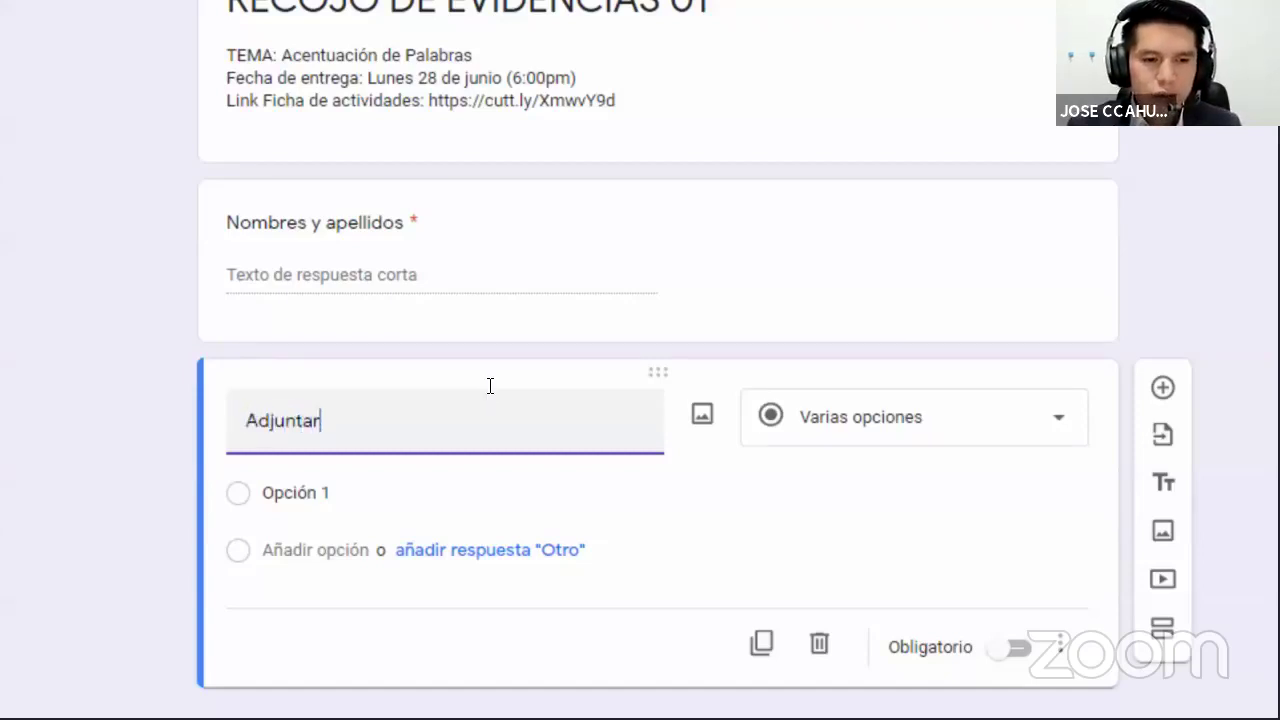
{"action": "type", "text": "Evide"}
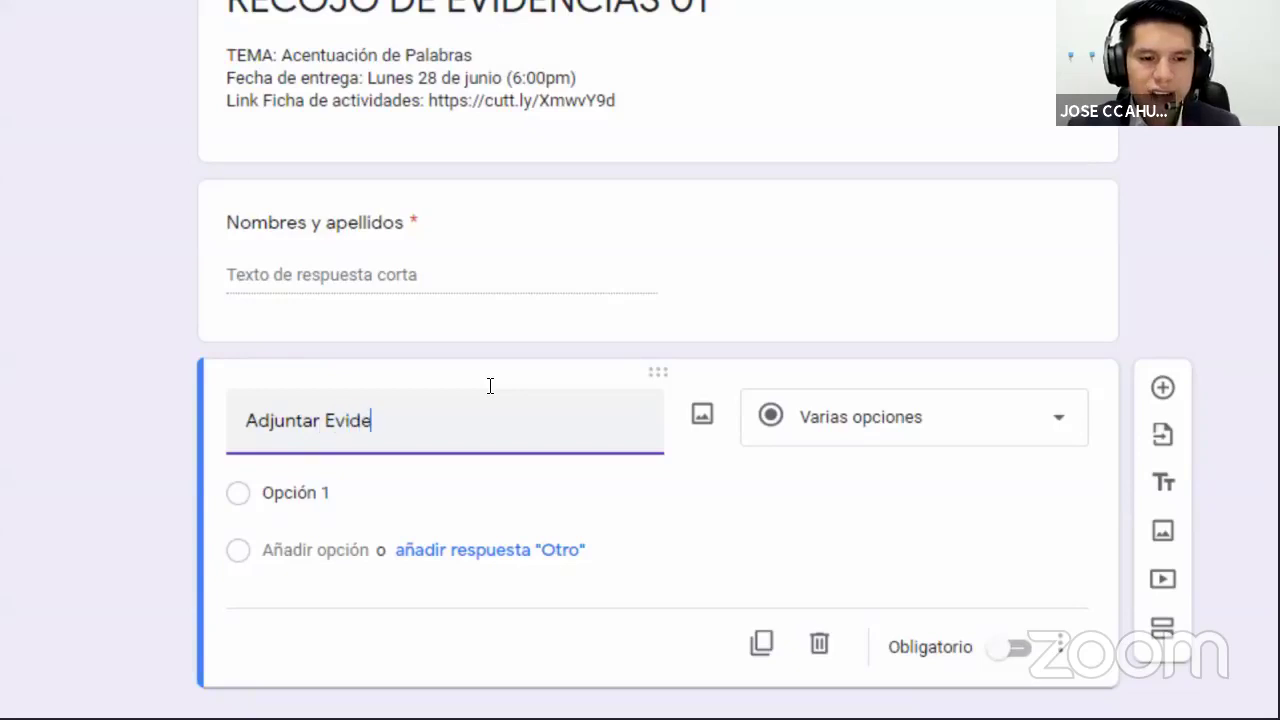
{"action": "type", "text": "ncias"}
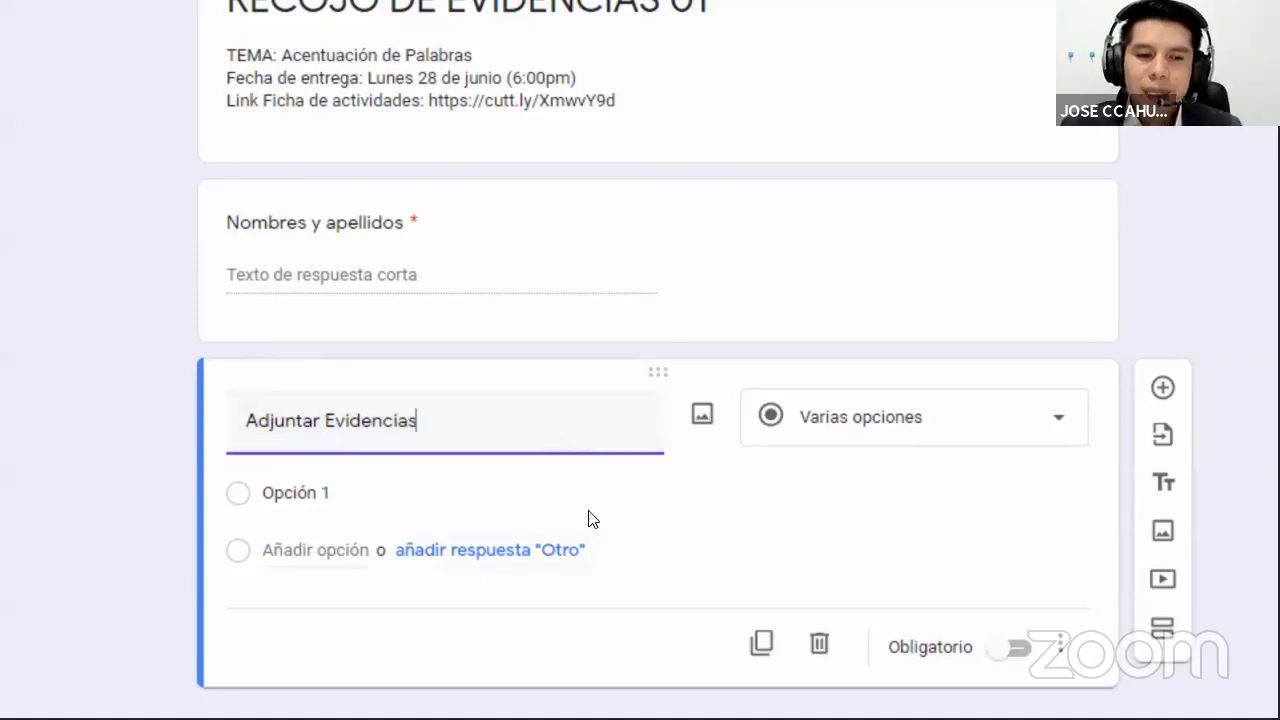
{"action": "scroll", "coordinate": [568, 477], "scroll_direction": "down", "scroll_amount": 1}
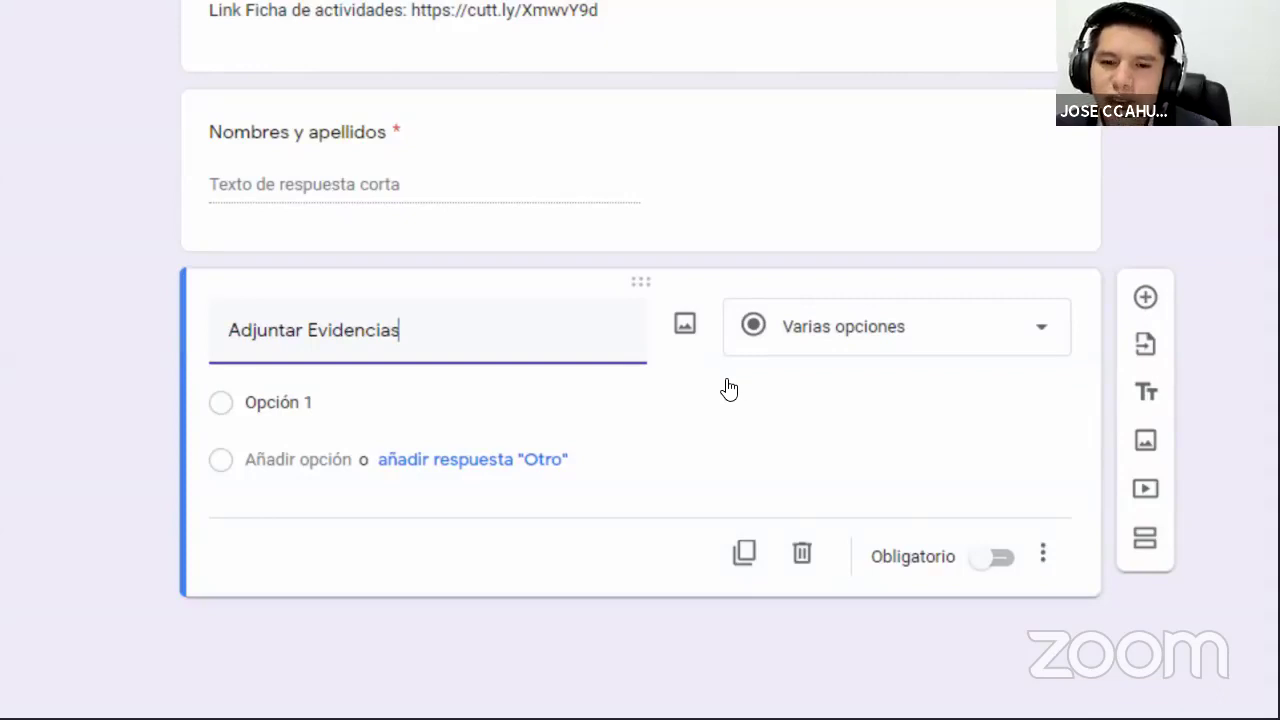
Change Adjuntar Evidencias to a 'Subir archivos' question and accept the Drive upload notice.
{"action": "left_click", "coordinate": [730, 348]}
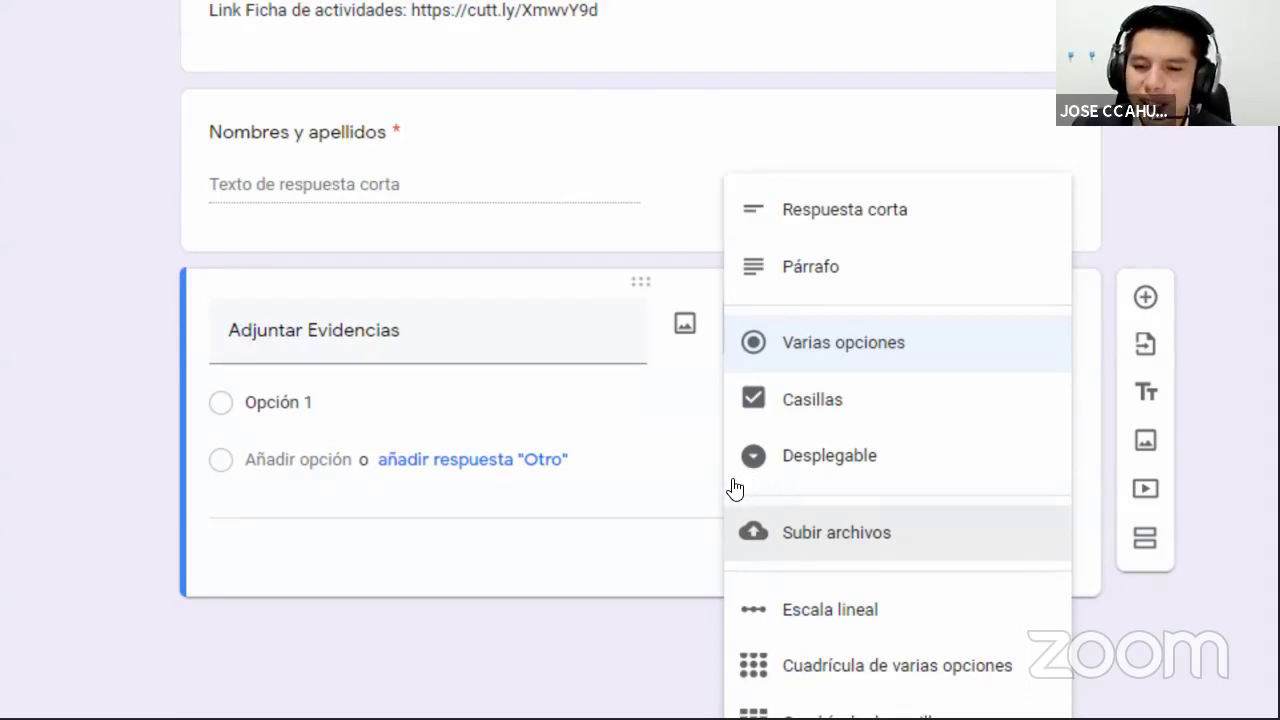
{"action": "left_click", "coordinate": [752, 483]}
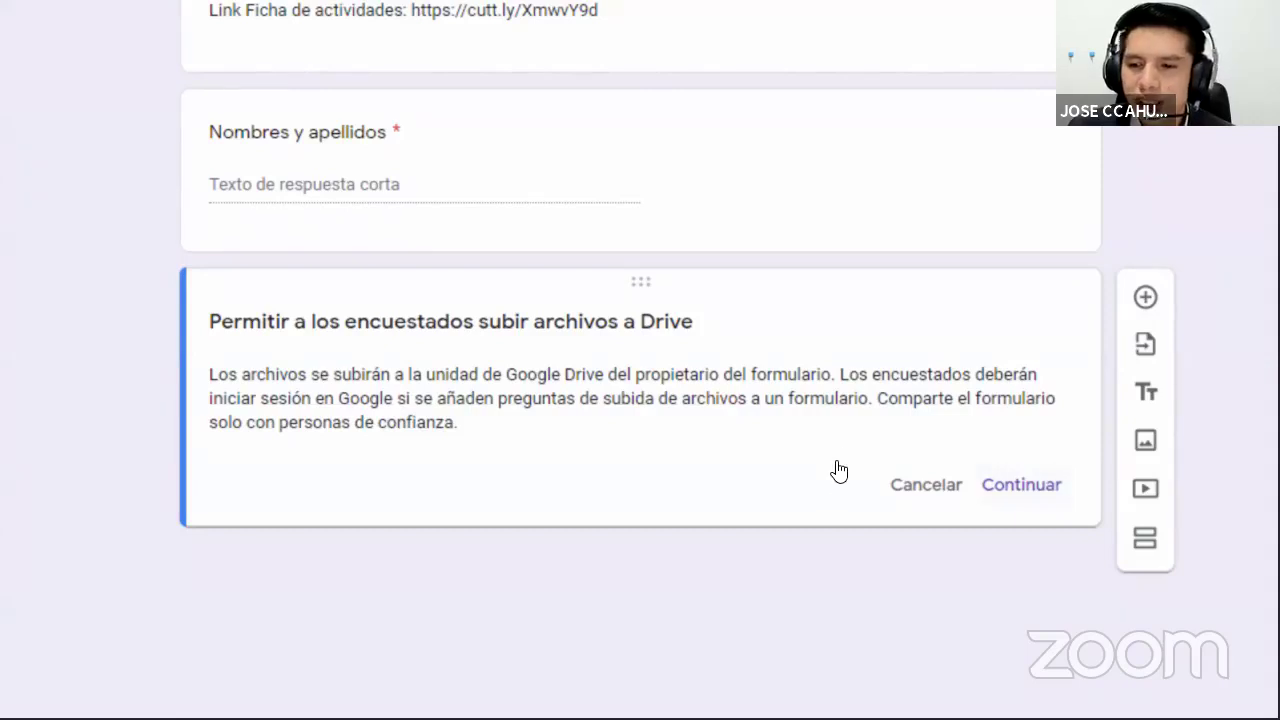
{"action": "key", "text": "Return"}
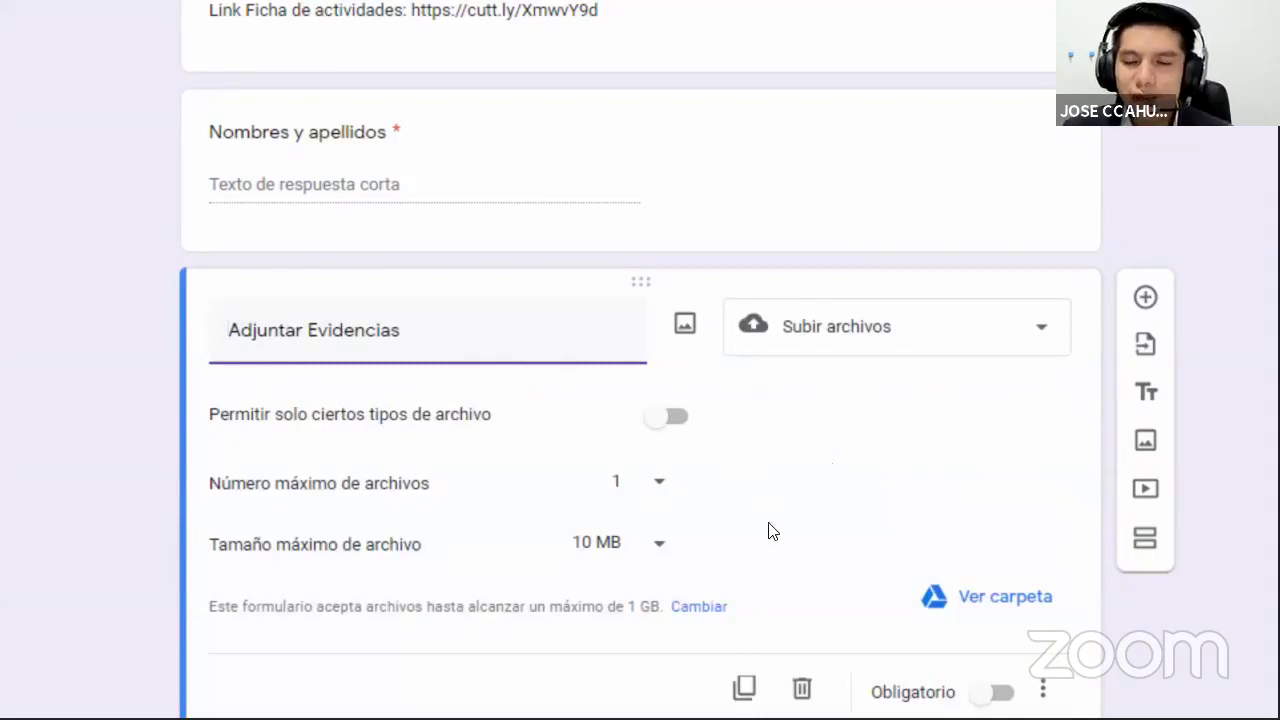
{"action": "scroll", "coordinate": [766, 560], "scroll_direction": "down", "scroll_amount": 1}
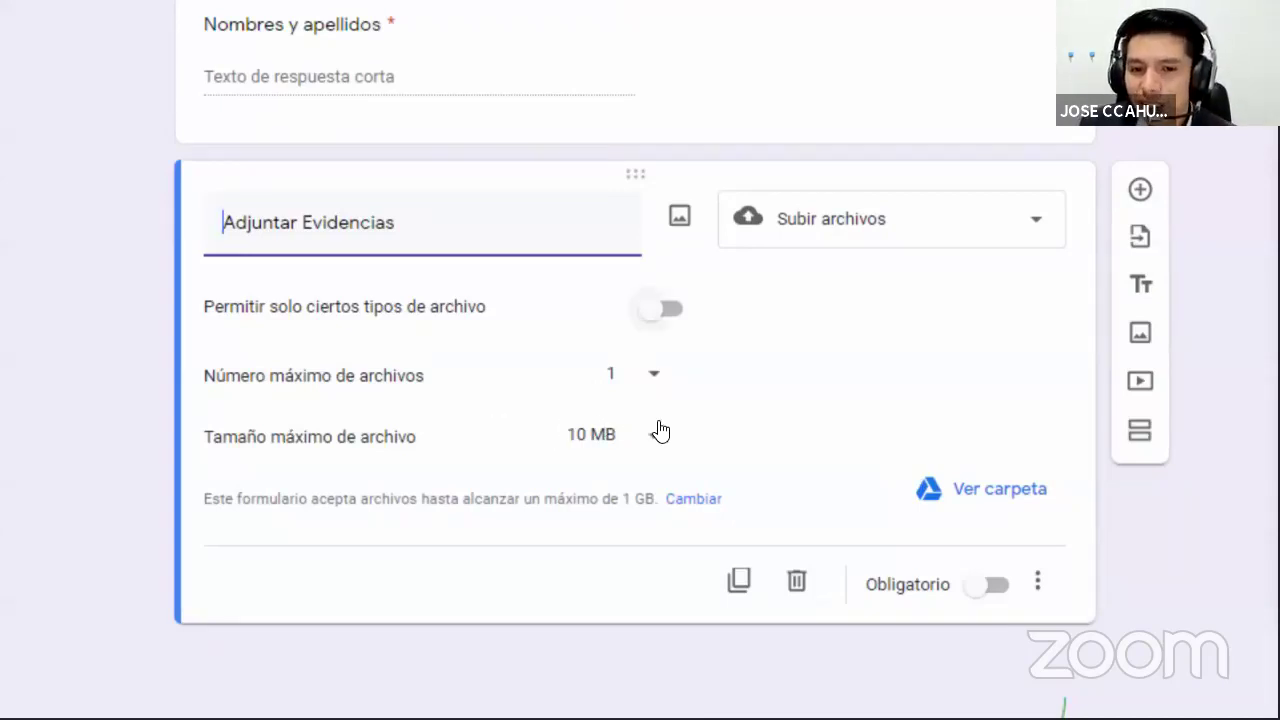
{"action": "key", "text": "Tab"}
{"action": "key", "text": "space"}
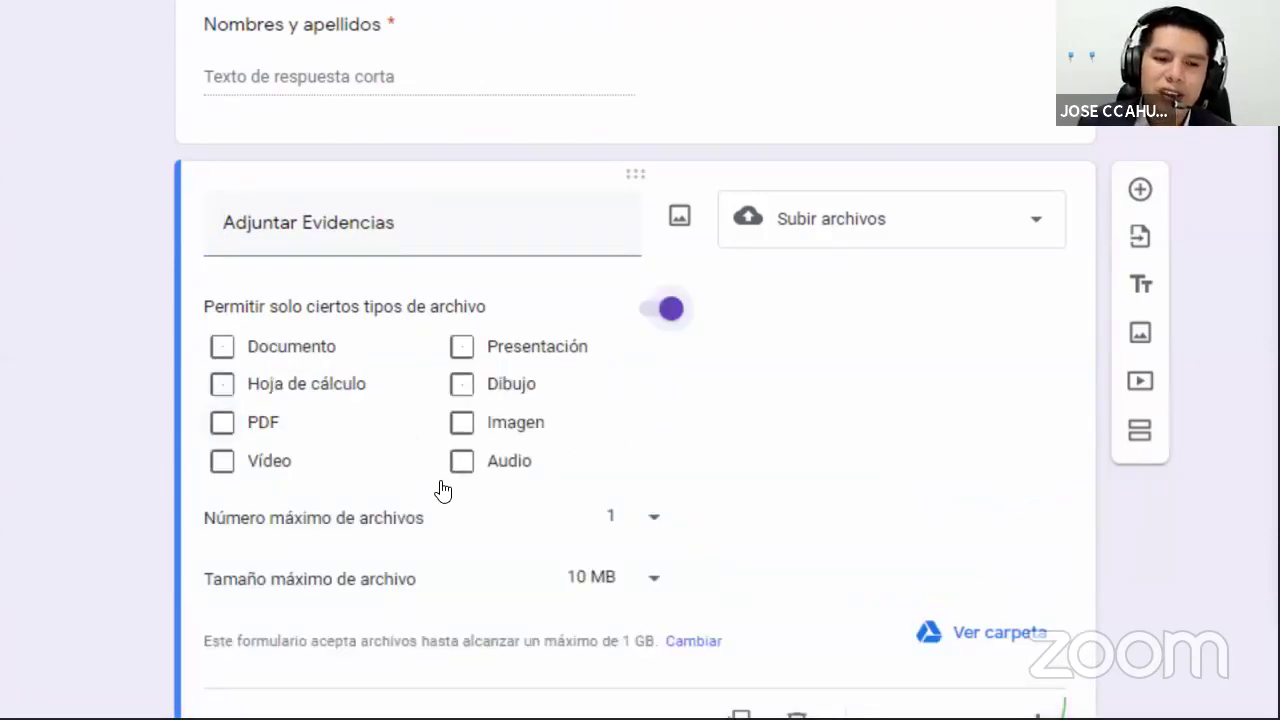
{"action": "key", "text": "space"}
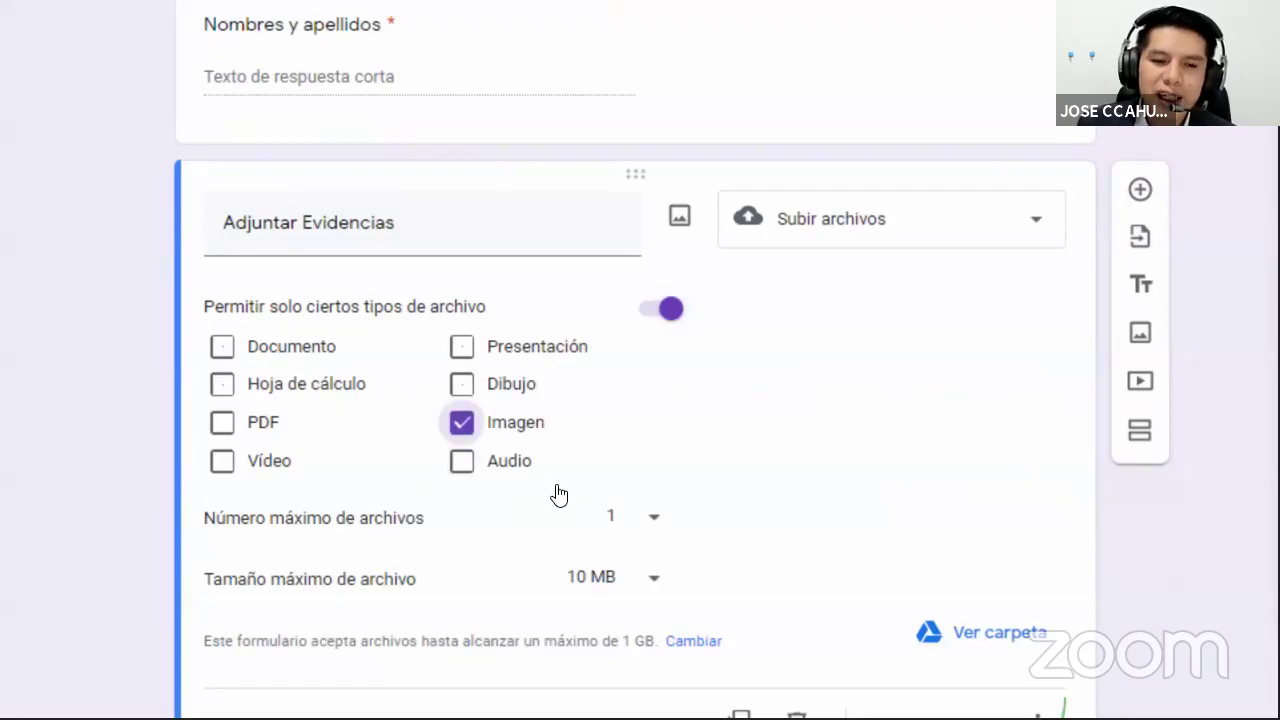
{"action": "key", "text": "Tab"}
{"action": "key", "text": "space"}
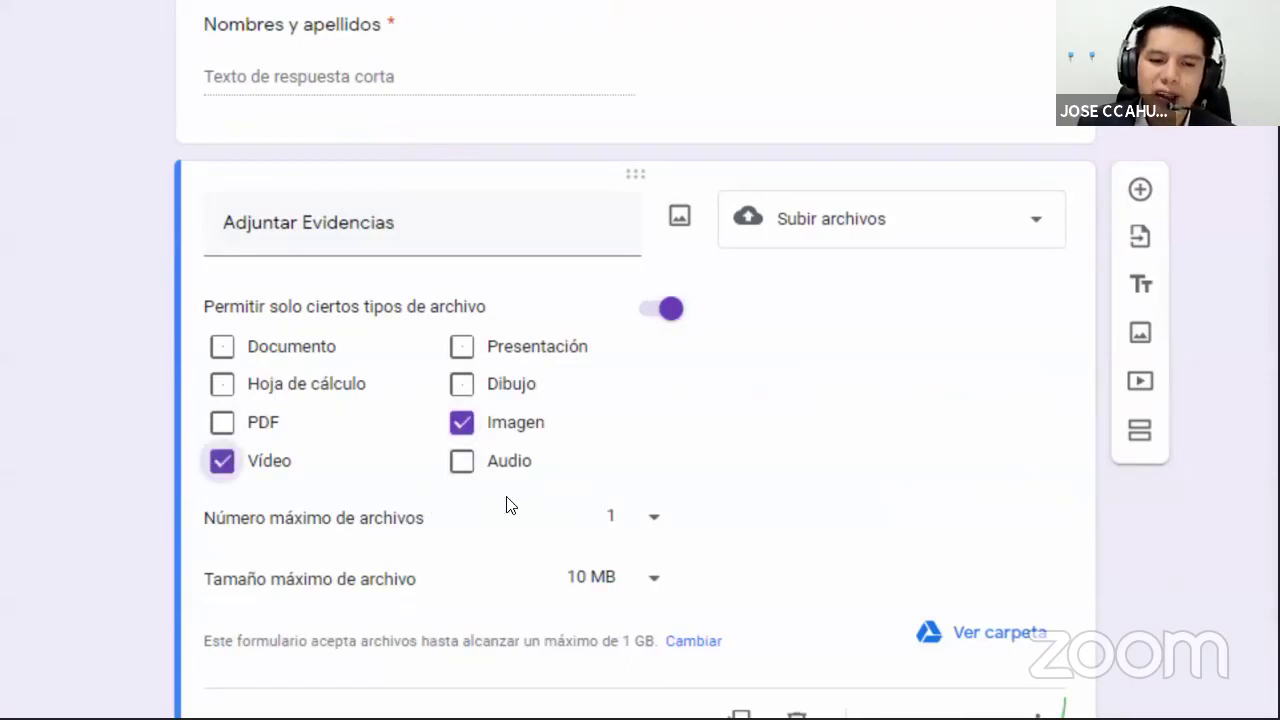
{"action": "key", "text": "Tab"}
{"action": "key", "text": "space"}
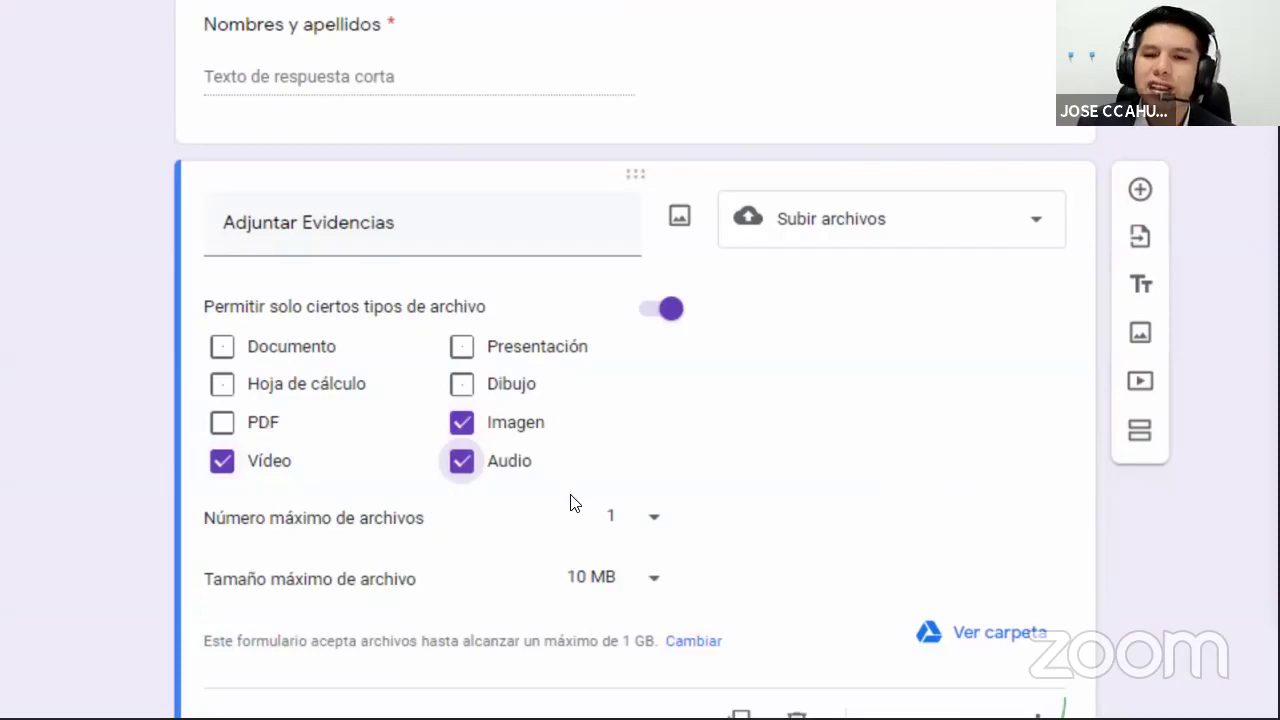
{"action": "key", "text": "shift+Tab"}
{"action": "key", "text": "shift+Tab"}
{"action": "key", "text": "space"}
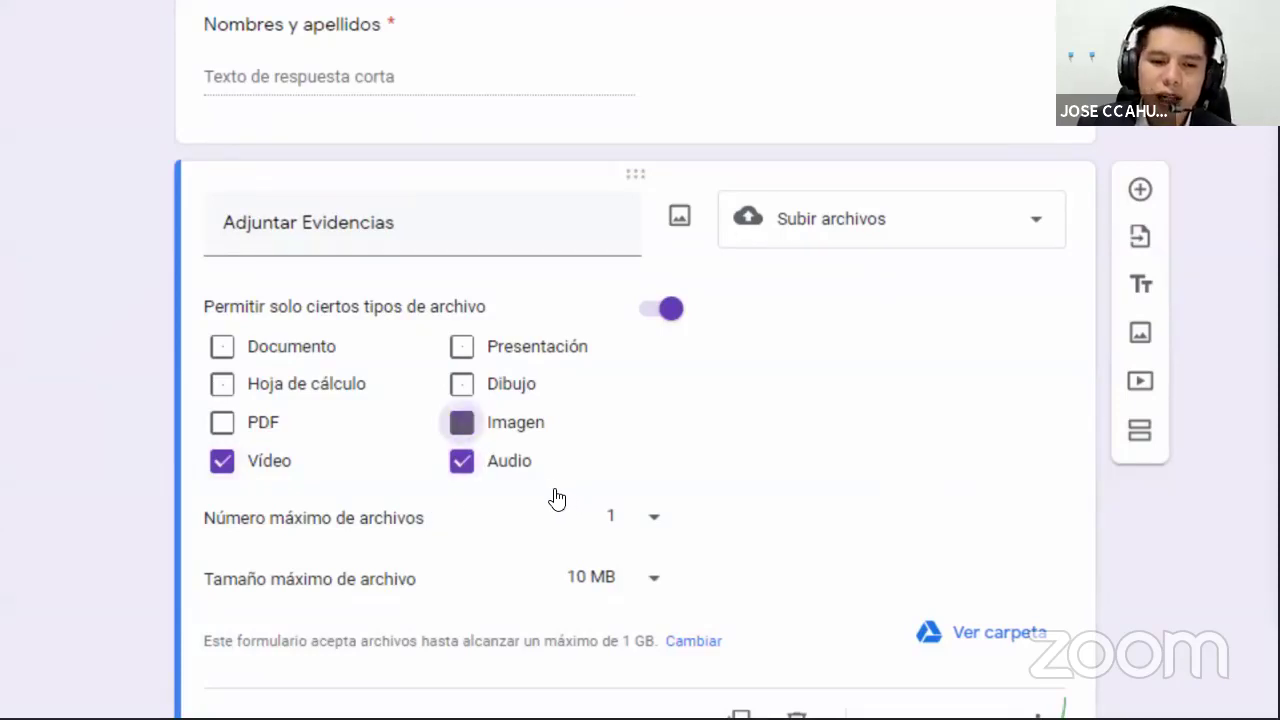
{"action": "key", "text": "Tab"}
{"action": "key", "text": "space"}
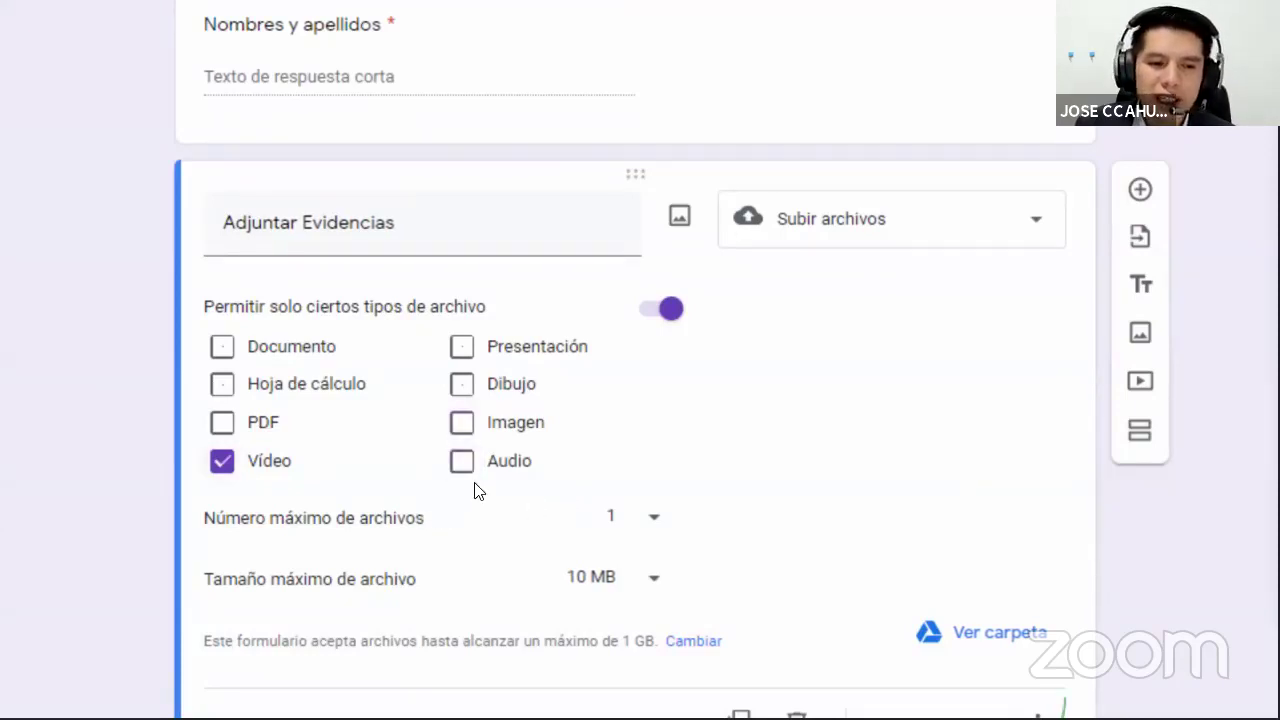
{"action": "key", "text": "shift+Tab"}
{"action": "key", "text": "space"}
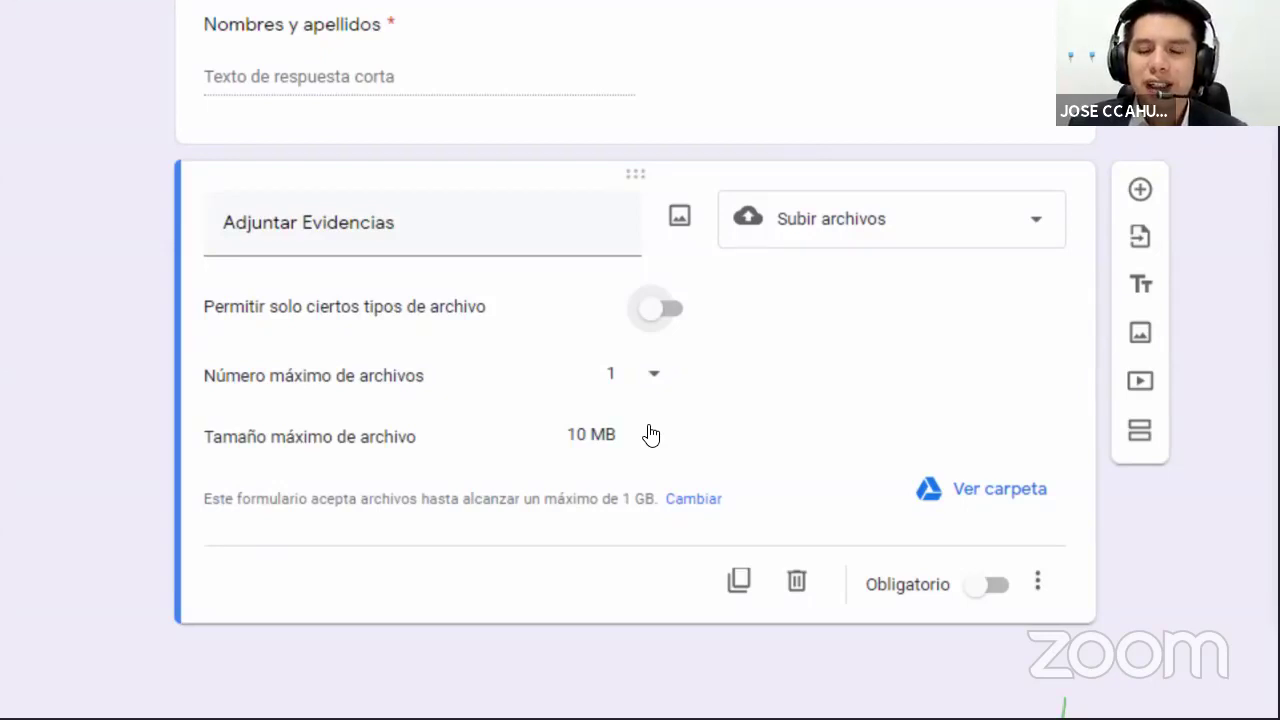
{"action": "key", "text": "space"}
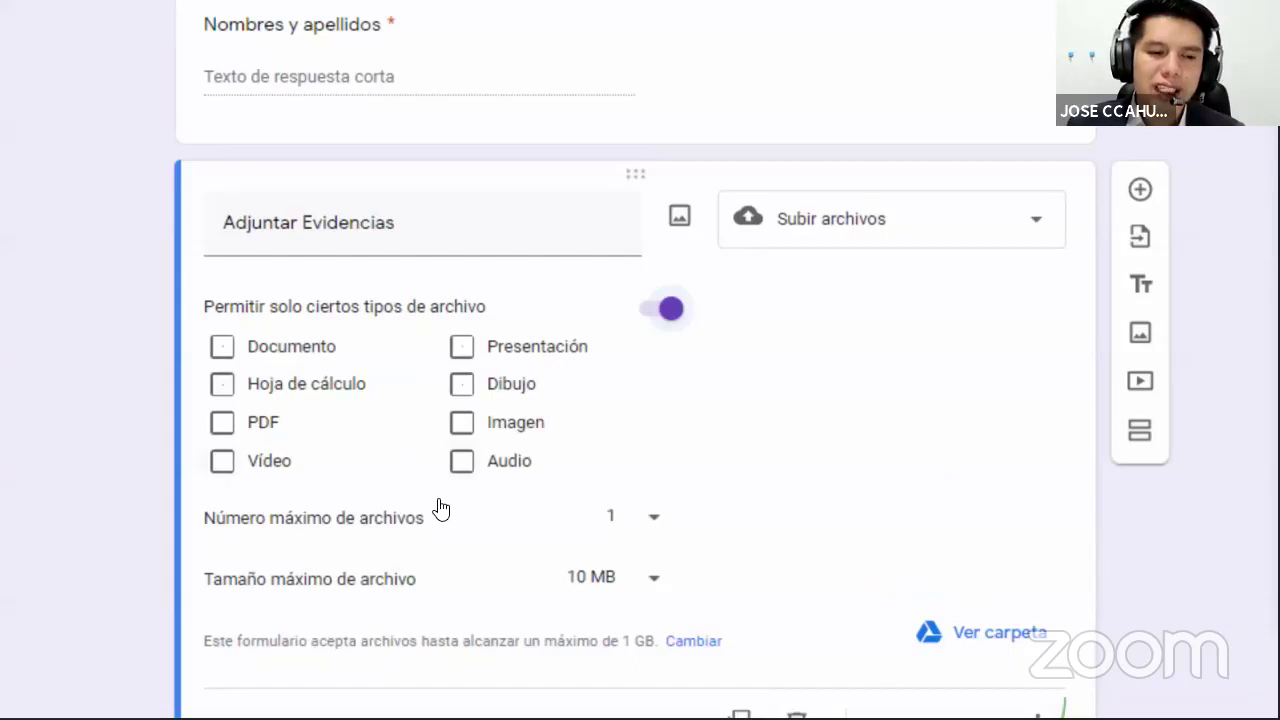
{"action": "key", "text": "Tab"}
{"action": "key", "text": "Tab"}
{"action": "key", "text": "Tab"}
{"action": "key", "text": "Tab"}
{"action": "key", "text": "space"}
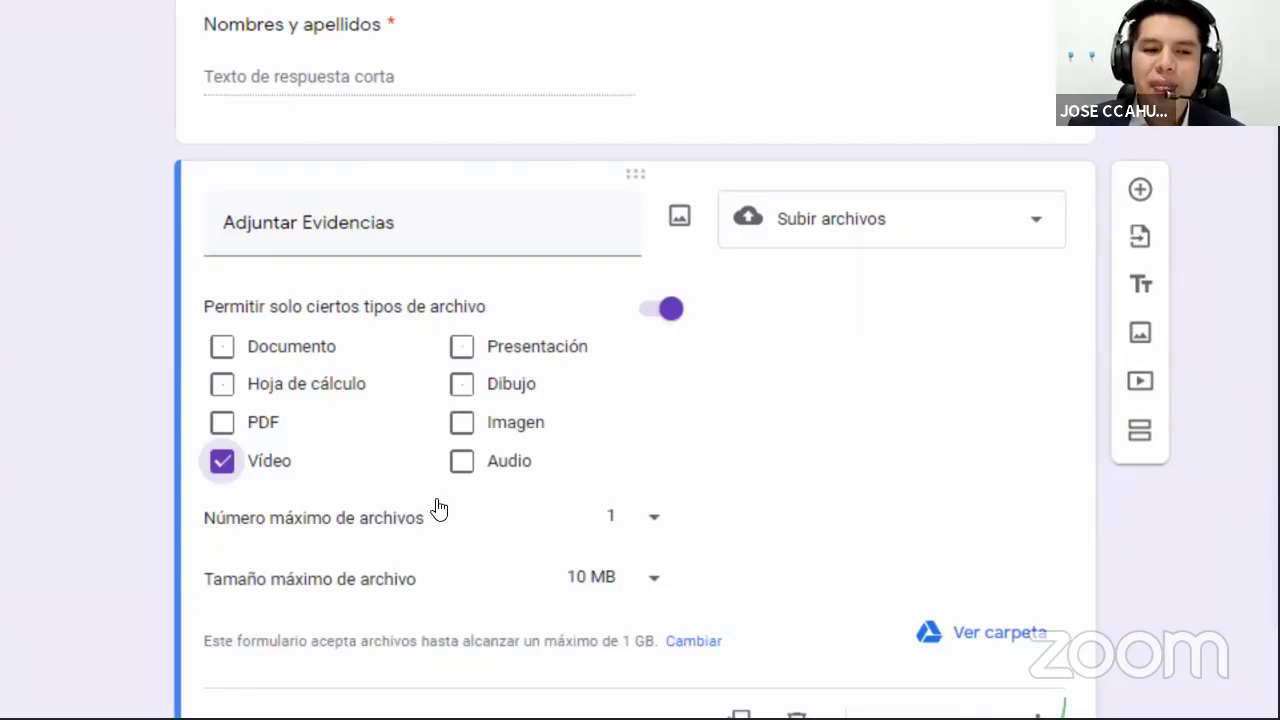
{"action": "key", "text": "space"}
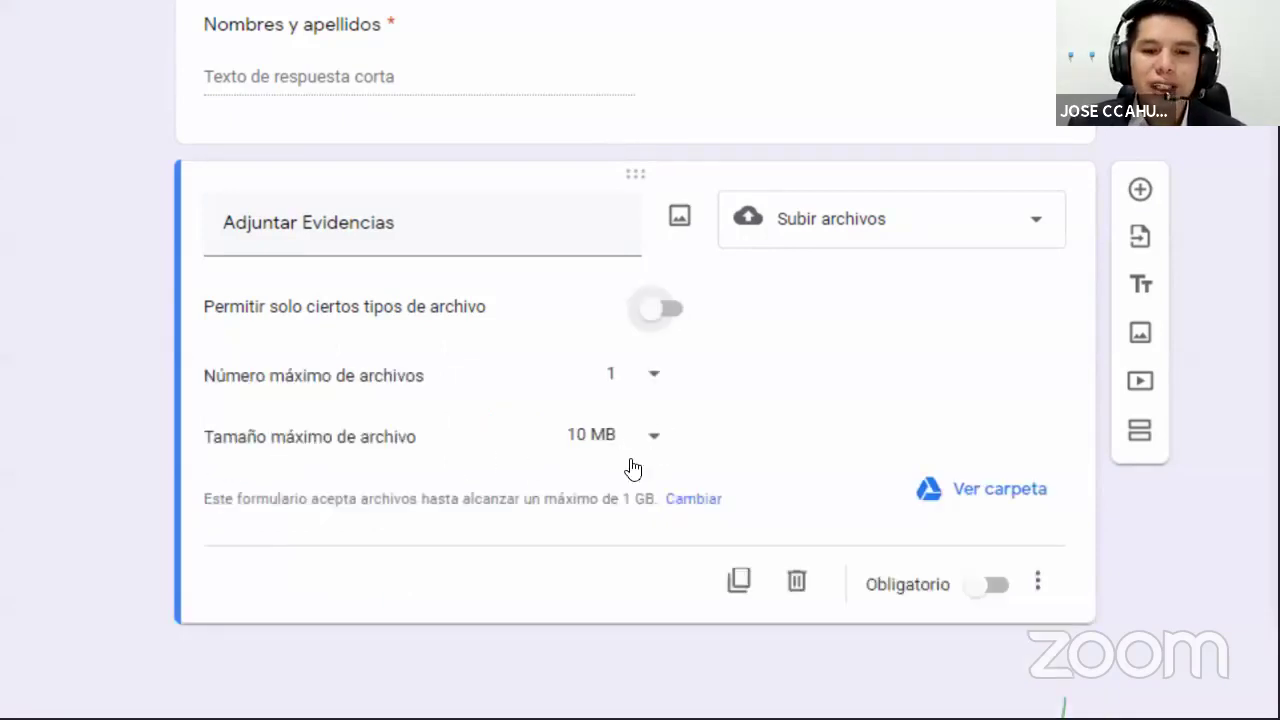
Set Adjuntar Evidencias to accept a maximum of 10 files, each up to 100 MB.
{"action": "key", "text": "Tab"}
{"action": "key", "text": "space"}
{"action": "key", "text": "space"}
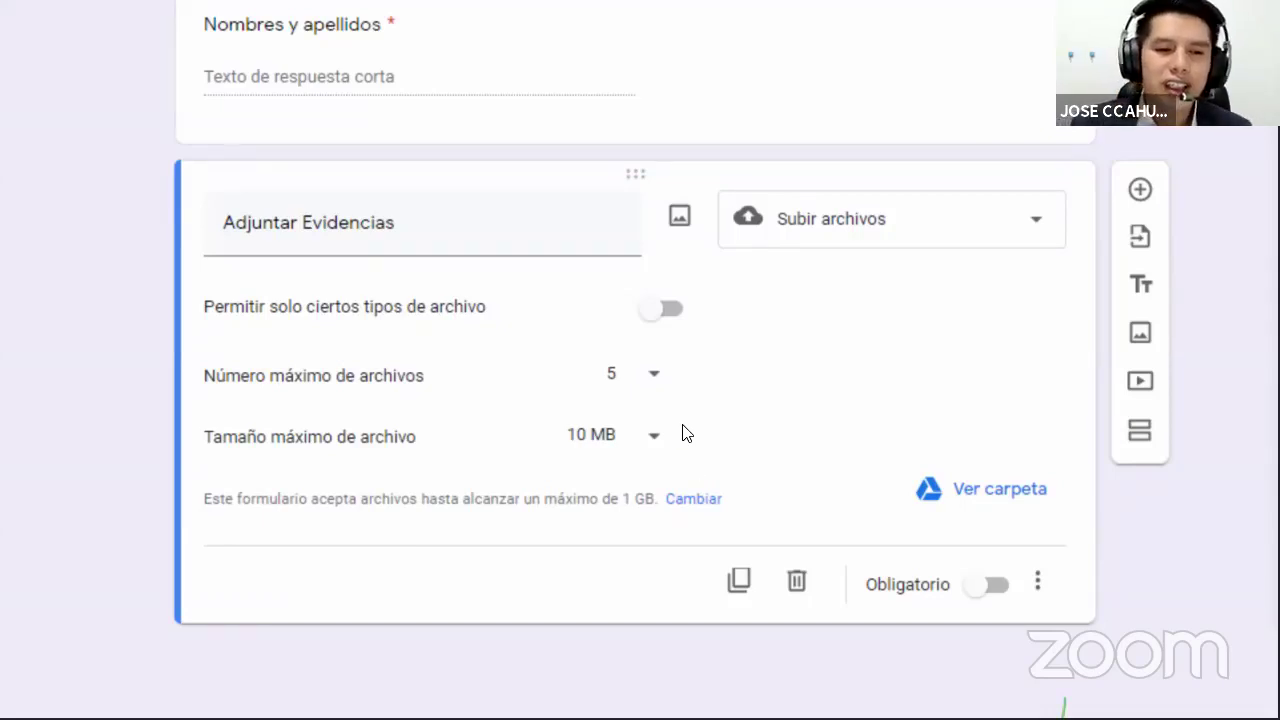
{"action": "left_click", "coordinate": [646, 462]}
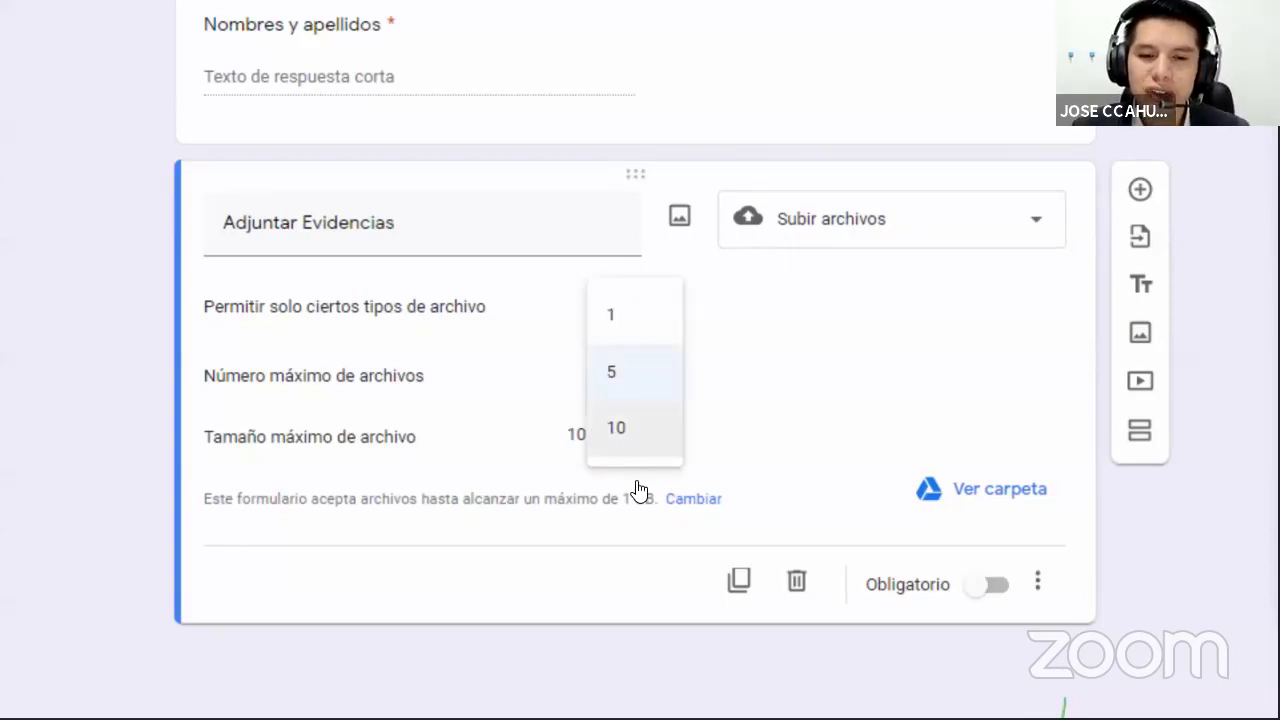
{"action": "left_click", "coordinate": [634, 490]}
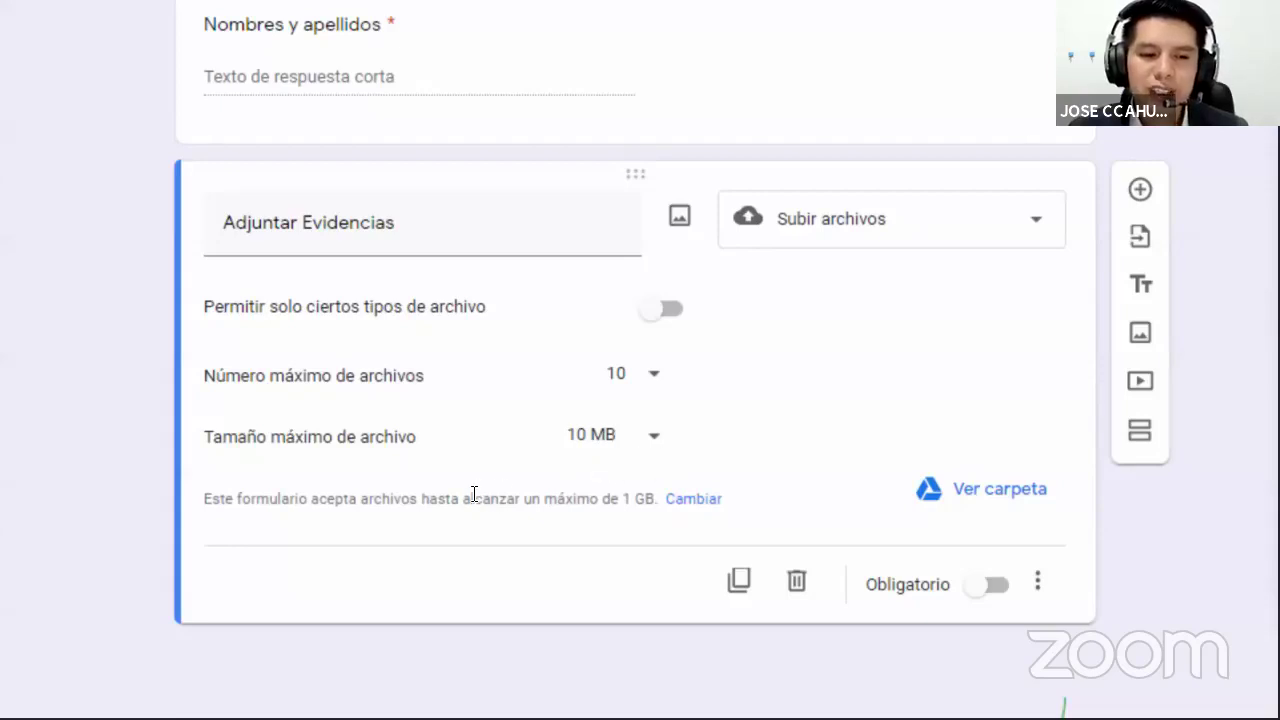
{"action": "left_click", "coordinate": [605, 436]}
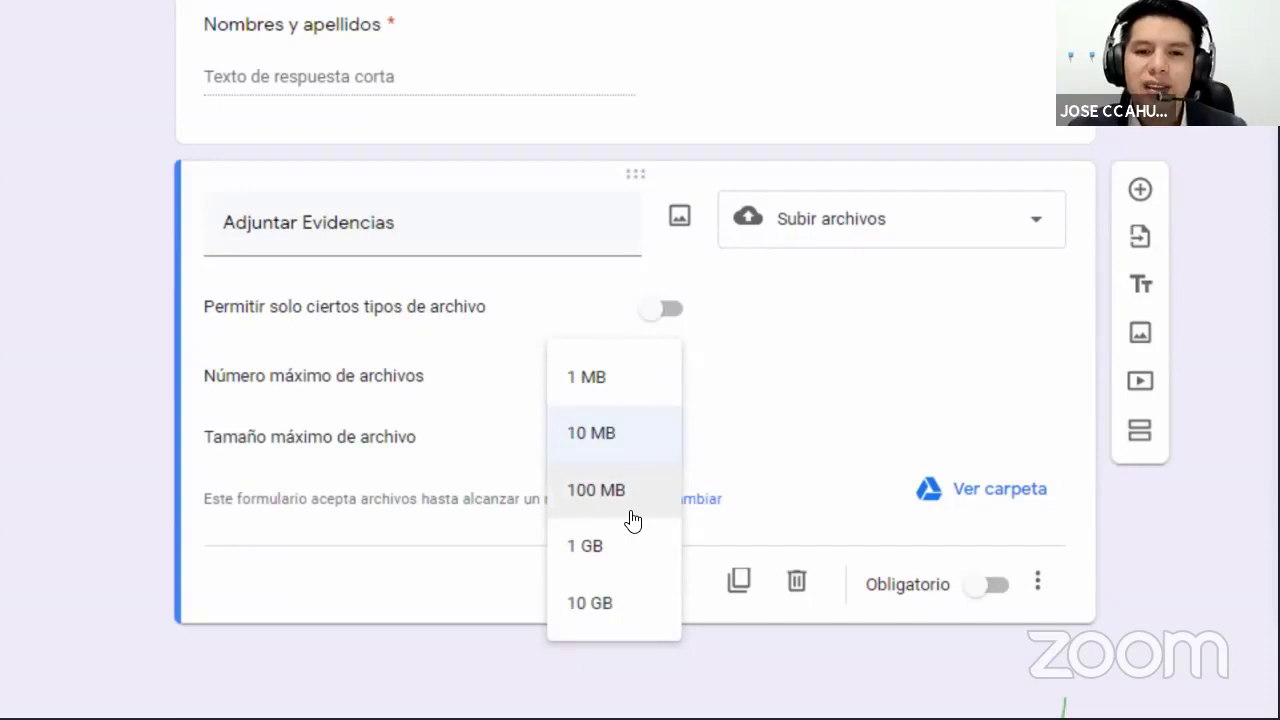
{"action": "left_click", "coordinate": [631, 518]}
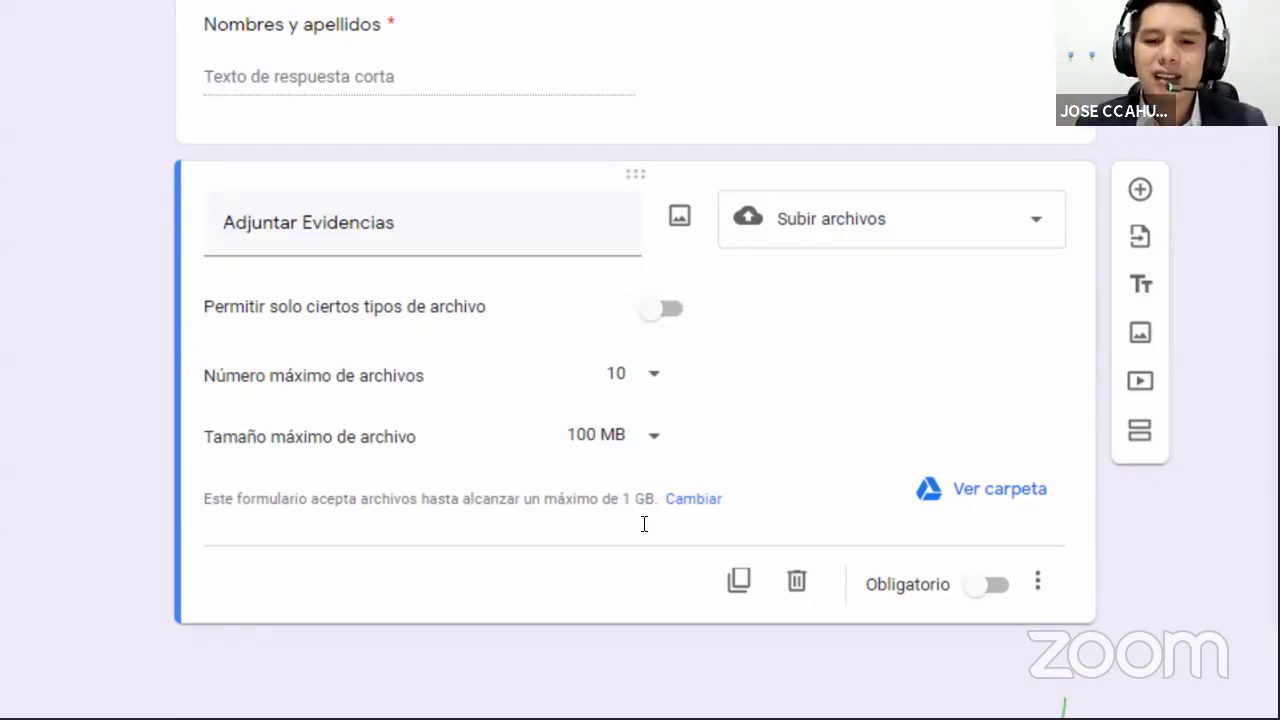
Change 'Tamaño máximo de todos los archivos subidos' from 1 GB to 10 GB and save.
{"action": "left_click_drag", "start_coordinate": [630, 516], "coordinate": [651, 520]}
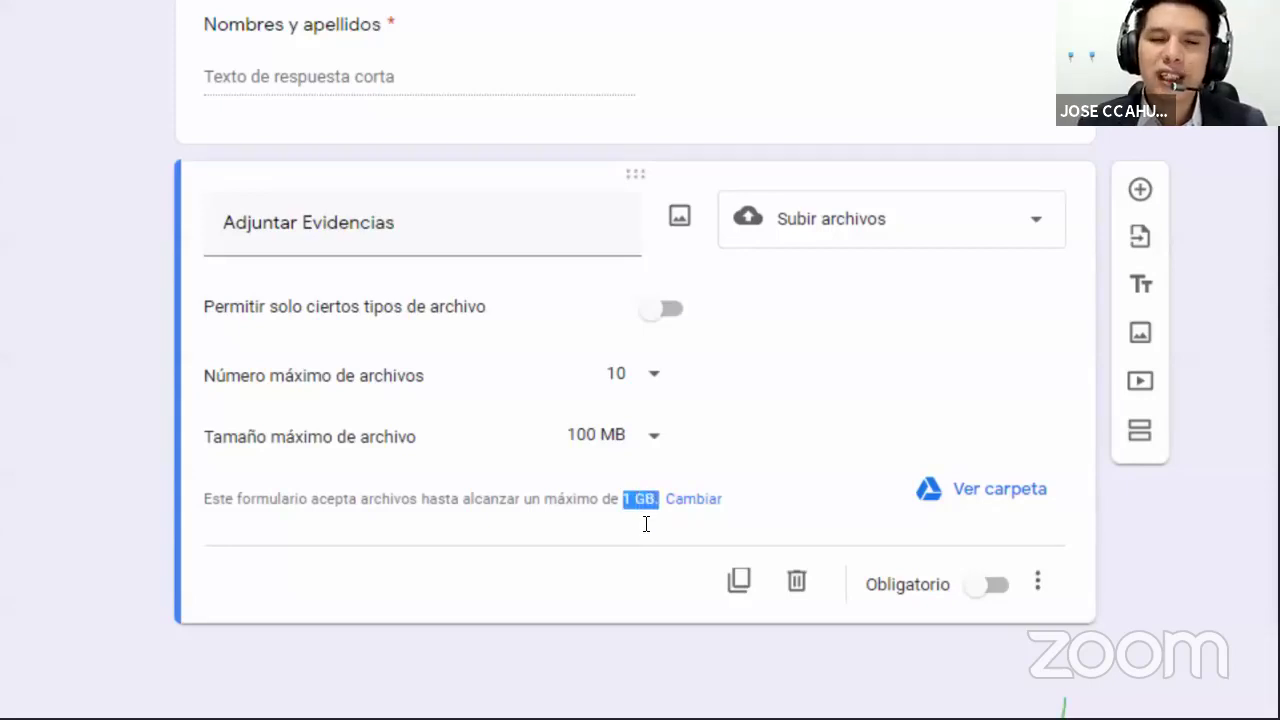
{"action": "left_click", "coordinate": [642, 517]}
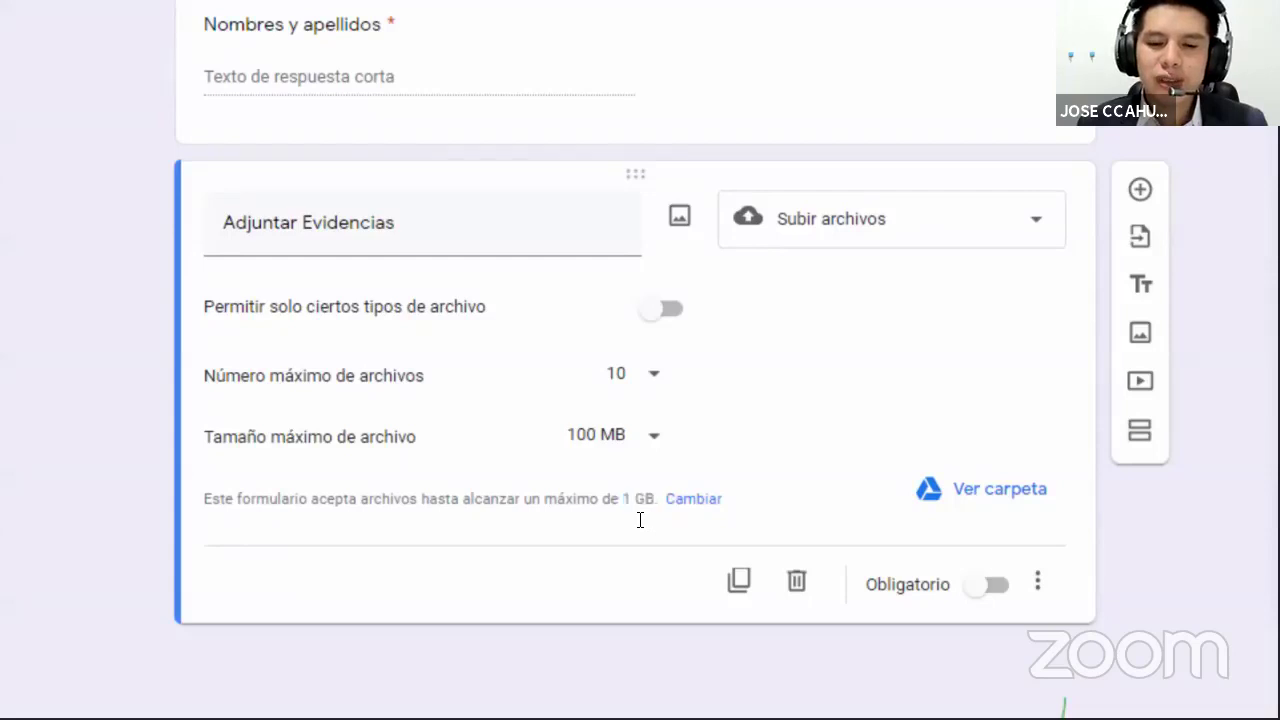
{"action": "left_click_drag", "start_coordinate": [620, 517], "coordinate": [650, 520]}
{"action": "left_click", "coordinate": [640, 517]}
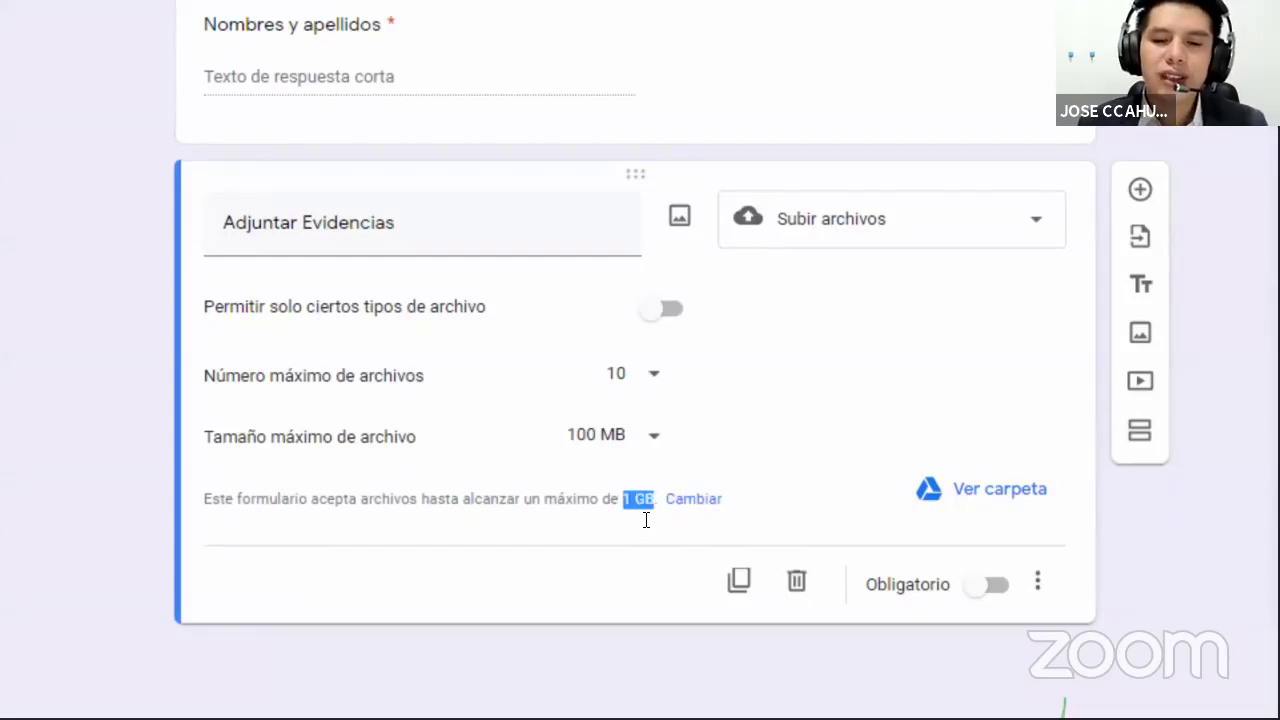
{"action": "left_click", "coordinate": [636, 517]}
{"action": "double_click", "coordinate": [651, 520]}
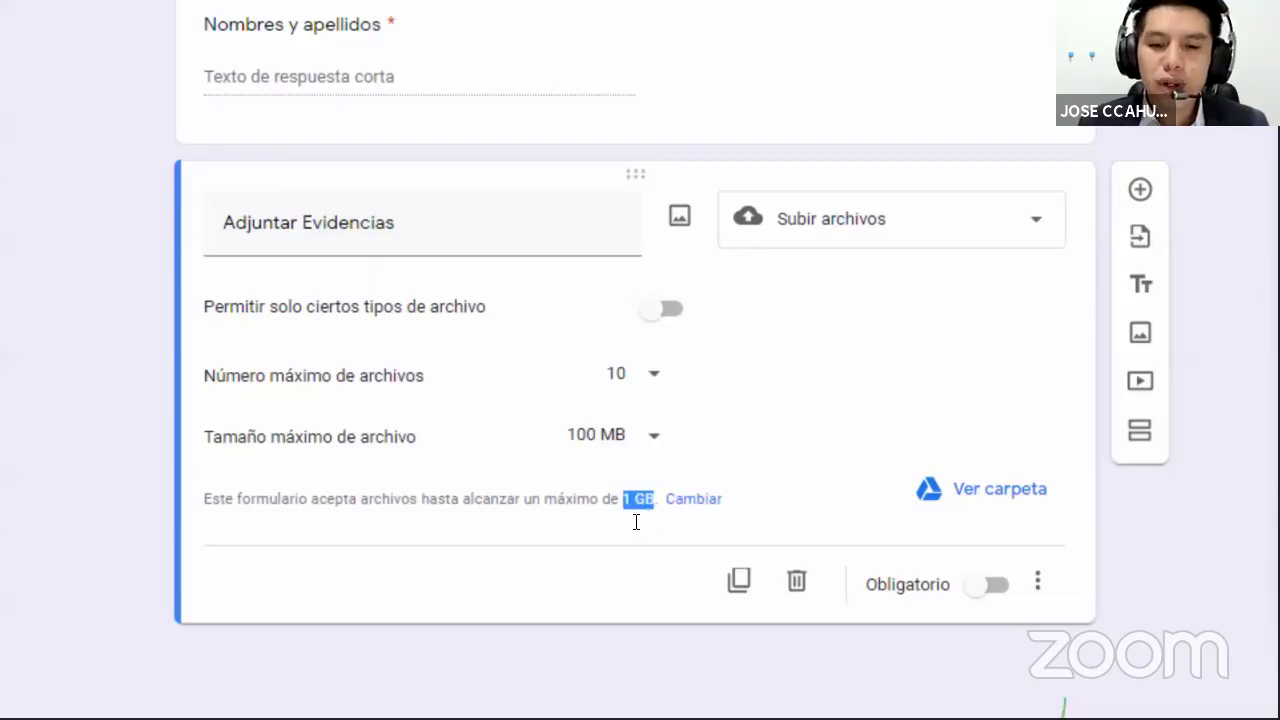
{"action": "left_click", "coordinate": [636, 521]}
{"action": "left_click", "coordinate": [670, 500]}
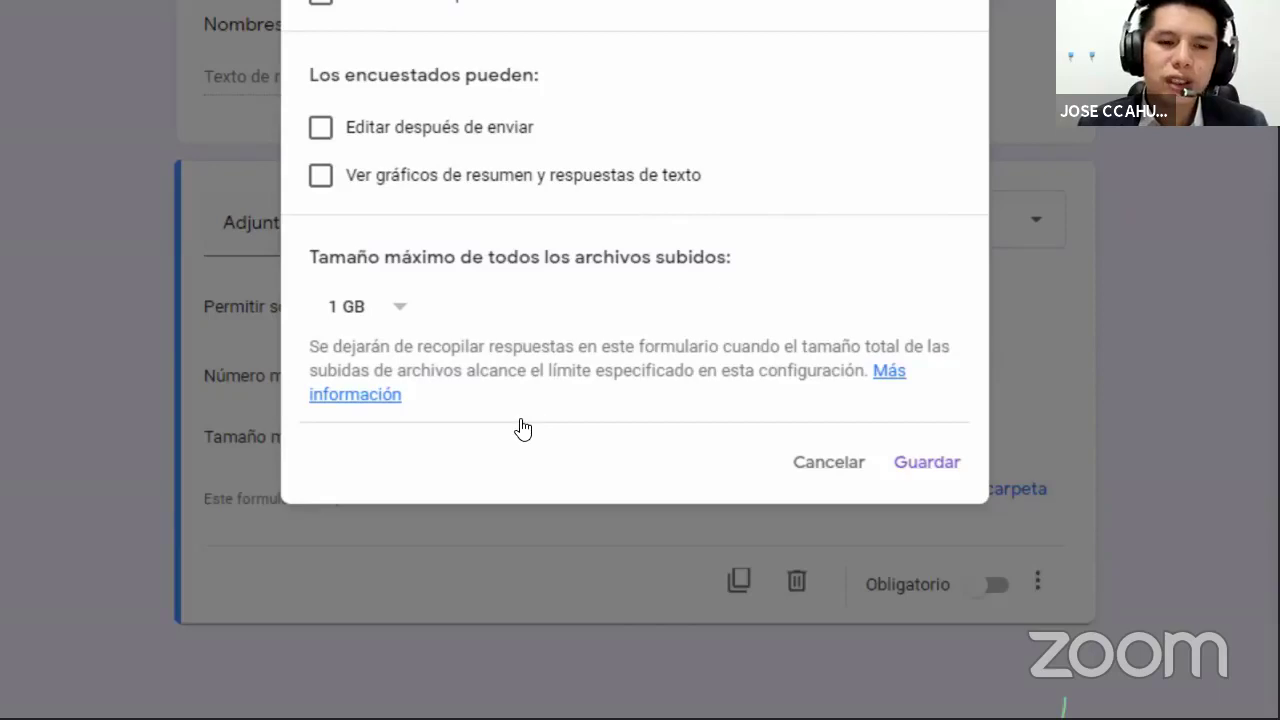
{"action": "key", "text": "space"}
{"action": "key", "text": "Down"}
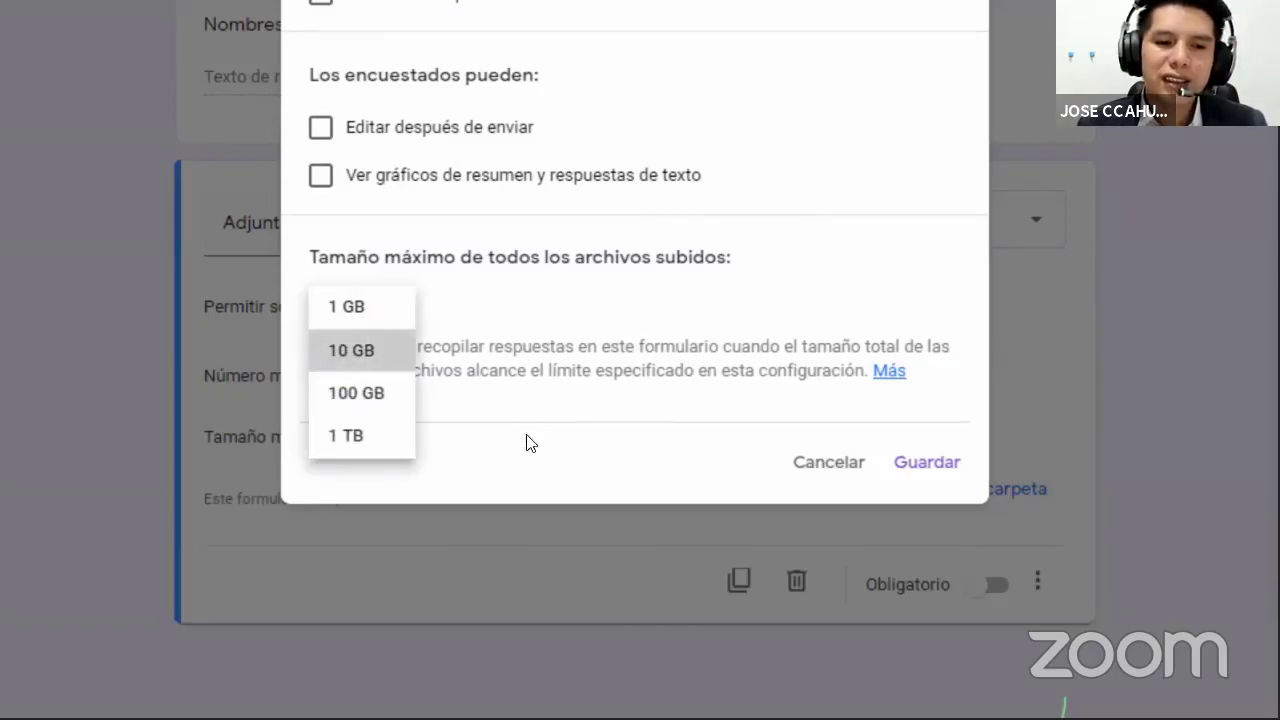
{"action": "key", "text": "Return"}
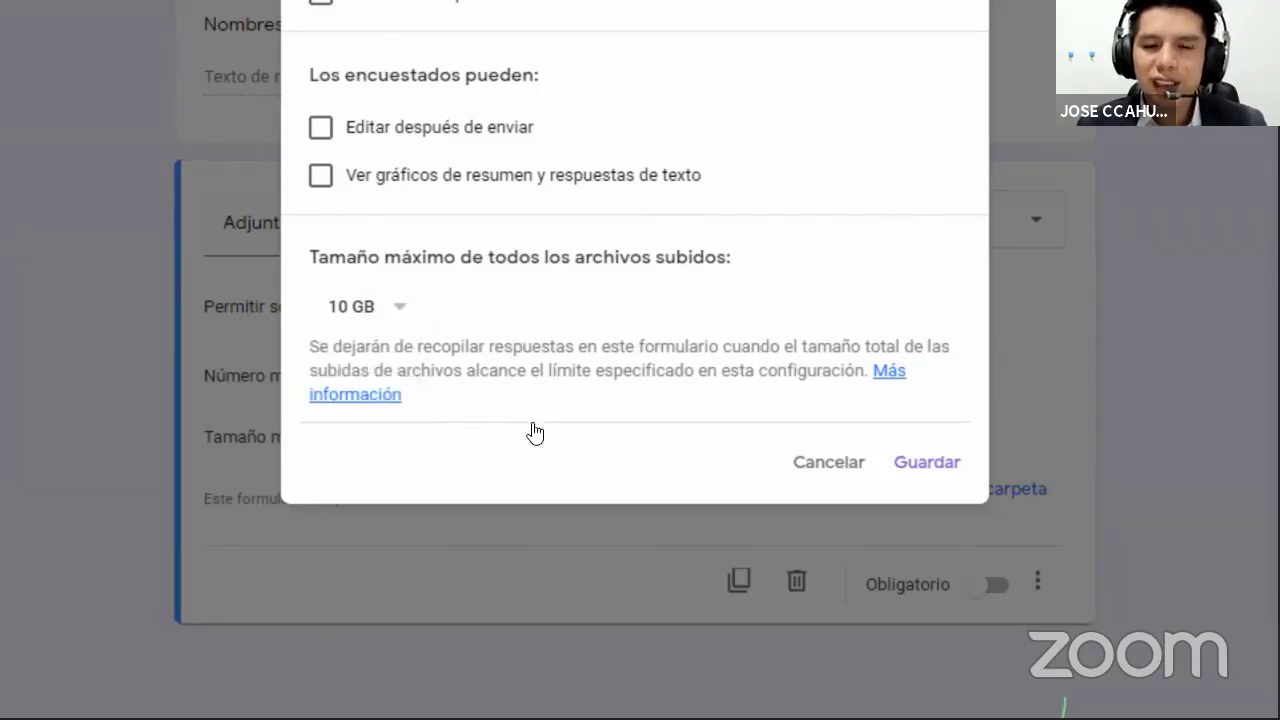
{"action": "key", "text": "Return"}
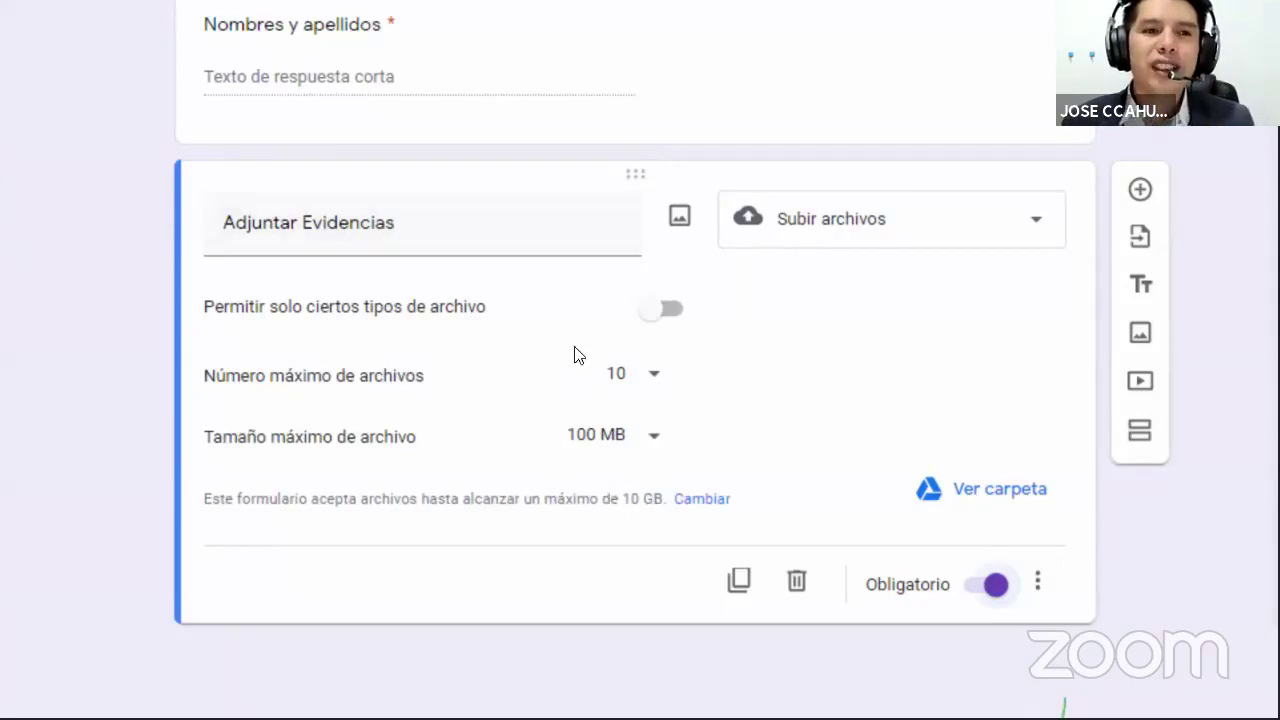
{"action": "scroll", "coordinate": [591, 243], "scroll_direction": "up", "scroll_amount": 2}
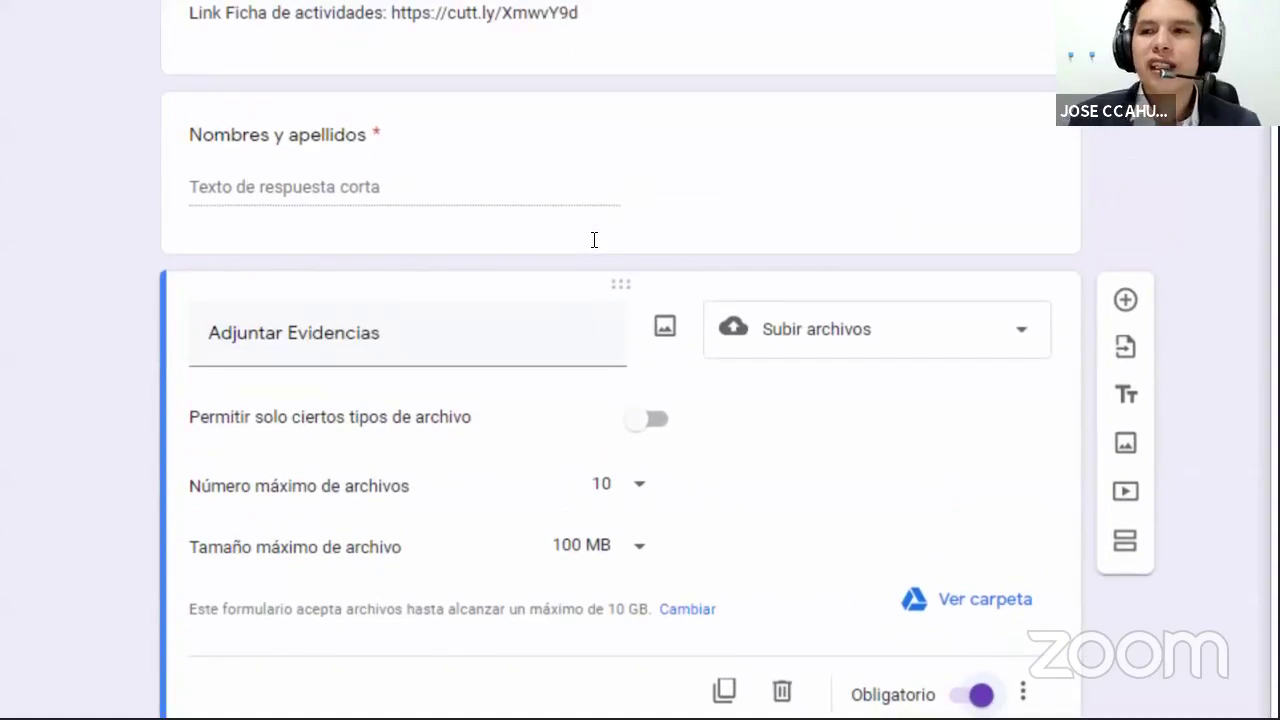
{"action": "scroll", "coordinate": [523, 277], "scroll_direction": "left", "scroll_amount": 2}
{"action": "scroll", "coordinate": [523, 277], "scroll_direction": "down", "scroll_amount": 1}
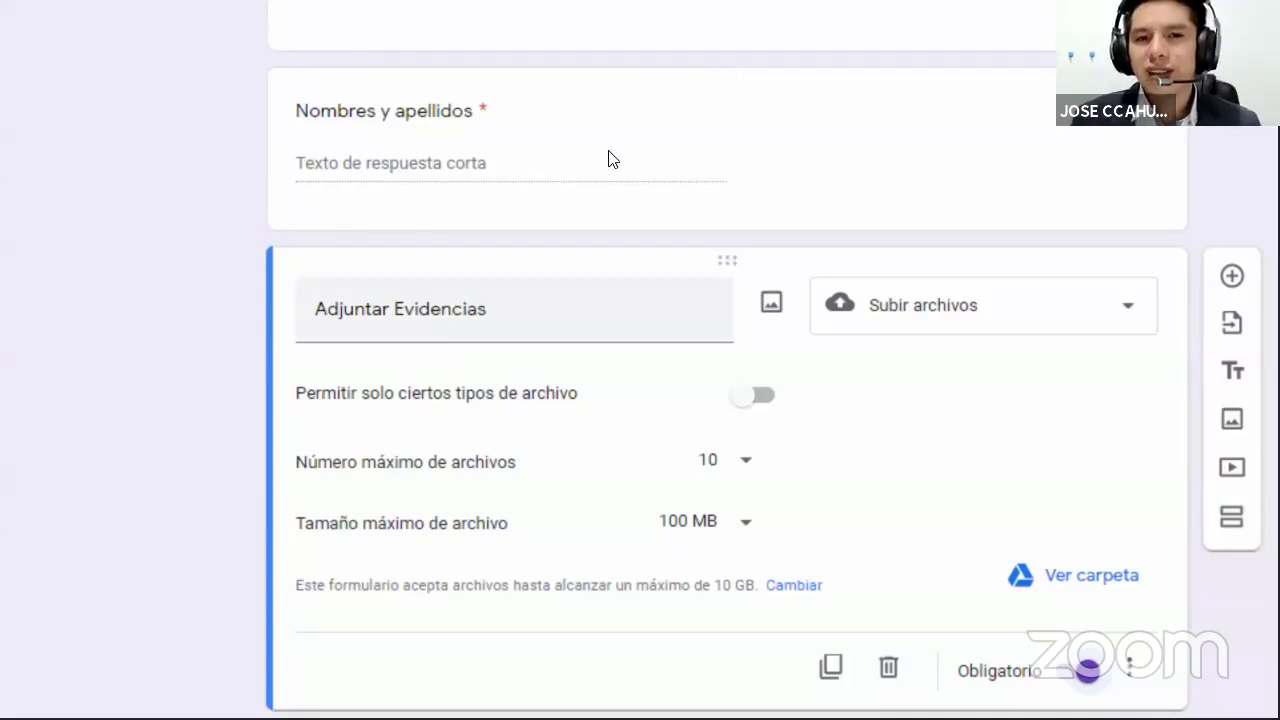
{"action": "scroll", "coordinate": [608, 129], "scroll_direction": "up", "scroll_amount": 3}
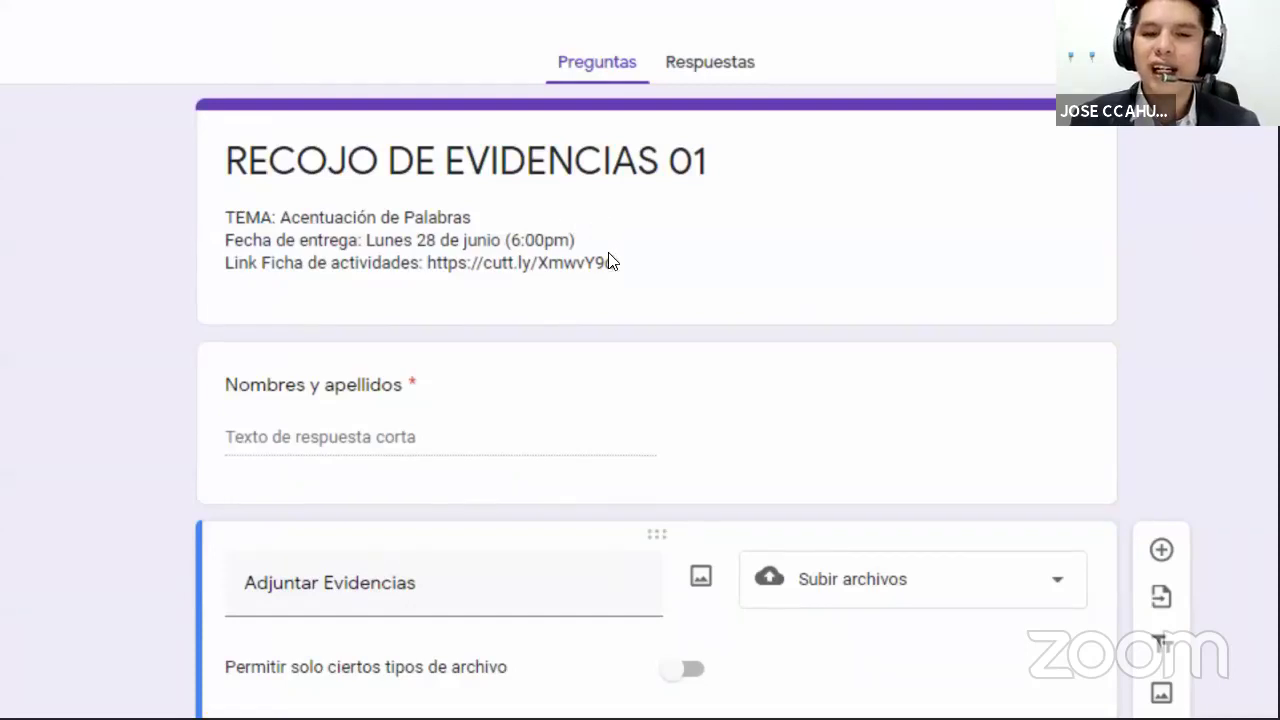
{"action": "scroll", "coordinate": [590, 480], "scroll_direction": "down", "scroll_amount": 1}
{"action": "scroll", "coordinate": [590, 525], "scroll_direction": "down", "scroll_amount": 3}
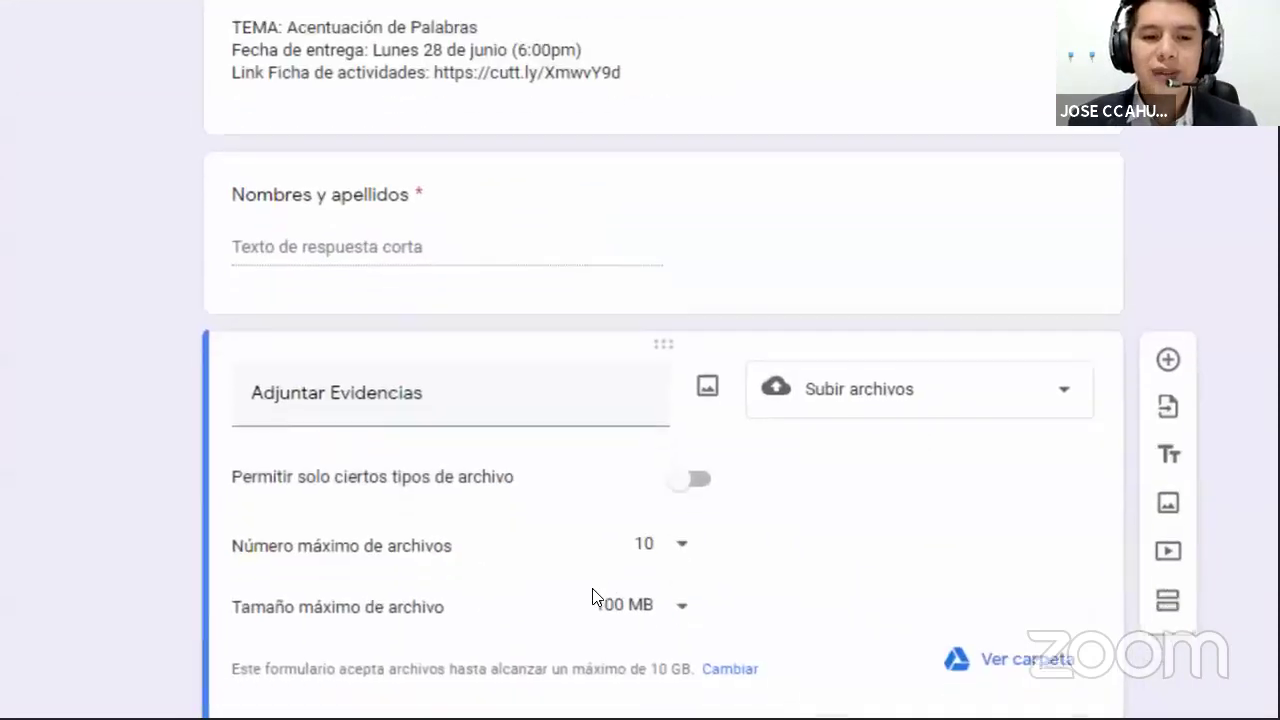
{"action": "scroll", "coordinate": [603, 283], "scroll_direction": "up", "scroll_amount": 3}
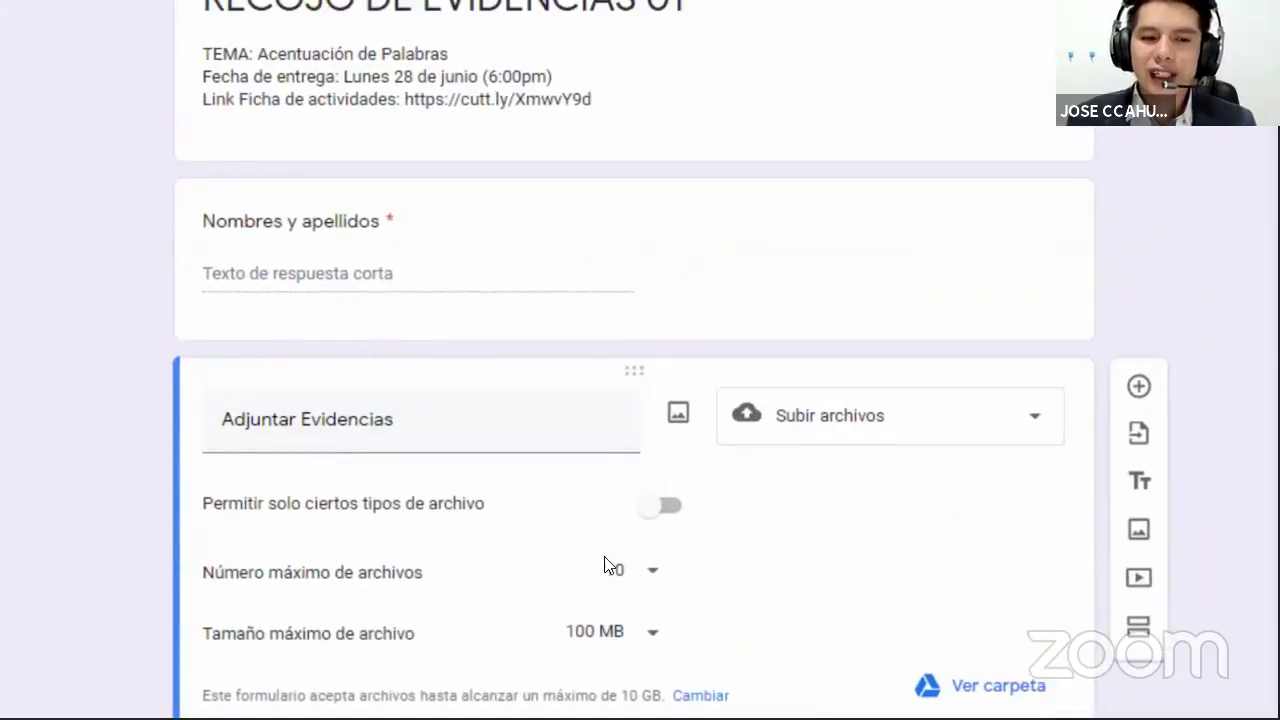
{"action": "scroll", "coordinate": [605, 566], "scroll_direction": "down", "scroll_amount": 2}
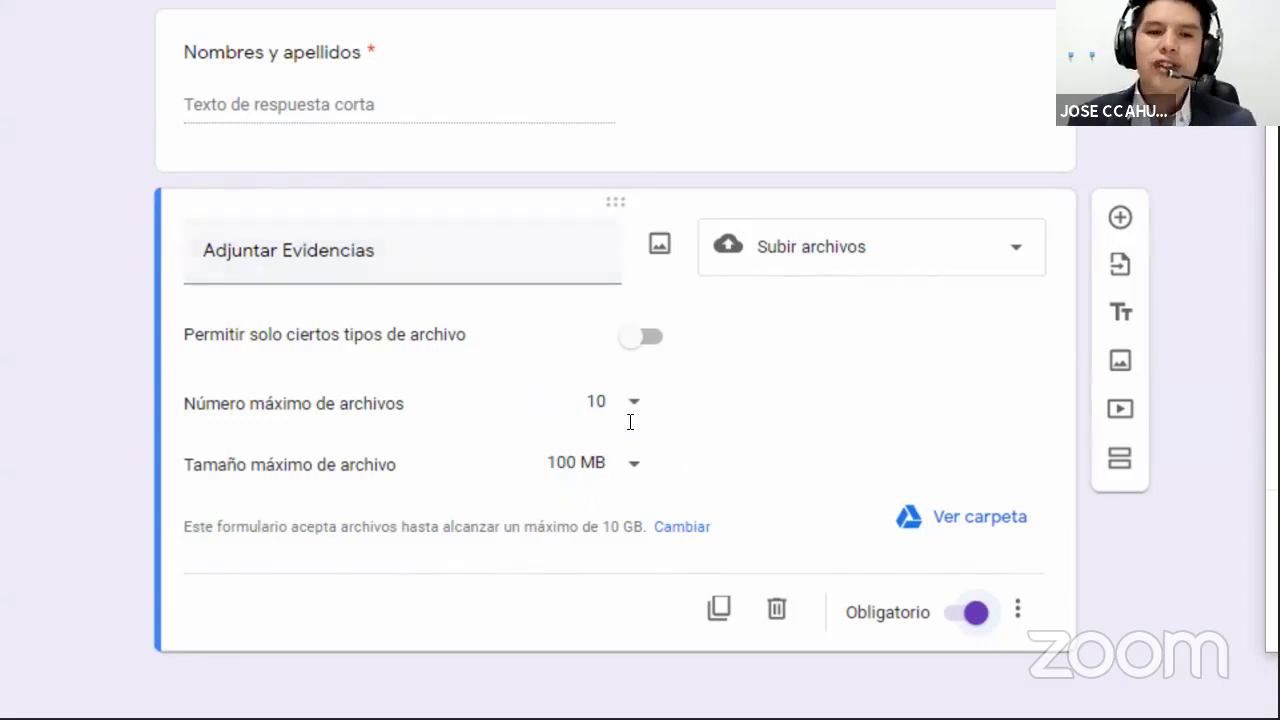
{"action": "scroll", "coordinate": [650, 280], "scroll_direction": "up", "scroll_amount": 2}
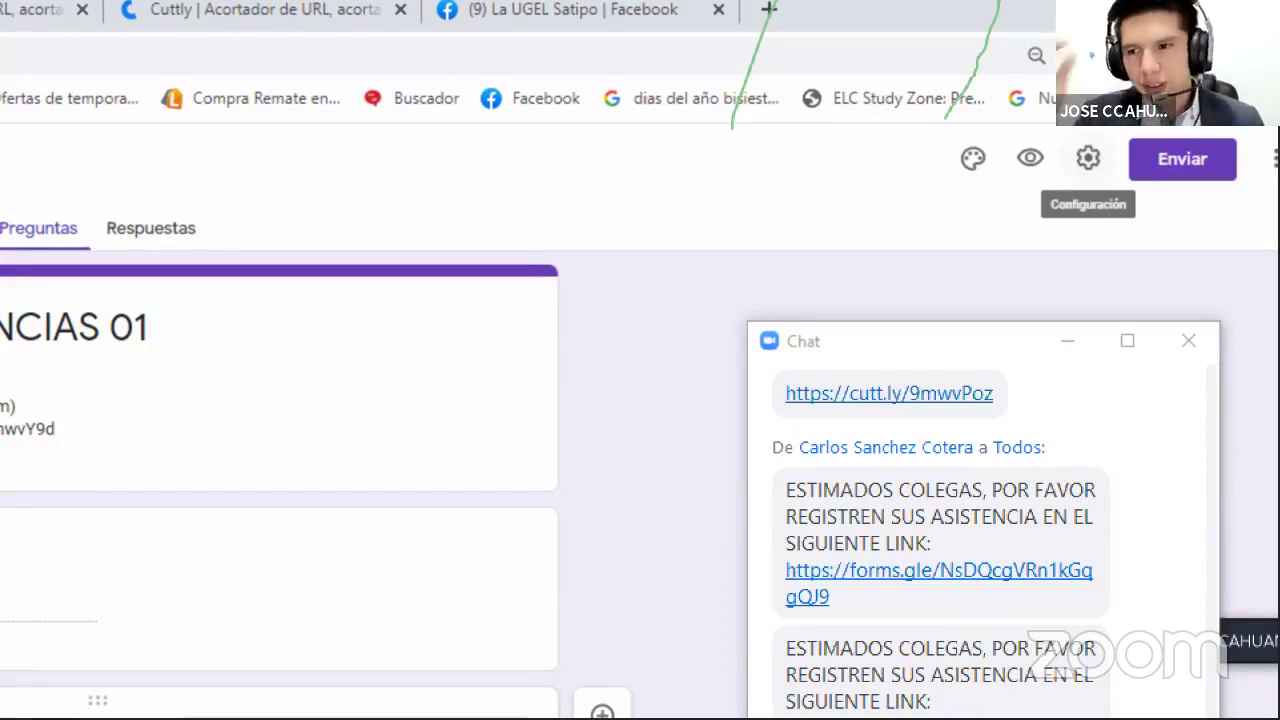
Switch on 'Convertir en un cuestionario' in the form's Configuración.
{"action": "left_click", "coordinate": [1088, 158]}
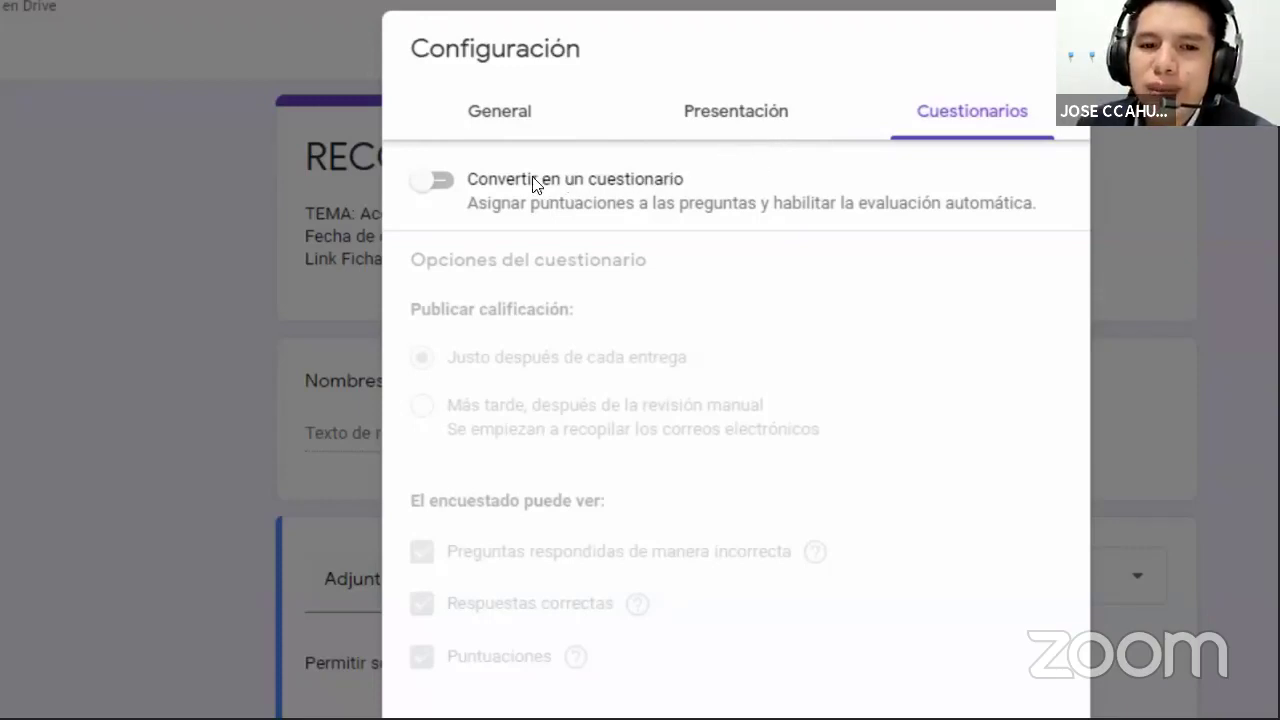
{"action": "left_click", "coordinate": [495, 189]}
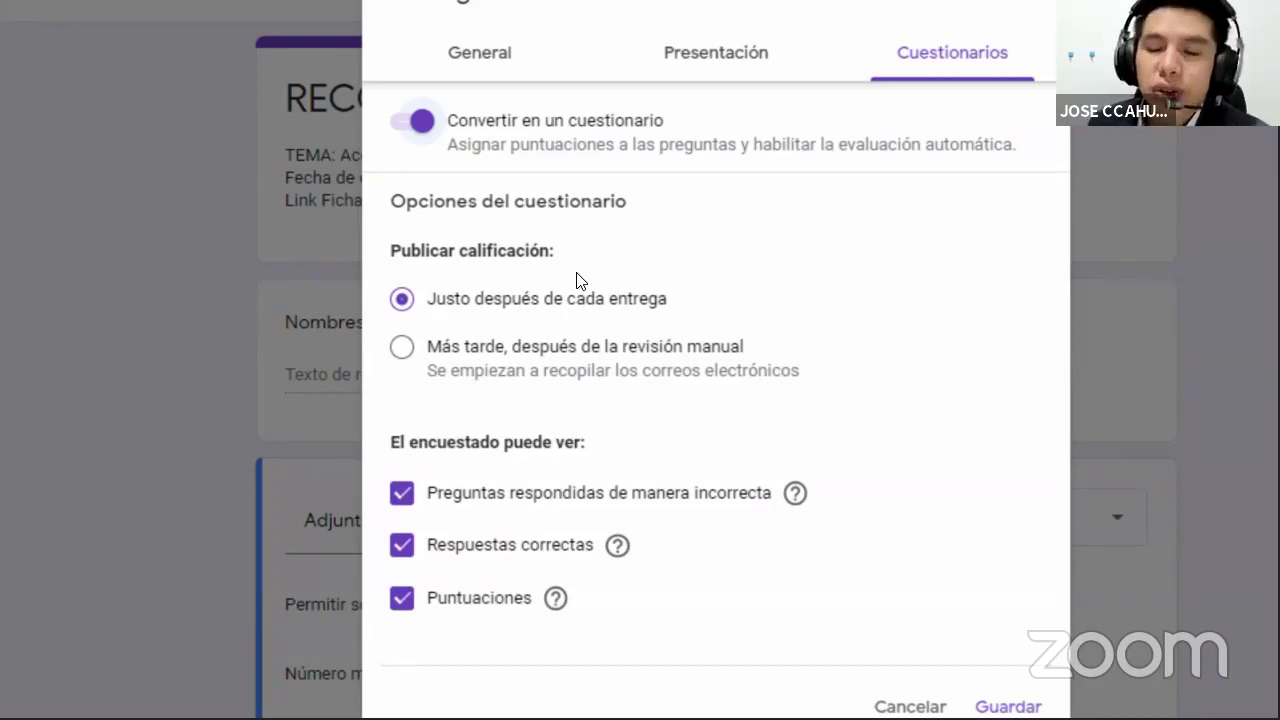
Set Publicar calificación to 'Más tarde, después de la revisión manual' and save.
{"action": "key", "text": "Down"}
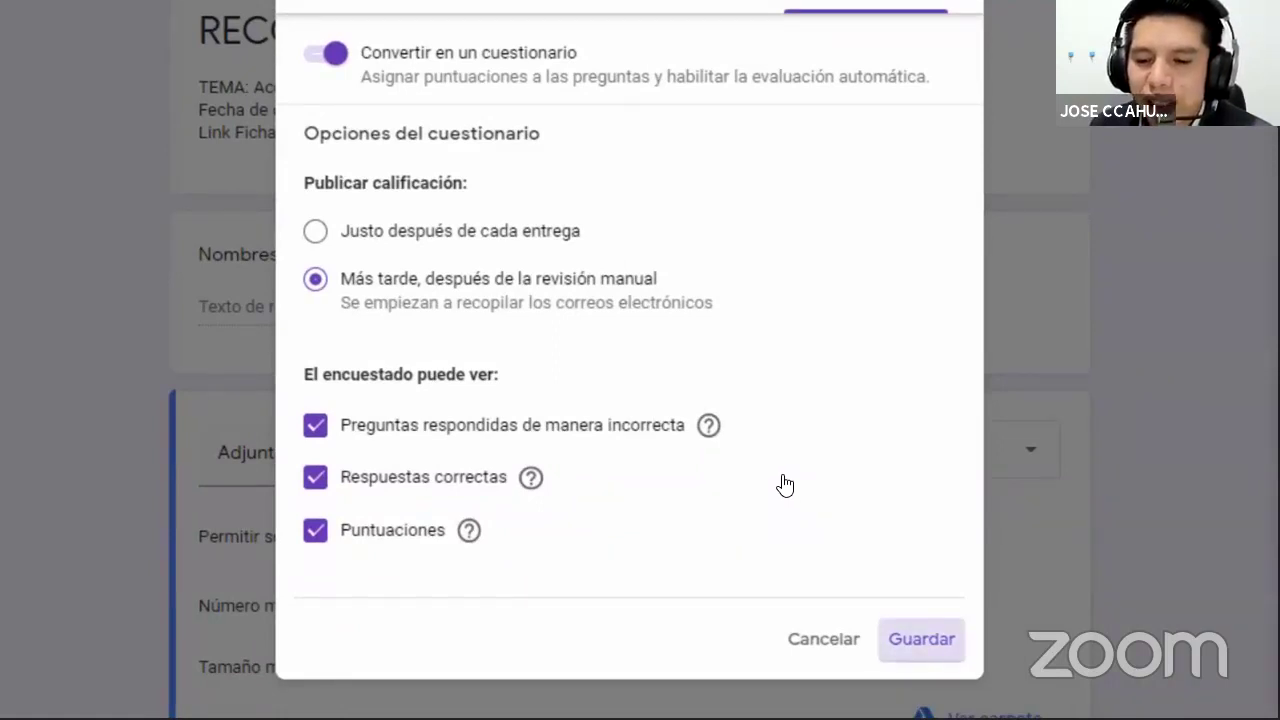
{"action": "key", "text": "Return"}
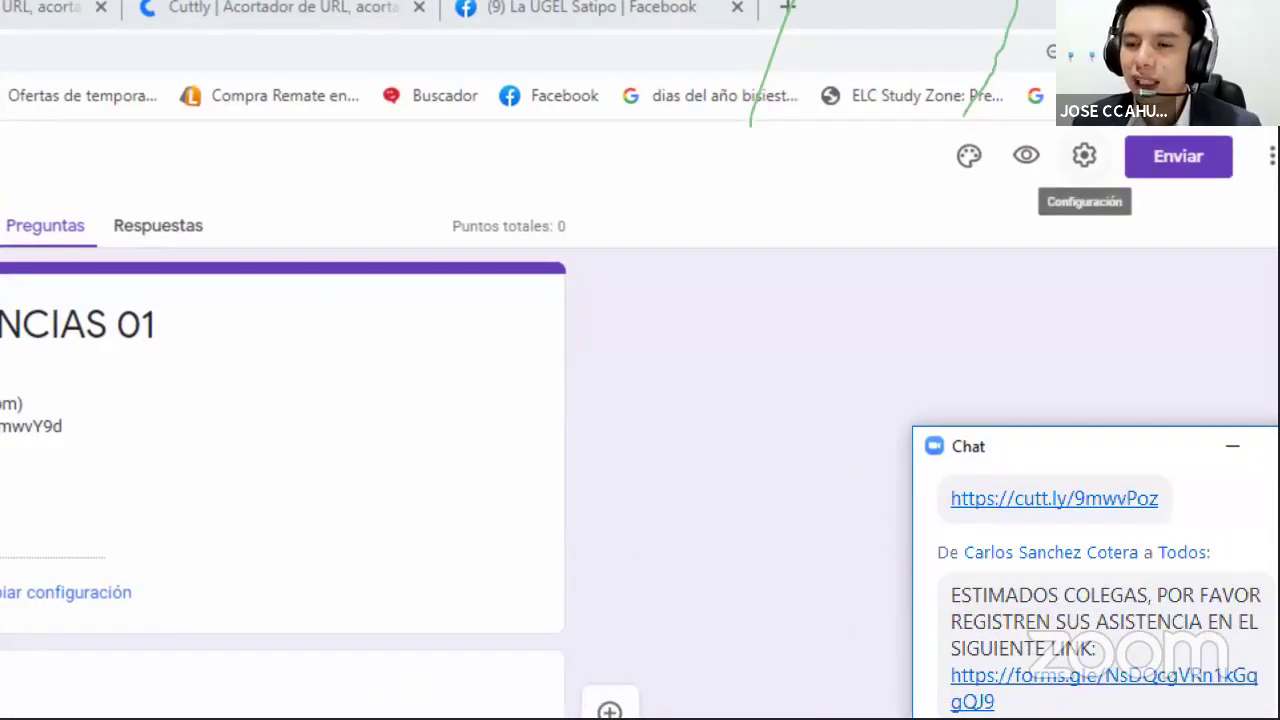
Turn on response receipts in General settings and set them to 'Siempre'.
{"action": "left_click", "coordinate": [1084, 155]}
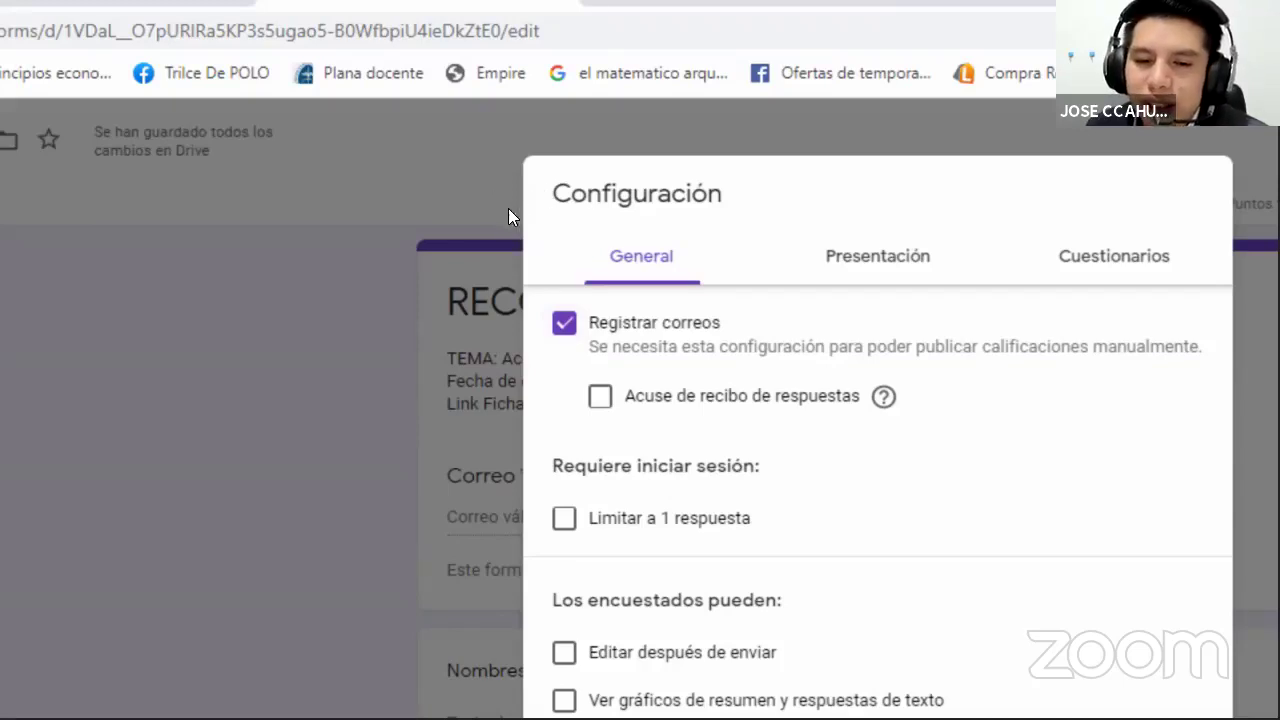
{"action": "key", "text": "space"}
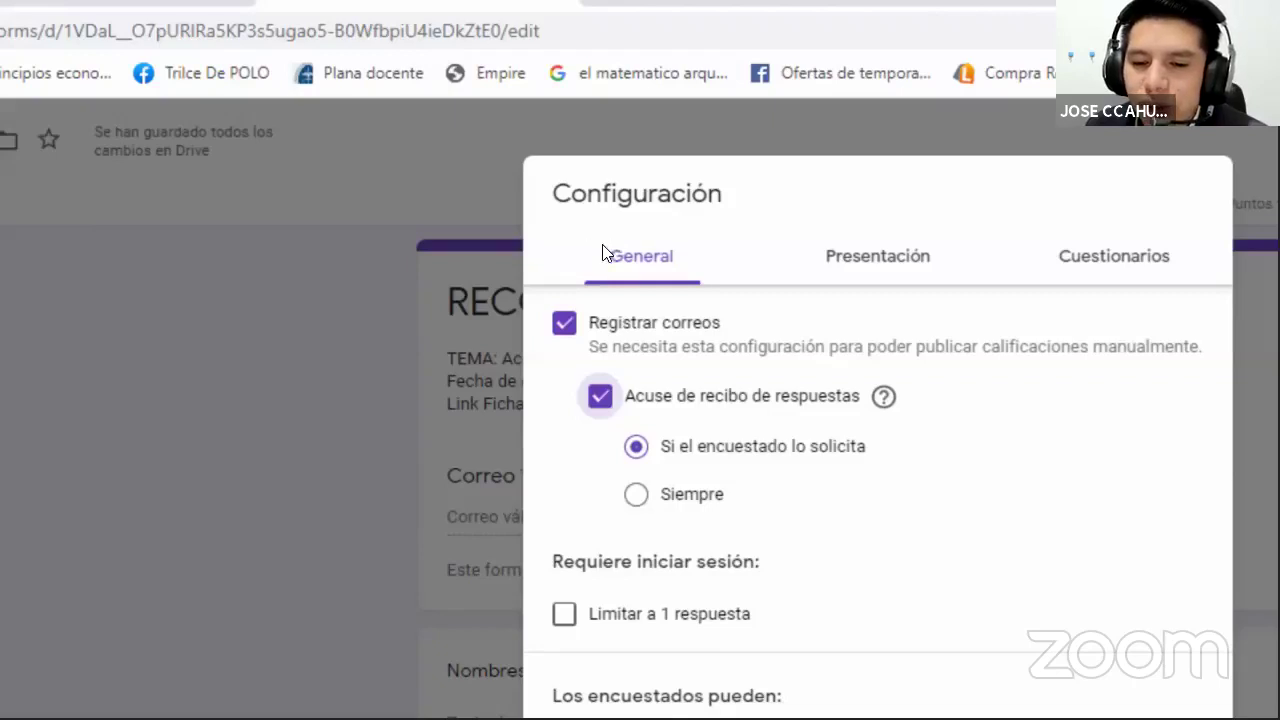
{"action": "key", "text": "Tab"}
{"action": "key", "text": "Down"}
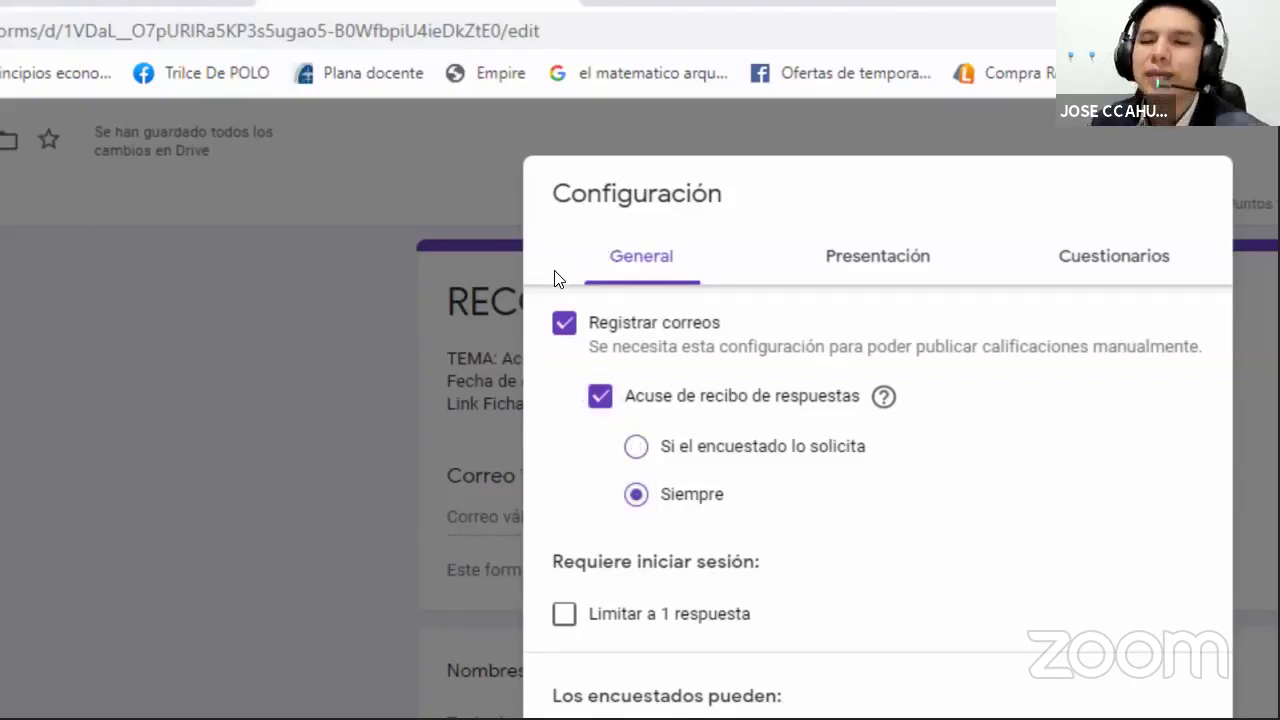
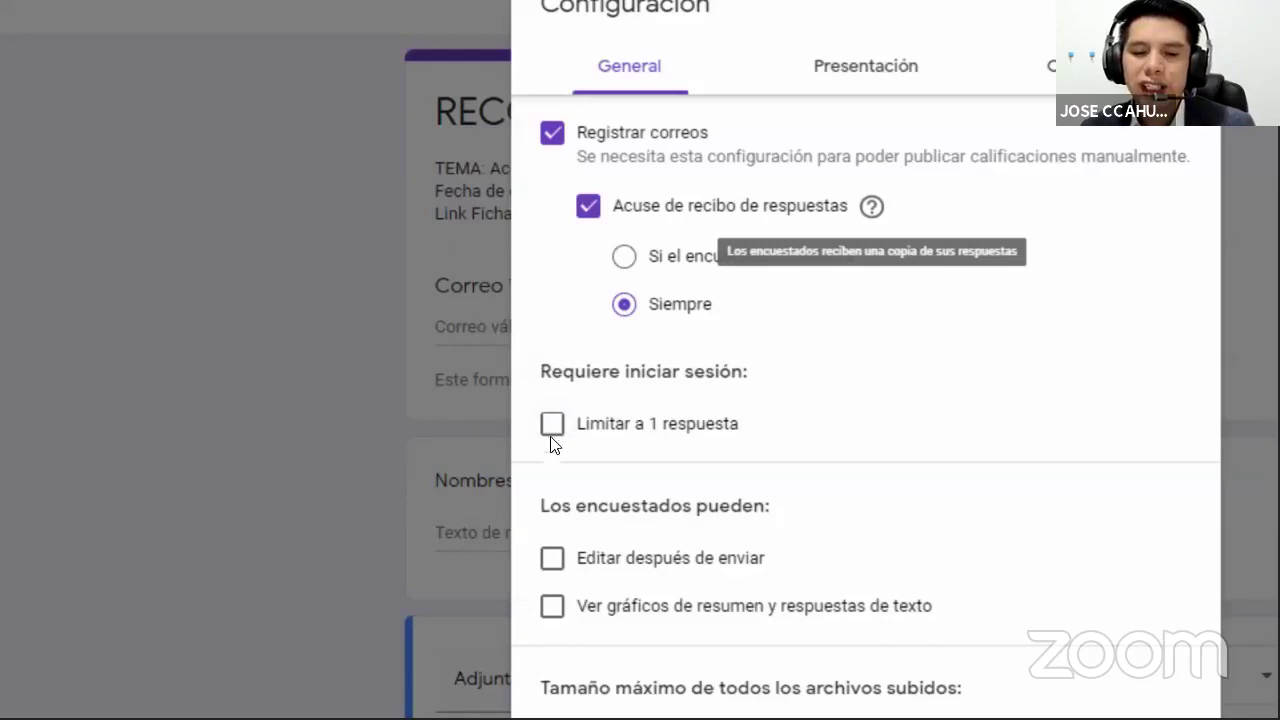
Save the changes in the Configuración settings dialog.
{"action": "scroll", "coordinate": [549, 434], "scroll_direction": "down", "scroll_amount": 3}
{"action": "scroll", "coordinate": [564, 586], "scroll_direction": "down", "scroll_amount": 2}
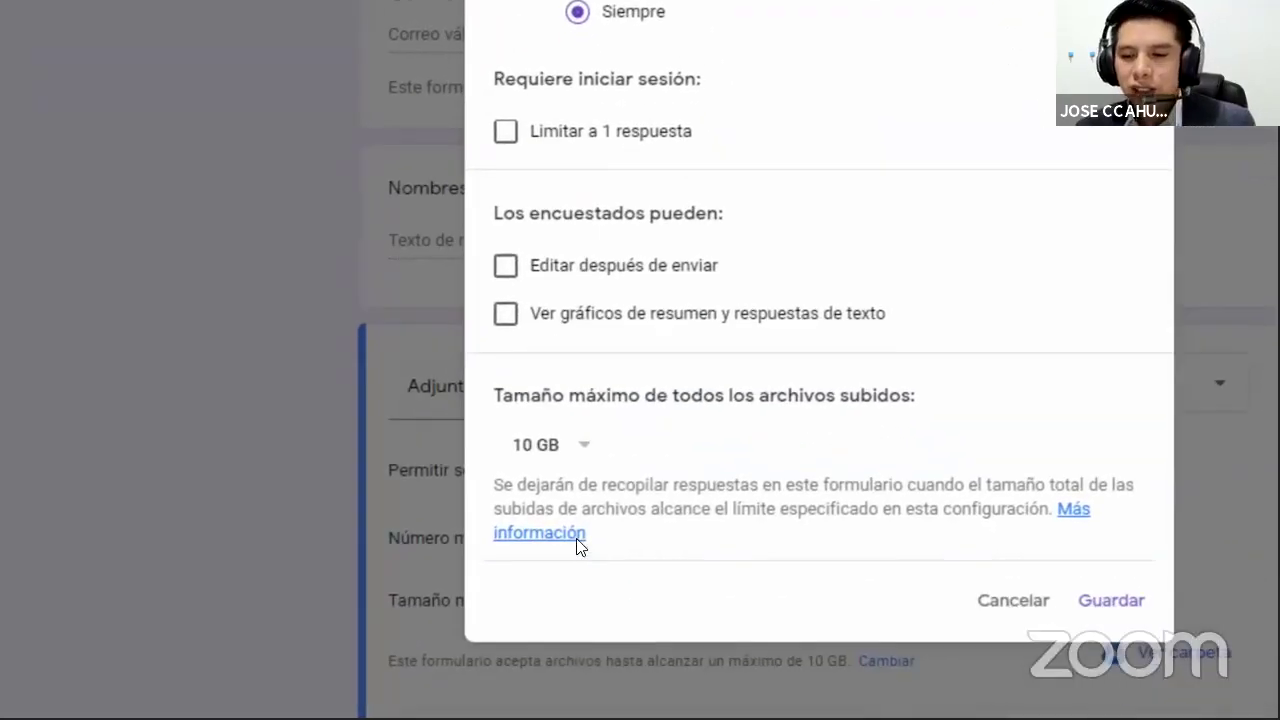
{"action": "key", "text": "Return"}
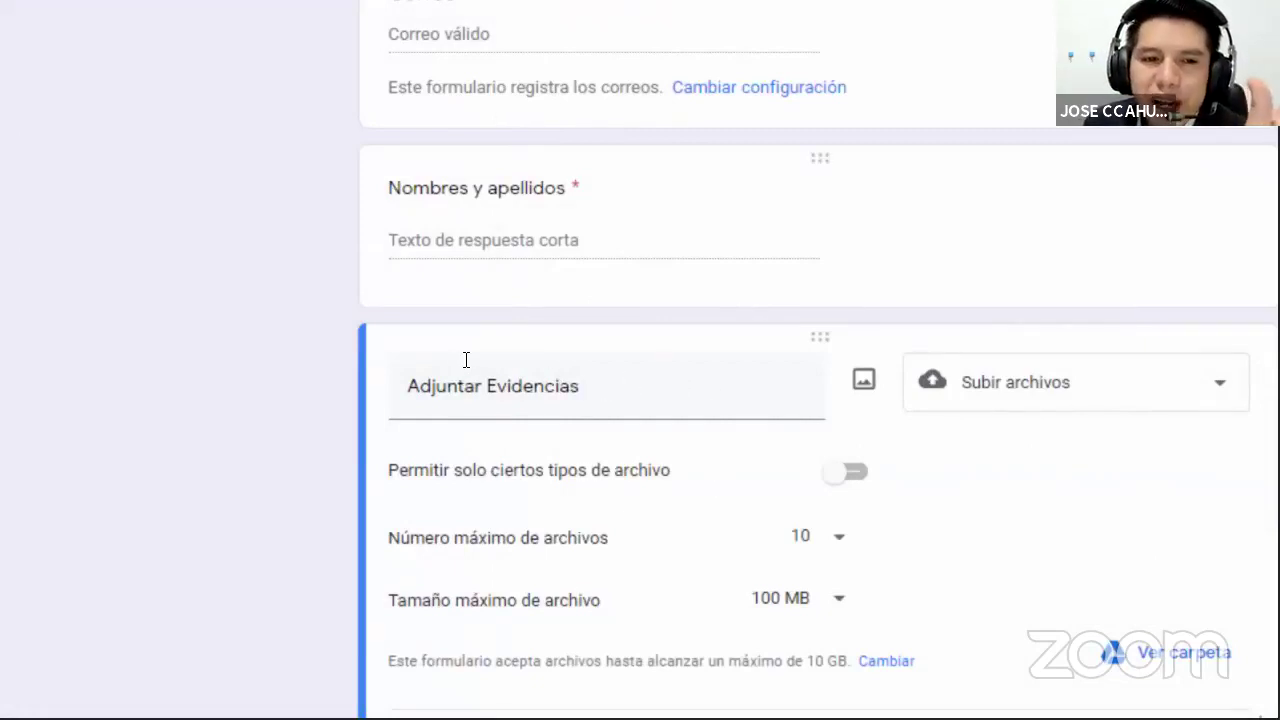
Select the Adjuntar Evidencias file-upload question and open its answer key.
{"action": "left_click", "coordinate": [500, 358]}
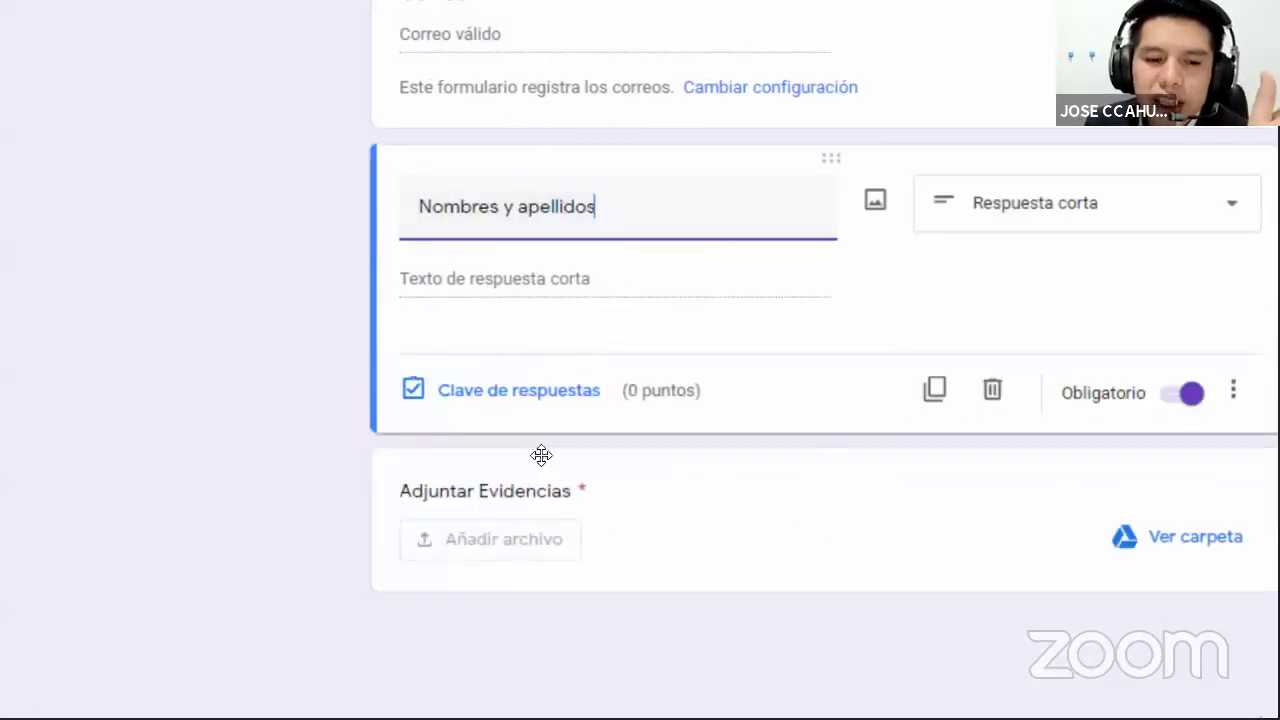
{"action": "left_click", "coordinate": [492, 508]}
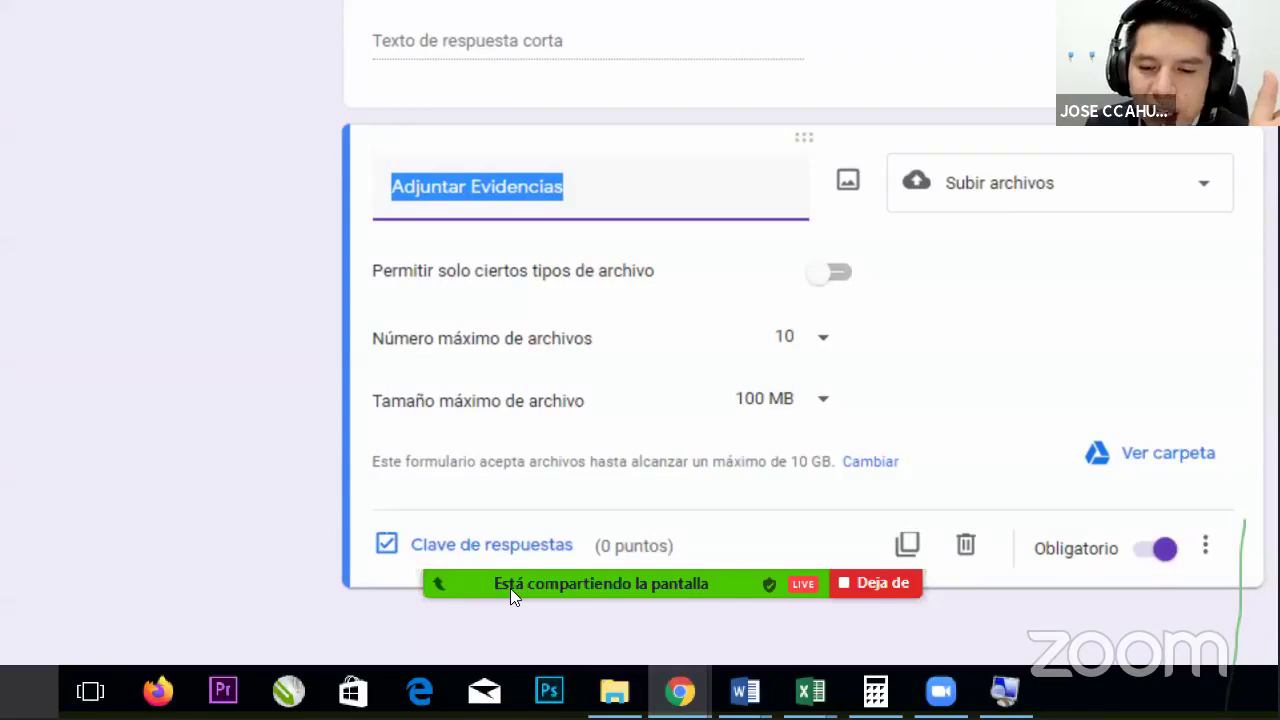
{"action": "mouse_move", "coordinate": [510, 588]}
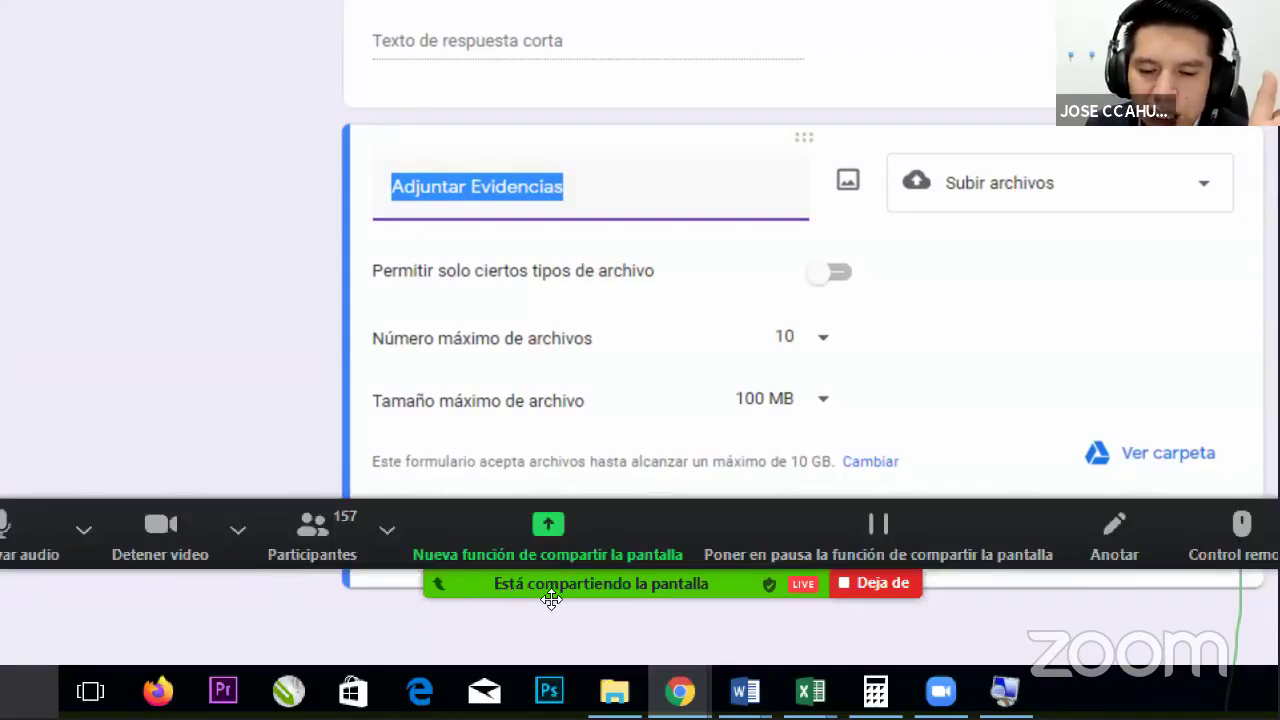
{"action": "left_click_drag", "start_coordinate": [544, 580], "coordinate": [518, 630]}
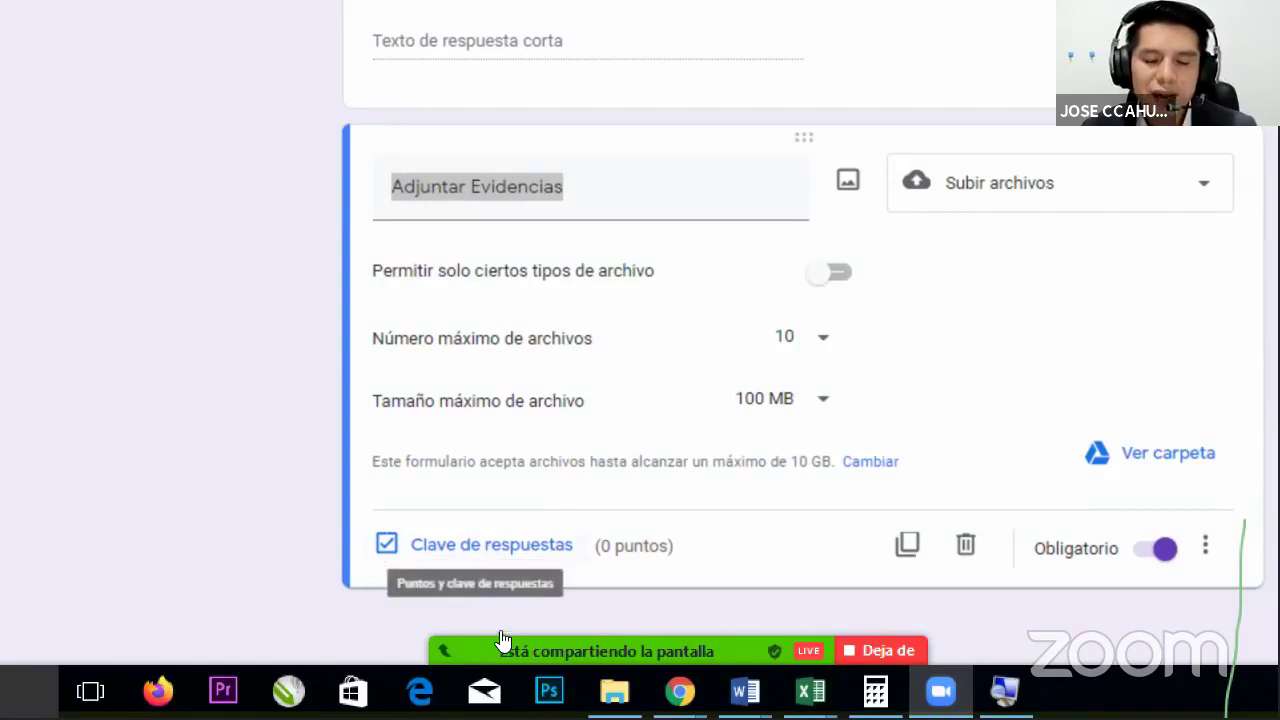
{"action": "left_click", "coordinate": [485, 545]}
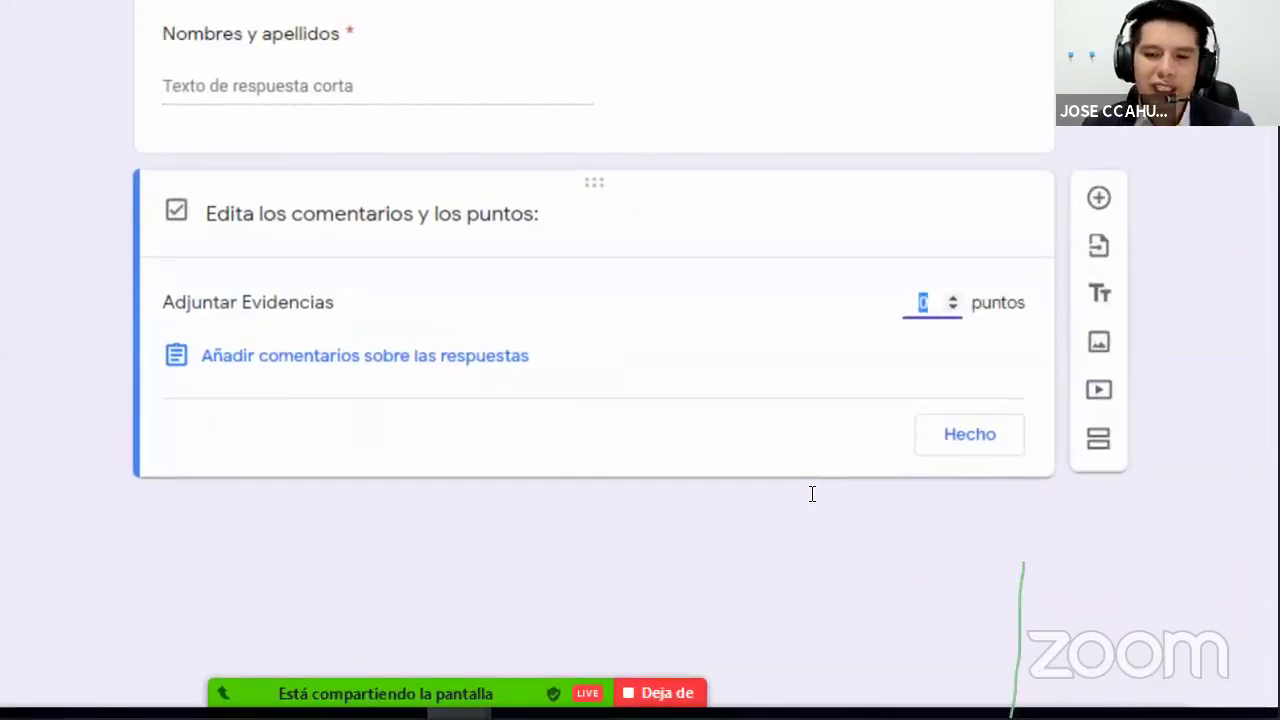
Score the Adjuntar Evidencias question at 20 points and confirm with Hecho.
{"action": "type", "text": "20"}
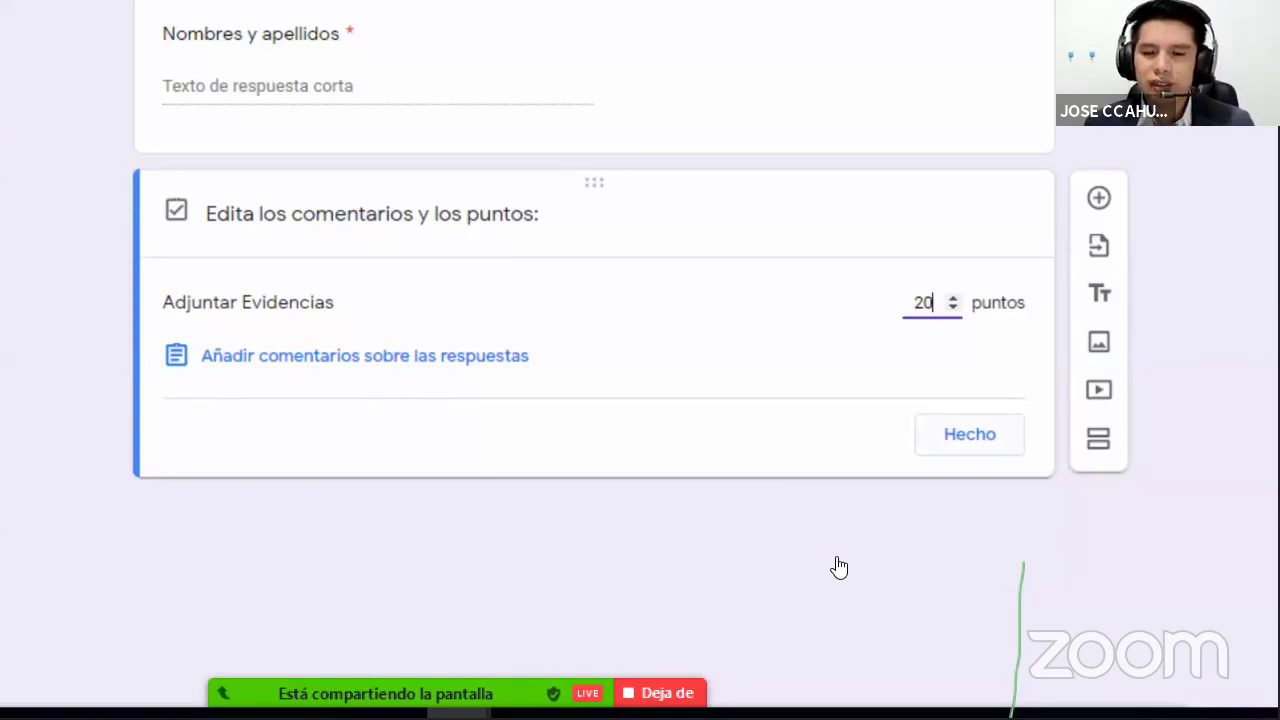
{"action": "key", "text": "Tab"}
{"action": "key", "text": "Return"}
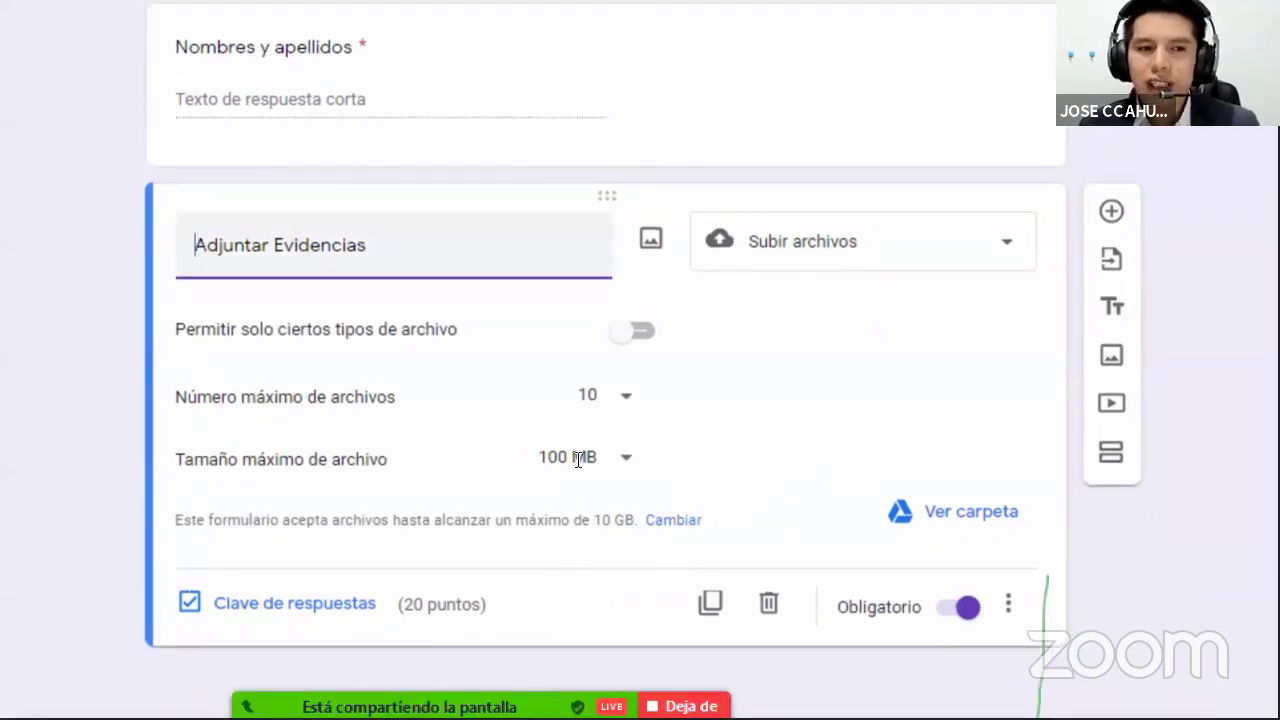
Add an untitled title-and-description block right after the Nombres y apellidos question.
{"action": "key", "text": "shift+Tab"}
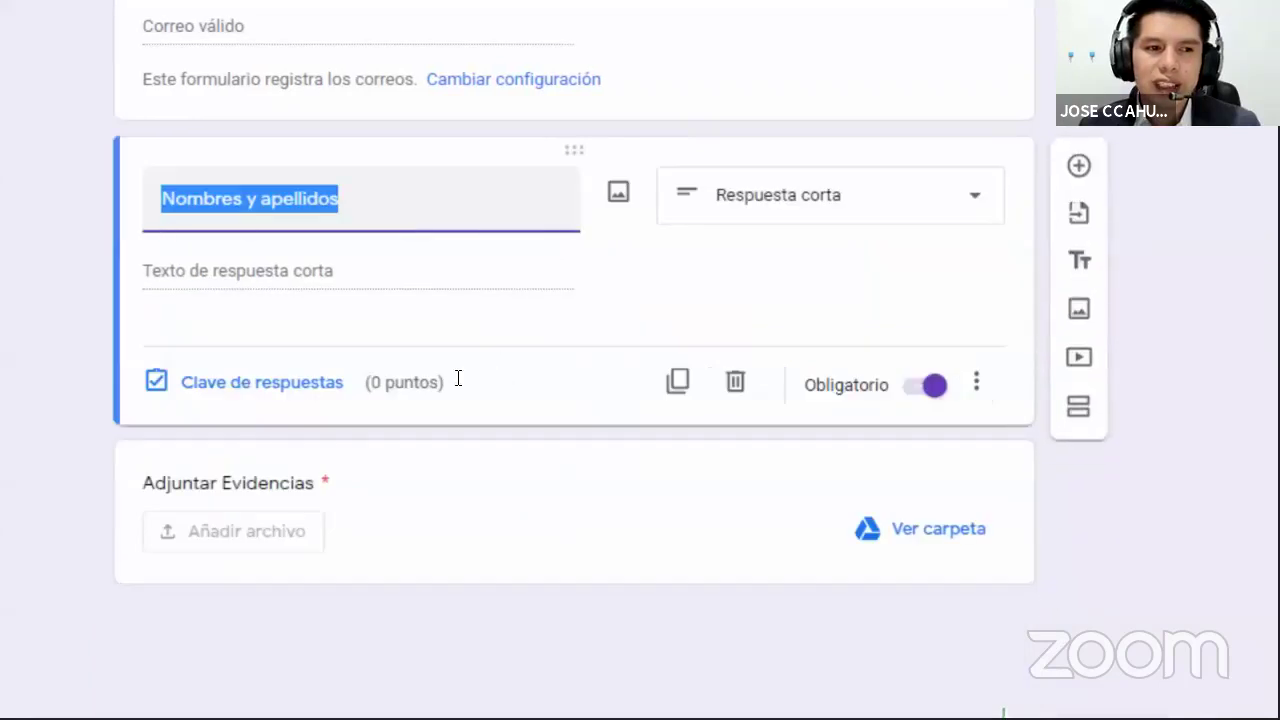
{"action": "key", "text": "End"}
{"action": "key", "text": "shift+Left"}
{"action": "key", "text": "shift+Left"}
{"action": "key", "text": "shift+Left"}
{"action": "key", "text": "shift+Left"}
{"action": "key", "text": "shift+Left"}
{"action": "key", "text": "shift+Left"}
{"action": "key", "text": "shift+Left"}
{"action": "key", "text": "shift+Left"}
{"action": "key", "text": "shift+Left"}
{"action": "key", "text": "shift+Left"}
{"action": "key", "text": "shift+Left"}
{"action": "key", "text": "shift+Left"}
{"action": "key", "text": "shift+Left"}
{"action": "key", "text": "shift+Left"}
{"action": "key", "text": "shift+Left"}
{"action": "key", "text": "shift+Left"}
{"action": "key", "text": "shift+Left"}
{"action": "key", "text": "shift+Left"}
{"action": "key", "text": "shift+Left"}
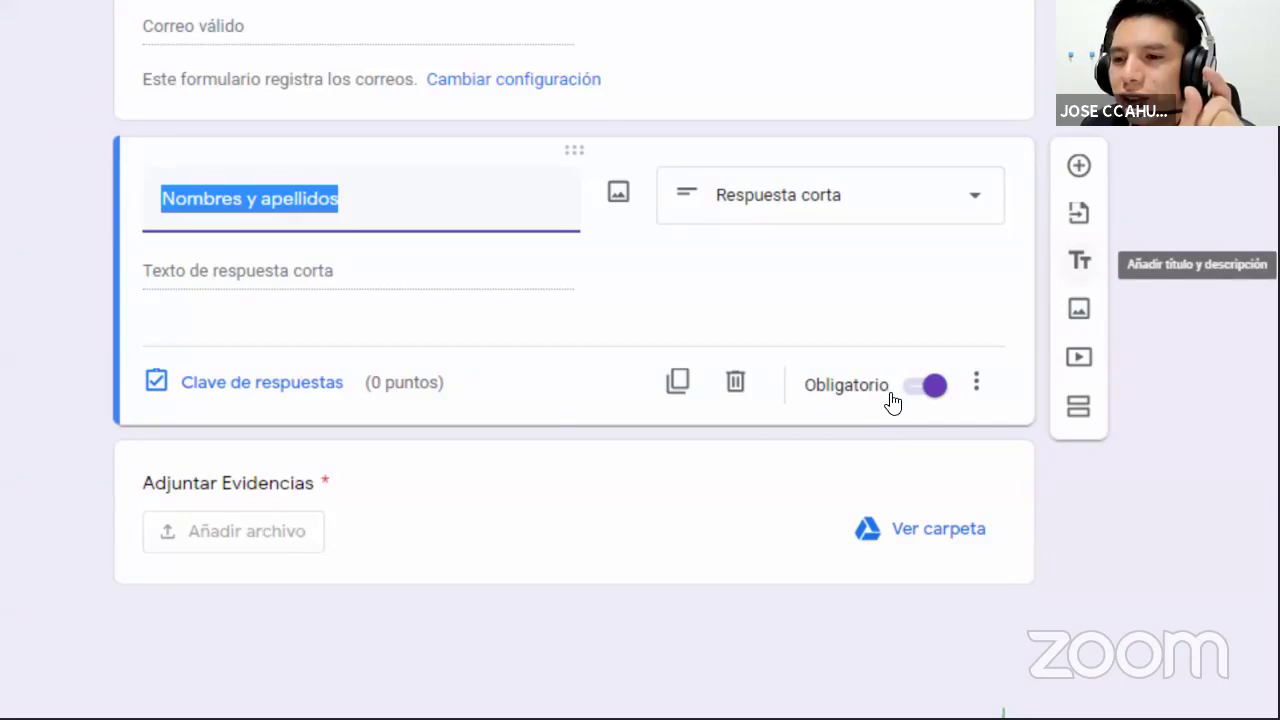
{"action": "key", "text": "Return"}
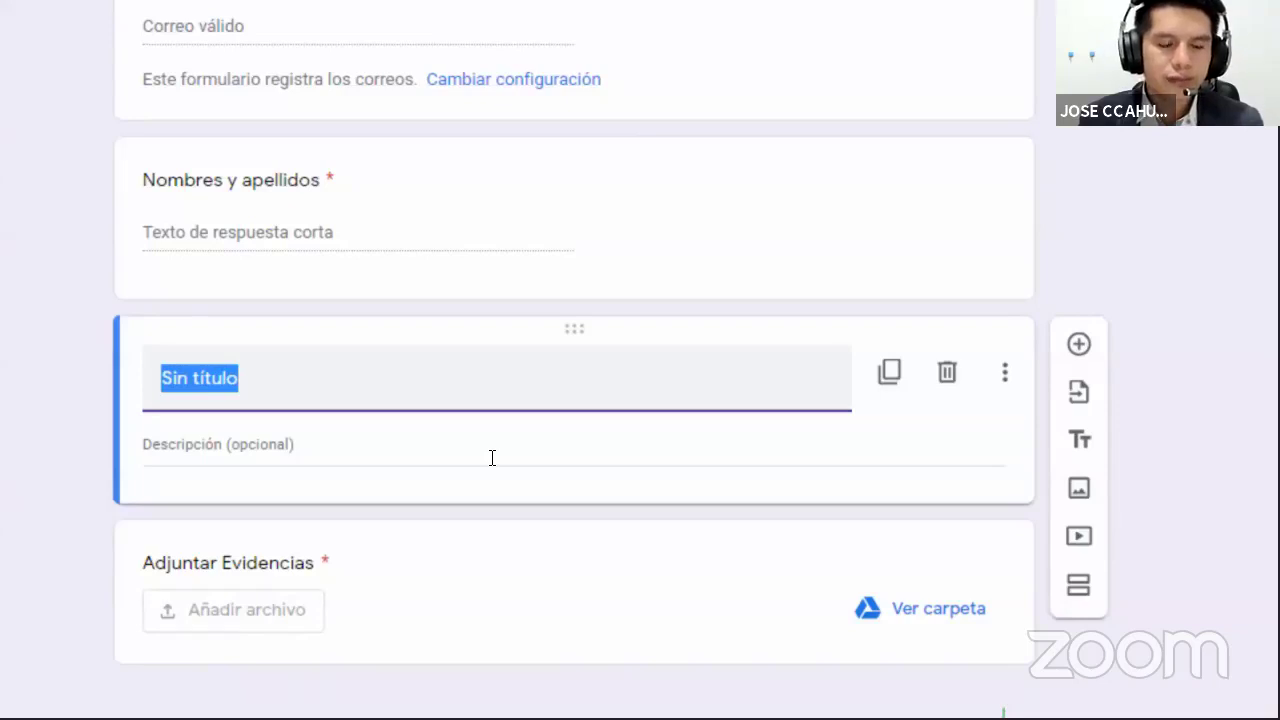
Type 'Revisar la ficha de actividades, luego desarrollar las actividades propuesta y finalmente adjuntar las avidencias' as the block title.
{"action": "type", "text": "Re"}
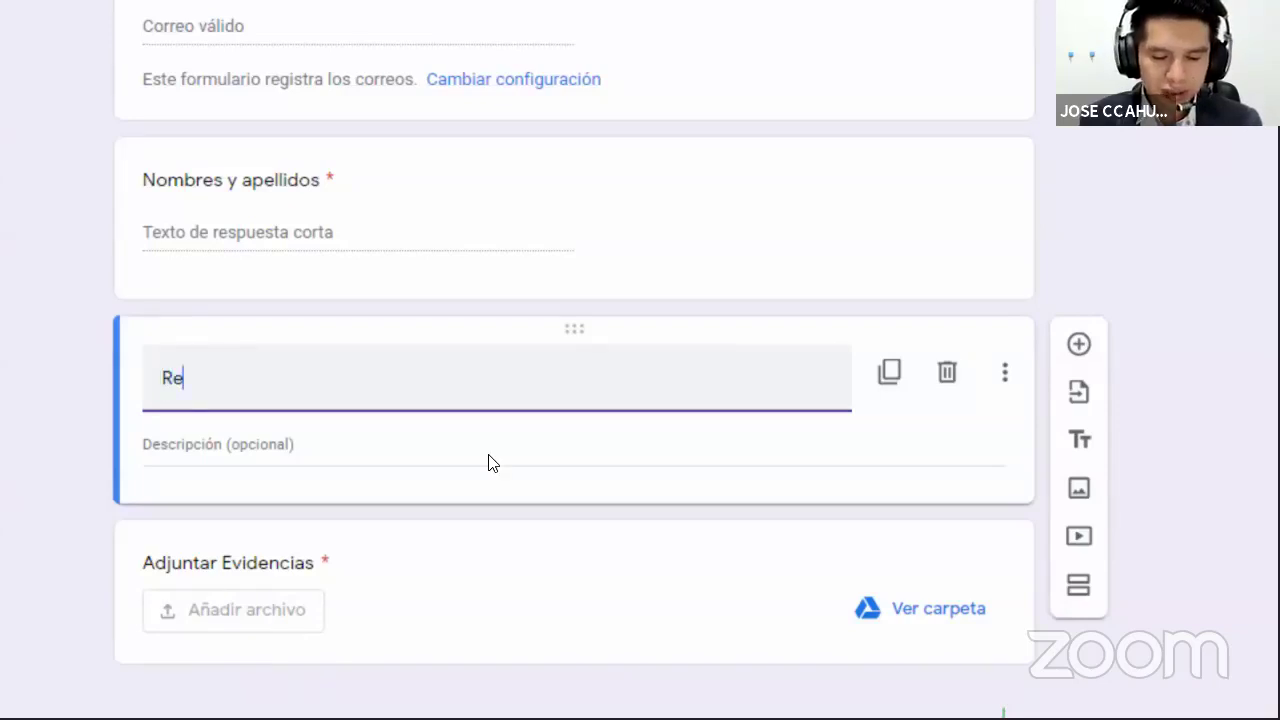
{"action": "type", "text": "visar"}
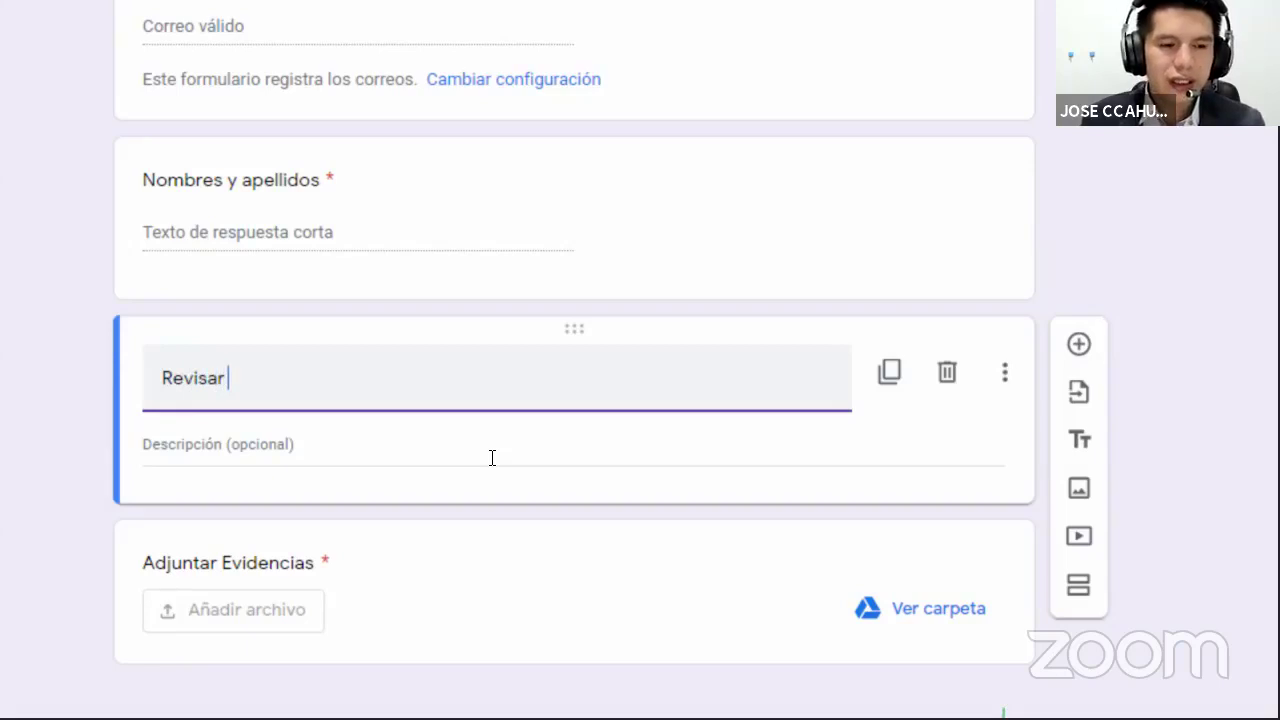
{"action": "type", "text": " el"}
{"action": "key", "text": "BackSpace"}
{"action": "key", "text": "BackSpace"}
{"action": "key", "text": "BackSpace"}
{"action": "type", "text": "la f"}
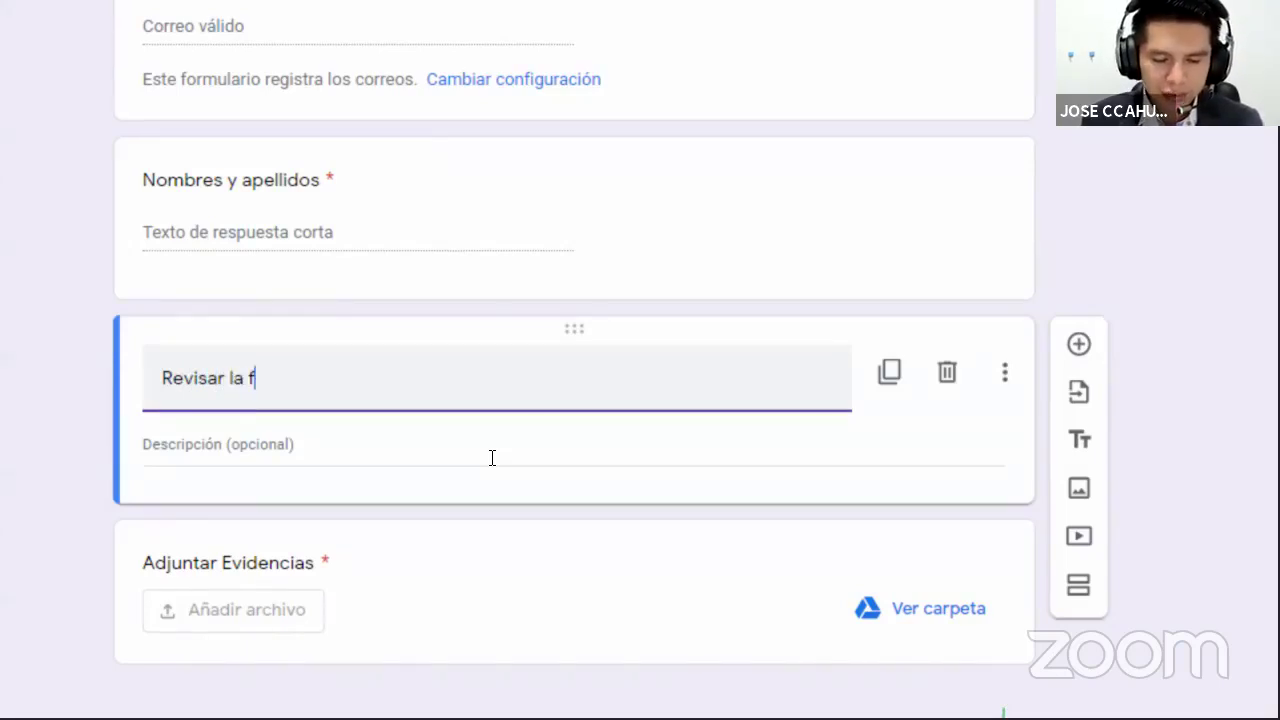
{"action": "type", "text": "icha de"}
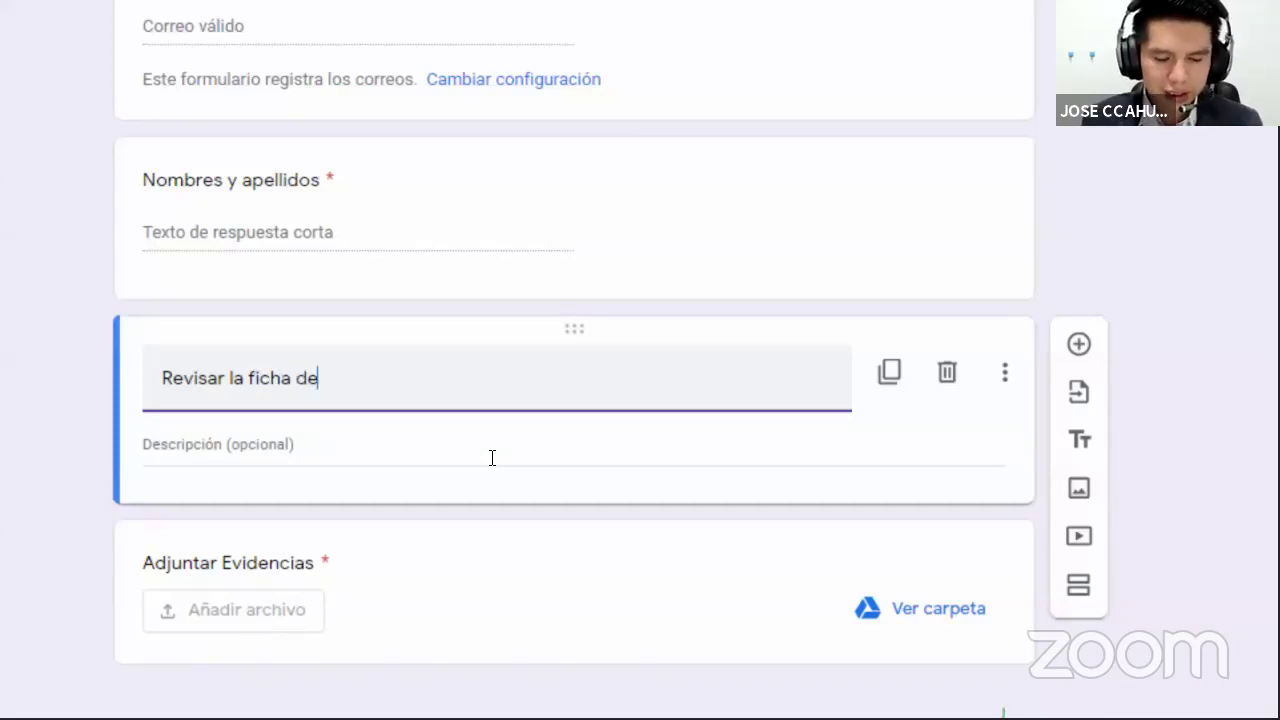
{"action": "type", "text": " acti"}
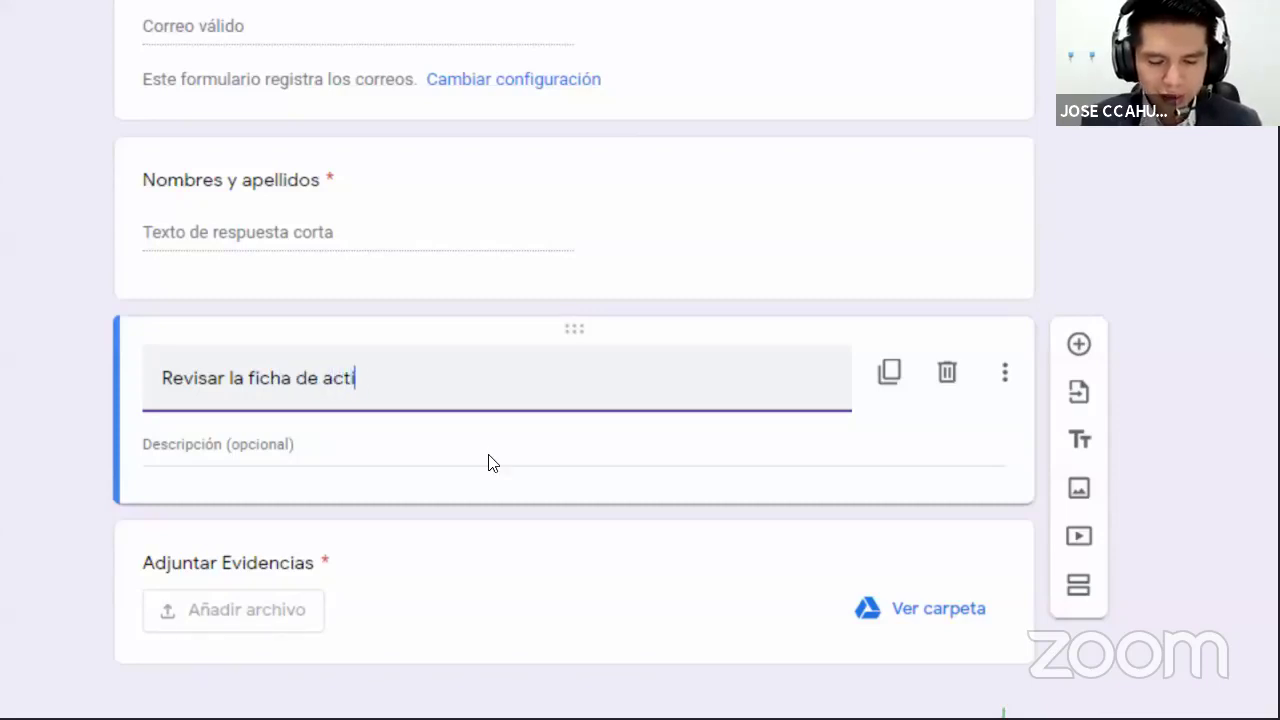
{"action": "type", "text": "vidade"}
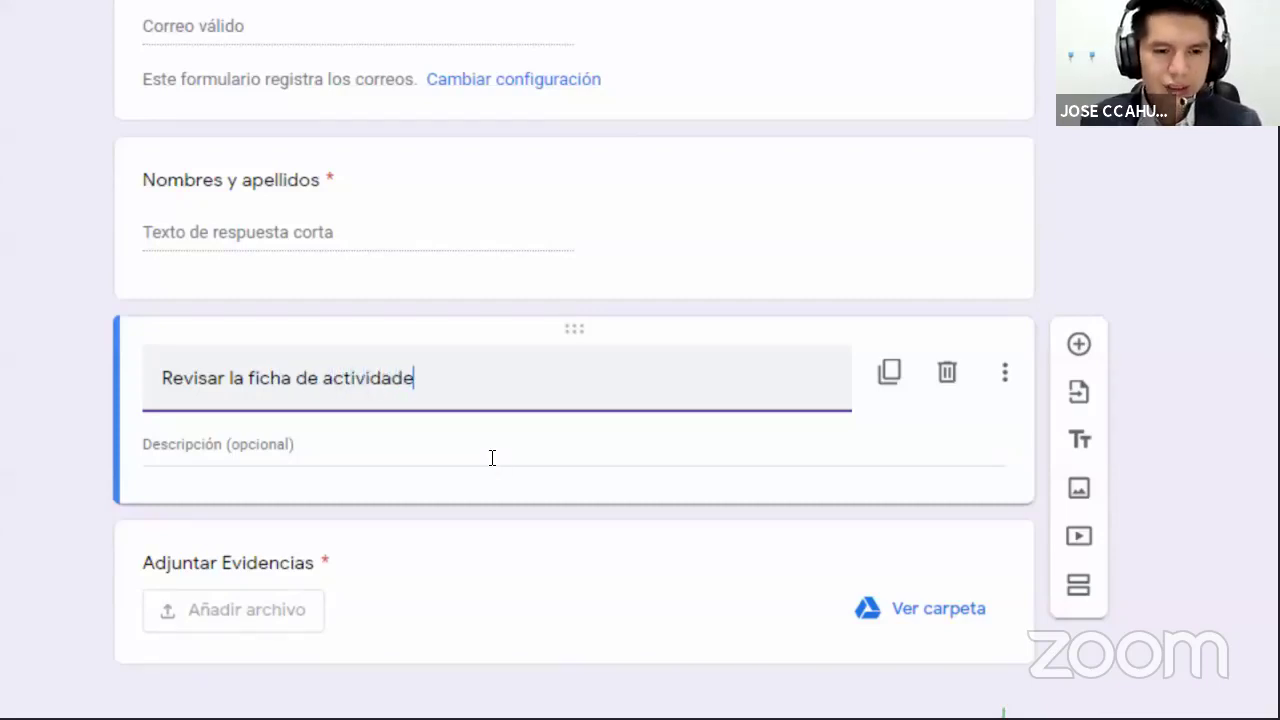
{"action": "type", "text": "s,"}
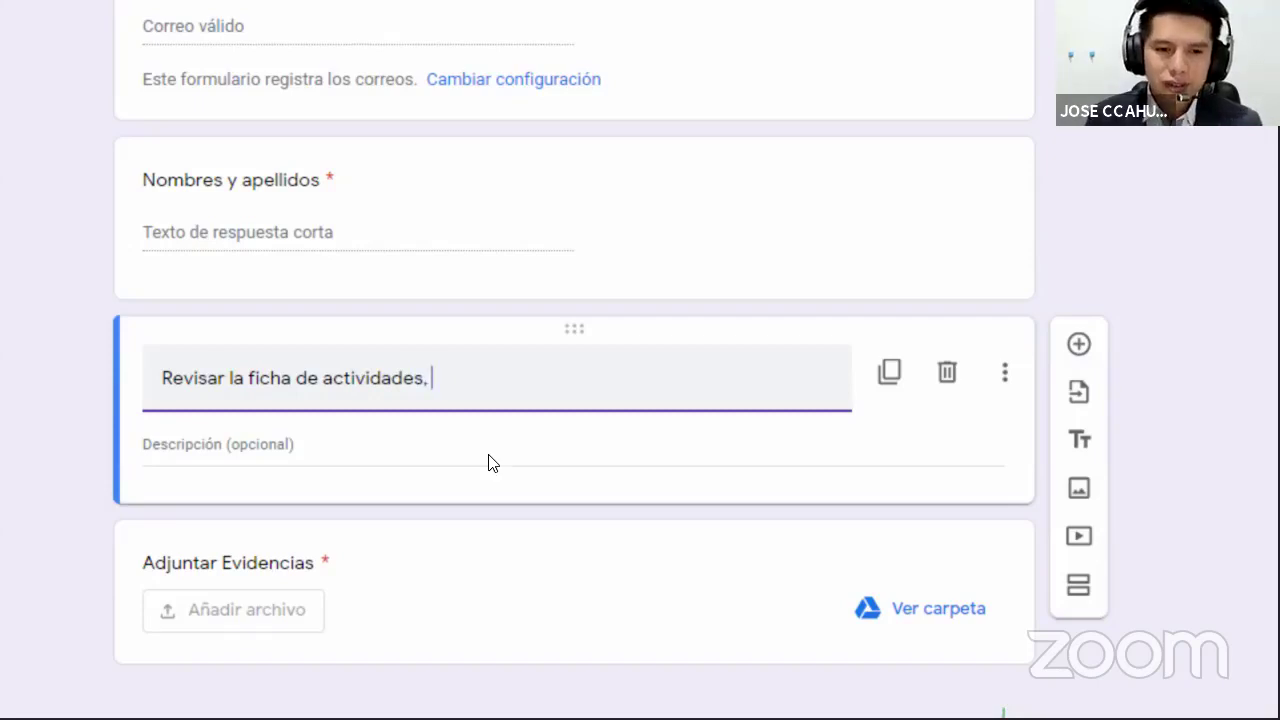
{"action": "type", "text": "l"}
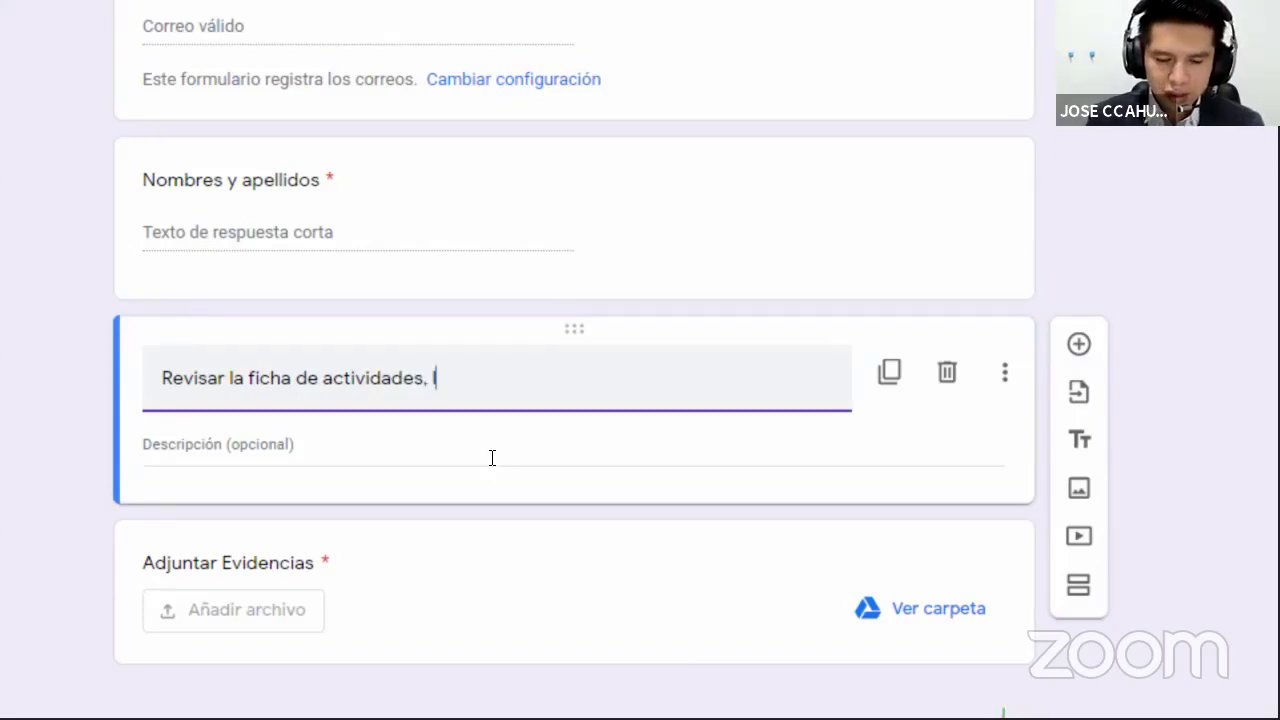
{"action": "type", "text": "uego "}
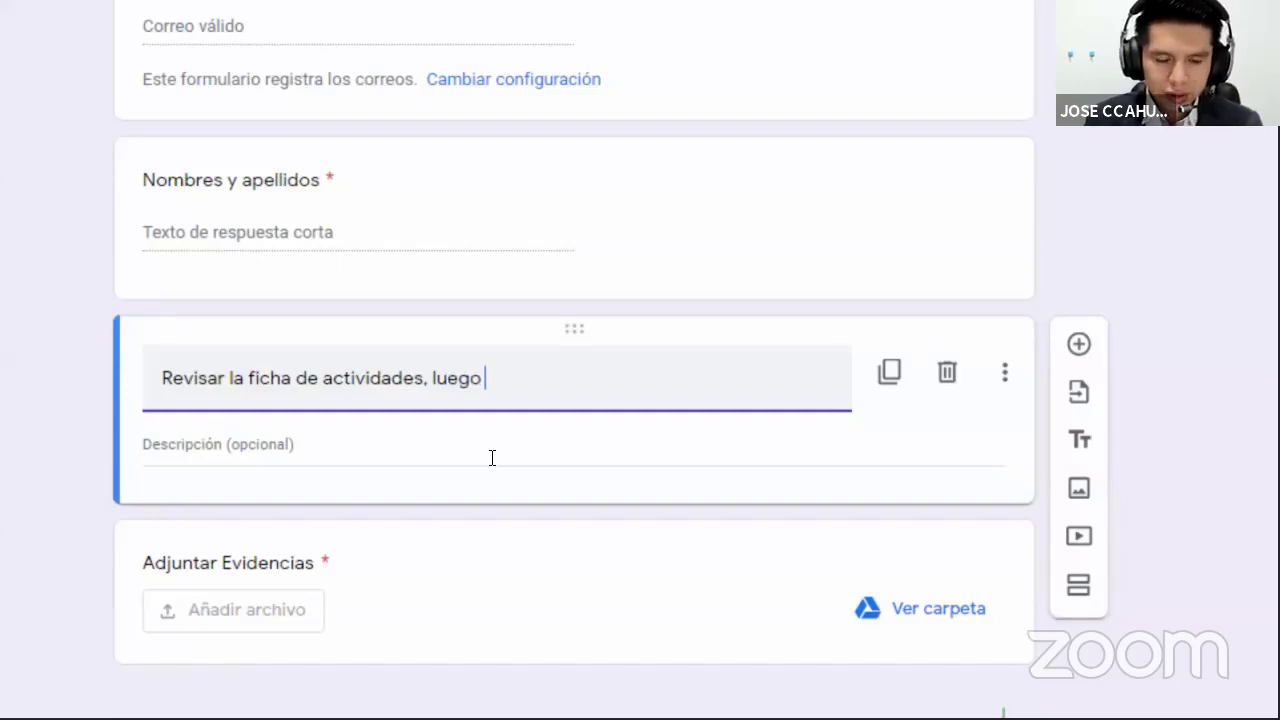
{"action": "type", "text": "desarro"}
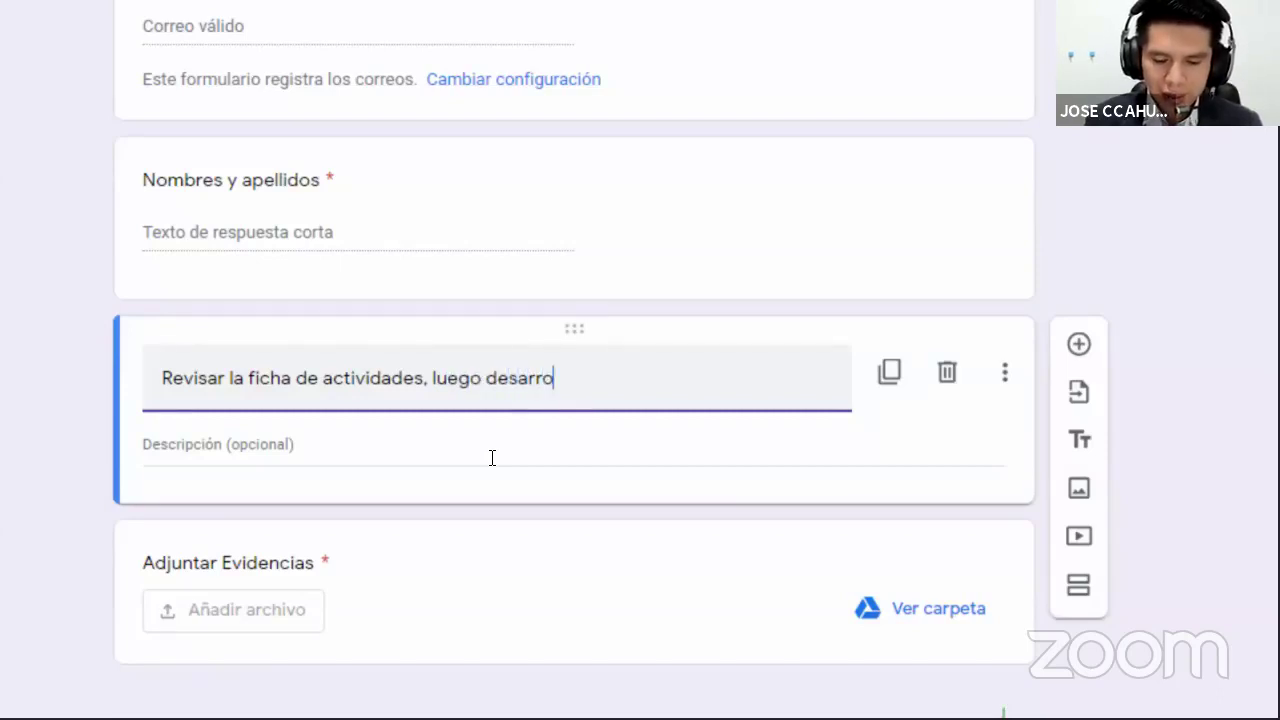
{"action": "type", "text": "llar las a"}
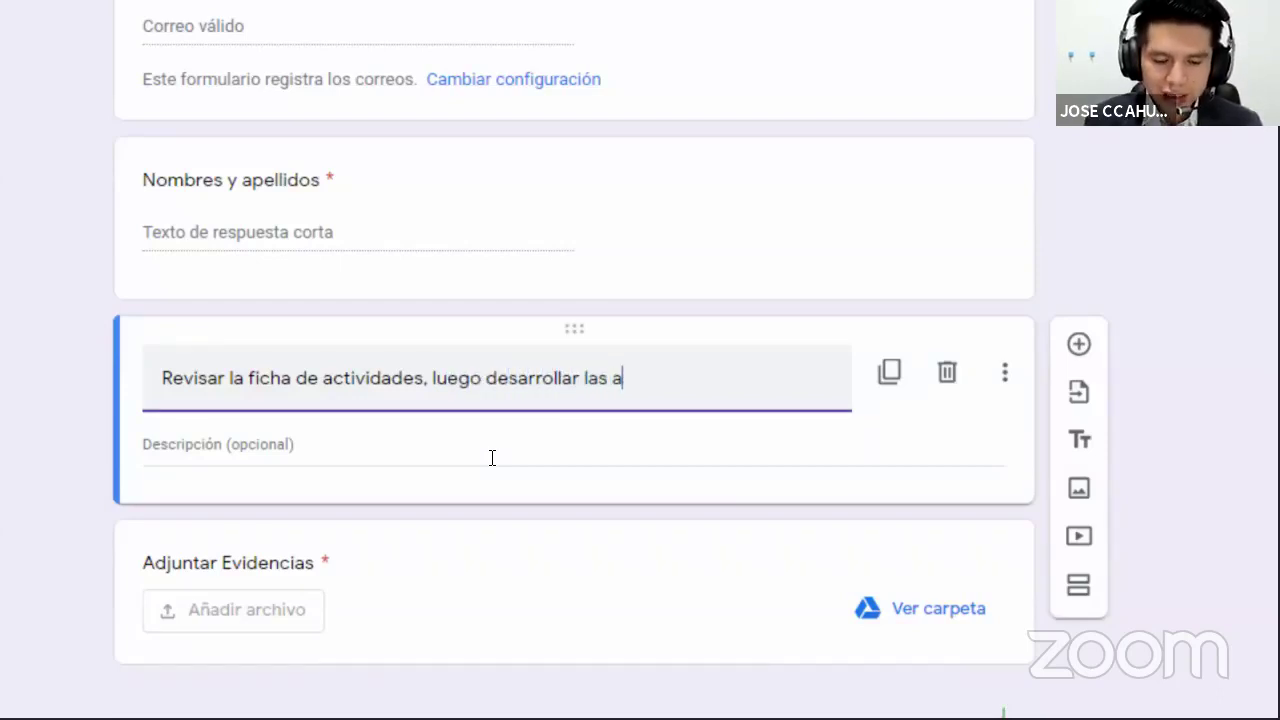
{"action": "type", "text": "ctividade"}
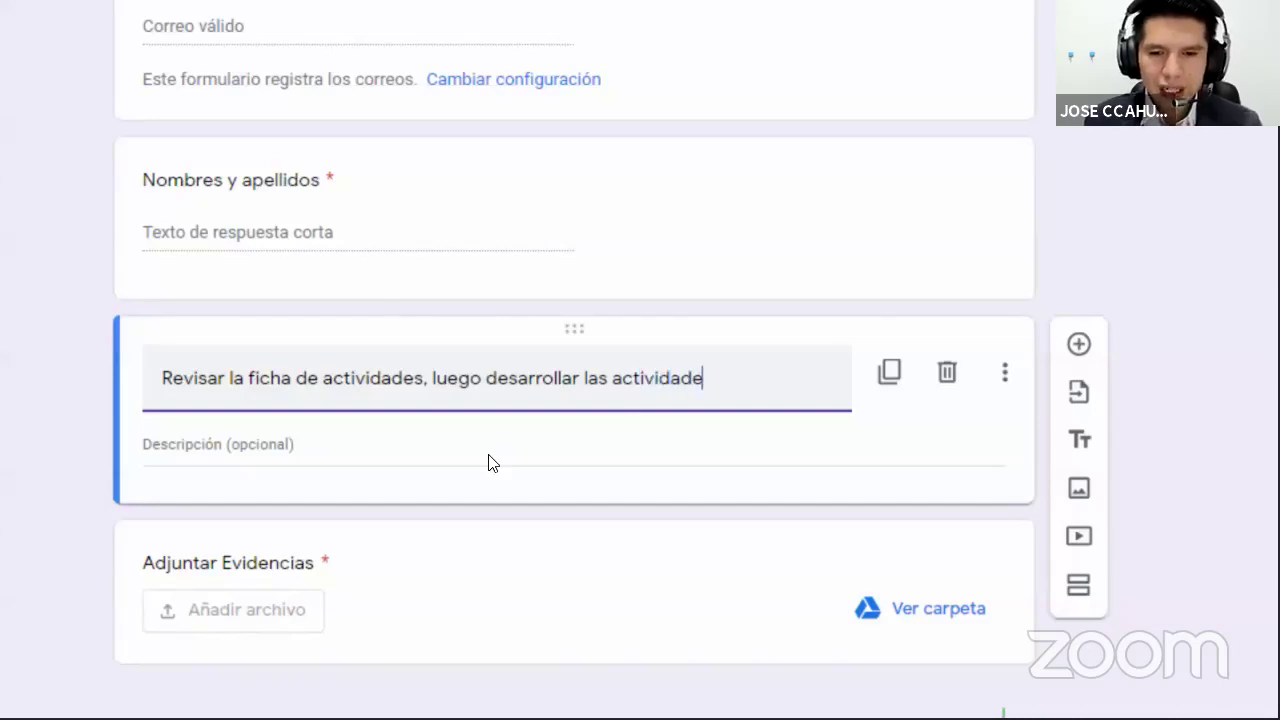
{"action": "type", "text": "s propuesta"}
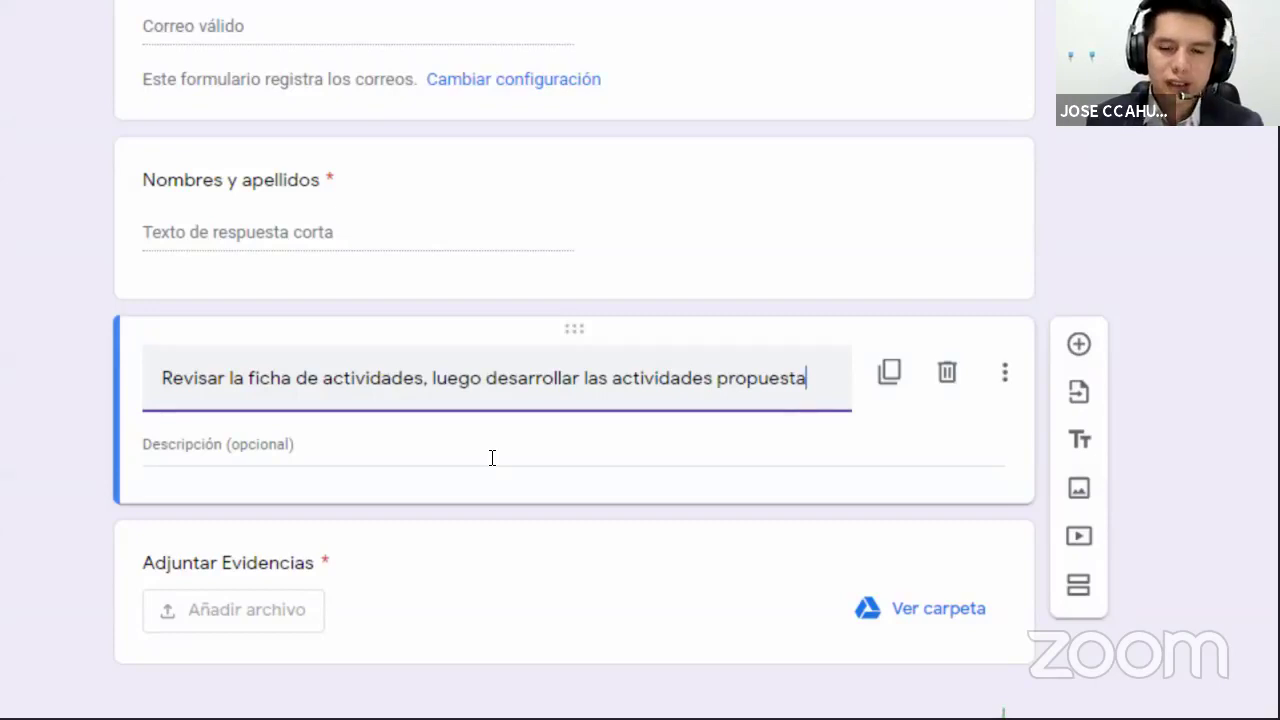
{"action": "type", "text": " y"}
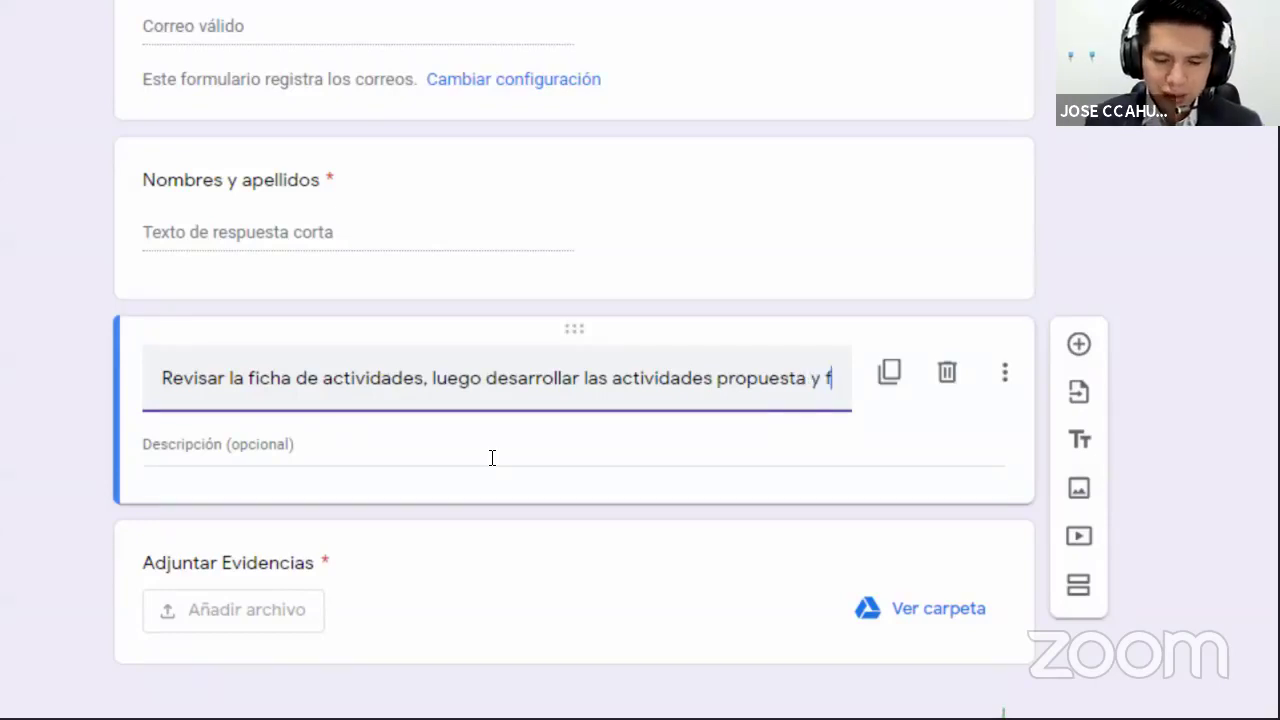
{"action": "type", "text": " finalmente adjuntar"}
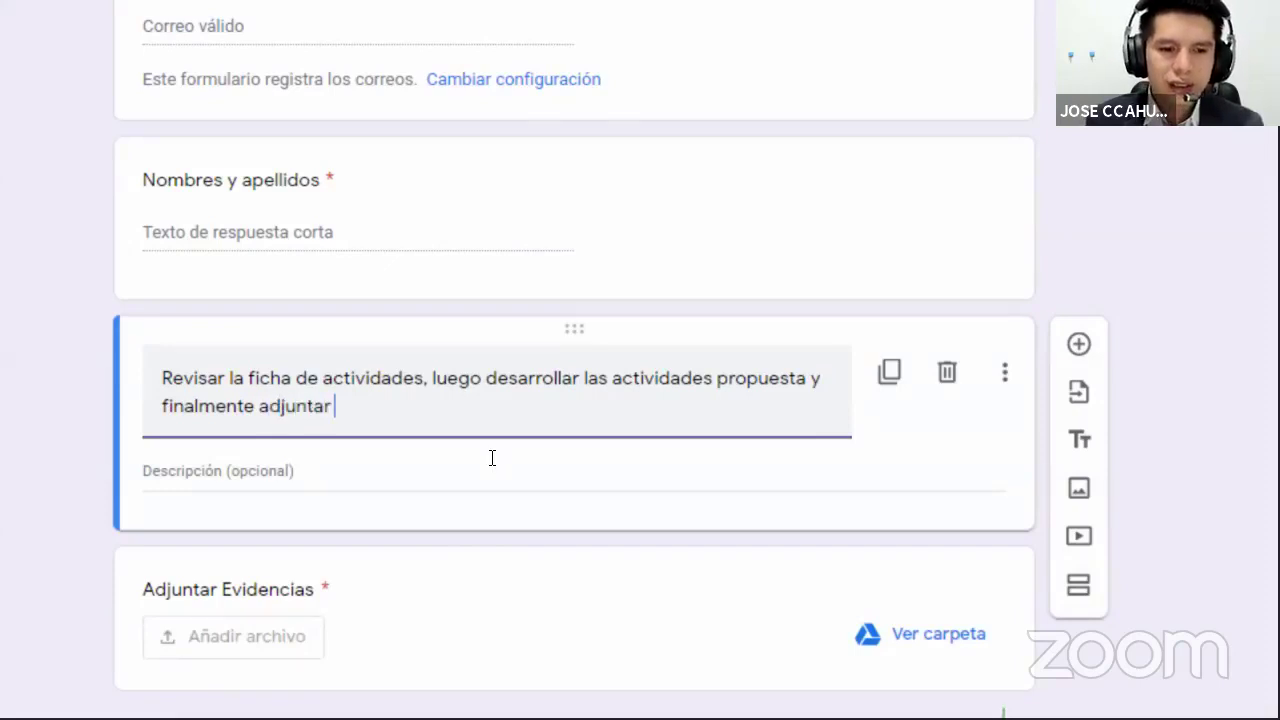
{"action": "type", "text": "las a"}
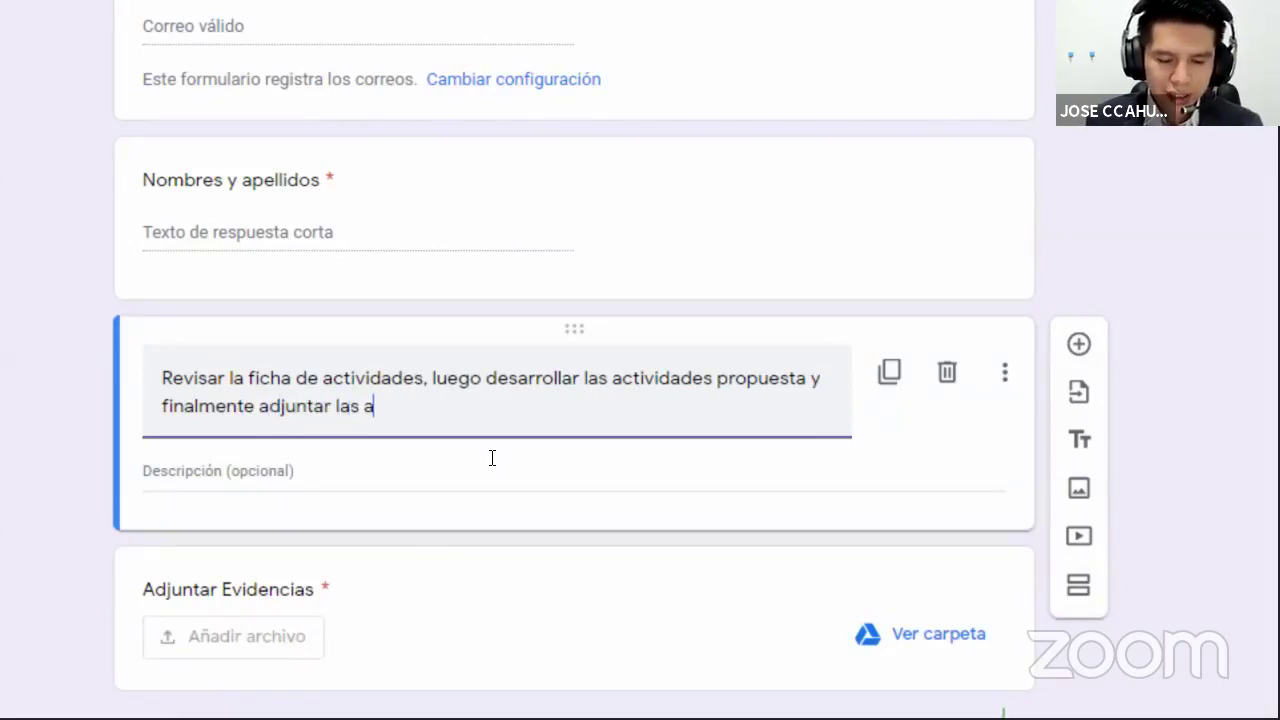
{"action": "type", "text": "videncias."}
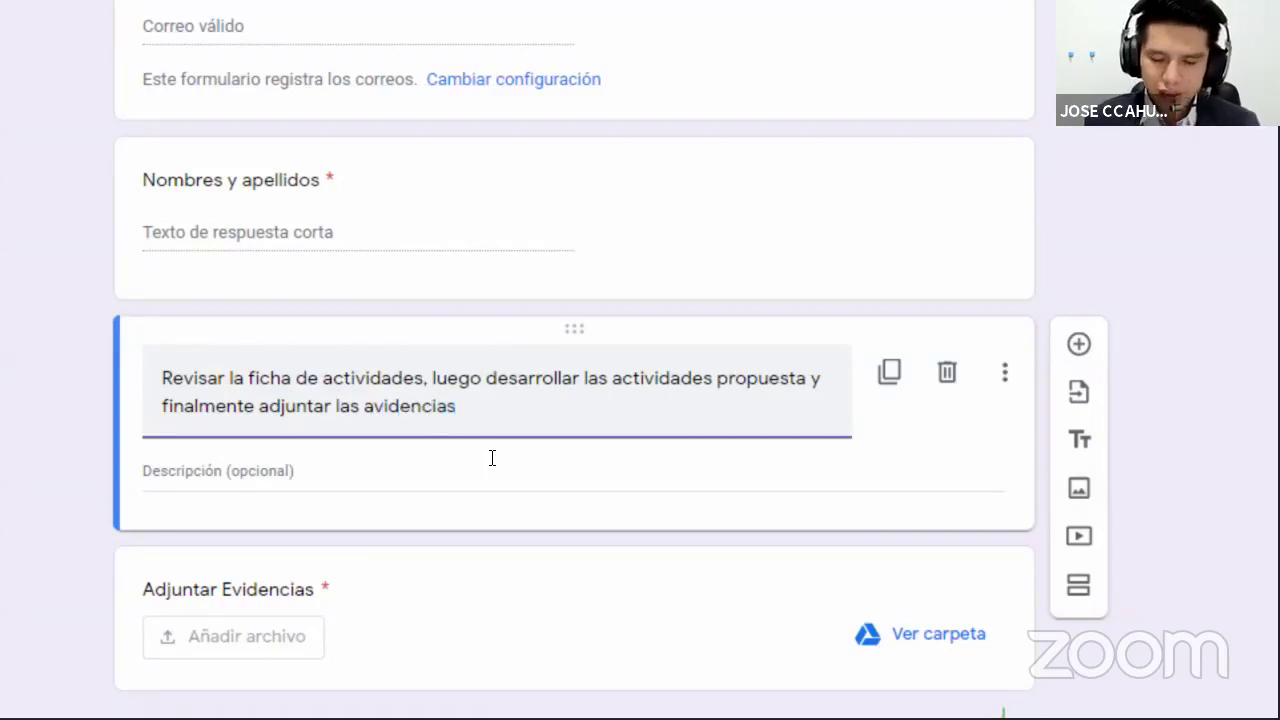
Correct the misspelled 'avidencias' to 'evidencias' using the spell-check suggestion.
{"action": "right_click", "coordinate": [557, 477]}
{"action": "key", "text": "Down"}
{"action": "key", "text": "Return"}
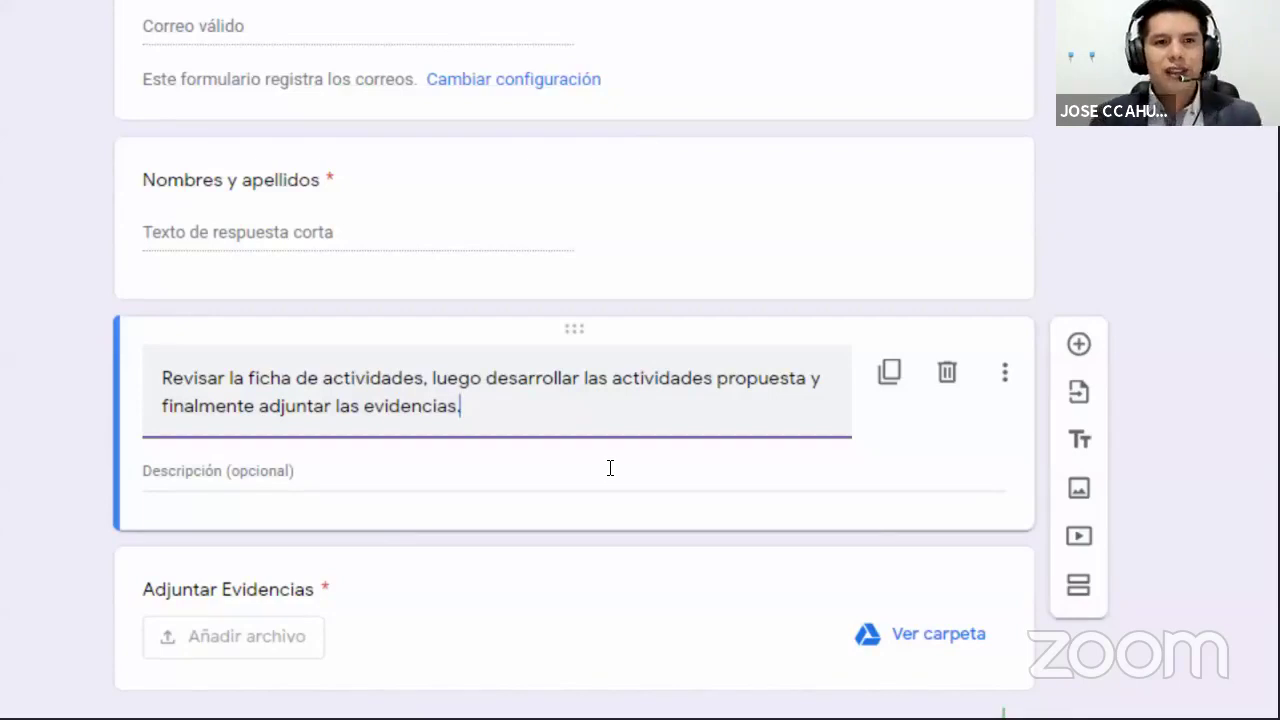
{"action": "scroll", "coordinate": [597, 306], "scroll_direction": "up", "scroll_amount": 2}
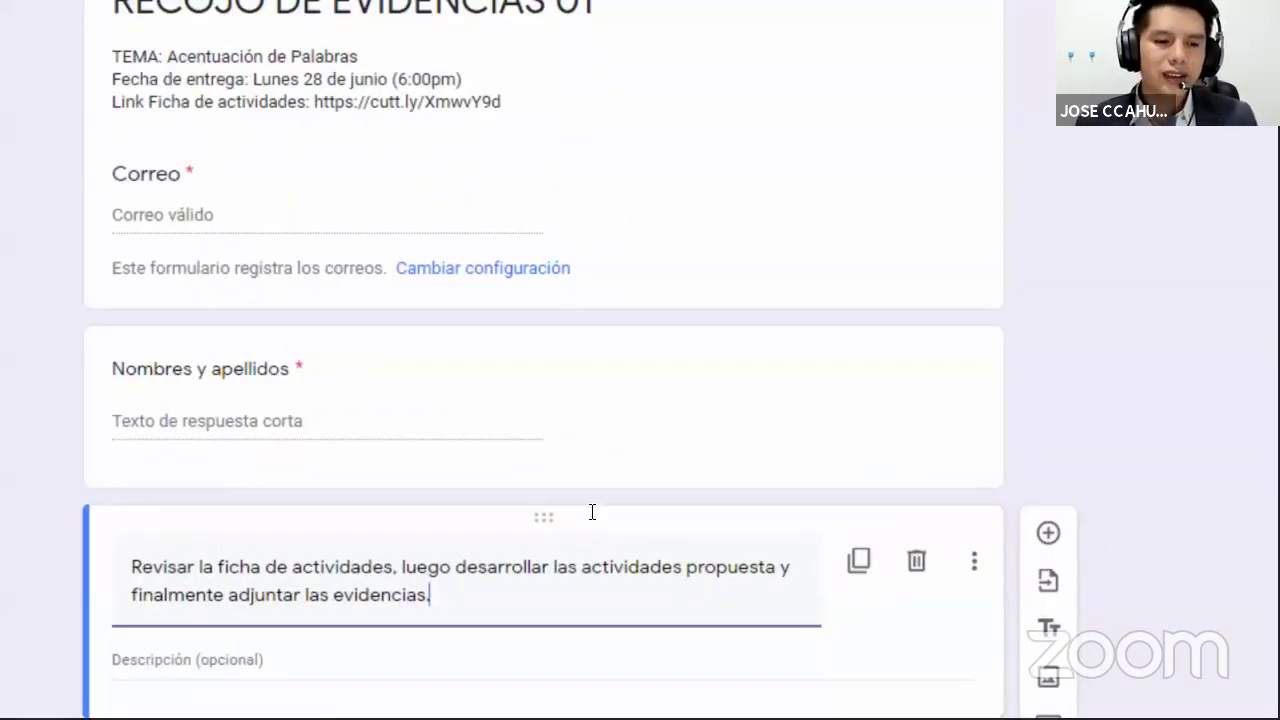
Copy the header's 'Link Ficha de actividades' line into the instruction block's description.
{"action": "scroll", "coordinate": [583, 449], "scroll_direction": "down", "scroll_amount": 1}
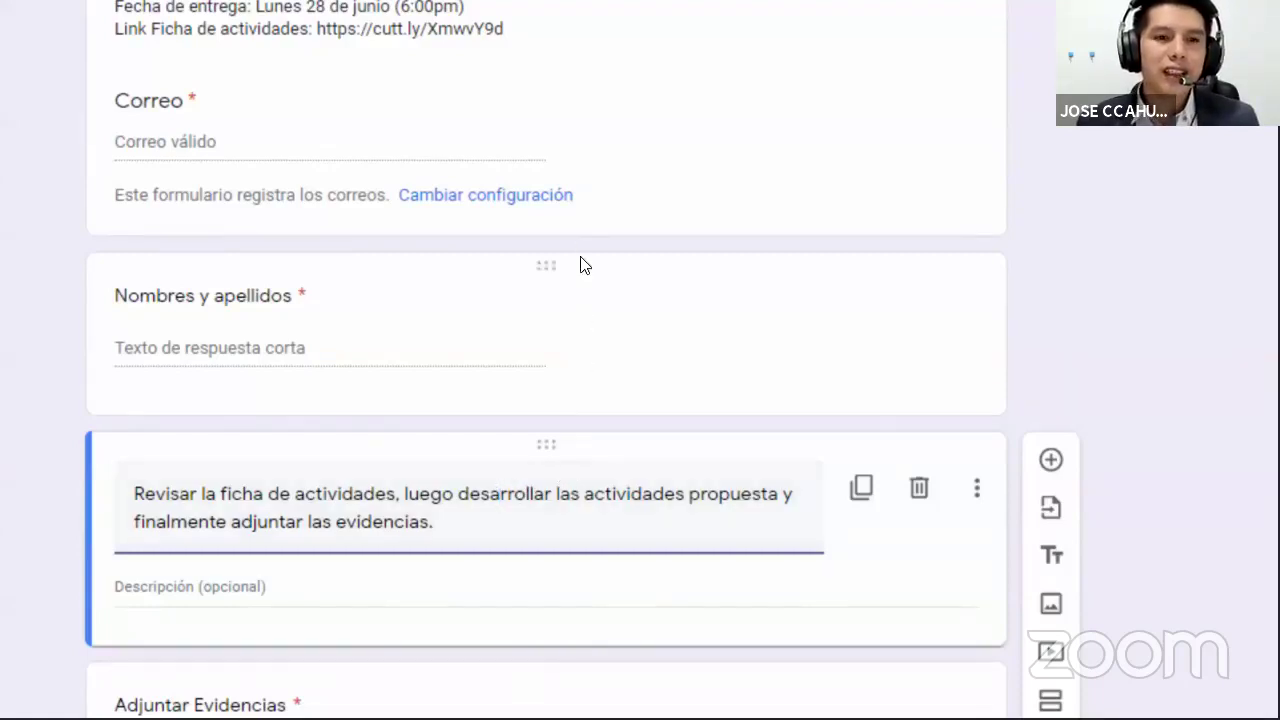
{"action": "scroll", "coordinate": [588, 215], "scroll_direction": "up", "scroll_amount": 1}
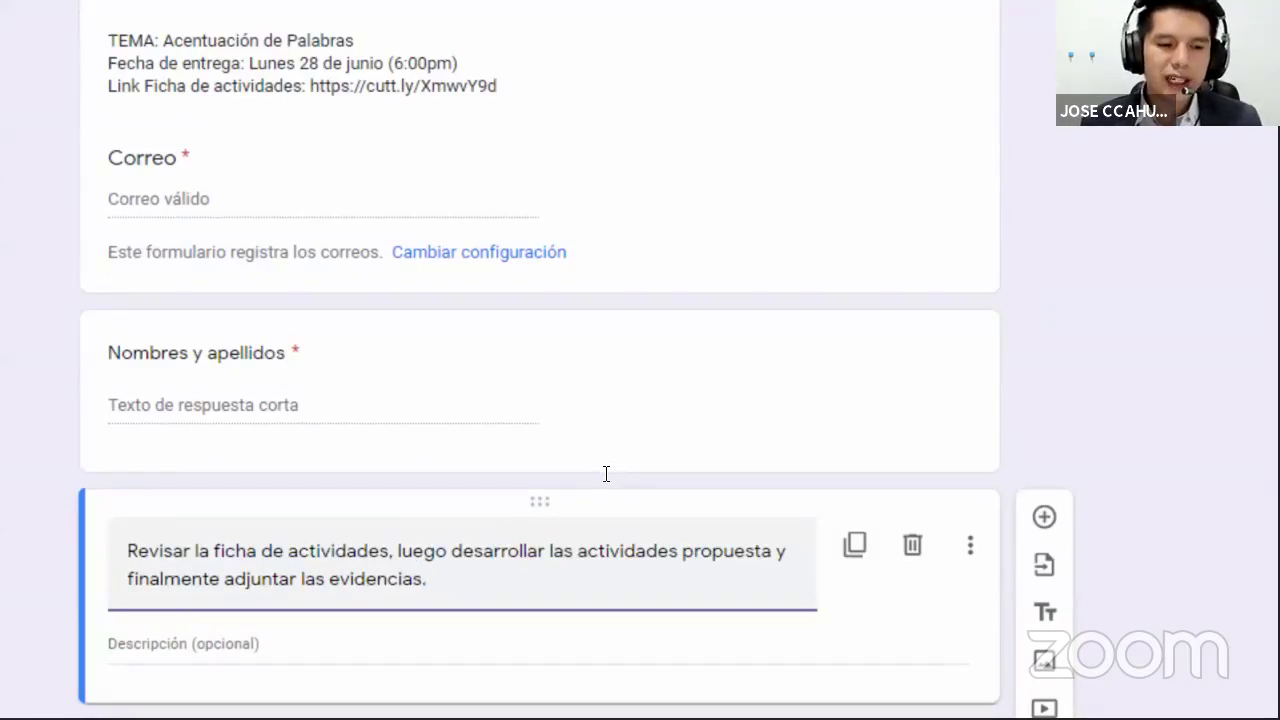
{"action": "key", "text": "Tab"}
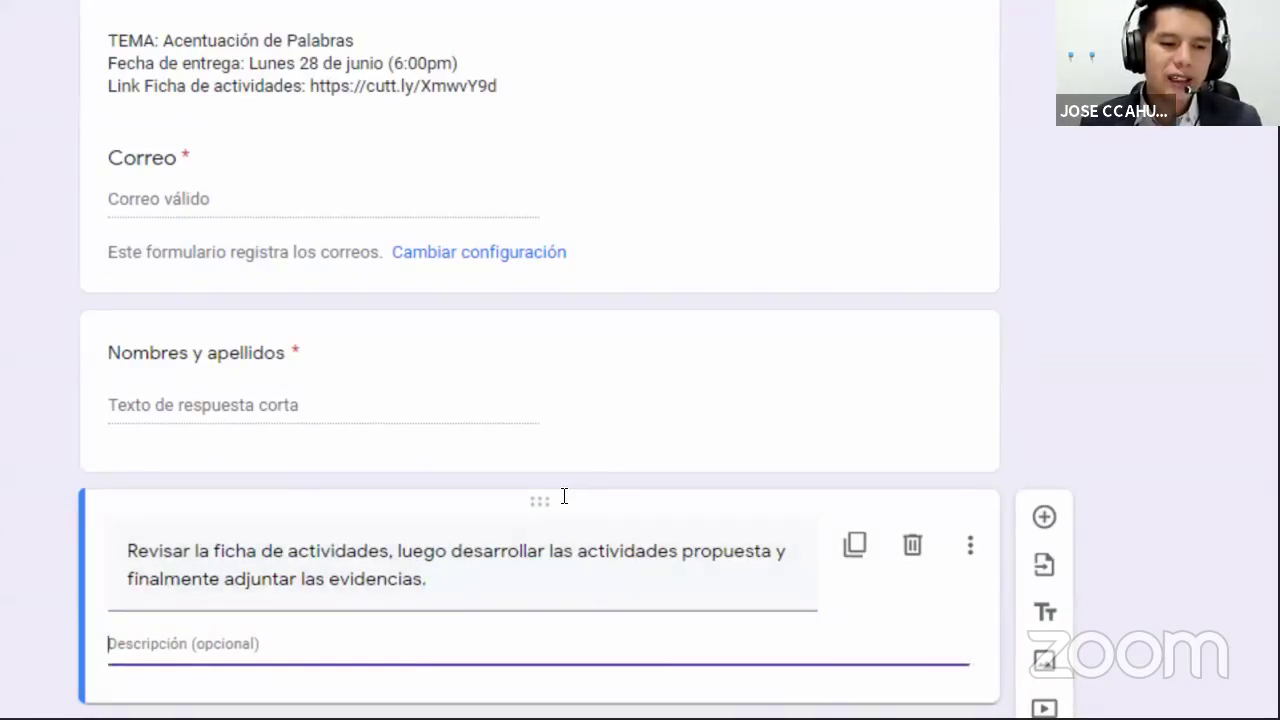
{"action": "left_click", "coordinate": [612, 224]}
{"action": "left_click_drag", "start_coordinate": [617, 223], "coordinate": [420, 233]}
{"action": "key", "text": "ctrl+c"}
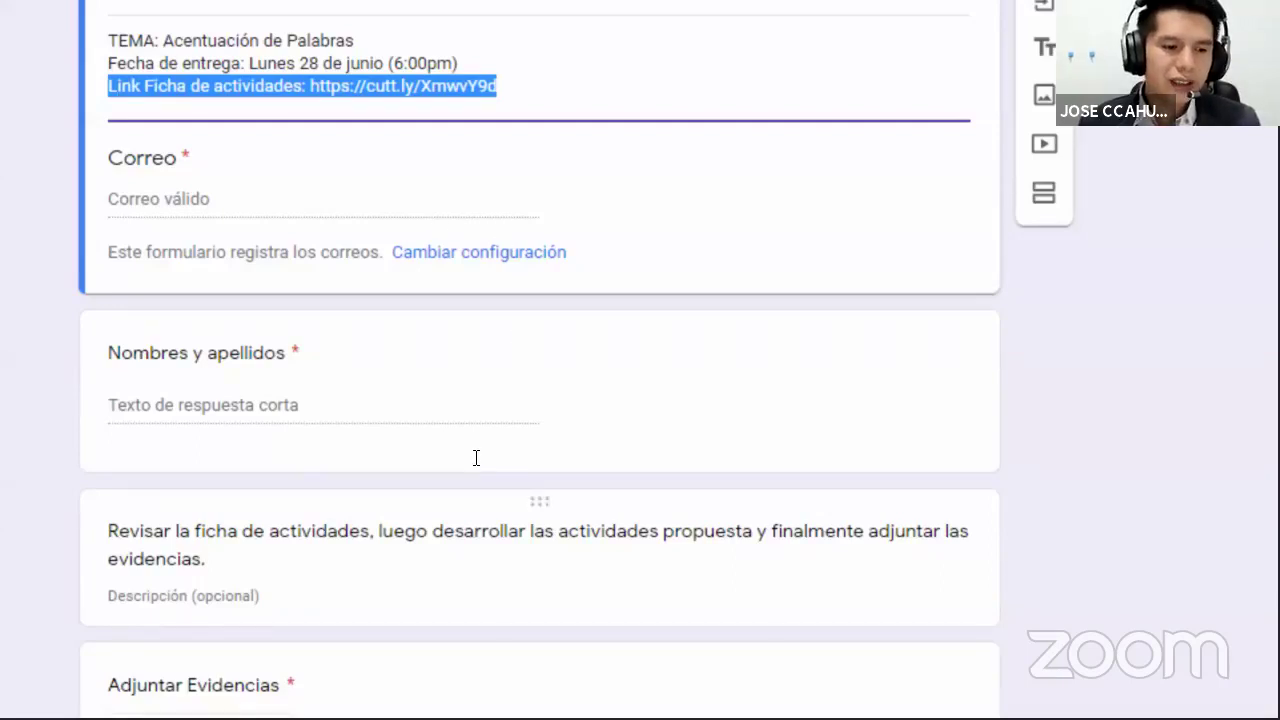
{"action": "left_click", "coordinate": [510, 494]}
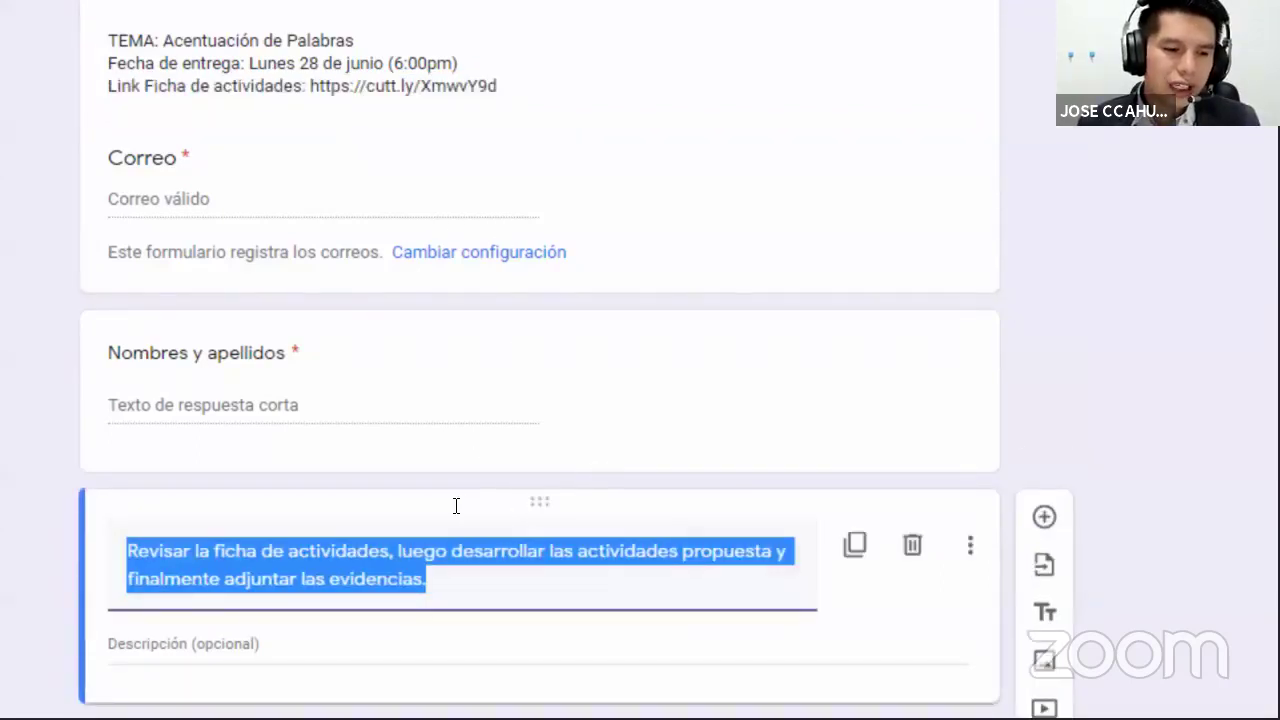
{"action": "key", "text": "Tab"}
{"action": "key", "text": "ctrl+v"}
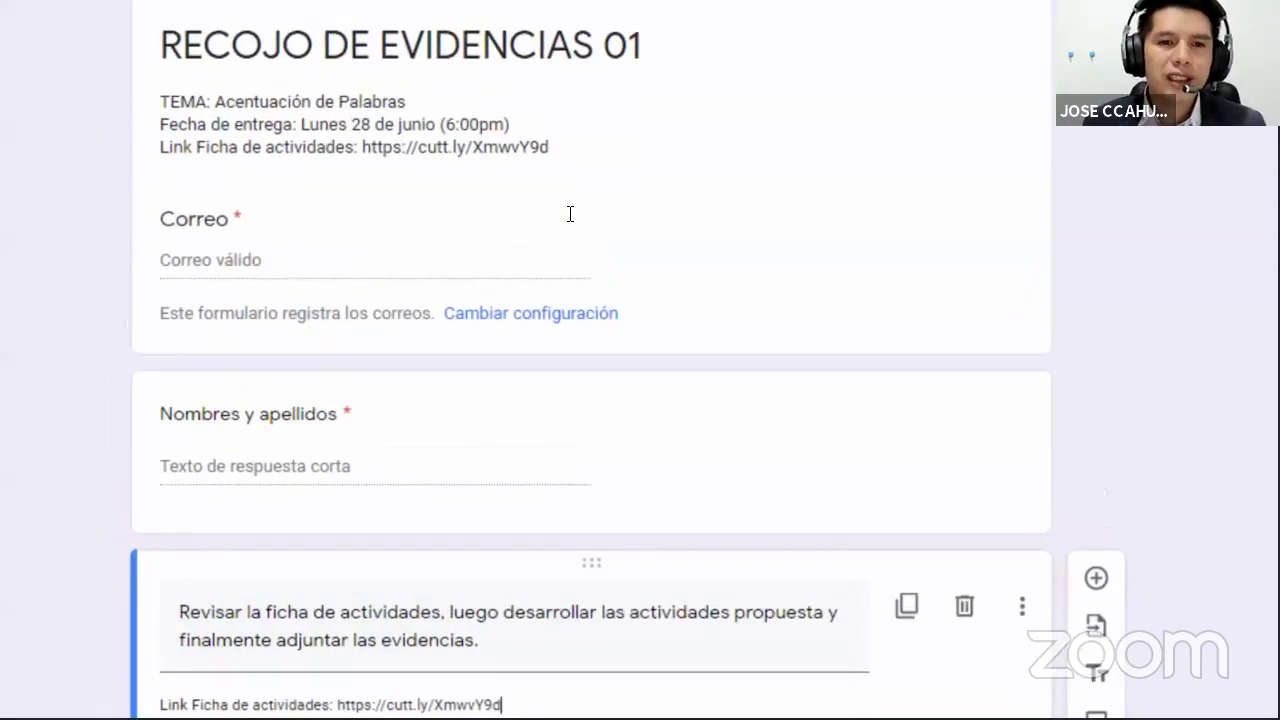
Compare the pasted link line against the header's link line, then preview the form.
{"action": "left_click", "coordinate": [580, 193]}
{"action": "key", "text": "End"}
{"action": "key", "text": "ctrl+shift+Left"}
{"action": "key", "text": "ctrl+shift+Left"}
{"action": "key", "text": "ctrl+shift+Left"}
{"action": "key", "text": "ctrl+shift+Left"}
{"action": "key", "text": "ctrl+shift+Left"}
{"action": "key", "text": "ctrl+shift+Left"}
{"action": "key", "text": "ctrl+shift+Left"}
{"action": "key", "text": "ctrl+shift+Left"}
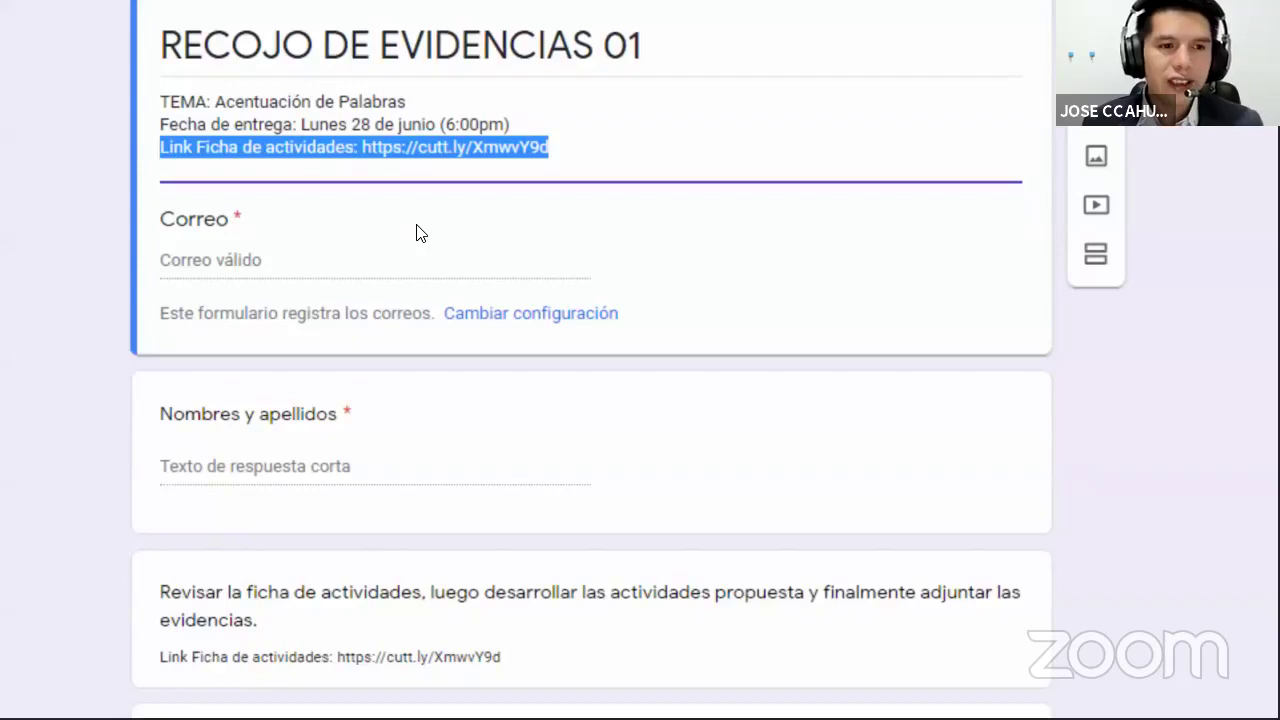
{"action": "key", "text": "Left"}
{"action": "key", "text": "End"}
{"action": "key", "text": "ctrl+shift+Left"}
{"action": "key", "text": "ctrl+shift+Left"}
{"action": "key", "text": "ctrl+shift+Left"}
{"action": "key", "text": "ctrl+shift+Left"}
{"action": "key", "text": "ctrl+shift+Left"}
{"action": "key", "text": "ctrl+shift+Left"}
{"action": "key", "text": "ctrl+shift+Left"}
{"action": "key", "text": "ctrl+shift+Left"}
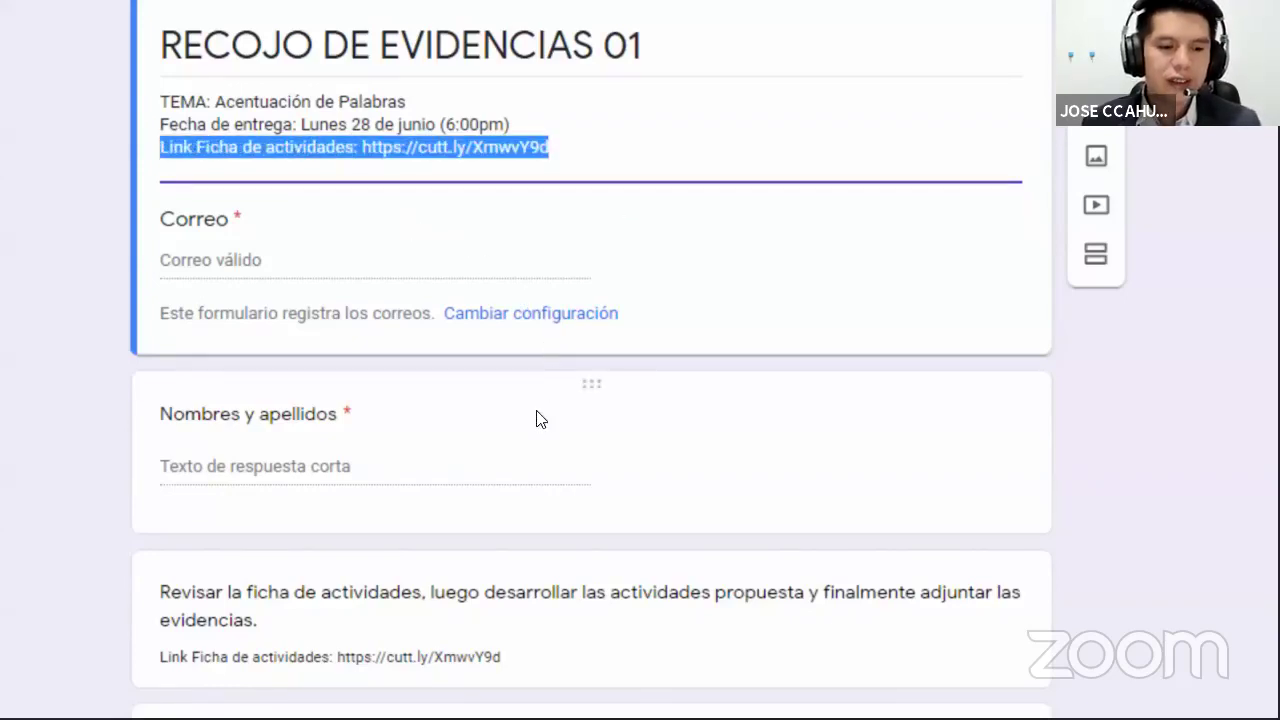
{"action": "scroll", "coordinate": [526, 531], "scroll_direction": "down", "scroll_amount": 1}
{"action": "left_click", "coordinate": [510, 456]}
{"action": "key", "text": "Tab"}
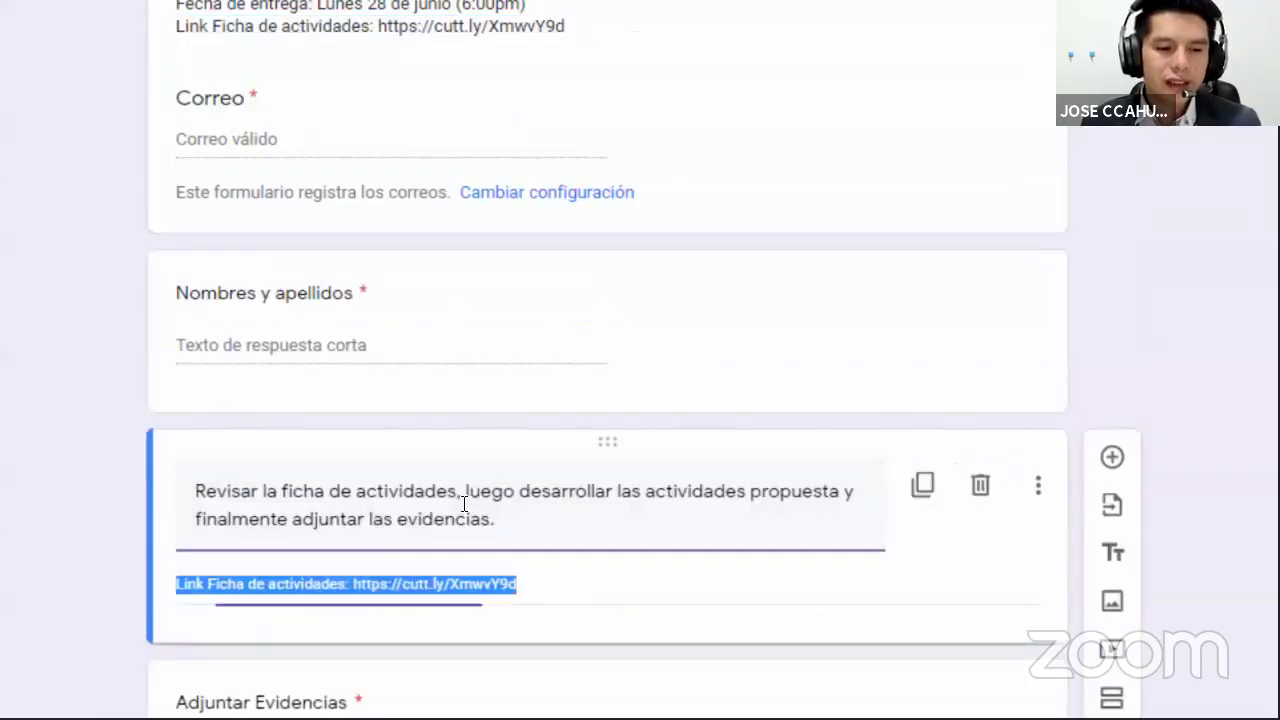
{"action": "key", "text": "End"}
{"action": "key", "text": "ctrl+shift+Left"}
{"action": "key", "text": "ctrl+shift+Left"}
{"action": "key", "text": "ctrl+shift+Left"}
{"action": "key", "text": "ctrl+shift+Left"}
{"action": "key", "text": "ctrl+shift+Left"}
{"action": "key", "text": "ctrl+shift+Left"}
{"action": "key", "text": "ctrl+shift+Left"}
{"action": "key", "text": "ctrl+shift+Left"}
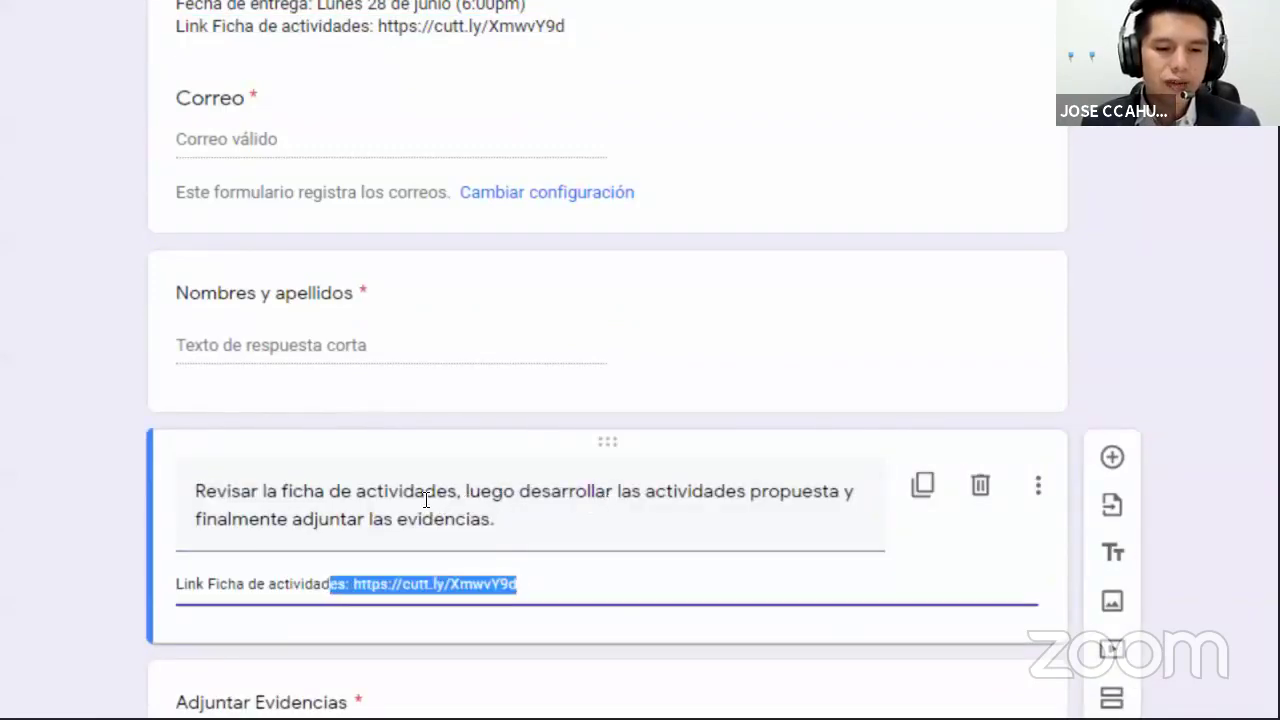
{"action": "key", "text": "End"}
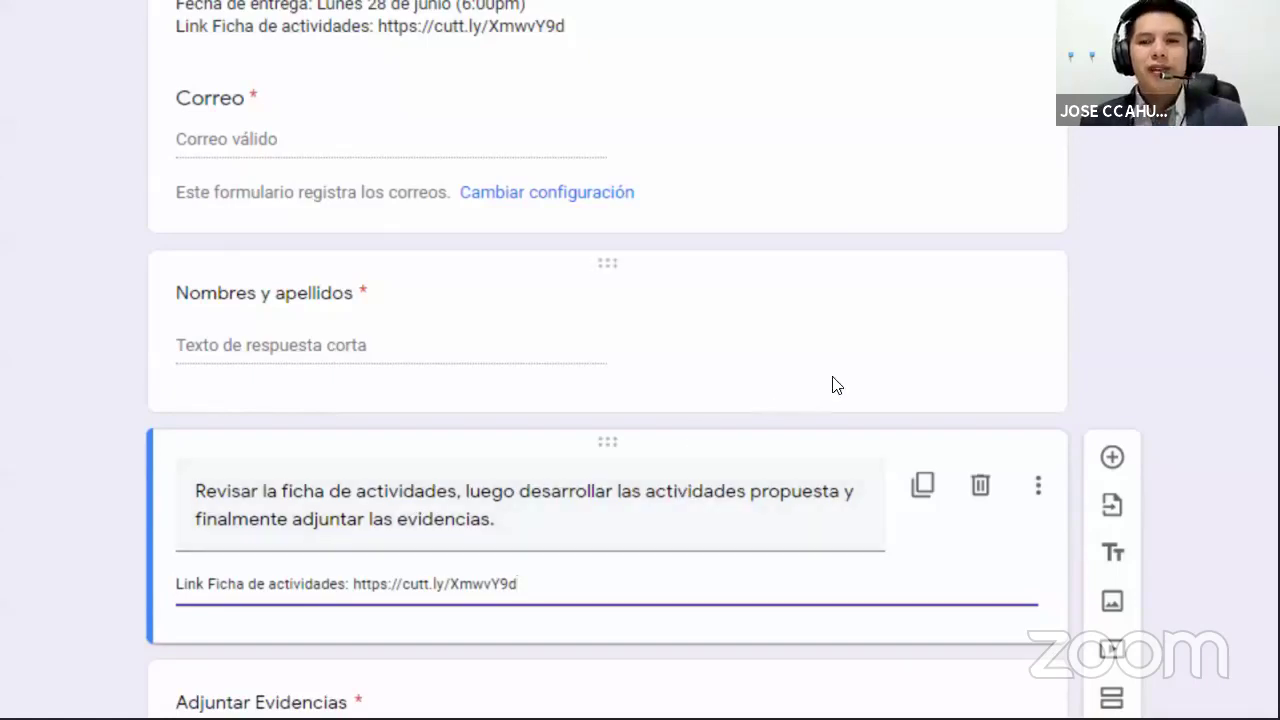
{"action": "left_click", "coordinate": [862, 377]}
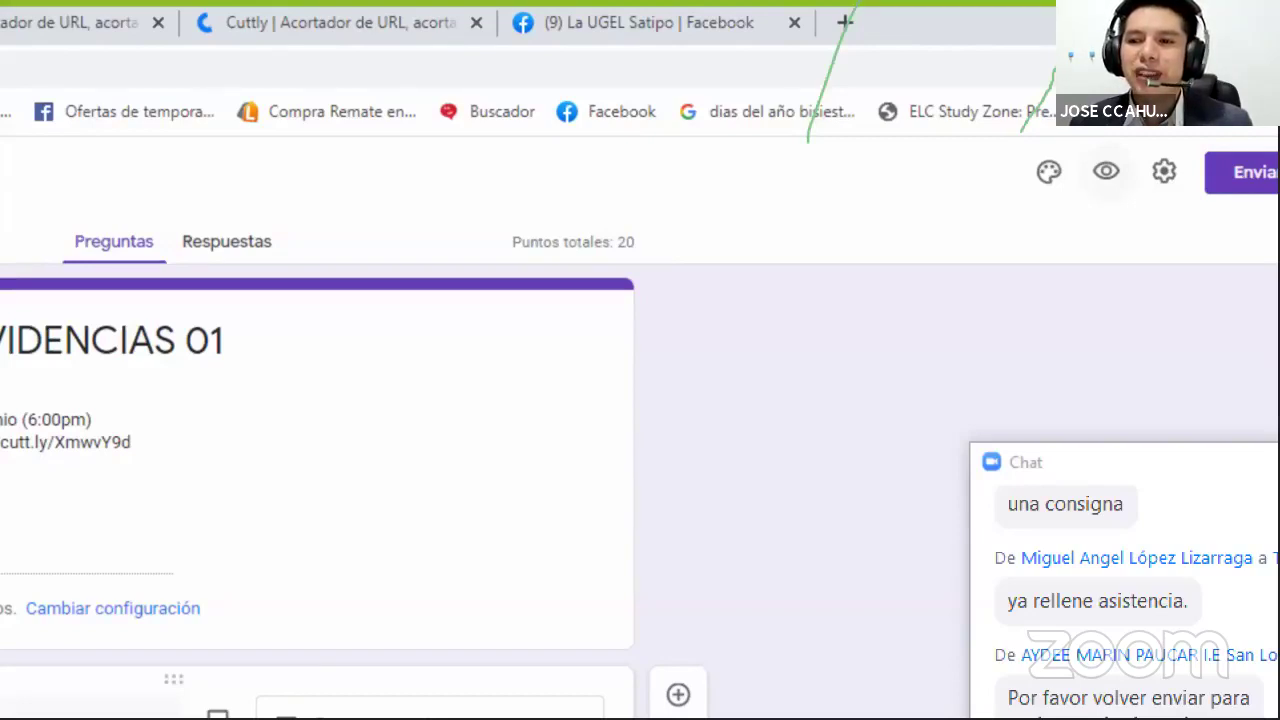
{"action": "left_click", "coordinate": [1106, 171]}
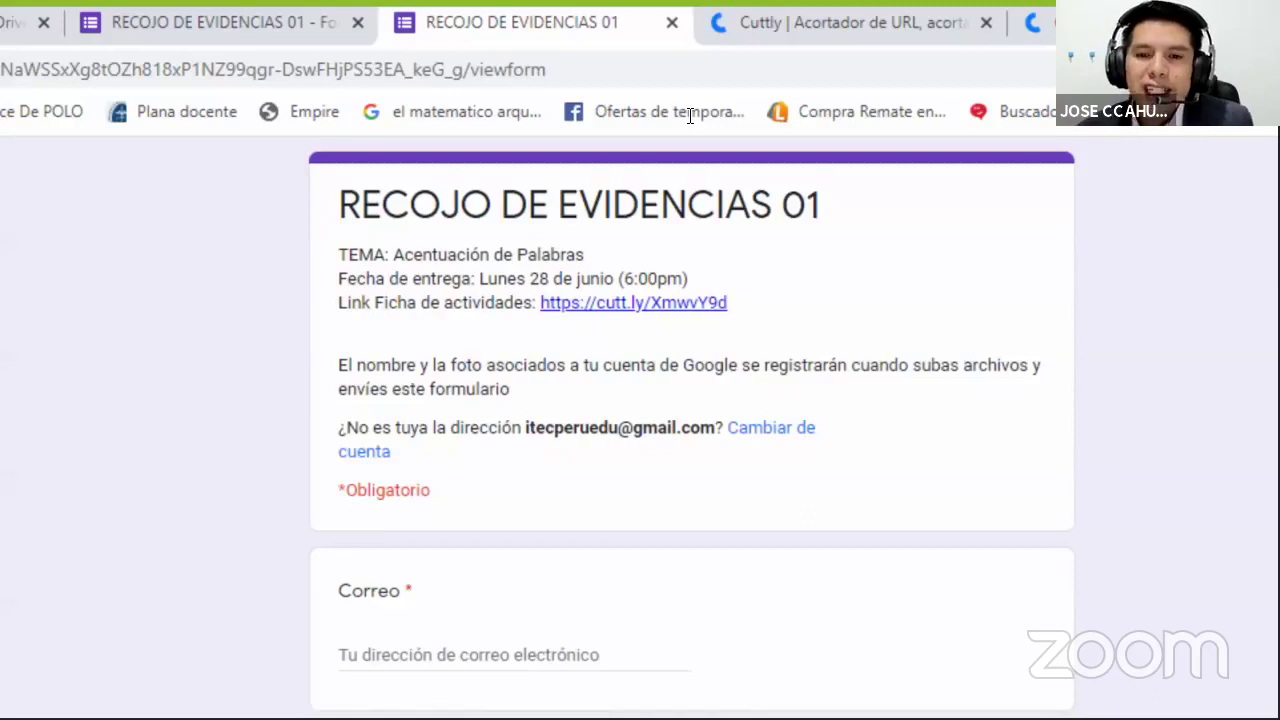
Highlight the topic Acentuación de Palabras, the submission date and the link line in the preview header.
{"action": "left_click_drag", "start_coordinate": [496, 128], "coordinate": [603, 129]}
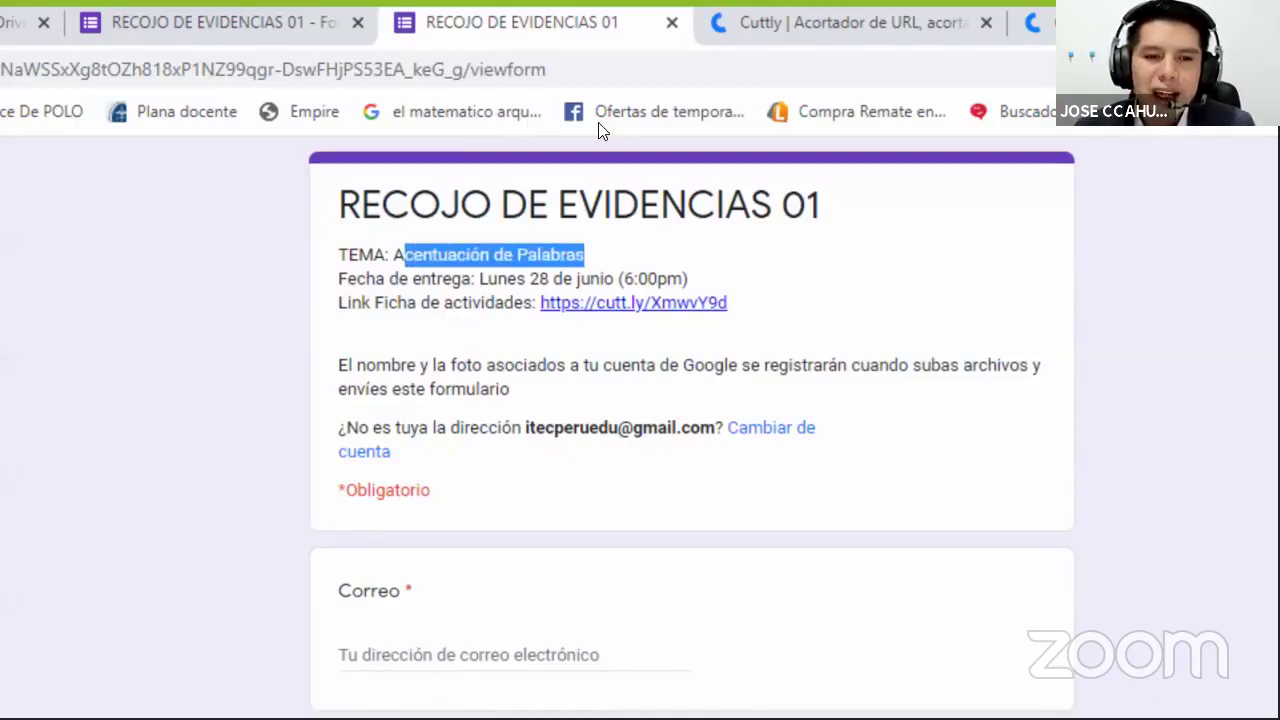
{"action": "left_click_drag", "start_coordinate": [500, 140], "coordinate": [618, 140]}
{"action": "left_click", "coordinate": [490, 156]}
{"action": "left_click_drag", "start_coordinate": [511, 155], "coordinate": [530, 154]}
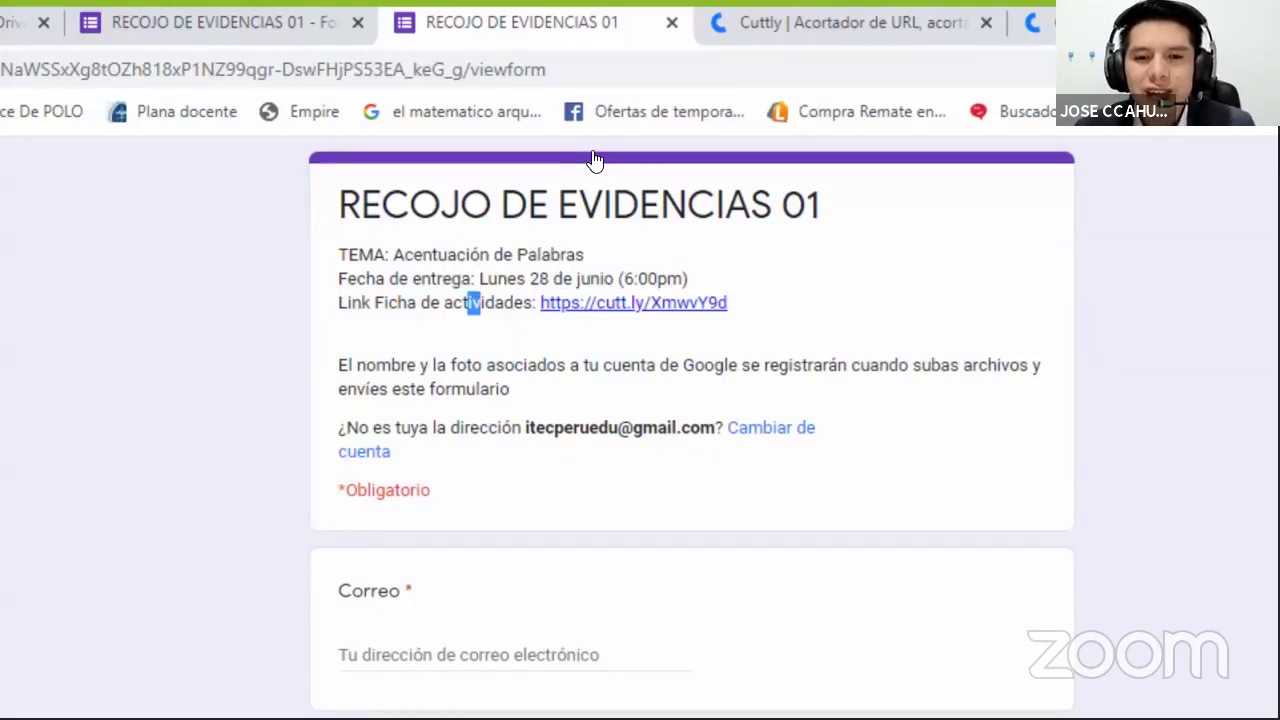
Open the cutt.ly activity-sheet link to view the accentuation worksheet PDF, then close it.
{"action": "left_click", "coordinate": [633, 302]}
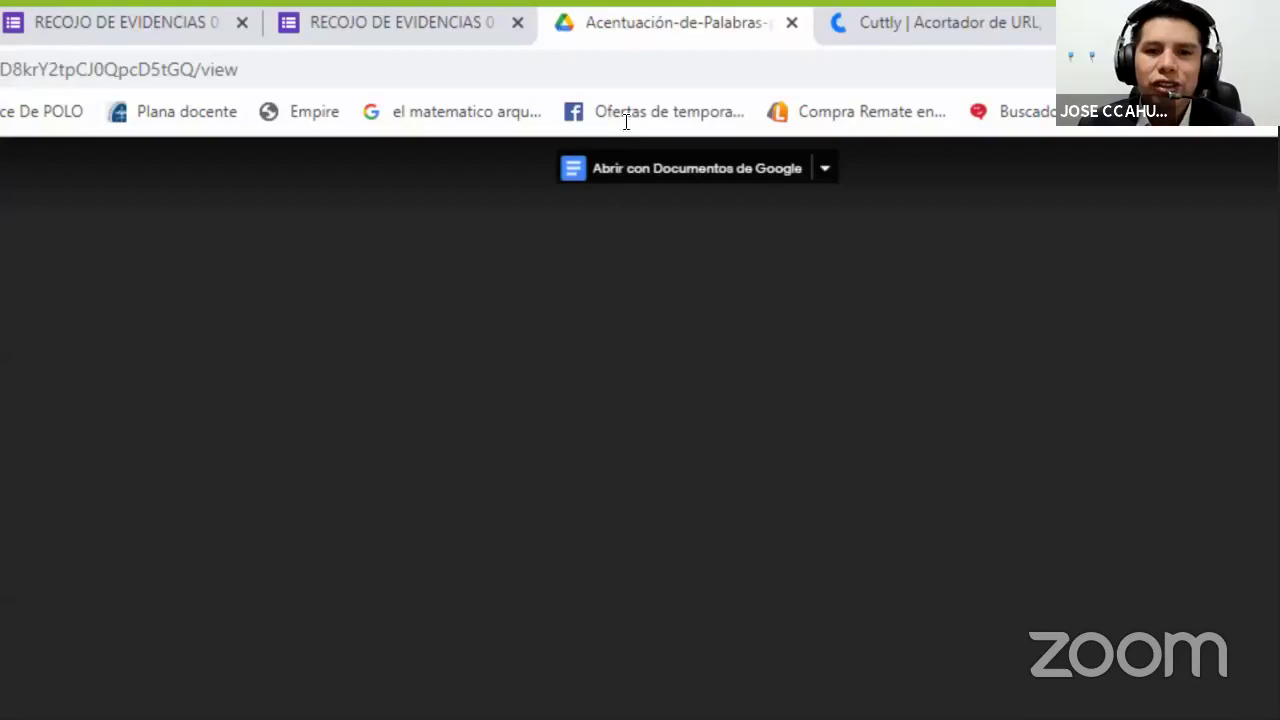
{"action": "scroll", "coordinate": [654, 166], "scroll_direction": "down", "scroll_amount": 15}
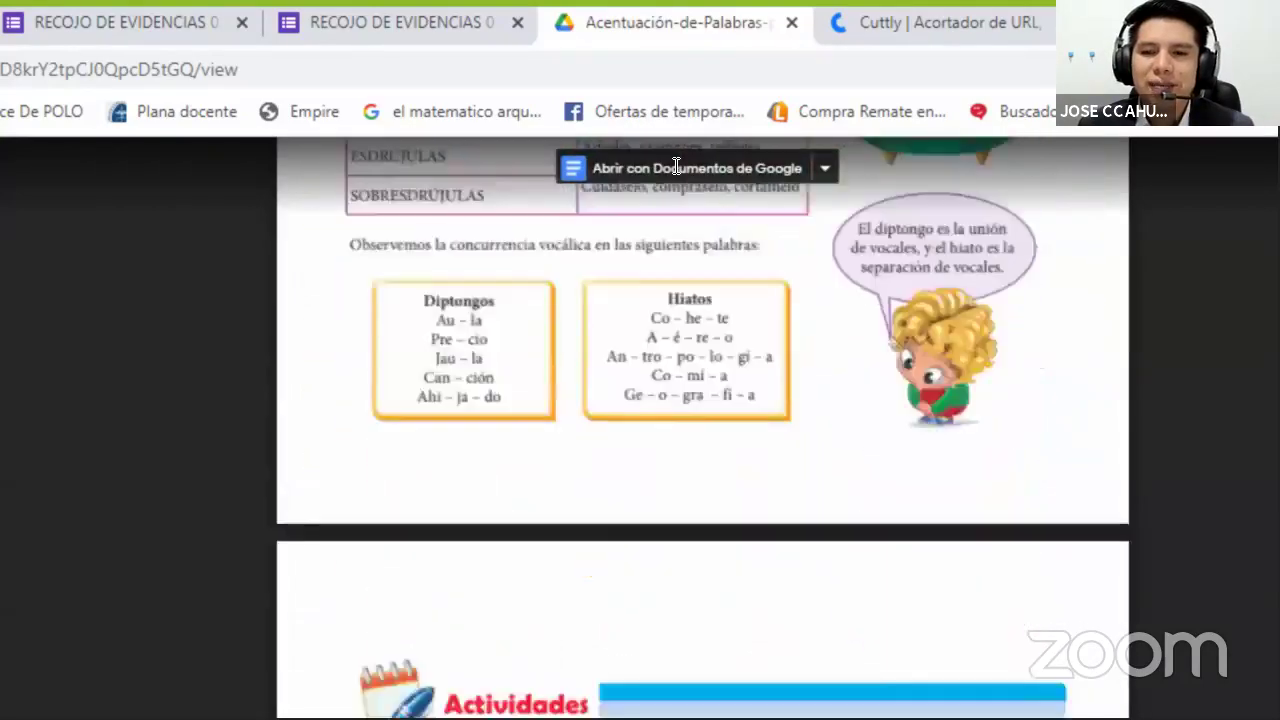
{"action": "scroll", "coordinate": [672, 166], "scroll_direction": "down", "scroll_amount": 10}
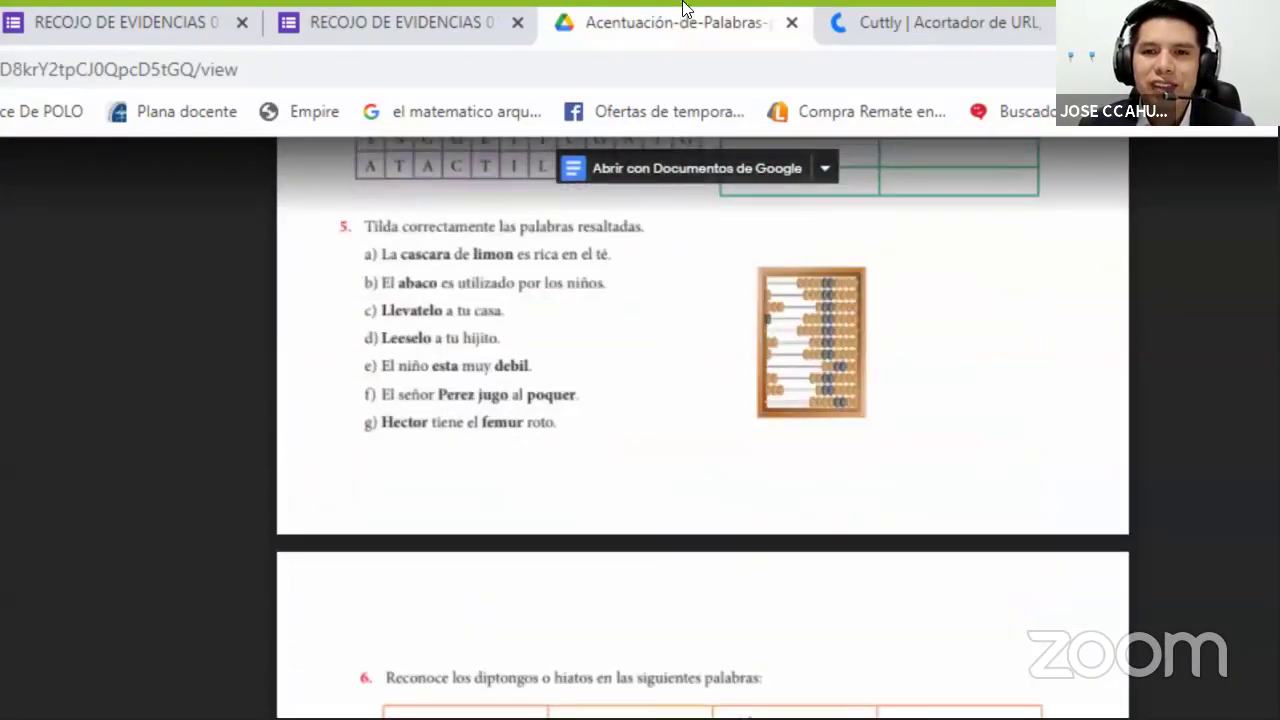
{"action": "key", "text": "ctrl+w"}
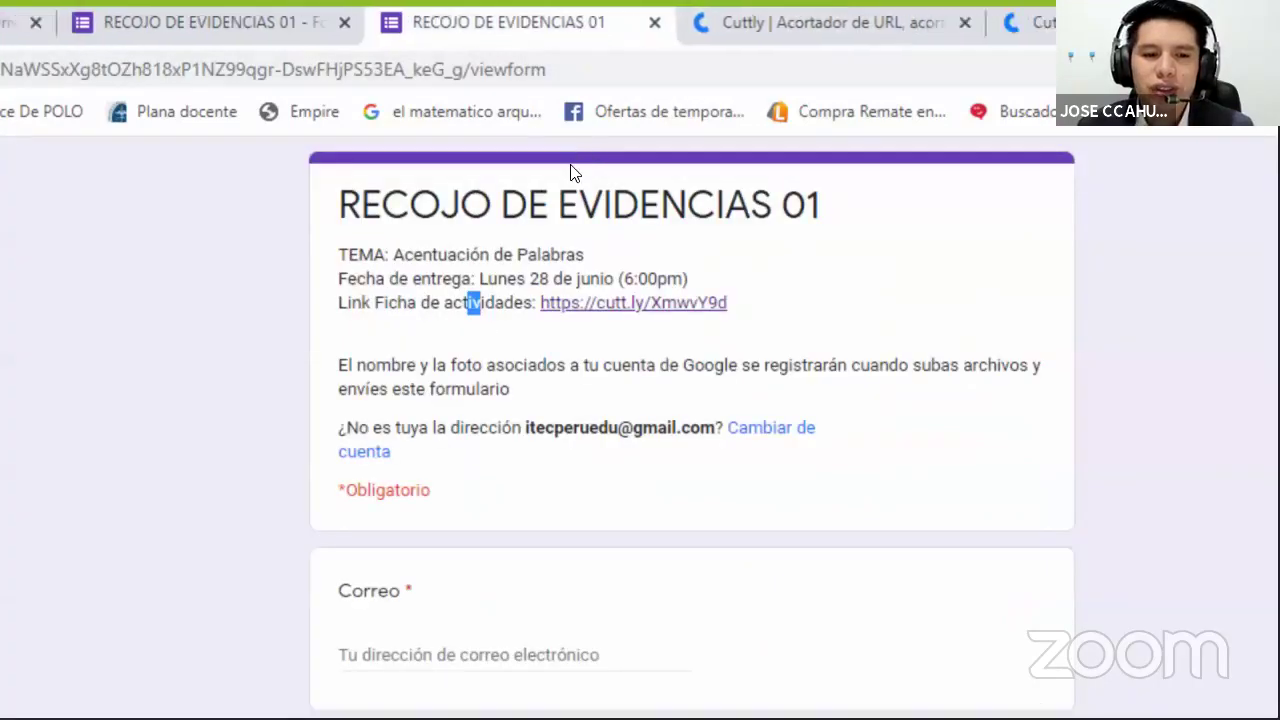
{"action": "scroll", "coordinate": [571, 171], "scroll_direction": "down", "scroll_amount": 1}
Highlight the instruction text and its link line in the preview, then return to the form editor.
{"action": "scroll", "coordinate": [514, 170], "scroll_direction": "down", "scroll_amount": 2}
{"action": "key", "text": "Tab"}
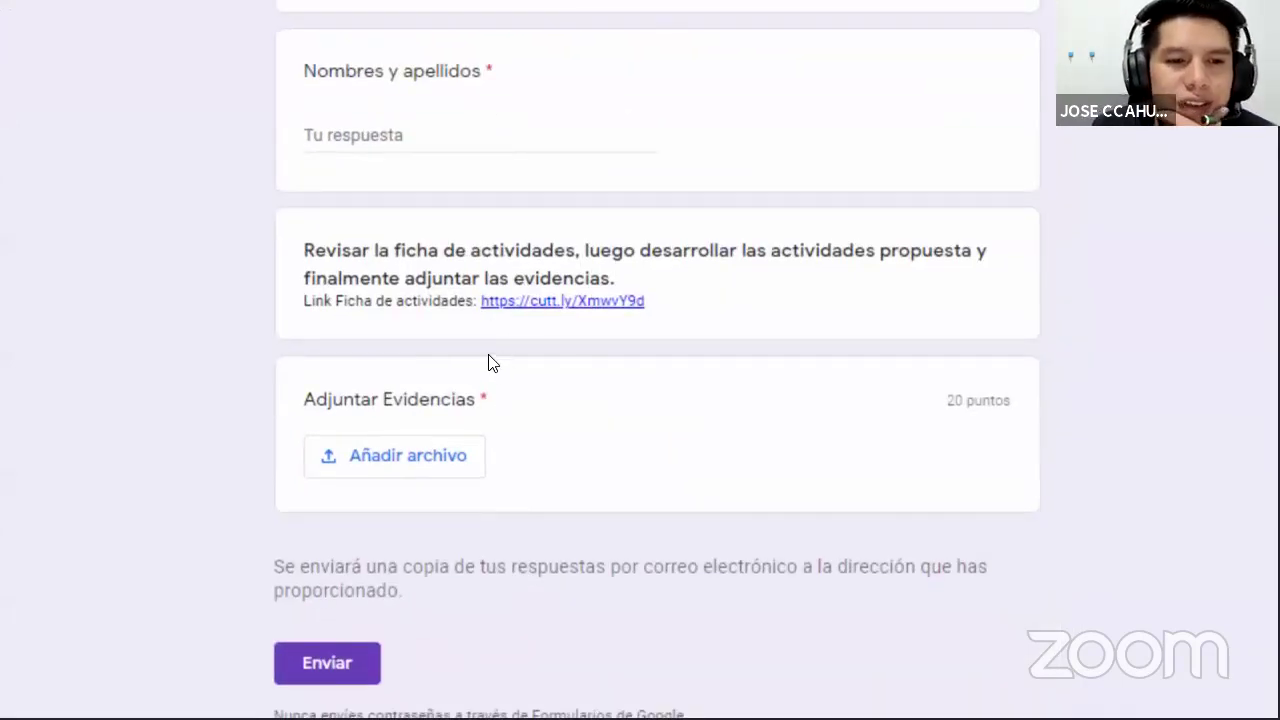
{"action": "left_click_drag", "start_coordinate": [550, 357], "coordinate": [774, 370]}
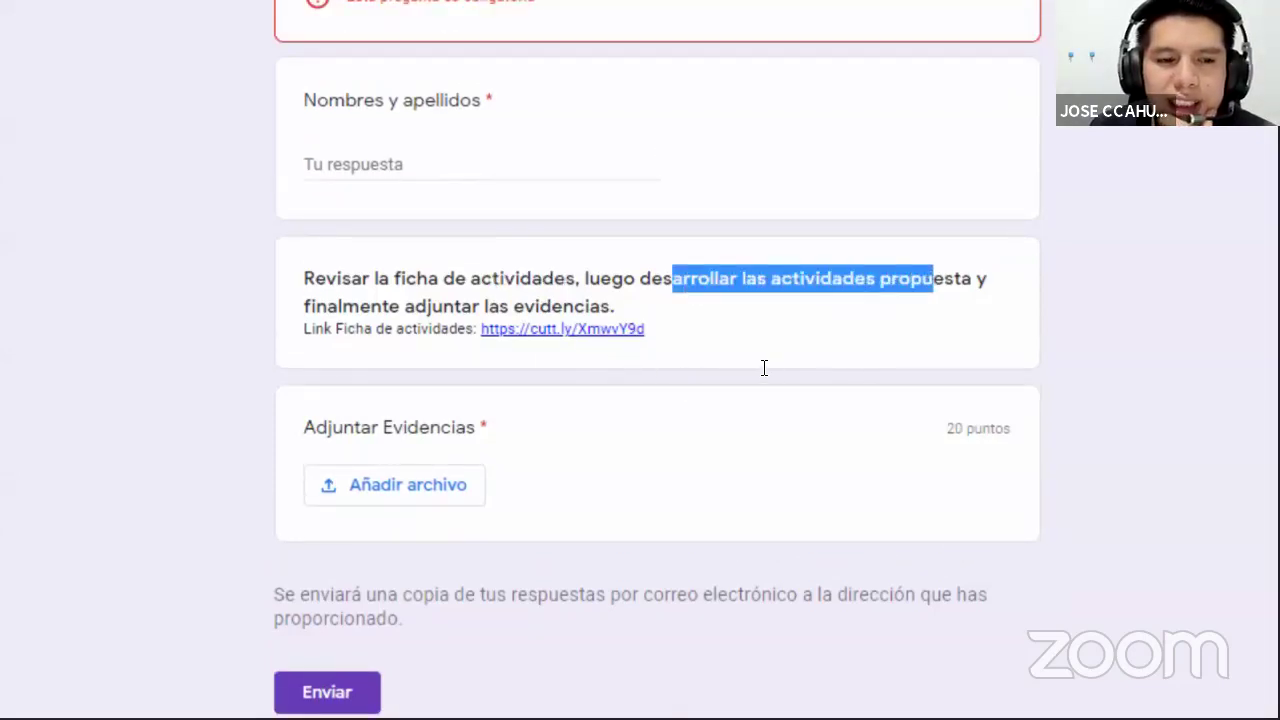
{"action": "left_click", "coordinate": [520, 379]}
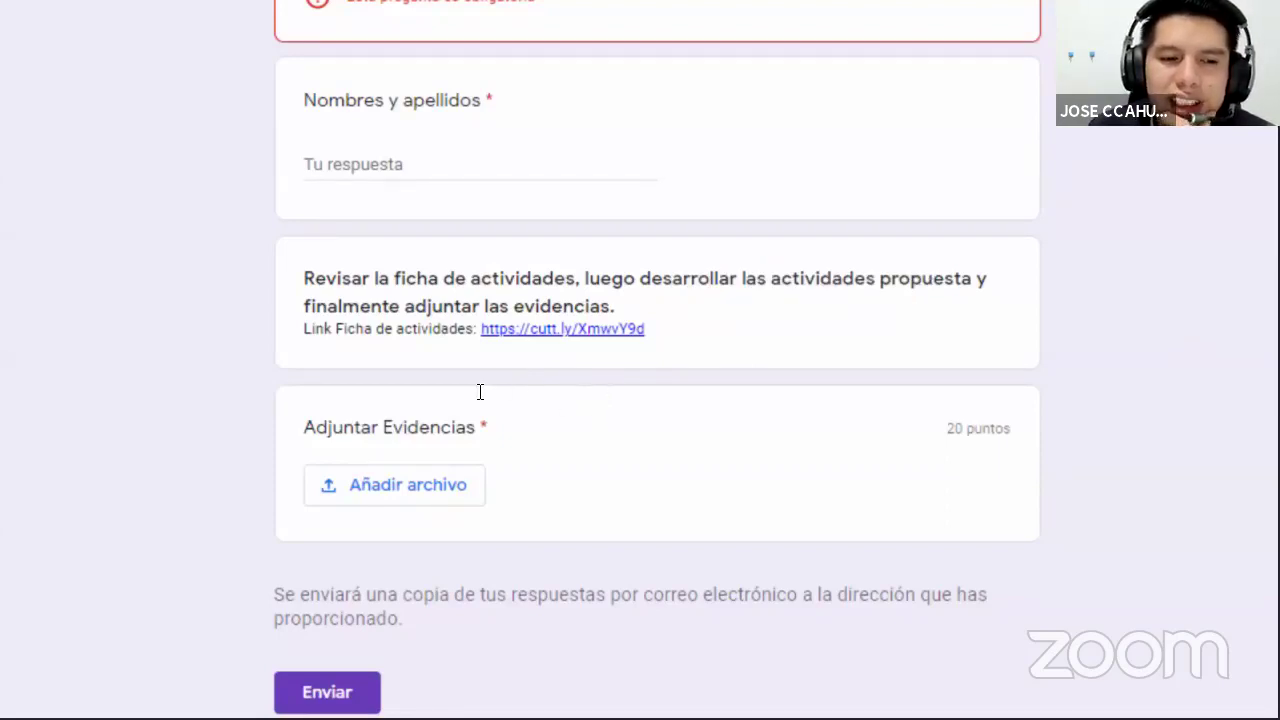
{"action": "left_click_drag", "start_coordinate": [481, 392], "coordinate": [538, 392]}
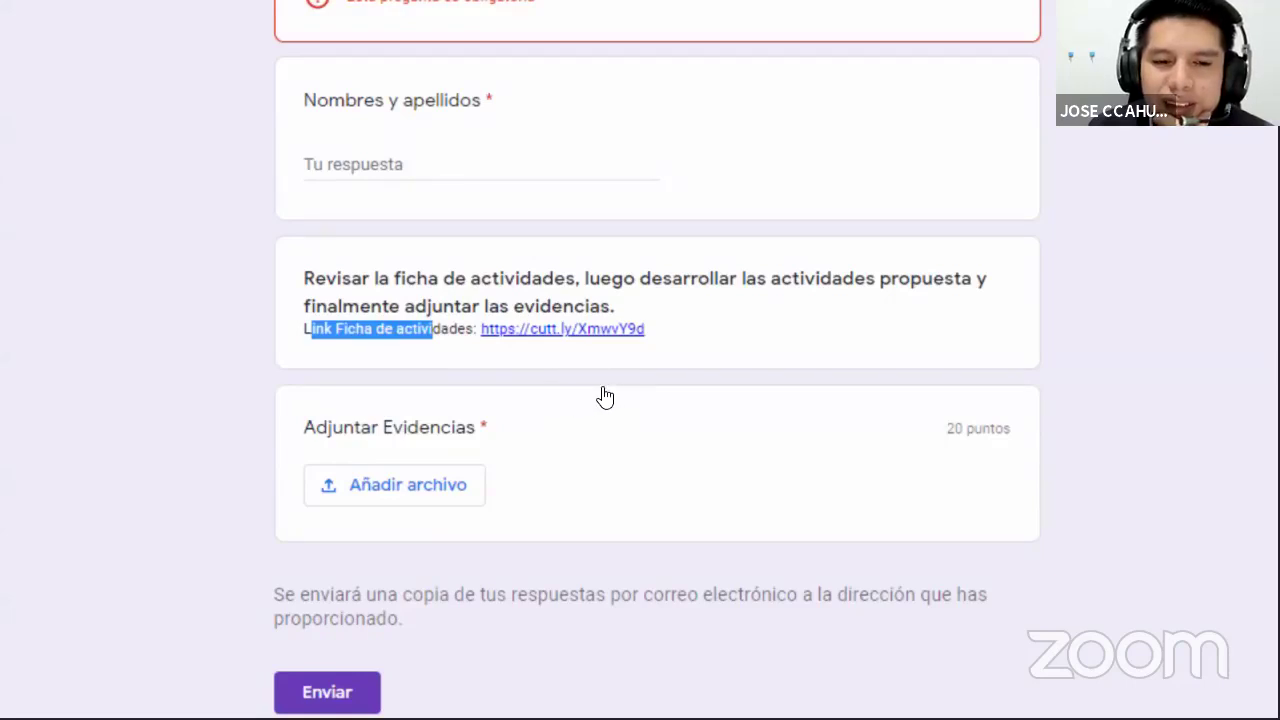
{"action": "left_click", "coordinate": [574, 442]}
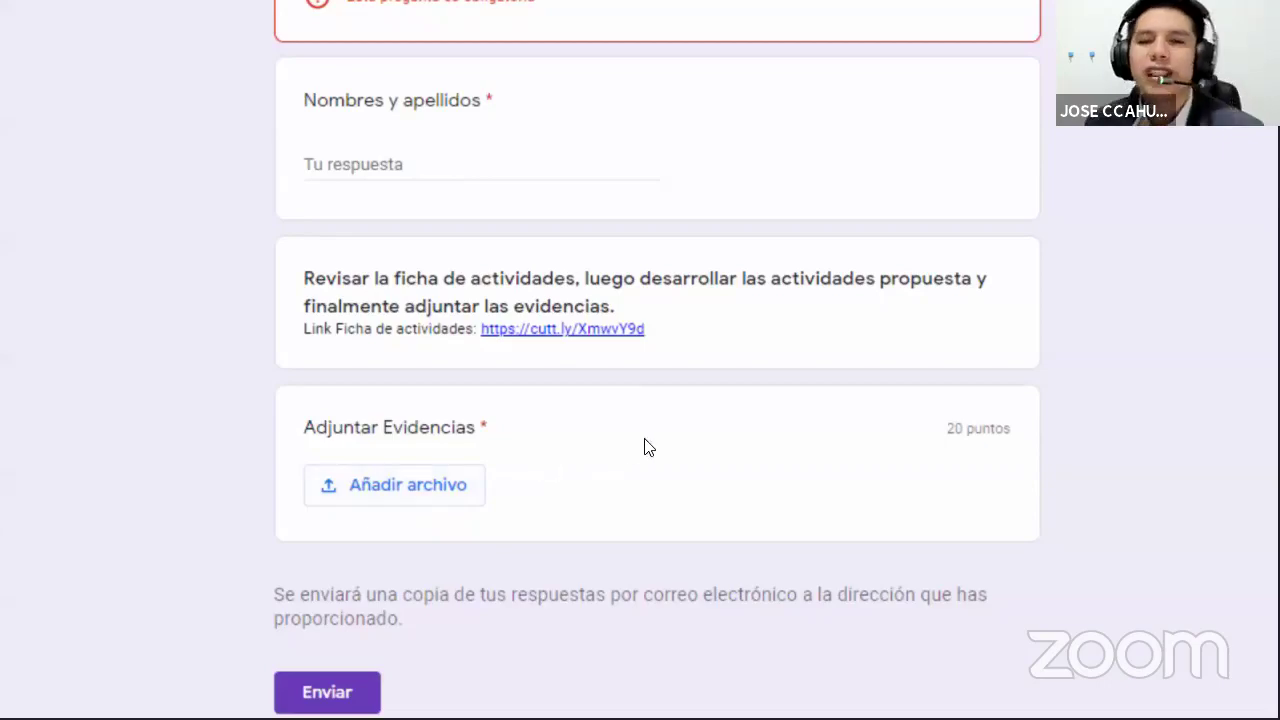
{"action": "scroll", "coordinate": [644, 449], "scroll_direction": "up", "scroll_amount": 5}
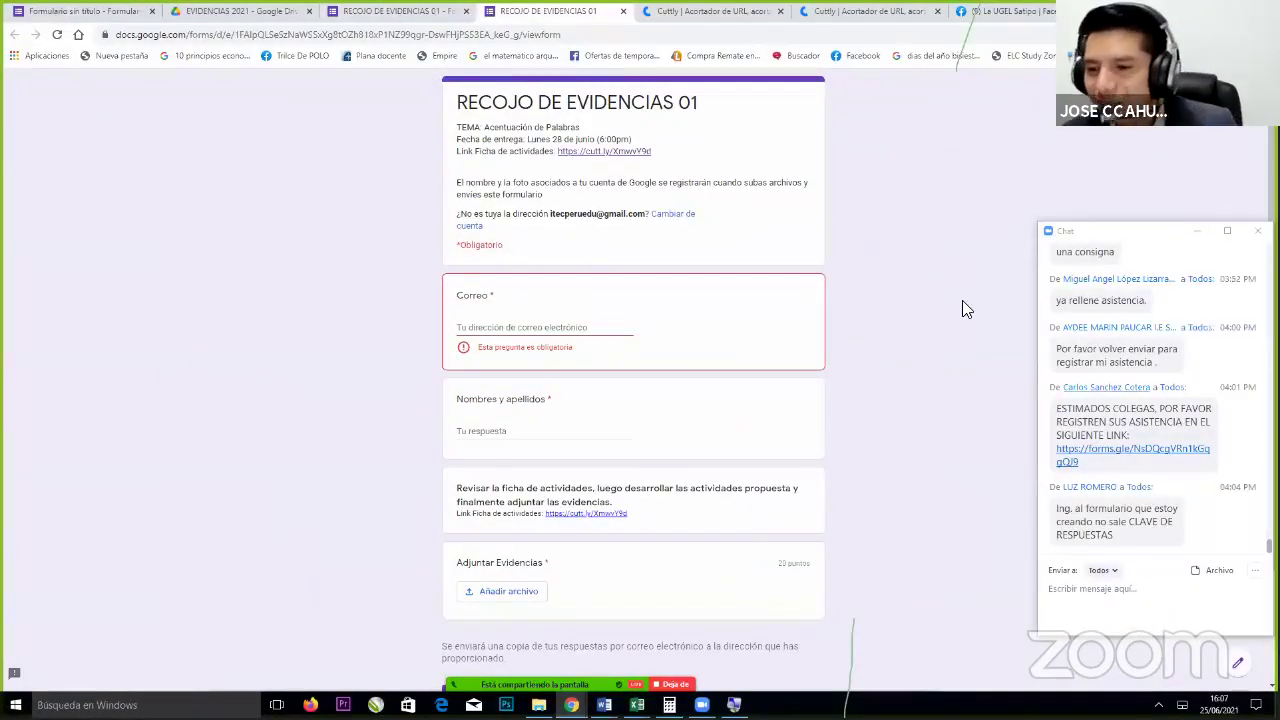
{"action": "scroll", "coordinate": [988, 500], "scroll_direction": "down", "scroll_amount": 1}
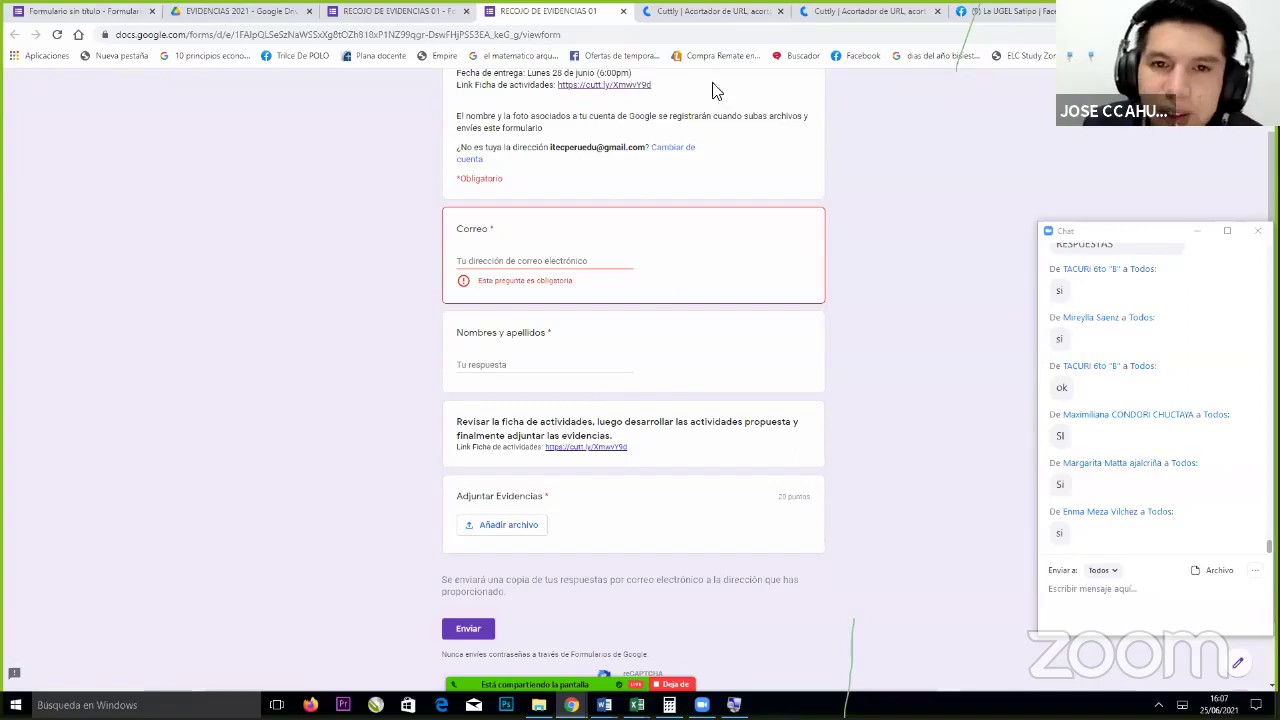
{"action": "left_click", "coordinate": [398, 11]}
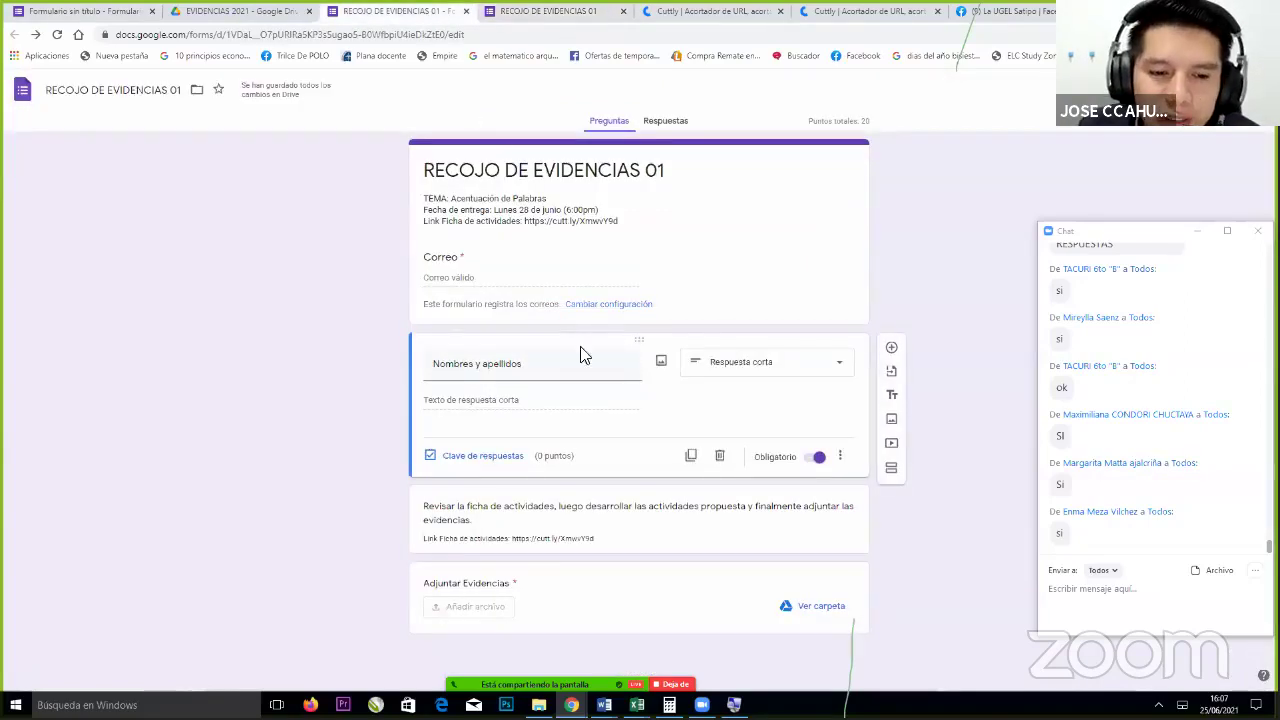
{"action": "left_click", "coordinate": [483, 590]}
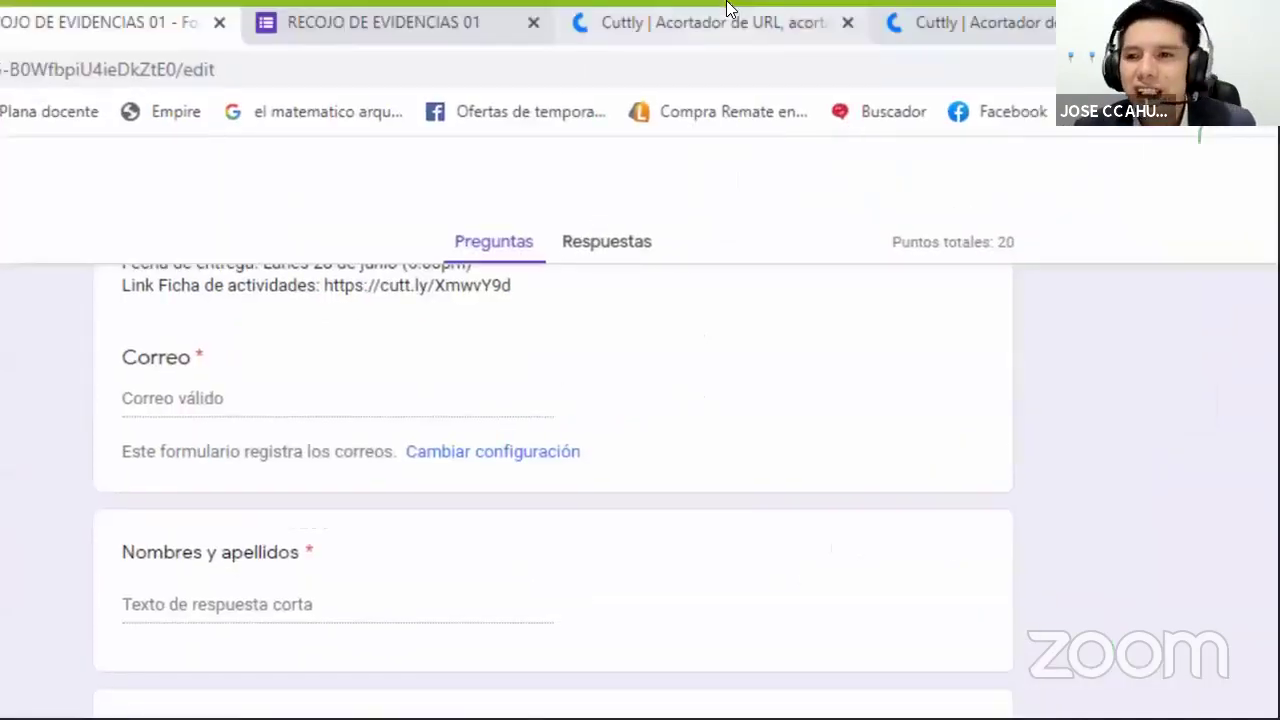
{"action": "scroll", "coordinate": [790, 148], "scroll_direction": "up", "scroll_amount": 2}
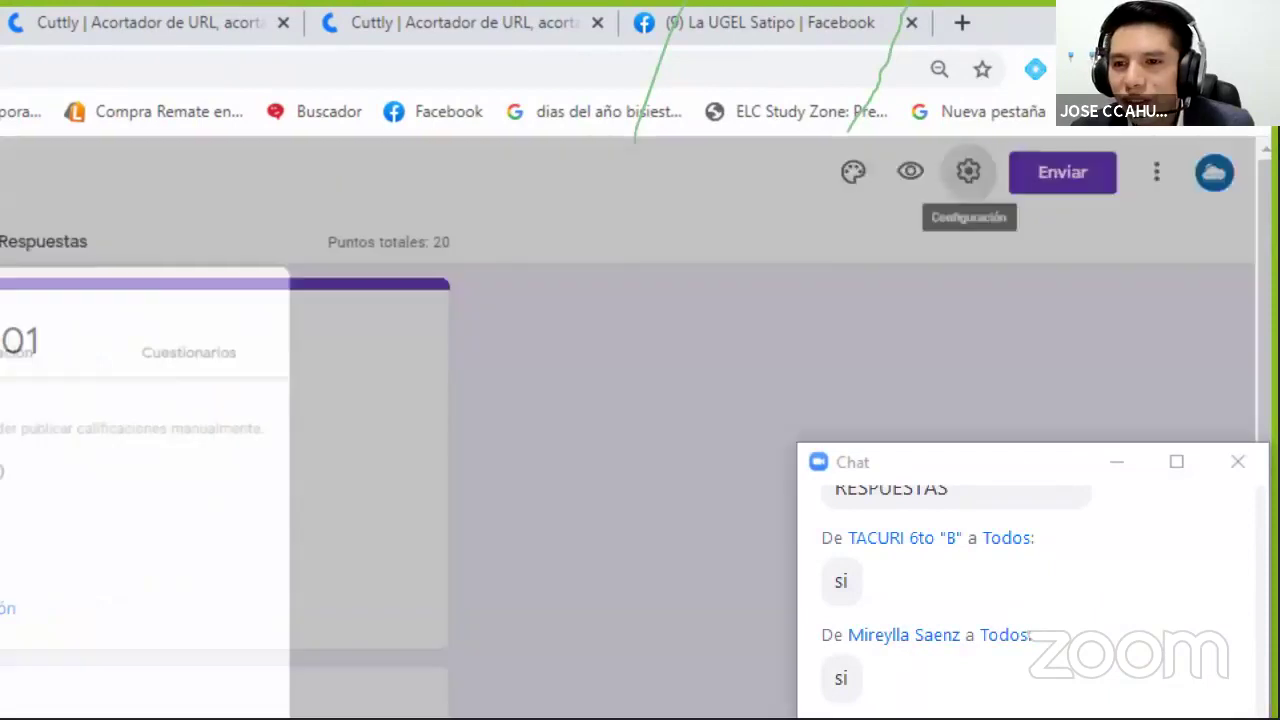
{"action": "left_click", "coordinate": [968, 171]}
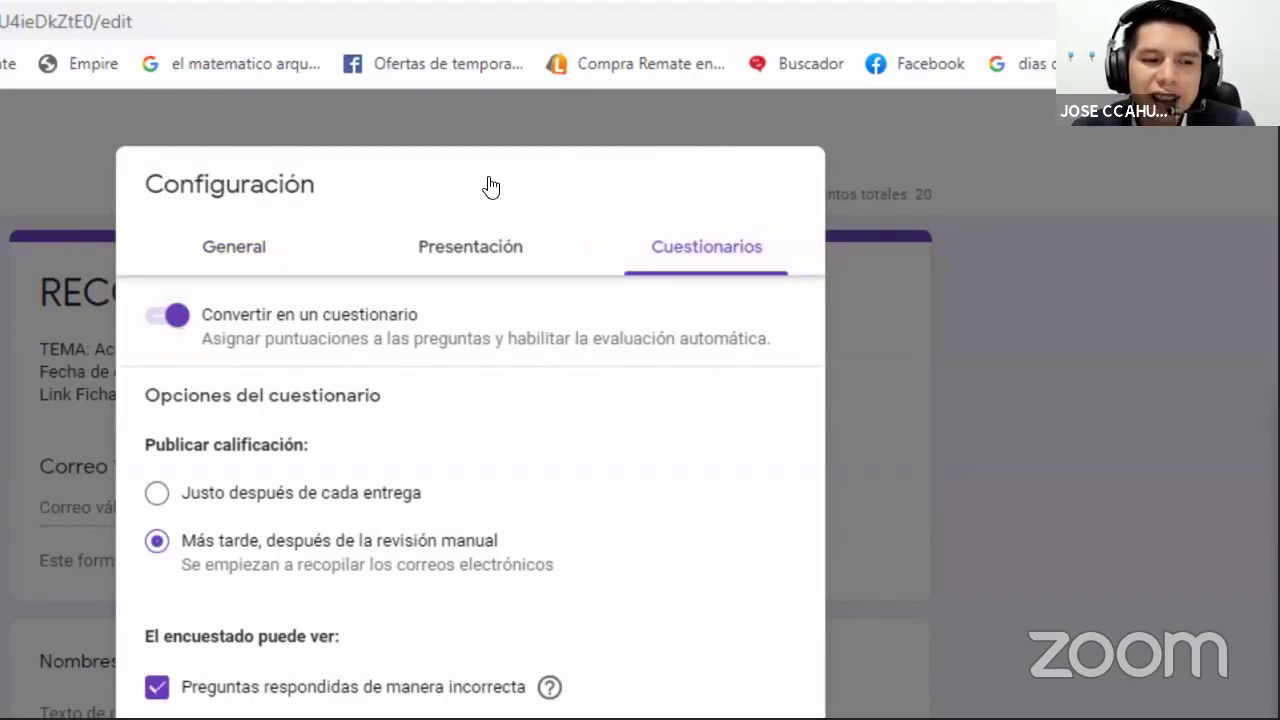
{"action": "key", "text": "Tab"}
{"action": "key", "text": "space"}
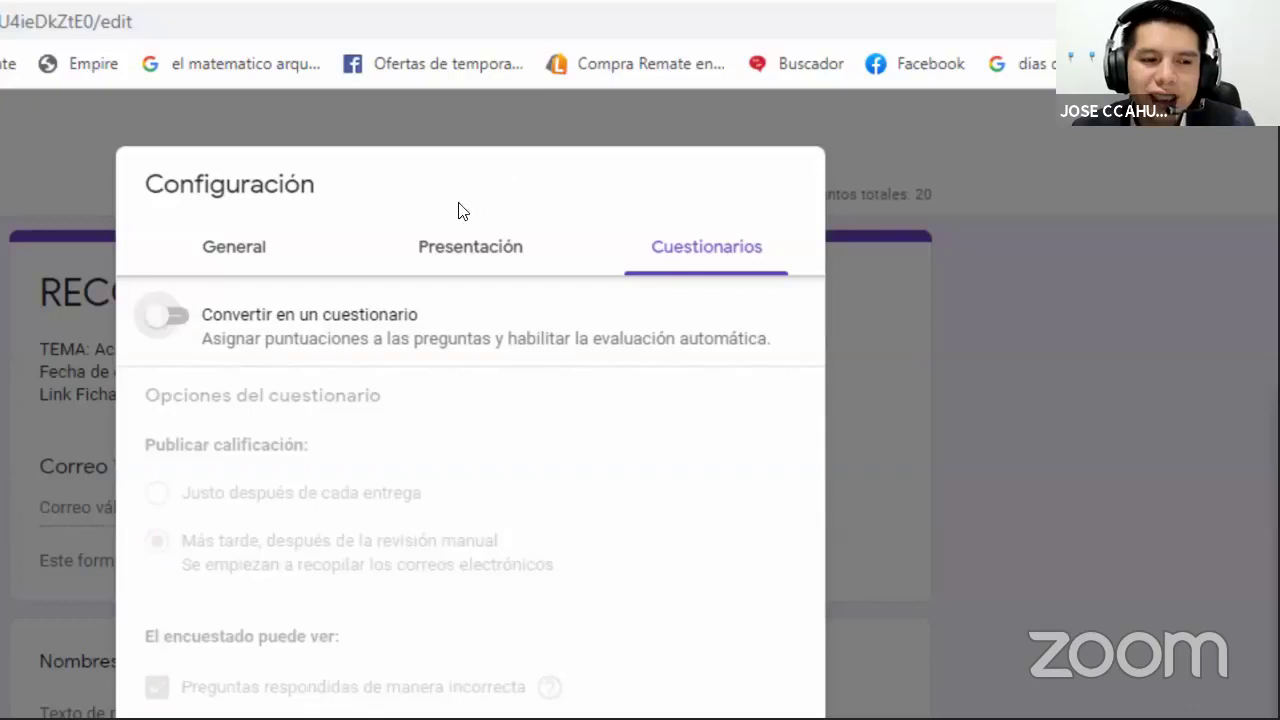
{"action": "key", "text": "space"}
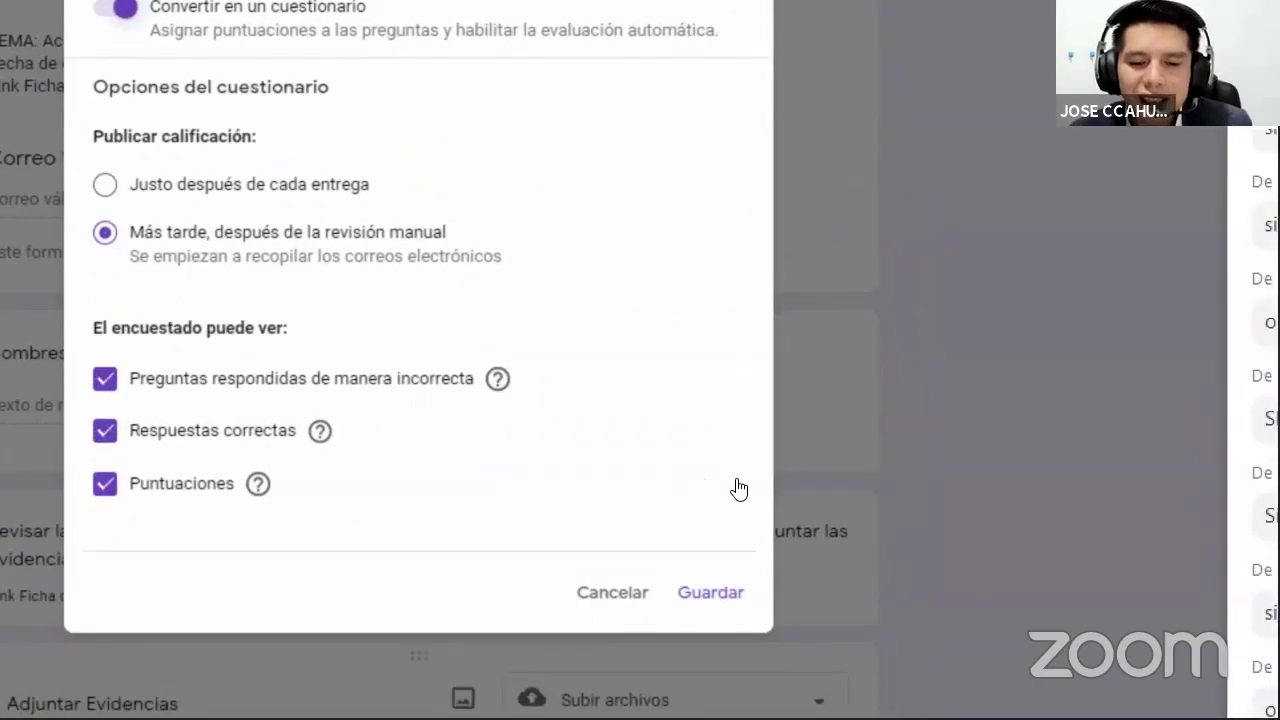
{"action": "key", "text": "Return"}
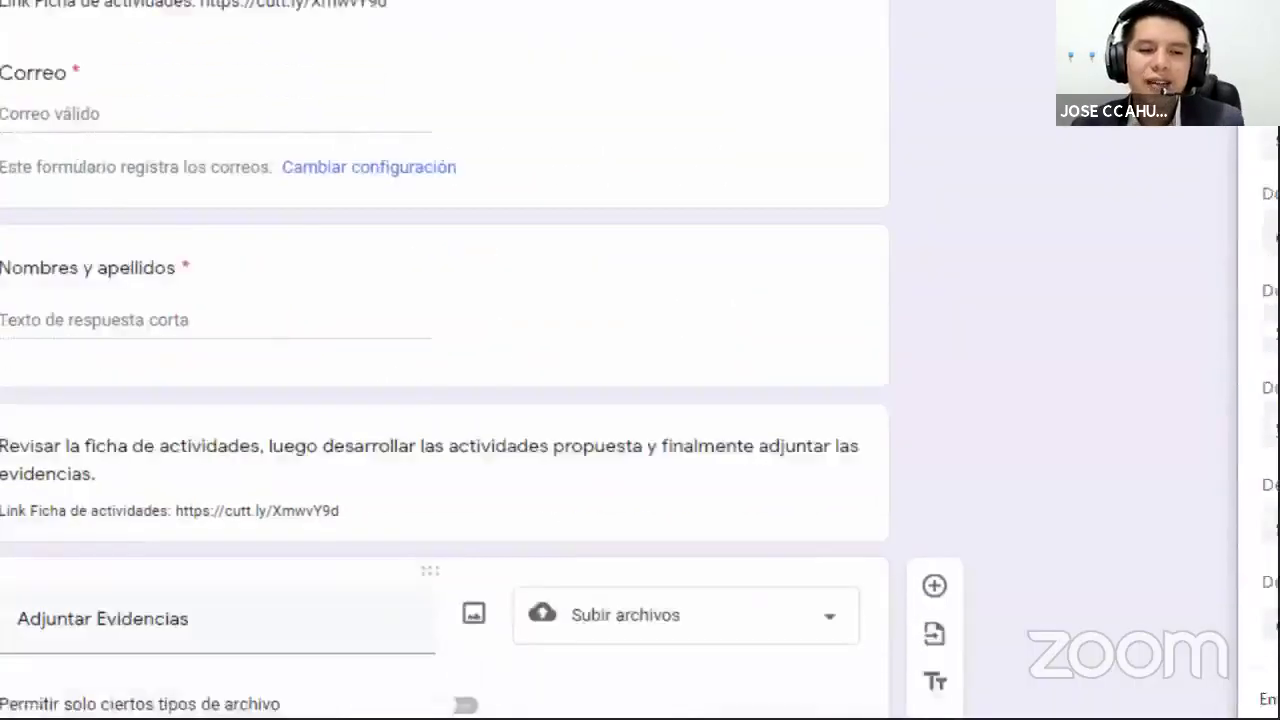
Verify the Adjuntar Evidencias answer key shows 20 puntos and close it with Hecho.
{"action": "scroll", "coordinate": [547, 582], "scroll_direction": "down", "scroll_amount": 2}
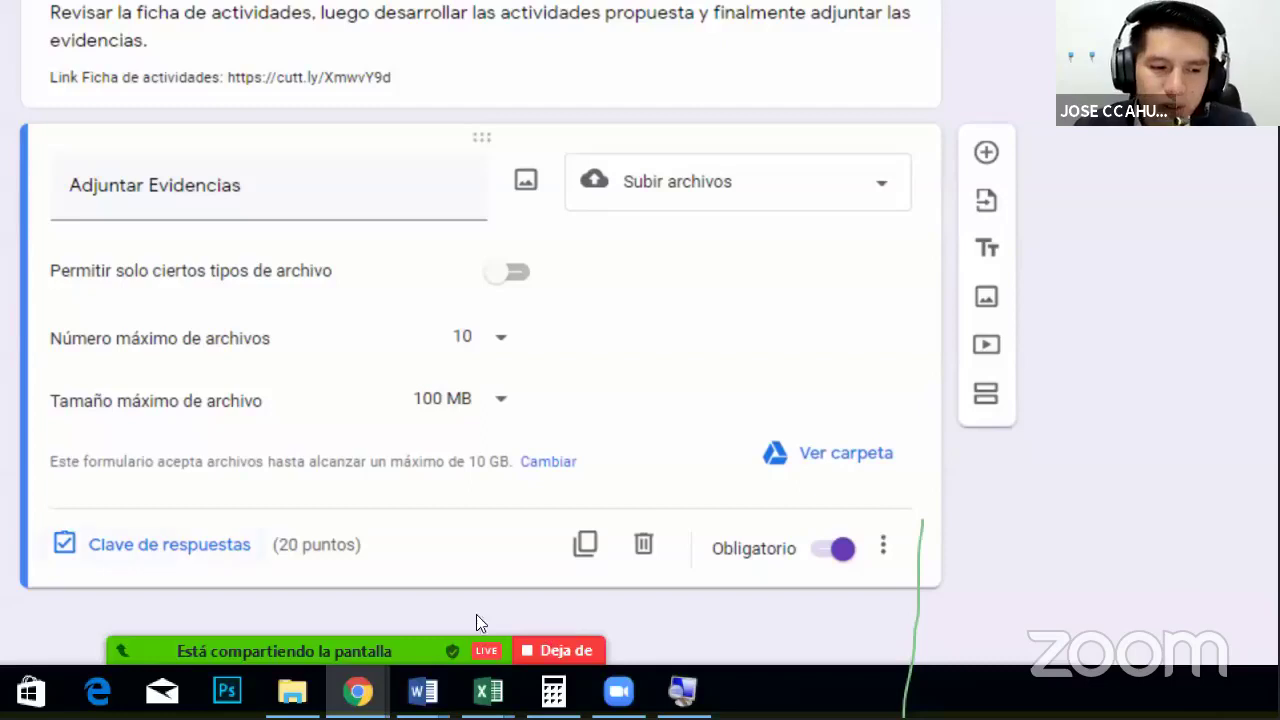
{"action": "key", "text": "Return"}
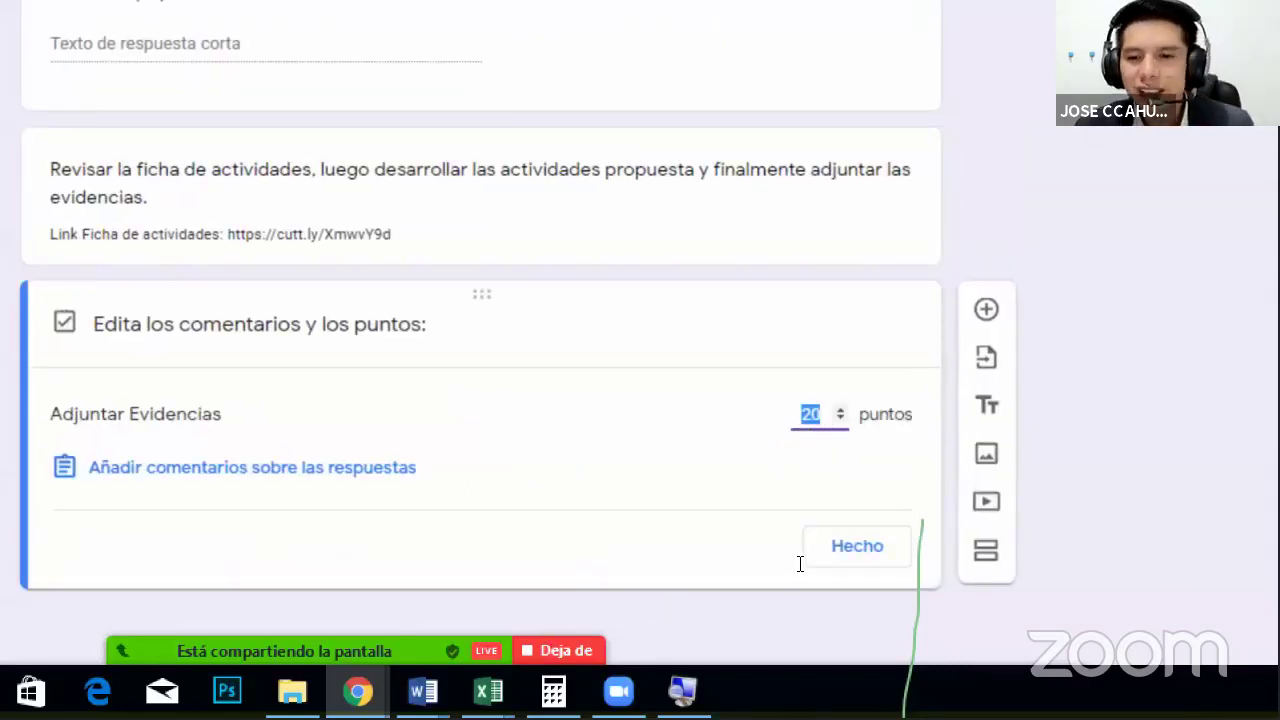
{"action": "key", "text": "ctrl+a"}
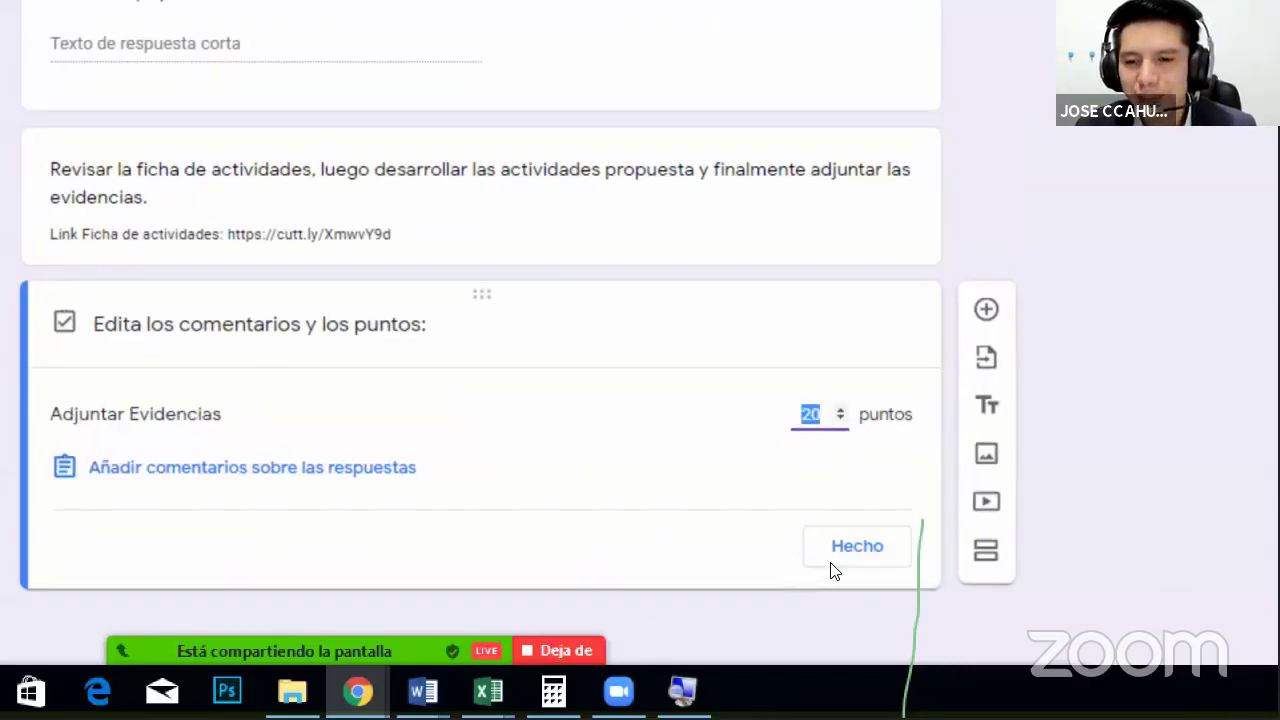
{"action": "key", "text": "Return"}
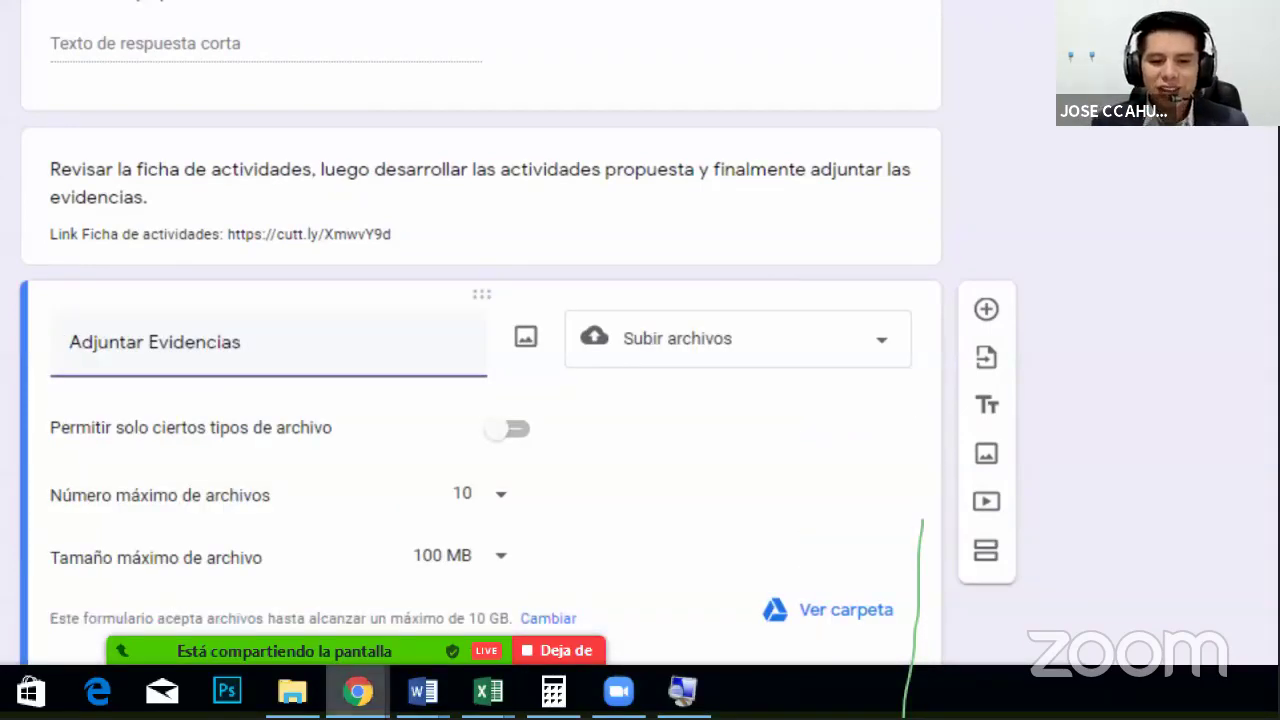
{"action": "left_click", "coordinate": [1047, 622]}
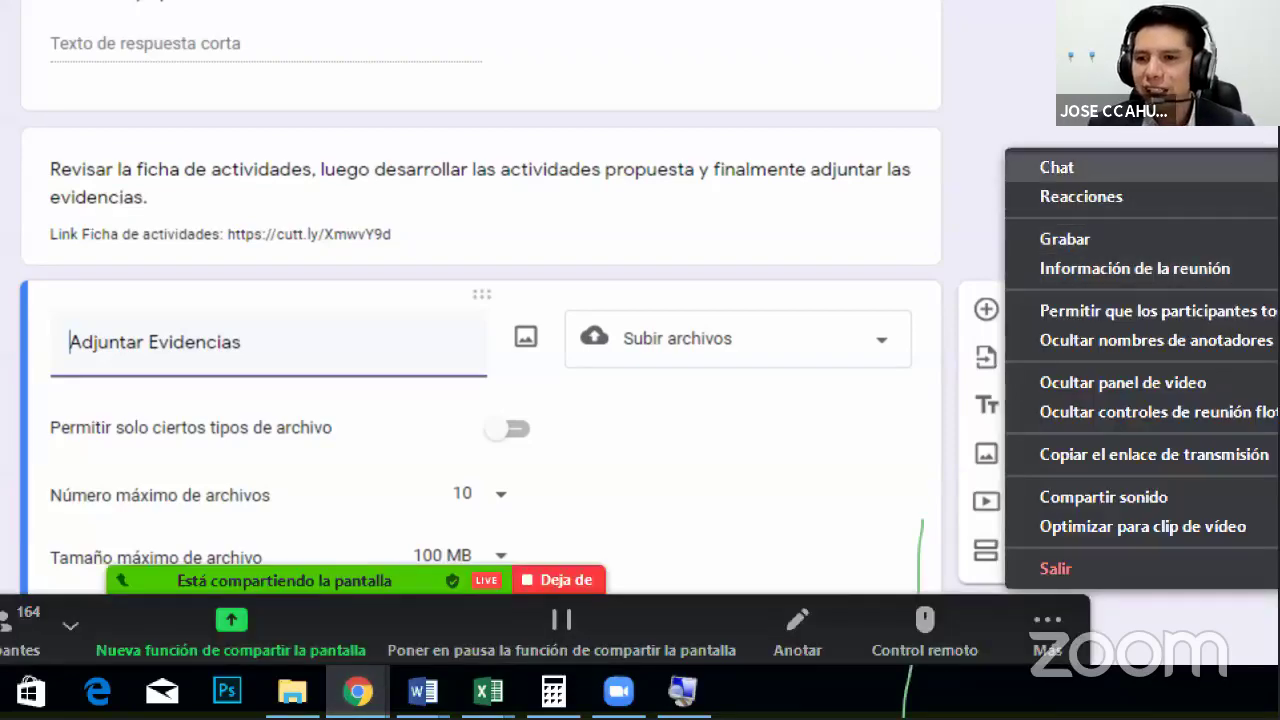
Read the Zoom meeting chat, then switch to the La UGEL Satipo Facebook page.
{"action": "left_click", "coordinate": [970, 568]}
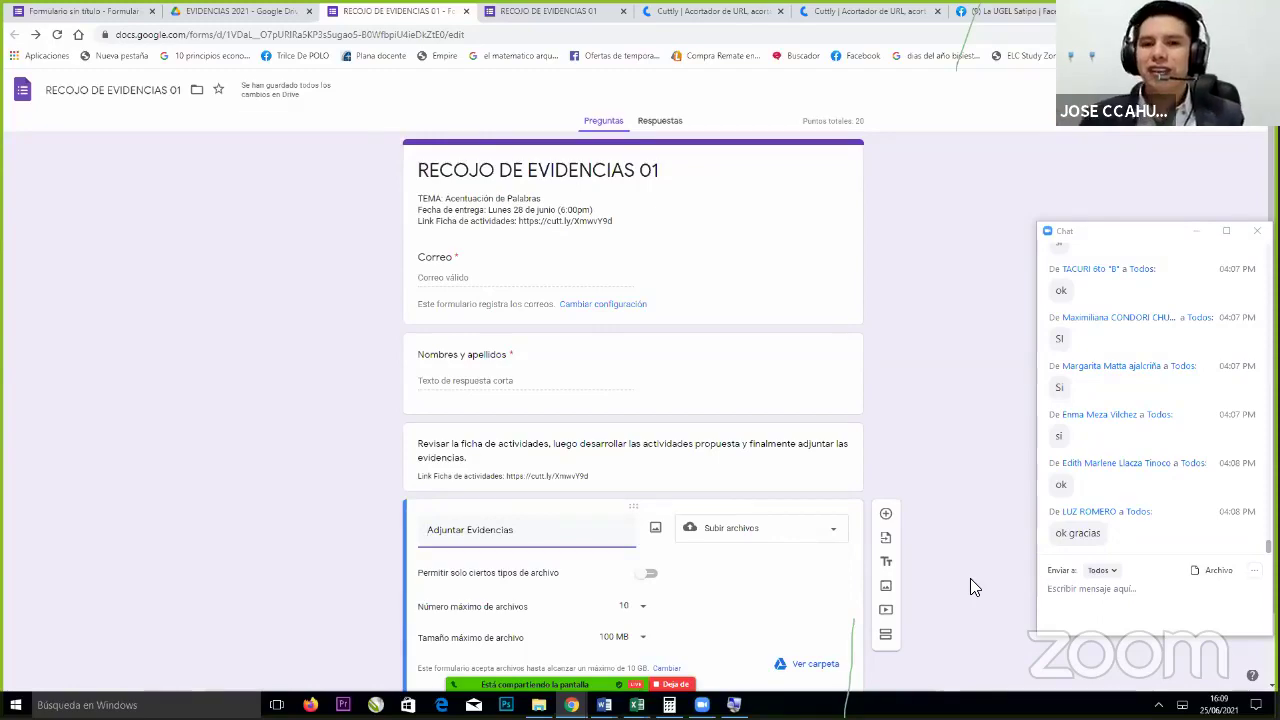
{"action": "scroll", "coordinate": [943, 177], "scroll_direction": "down", "scroll_amount": 1}
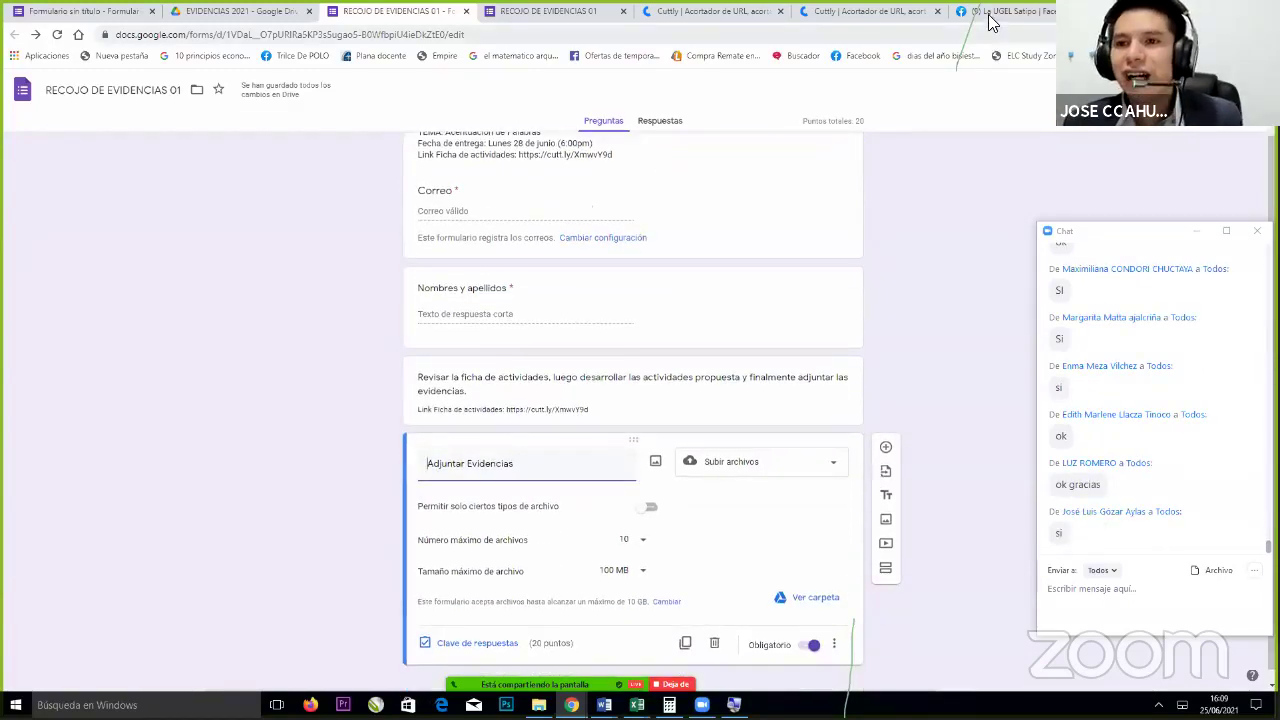
{"action": "left_click", "coordinate": [993, 14]}
{"action": "scroll", "coordinate": [850, 343], "scroll_direction": "down", "scroll_amount": 1}
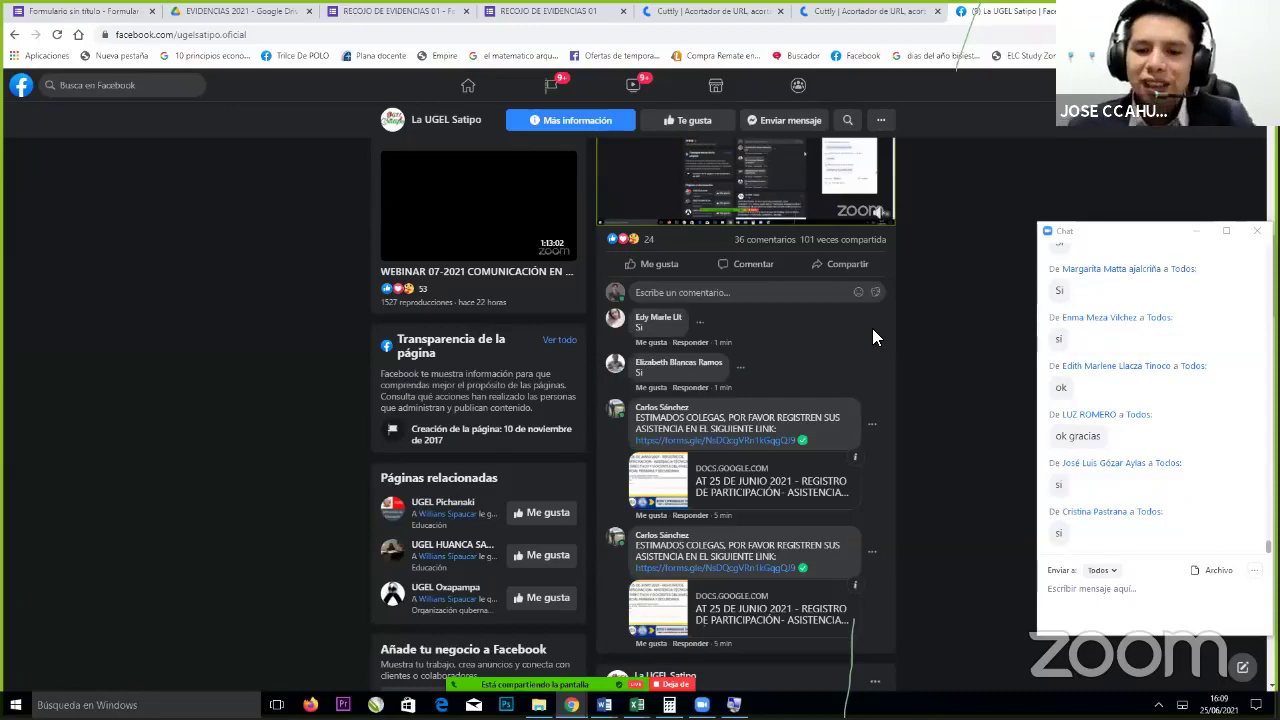
Scroll through the Facebook live post comments, then switch to the RECOJO DE EVIDENCIAS 01 viewform tab.
{"action": "scroll", "coordinate": [906, 302], "scroll_direction": "up", "scroll_amount": 2}
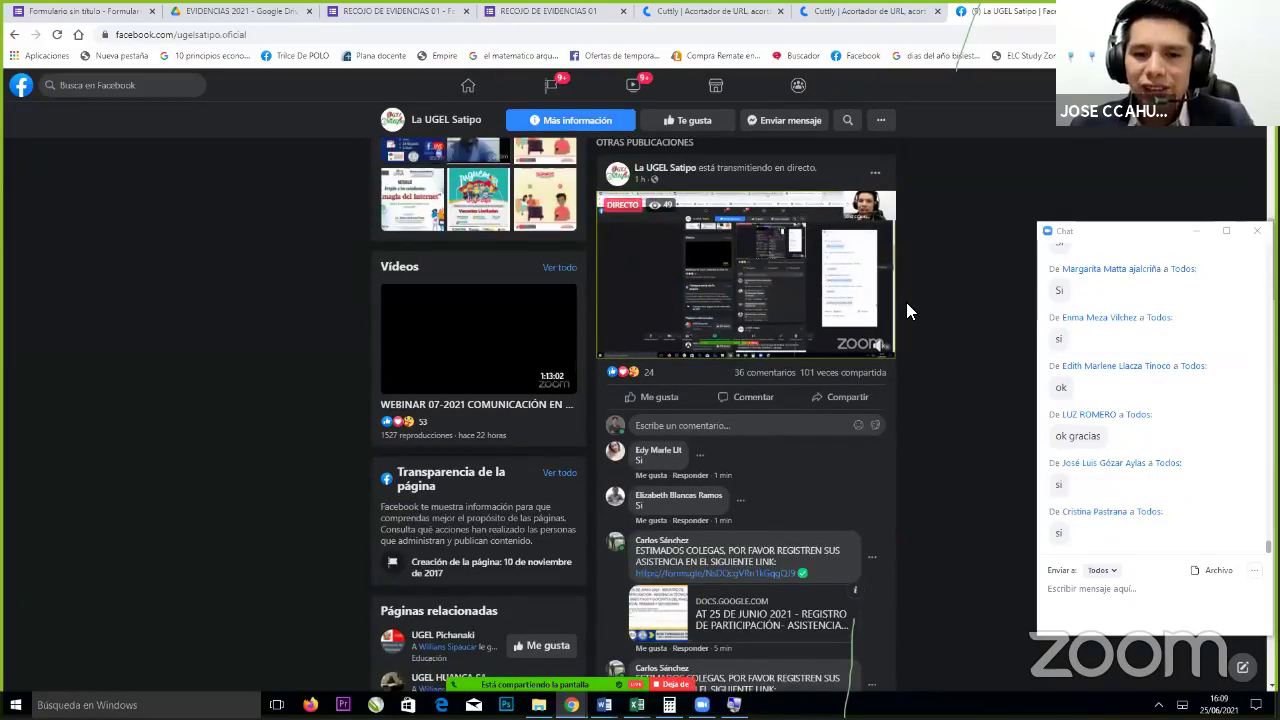
{"action": "scroll", "coordinate": [758, 380], "scroll_direction": "down", "scroll_amount": 1}
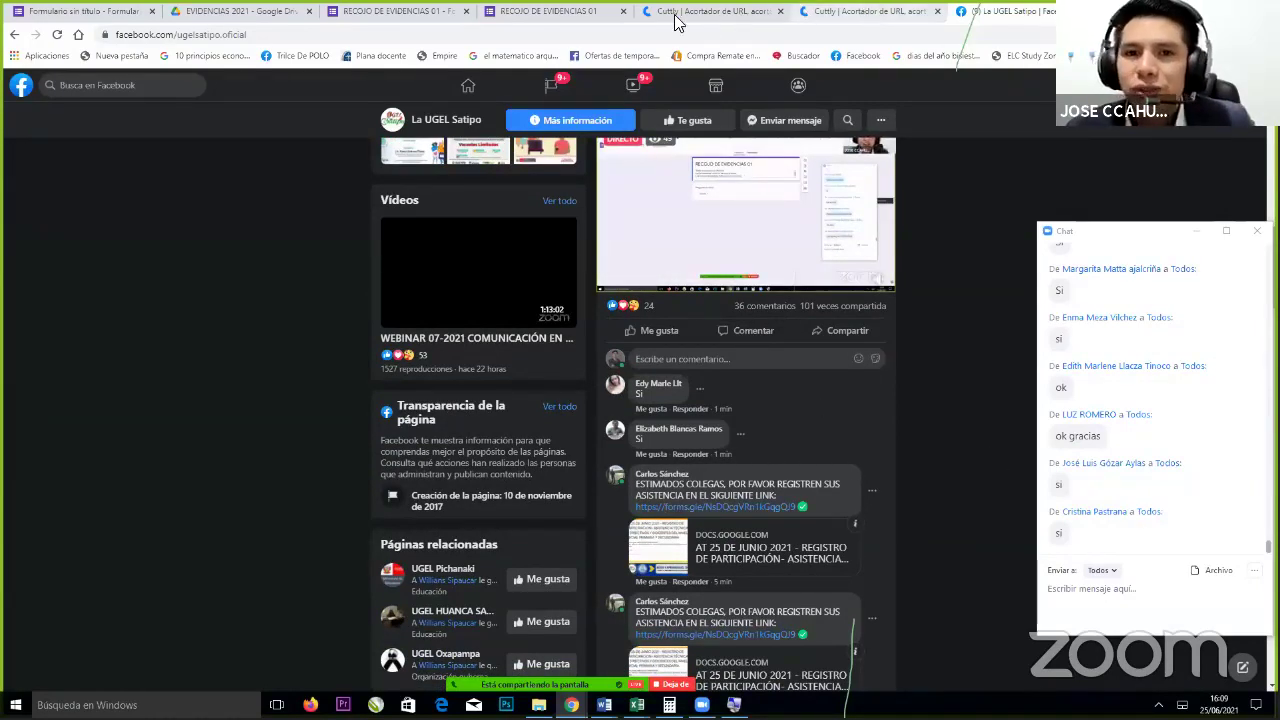
{"action": "left_click", "coordinate": [545, 11]}
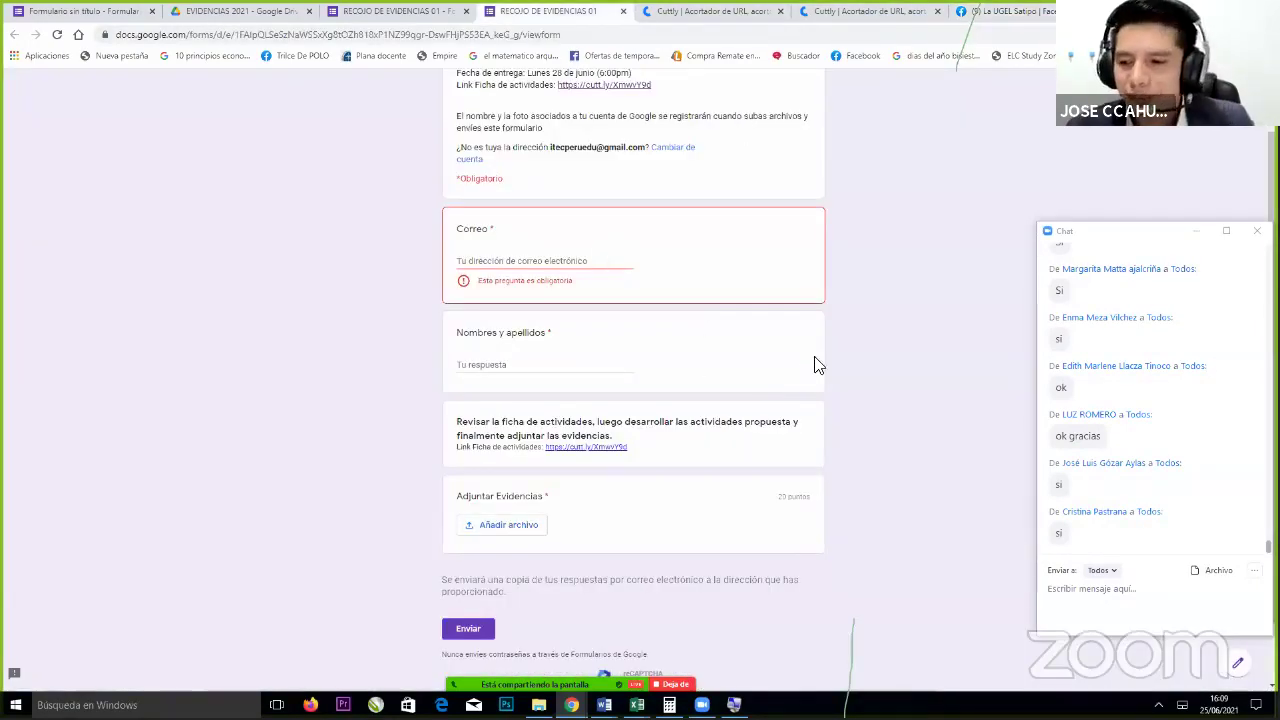
Scroll back up to the title of the published RECOJO DE EVIDENCIAS 01 form and close its preview tab.
{"action": "scroll", "coordinate": [700, 343], "scroll_direction": "up", "scroll_amount": 1}
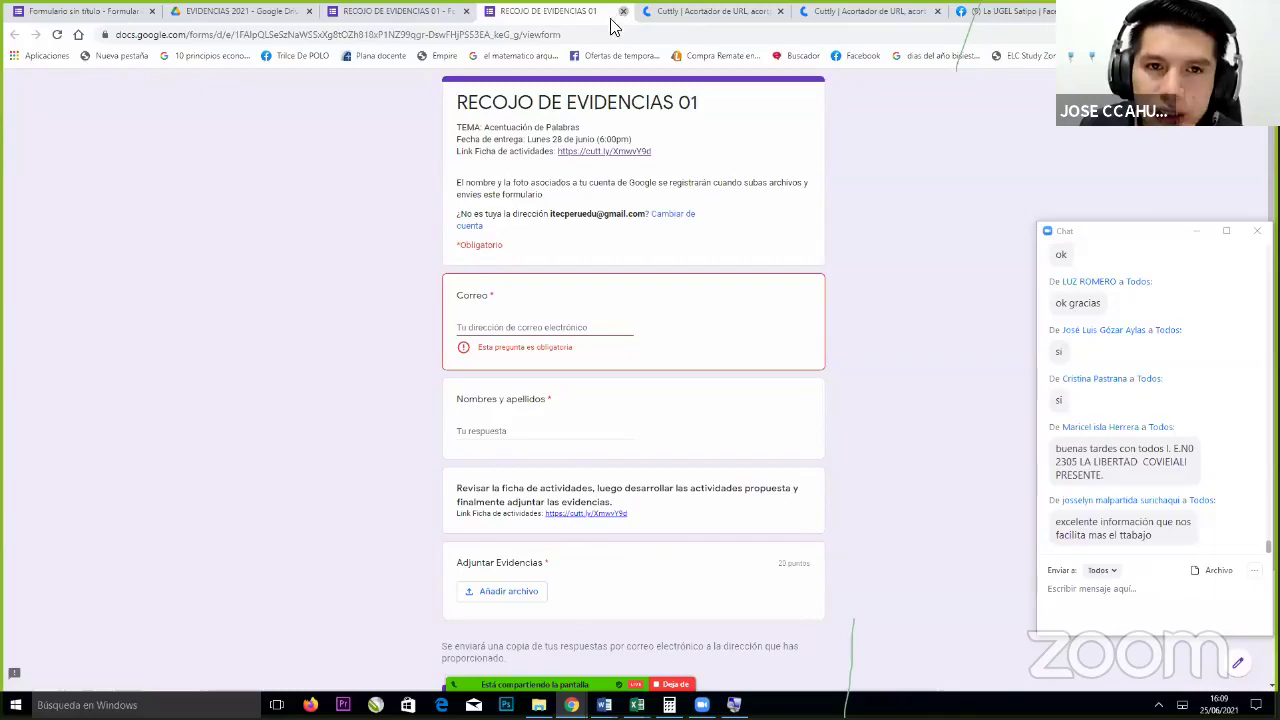
{"action": "left_click", "coordinate": [622, 11]}
Switch back to the RECOJO DE EVIDENCIAS 01 editor tab.
{"action": "left_click", "coordinate": [397, 13]}
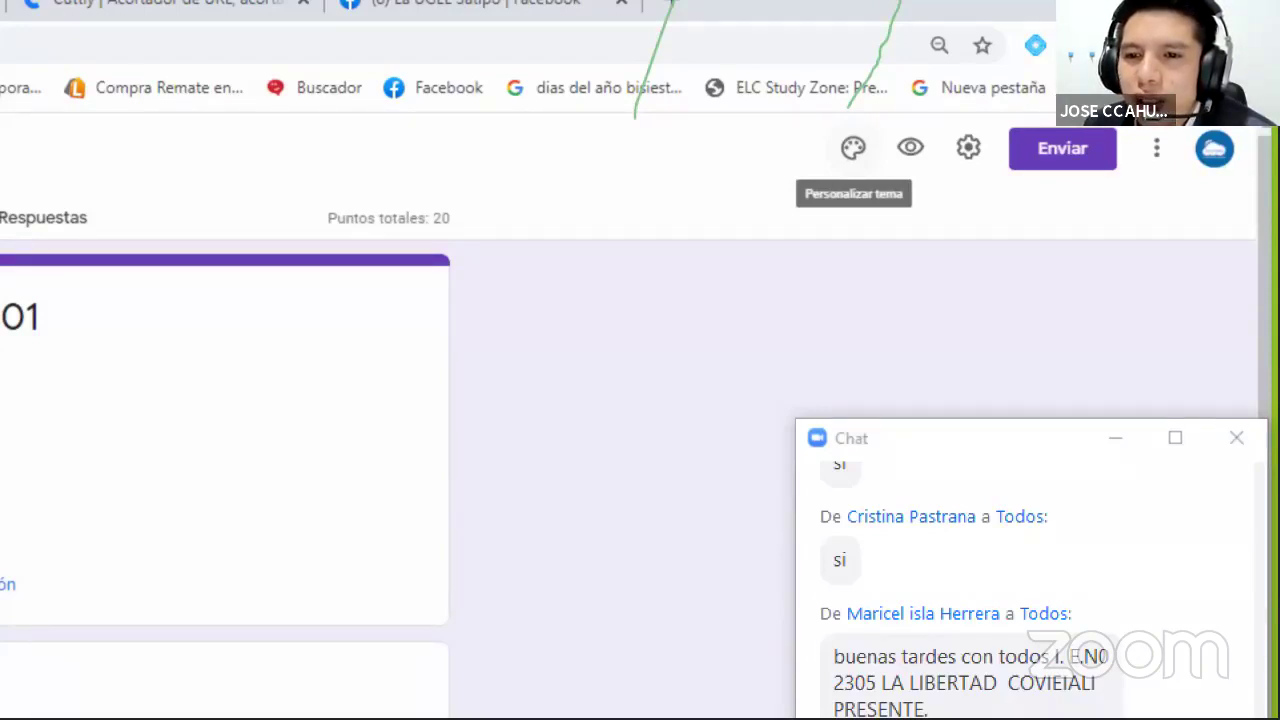
Open the Personalizar tema options and the Elegir imagen header chooser.
{"action": "left_click", "coordinate": [853, 148]}
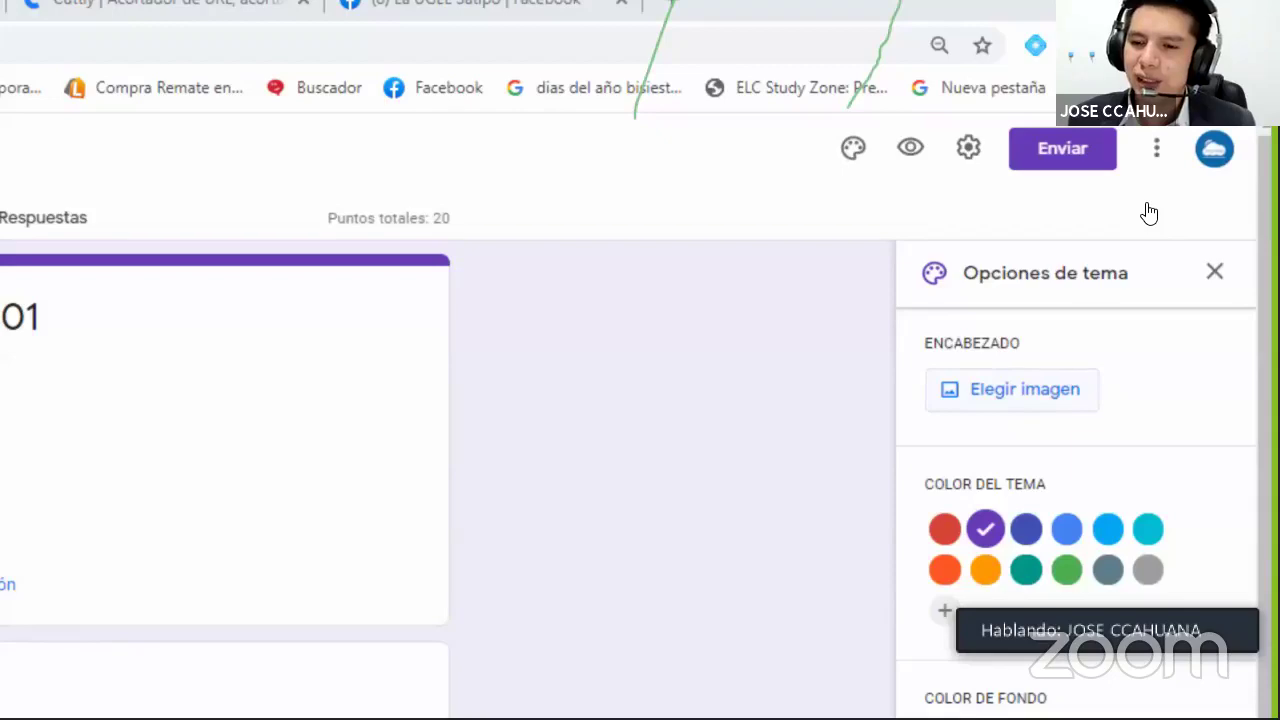
{"action": "key", "text": "Return"}
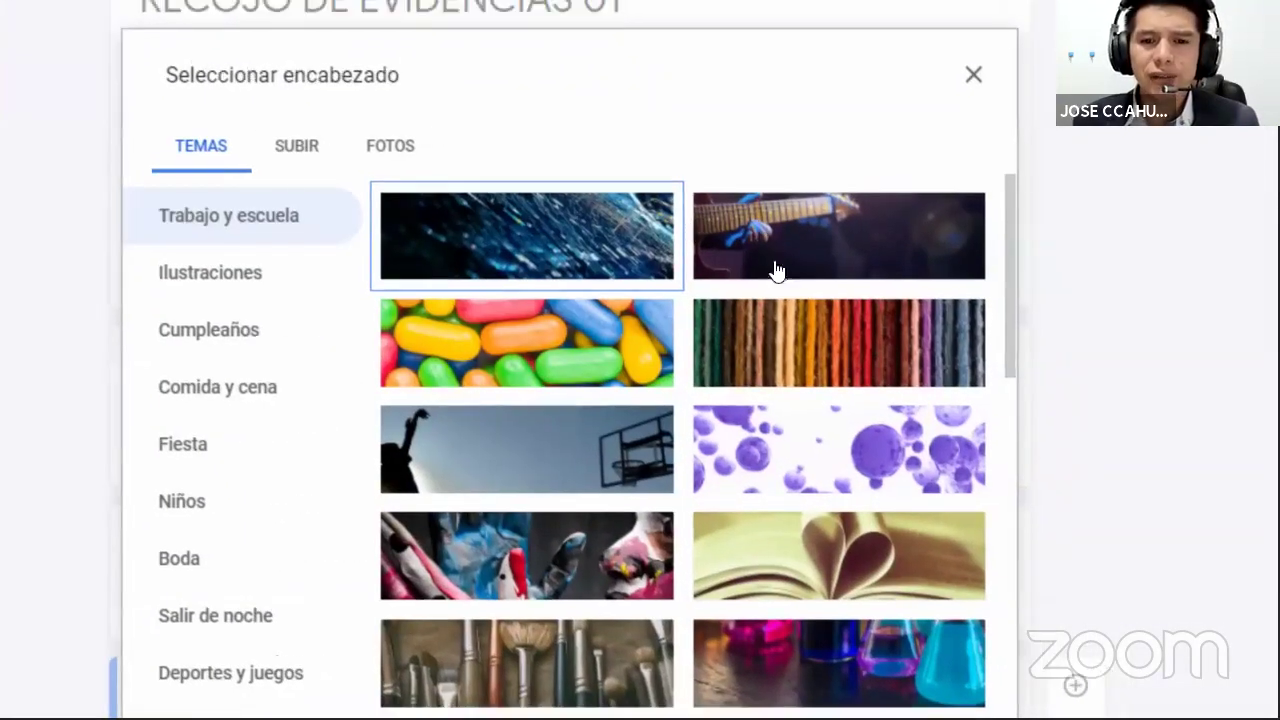
Insert the multicoloured yarn photo from Trabajo y escuela as the form's header.
{"action": "left_click", "coordinate": [736, 348]}
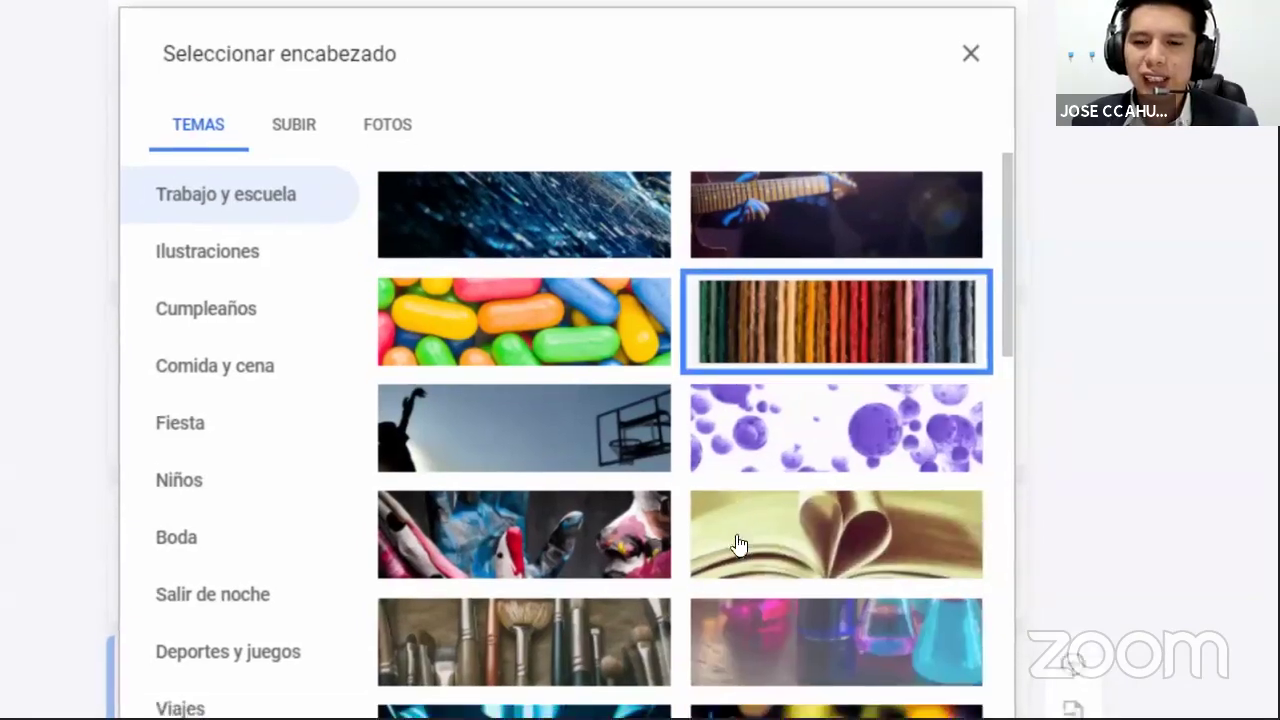
{"action": "scroll", "coordinate": [695, 462], "scroll_direction": "down", "scroll_amount": 5}
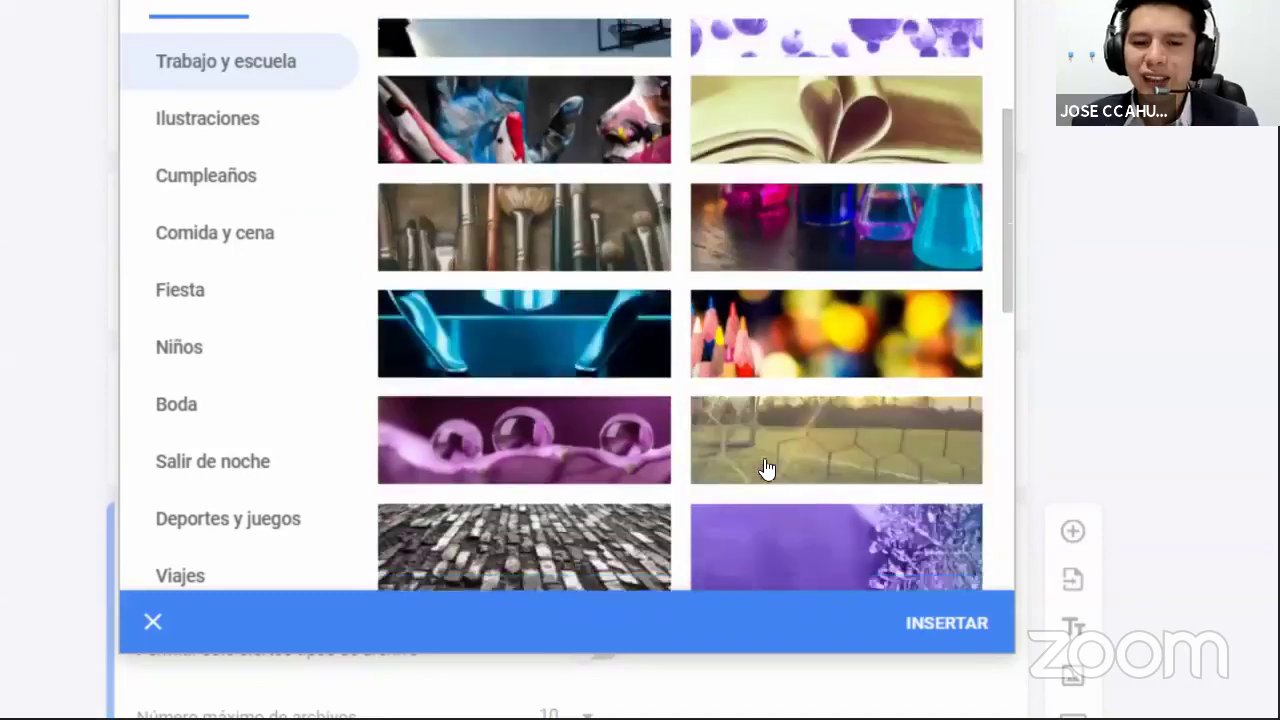
{"action": "scroll", "coordinate": [766, 463], "scroll_direction": "up", "scroll_amount": 4}
{"action": "scroll", "coordinate": [775, 400], "scroll_direction": "up", "scroll_amount": 2}
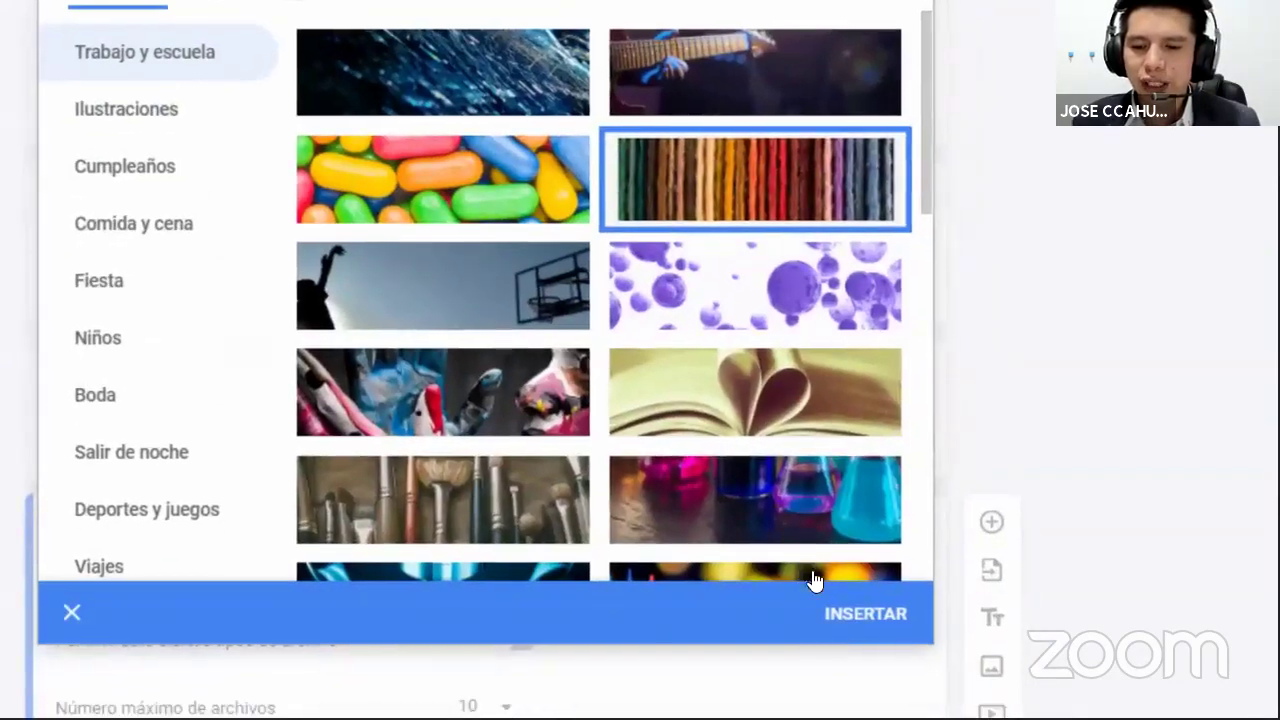
{"action": "left_click", "coordinate": [884, 712]}
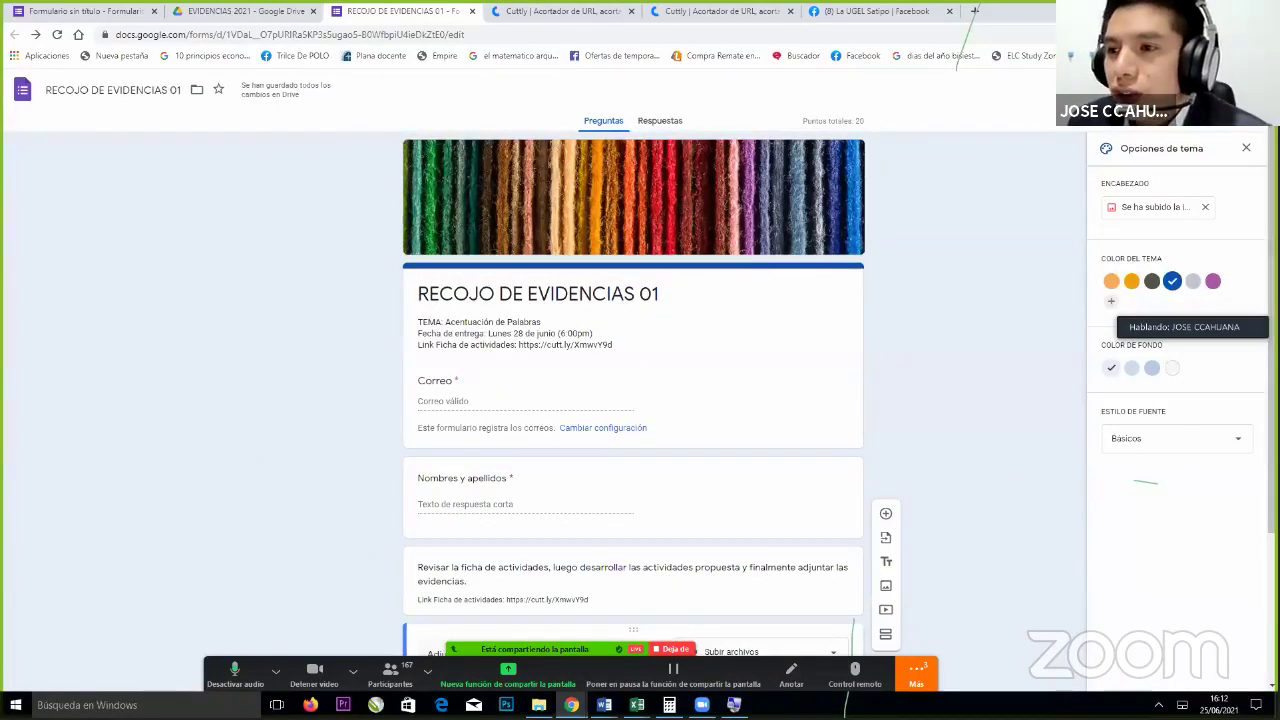
Close the Opciones de tema panel and open the Enviar formulario dialog.
{"action": "left_click", "coordinate": [1246, 152]}
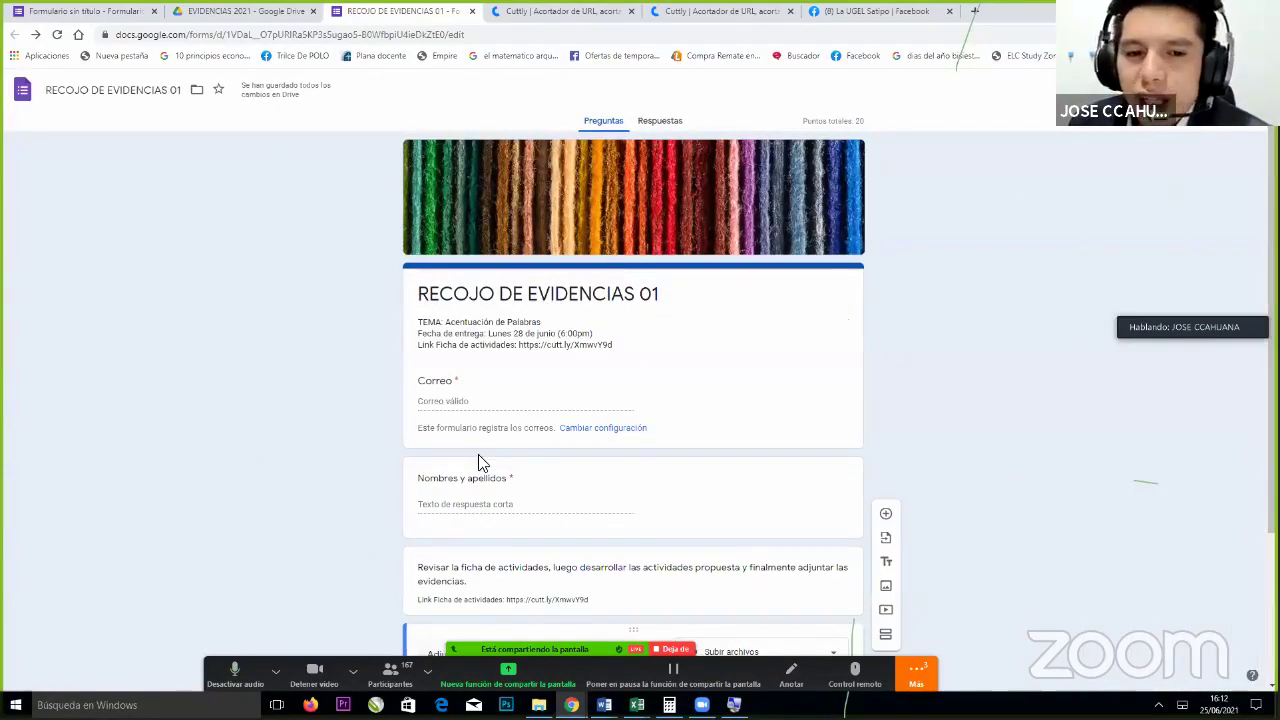
{"action": "scroll", "coordinate": [760, 383], "scroll_direction": "down", "scroll_amount": 2}
{"action": "scroll", "coordinate": [691, 360], "scroll_direction": "up", "scroll_amount": 2}
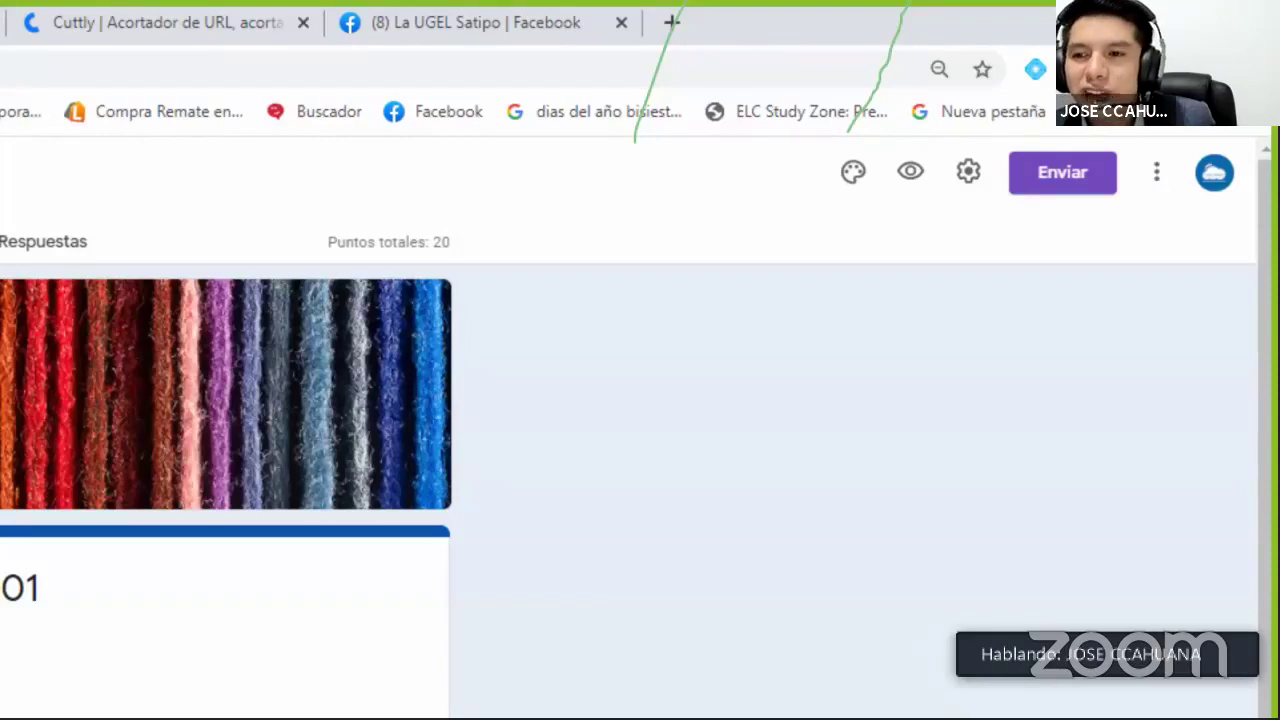
{"action": "left_click", "coordinate": [1062, 172]}
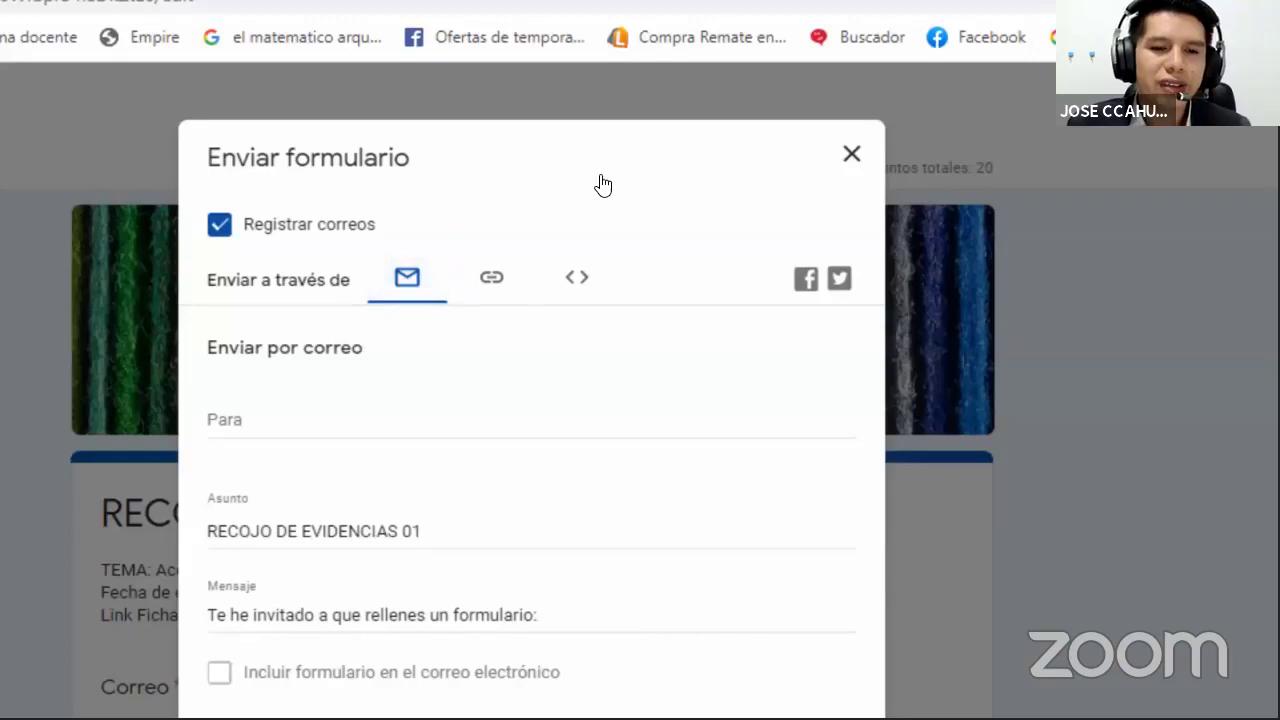
Shorten the form's shareable link to forms.gle with Acortar URL, then close the send dialog.
{"action": "key", "text": "Right"}
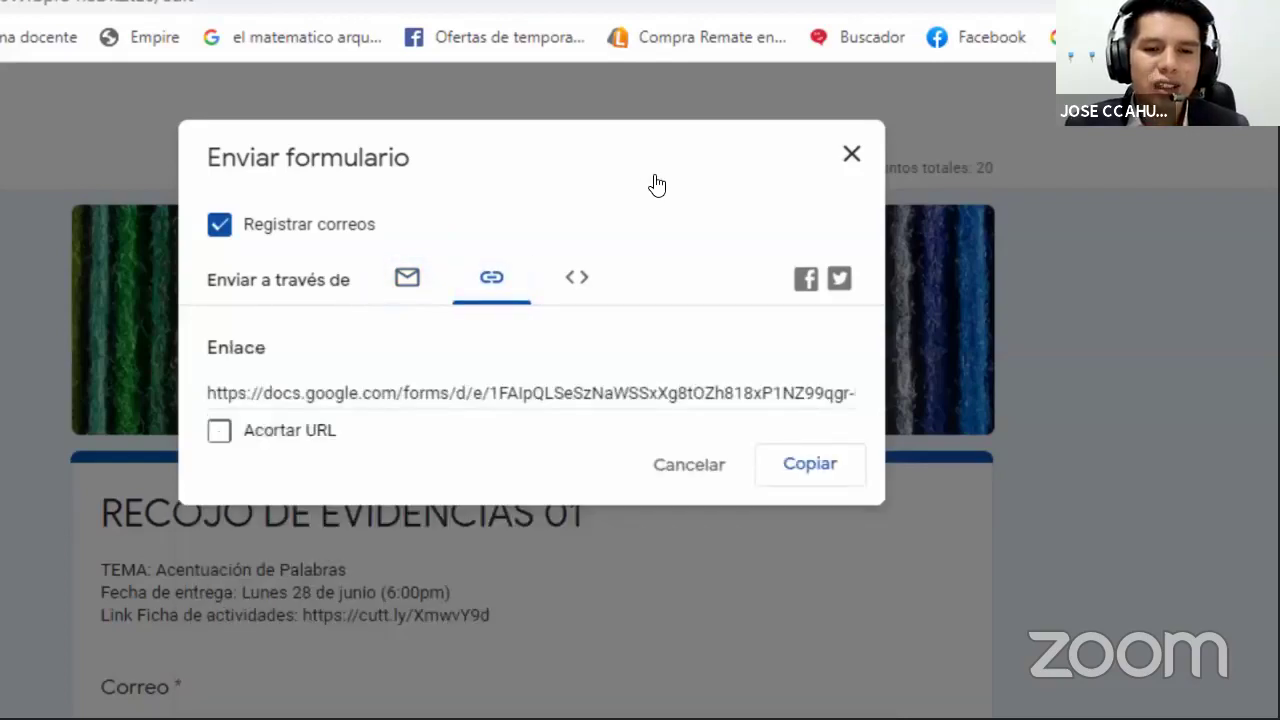
{"action": "key", "text": "Right"}
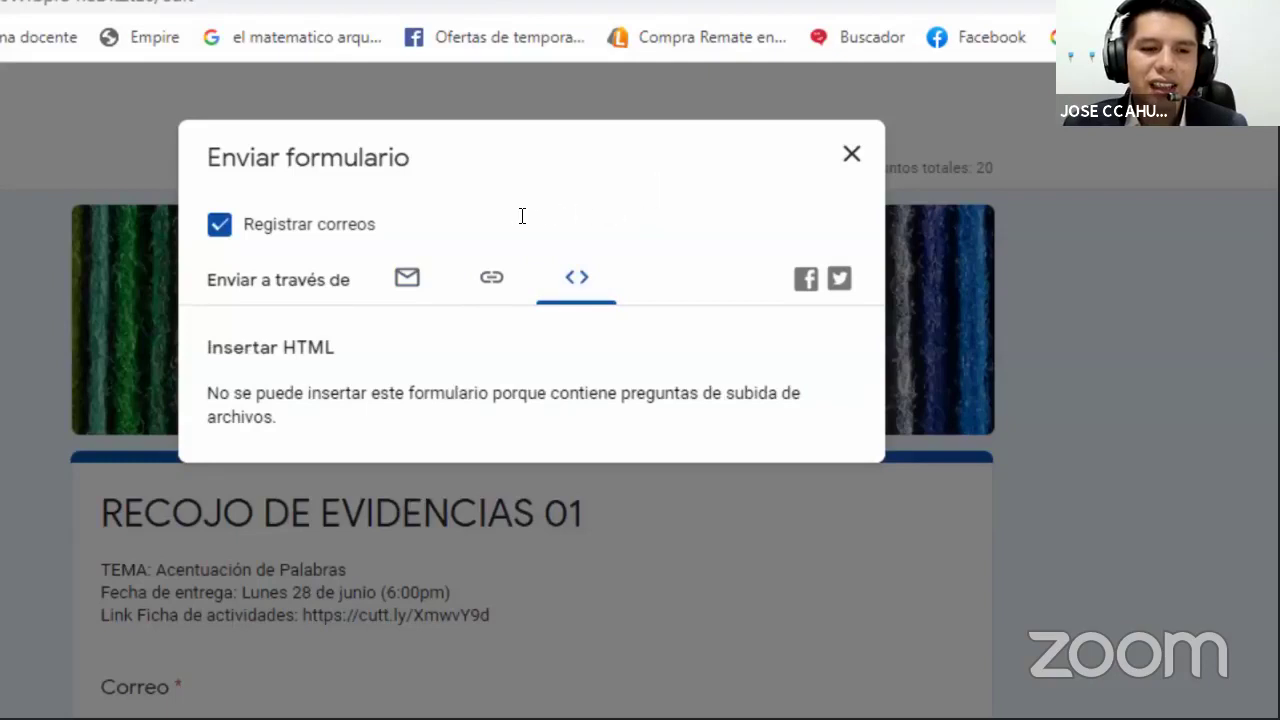
{"action": "key", "text": "Left"}
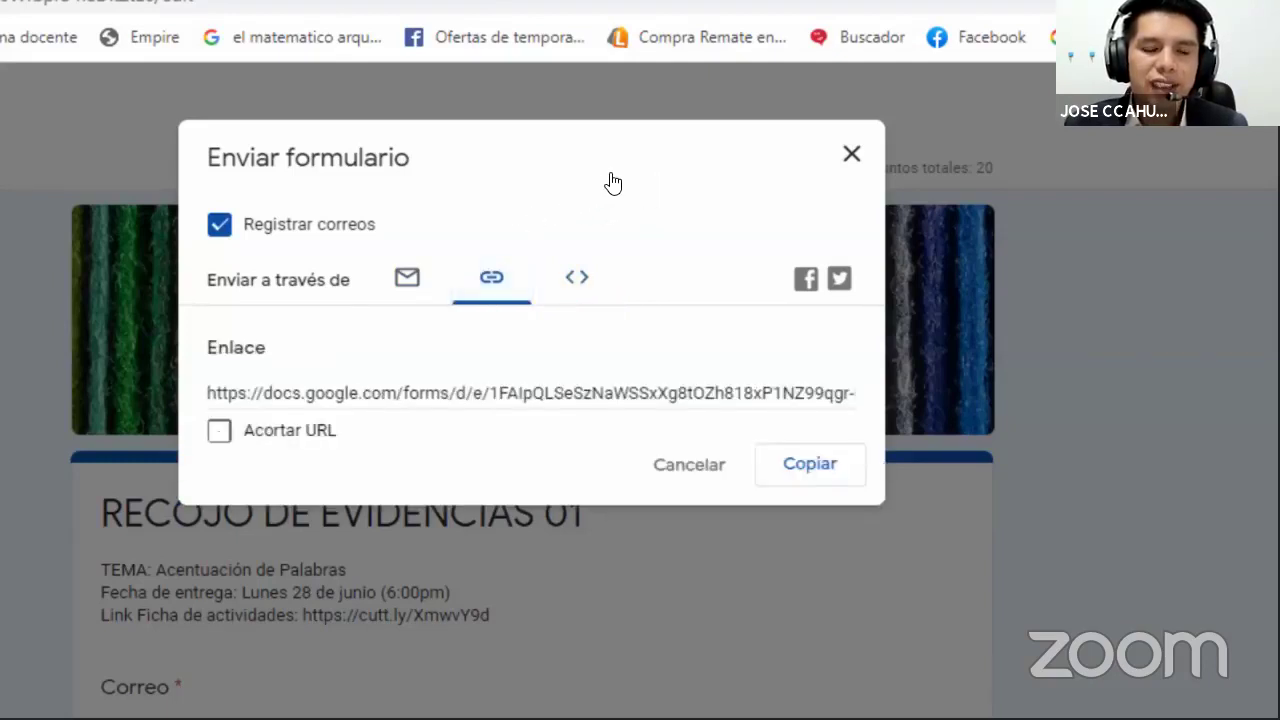
{"action": "key", "text": "Tab"}
{"action": "key", "text": "space"}
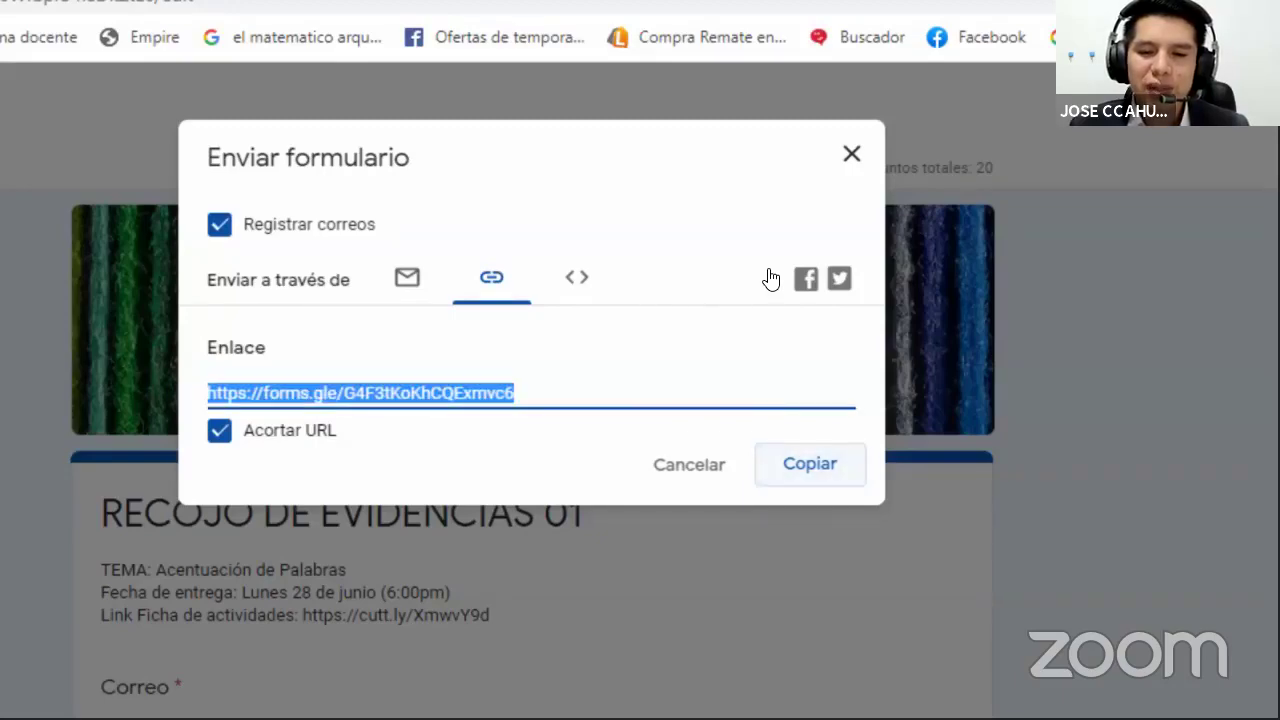
{"action": "left_click", "coordinate": [795, 115]}
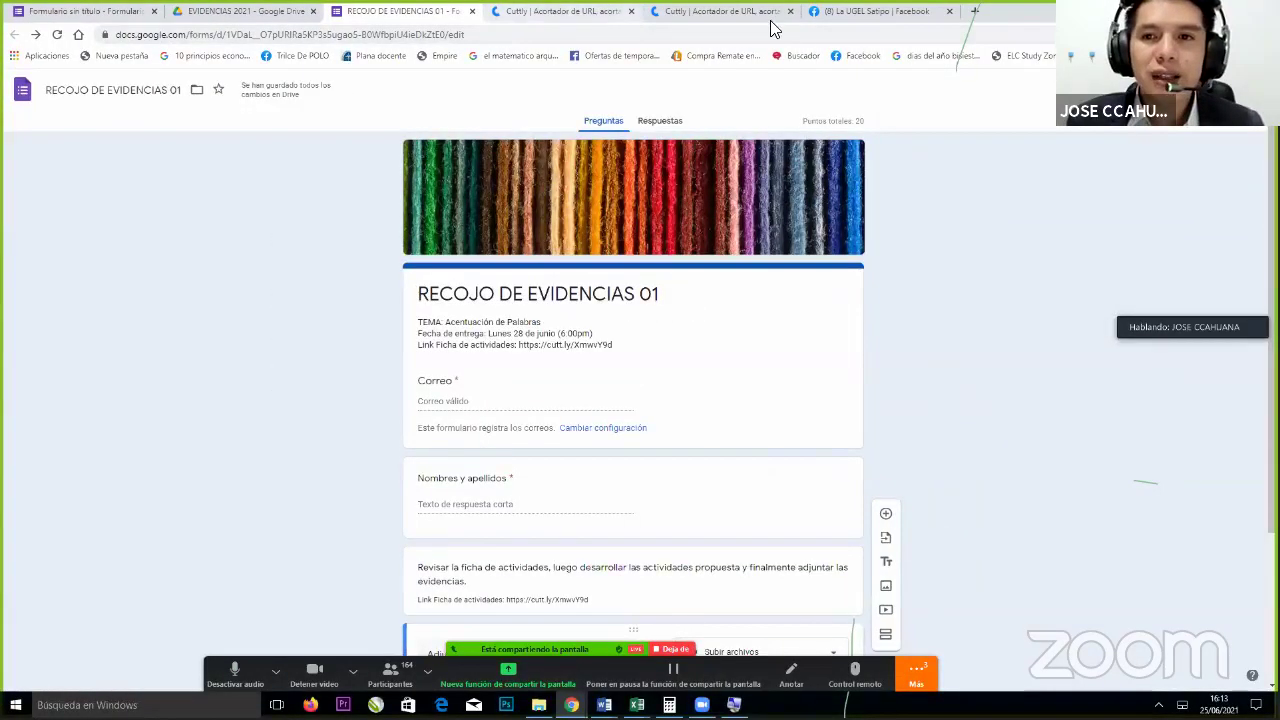
Paste the forms.gle form link into the Zoom meeting chat and send it to everyone.
{"action": "left_click", "coordinate": [916, 672]}
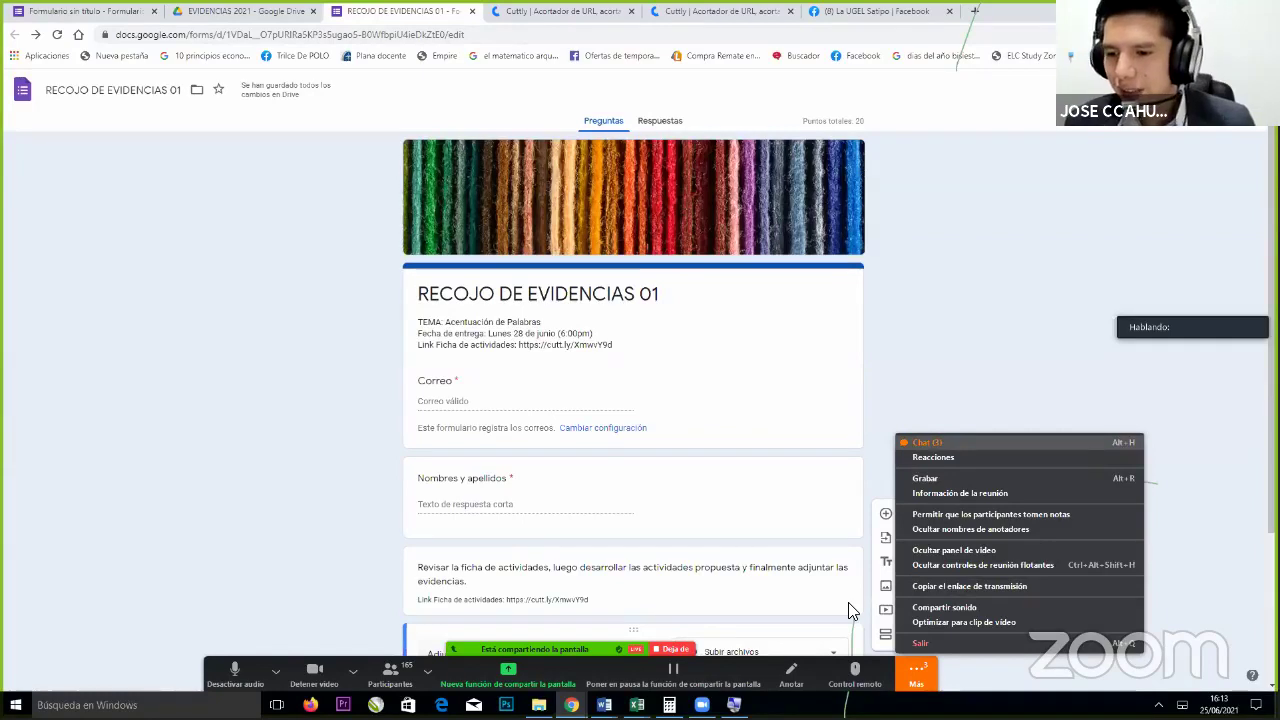
{"action": "key", "text": "alt+h"}
{"action": "type", "text": "https://forms.gle/G4F3tKoKhCOExmvc6"}
{"action": "key", "text": "Return"}
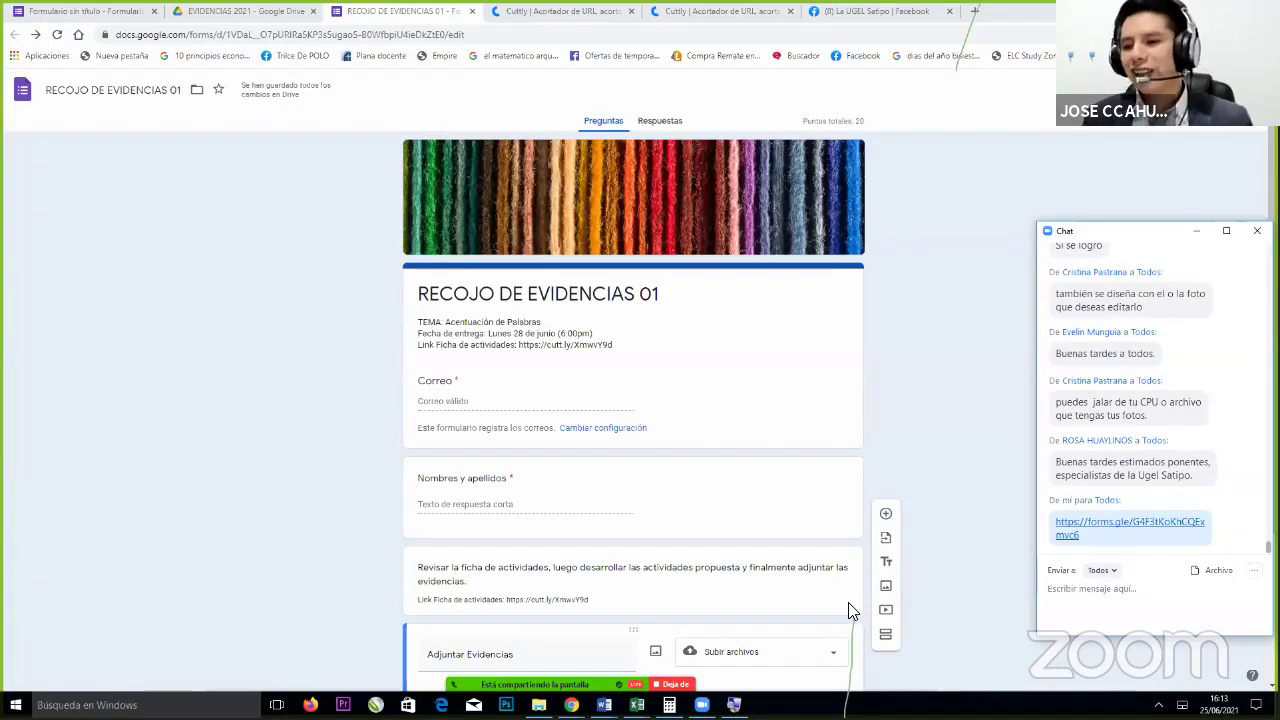
{"action": "left_click", "coordinate": [880, 12]}
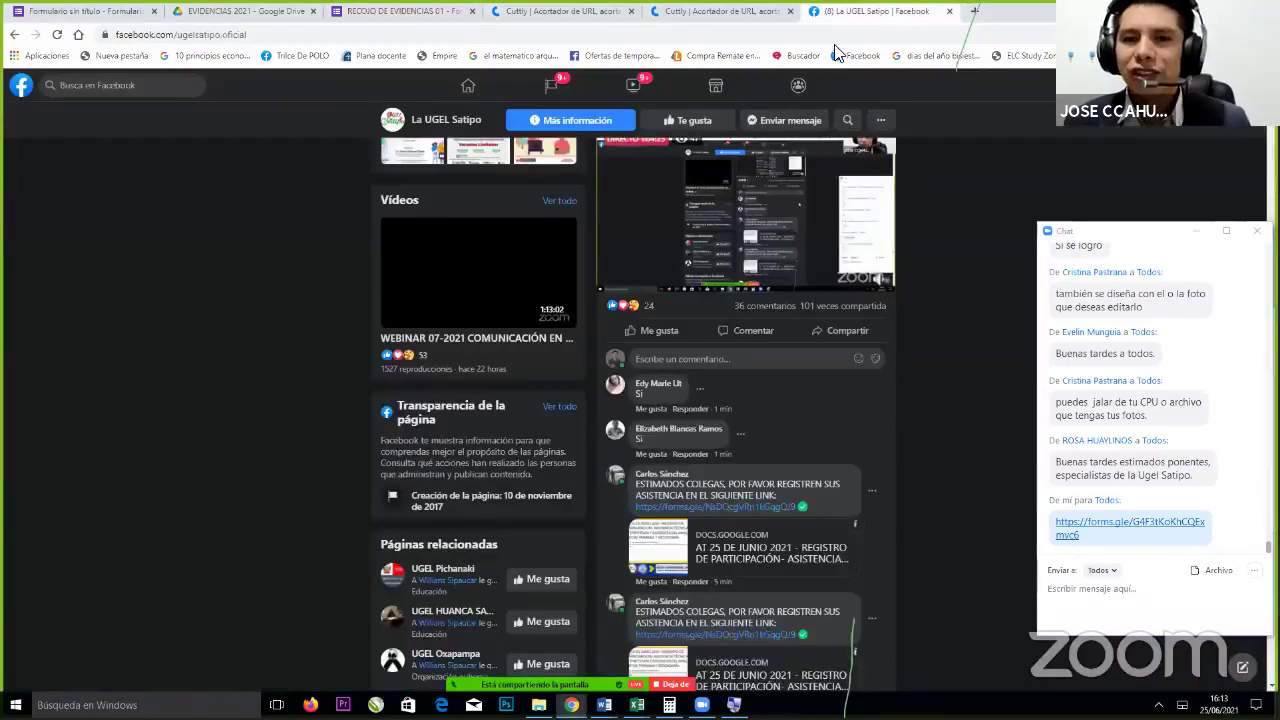
Comment 'Link formulario Evidencias:' followed by the pasted forms.gle link under the live video.
{"action": "left_click", "coordinate": [692, 358]}
{"action": "type", "text": "Link"}
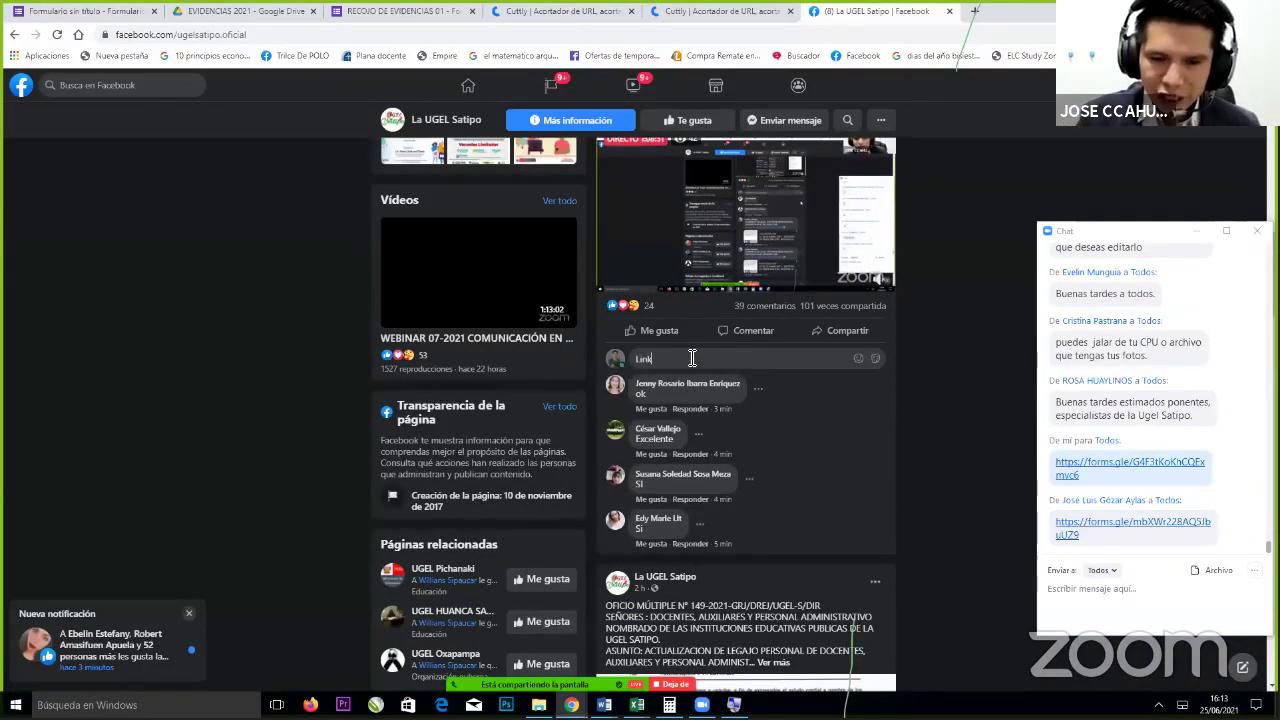
{"action": "type", "text": " formulario Evi"}
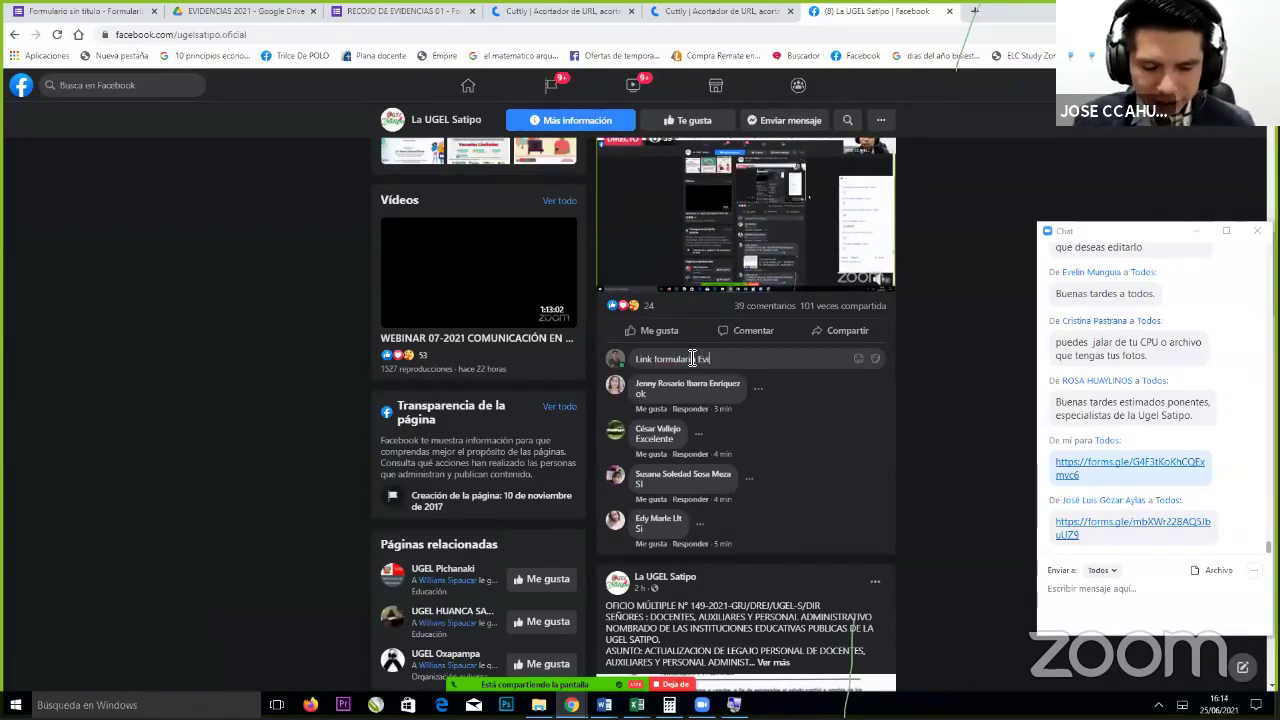
{"action": "type", "text": "de"}
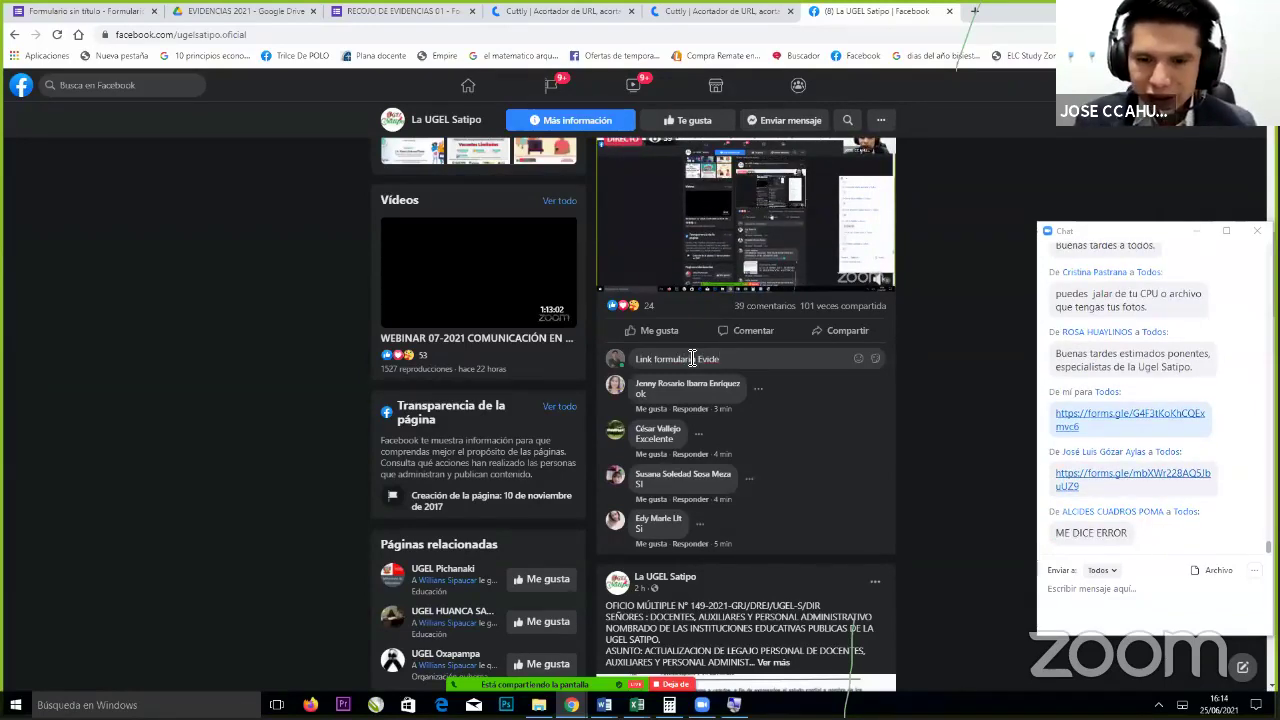
{"action": "type", "text": "ncias"}
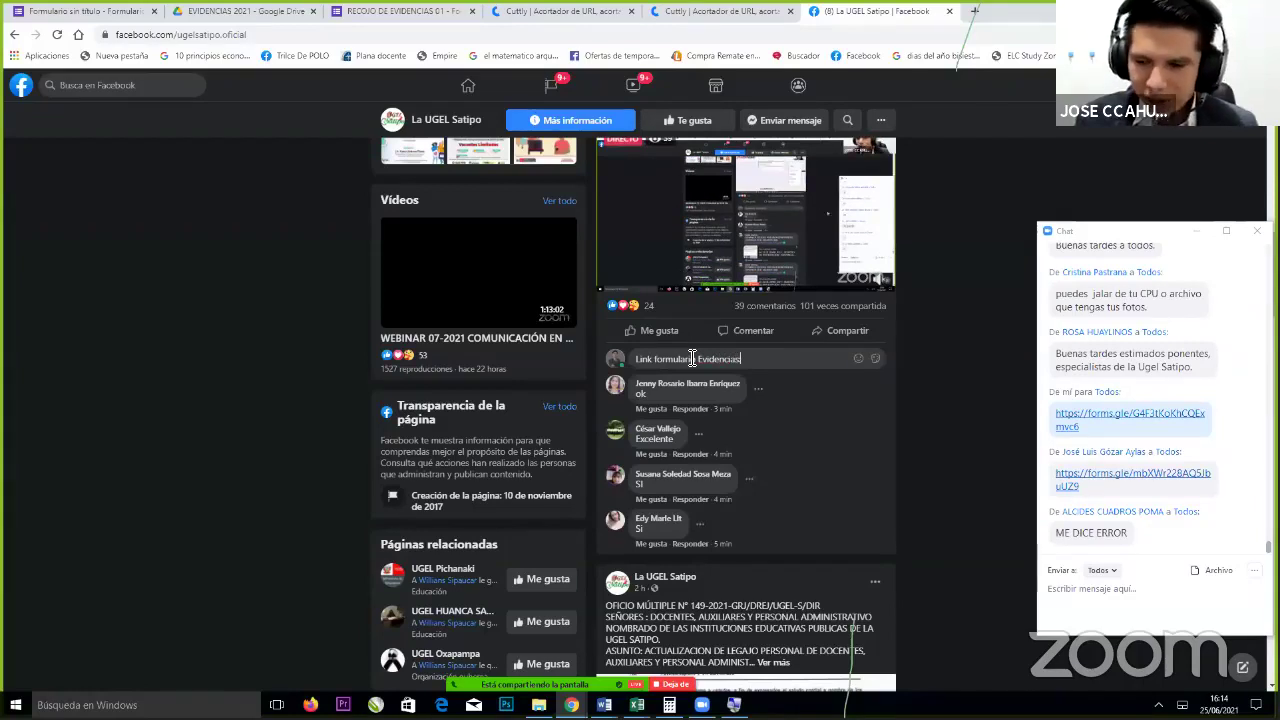
{"action": "type", "text": ":"}
{"action": "key", "text": "shift+Return"}
{"action": "type", "text": "https://forms.gle/G4F3tKoKhCQExmvc6"}
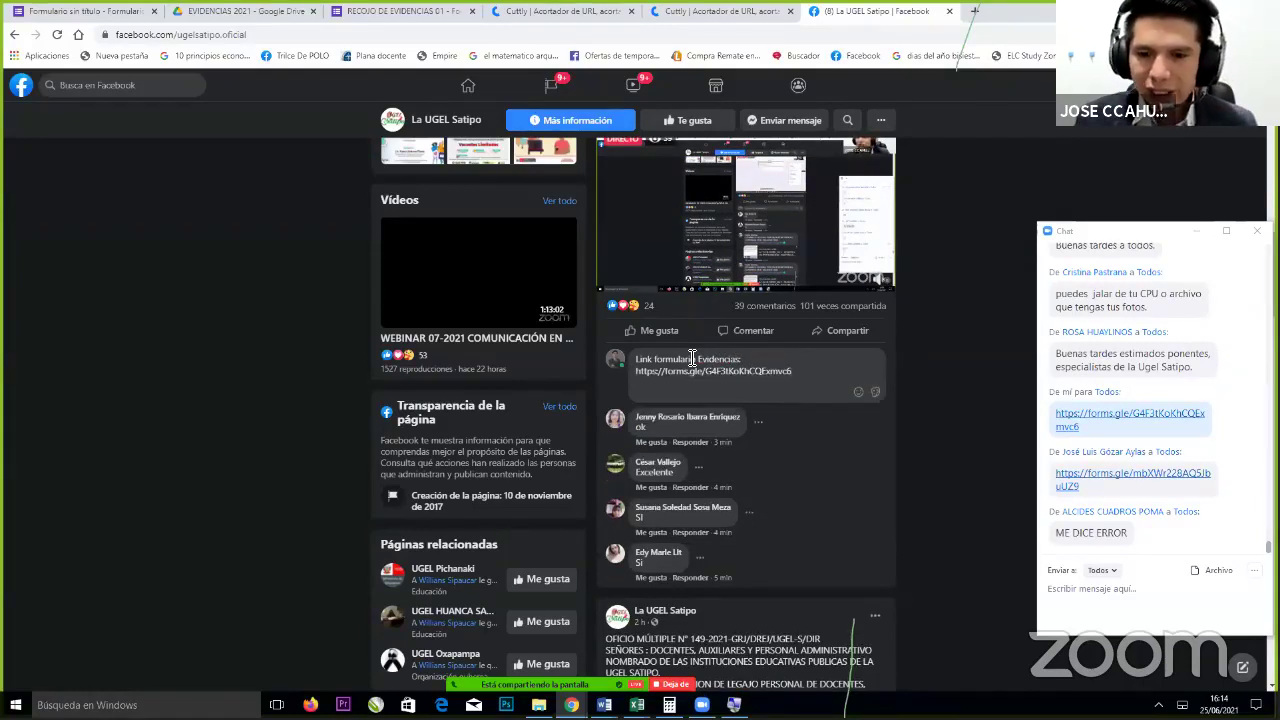
{"action": "key", "text": "Return"}
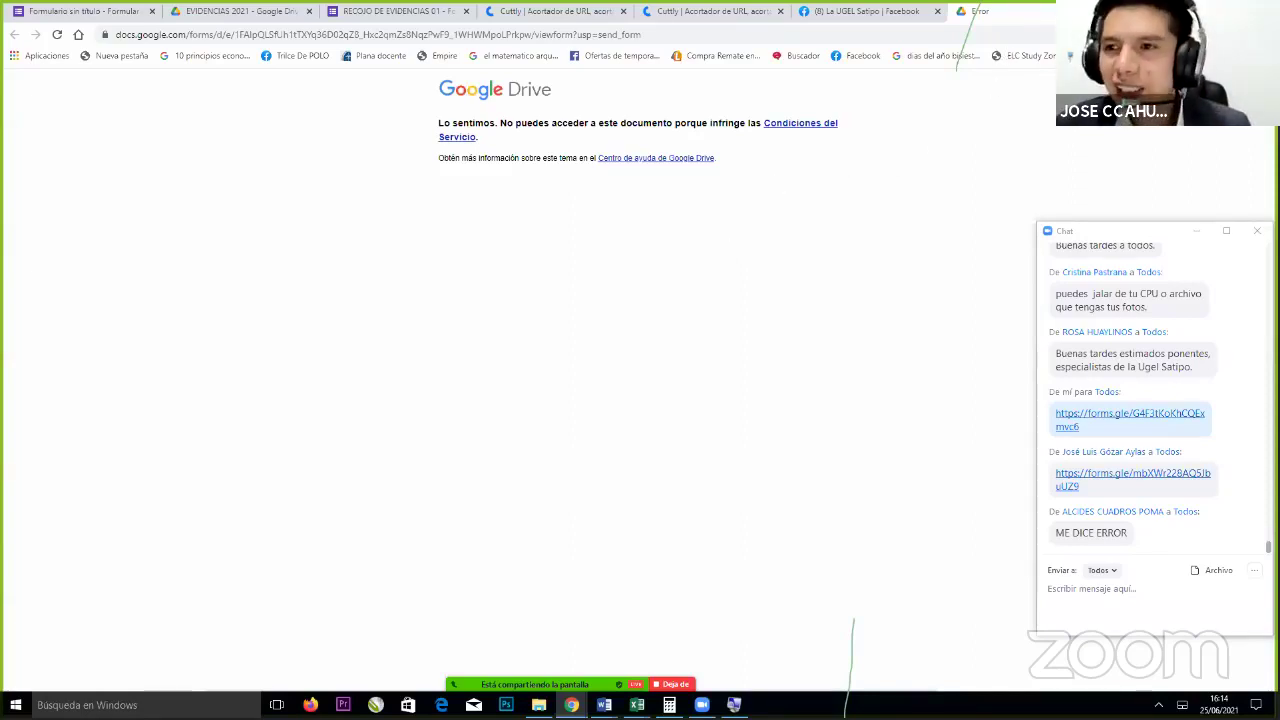
Close the error page and return to the RECOJO DE EVIDENCIAS 01 editor, checking its description.
{"action": "left_click", "coordinate": [1100, 11]}
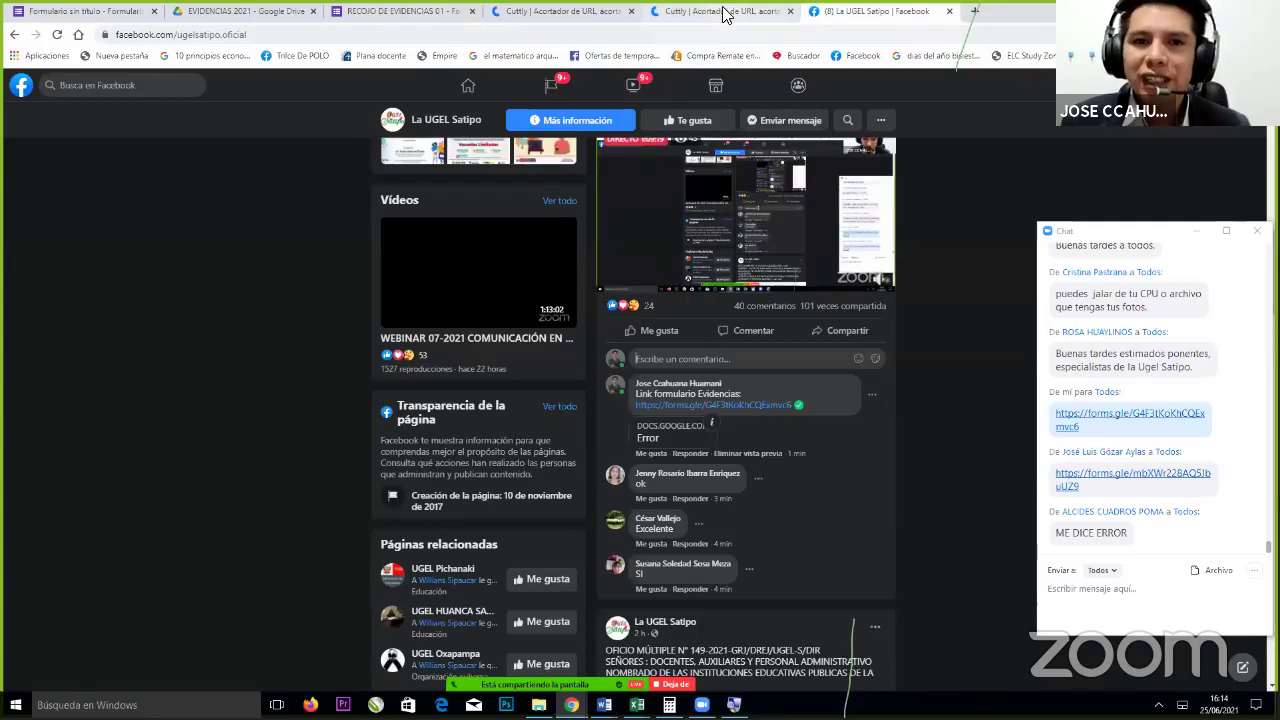
{"action": "left_click", "coordinate": [720, 12]}
{"action": "left_click", "coordinate": [536, 12]}
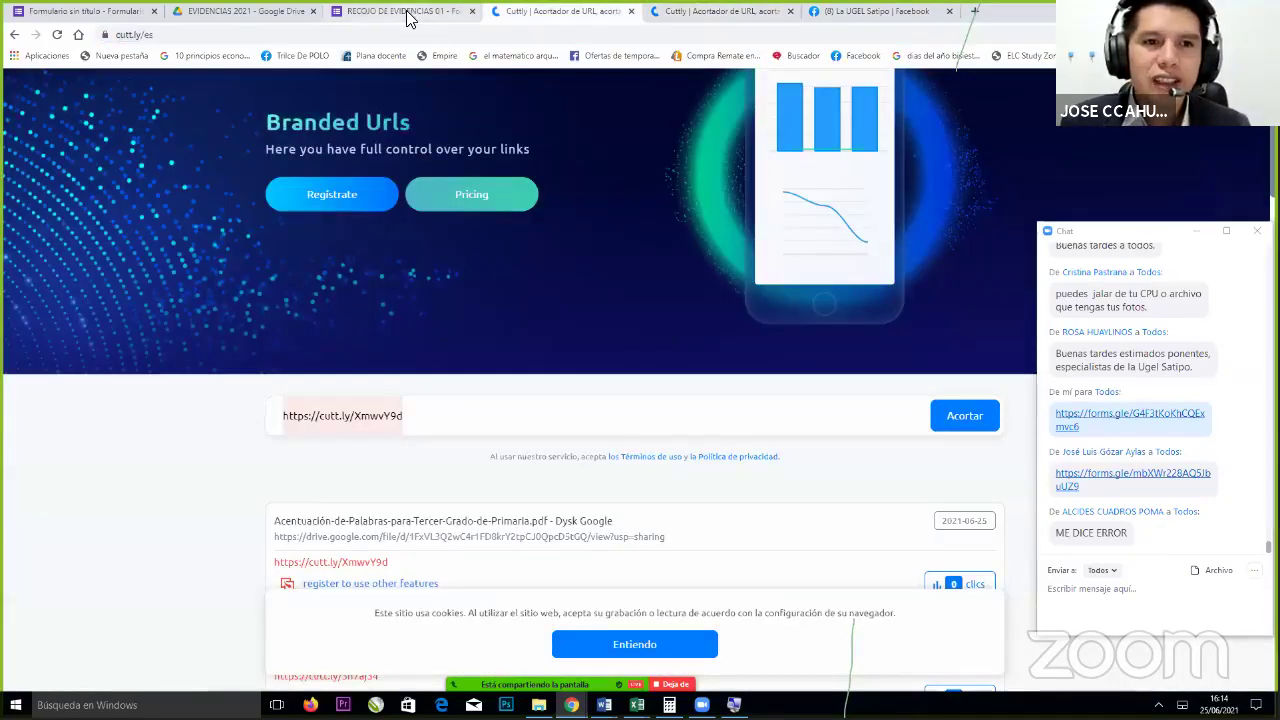
{"action": "left_click", "coordinate": [414, 12]}
{"action": "left_click", "coordinate": [516, 350]}
{"action": "key", "text": "ctrl+a"}
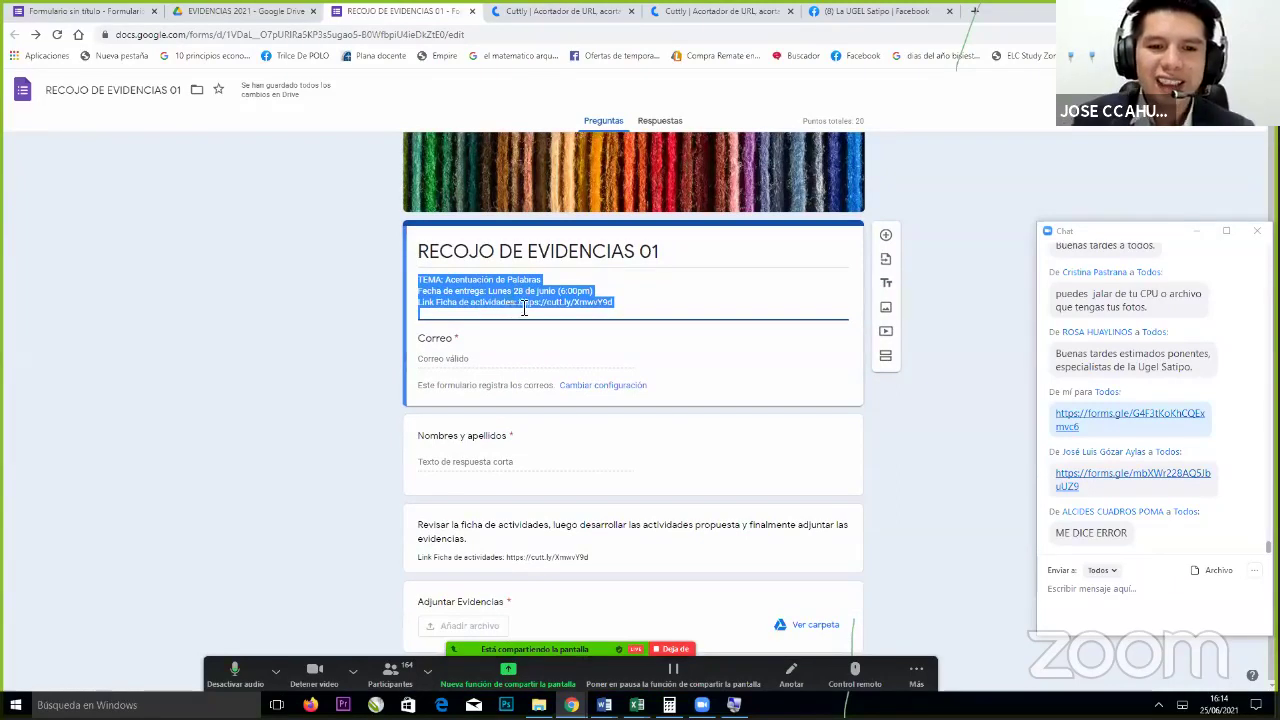
{"action": "left_click", "coordinate": [554, 310]}
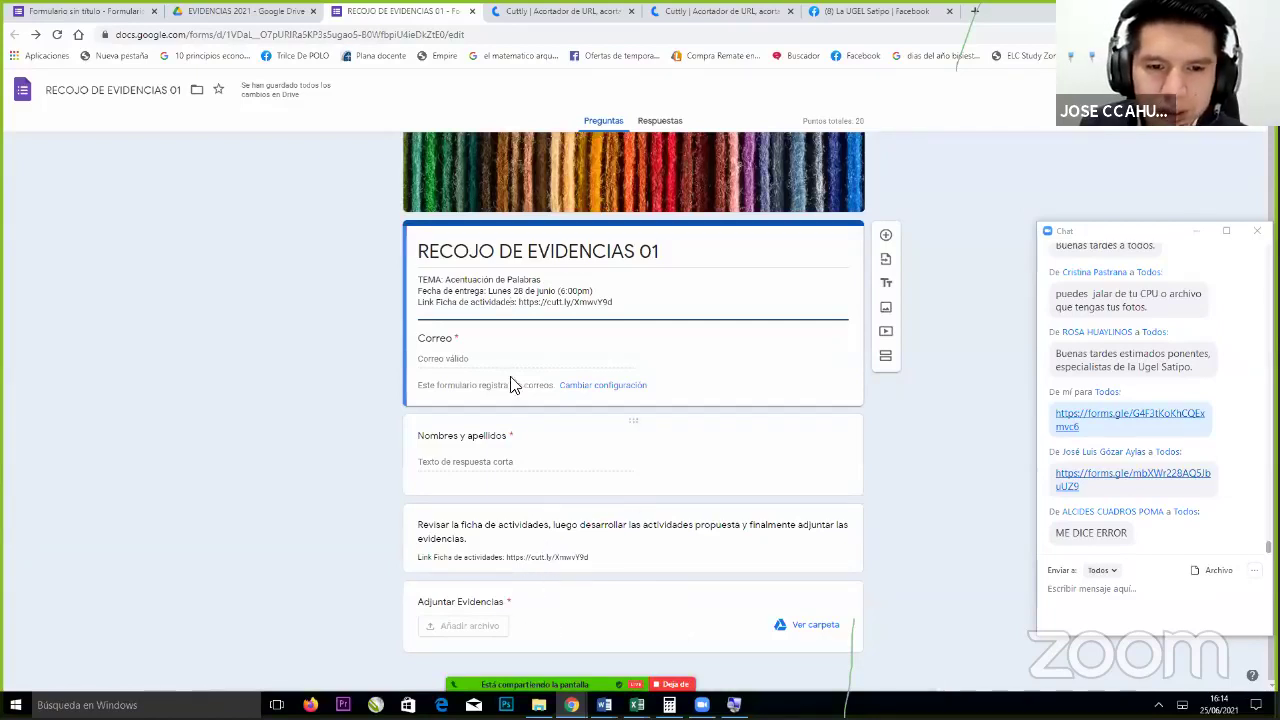
Preview the form as respondents see it, scroll through it, then return to the editor.
{"action": "left_click", "coordinate": [928, 88]}
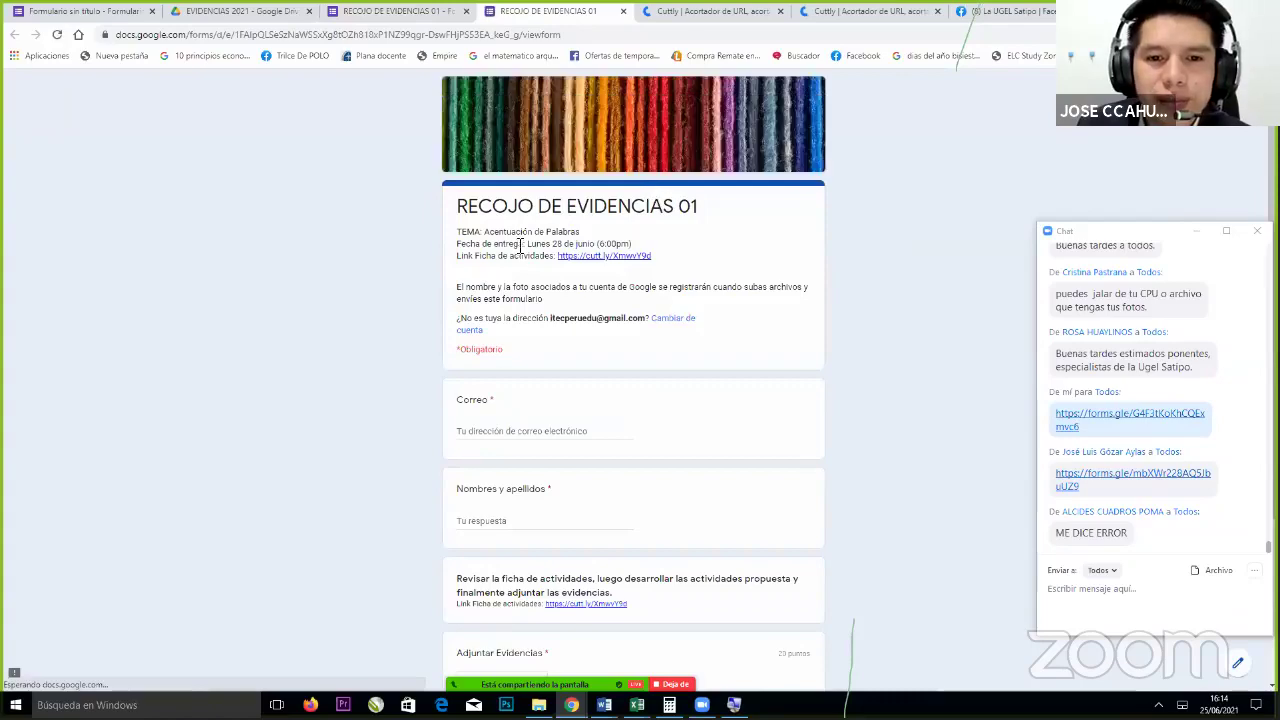
{"action": "scroll", "coordinate": [575, 305], "scroll_direction": "down", "scroll_amount": 2}
{"action": "scroll", "coordinate": [600, 360], "scroll_direction": "down", "scroll_amount": 2}
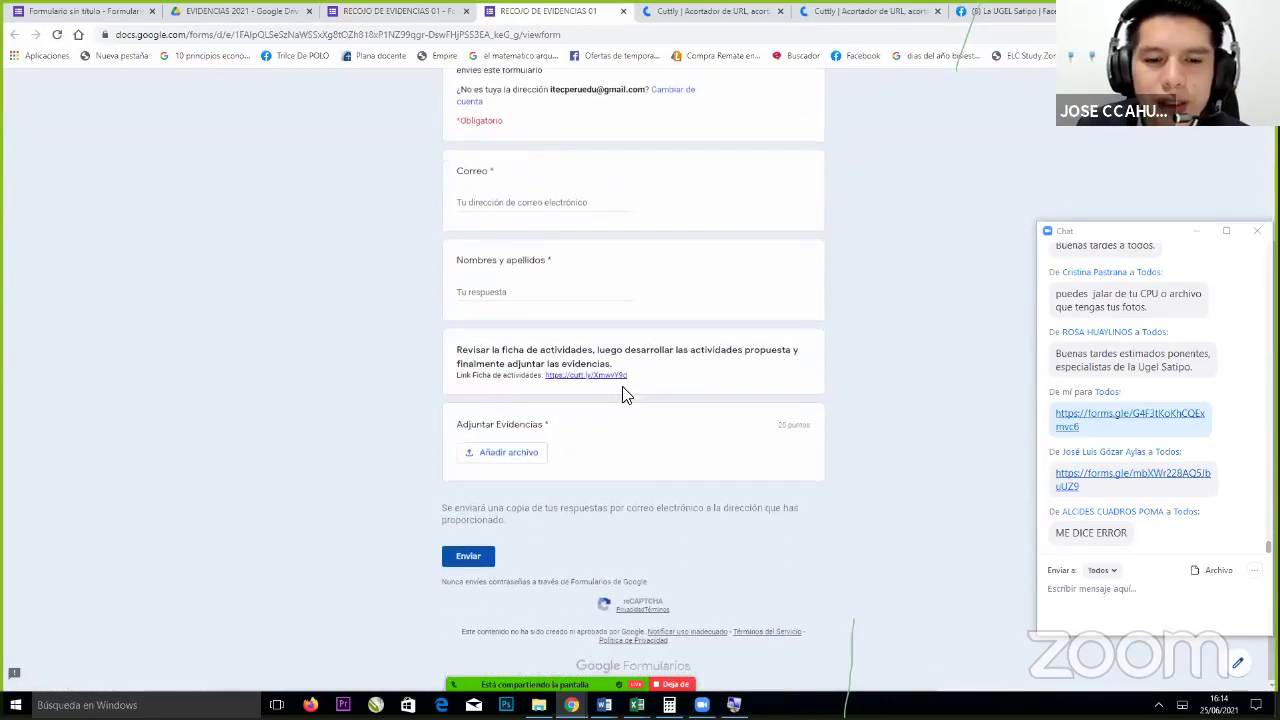
{"action": "scroll", "coordinate": [783, 238], "scroll_direction": "up", "scroll_amount": 5}
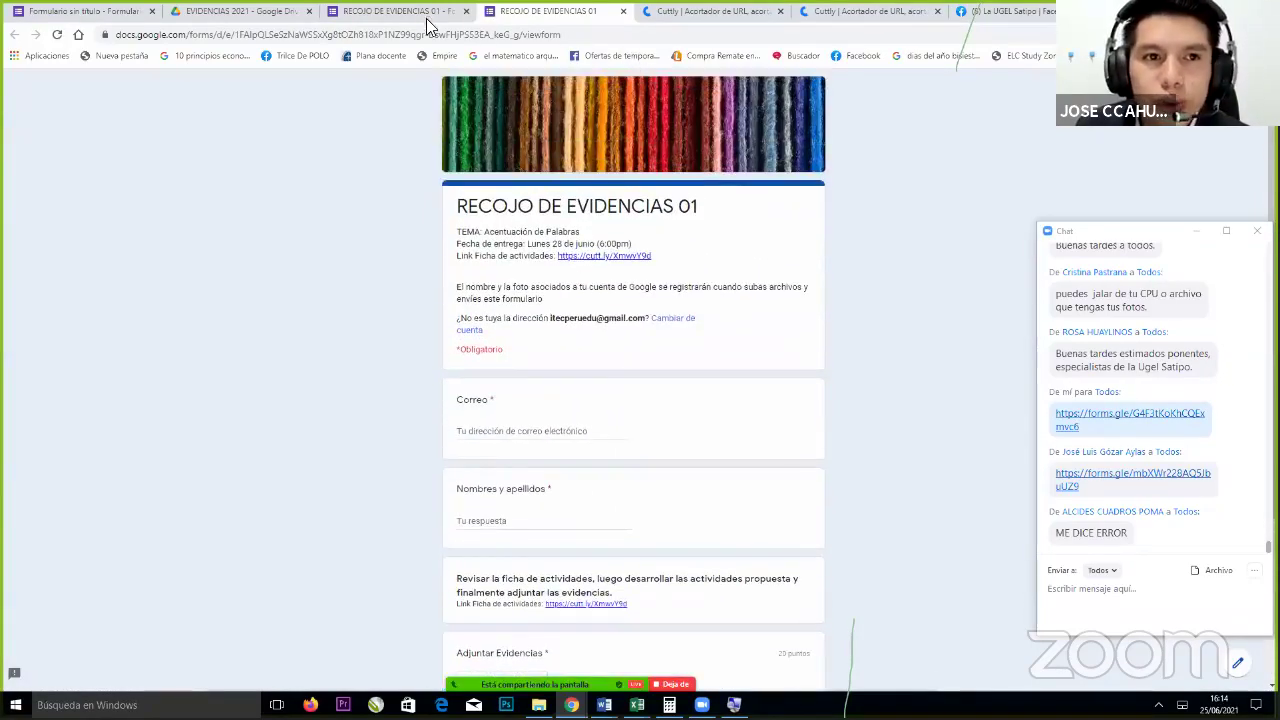
{"action": "left_click", "coordinate": [420, 11]}
{"action": "left_click", "coordinate": [548, 11]}
{"action": "left_click", "coordinate": [422, 11]}
In Settings, uncheck Acuse de recibo de respuestas, set maximum upload size to 1 GB, and save.
{"action": "left_click", "coordinate": [1076, 89]}
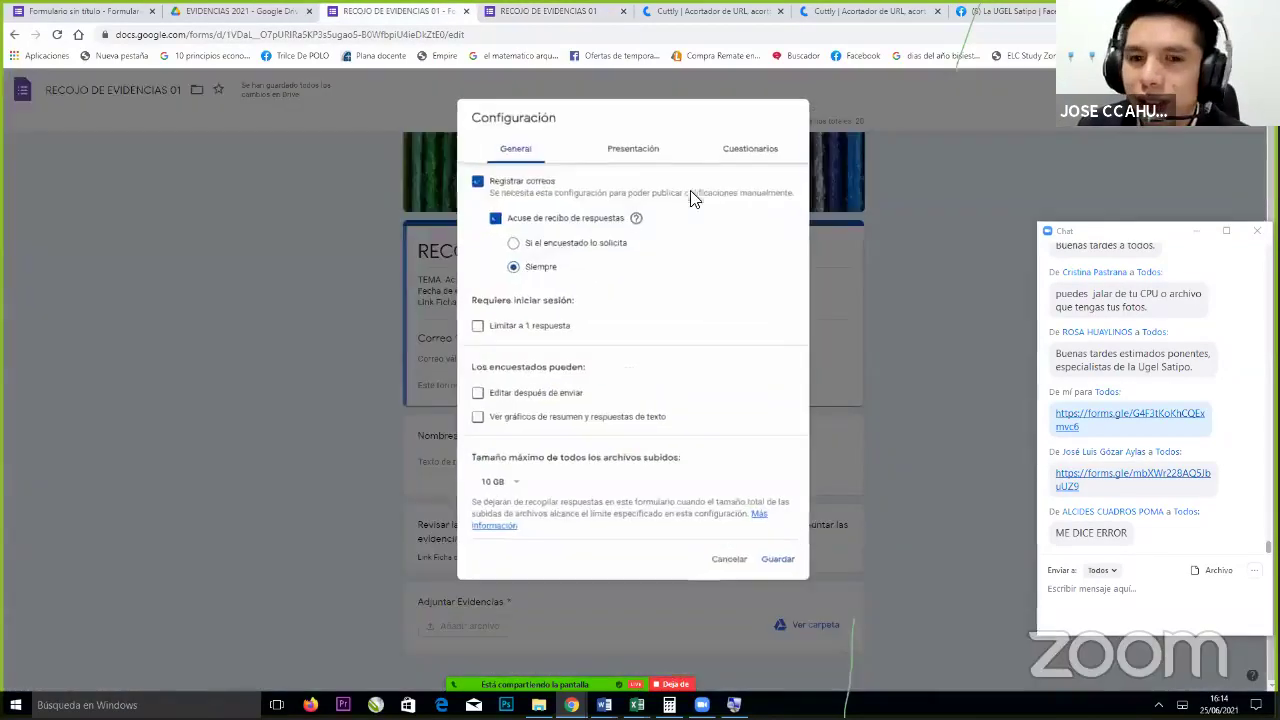
{"action": "left_click", "coordinate": [495, 218]}
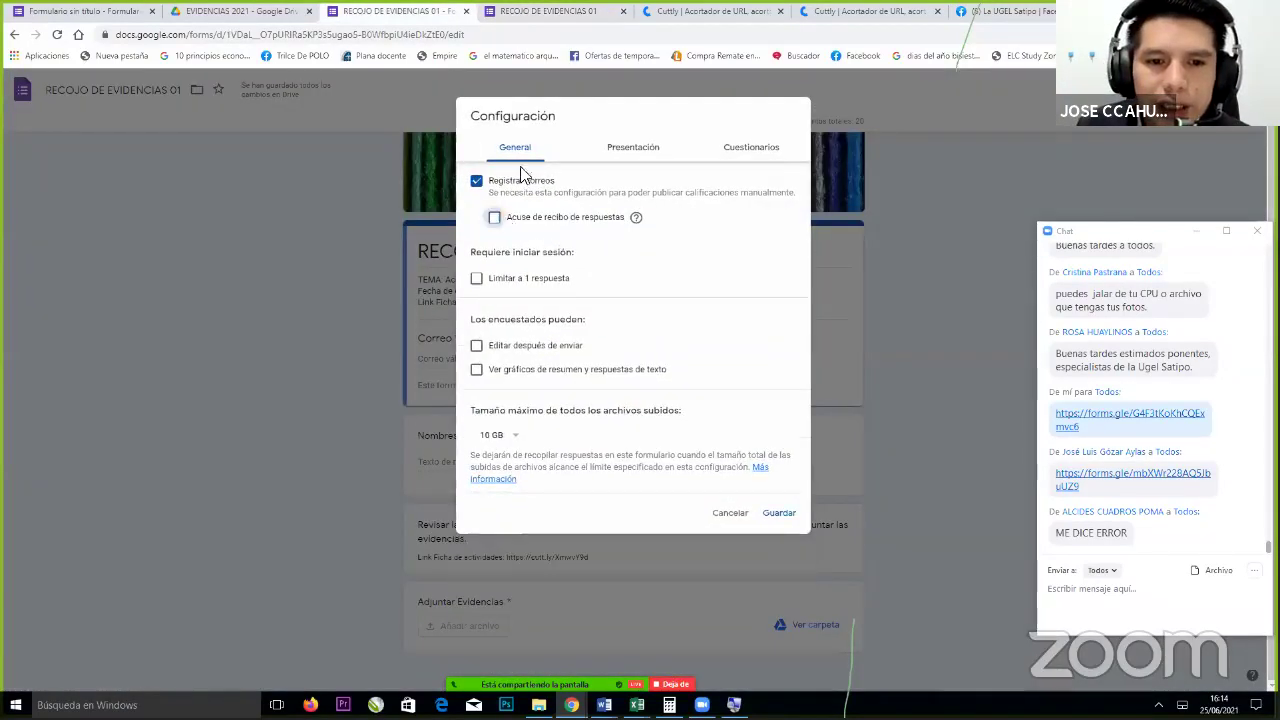
{"action": "left_click", "coordinate": [518, 443]}
{"action": "left_click", "coordinate": [494, 418]}
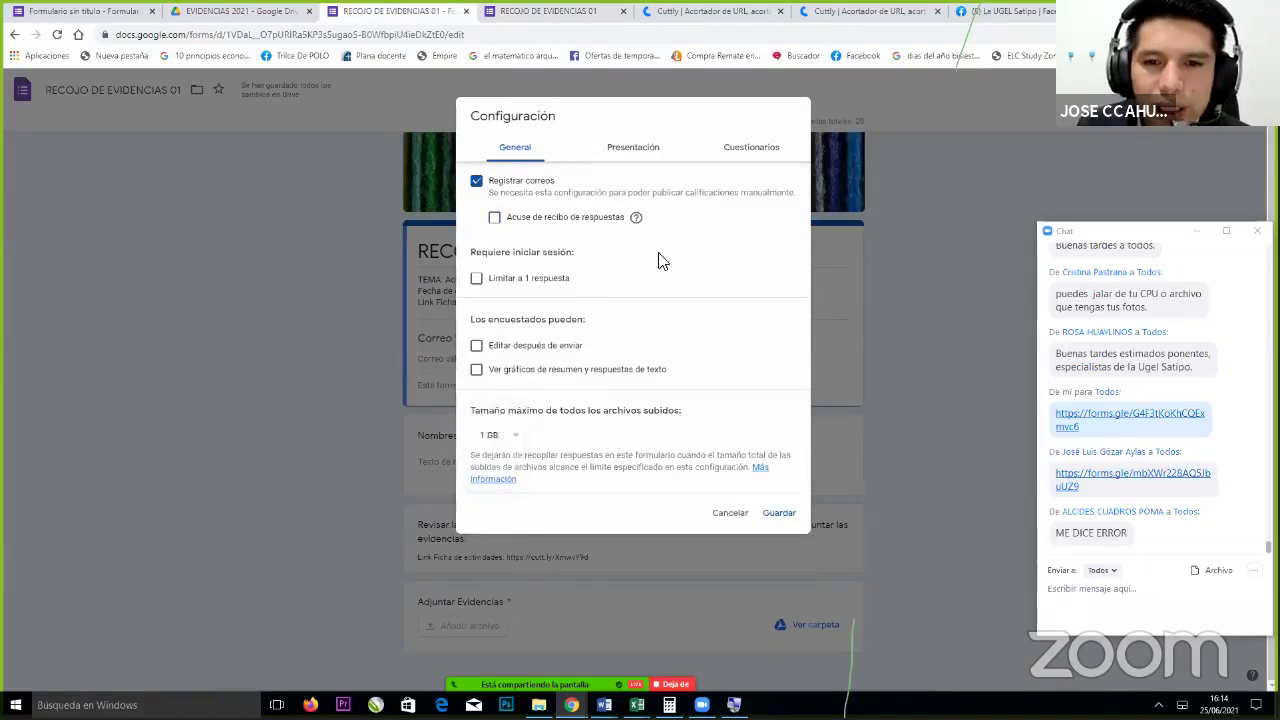
{"action": "left_click", "coordinate": [636, 152]}
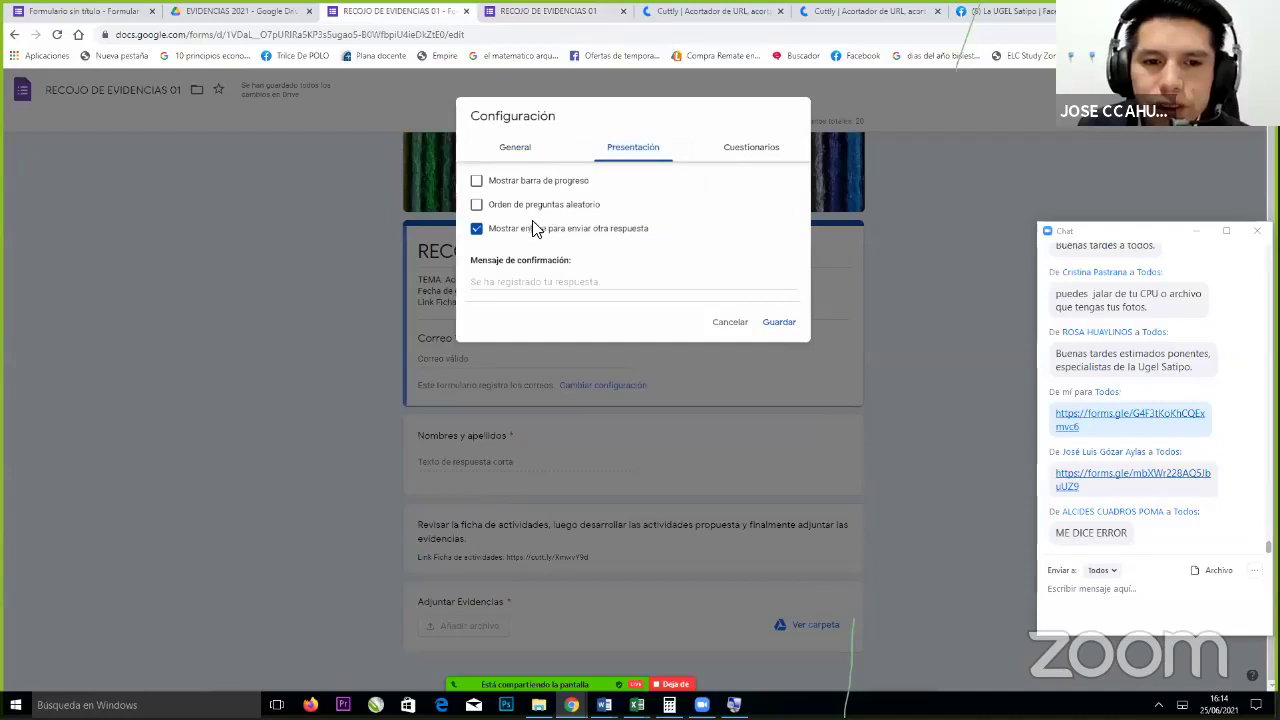
{"action": "left_click", "coordinate": [742, 150]}
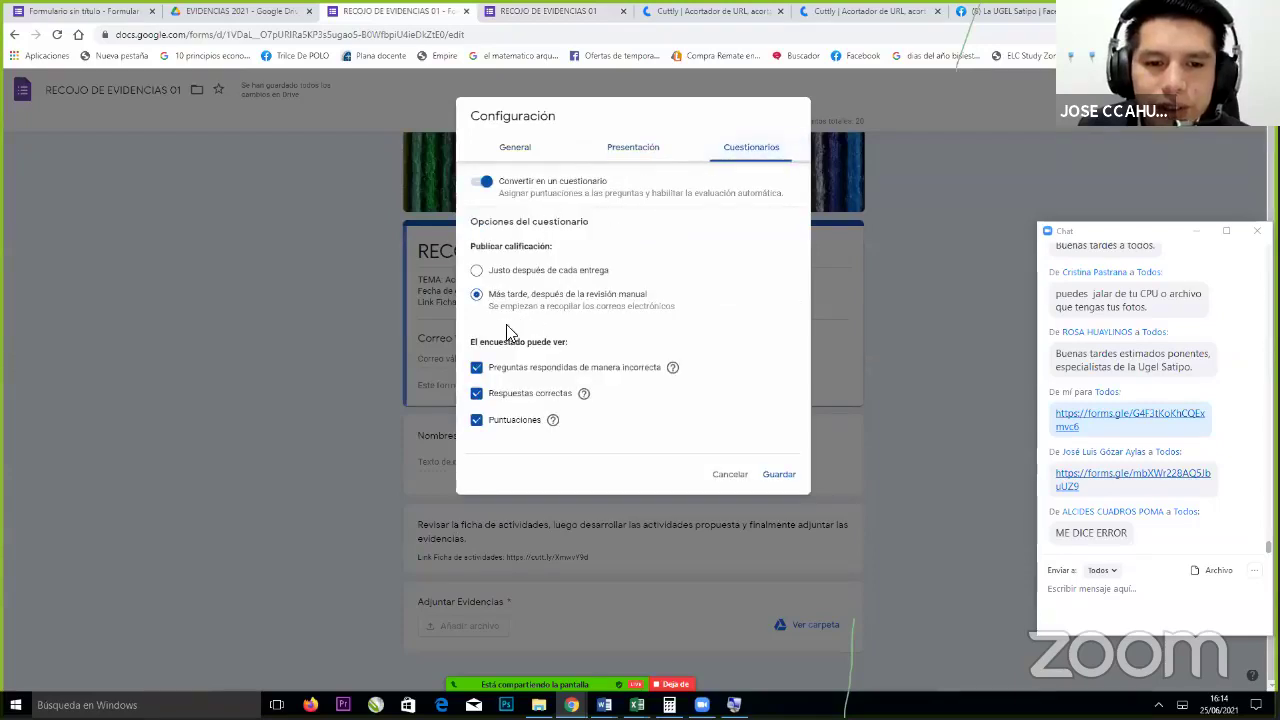
{"action": "left_click", "coordinate": [779, 474]}
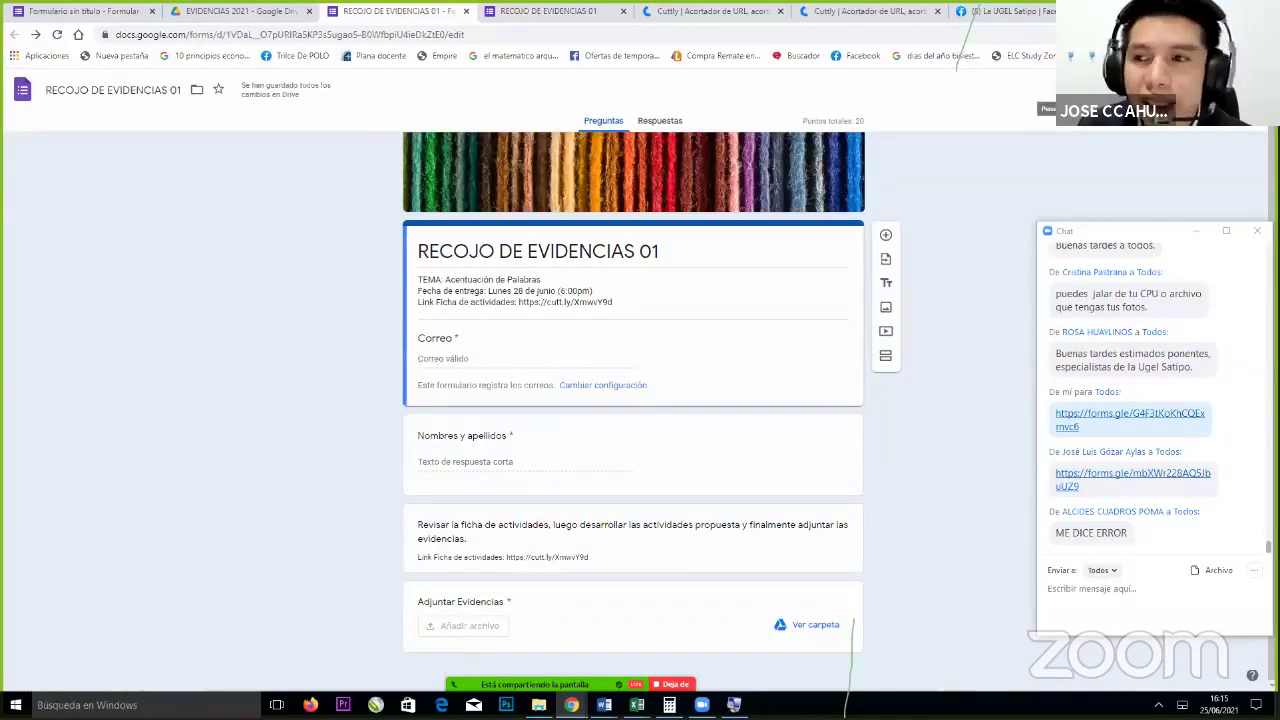
Copy the form's shortened forms.gle link and send it to everyone in the Zoom chat.
{"action": "left_click", "coordinate": [1100, 89]}
{"action": "left_click", "coordinate": [614, 177]}
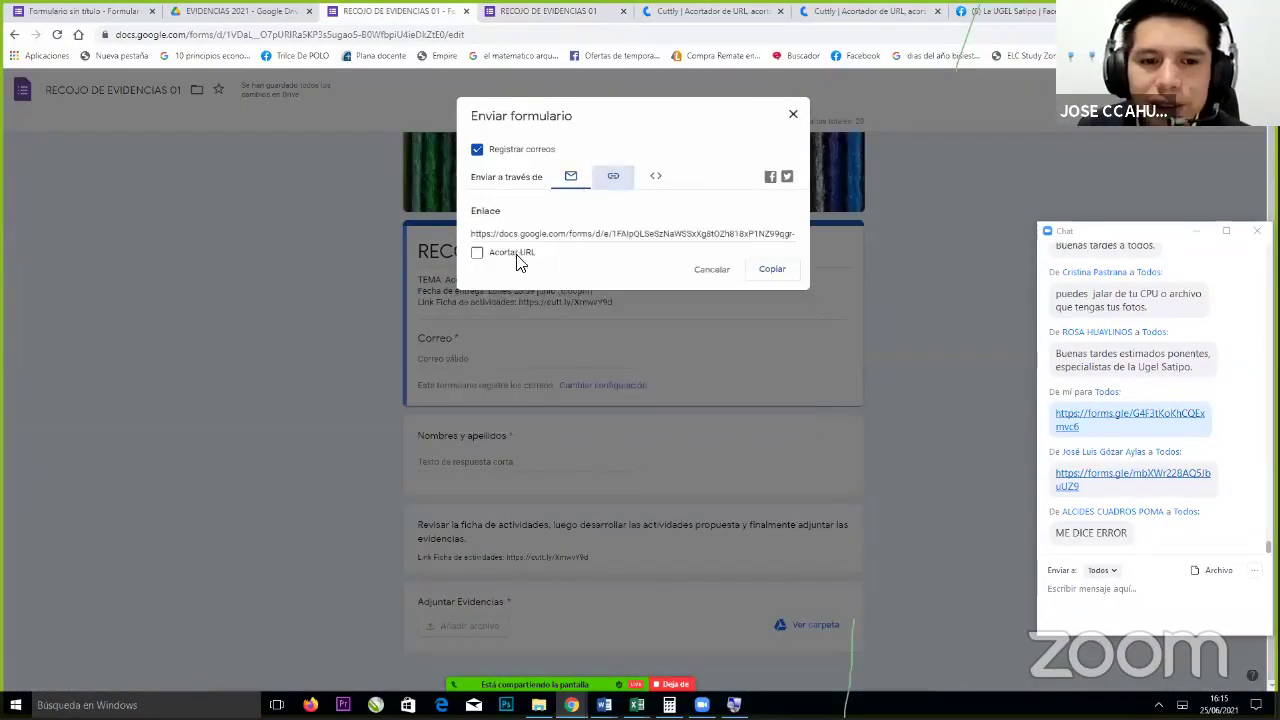
{"action": "left_click", "coordinate": [478, 255]}
{"action": "left_click", "coordinate": [770, 270]}
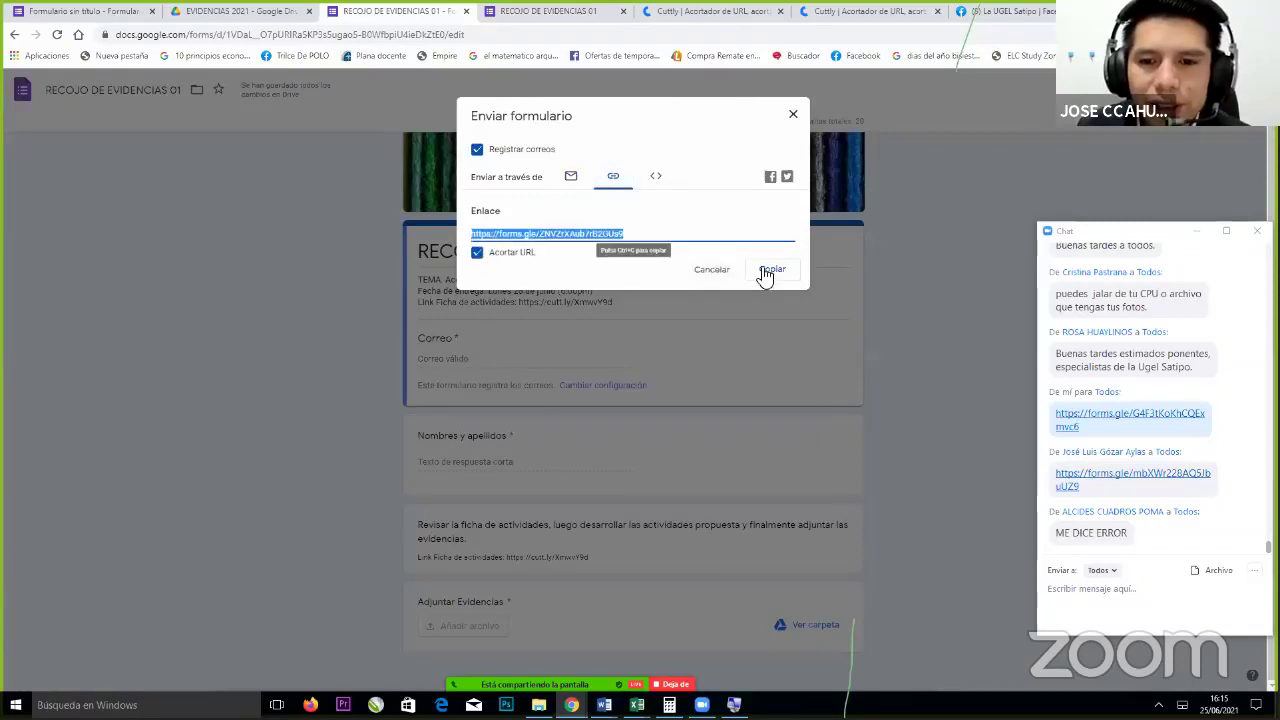
{"action": "left_click", "coordinate": [795, 118]}
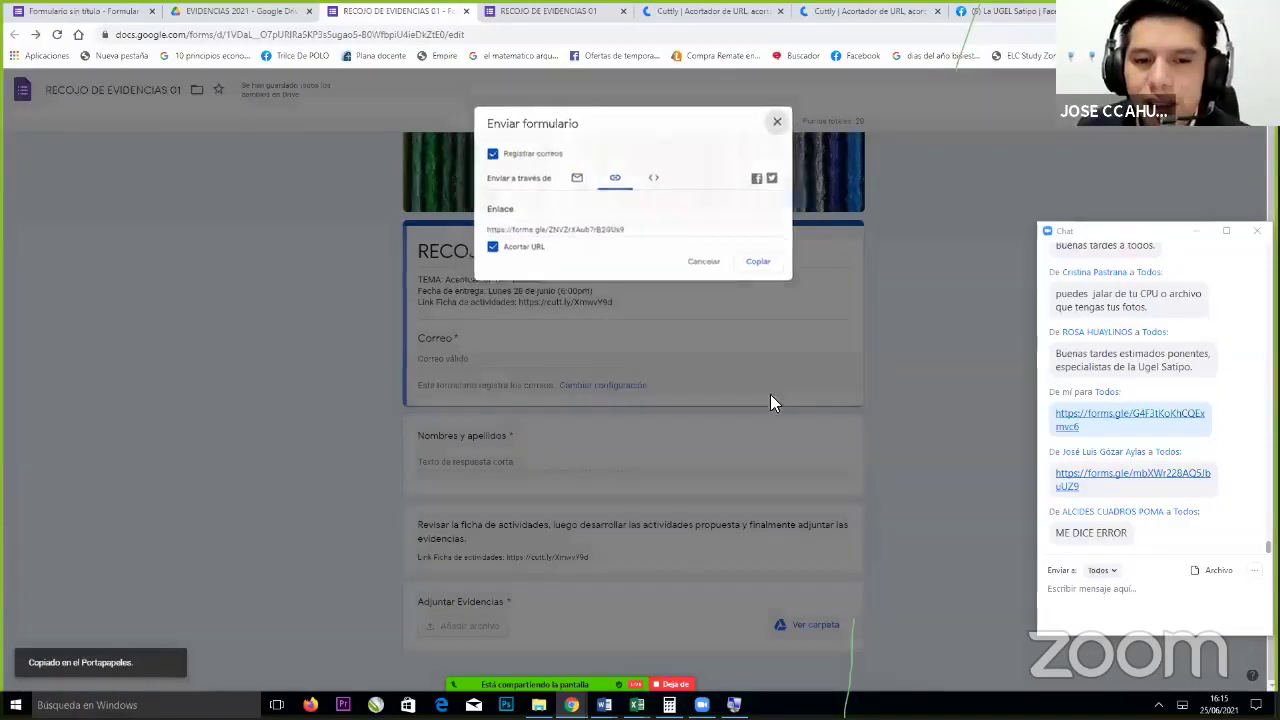
{"action": "type", "text": "https://forms.gle/ZNVZrXAub7rB2GUs9"}
{"action": "key", "text": "Return"}
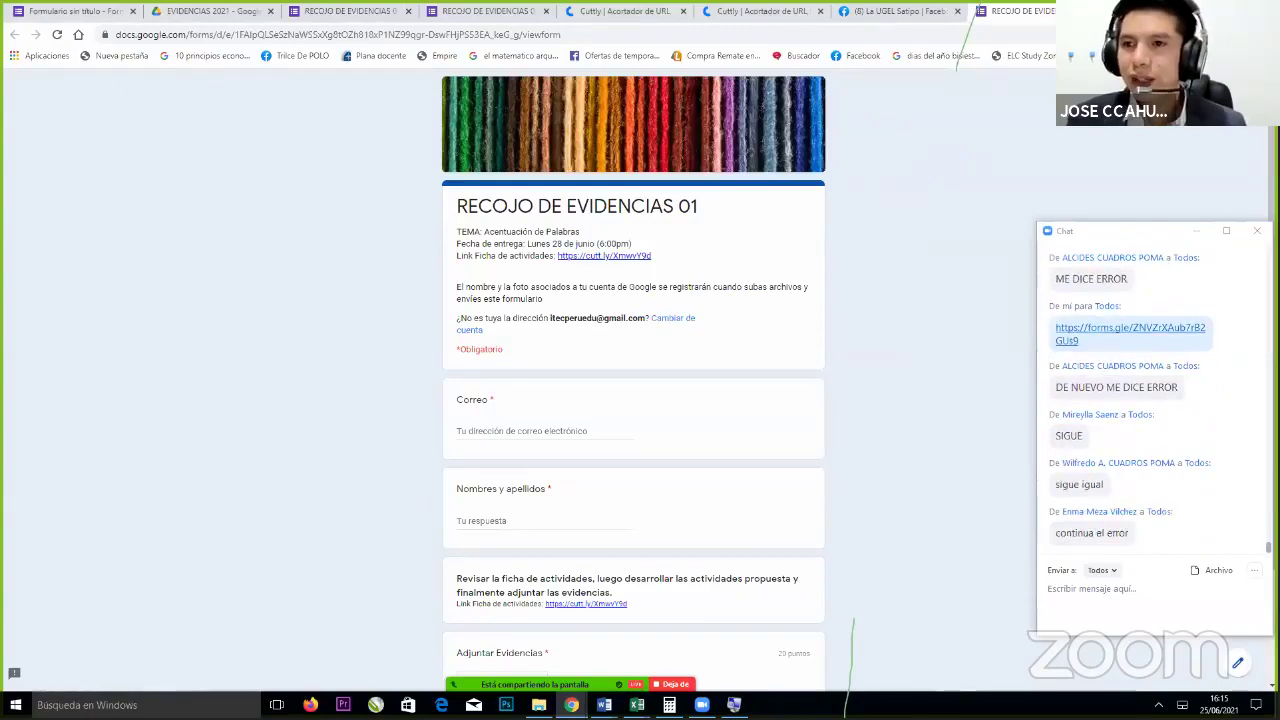
Close the form tab and post the form link in the Zoom chat again.
{"action": "key", "text": "ctrl+w"}
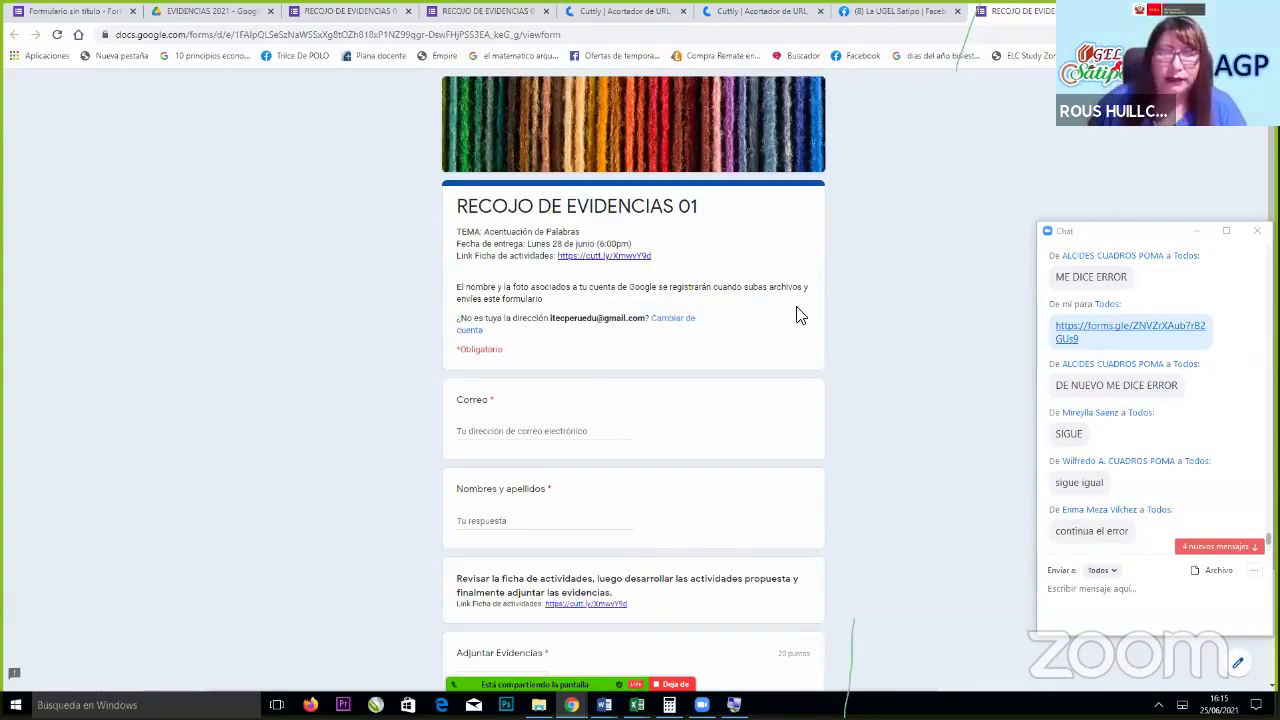
{"action": "scroll", "coordinate": [803, 311], "scroll_direction": "down", "scroll_amount": 2}
{"action": "scroll", "coordinate": [928, 186], "scroll_direction": "up", "scroll_amount": 2}
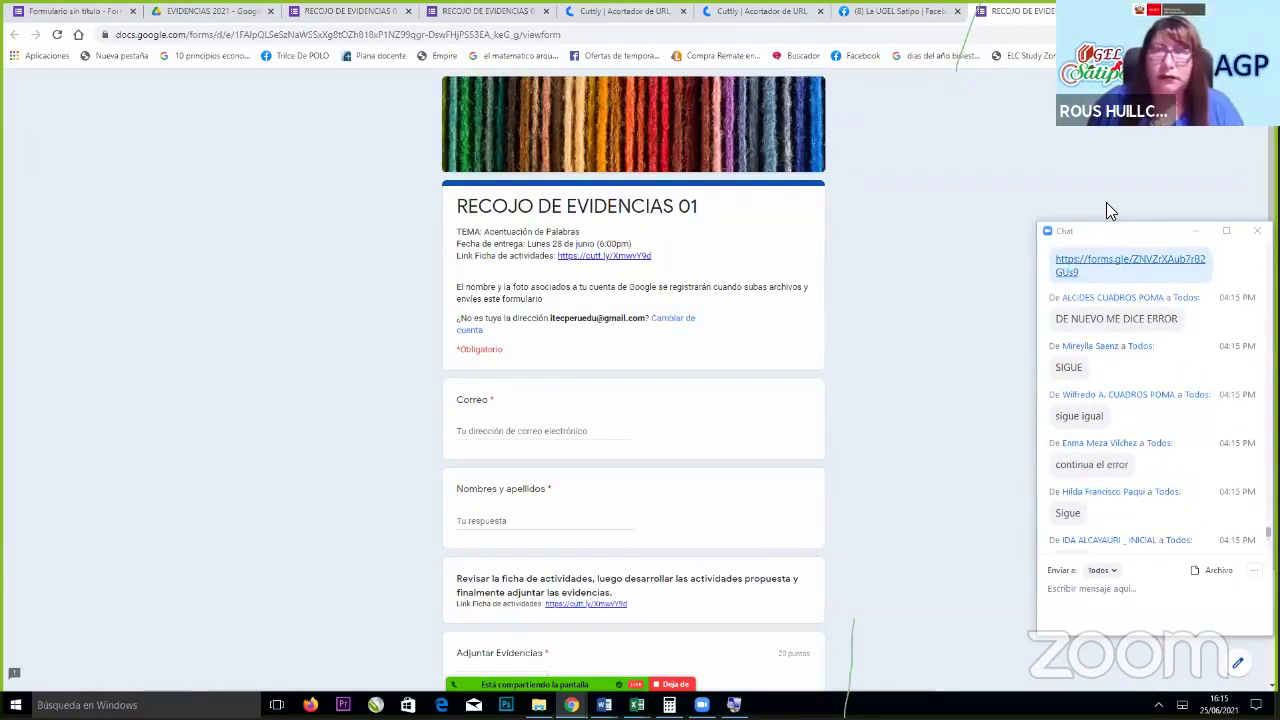
{"action": "type", "text": "https://forms.gle/ZNvZrXAub7r82GUs9"}
{"action": "key", "text": "Return"}
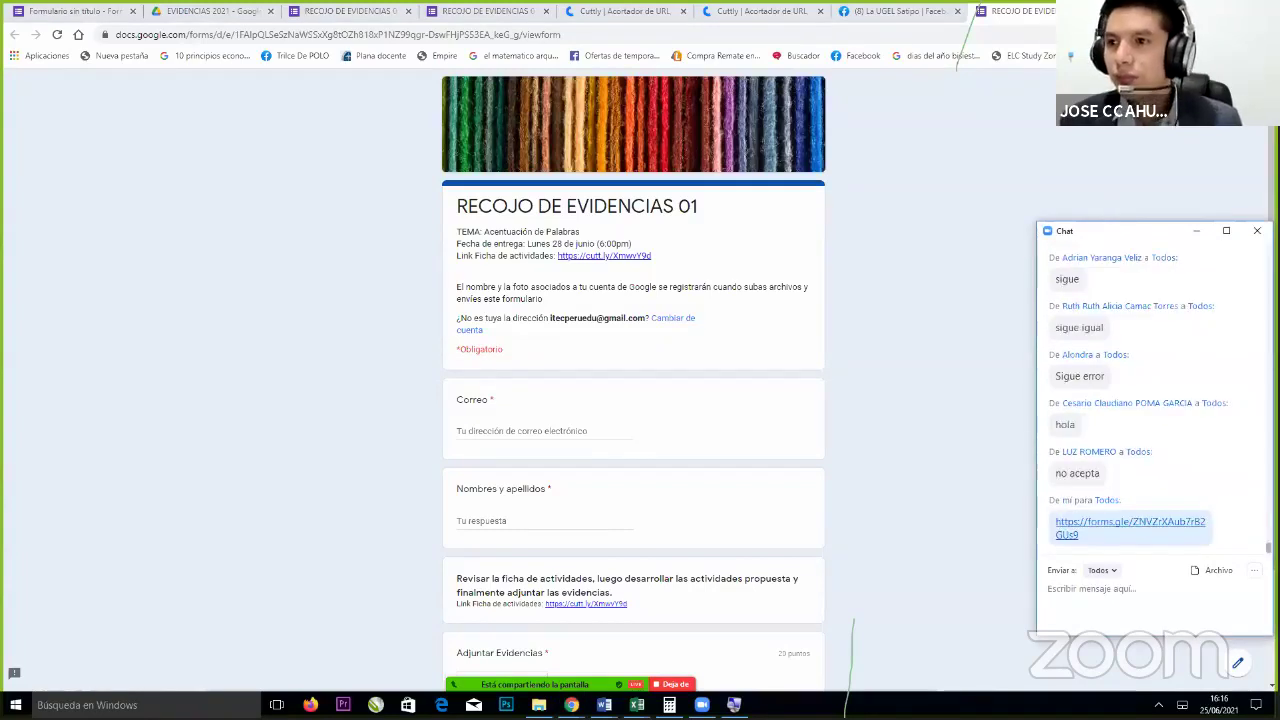
Load the copied form link in a new incognito window.
{"action": "left_click", "coordinate": [1268, 34]}
{"action": "left_click", "coordinate": [1130, 84]}
{"action": "type", "text": "https://forms.gle/ZNVZrXAub7rB2GUs9"}
{"action": "key", "text": "Return"}
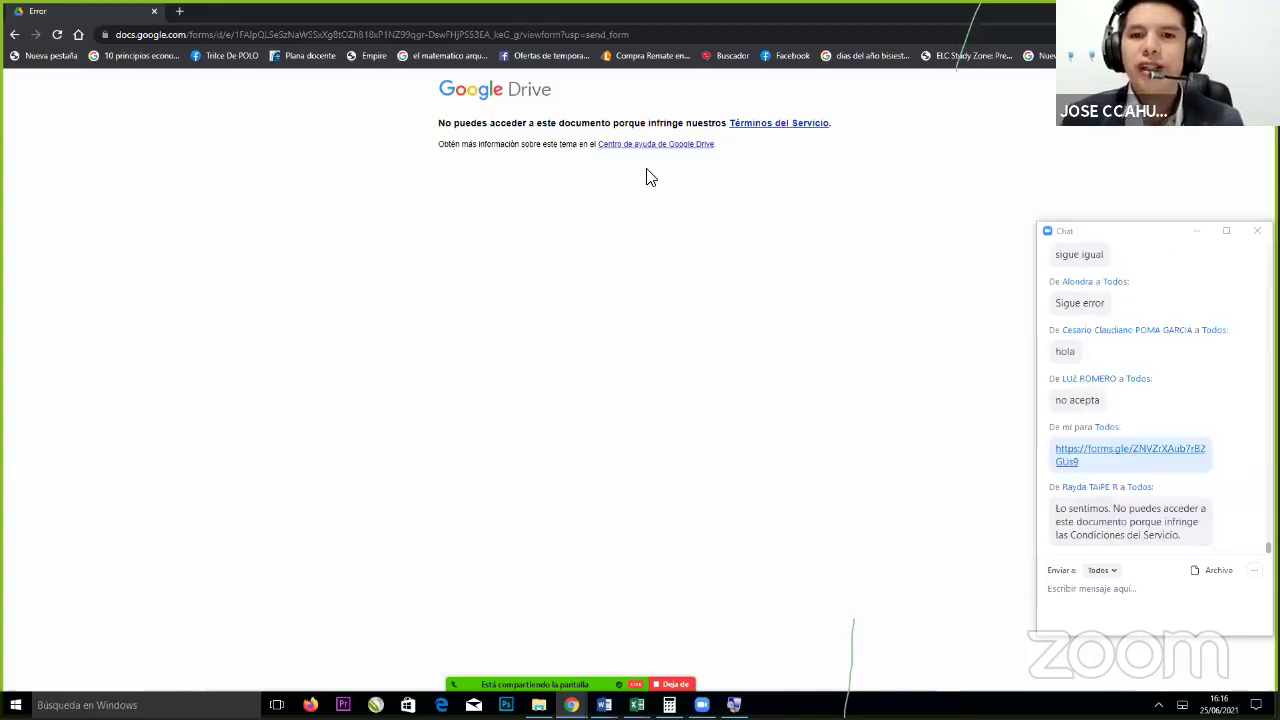
Open Google's Términos del Servicio page from the error, then close the incognito window.
{"action": "left_click", "coordinate": [836, 132]}
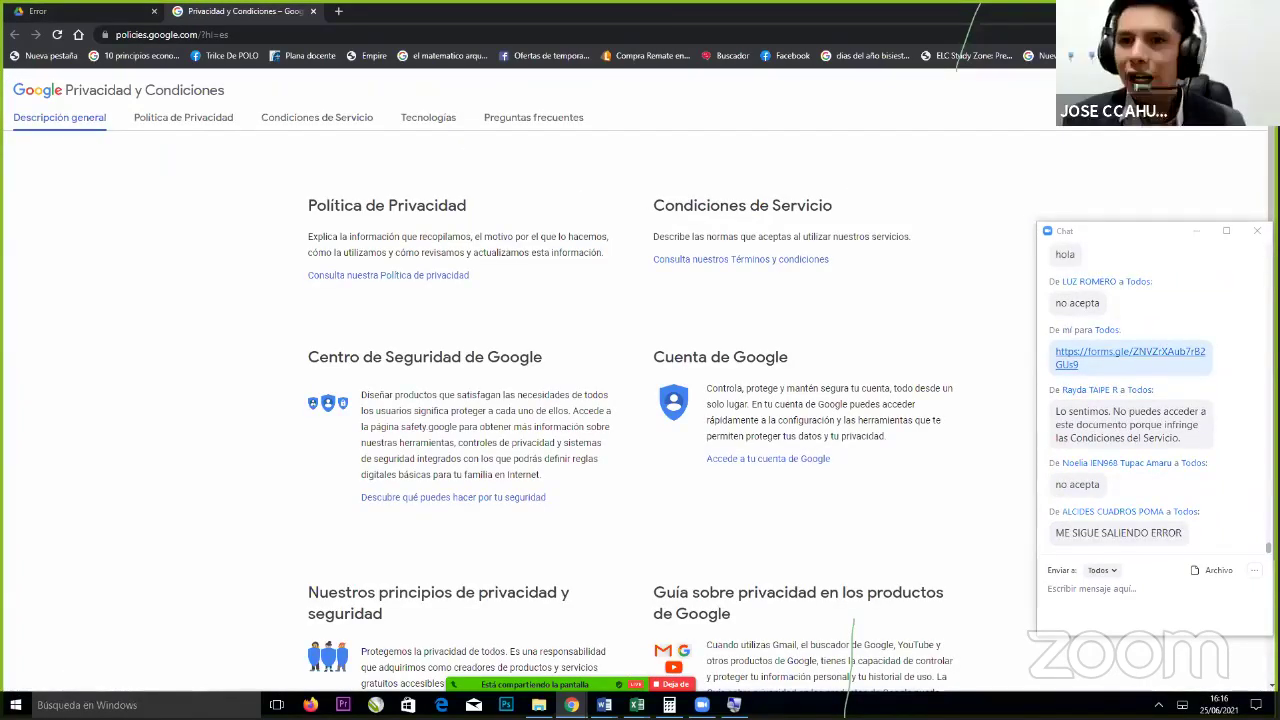
{"action": "left_click", "coordinate": [1257, 10]}
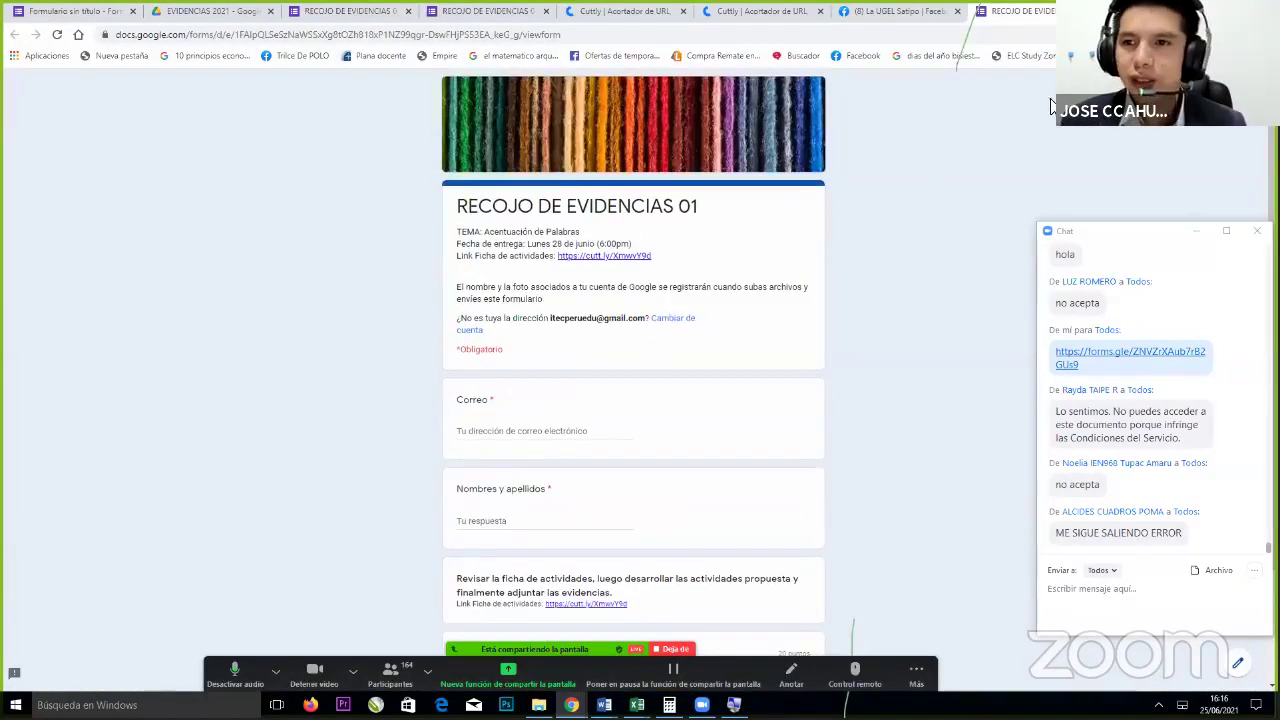
Look over the form's live respondent view tabs, then return to the RECOJO DE EVIDENCIAS 01 editor.
{"action": "scroll", "coordinate": [772, 443], "scroll_direction": "down", "scroll_amount": 1}
{"action": "scroll", "coordinate": [500, 443], "scroll_direction": "down", "scroll_amount": 1}
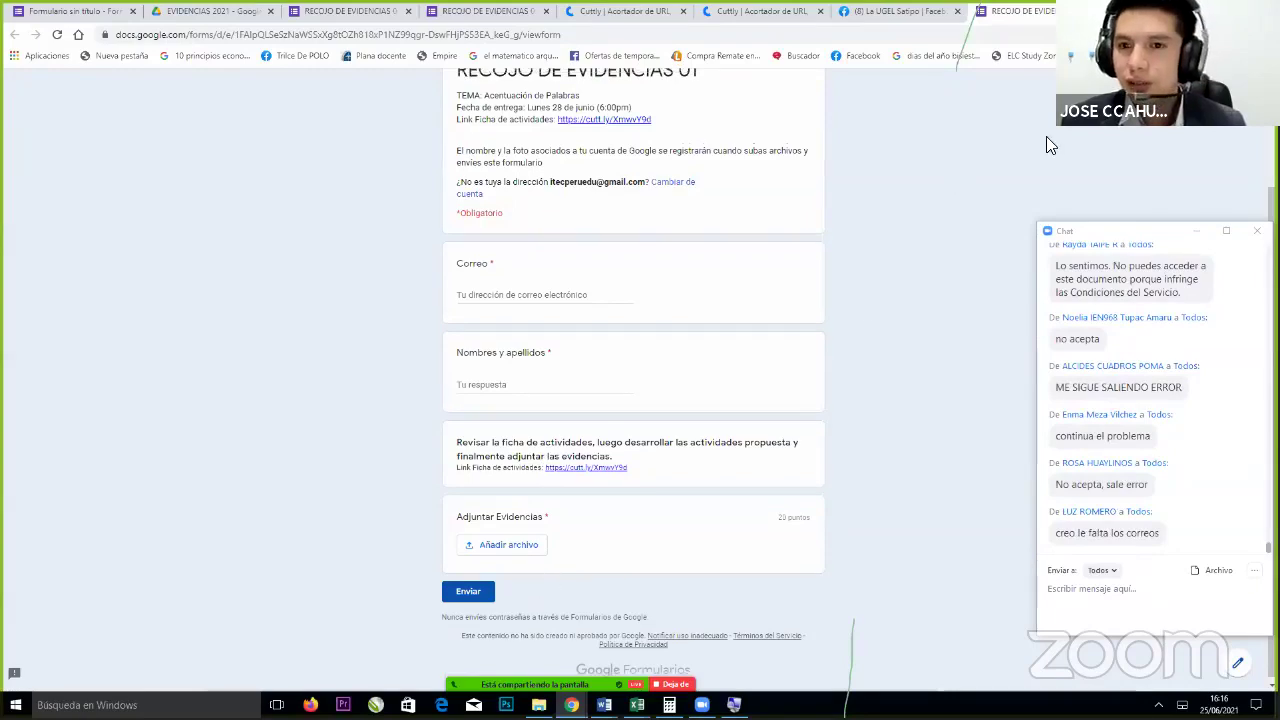
{"action": "scroll", "coordinate": [782, 164], "scroll_direction": "up", "scroll_amount": 2}
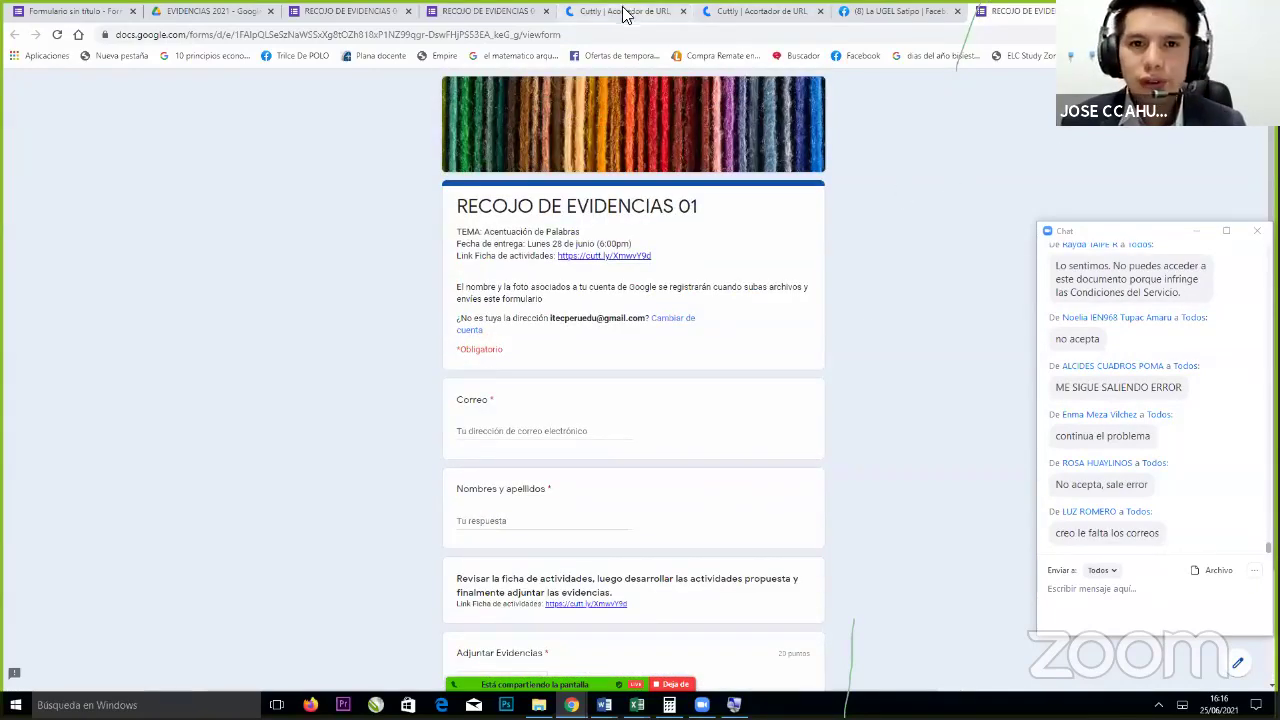
{"action": "left_click", "coordinate": [640, 11]}
{"action": "left_click", "coordinate": [495, 11]}
{"action": "scroll", "coordinate": [672, 428], "scroll_direction": "down", "scroll_amount": 1}
{"action": "scroll", "coordinate": [672, 428], "scroll_direction": "down", "scroll_amount": 1}
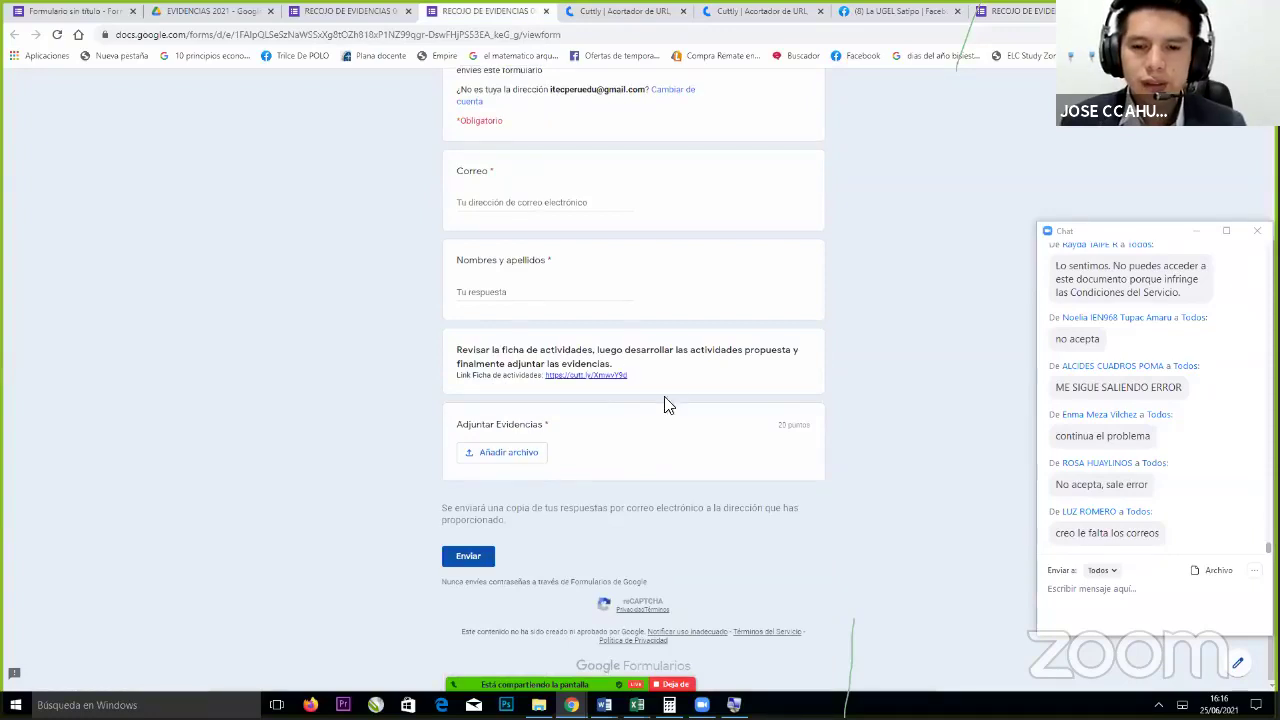
{"action": "scroll", "coordinate": [754, 380], "scroll_direction": "up", "scroll_amount": 2}
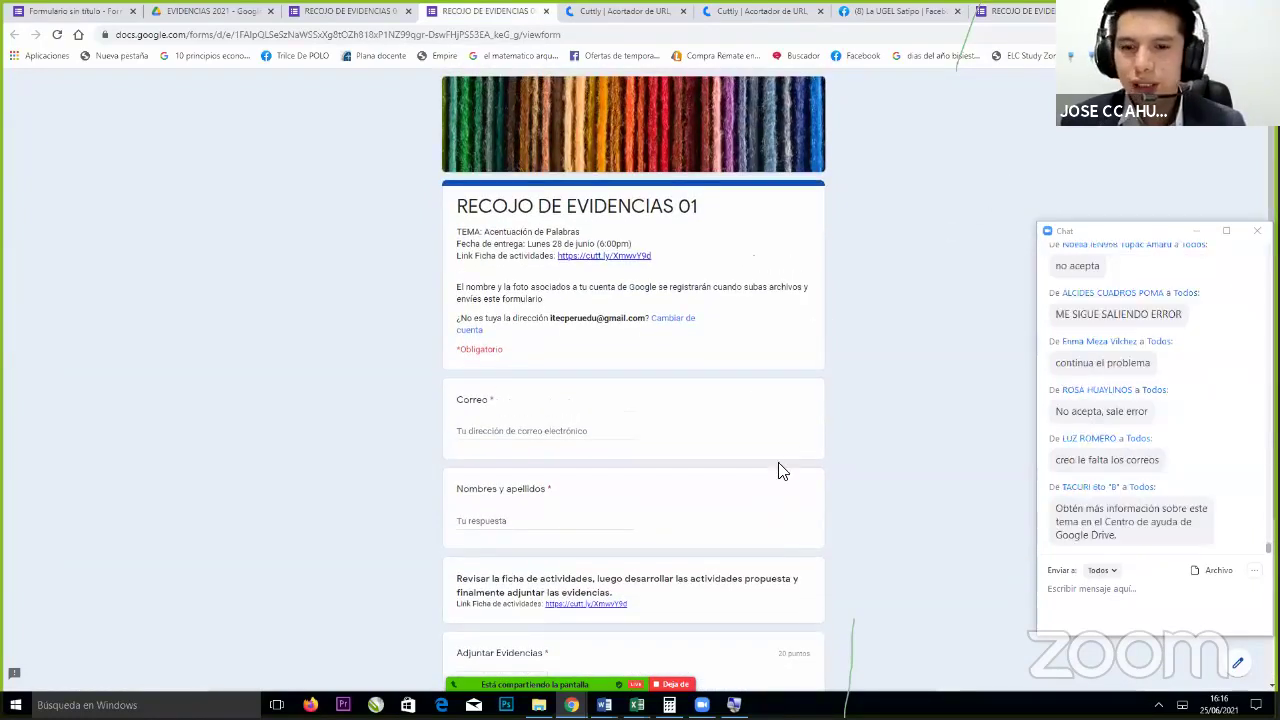
{"action": "left_click", "coordinate": [388, 18]}
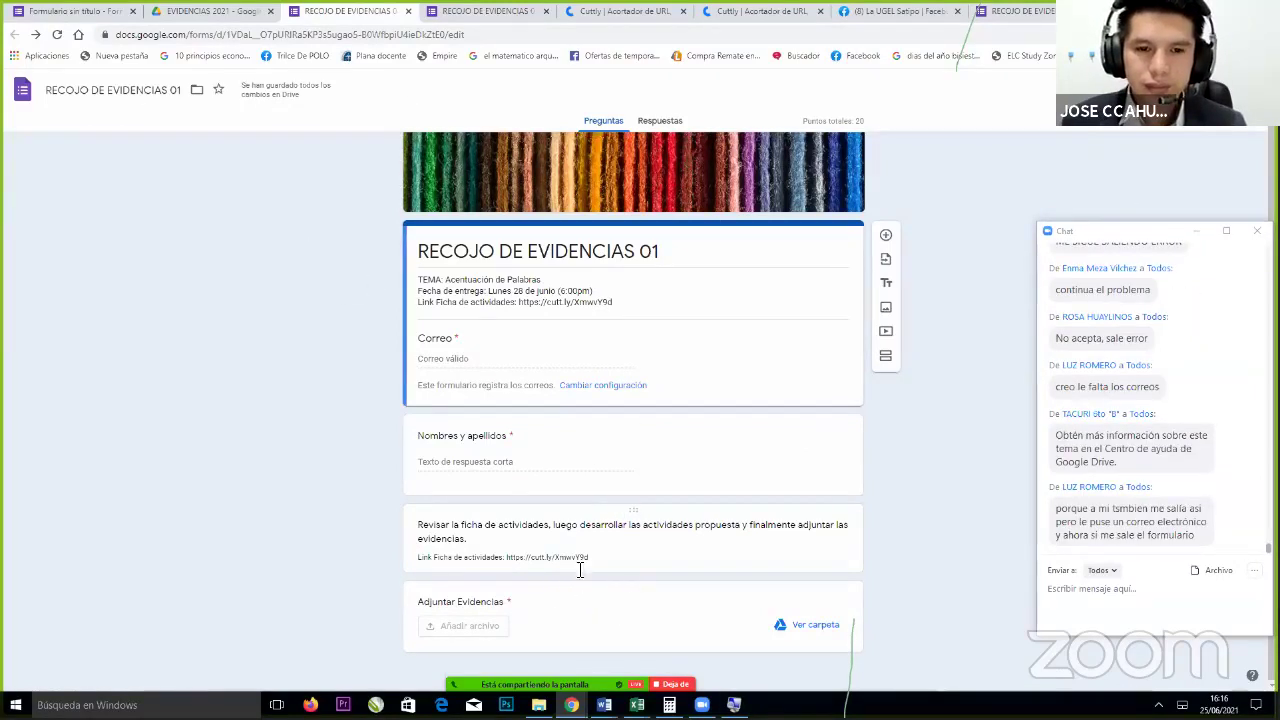
Try sharing the form file from the Drive folder and dismiss the 'No se ha podido compartir' error.
{"action": "left_click", "coordinate": [208, 16]}
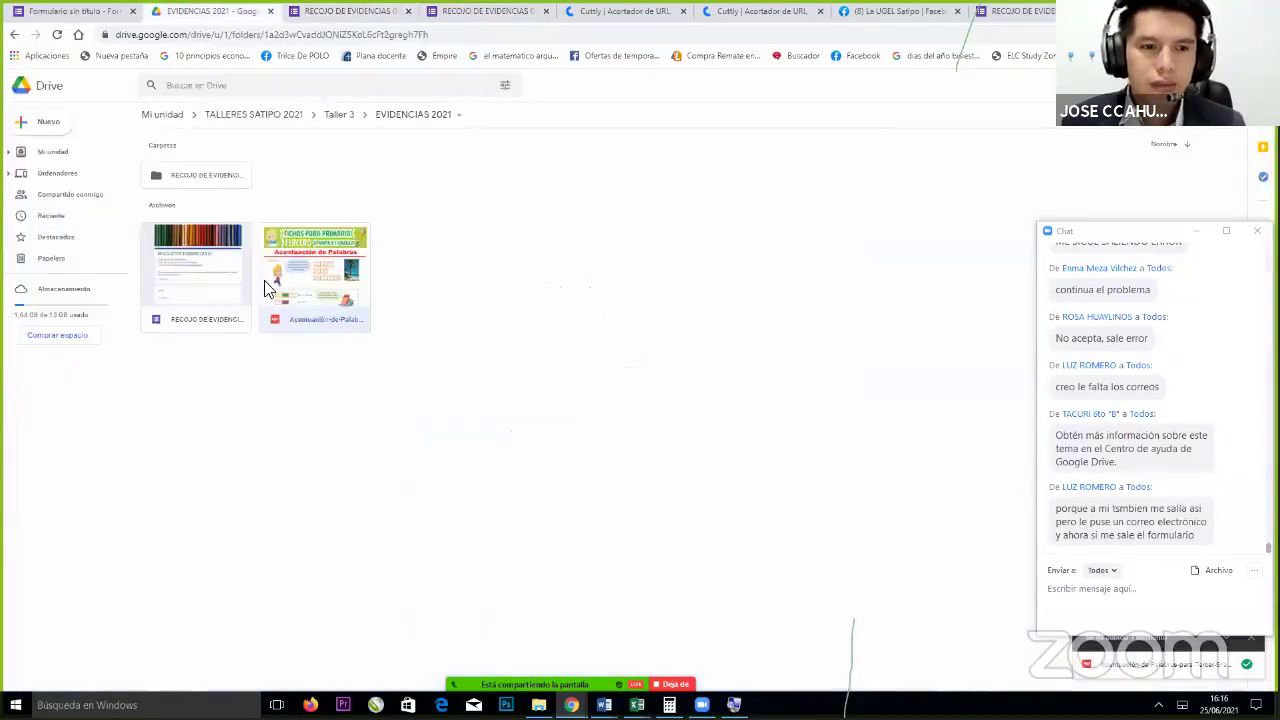
{"action": "right_click", "coordinate": [198, 277]}
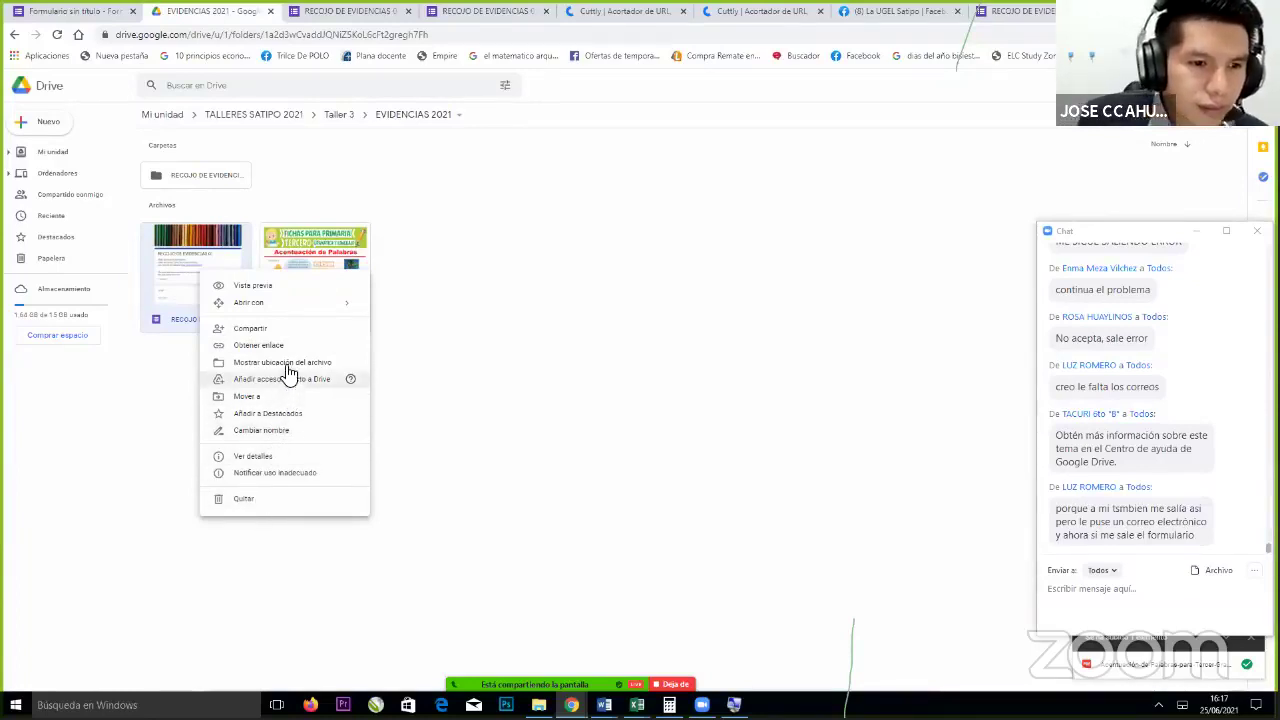
{"action": "left_click", "coordinate": [291, 330]}
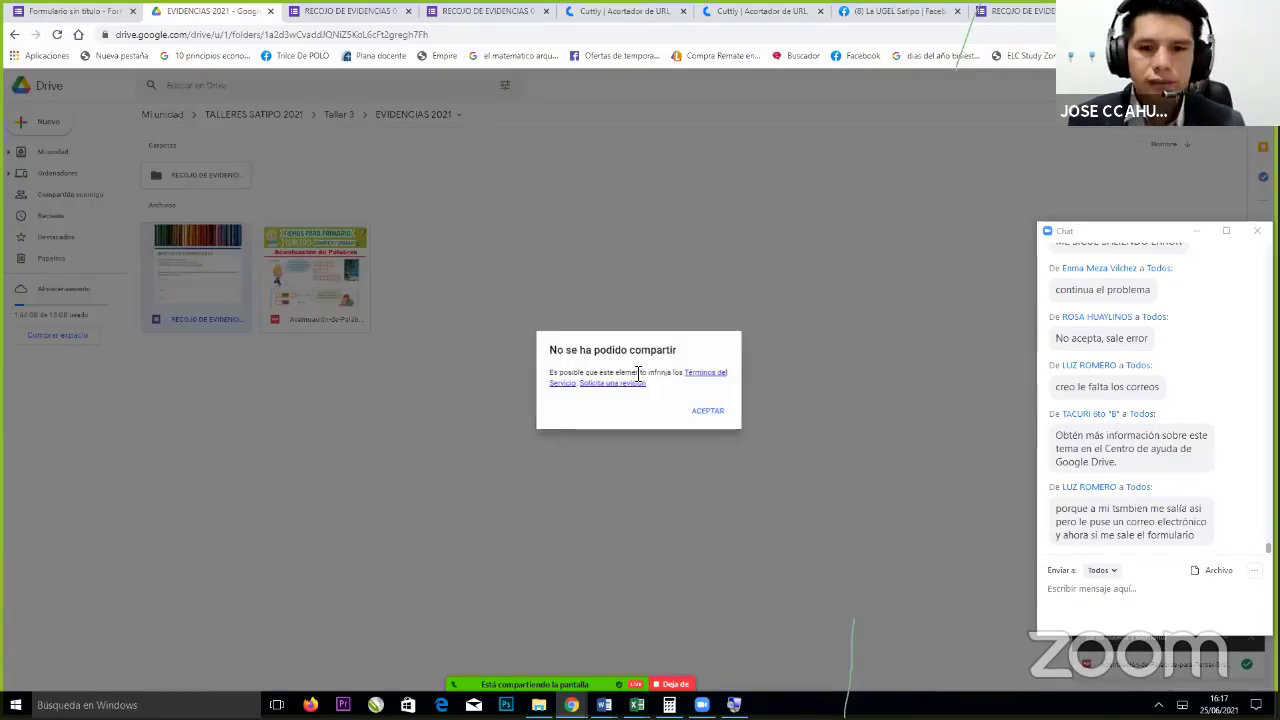
{"action": "left_click", "coordinate": [707, 412]}
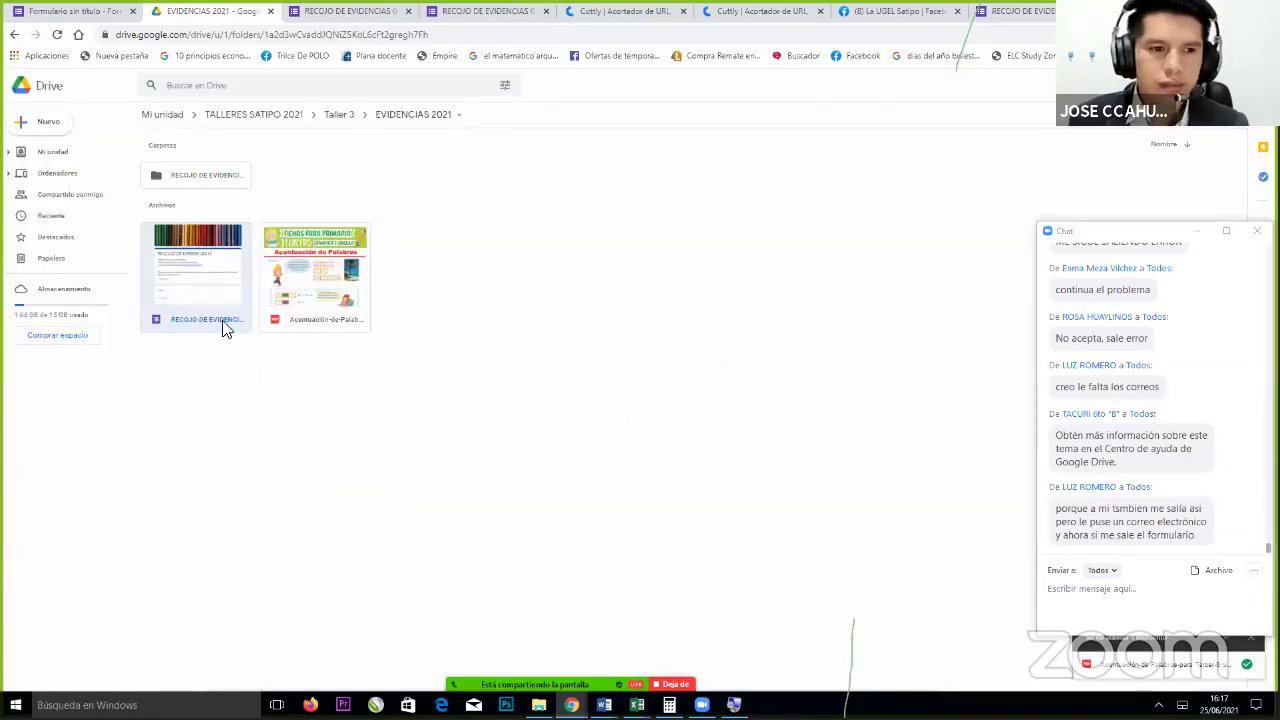
Retry sharing the form file, dismiss the error again, and select the file.
{"action": "right_click", "coordinate": [212, 290]}
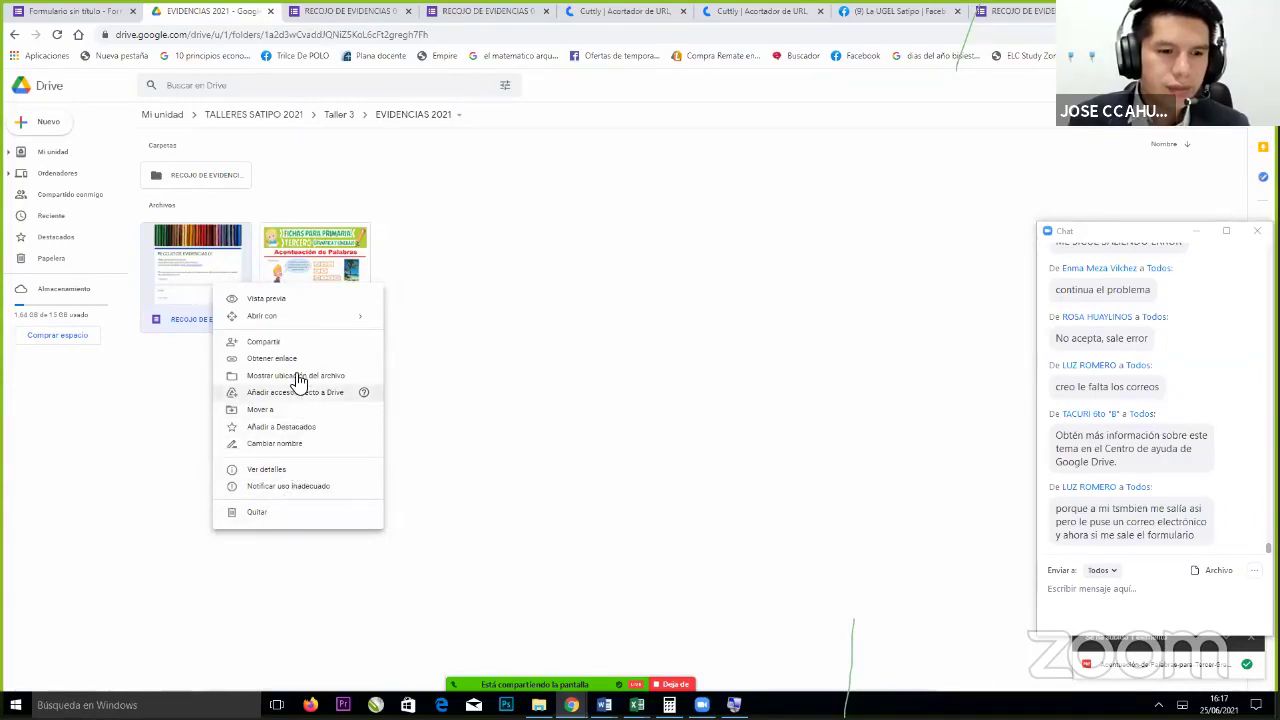
{"action": "key", "text": "Return"}
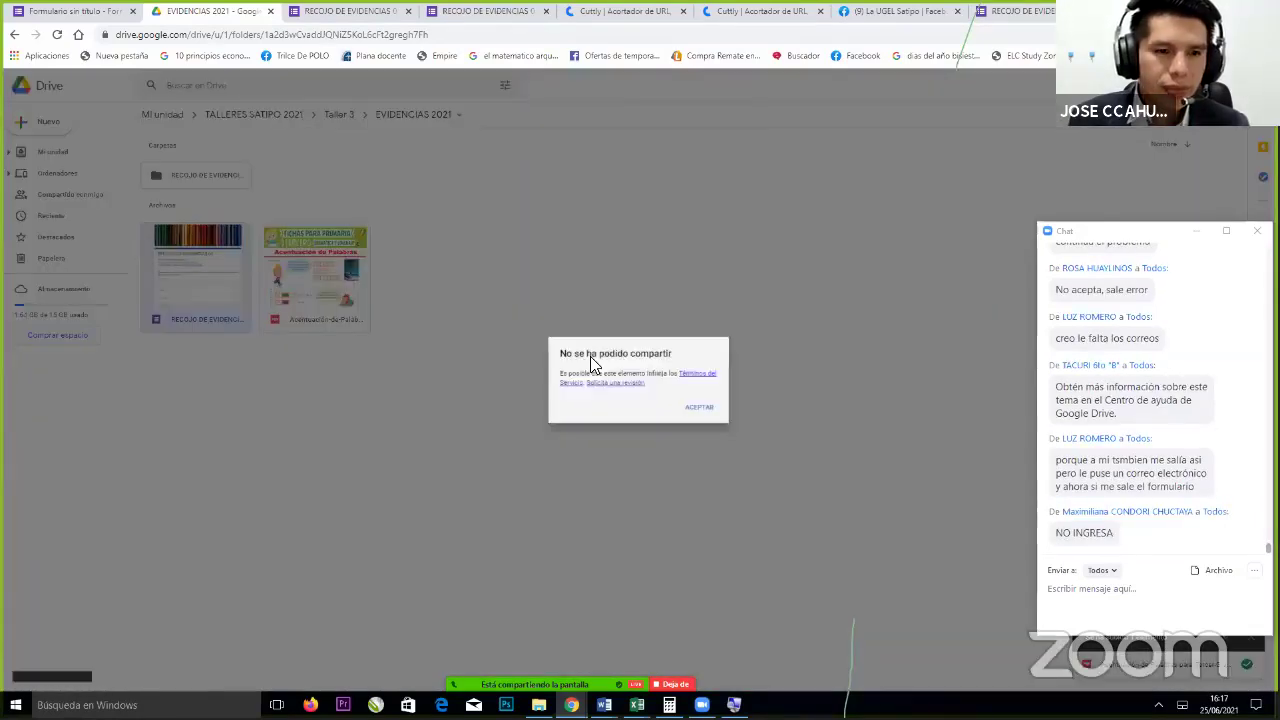
{"action": "left_click", "coordinate": [707, 412]}
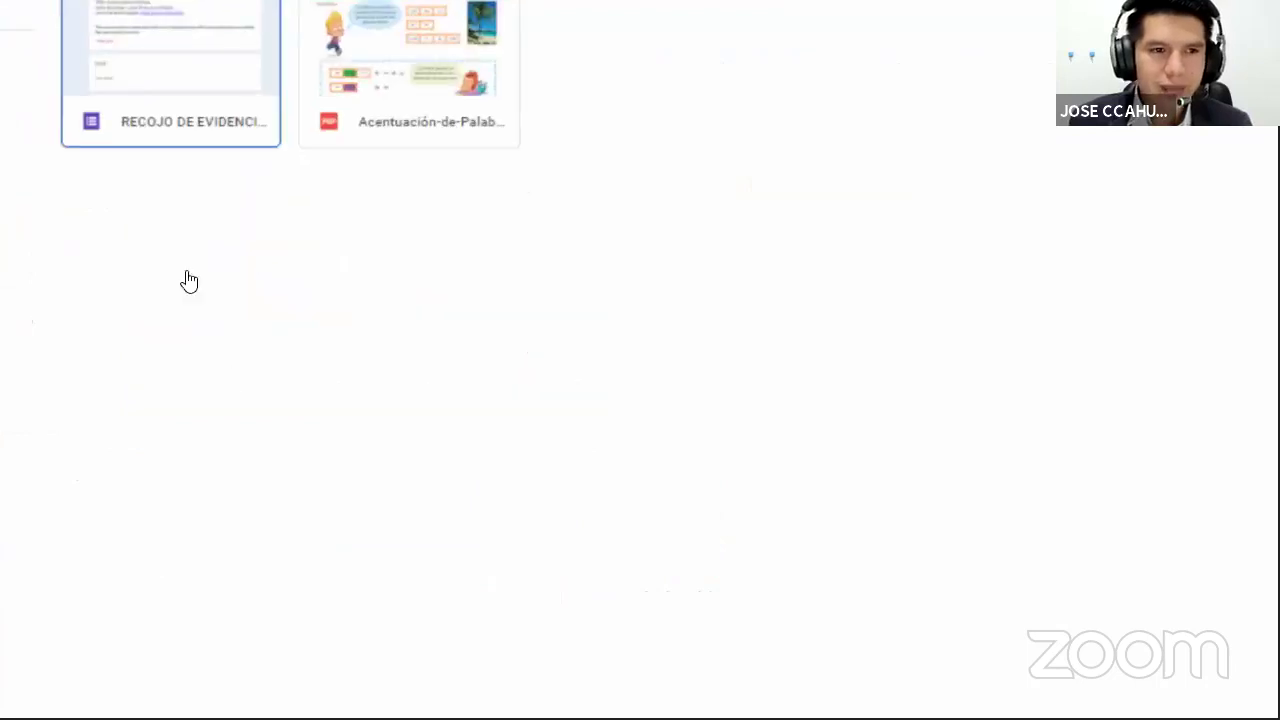
{"action": "left_click", "coordinate": [80, 90]}
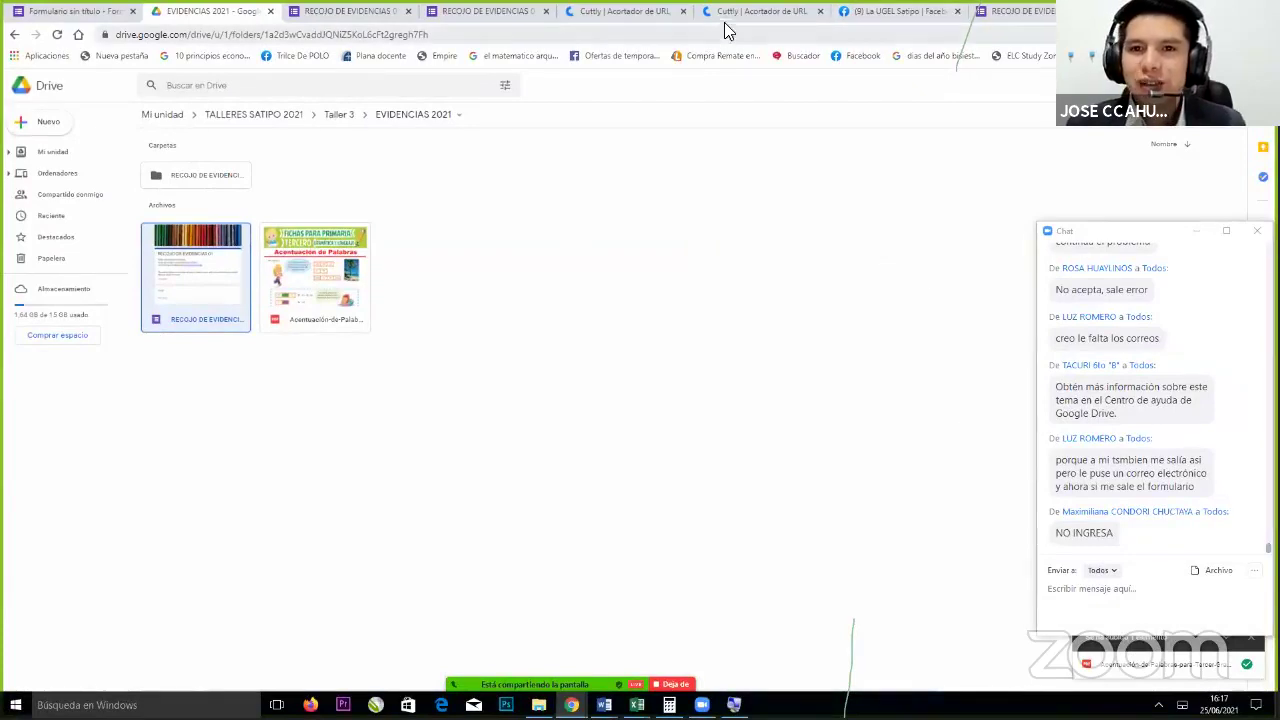
Copy a shortened forms.gle link for the RECOJO DE EVIDENCIAS 01 form from the editor.
{"action": "left_click", "coordinate": [620, 12]}
{"action": "left_click", "coordinate": [520, 12]}
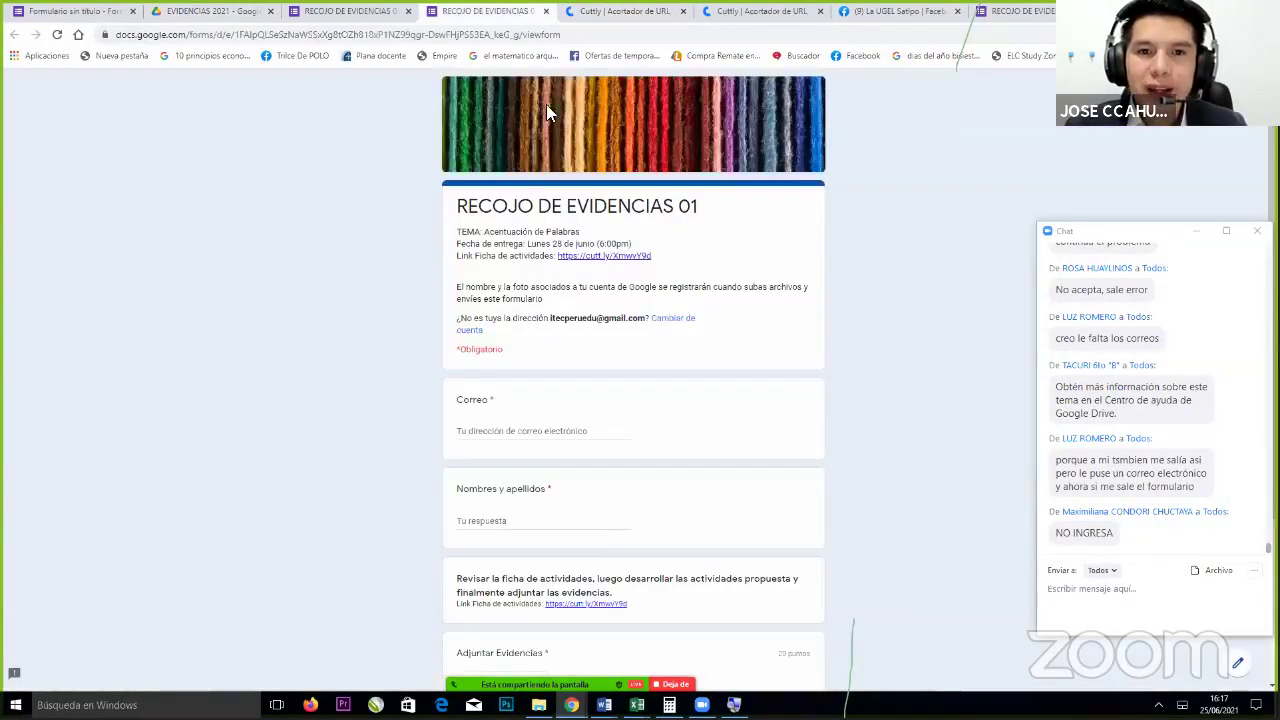
{"action": "left_click", "coordinate": [378, 12]}
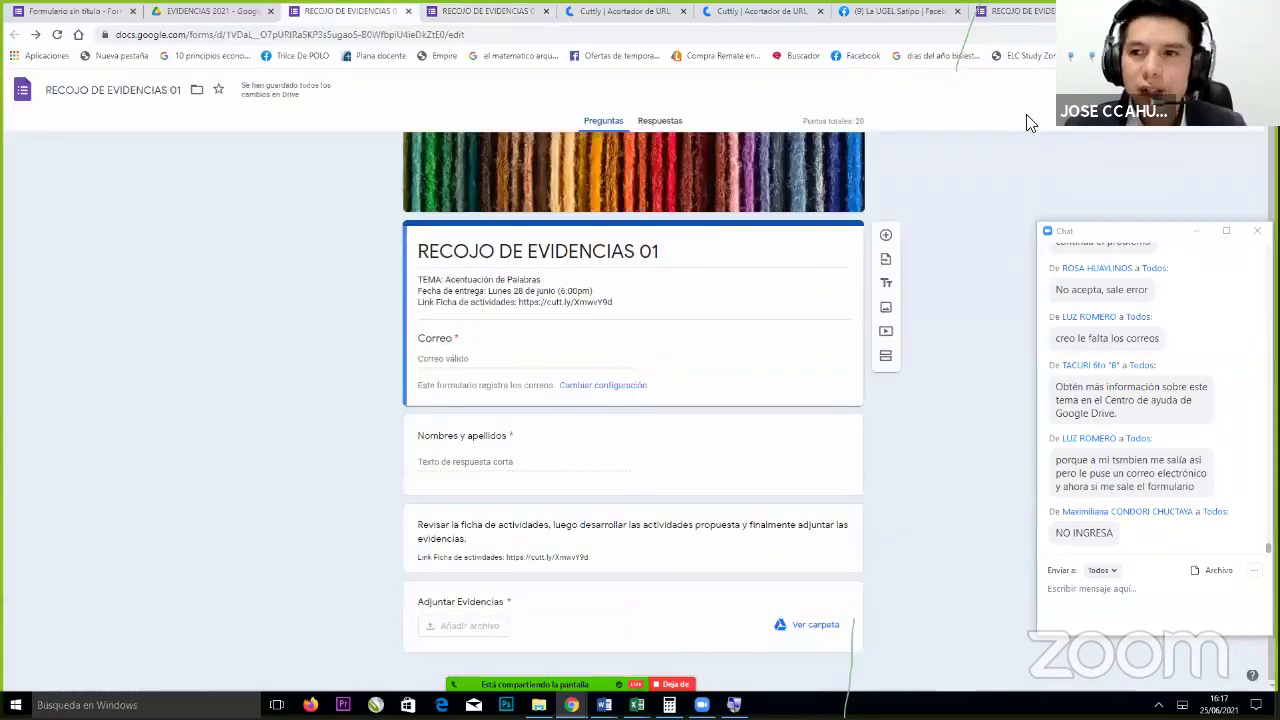
{"action": "left_click", "coordinate": [1120, 90]}
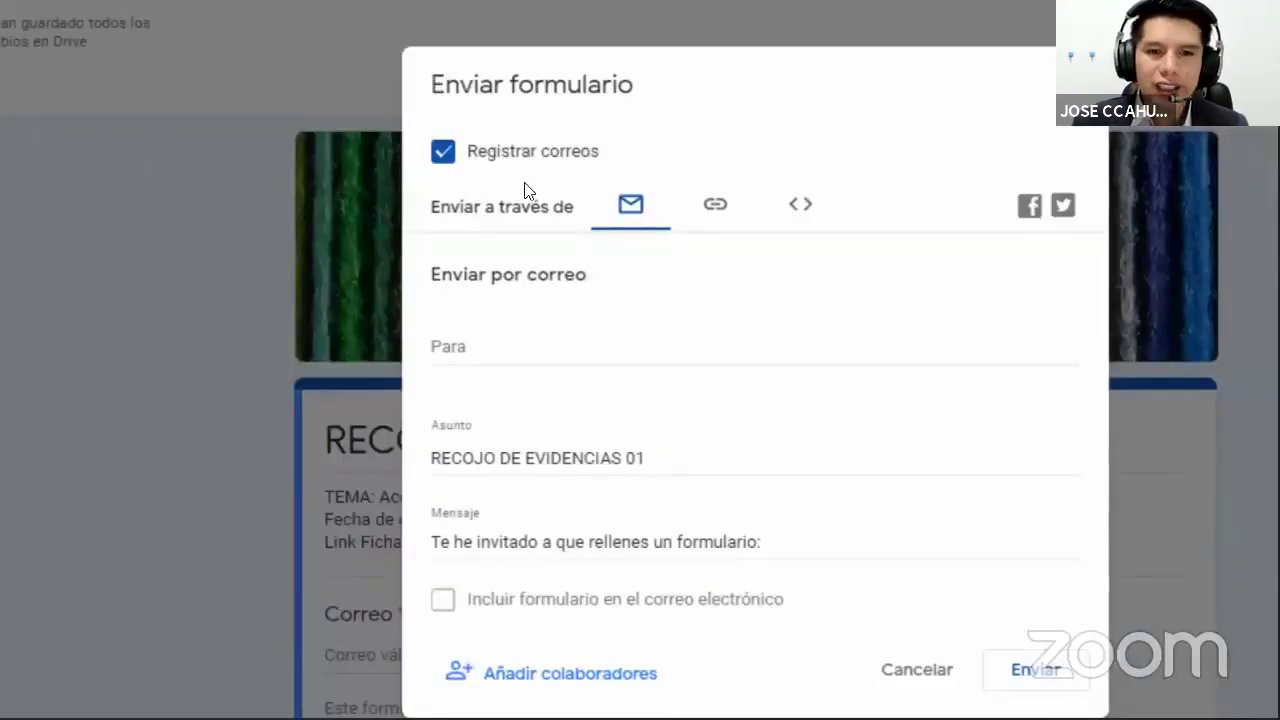
{"action": "left_click", "coordinate": [715, 204]}
{"action": "left_click", "coordinate": [443, 357]}
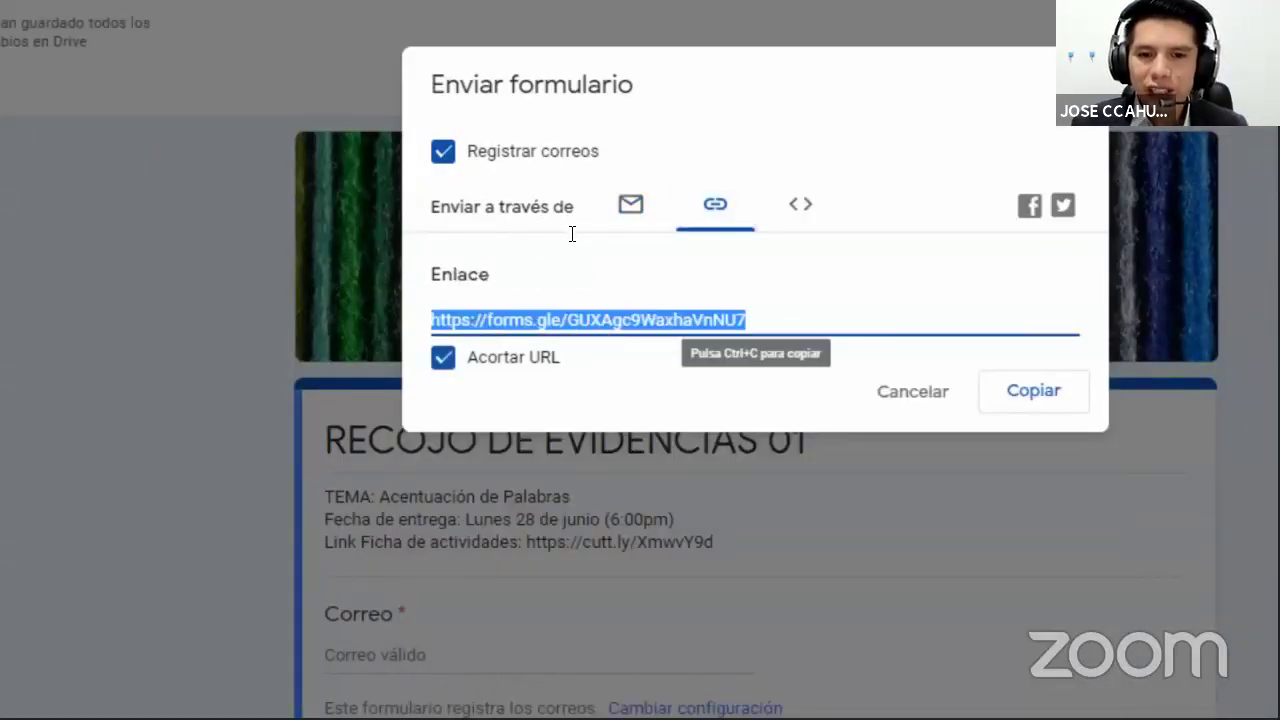
{"action": "key", "text": "shift+F10"}
{"action": "key", "text": "Down"}
{"action": "key", "text": "Return"}
Close the sending dialog and open a participant's form link from the Zoom chat.
{"action": "key", "text": "Tab"}
{"action": "key", "text": "Return"}
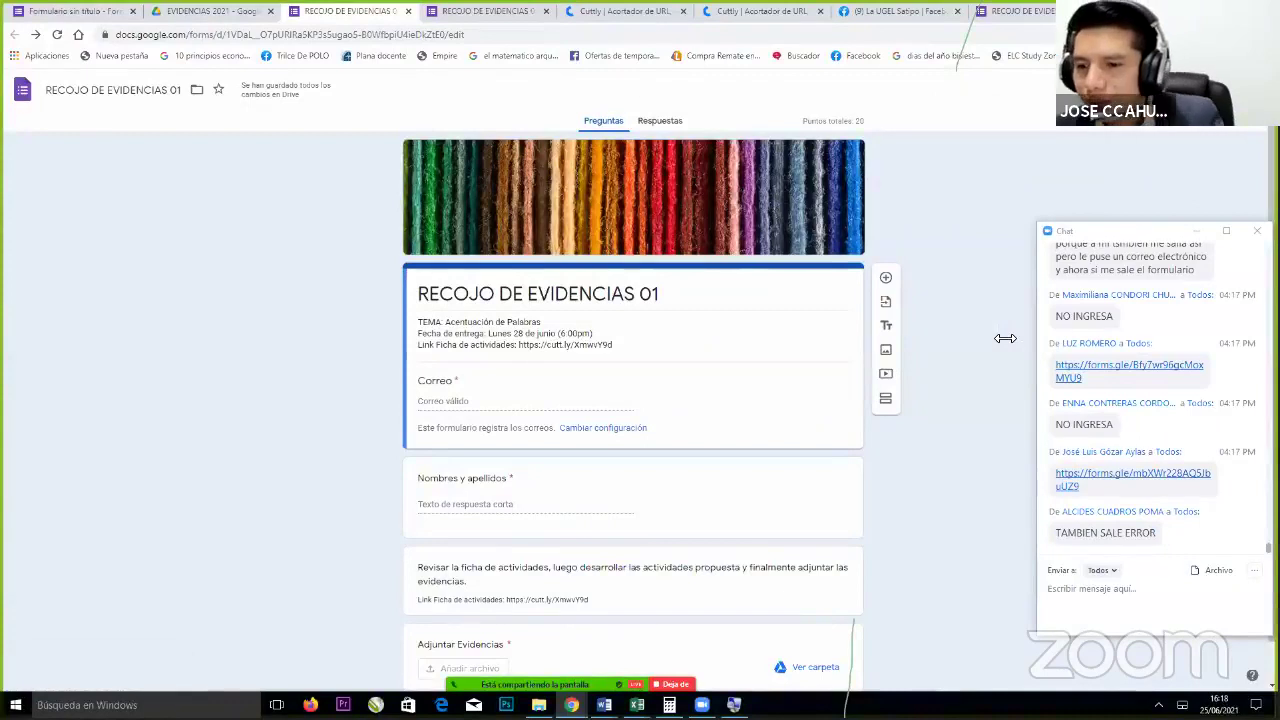
{"action": "scroll", "coordinate": [1033, 382], "scroll_direction": "up", "scroll_amount": 1}
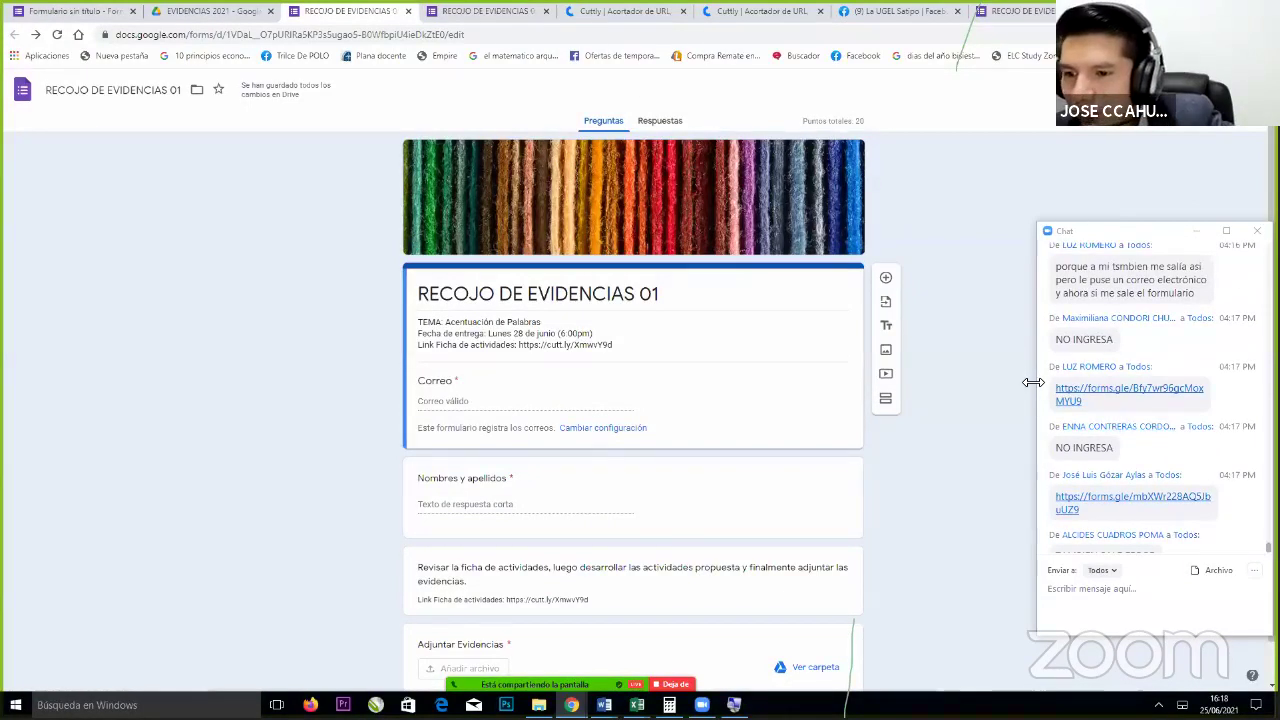
{"action": "left_click", "coordinate": [1057, 388]}
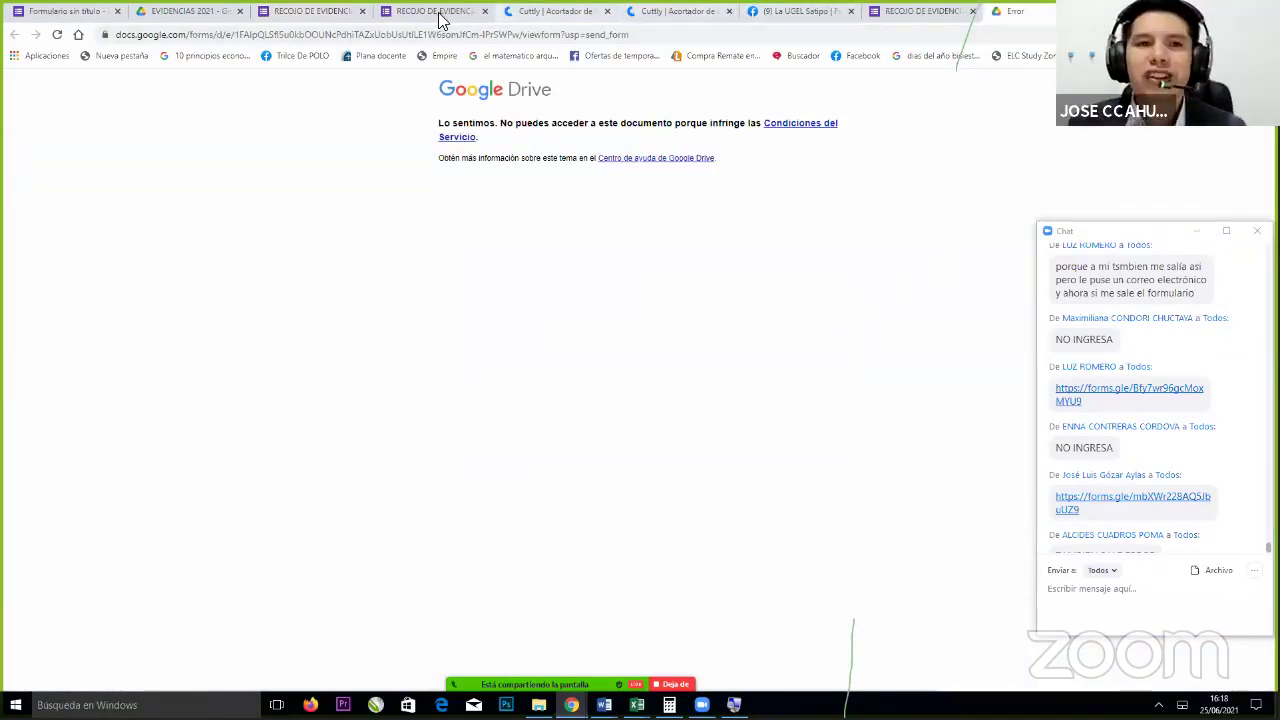
Delete the 'Link Ficha de actividades' line from the form's header description.
{"action": "left_click", "coordinate": [314, 12]}
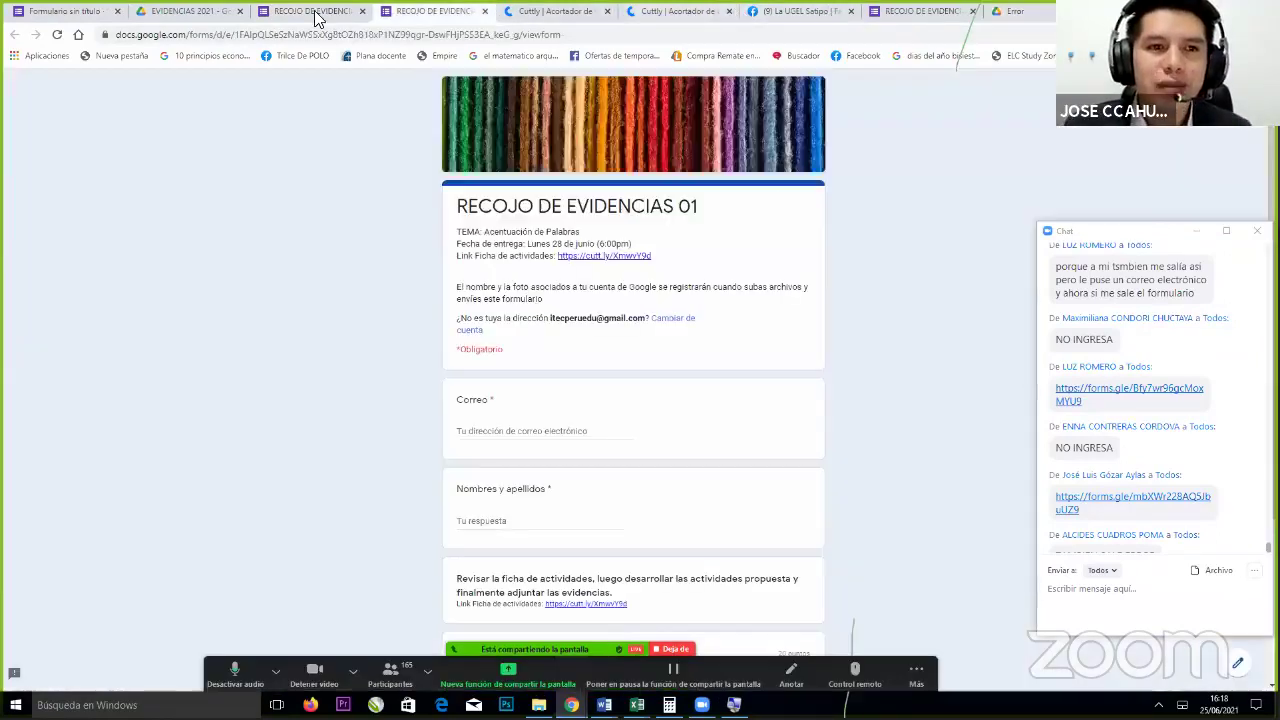
{"action": "scroll", "coordinate": [516, 314], "scroll_direction": "down", "scroll_amount": 1}
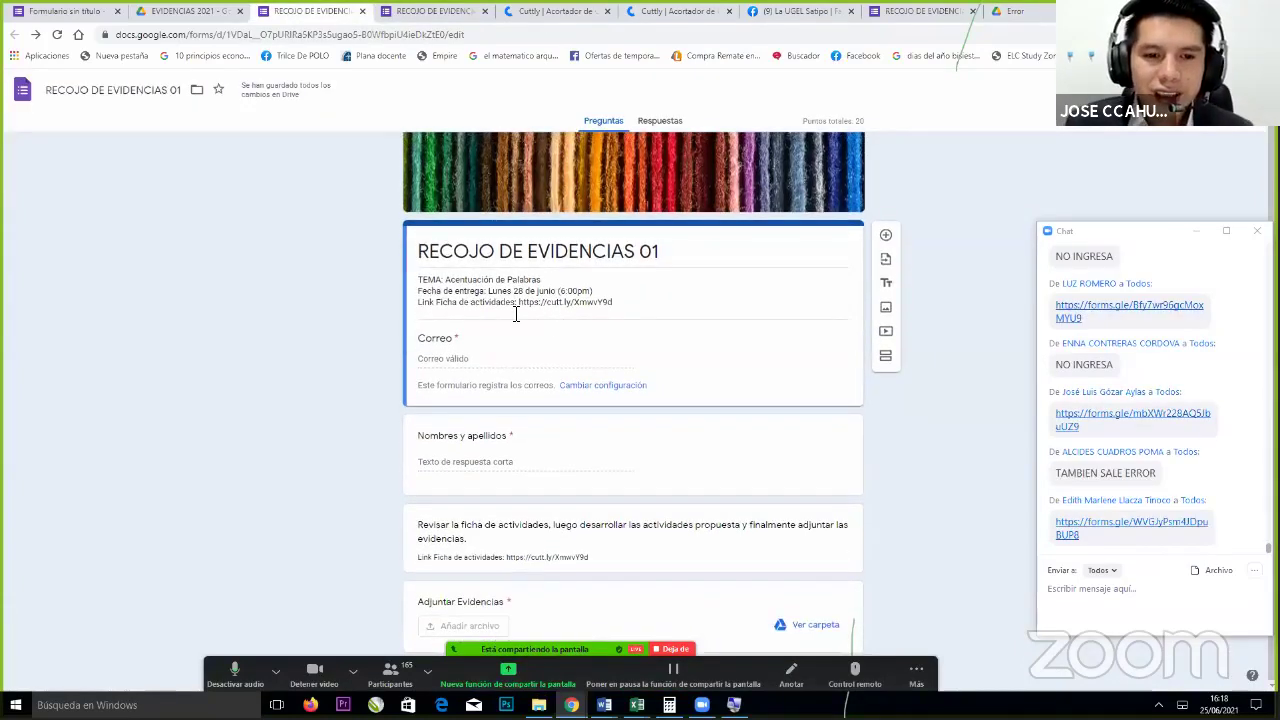
{"action": "triple_click", "coordinate": [576, 560]}
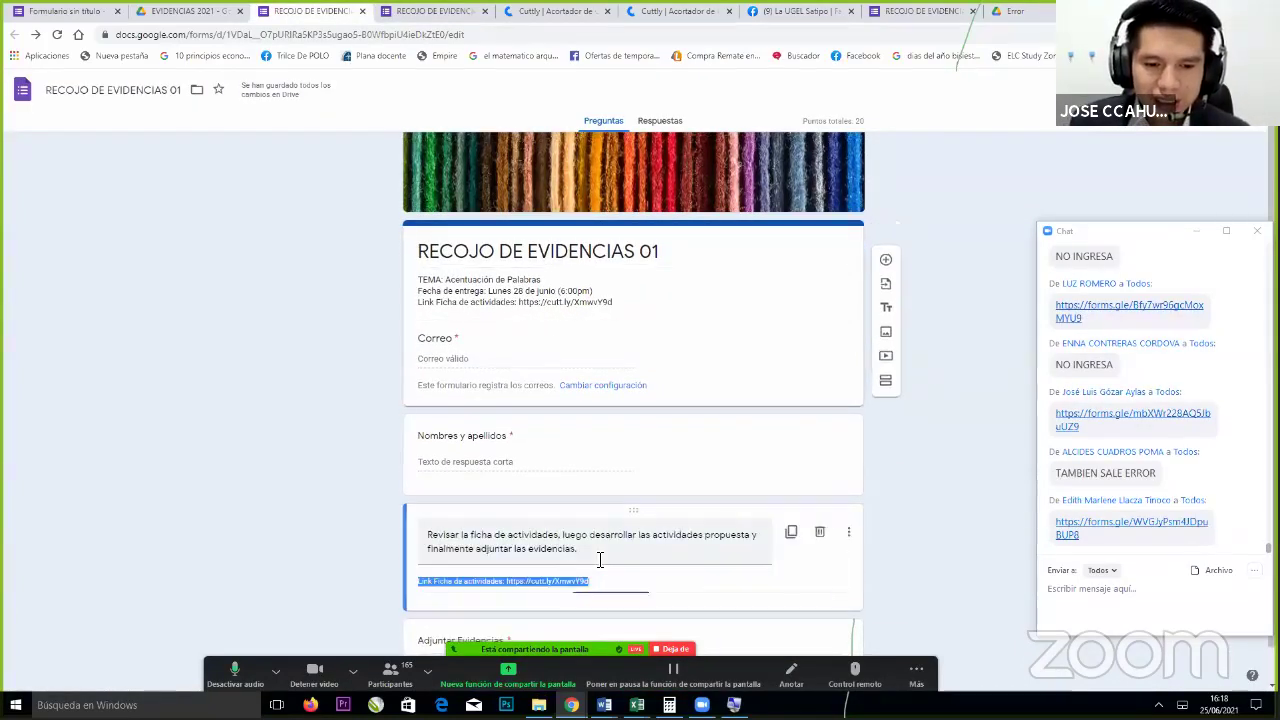
{"action": "left_click_drag", "start_coordinate": [587, 581], "coordinate": [444, 582]}
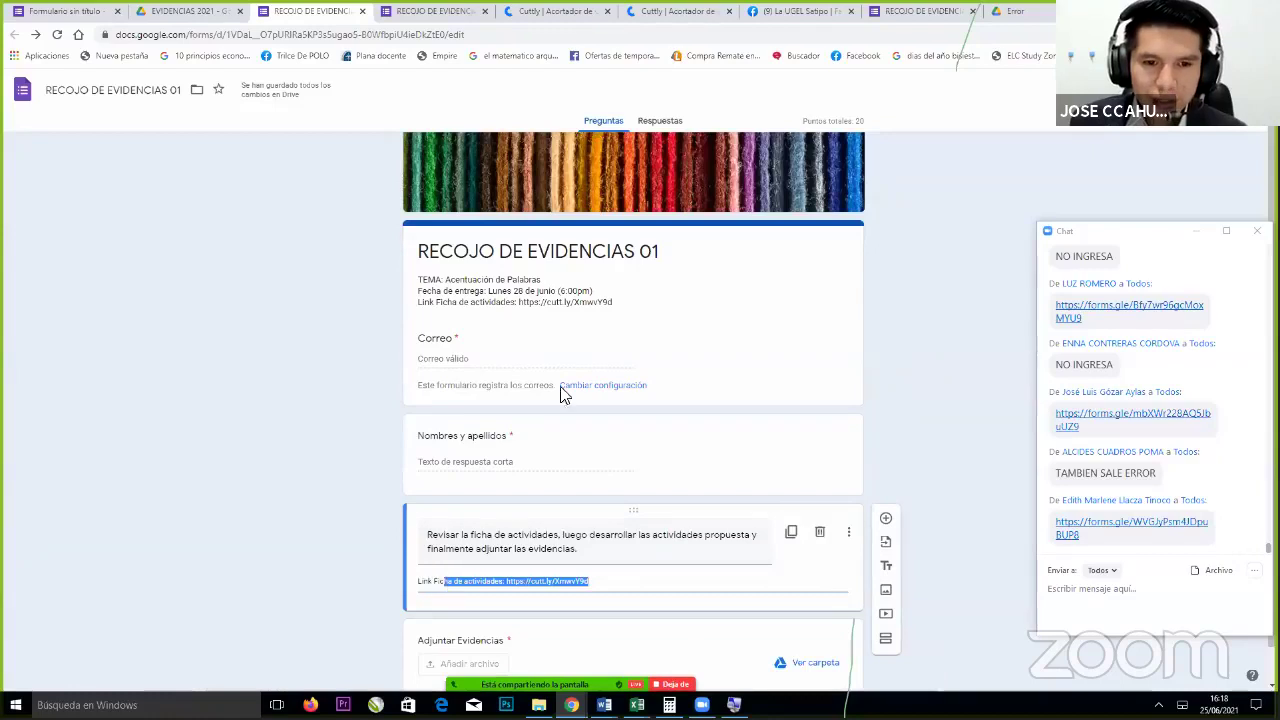
{"action": "left_click", "coordinate": [594, 312]}
{"action": "left_click_drag", "start_coordinate": [631, 301], "coordinate": [398, 313]}
{"action": "key", "text": "BackSpace"}
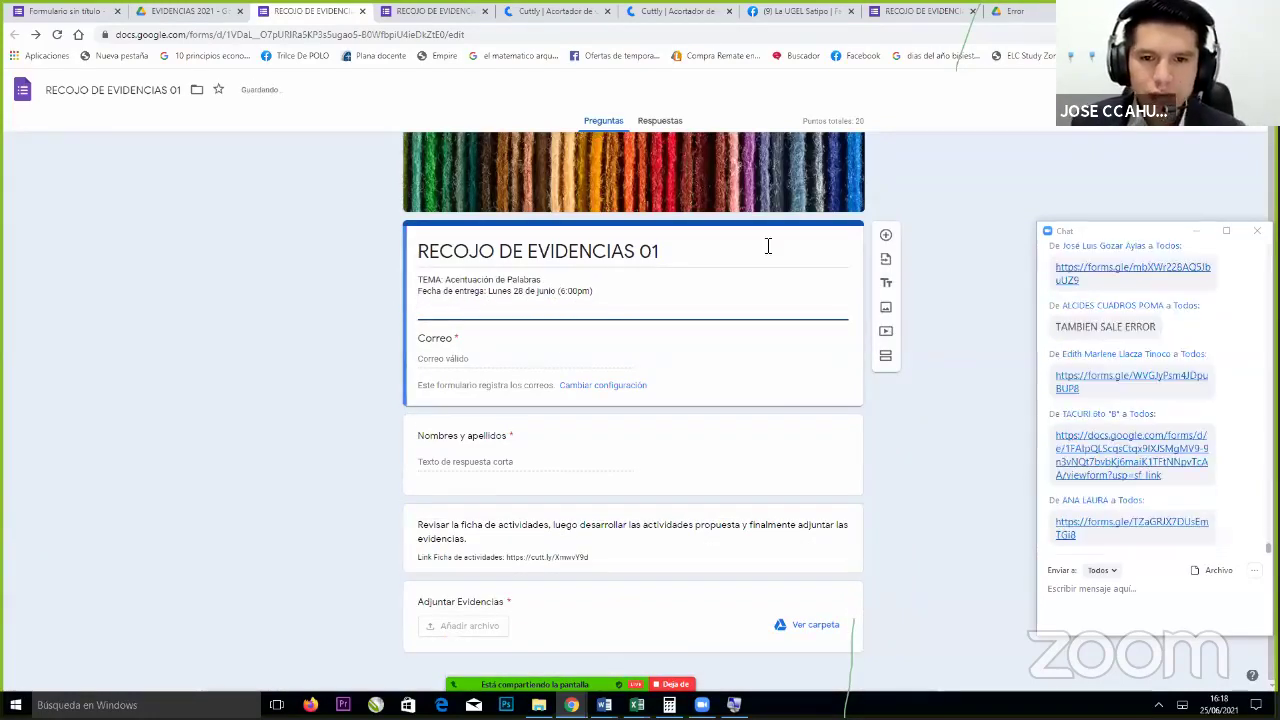
Copy the shortened form link and open a new incognito window.
{"action": "left_click", "coordinate": [1140, 89]}
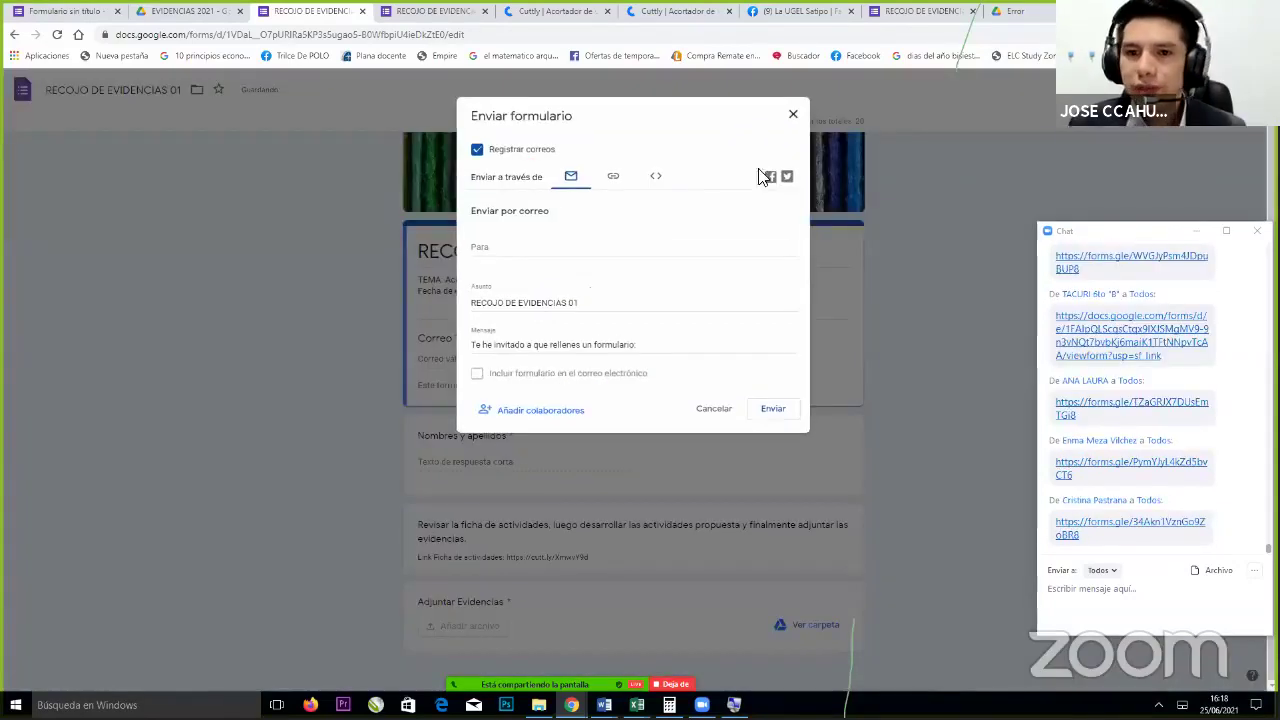
{"action": "left_click", "coordinate": [630, 177]}
{"action": "left_click", "coordinate": [477, 253]}
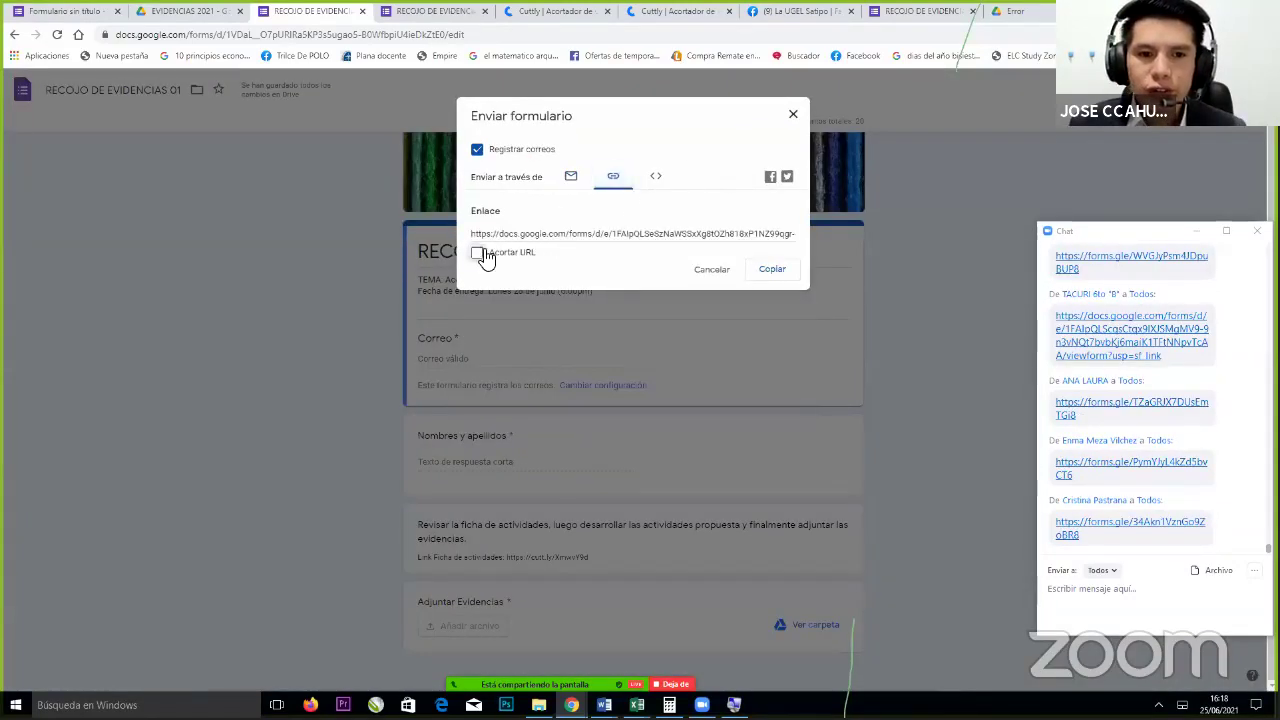
{"action": "left_click", "coordinate": [557, 235]}
{"action": "right_click", "coordinate": [557, 235]}
{"action": "left_click", "coordinate": [600, 244]}
{"action": "right_click", "coordinate": [600, 244]}
{"action": "left_click", "coordinate": [606, 245]}
{"action": "left_click", "coordinate": [792, 115]}
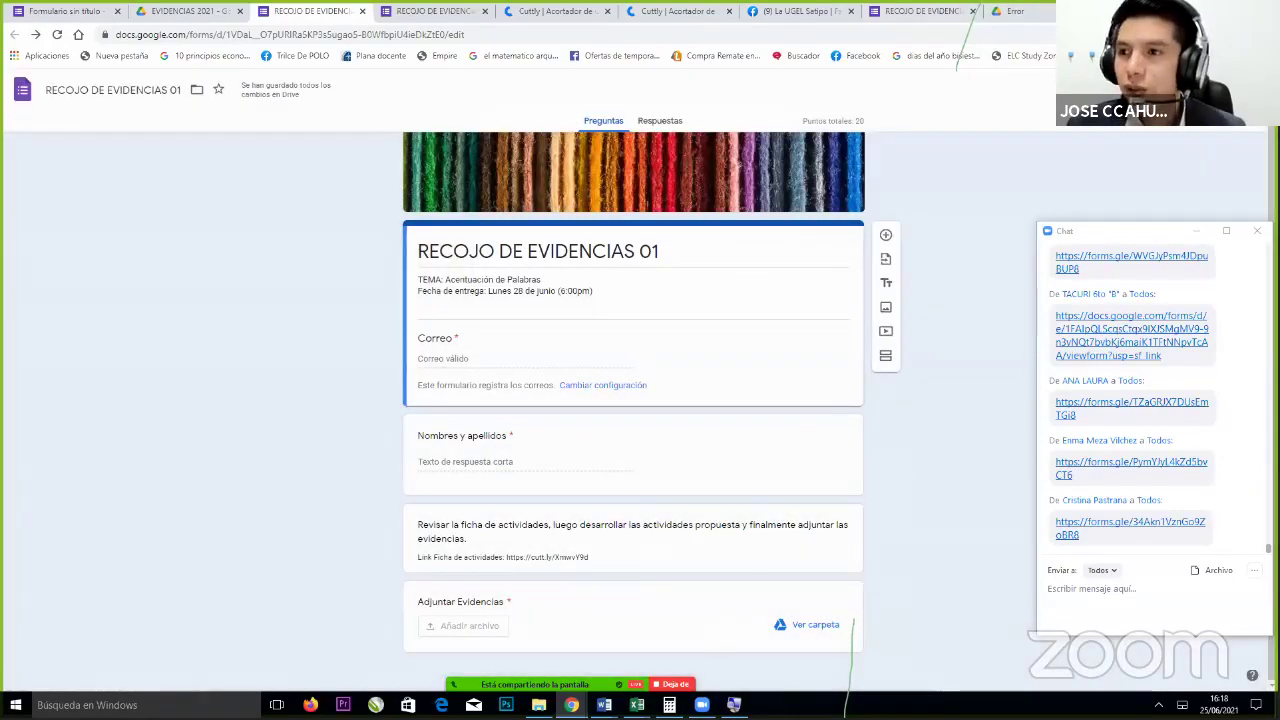
{"action": "left_click", "coordinate": [1268, 34]}
{"action": "left_click", "coordinate": [1140, 174]}
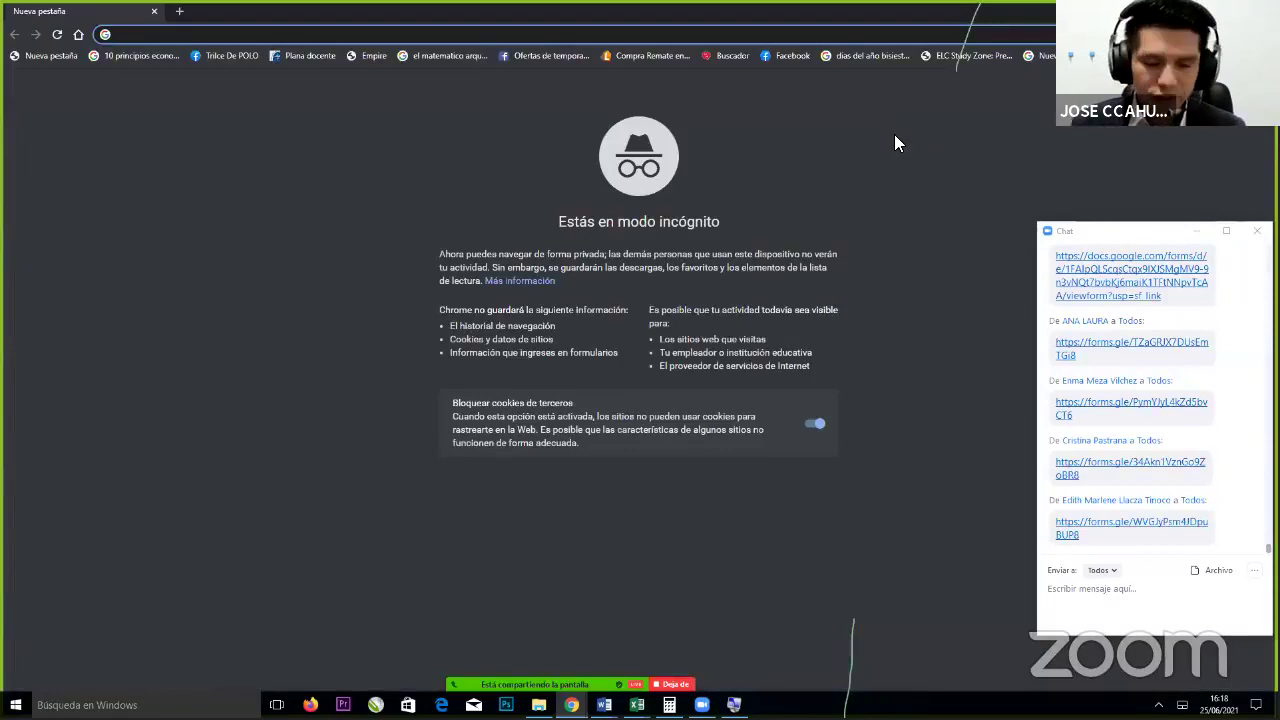
Load the copied form link in the incognito window, then switch back to the editor.
{"action": "type", "text": "https://forms.gle/HnZtbyryyL9gipR88"}
{"action": "key", "text": "Return"}
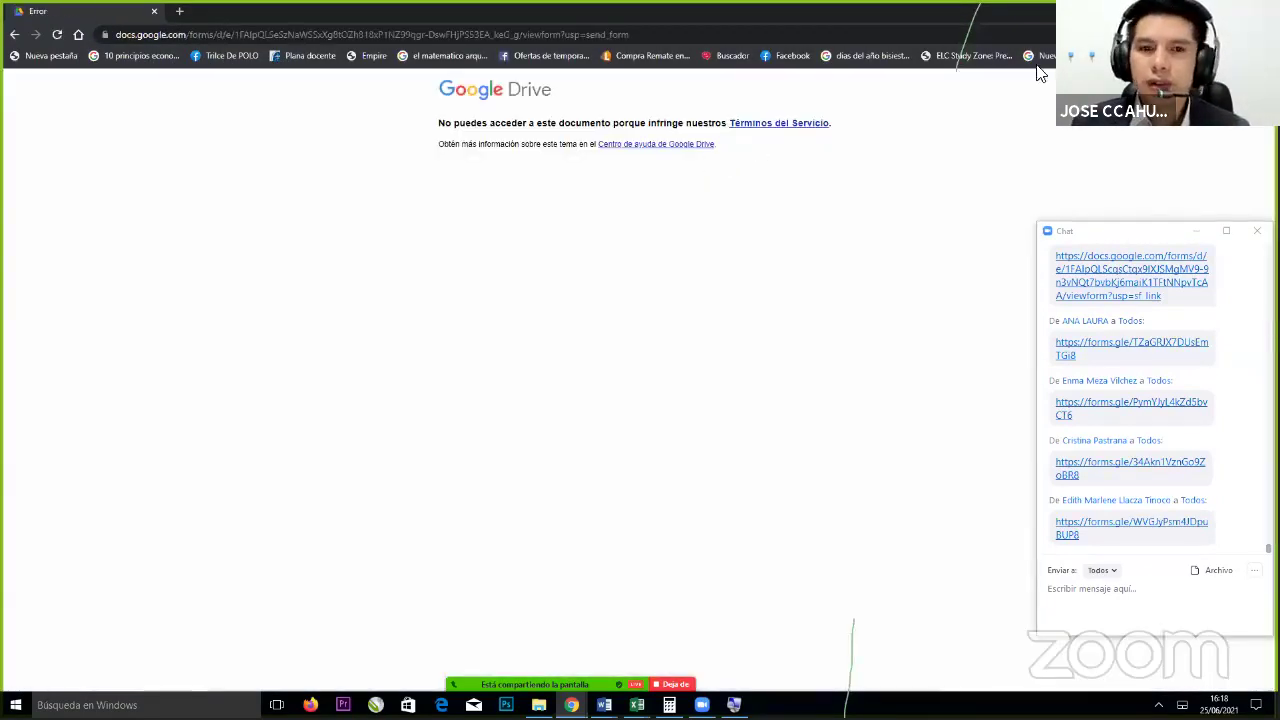
{"action": "key", "text": "alt+Tab"}
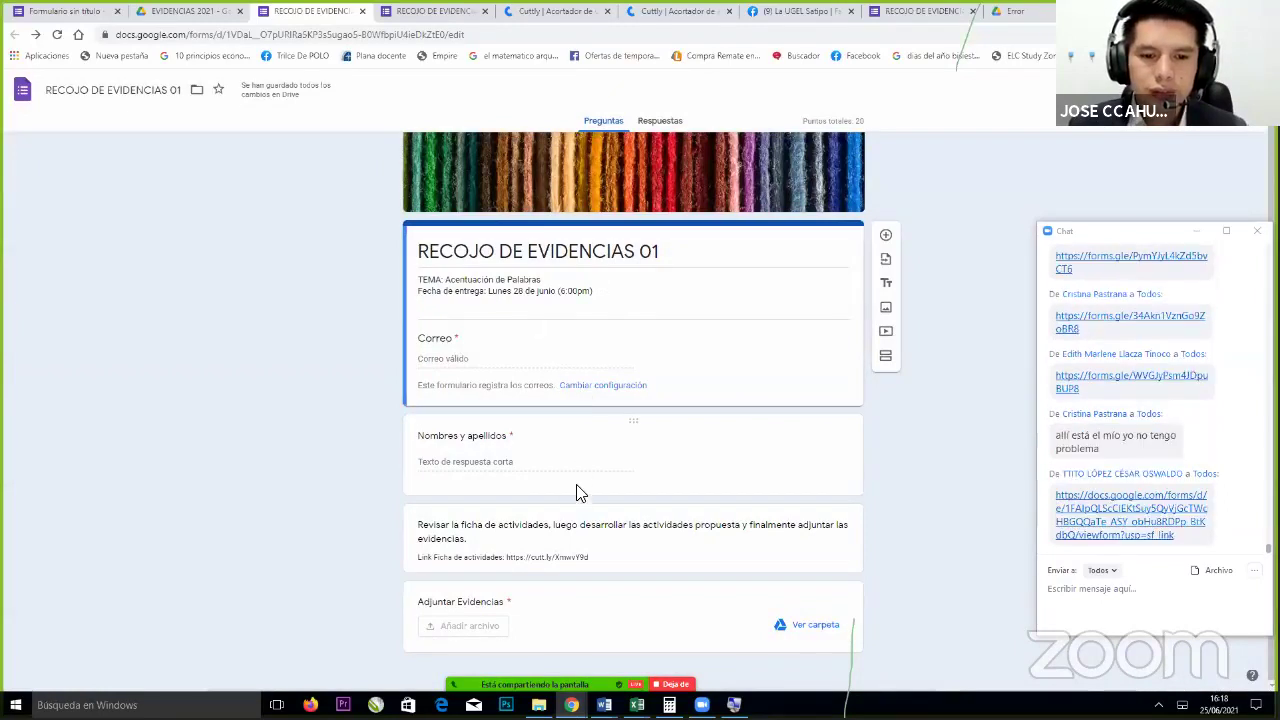
Delete the activity-sheet link line from the instructions block description.
{"action": "left_click", "coordinate": [526, 534]}
{"action": "left_click", "coordinate": [591, 580]}
{"action": "left_click", "coordinate": [607, 583]}
{"action": "left_click_drag", "start_coordinate": [607, 583], "coordinate": [421, 585]}
{"action": "key", "text": "BackSpace"}
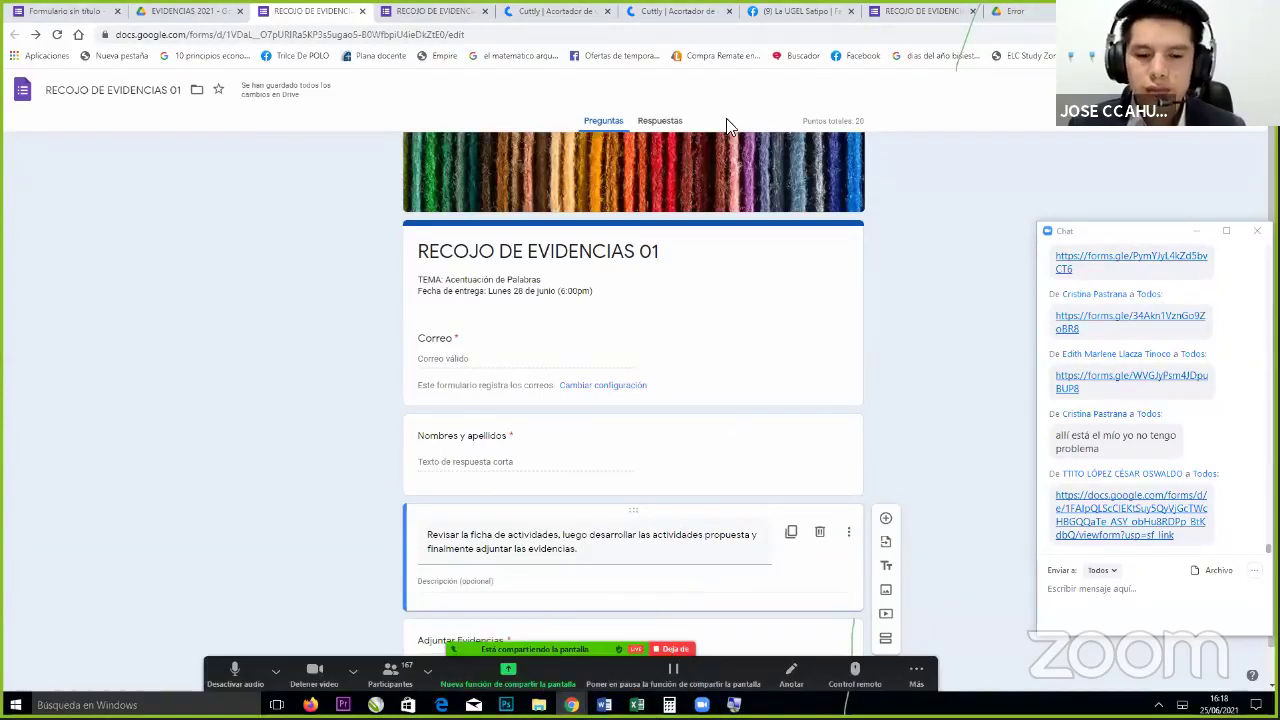
{"action": "mouse_move", "coordinate": [507, 641]}
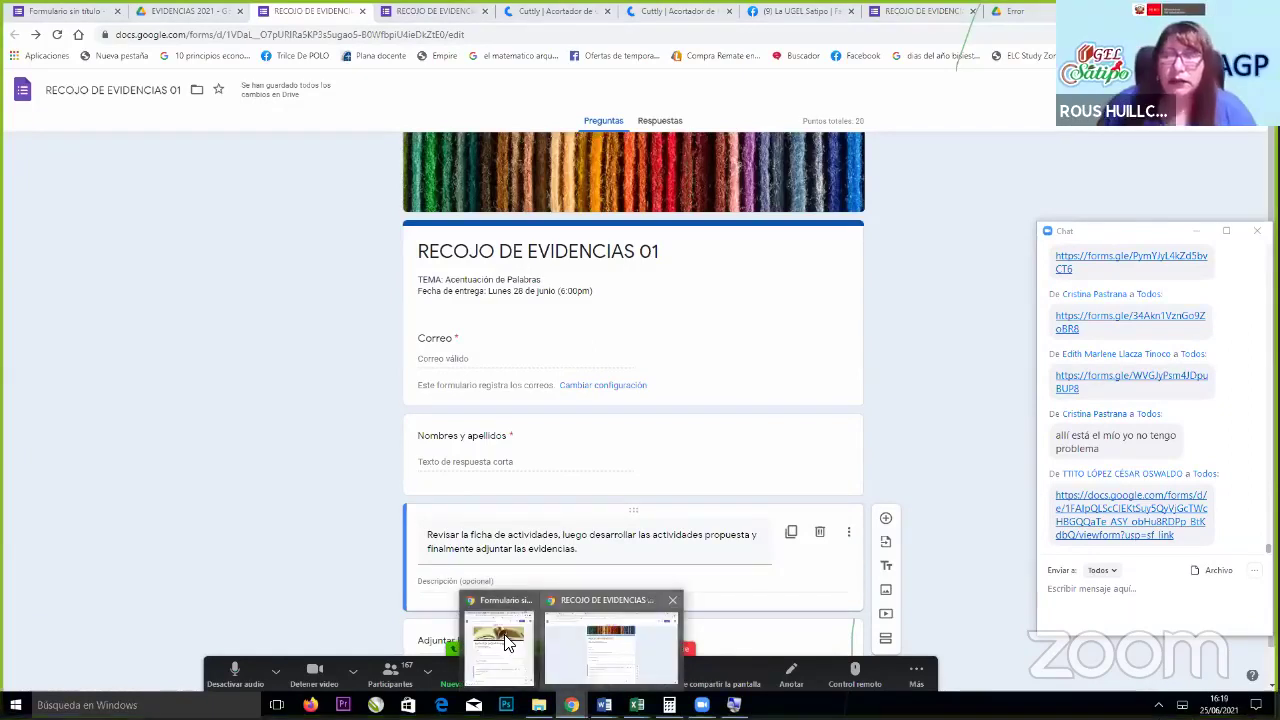
Reload the error page, then bring the ENTREGA DE EVIDENCIA N° 05 form window forward maximized.
{"action": "left_click", "coordinate": [1020, 14]}
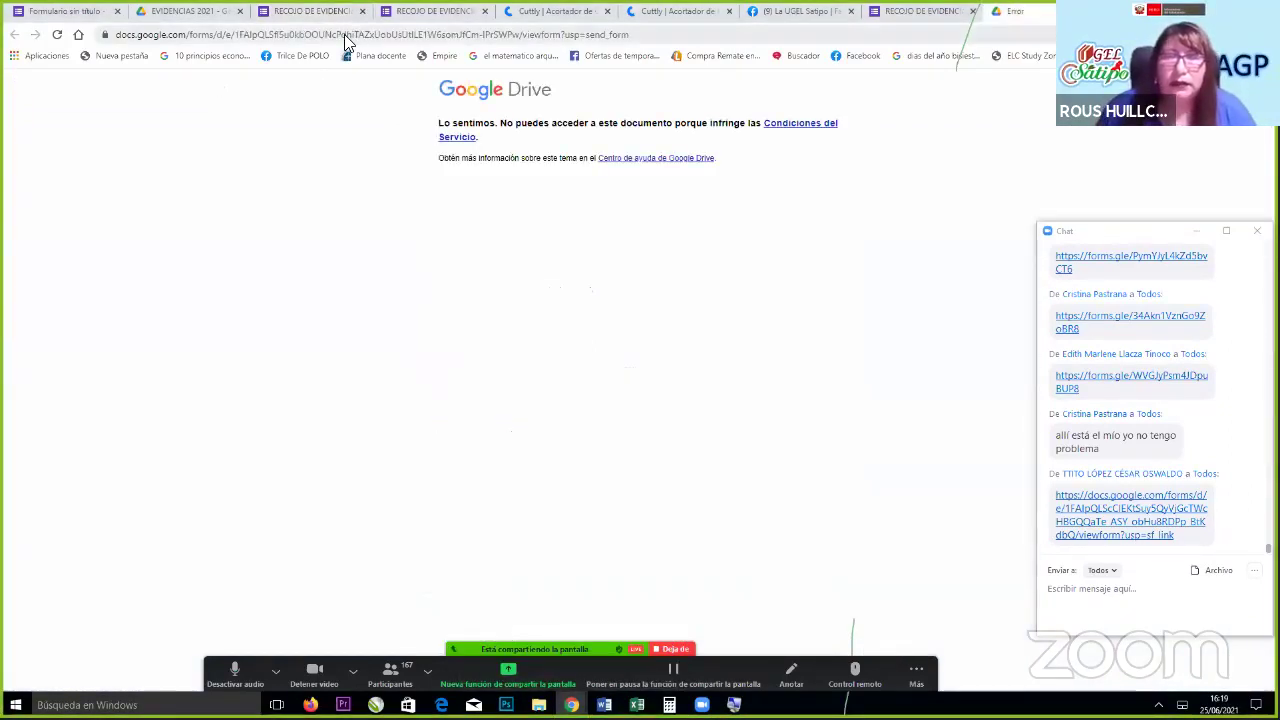
{"action": "left_click", "coordinate": [56, 35]}
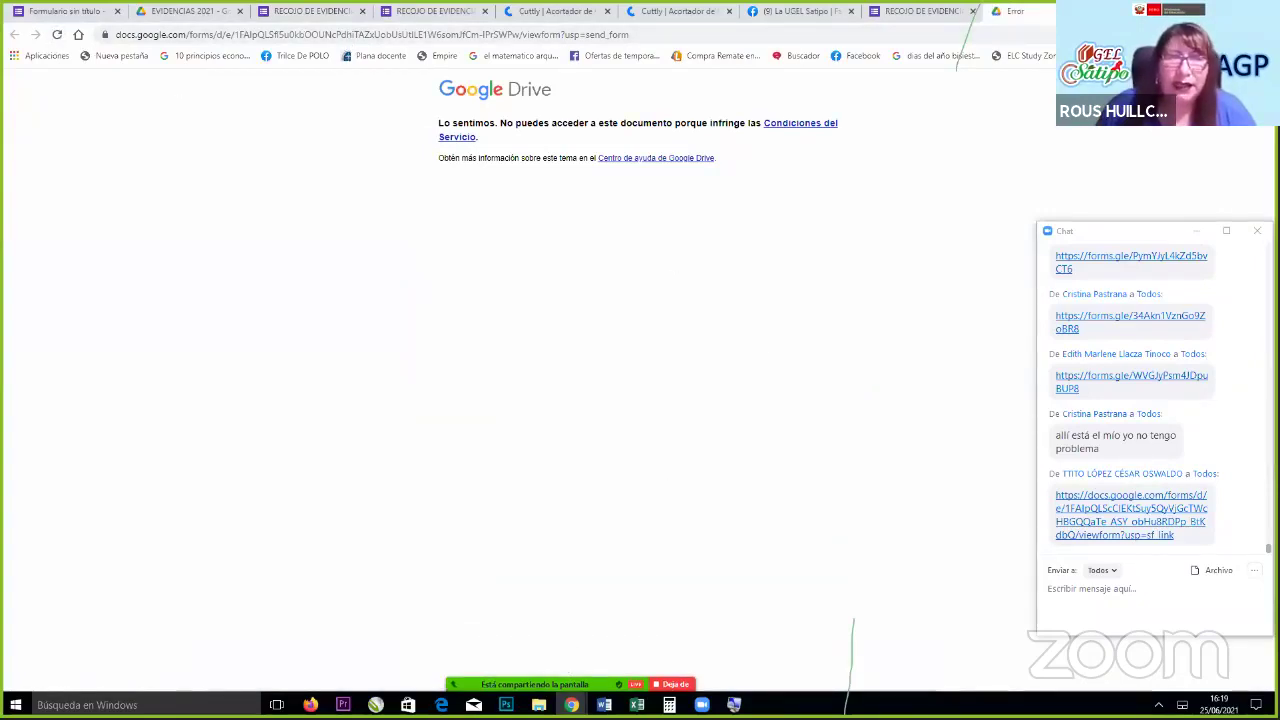
{"action": "mouse_move", "coordinate": [571, 705]}
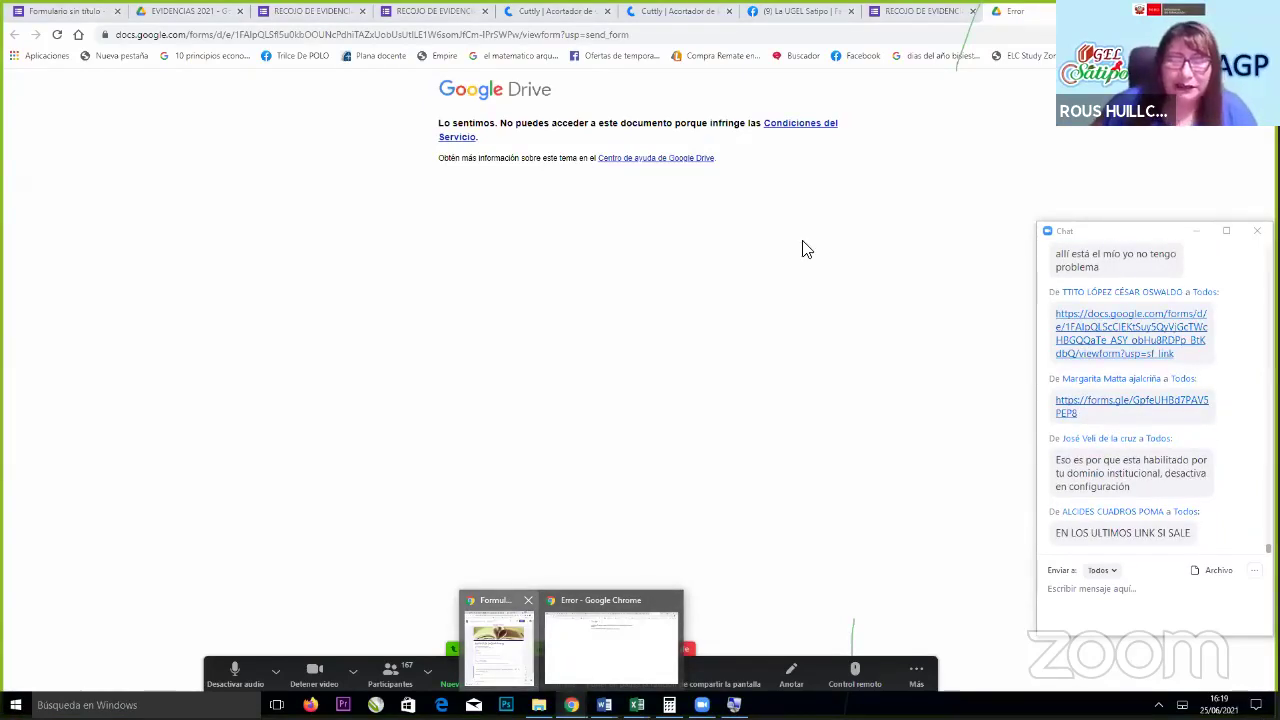
{"action": "left_click", "coordinate": [497, 635]}
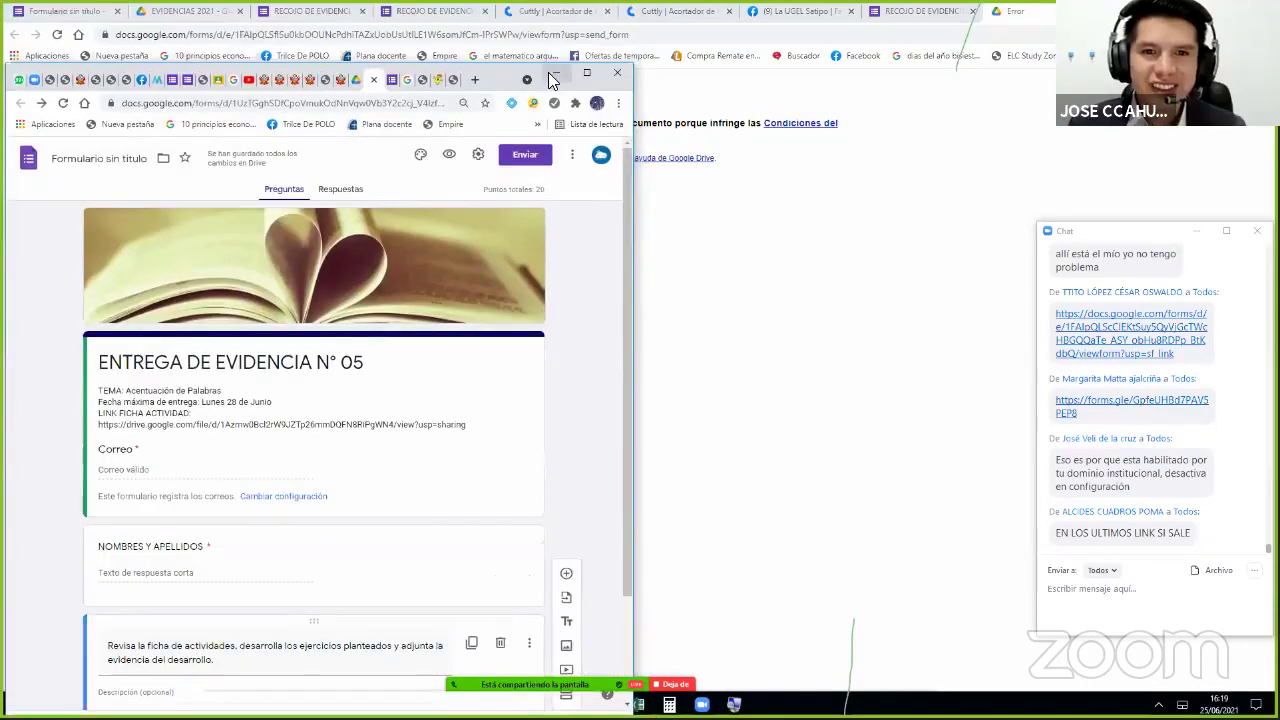
{"action": "left_click", "coordinate": [734, 149]}
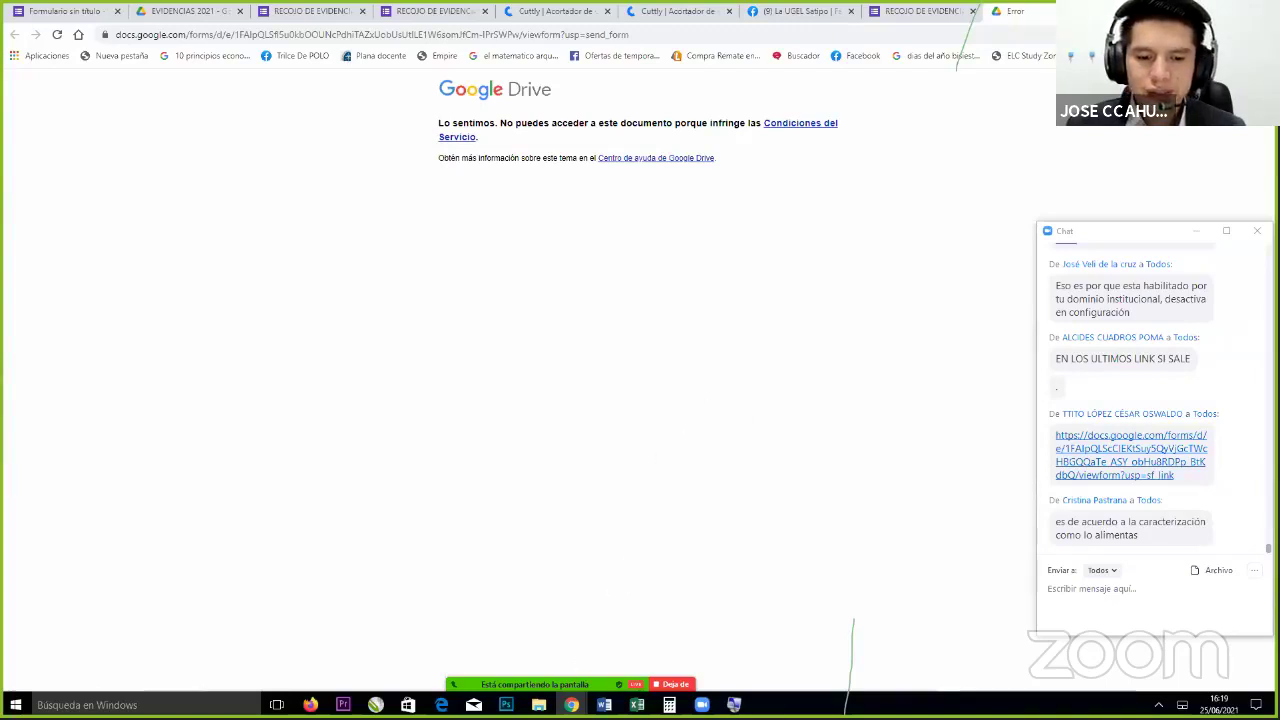
{"action": "mouse_move", "coordinate": [538, 705]}
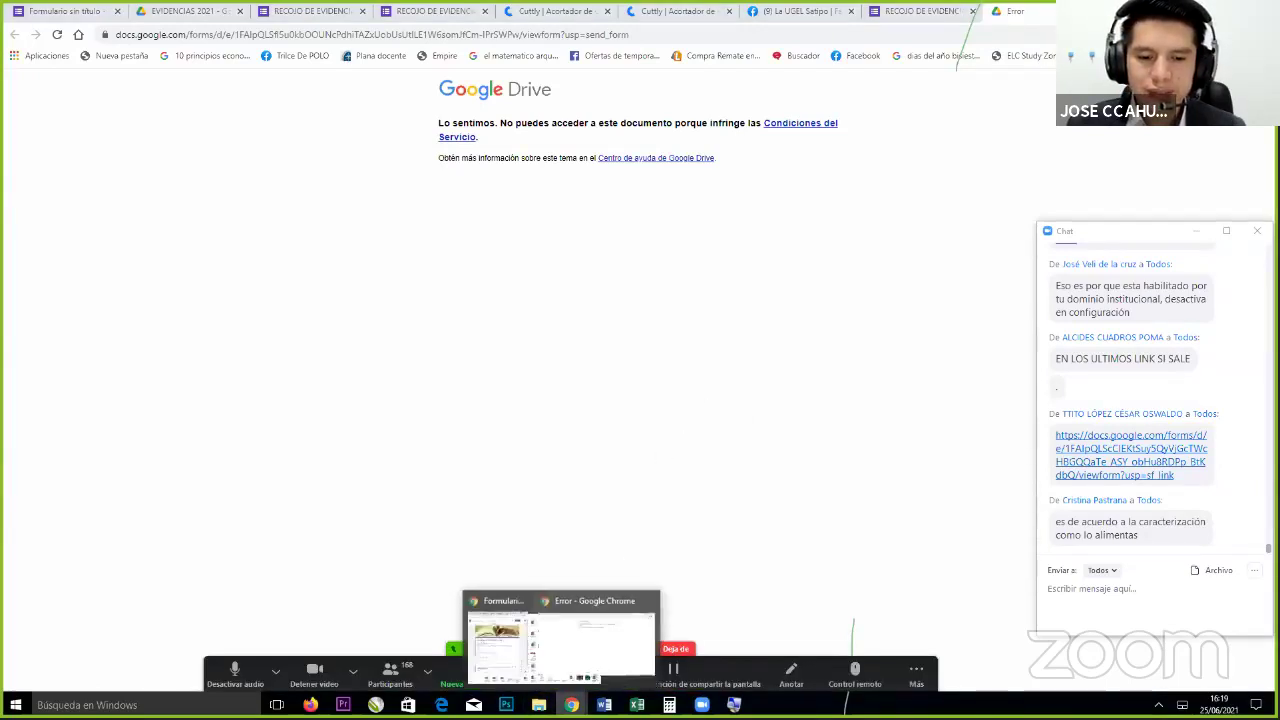
{"action": "left_click", "coordinate": [513, 662]}
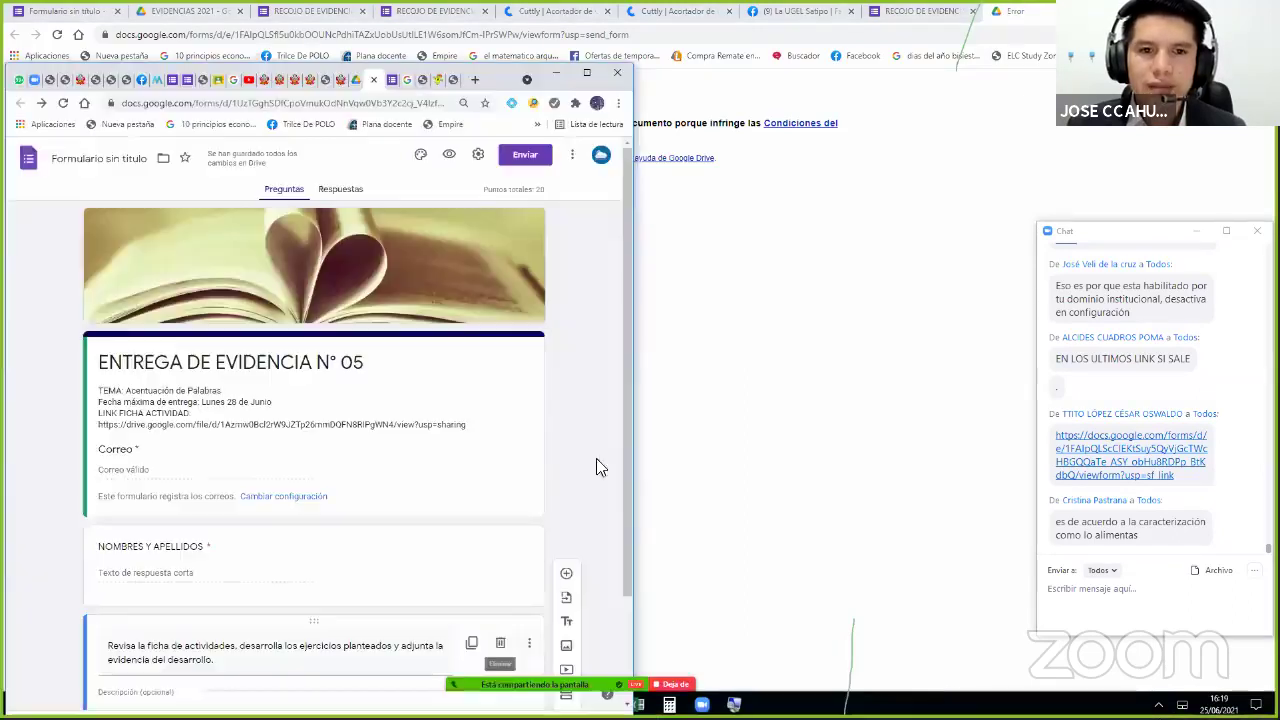
{"action": "left_click", "coordinate": [588, 80]}
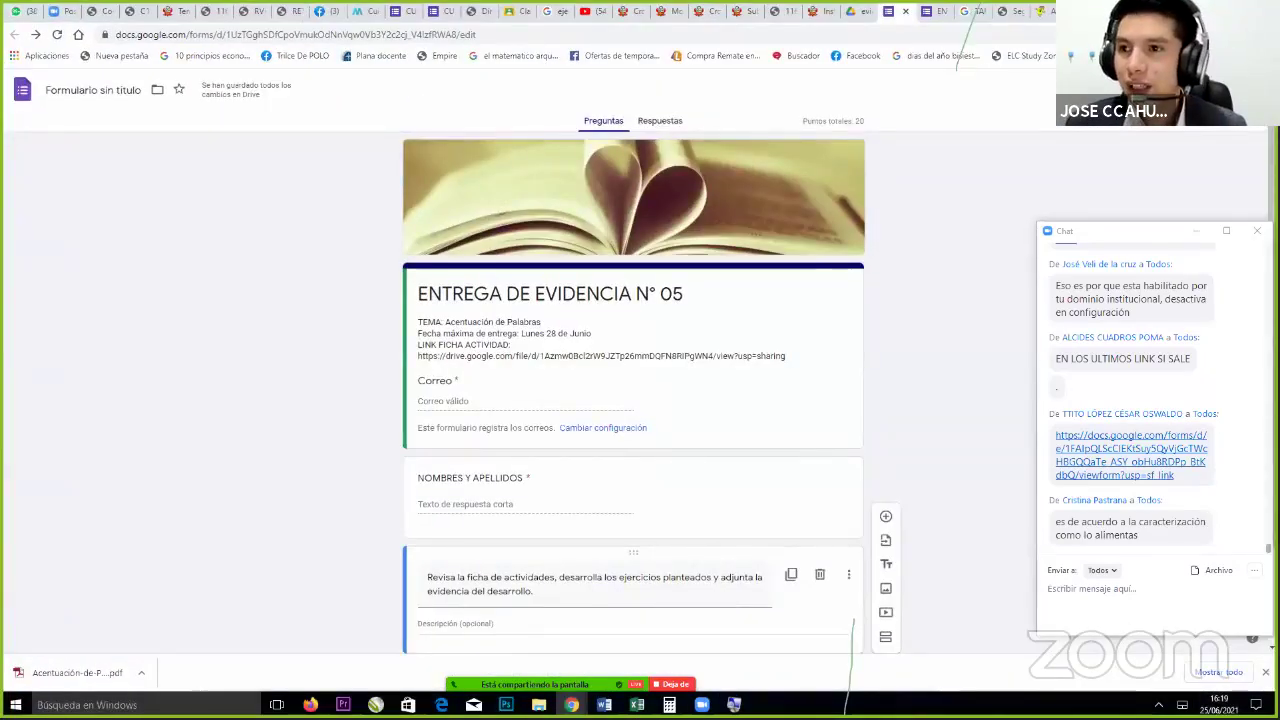
View the Acentuación de Palabras worksheet and a participant's form link from the chat.
{"action": "left_click", "coordinate": [1040, 11]}
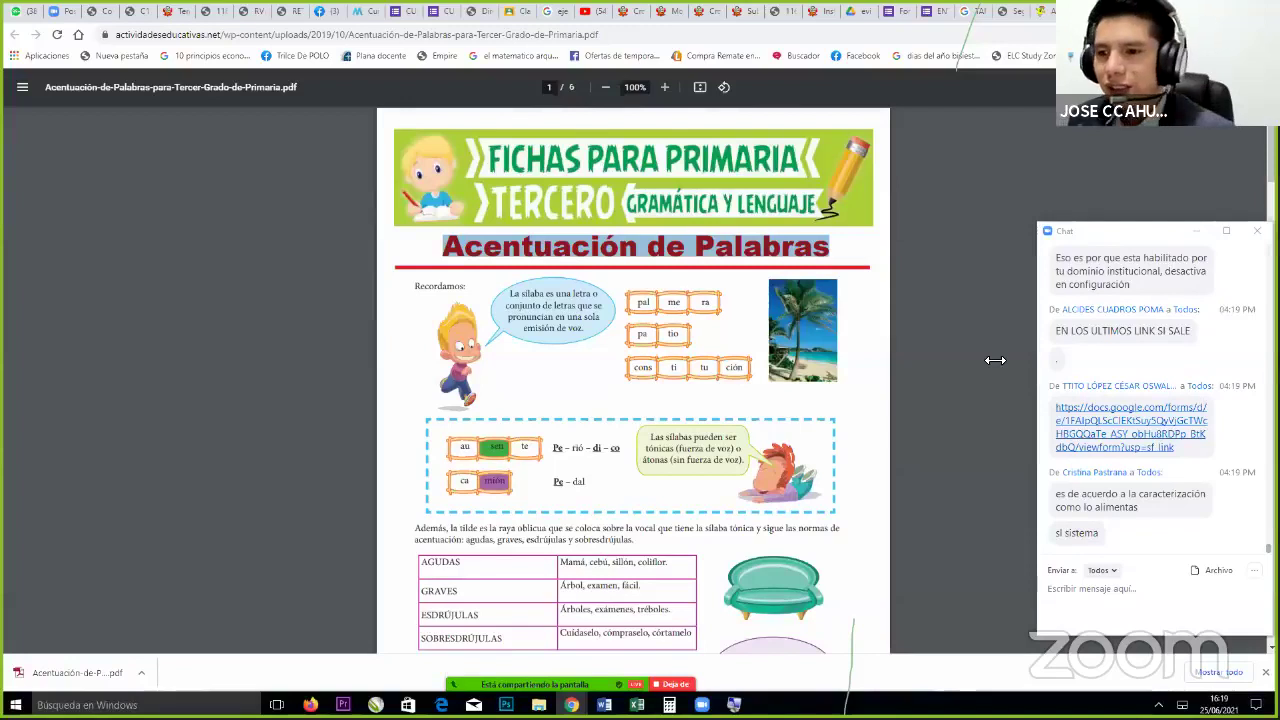
{"action": "left_click", "coordinate": [1130, 427]}
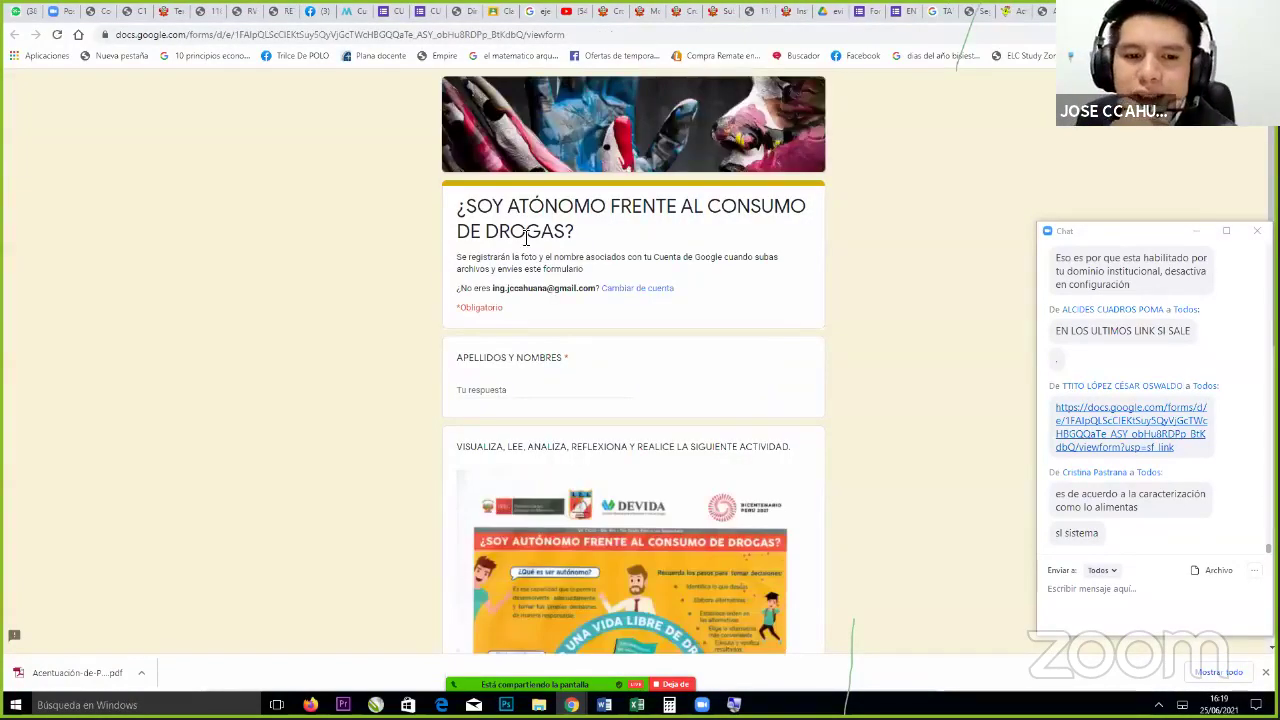
{"action": "scroll", "coordinate": [634, 266], "scroll_direction": "down", "scroll_amount": 5}
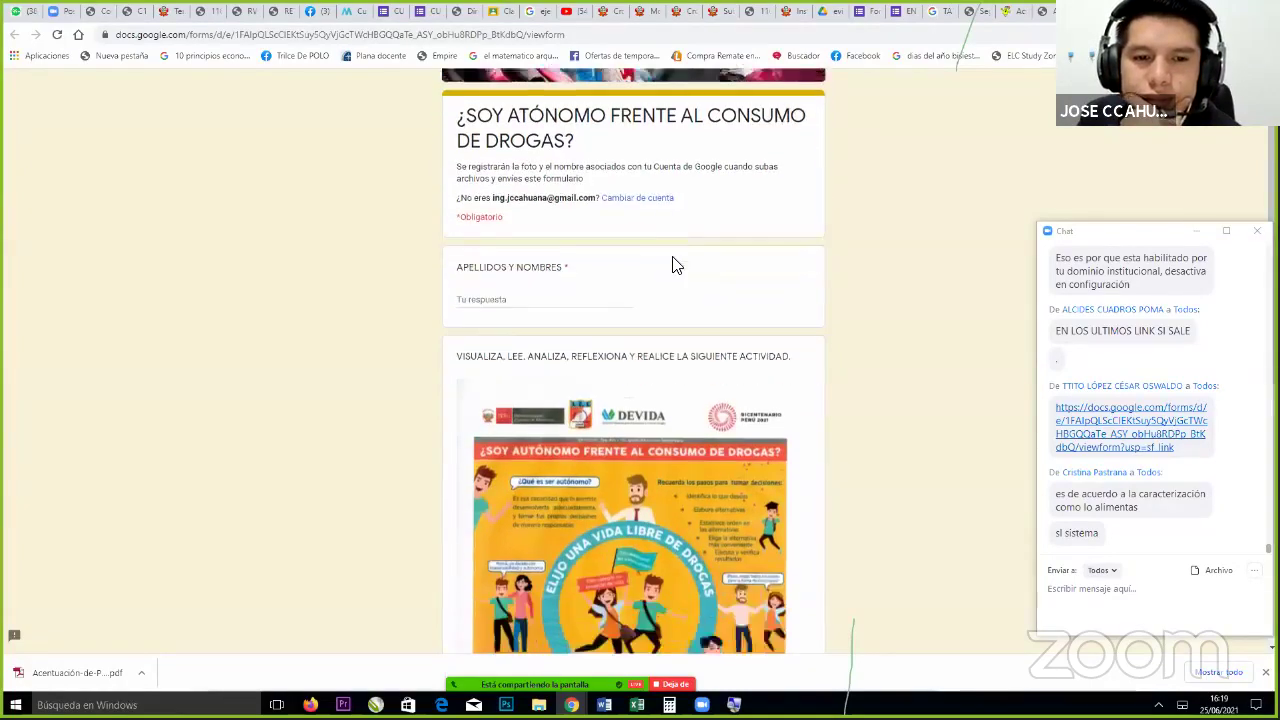
{"action": "scroll", "coordinate": [632, 316], "scroll_direction": "down", "scroll_amount": 5}
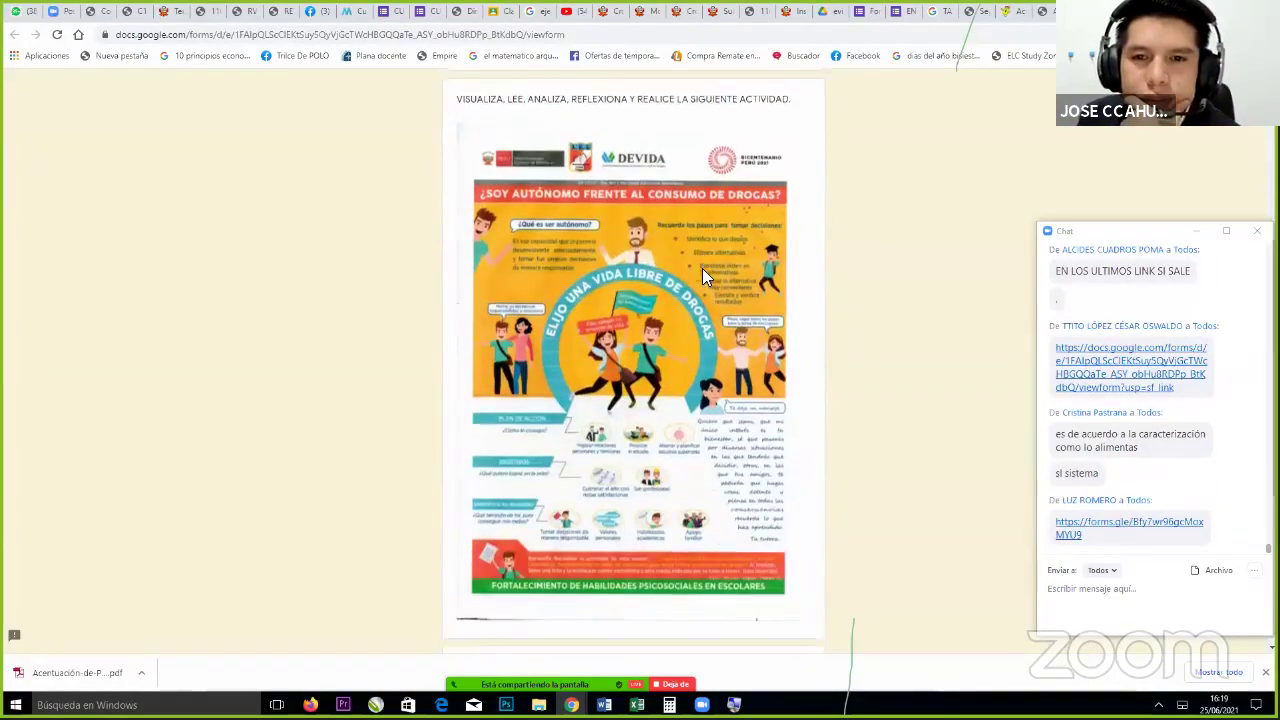
{"action": "scroll", "coordinate": [771, 329], "scroll_direction": "up", "scroll_amount": 10}
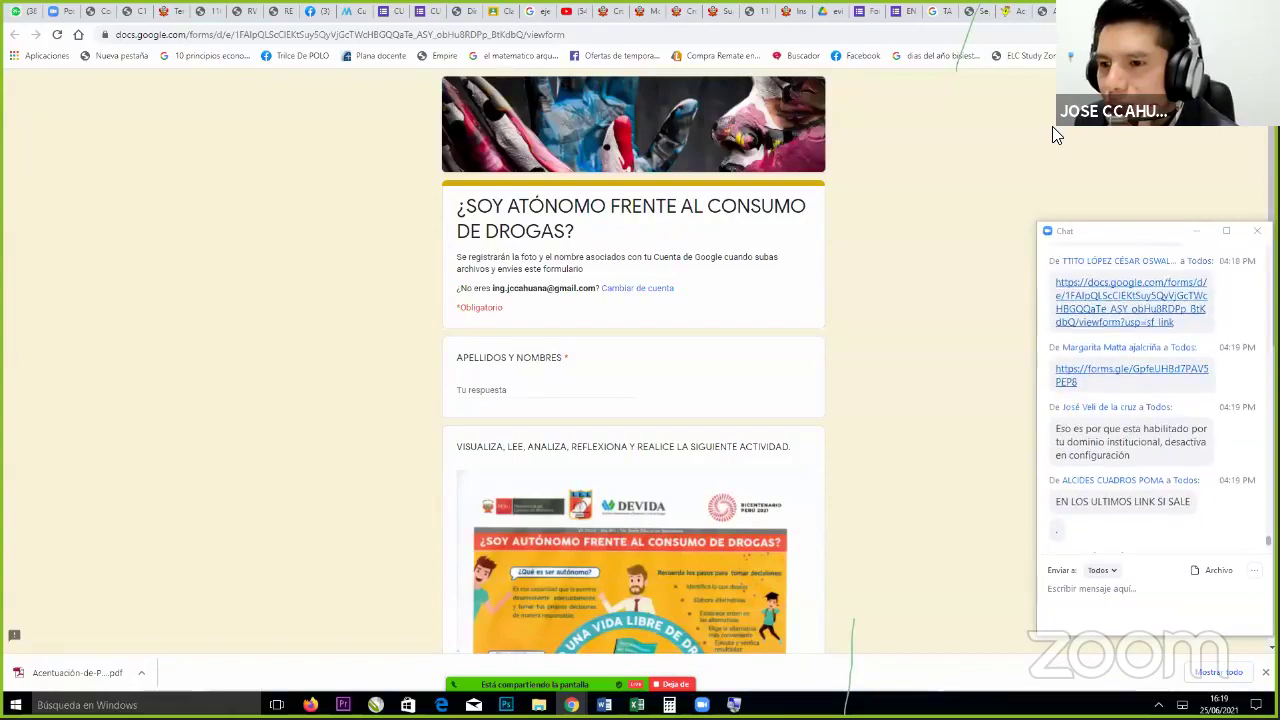
Close the ENTREGA DE EVIDENCIA N° 05 and untitled form tabs to reach the Drive folder.
{"action": "left_click", "coordinate": [897, 12]}
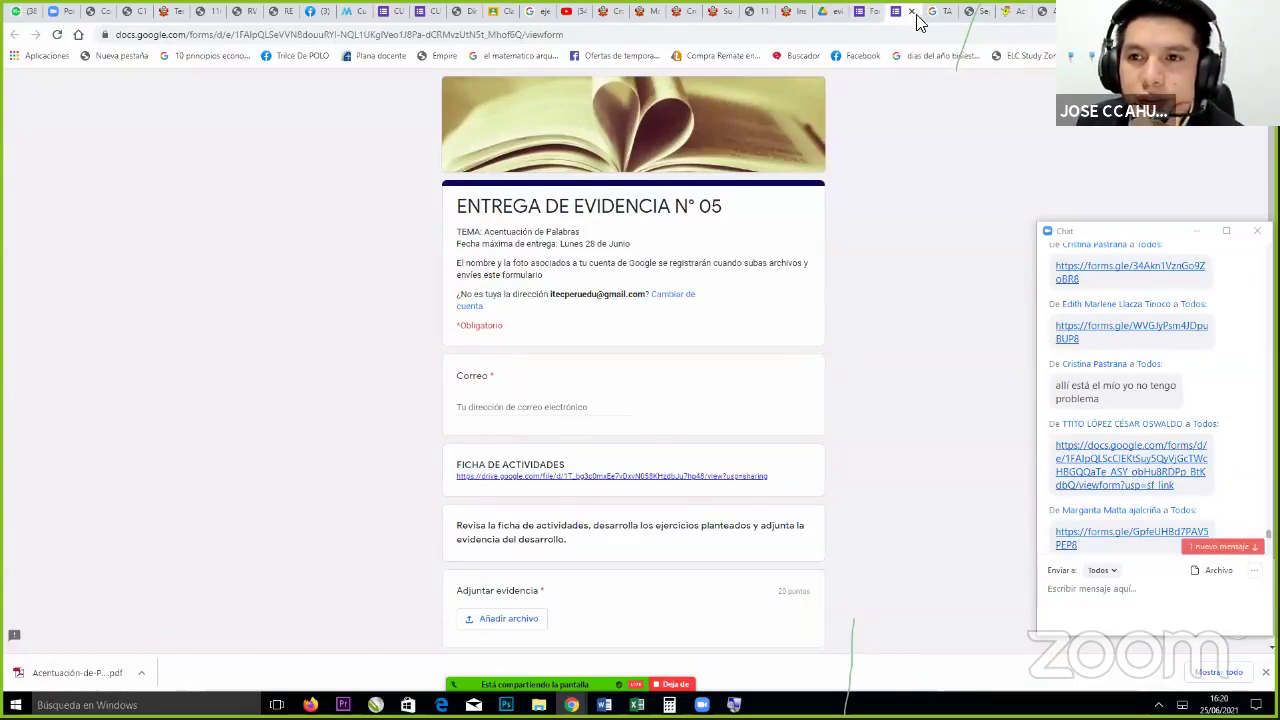
{"action": "left_click", "coordinate": [877, 14]}
{"action": "left_click", "coordinate": [876, 14]}
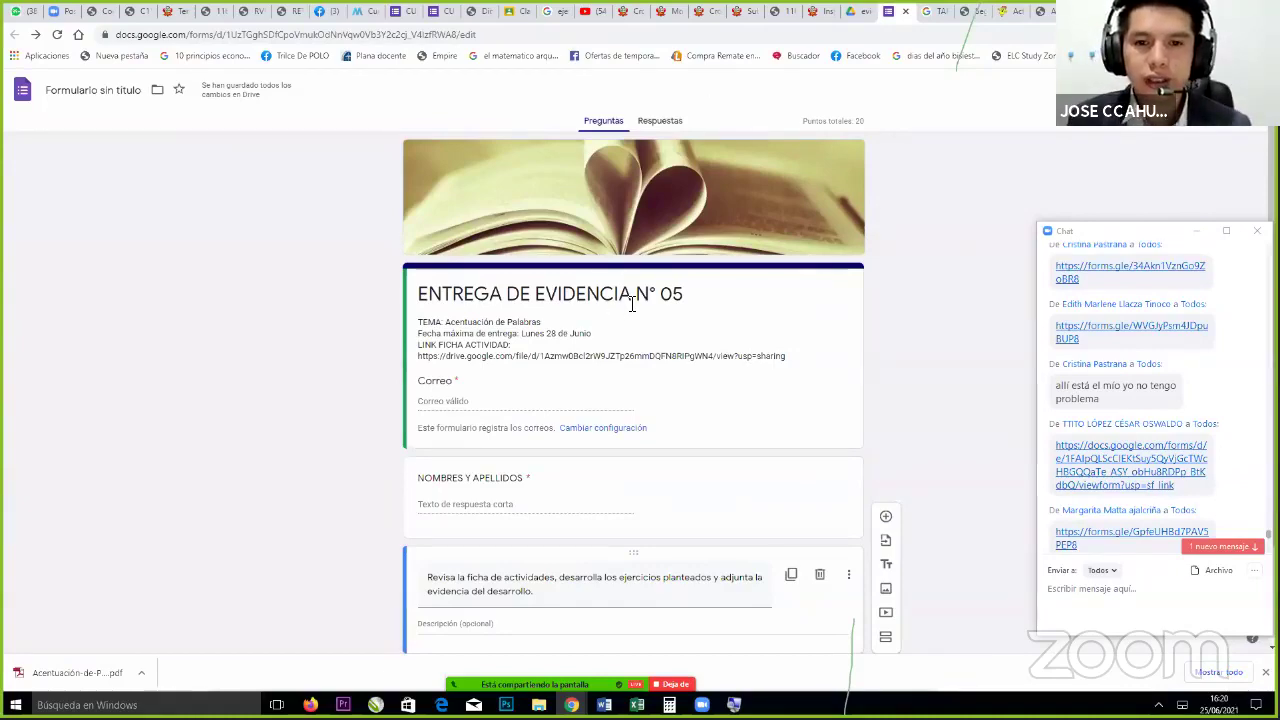
{"action": "left_click", "coordinate": [903, 18]}
{"action": "left_click", "coordinate": [858, 14]}
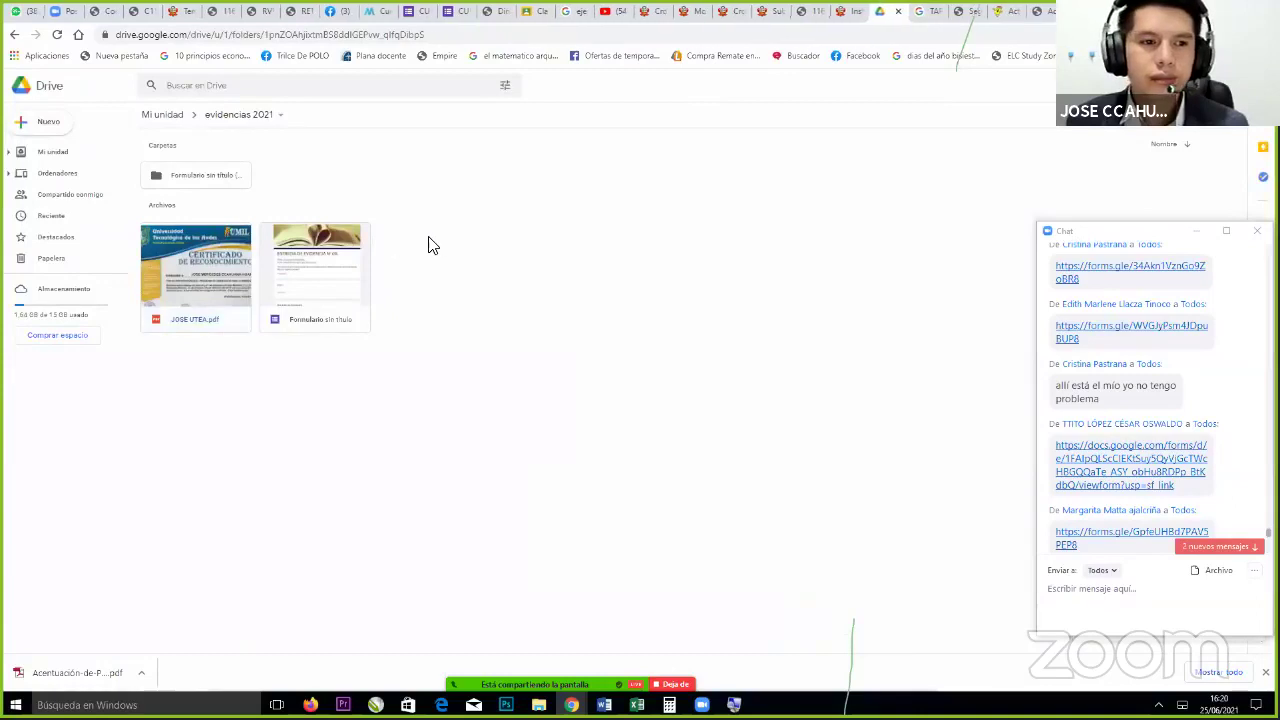
Cycle through the open browser pages back to the evidencias 2021 Drive folder.
{"action": "right_click", "coordinate": [429, 244]}
{"action": "left_click", "coordinate": [461, 17]}
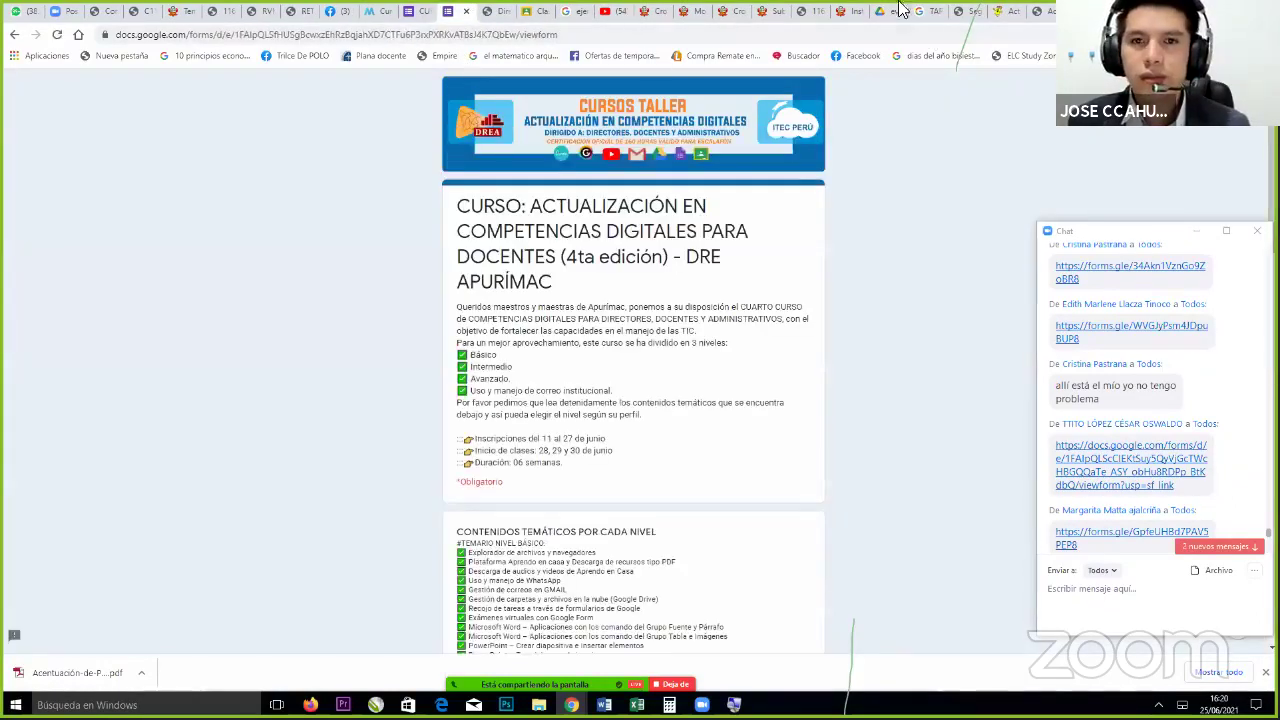
{"action": "key", "text": "ctrl+Tab"}
{"action": "left_click", "coordinate": [999, 18]}
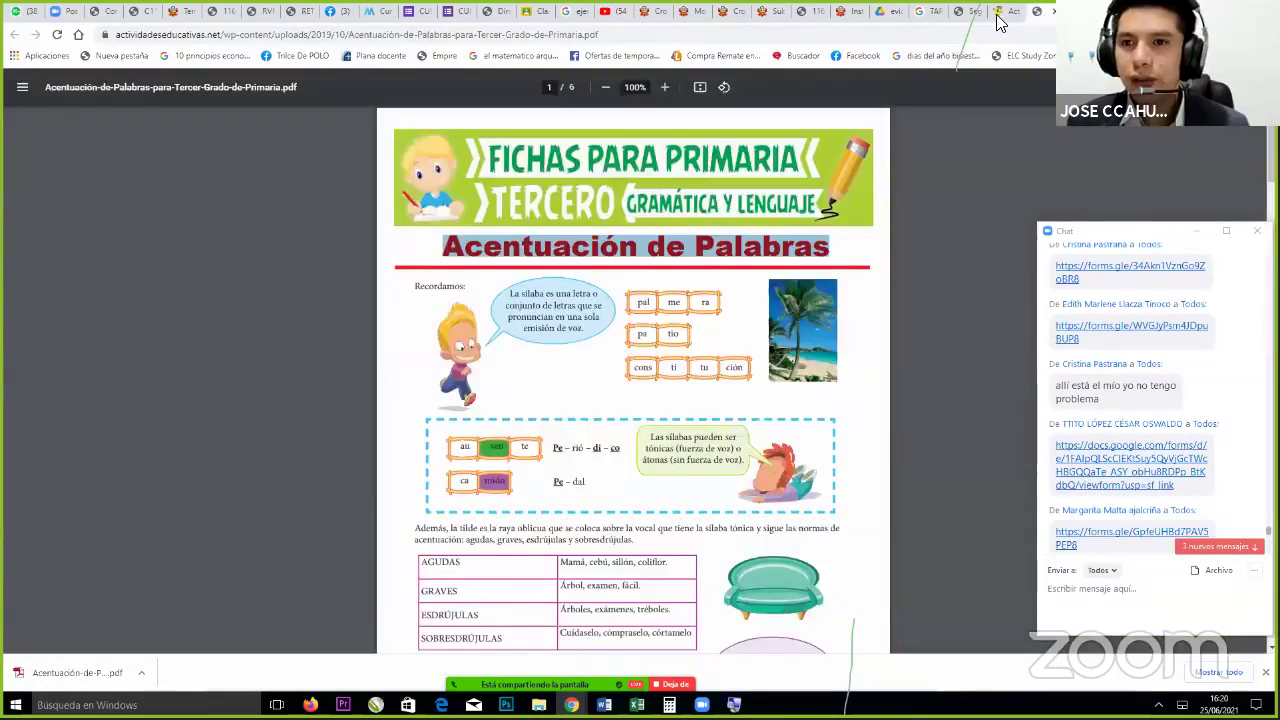
{"action": "left_click", "coordinate": [975, 15]}
{"action": "left_click", "coordinate": [948, 15]}
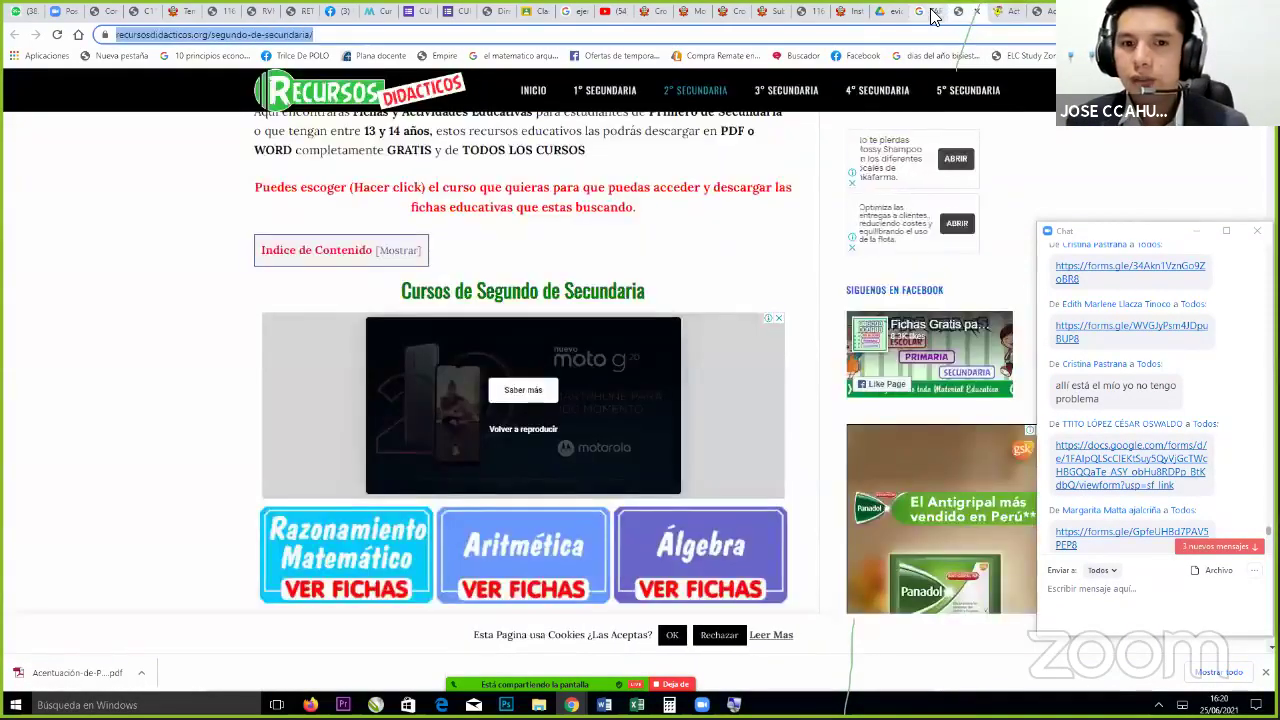
{"action": "left_click", "coordinate": [920, 15]}
{"action": "left_click", "coordinate": [878, 14]}
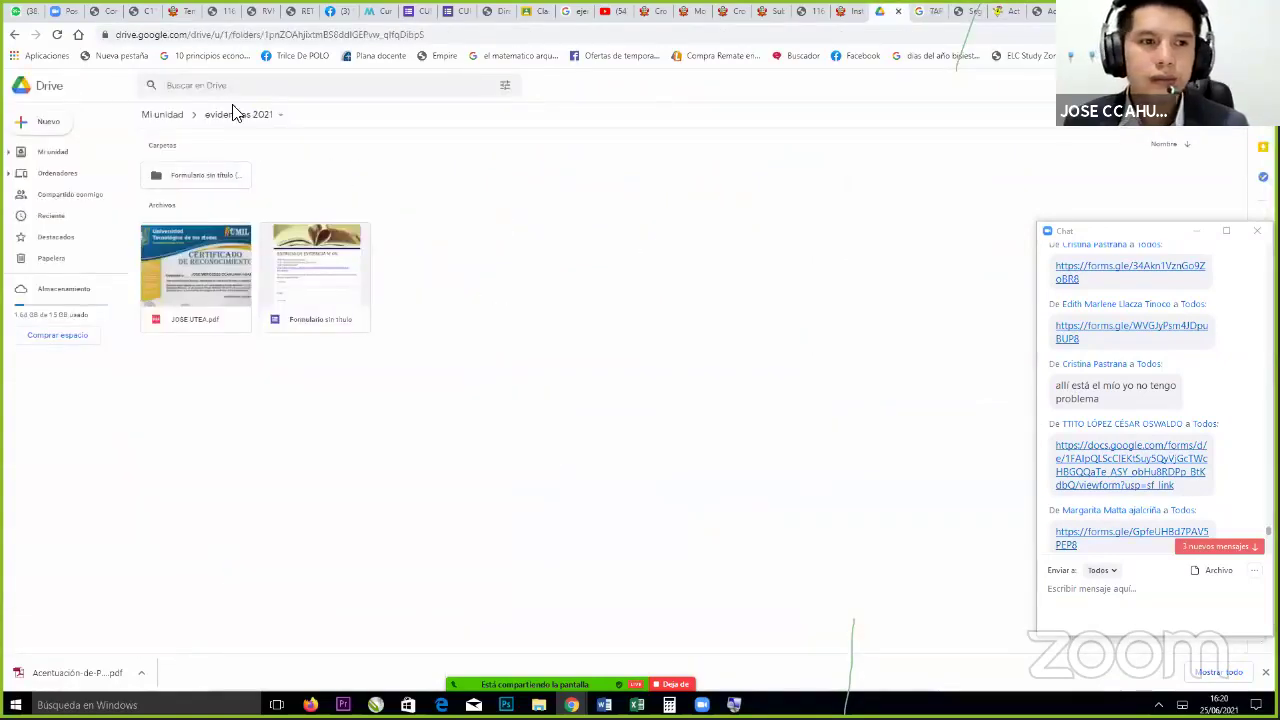
From My Drive, go into TALLERES SATIPO 2021 › Taller 3 and open the RECOJO DE EVIDENCIAS 01 form.
{"action": "left_click", "coordinate": [162, 114]}
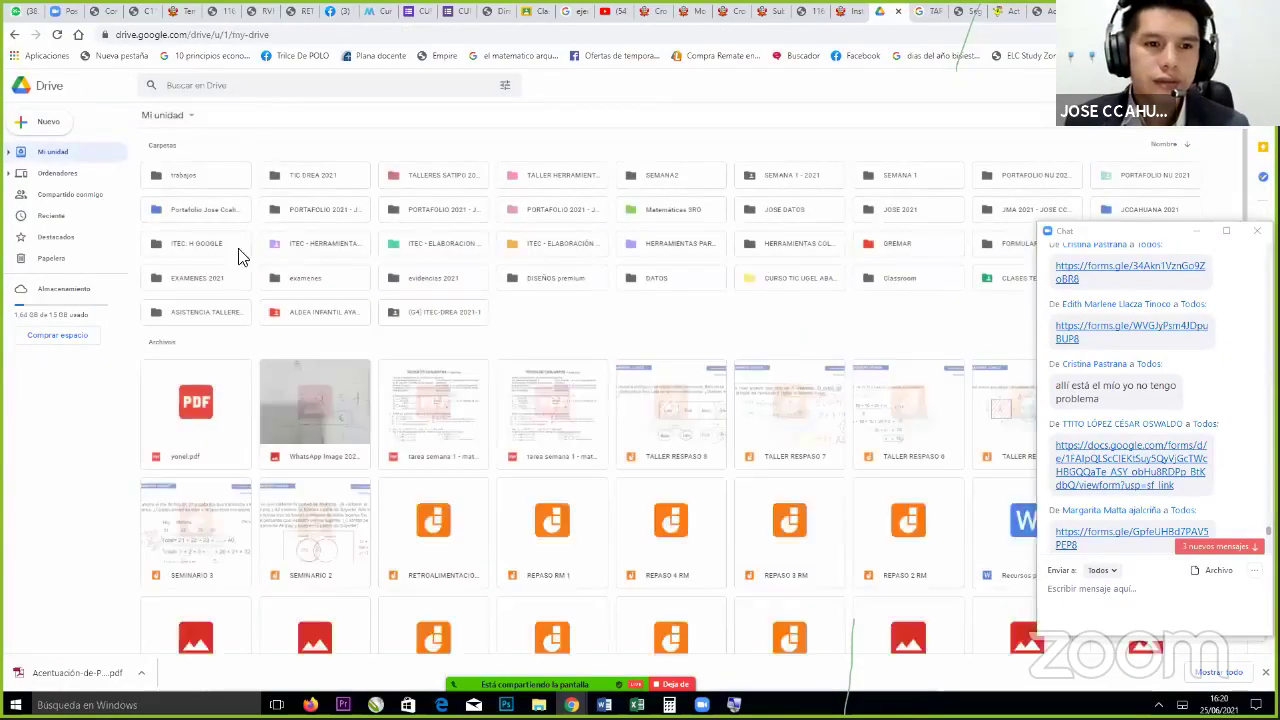
{"action": "double_click", "coordinate": [455, 172]}
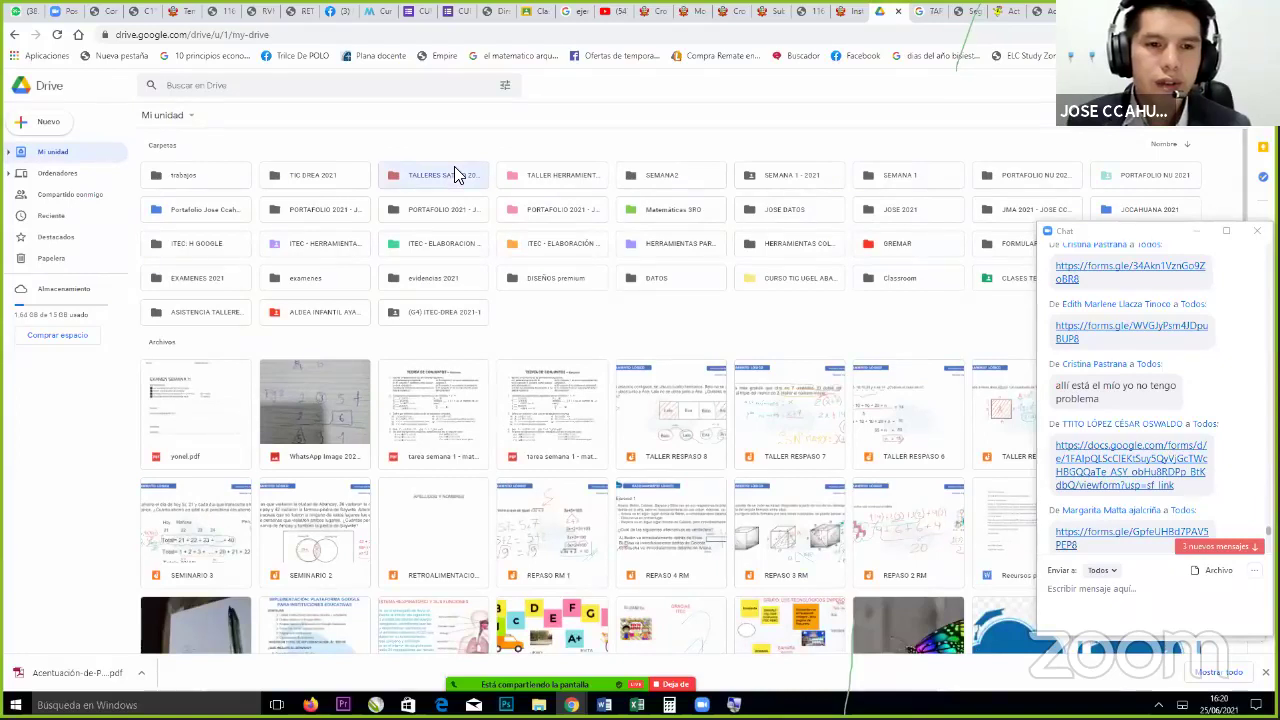
{"action": "double_click", "coordinate": [207, 180]}
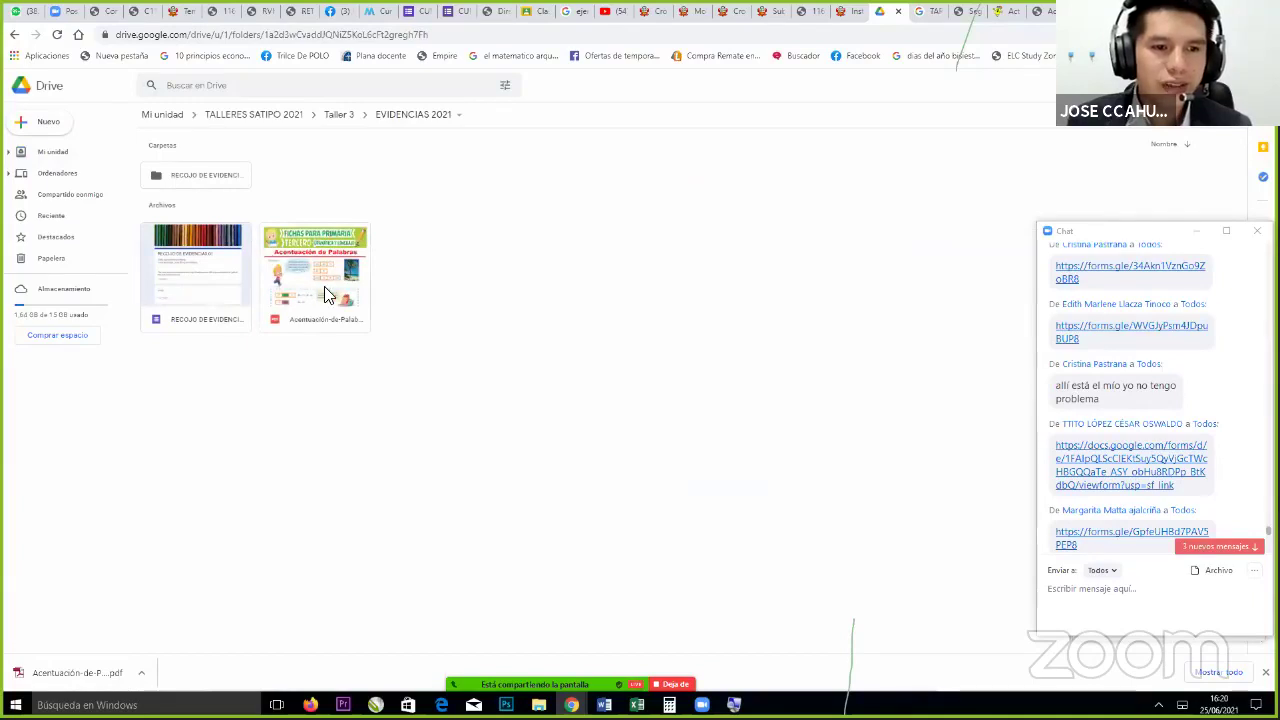
{"action": "double_click", "coordinate": [208, 275]}
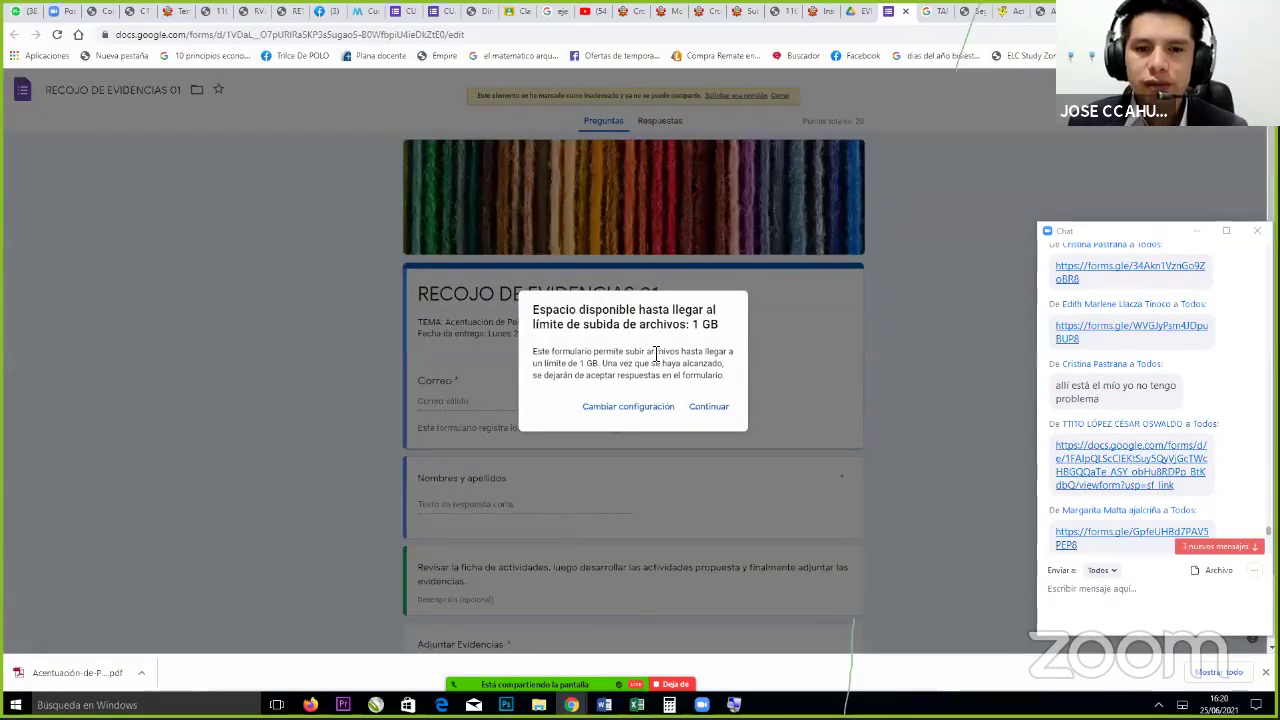
Dismiss the 1 GB upload-limit notice and submit a review appeal for the flagged RECOJO DE EVIDENCIAS 01 form.
{"action": "left_click", "coordinate": [709, 406]}
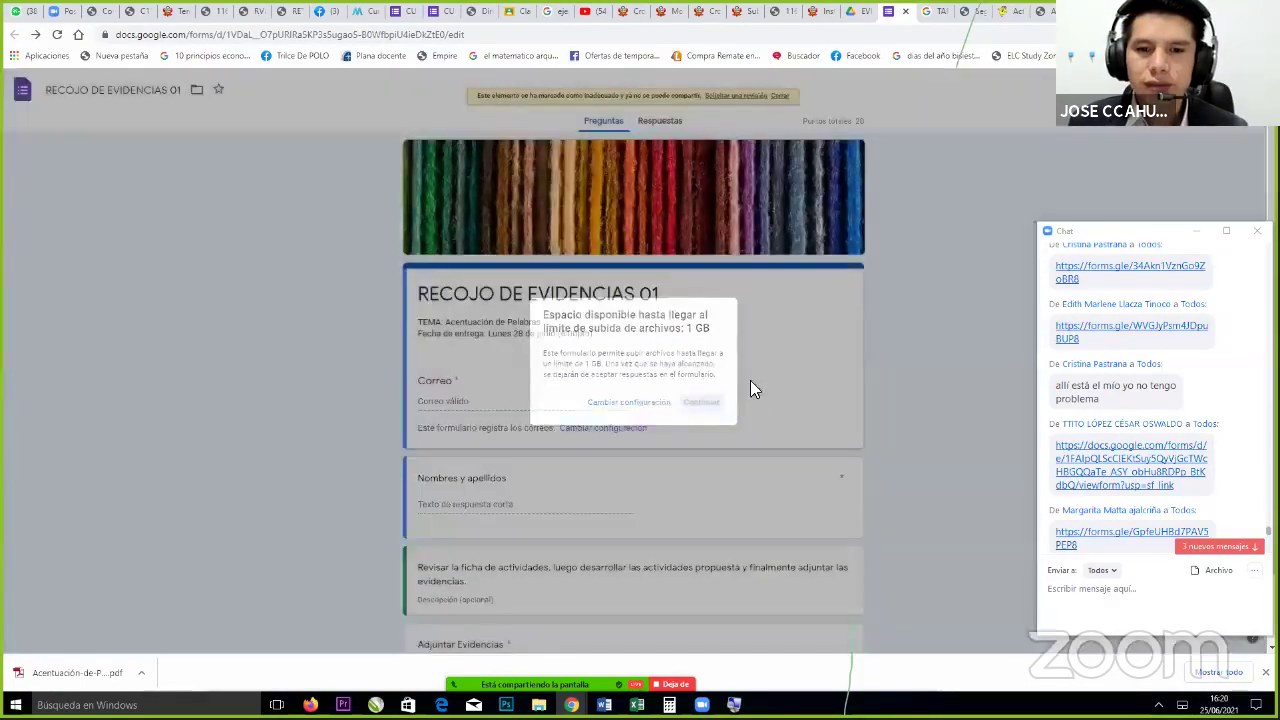
{"action": "left_click", "coordinate": [744, 96]}
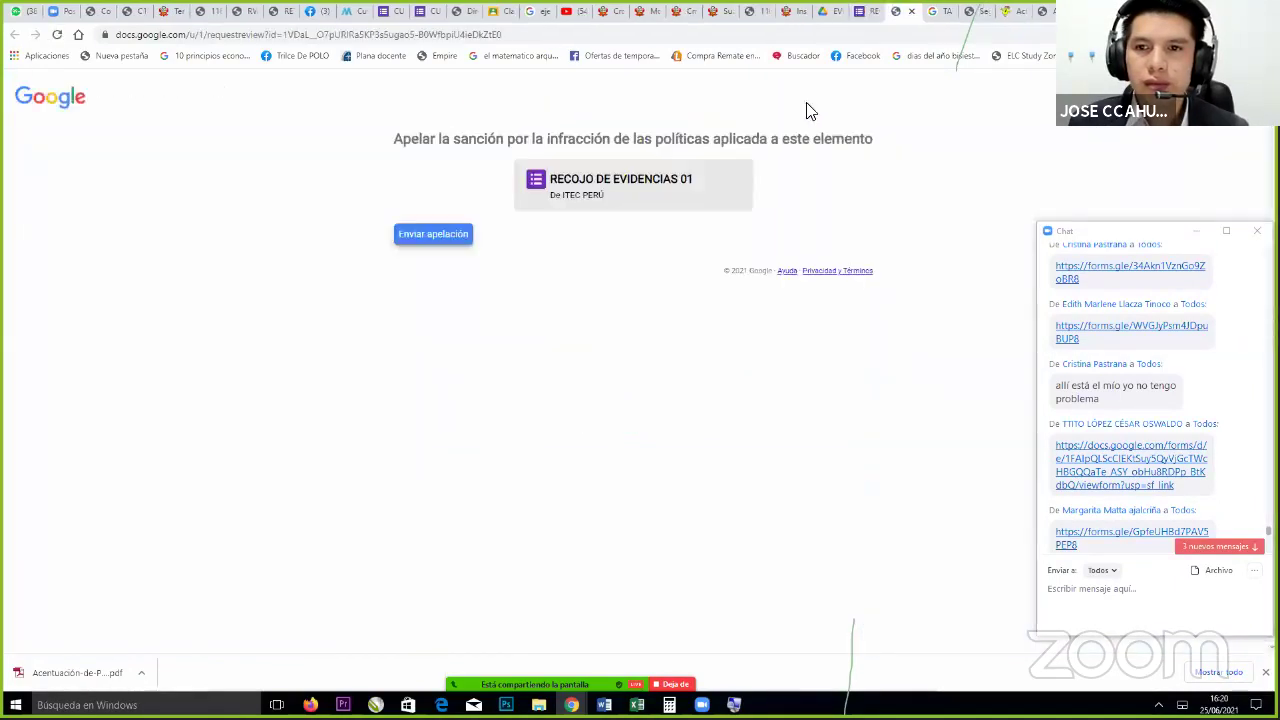
{"action": "left_click", "coordinate": [466, 234]}
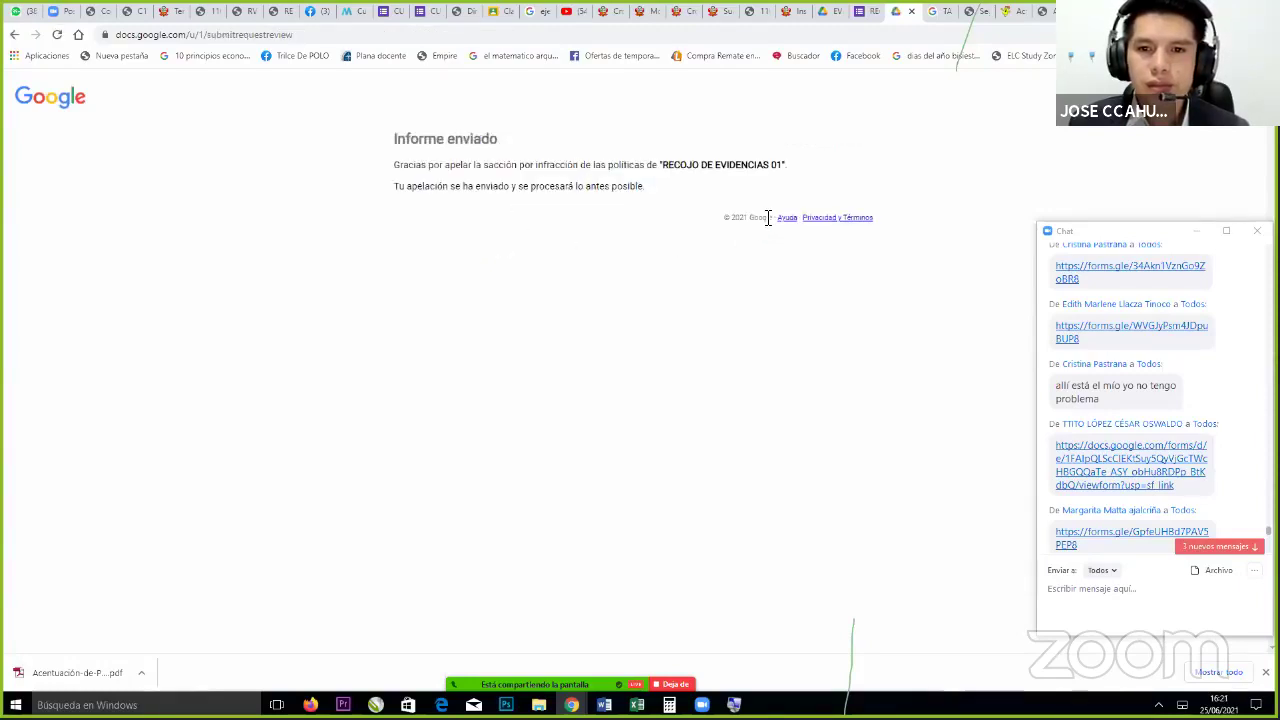
{"action": "left_click", "coordinate": [863, 11]}
Copy the form's shortened link and paste it into the Zoom chat.
{"action": "left_click", "coordinate": [663, 132]}
{"action": "left_click", "coordinate": [614, 124]}
{"action": "left_click", "coordinate": [1095, 89]}
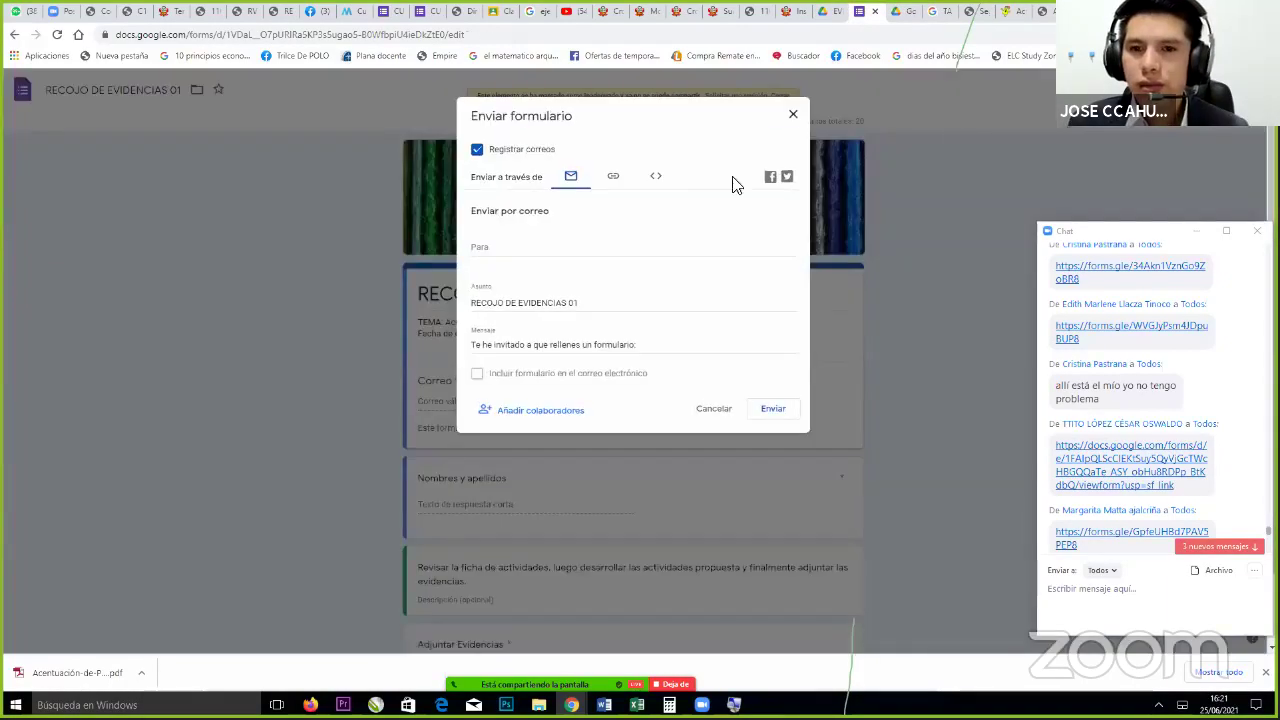
{"action": "left_click", "coordinate": [613, 176]}
{"action": "left_click", "coordinate": [478, 256]}
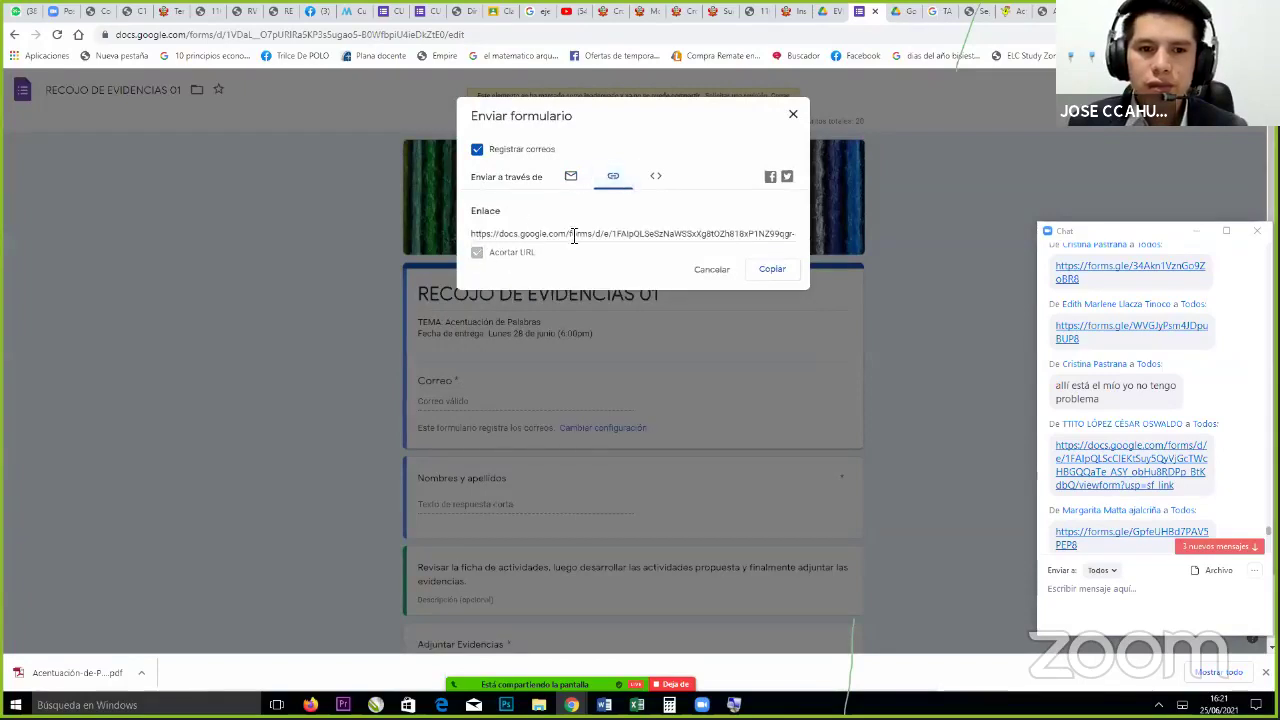
{"action": "right_click", "coordinate": [574, 237]}
{"action": "left_click", "coordinate": [600, 243]}
{"action": "left_click", "coordinate": [795, 117]}
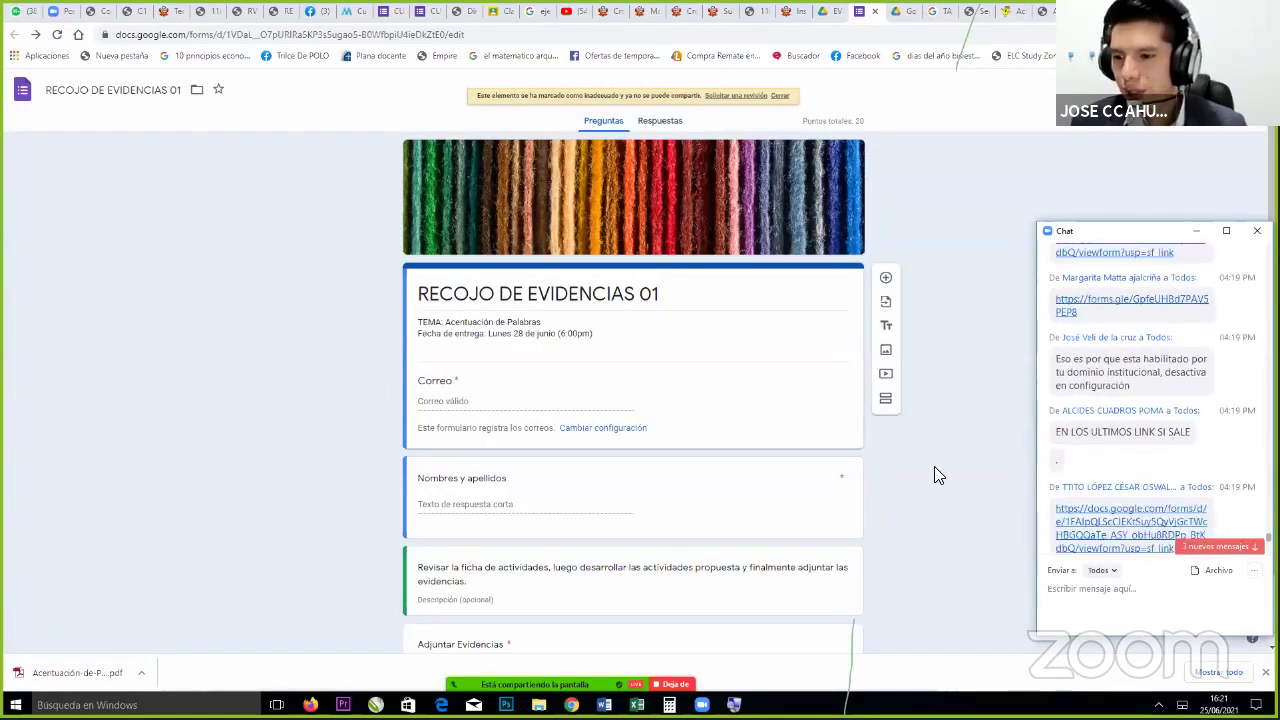
{"action": "type", "text": "https://forms.gle/fck8ve7xvsfCaEj56"}
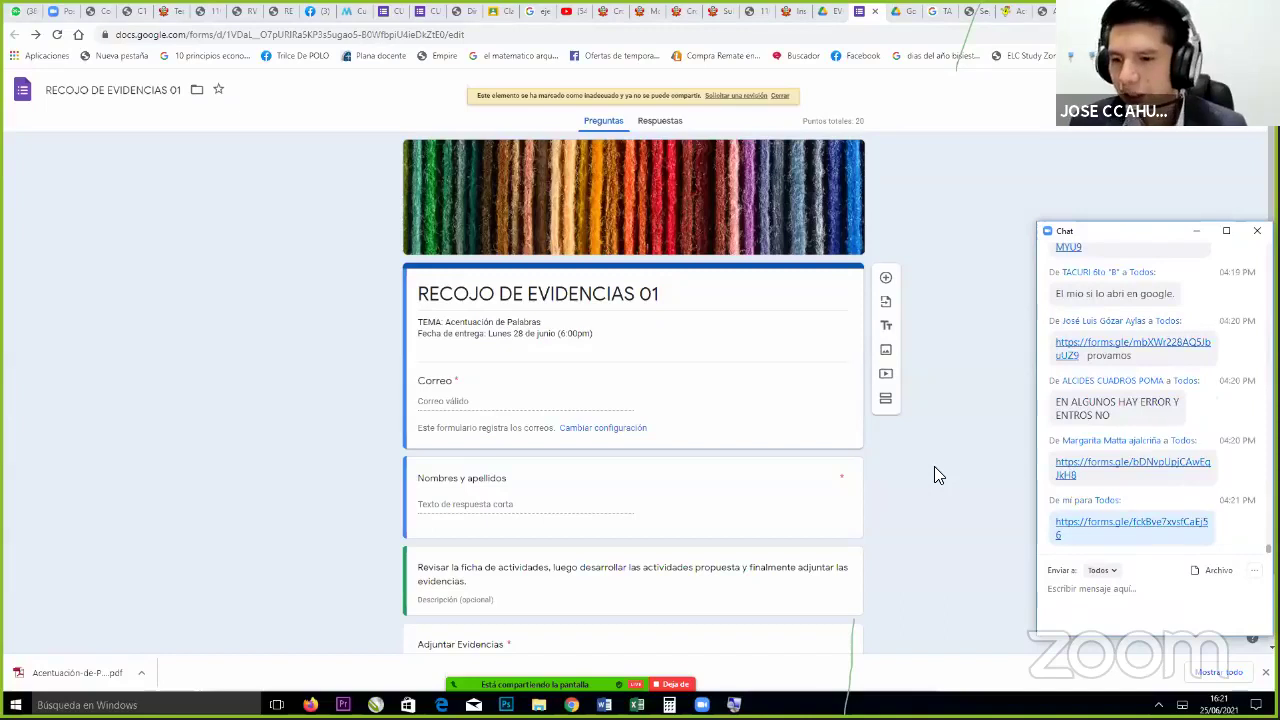
Open the posted short link, then load it again in a new incognito window.
{"action": "right_click", "coordinate": [1140, 522]}
{"action": "left_click", "coordinate": [1140, 522]}
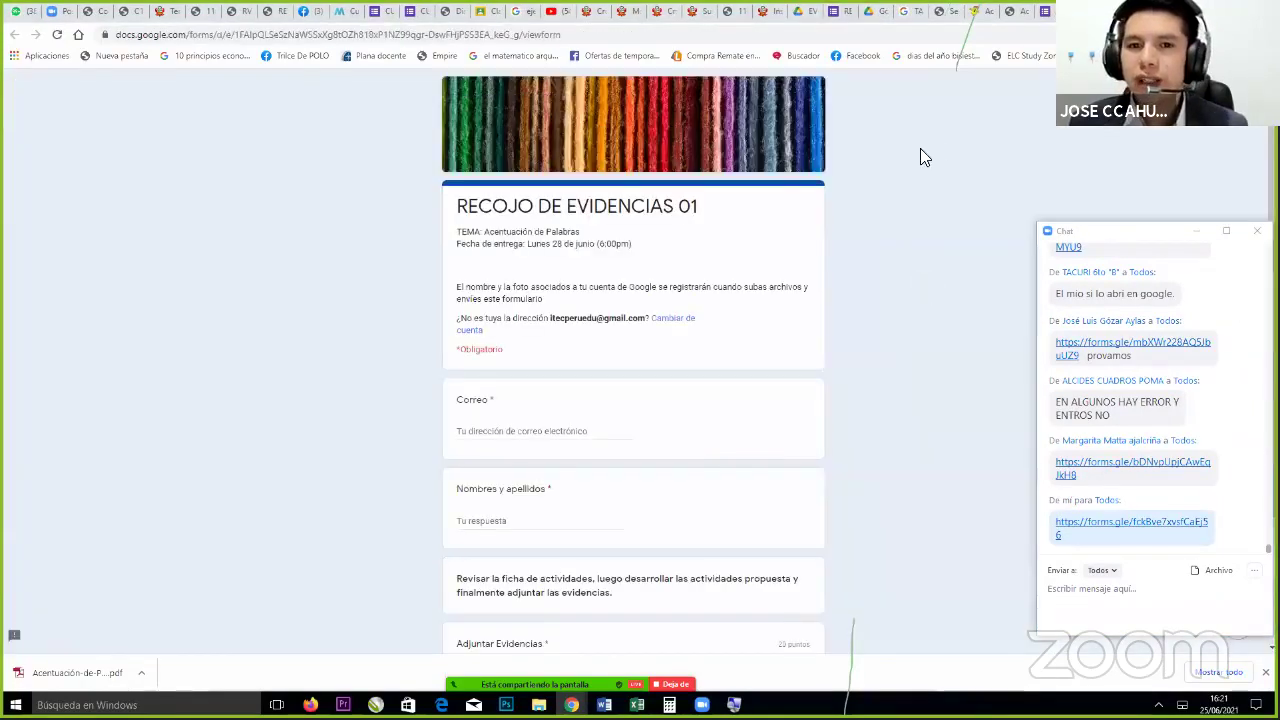
{"action": "right_click", "coordinate": [1140, 522]}
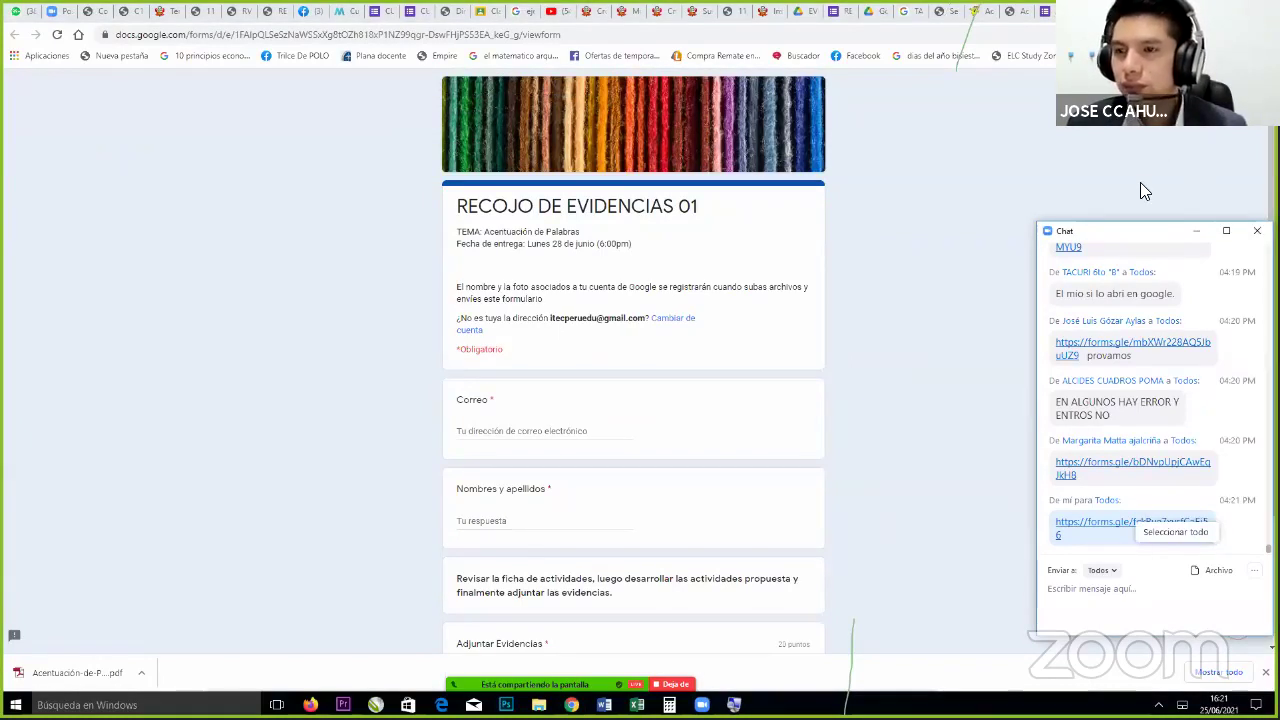
{"action": "left_click", "coordinate": [1268, 34]}
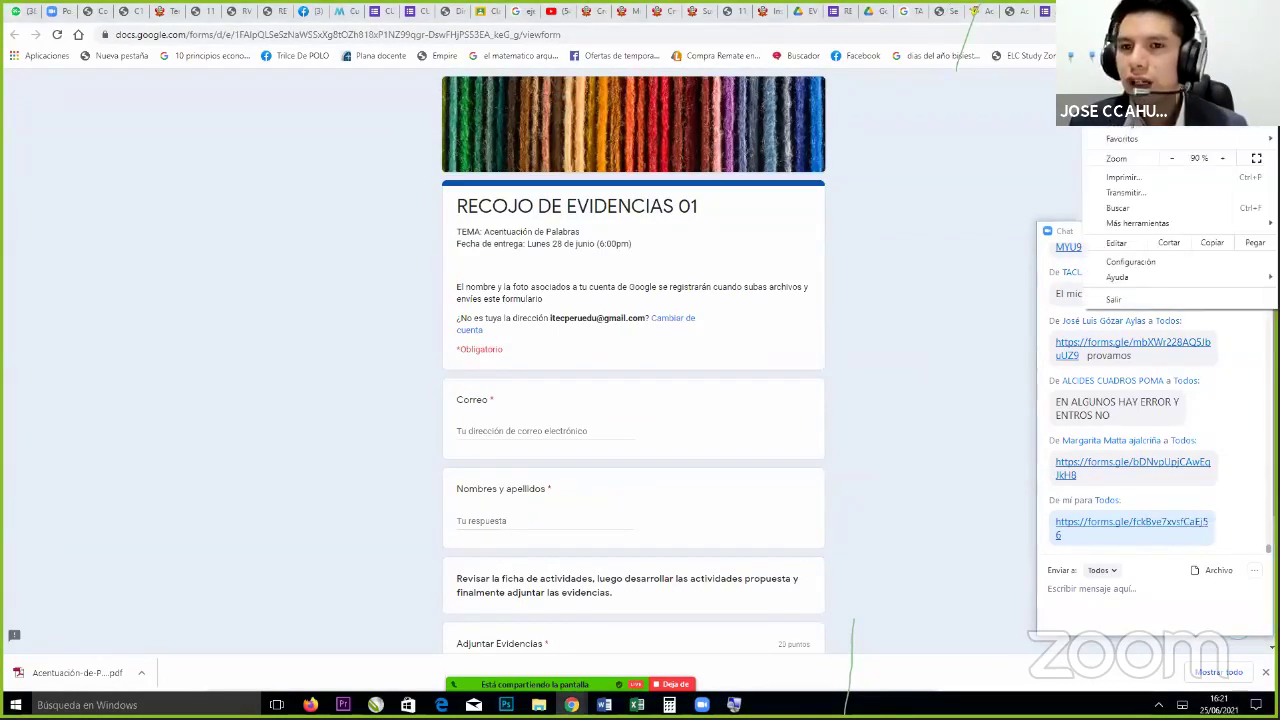
{"action": "left_click", "coordinate": [1140, 86]}
{"action": "type", "text": "https://forms.gle/fck8ve7xvsfCaEj56"}
{"action": "key", "text": "Return"}
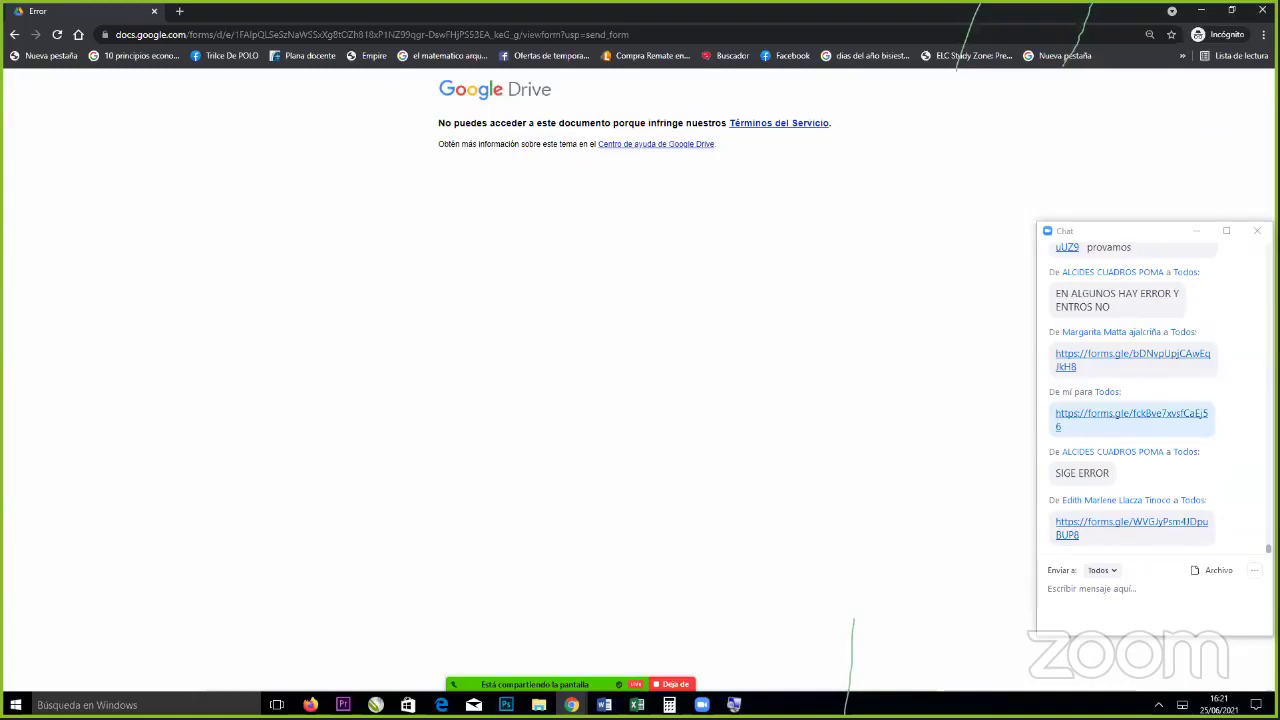
{"action": "left_click", "coordinate": [1262, 10]}
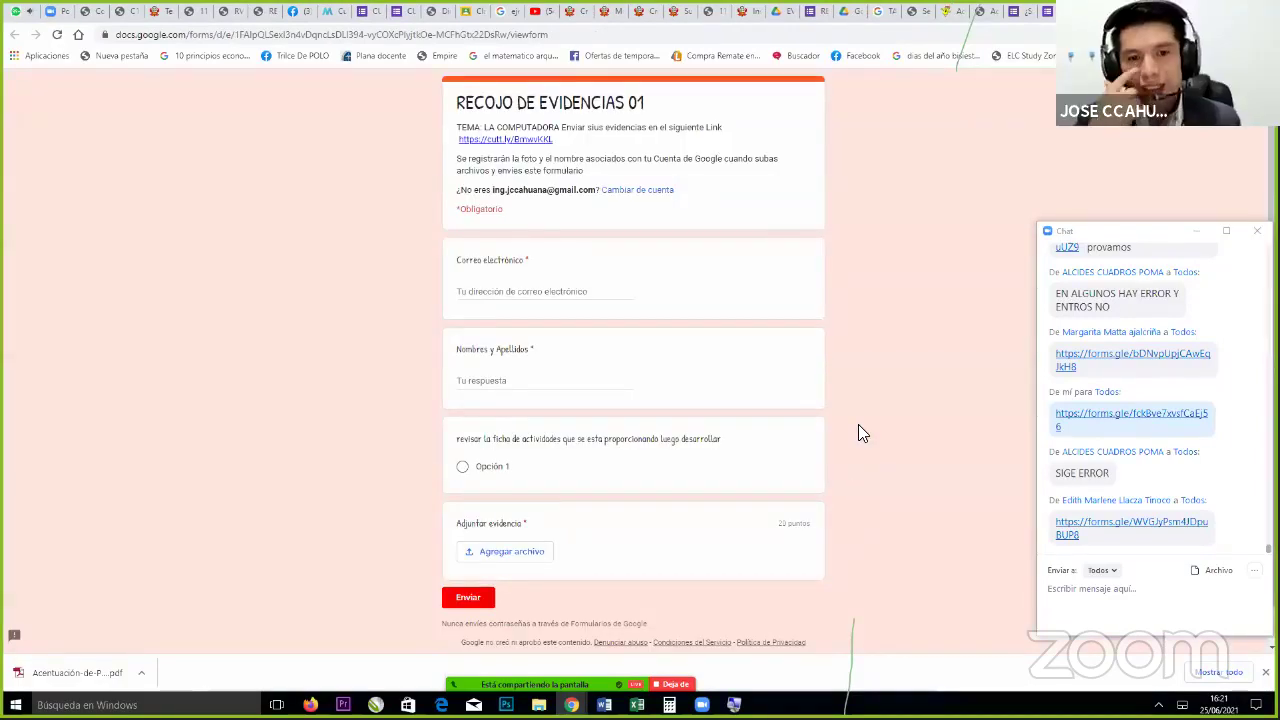
{"action": "left_click", "coordinate": [517, 137]}
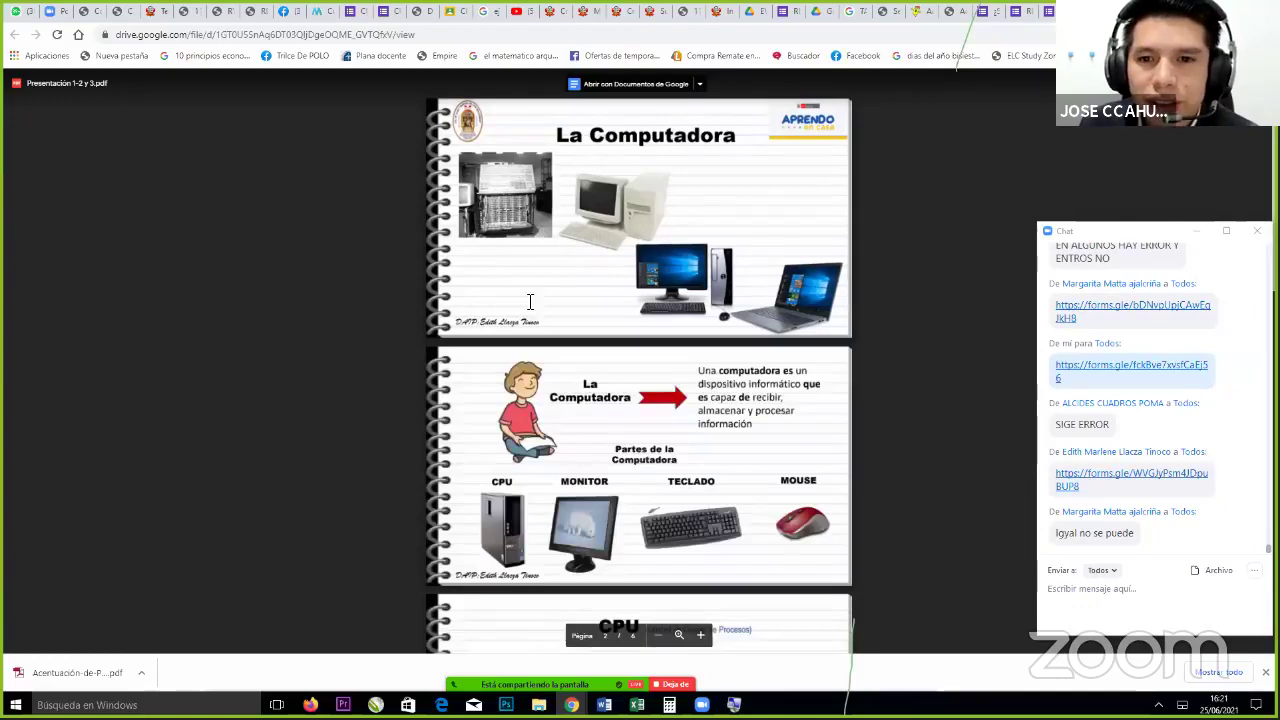
{"action": "scroll", "coordinate": [671, 306], "scroll_direction": "down", "scroll_amount": 3}
{"action": "scroll", "coordinate": [644, 306], "scroll_direction": "down", "scroll_amount": 8}
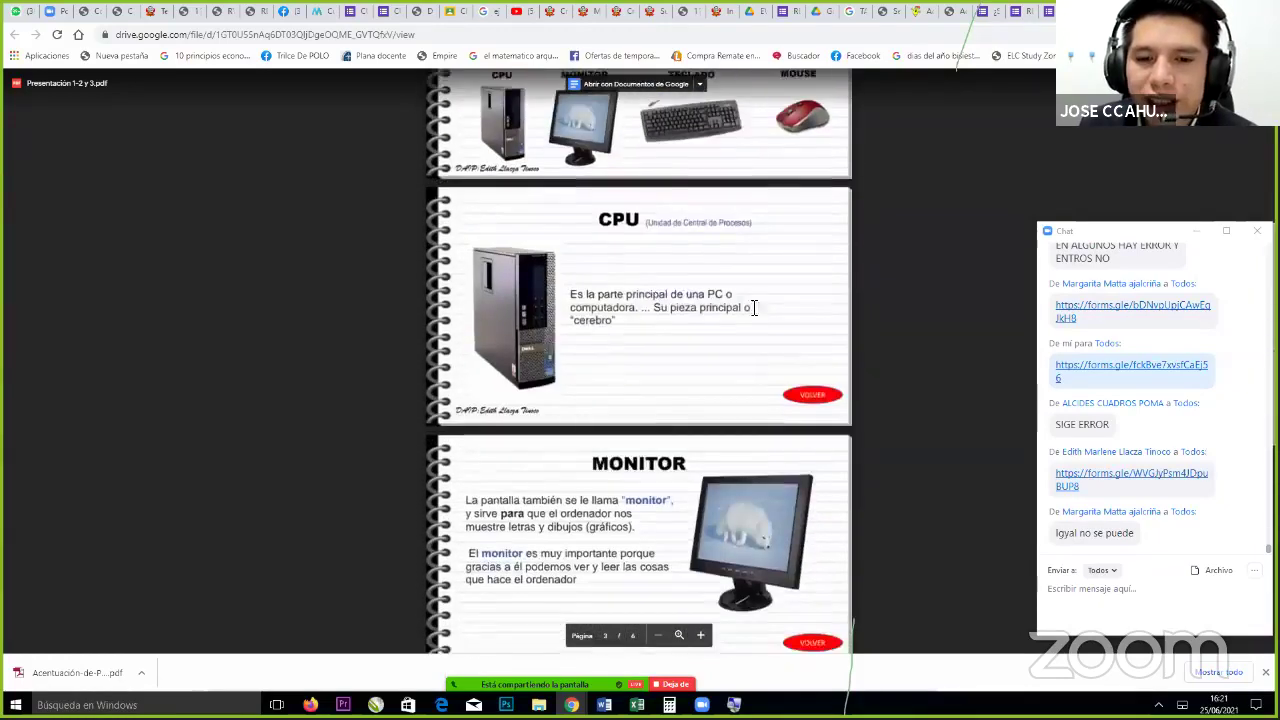
{"action": "scroll", "coordinate": [780, 297], "scroll_direction": "up", "scroll_amount": 6}
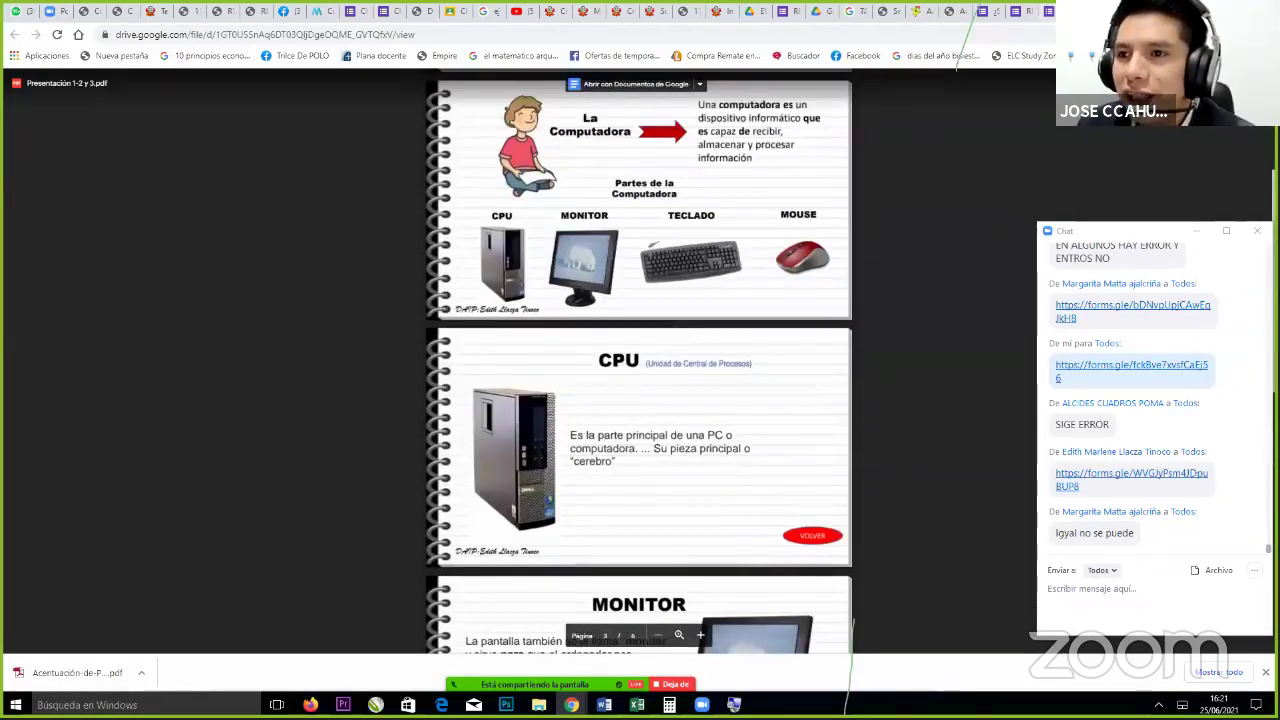
{"action": "left_click", "coordinate": [1047, 13]}
{"action": "left_click", "coordinate": [1030, 12]}
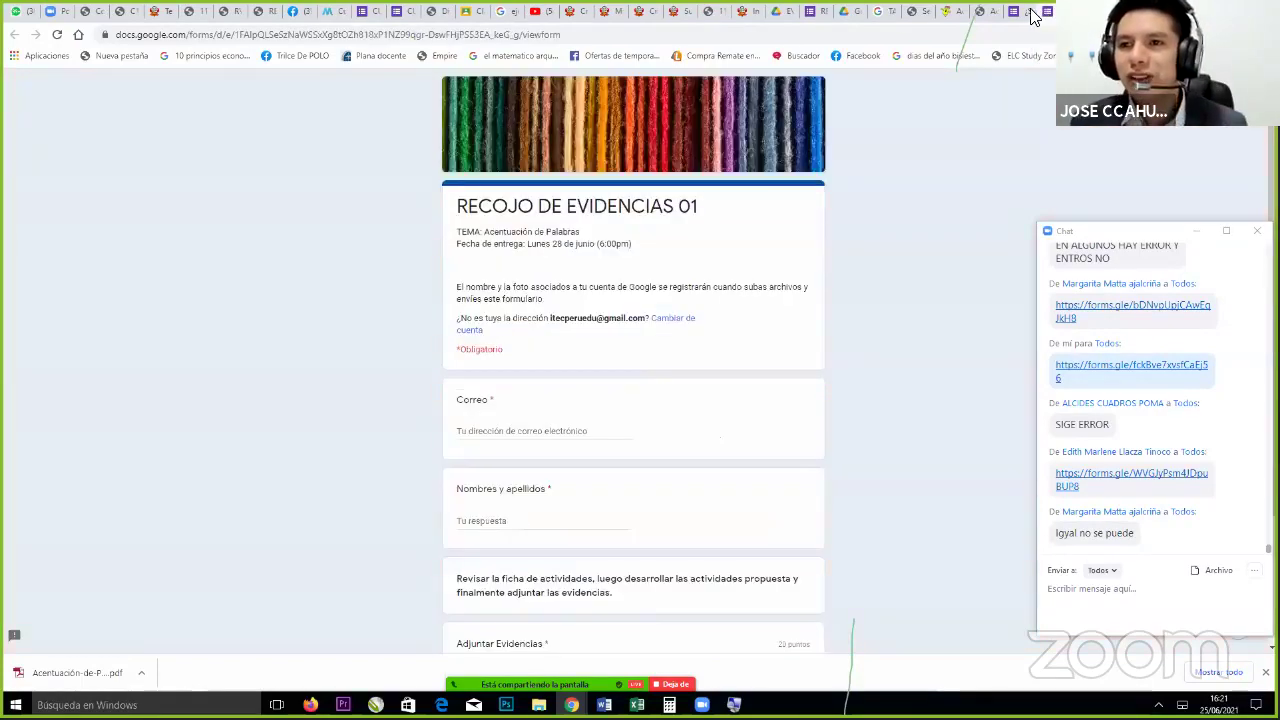
{"action": "left_click", "coordinate": [1013, 12]}
{"action": "left_click", "coordinate": [990, 12]}
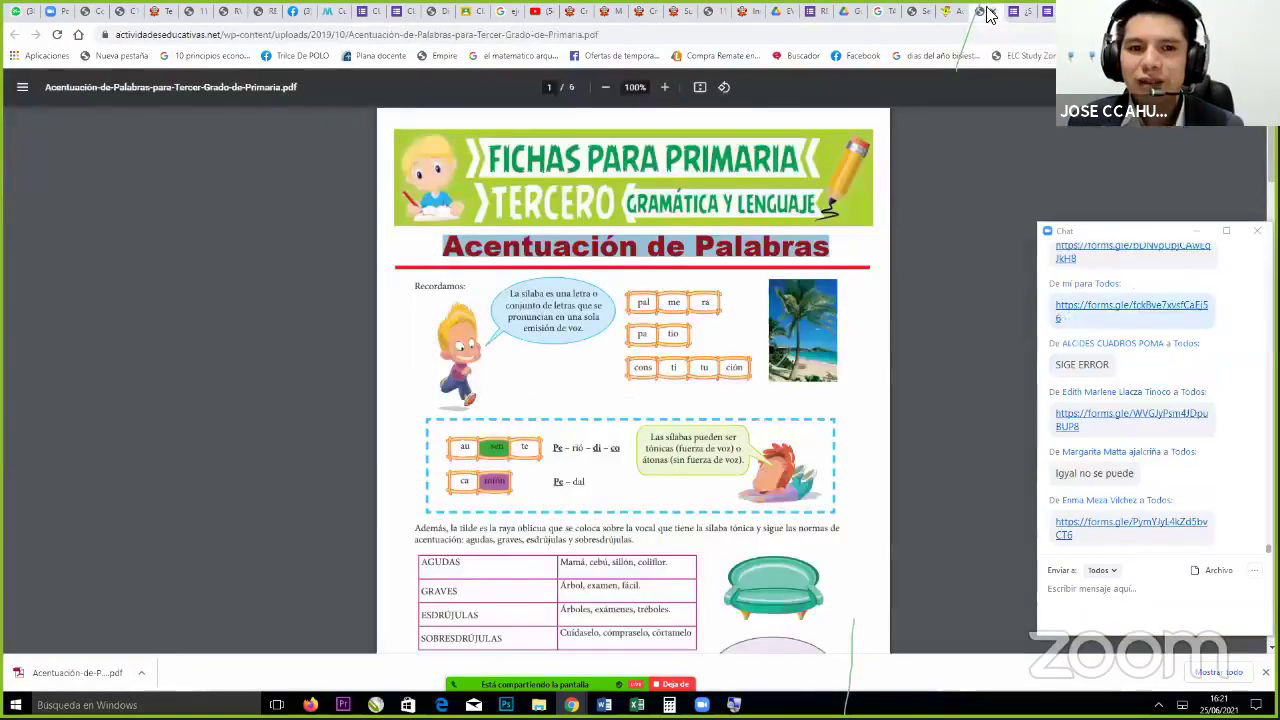
{"action": "left_click", "coordinate": [608, 283]}
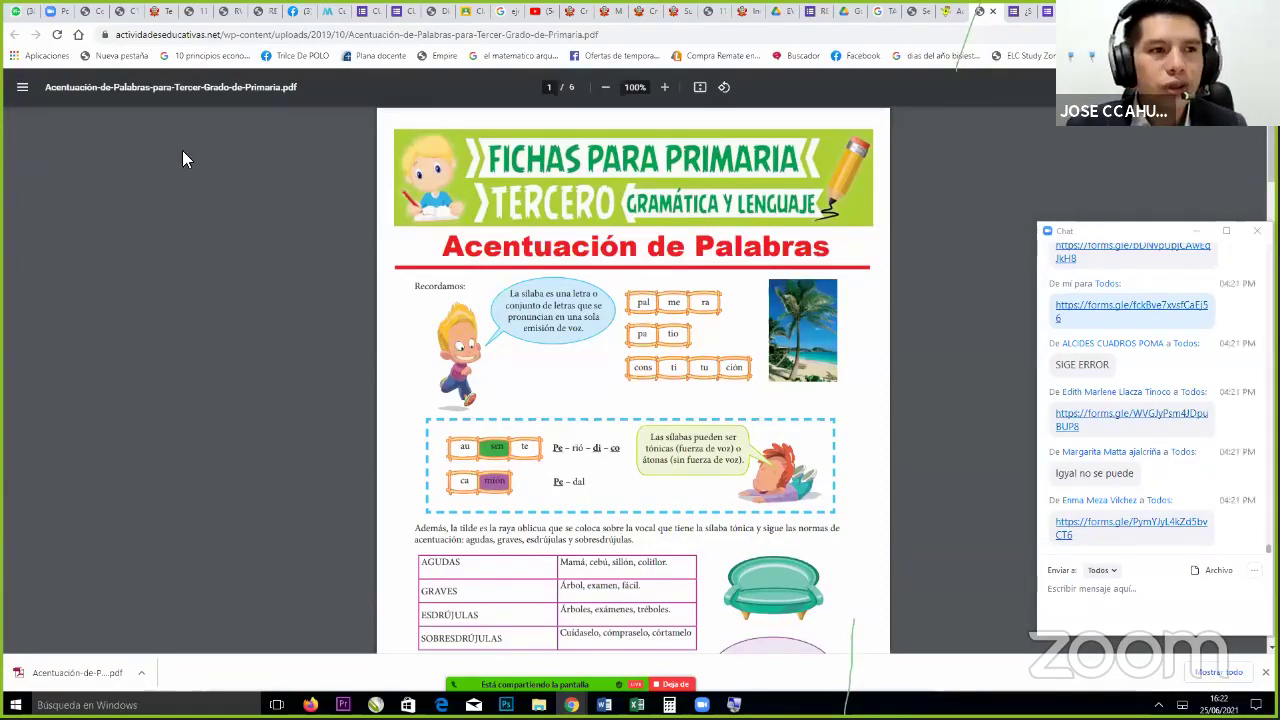
{"action": "scroll", "coordinate": [728, 270], "scroll_direction": "down", "scroll_amount": 3}
{"action": "scroll", "coordinate": [728, 270], "scroll_direction": "down", "scroll_amount": 1}
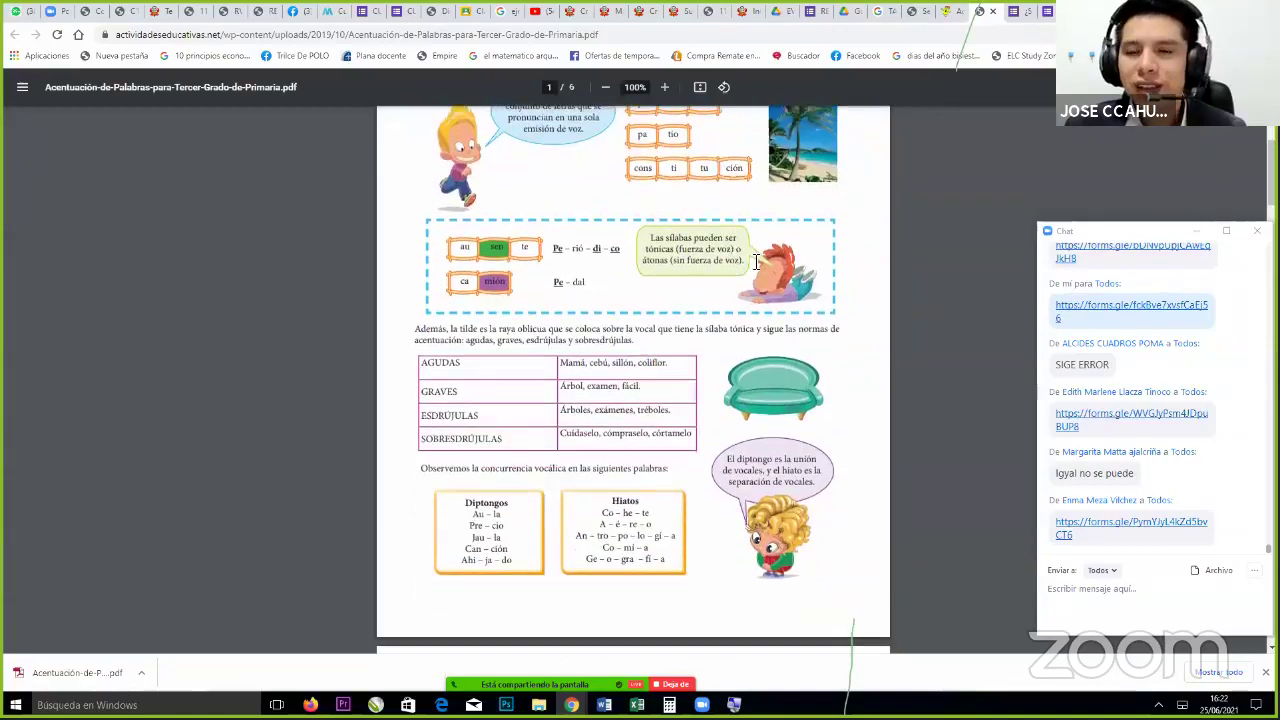
{"action": "scroll", "coordinate": [853, 267], "scroll_direction": "up", "scroll_amount": 5}
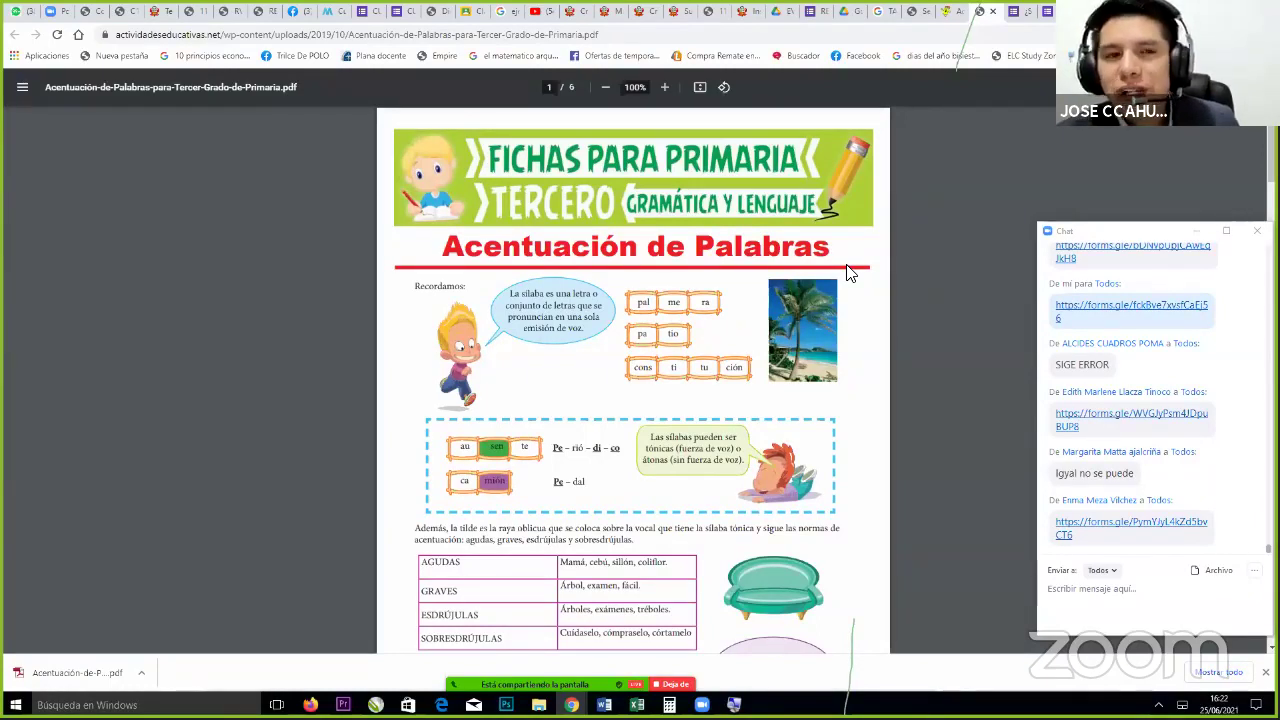
{"action": "left_click", "coordinate": [1016, 11]}
{"action": "scroll", "coordinate": [588, 143], "scroll_direction": "down", "scroll_amount": 1}
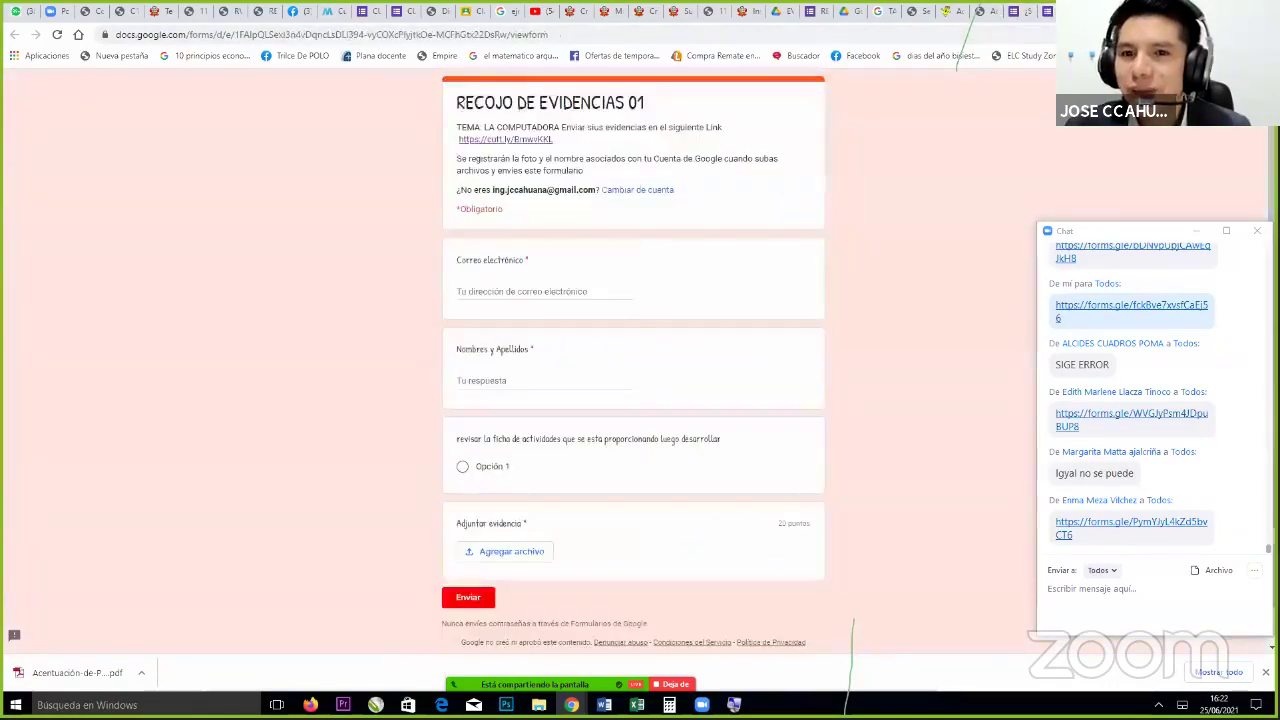
{"action": "left_click", "coordinate": [1044, 12]}
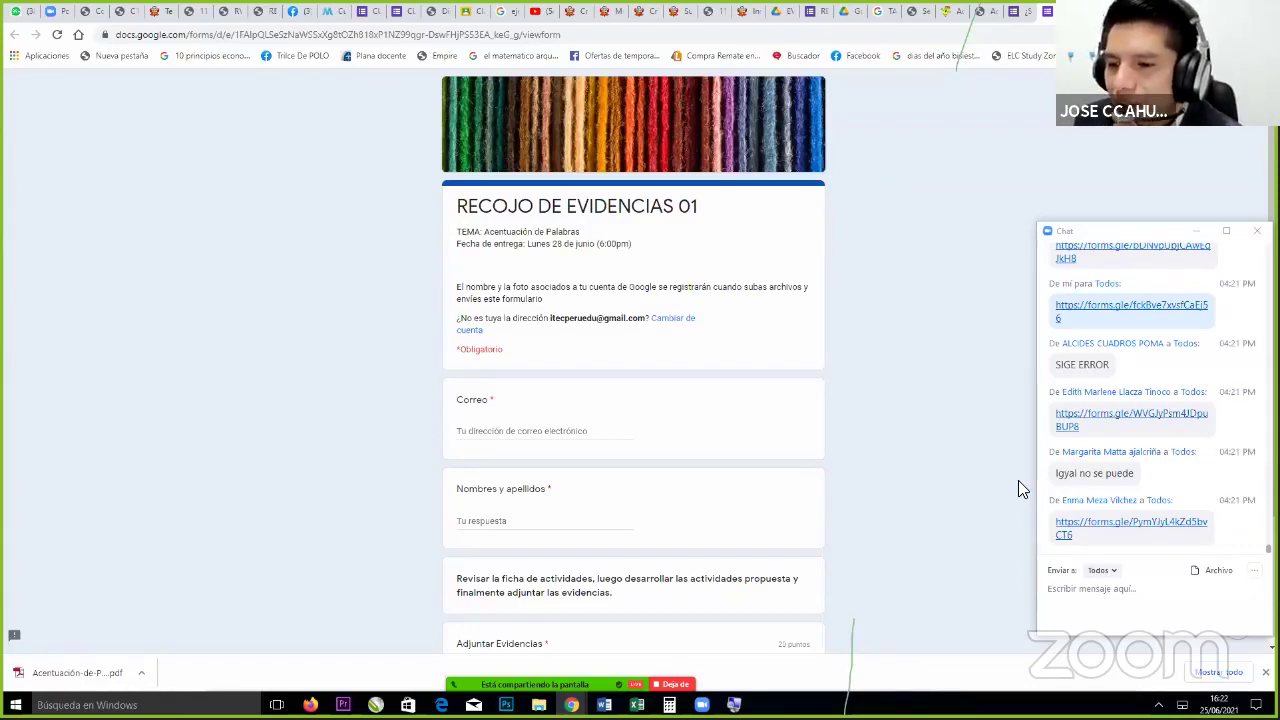
{"action": "left_click", "coordinate": [1131, 521]}
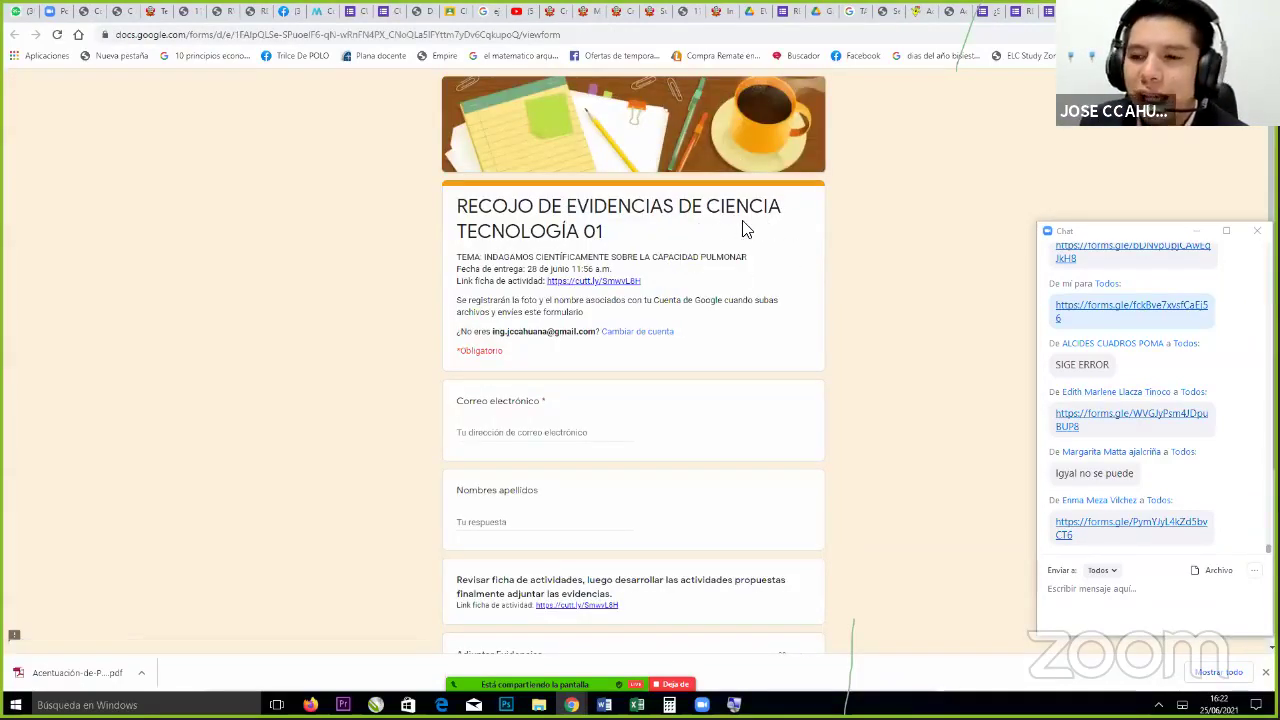
{"action": "left_click_drag", "start_coordinate": [510, 208], "coordinate": [609, 240]}
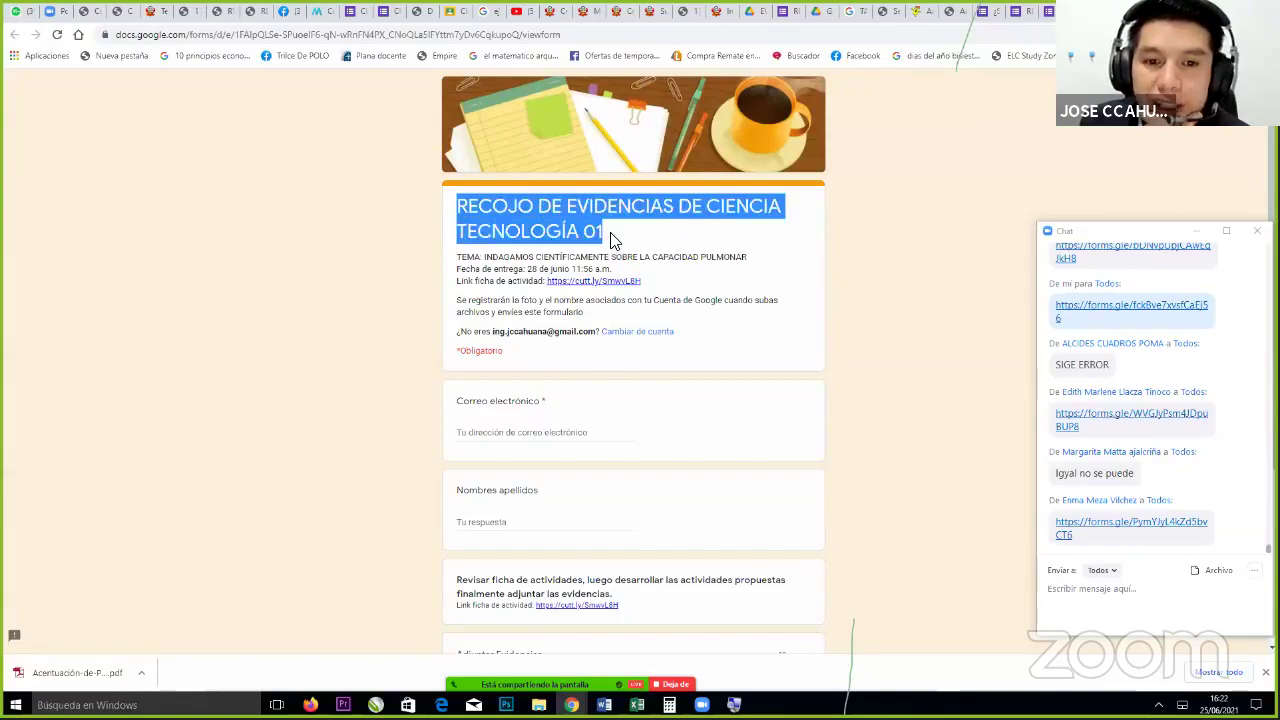
{"action": "left_click", "coordinate": [522, 255]}
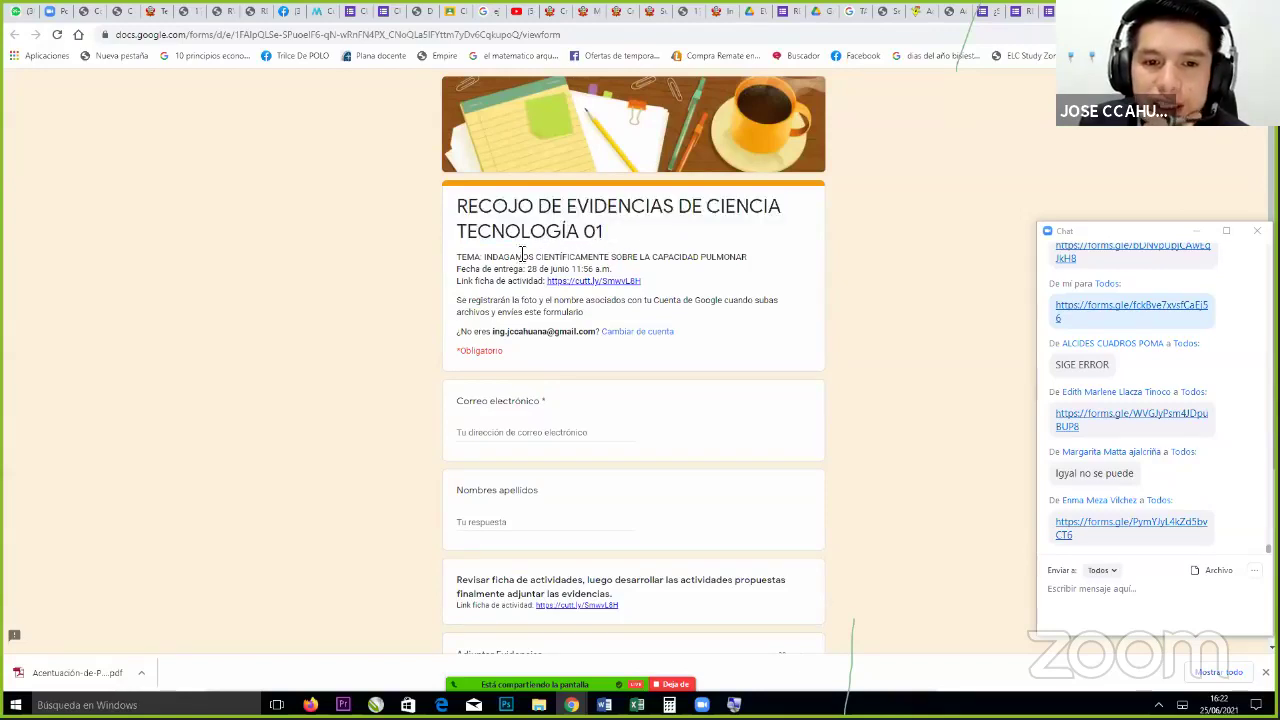
{"action": "left_click", "coordinate": [594, 284]}
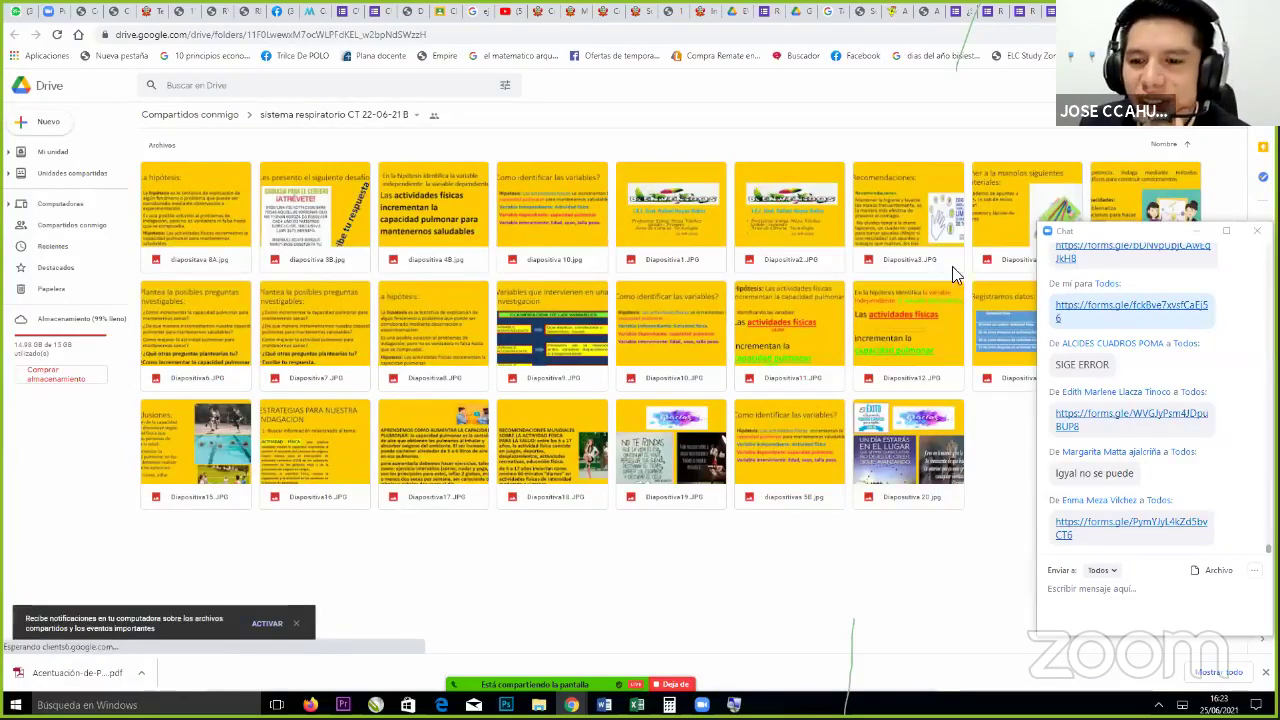
{"action": "left_click", "coordinate": [1052, 14]}
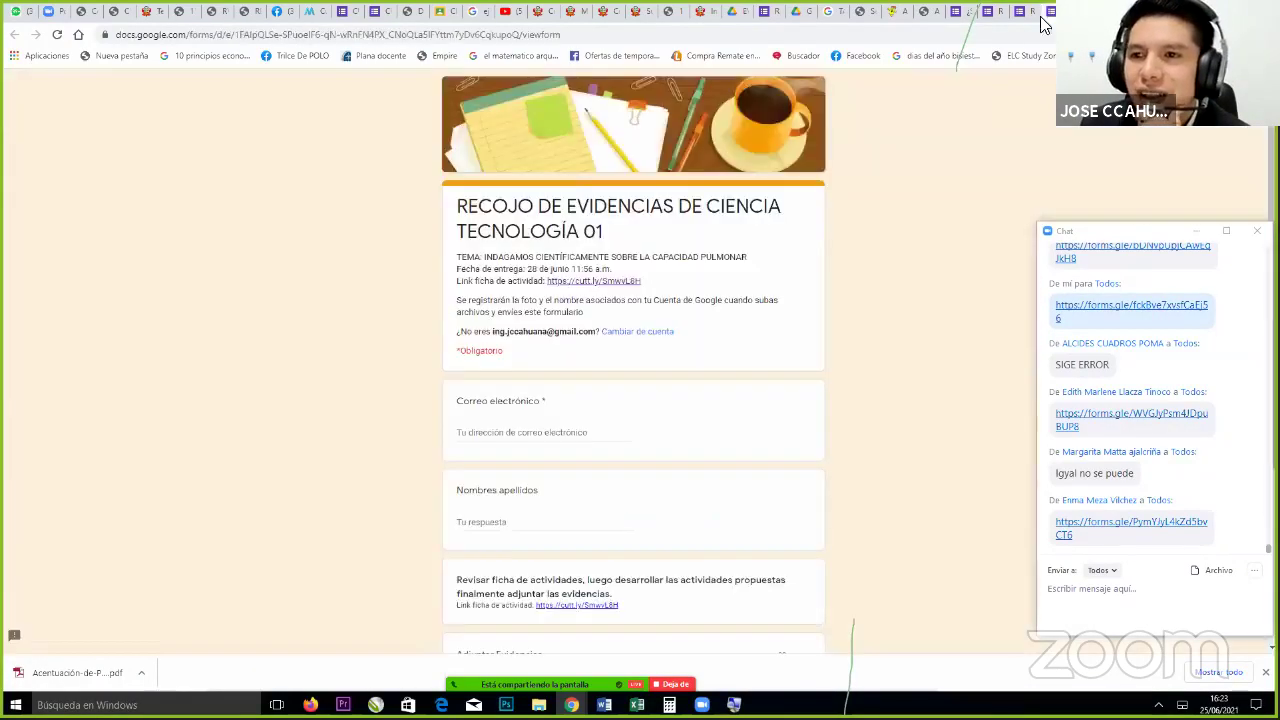
{"action": "scroll", "coordinate": [690, 350], "scroll_direction": "down", "scroll_amount": 1}
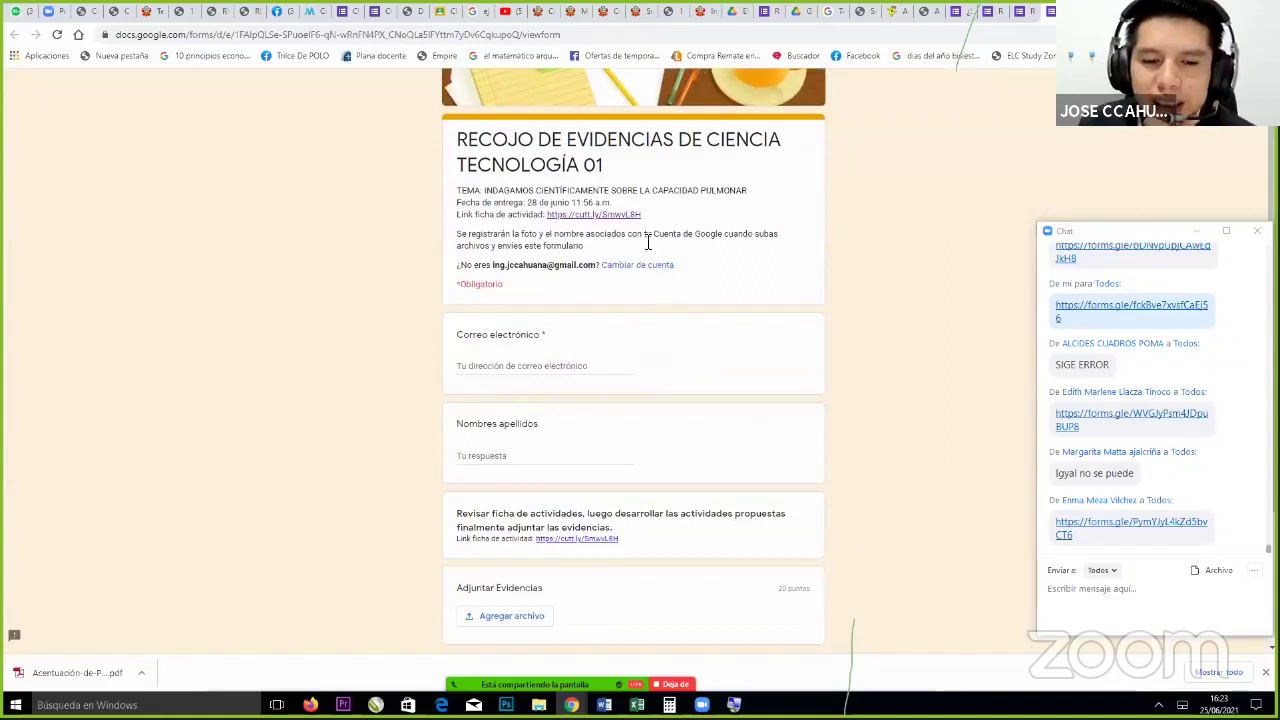
{"action": "scroll", "coordinate": [660, 455], "scroll_direction": "down", "scroll_amount": 1}
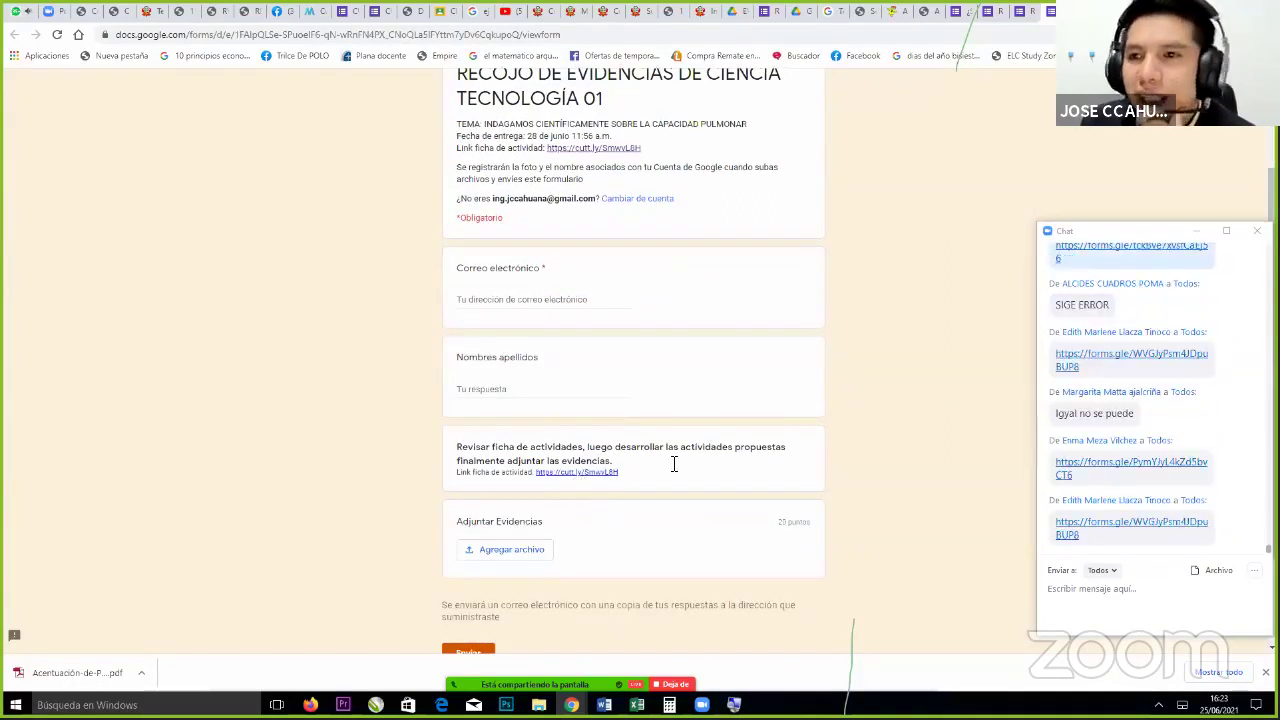
{"action": "scroll", "coordinate": [778, 436], "scroll_direction": "up", "scroll_amount": 2}
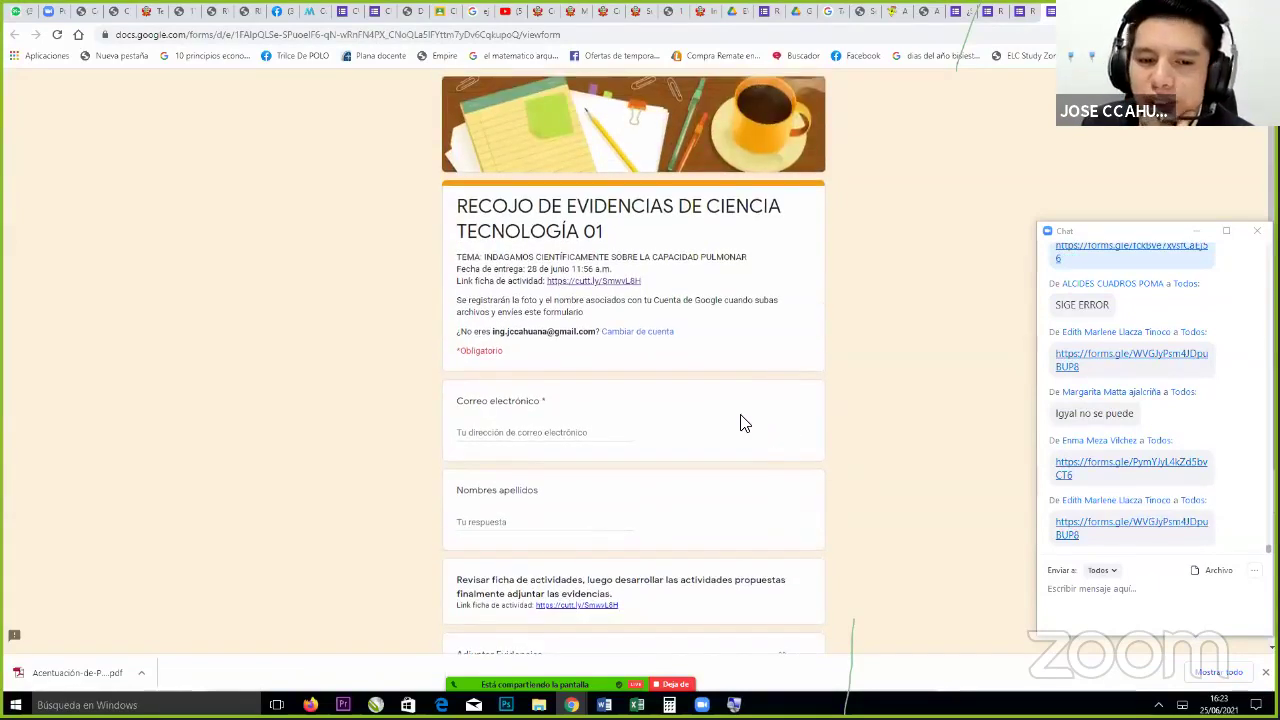
{"action": "scroll", "coordinate": [740, 423], "scroll_direction": "down", "scroll_amount": 1}
{"action": "scroll", "coordinate": [740, 423], "scroll_direction": "down", "scroll_amount": 3}
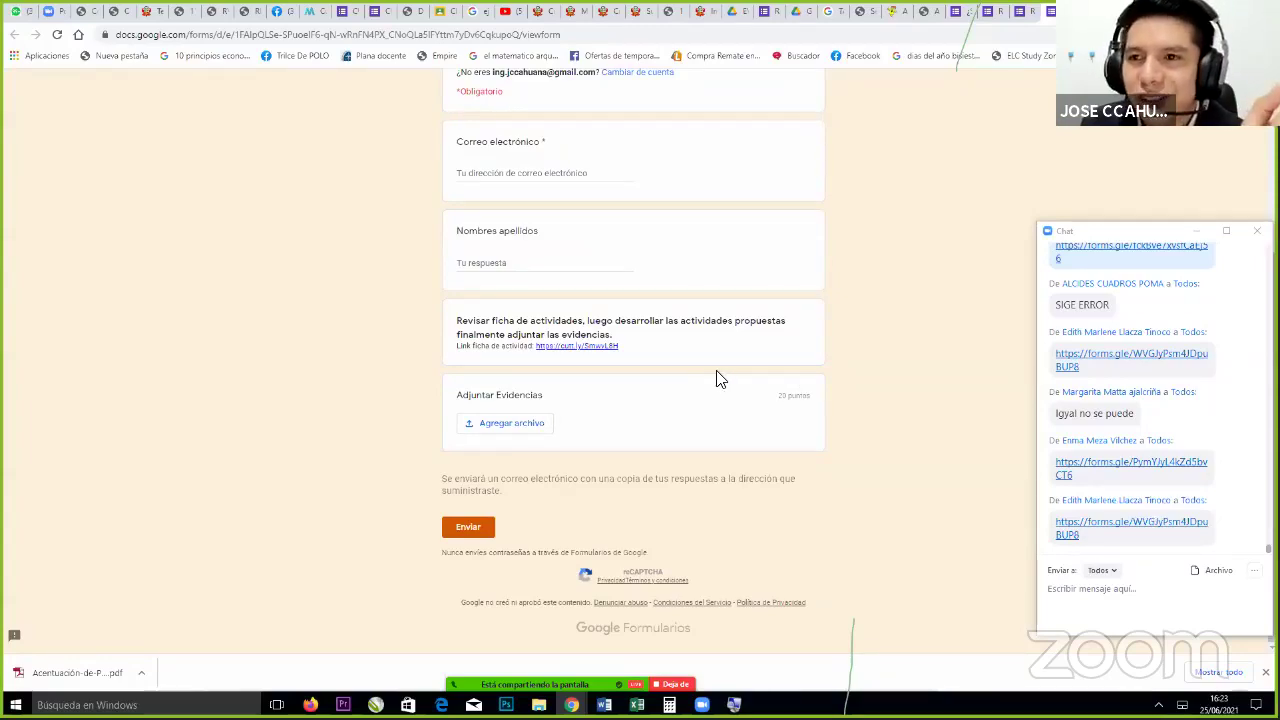
{"action": "scroll", "coordinate": [720, 378], "scroll_direction": "up", "scroll_amount": 3}
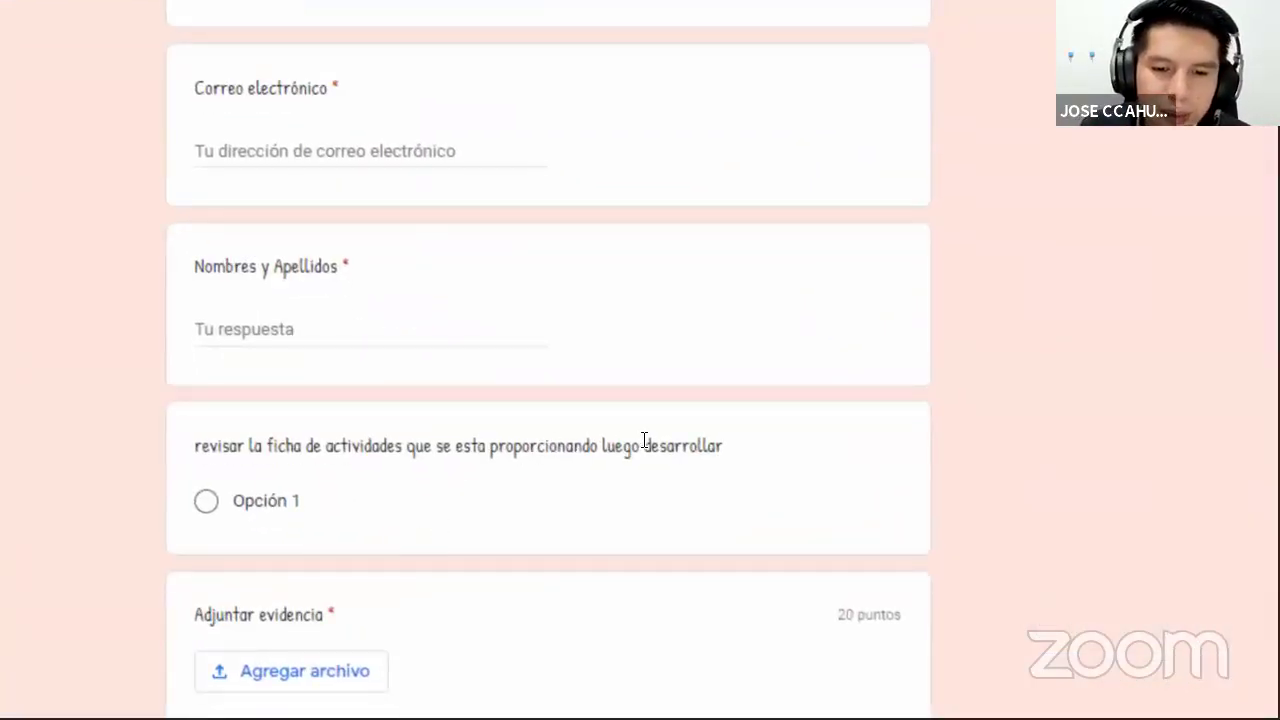
{"action": "left_click", "coordinate": [469, 473]}
{"action": "left_click", "coordinate": [466, 477]}
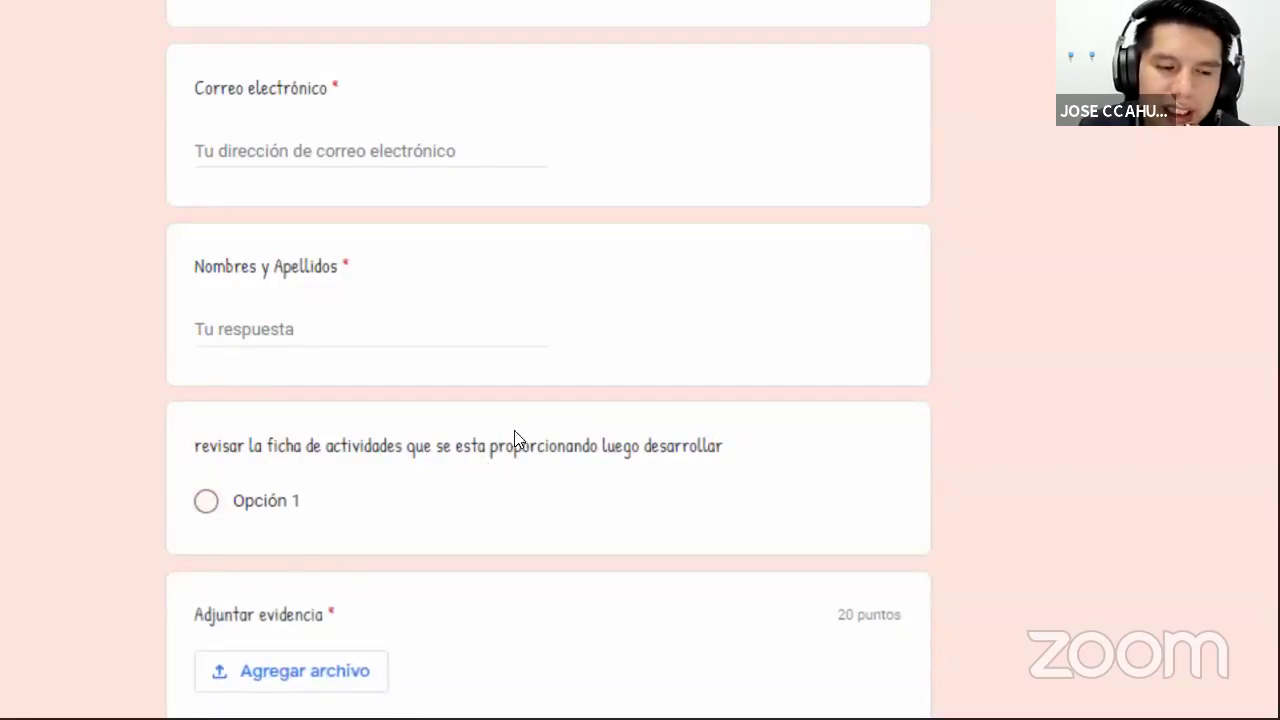
{"action": "left_click", "coordinate": [471, 471]}
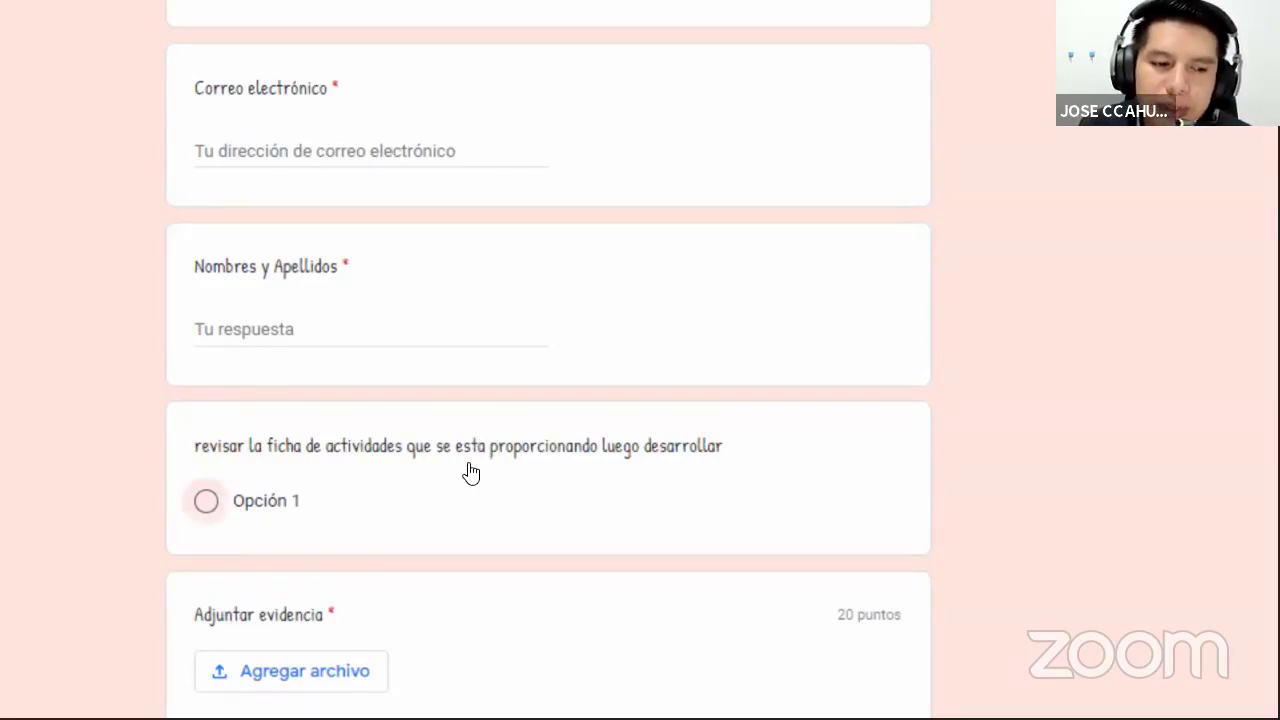
{"action": "left_click", "coordinate": [465, 470]}
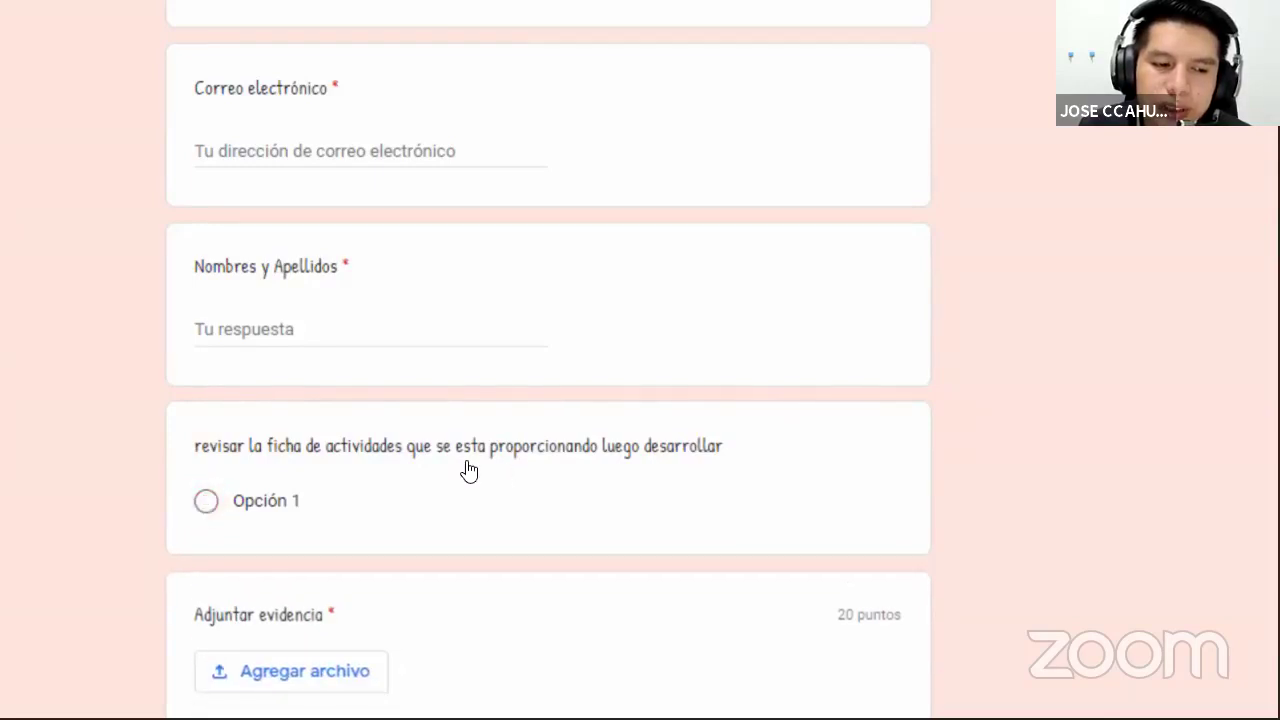
{"action": "scroll", "coordinate": [654, 566], "scroll_direction": "down", "scroll_amount": 3}
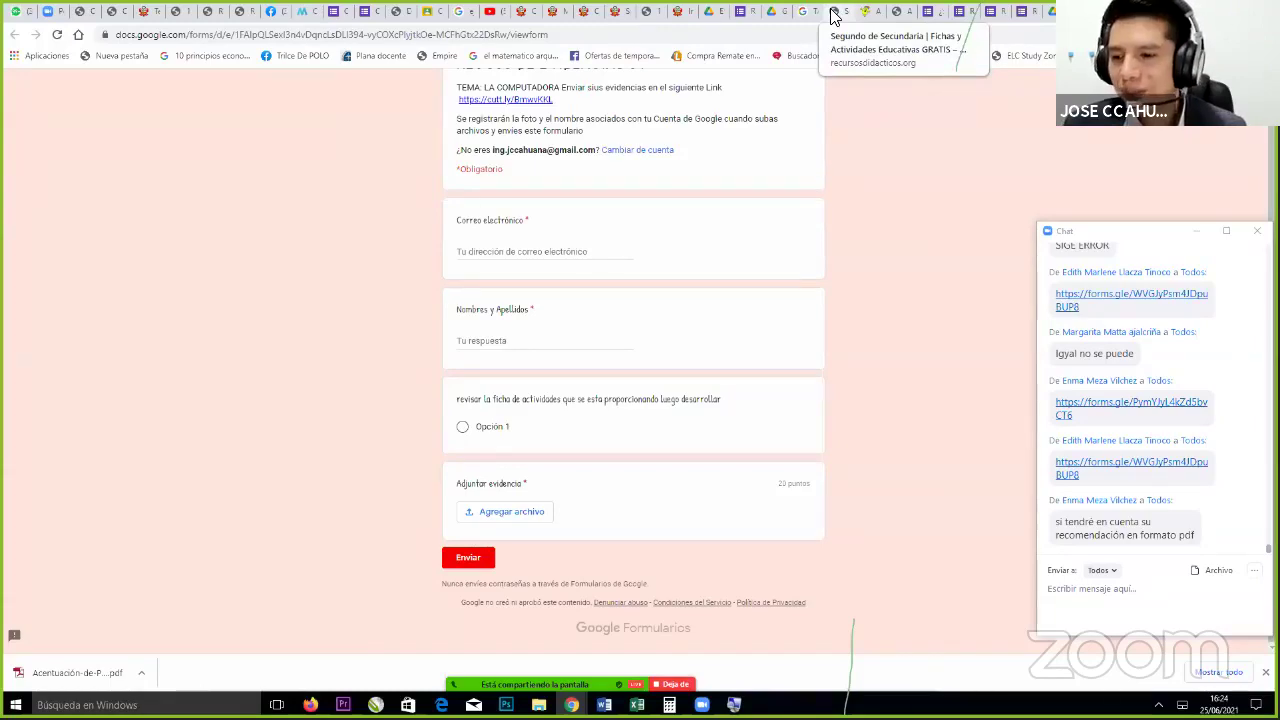
Return to the Drive page and open My Drive › TALLERES SATIPO 2021 › Taller 3.
{"action": "left_click", "coordinate": [777, 13]}
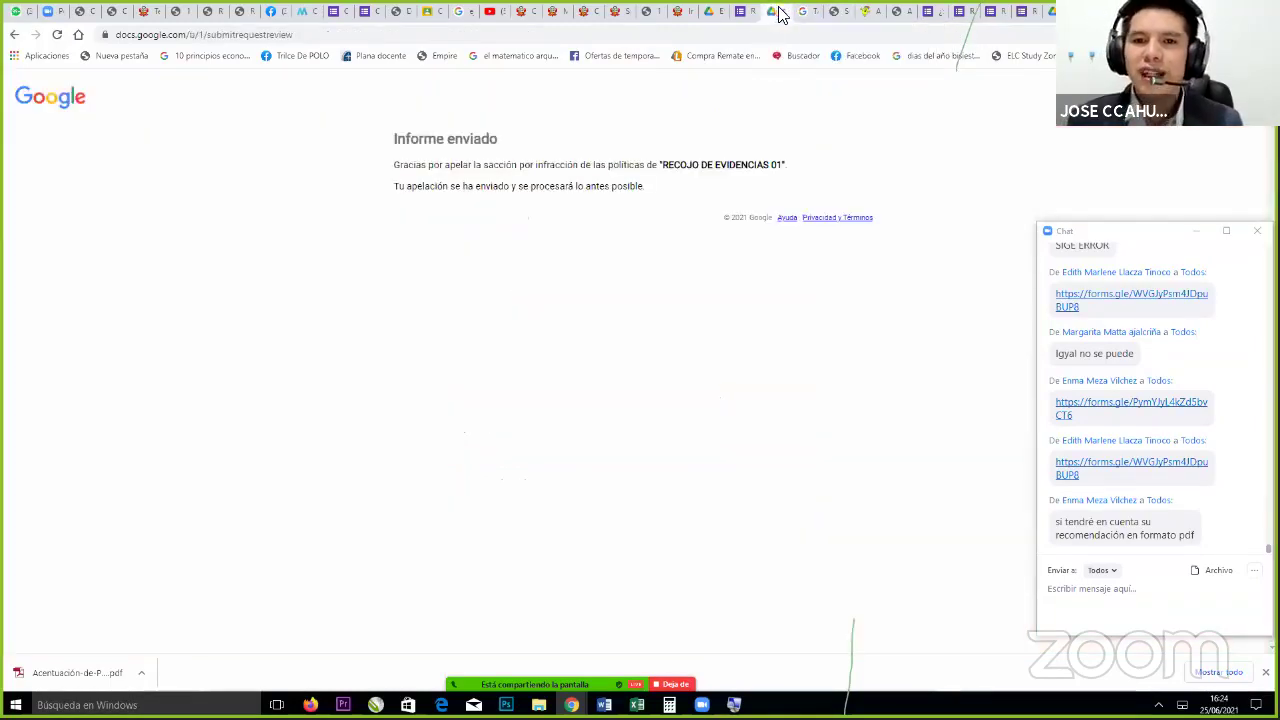
{"action": "left_click", "coordinate": [785, 13]}
{"action": "left_click", "coordinate": [749, 14]}
{"action": "left_click", "coordinate": [716, 14]}
{"action": "left_click", "coordinate": [722, 14]}
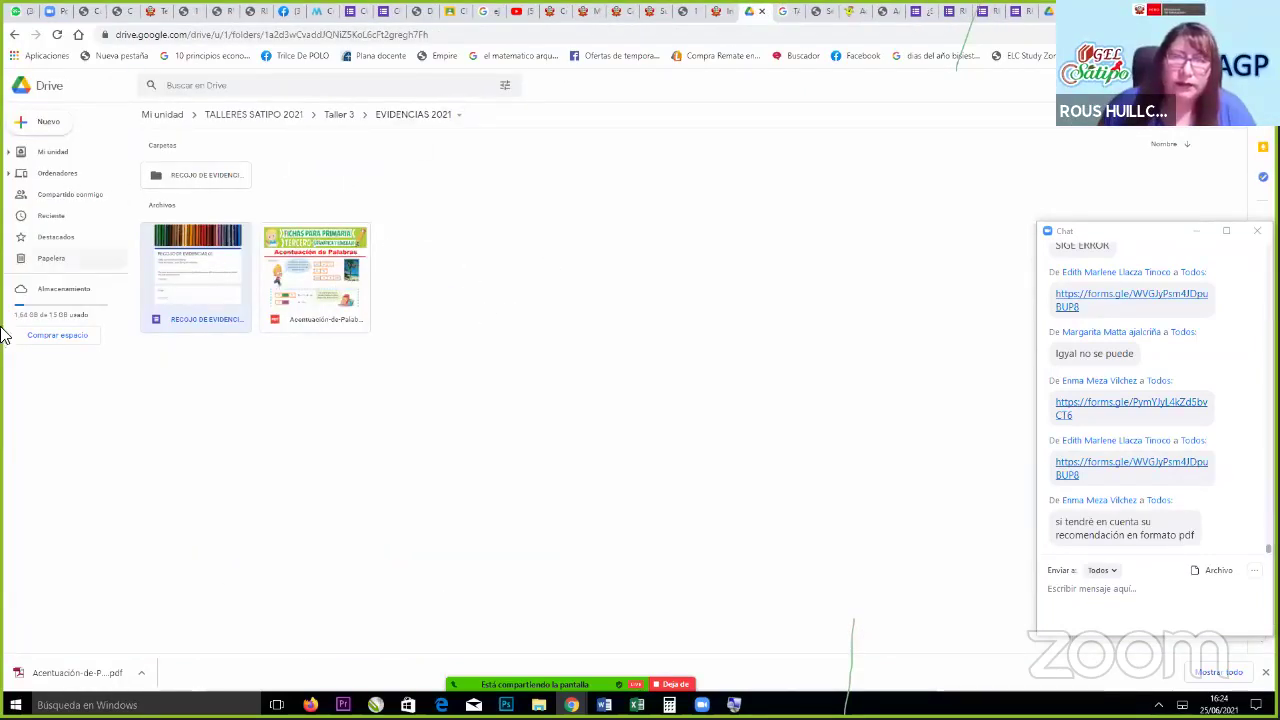
{"action": "left_click", "coordinate": [66, 151]}
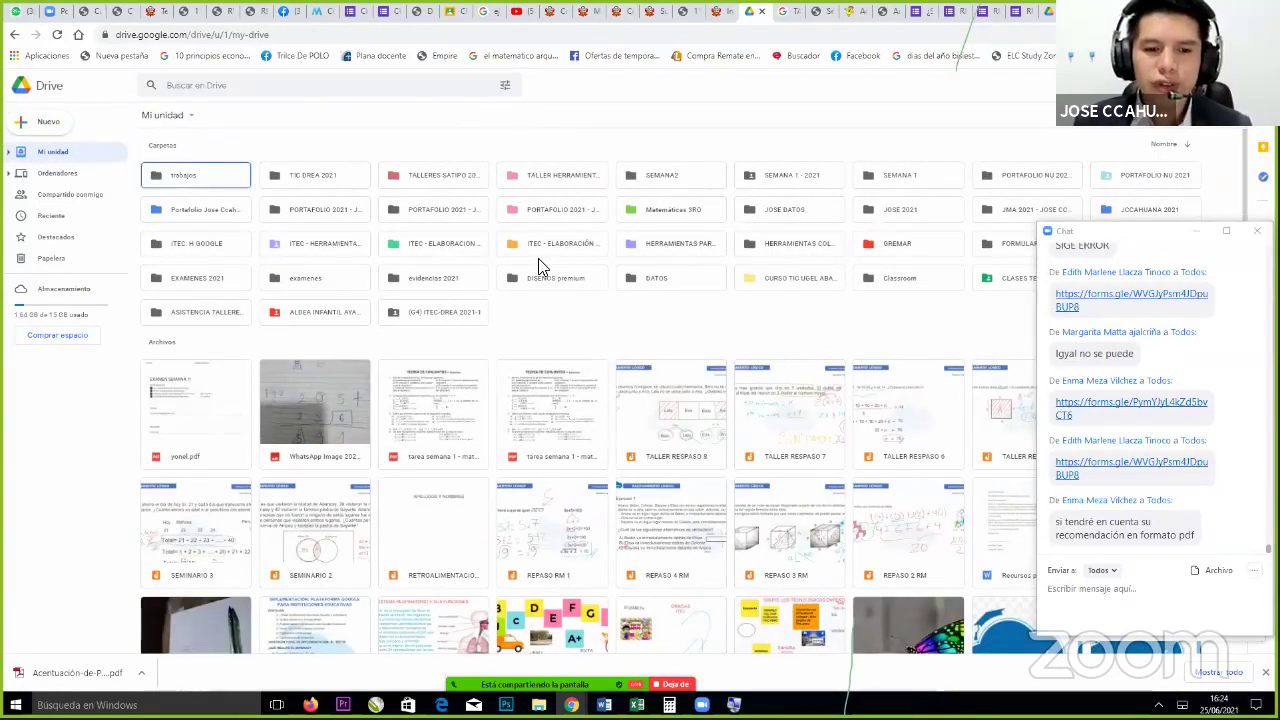
{"action": "key", "text": "super"}
{"action": "key", "text": "super"}
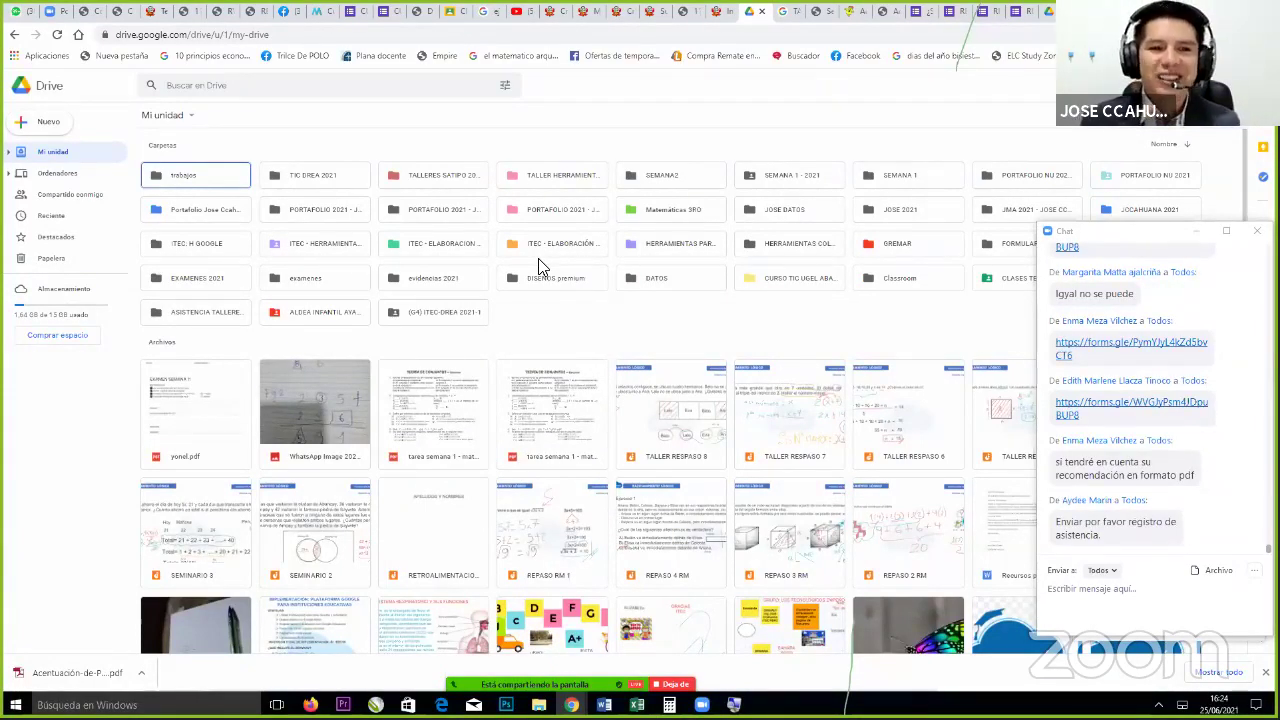
{"action": "left_click", "coordinate": [436, 179]}
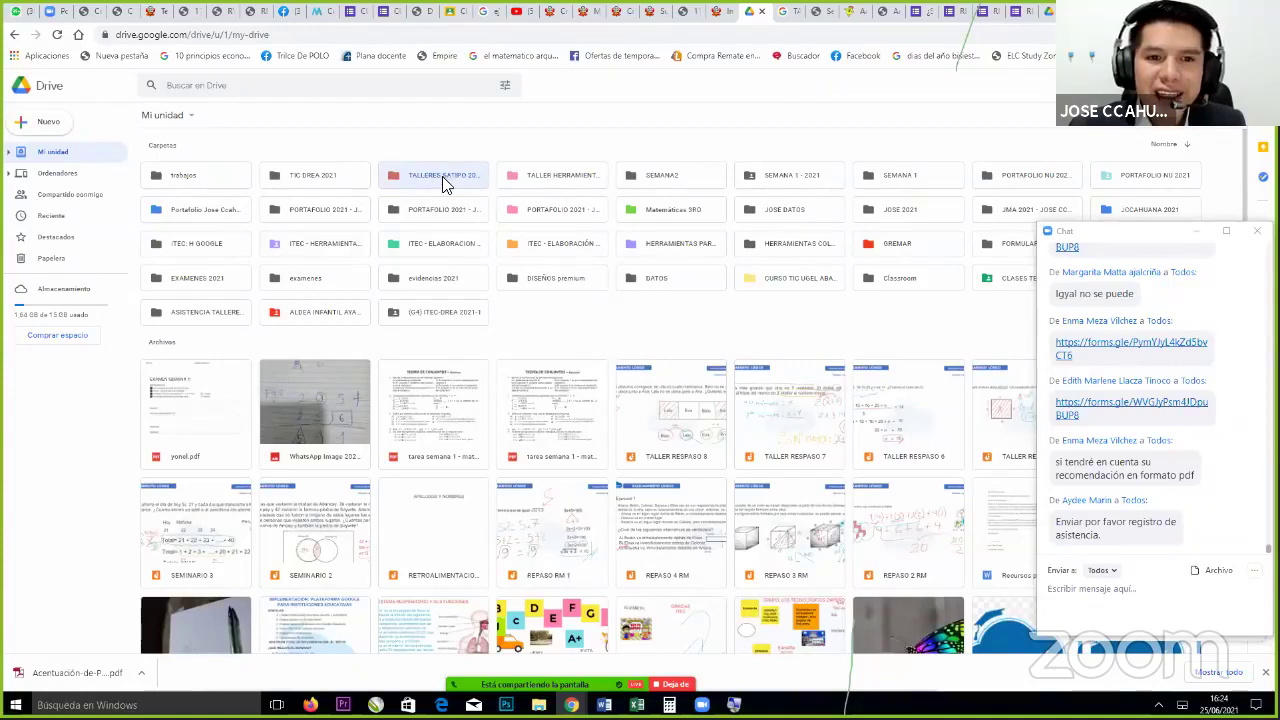
{"action": "double_click", "coordinate": [450, 182]}
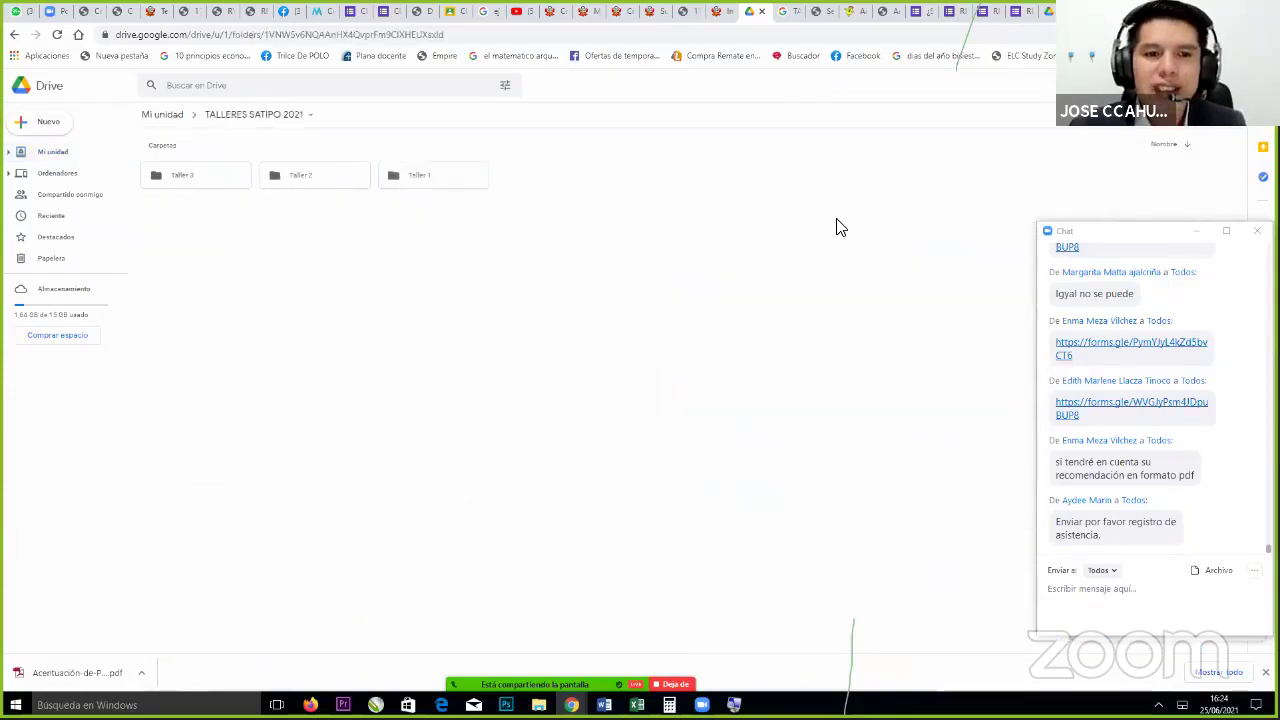
{"action": "left_click", "coordinate": [215, 186]}
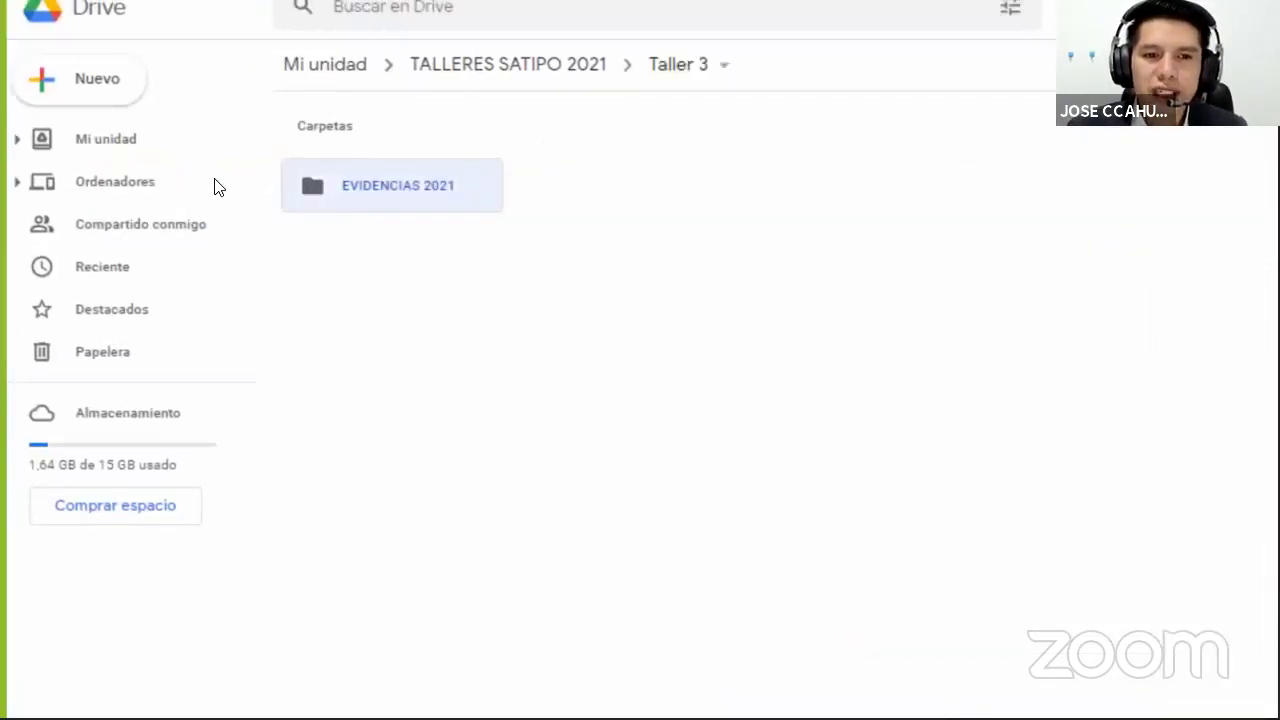
Enter EVIDENCIAS 2021 and make a copy of the RECOJO DE EVIDENCIAS 01 form from its actions menu.
{"action": "key", "text": "Return"}
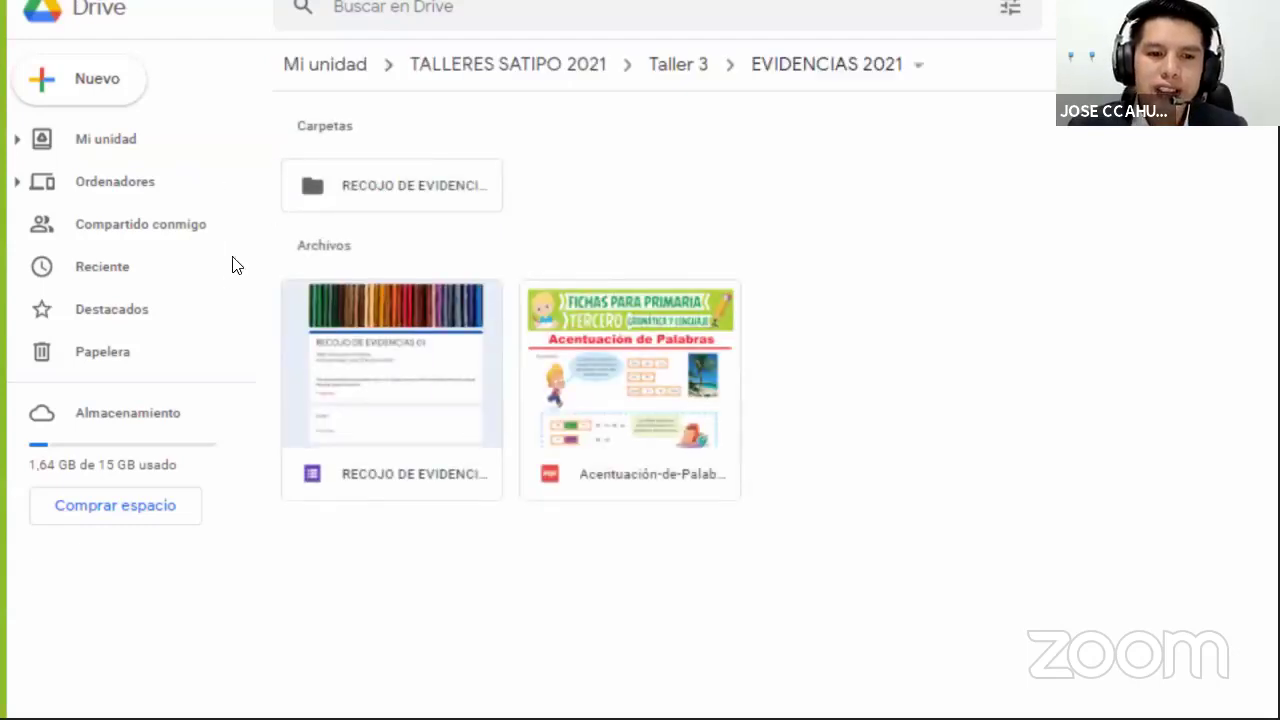
{"action": "key", "text": "Down"}
{"action": "key", "text": "shift+F10"}
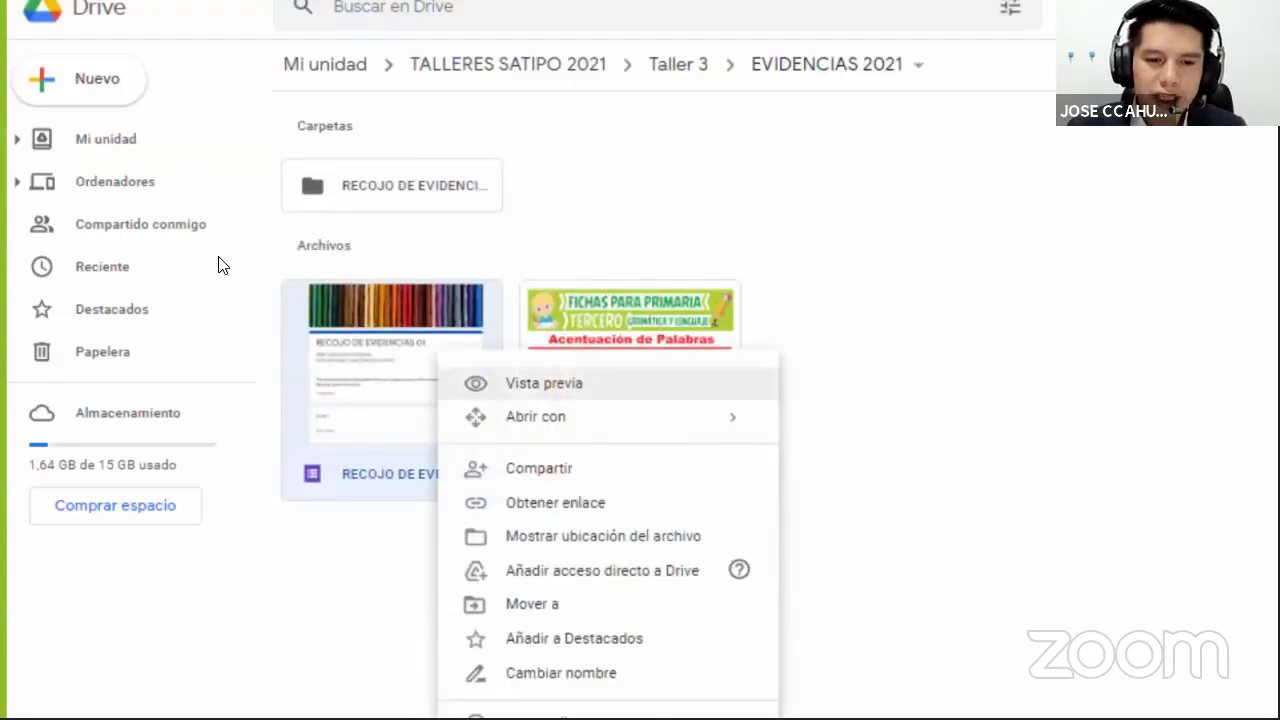
{"action": "key", "text": "Up"}
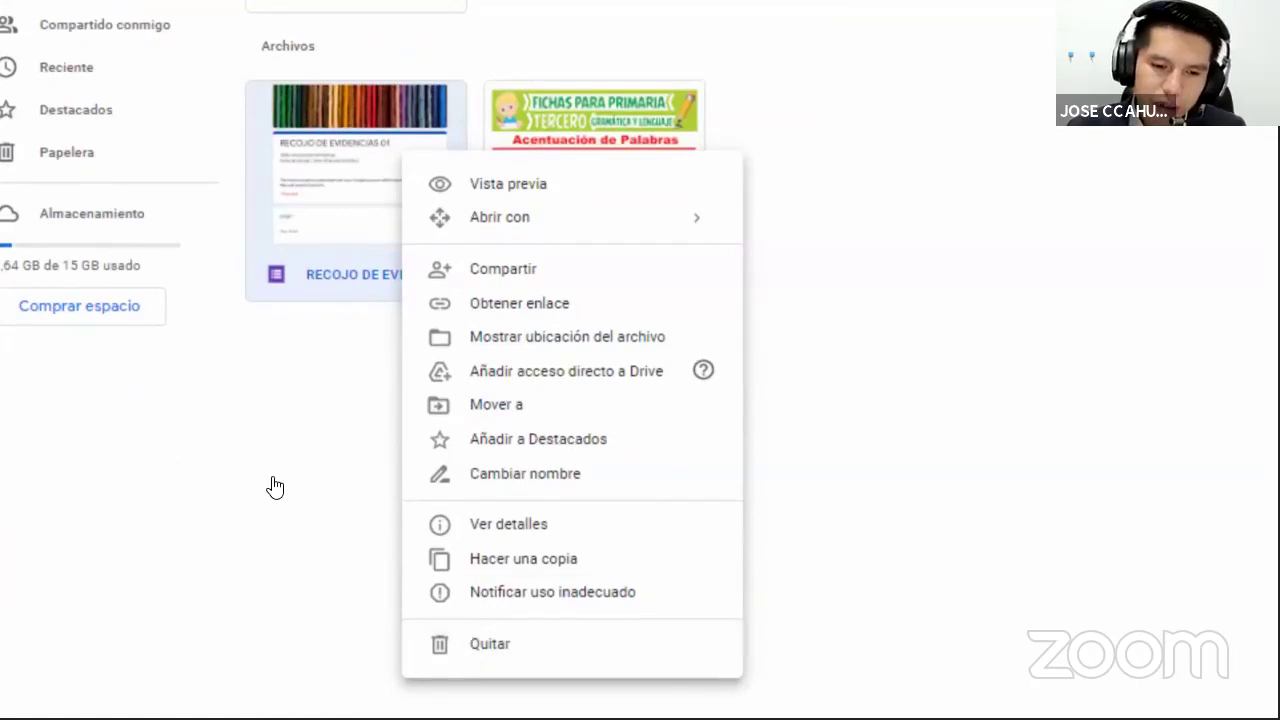
{"action": "key", "text": "Up"}
{"action": "key", "text": "Up"}
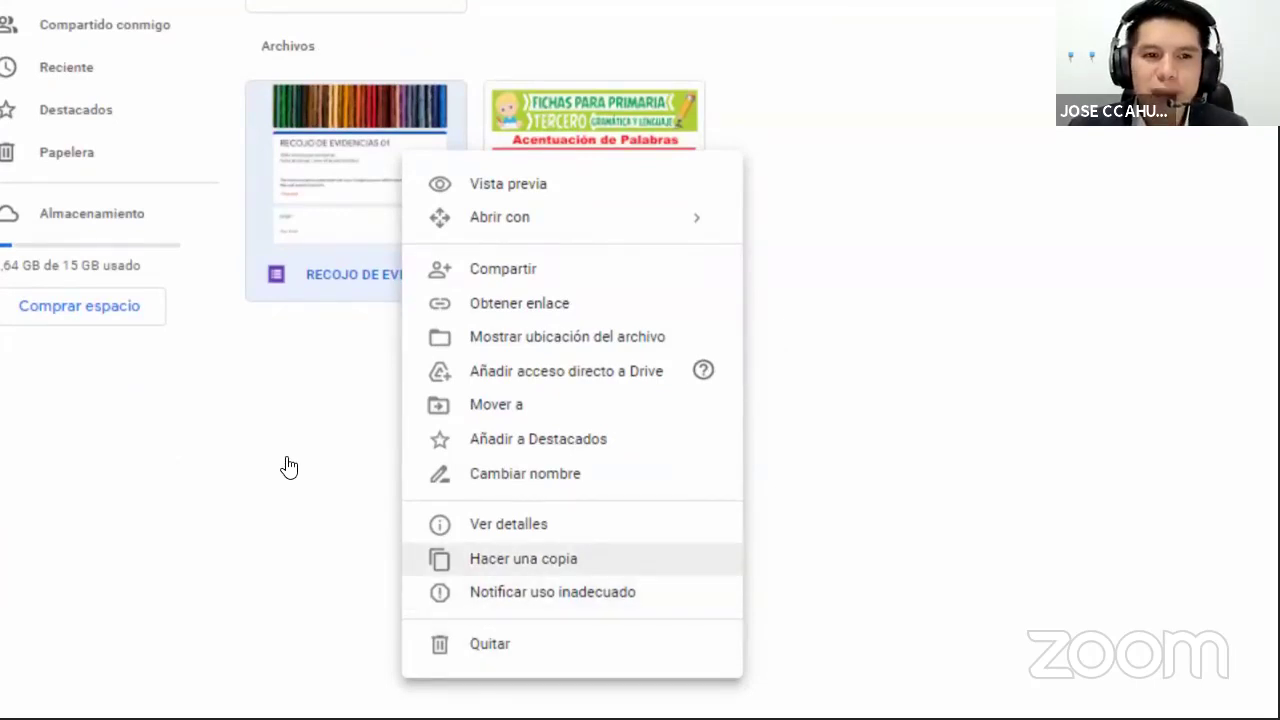
{"action": "key", "text": "Up"}
{"action": "key", "text": "Down"}
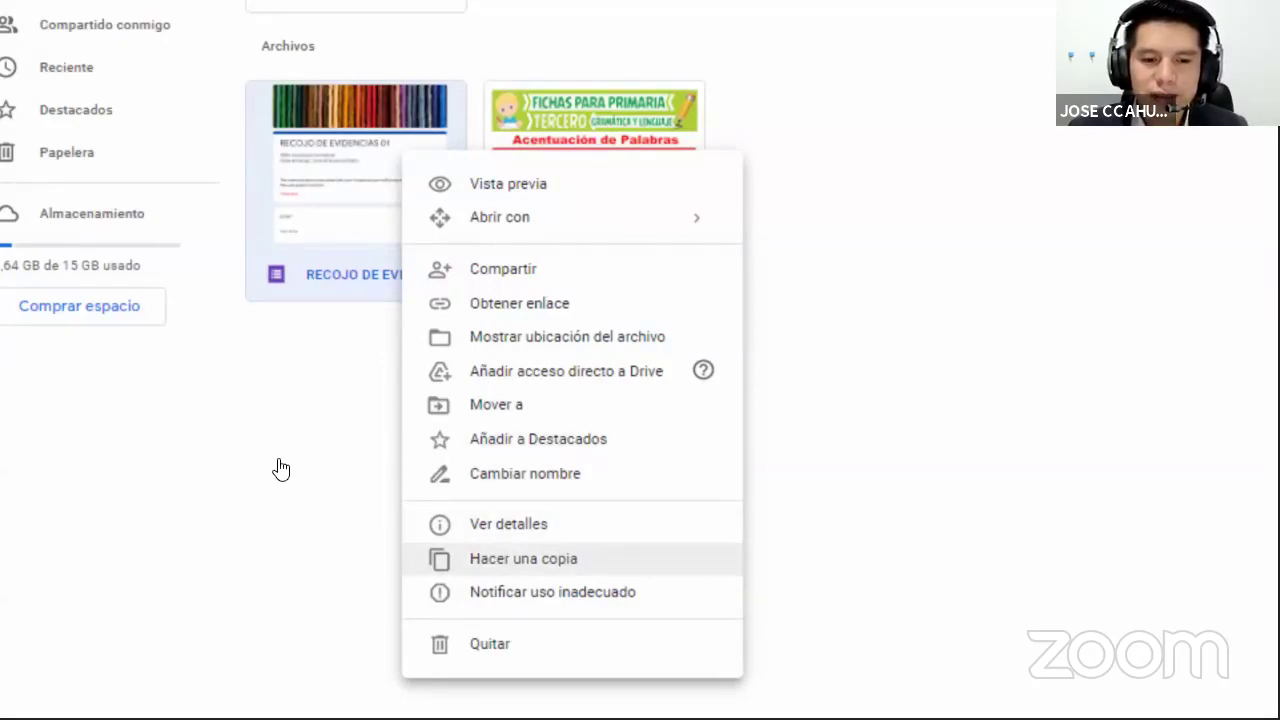
{"action": "key", "text": "Escape"}
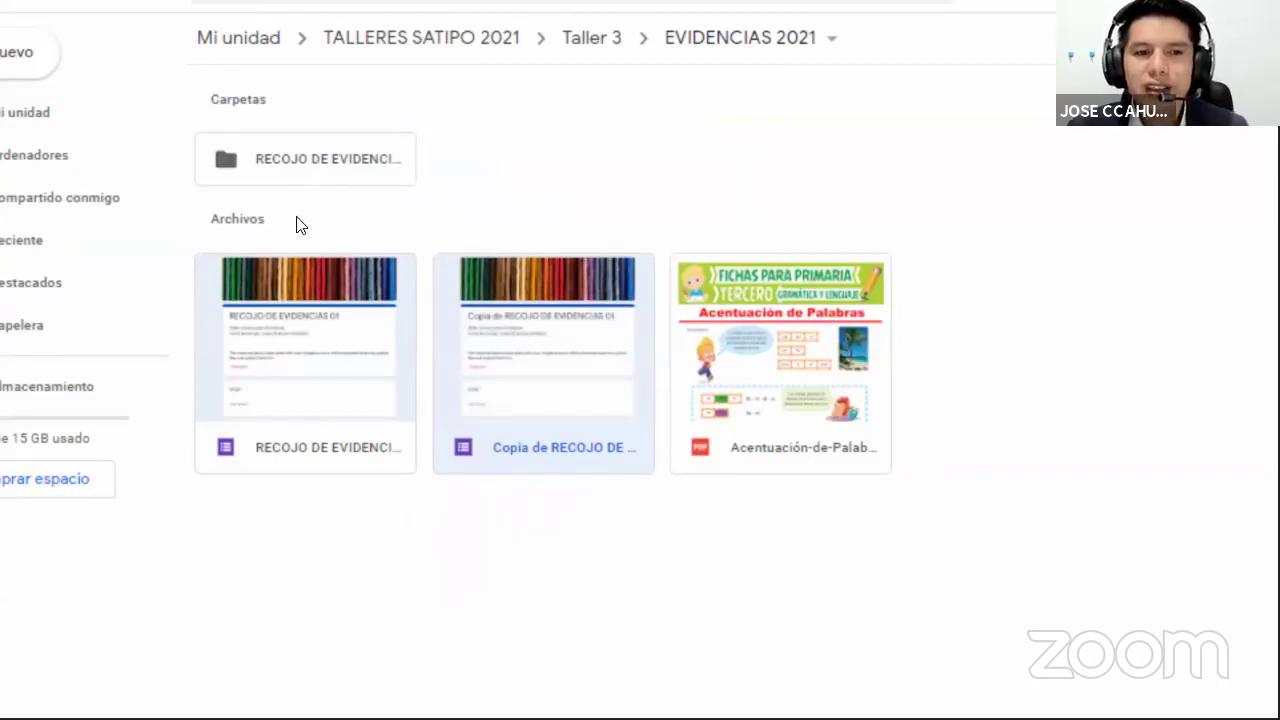
Open the copied form, restore its upload folders, and delete 'Copia de' from the title.
{"action": "double_click", "coordinate": [332, 279]}
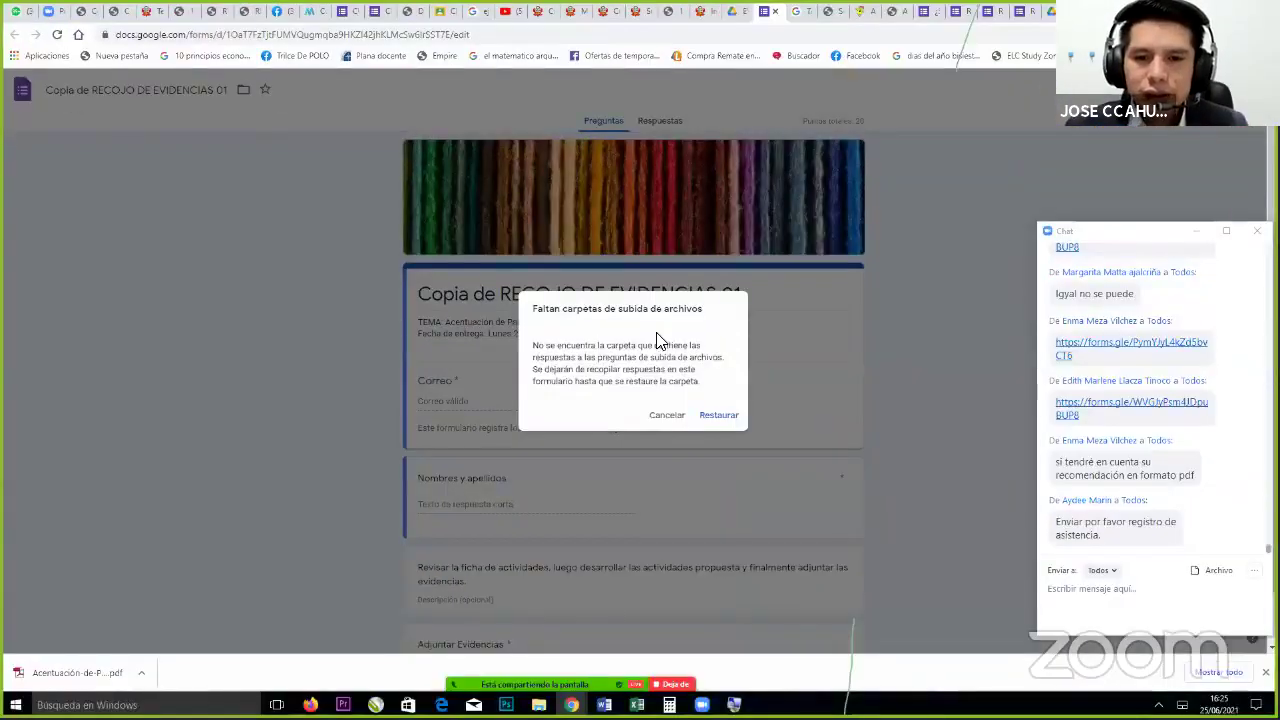
{"action": "left_click", "coordinate": [716, 416]}
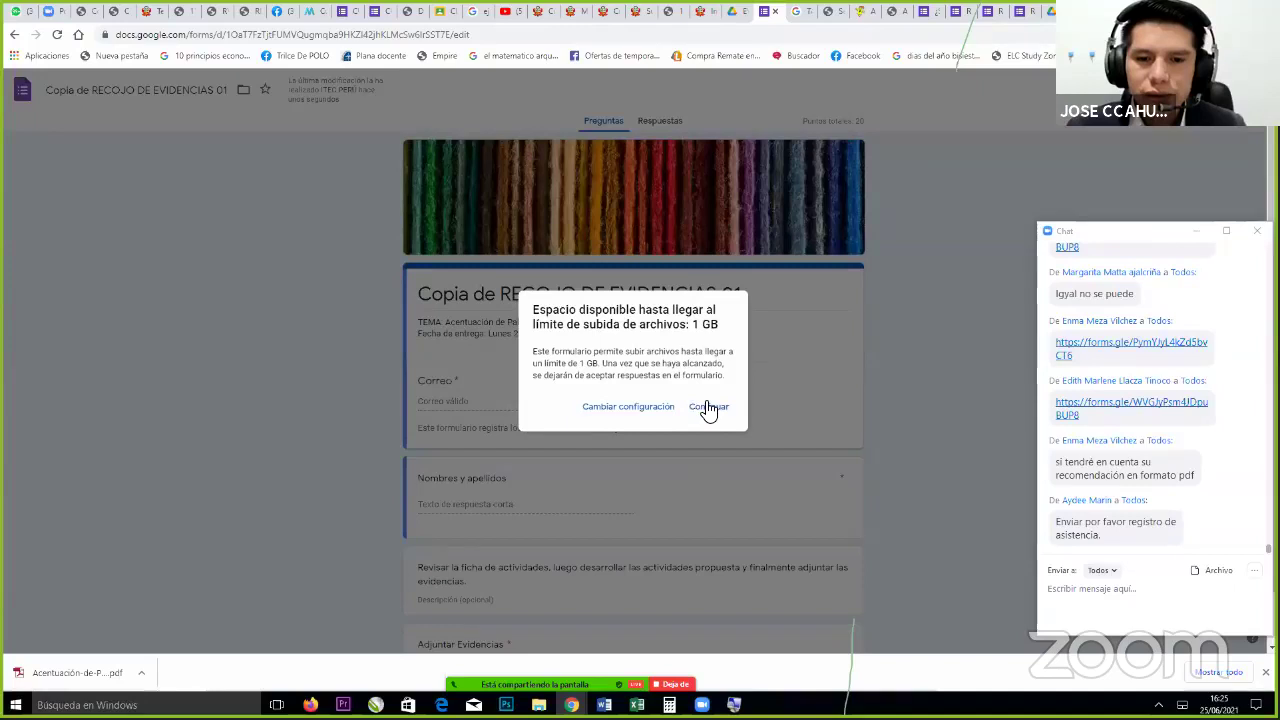
{"action": "left_click", "coordinate": [707, 408]}
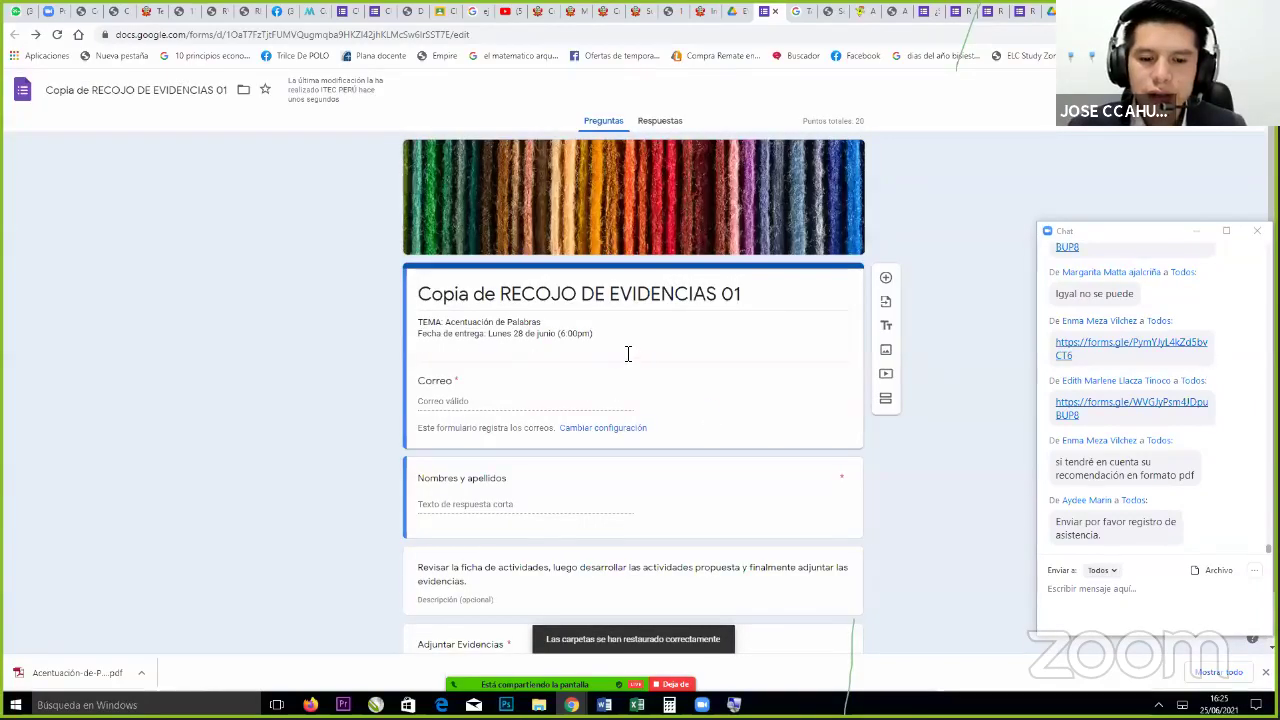
{"action": "triple_click", "coordinate": [585, 297]}
{"action": "left_click", "coordinate": [568, 291]}
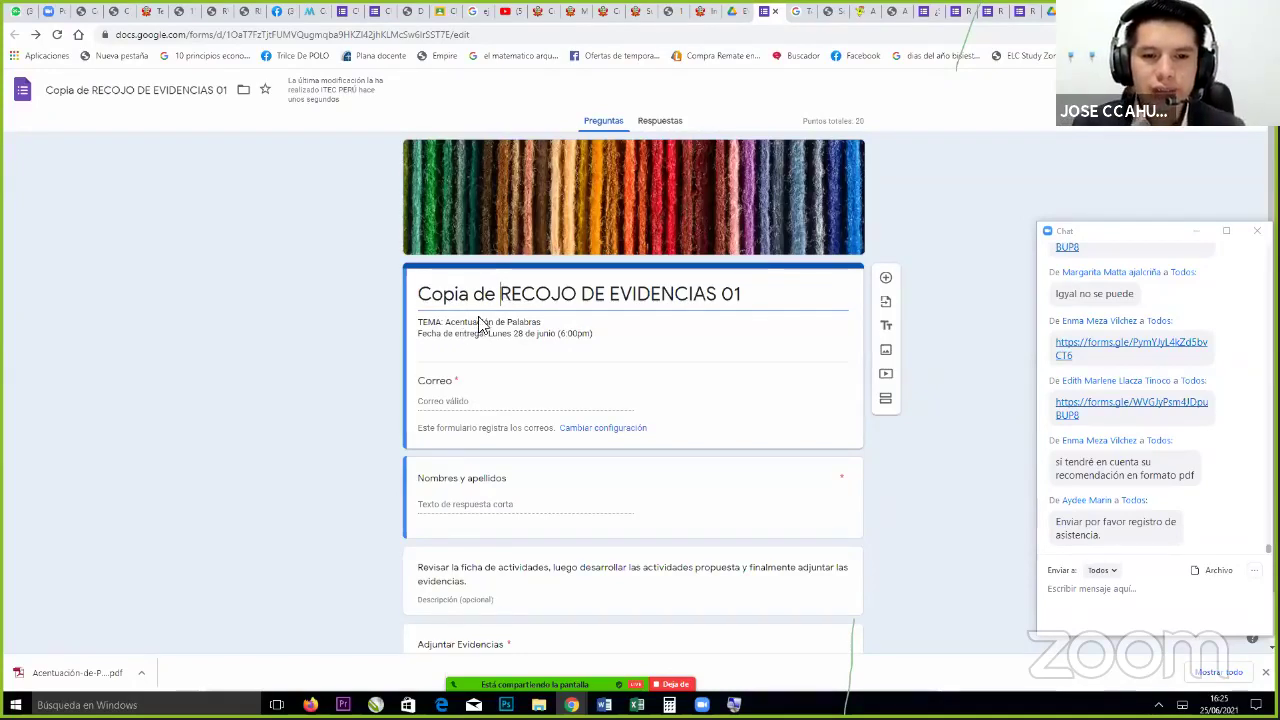
{"action": "left_click_drag", "start_coordinate": [501, 293], "coordinate": [418, 293]}
{"action": "key", "text": "BackSpace"}
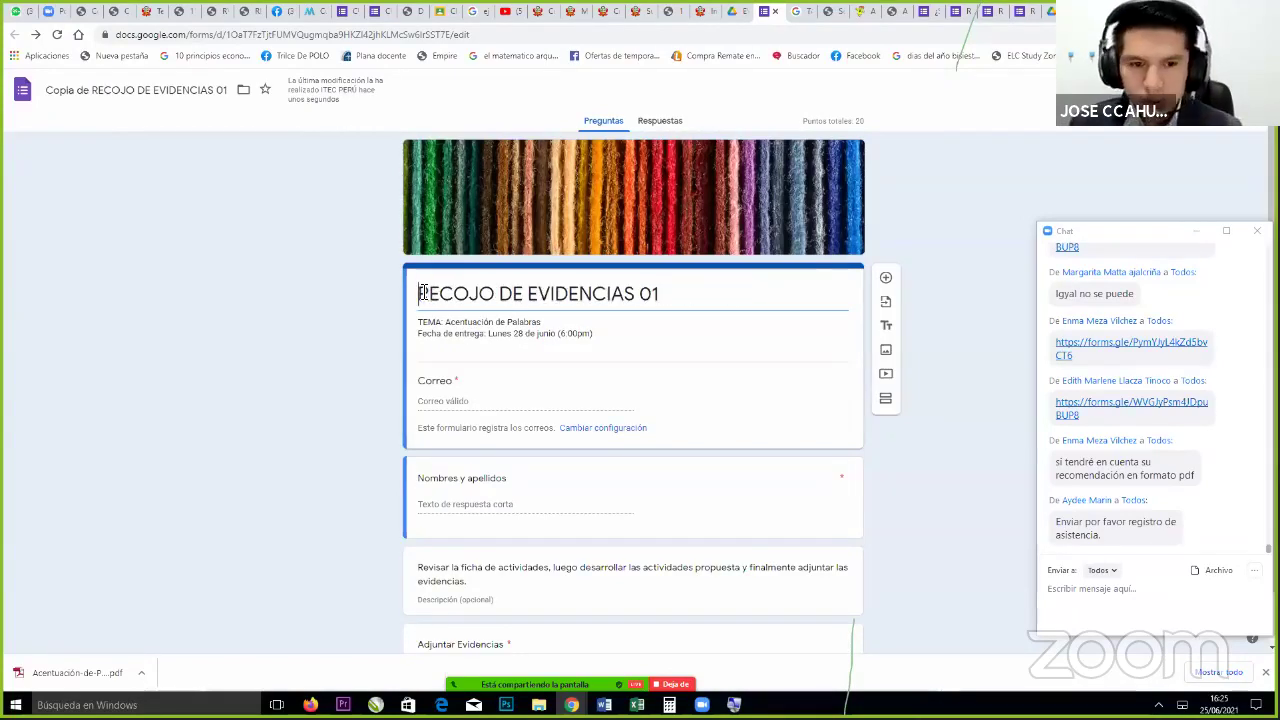
Add a new 'Link material:' line at the end of the form description.
{"action": "left_click", "coordinate": [500, 346]}
{"action": "key", "text": "ctrl+a"}
{"action": "left_click", "coordinate": [549, 350]}
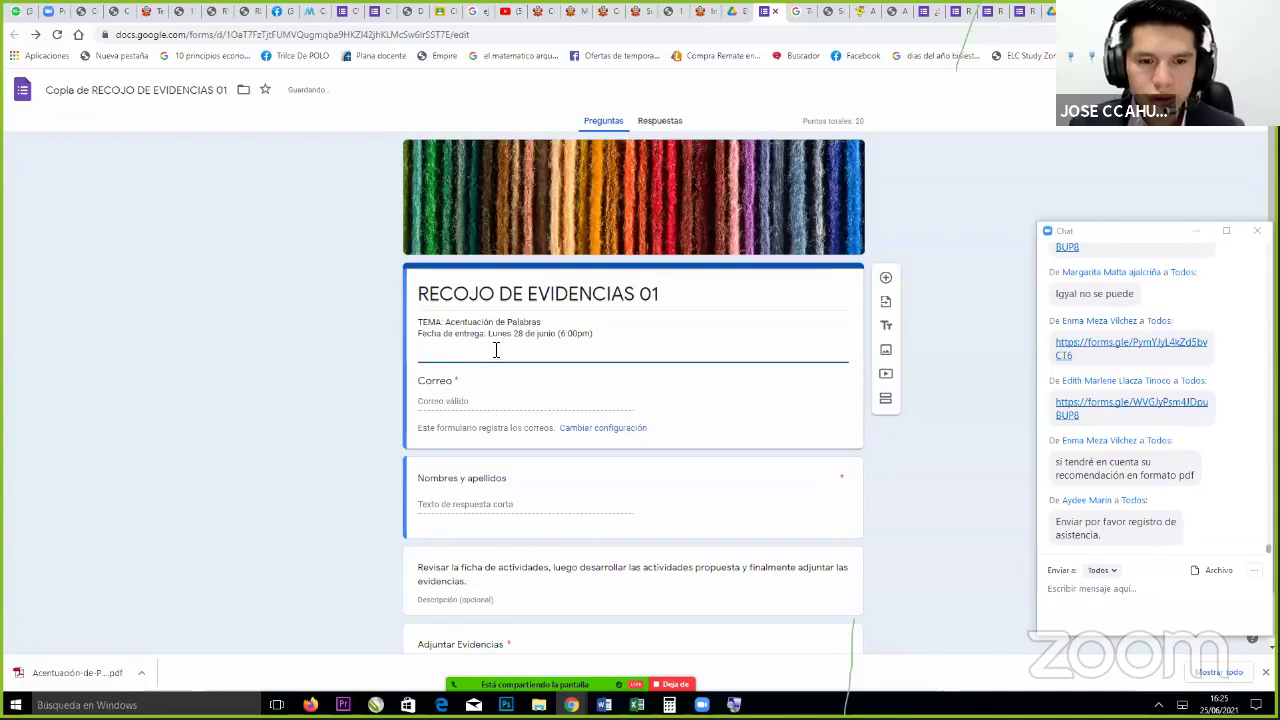
{"action": "scroll", "coordinate": [496, 330], "scroll_direction": "down", "scroll_amount": 1}
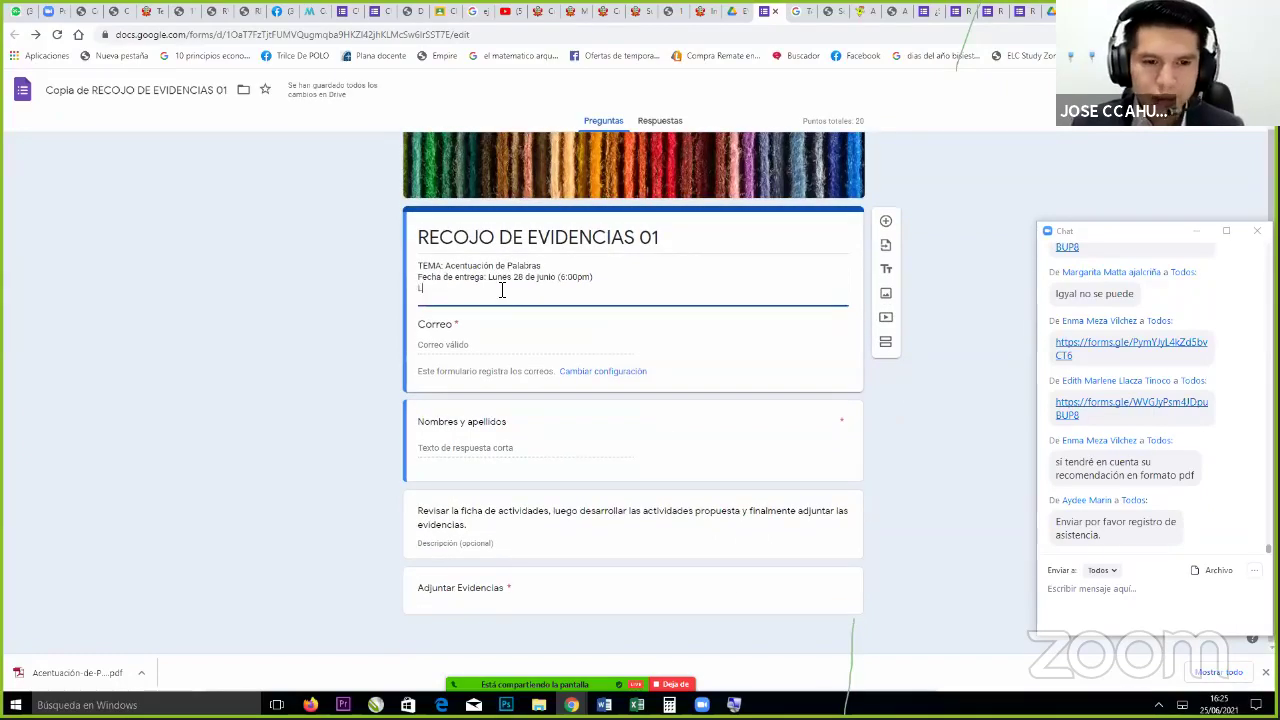
{"action": "type", "text": "Link ma"}
{"action": "key", "text": "BackSpace"}
{"action": "type", "text": "material"}
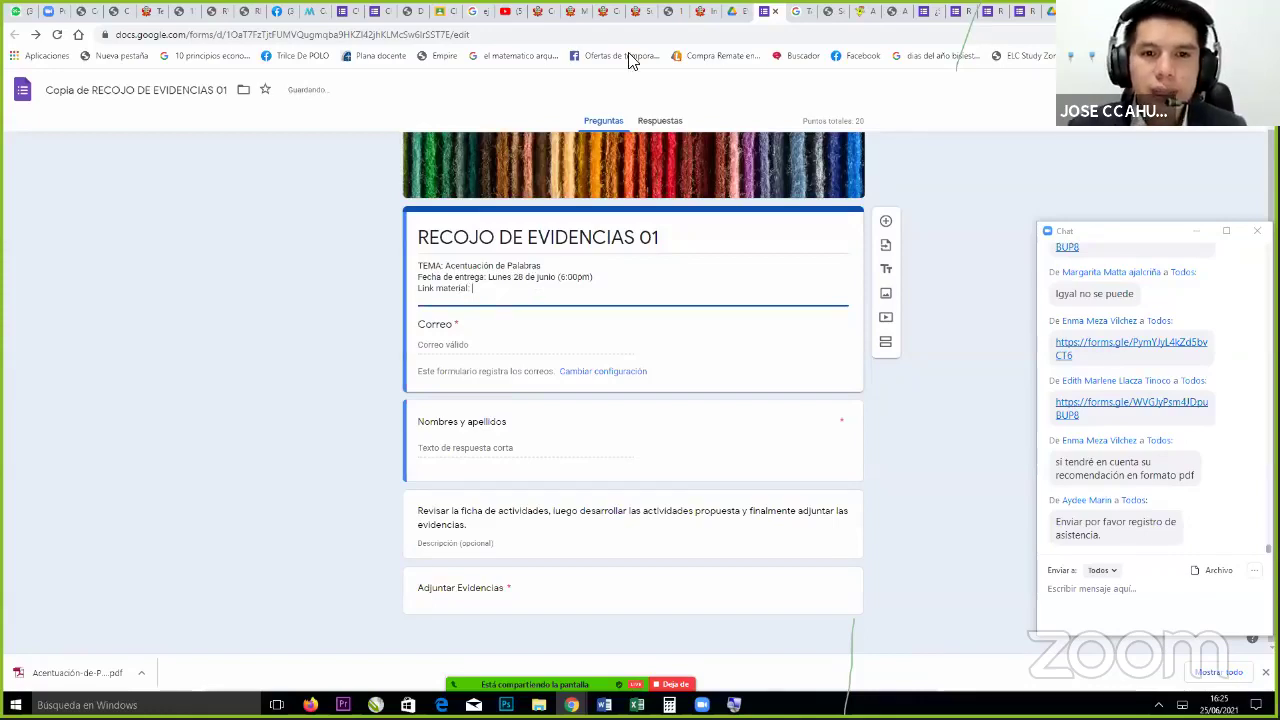
{"action": "type", "text": ":"}
Remove the Acentuación PDF from the EVIDENCIAS 2021 folder.
{"action": "left_click", "coordinate": [737, 12]}
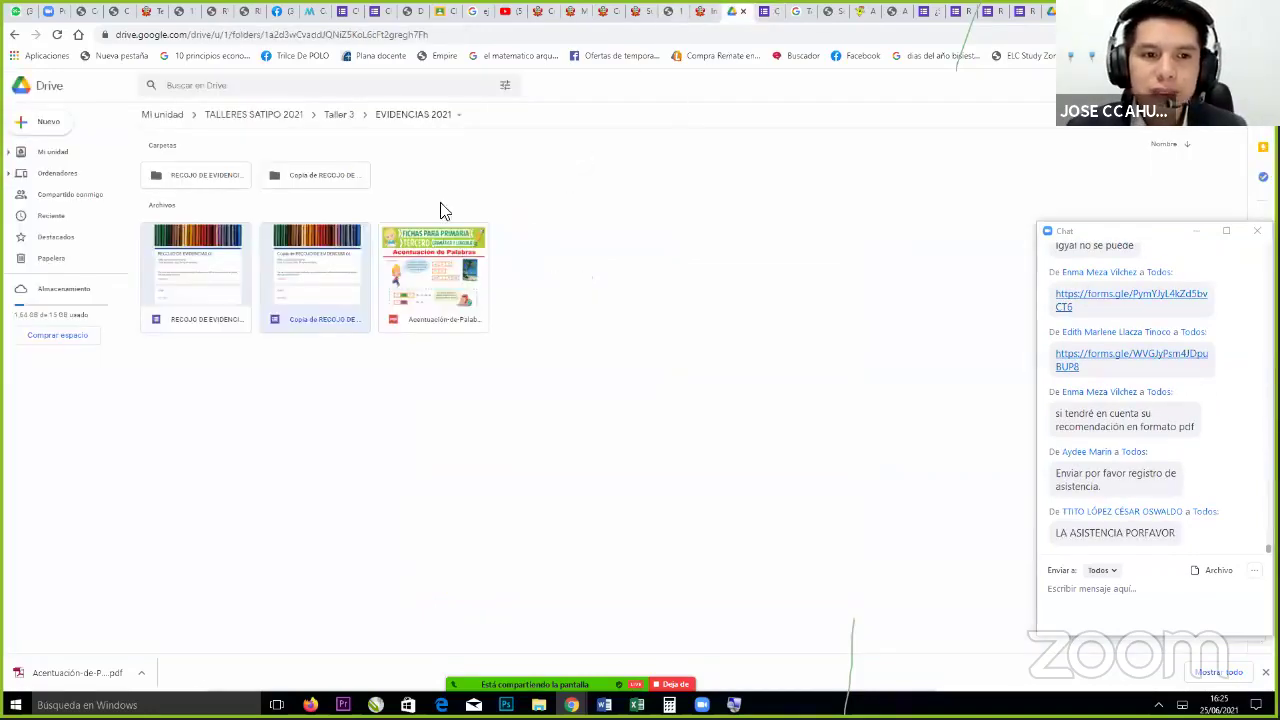
{"action": "left_click", "coordinate": [418, 258]}
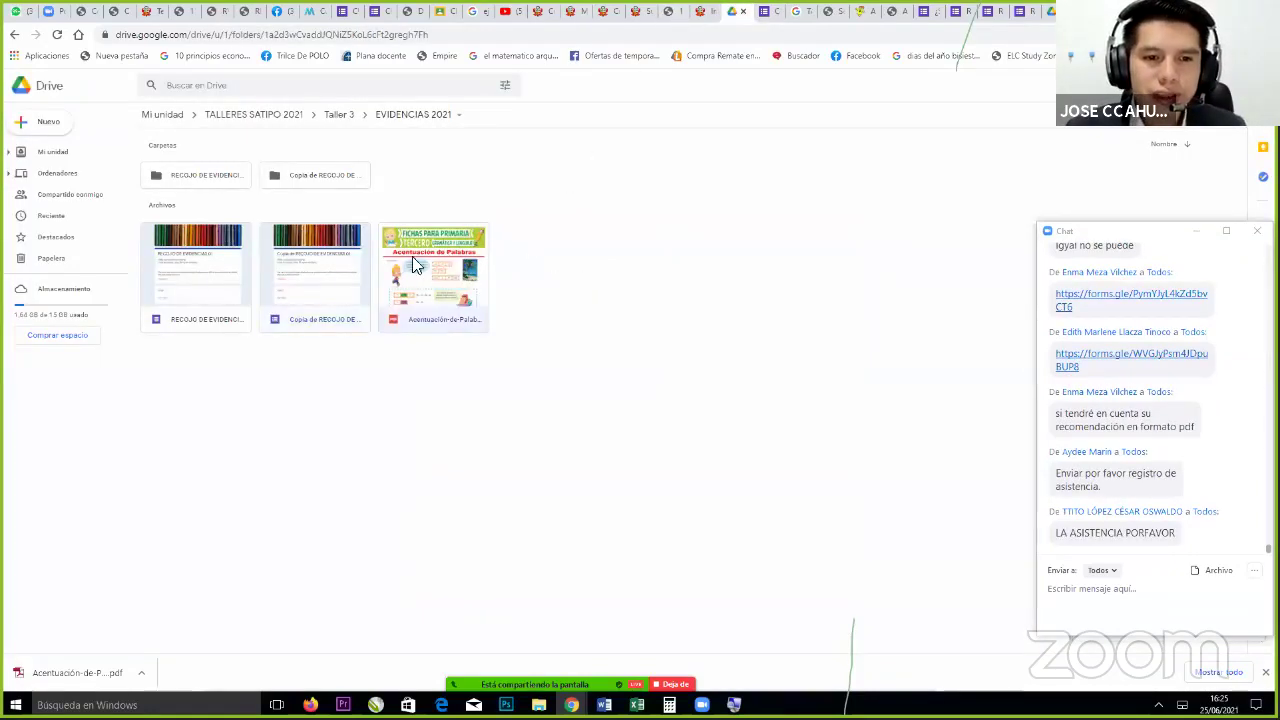
{"action": "right_click", "coordinate": [468, 256]}
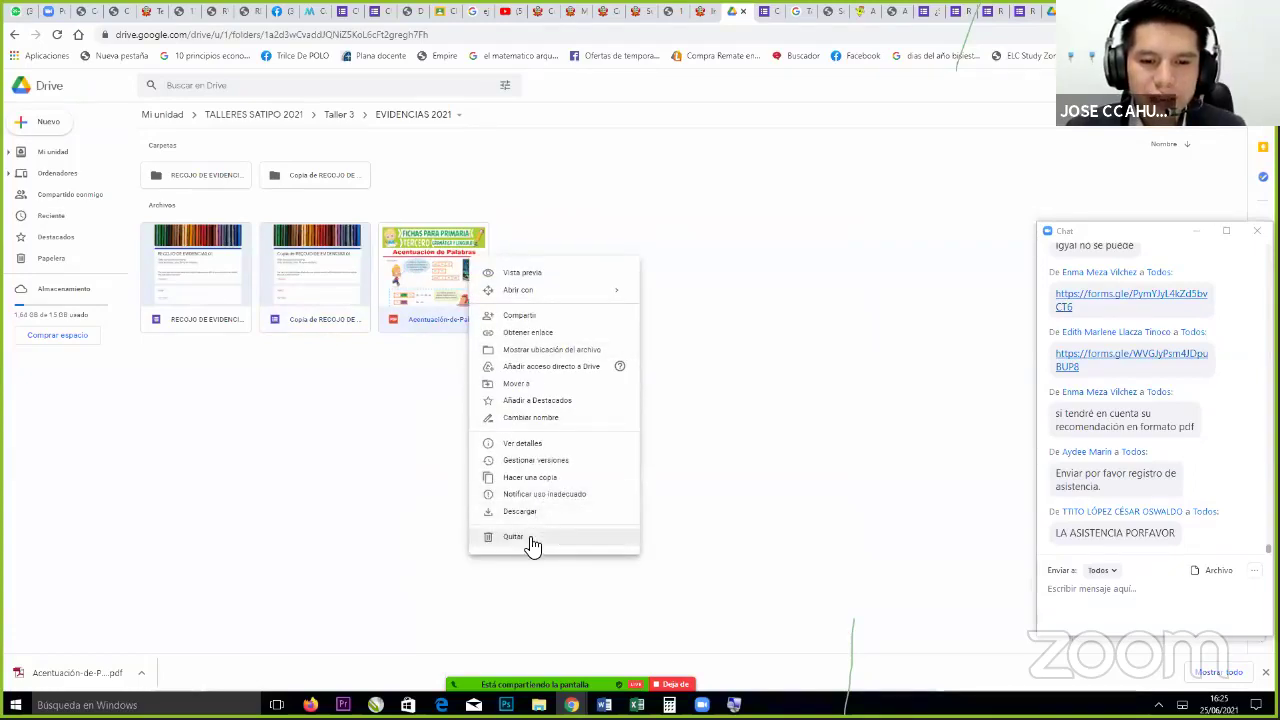
{"action": "left_click", "coordinate": [530, 538]}
Upload 'Competencias digitales G1 - Clase 04.pdf' from Downloads into the folder.
{"action": "right_click", "coordinate": [503, 279]}
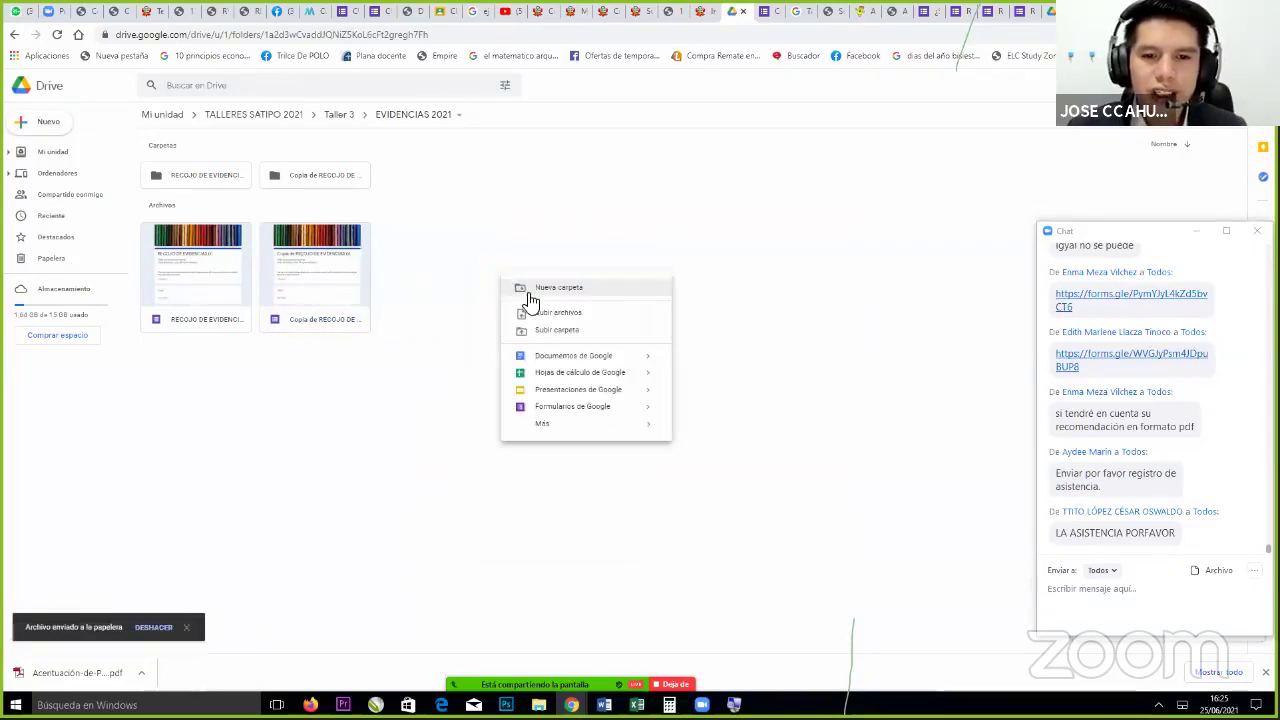
{"action": "left_click", "coordinate": [560, 318]}
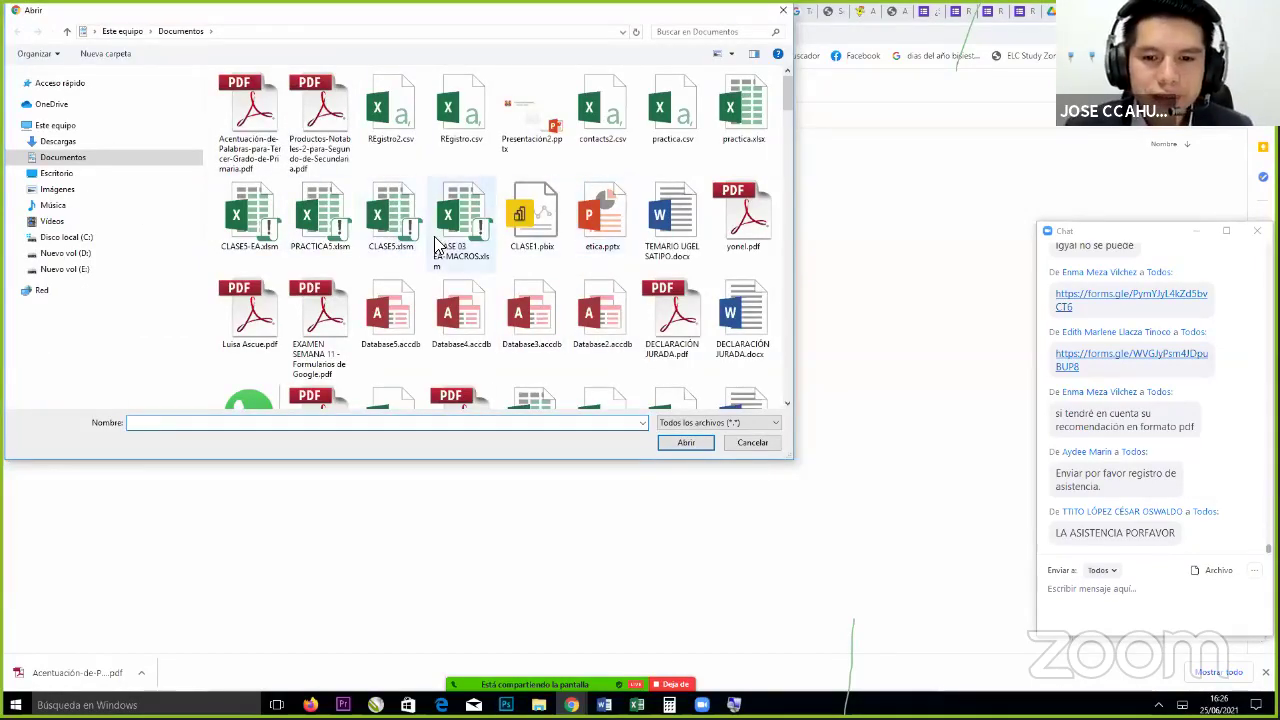
{"action": "scroll", "coordinate": [489, 250], "scroll_direction": "down", "scroll_amount": 2}
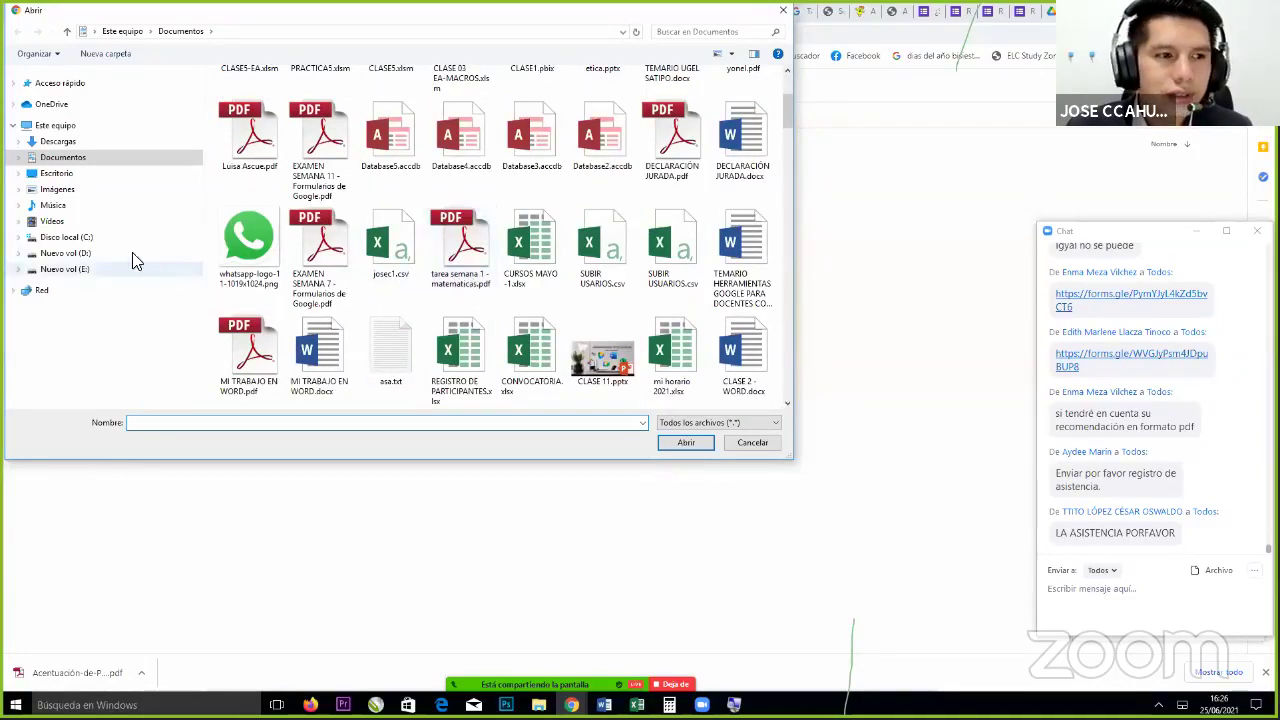
{"action": "left_click", "coordinate": [62, 142]}
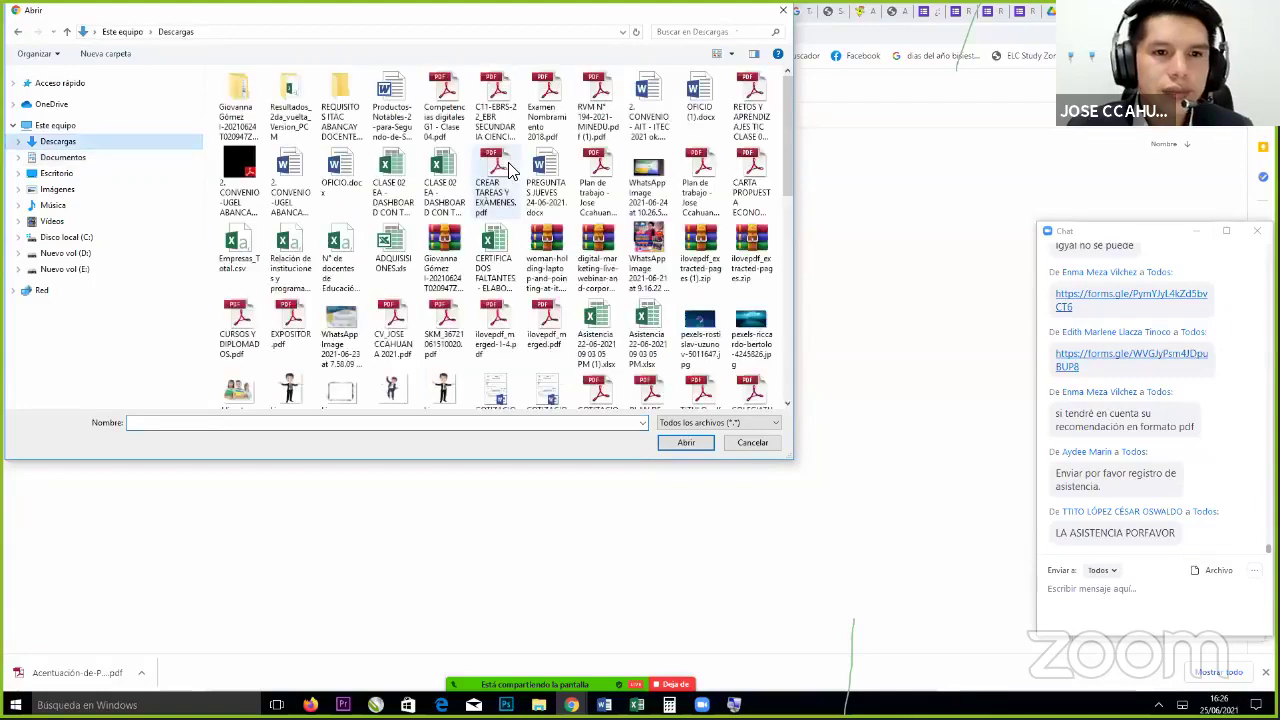
{"action": "left_click", "coordinate": [450, 118]}
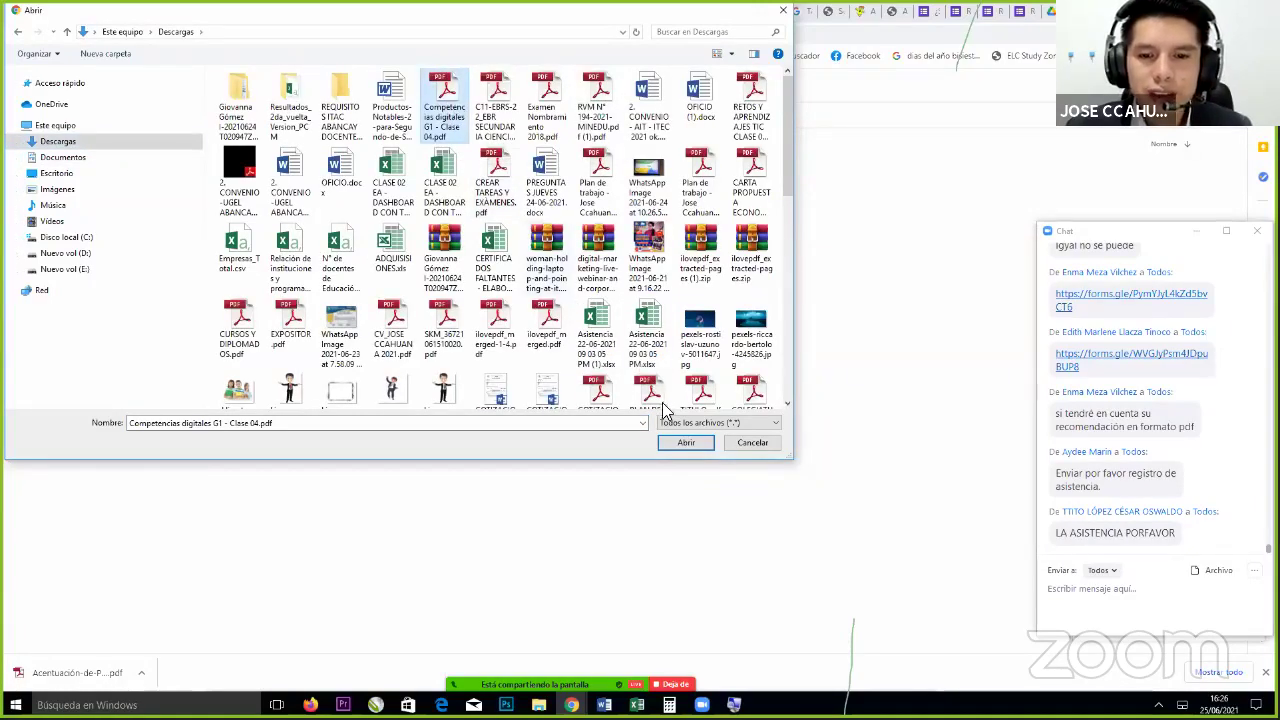
{"action": "left_click", "coordinate": [686, 442]}
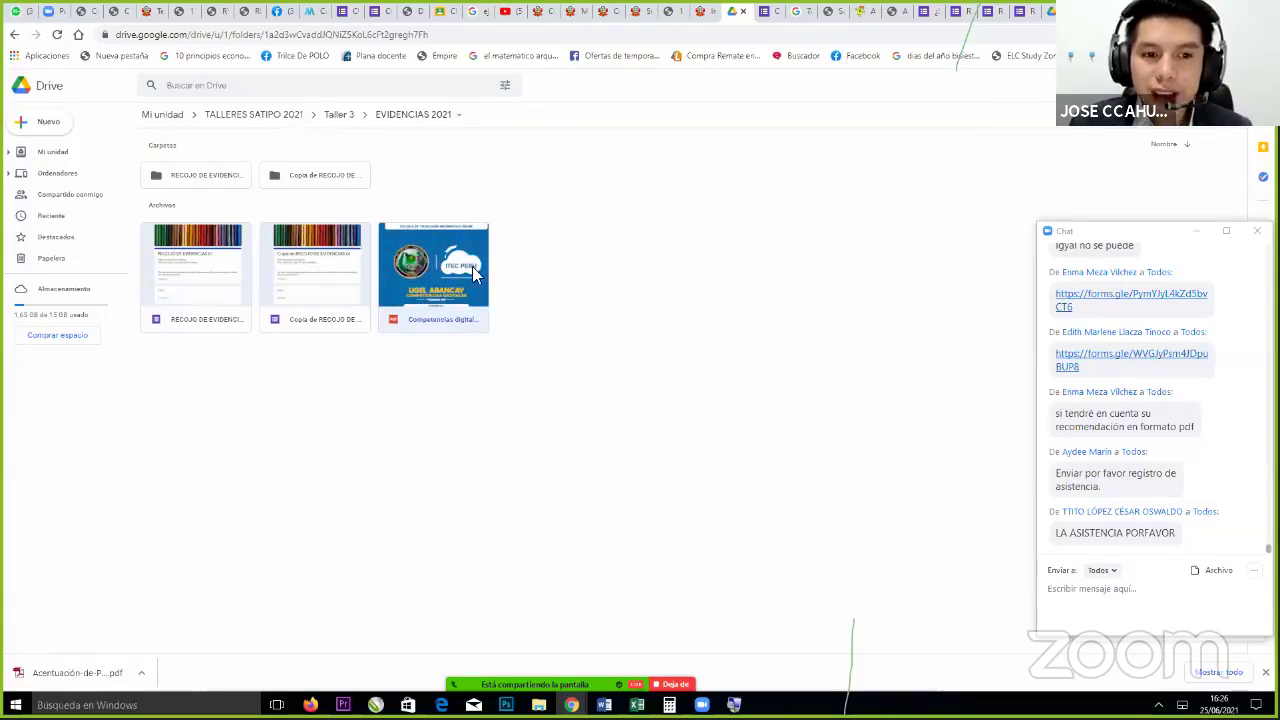
Set the Competencias digitales PDF to 'anyone with the link' can view and copy its link.
{"action": "right_click", "coordinate": [436, 250]}
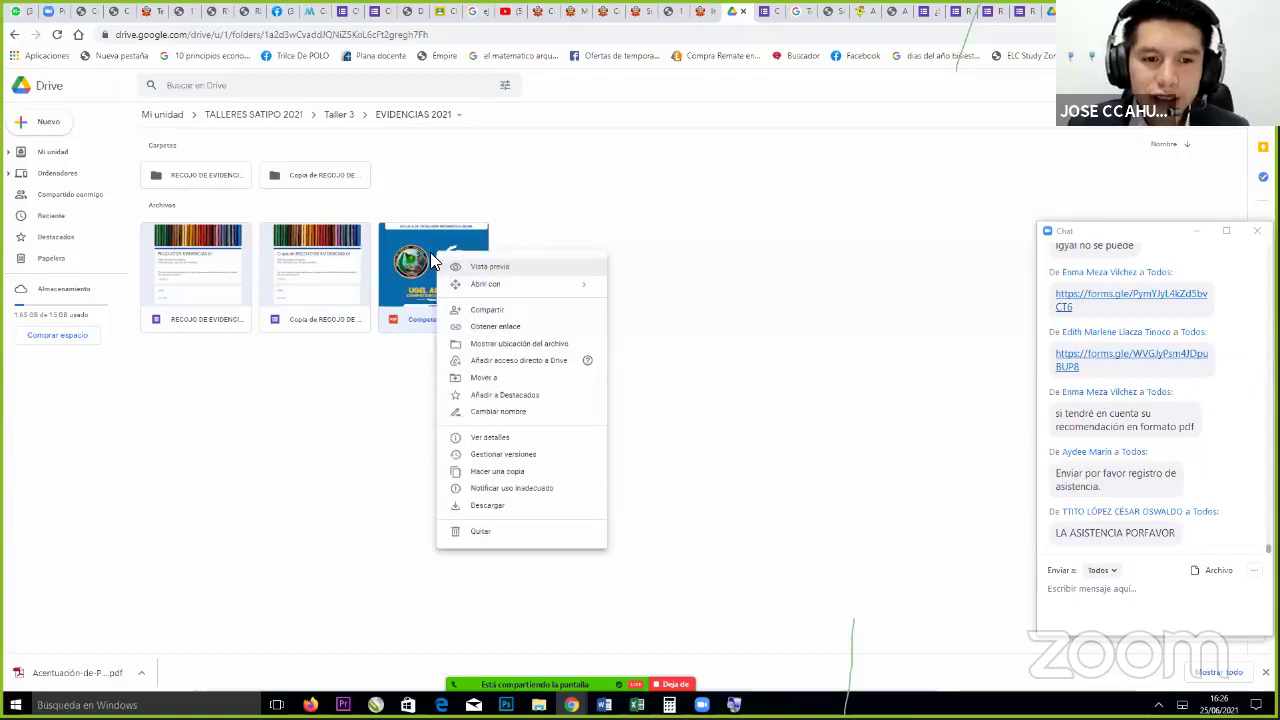
{"action": "left_click", "coordinate": [502, 333]}
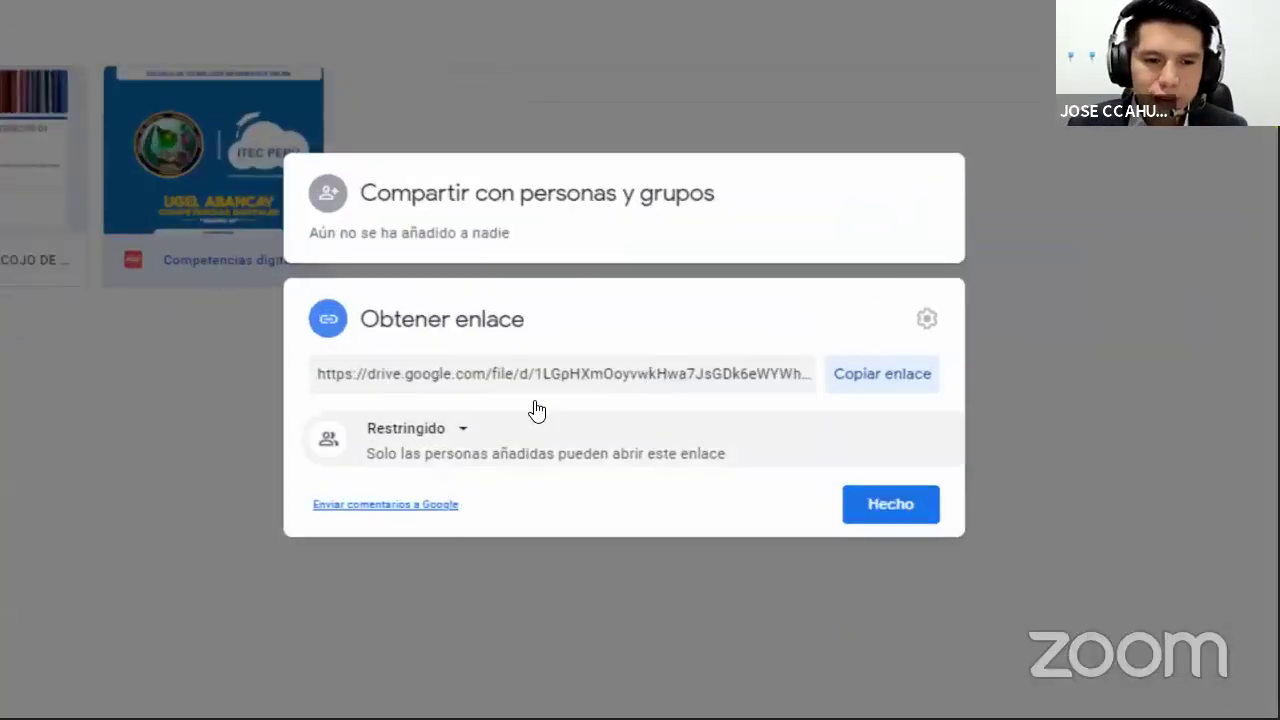
{"action": "left_click", "coordinate": [546, 410]}
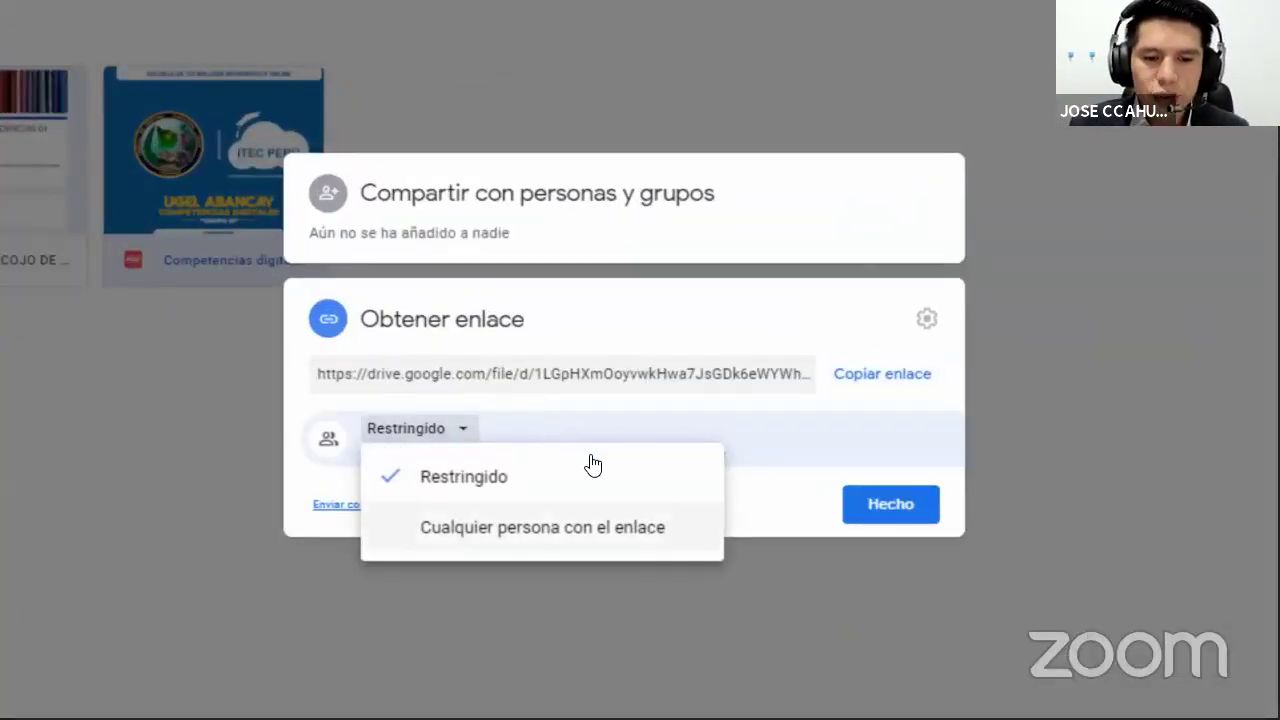
{"action": "key", "text": "Return"}
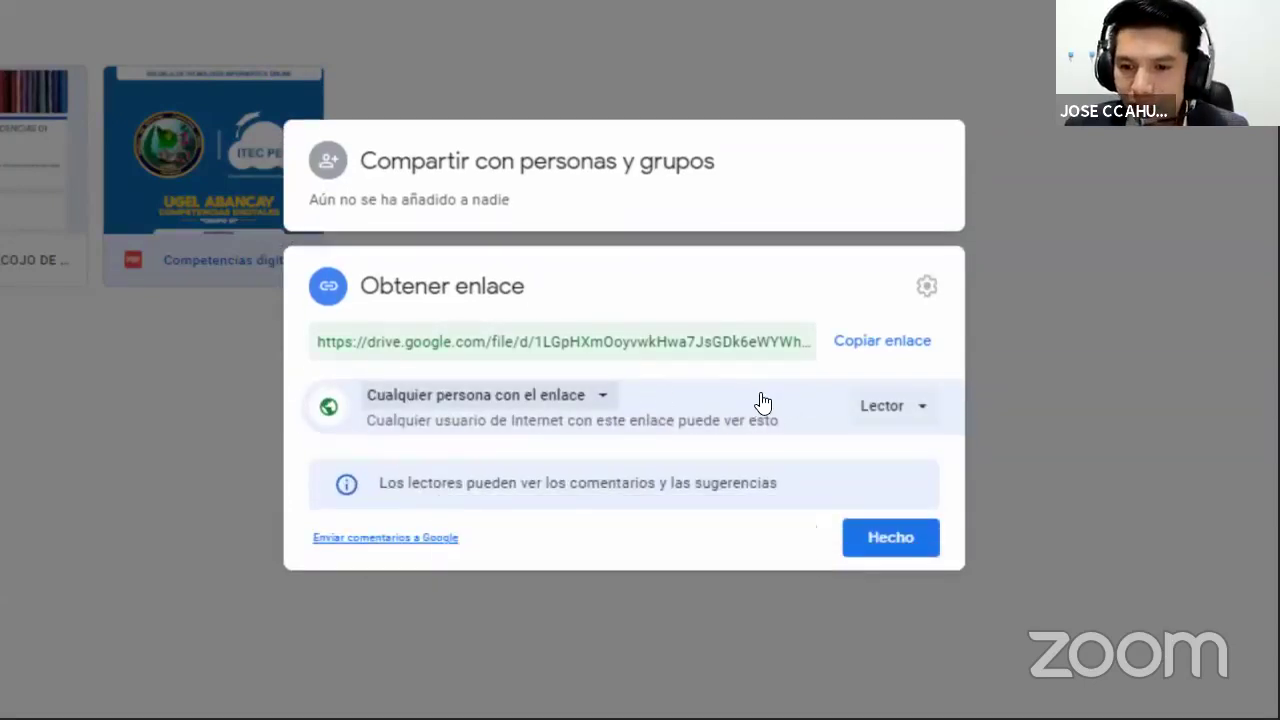
{"action": "left_click", "coordinate": [763, 356]}
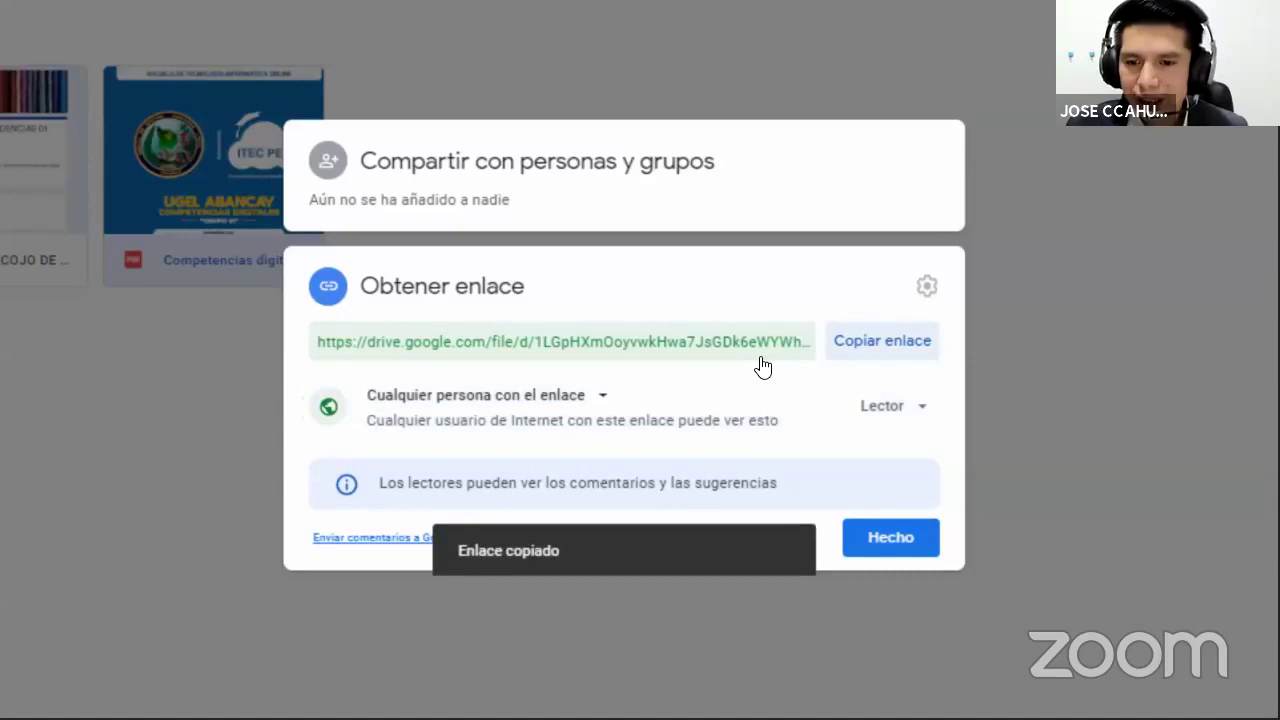
{"action": "left_click", "coordinate": [890, 537]}
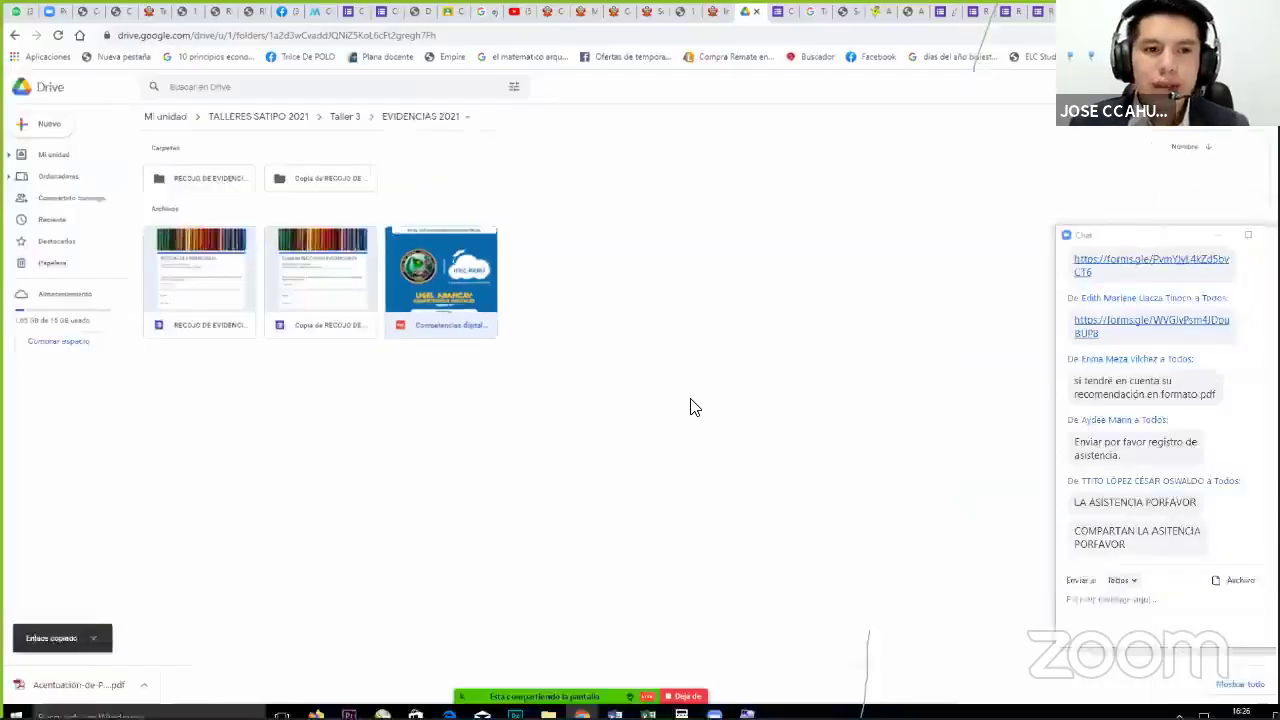
{"action": "double_click", "coordinate": [333, 297]}
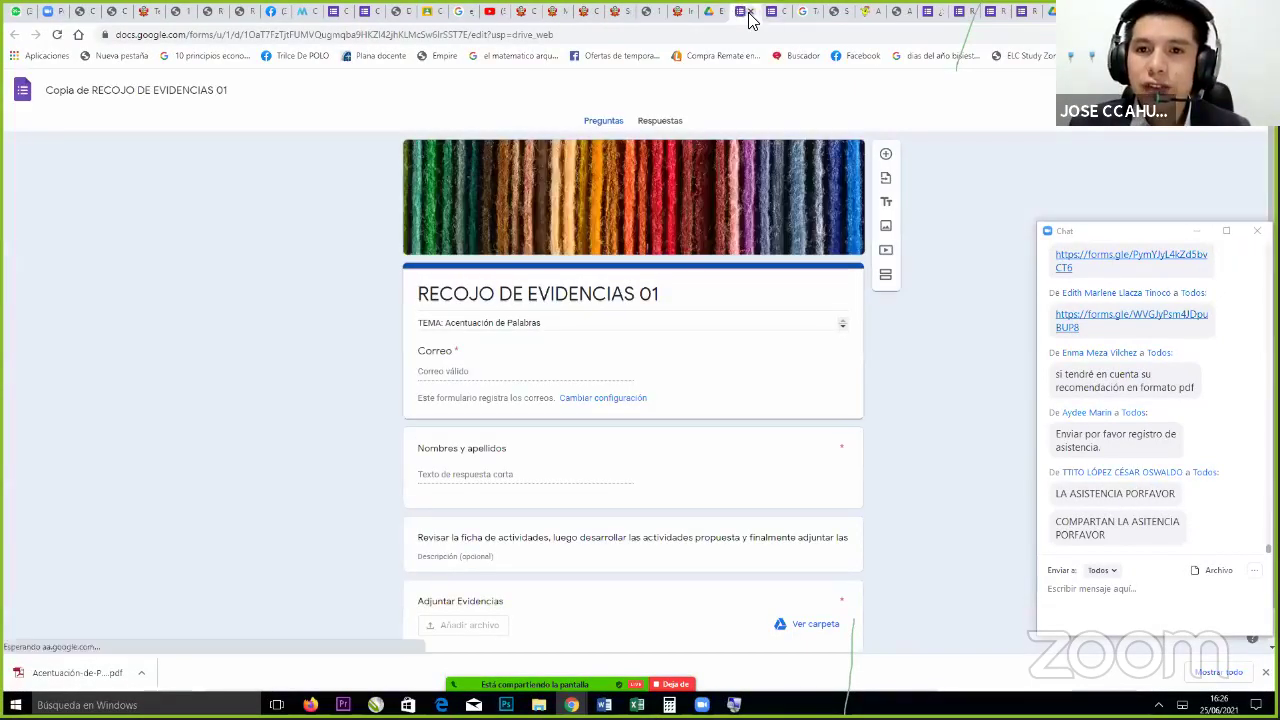
{"action": "left_click", "coordinate": [744, 15]}
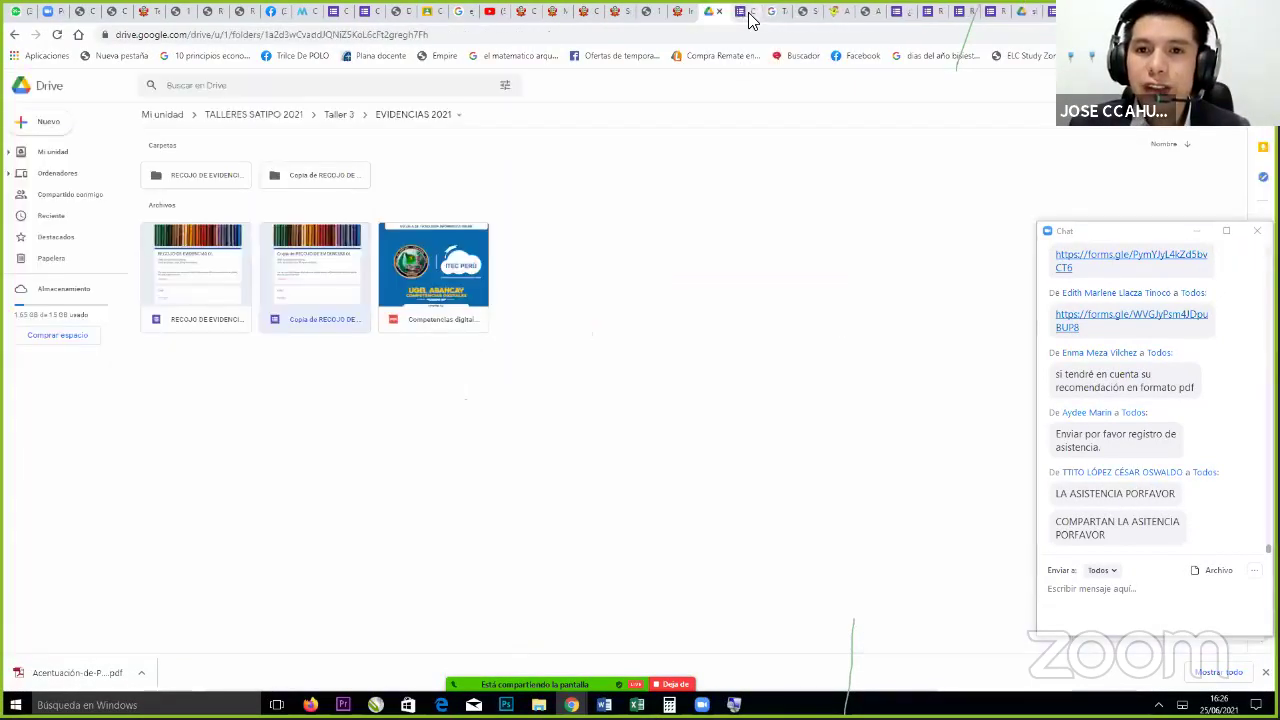
{"action": "left_click", "coordinate": [752, 15]}
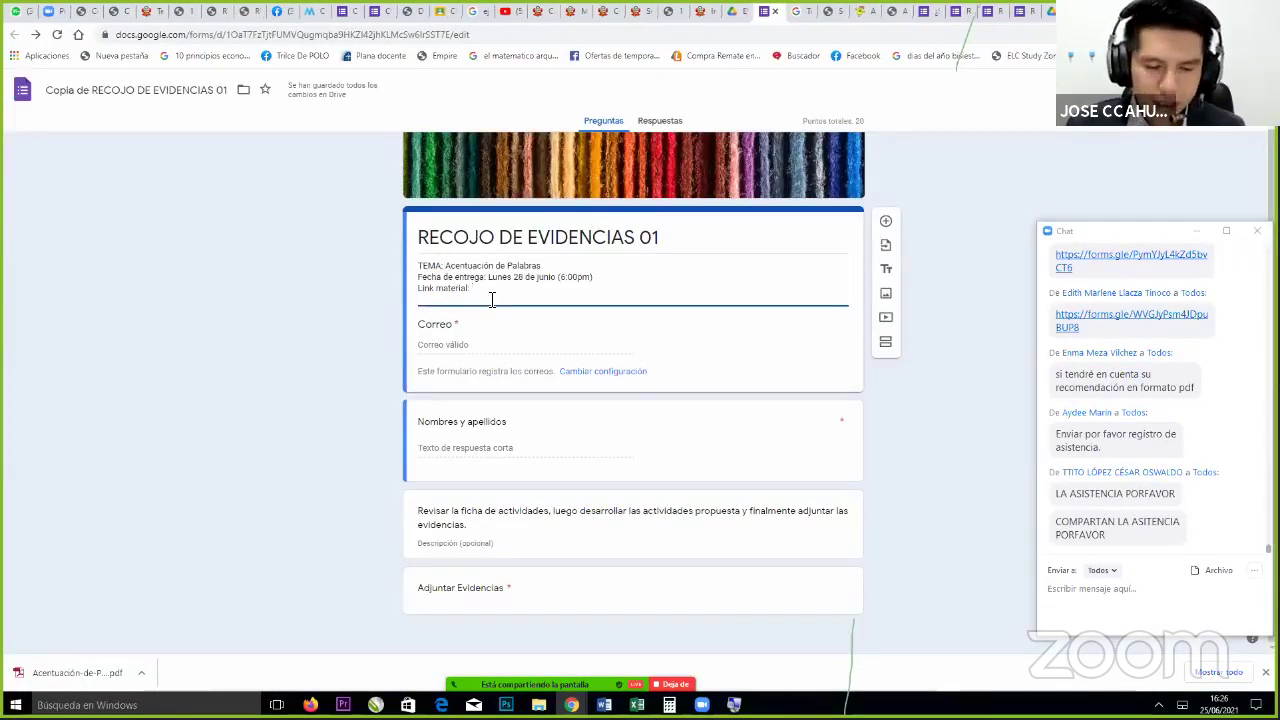
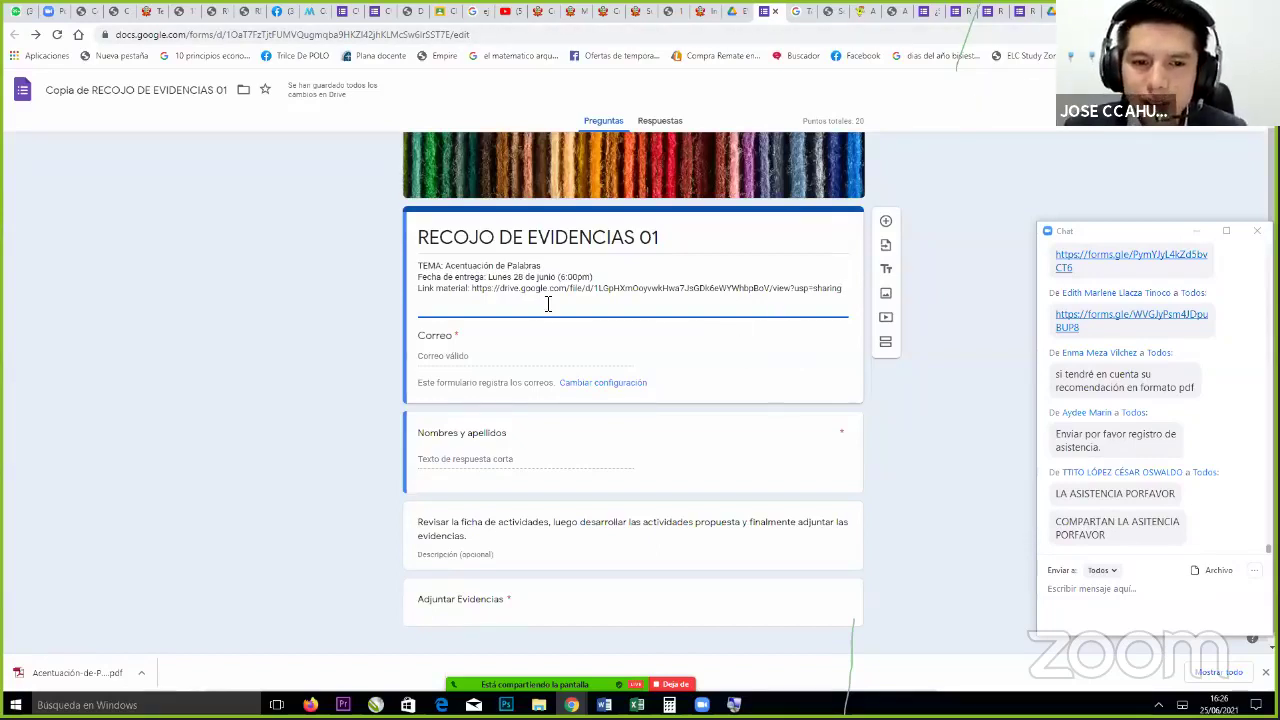
{"action": "left_click_drag", "start_coordinate": [520, 291], "coordinate": [845, 291]}
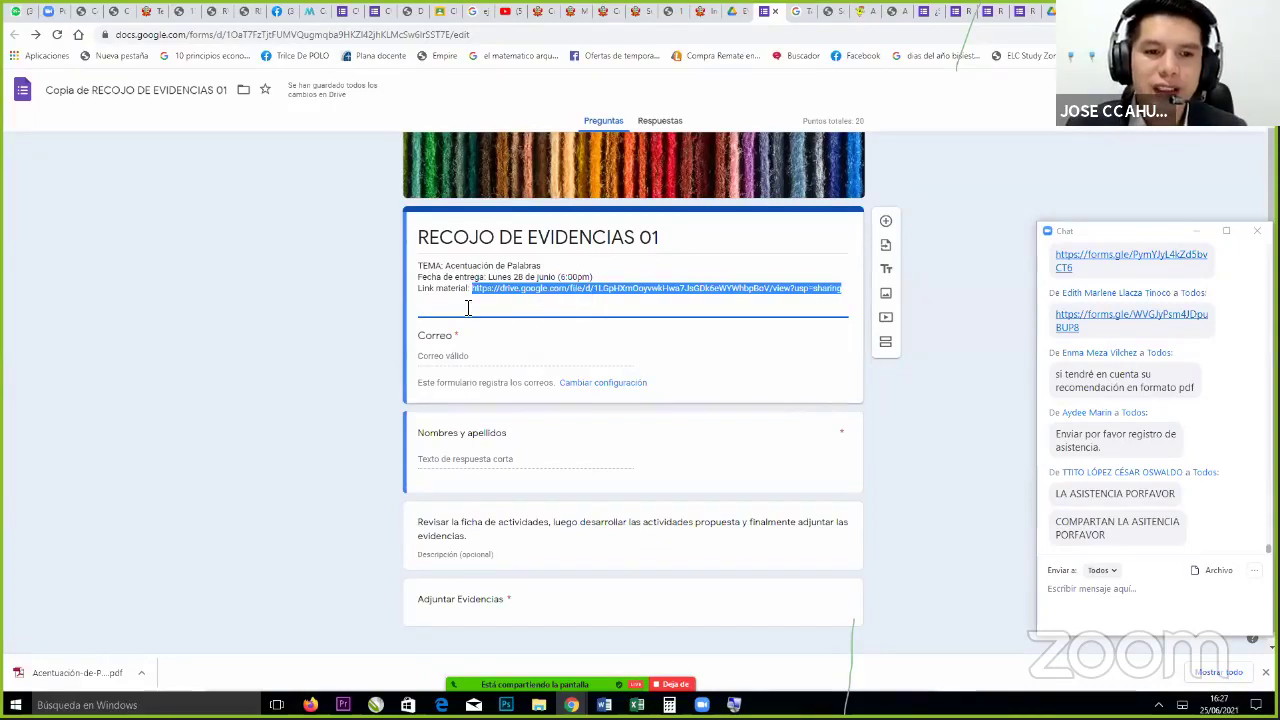
{"action": "left_click", "coordinate": [468, 306]}
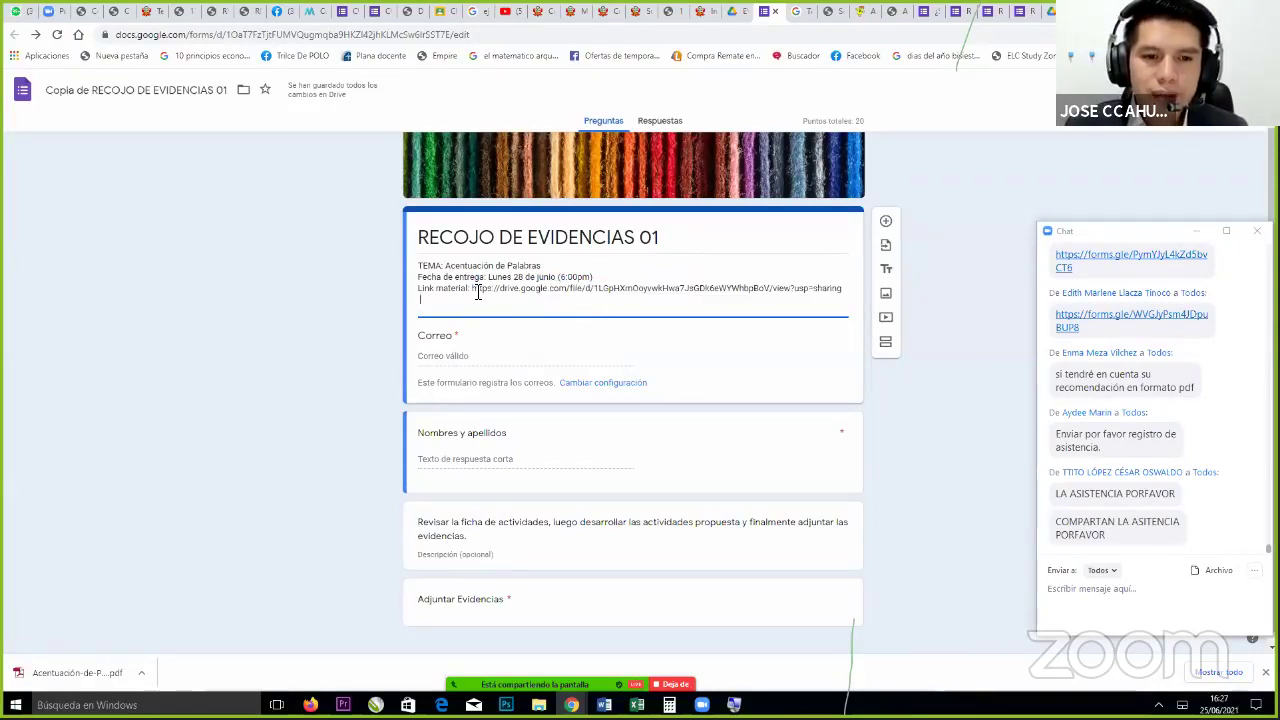
{"action": "scroll", "coordinate": [525, 300], "scroll_direction": "down", "scroll_amount": 1}
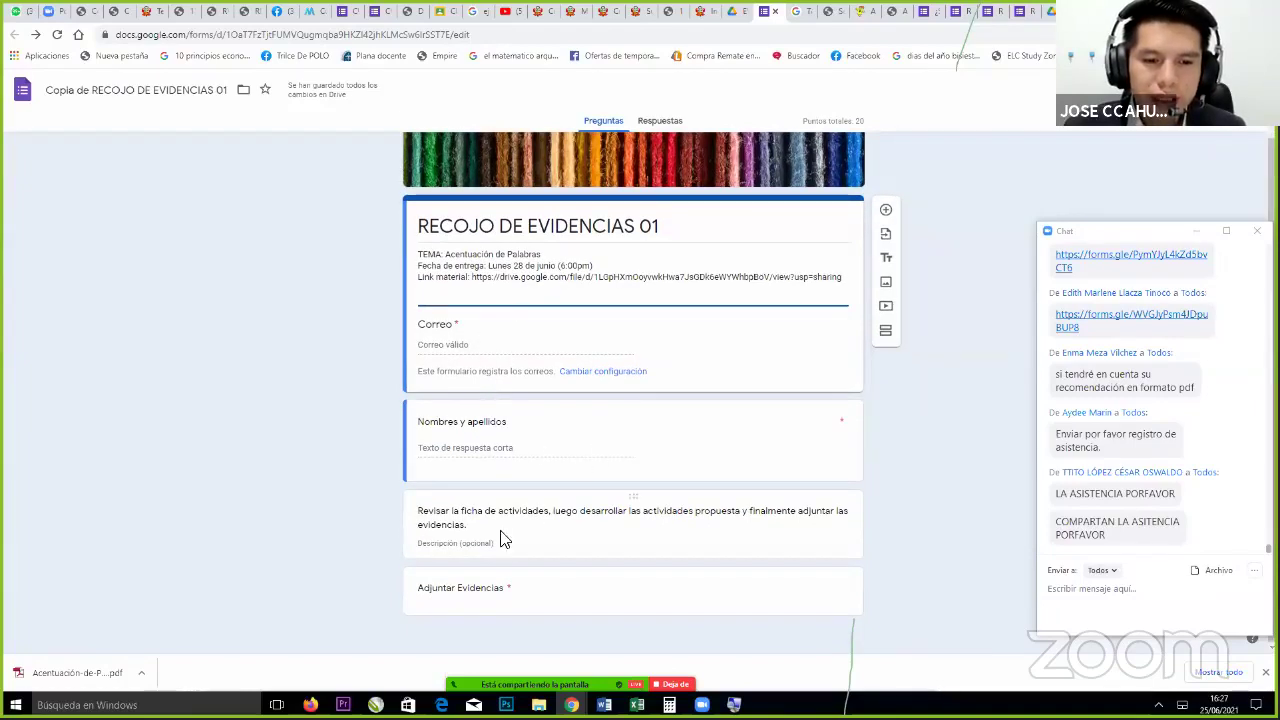
Copy the header's 'Link material:' line with the PDF link into the instructions section's description.
{"action": "left_click", "coordinate": [469, 527]}
{"action": "left_click", "coordinate": [598, 540]}
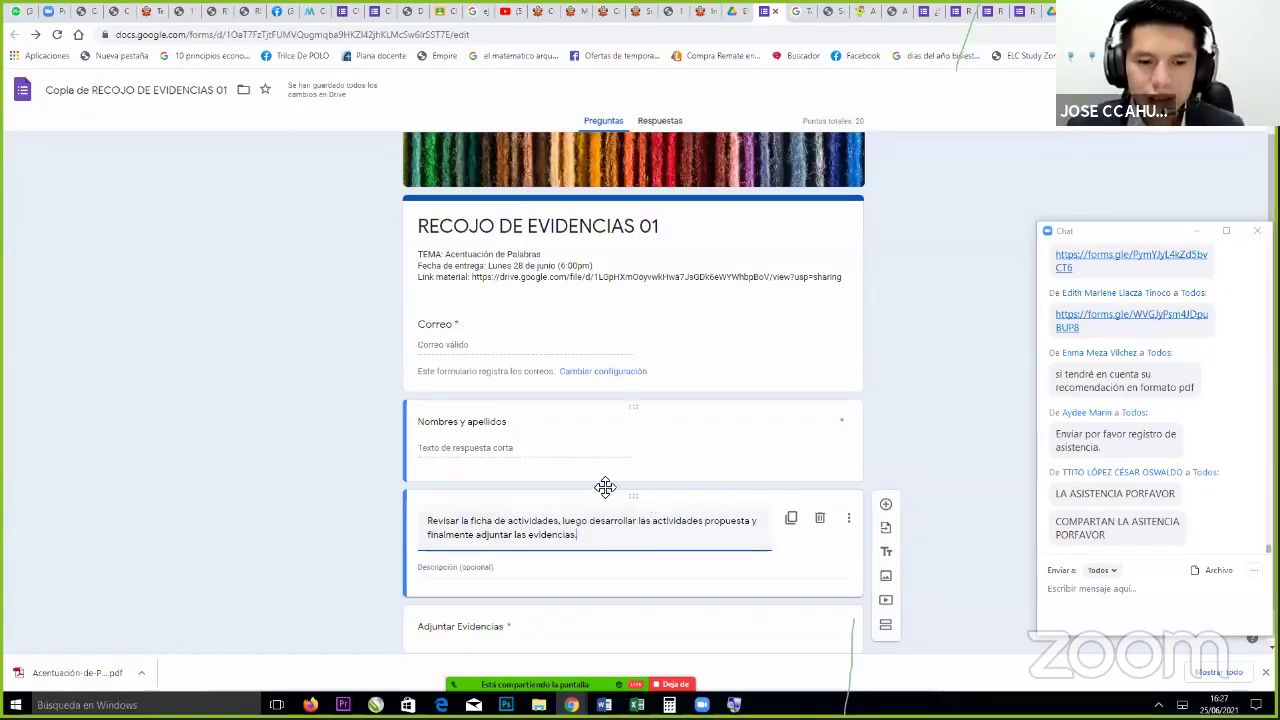
{"action": "left_click", "coordinate": [645, 278]}
{"action": "left_click", "coordinate": [422, 278]}
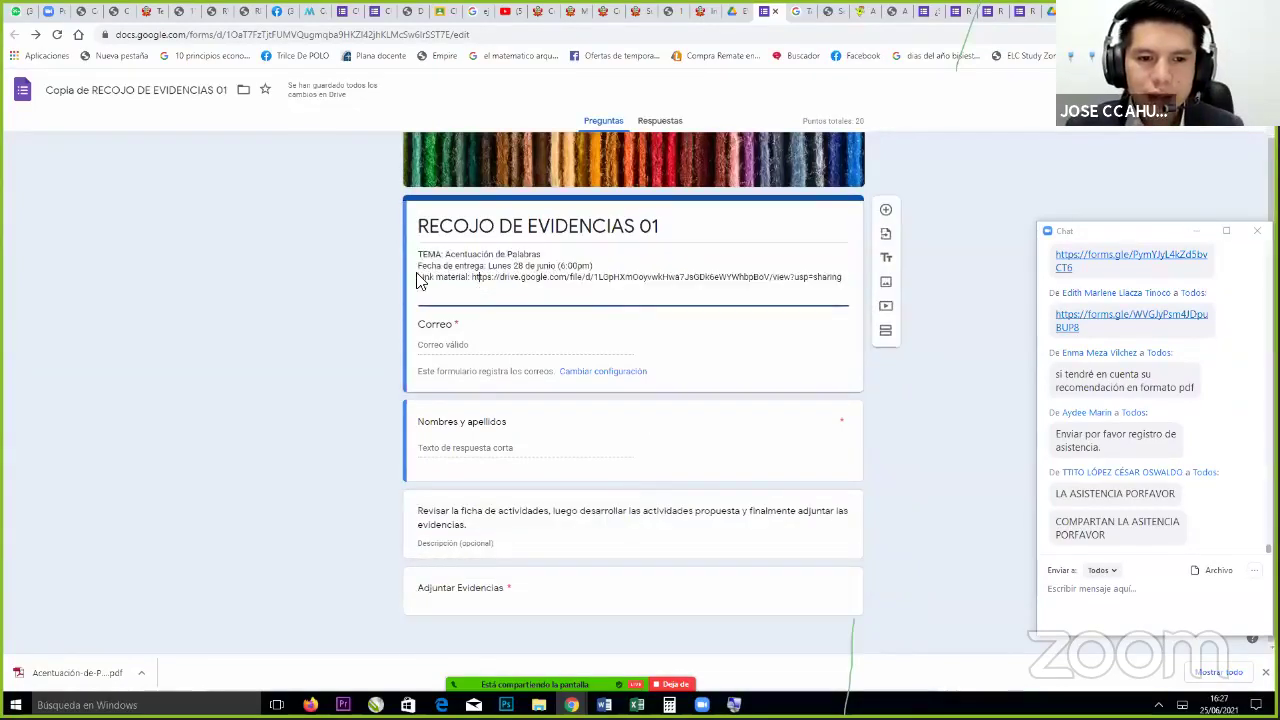
{"action": "left_click_drag", "start_coordinate": [422, 278], "coordinate": [862, 281]}
{"action": "key", "text": "ctrl+c"}
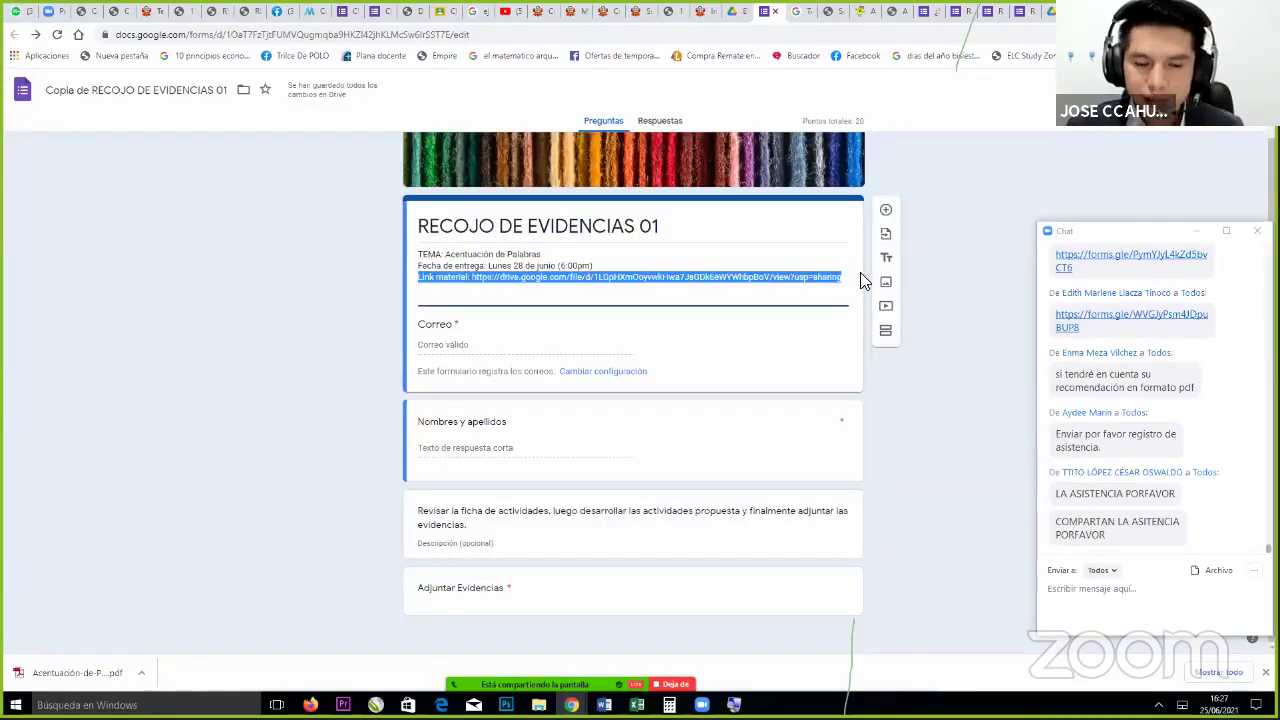
{"action": "left_click", "coordinate": [469, 545]}
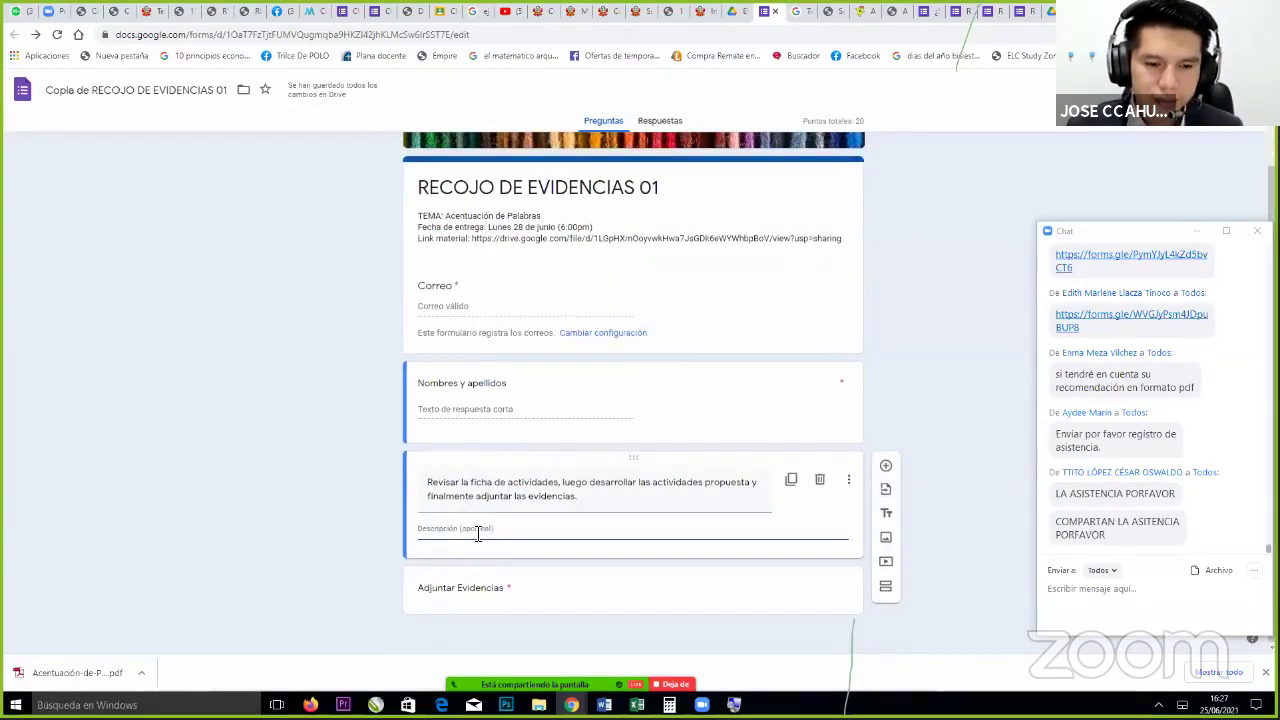
{"action": "key", "text": "ctrl+v"}
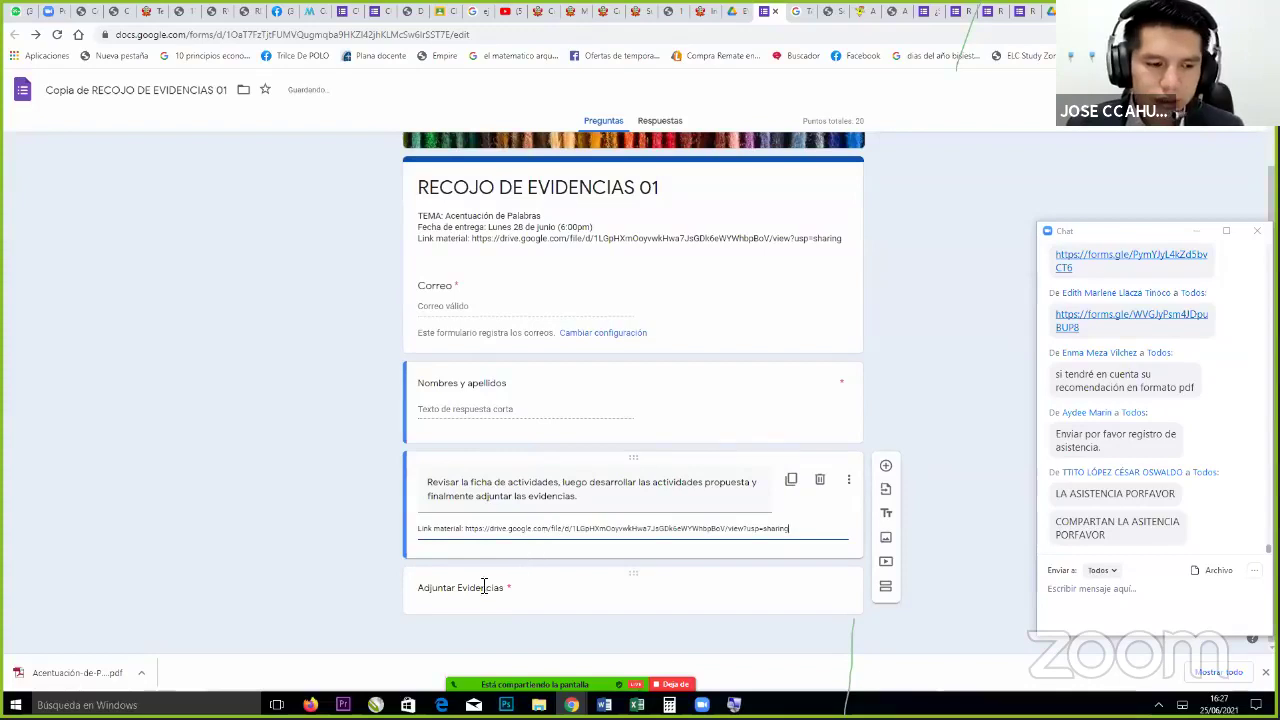
{"action": "left_click", "coordinate": [486, 587]}
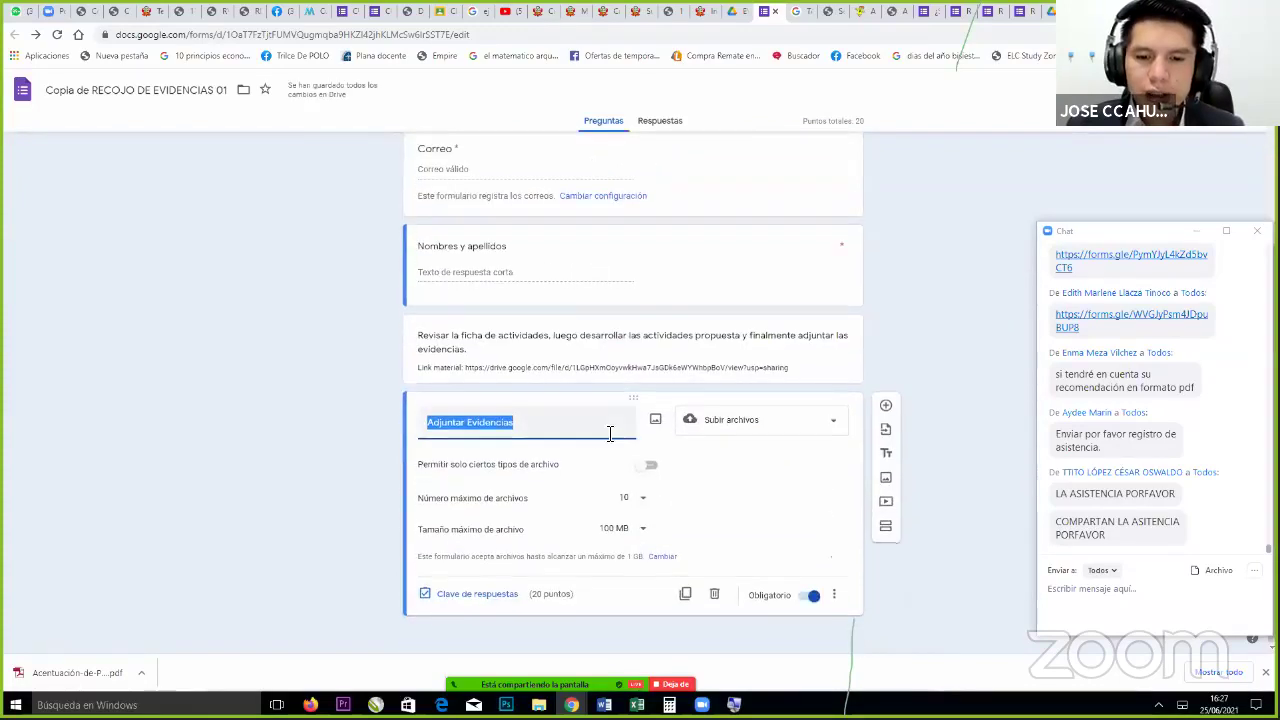
{"action": "left_click", "coordinate": [480, 425]}
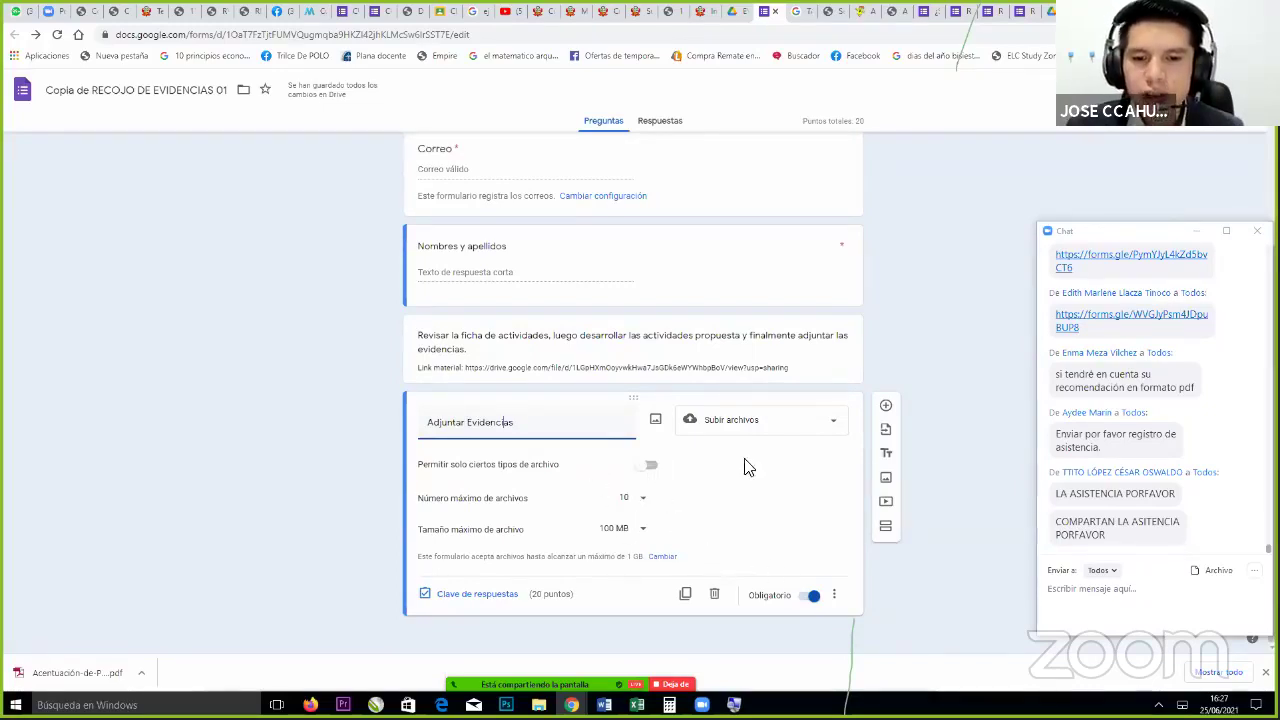
{"action": "scroll", "coordinate": [630, 350], "scroll_direction": "up", "scroll_amount": 5}
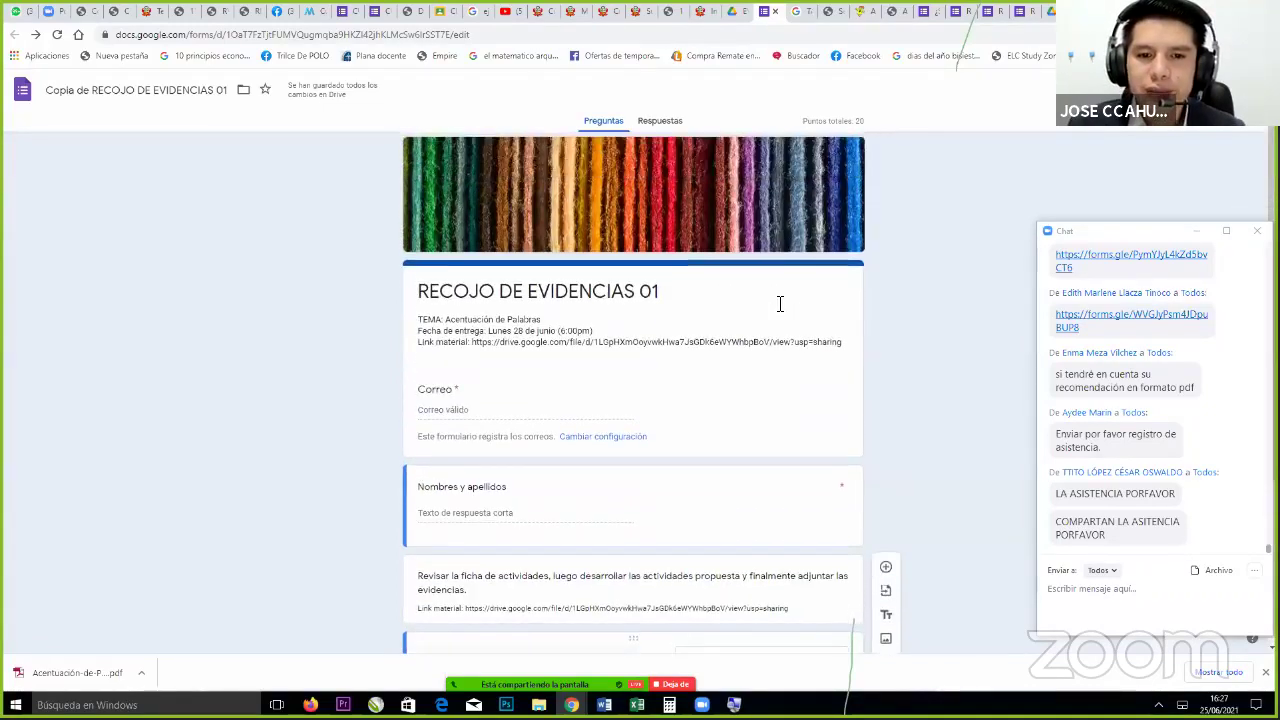
{"action": "left_click", "coordinate": [672, 122]}
{"action": "left_click", "coordinate": [612, 124]}
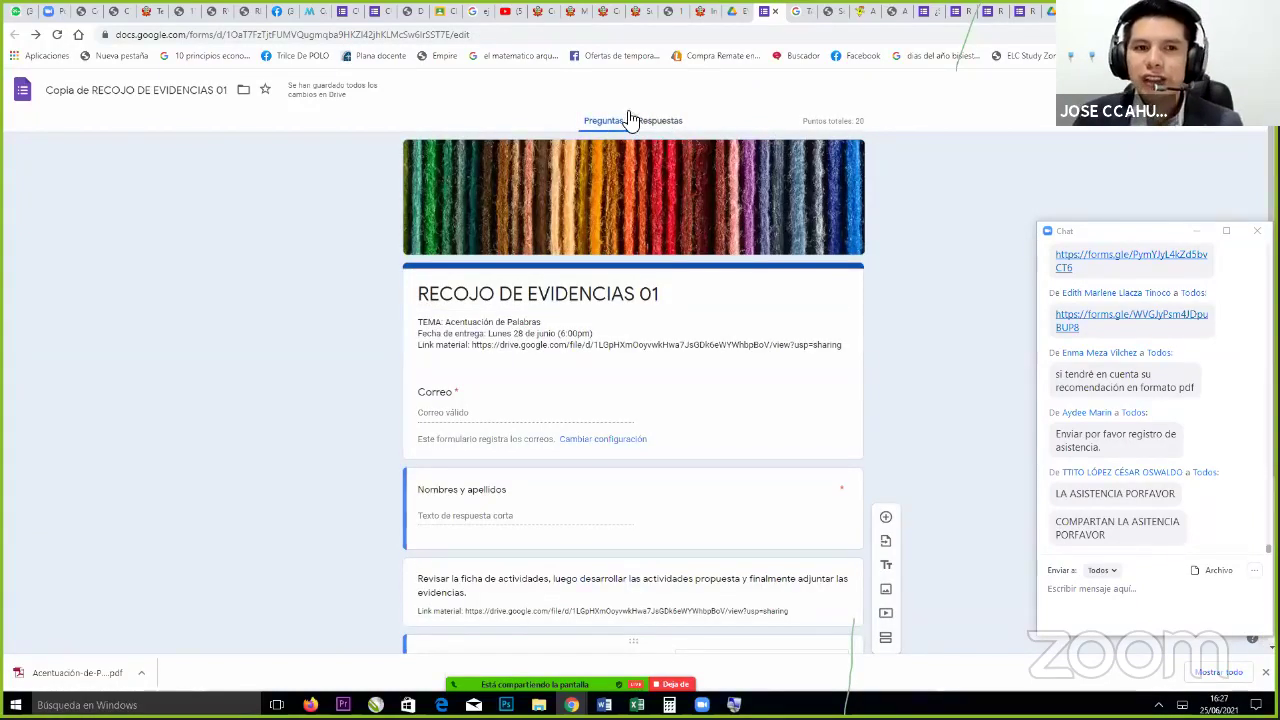
Rename the form file and header title to 'RECOJO DE EVIDENCIAS 02'.
{"action": "left_click", "coordinate": [91, 89]}
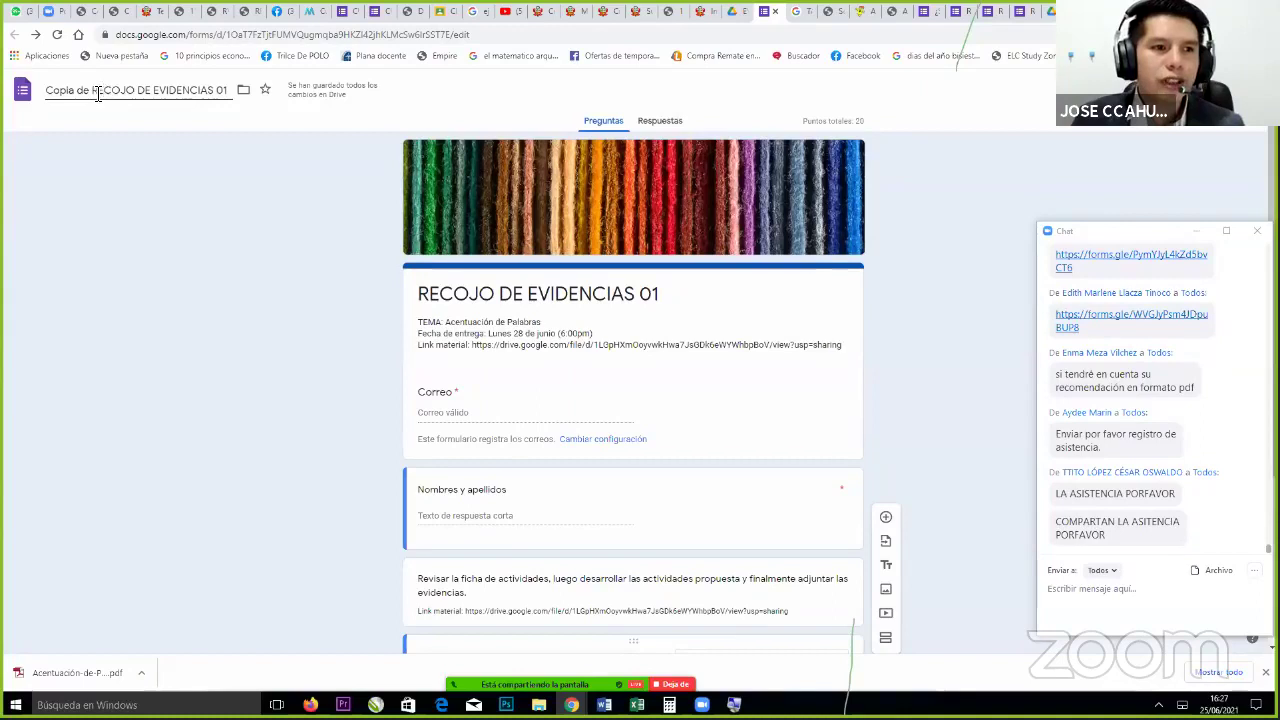
{"action": "left_click", "coordinate": [40, 92], "text": "shift"}
{"action": "key", "text": "BackSpace"}
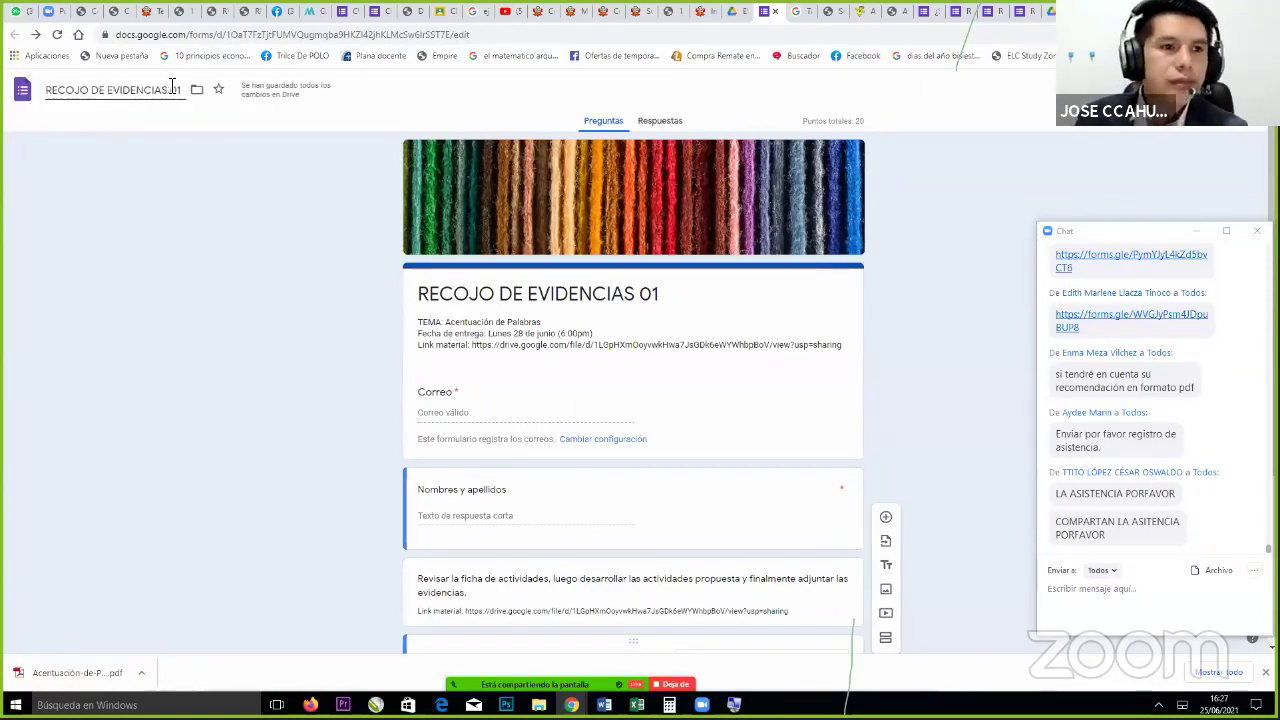
{"action": "left_click", "coordinate": [180, 90]}
{"action": "key", "text": "BackSpace"}
{"action": "type", "text": "2"}
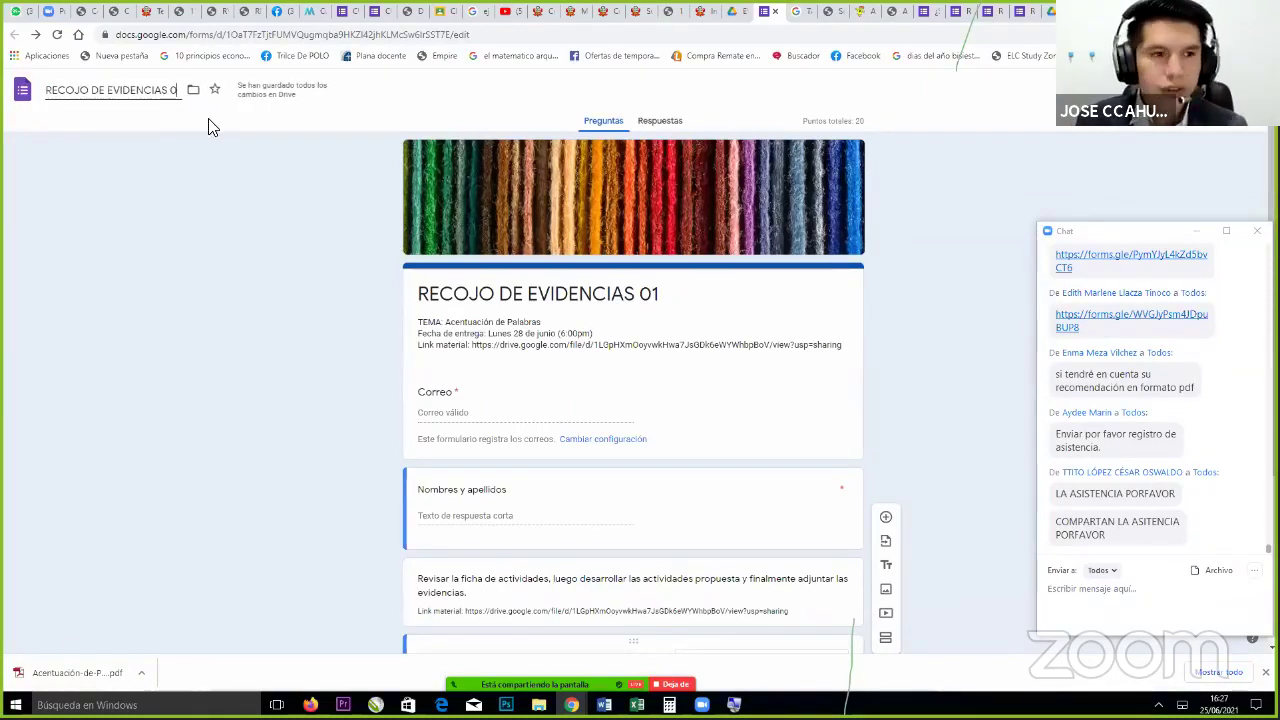
{"action": "left_click", "coordinate": [657, 294]}
{"action": "left_click", "coordinate": [664, 301]}
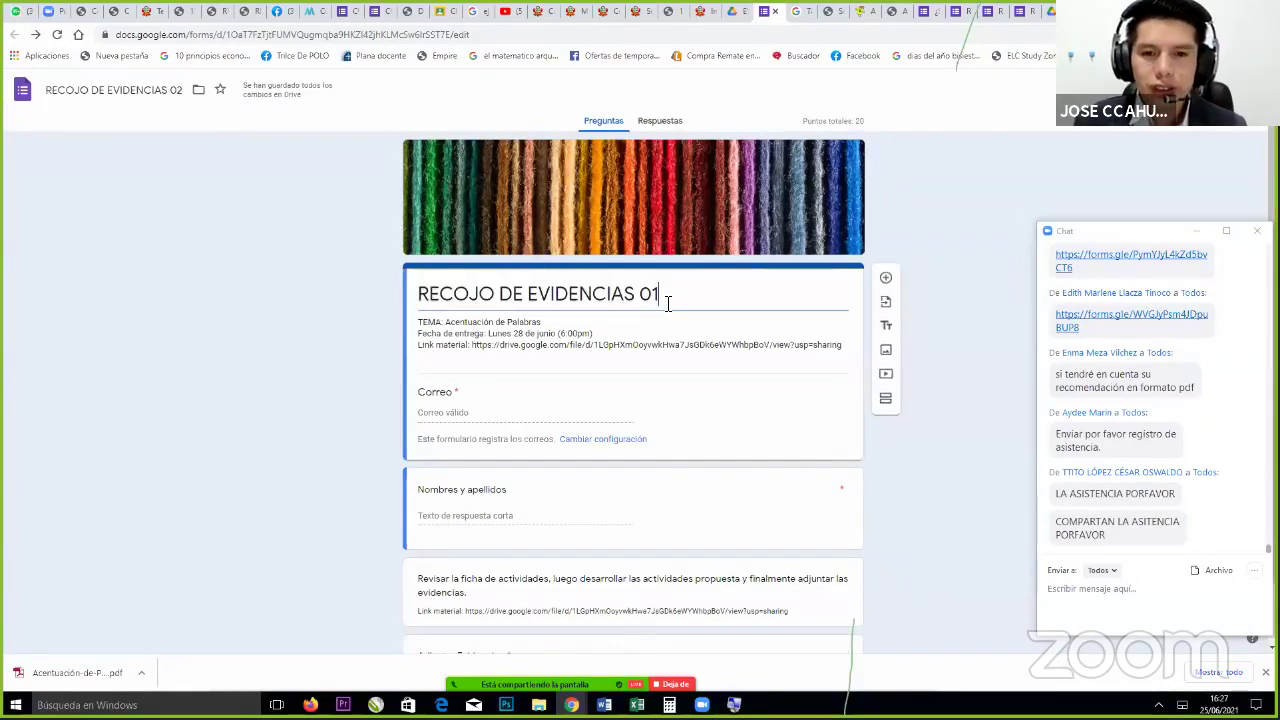
{"action": "key", "text": "BackSpace"}
{"action": "type", "text": "2"}
{"action": "left_click", "coordinate": [918, 272]}
Copy the form's shortened forms.gle link from the send options.
{"action": "left_click", "coordinate": [1170, 90]}
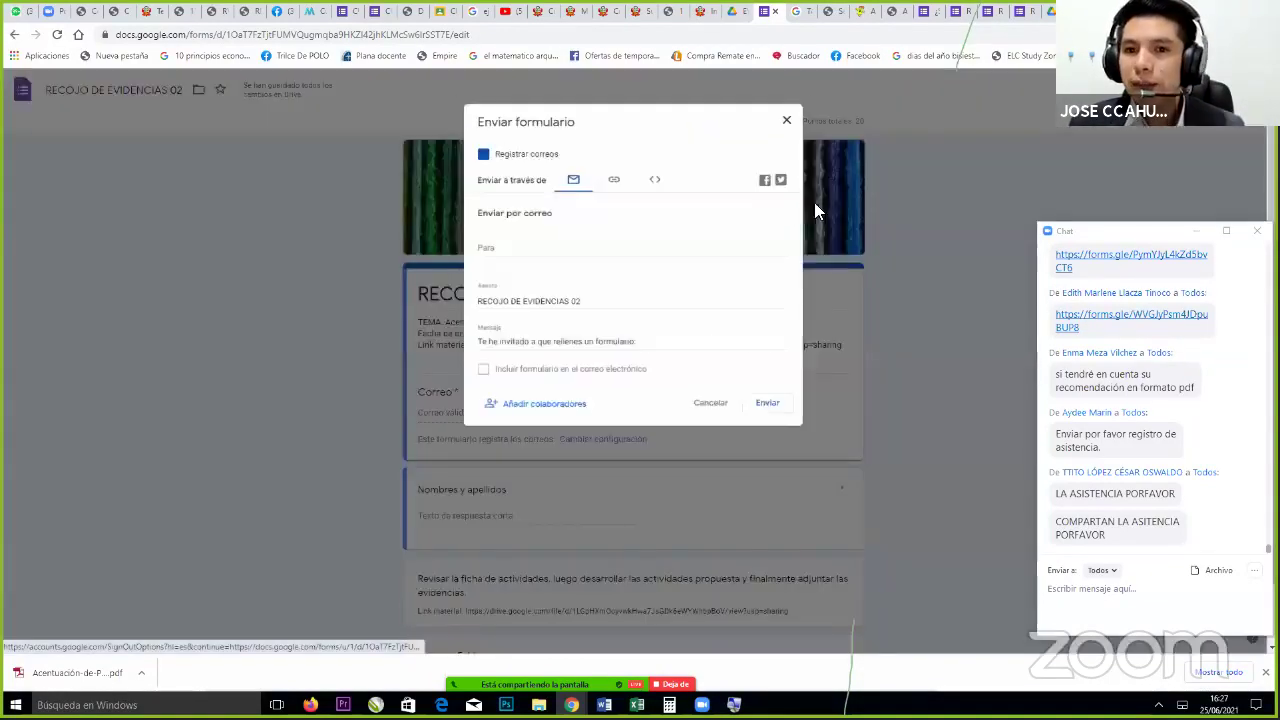
{"action": "left_click", "coordinate": [609, 179]}
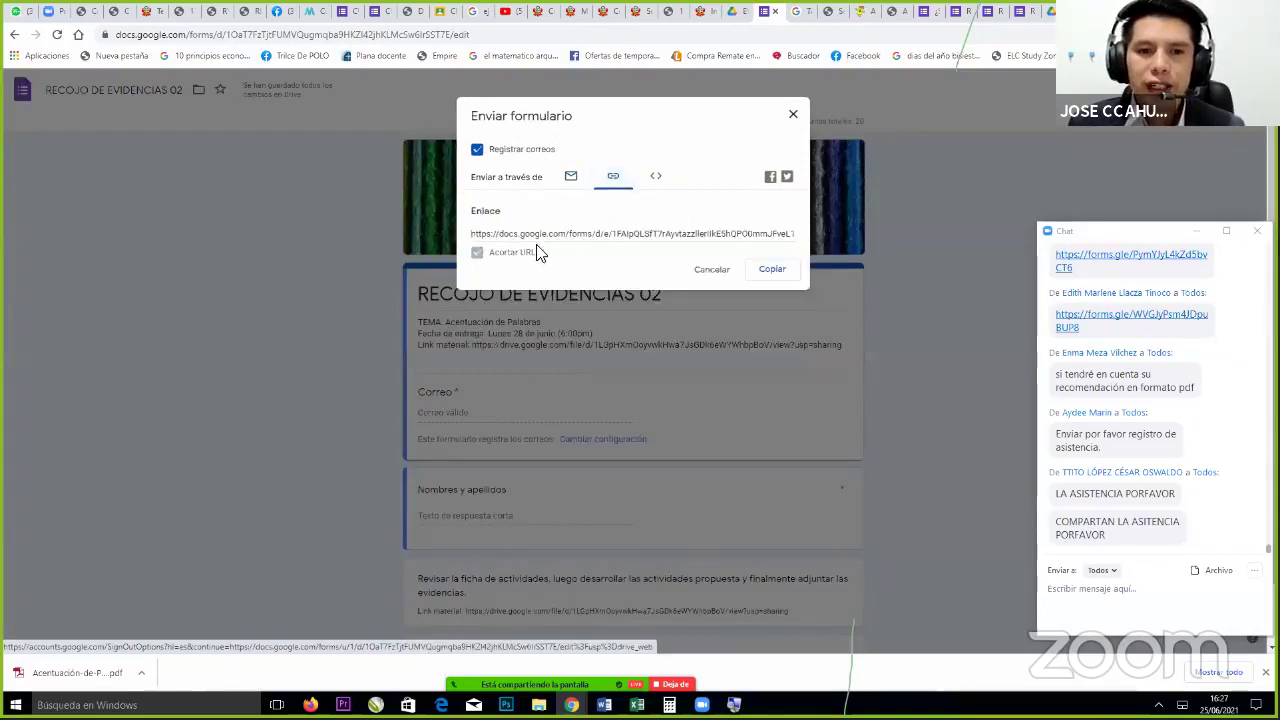
{"action": "left_click", "coordinate": [505, 252]}
{"action": "right_click", "coordinate": [586, 243]}
{"action": "left_click", "coordinate": [620, 246]}
{"action": "left_click", "coordinate": [772, 270]}
{"action": "left_click", "coordinate": [796, 117]}
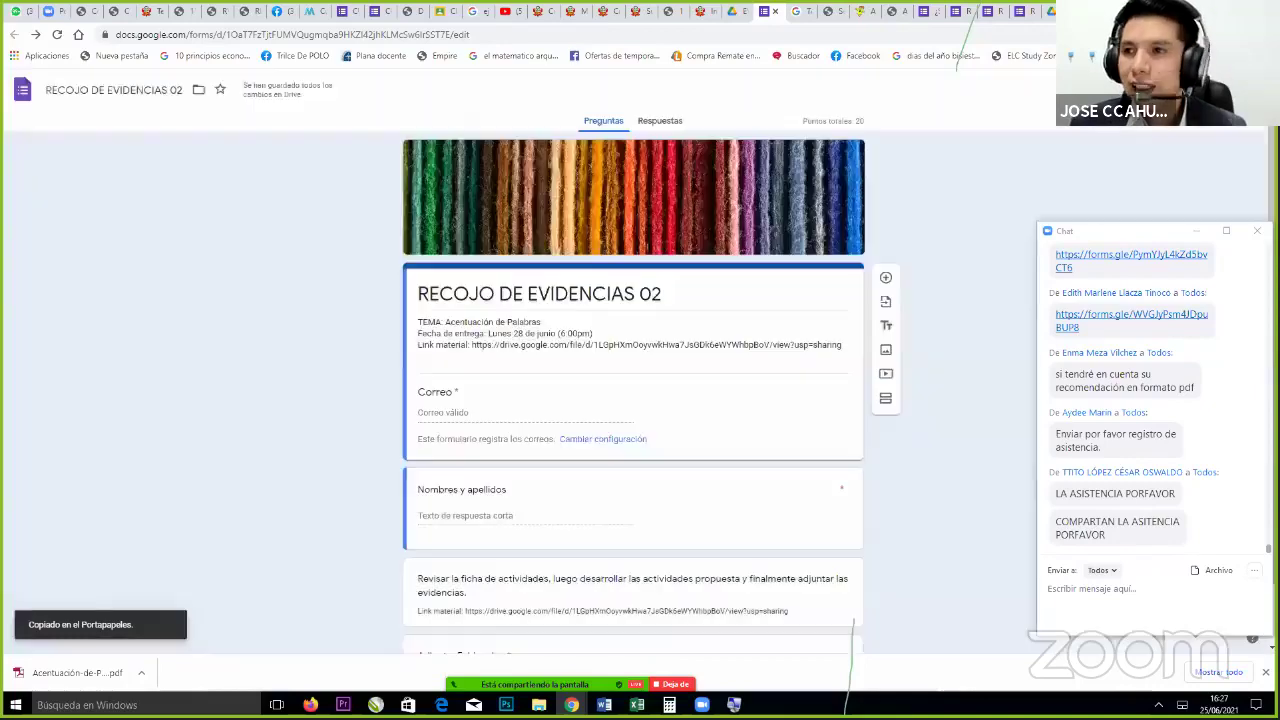
{"action": "left_click", "coordinate": [1268, 34]}
{"action": "key", "text": "ctrl+shift+n"}
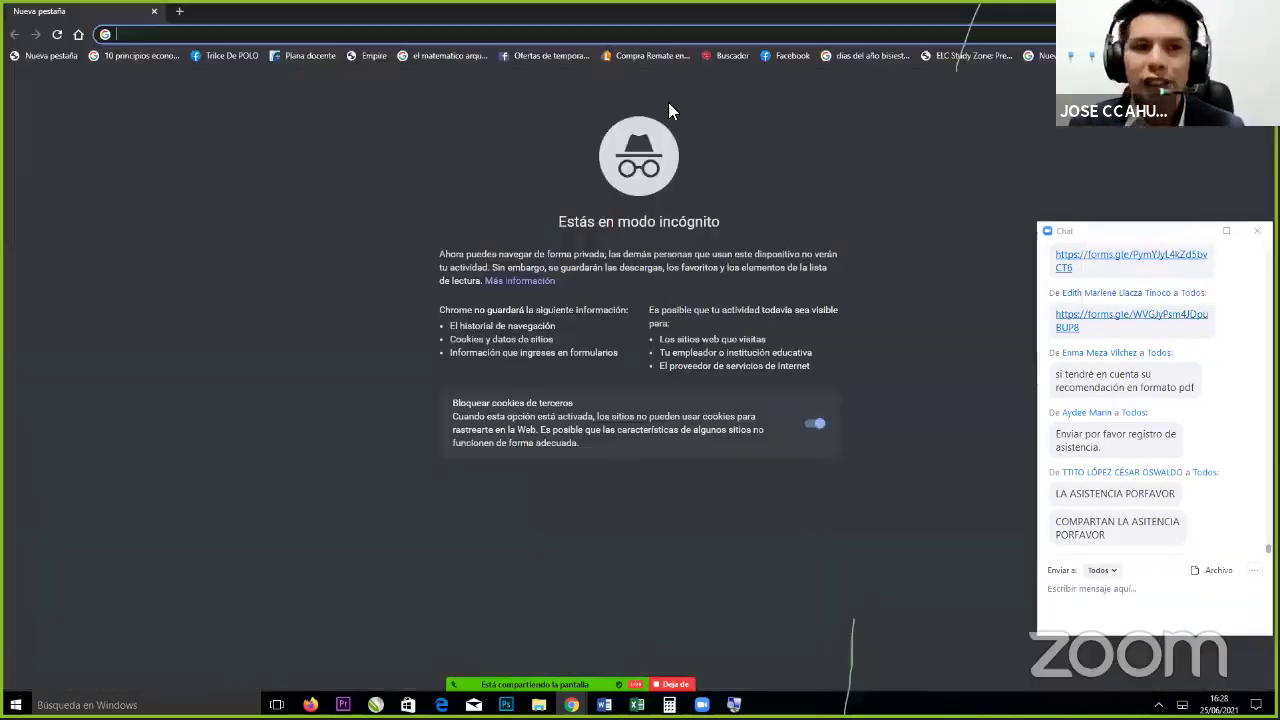
{"action": "type", "text": "https://forms.gle/QWgjkTDzQFM4c9v46"}
{"action": "key", "text": "Return"}
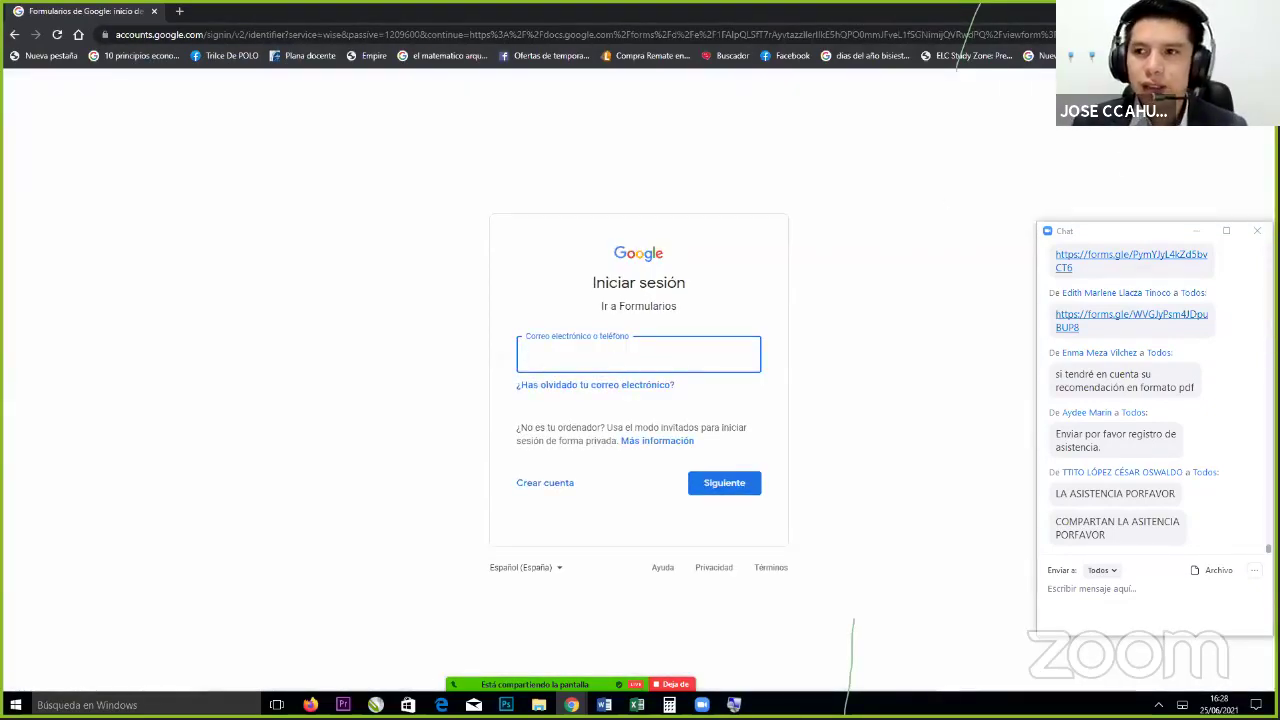
{"action": "key", "text": "alt+Tab"}
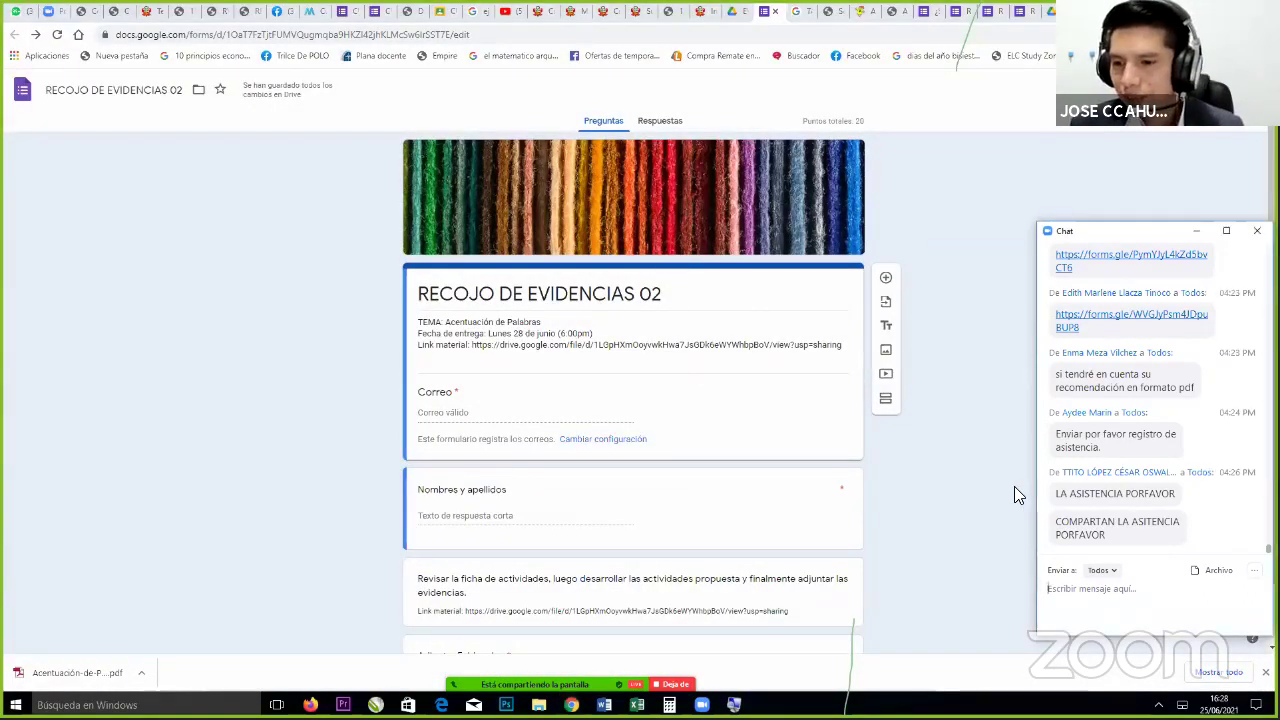
Send the RECOJO DE EVIDENCIAS 02 forms.gle link to Todos in the Zoom chat.
{"action": "type", "text": "https://forms.gle/QWgjkTDzQFM4c9v46"}
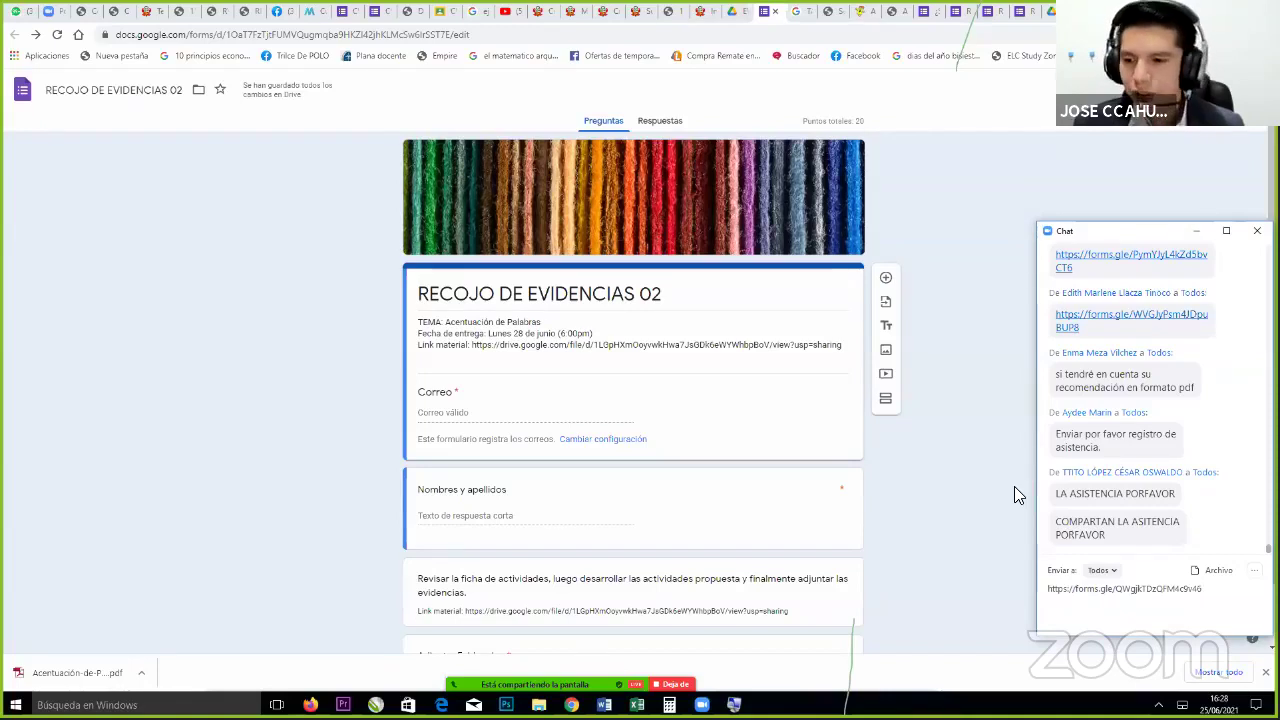
{"action": "key", "text": "Return"}
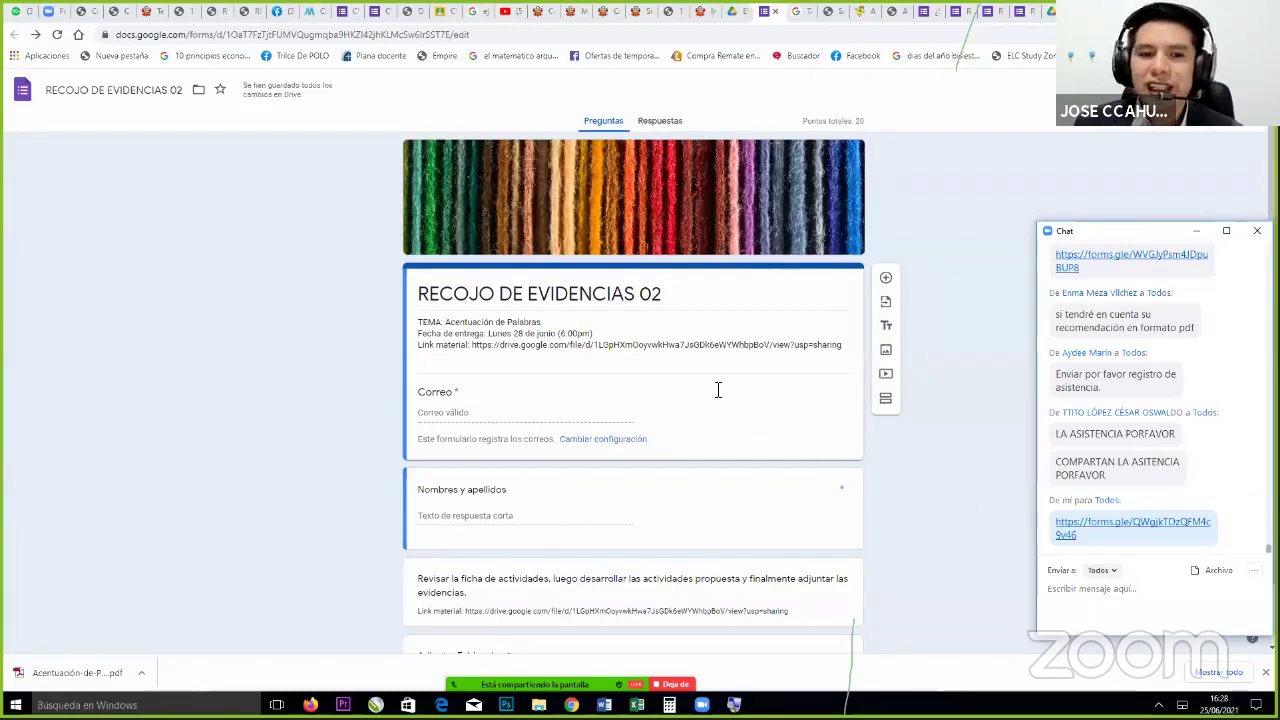
{"action": "scroll", "coordinate": [620, 400], "scroll_direction": "down", "scroll_amount": 1}
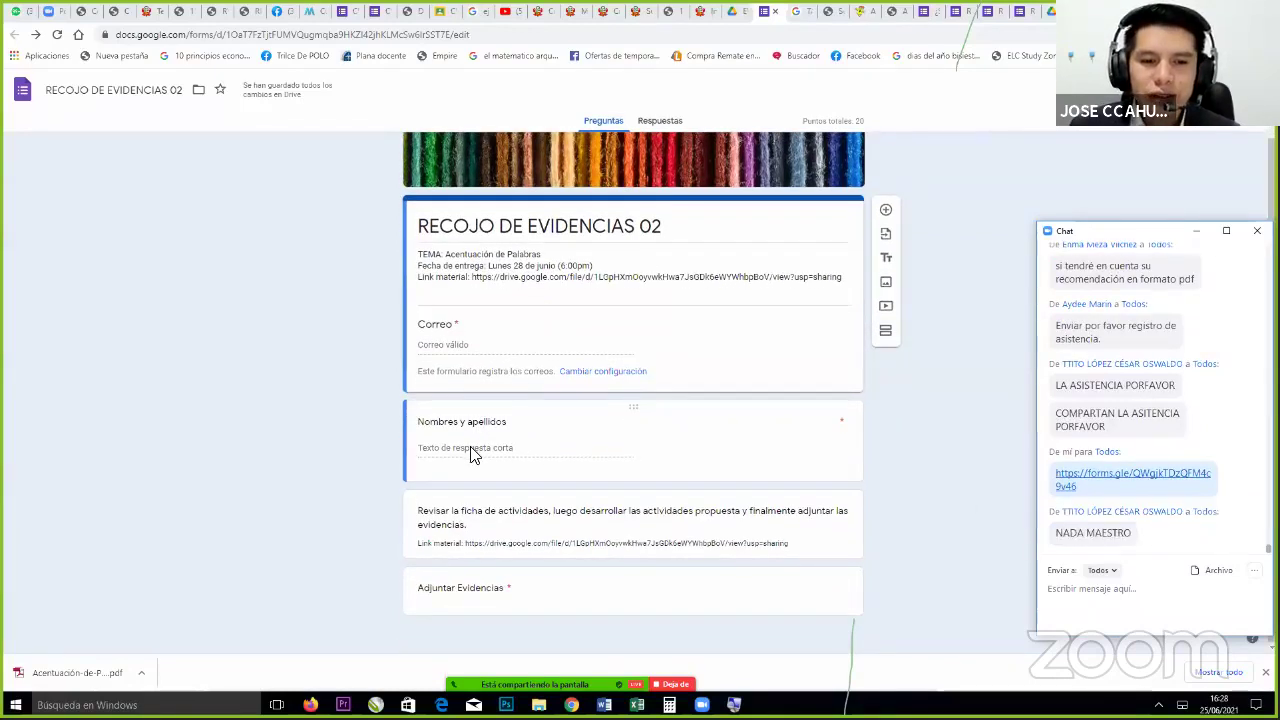
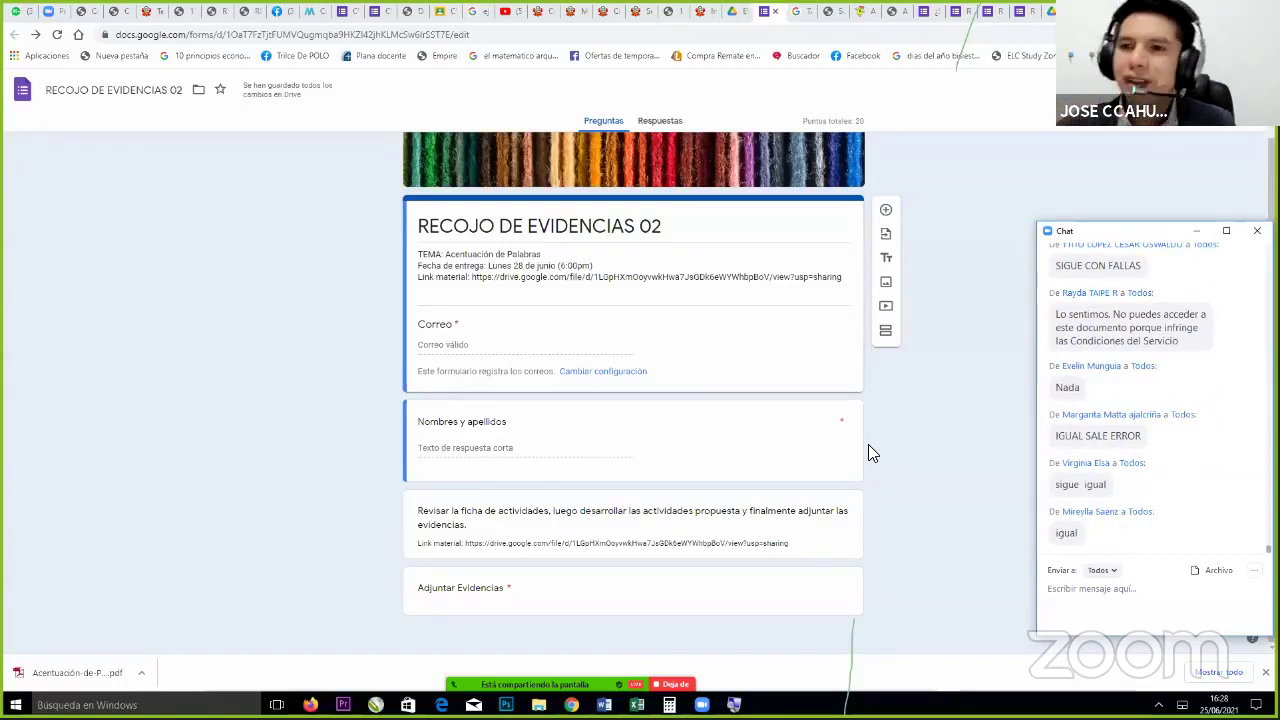
Test the form's share link in a private browsing window, then close it.
{"action": "key", "text": "alt+f"}
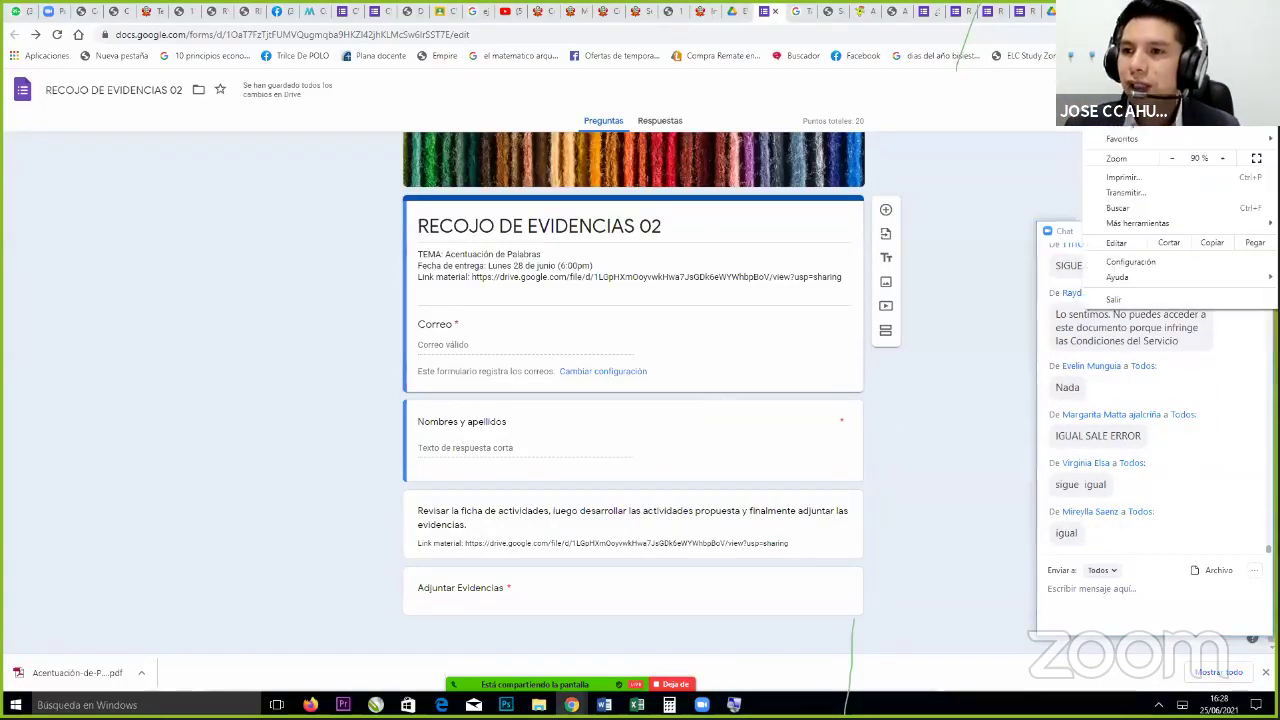
{"action": "key", "text": "ctrl+shift+n"}
{"action": "type", "text": "https://forms.gle/QWgjkTDzQFM4c9v46"}
{"action": "key", "text": "Return"}
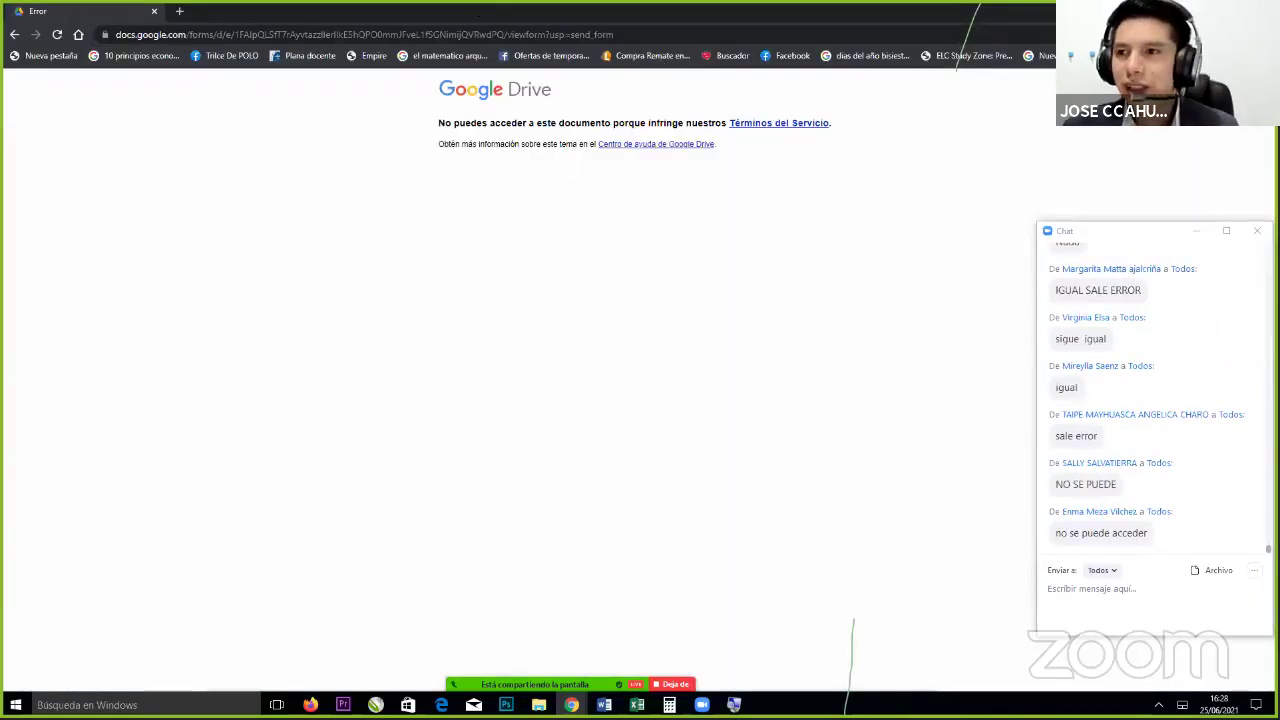
{"action": "key", "text": "ctrl+w"}
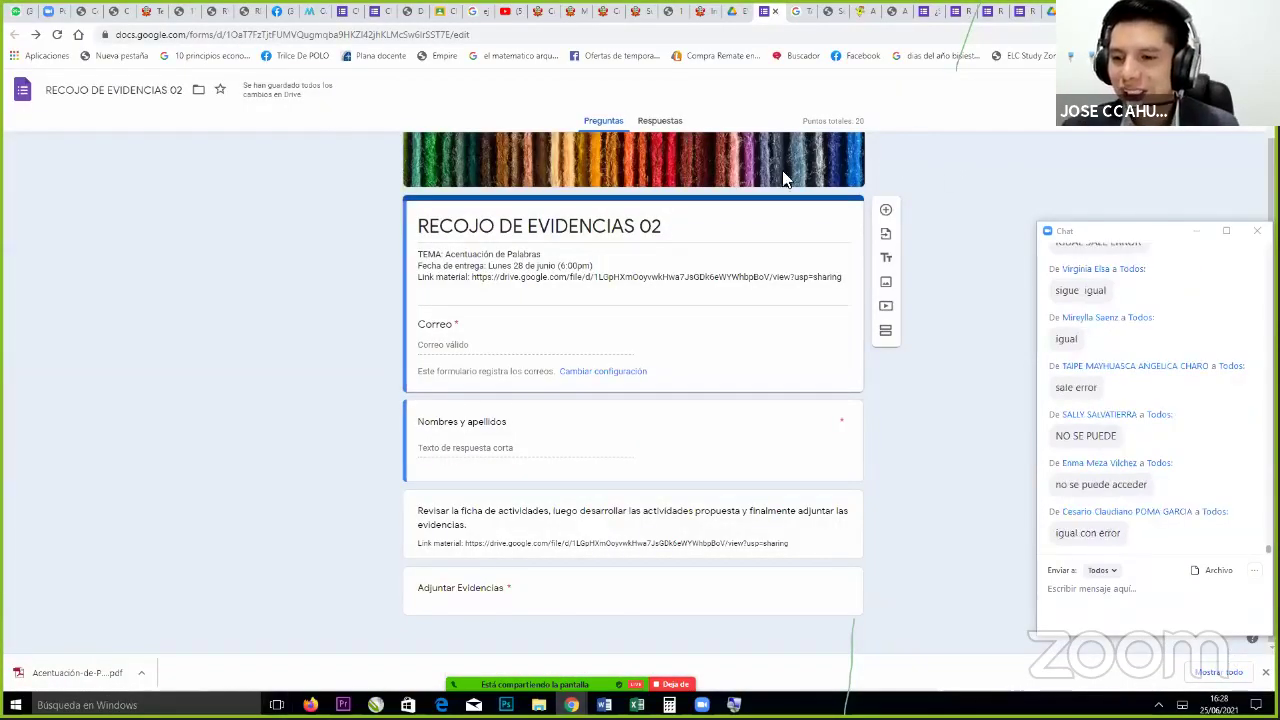
Check the Respuestas tab, then switch the form to the coordinators' Google account.
{"action": "left_click", "coordinate": [660, 120]}
{"action": "left_click", "coordinate": [610, 121]}
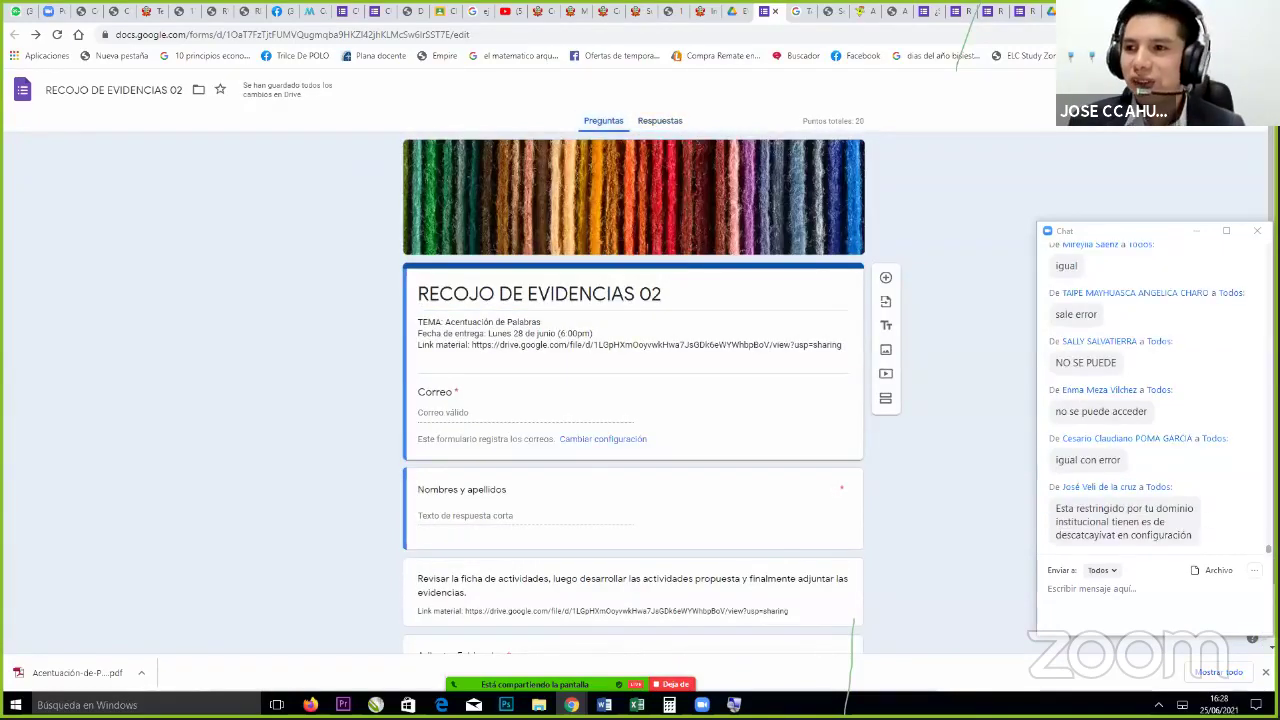
{"action": "left_click", "coordinate": [1180, 115]}
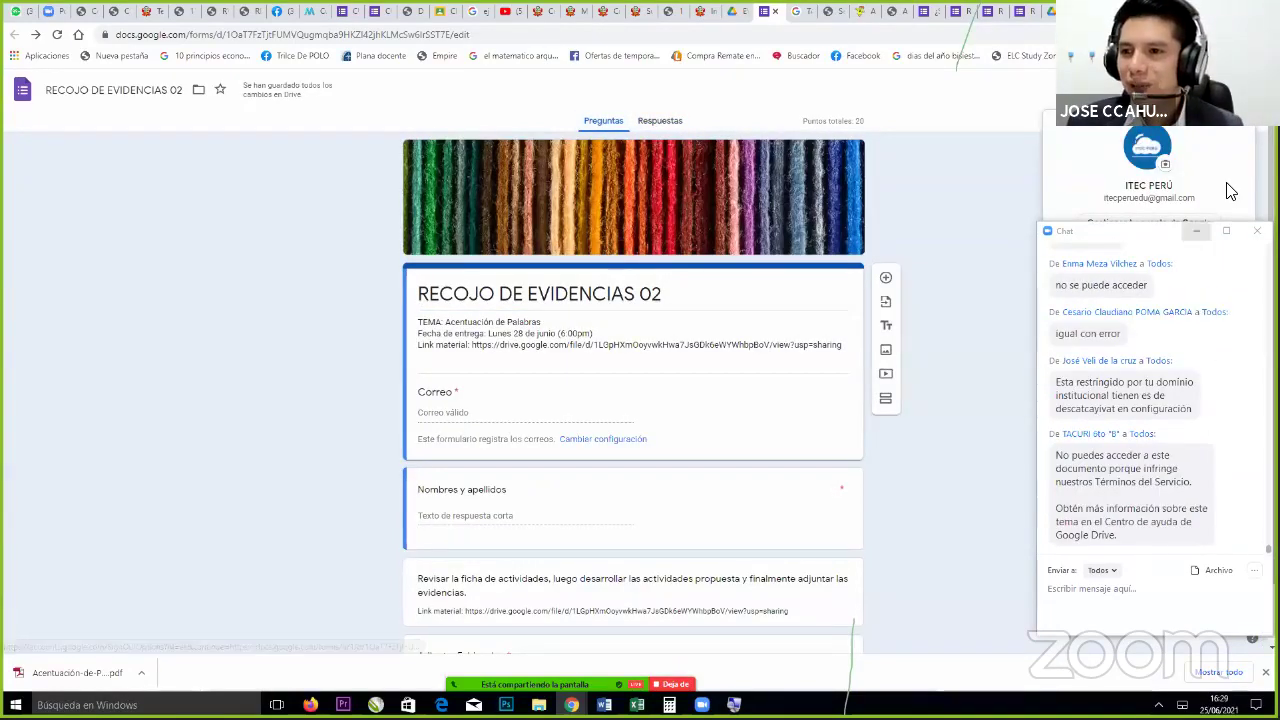
{"action": "left_click", "coordinate": [1140, 190]}
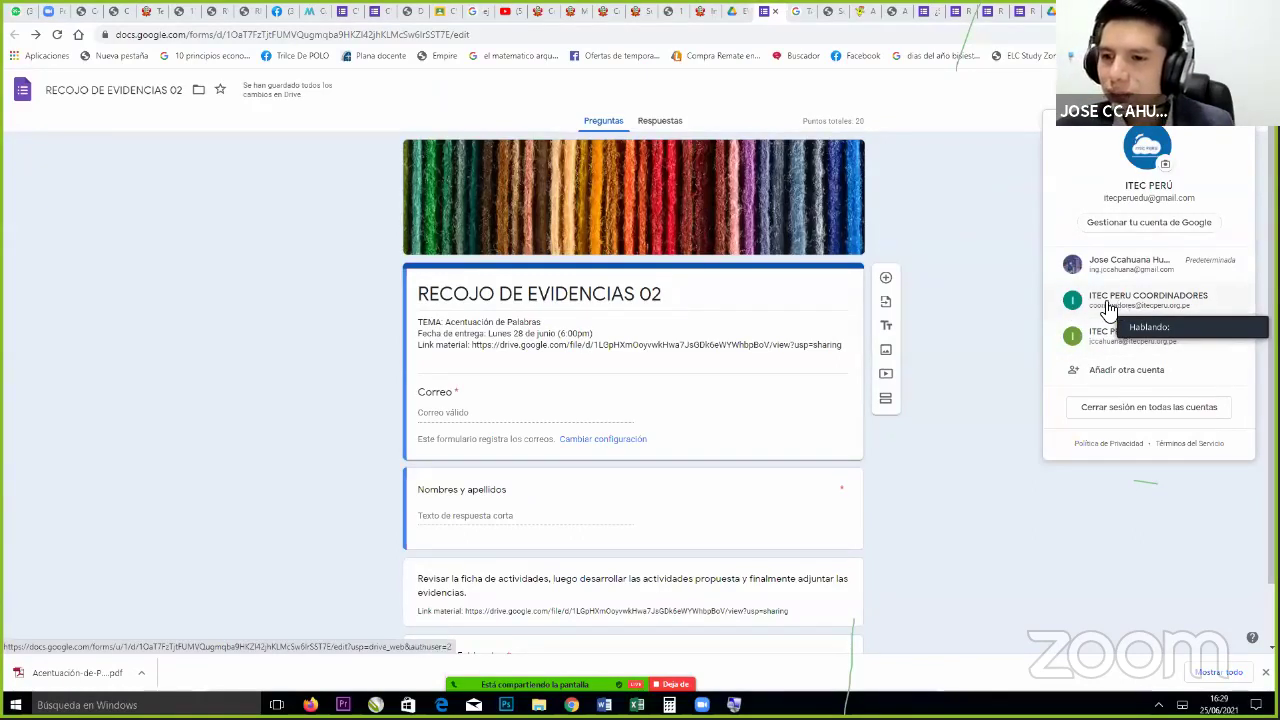
{"action": "left_click", "coordinate": [1106, 301]}
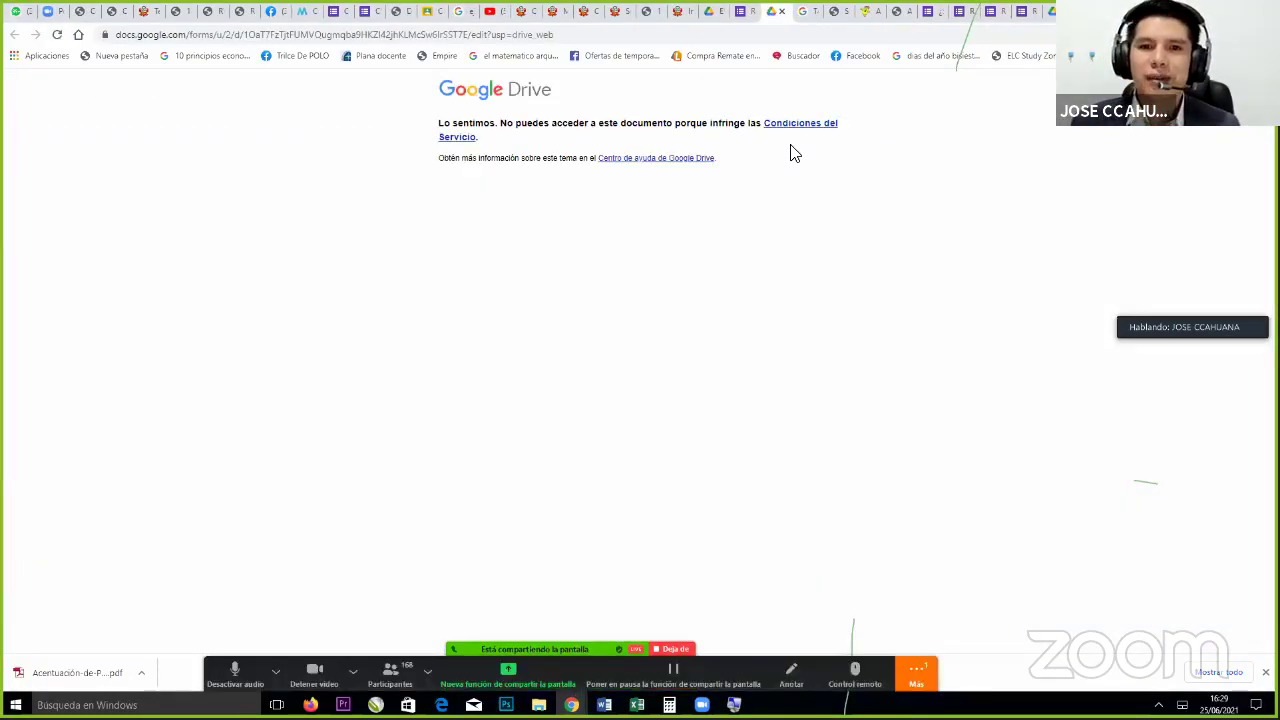
{"action": "left_click", "coordinate": [632, 36]}
From the Google homepage, switch to the second organisation account and open its Google Drive.
{"action": "type", "text": "go"}
{"action": "key", "text": "Return"}
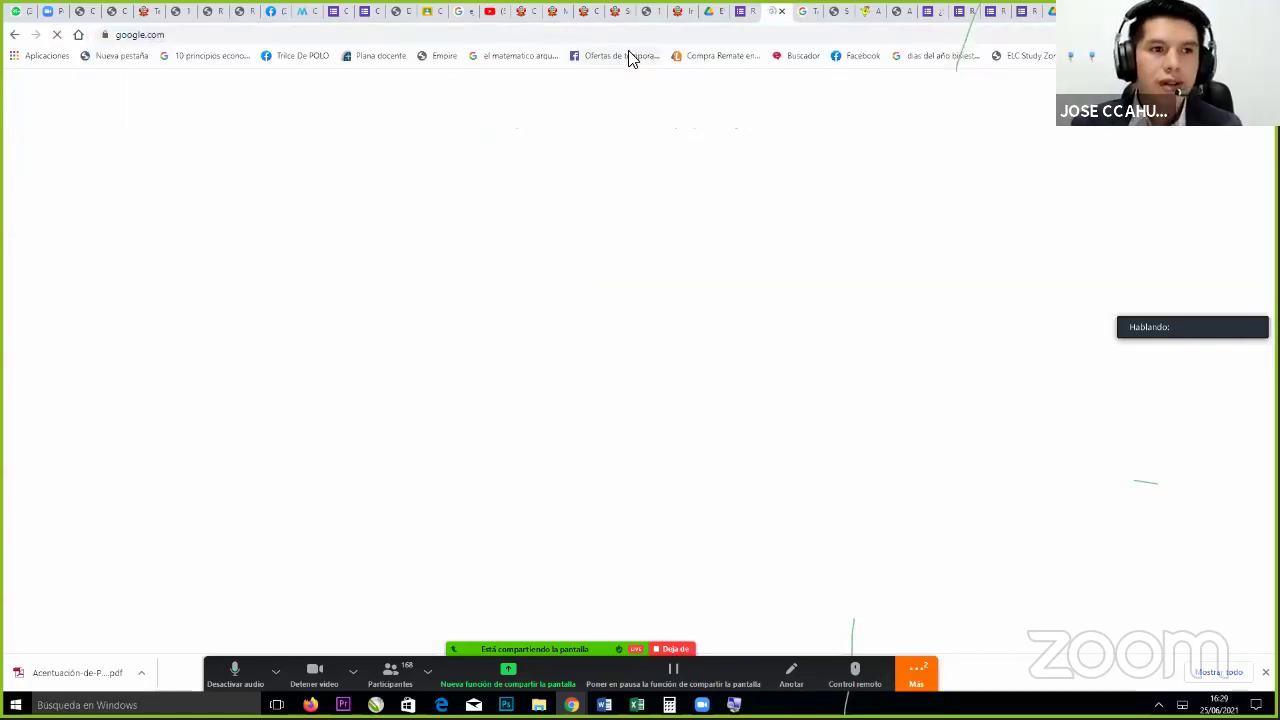
{"action": "left_click", "coordinate": [1246, 92]}
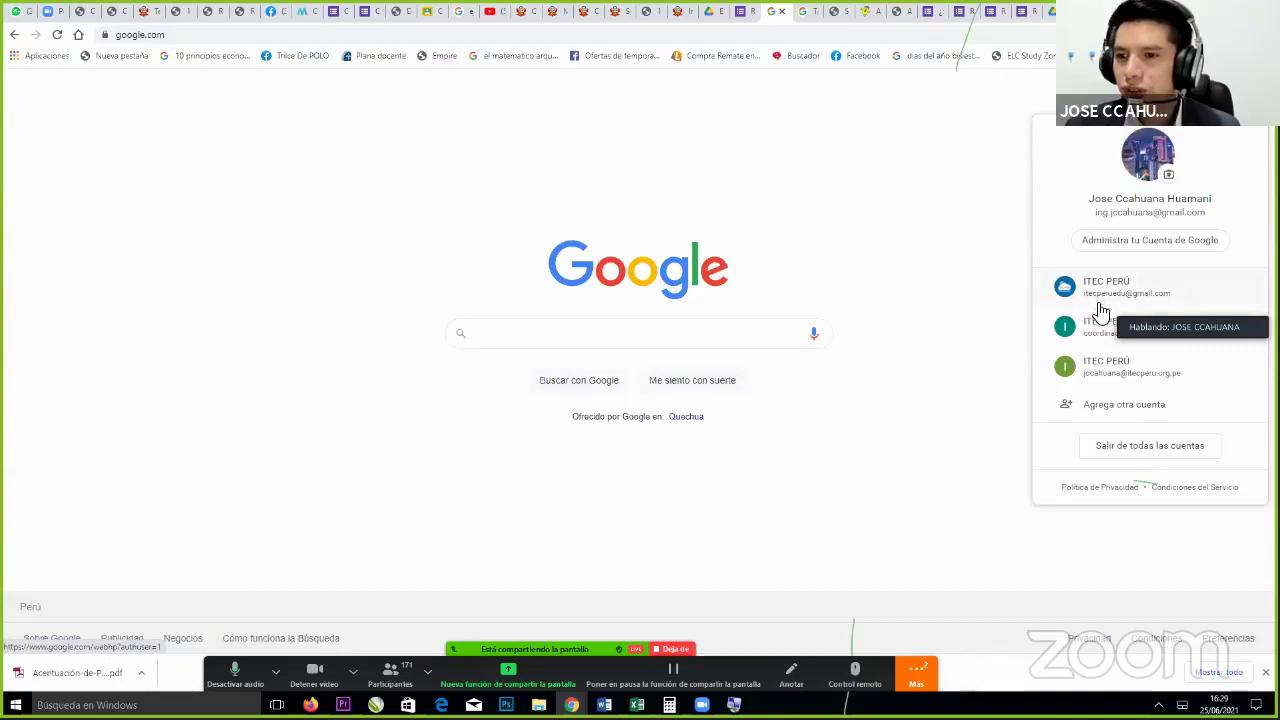
{"action": "left_click", "coordinate": [1097, 340]}
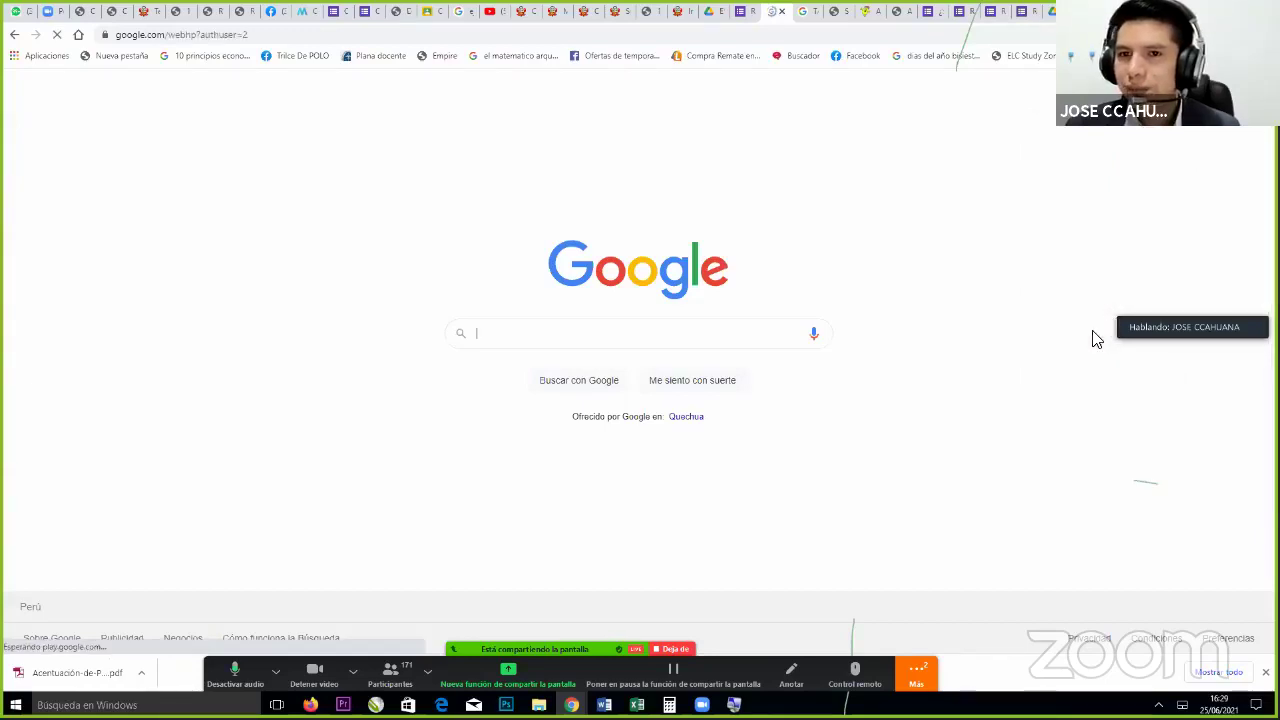
{"action": "left_click", "coordinate": [1213, 92]}
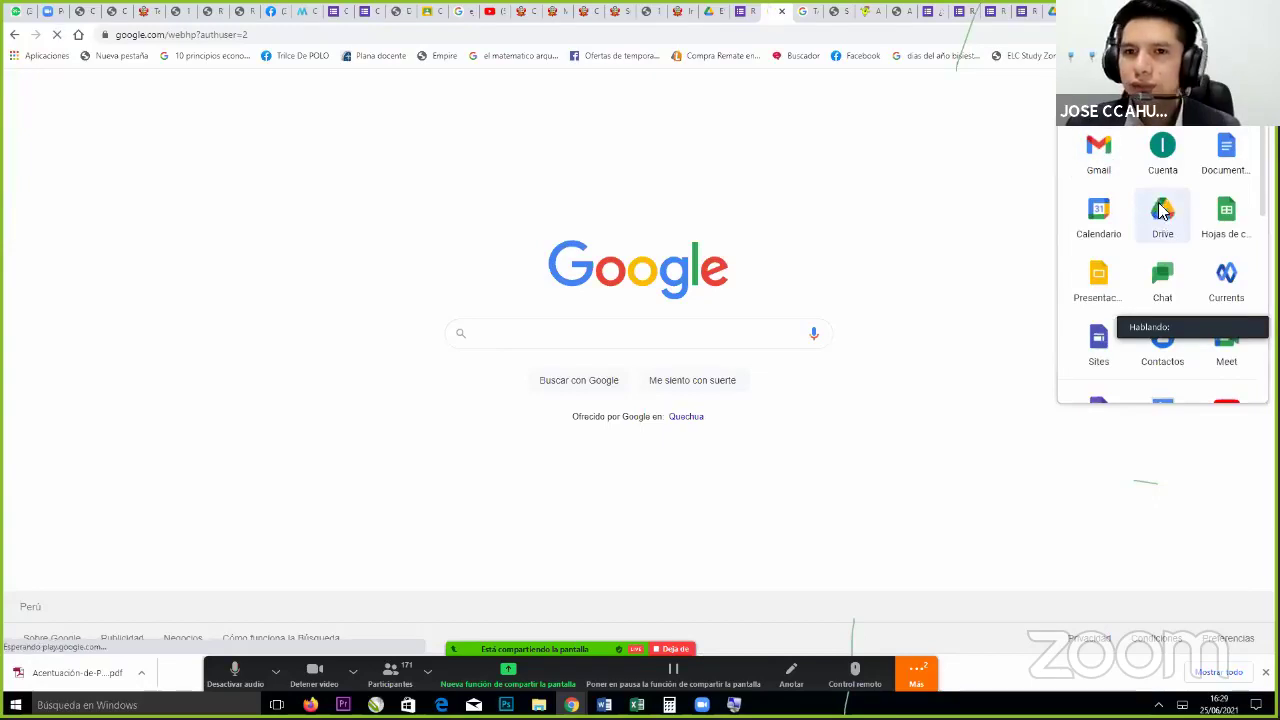
{"action": "left_click", "coordinate": [1162, 212]}
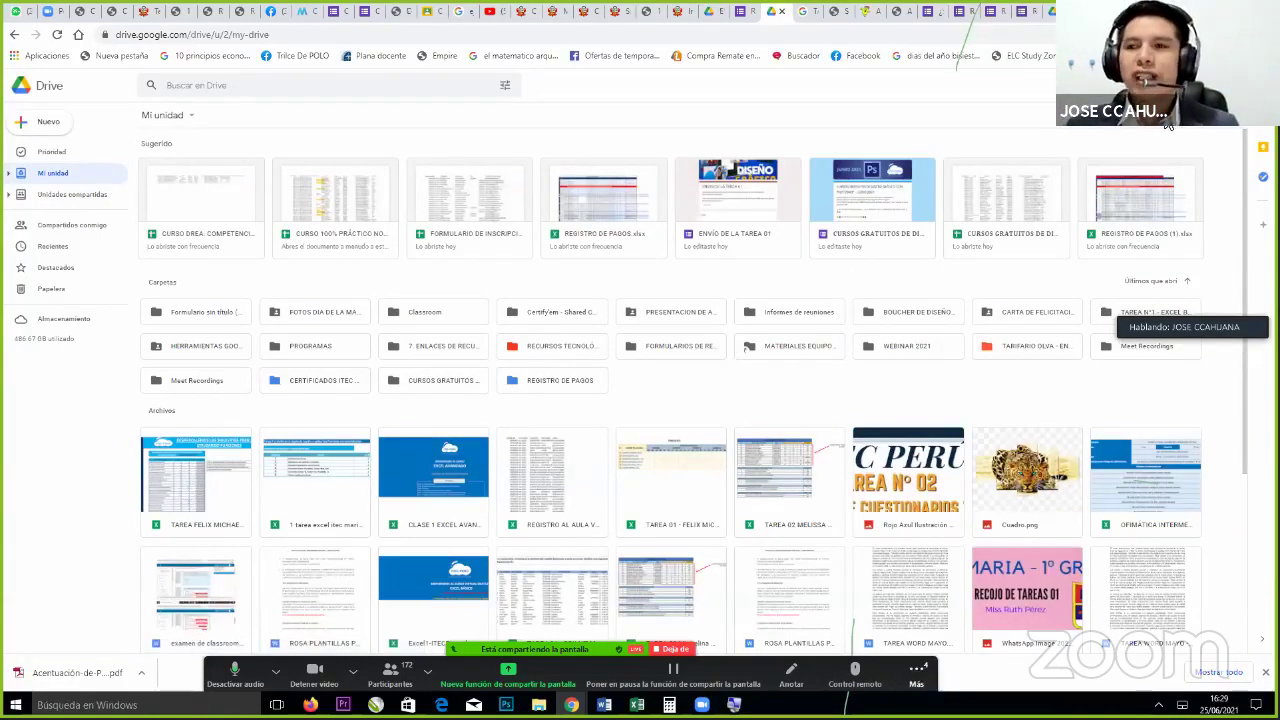
Open My Drive under the third Google account.
{"action": "left_click", "coordinate": [1248, 85]}
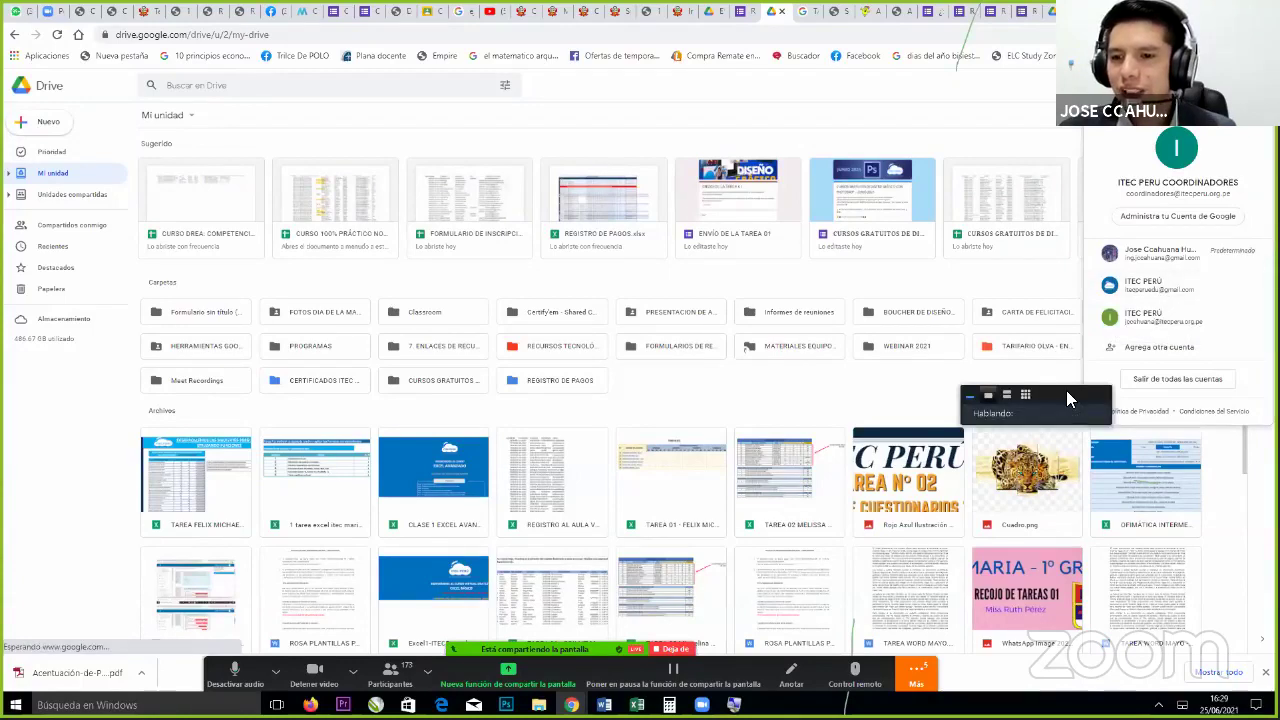
{"action": "left_click", "coordinate": [1157, 322]}
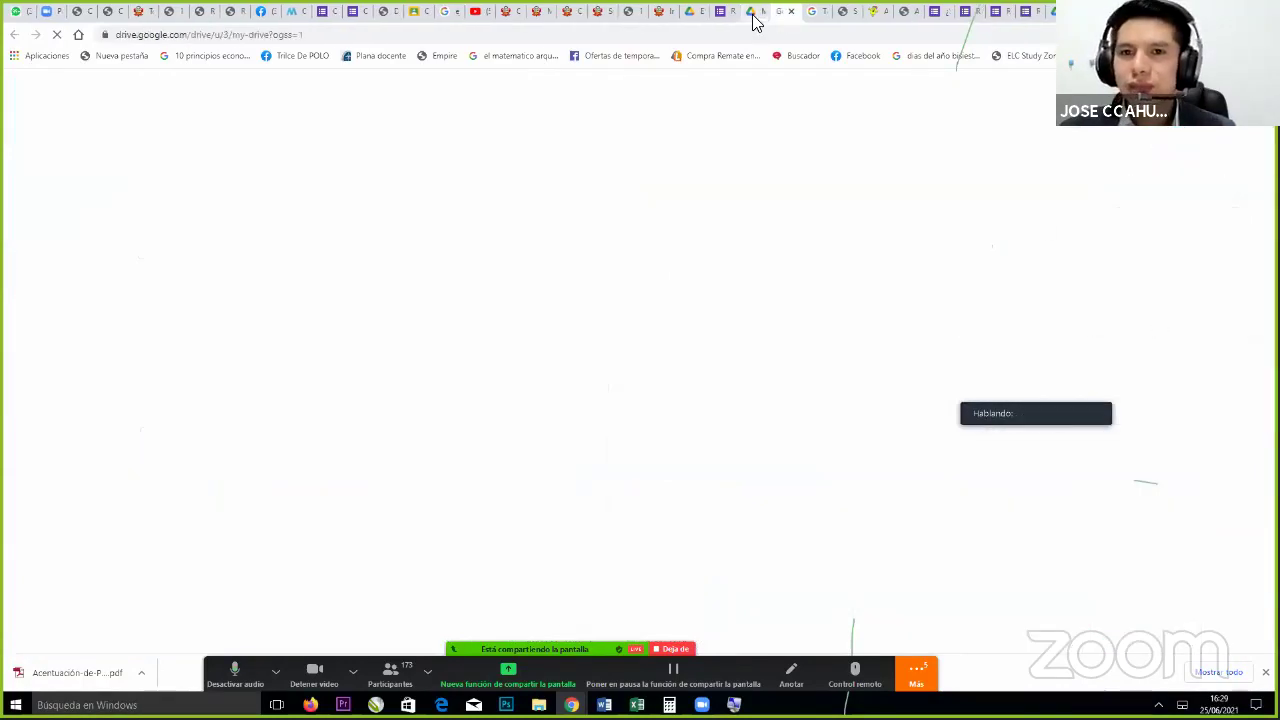
{"action": "left_click", "coordinate": [751, 12]}
Close the extra Drive tab, then create and open a My Drive folder named 'EVIDENCIAS 2021'.
{"action": "left_click", "coordinate": [760, 12]}
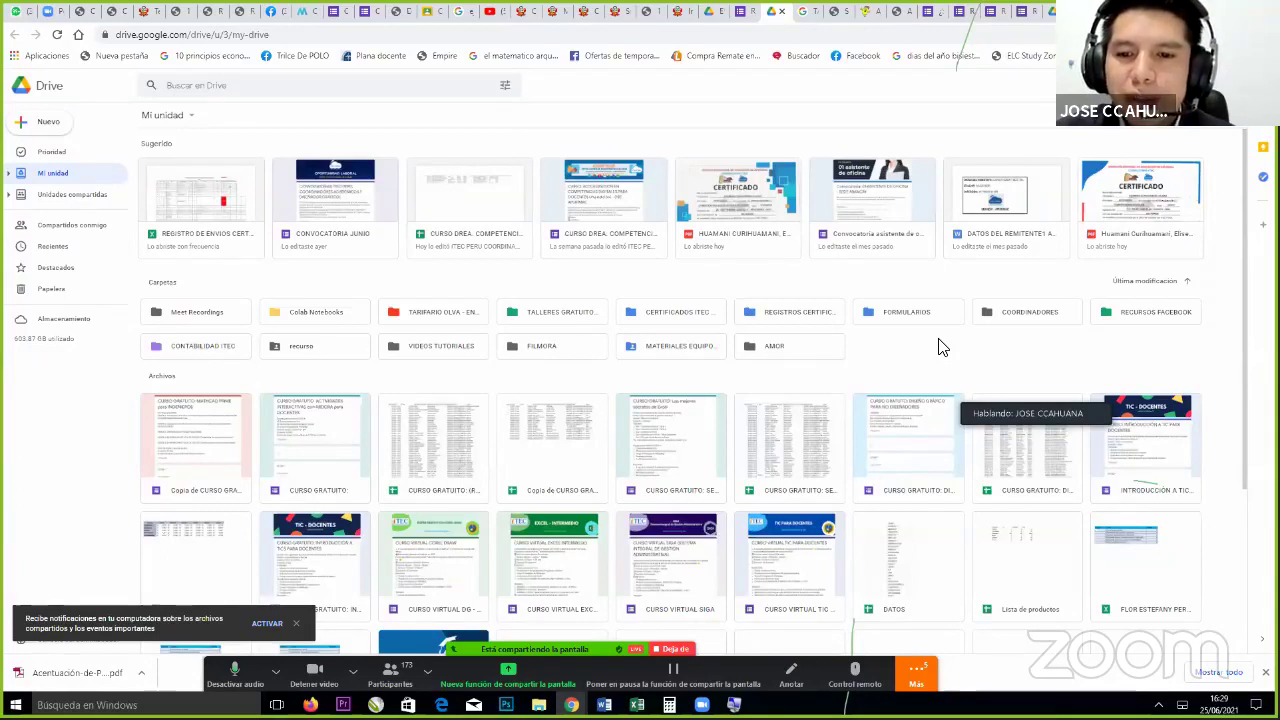
{"action": "right_click", "coordinate": [888, 352]}
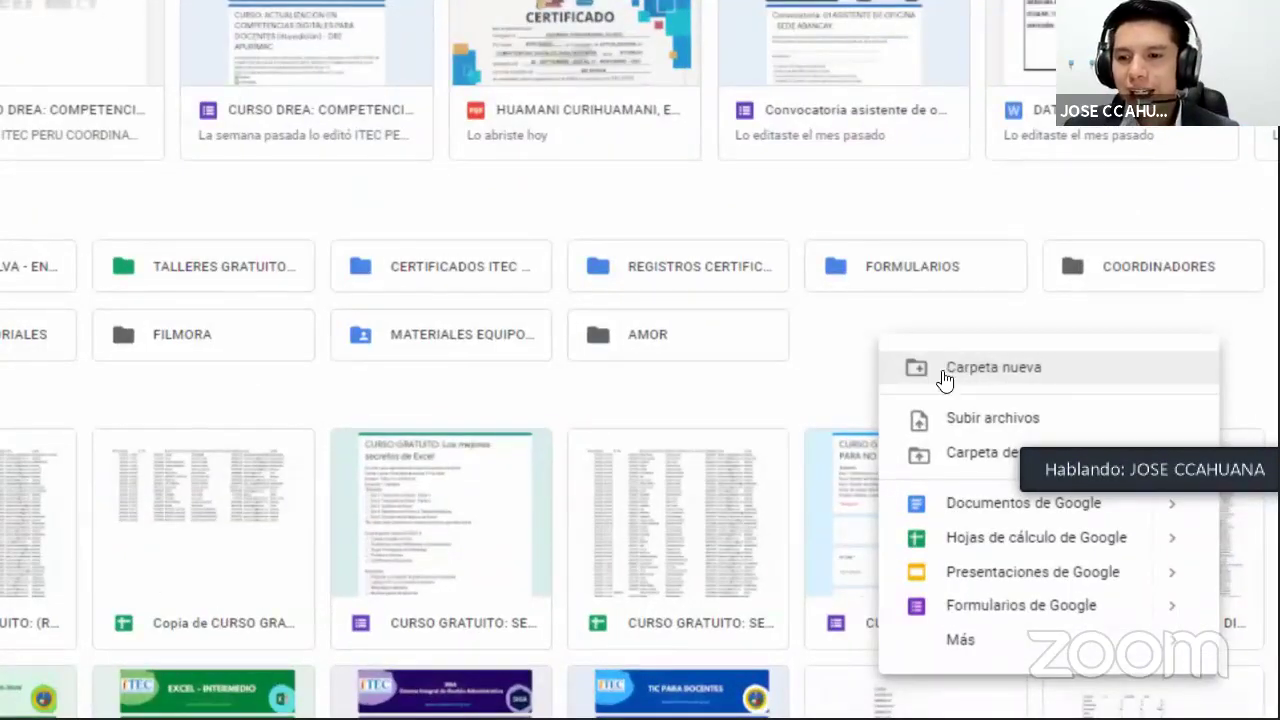
{"action": "left_click", "coordinate": [948, 368]}
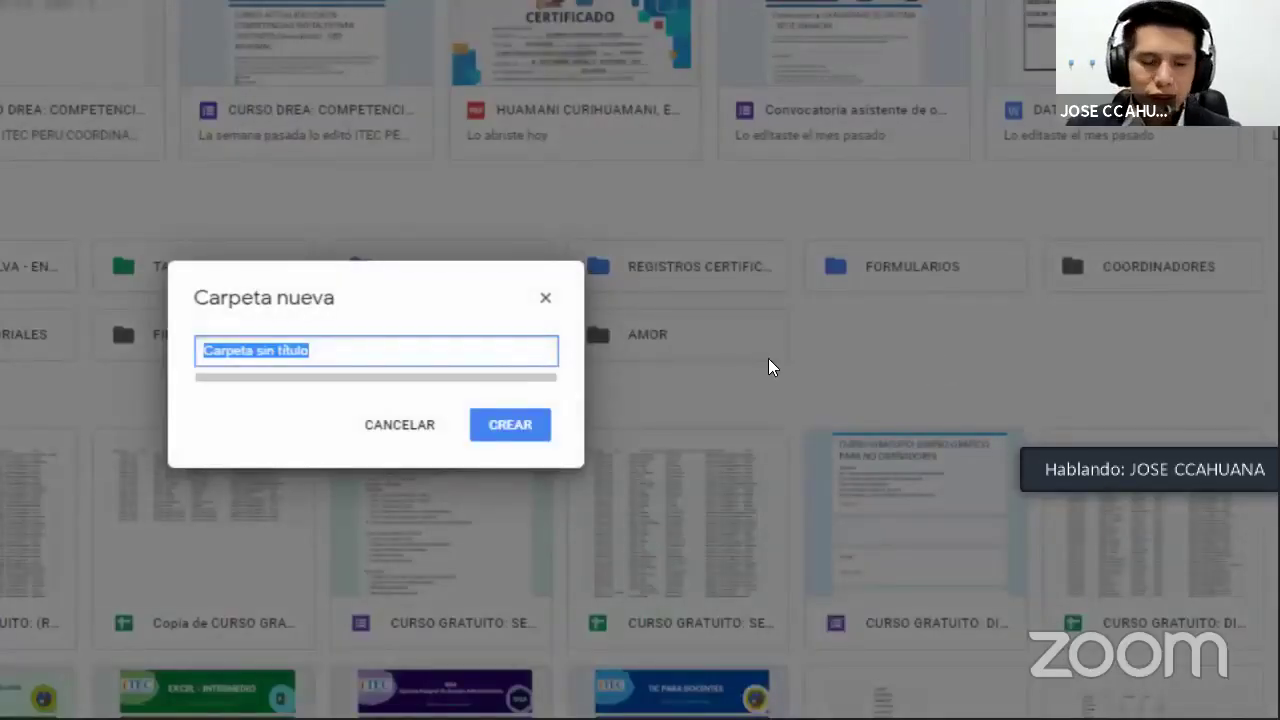
{"action": "type", "text": "evidencia"}
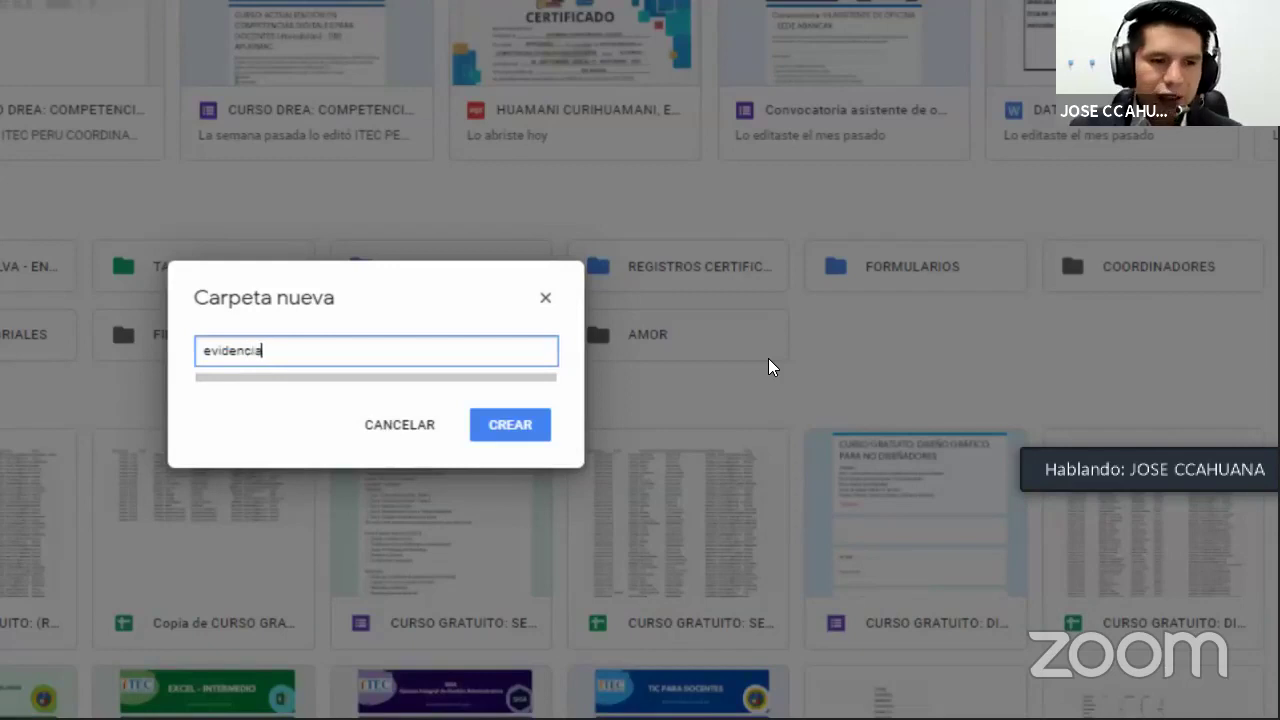
{"action": "key", "text": "BackSpace"}
{"action": "key", "text": "BackSpace"}
{"action": "key", "text": "BackSpace"}
{"action": "key", "text": "BackSpace"}
{"action": "key", "text": "BackSpace"}
{"action": "key", "text": "BackSpace"}
{"action": "key", "text": "BackSpace"}
{"action": "key", "text": "BackSpace"}
{"action": "key", "text": "BackSpace"}
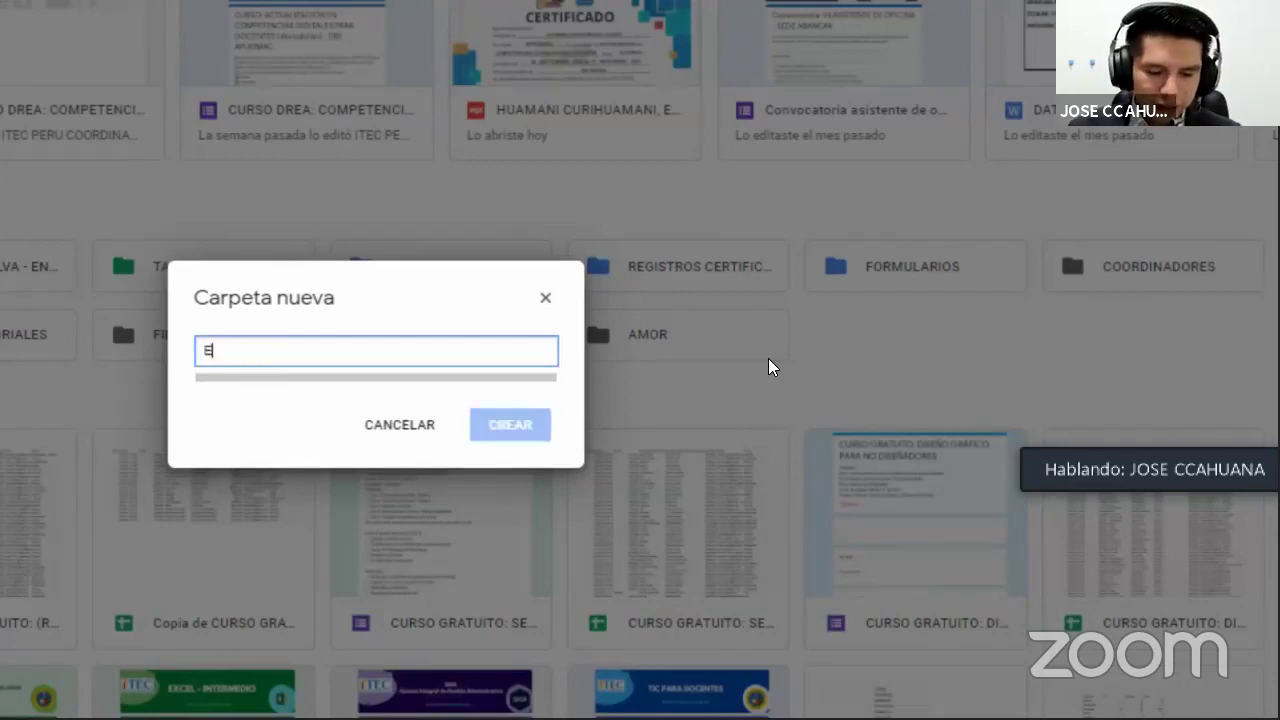
{"action": "type", "text": "EVID"}
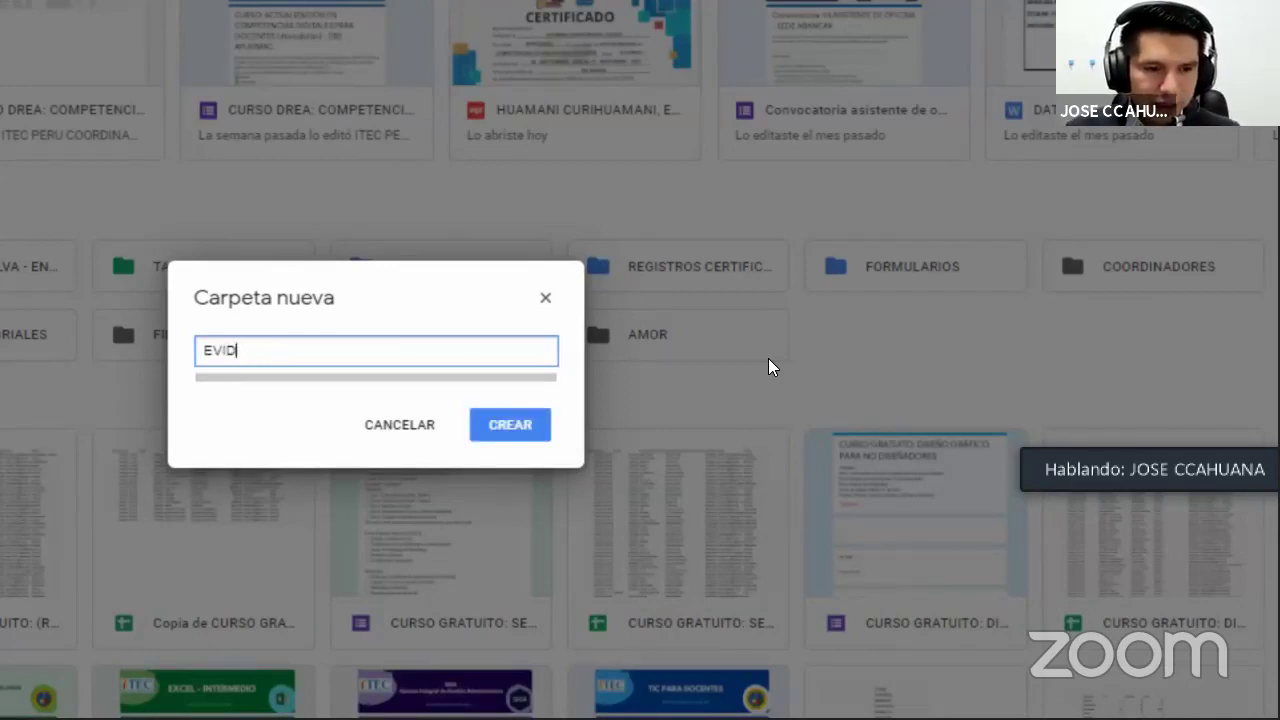
{"action": "type", "text": "ENCIA"}
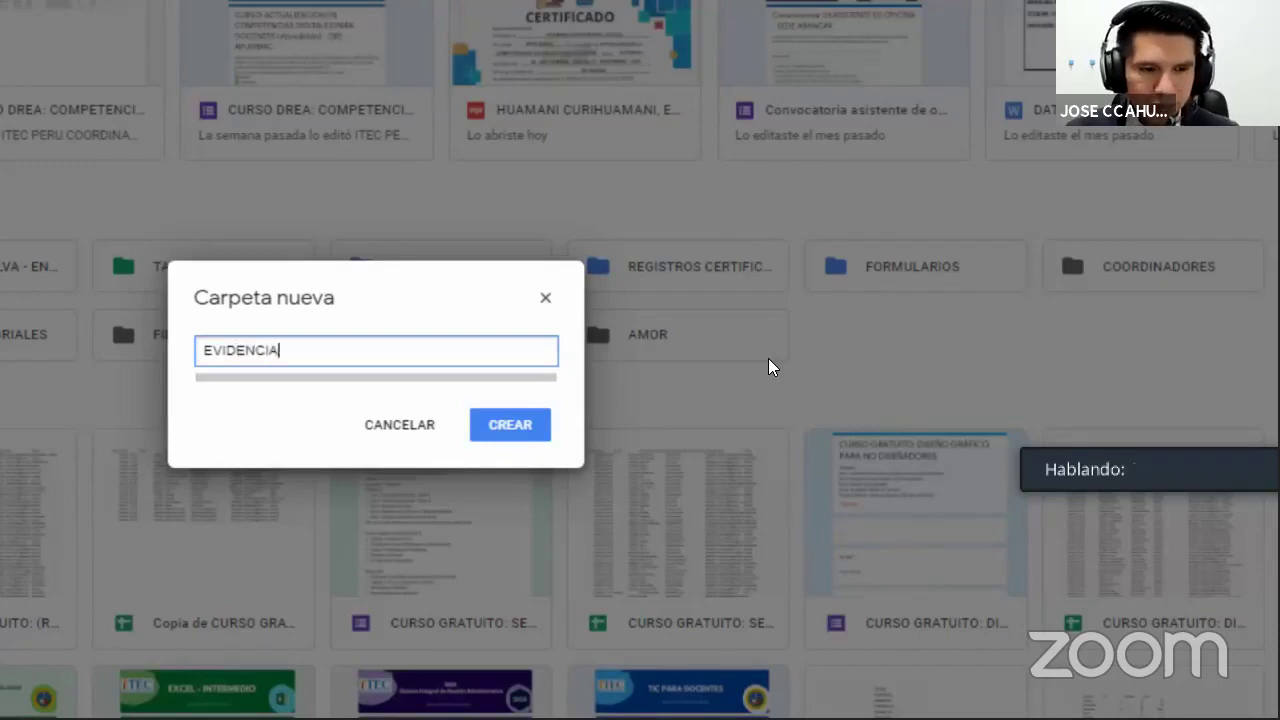
{"action": "type", "text": "S 20"}
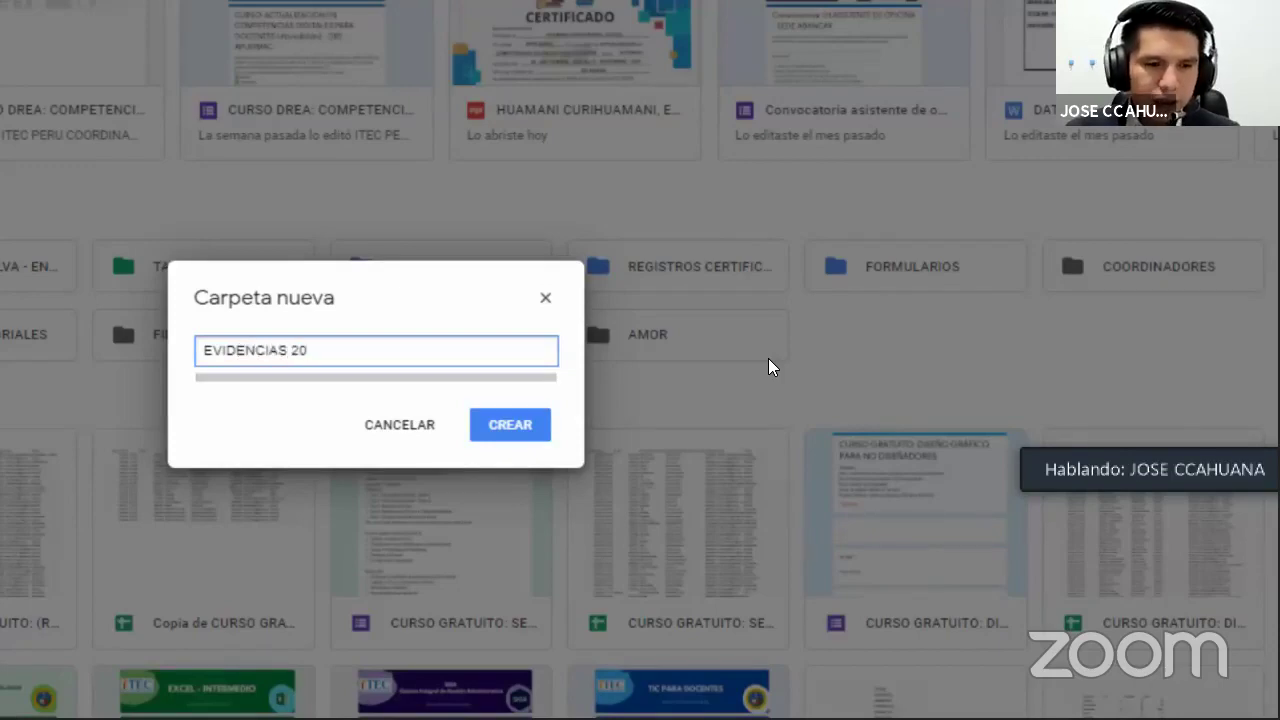
{"action": "type", "text": "21"}
{"action": "left_click", "coordinate": [708, 400]}
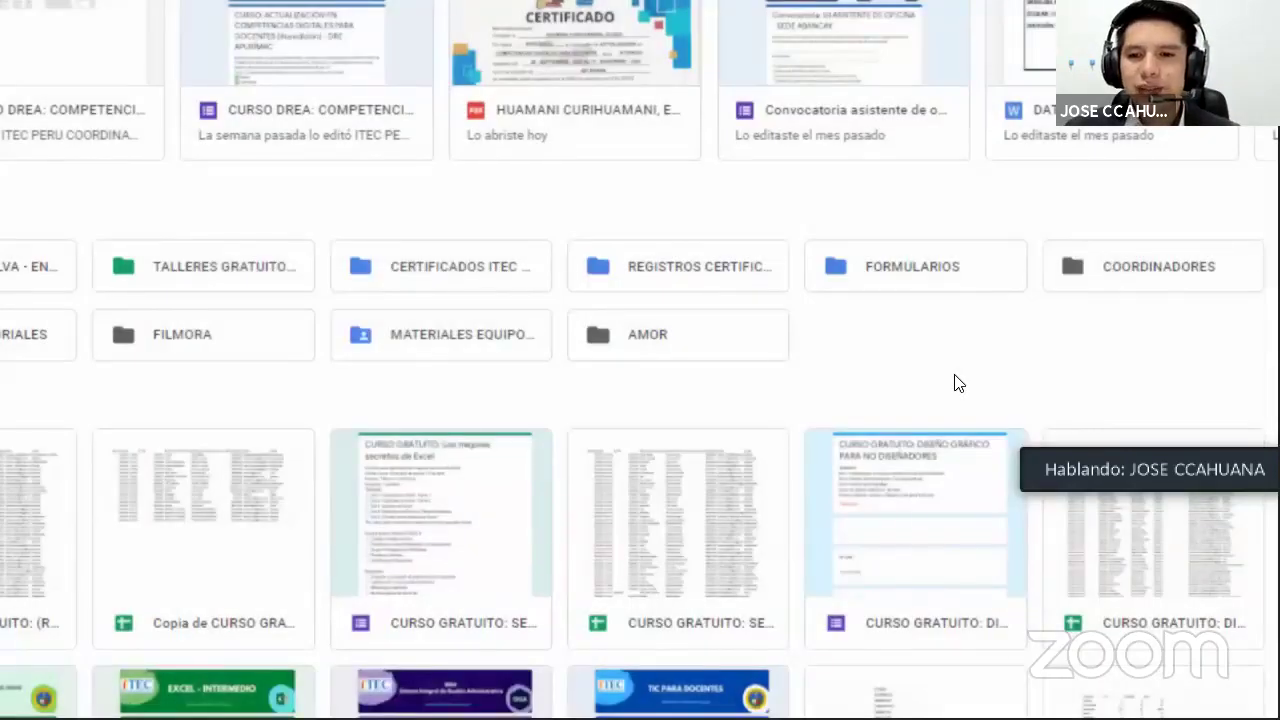
{"action": "left_click_drag", "start_coordinate": [914, 354], "coordinate": [903, 353]}
{"action": "double_click", "coordinate": [906, 355]}
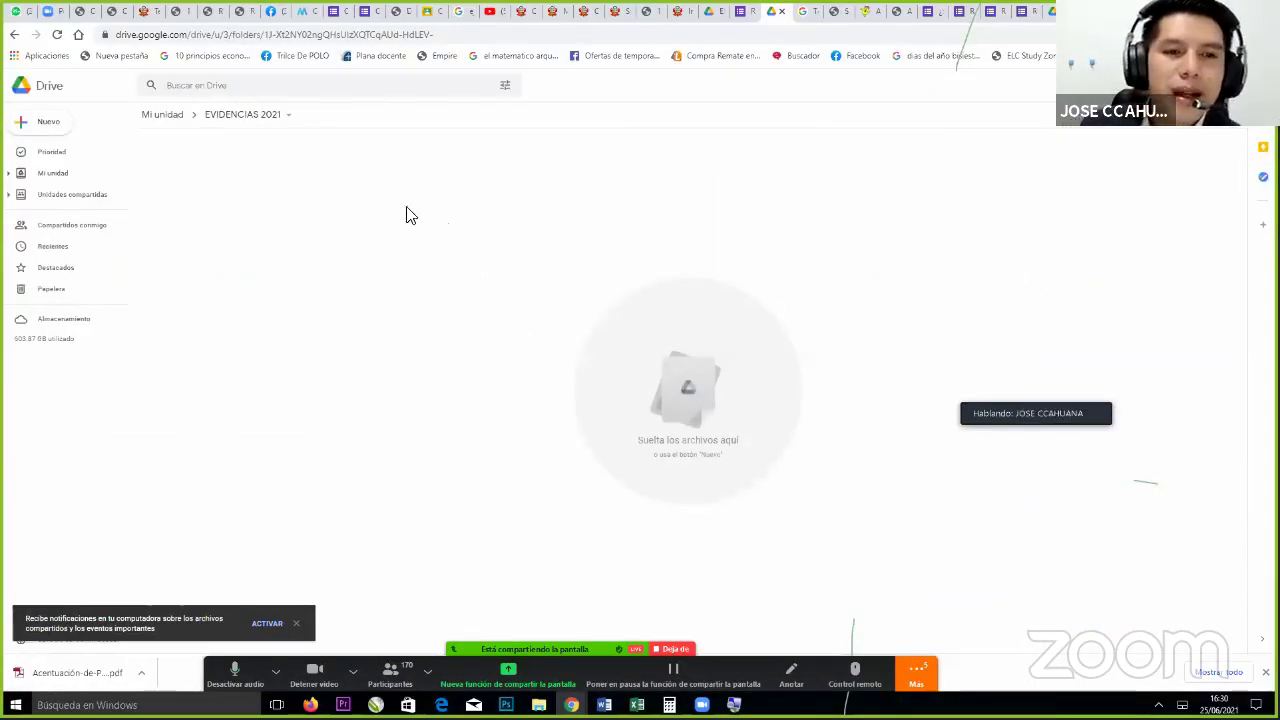
Create a Formularios de Google > Formulario en blanco inside the EVIDENCIAS 2021 folder.
{"action": "right_click", "coordinate": [350, 205]}
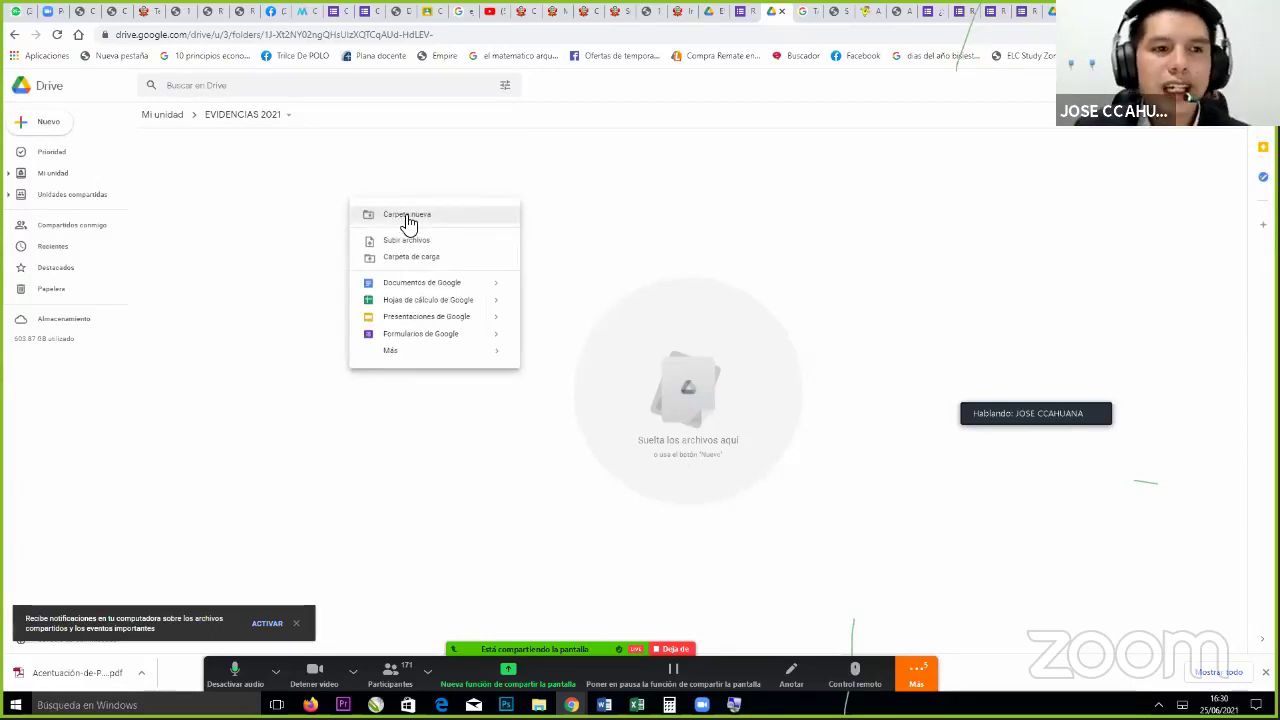
{"action": "left_click", "coordinate": [348, 214]}
{"action": "right_click", "coordinate": [324, 203]}
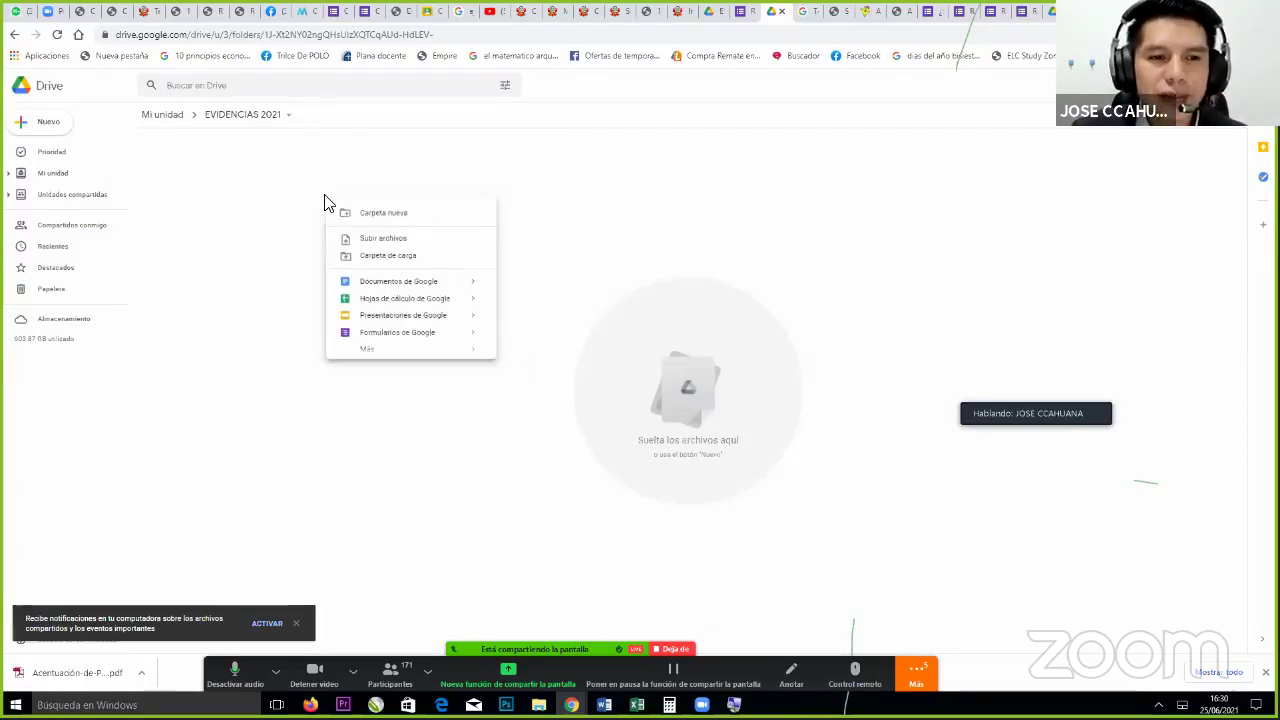
{"action": "left_click", "coordinate": [396, 333]}
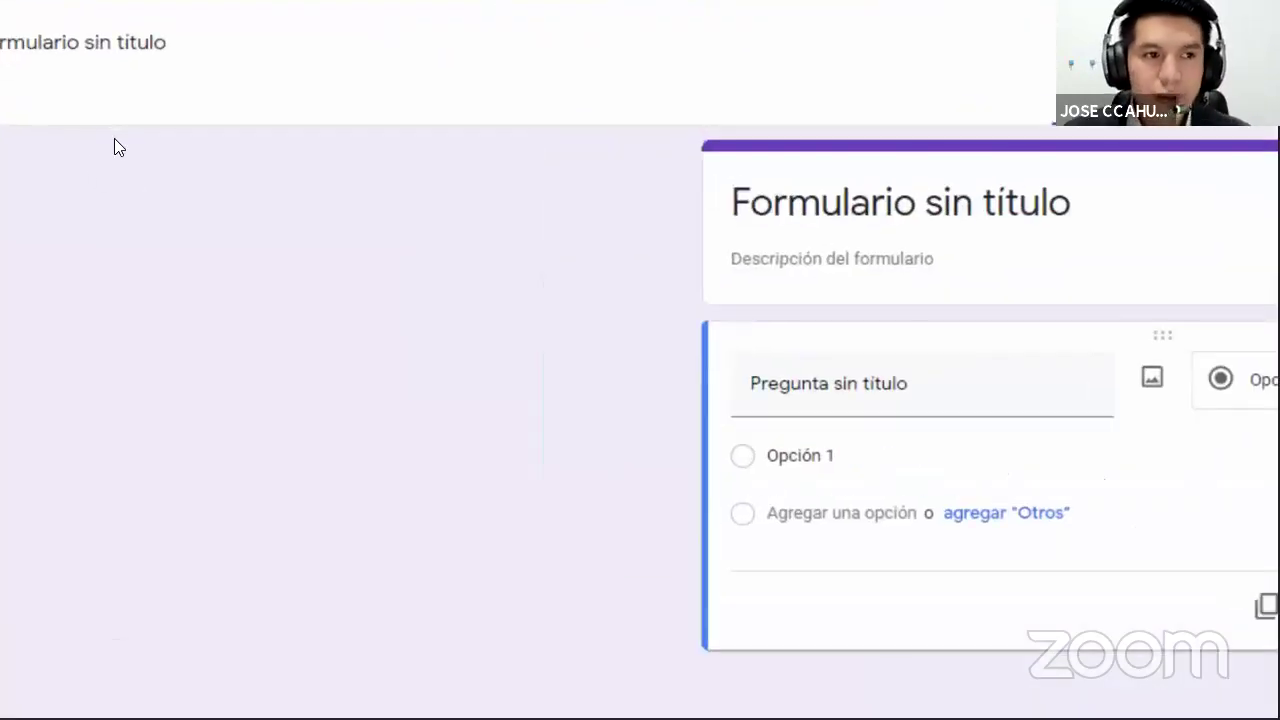
Rename the form file from Formulario sin título to 'EVIDENCIAS 05'.
{"action": "key", "text": "Tab"}
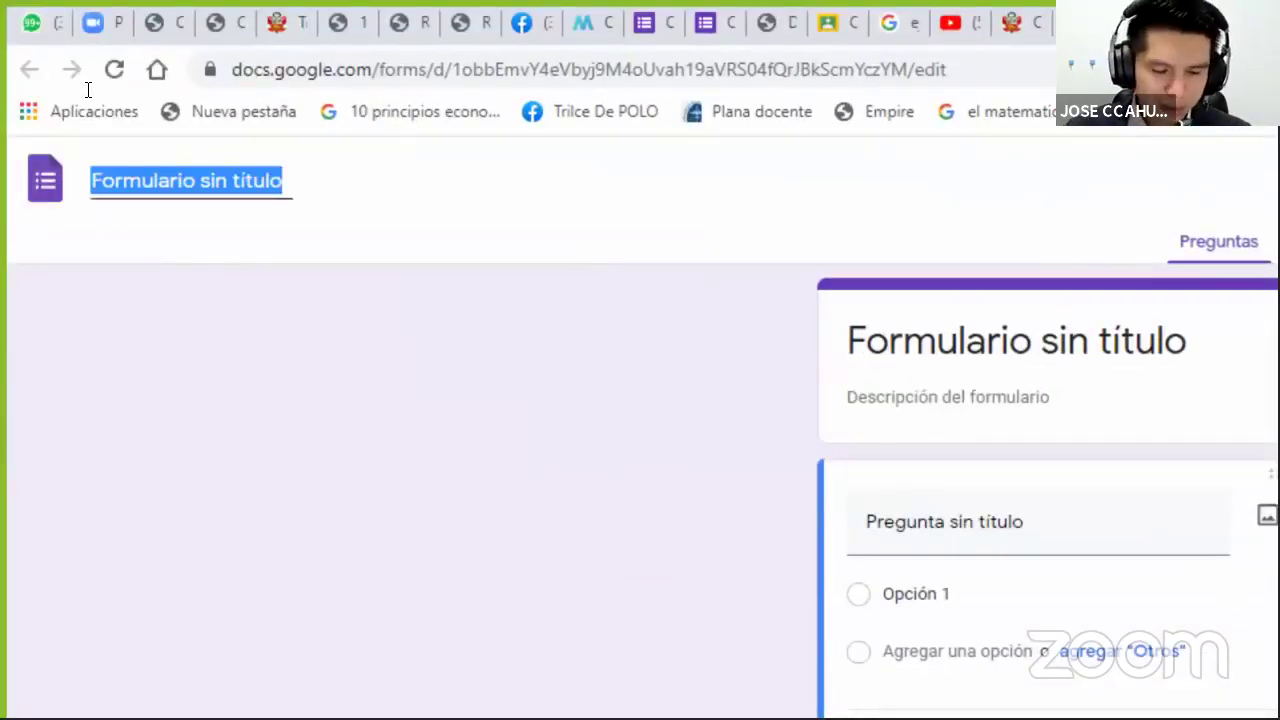
{"action": "type", "text": "EVIDENCIAS"}
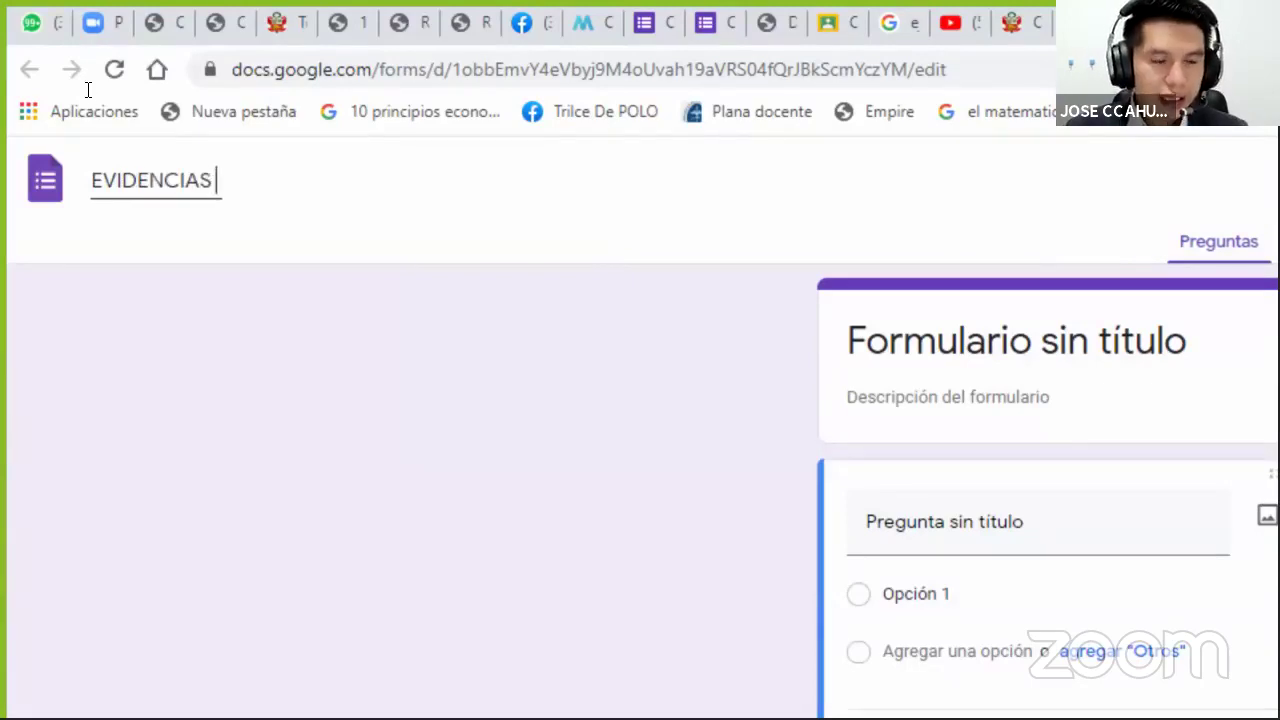
{"action": "type", "text": " 2021"}
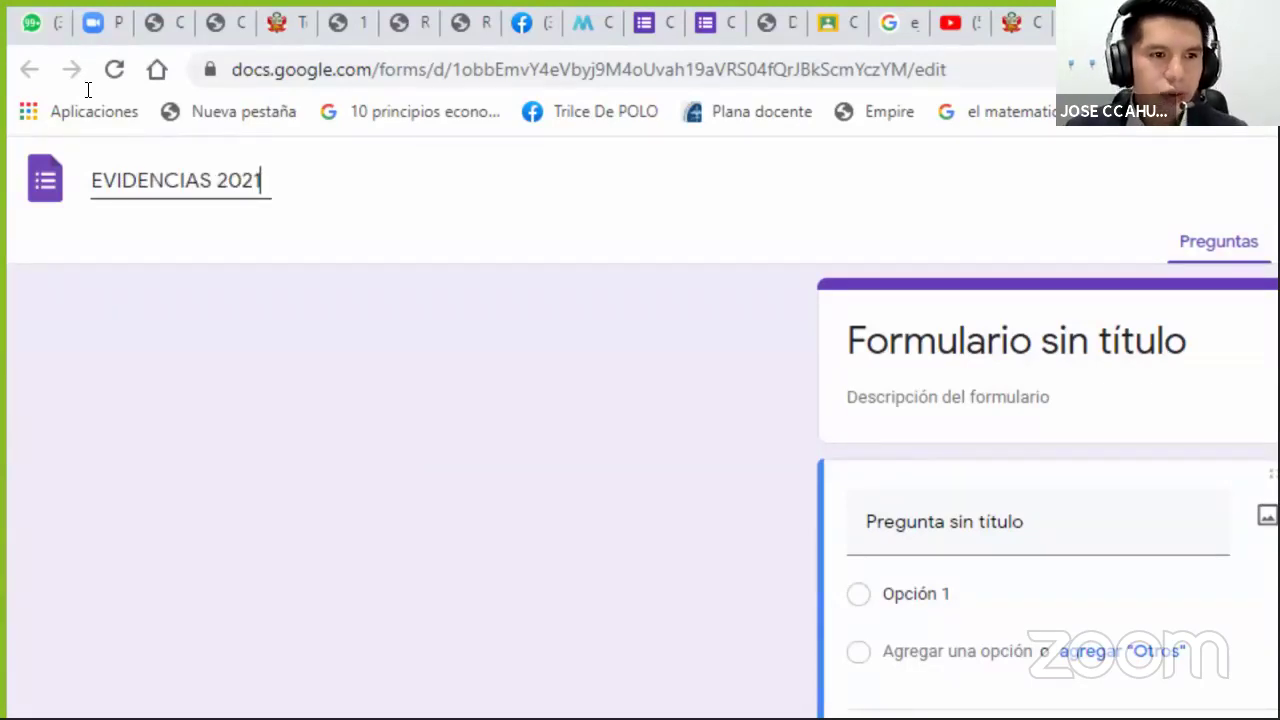
{"action": "key", "text": "BackSpace"}
{"action": "key", "text": "BackSpace"}
{"action": "key", "text": "BackSpace"}
{"action": "key", "text": "BackSpace"}
{"action": "type", "text": "05"}
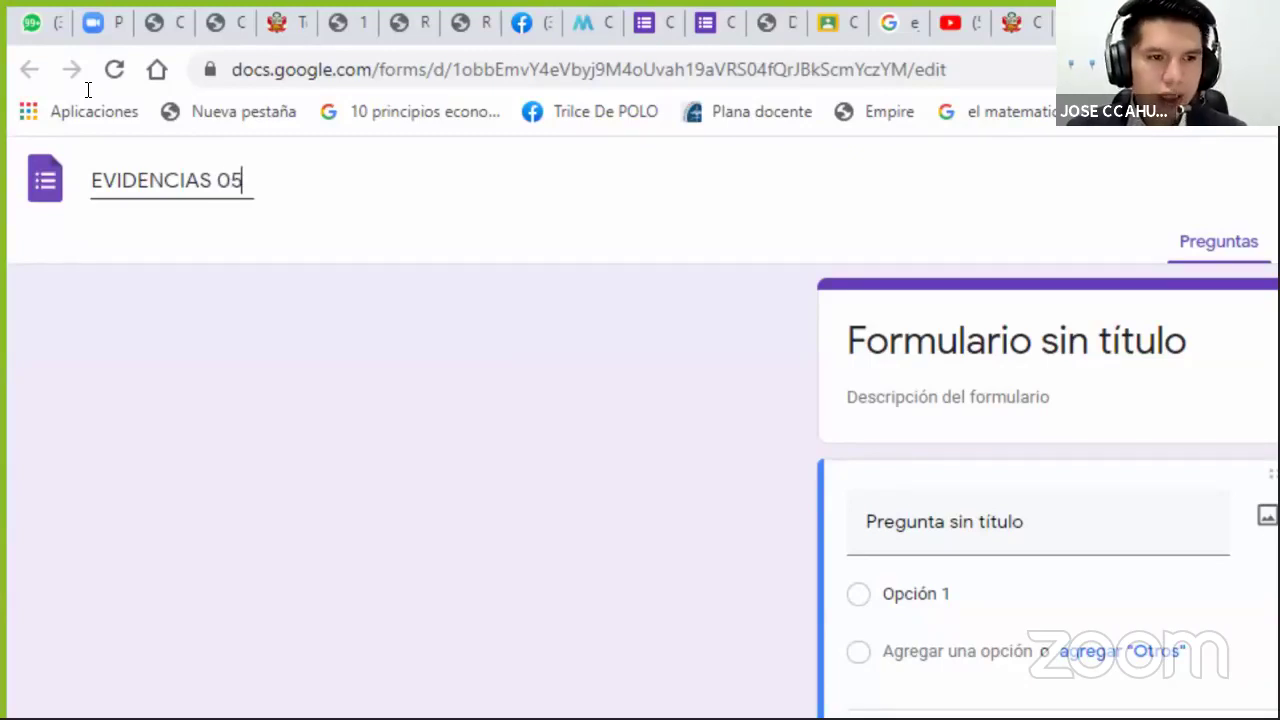
{"action": "key", "text": "BackSpace"}
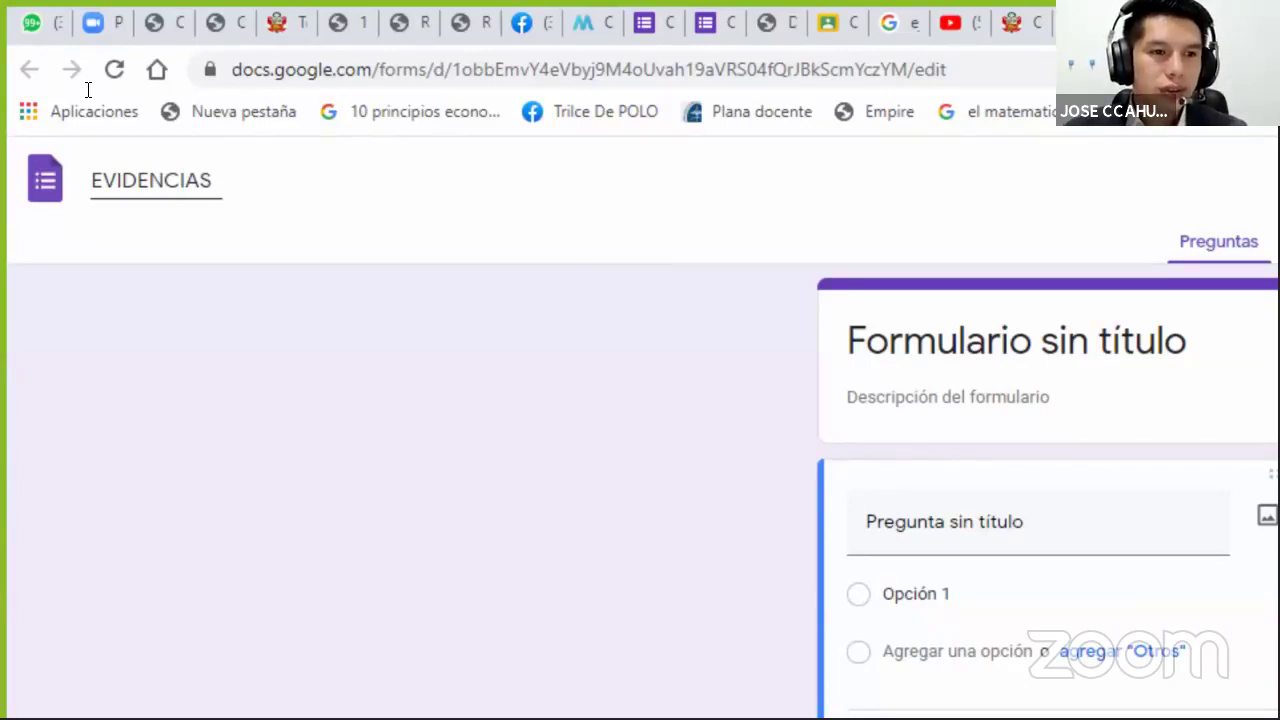
{"action": "type", "text": "05"}
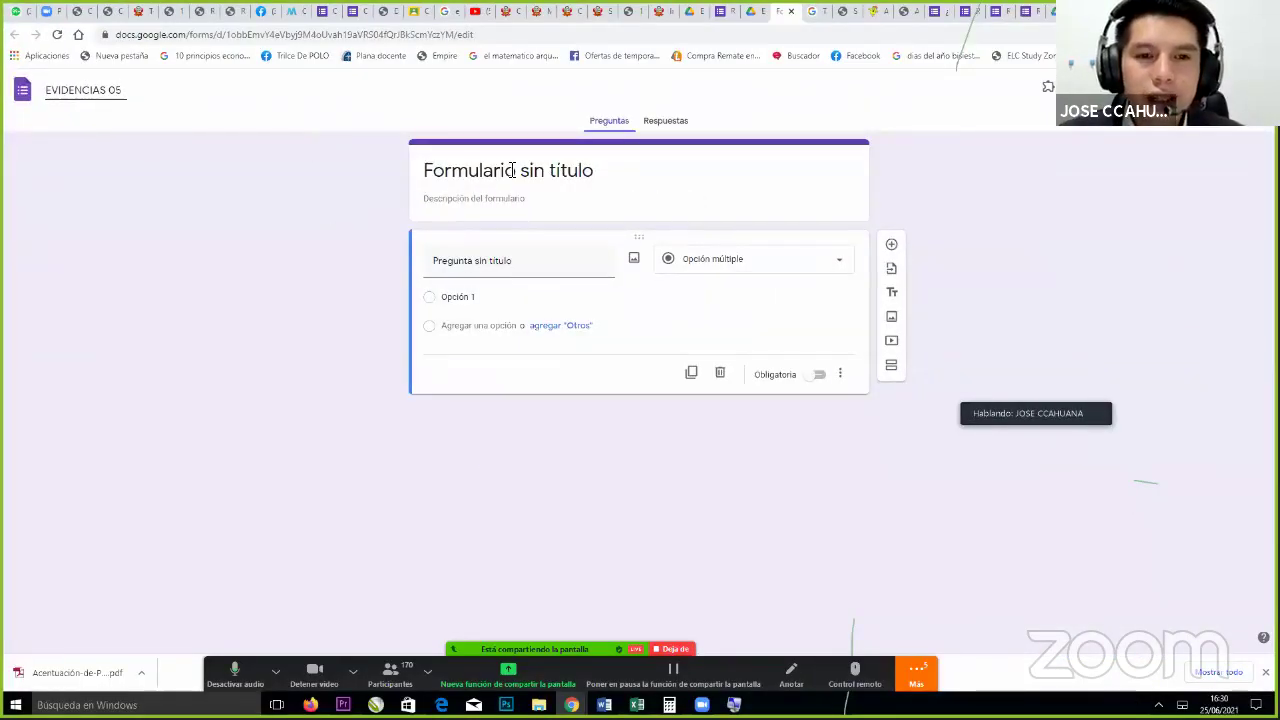
Prefix the form title with 'ENTREGA DE' so it reads 'ENTREGA DE EVIDENCIAS 05'.
{"action": "left_click", "coordinate": [511, 170]}
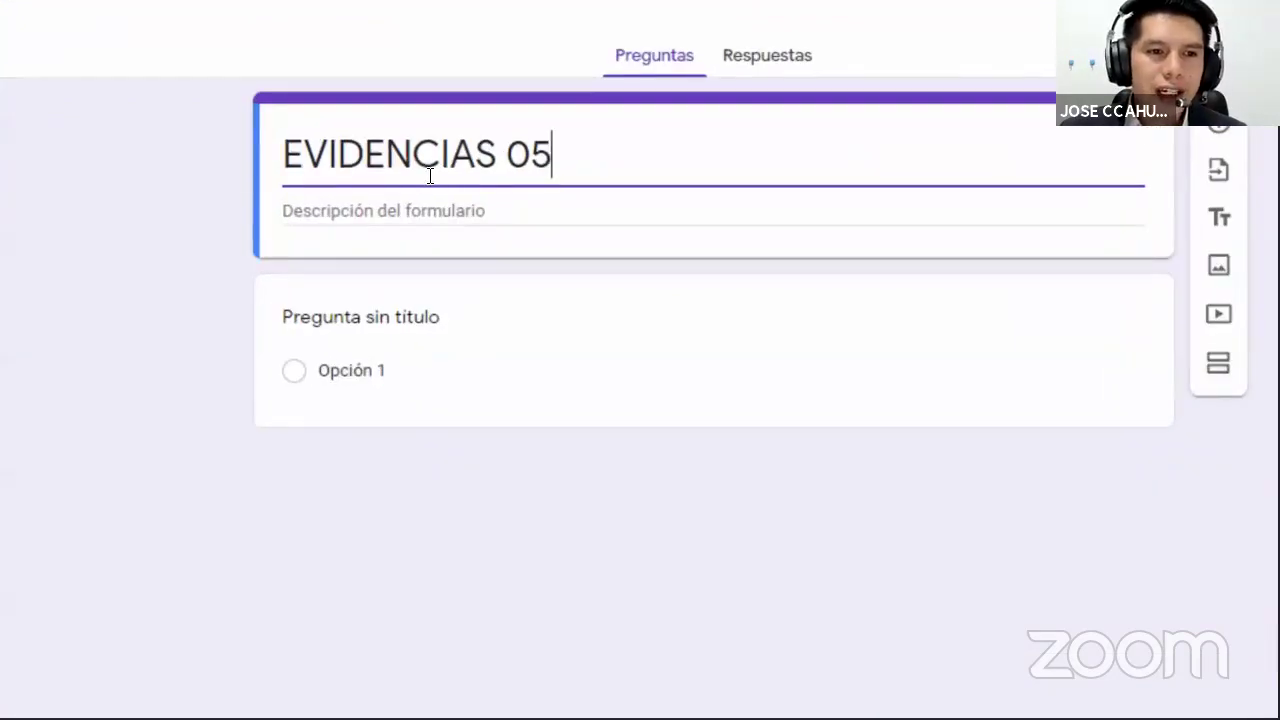
{"action": "key", "text": "Home"}
{"action": "type", "text": "ENTREG"}
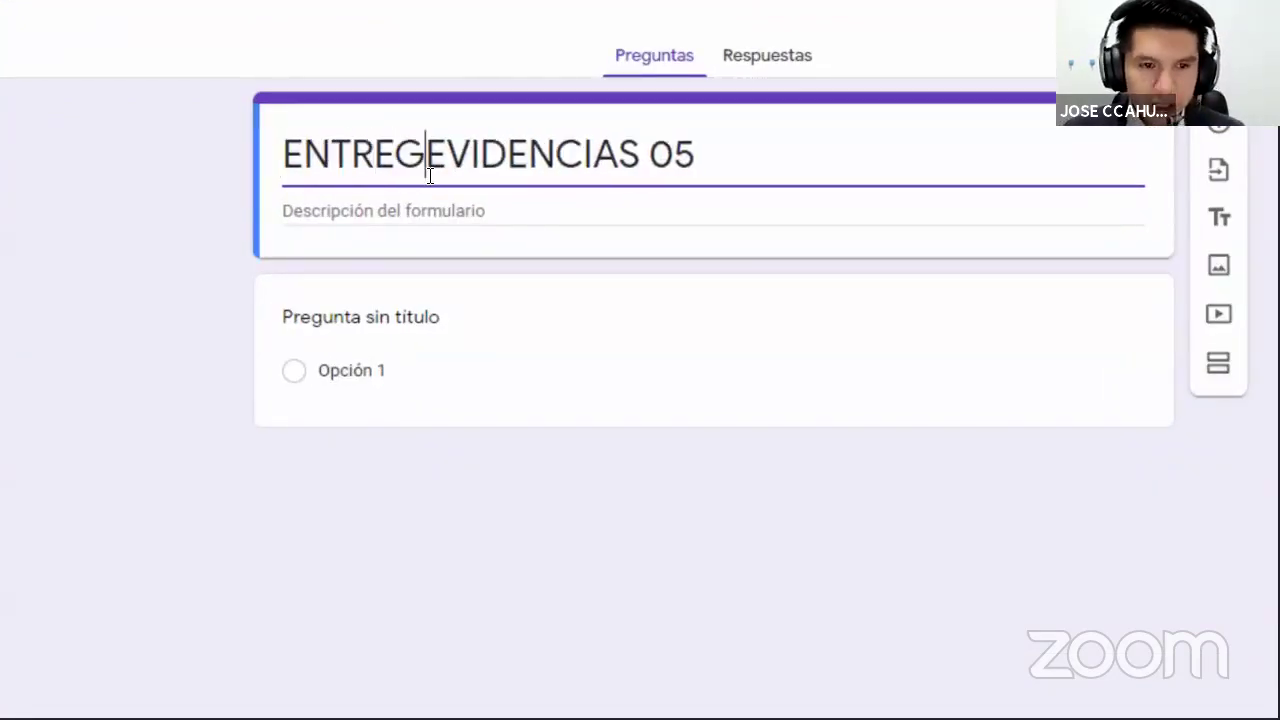
{"action": "type", "text": "A DE"}
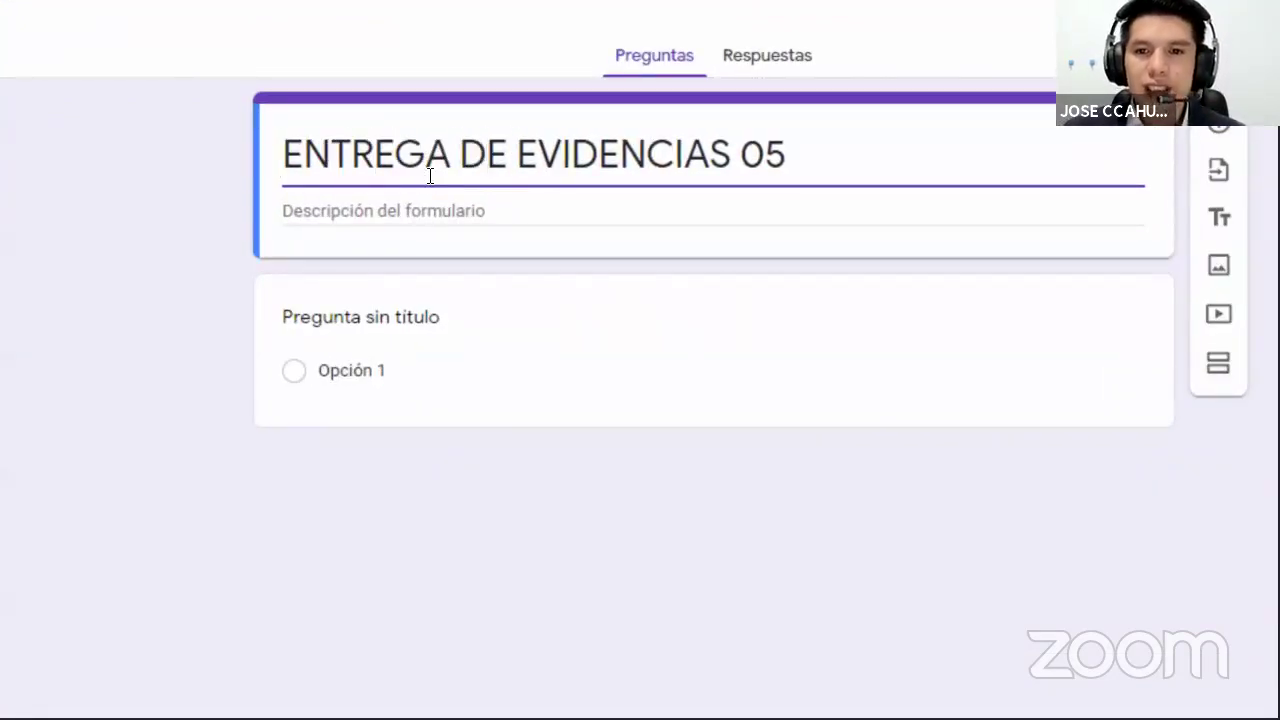
{"action": "key", "text": "ctrl+Right"}
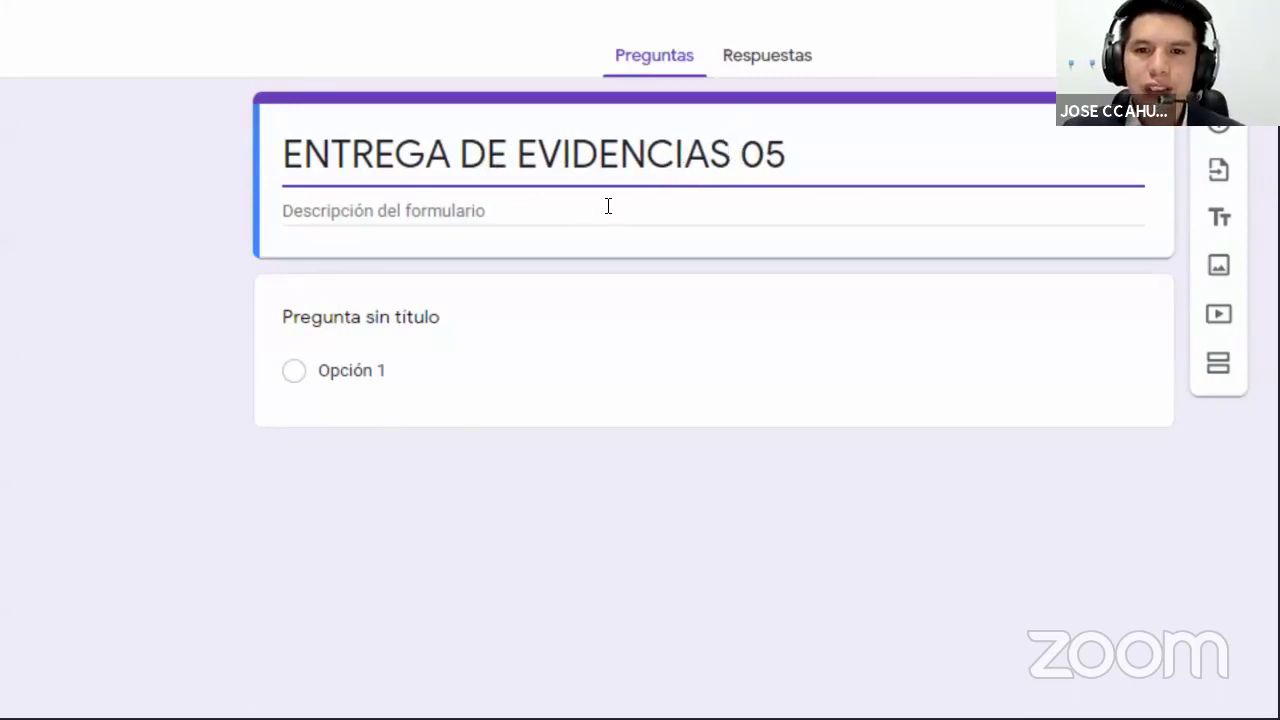
Write description lines 'Fecha máxima de entrega: Lunes 28 de junio' and 'Tema: Google Drive'.
{"action": "left_click", "coordinate": [520, 208]}
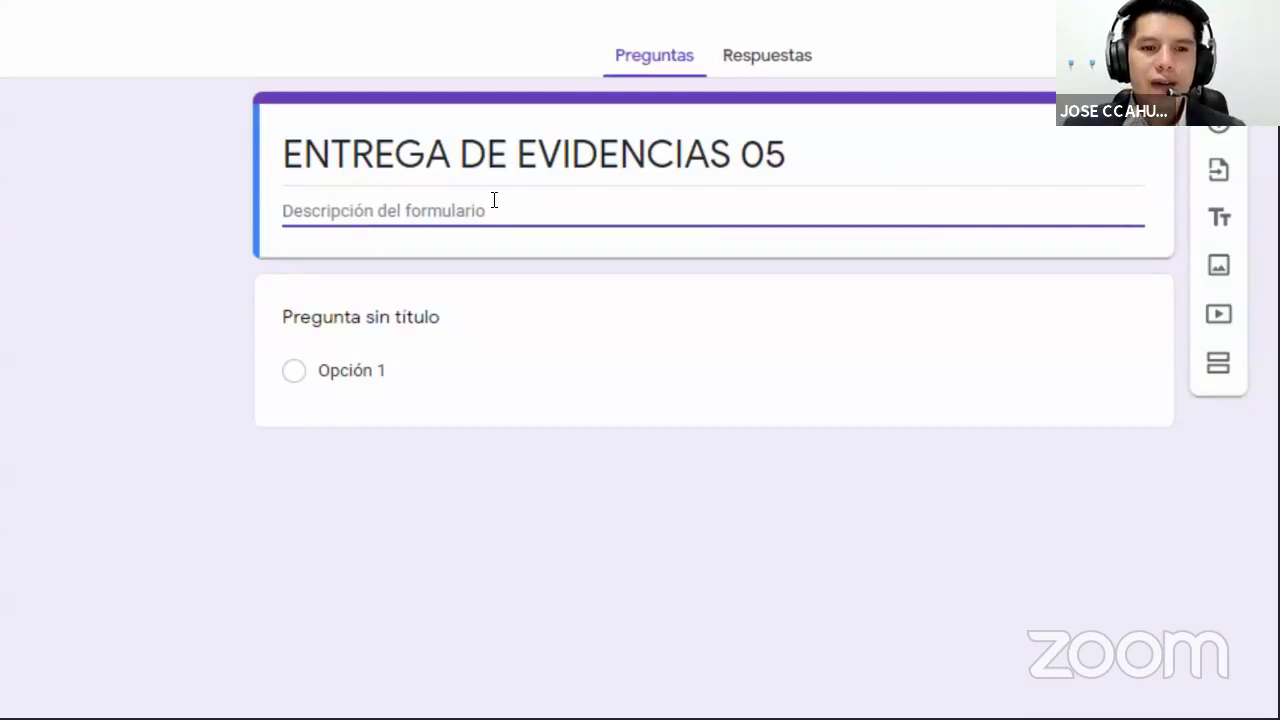
{"action": "type", "text": "t"}
{"action": "key", "text": "BackSpace"}
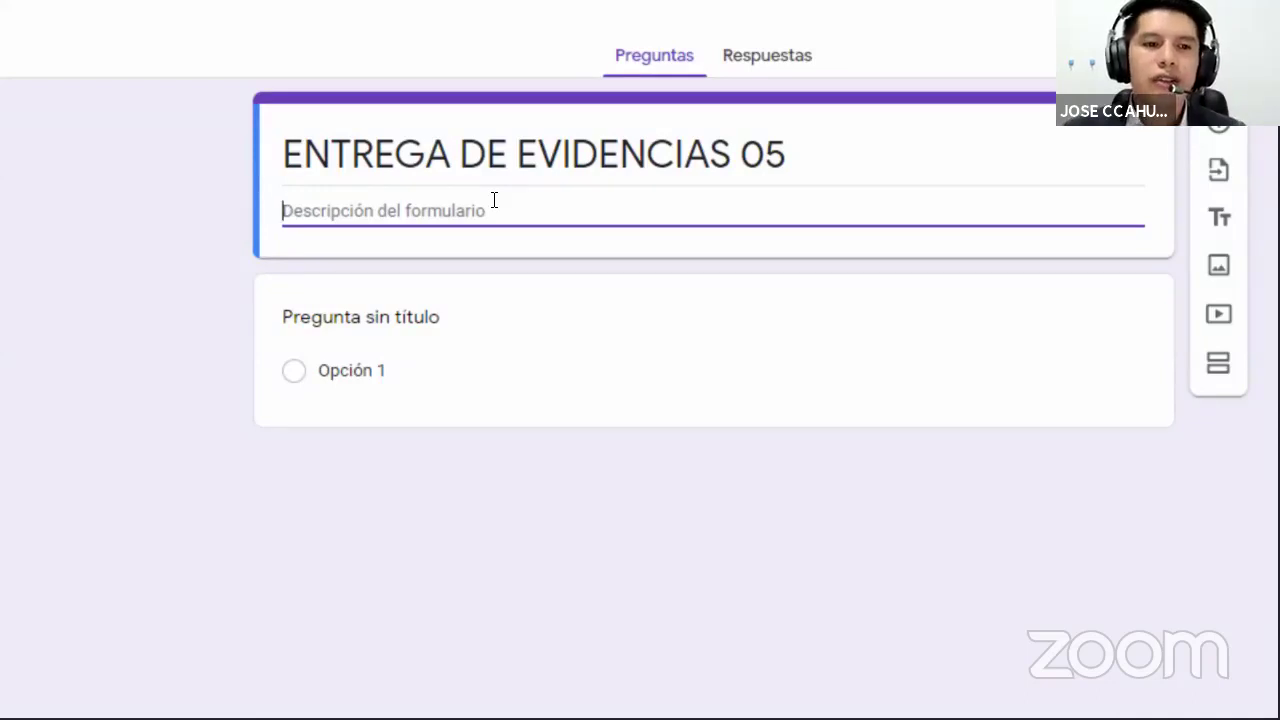
{"action": "type", "text": "Fecha máxima de entrega"}
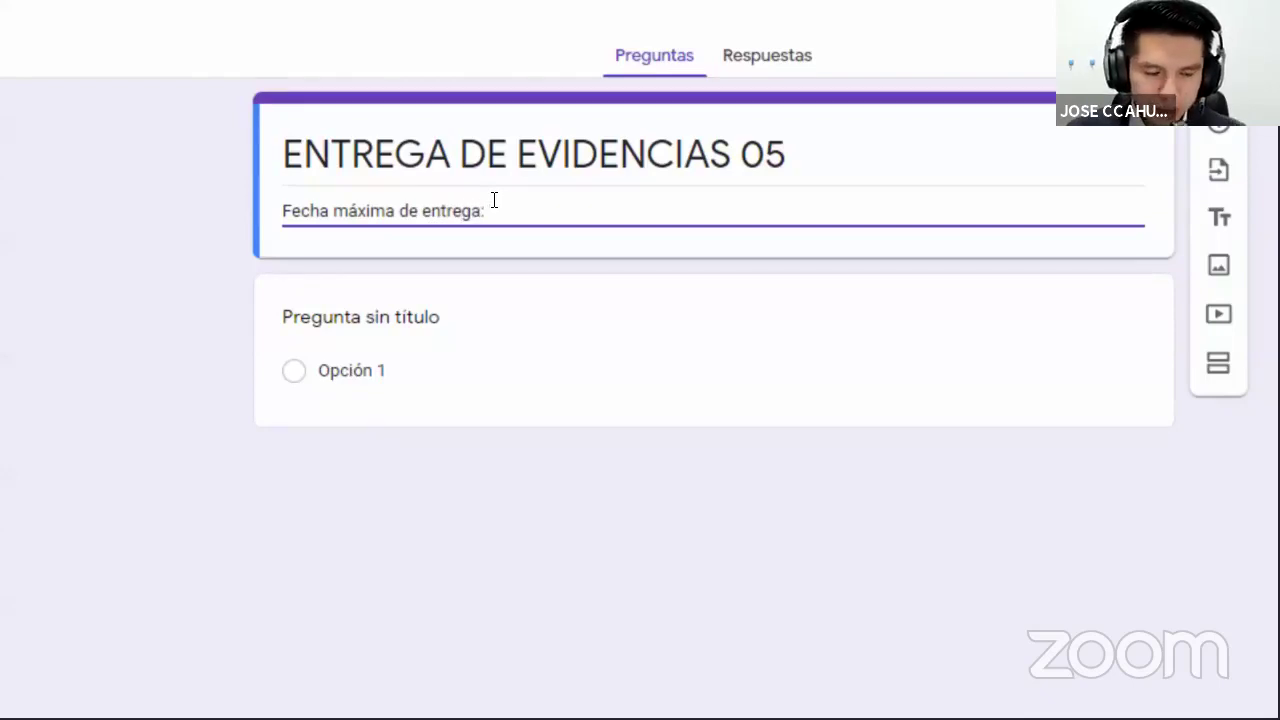
{"action": "type", "text": ": Lunes "}
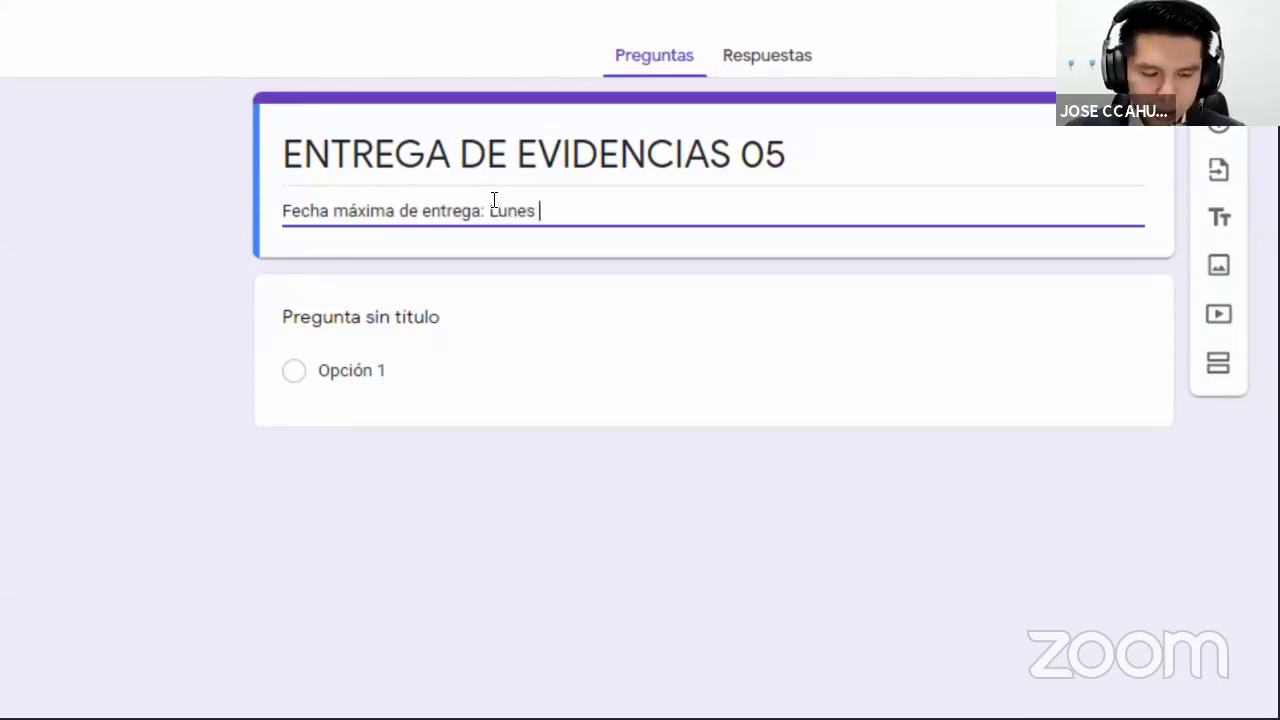
{"action": "type", "text": "28 de junio"}
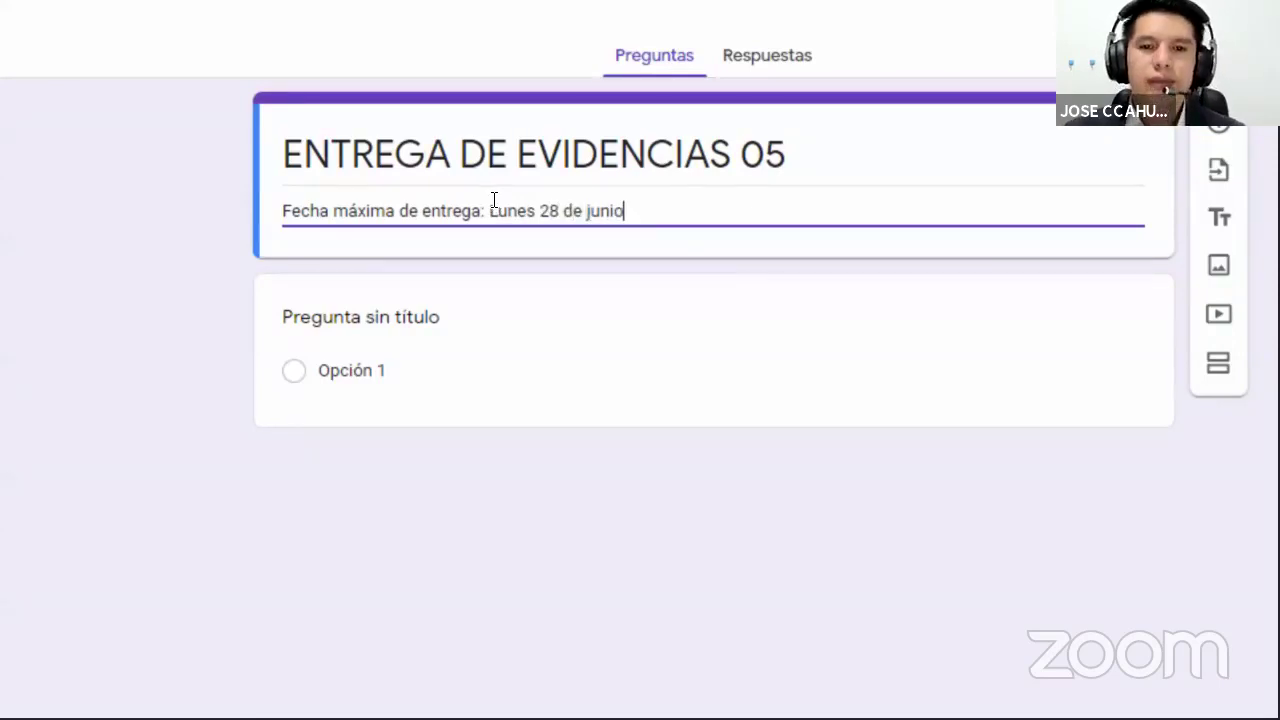
{"action": "key", "text": "Return"}
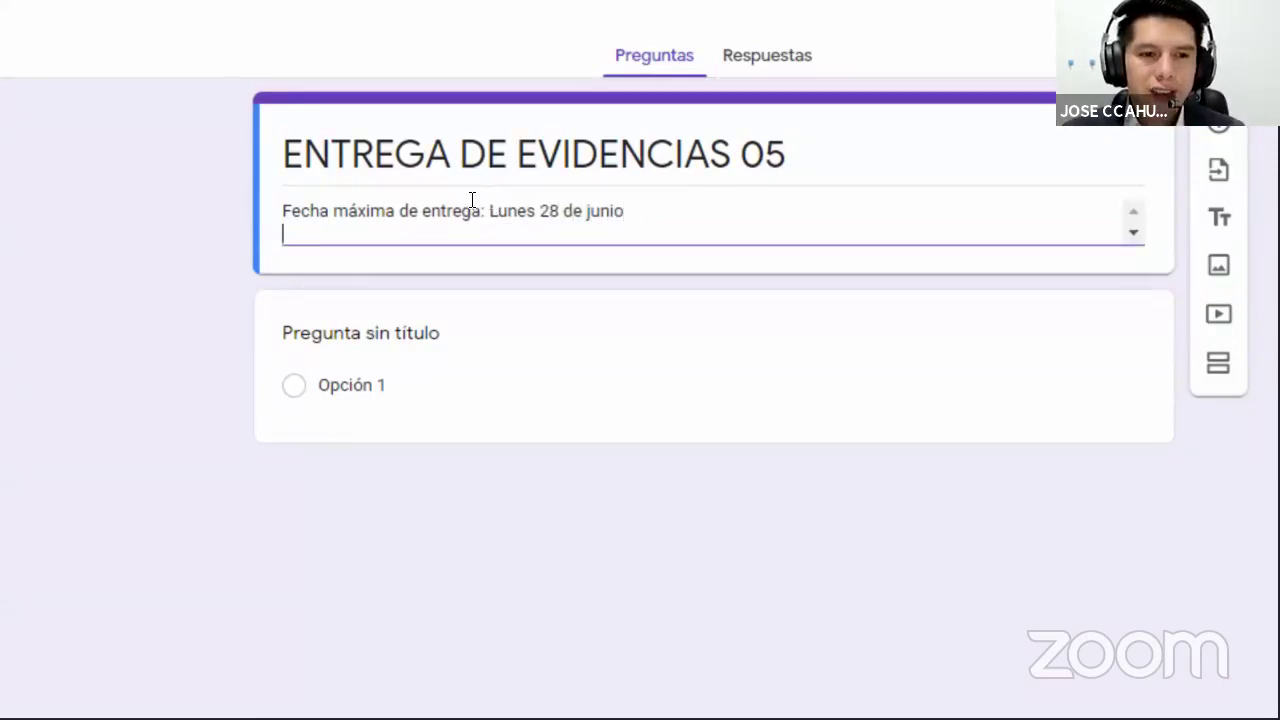
{"action": "type", "text": "TE"}
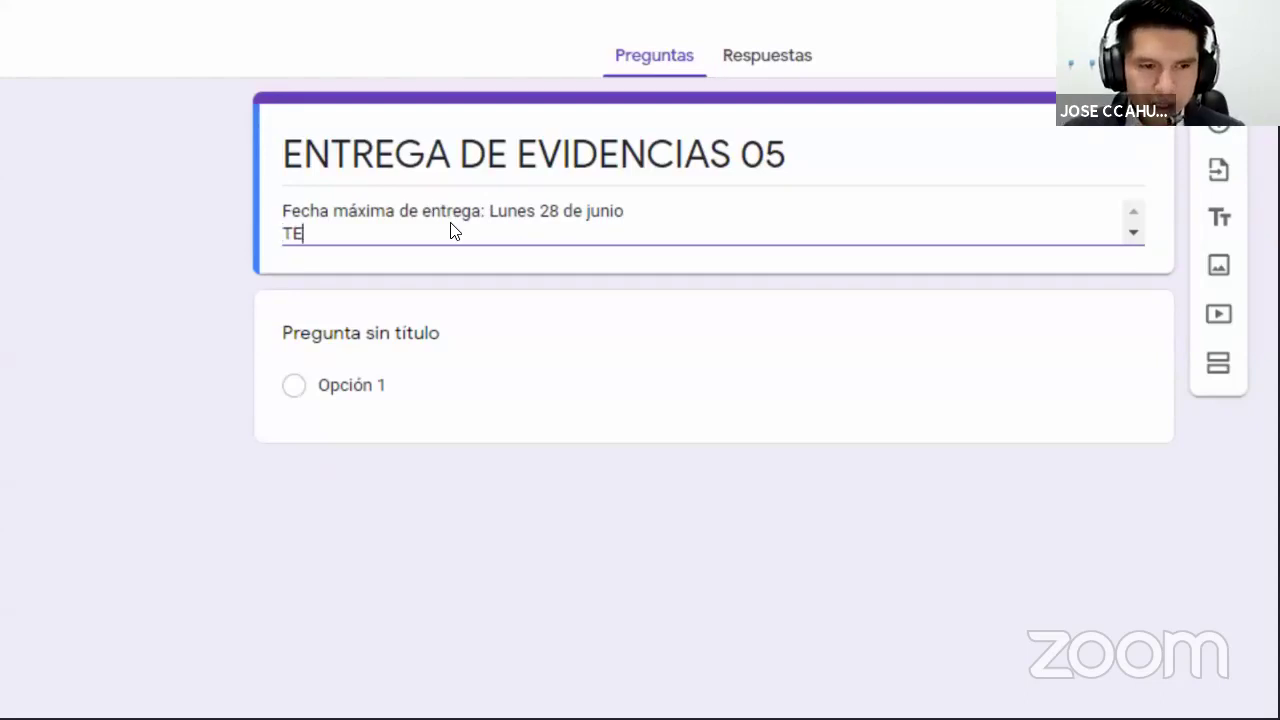
{"action": "key", "text": "BackSpace"}
{"action": "type", "text": "ema"}
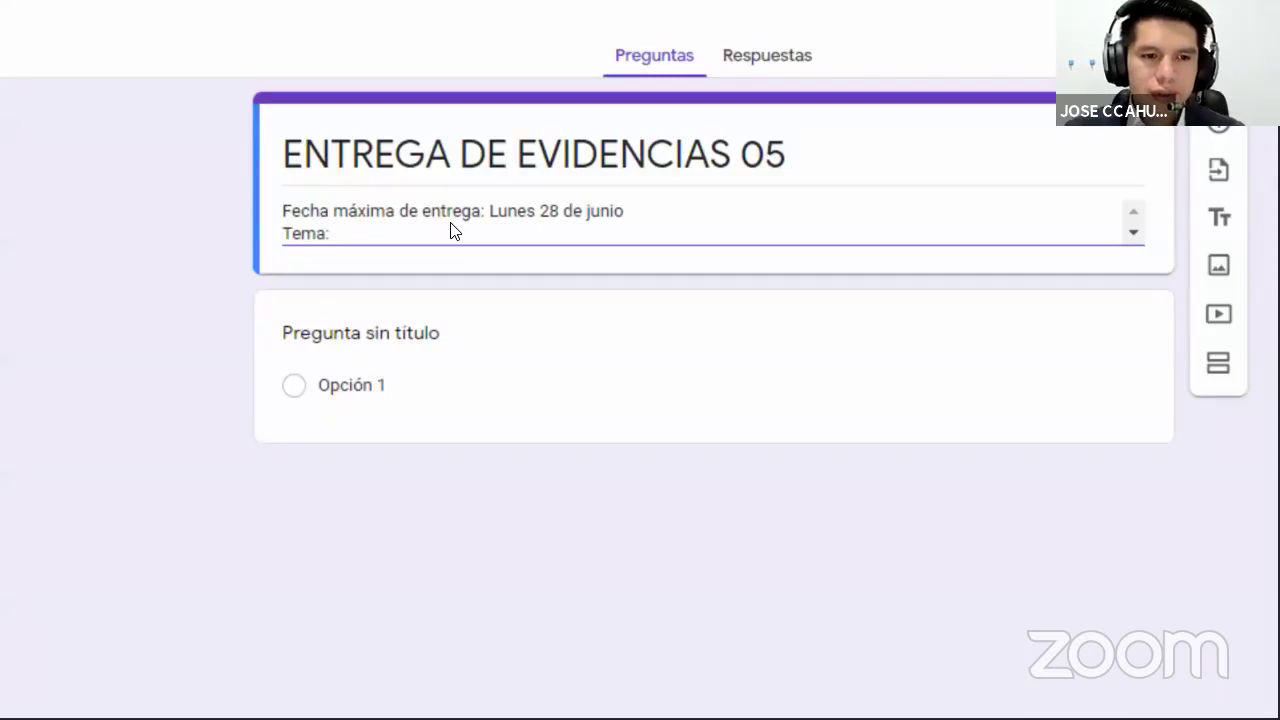
{"action": "type", "text": ": Google Drive"}
Add a third description line reading 'Link Ficha de actividades:'.
{"action": "key", "text": "Return"}
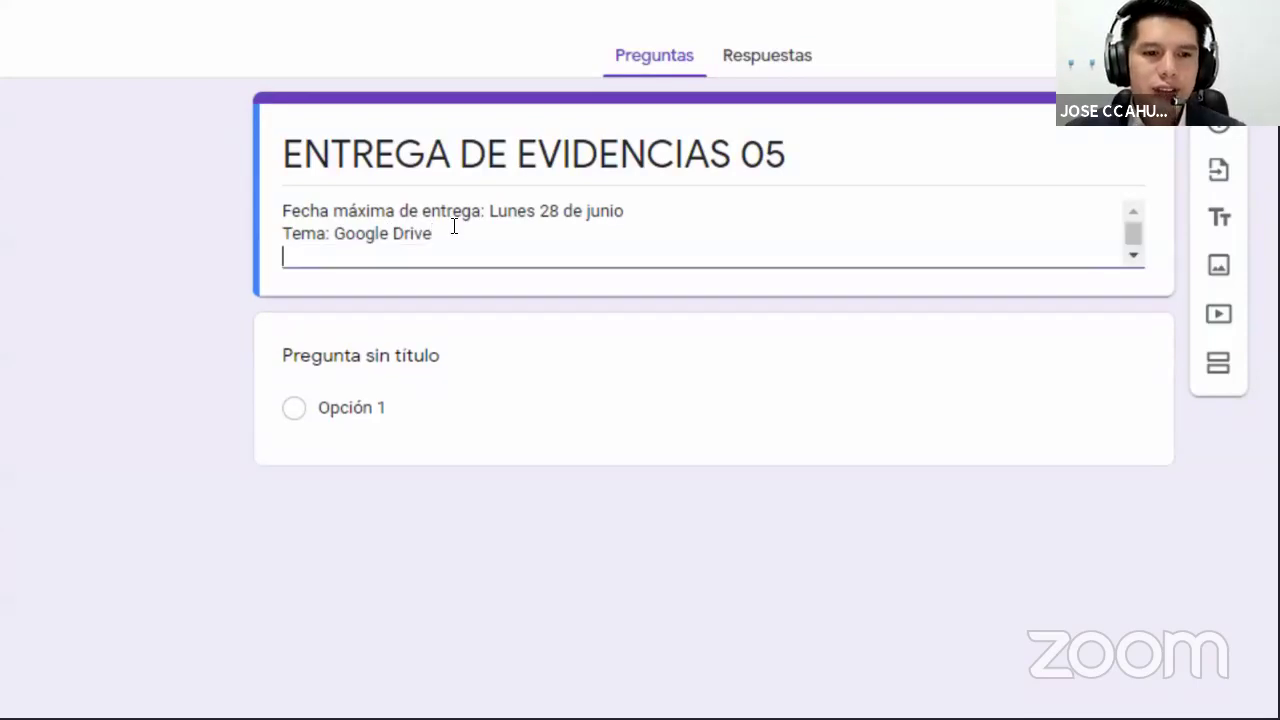
{"action": "type", "text": "M"}
{"action": "key", "text": "BackSpace"}
{"action": "type", "text": "Link material"}
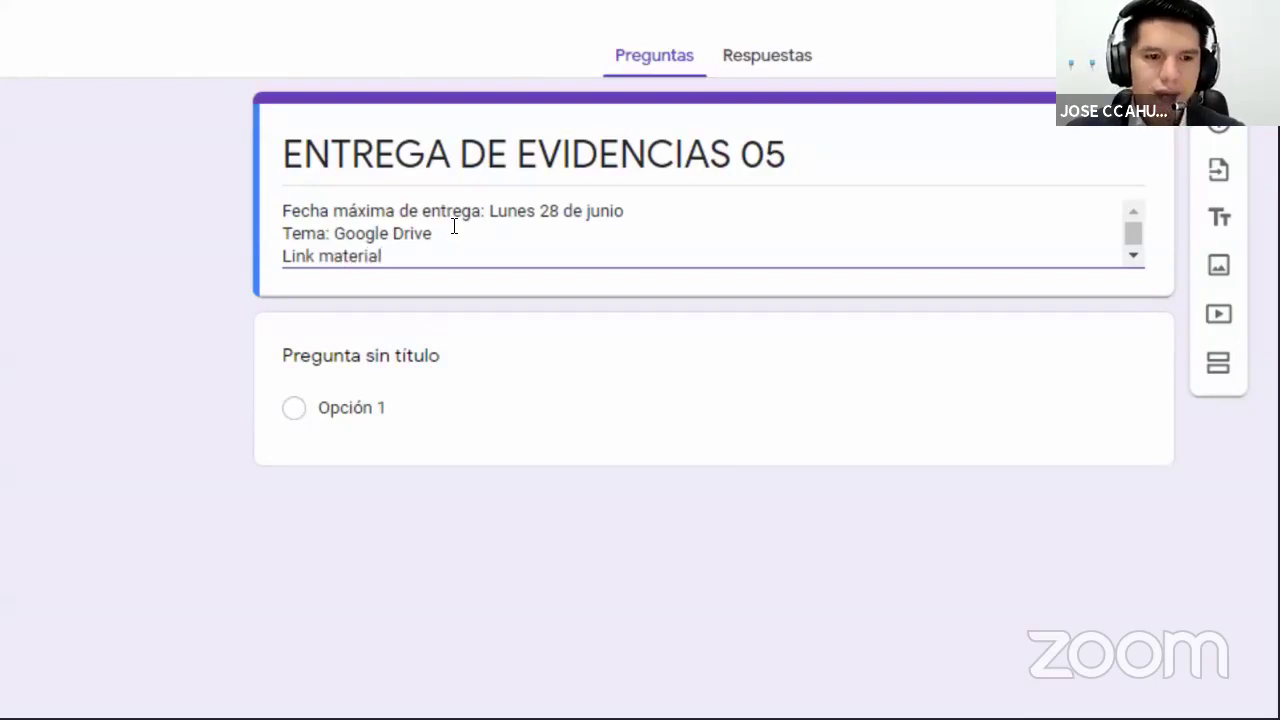
{"action": "type", "text": ":"}
{"action": "key", "text": "BackSpace"}
{"action": "key", "text": "BackSpace"}
{"action": "key", "text": "BackSpace"}
{"action": "key", "text": "BackSpace"}
{"action": "key", "text": "BackSpace"}
{"action": "key", "text": "BackSpace"}
{"action": "key", "text": "BackSpace"}
{"action": "key", "text": "BackSpace"}
{"action": "key", "text": "BackSpace"}
{"action": "type", "text": "a"}
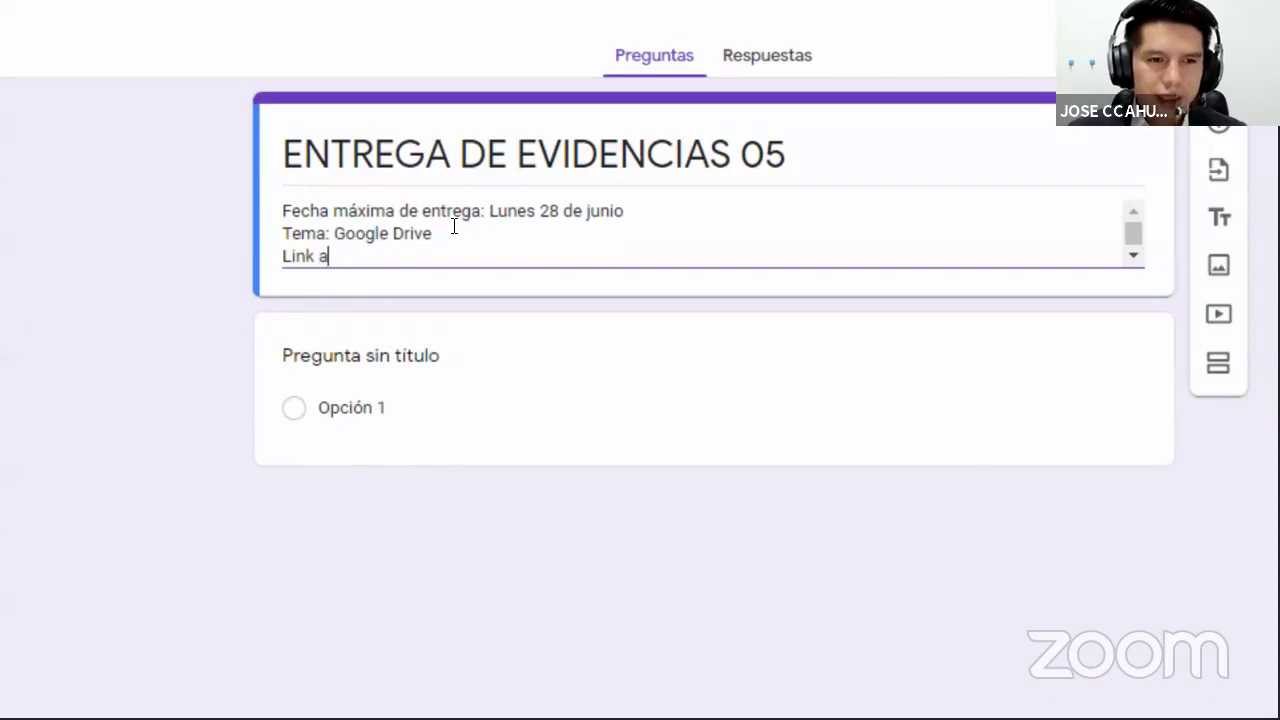
{"action": "type", "text": "Ficha de ac"}
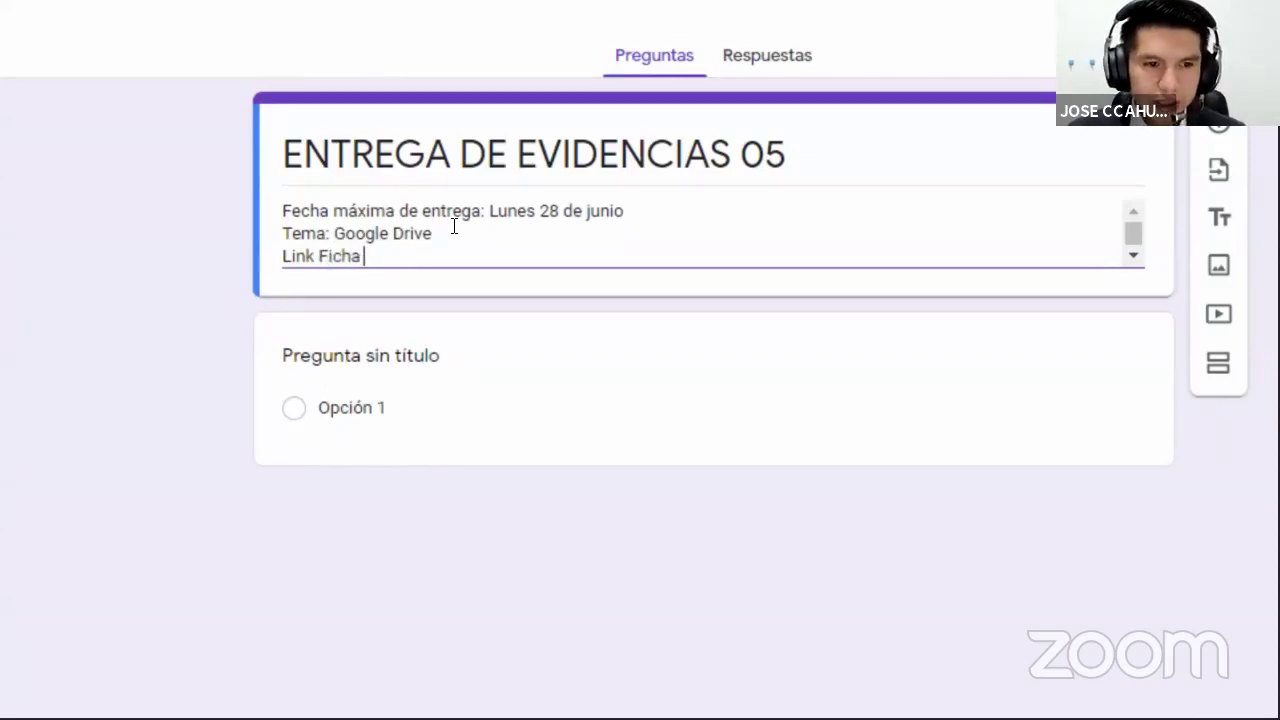
{"action": "type", "text": "tibvidad"}
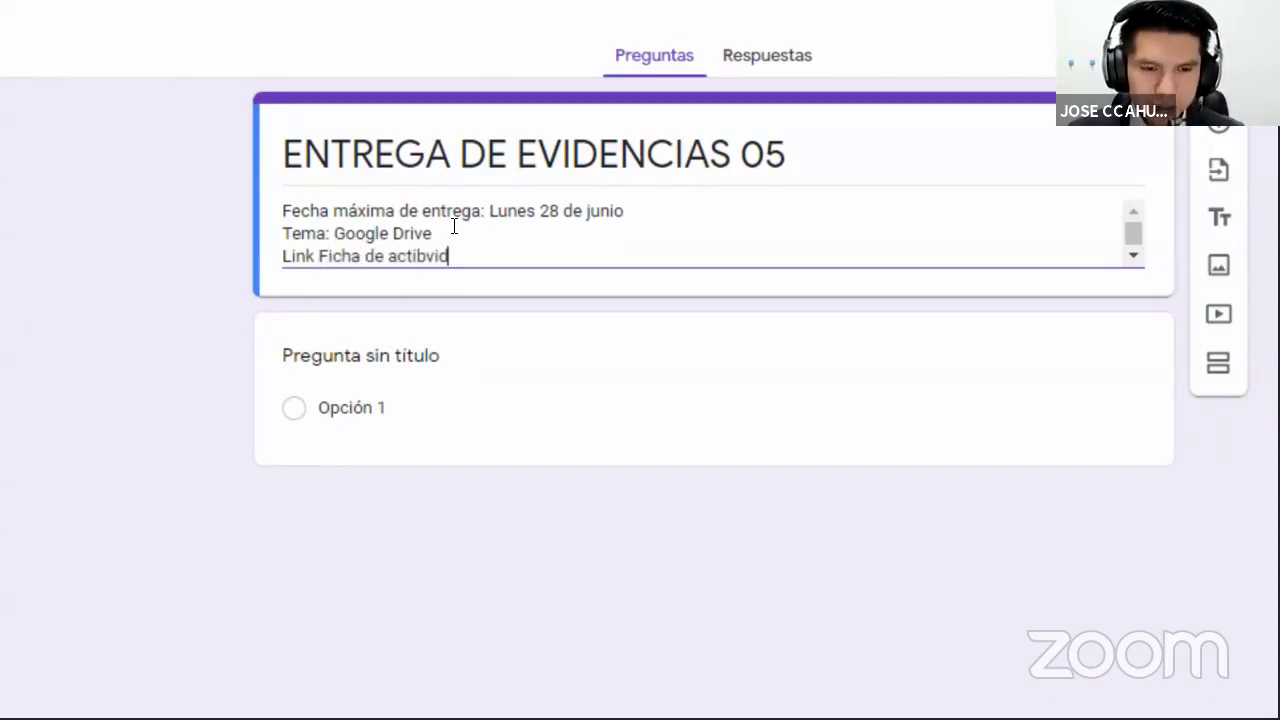
{"action": "key", "text": "BackSpace"}
{"action": "key", "text": "BackSpace"}
{"action": "key", "text": "BackSpace"}
{"action": "key", "text": "BackSpace"}
{"action": "key", "text": "BackSpace"}
{"action": "key", "text": "BackSpace"}
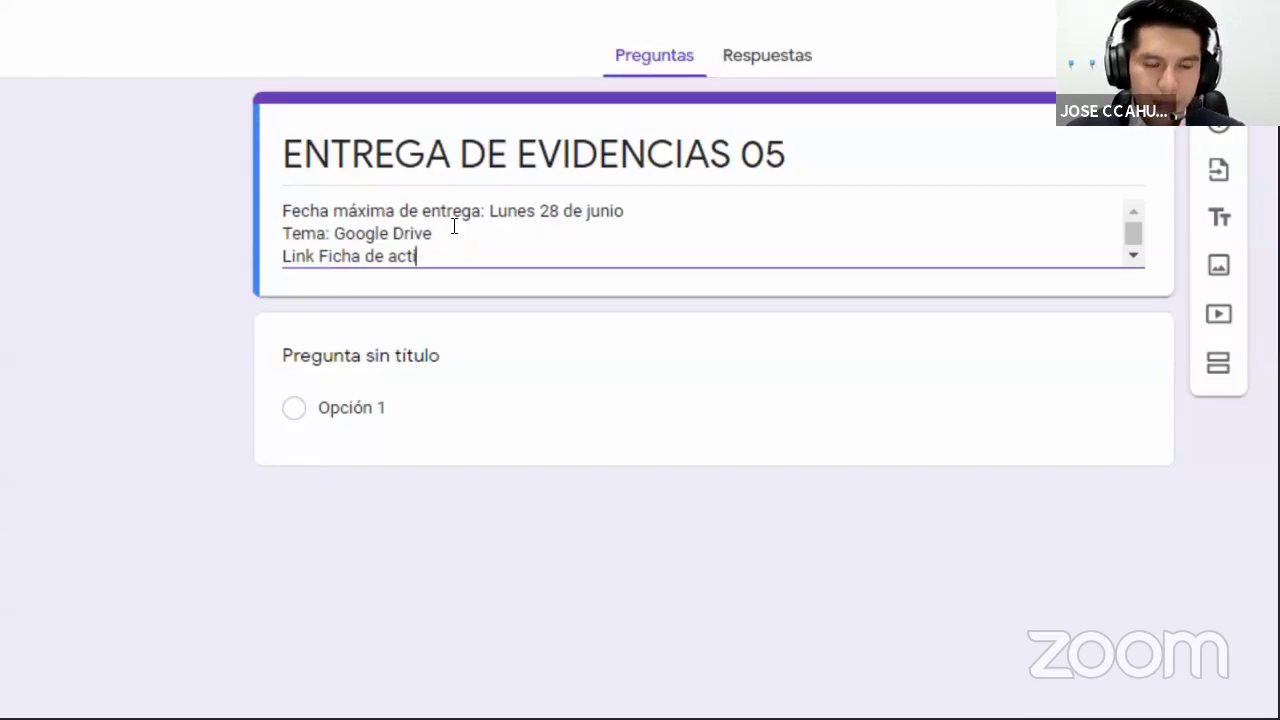
{"action": "type", "text": "vidades:"}
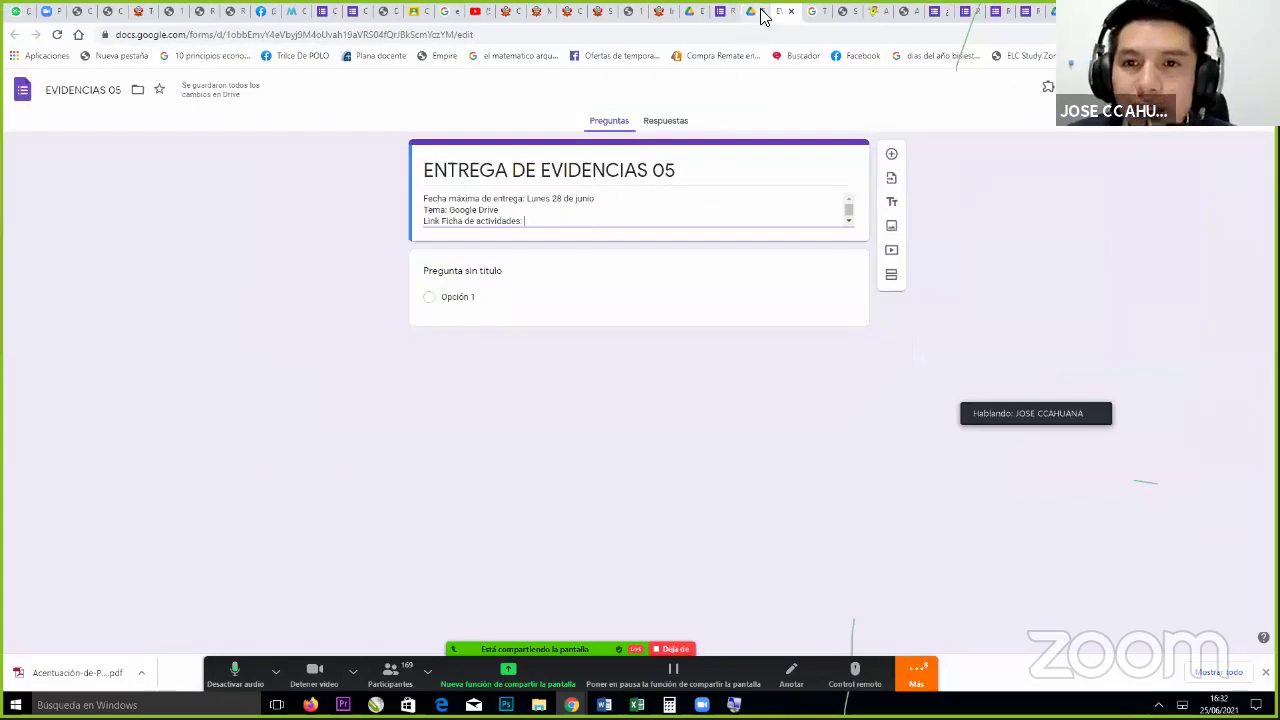
Upload 'Competencias digitales G1 - Clase 04.pdf' into the EVIDENCIAS 2021 folder.
{"action": "left_click", "coordinate": [757, 14]}
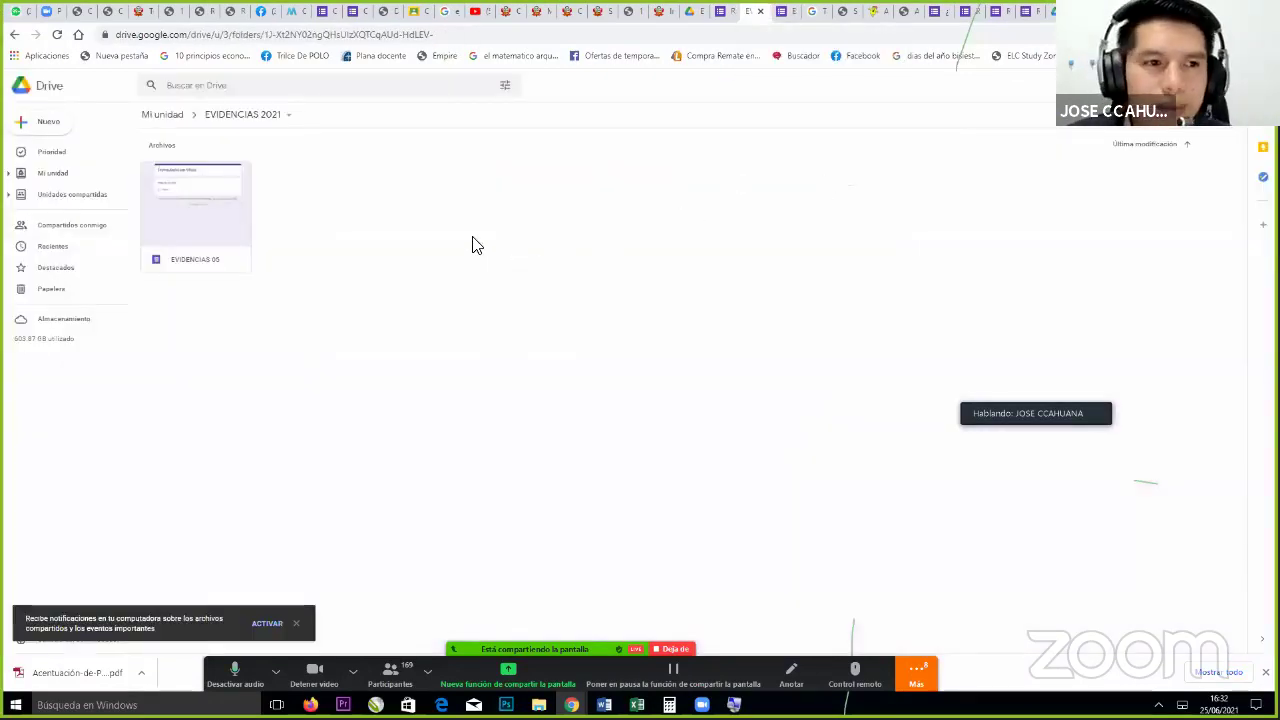
{"action": "right_click", "coordinate": [318, 198]}
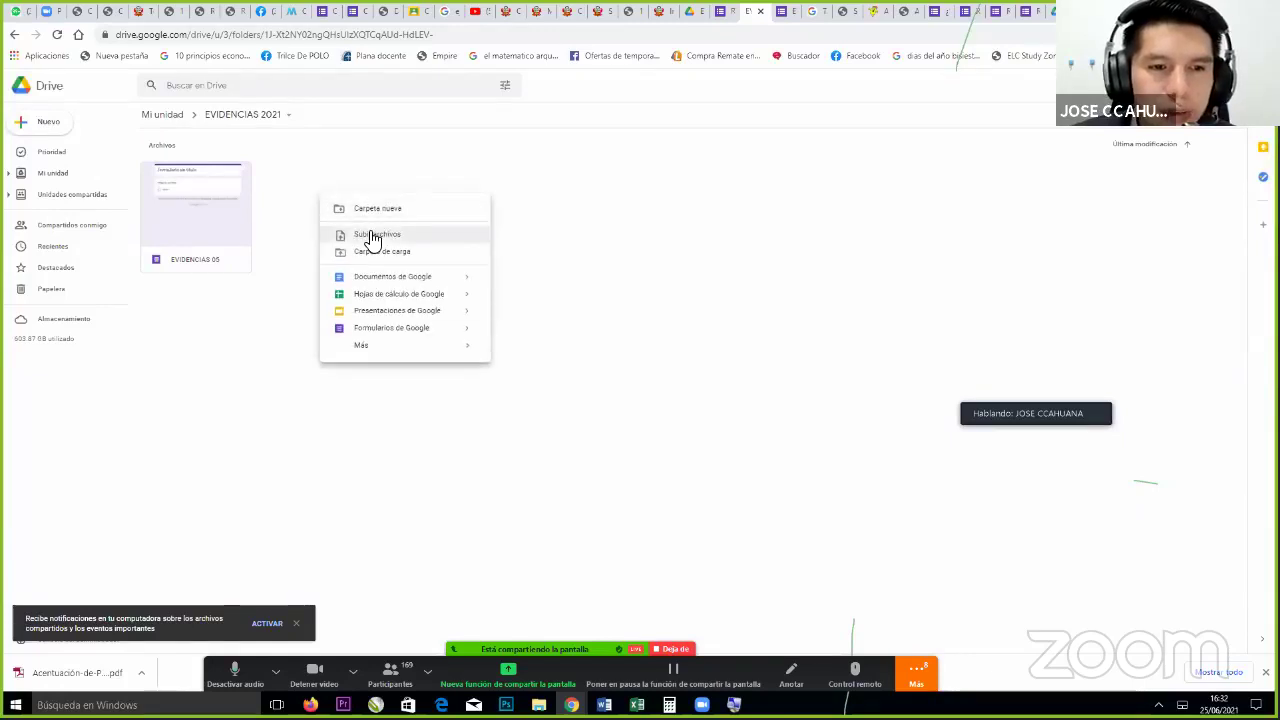
{"action": "left_click", "coordinate": [372, 238]}
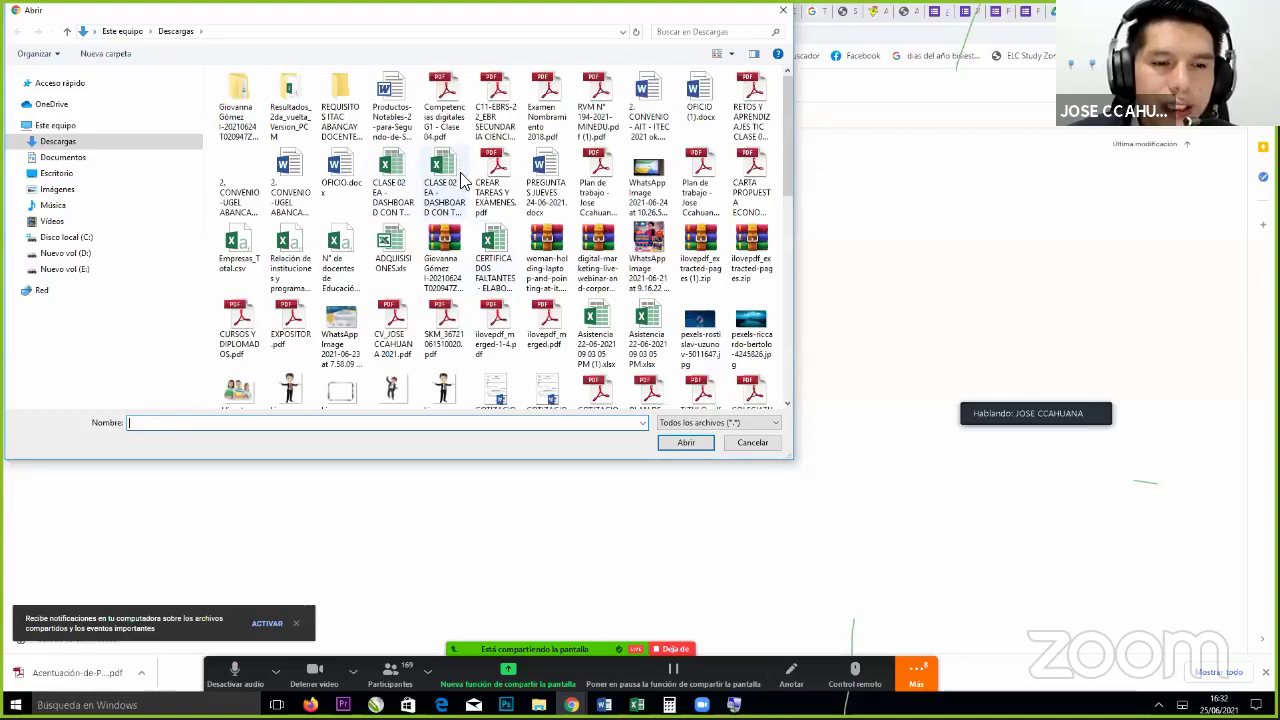
{"action": "left_click", "coordinate": [449, 120]}
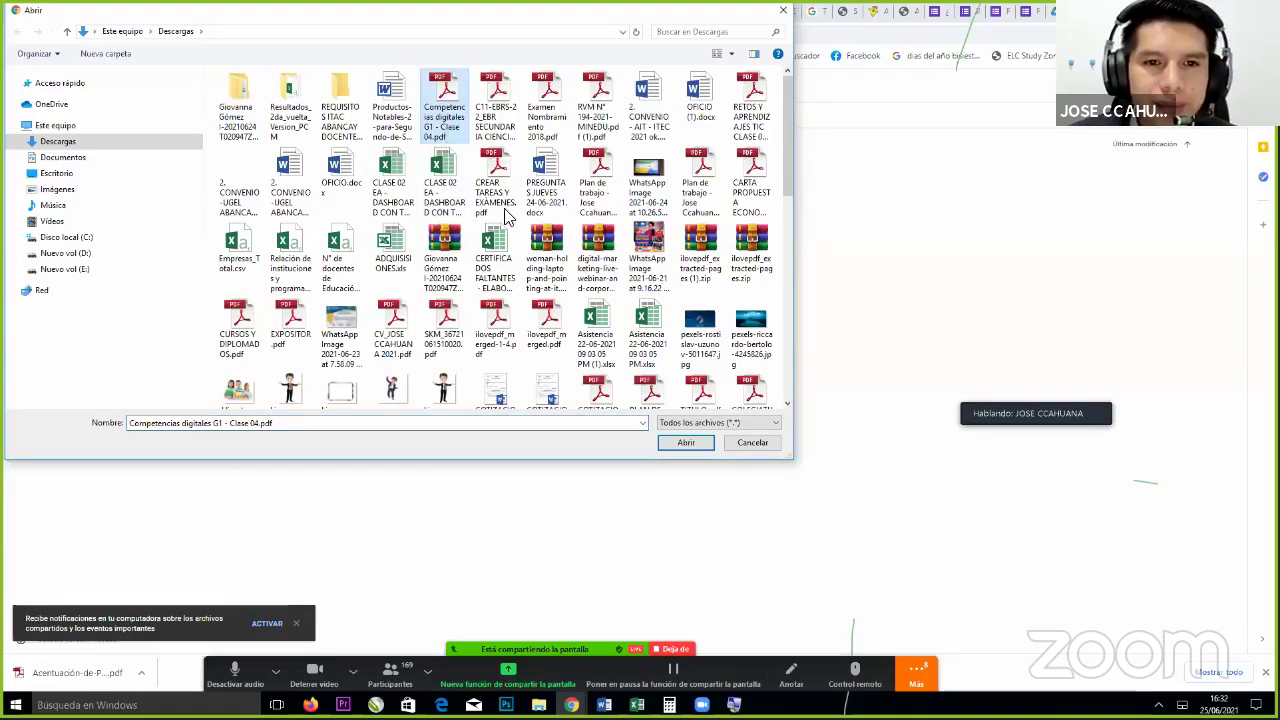
{"action": "left_click", "coordinate": [685, 446]}
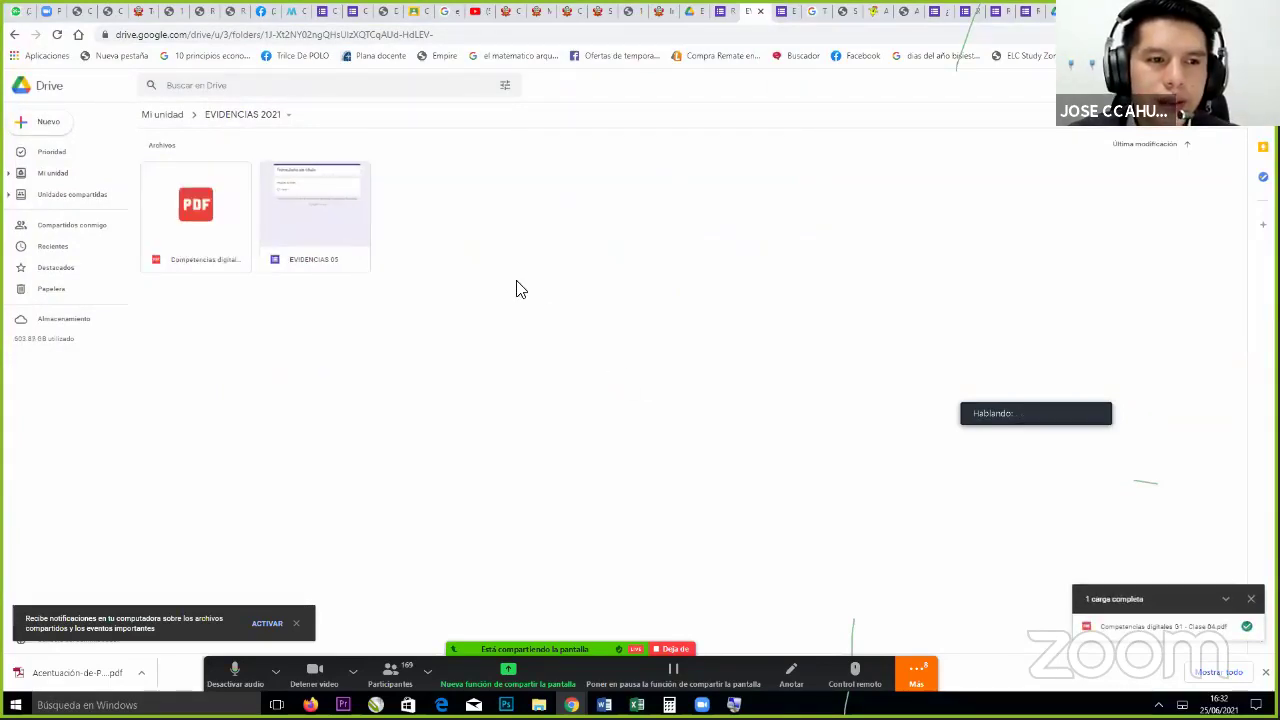
Upload 'RETOS Y APRENDIZAJES TIC CLASE 03.pdf' into the same folder.
{"action": "right_click", "coordinate": [442, 178]}
{"action": "left_click", "coordinate": [500, 214]}
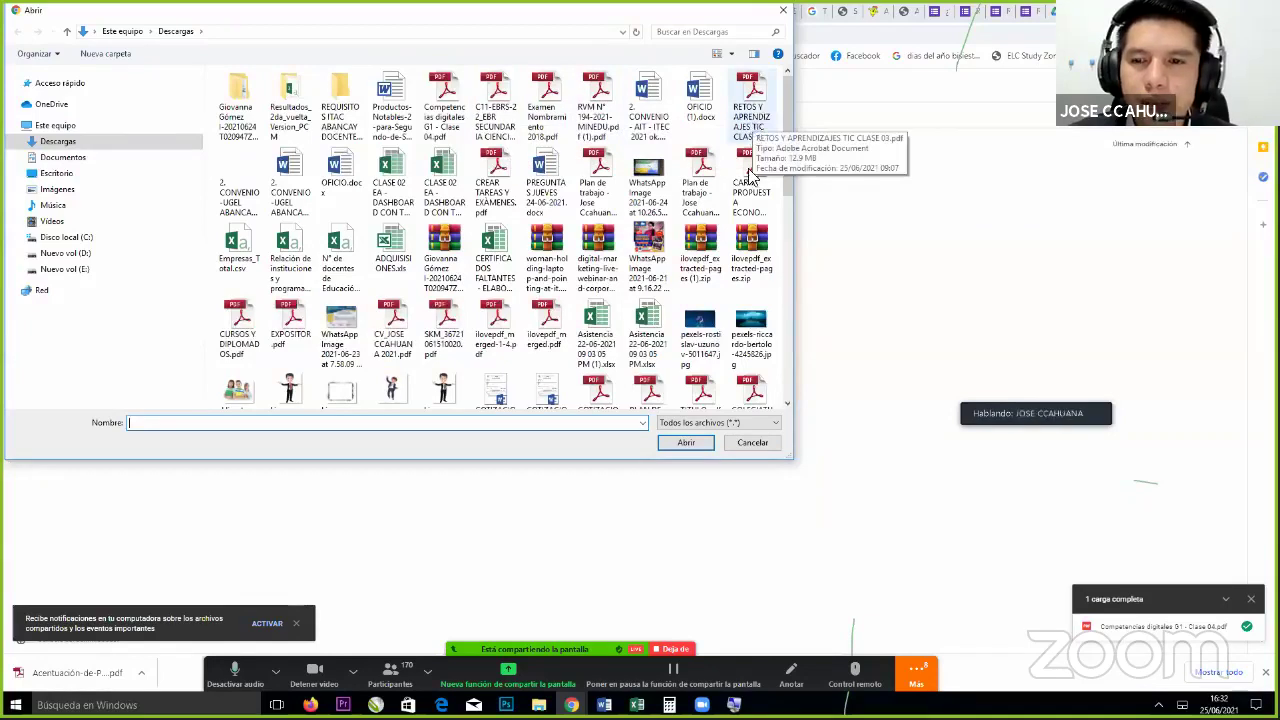
{"action": "left_click", "coordinate": [750, 128]}
{"action": "left_click", "coordinate": [686, 443]}
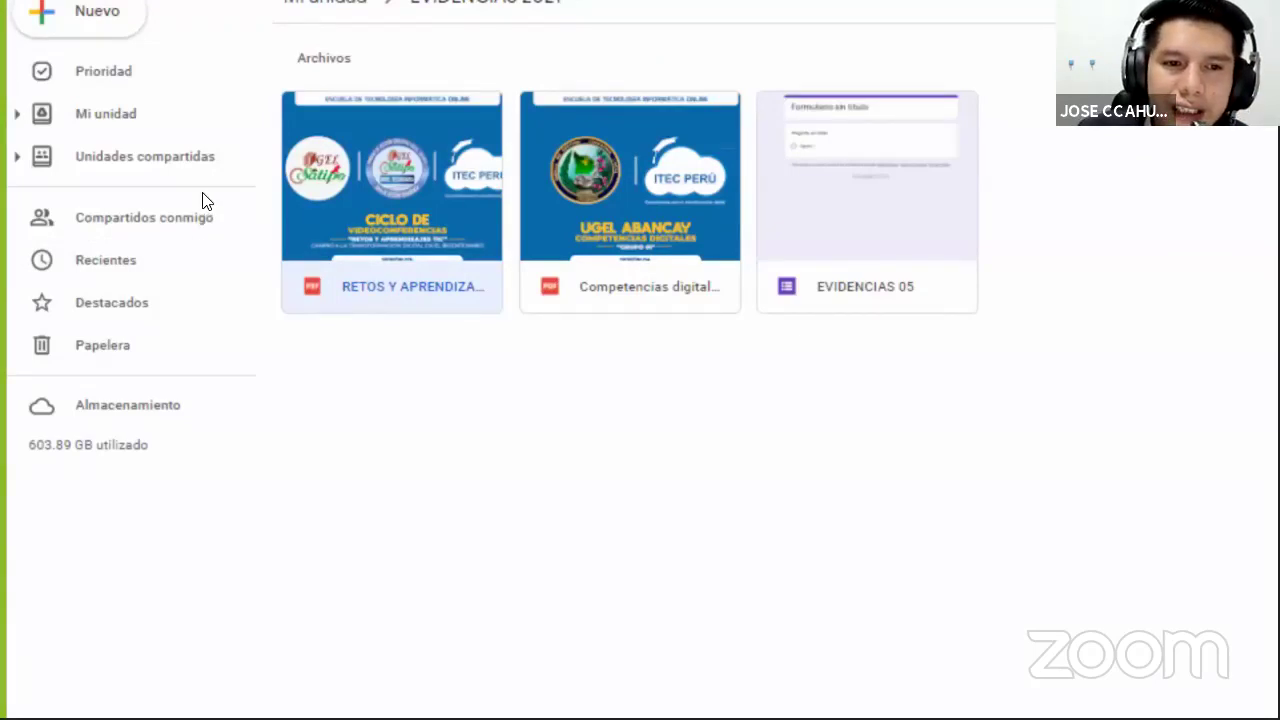
Set the RETOS Y APRENDIZAJES PDF's access to Cualquier persona que tenga el vínculo and copy its link.
{"action": "key", "text": "shift+F10"}
{"action": "key", "text": "Down"}
{"action": "key", "text": "Down"}
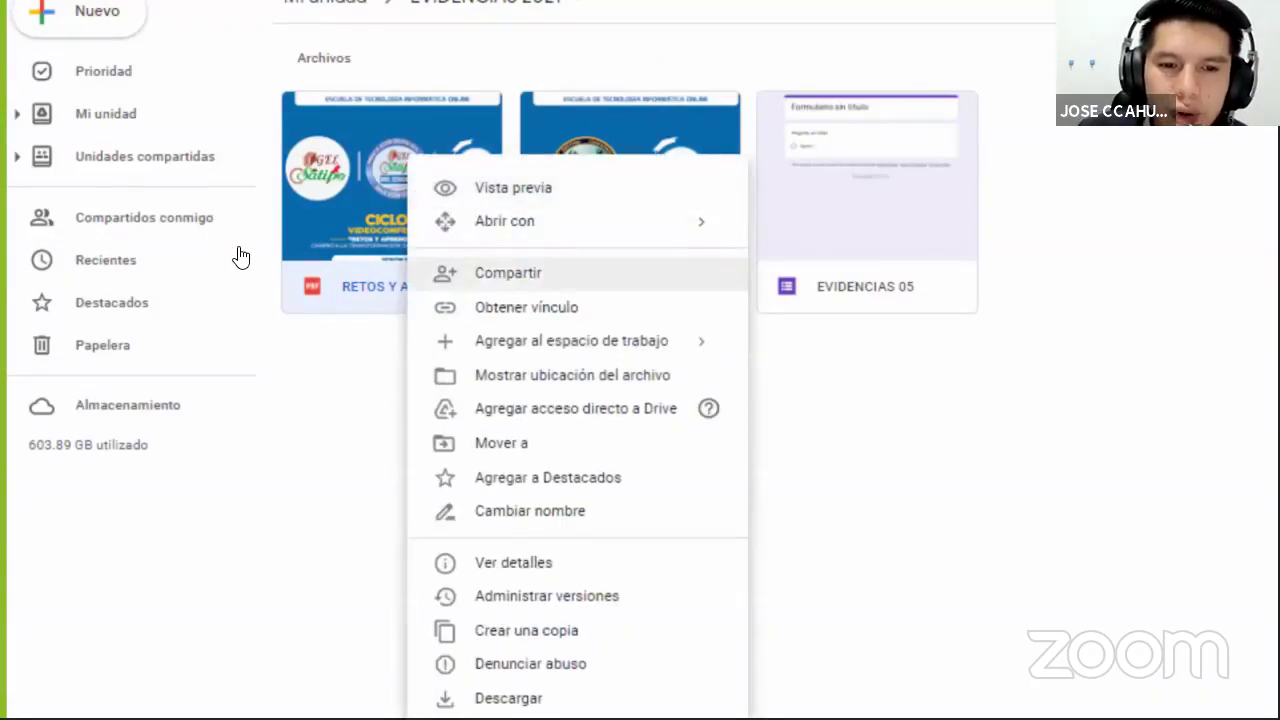
{"action": "key", "text": "Down"}
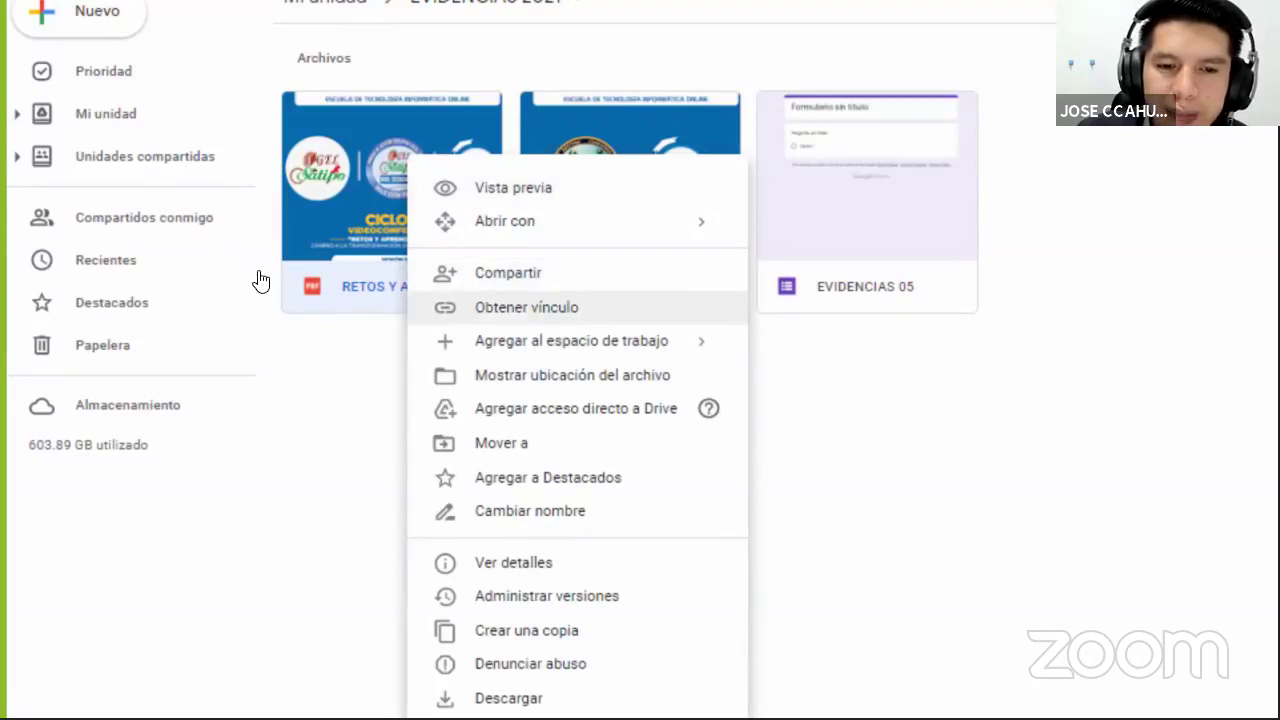
{"action": "key", "text": "Return"}
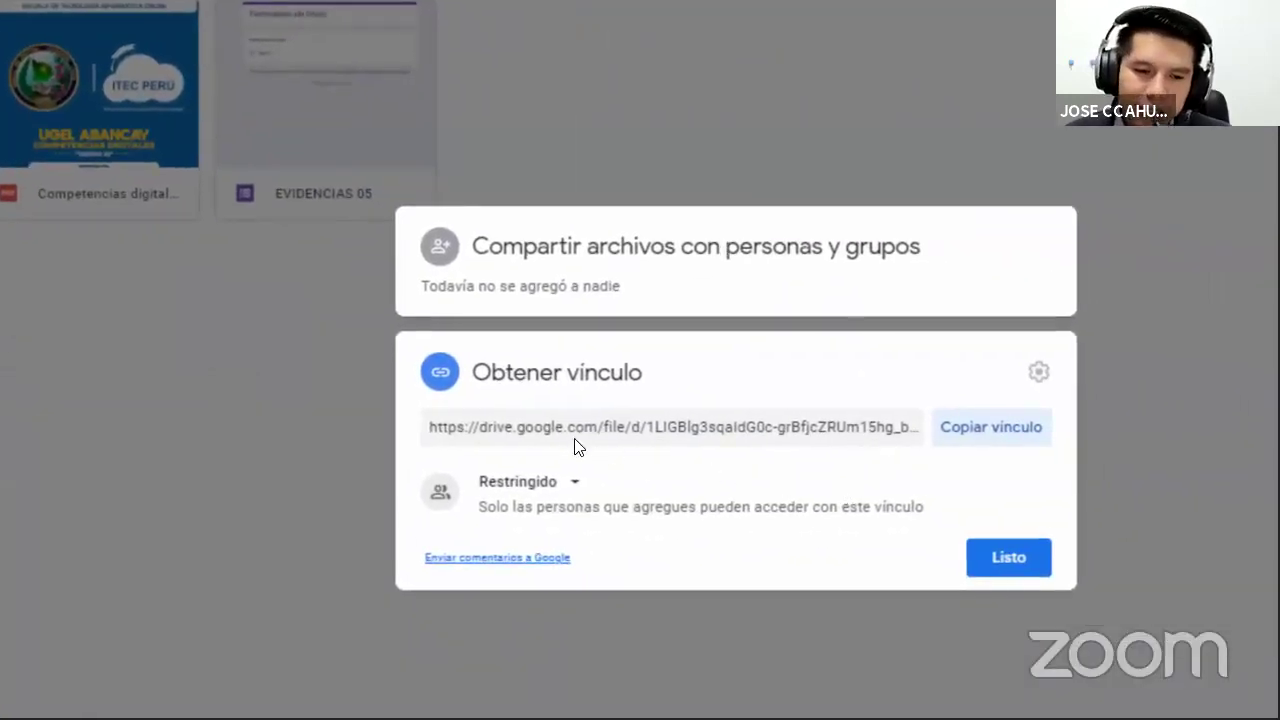
{"action": "key", "text": "Tab"}
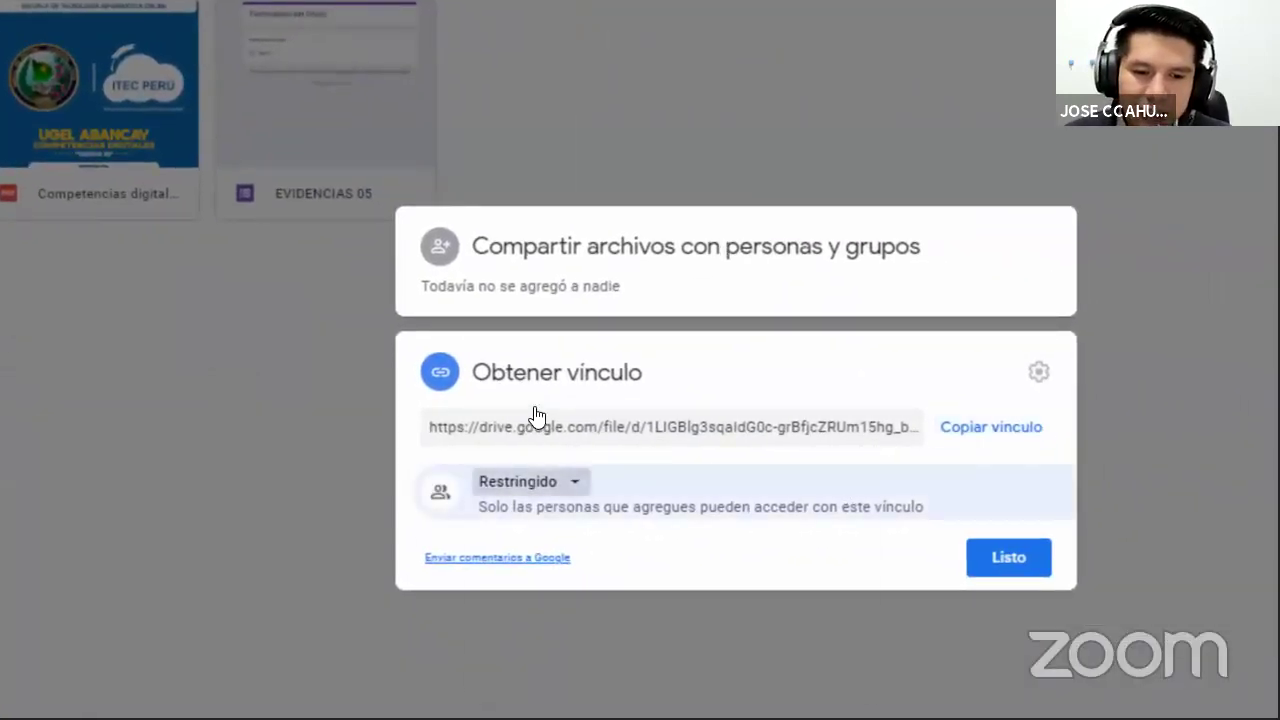
{"action": "key", "text": "Return"}
{"action": "key", "text": "Down"}
{"action": "key", "text": "Down"}
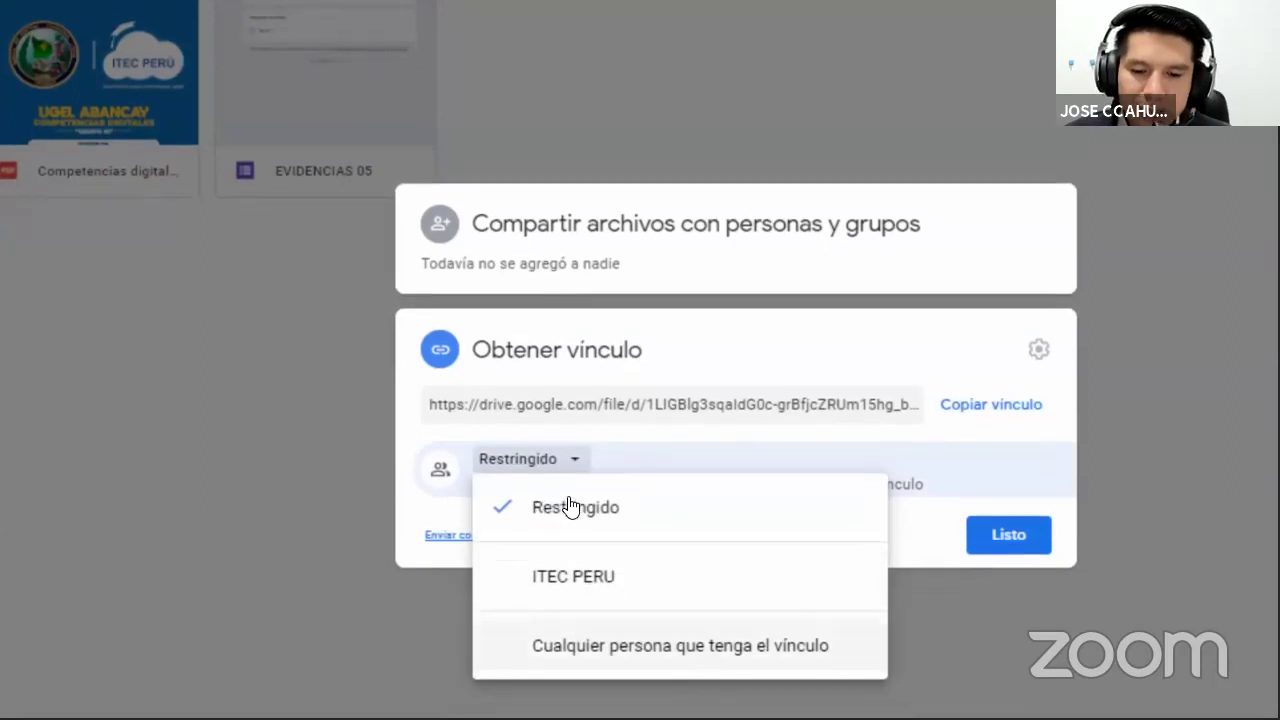
{"action": "key", "text": "Return"}
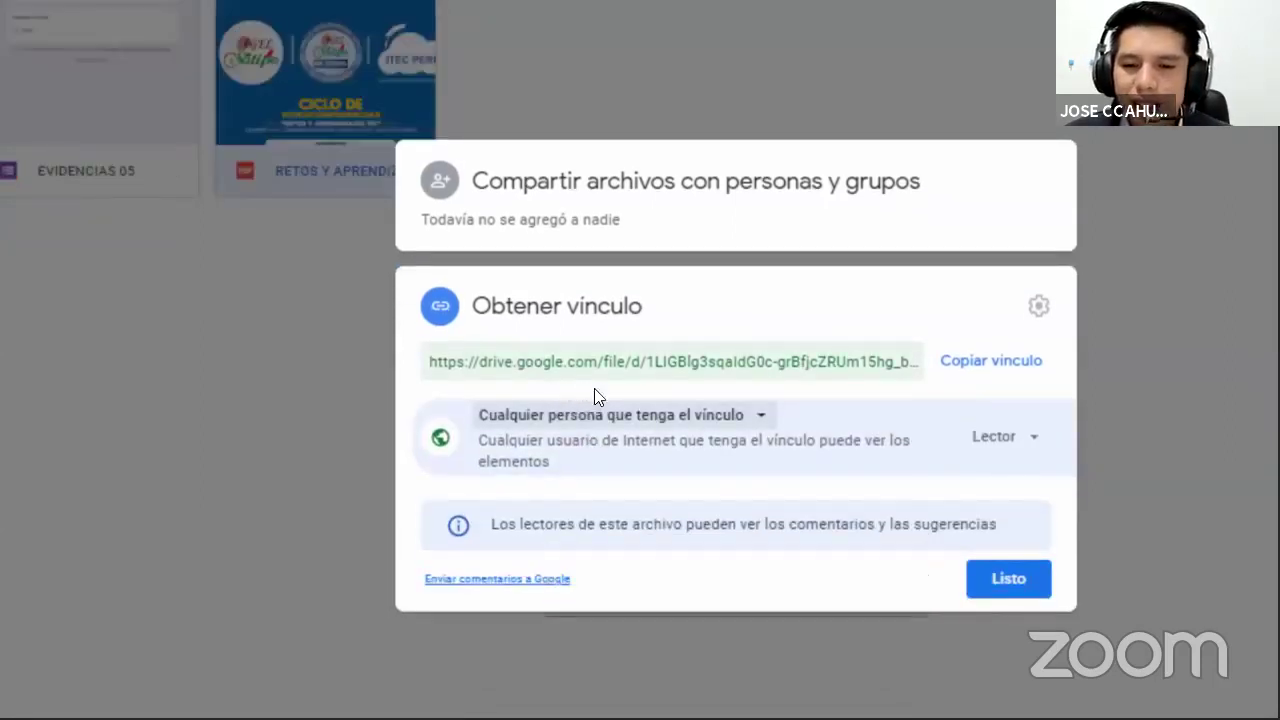
{"action": "left_click", "coordinate": [770, 361]}
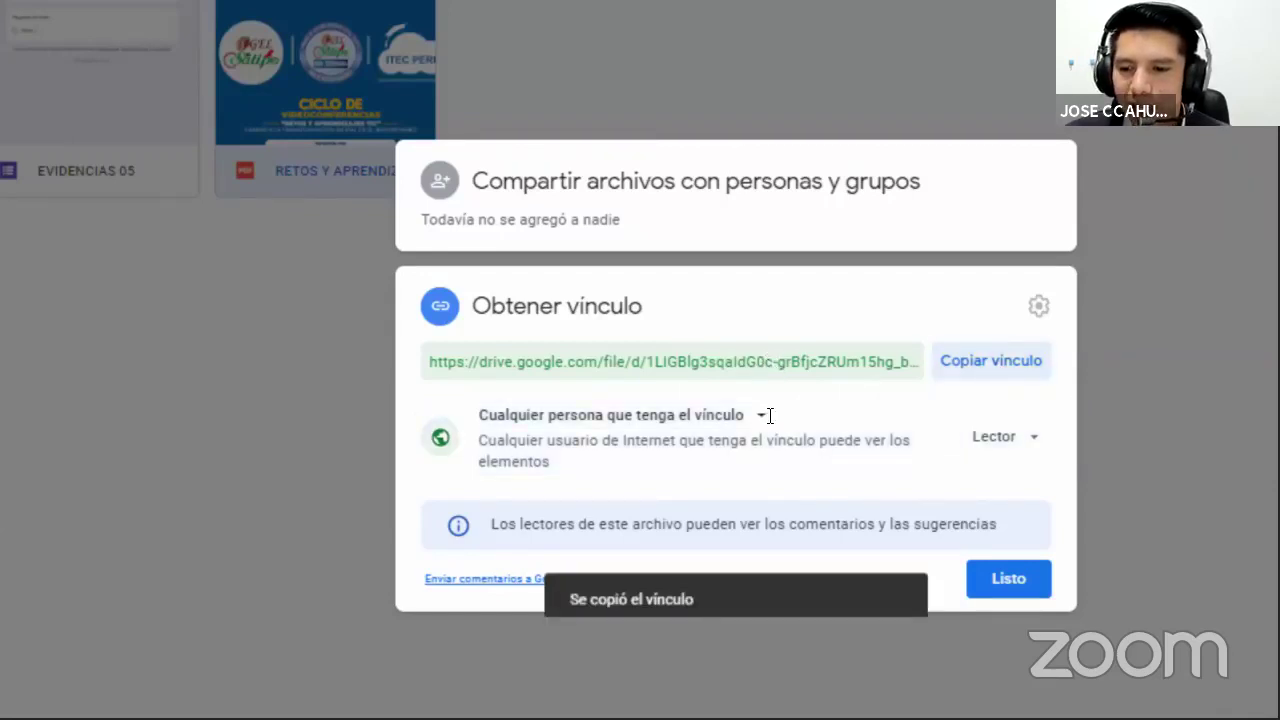
{"action": "key", "text": "Escape"}
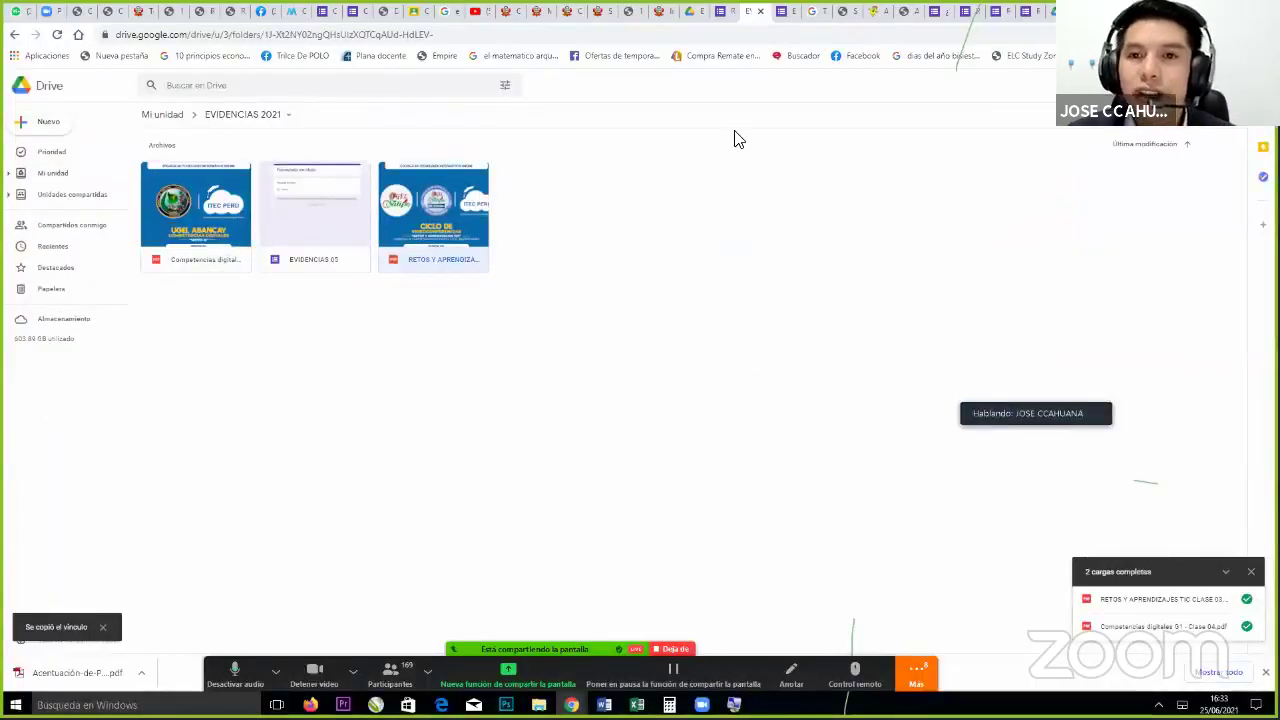
Paste the PDF's share link after 'Link Ficha de actividades:' in the form description.
{"action": "left_click", "coordinate": [786, 12]}
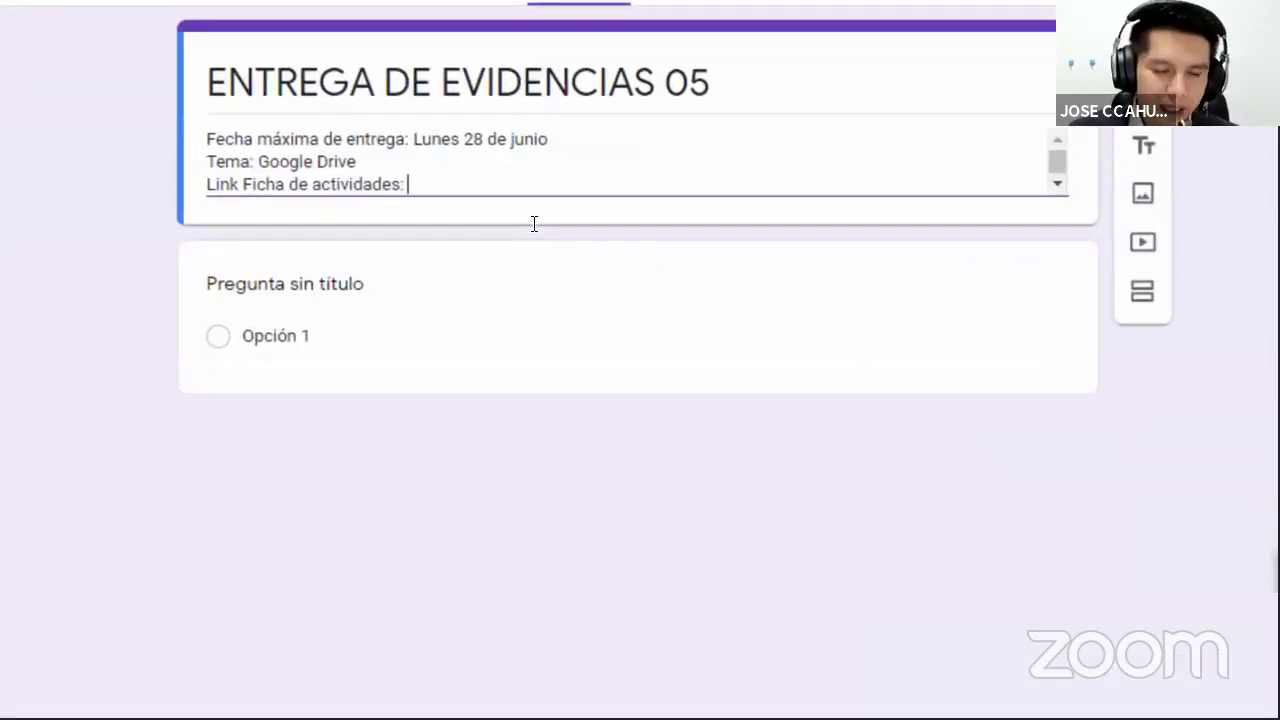
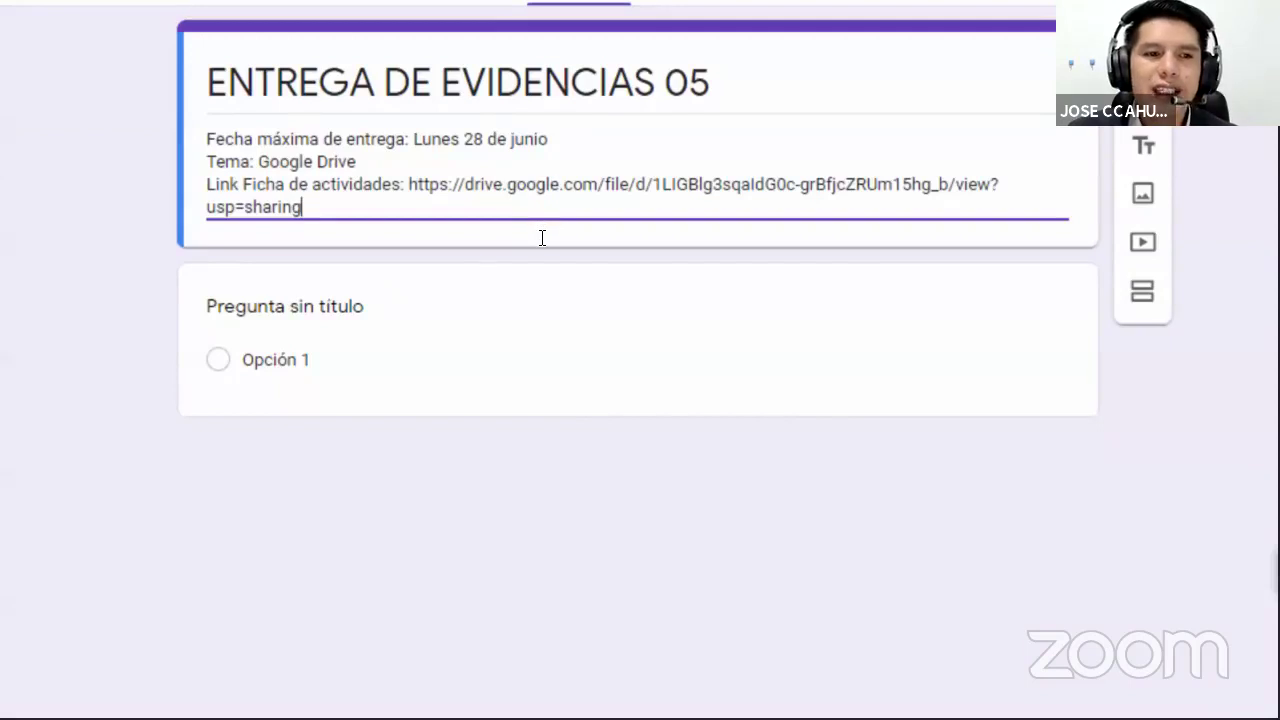
{"action": "key", "text": "Return"}
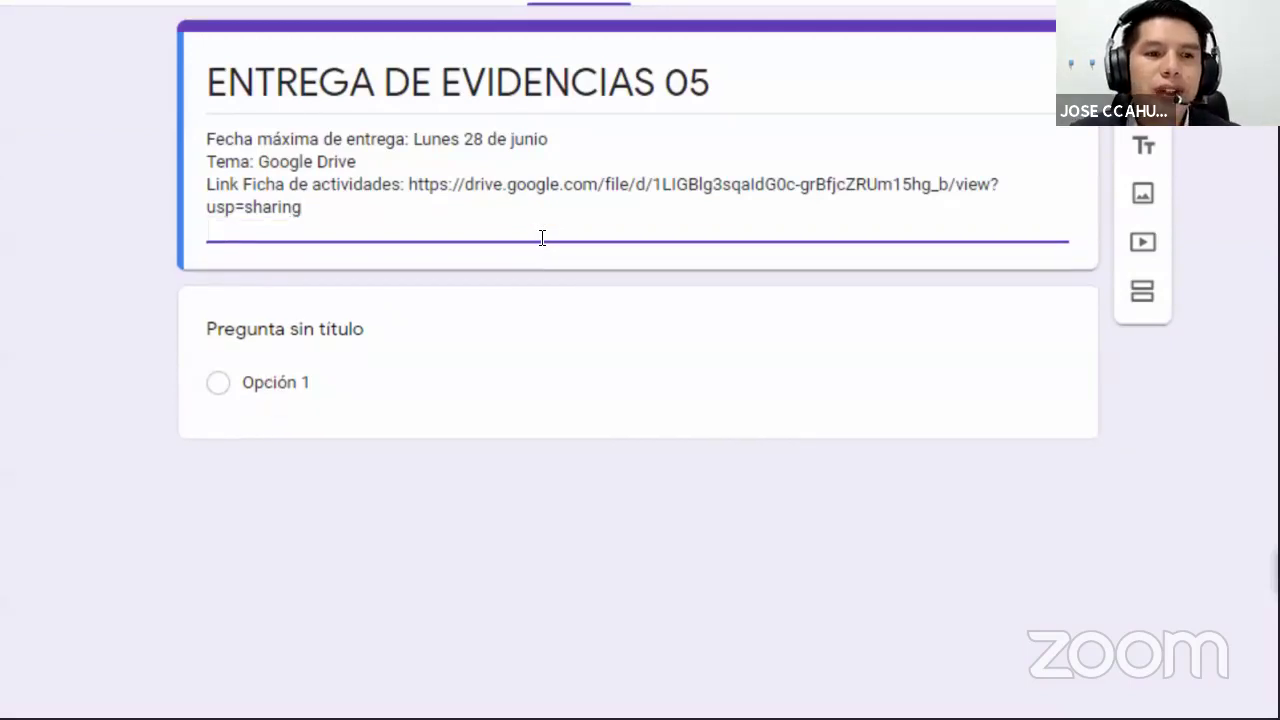
Title the first question 'Apellidos y Nombres' and make it required.
{"action": "left_click", "coordinate": [474, 304]}
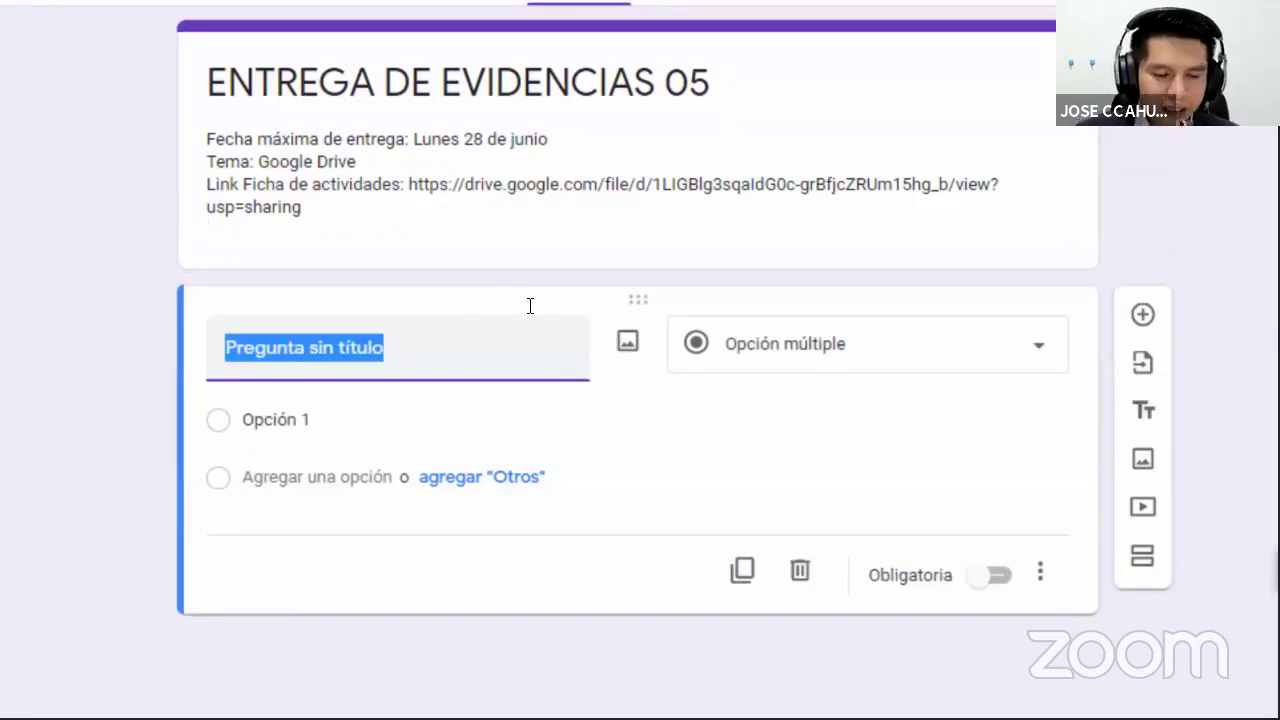
{"action": "type", "text": "Apellidos y Nombres"}
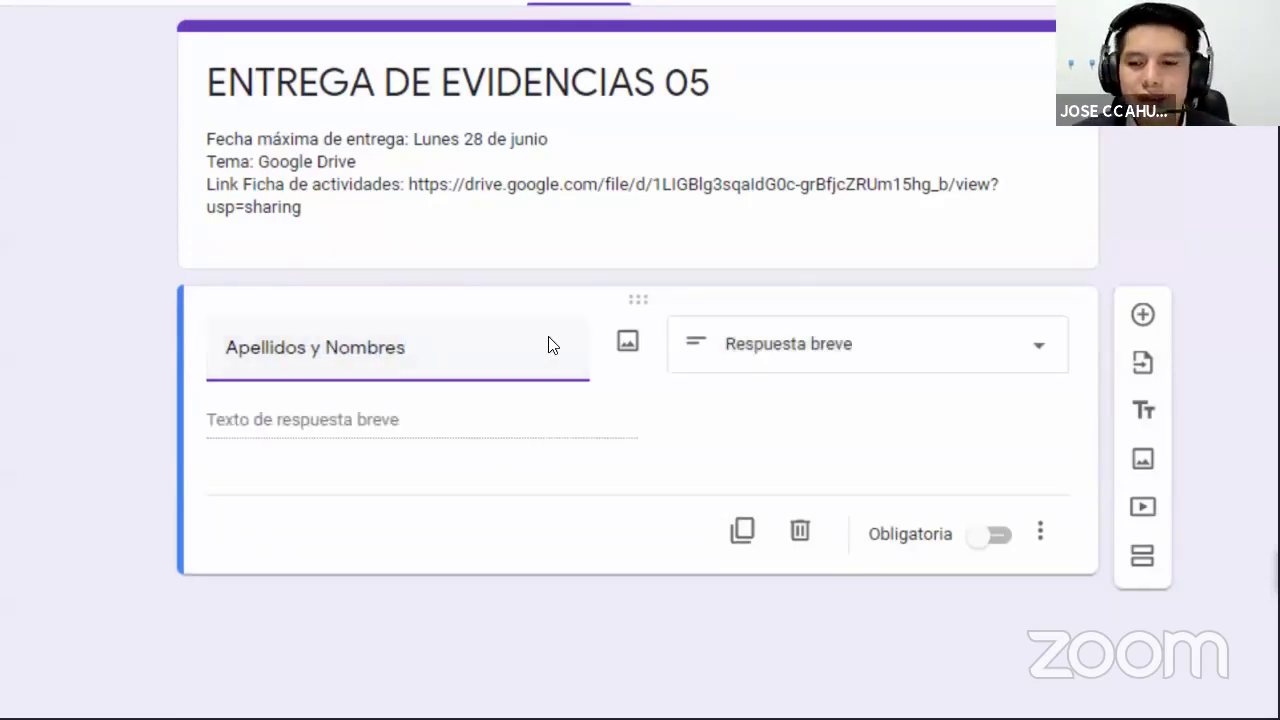
{"action": "left_click", "coordinate": [990, 535]}
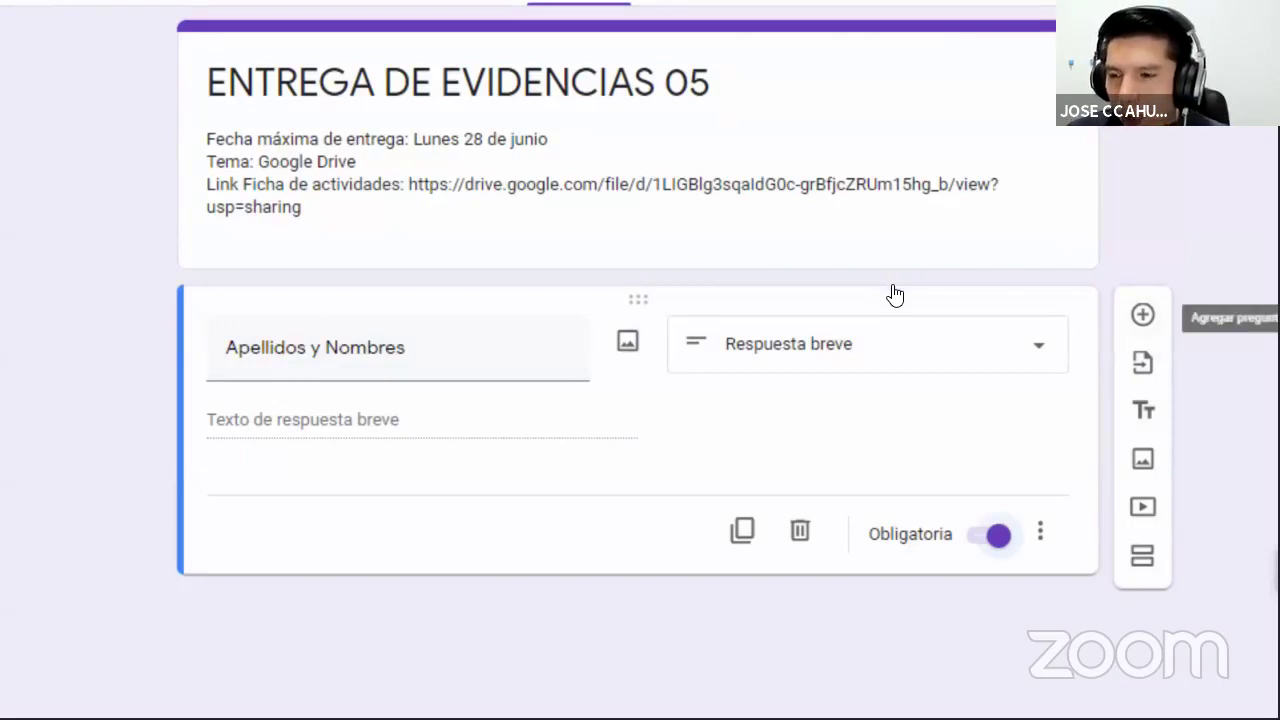
Add an 'Adjuntar evidencia' question and change it to a file-upload question.
{"action": "left_click", "coordinate": [1143, 314]}
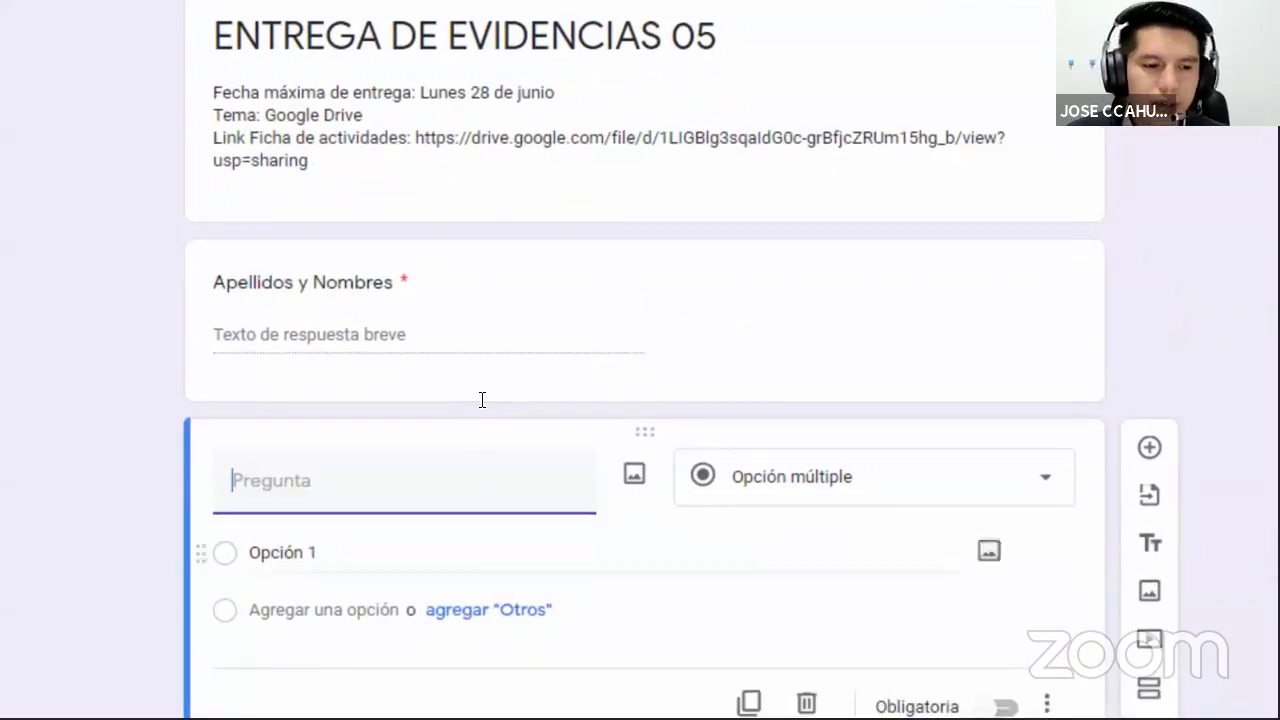
{"action": "type", "text": "A"}
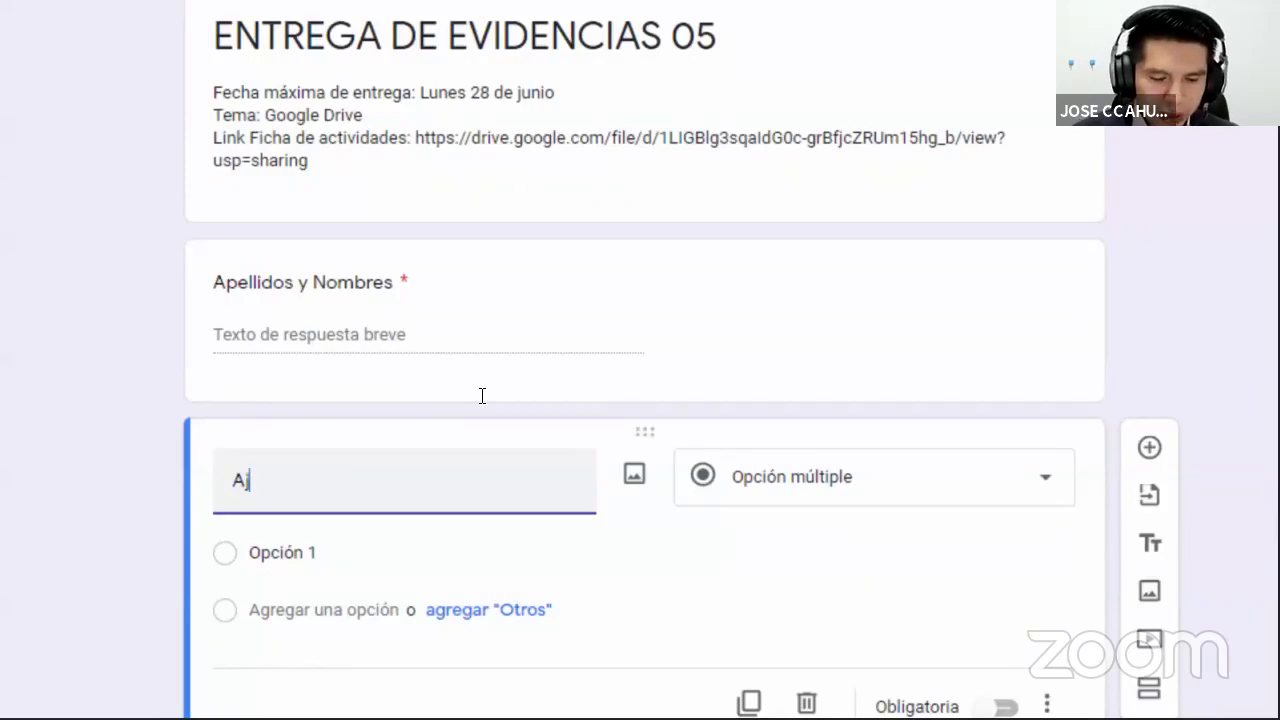
{"action": "type", "text": "djuntar"}
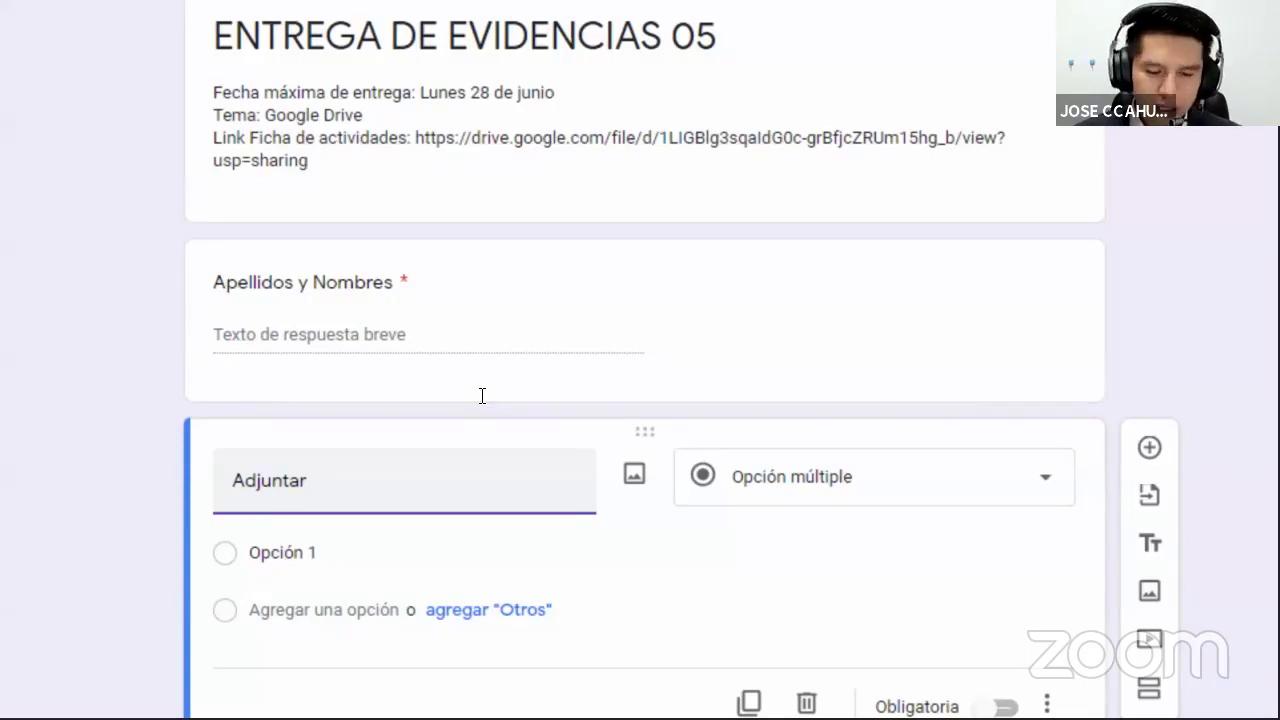
{"action": "type", "text": "evidencia"}
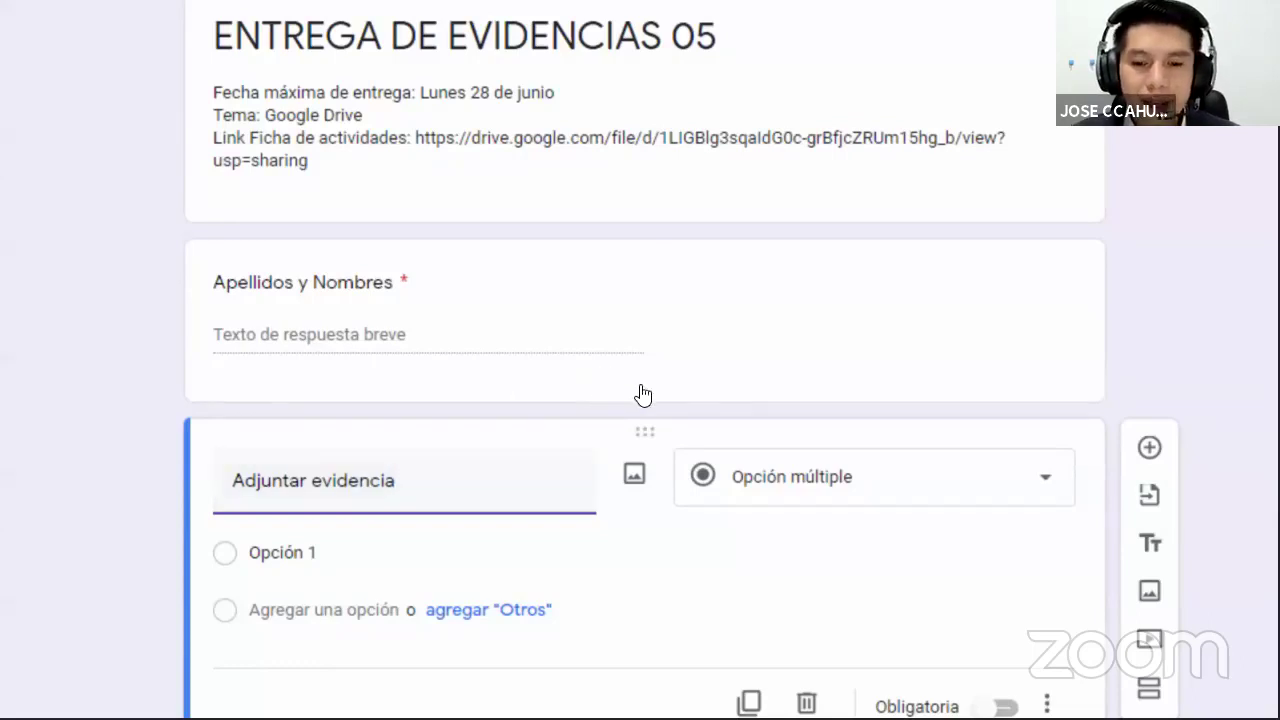
{"action": "left_click", "coordinate": [731, 476]}
{"action": "scroll", "coordinate": [725, 525], "scroll_direction": "down", "scroll_amount": 2}
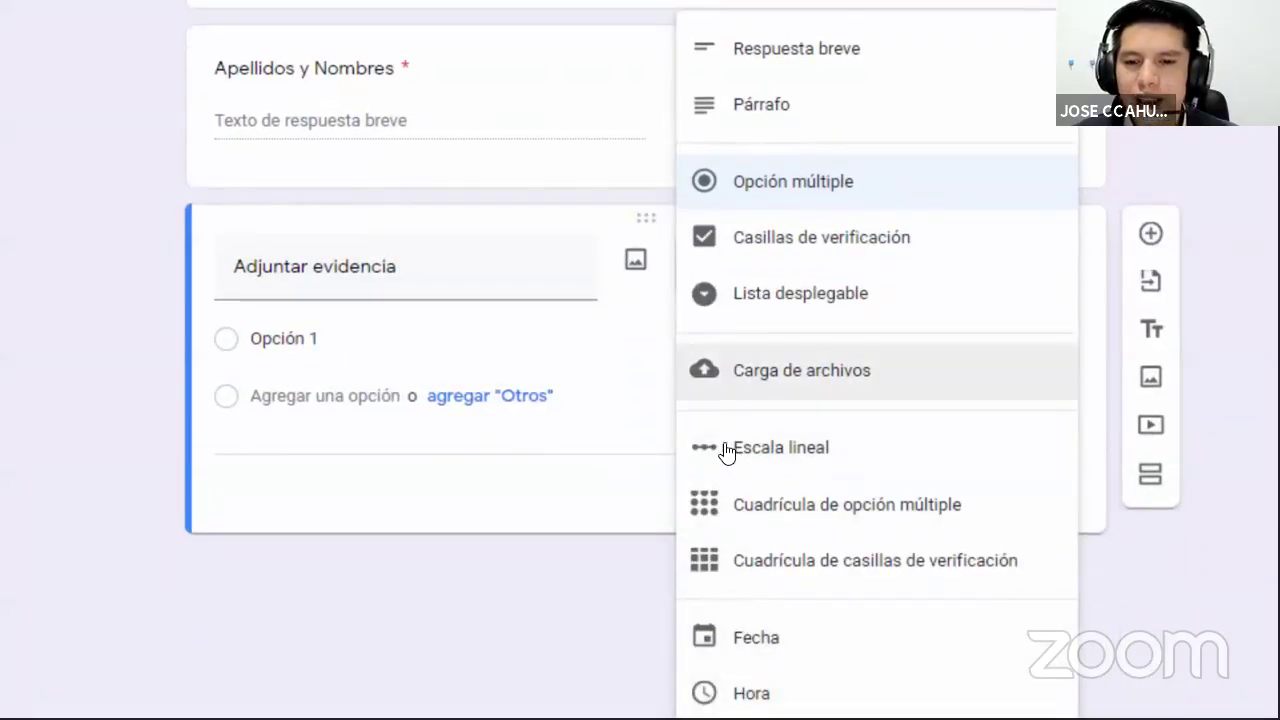
{"action": "key", "text": "Return"}
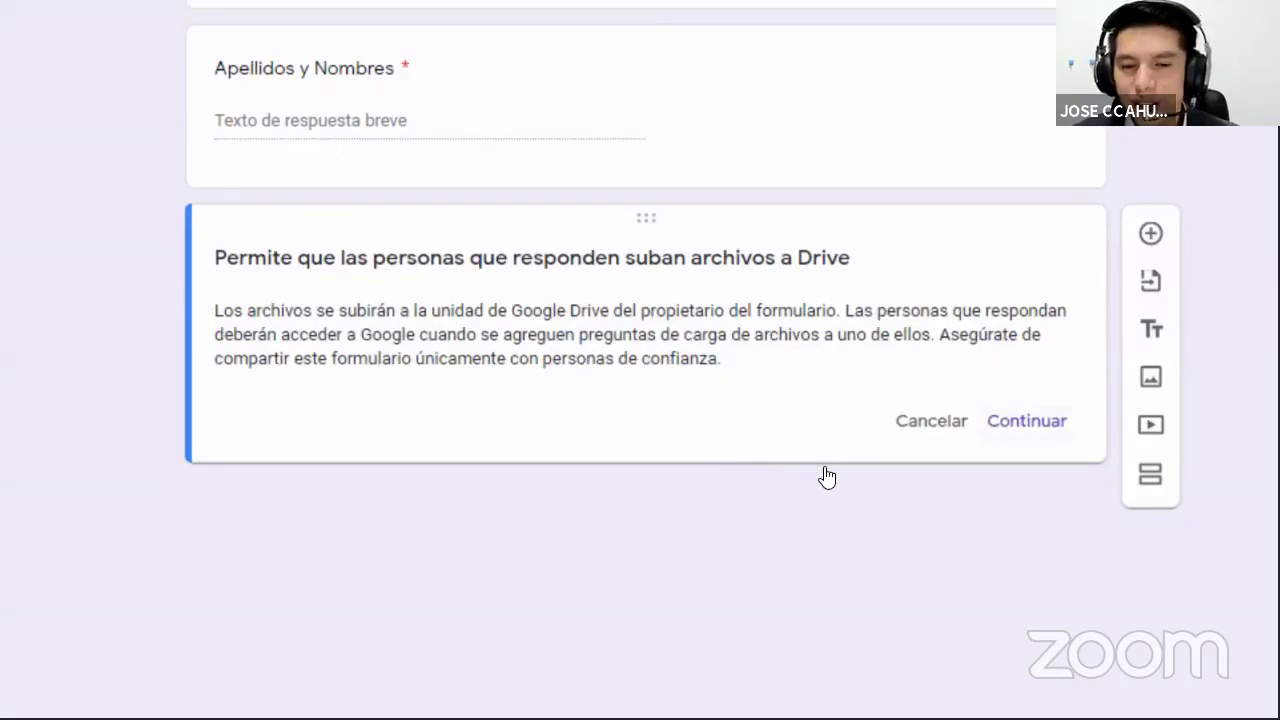
{"action": "key", "text": "Return"}
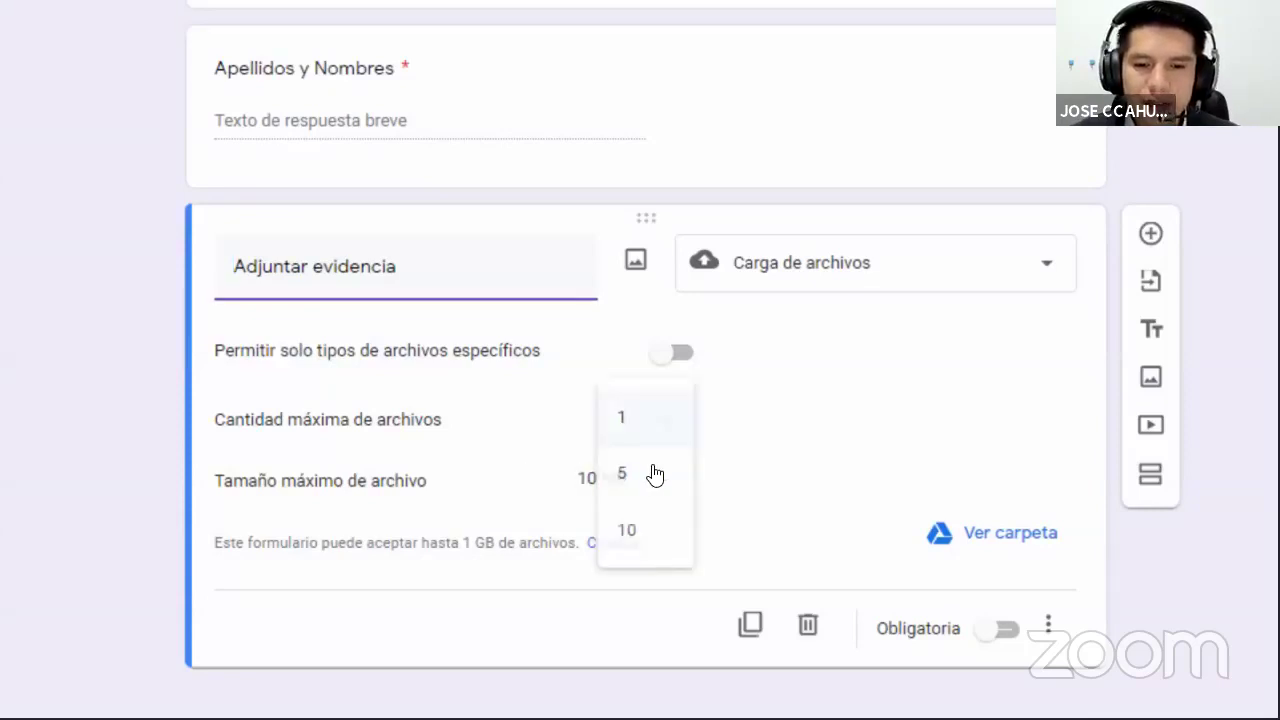
Allow up to 5 files of 100 MB each, with a 10 GB total upload limit.
{"action": "left_click", "coordinate": [645, 418]}
{"action": "left_click", "coordinate": [652, 494]}
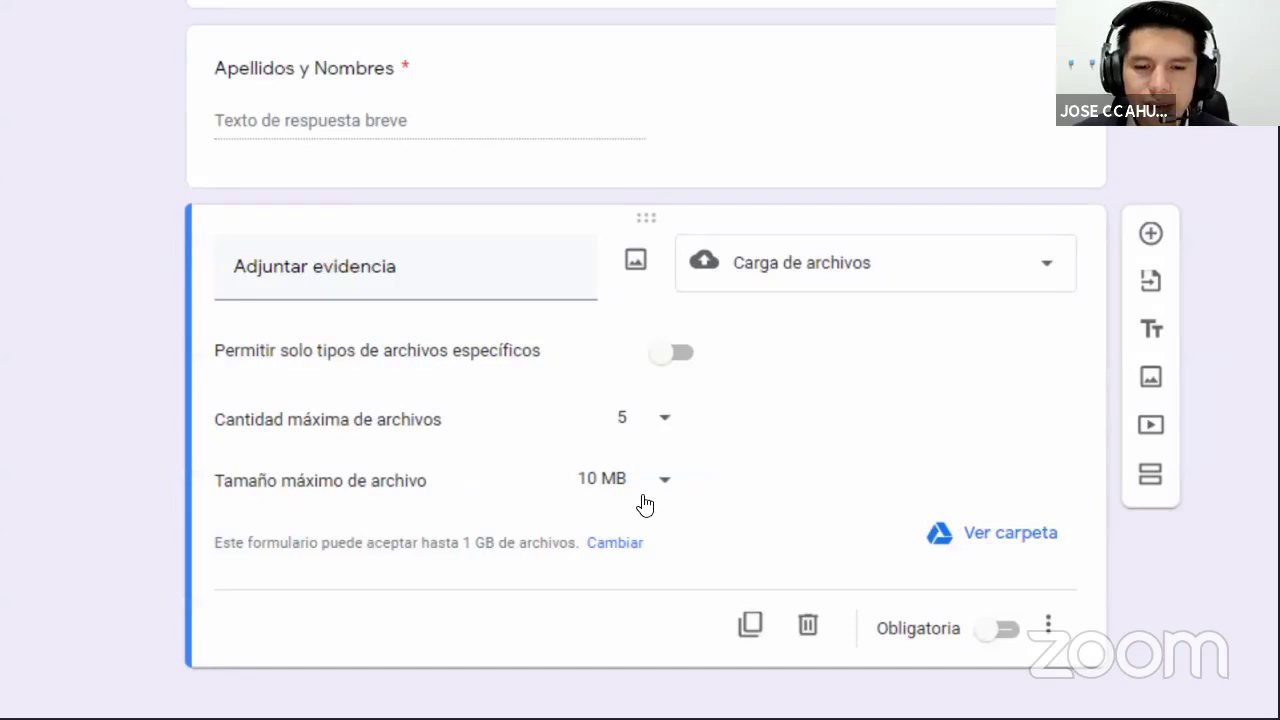
{"action": "left_click", "coordinate": [640, 503]}
{"action": "left_click", "coordinate": [638, 556]}
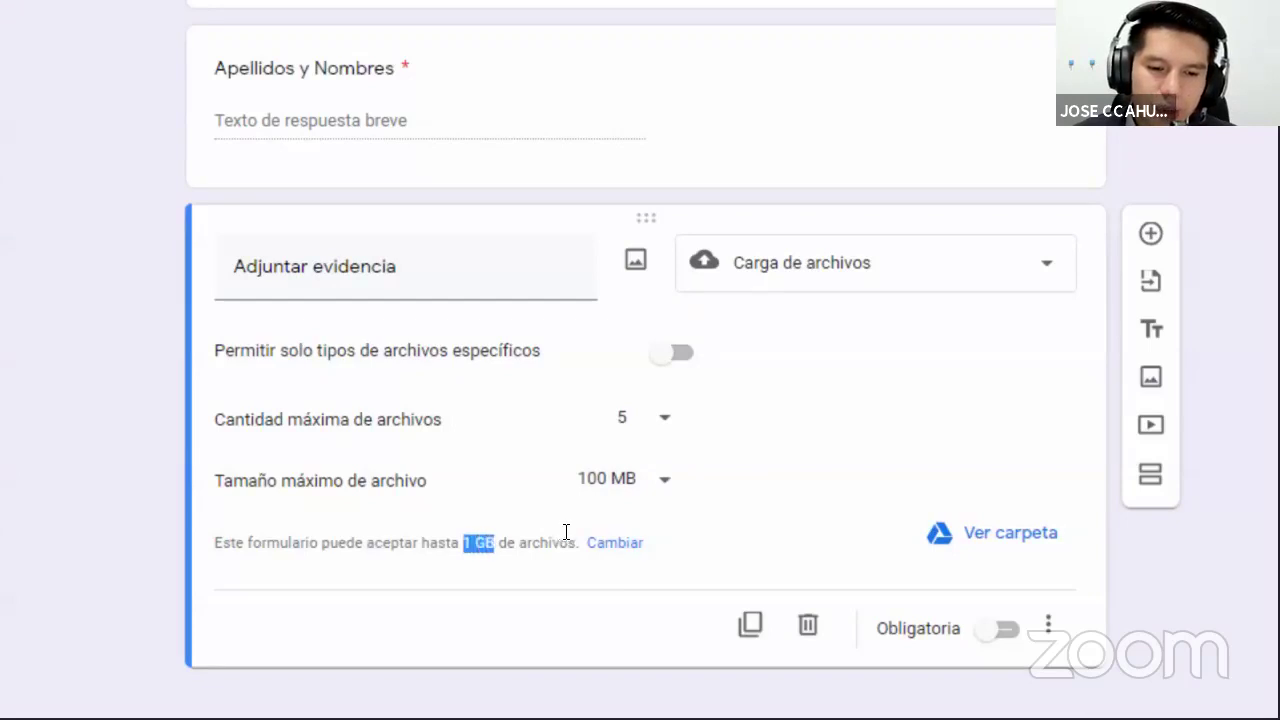
{"action": "left_click", "coordinate": [632, 540]}
{"action": "scroll", "coordinate": [574, 460], "scroll_direction": "up", "scroll_amount": 3}
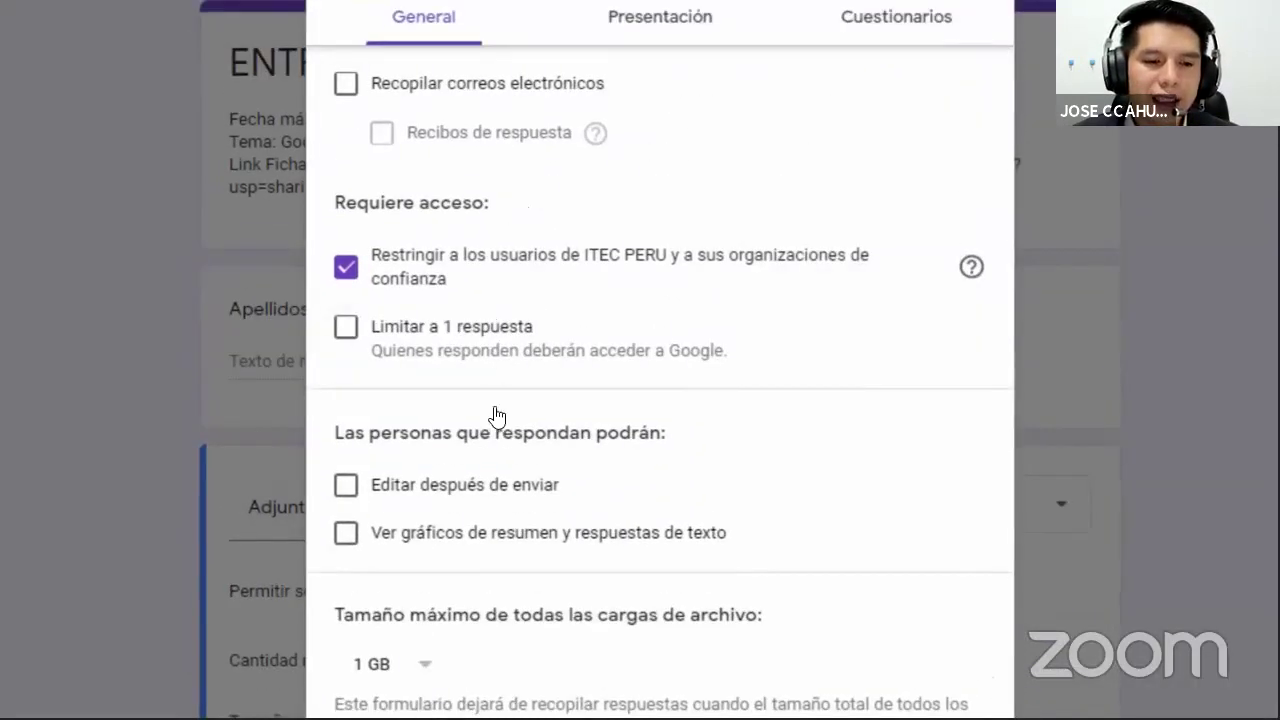
{"action": "key", "text": "space"}
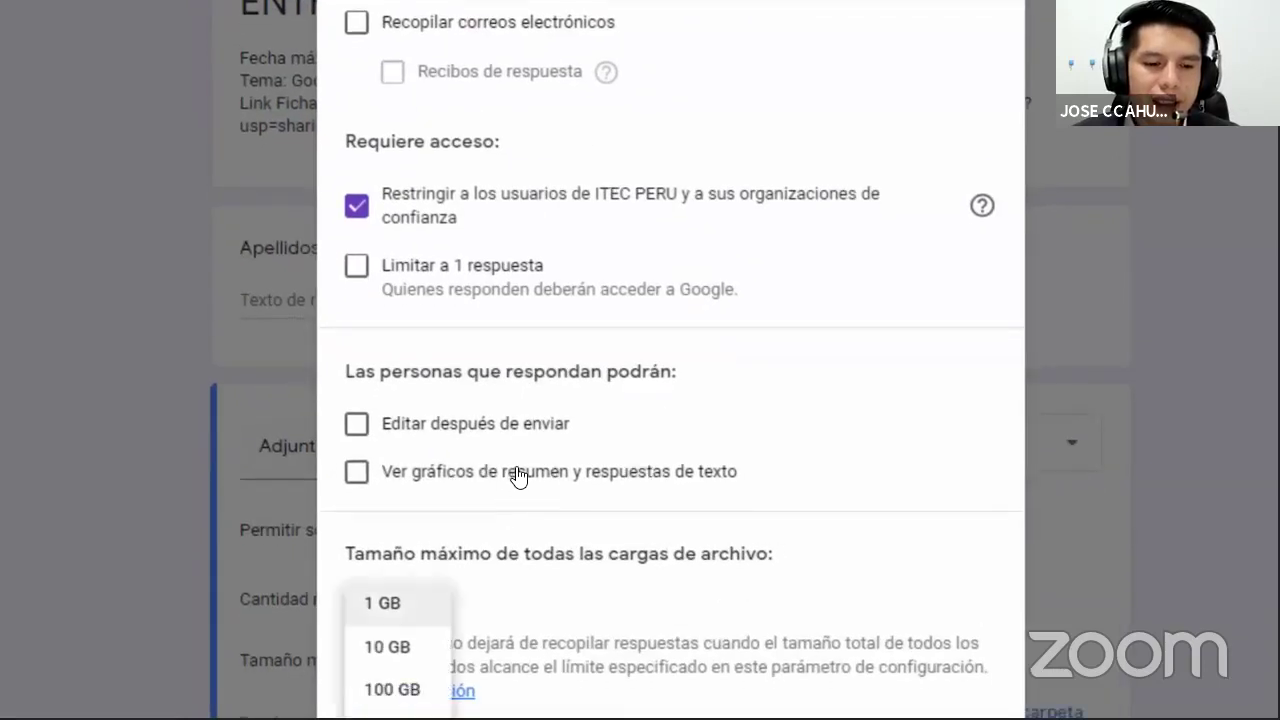
{"action": "key", "text": "Return"}
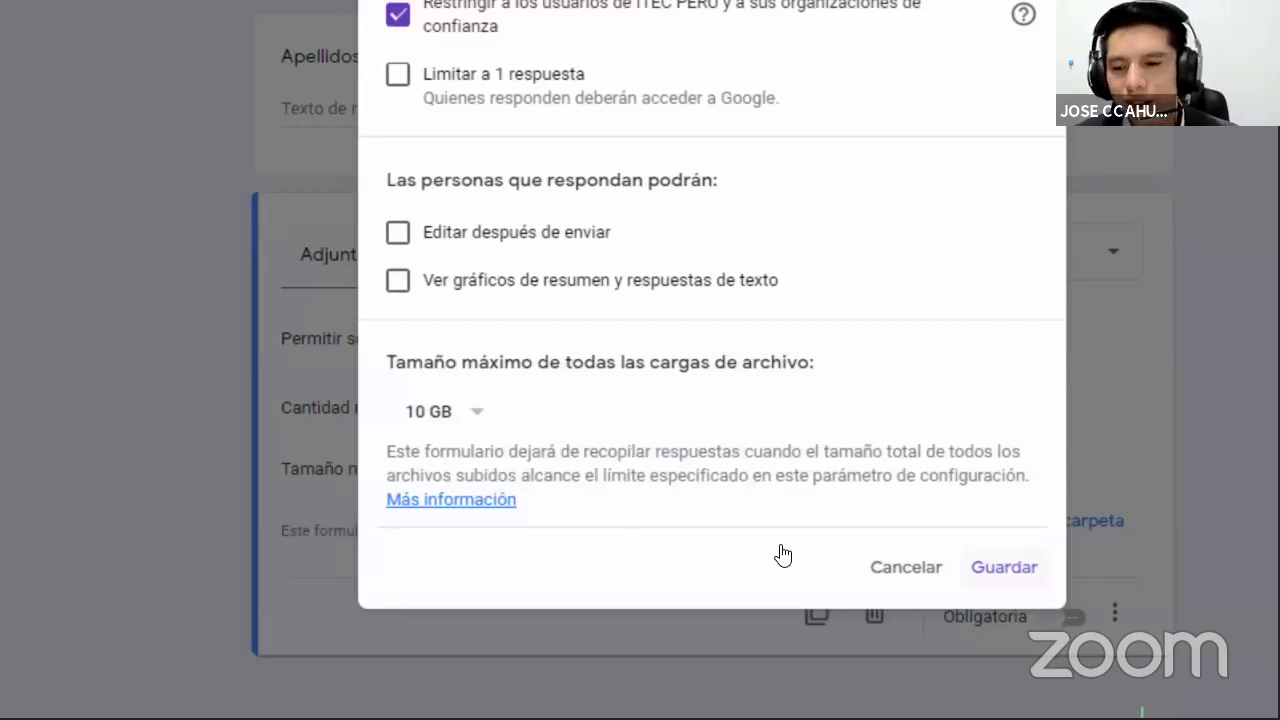
{"action": "key", "text": "Return"}
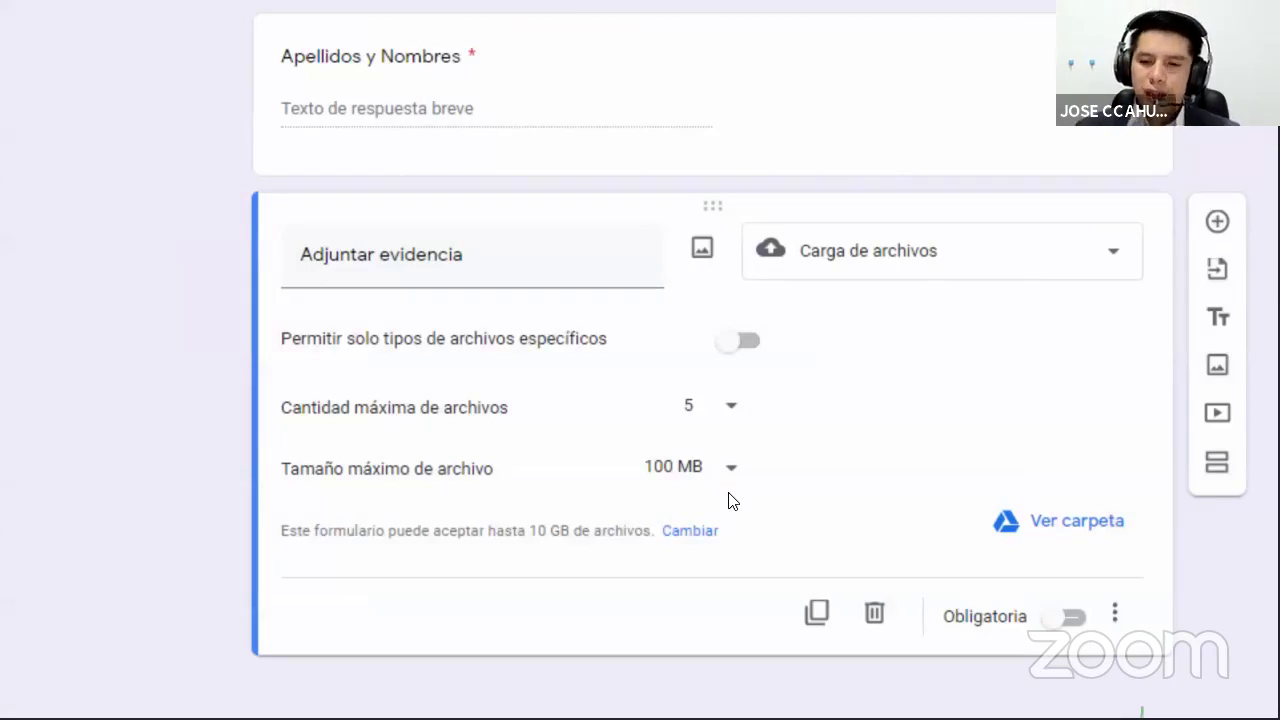
Make the Adjuntar evidencia question required and review the form.
{"action": "left_click", "coordinate": [1070, 616]}
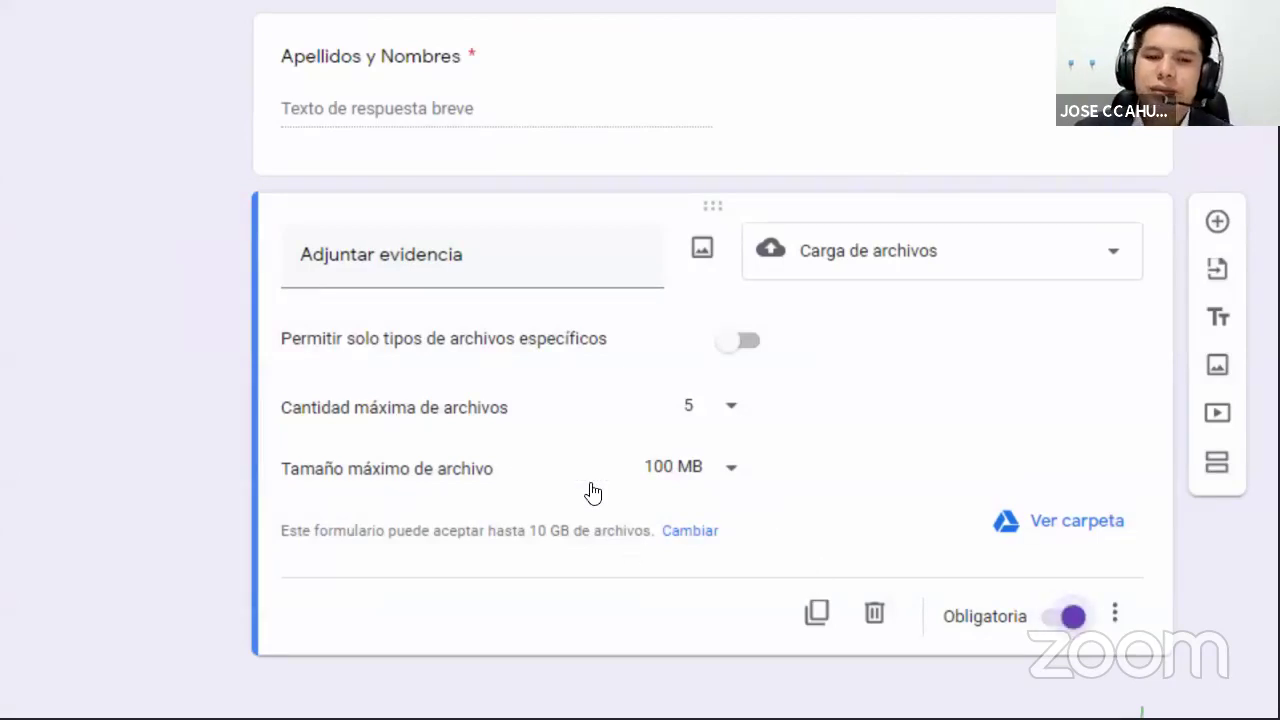
{"action": "scroll", "coordinate": [570, 300], "scroll_direction": "up", "scroll_amount": 3}
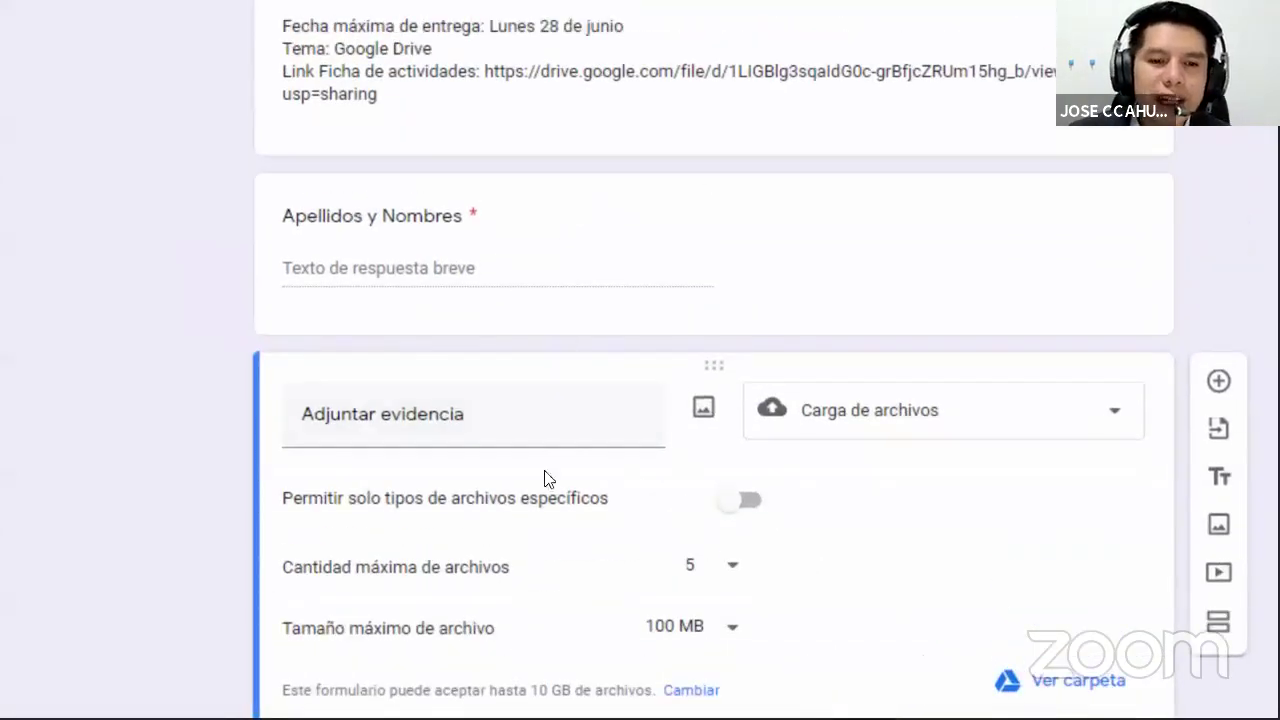
{"action": "scroll", "coordinate": [531, 417], "scroll_direction": "down", "scroll_amount": 1}
{"action": "scroll", "coordinate": [547, 167], "scroll_direction": "up", "scroll_amount": 2}
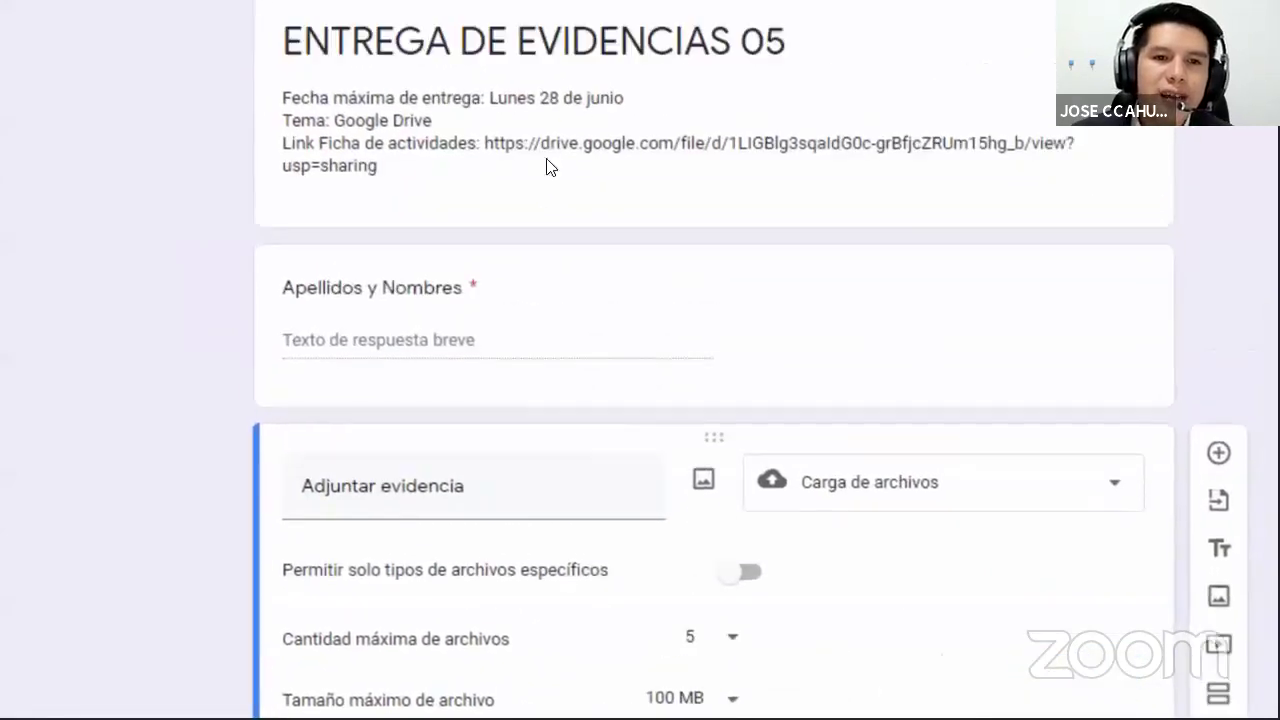
{"action": "scroll", "coordinate": [547, 167], "scroll_direction": "up", "scroll_amount": 1}
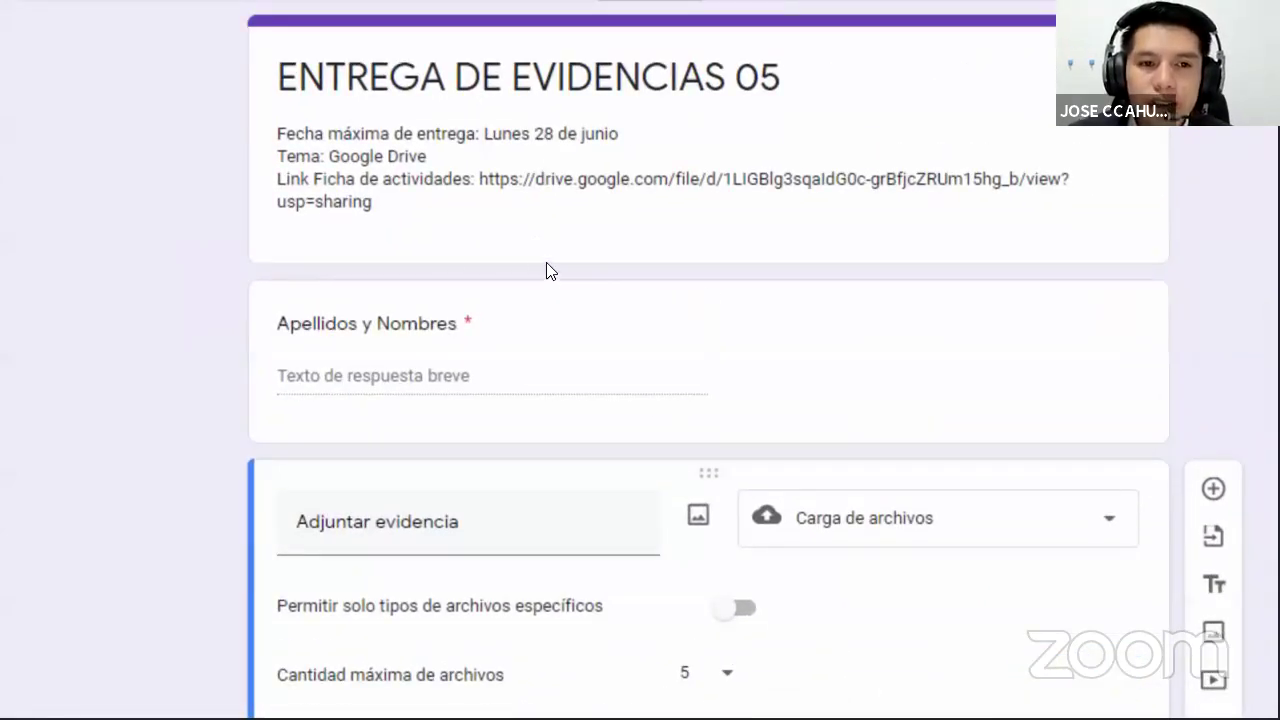
{"action": "scroll", "coordinate": [610, 440], "scroll_direction": "down", "scroll_amount": 1}
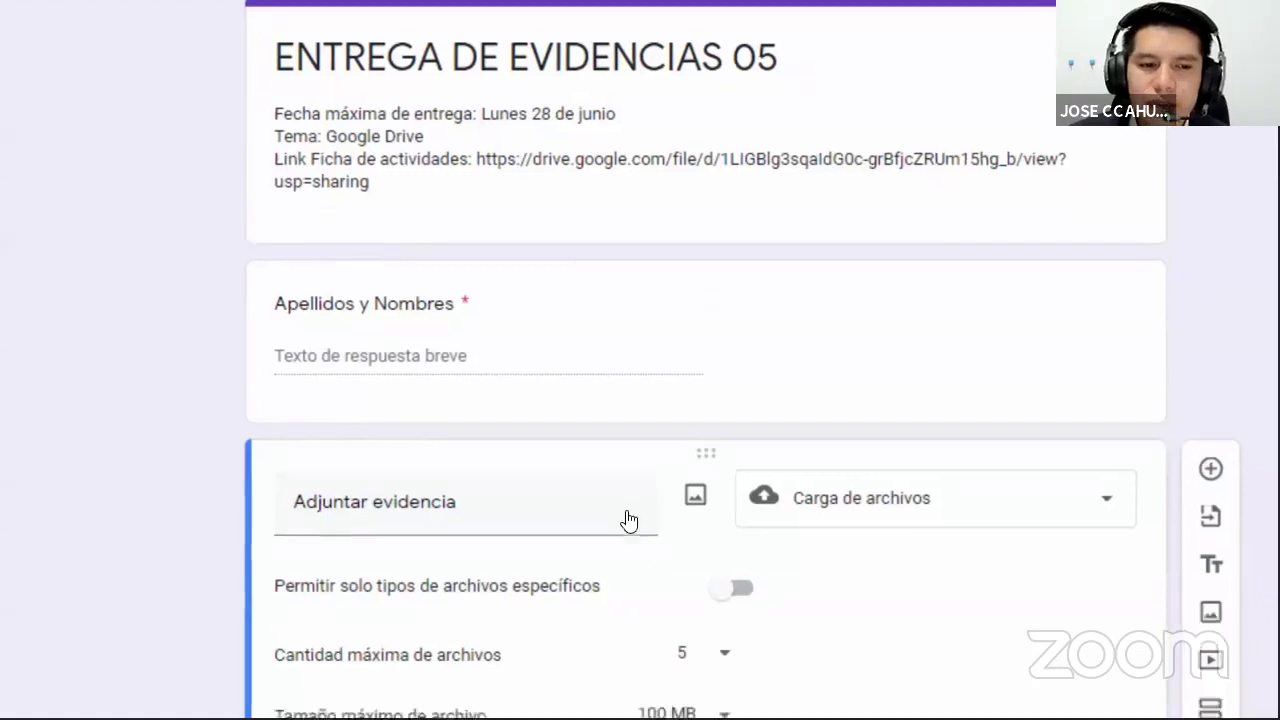
{"action": "scroll", "coordinate": [628, 519], "scroll_direction": "down", "scroll_amount": 1}
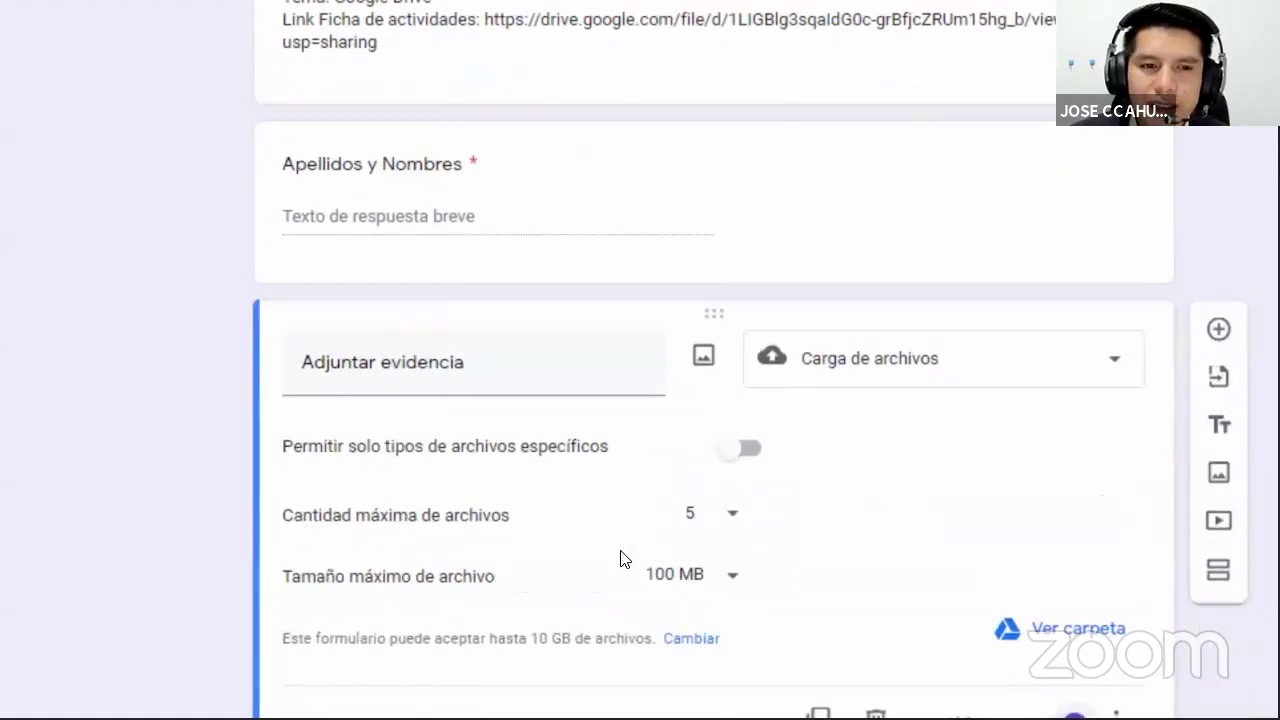
Select the form's header card so a new title block goes above Apellidos y Nombres.
{"action": "left_click", "coordinate": [510, 288]}
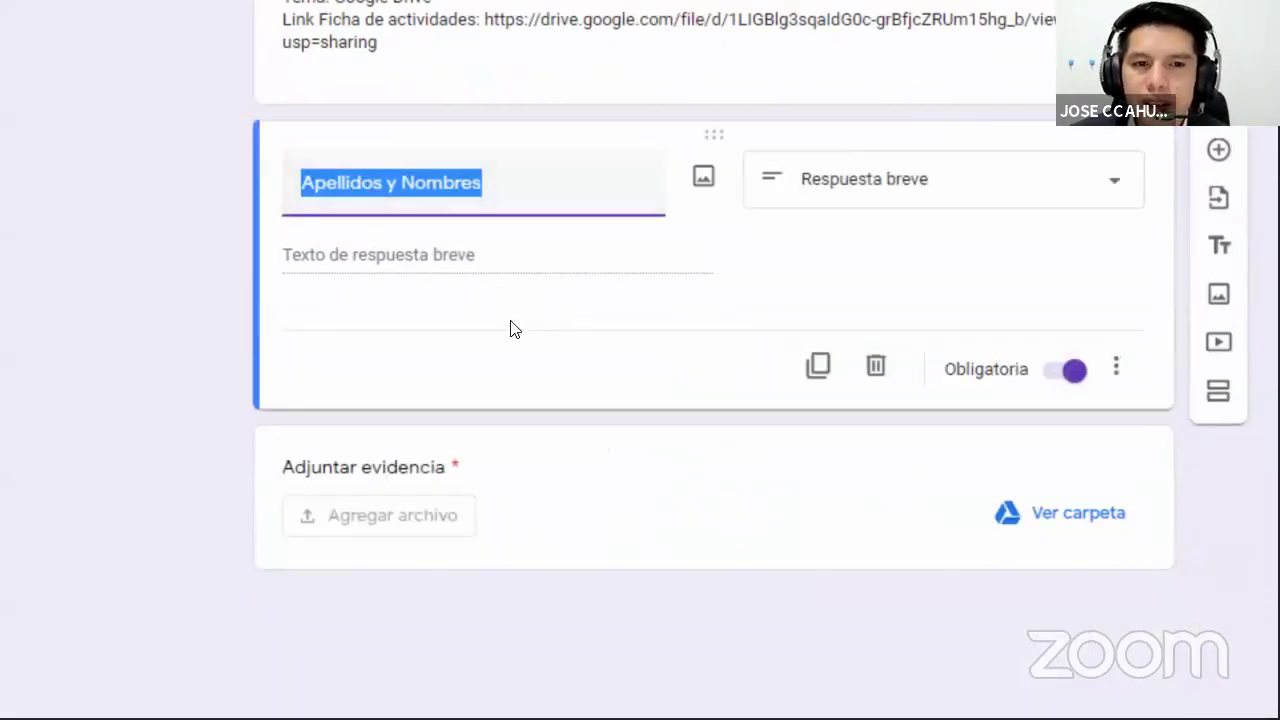
{"action": "scroll", "coordinate": [646, 166], "scroll_direction": "up", "scroll_amount": 2}
{"action": "left_click", "coordinate": [597, 184]}
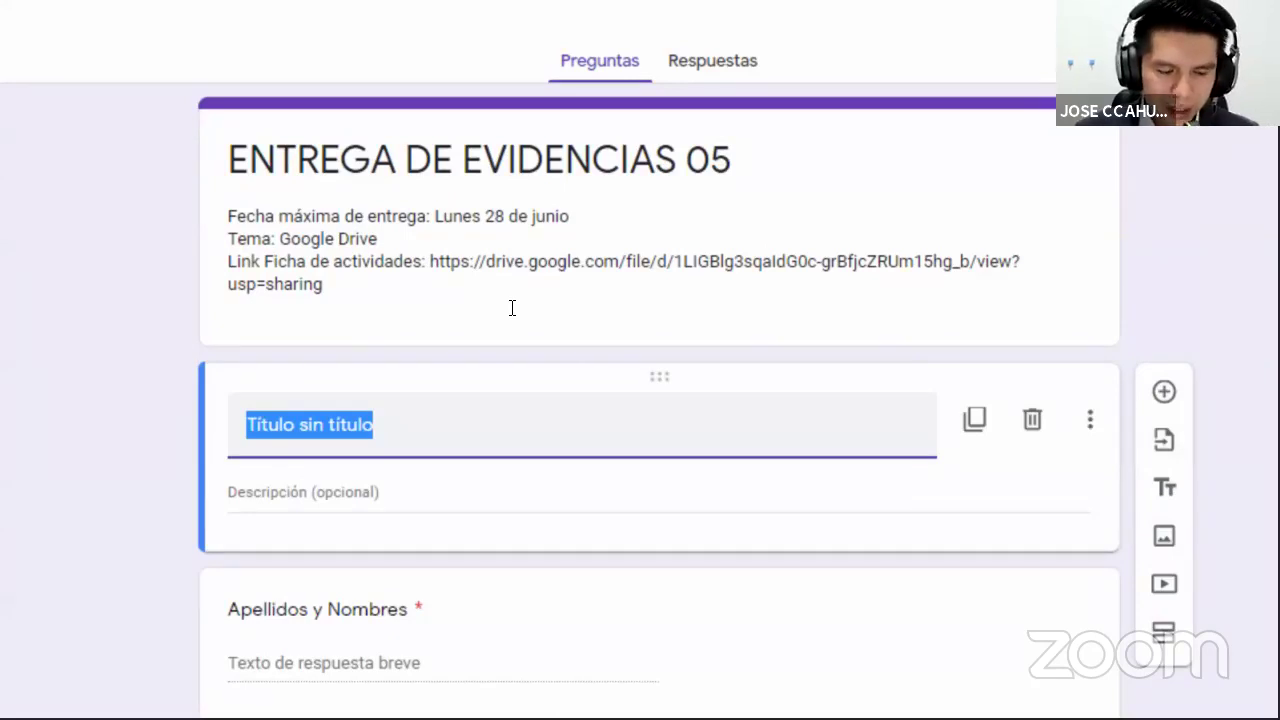
Type 'Revisar la ficha de actividades, desarrollar los ejercicios propuestos,' and fix the 'ejericcios' misspelling.
{"action": "type", "text": "Revis"}
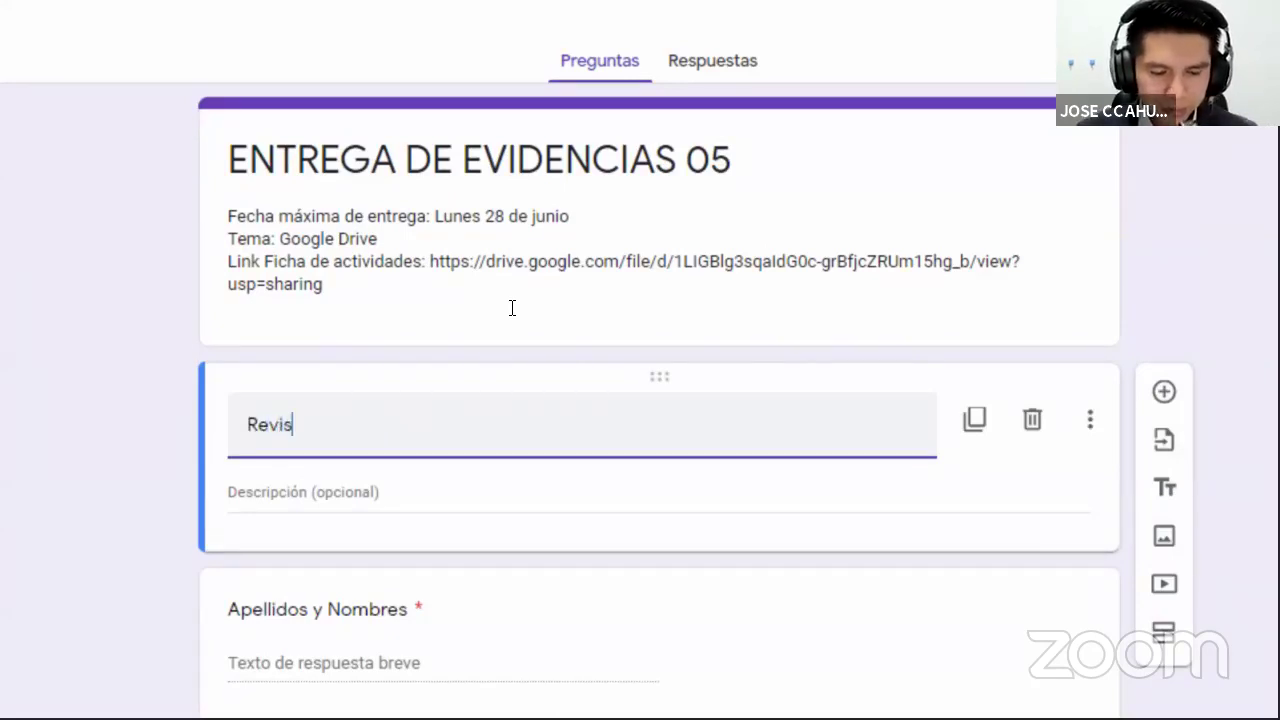
{"action": "type", "text": "ar la ficha de activ"}
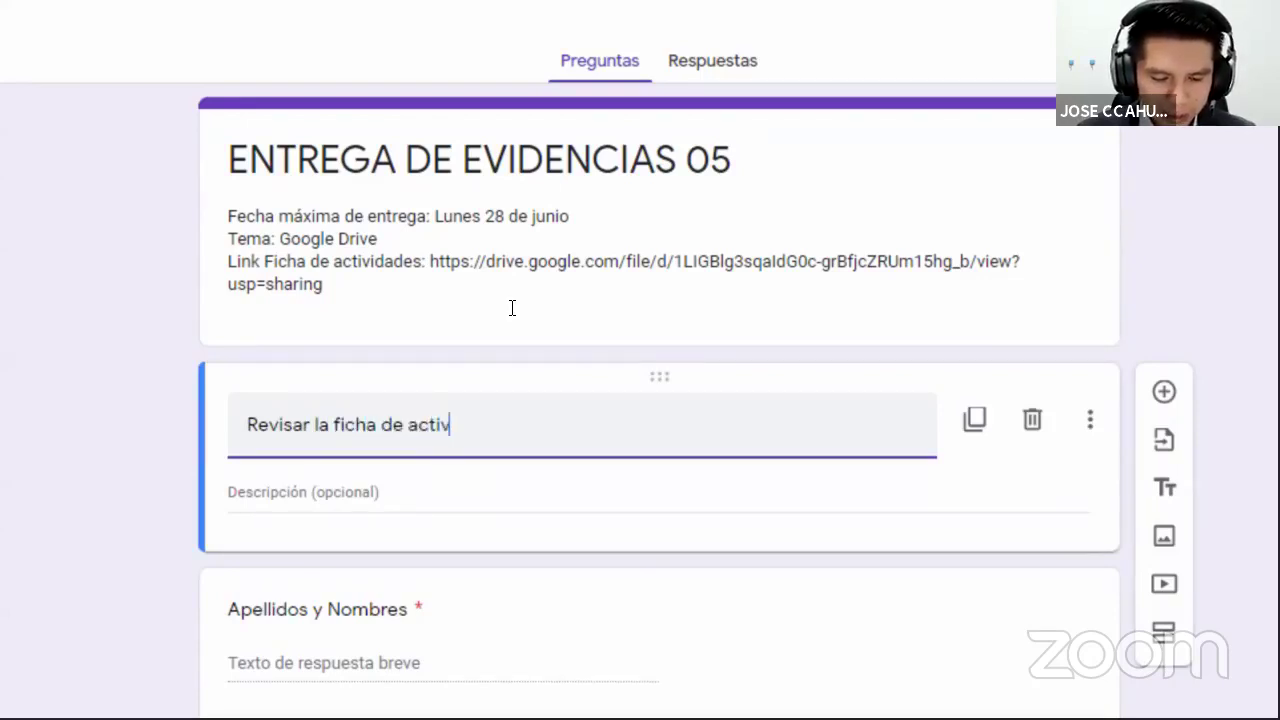
{"action": "type", "text": "idades"}
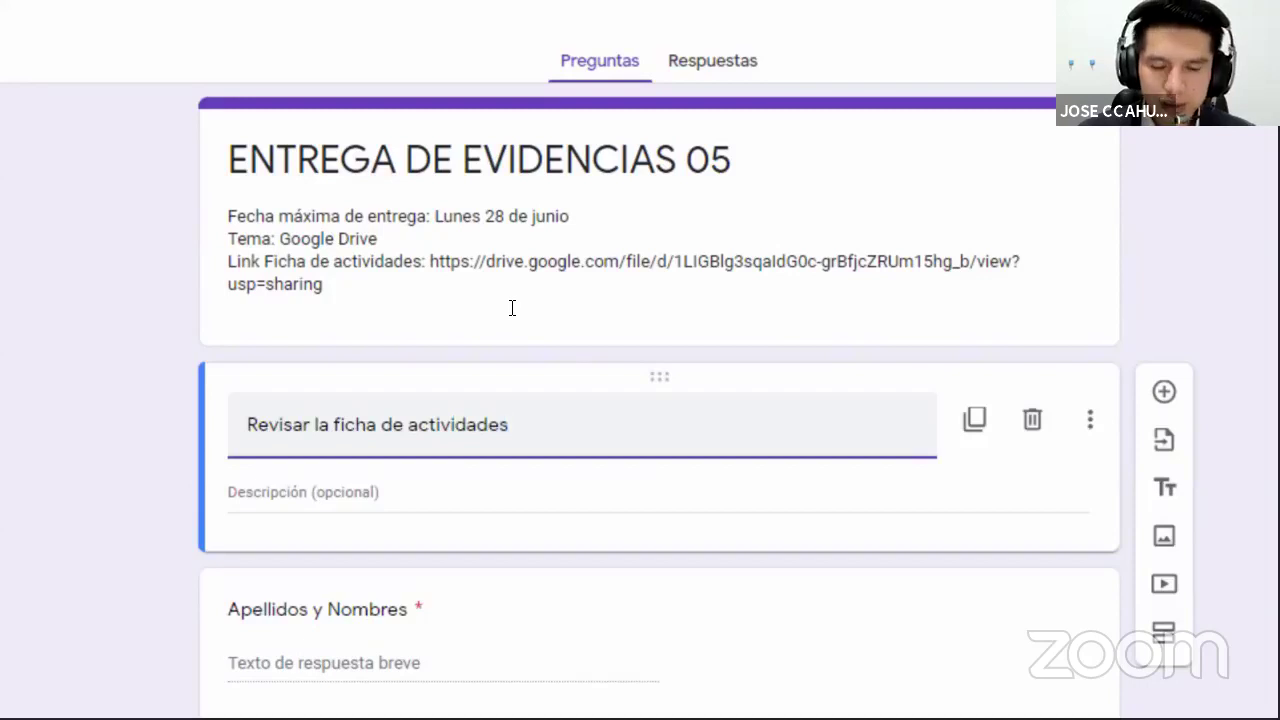
{"action": "type", "text": ", "}
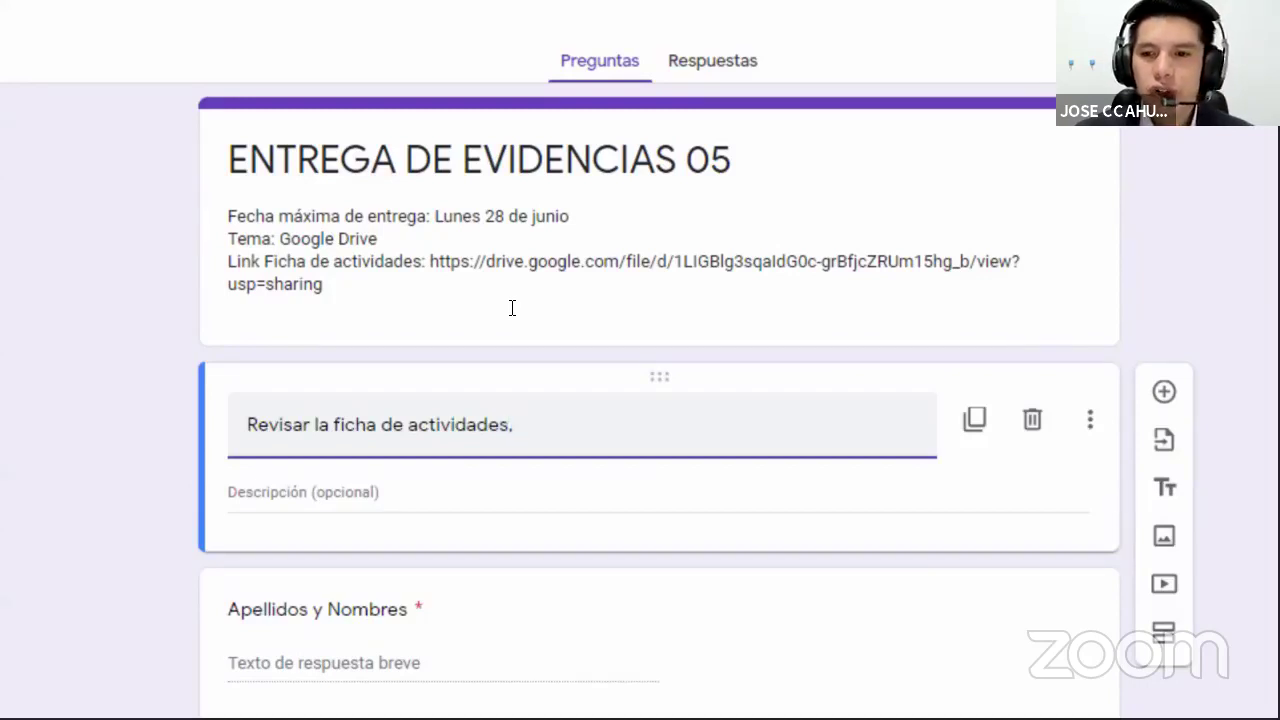
{"action": "type", "text": "desar"}
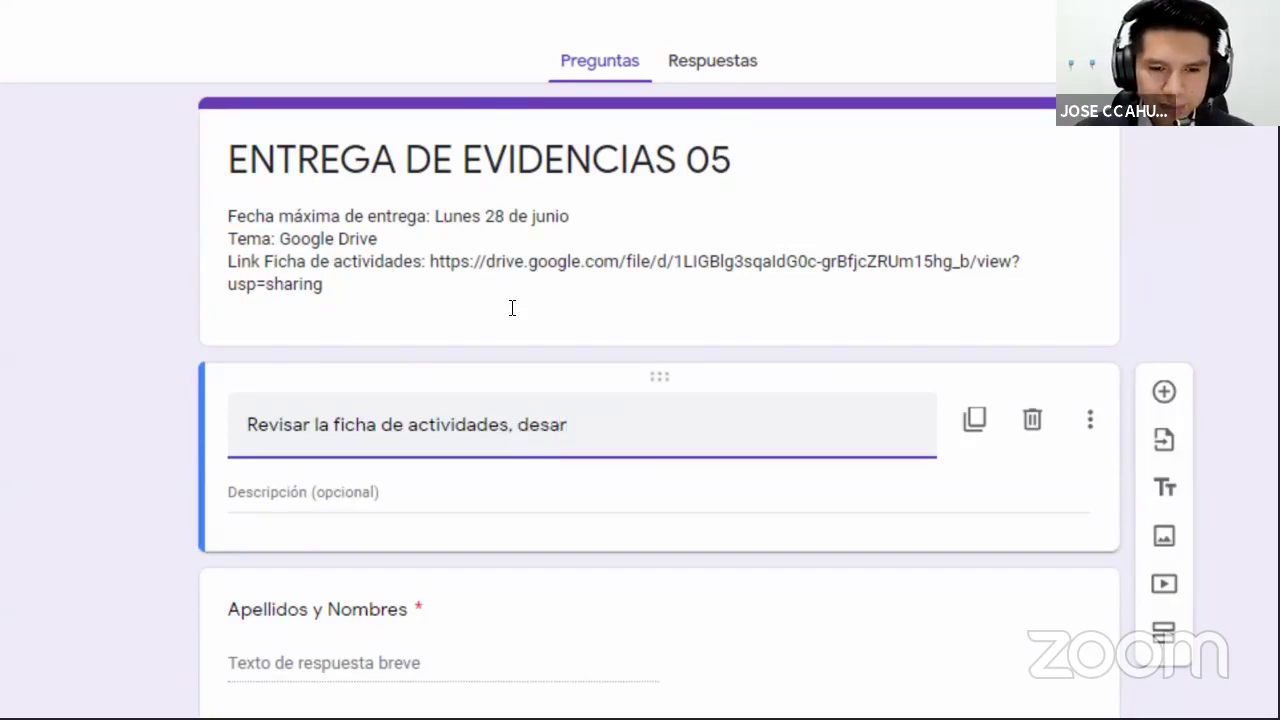
{"action": "type", "text": "rollar"}
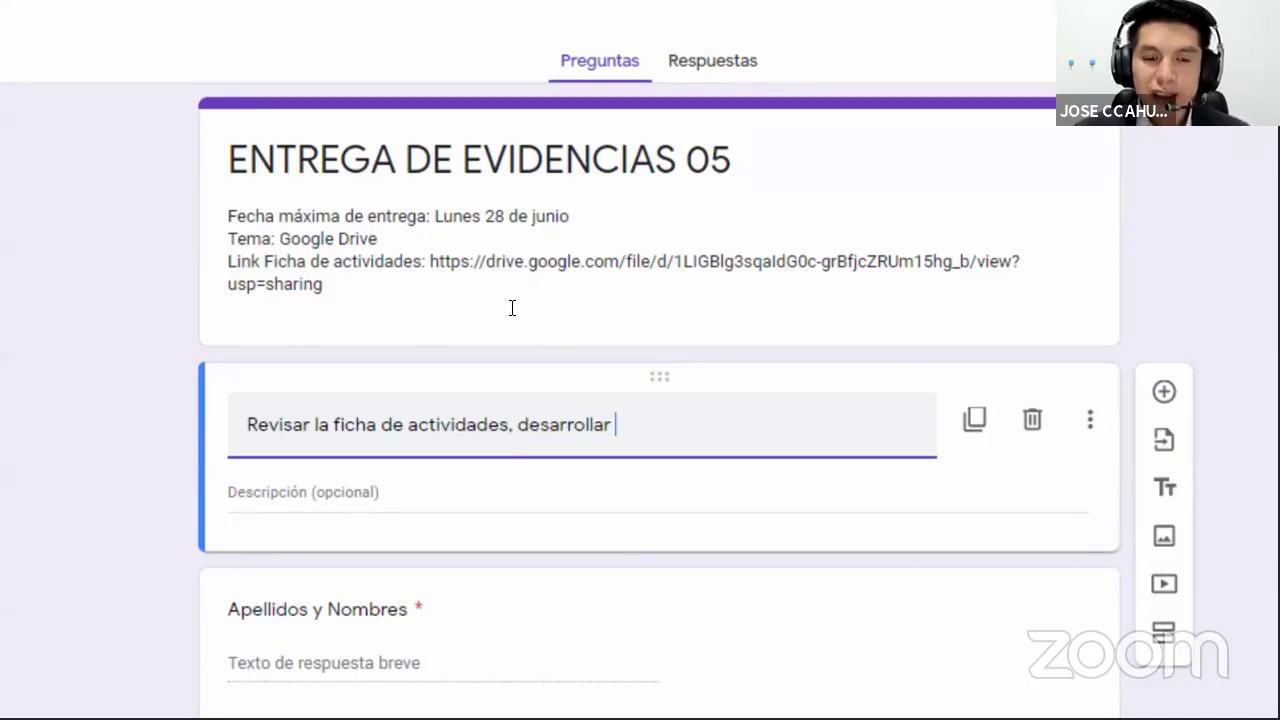
{"action": "type", "text": "los "}
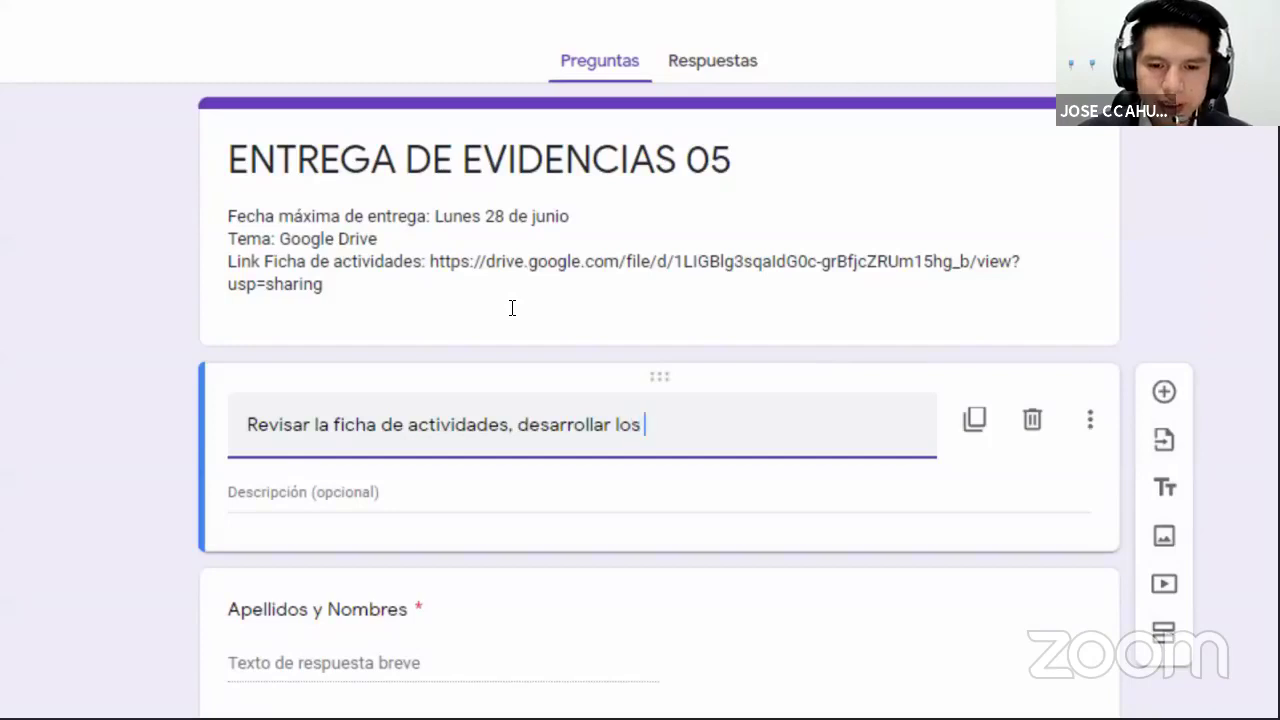
{"action": "type", "text": "ejericcios propuestos,"}
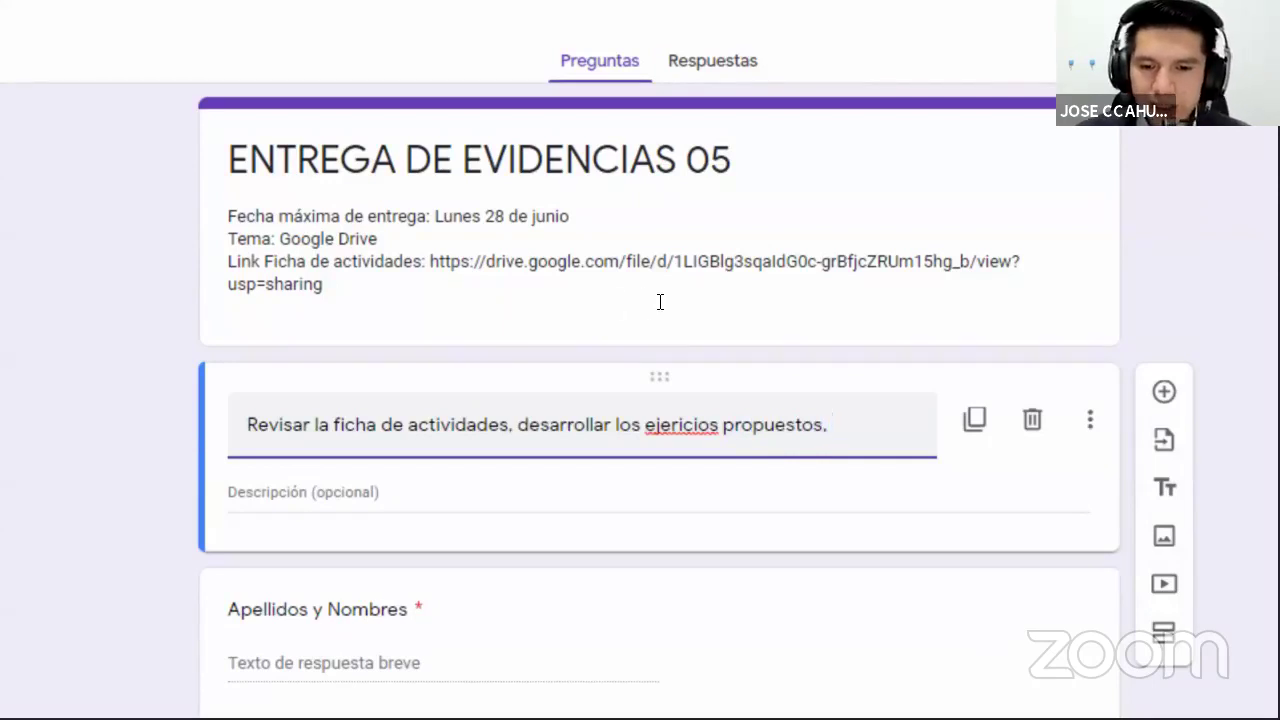
{"action": "key", "text": "shift+F10"}
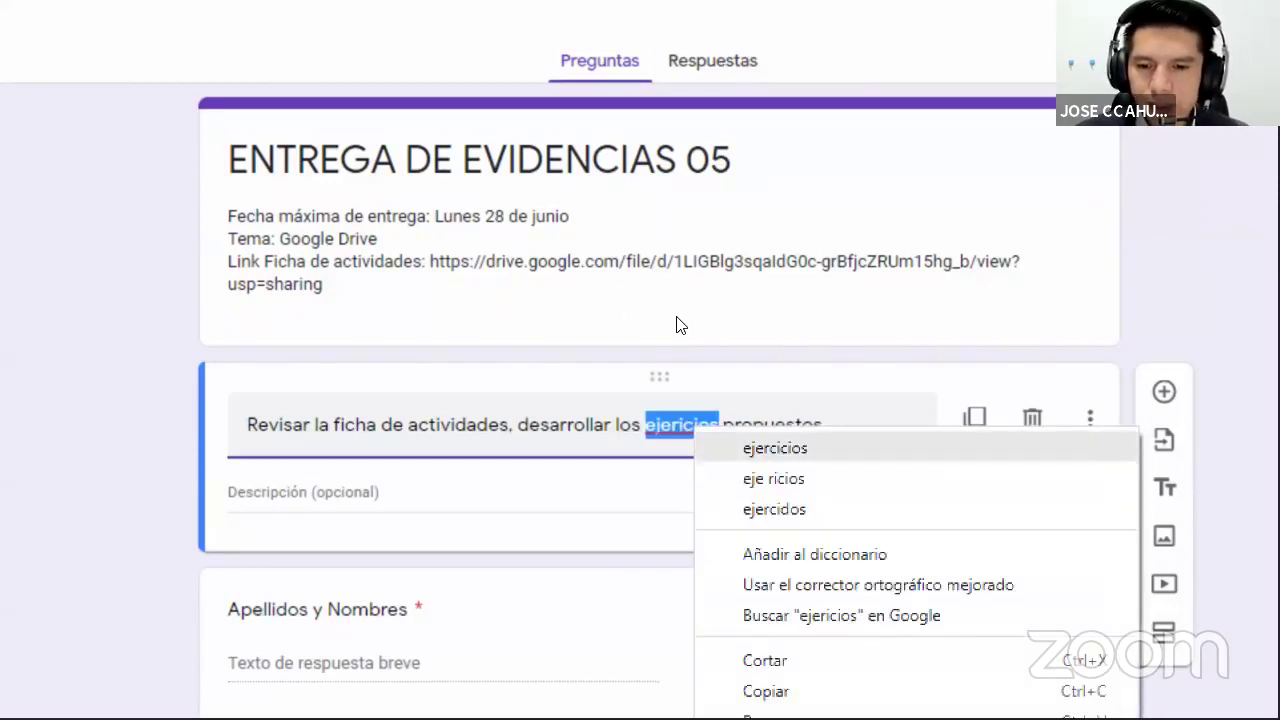
{"action": "key", "text": "Return"}
Finish the sentence with 'finalmente subir evidencias.'.
{"action": "key", "text": "End"}
{"action": "type", "text": "final"}
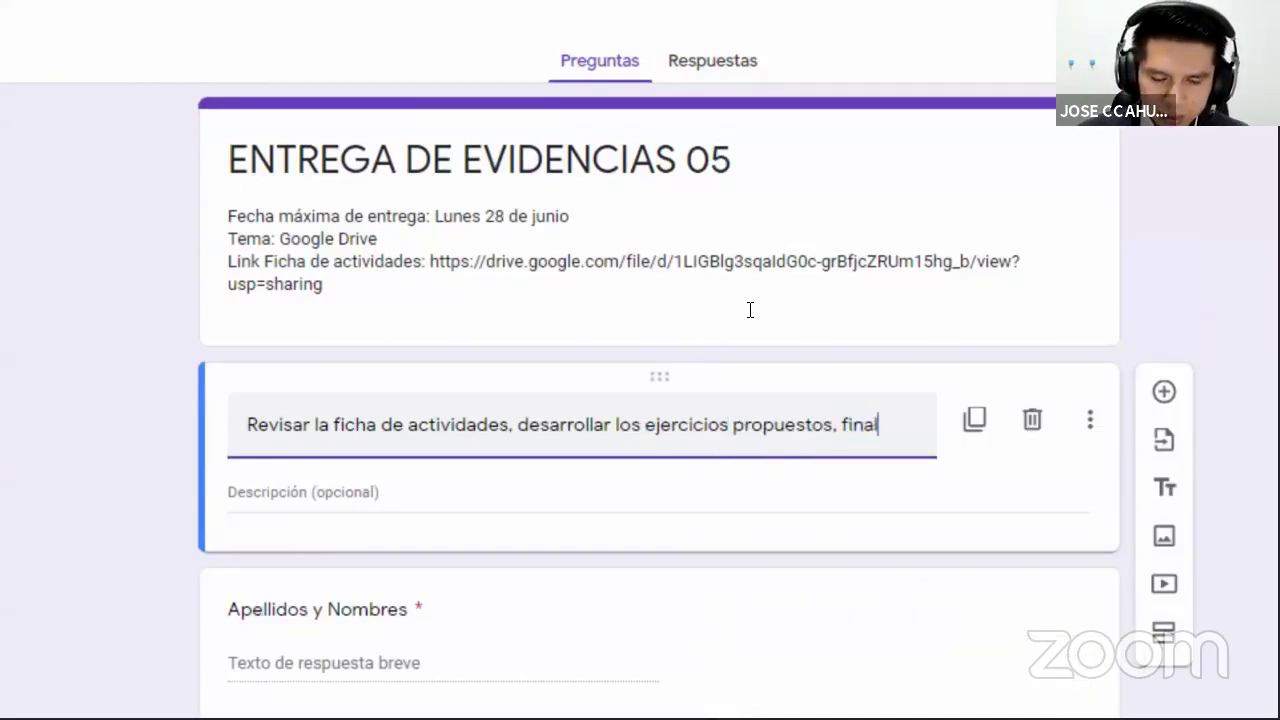
{"action": "type", "text": "mente enviar"}
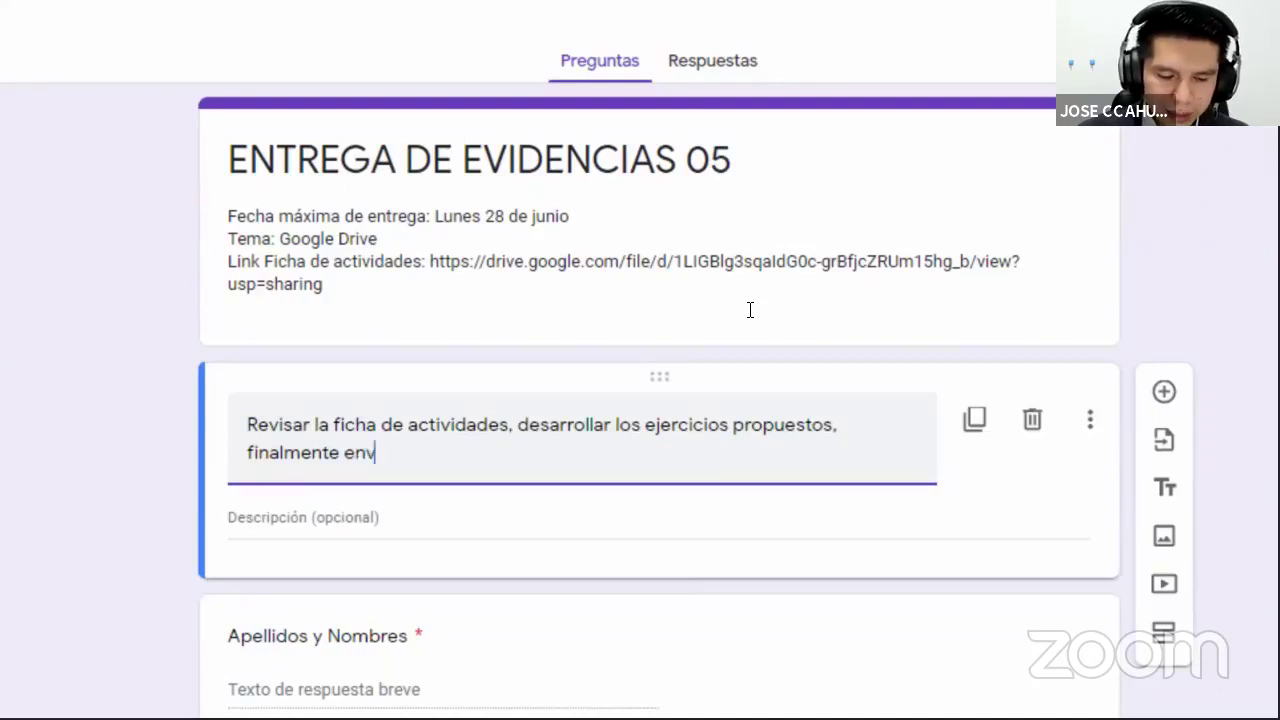
{"action": "key", "text": "BackSpace"}
{"action": "key", "text": "BackSpace"}
{"action": "key", "text": "BackSpace"}
{"action": "key", "text": "BackSpace"}
{"action": "key", "text": "BackSpace"}
{"action": "key", "text": "BackSpace"}
{"action": "key", "text": "BackSpace"}
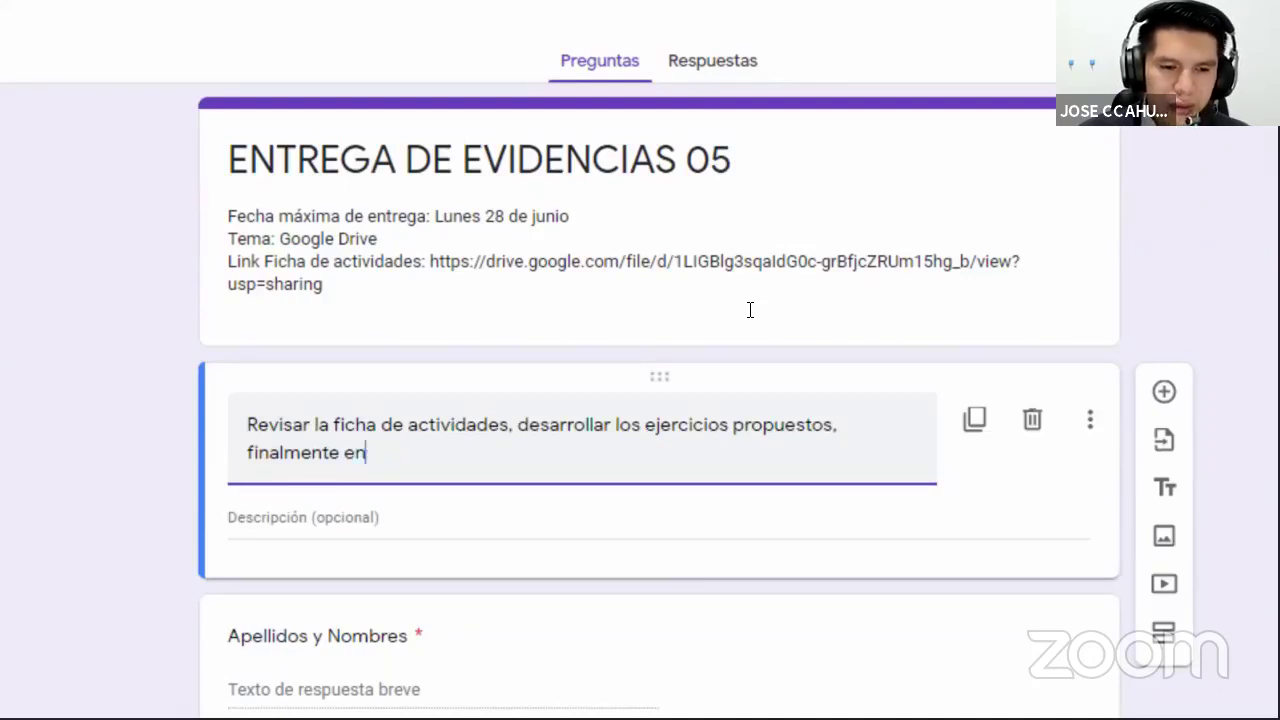
{"action": "type", "text": "subir e"}
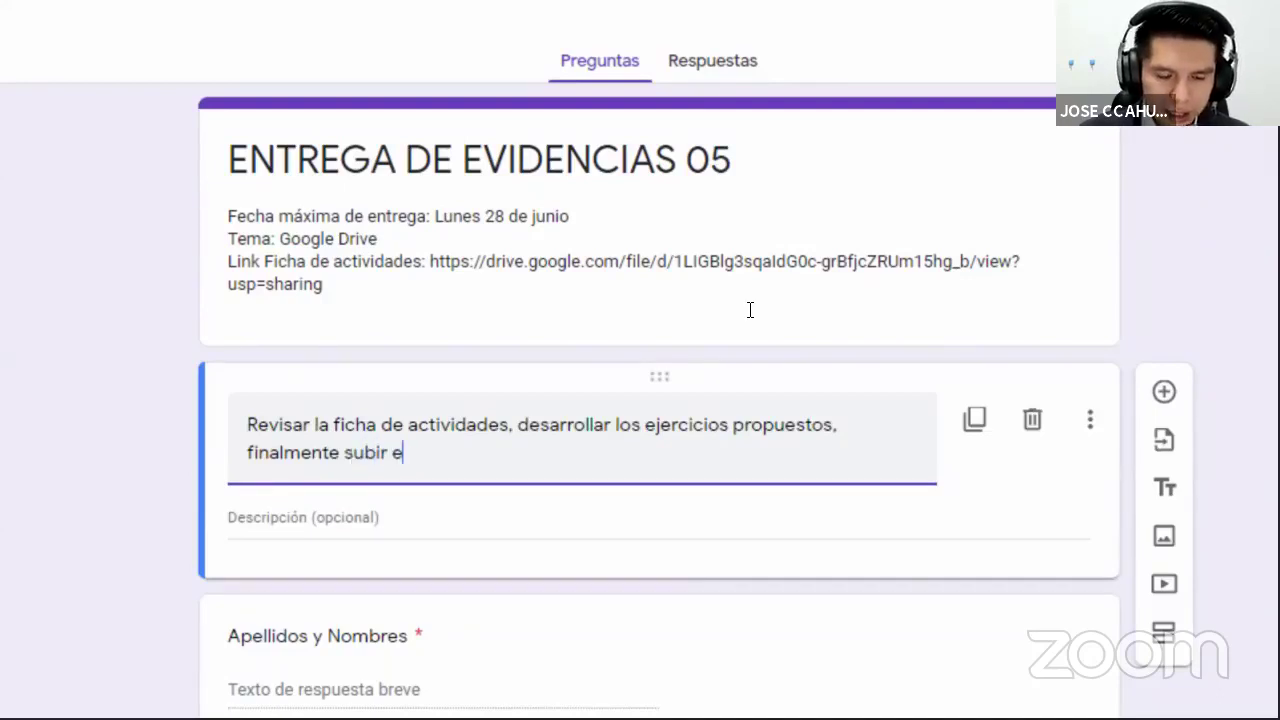
{"action": "type", "text": "videncias"}
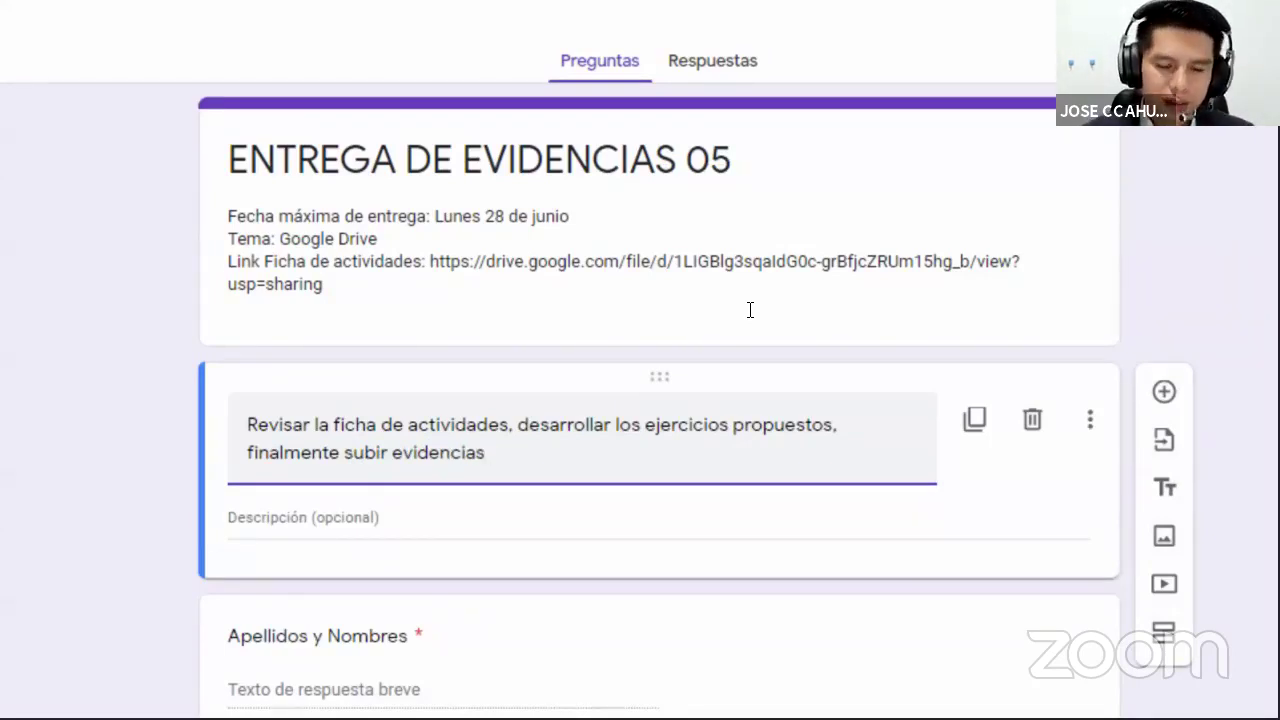
{"action": "key", "text": "BackSpace"}
{"action": "type", "text": "."}
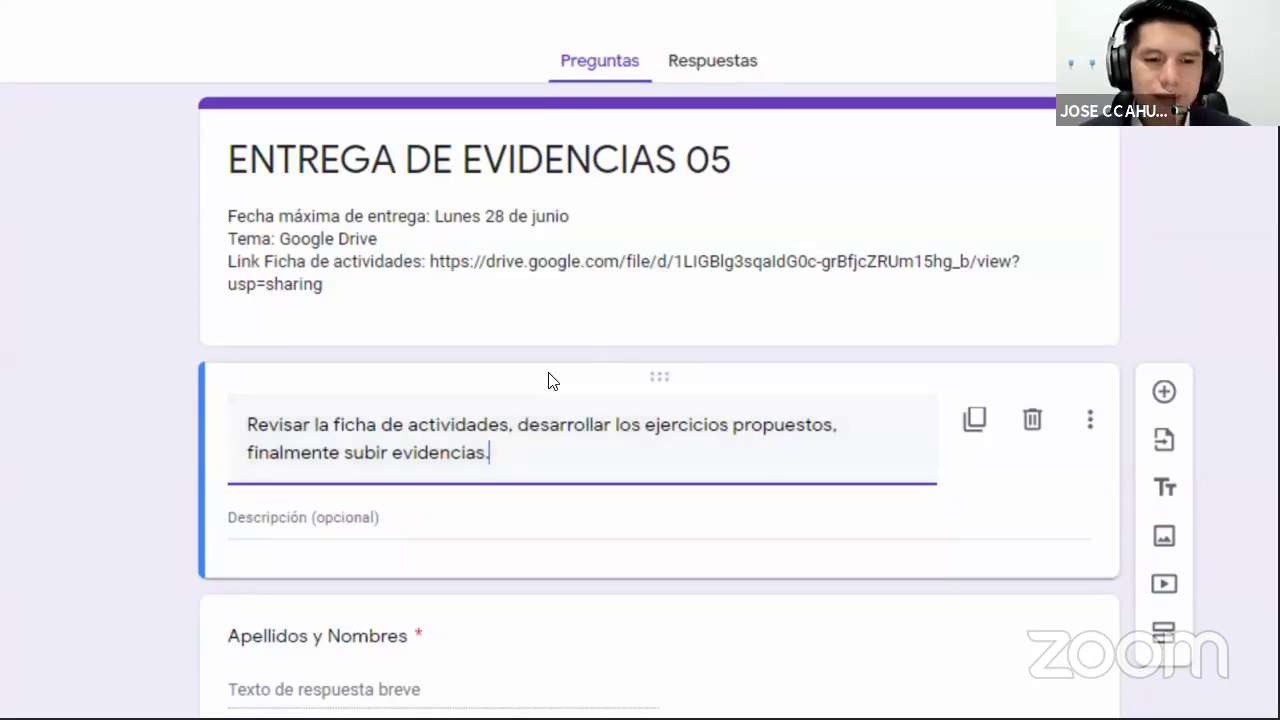
Leave the new text block and move focus to the form description.
{"action": "scroll", "coordinate": [543, 406], "scroll_direction": "down", "scroll_amount": 3}
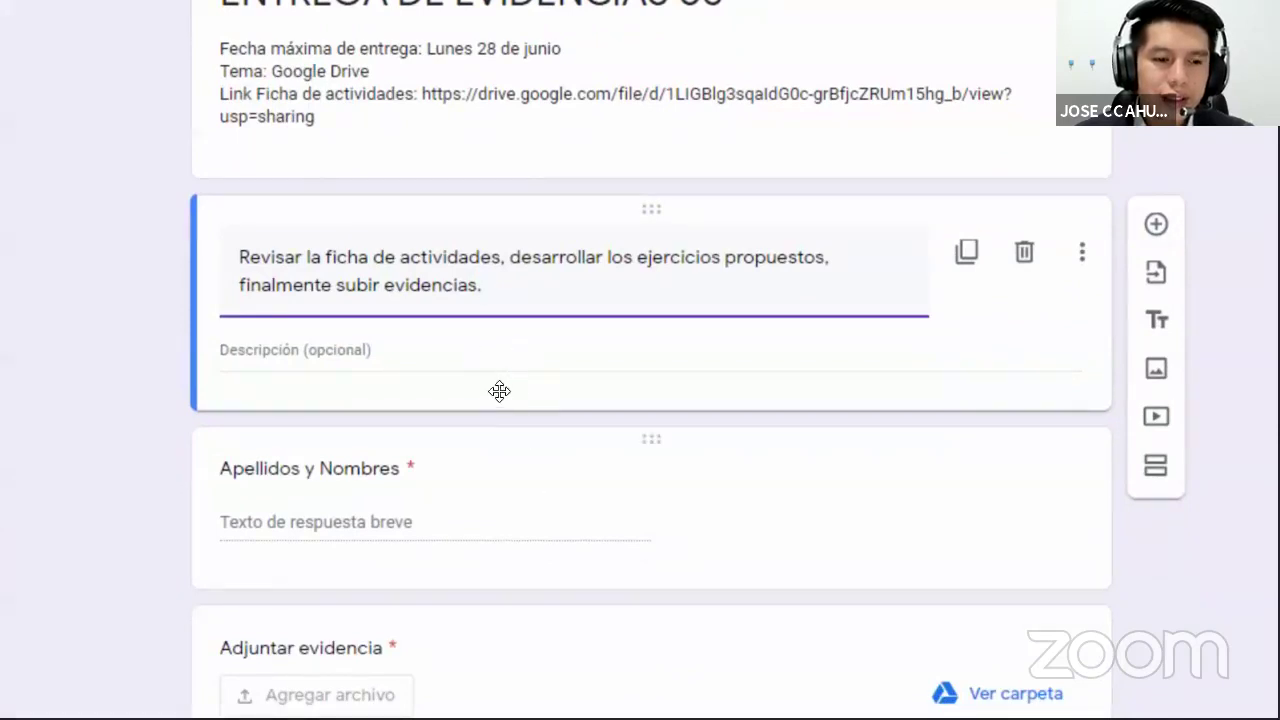
{"action": "key", "text": "Left"}
{"action": "key", "text": "Left"}
{"action": "key", "text": "Left"}
{"action": "key", "text": "Left"}
{"action": "key", "text": "Left"}
{"action": "key", "text": "Left"}
{"action": "key", "text": "Left"}
{"action": "key", "text": "Left"}
{"action": "key", "text": "Left"}
{"action": "key", "text": "Left"}
{"action": "key", "text": "Left"}
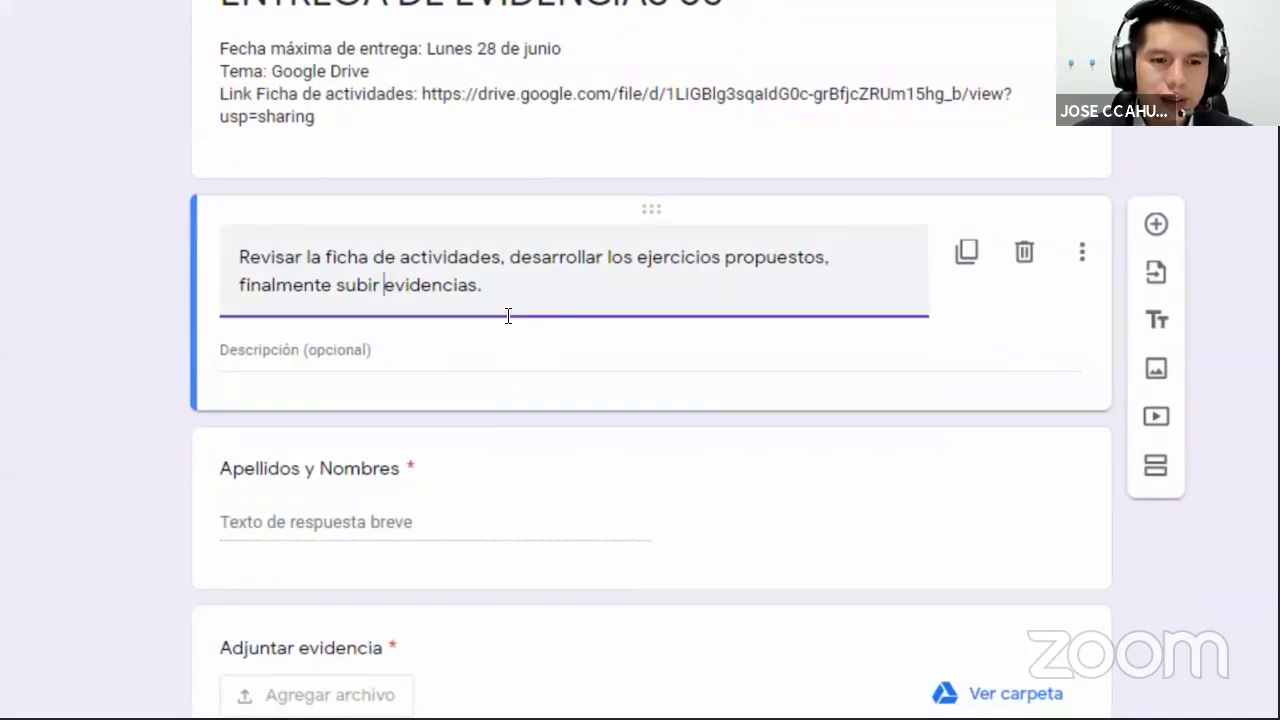
{"action": "left_click", "coordinate": [531, 289]}
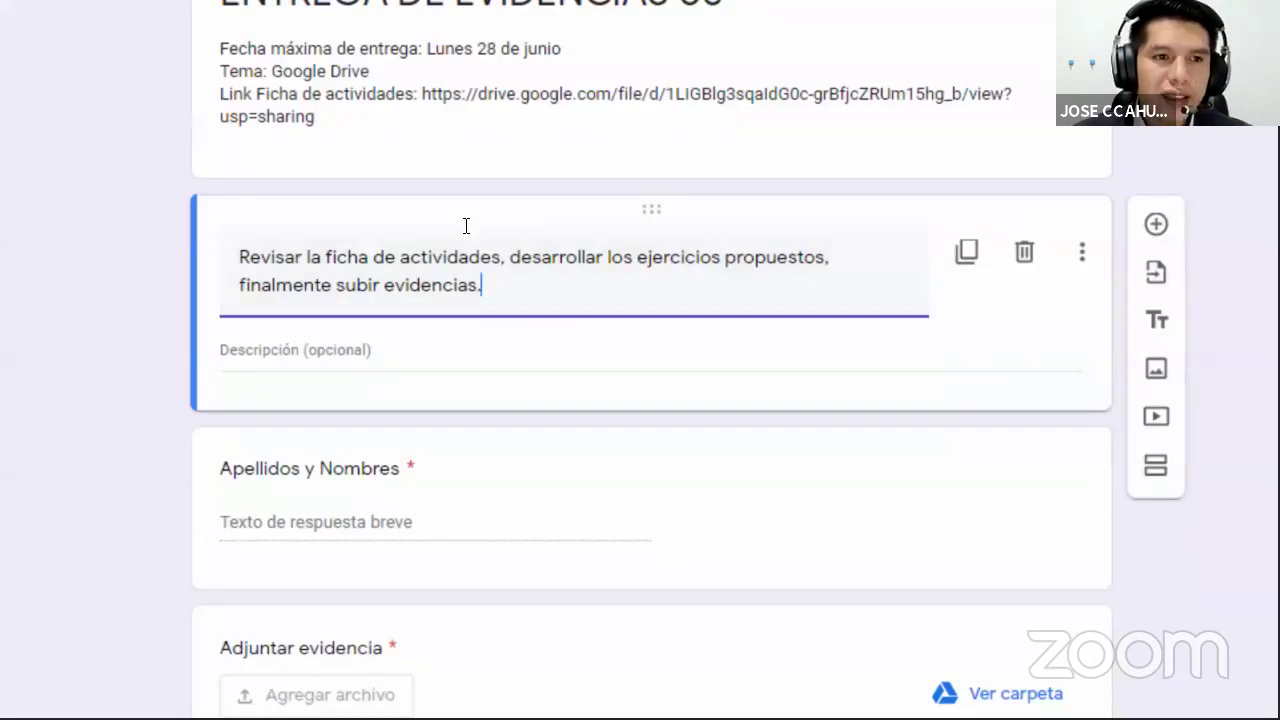
{"action": "key", "text": "shift+Tab"}
{"action": "key", "text": "End"}
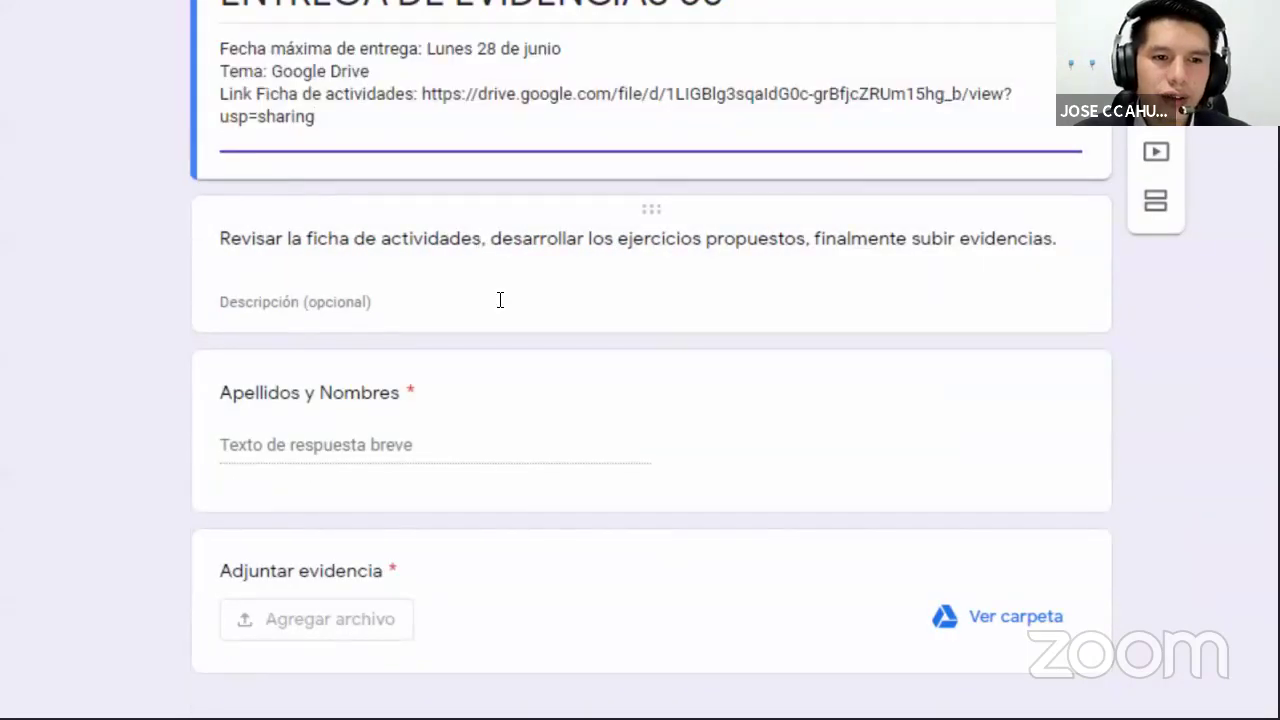
{"action": "key", "text": "Tab"}
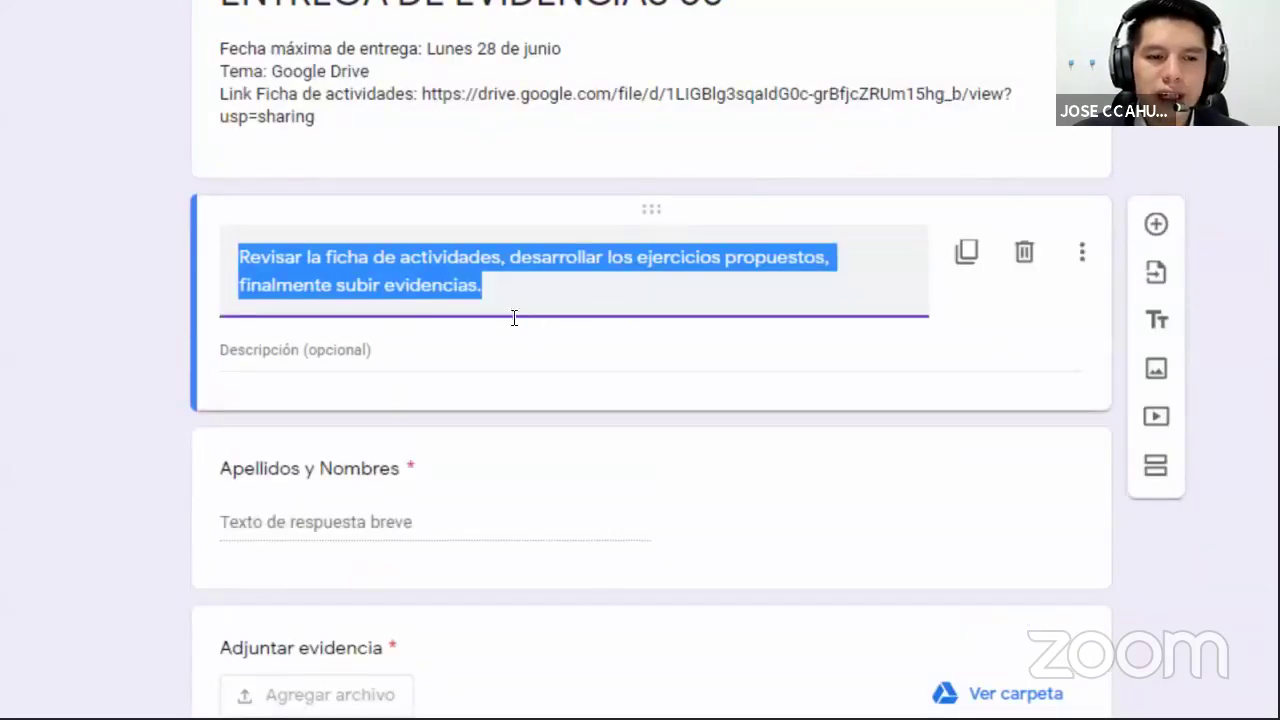
{"action": "scroll", "coordinate": [551, 560], "scroll_direction": "down", "scroll_amount": 2}
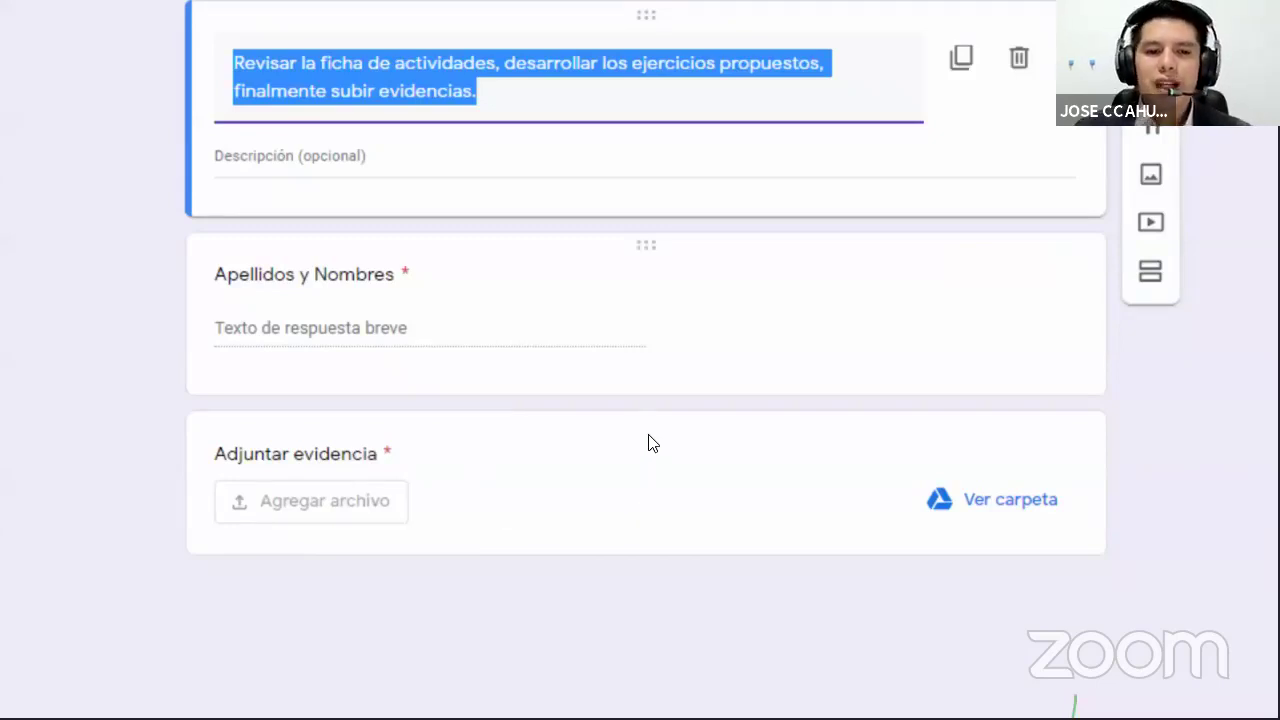
{"action": "scroll", "coordinate": [680, 320], "scroll_direction": "up", "scroll_amount": 3}
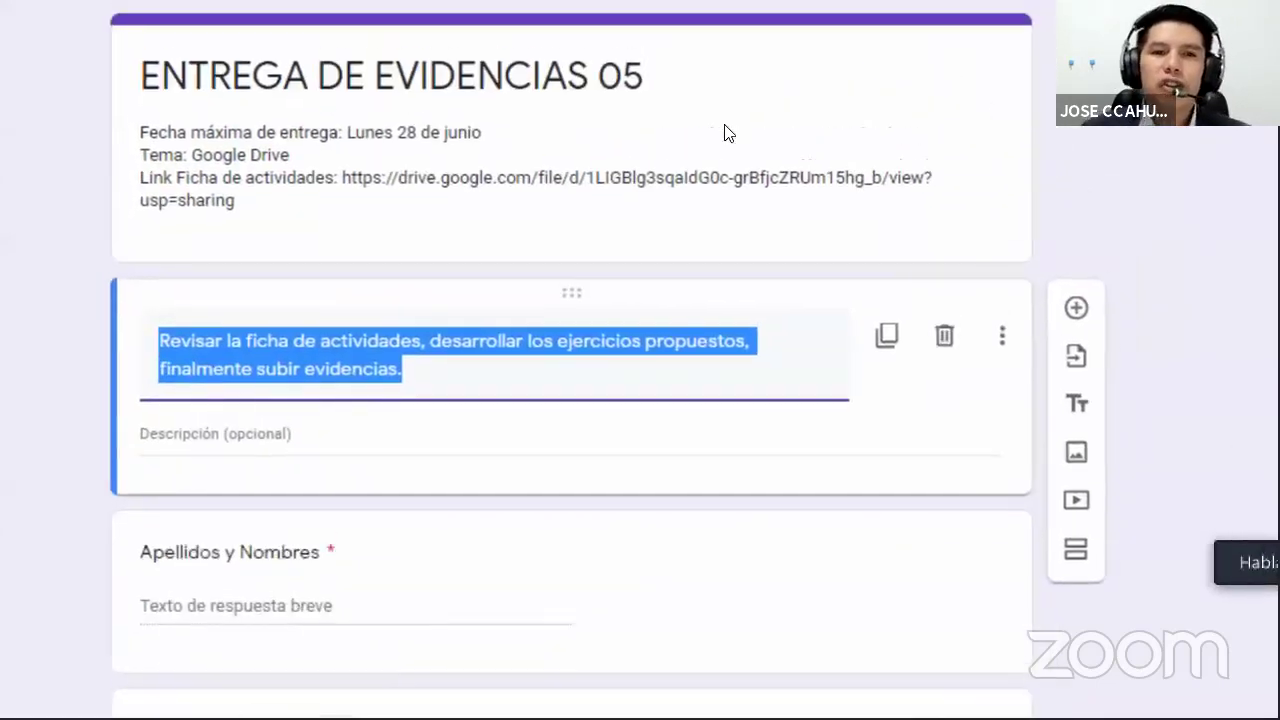
{"action": "scroll", "coordinate": [728, 133], "scroll_direction": "up", "scroll_amount": 2}
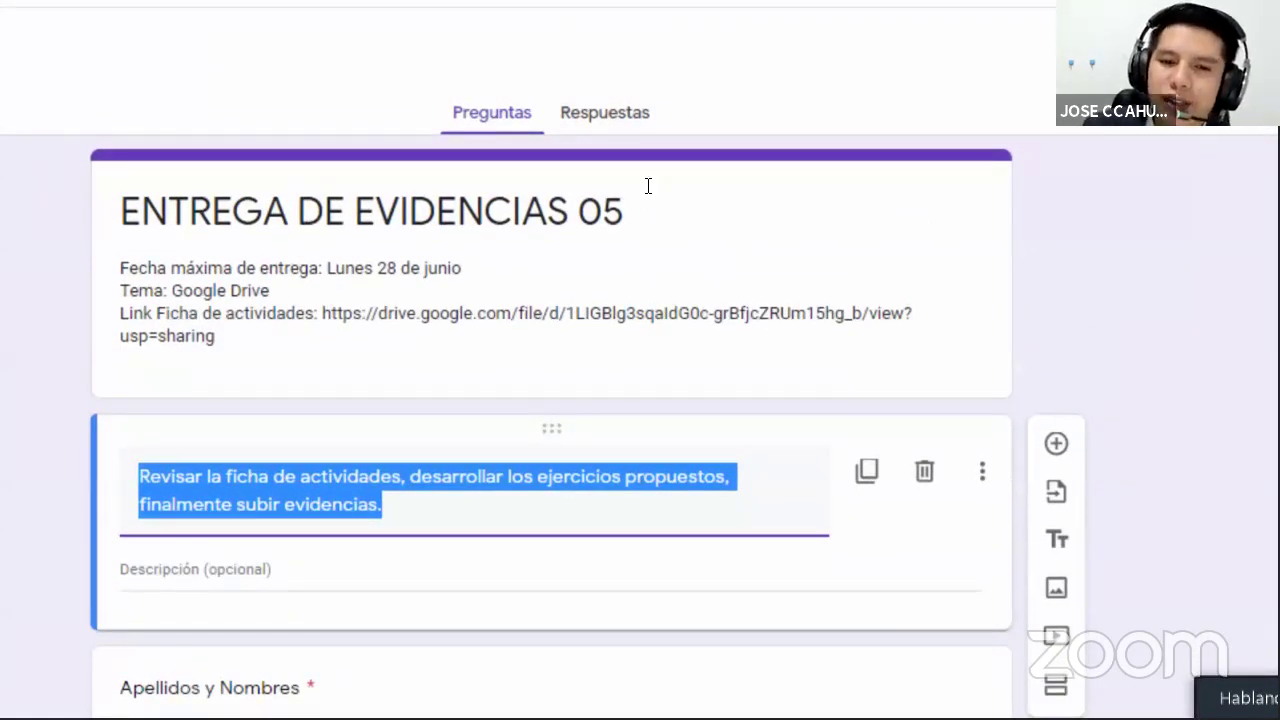
{"action": "scroll", "coordinate": [715, 500], "scroll_direction": "down", "scroll_amount": 5}
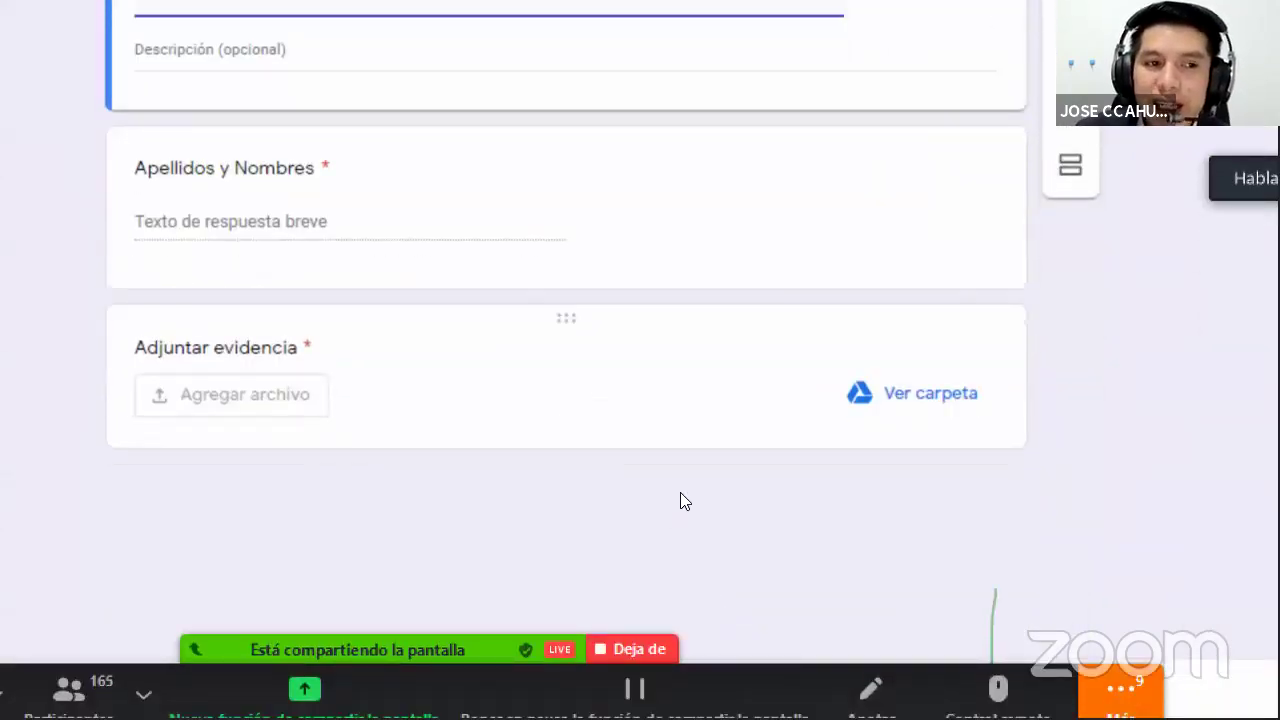
{"action": "scroll", "coordinate": [737, 277], "scroll_direction": "up", "scroll_amount": 5}
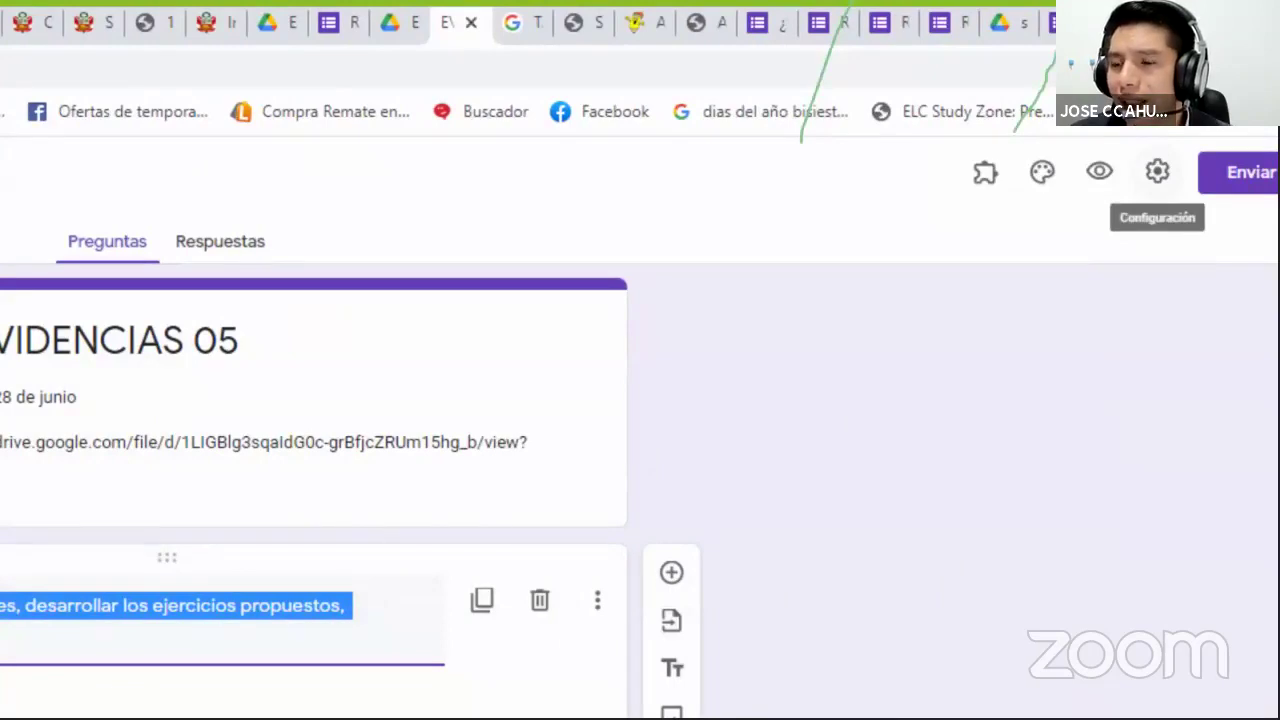
Lift the ITEC PERU restriction and make the form a quiz releasing grades after manual review.
{"action": "left_click", "coordinate": [1157, 172]}
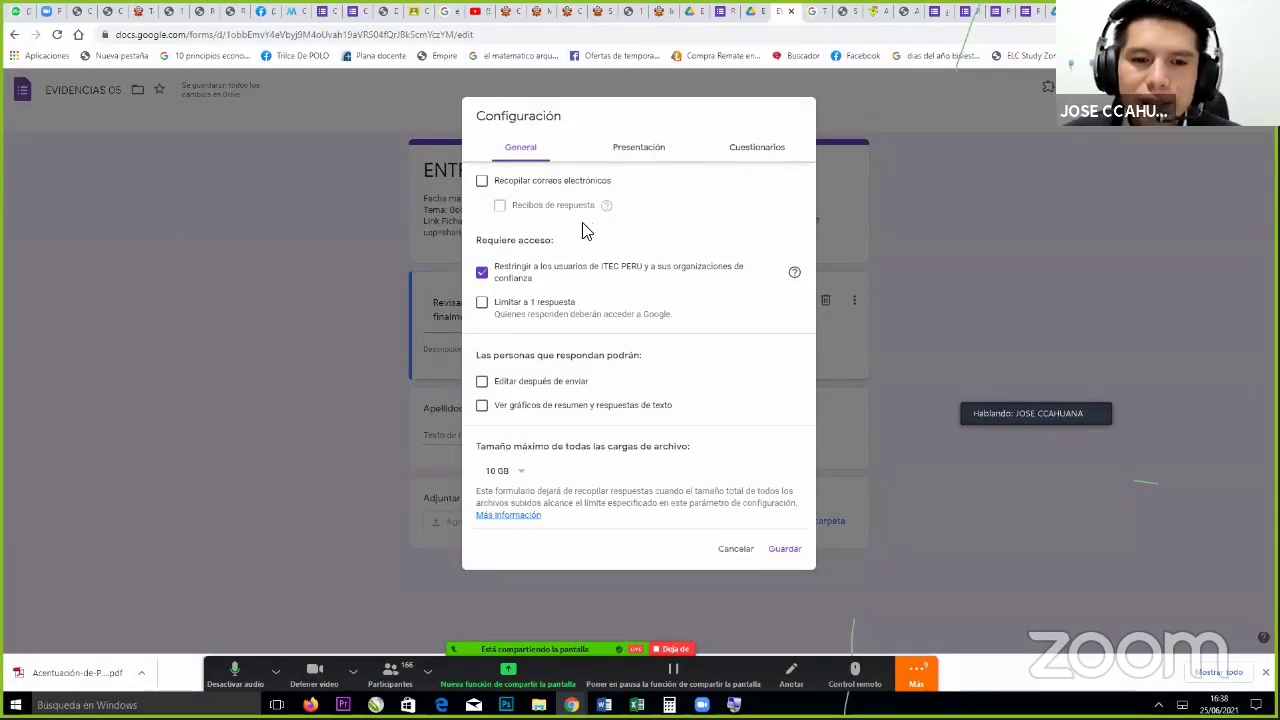
{"action": "left_click", "coordinate": [482, 272]}
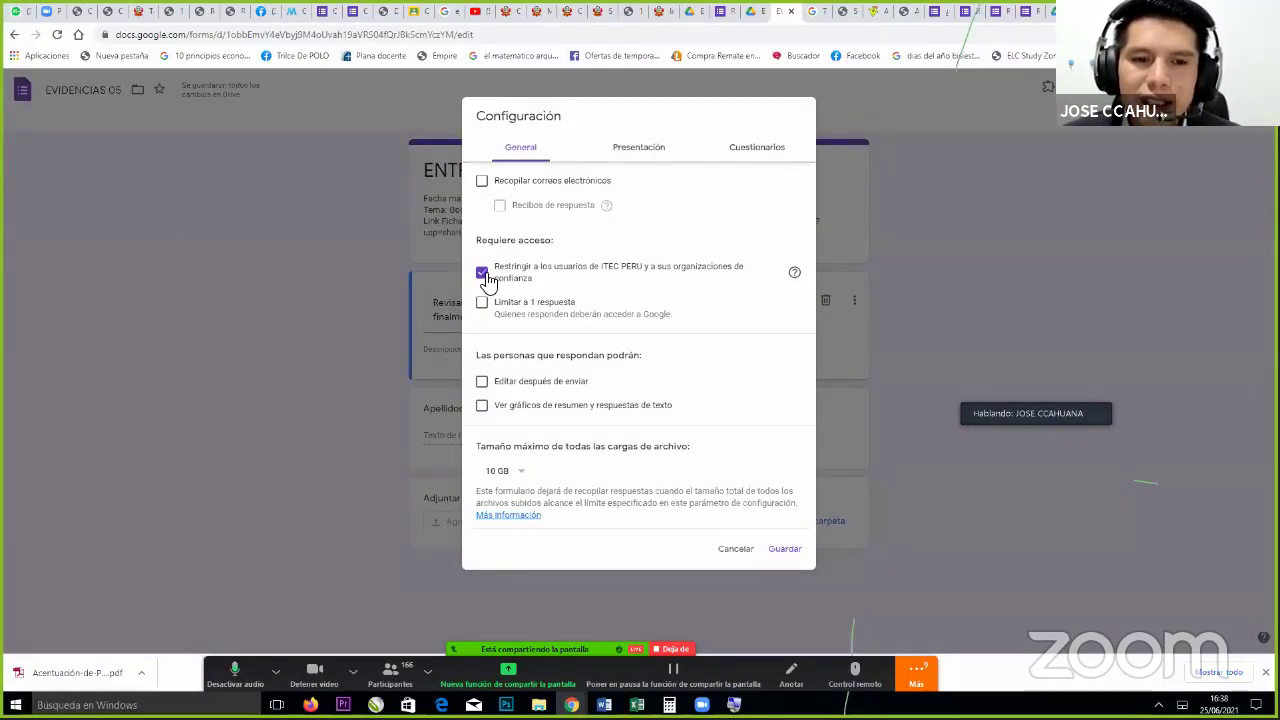
{"action": "left_click", "coordinate": [746, 155]}
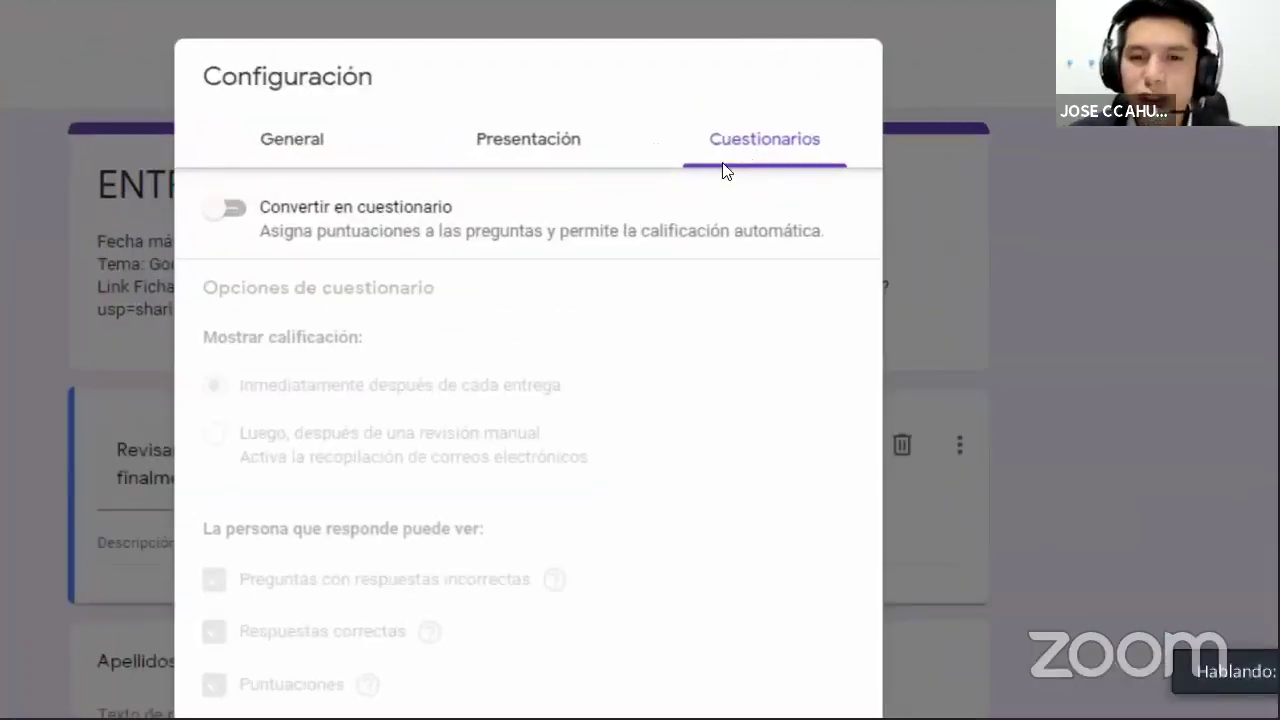
{"action": "left_click", "coordinate": [495, 189]}
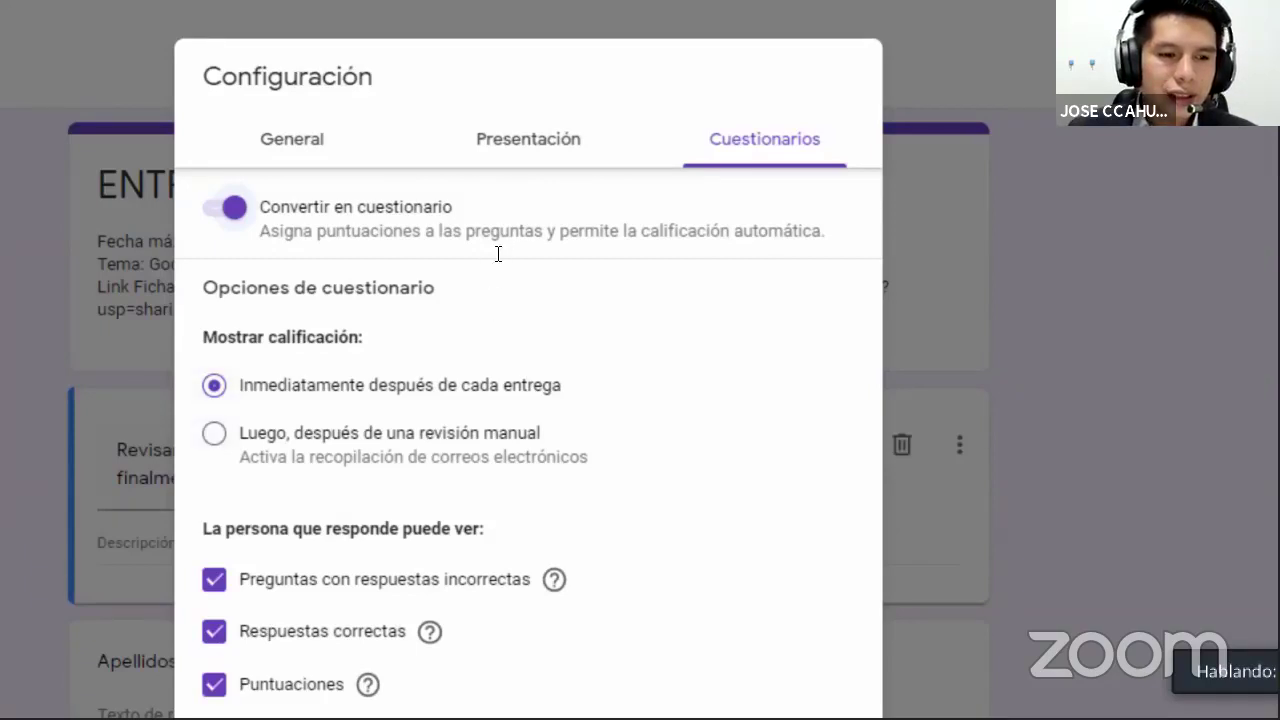
{"action": "key", "text": "Down"}
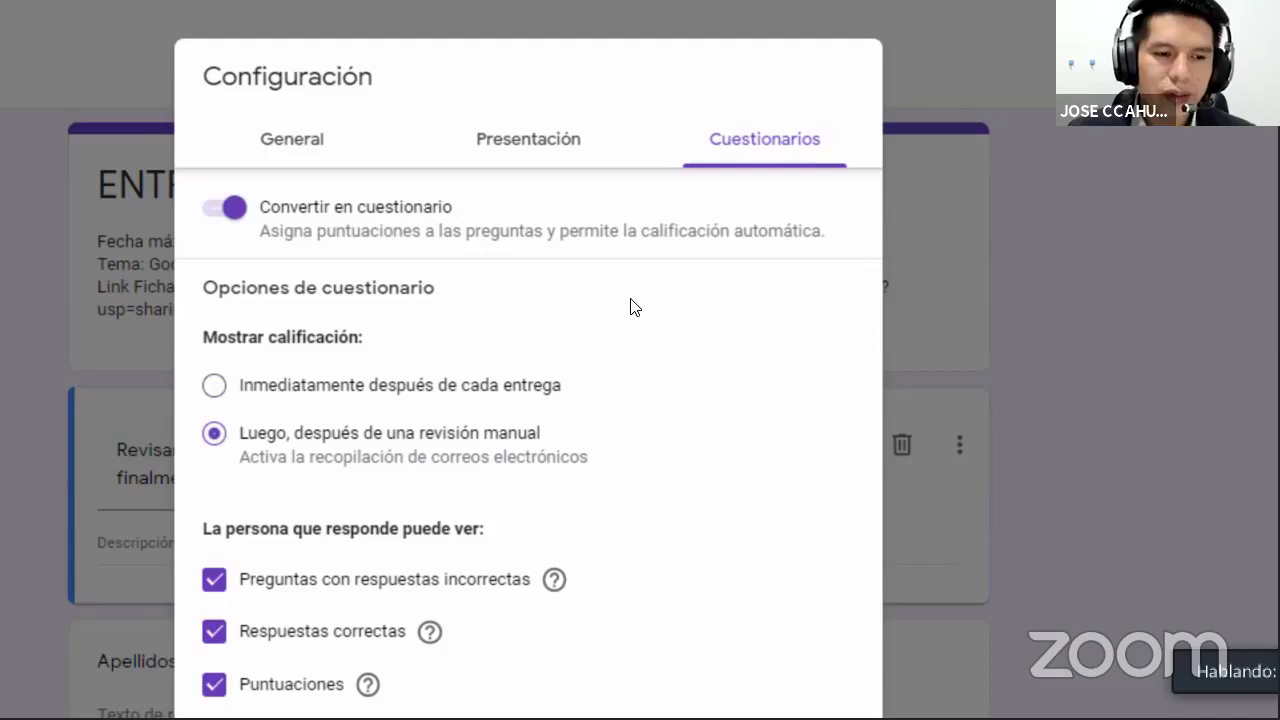
{"action": "scroll", "coordinate": [590, 408], "scroll_direction": "down", "scroll_amount": 4}
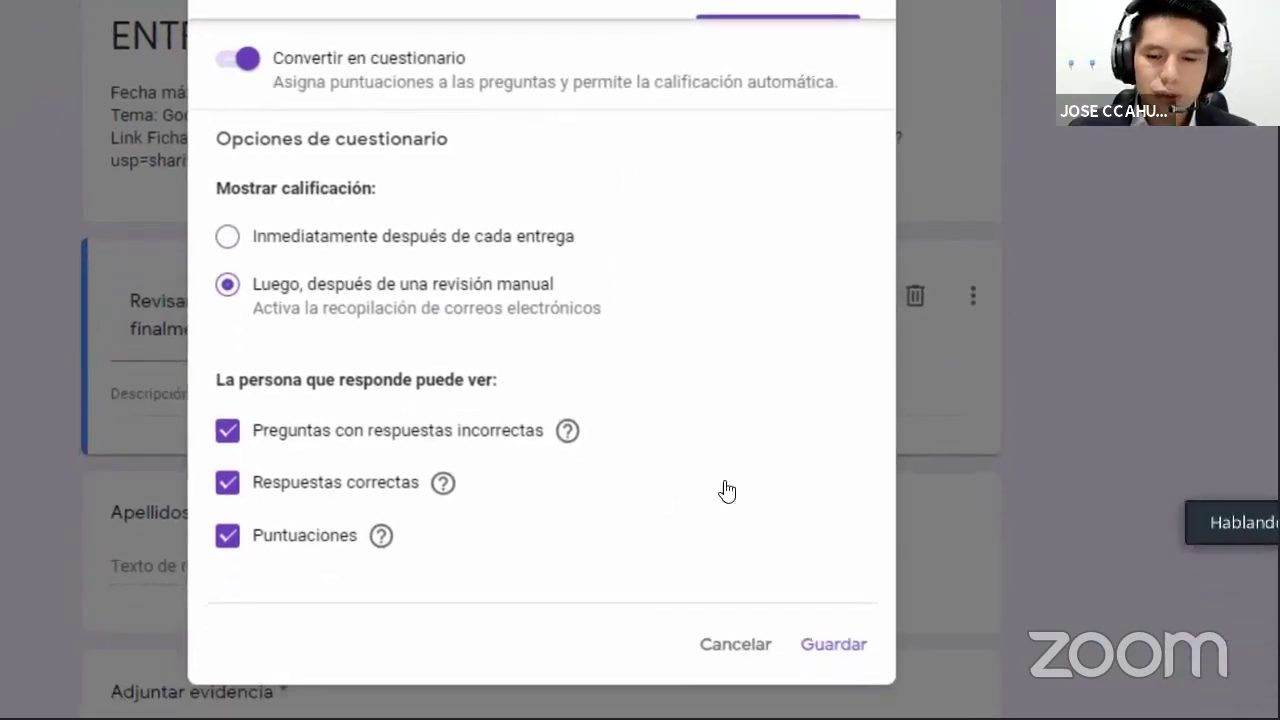
{"action": "key", "text": "Escape"}
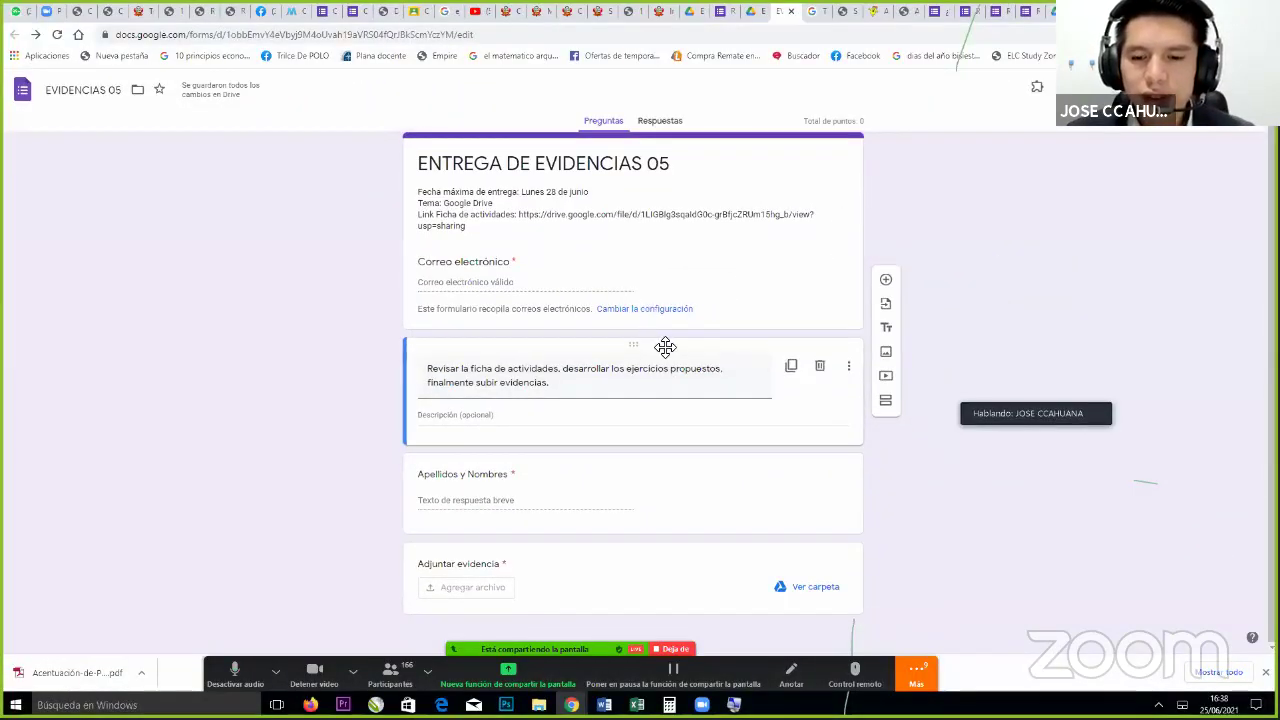
Set a football goal-net photo as the header image and switch the theme colour to olive.
{"action": "scroll", "coordinate": [660, 360], "scroll_direction": "up", "scroll_amount": 1}
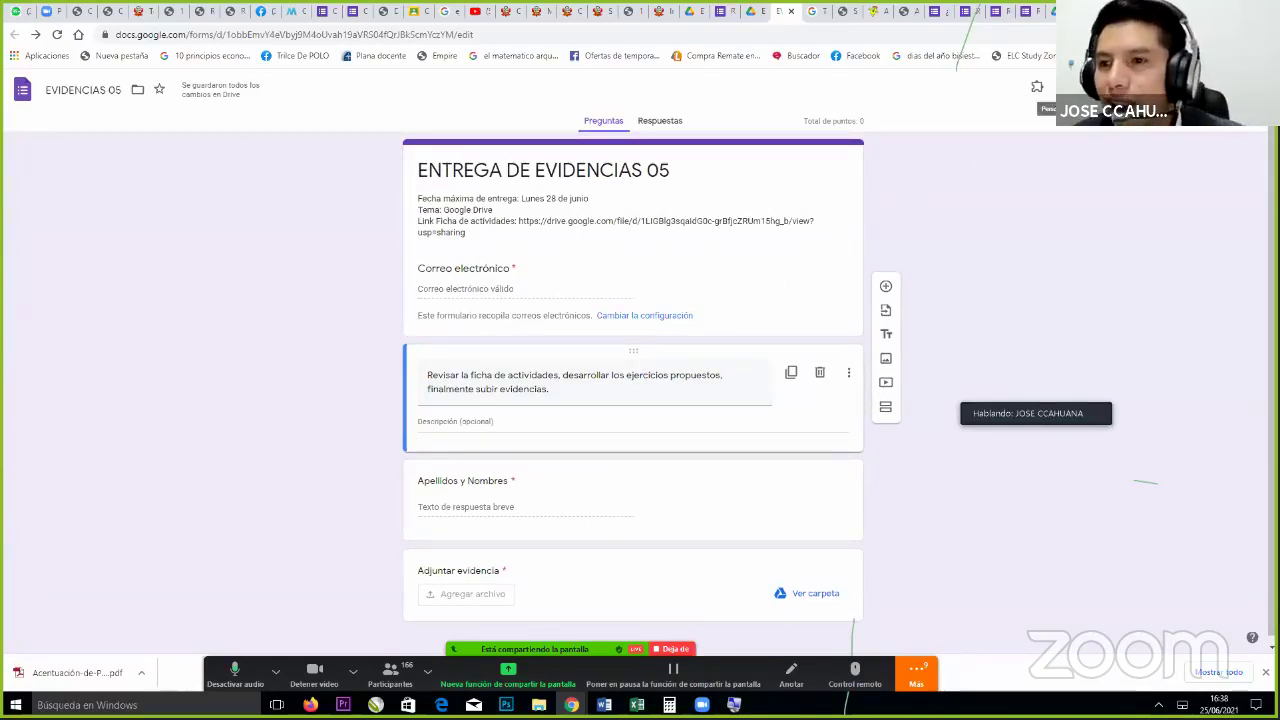
{"action": "left_click", "coordinate": [1070, 88]}
{"action": "left_click", "coordinate": [1138, 205]}
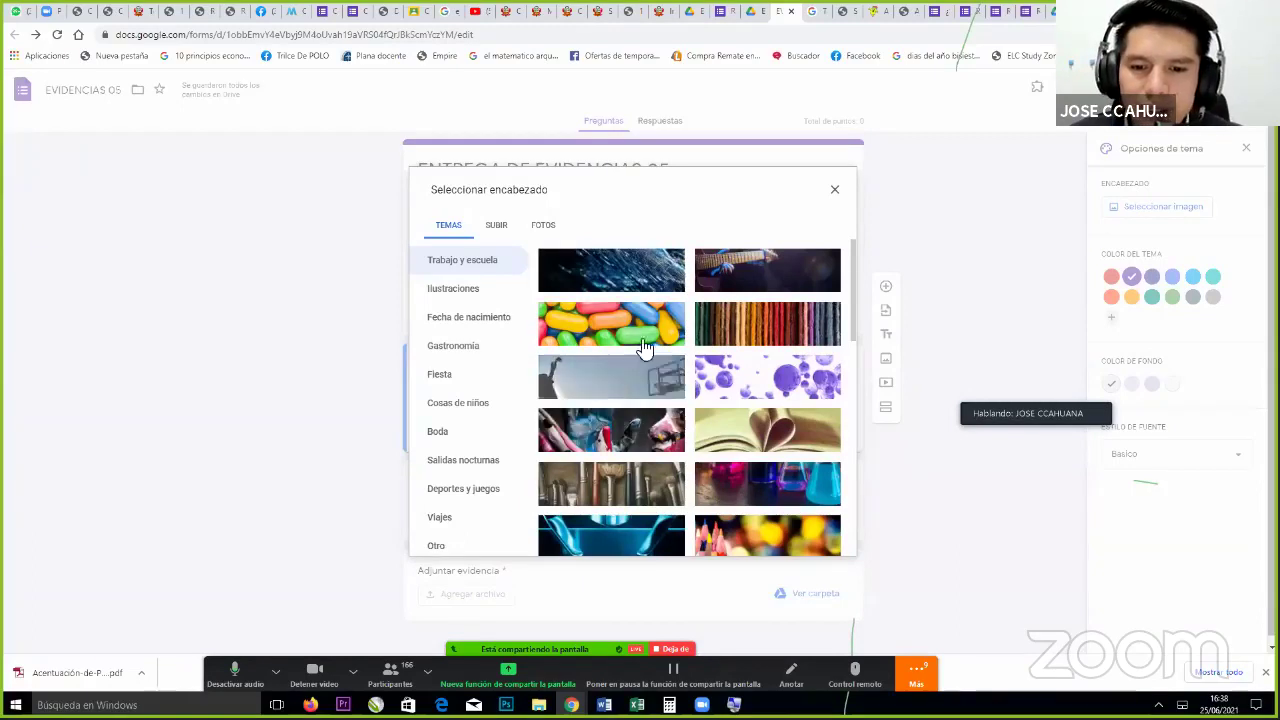
{"action": "scroll", "coordinate": [686, 376], "scroll_direction": "down", "scroll_amount": 2}
{"action": "scroll", "coordinate": [686, 376], "scroll_direction": "down", "scroll_amount": 1}
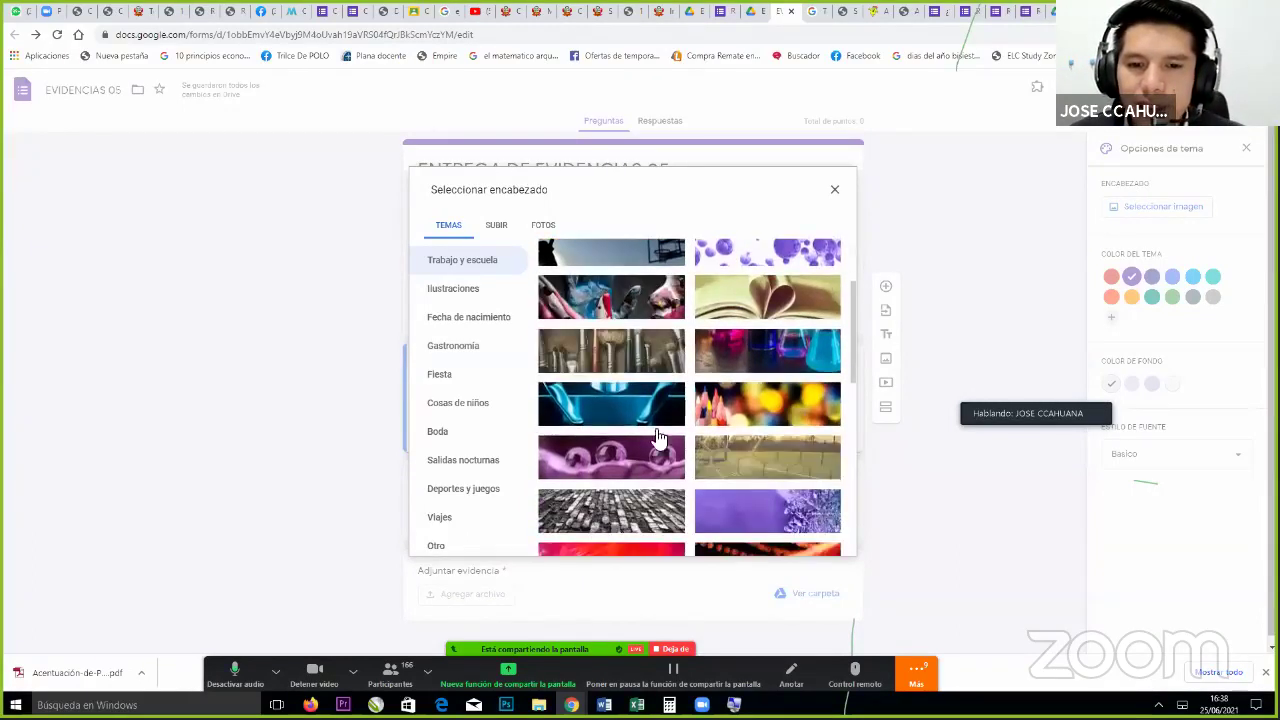
{"action": "scroll", "coordinate": [709, 348], "scroll_direction": "down", "scroll_amount": 1}
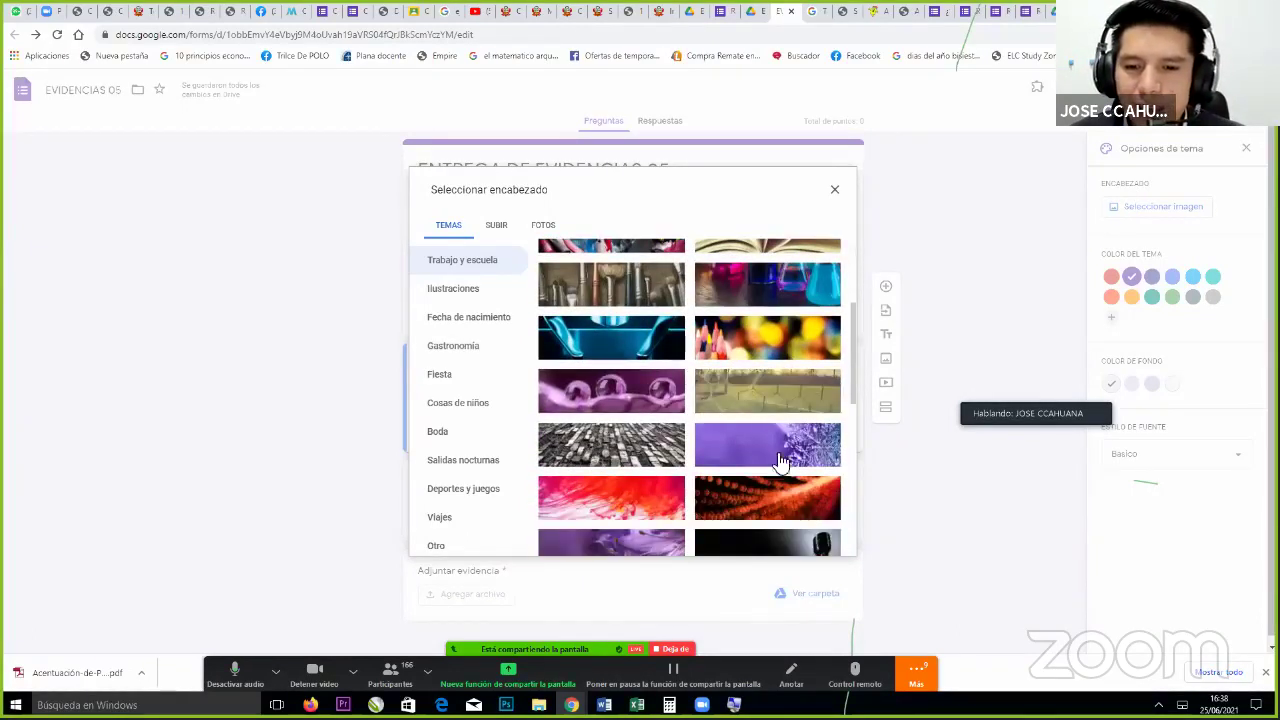
{"action": "left_click", "coordinate": [743, 393]}
{"action": "left_click", "coordinate": [820, 541]}
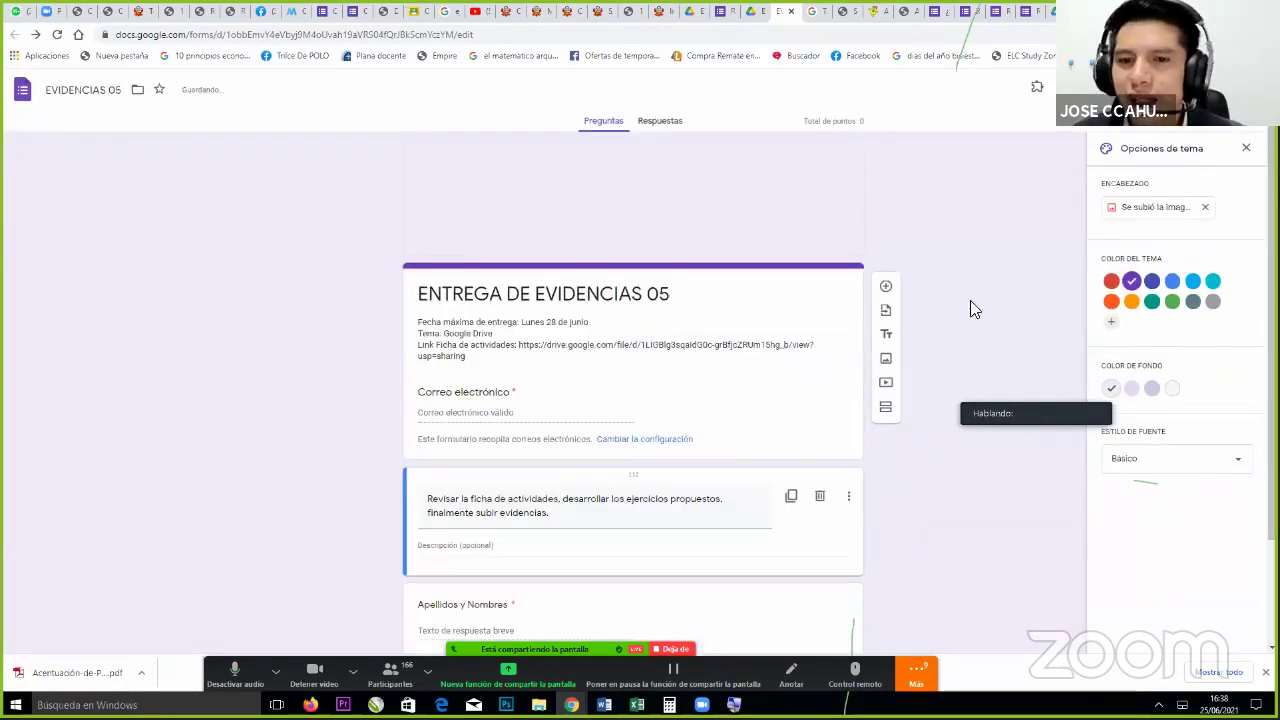
{"action": "left_click", "coordinate": [1131, 281]}
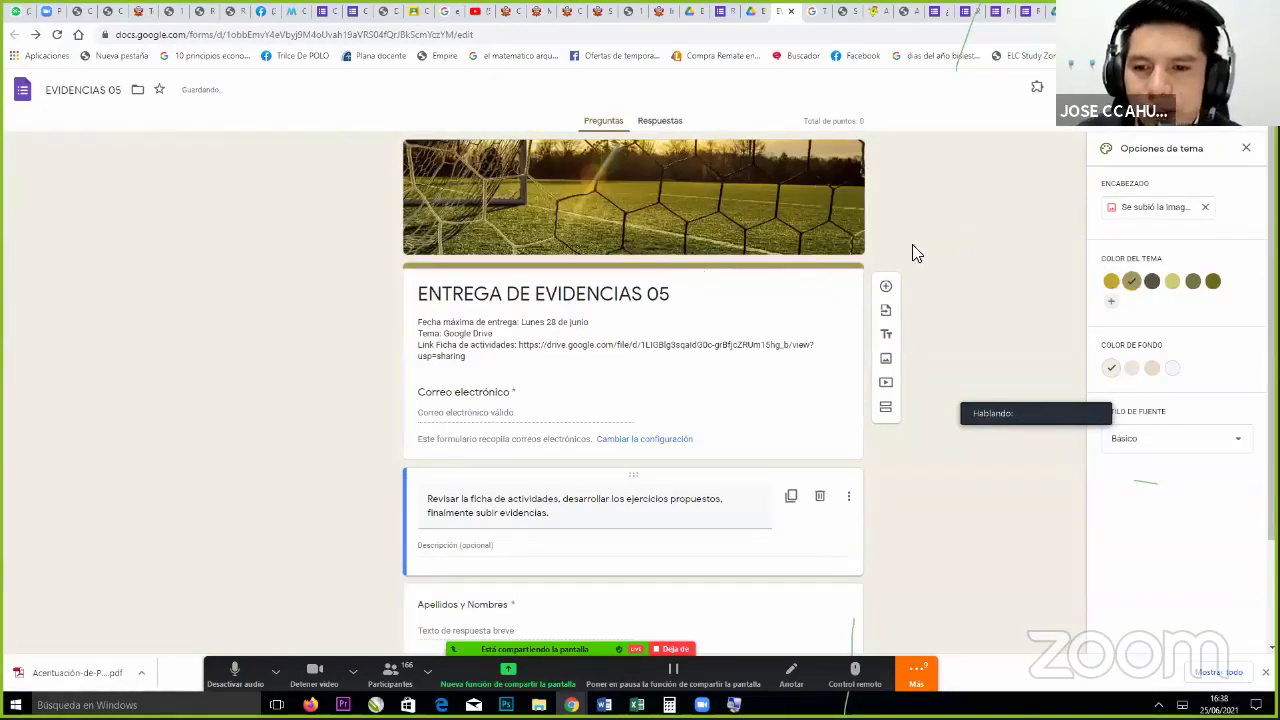
{"action": "scroll", "coordinate": [655, 330], "scroll_direction": "down", "scroll_amount": 2}
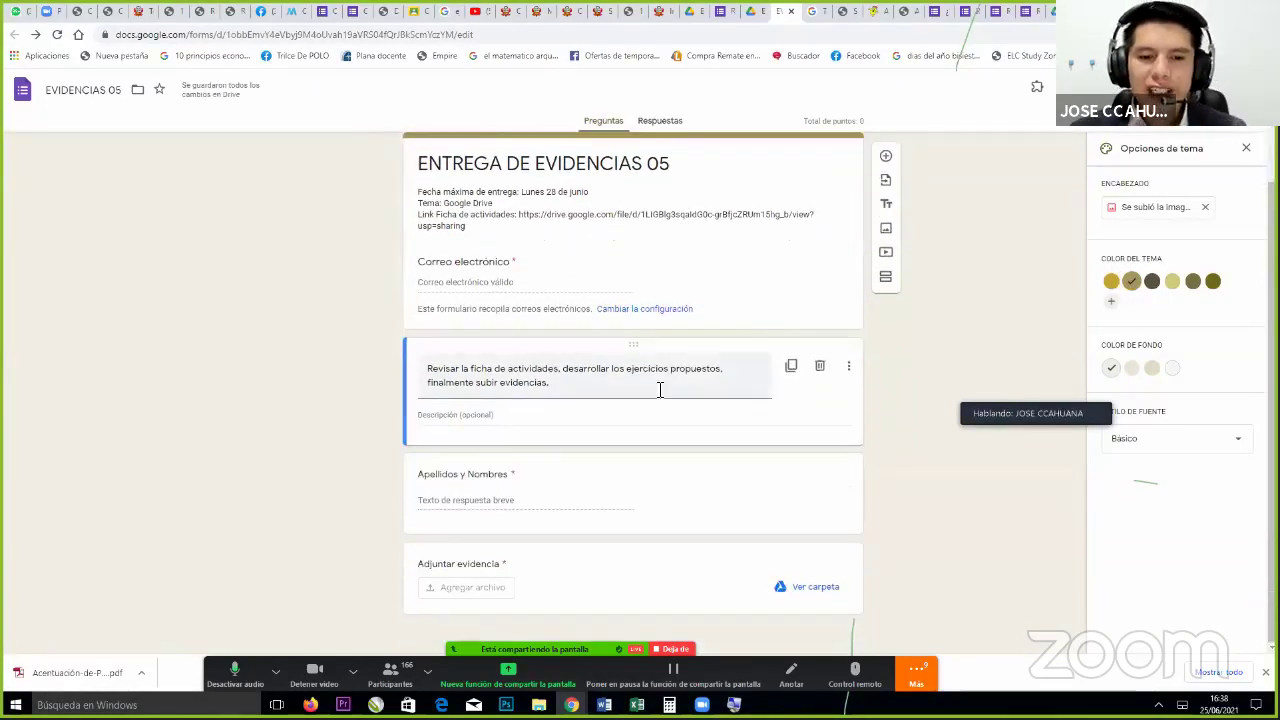
Give the Adjuntar evidencia question 20 points in its answer key.
{"action": "left_click", "coordinate": [586, 557]}
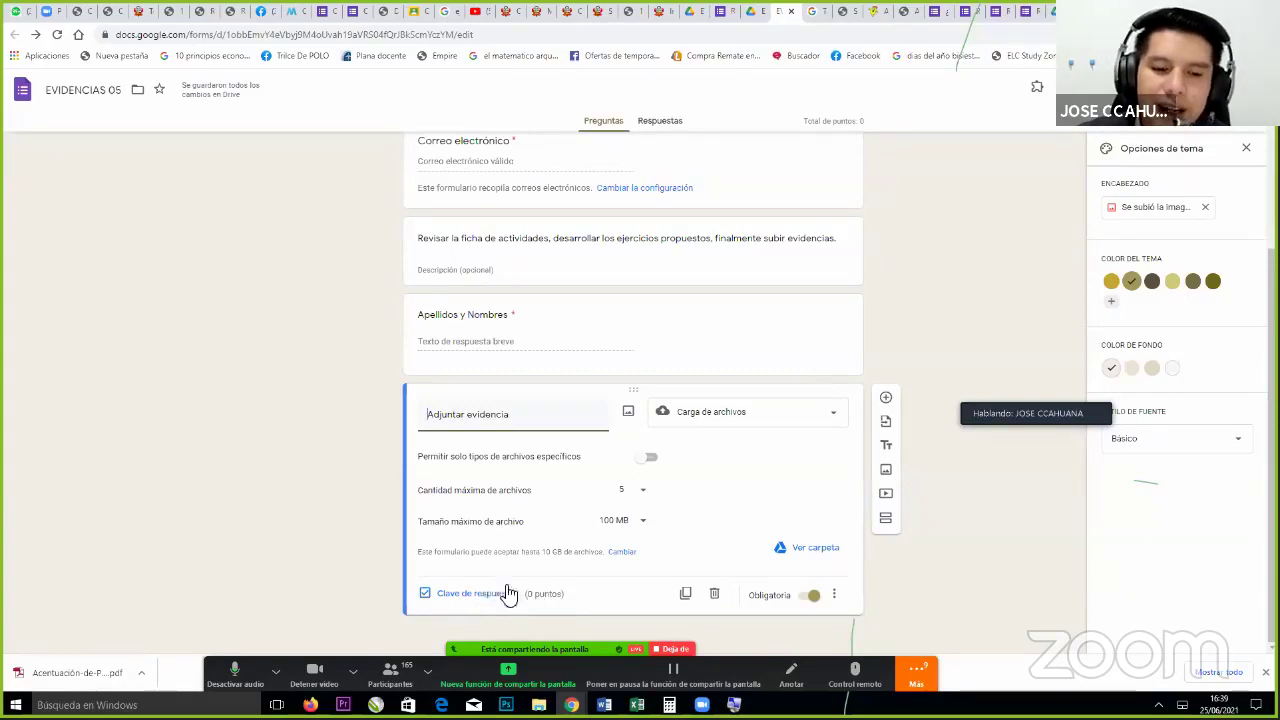
{"action": "left_click", "coordinate": [470, 596]}
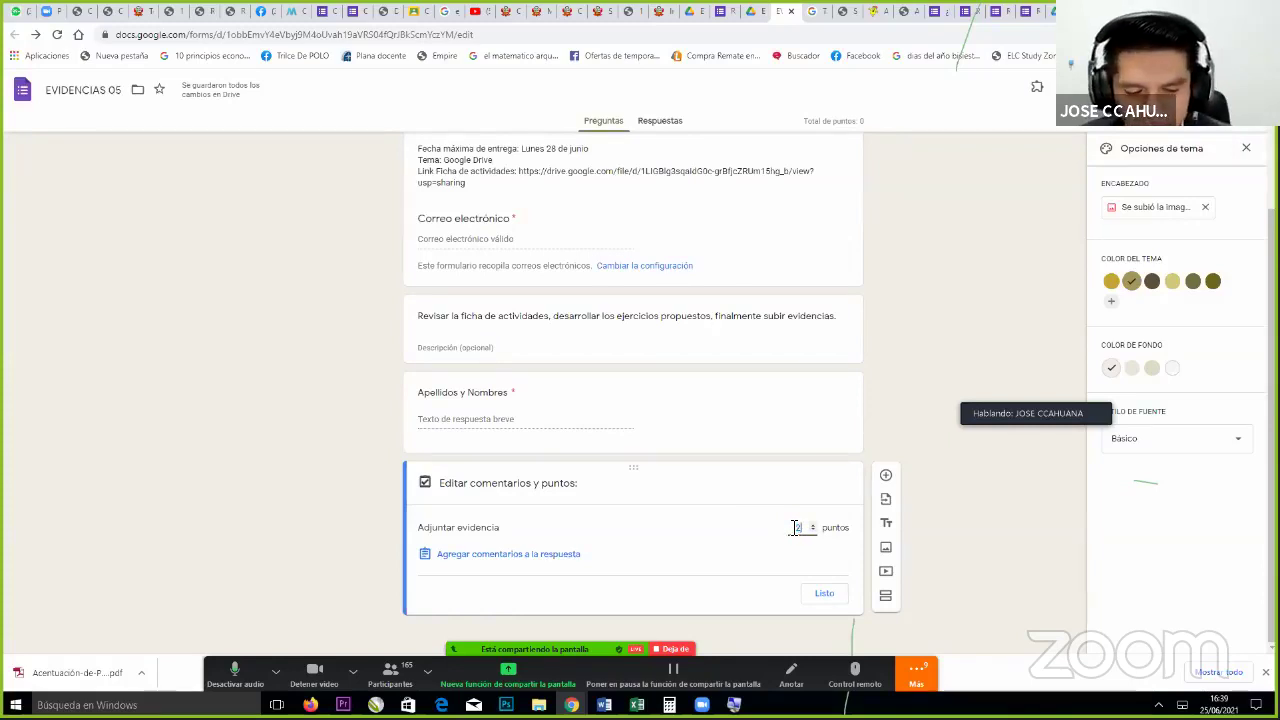
{"action": "type", "text": "2"}
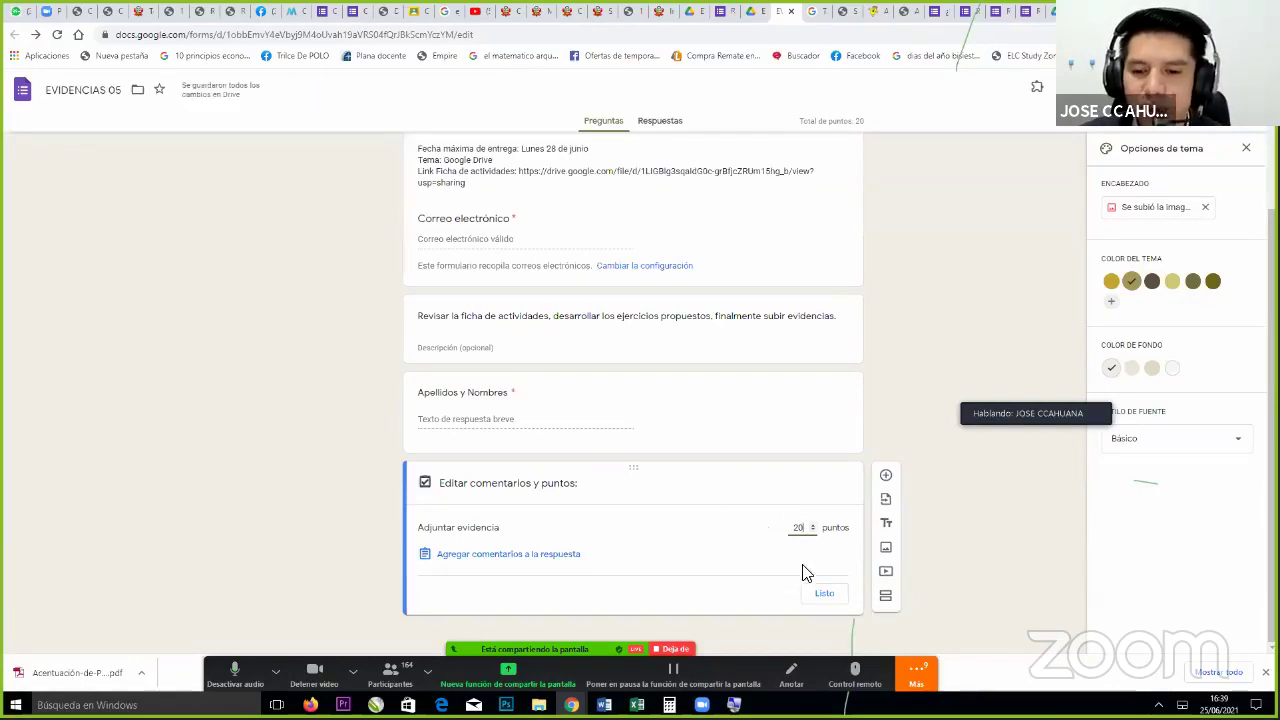
{"action": "left_click", "coordinate": [818, 594]}
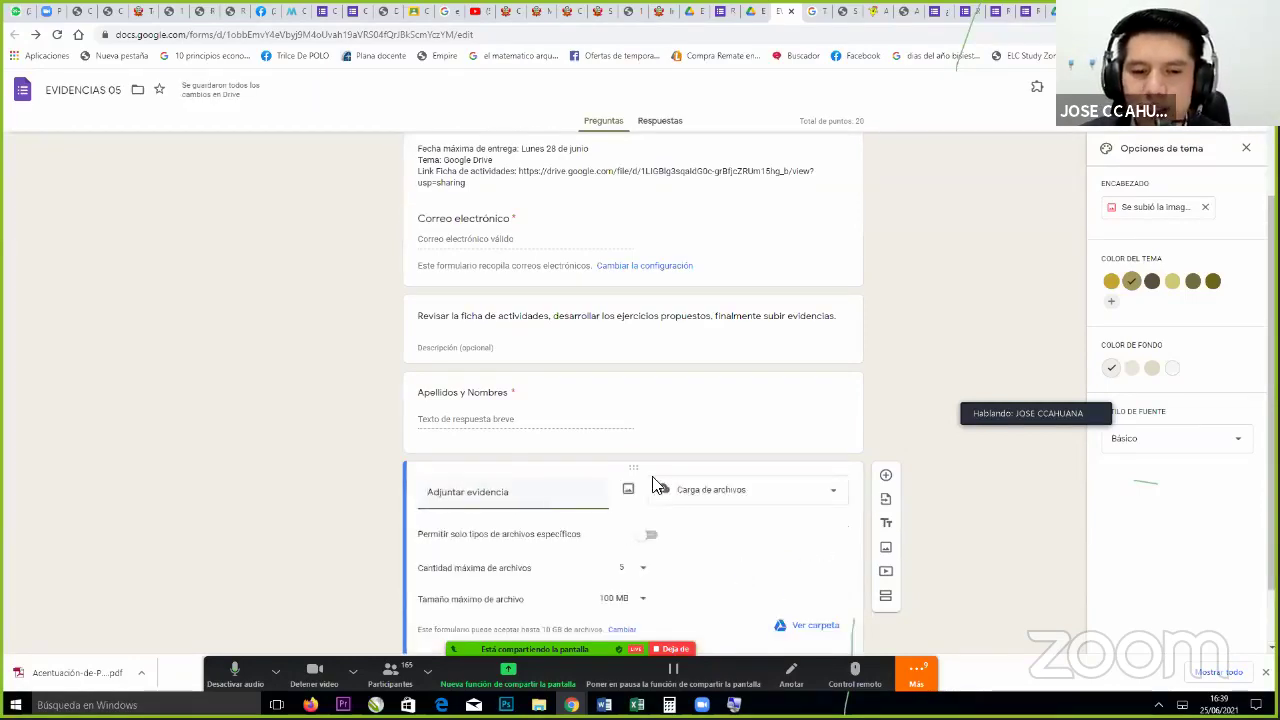
{"action": "scroll", "coordinate": [725, 409], "scroll_direction": "up", "scroll_amount": 3}
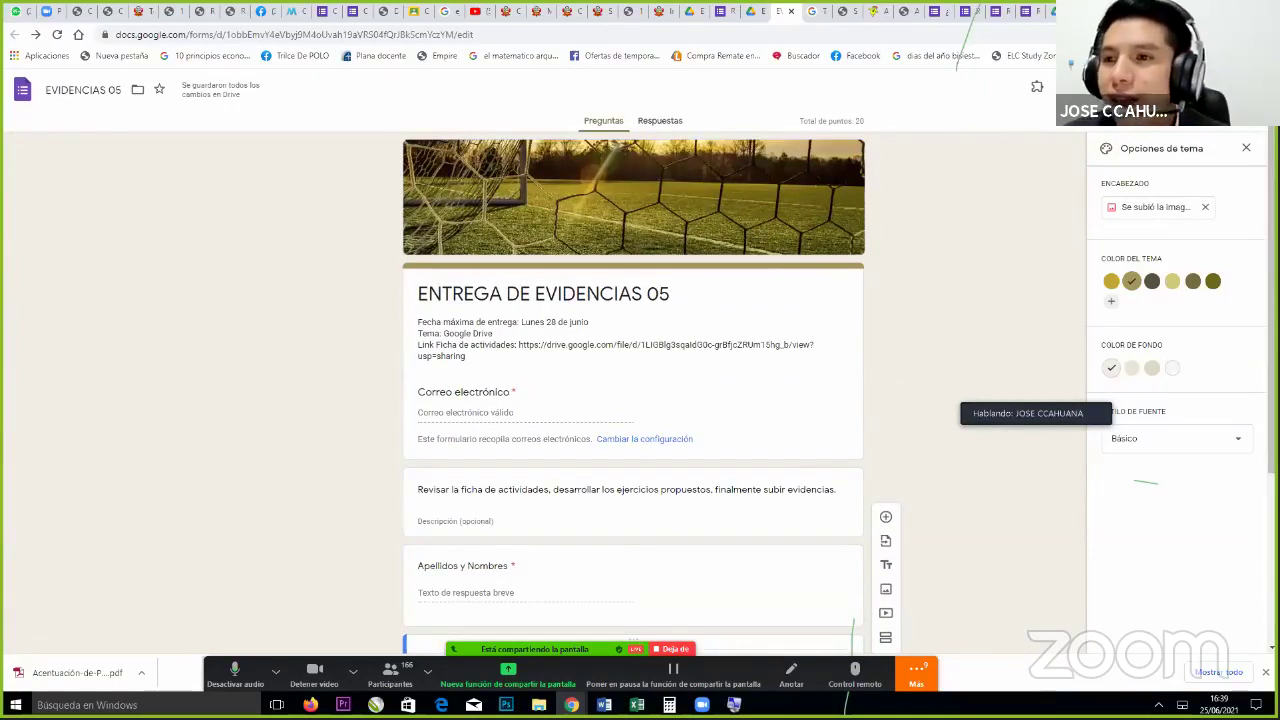
Copy the shortened forms.gle share link from the Enviar dialog and close it.
{"action": "left_click", "coordinate": [1115, 89]}
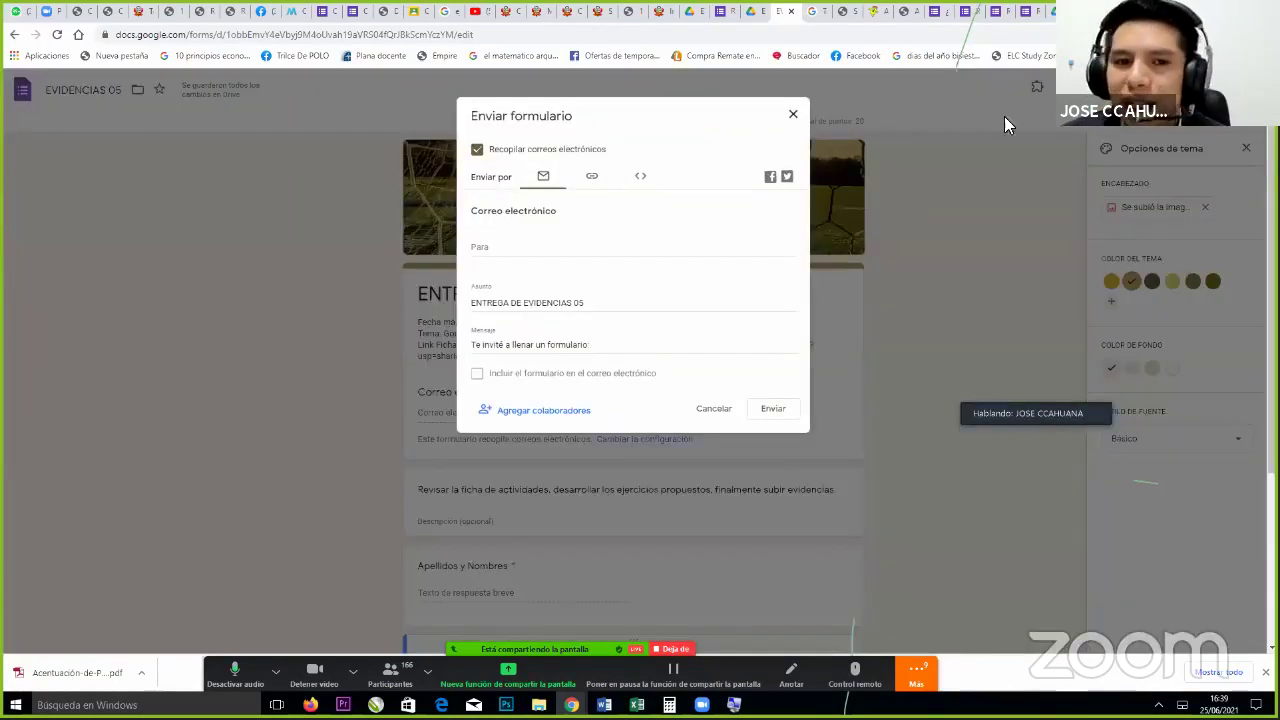
{"action": "left_click", "coordinate": [594, 178]}
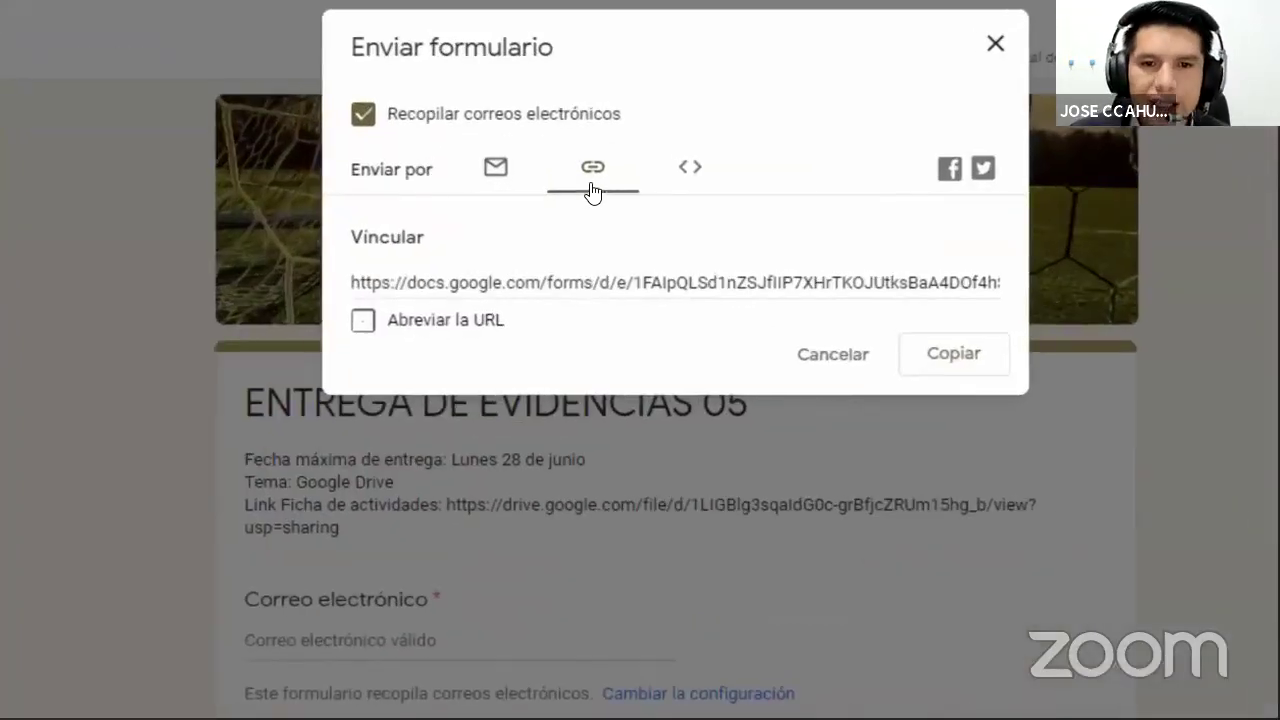
{"action": "key", "text": "space"}
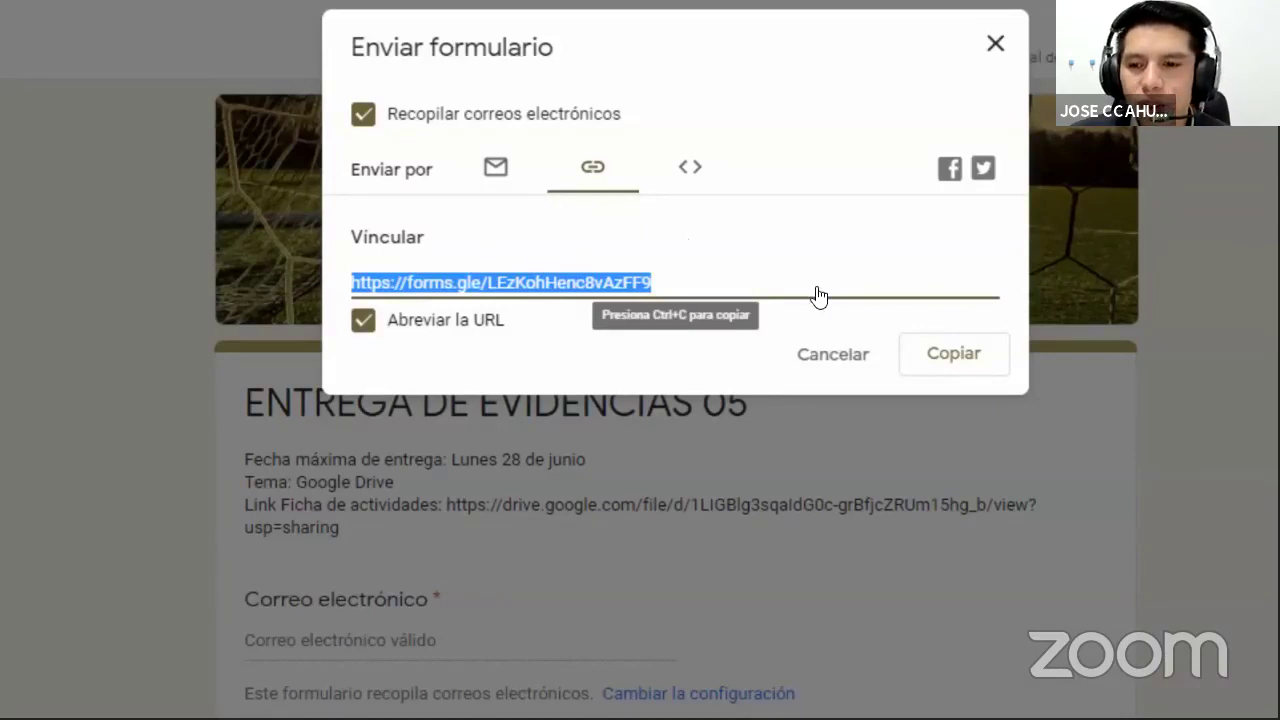
{"action": "left_click", "coordinate": [766, 274]}
{"action": "key", "text": "ctrl+c"}
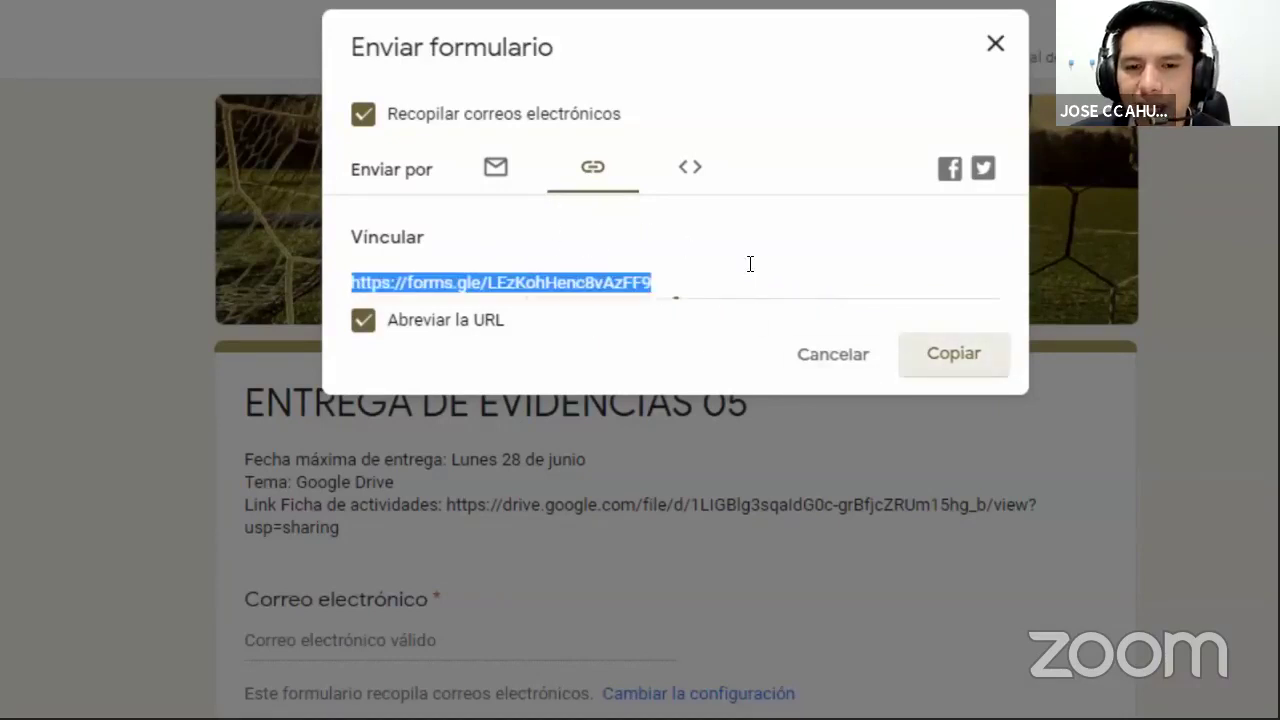
{"action": "left_click", "coordinate": [794, 117]}
{"action": "key", "text": "Escape"}
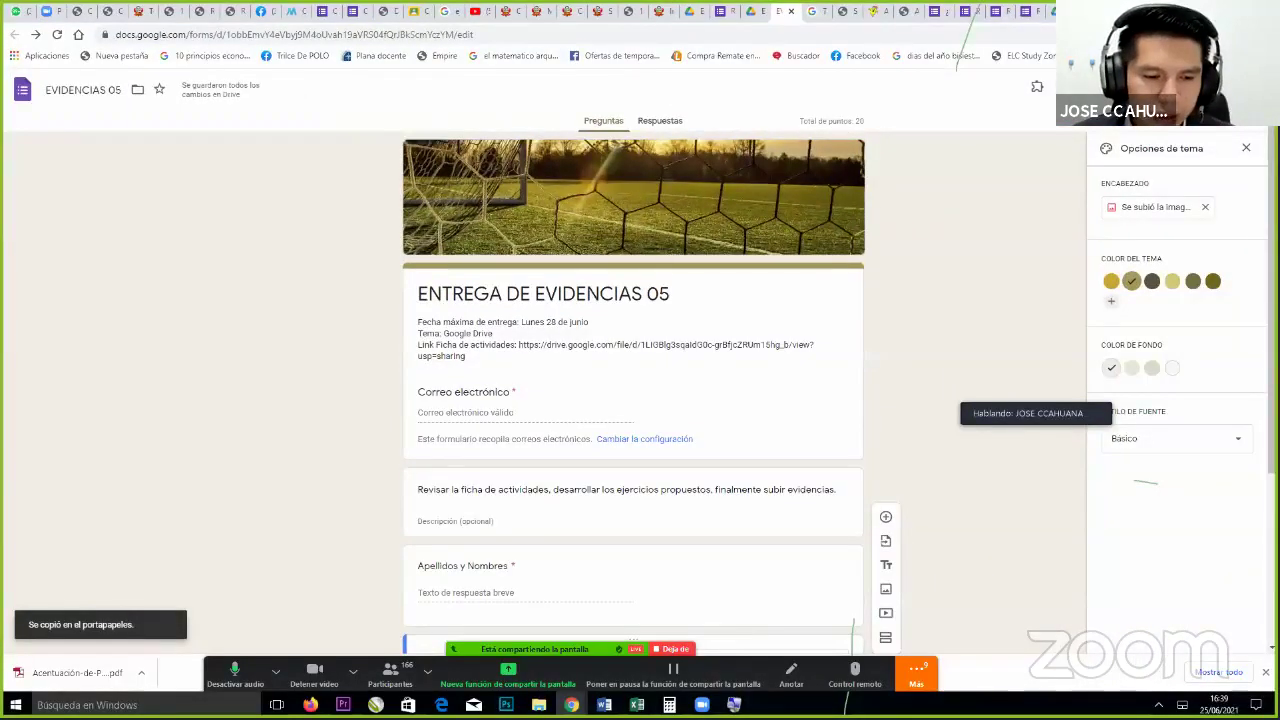
{"action": "left_click", "coordinate": [530, 323]}
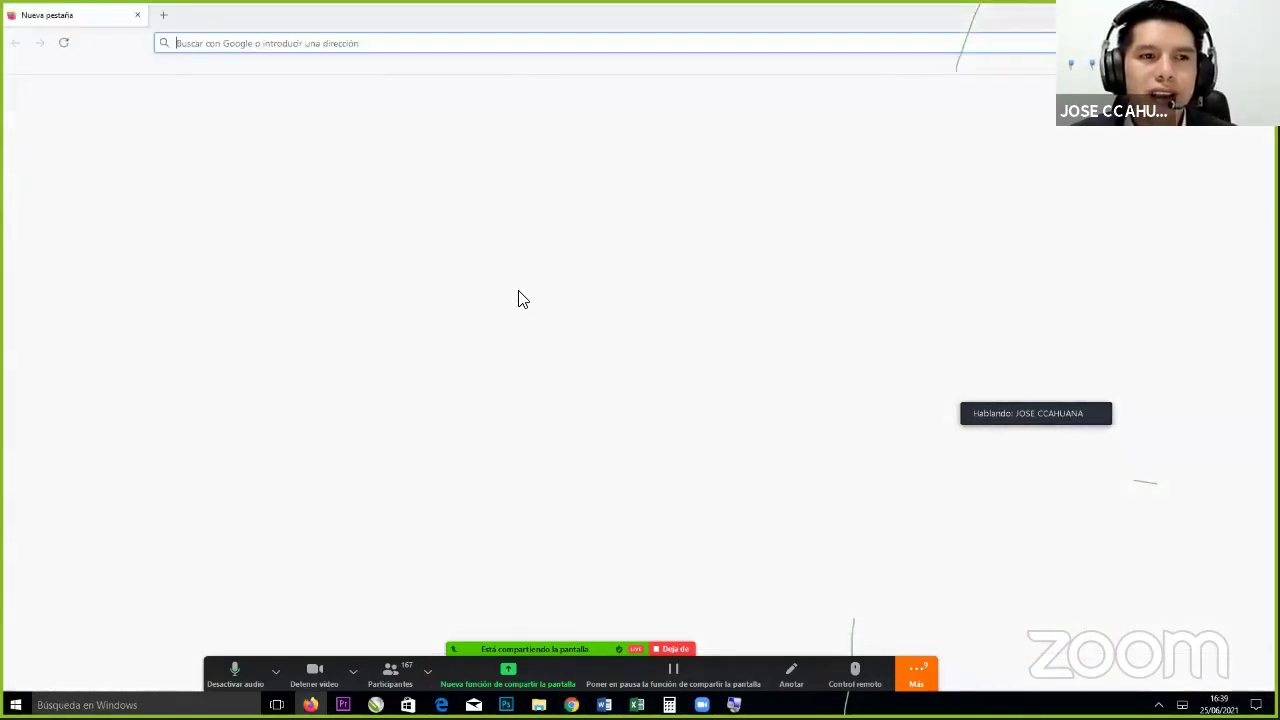
Open the forms.gle link in Firefox, try the Google sign-in twice, then return to the Forms editor.
{"action": "key", "text": "ctrl+v"}
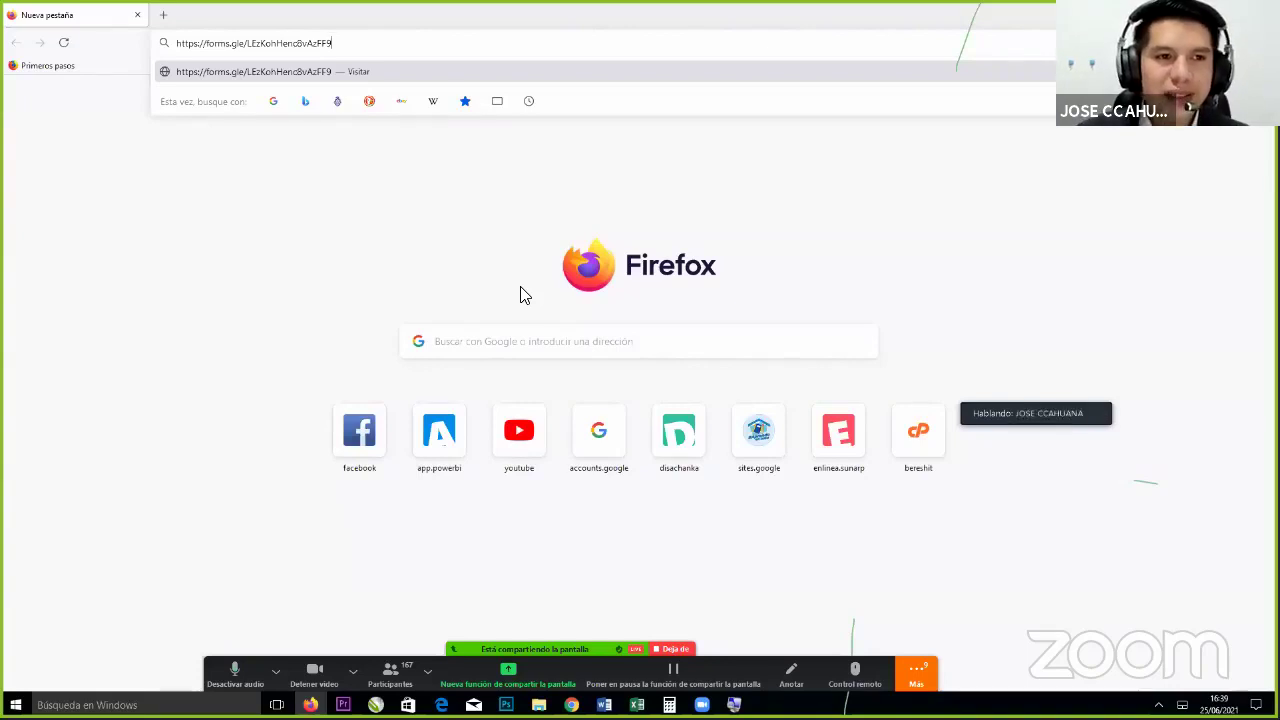
{"action": "key", "text": "Return"}
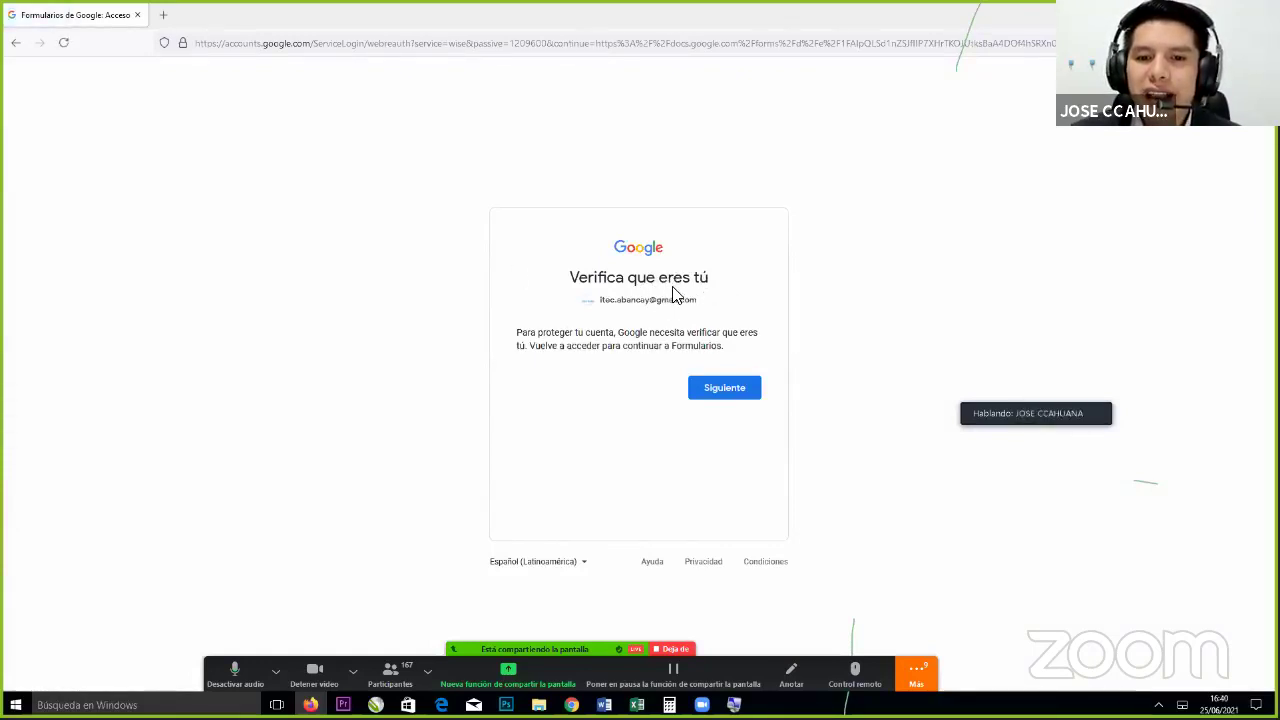
{"action": "left_click", "coordinate": [712, 387]}
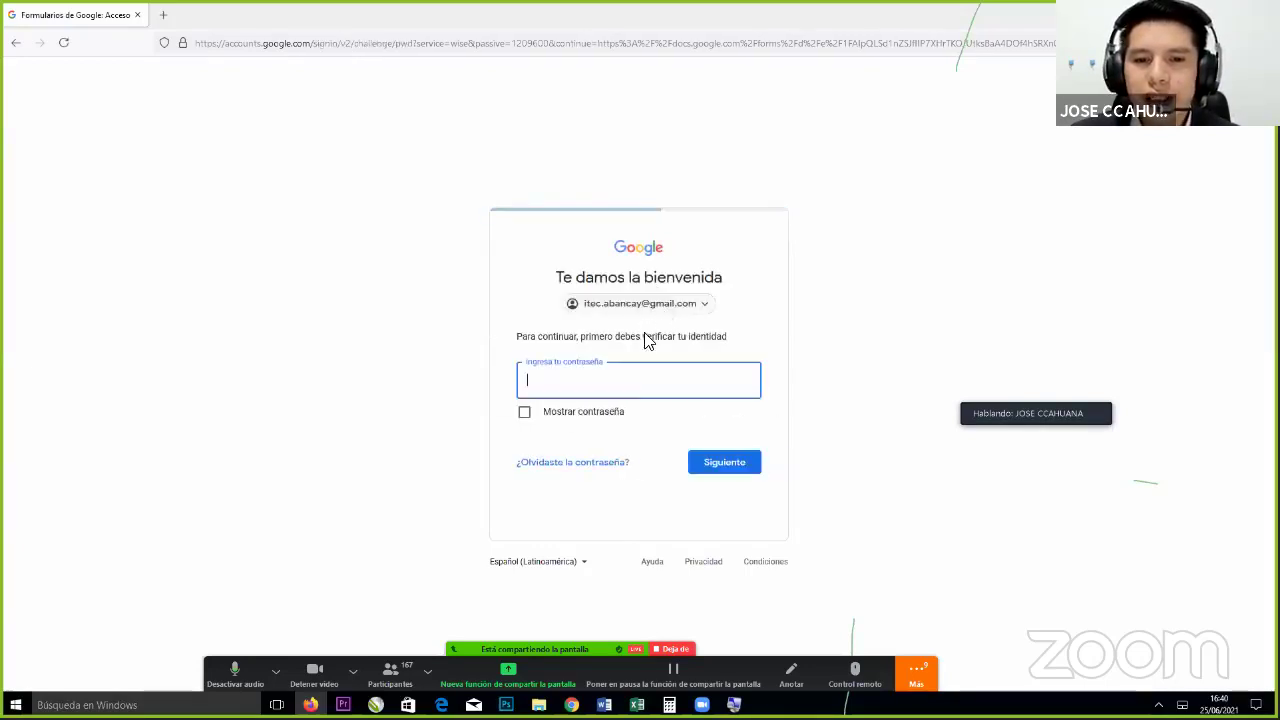
{"action": "type", "text": "•"}
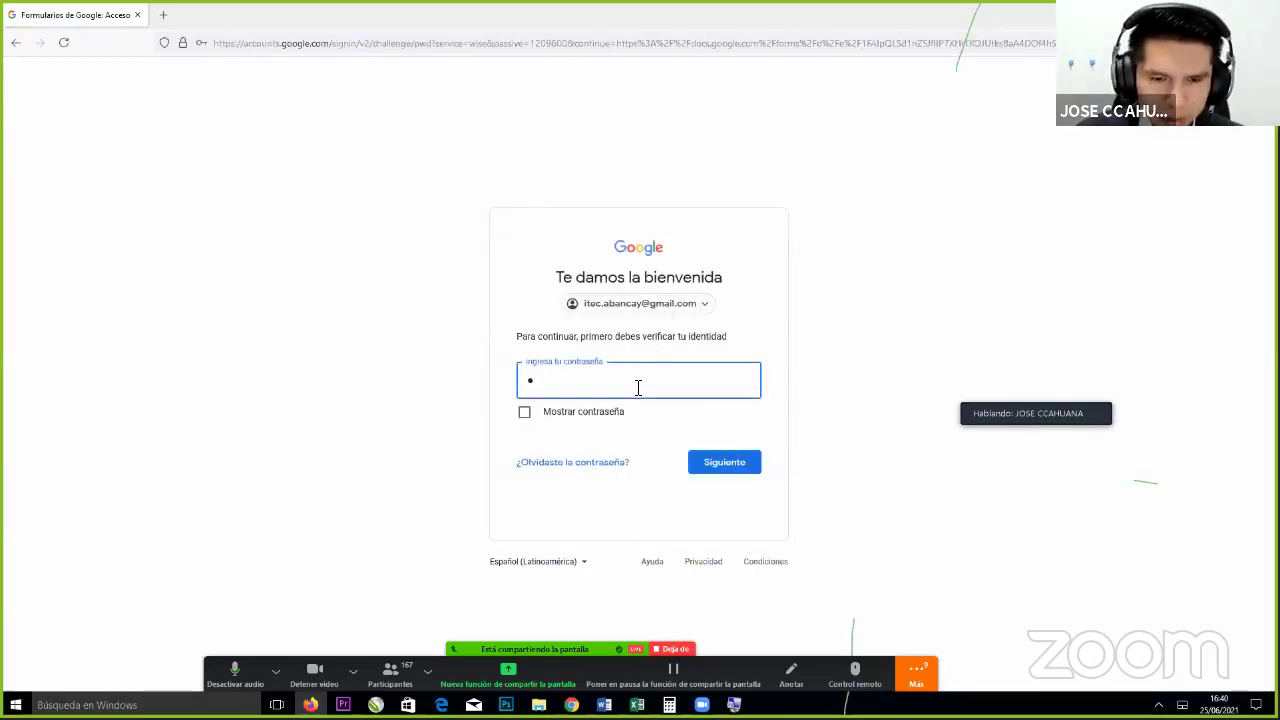
{"action": "type", "text": "••••"}
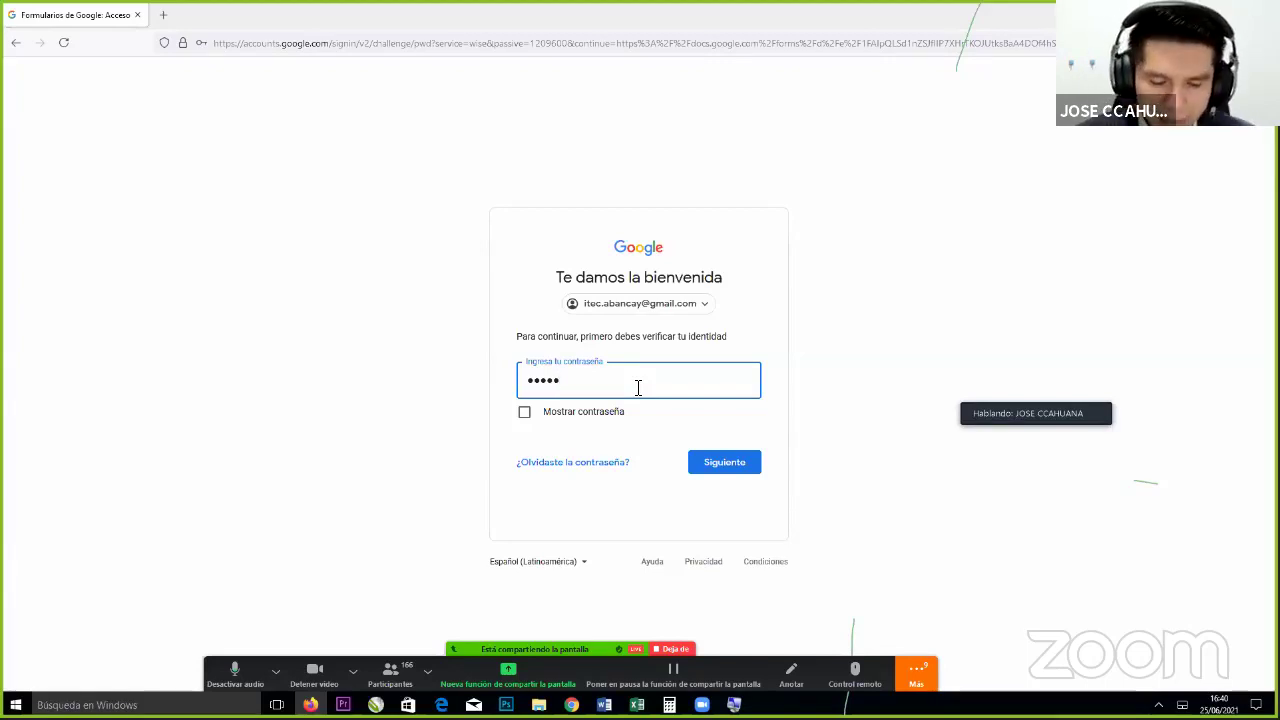
{"action": "key", "text": "Return"}
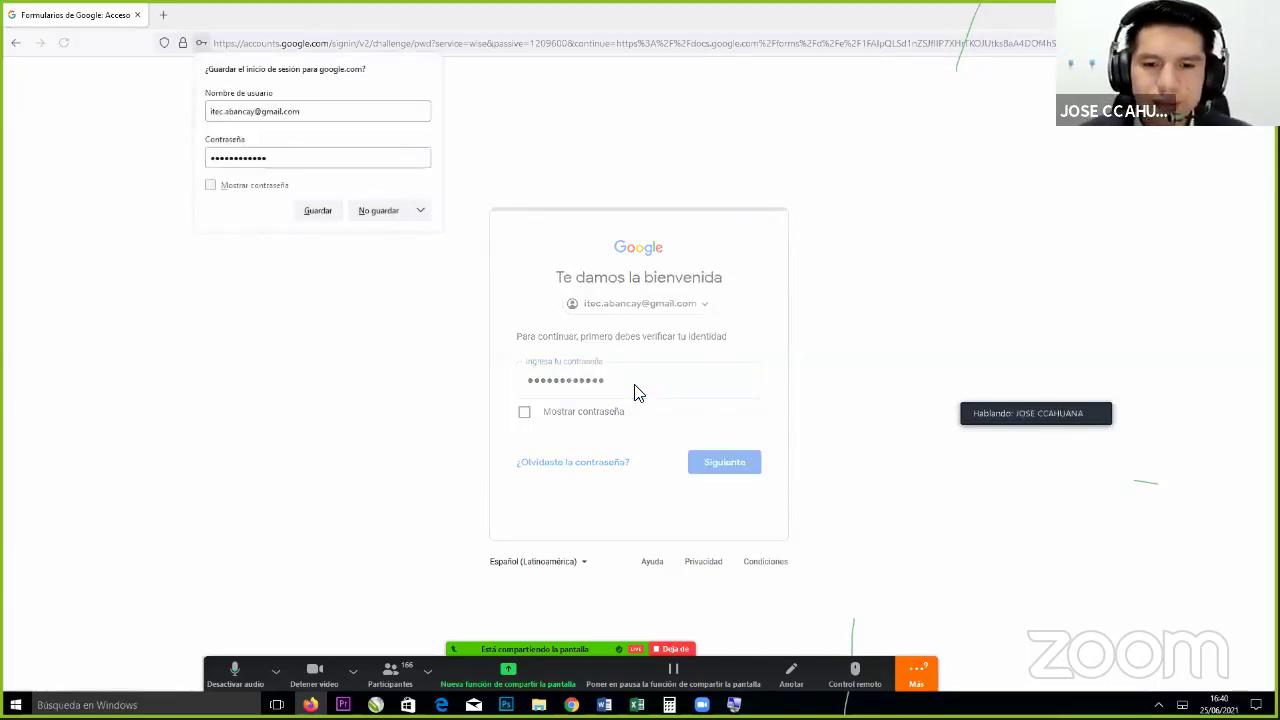
{"action": "left_click", "coordinate": [384, 214]}
{"action": "type", "text": "••"}
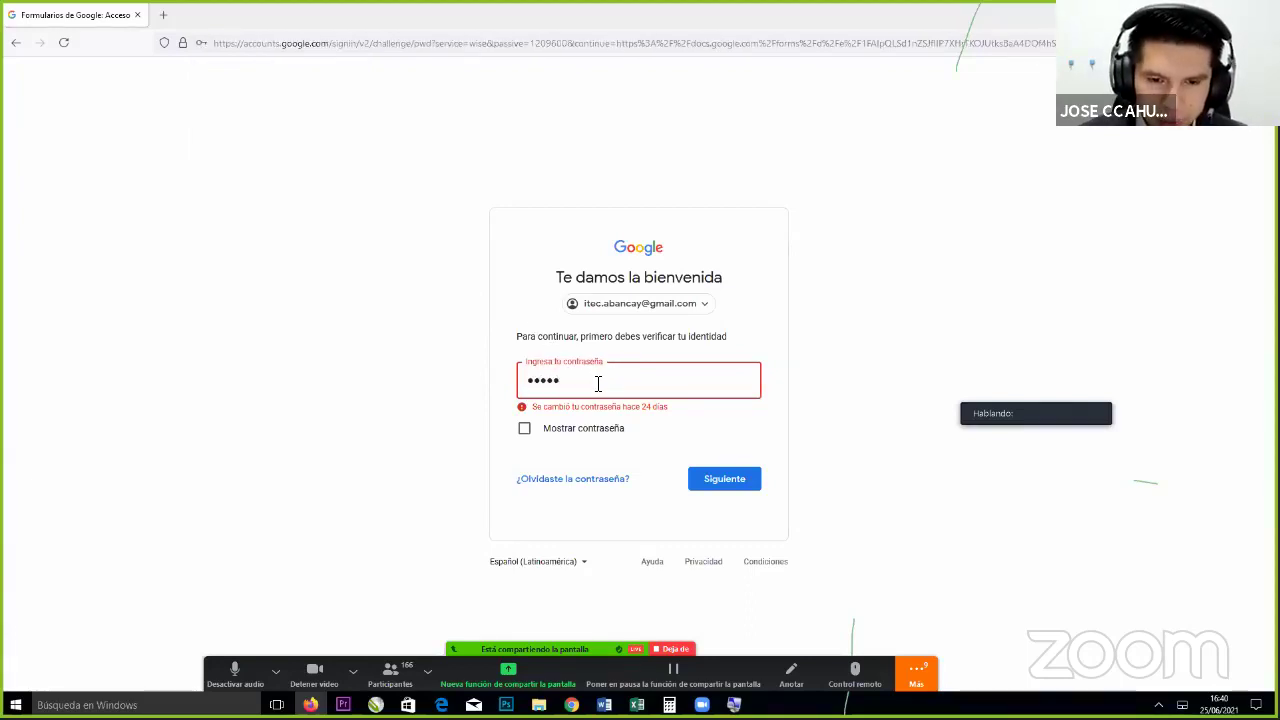
{"action": "type", "text": "•••••••••"}
{"action": "key", "text": "Return"}
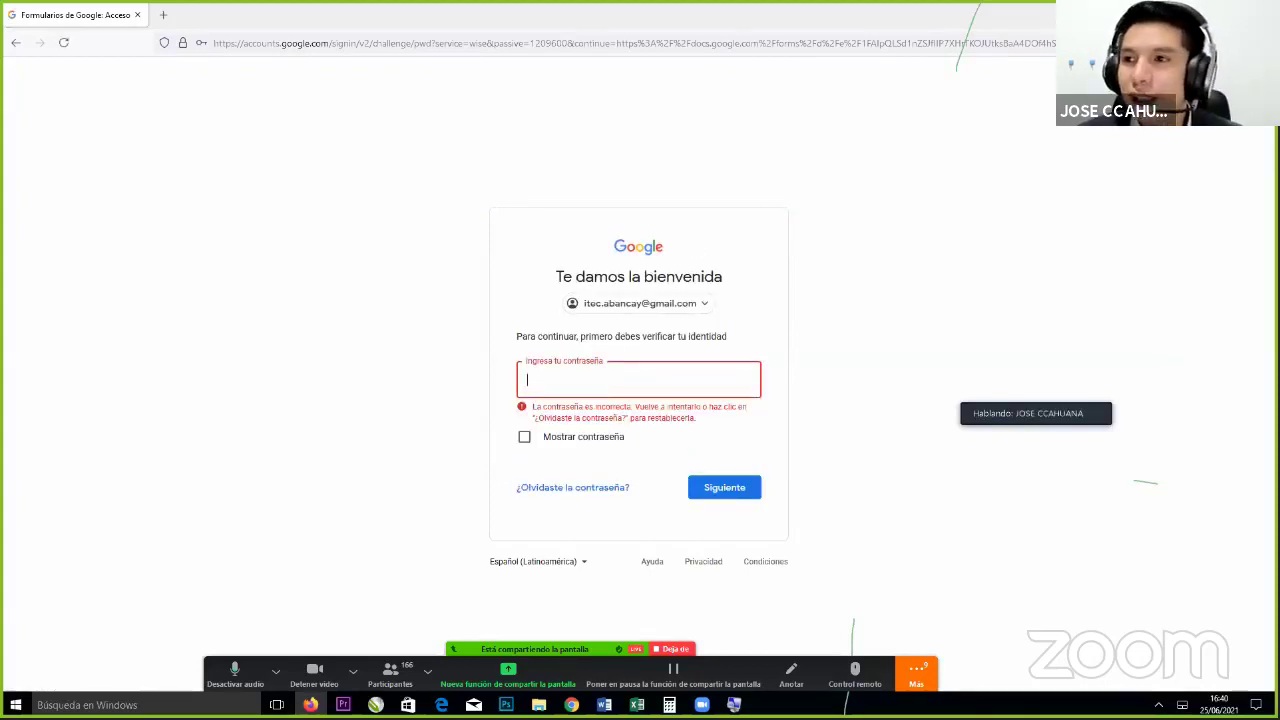
{"action": "key", "text": "alt+Tab"}
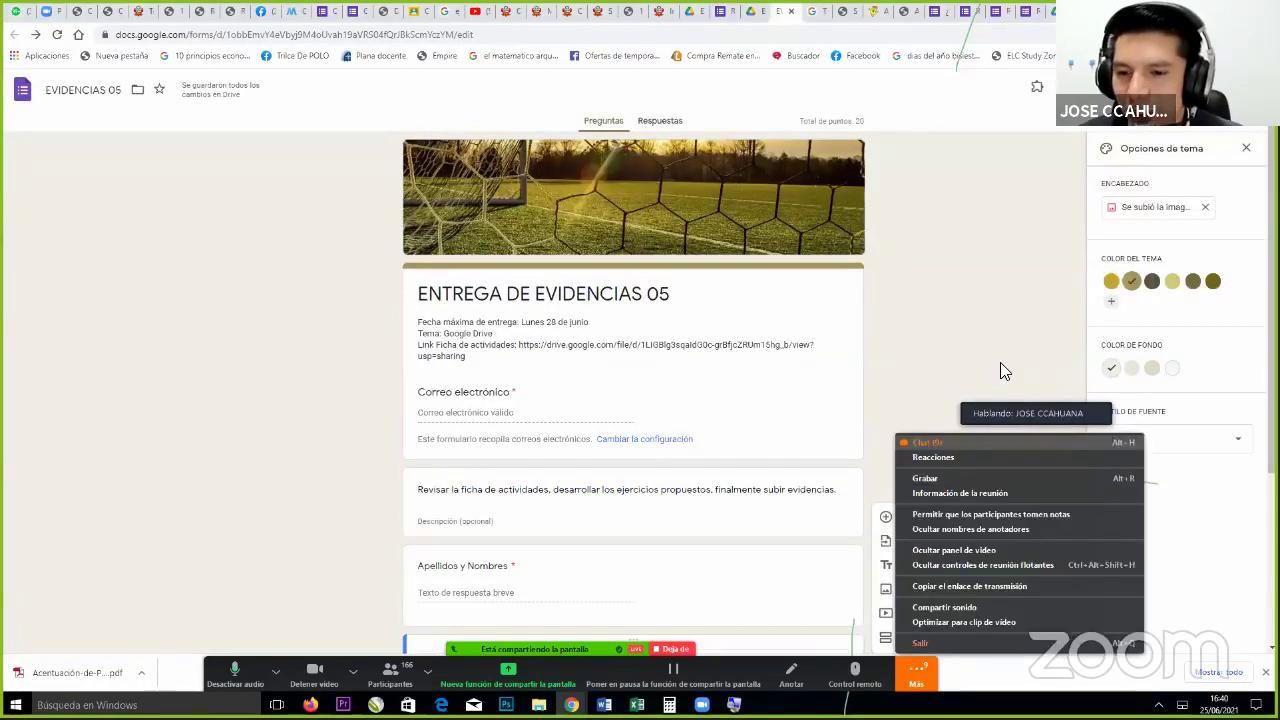
Send the forms.gle link to Todos in the Zoom chat, then show the syllabus PDF tab.
{"action": "key", "text": "Return"}
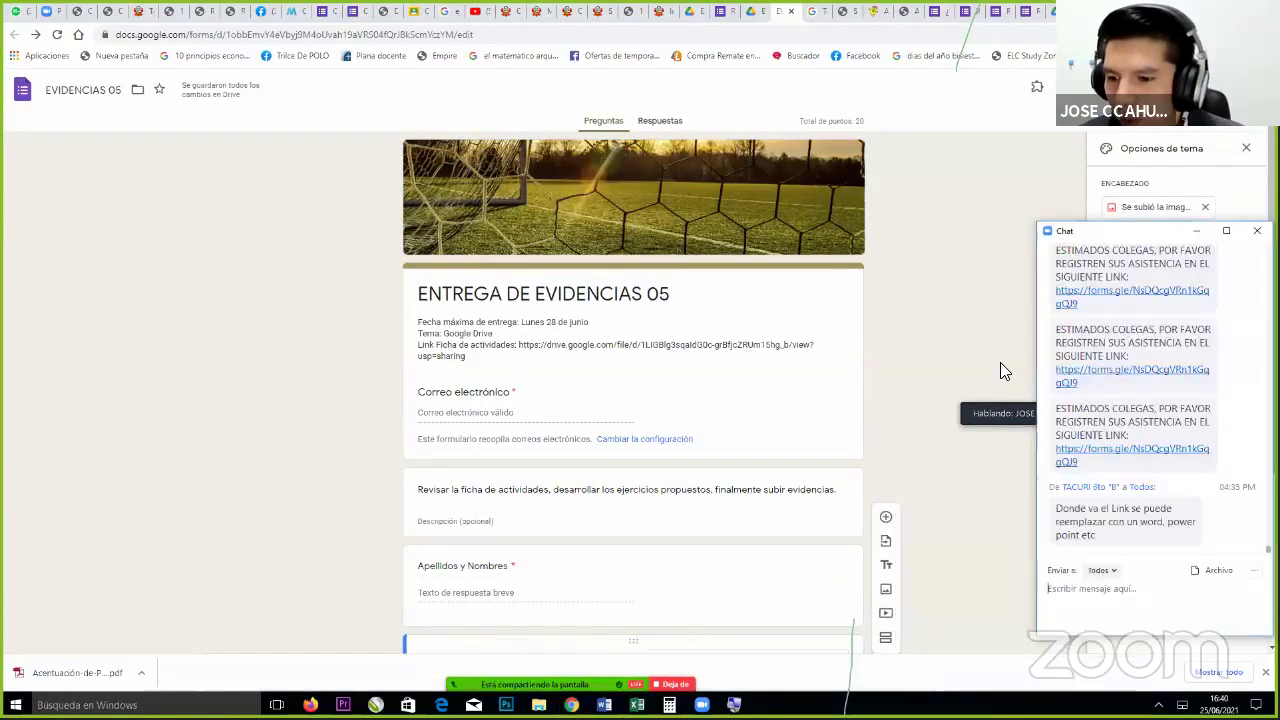
{"action": "key", "text": "ctrl+v"}
{"action": "key", "text": "Return"}
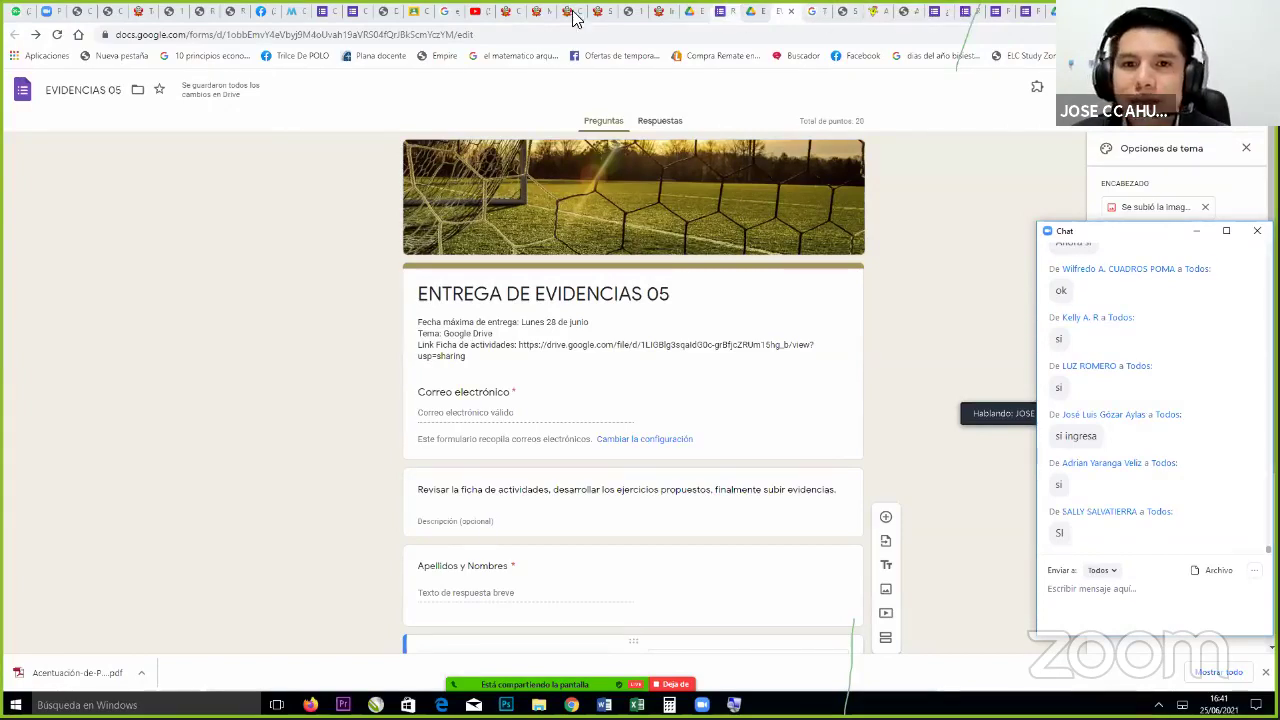
{"action": "left_click", "coordinate": [625, 16]}
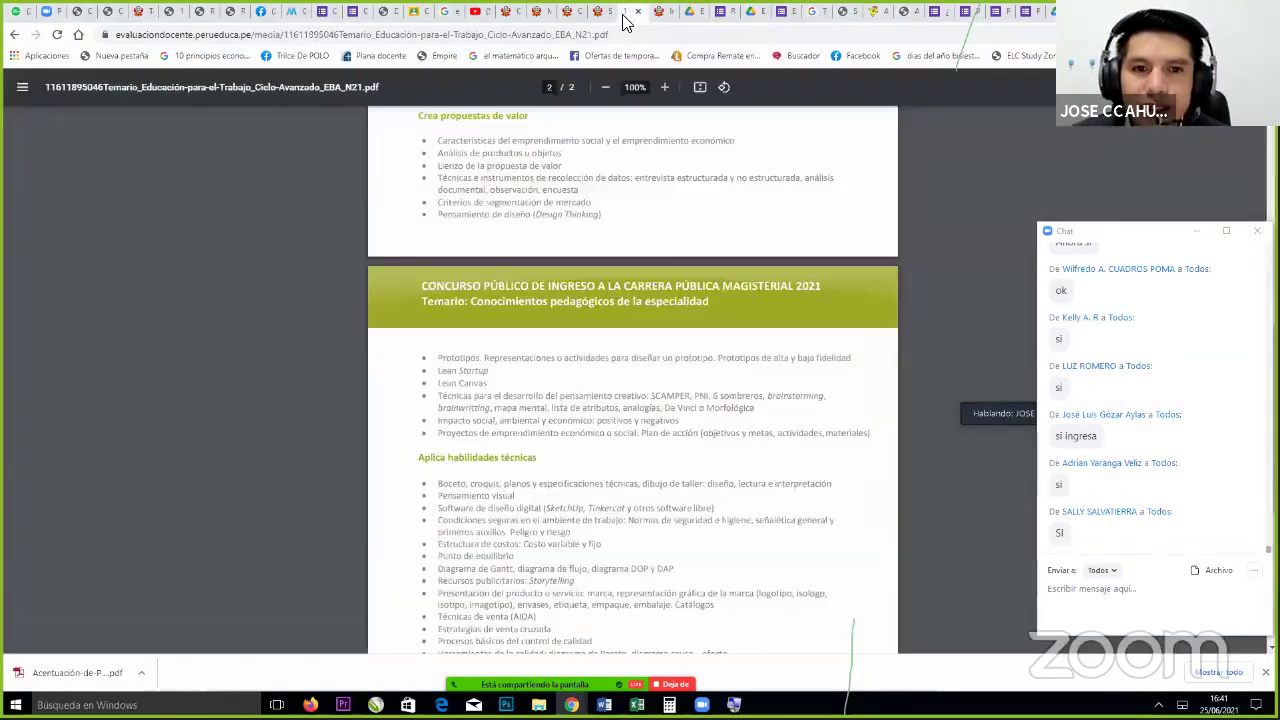
Post the forms.gle link as a comment on La UGEL Satipo's live video post.
{"action": "left_click", "coordinate": [815, 12]}
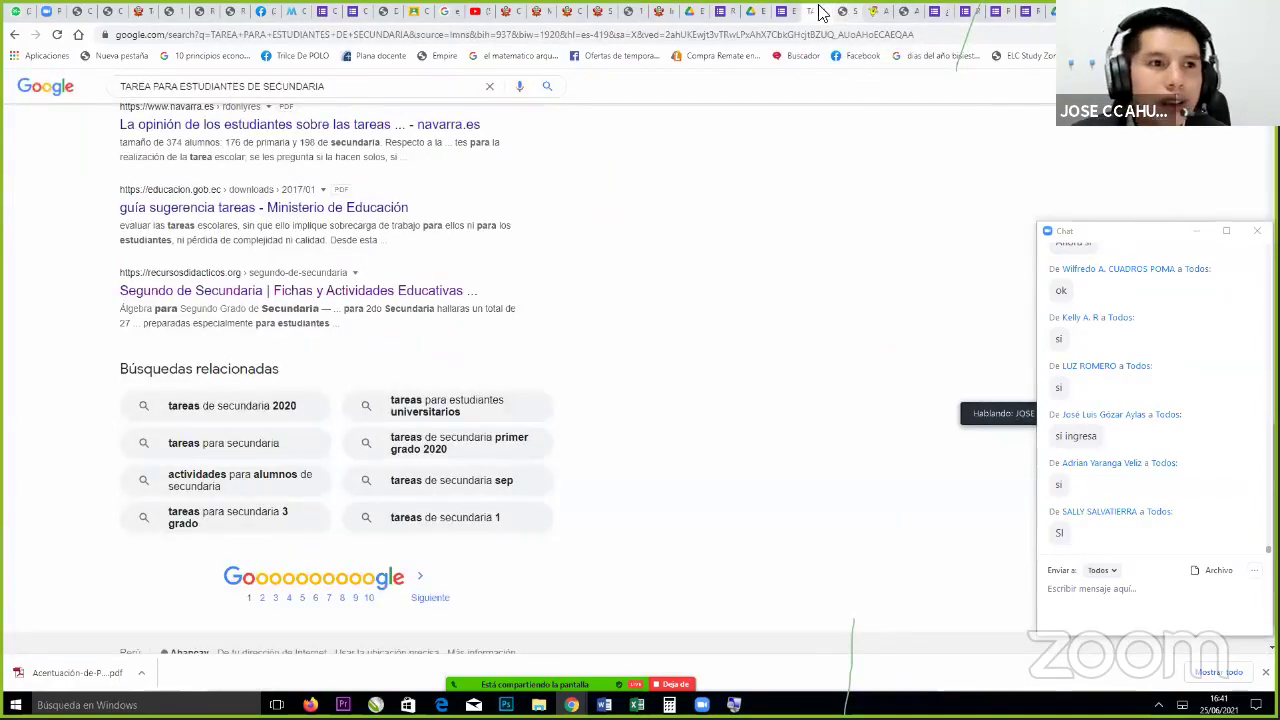
{"action": "left_click", "coordinate": [263, 12]}
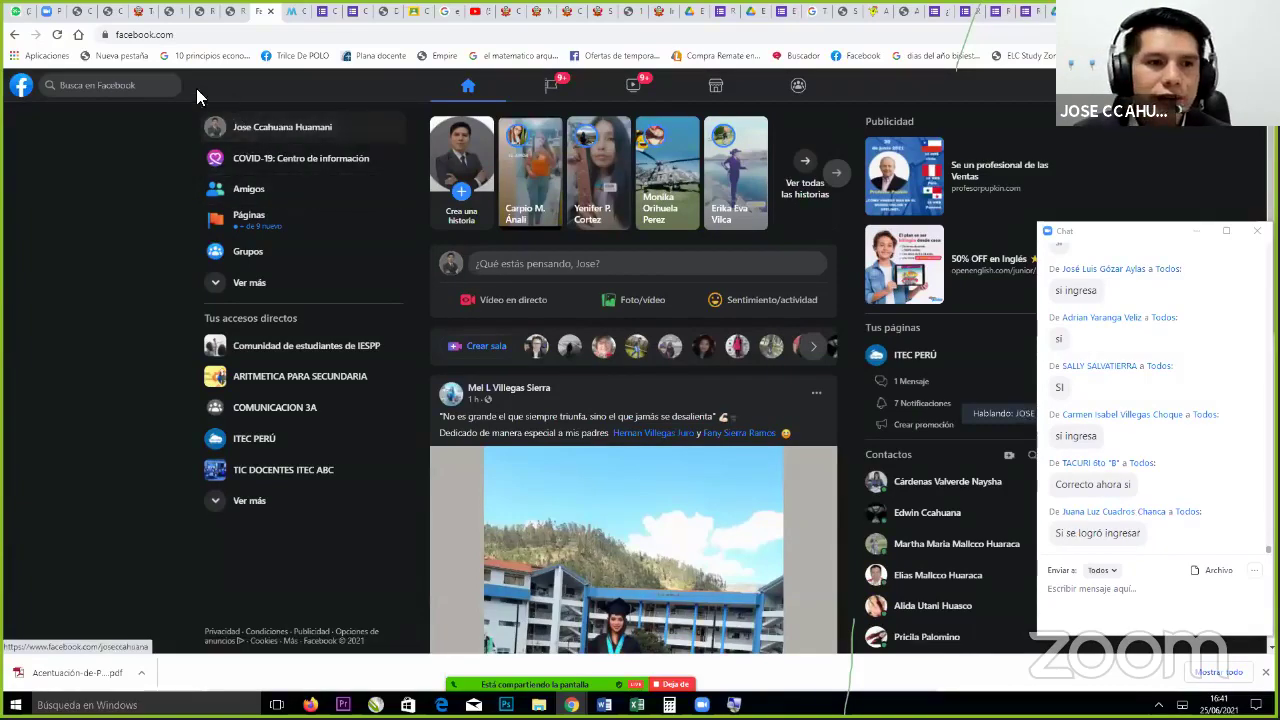
{"action": "left_click", "coordinate": [138, 90]}
{"action": "left_click", "coordinate": [82, 144]}
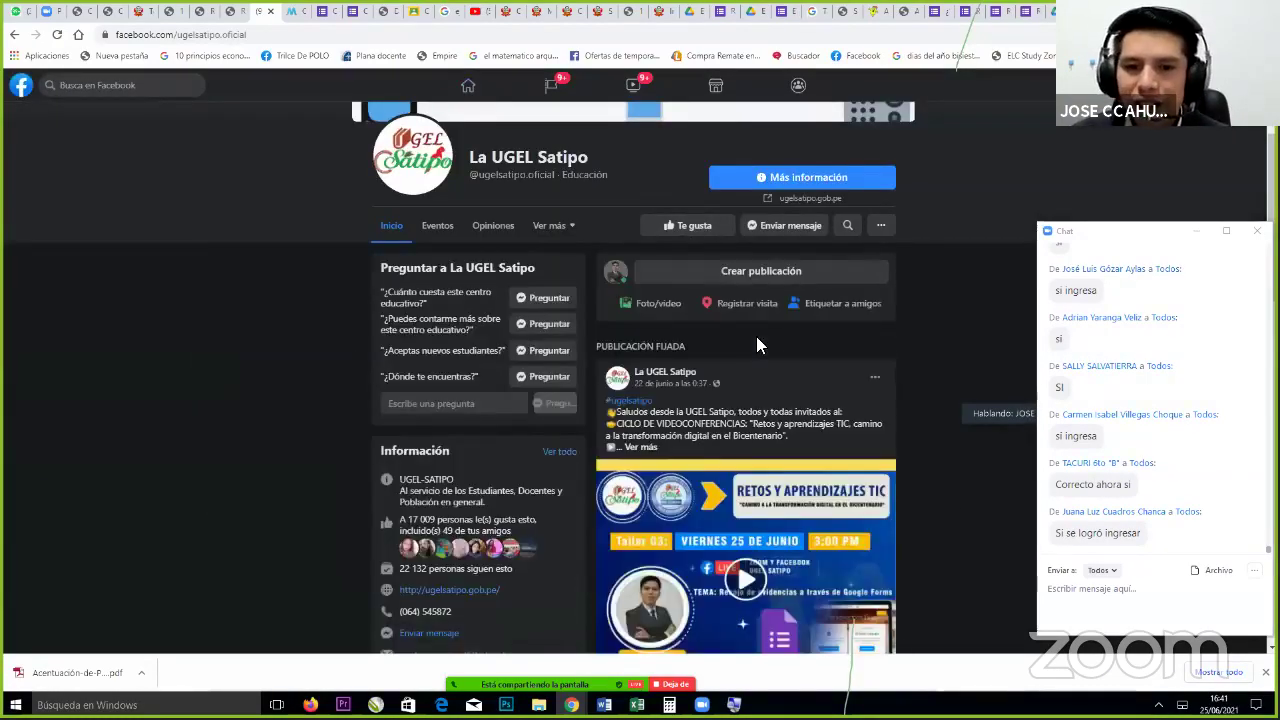
{"action": "scroll", "coordinate": [756, 345], "scroll_direction": "down", "scroll_amount": 8}
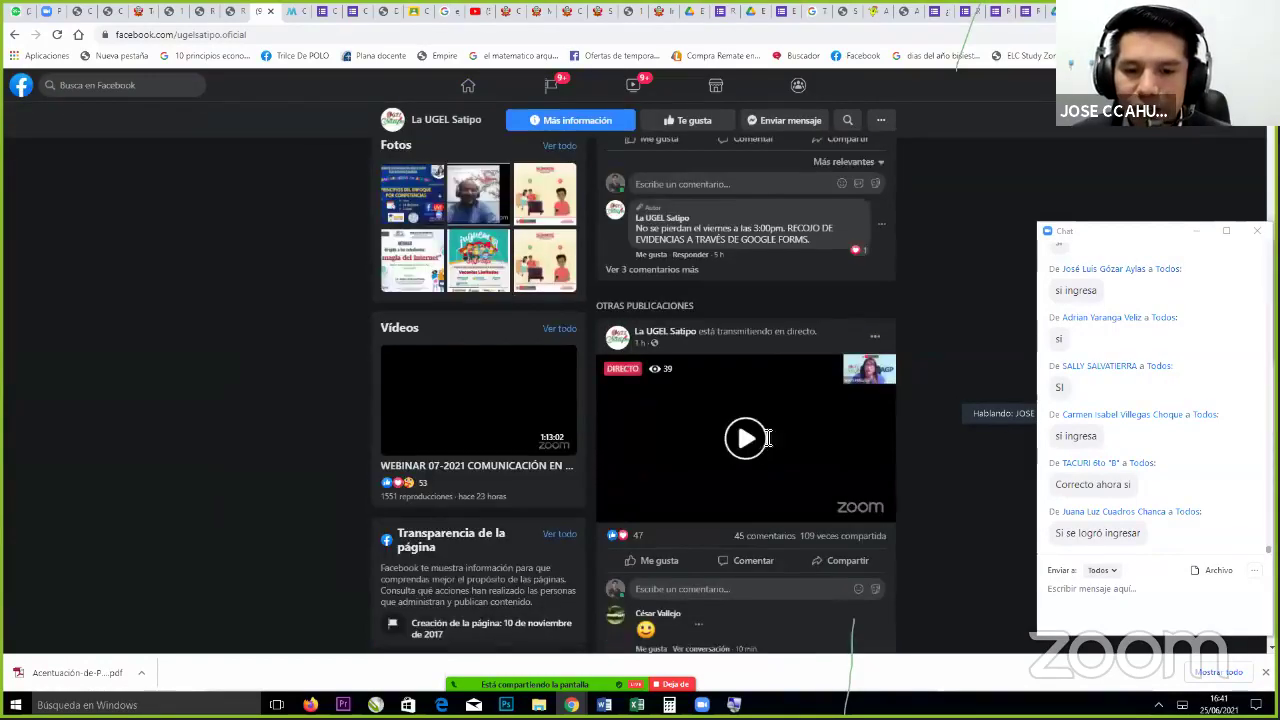
{"action": "scroll", "coordinate": [740, 420], "scroll_direction": "down", "scroll_amount": 2}
{"action": "left_click", "coordinate": [714, 388]}
{"action": "type", "text": "https://forms.gle/LBKohHenc8vAzFF9"}
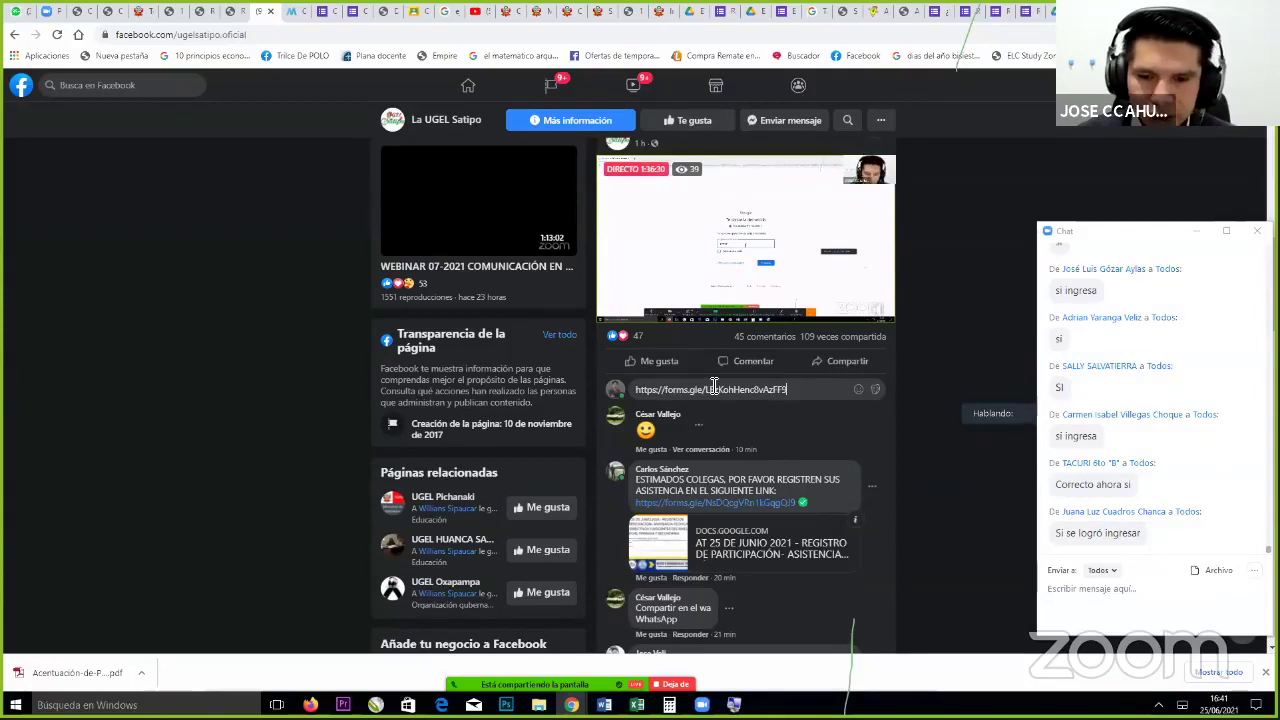
{"action": "key", "text": "Return"}
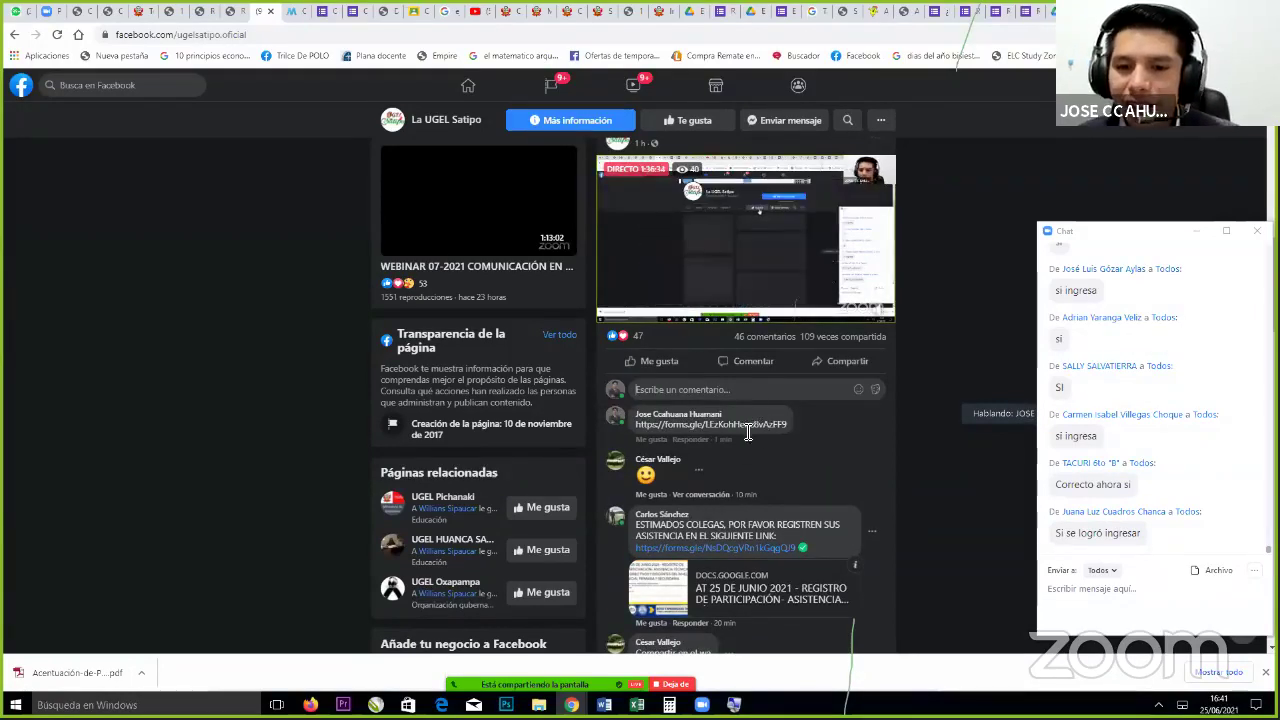
Move through the Ciencia Tecnología 01 and Evidencias 01 form tabs to reach the EVIDENCIAS 05 editor.
{"action": "left_click", "coordinate": [931, 12]}
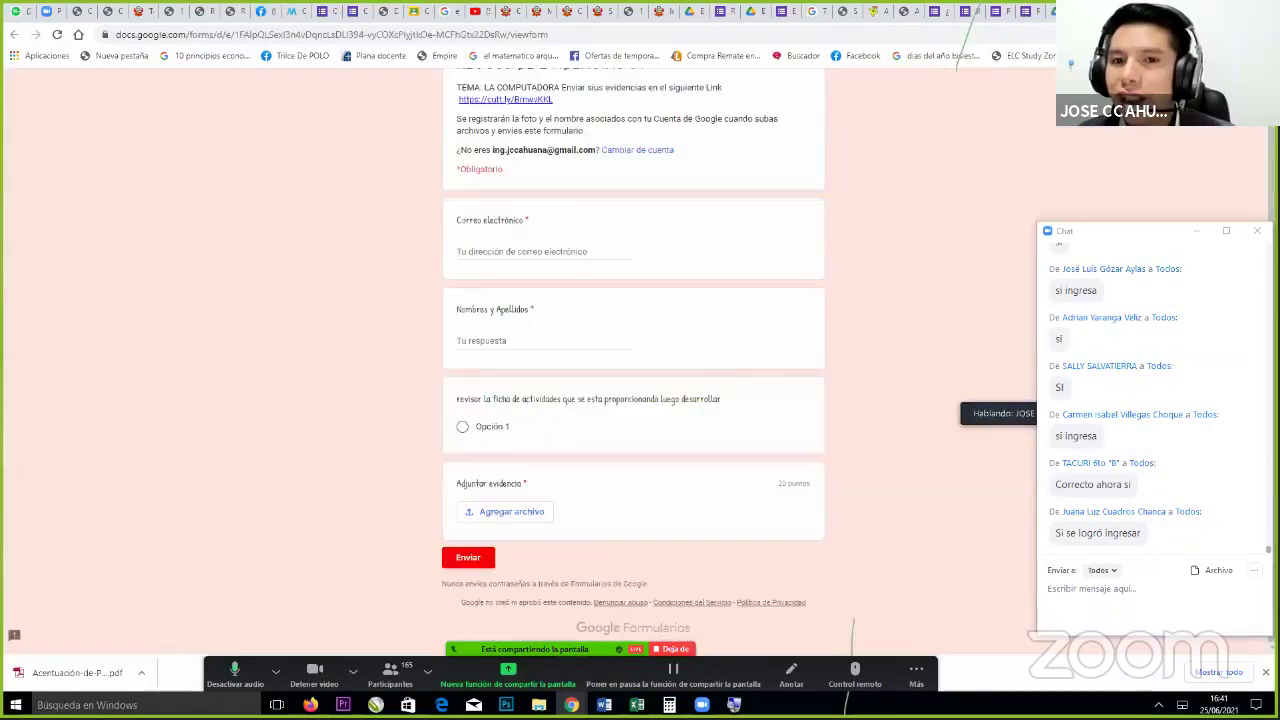
{"action": "scroll", "coordinate": [908, 122], "scroll_direction": "up", "scroll_amount": 1}
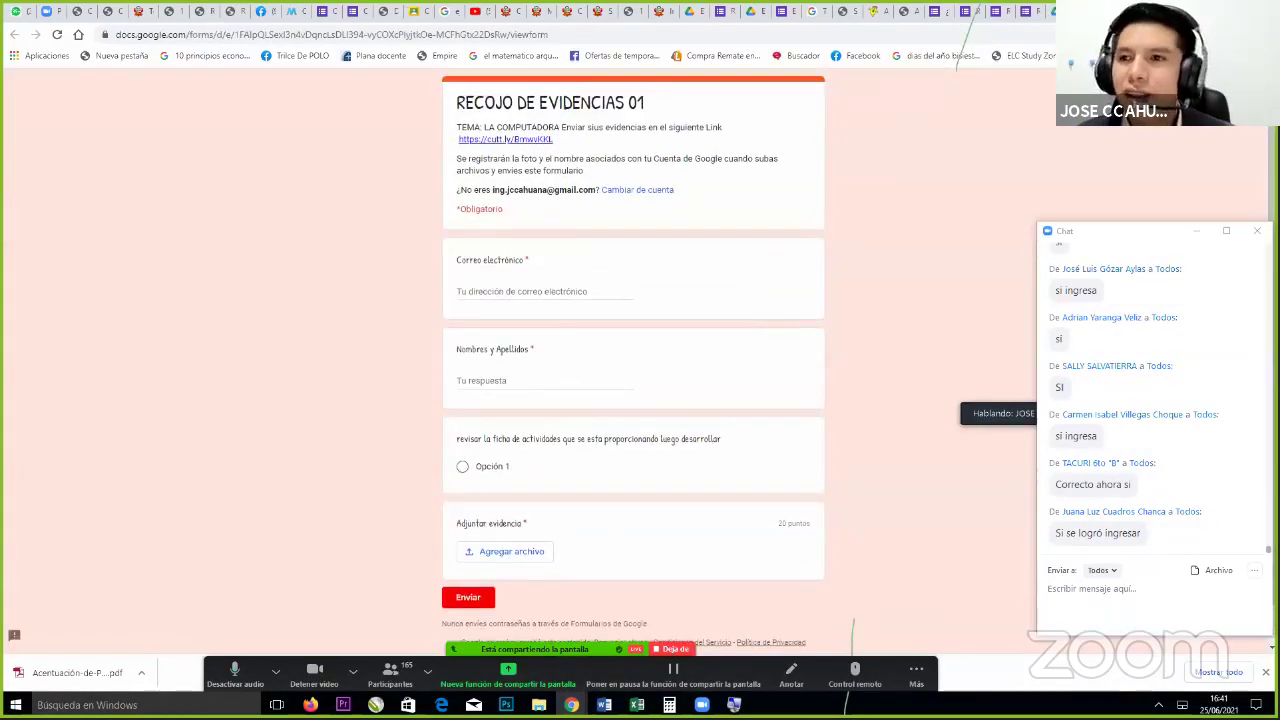
{"action": "left_click", "coordinate": [505, 139]}
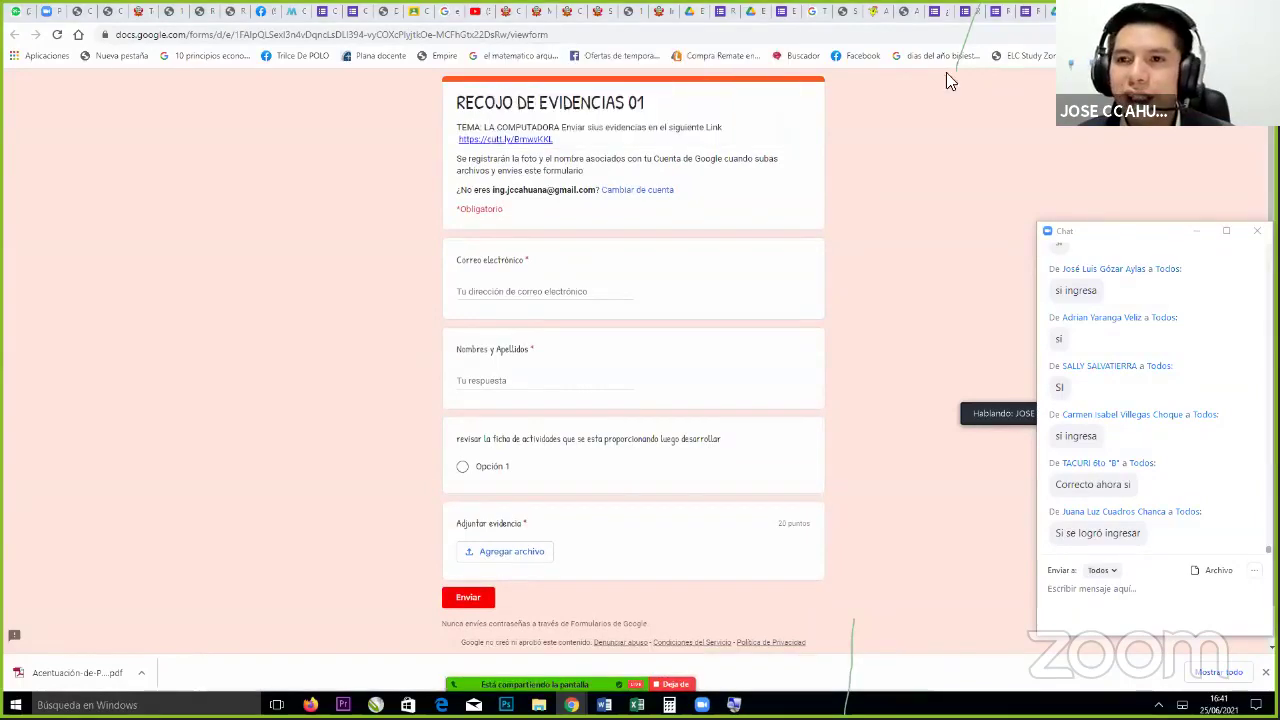
{"action": "left_click", "coordinate": [686, 116]}
{"action": "left_click", "coordinate": [1050, 12]}
{"action": "left_click", "coordinate": [986, 12]}
{"action": "left_click", "coordinate": [965, 12]}
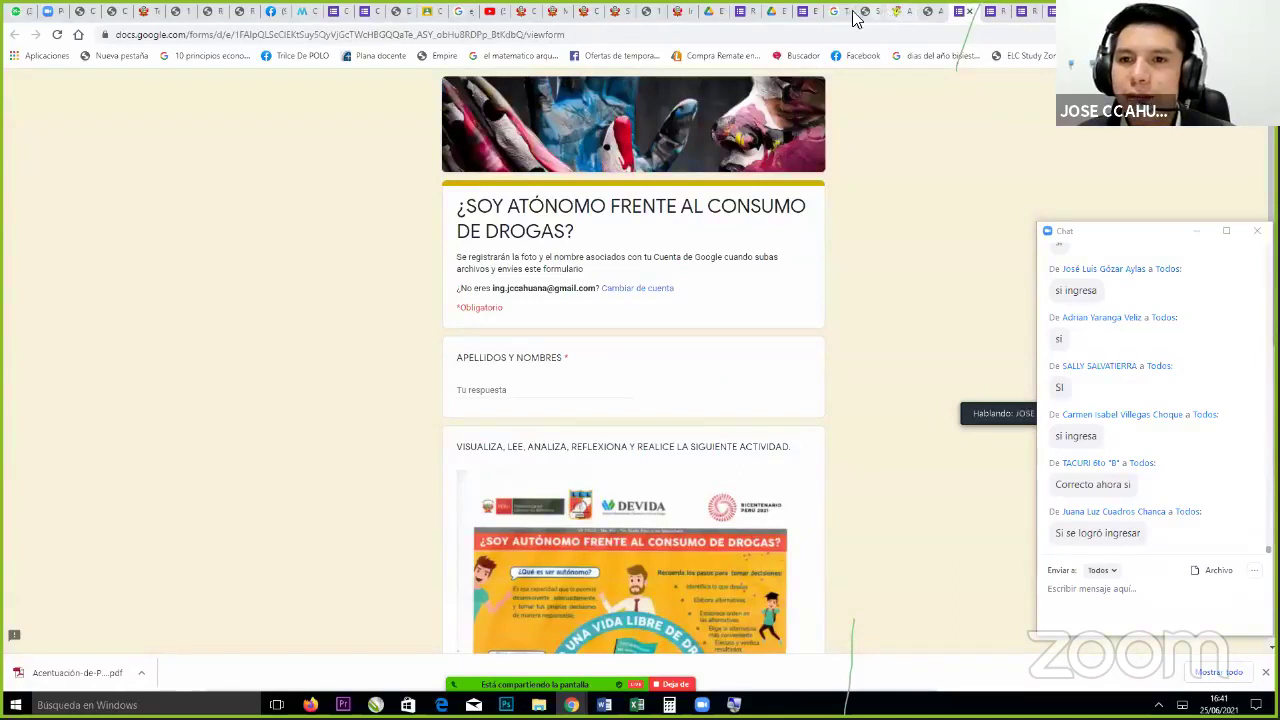
{"action": "left_click", "coordinate": [808, 12]}
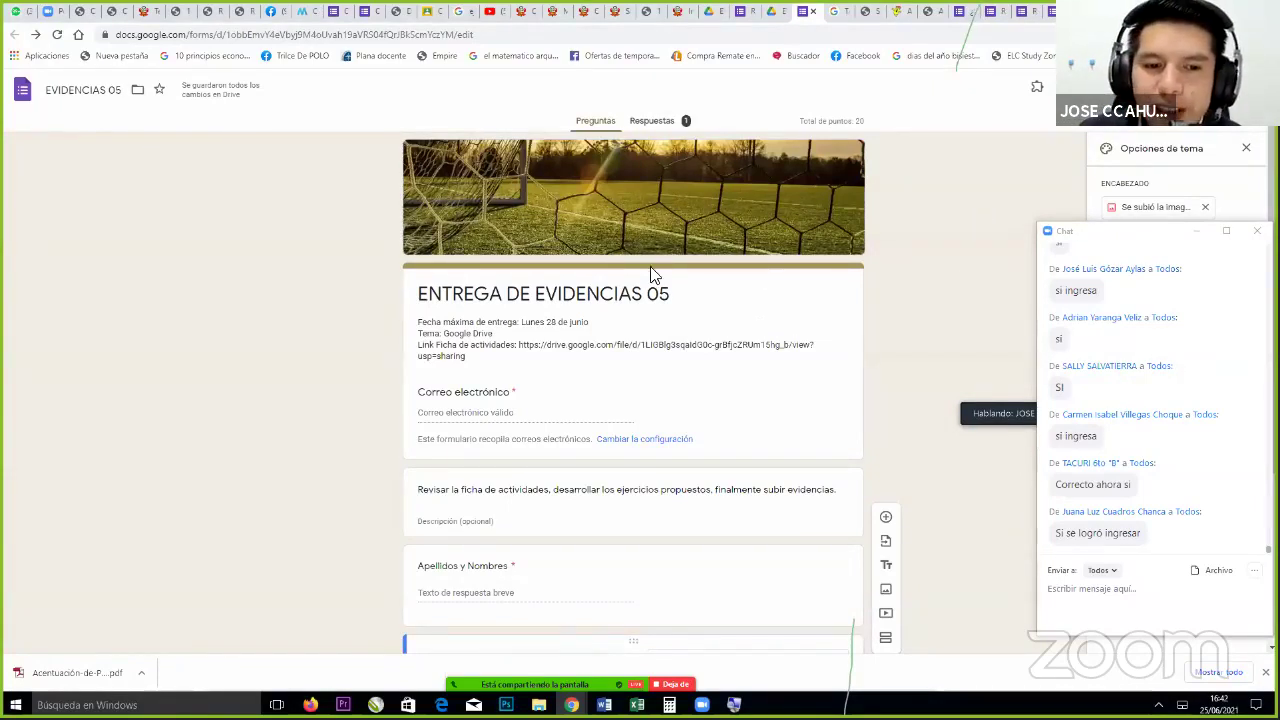
Reopen the Resumen view and scroll down to the Puntuaciones table and Apellidos y Nombres answers.
{"action": "left_click", "coordinate": [663, 118]}
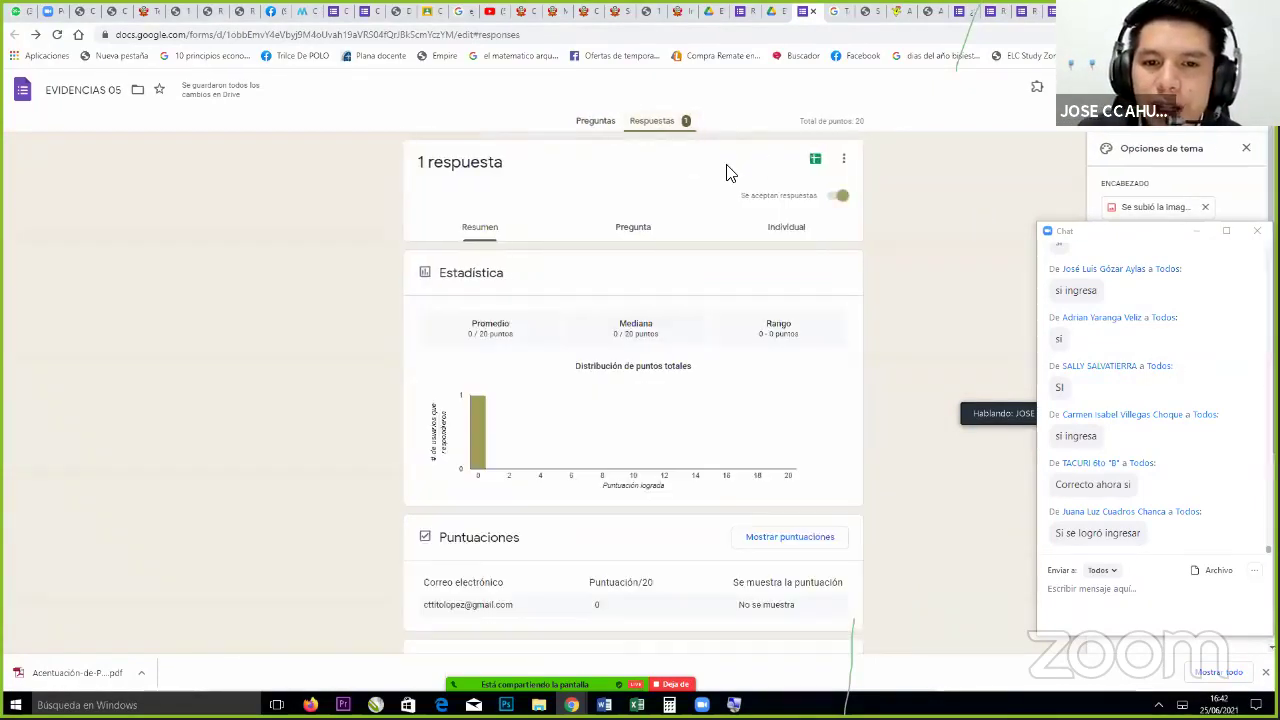
{"action": "left_click", "coordinate": [596, 122]}
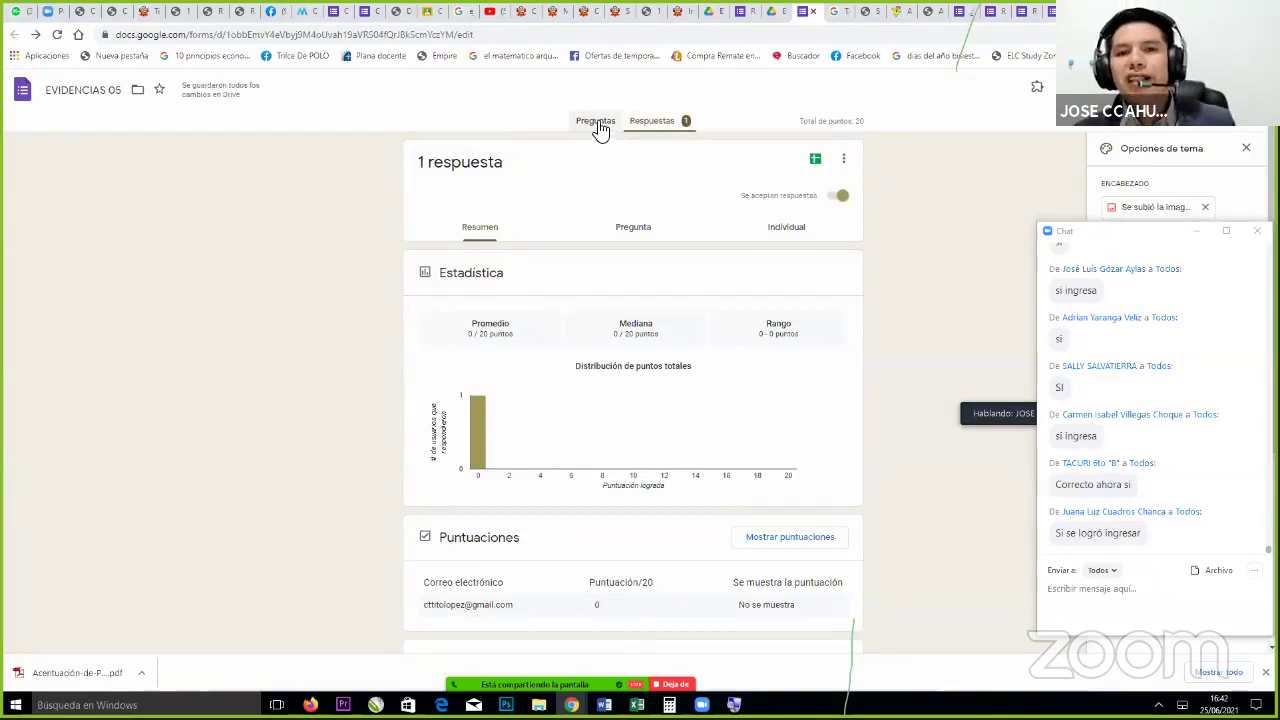
{"action": "left_click", "coordinate": [664, 122]}
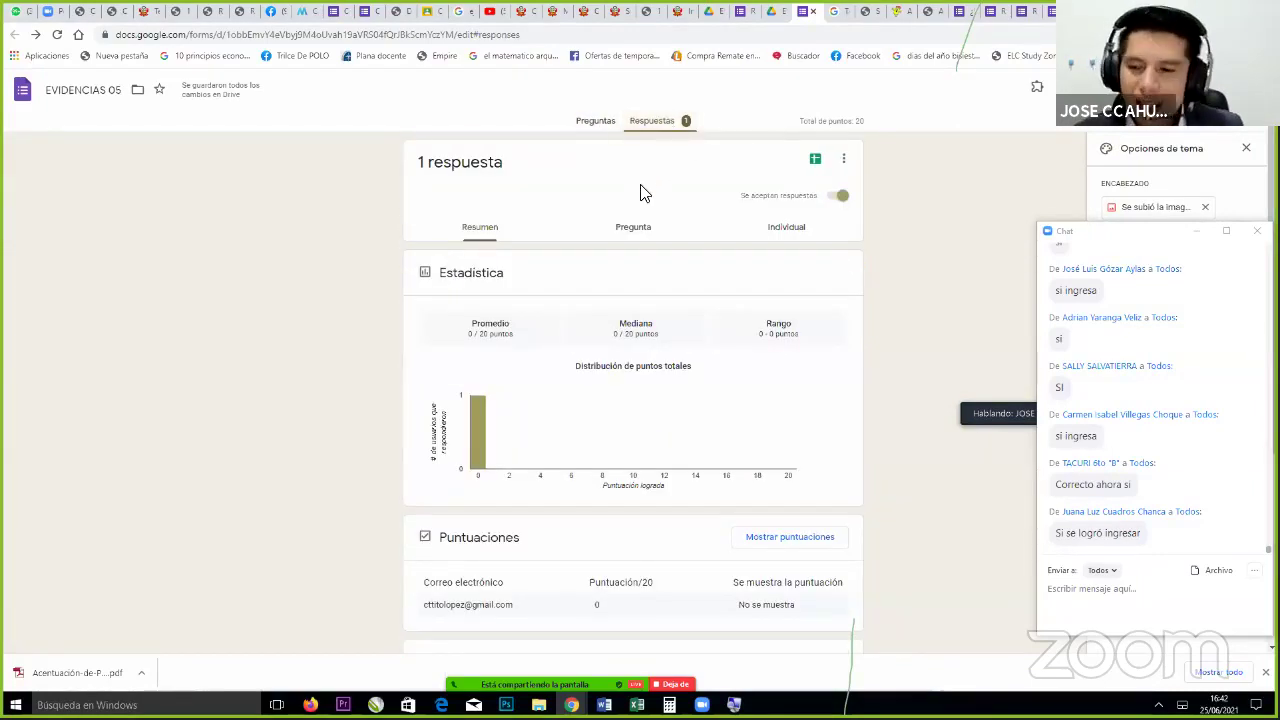
{"action": "scroll", "coordinate": [652, 208], "scroll_direction": "down", "scroll_amount": 4}
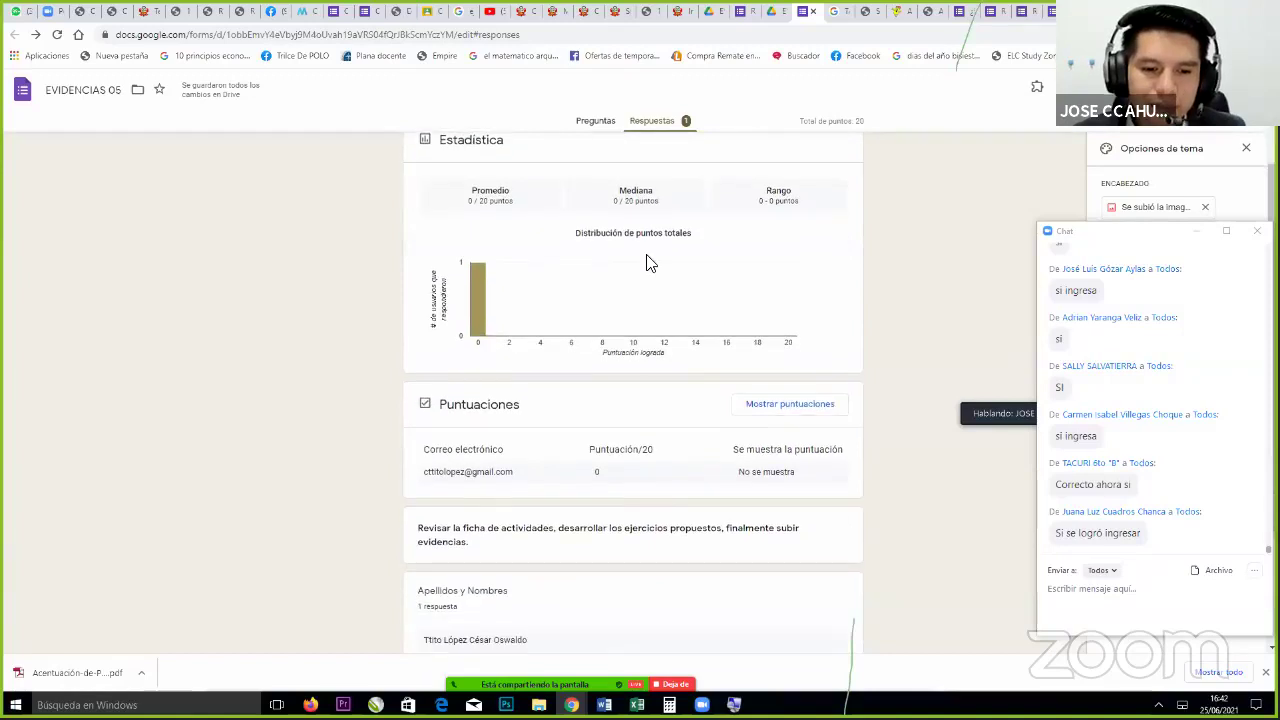
{"action": "scroll", "coordinate": [652, 255], "scroll_direction": "down", "scroll_amount": 1}
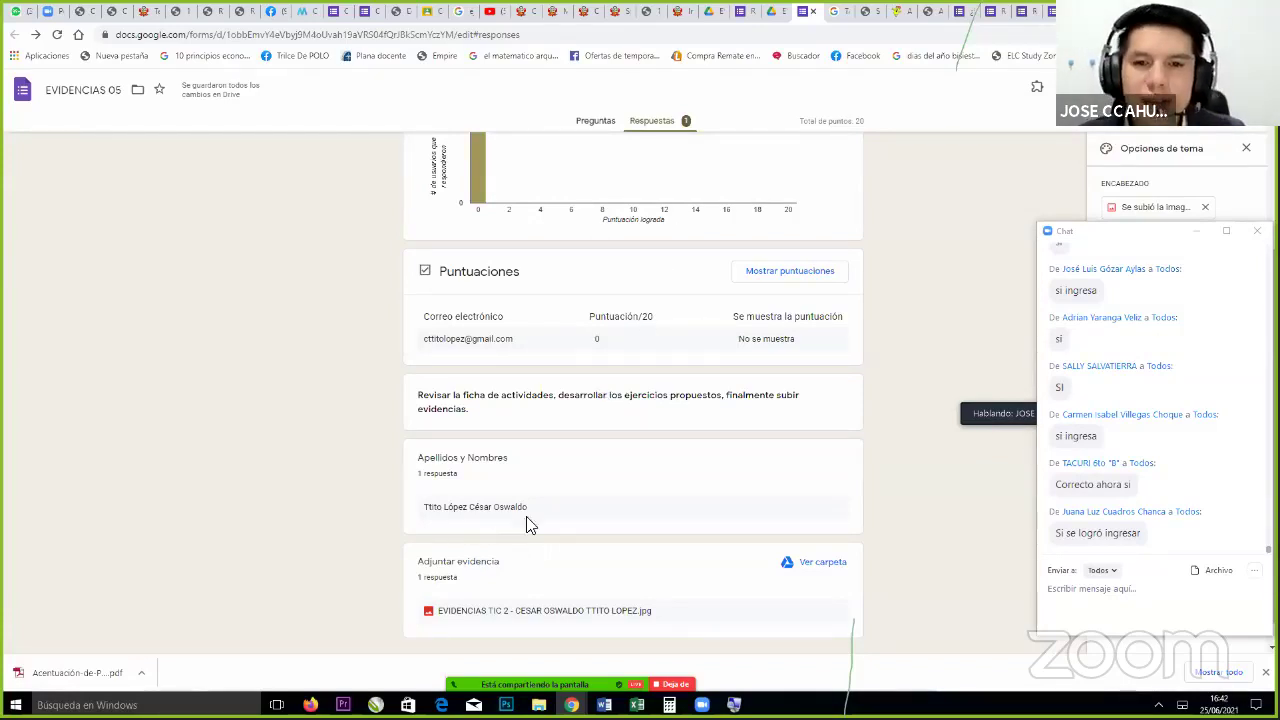
{"action": "scroll", "coordinate": [571, 477], "scroll_direction": "down", "scroll_amount": 1}
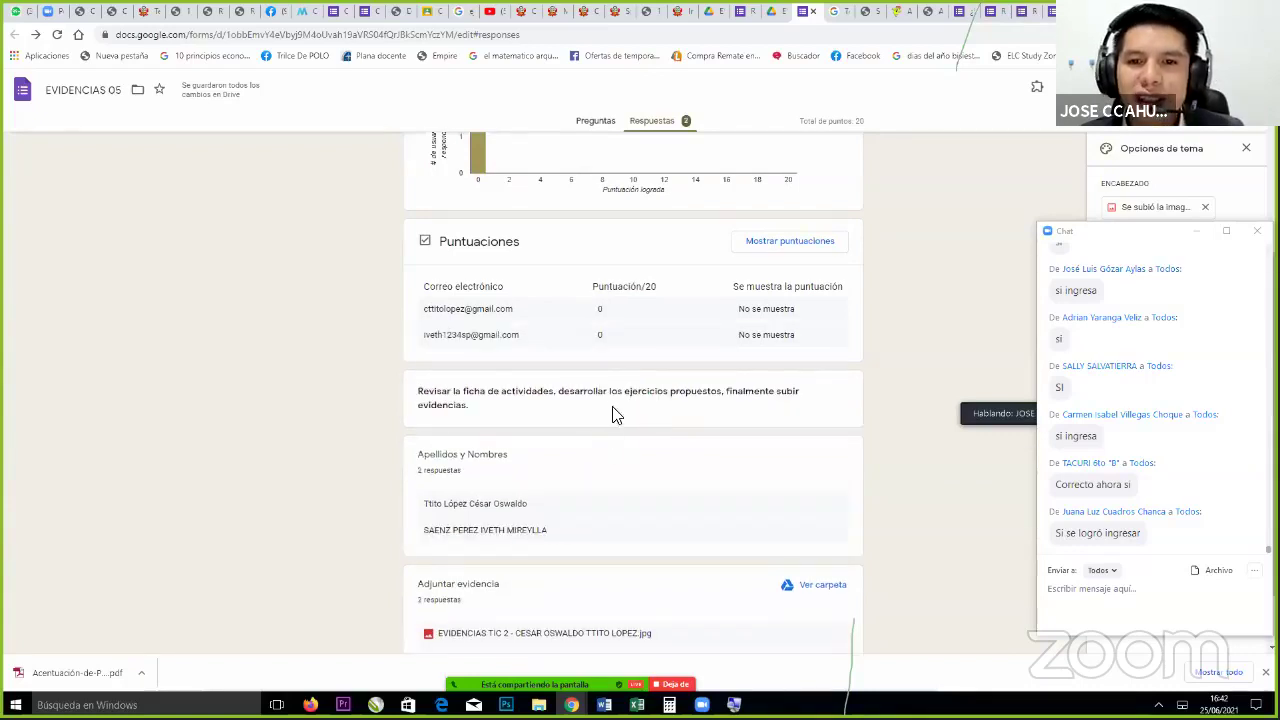
{"action": "scroll", "coordinate": [625, 450], "scroll_direction": "down", "scroll_amount": 2}
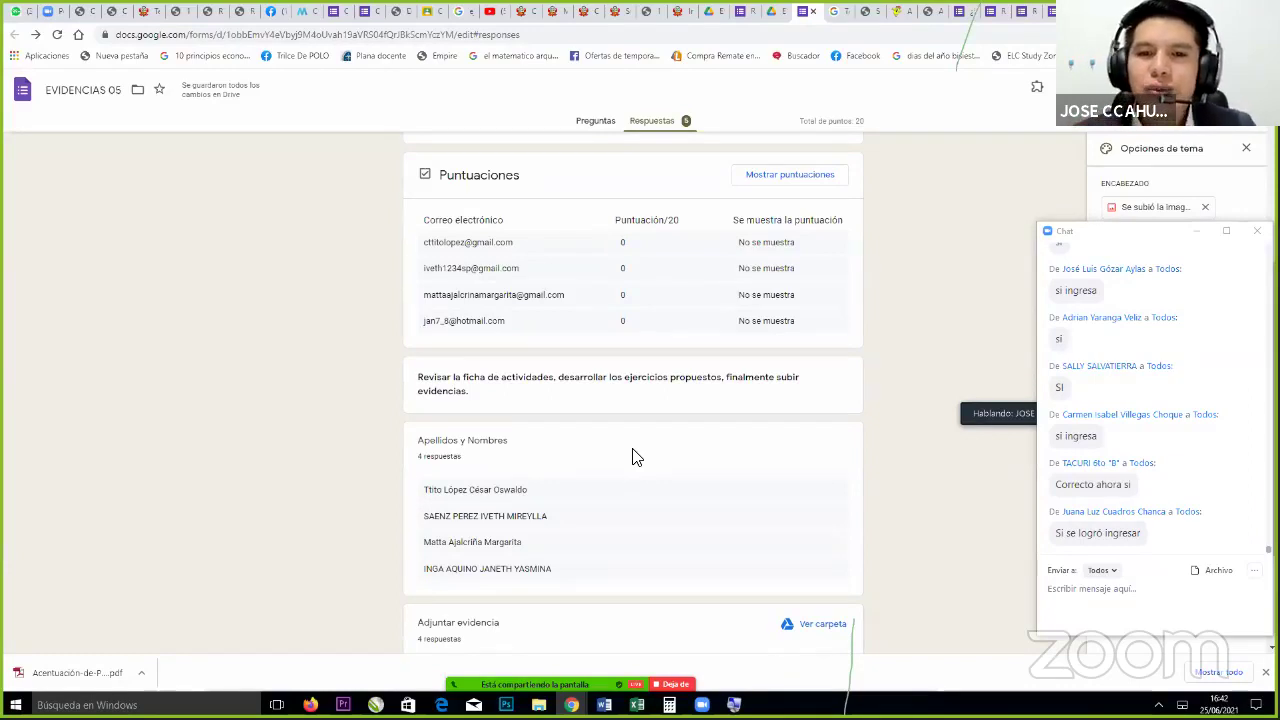
Switch back and forth between Preguntas and Respuestas repeatedly to refresh the response count.
{"action": "left_click", "coordinate": [595, 123]}
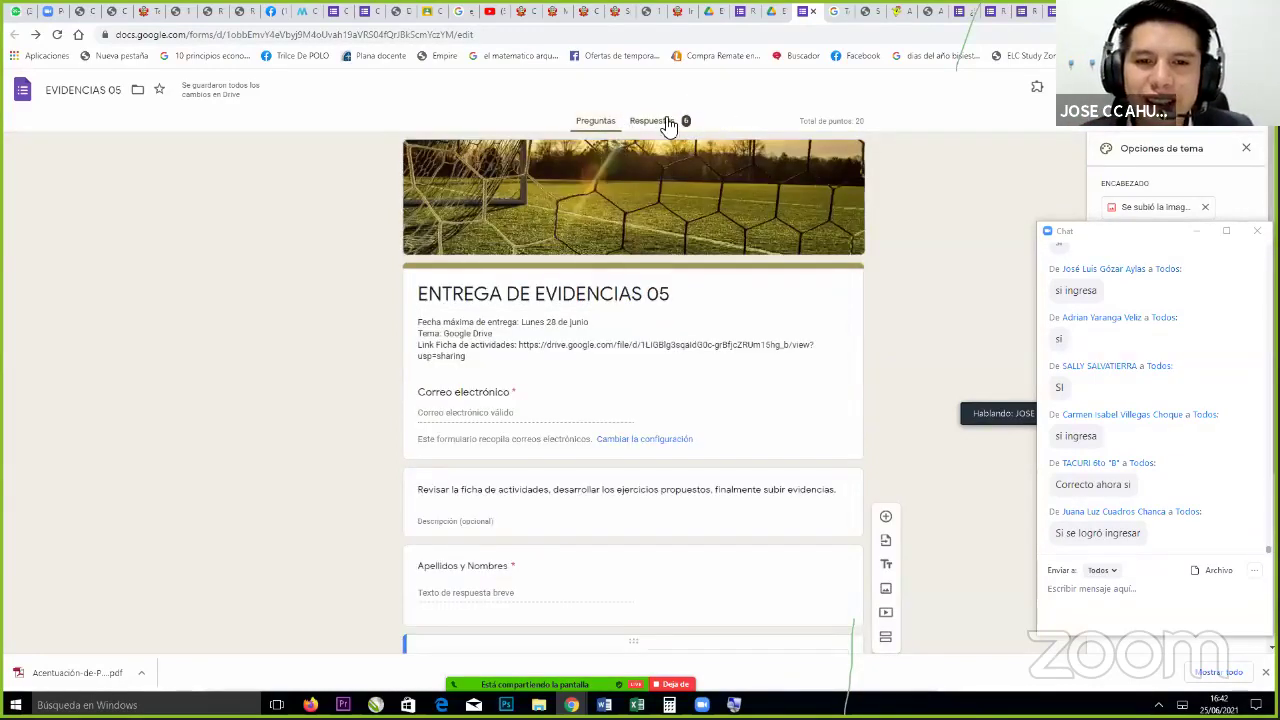
{"action": "scroll", "coordinate": [690, 310], "scroll_direction": "down", "scroll_amount": 2}
{"action": "scroll", "coordinate": [694, 203], "scroll_direction": "up", "scroll_amount": 2}
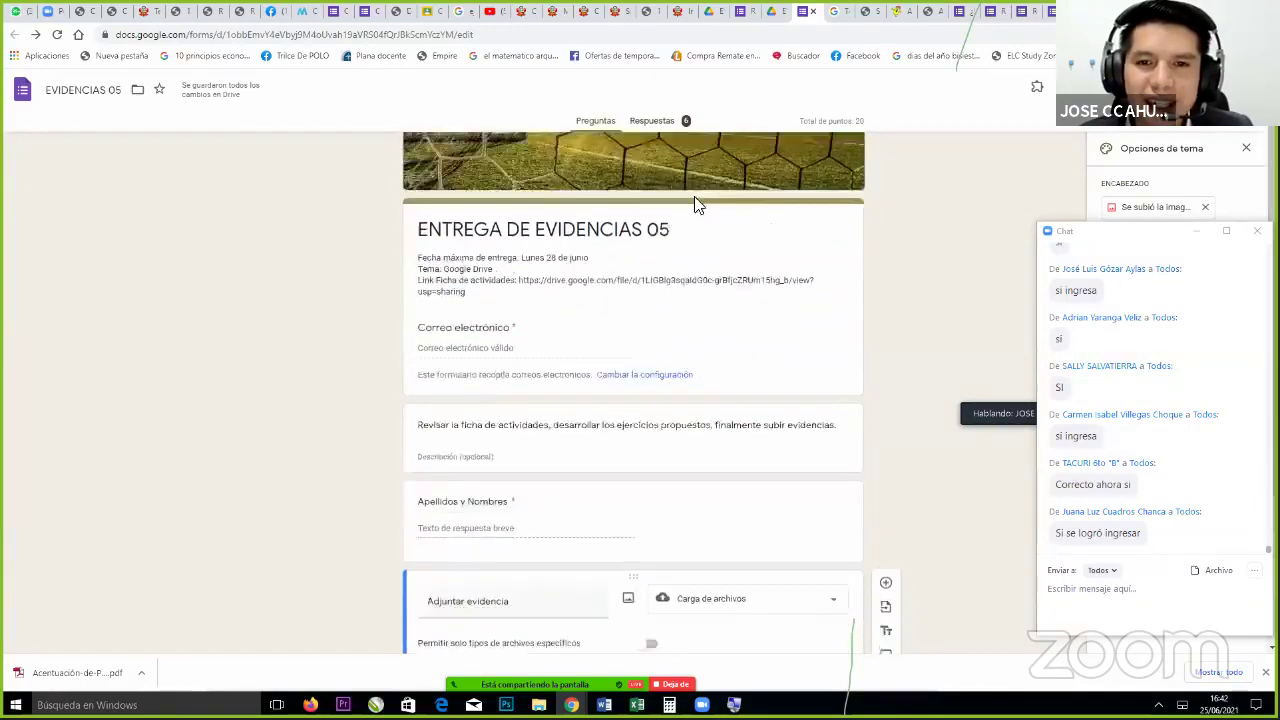
{"action": "left_click", "coordinate": [652, 128]}
{"action": "left_click", "coordinate": [585, 124]}
{"action": "left_click", "coordinate": [650, 128]}
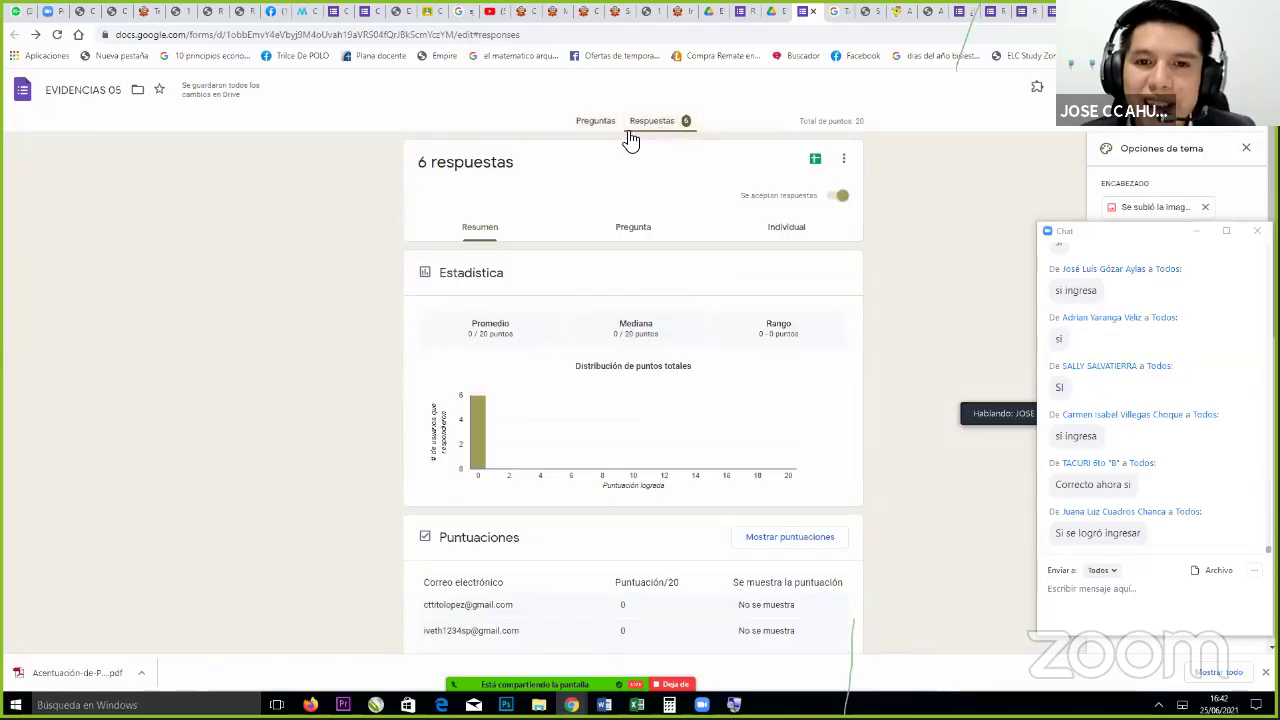
{"action": "left_click", "coordinate": [595, 121]}
{"action": "left_click", "coordinate": [652, 126]}
{"action": "left_click", "coordinate": [591, 125]}
{"action": "left_click", "coordinate": [660, 126]}
{"action": "left_click", "coordinate": [598, 128]}
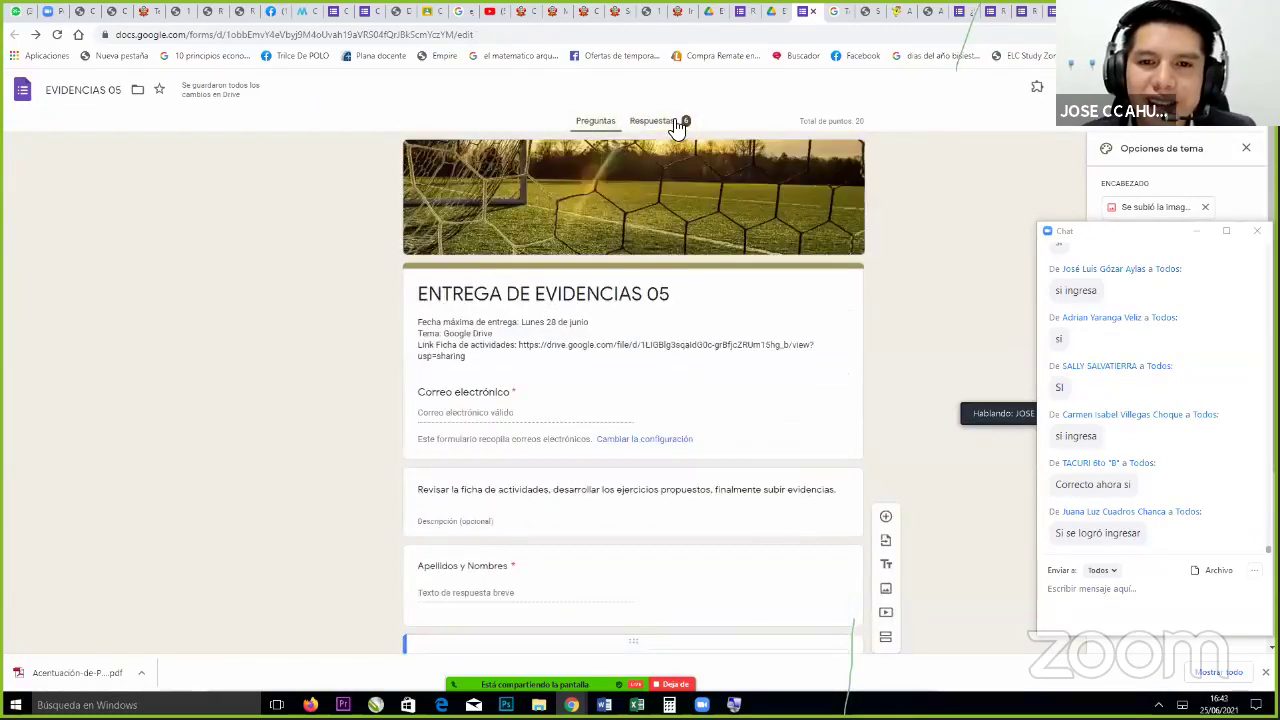
{"action": "left_click", "coordinate": [651, 128]}
{"action": "left_click", "coordinate": [591, 126]}
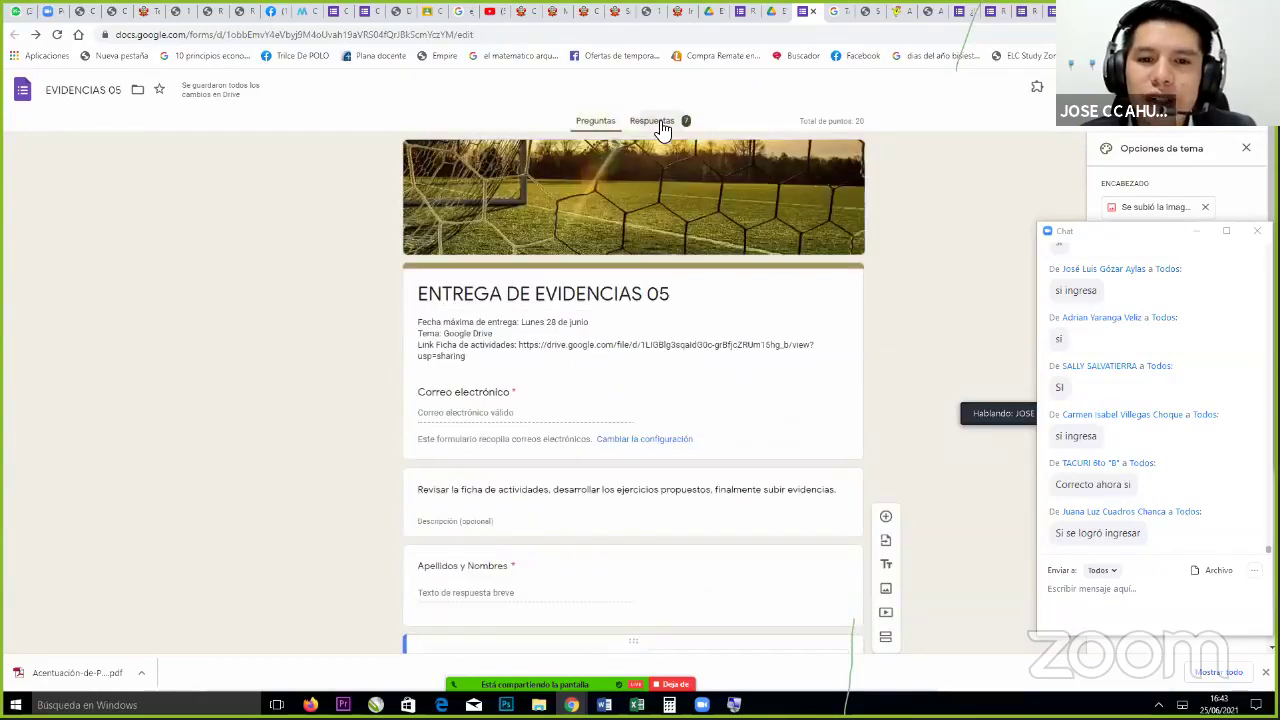
{"action": "left_click", "coordinate": [641, 128]}
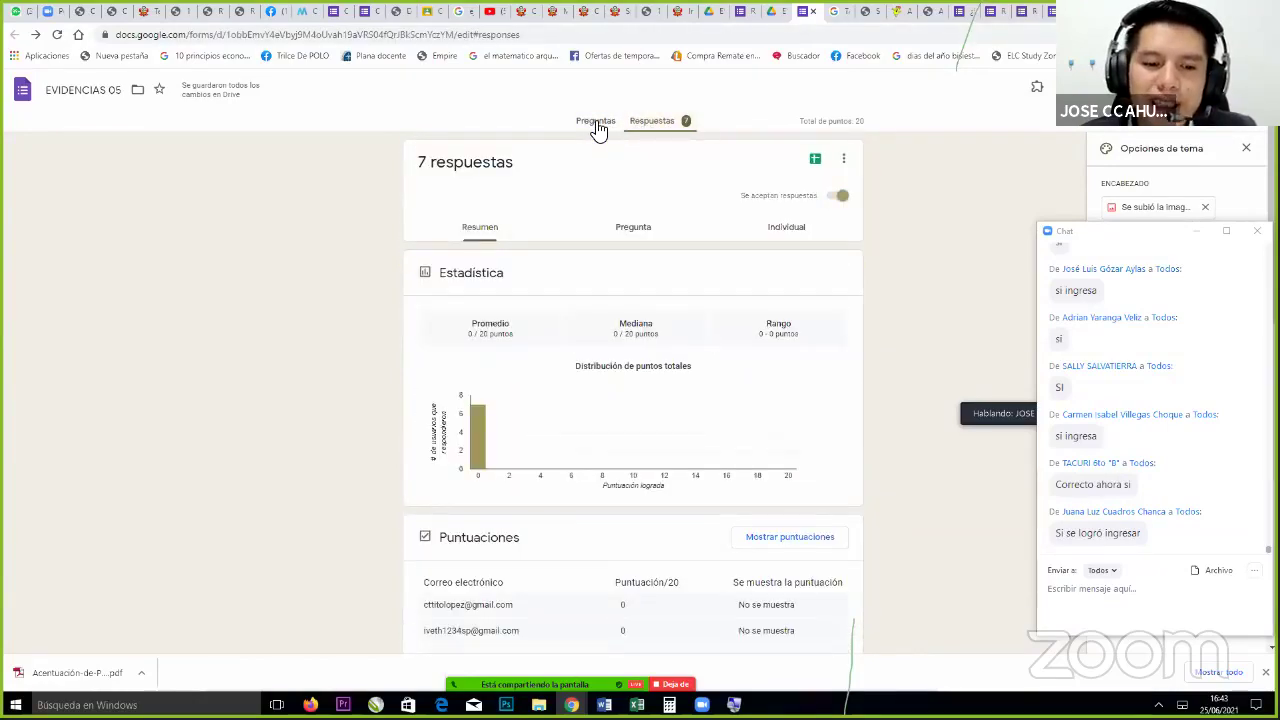
{"action": "left_click", "coordinate": [596, 127]}
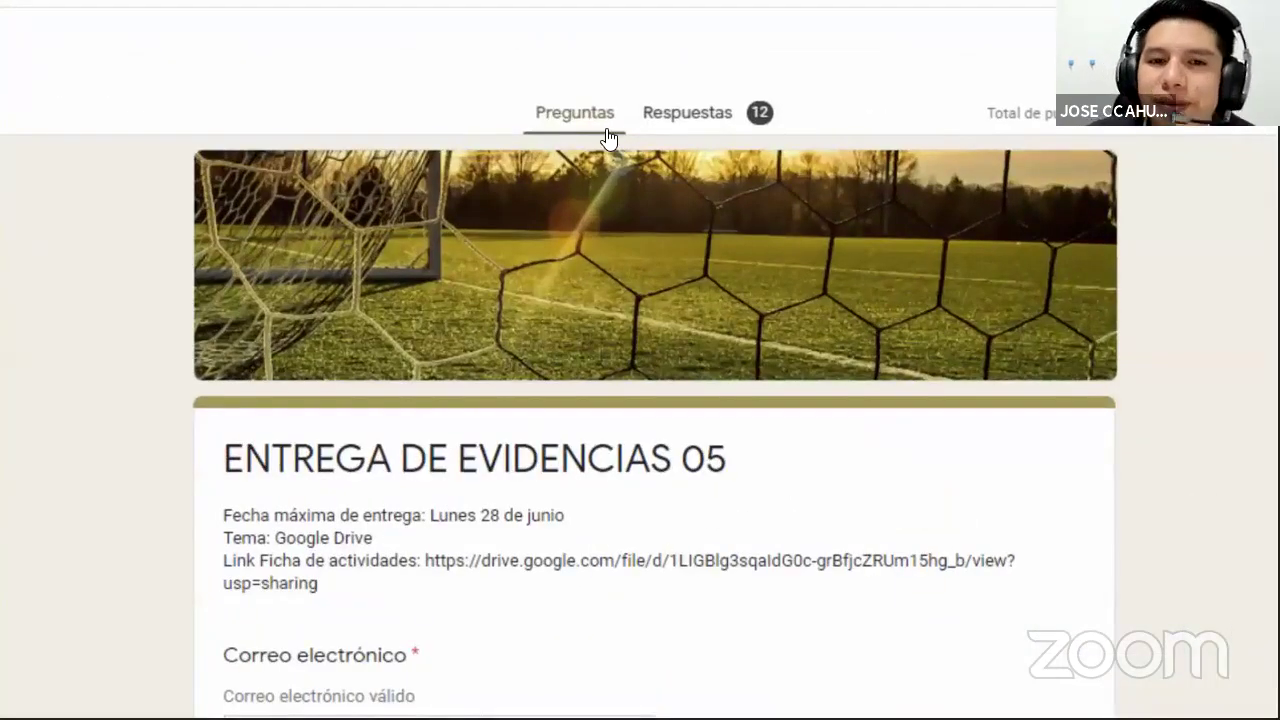
Review the refreshed Resumen showing 13 responses, then move to the Pregunta subview.
{"action": "left_click", "coordinate": [595, 128]}
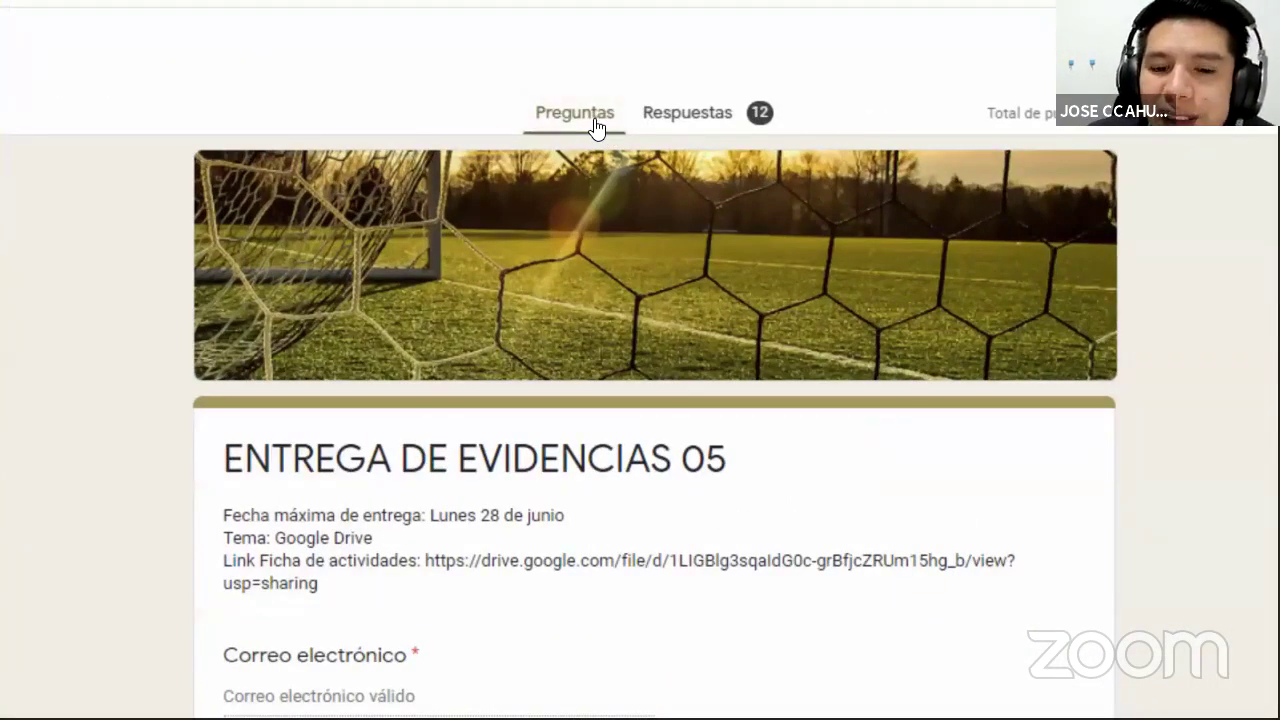
{"action": "scroll", "coordinate": [640, 380], "scroll_direction": "down", "scroll_amount": 4}
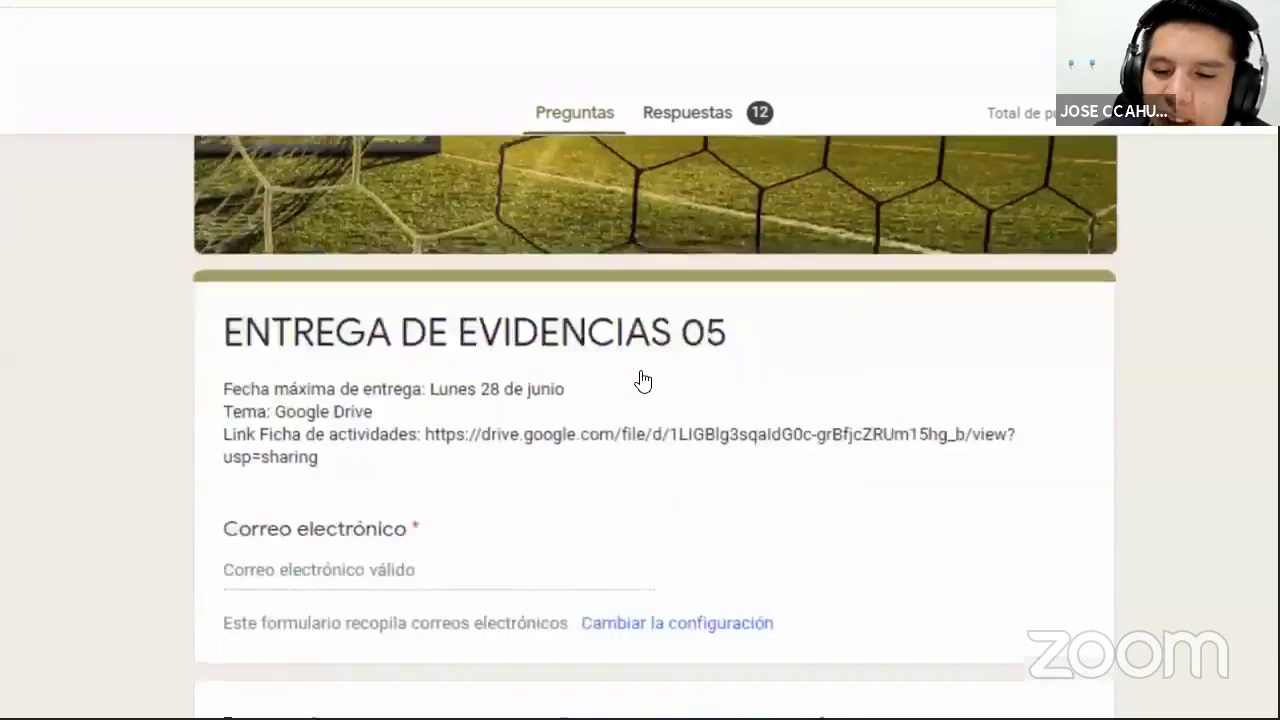
{"action": "scroll", "coordinate": [640, 380], "scroll_direction": "down", "scroll_amount": 1}
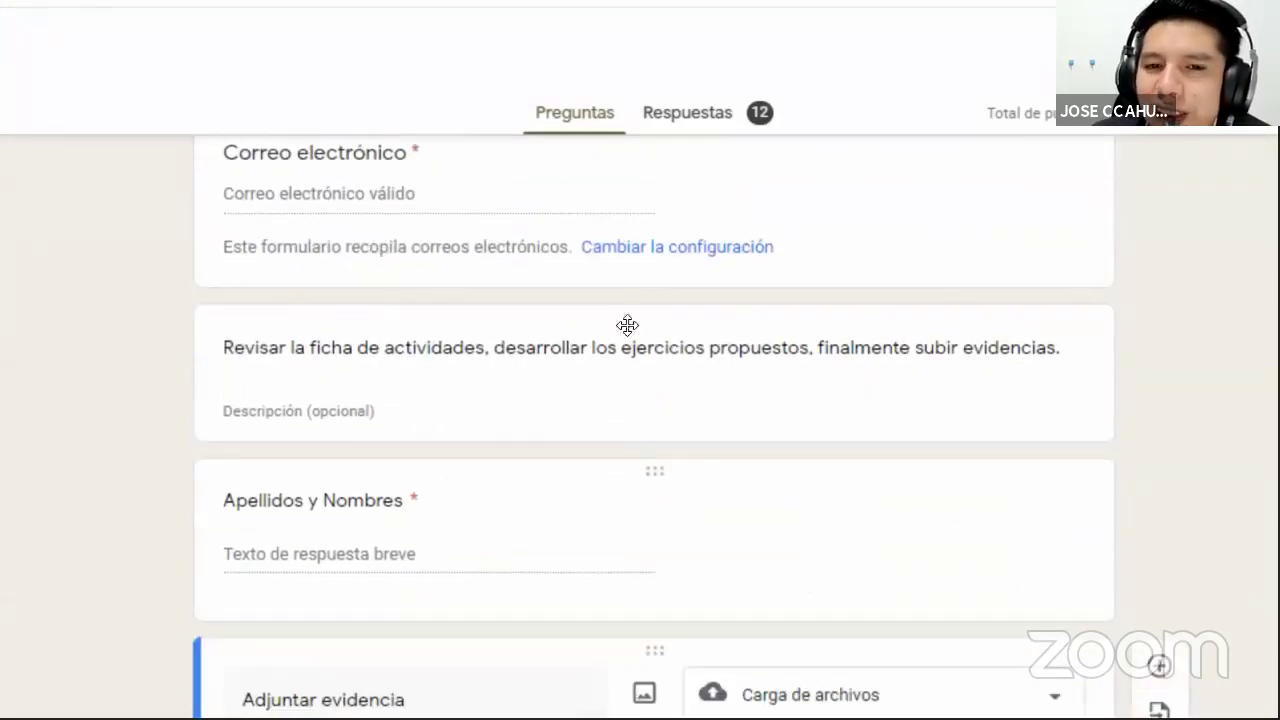
{"action": "scroll", "coordinate": [600, 420], "scroll_direction": "down", "scroll_amount": 2}
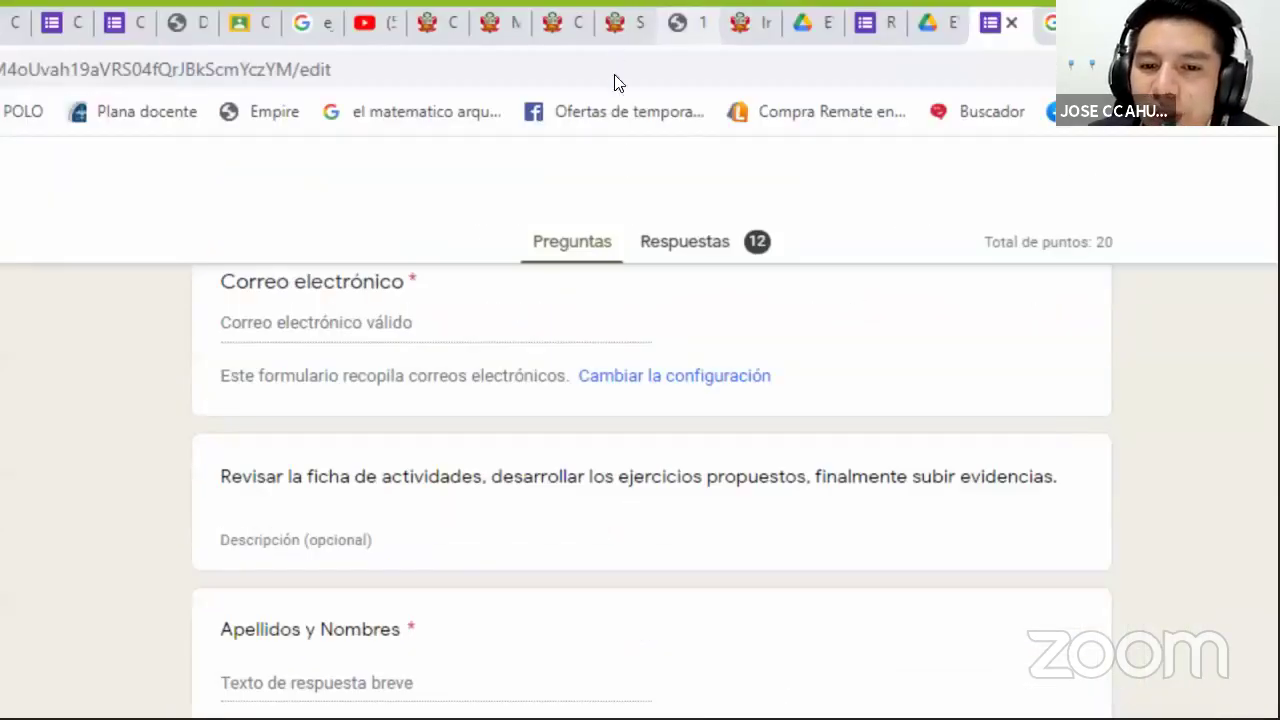
{"action": "scroll", "coordinate": [652, 140], "scroll_direction": "up", "scroll_amount": 2}
{"action": "scroll", "coordinate": [652, 140], "scroll_direction": "up", "scroll_amount": 3}
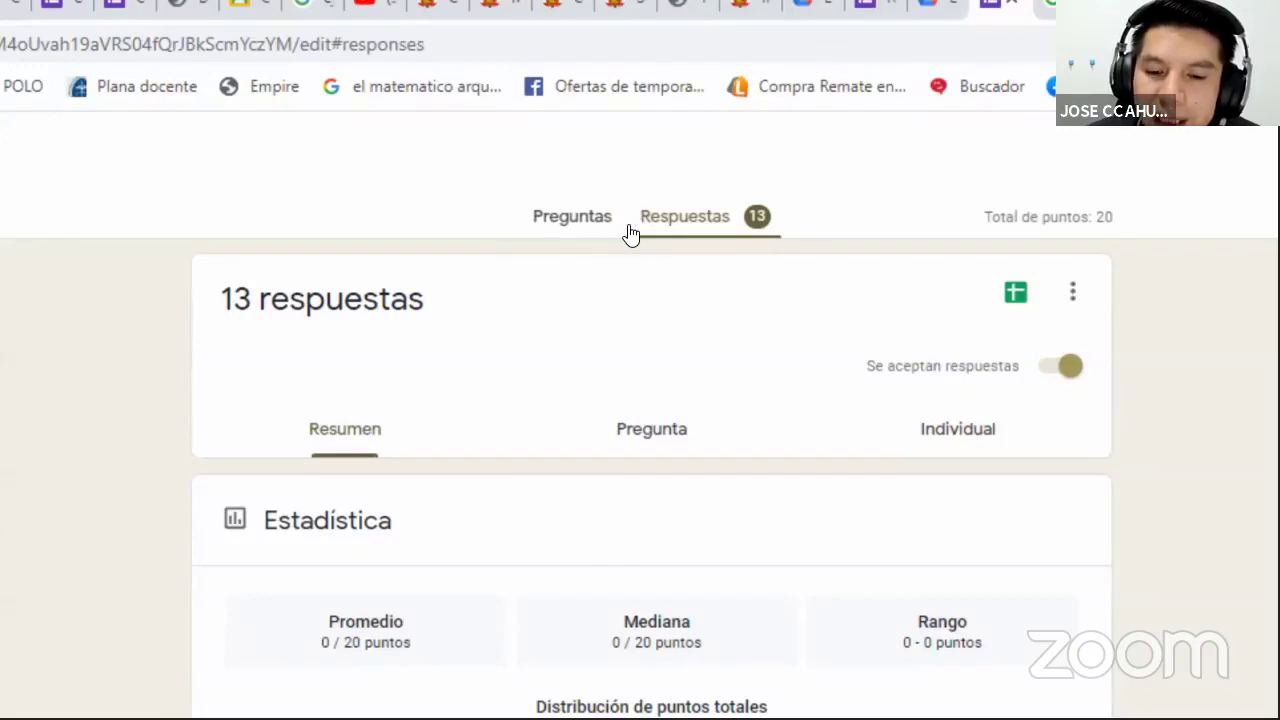
{"action": "key", "text": "Right"}
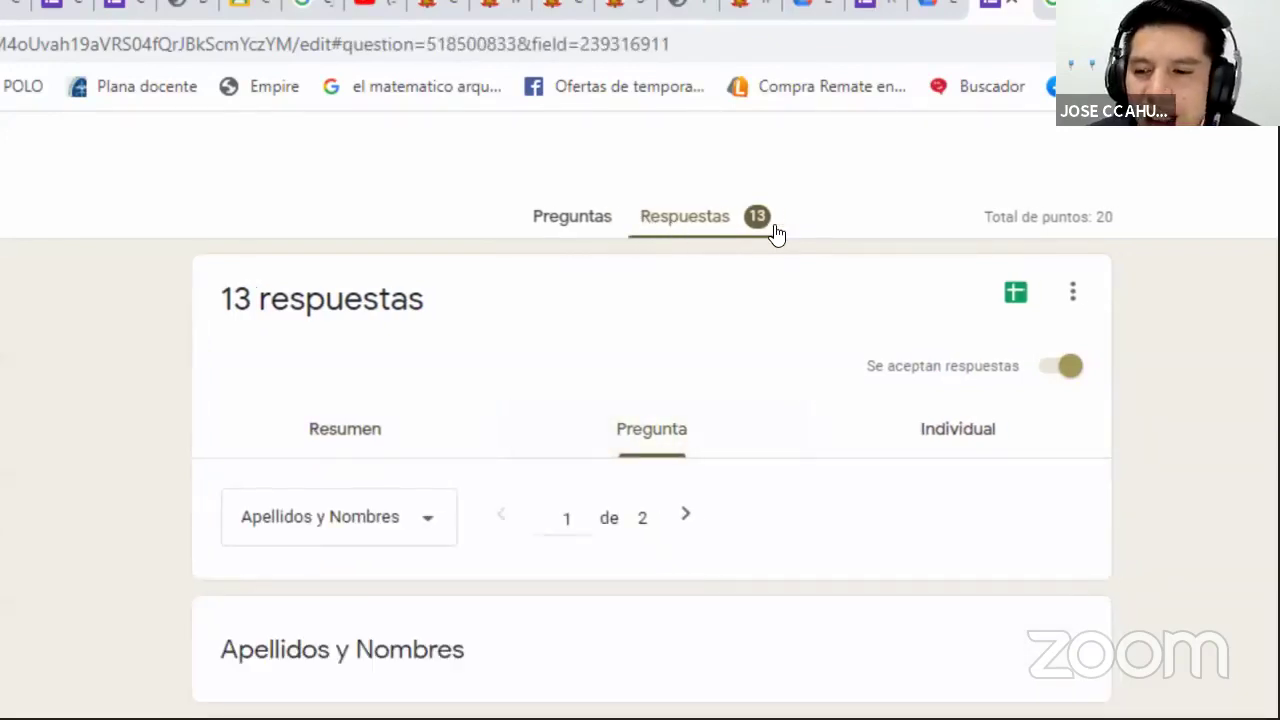
Show the Individual subview, browse through the next responses, and return to response 1 of 13.
{"action": "key", "text": "Right"}
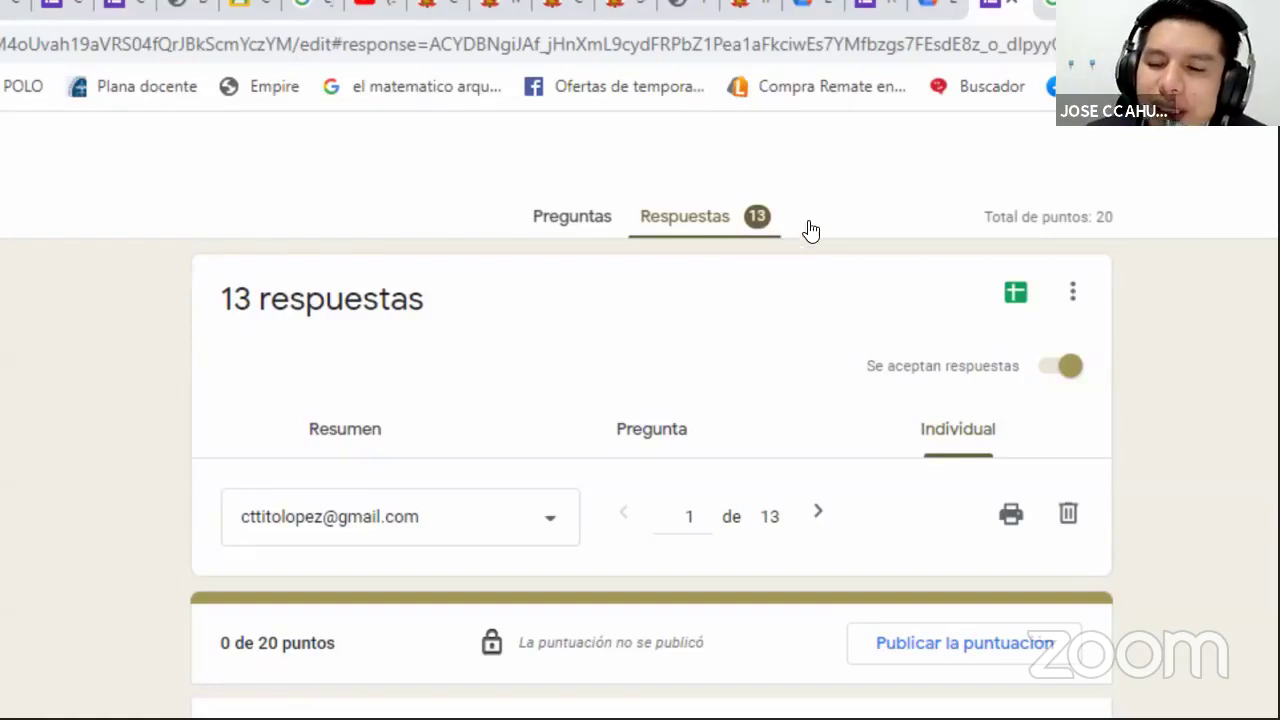
{"action": "scroll", "coordinate": [792, 212], "scroll_direction": "down", "scroll_amount": 1}
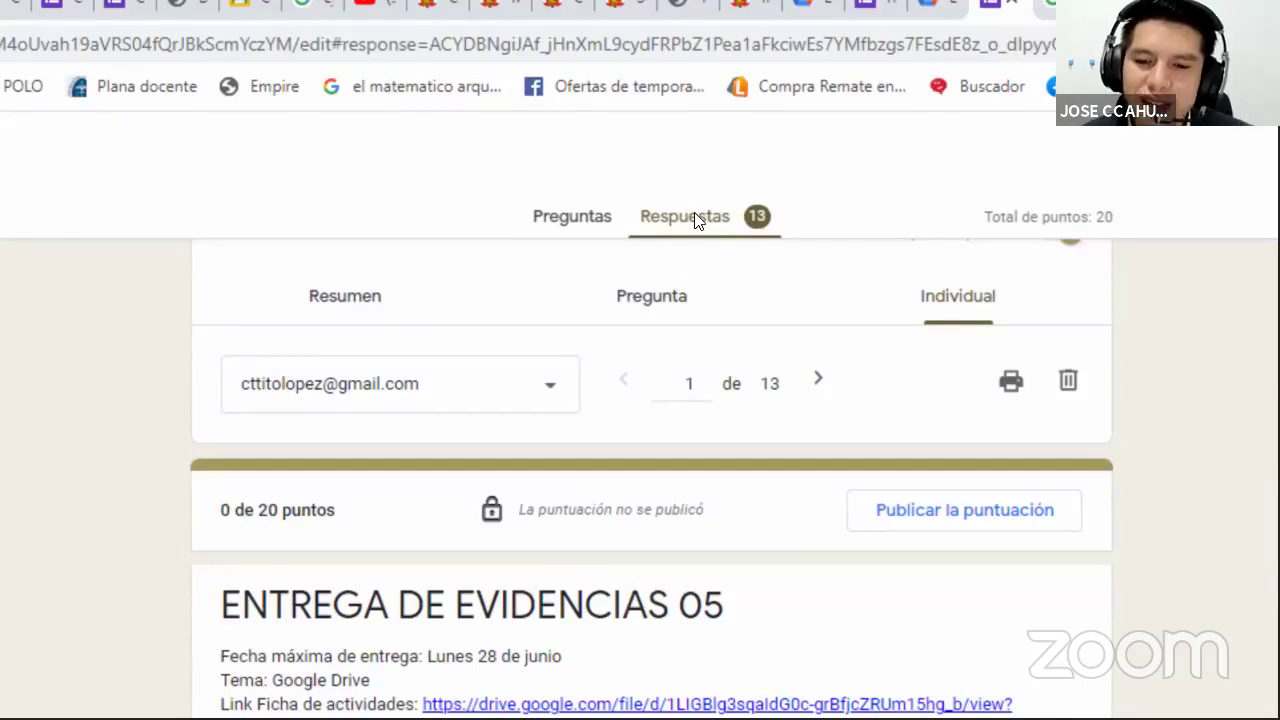
{"action": "left_click", "coordinate": [818, 378]}
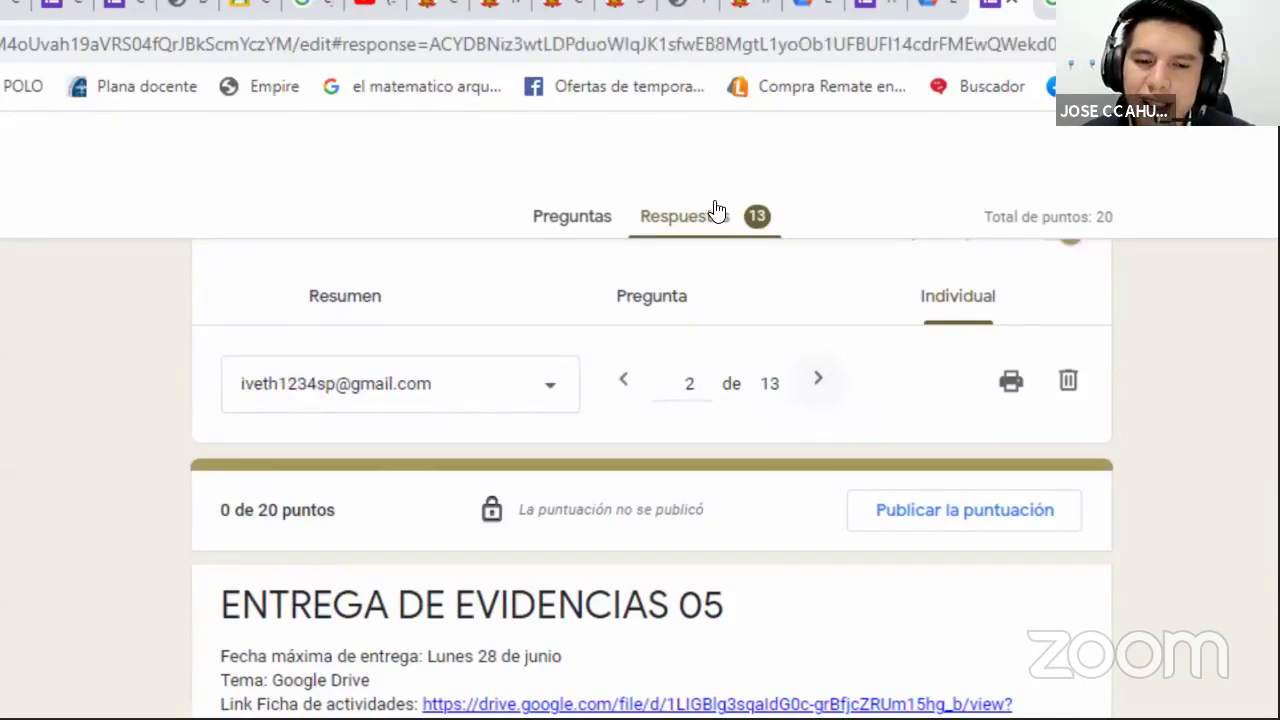
{"action": "key", "text": "Return"}
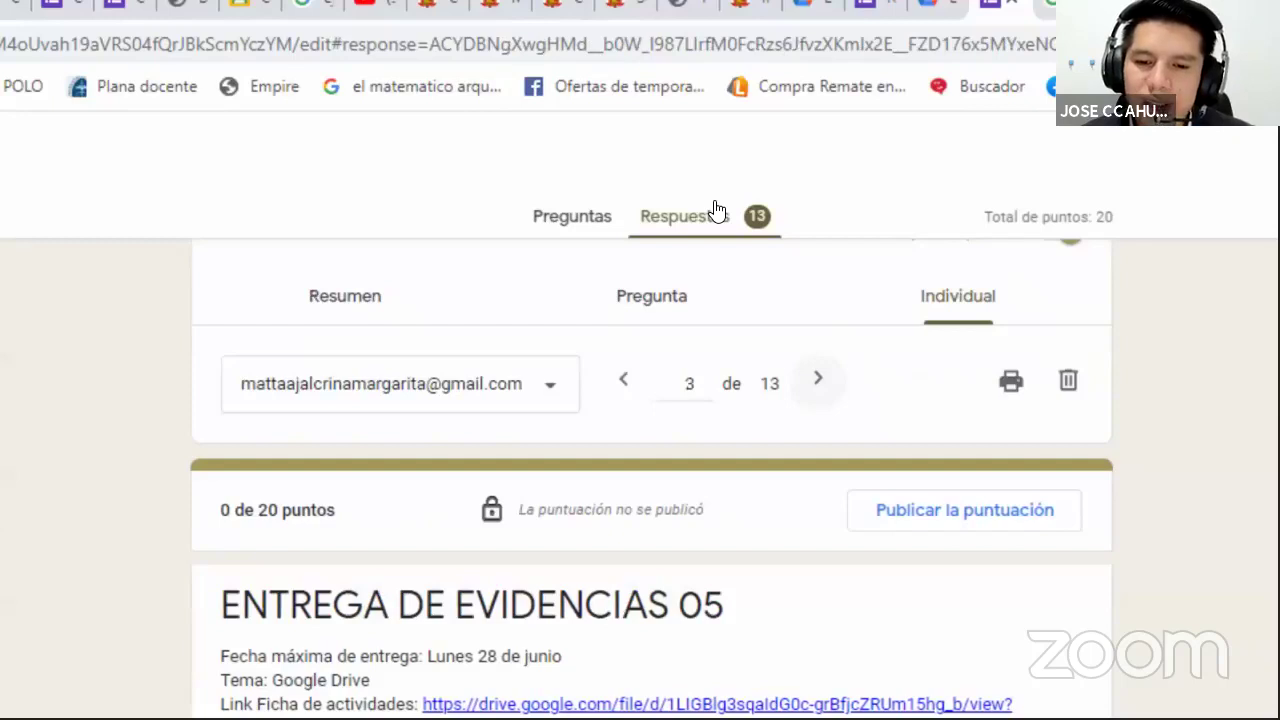
{"action": "key", "text": "Return"}
{"action": "key", "text": "shift+Tab"}
{"action": "key", "text": "Return"}
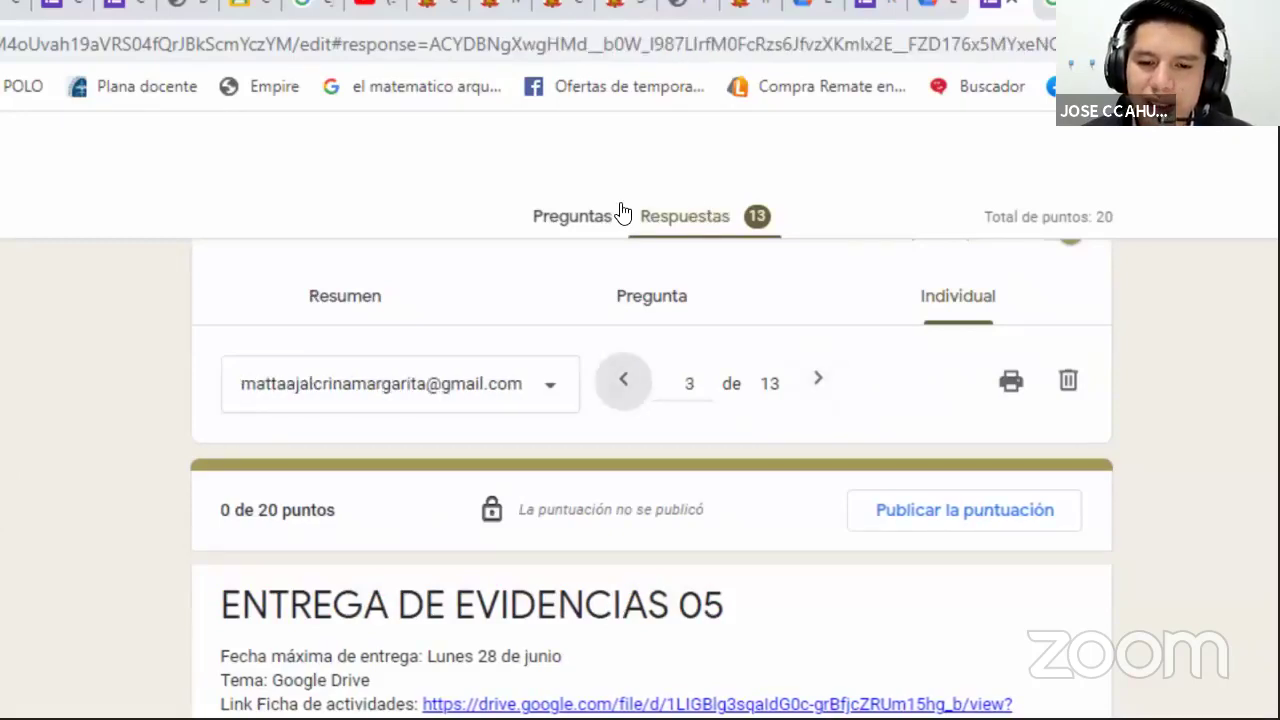
{"action": "key", "text": "Return"}
{"action": "key", "text": "Return"}
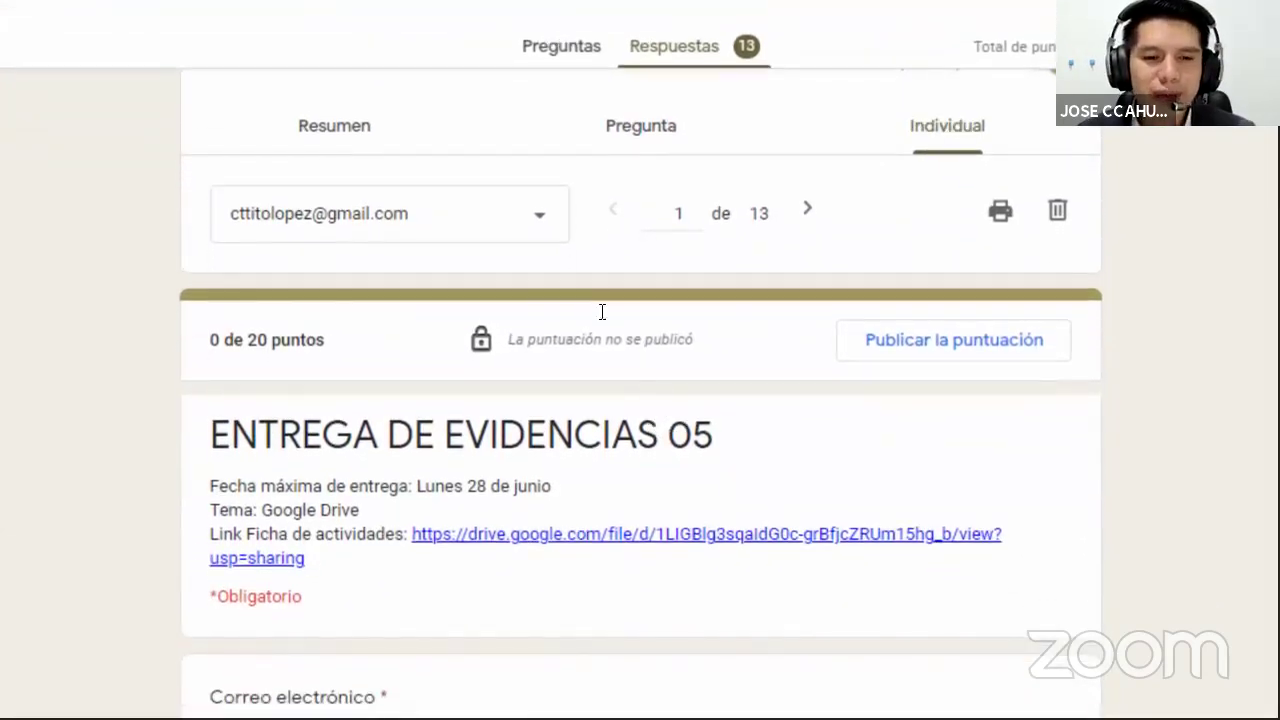
Look at the first student's uploaded EVIDENCIAS image, then select the Adjuntar evidencia points box.
{"action": "triple_click", "coordinate": [420, 269]}
{"action": "left_click", "coordinate": [474, 270]}
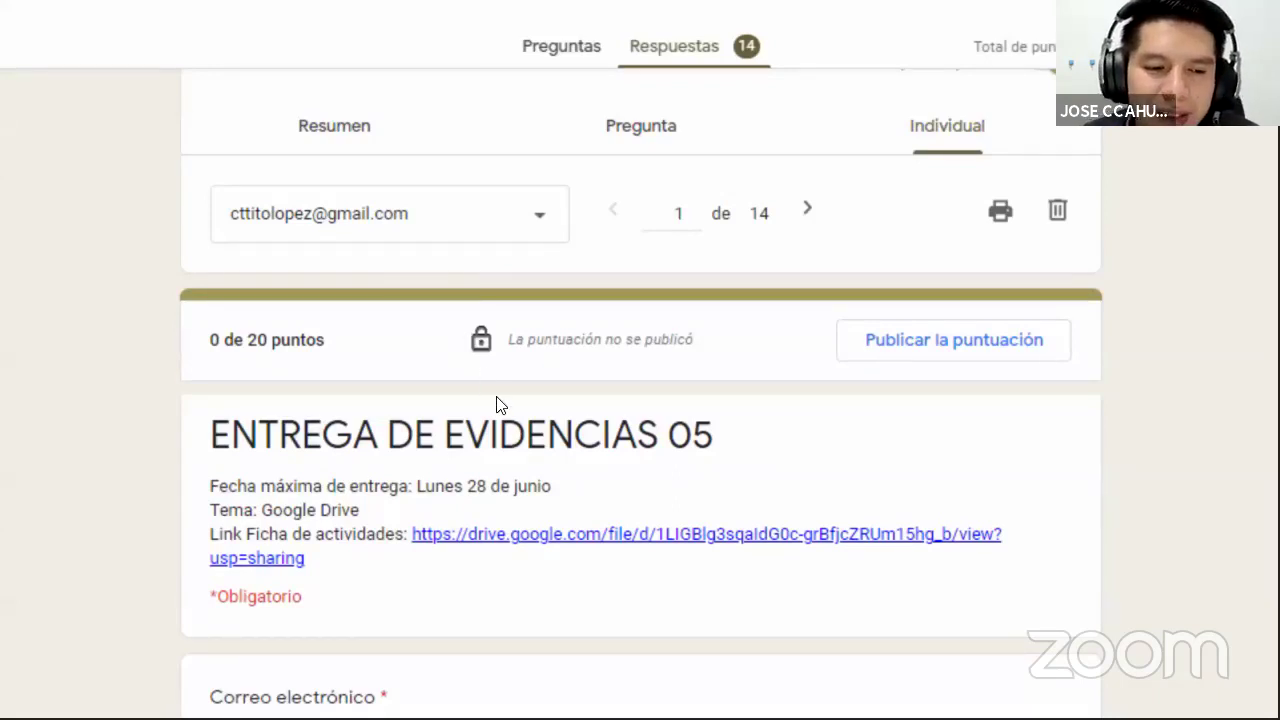
{"action": "scroll", "coordinate": [505, 420], "scroll_direction": "down", "scroll_amount": 3}
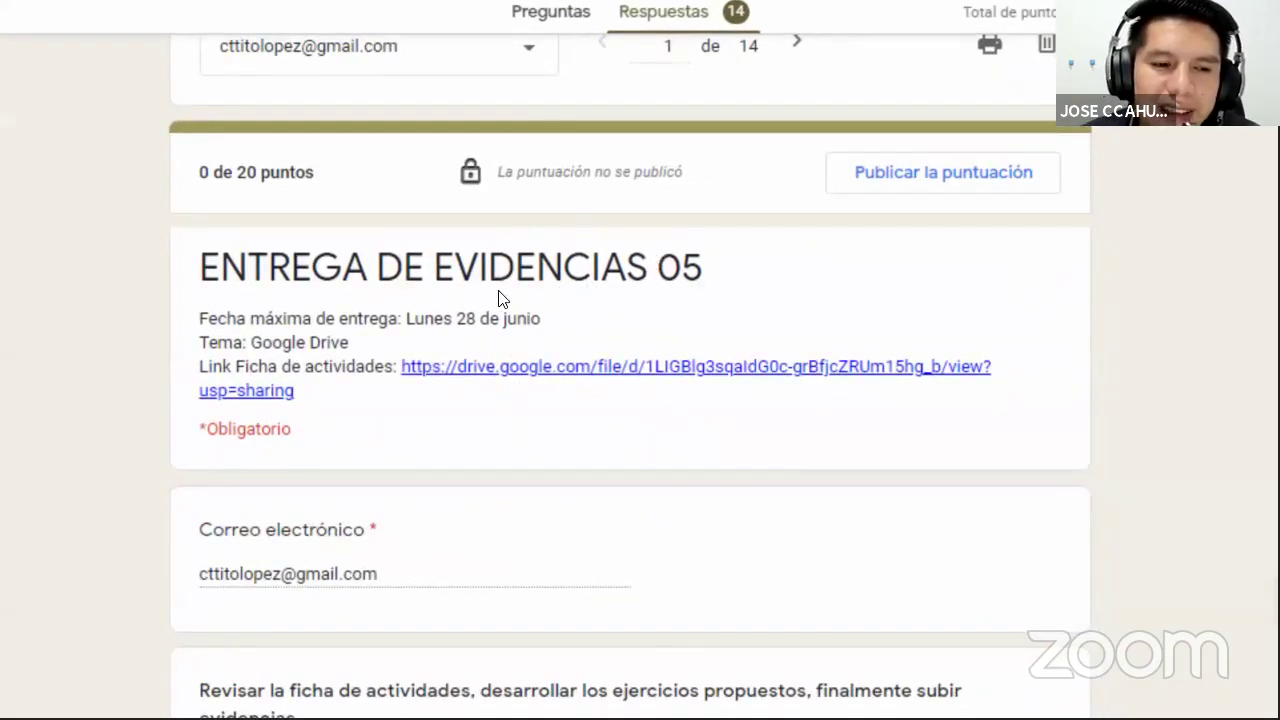
{"action": "scroll", "coordinate": [497, 271], "scroll_direction": "down", "scroll_amount": 2}
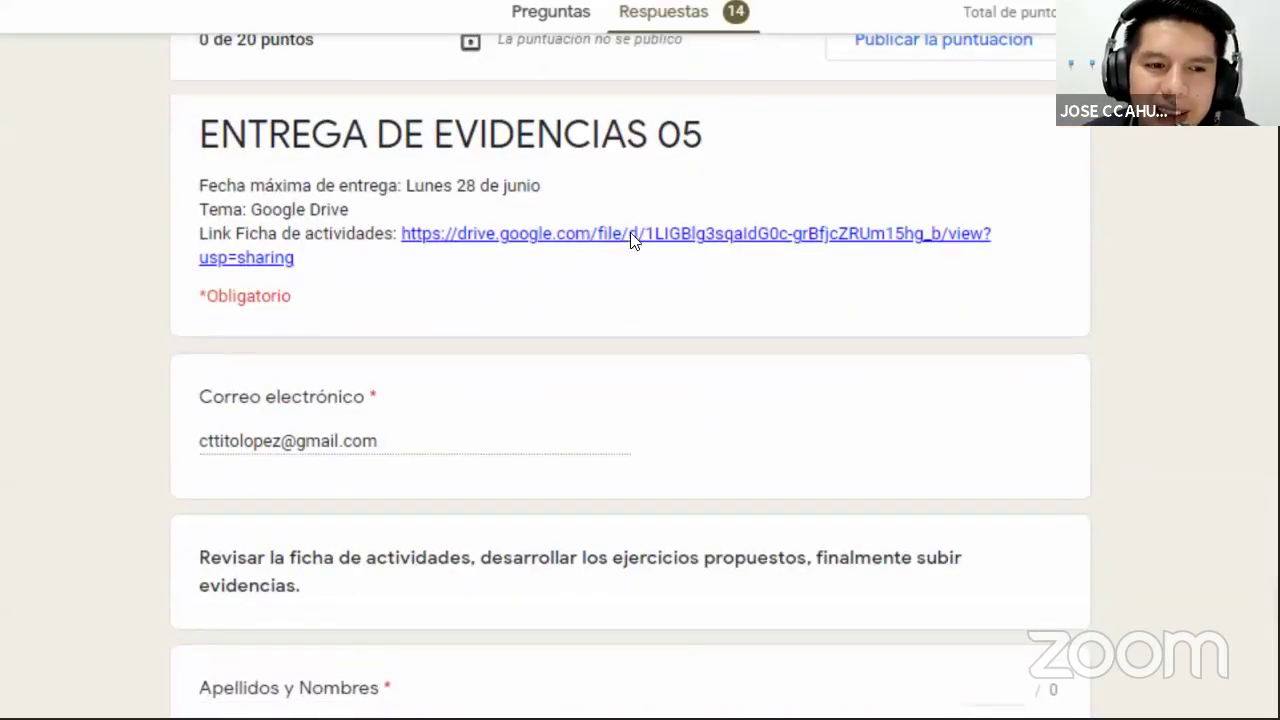
{"action": "scroll", "coordinate": [526, 309], "scroll_direction": "down", "scroll_amount": 2}
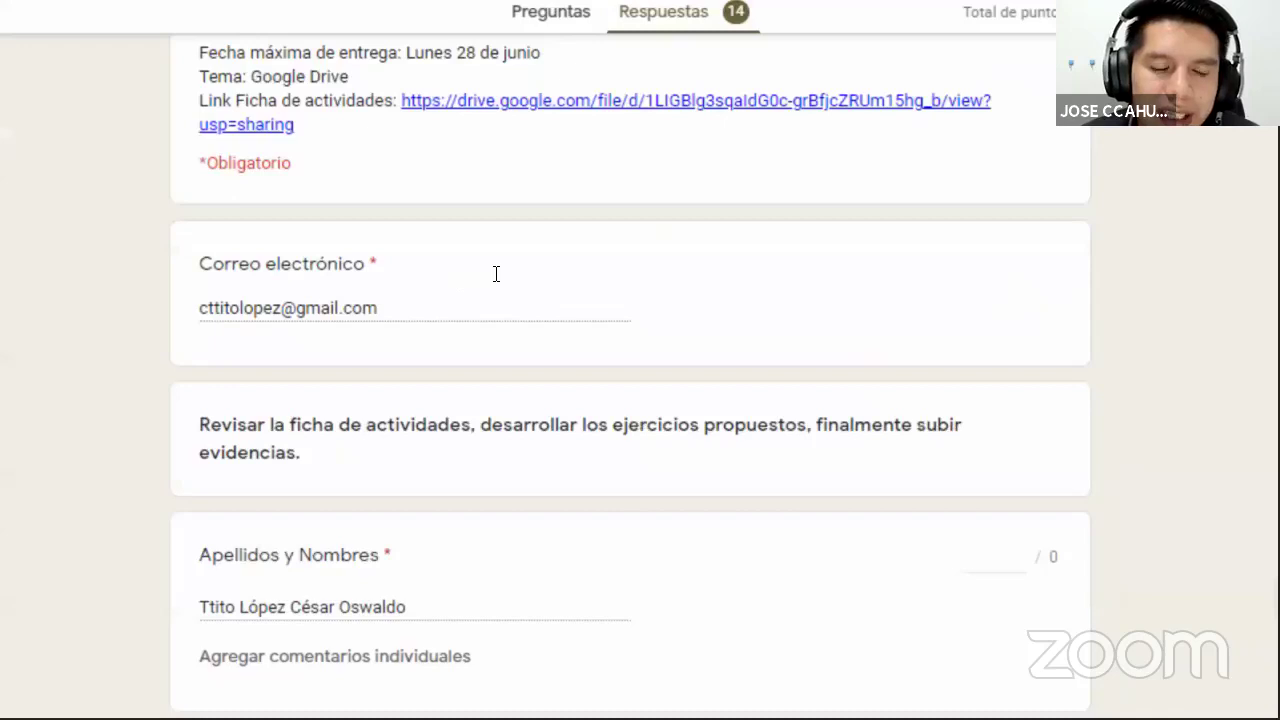
{"action": "scroll", "coordinate": [494, 274], "scroll_direction": "down", "scroll_amount": 1}
{"action": "scroll", "coordinate": [477, 491], "scroll_direction": "down", "scroll_amount": 2}
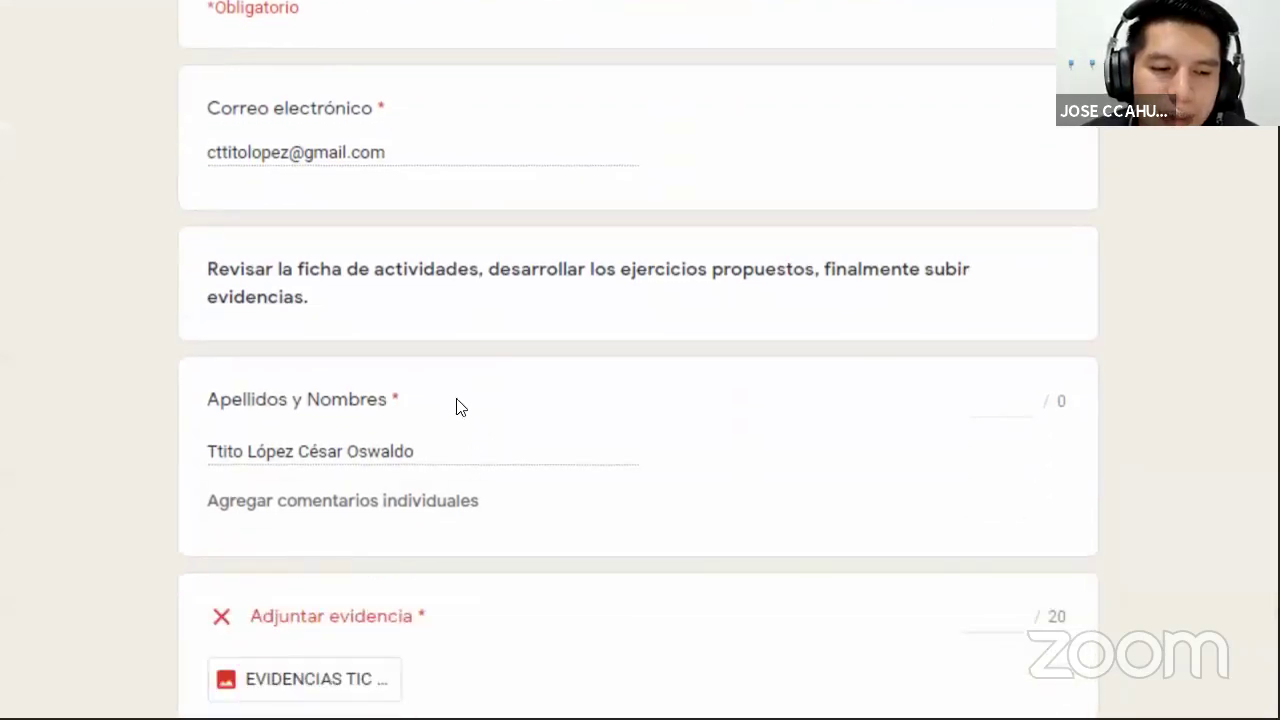
{"action": "scroll", "coordinate": [514, 440], "scroll_direction": "down", "scroll_amount": 3}
{"action": "scroll", "coordinate": [518, 668], "scroll_direction": "down", "scroll_amount": 1}
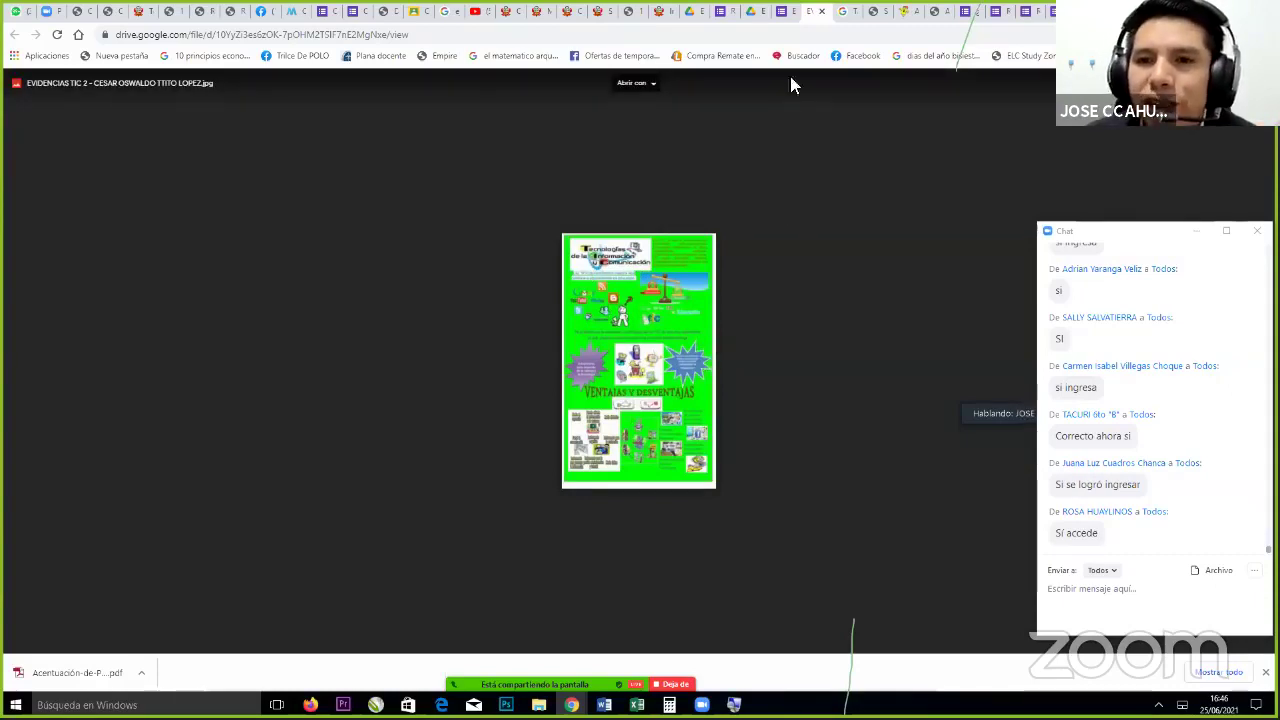
{"action": "left_click", "coordinate": [779, 12]}
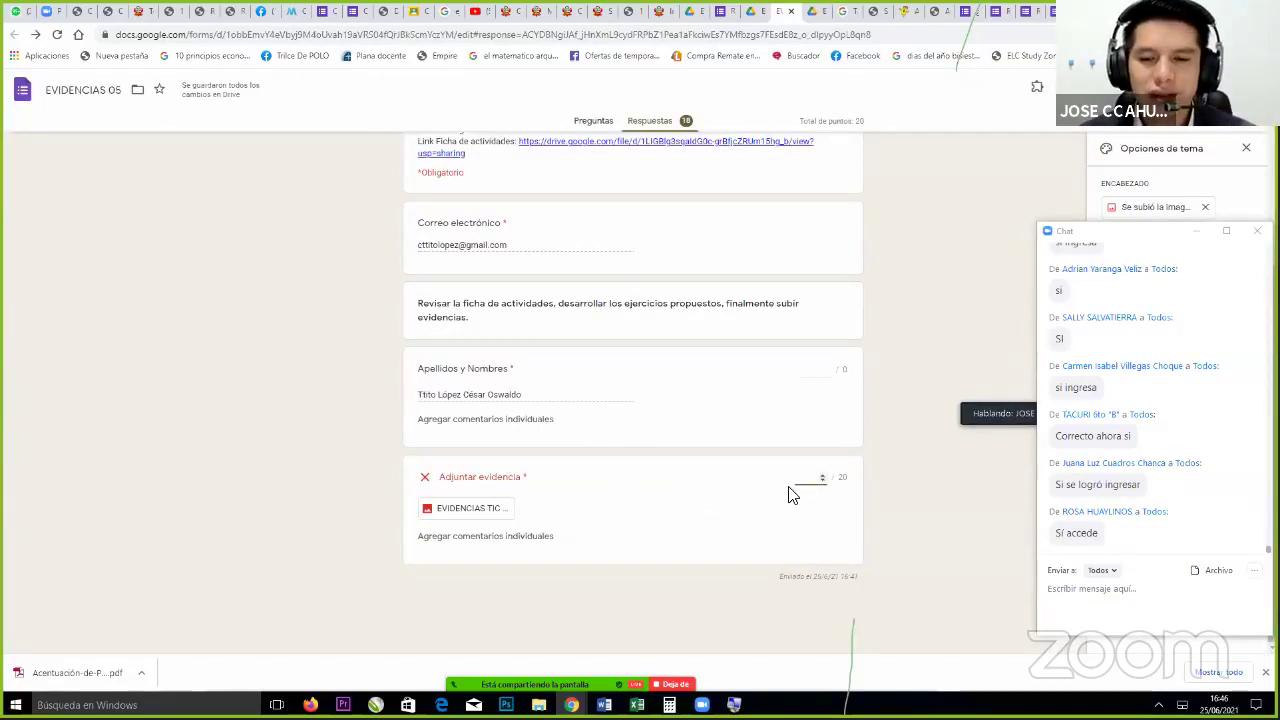
{"action": "left_click", "coordinate": [792, 489]}
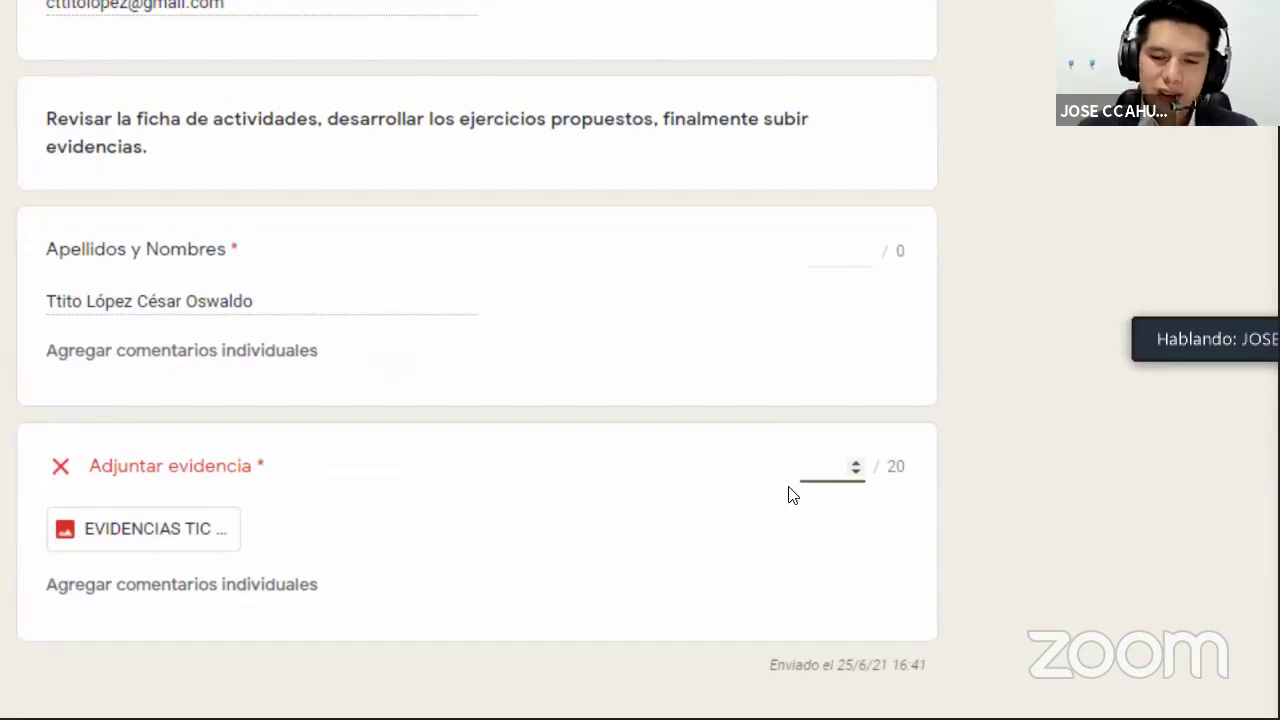
Replace the Adjuntar evidencia score with 15 out of 20 and save the pending change.
{"action": "type", "text": "15"}
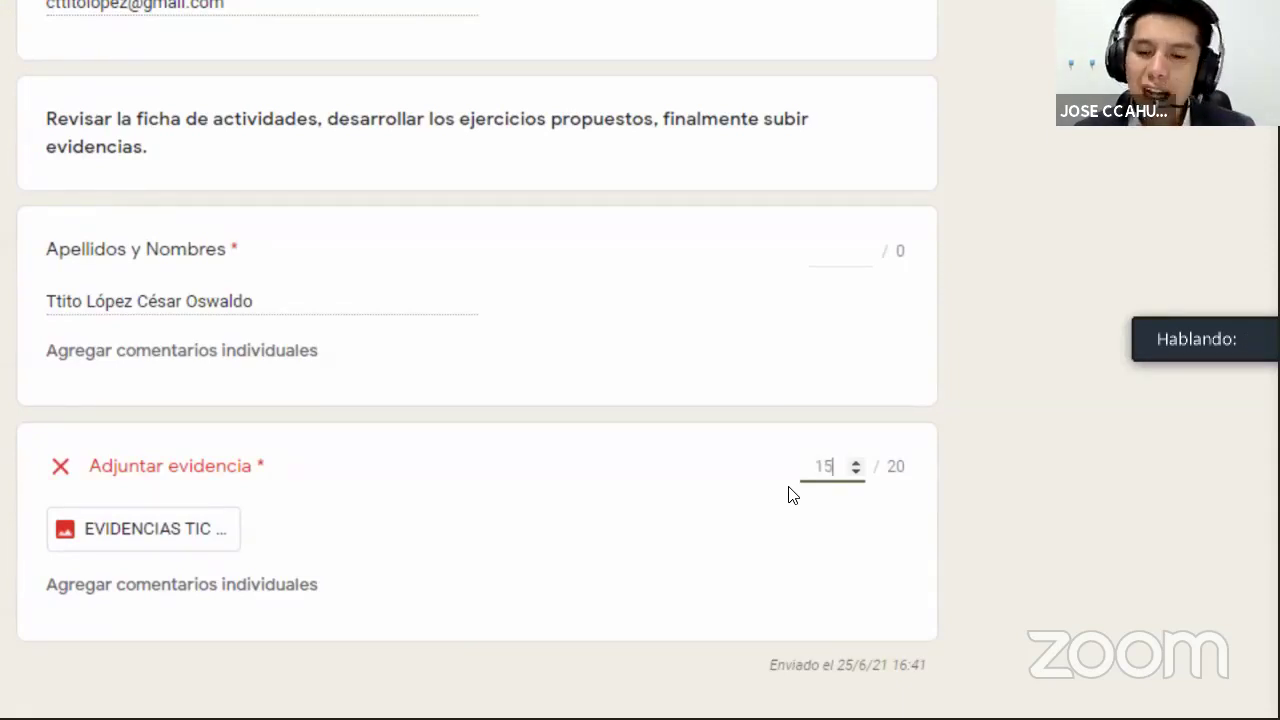
{"action": "double_click", "coordinate": [798, 482]}
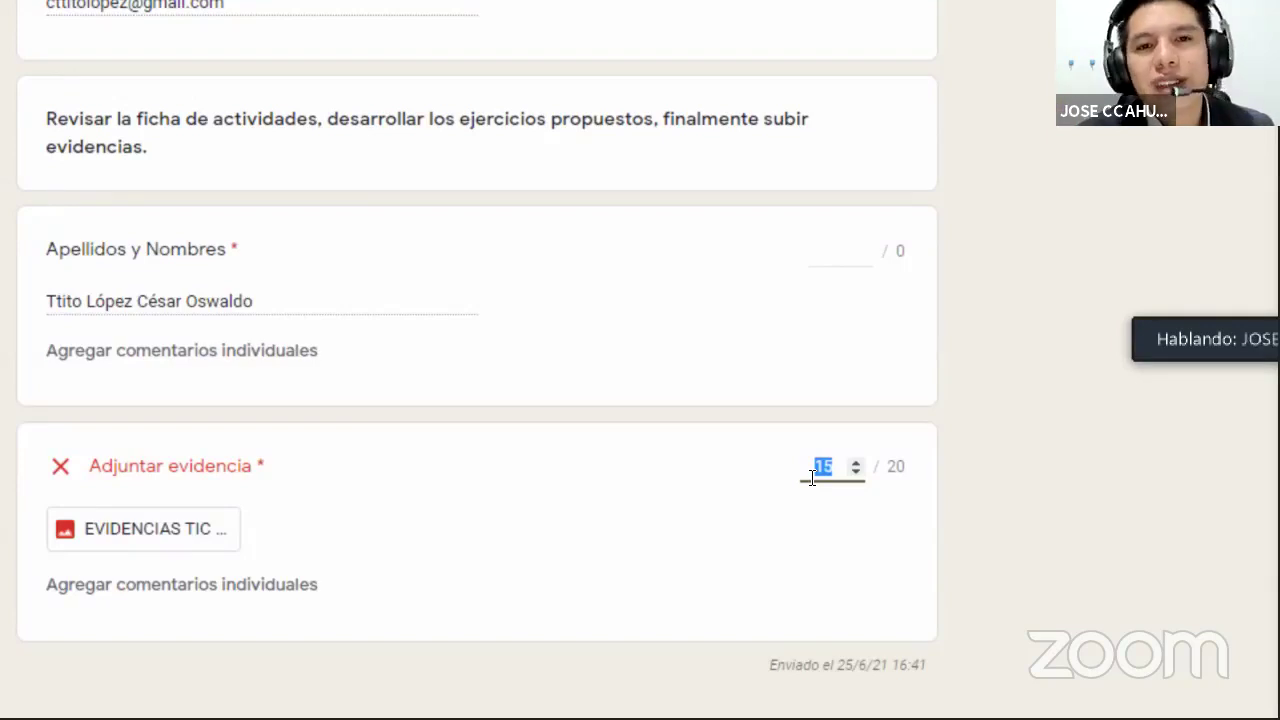
{"action": "key", "text": "BackSpace"}
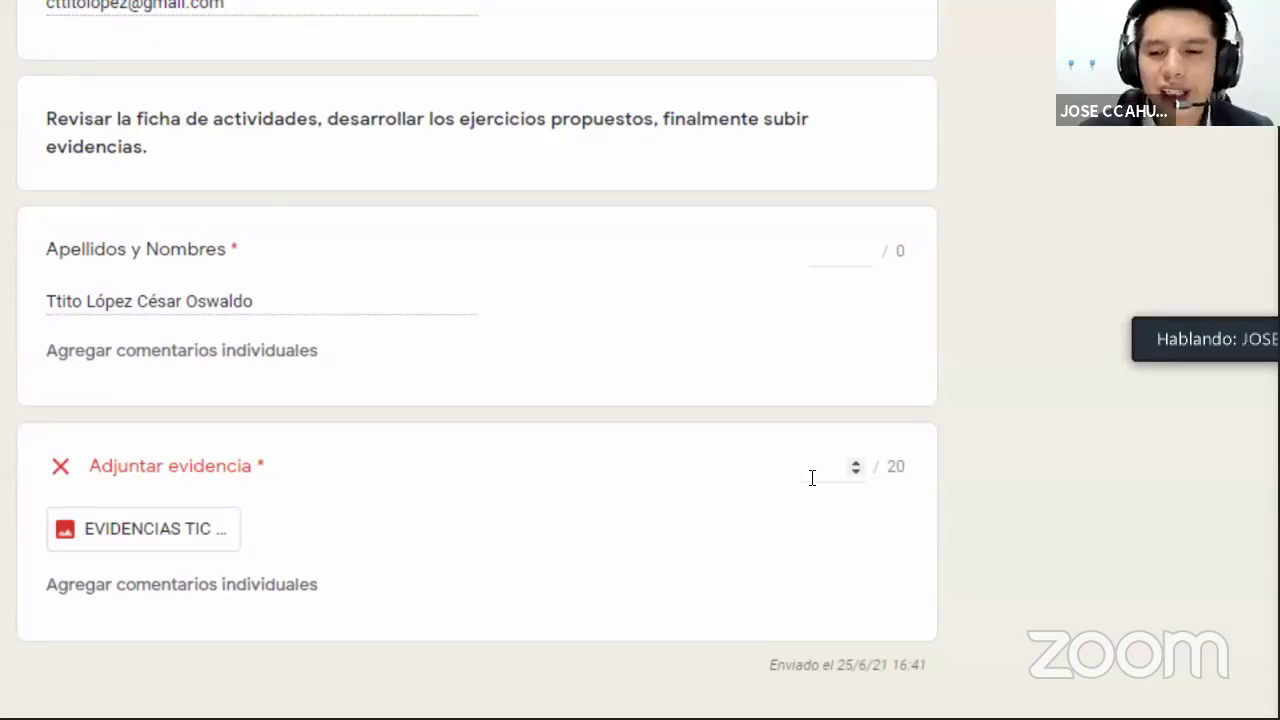
{"action": "left_click", "coordinate": [816, 484]}
{"action": "type", "text": "15"}
{"action": "scroll", "coordinate": [799, 620], "scroll_direction": "down", "scroll_amount": 1}
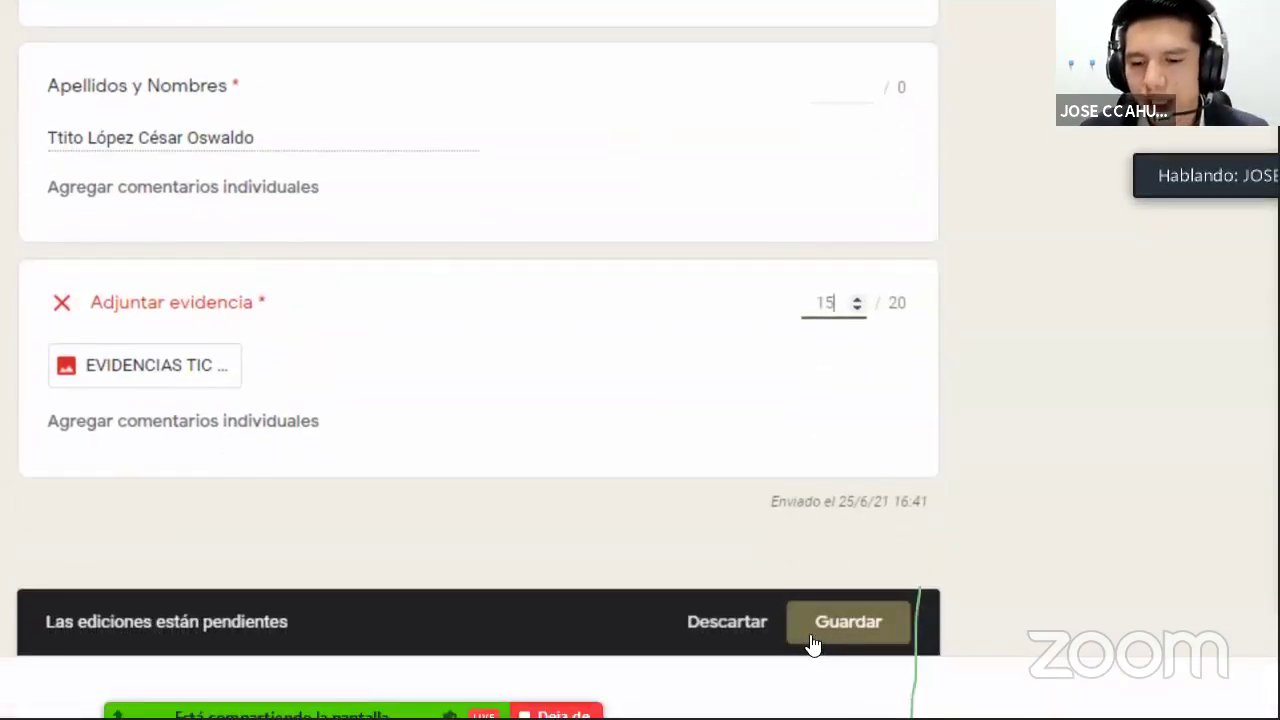
{"action": "left_click", "coordinate": [829, 622]}
{"action": "scroll", "coordinate": [757, 514], "scroll_direction": "down", "scroll_amount": 6}
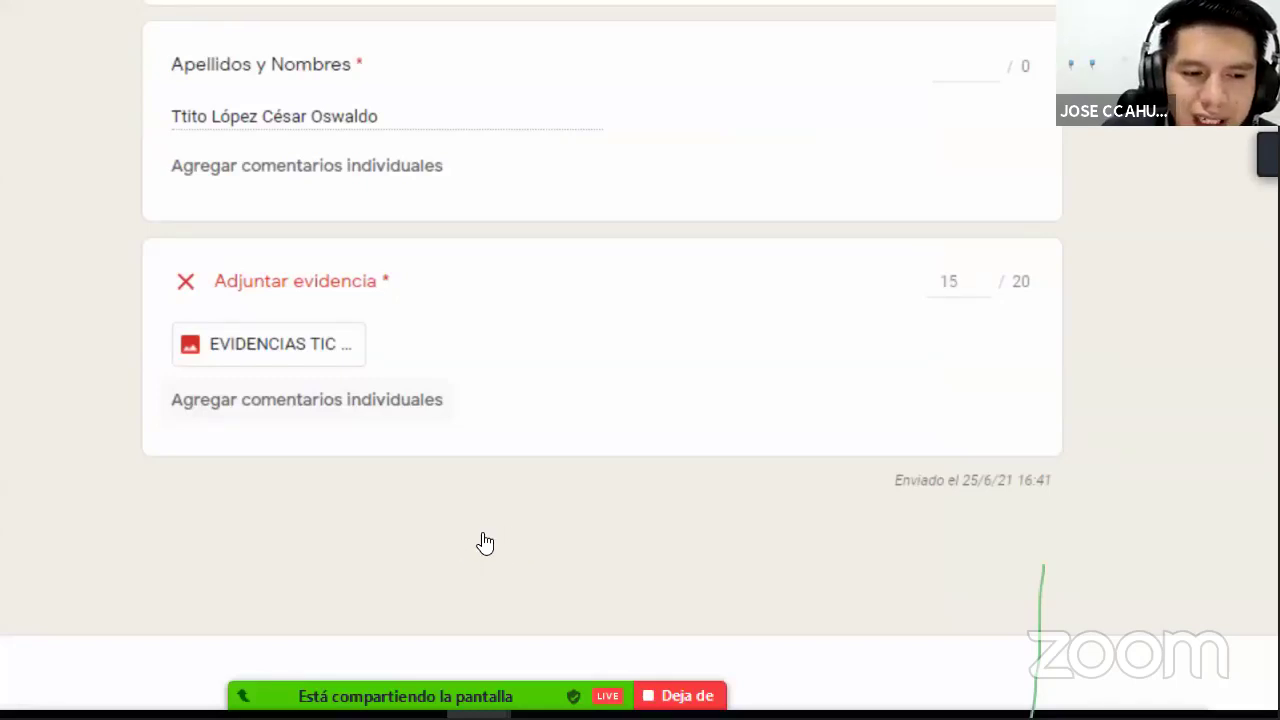
{"action": "key", "text": "Return"}
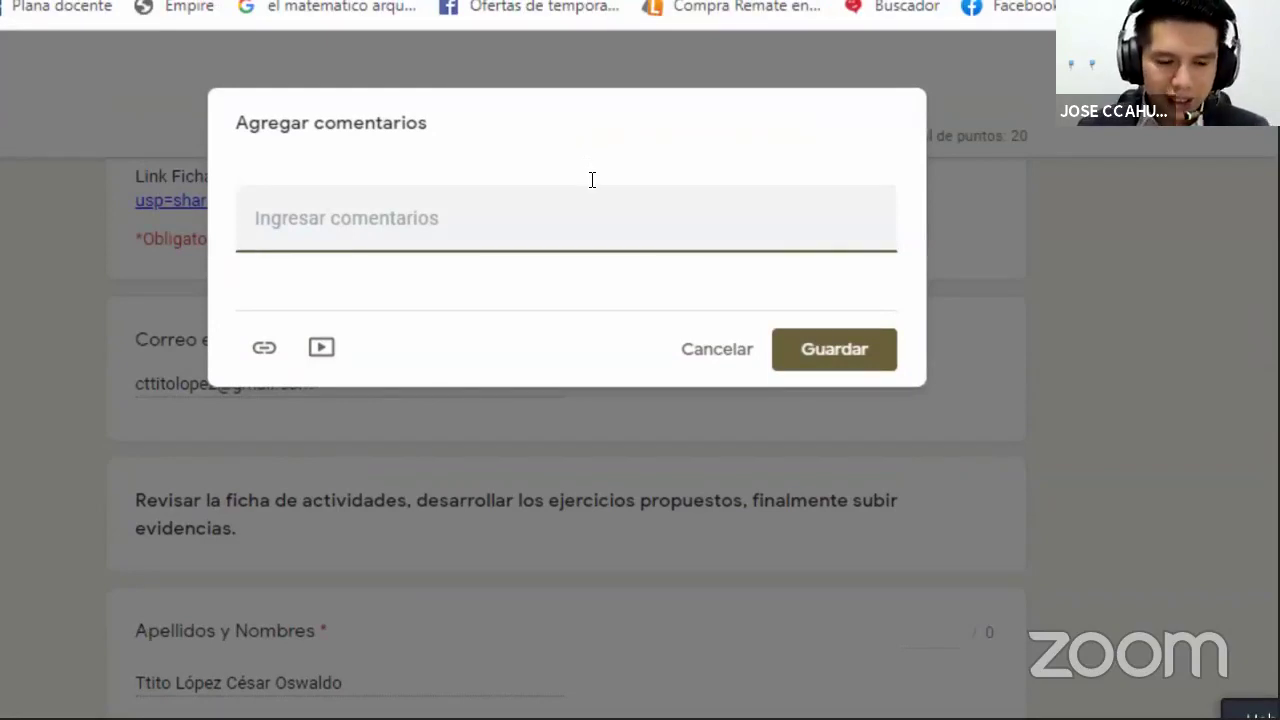
Write and save feedback congratulating the student by name and suggesting better ordering of the Diseño elements.
{"action": "type", "text": "Excel"}
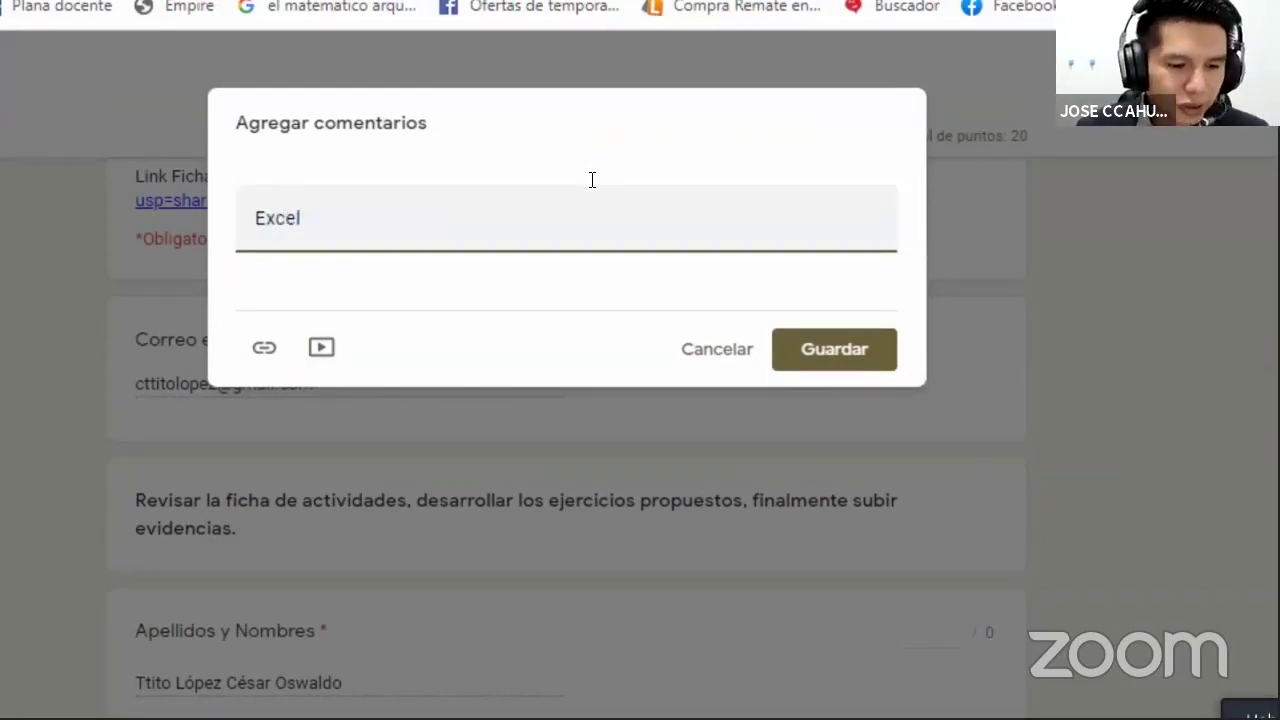
{"action": "key", "text": "BackSpace"}
{"action": "key", "text": "BackSpace"}
{"action": "key", "text": "BackSpace"}
{"action": "key", "text": "BackSpace"}
{"action": "key", "text": "BackSpace"}
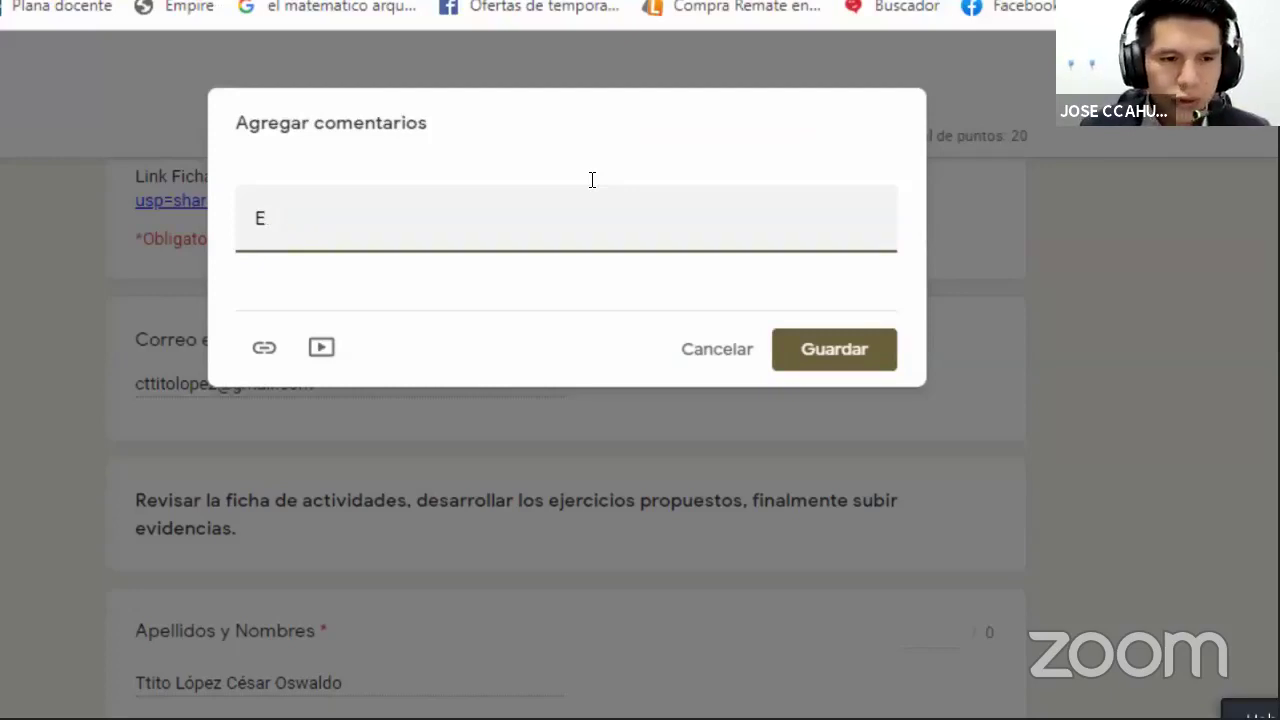
{"action": "type", "text": "Muy"}
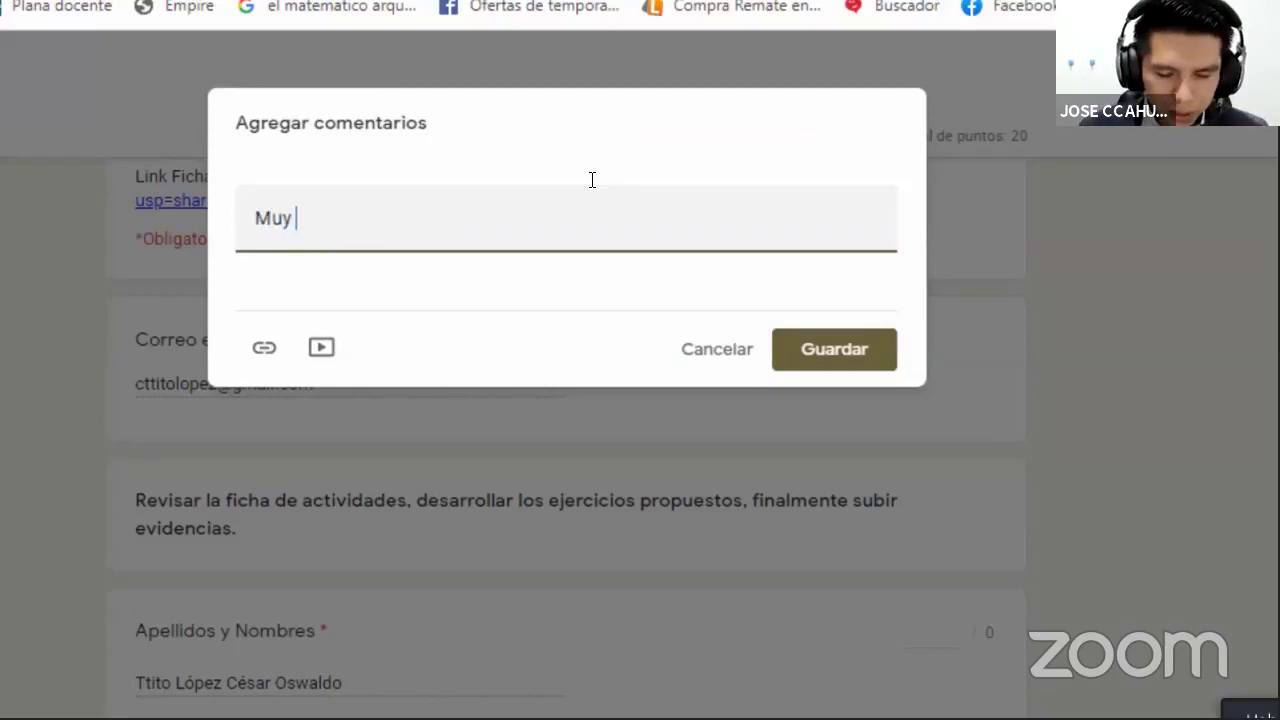
{"action": "type", "text": " bien C"}
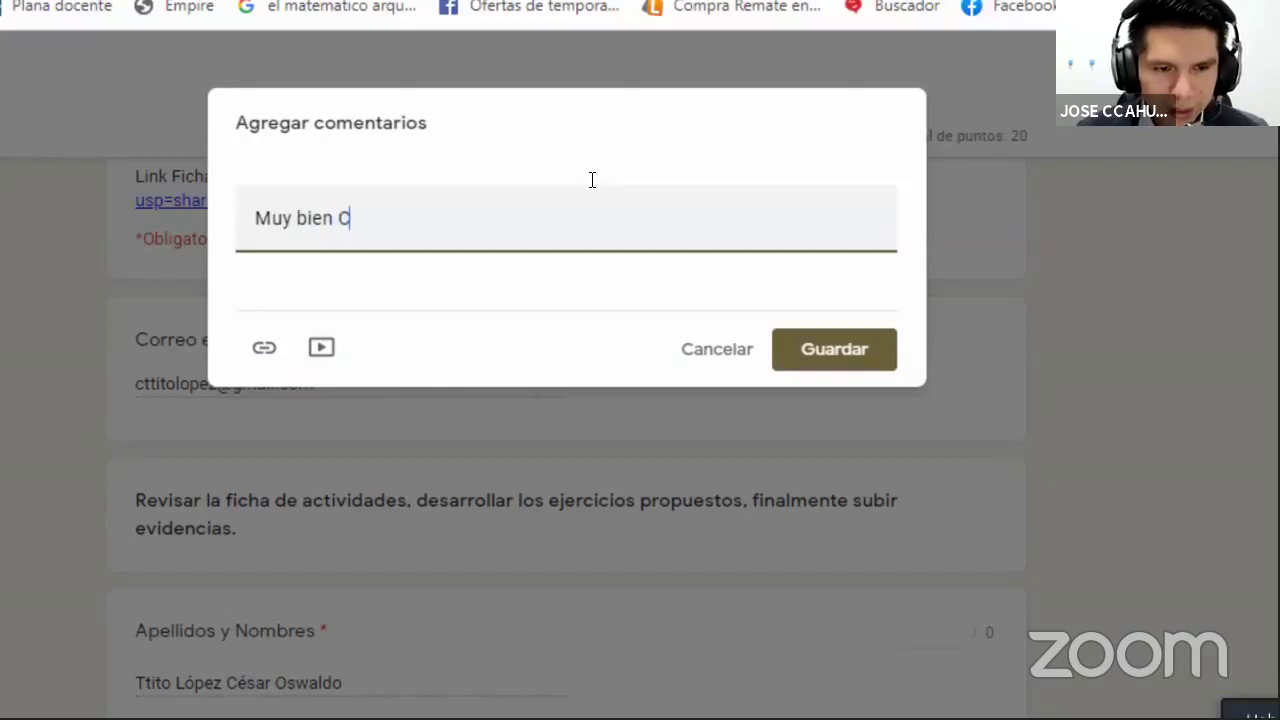
{"action": "type", "text": "ésar"}
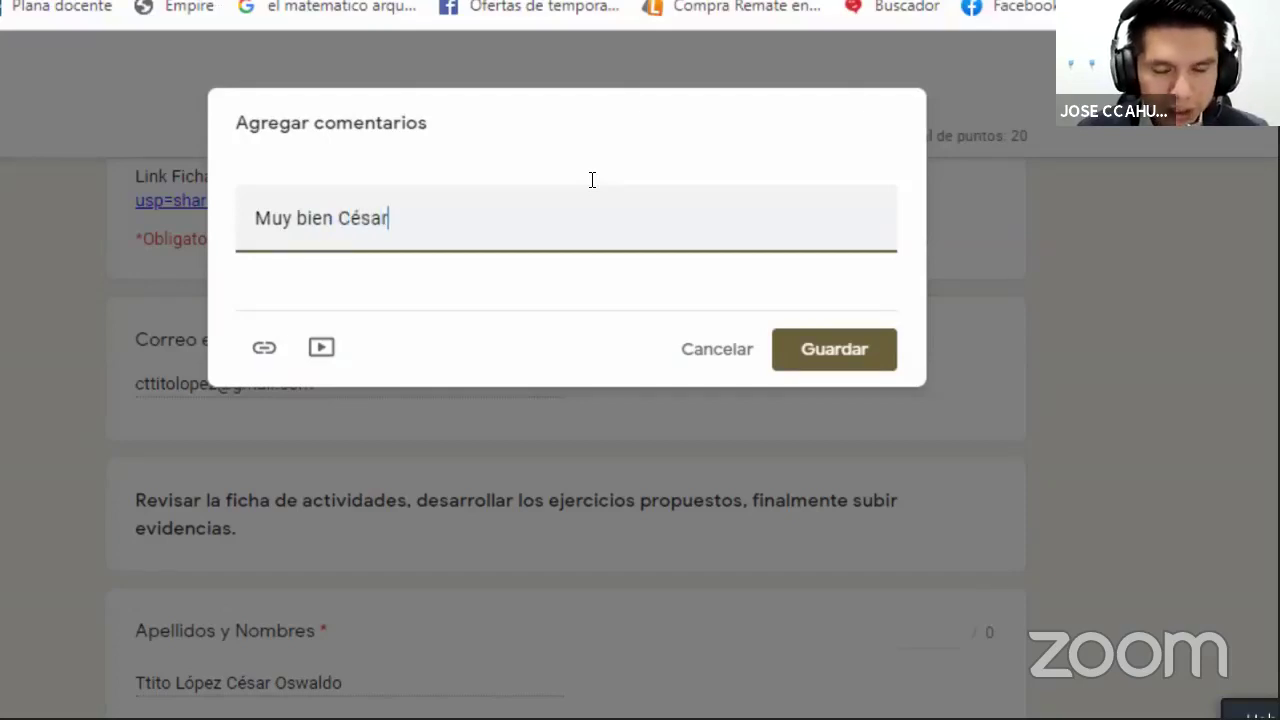
{"action": "type", "text": ", "}
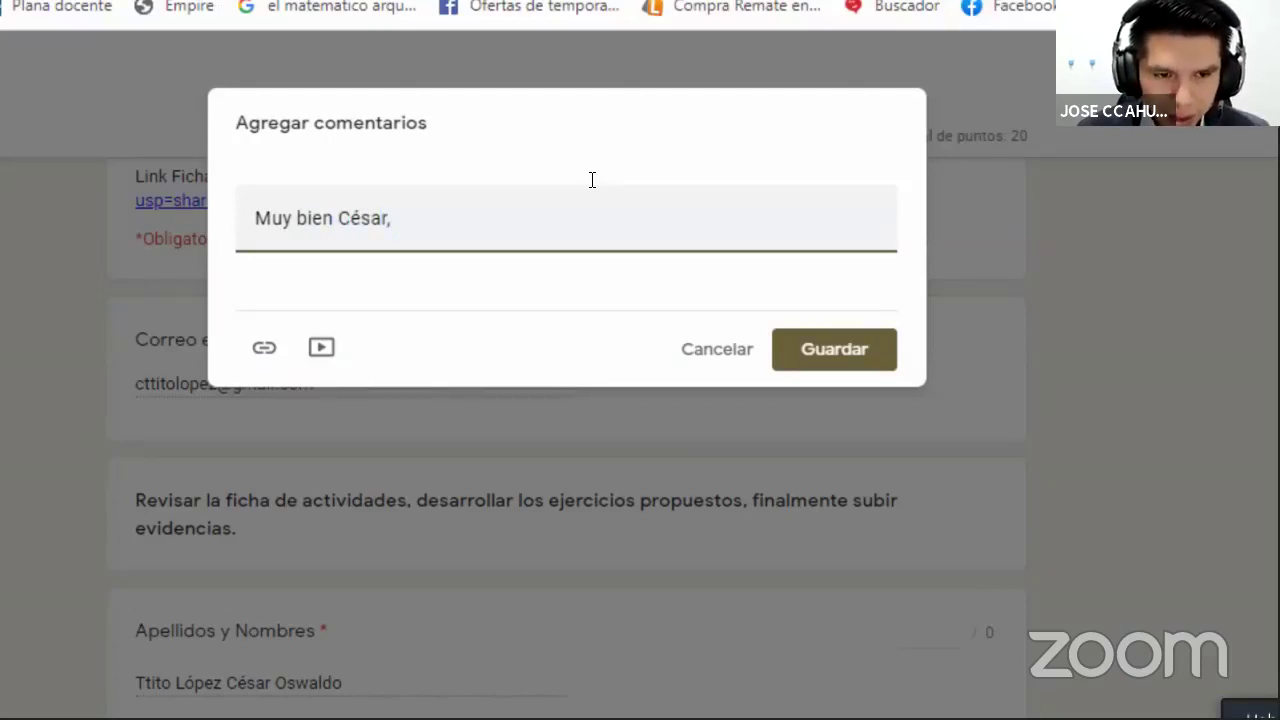
{"action": "type", "text": "felic"}
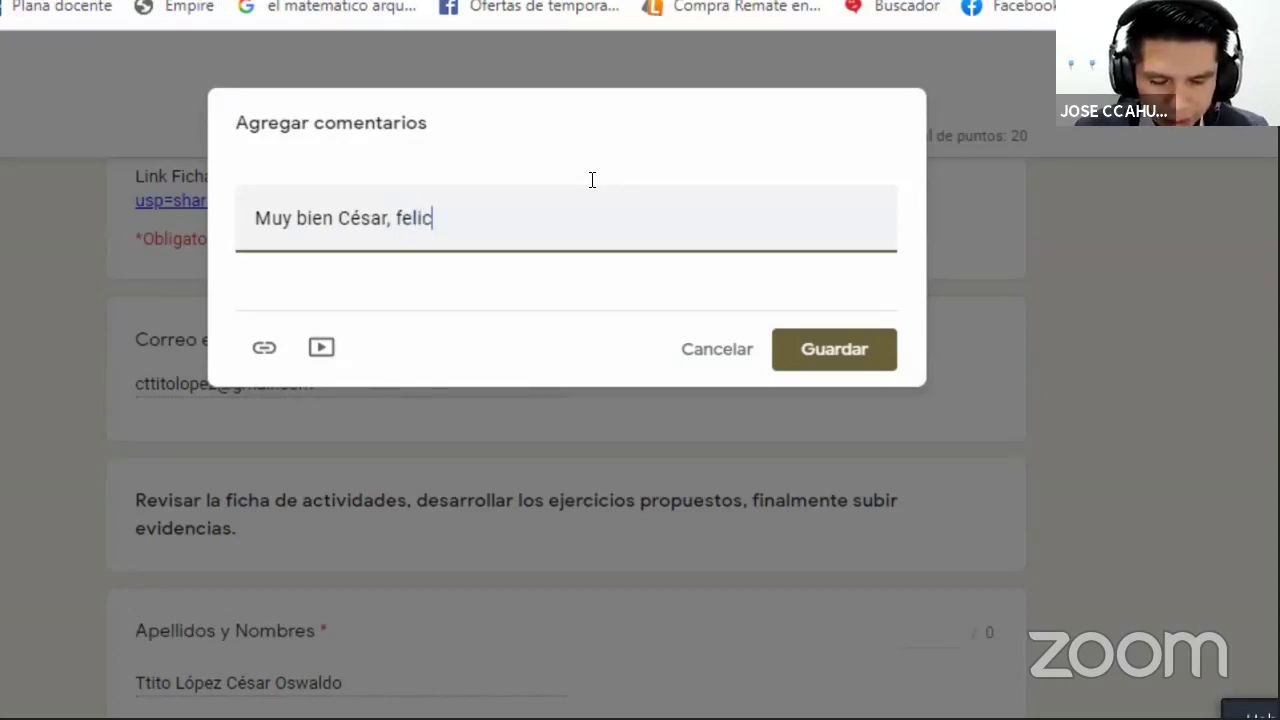
{"action": "type", "text": "itaciones! "}
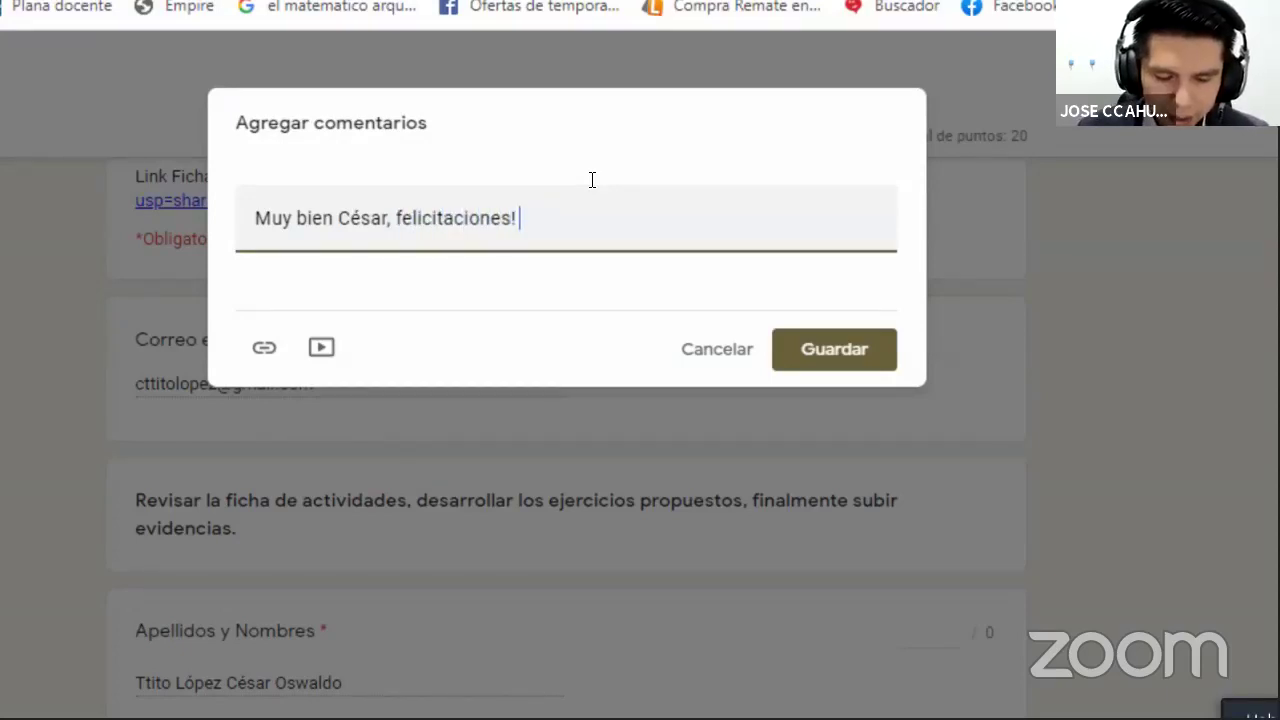
{"action": "type", "text": "te recomiendo que pueda ordena"}
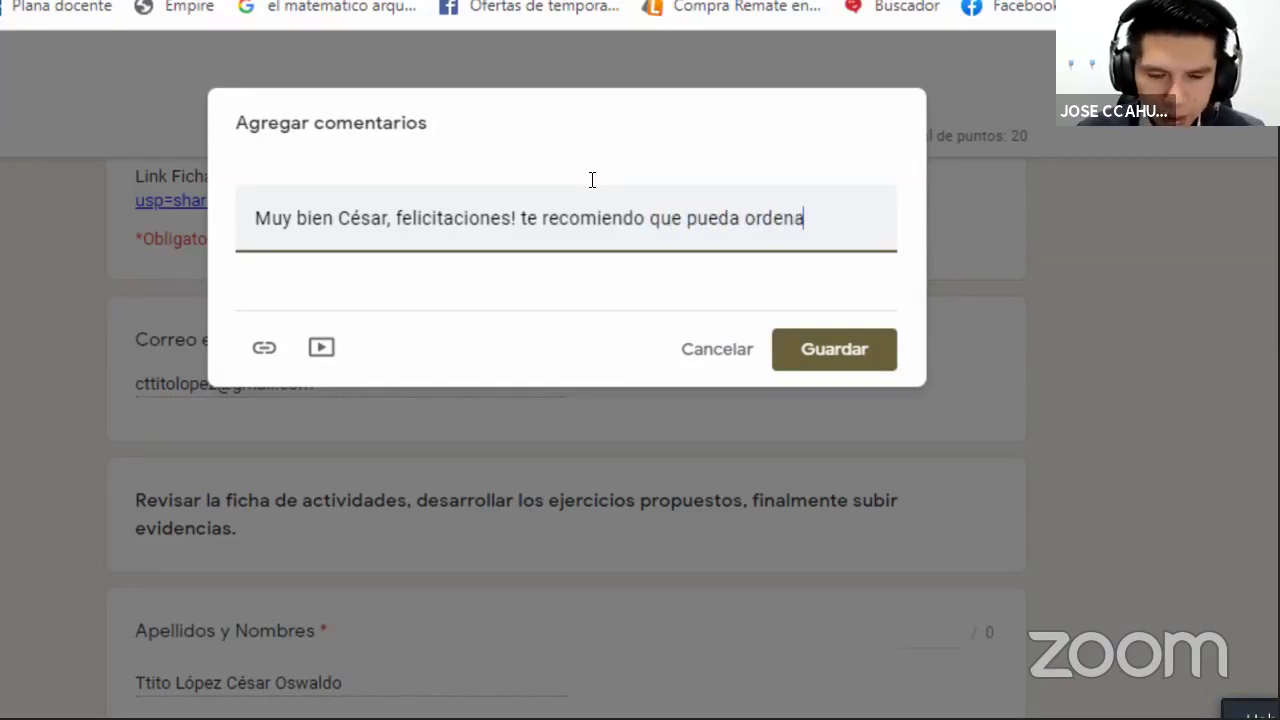
{"action": "type", "text": "r de la "}
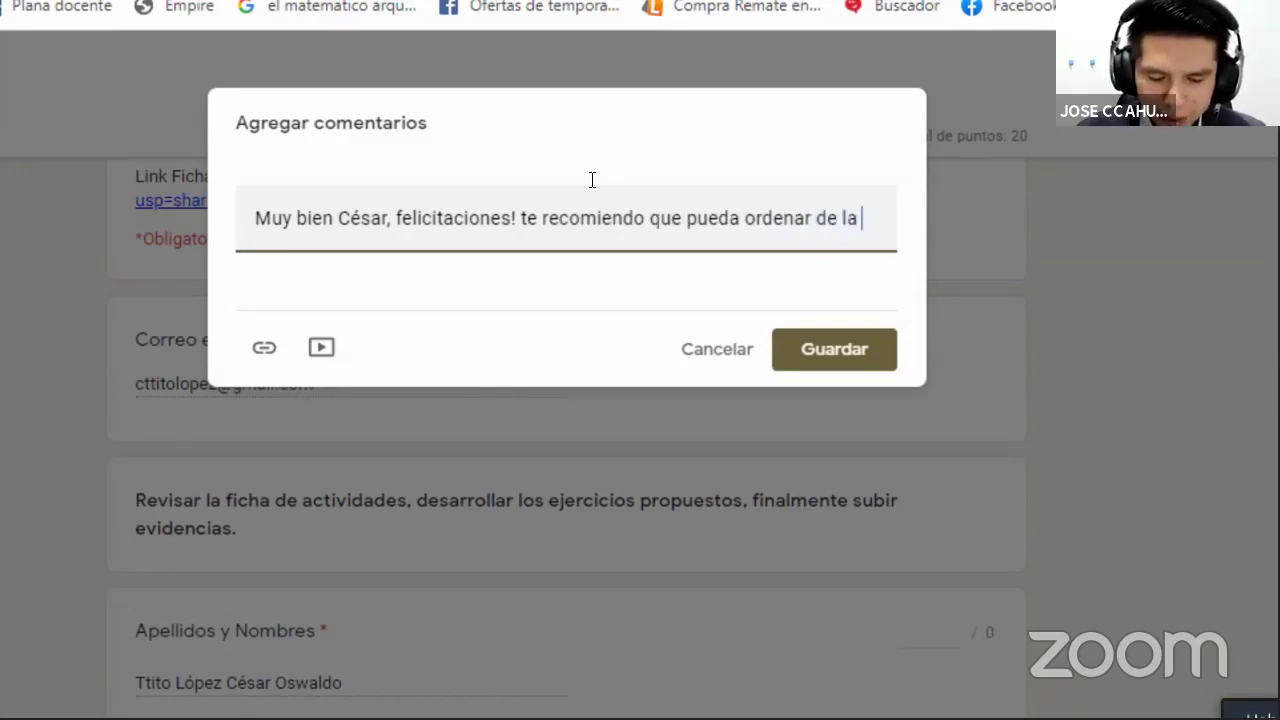
{"action": "type", "text": "mejor fomar"}
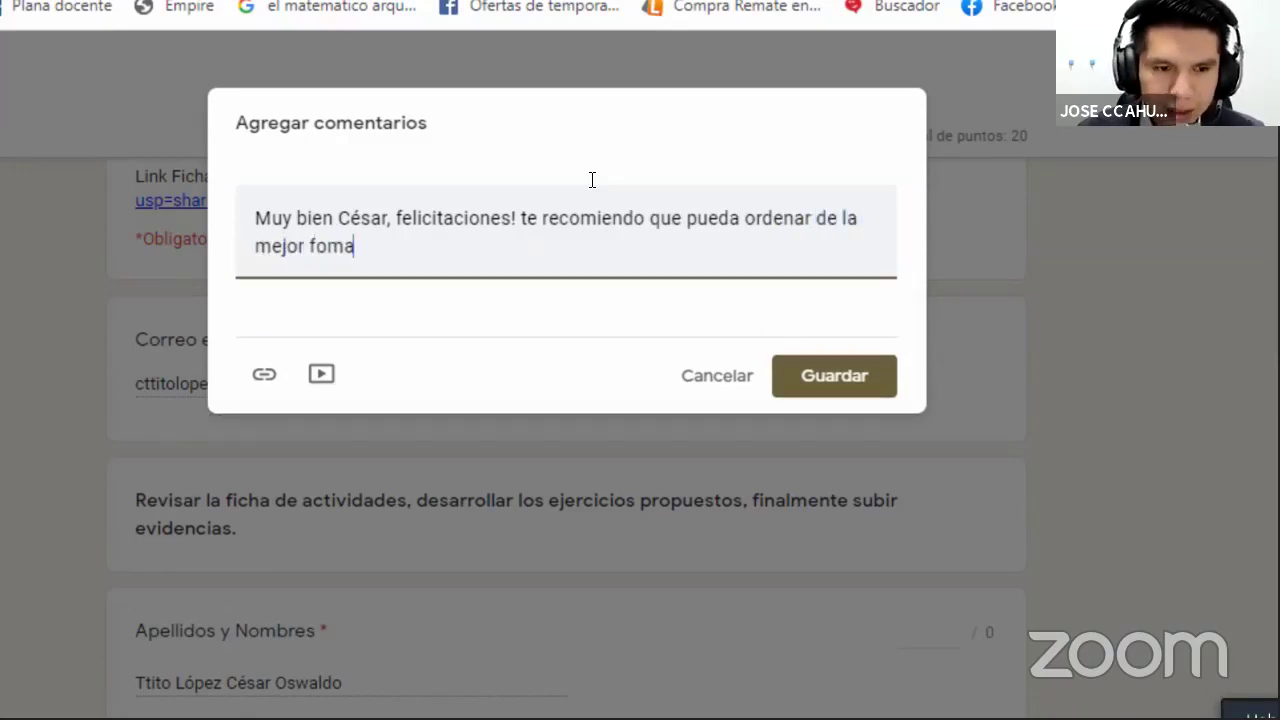
{"action": "key", "text": "BackSpace"}
{"action": "key", "text": "BackSpace"}
{"action": "key", "text": "BackSpace"}
{"action": "type", "text": "rm"}
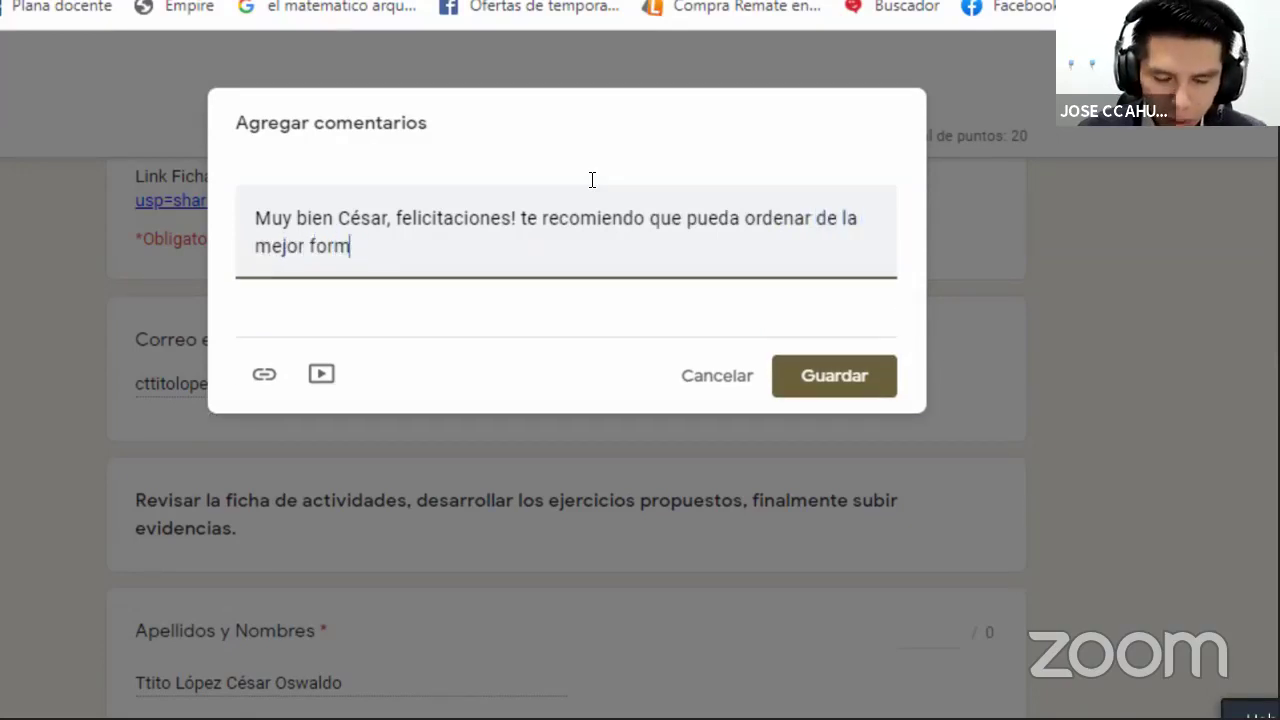
{"action": "type", "text": "a los element"}
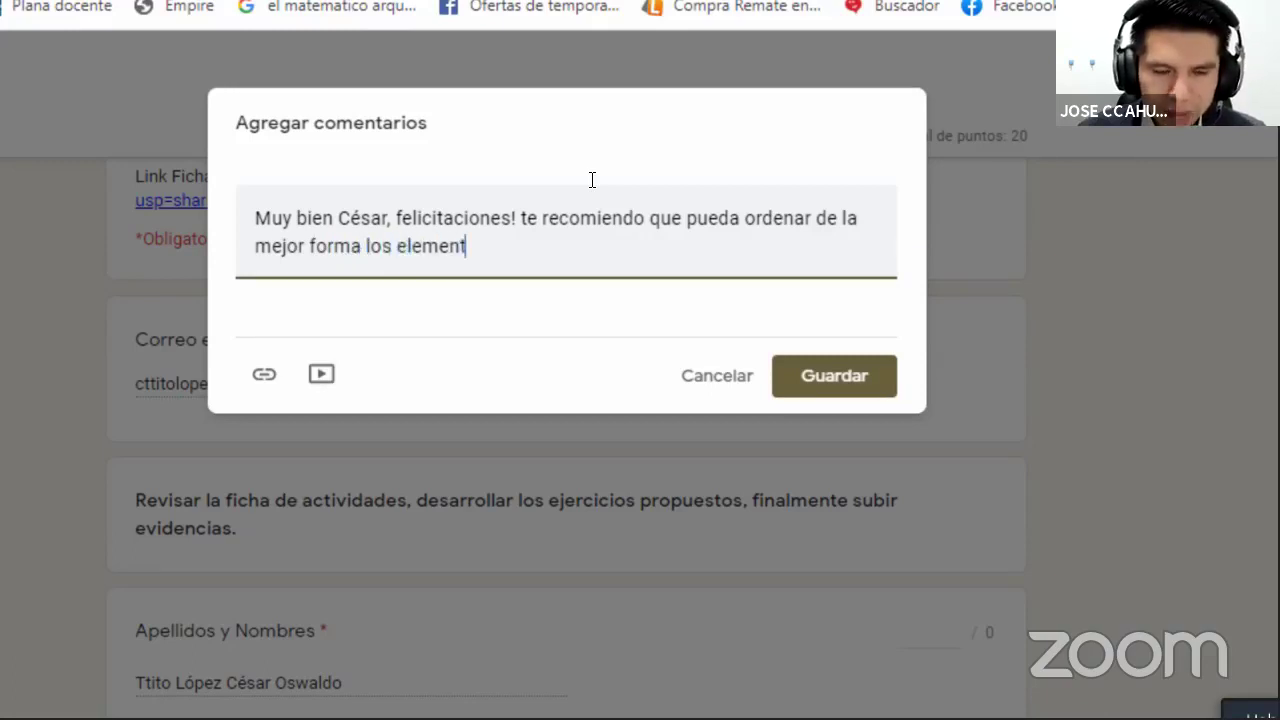
{"action": "type", "text": "os dentr"}
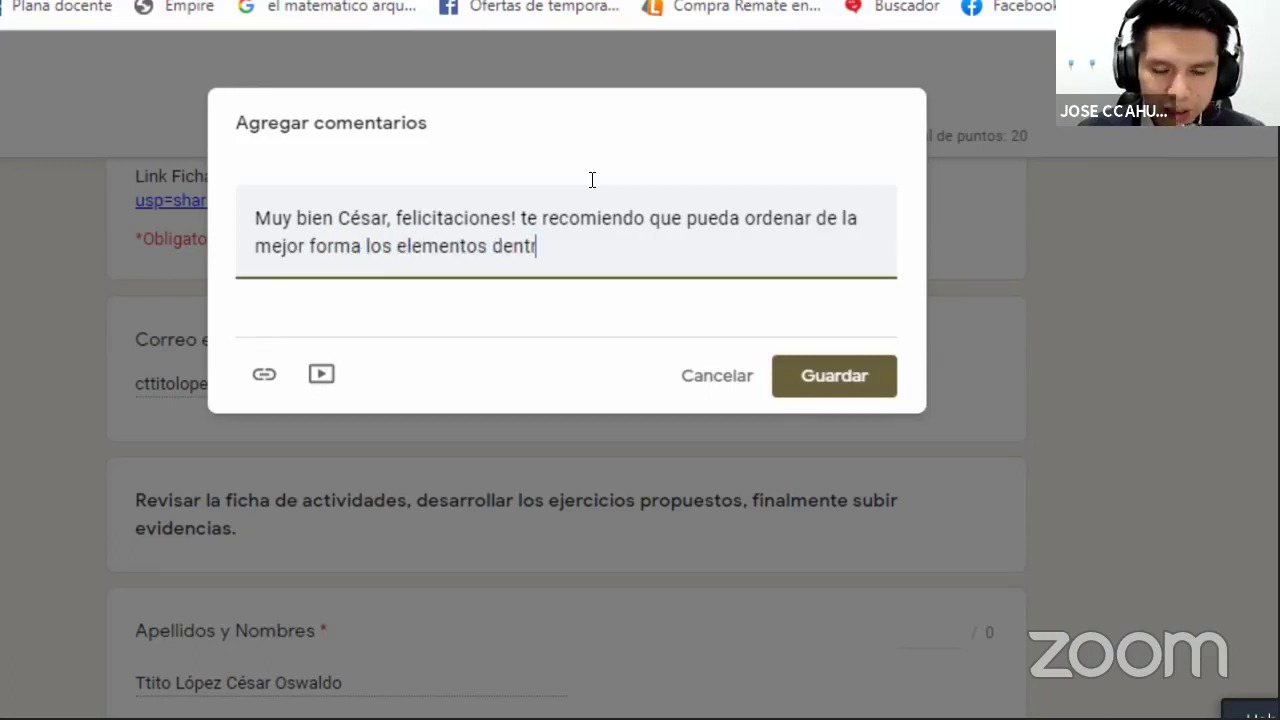
{"action": "type", "text": "o del"}
{"action": "type", "text": "Diseño."}
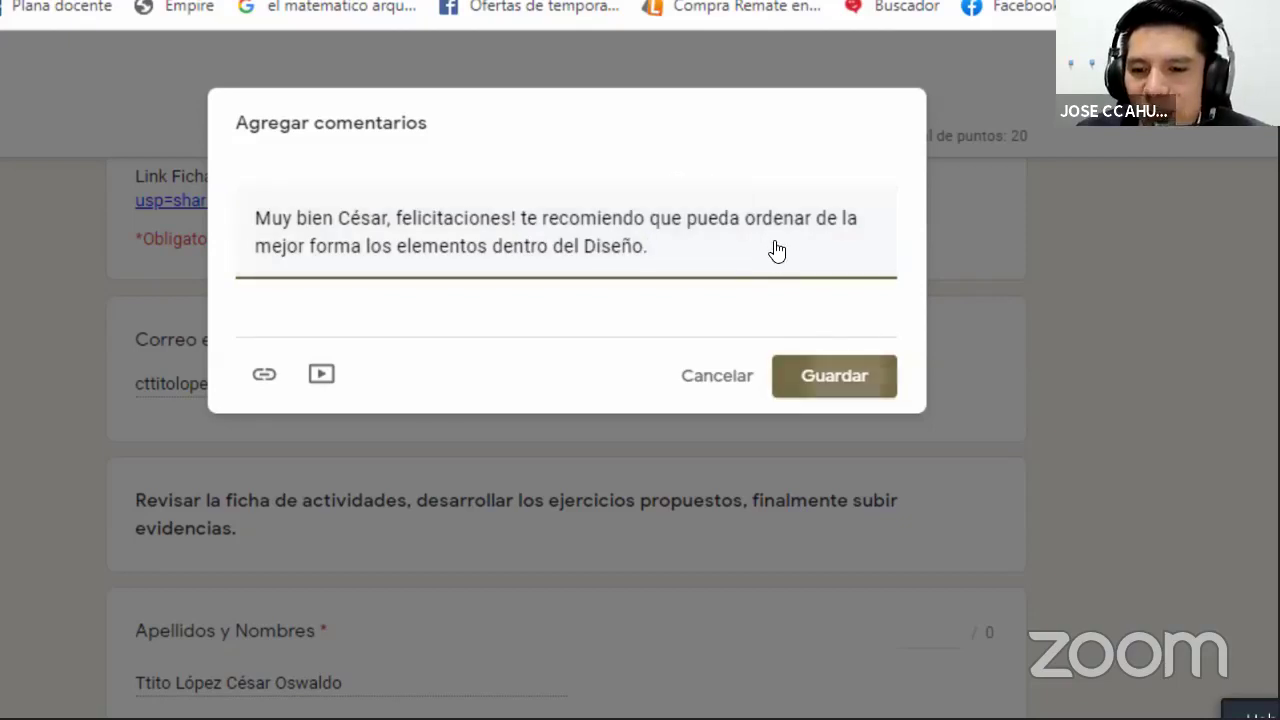
{"action": "key", "text": "ctrl+Return"}
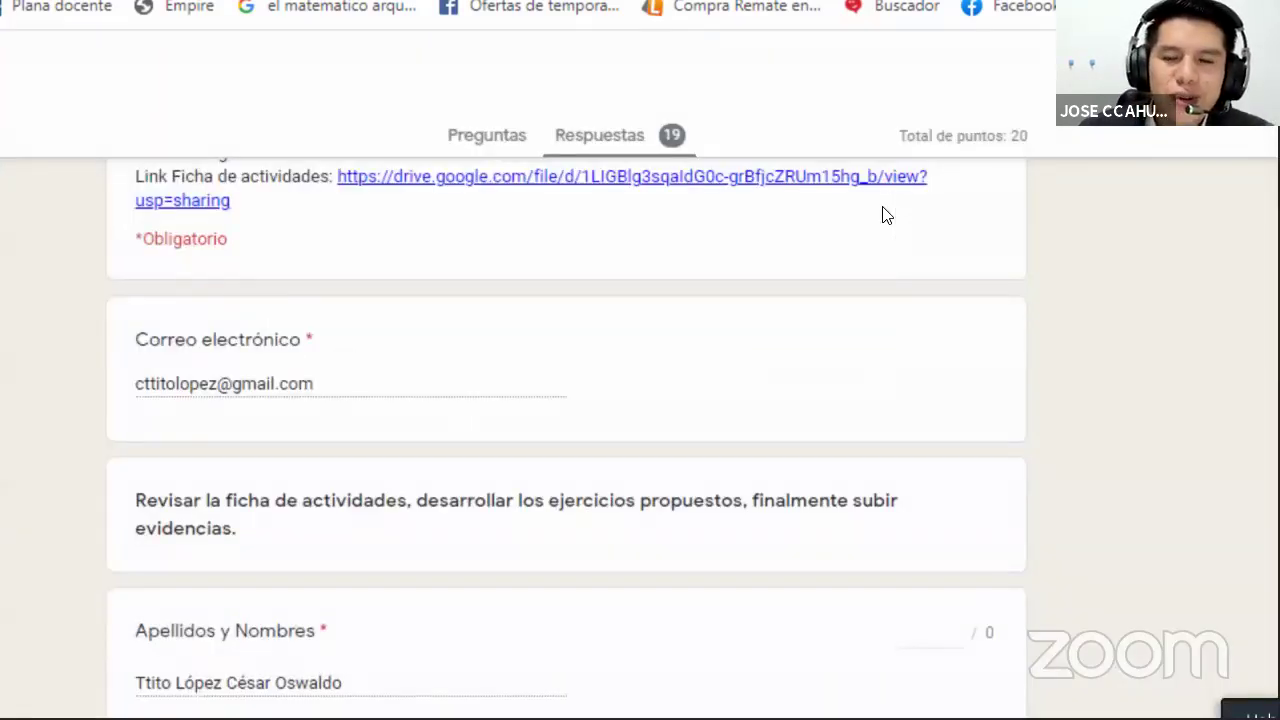
Choose PERMANECER in the leave-page dialog, then move on to response 2 of 19.
{"action": "scroll", "coordinate": [814, 200], "scroll_direction": "down", "scroll_amount": 1}
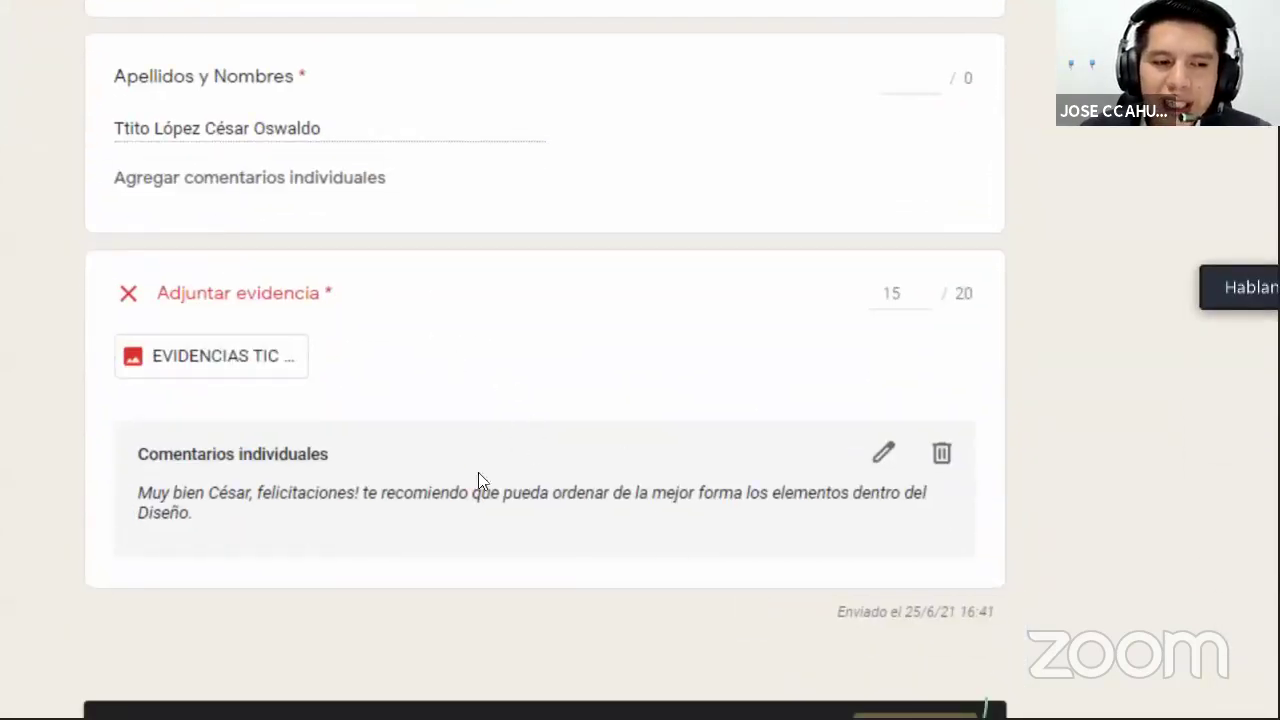
{"action": "scroll", "coordinate": [700, 420], "scroll_direction": "up", "scroll_amount": 8}
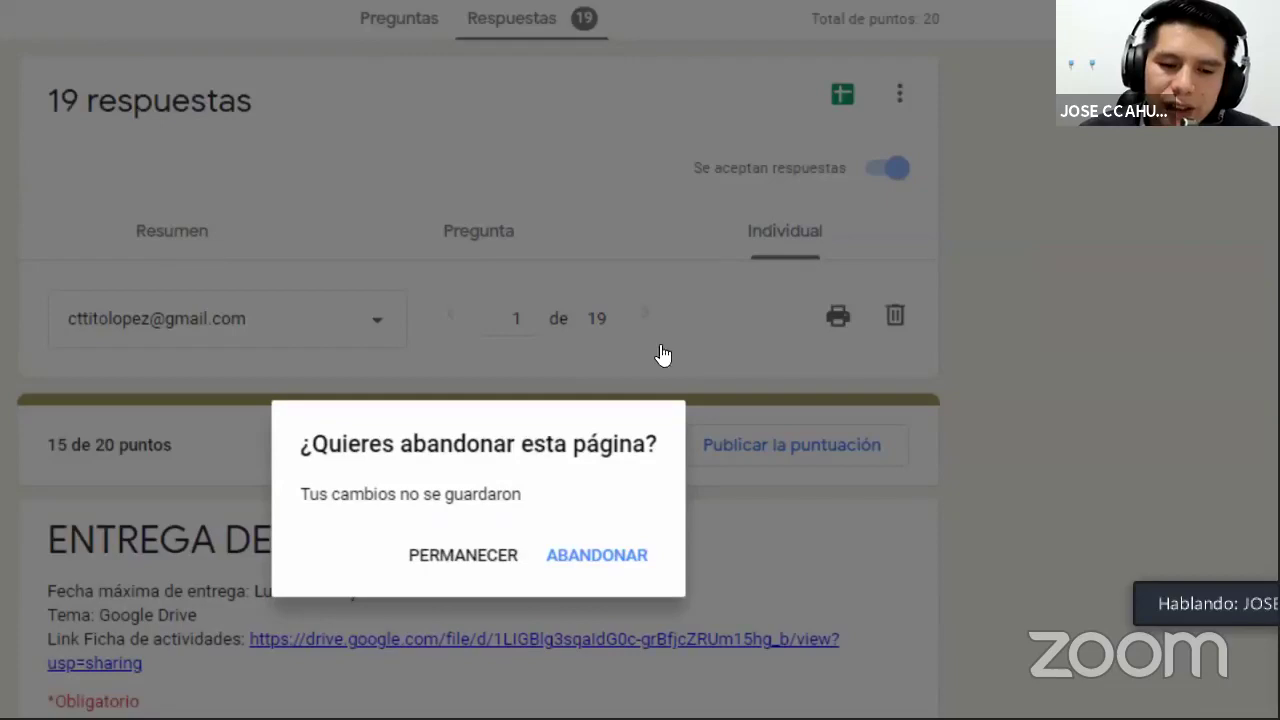
{"action": "key", "text": "Tab"}
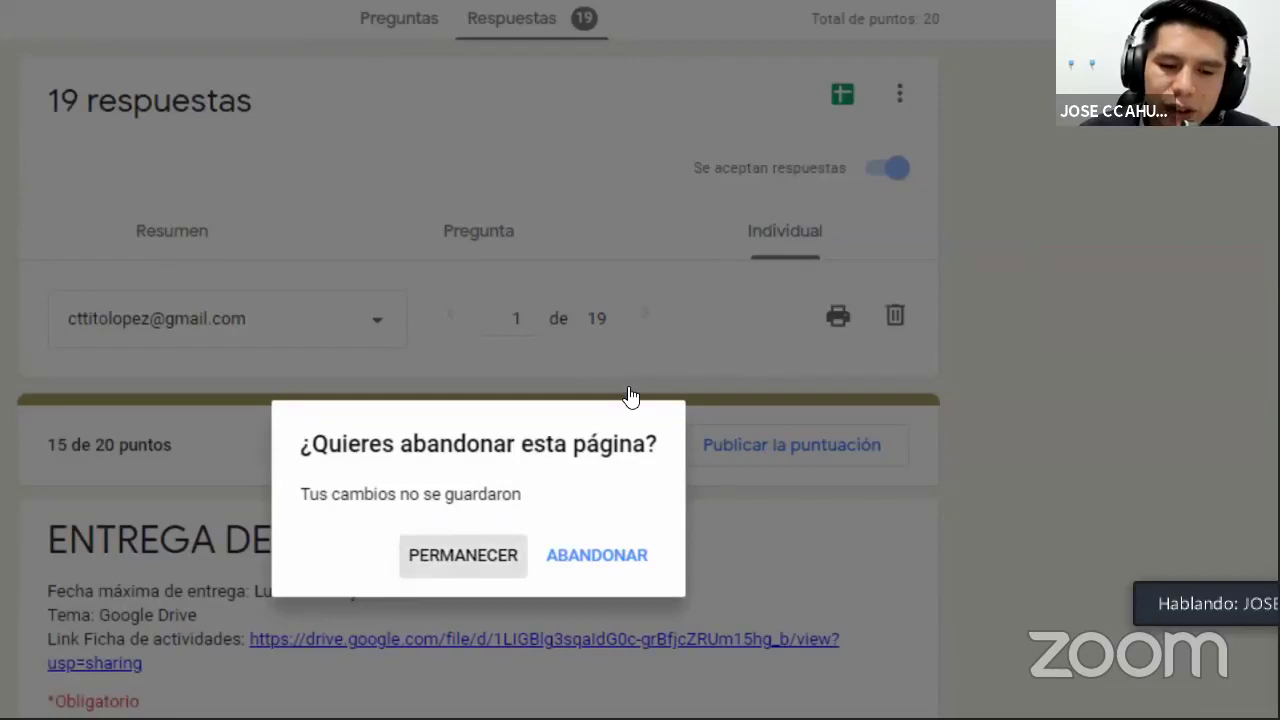
{"action": "key", "text": "Return"}
{"action": "scroll", "coordinate": [820, 352], "scroll_direction": "down", "scroll_amount": 10}
{"action": "scroll", "coordinate": [757, 634], "scroll_direction": "down", "scroll_amount": 5}
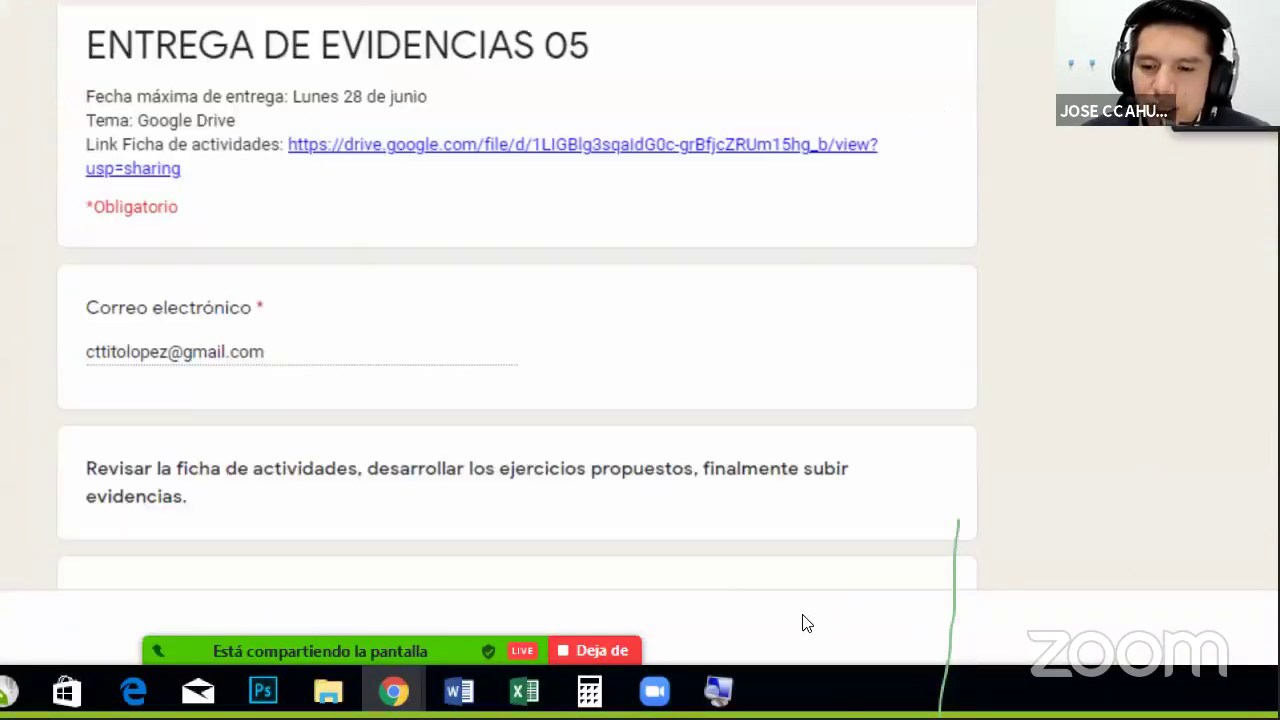
{"action": "scroll", "coordinate": [737, 440], "scroll_direction": "up", "scroll_amount": 6}
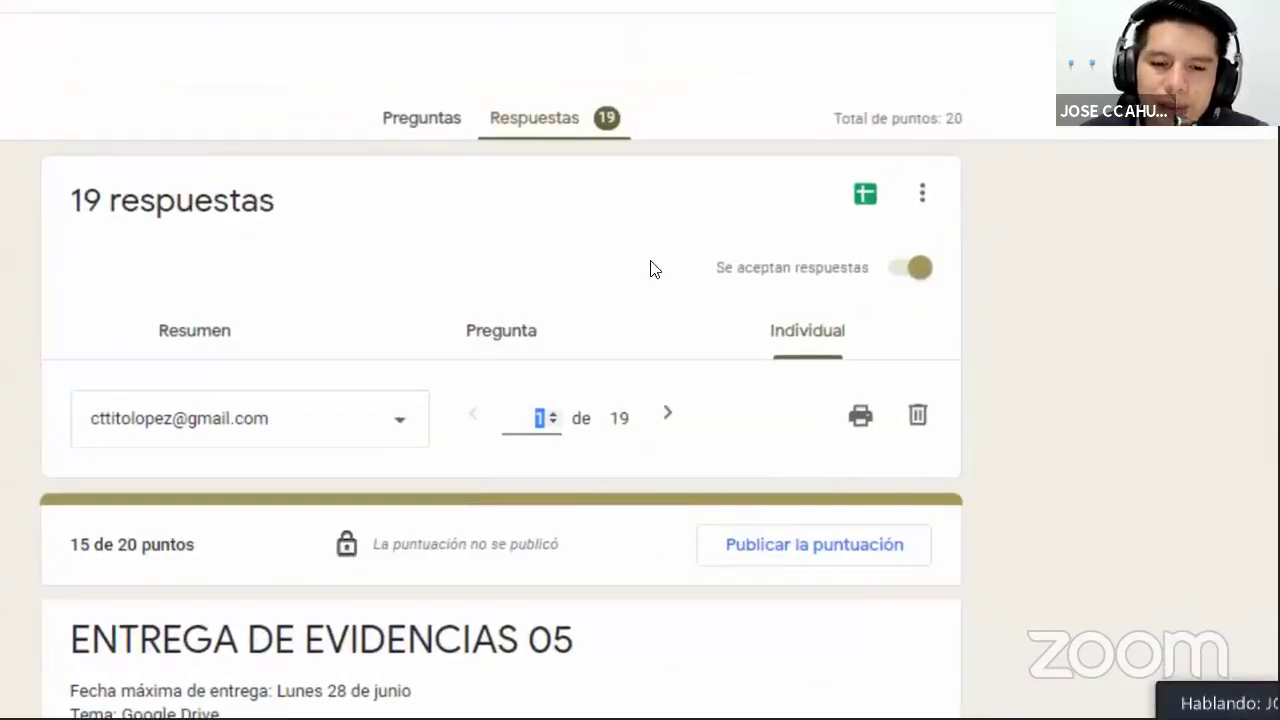
{"action": "key", "text": "Tab"}
{"action": "key", "text": "Return"}
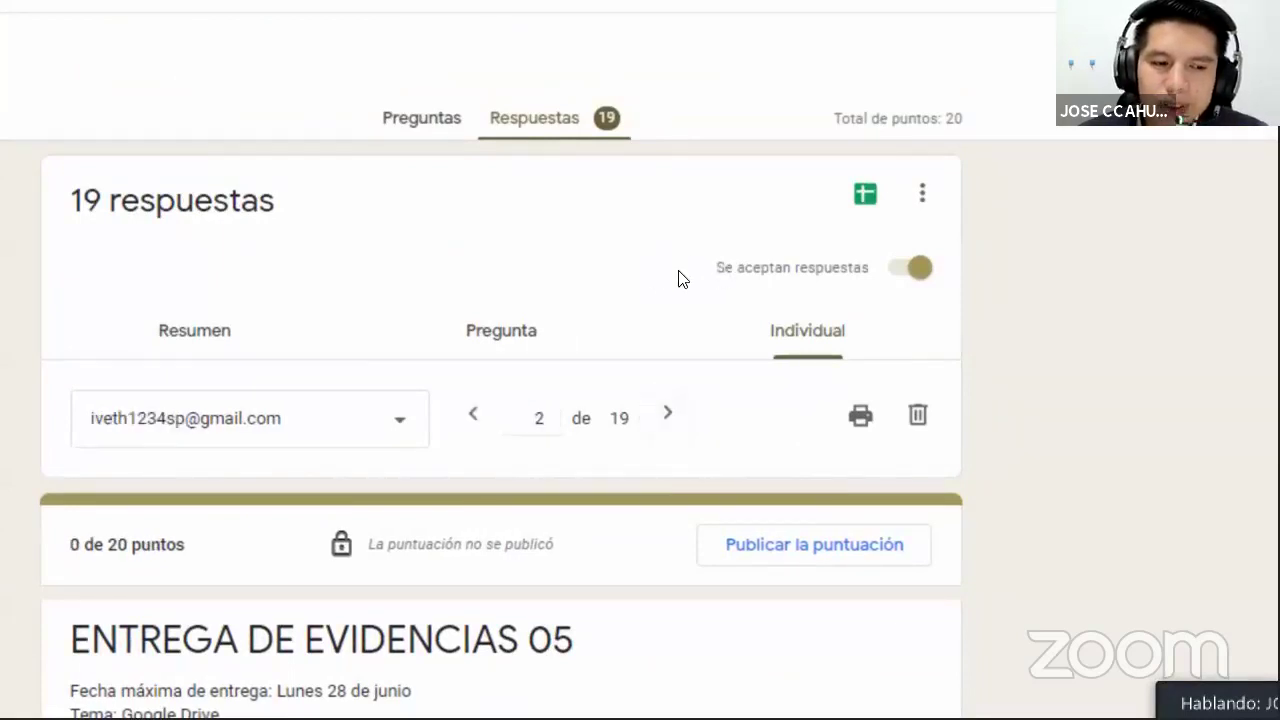
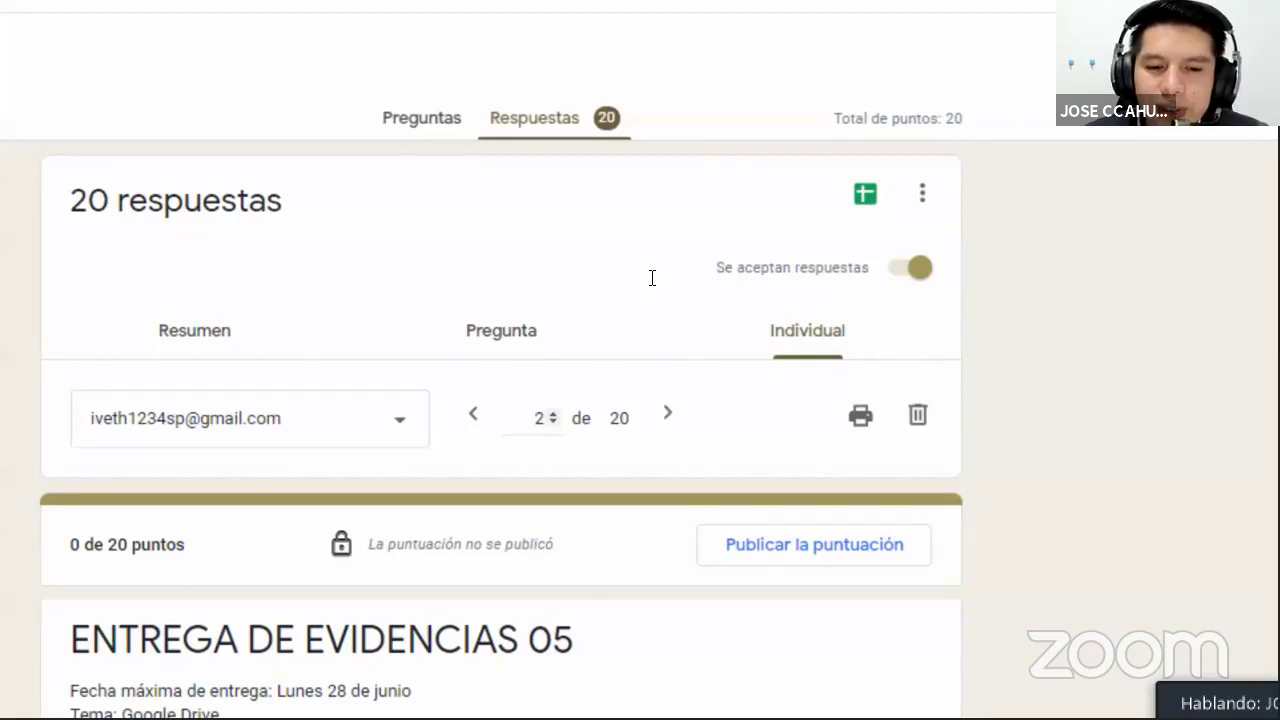
Scroll down to the evidence answer and open the student's attached .pptx presentation.
{"action": "scroll", "coordinate": [634, 417], "scroll_direction": "down", "scroll_amount": 3}
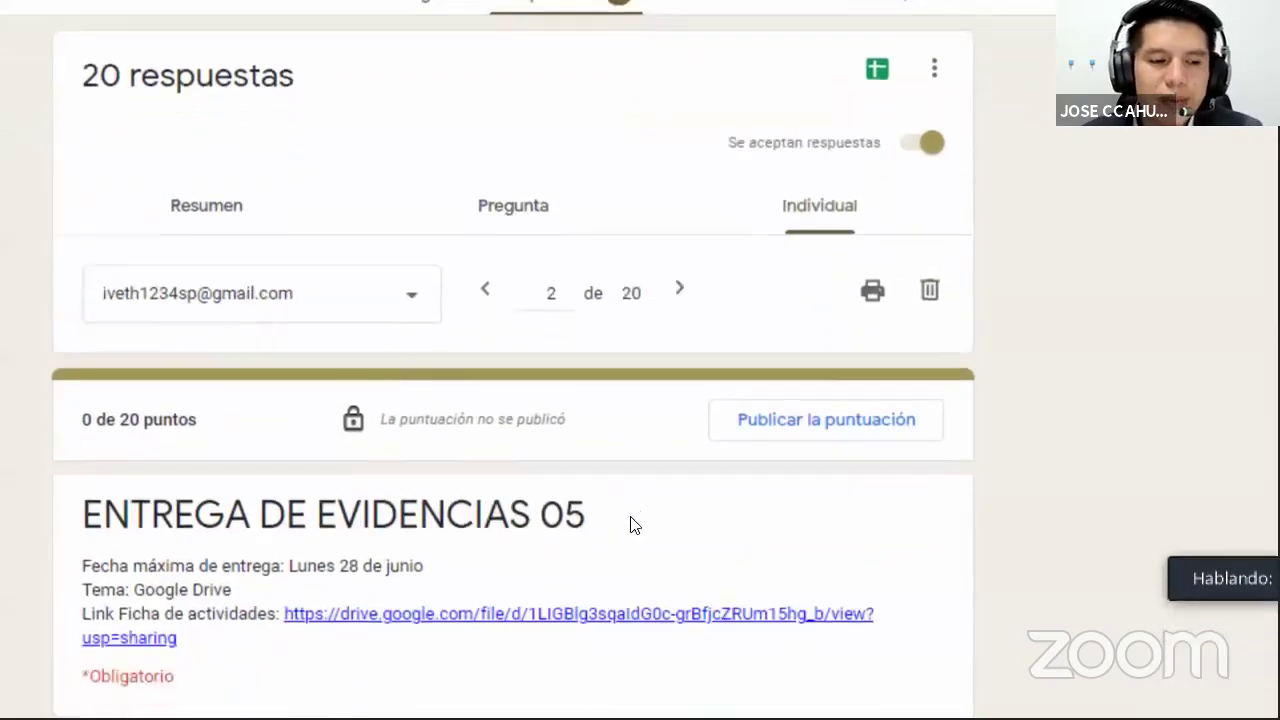
{"action": "scroll", "coordinate": [634, 607], "scroll_direction": "down", "scroll_amount": 5}
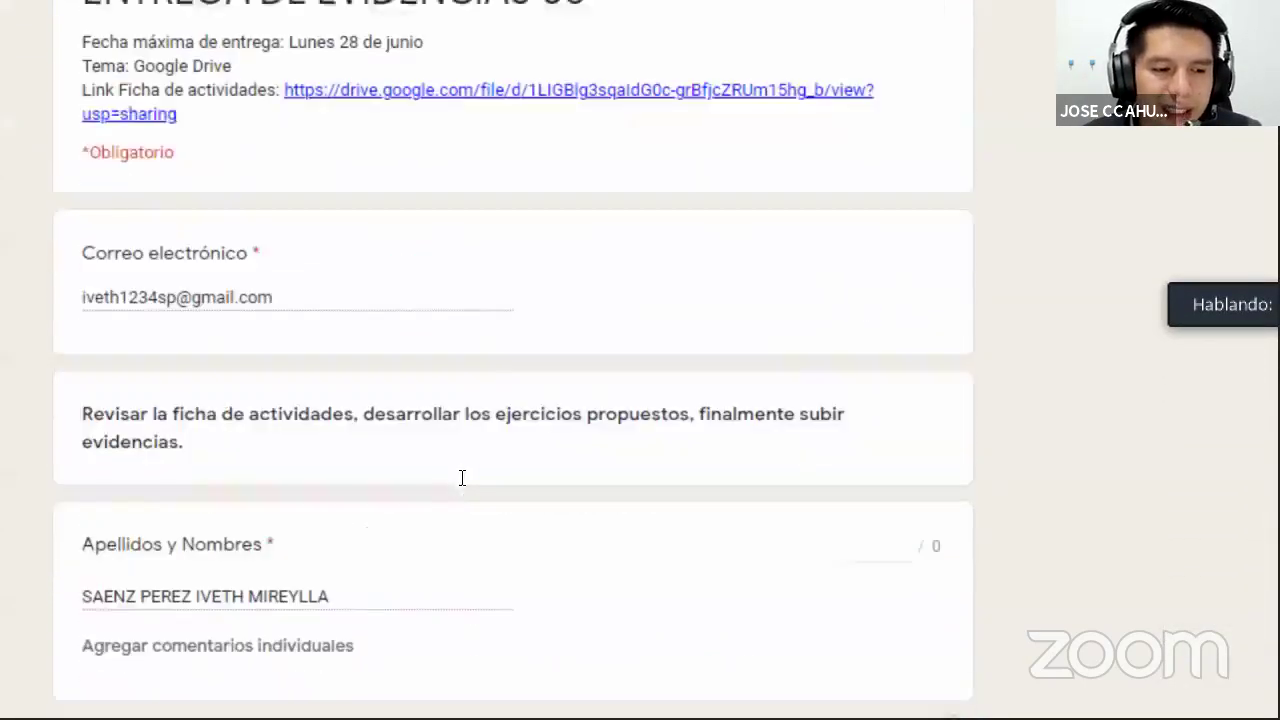
{"action": "scroll", "coordinate": [525, 491], "scroll_direction": "down", "scroll_amount": 2}
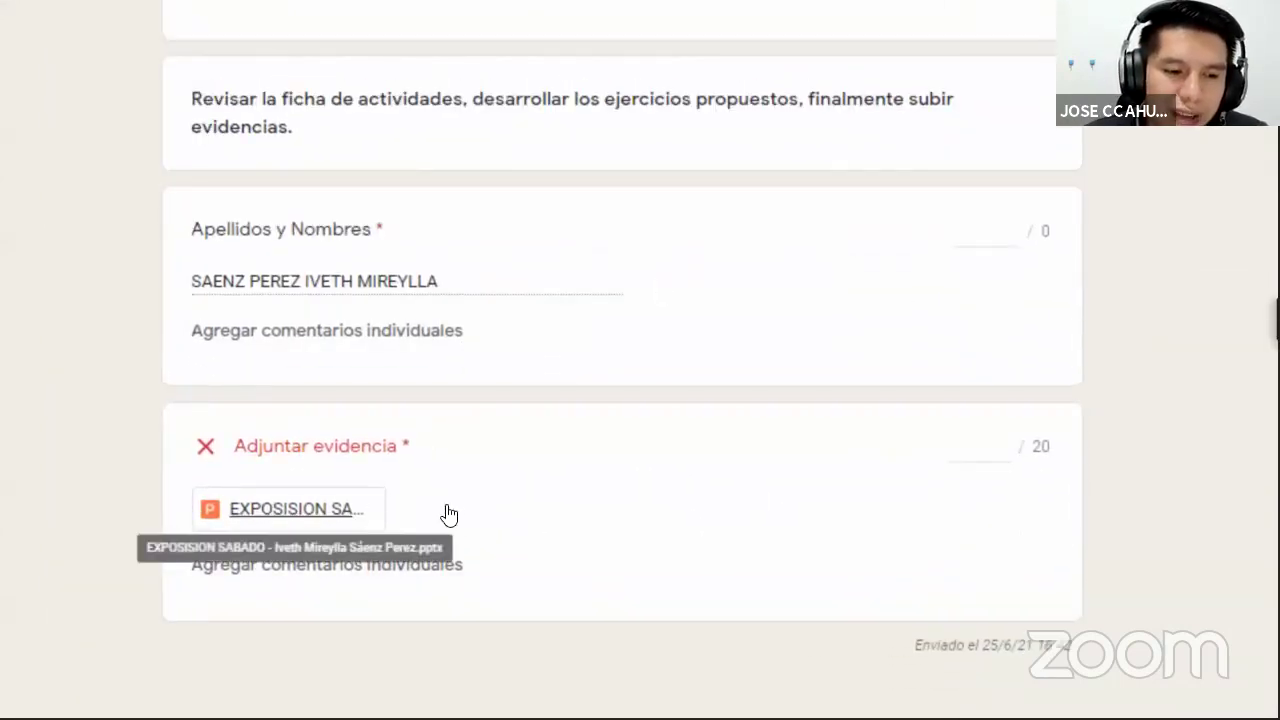
{"action": "left_click", "coordinate": [462, 514]}
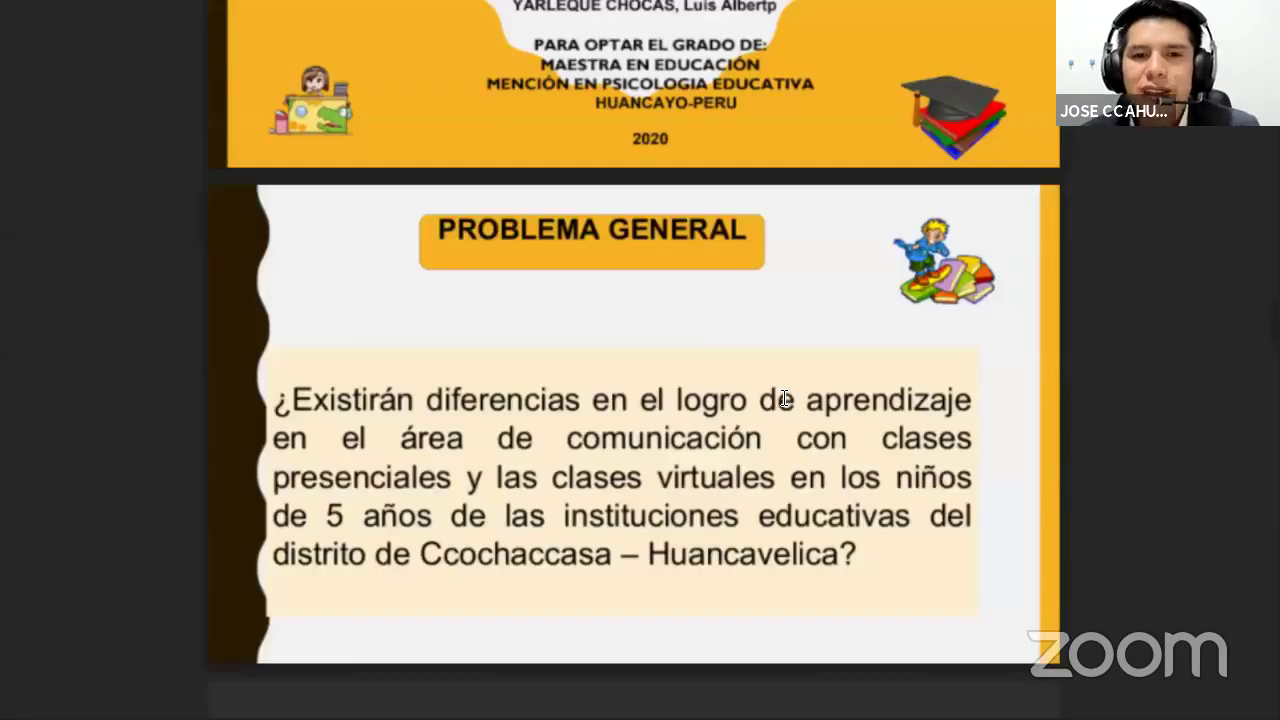
Read through the presentation's slides, then return to the second form response.
{"action": "scroll", "coordinate": [732, 60], "scroll_direction": "up", "scroll_amount": 3}
{"action": "scroll", "coordinate": [732, 60], "scroll_direction": "up", "scroll_amount": 1}
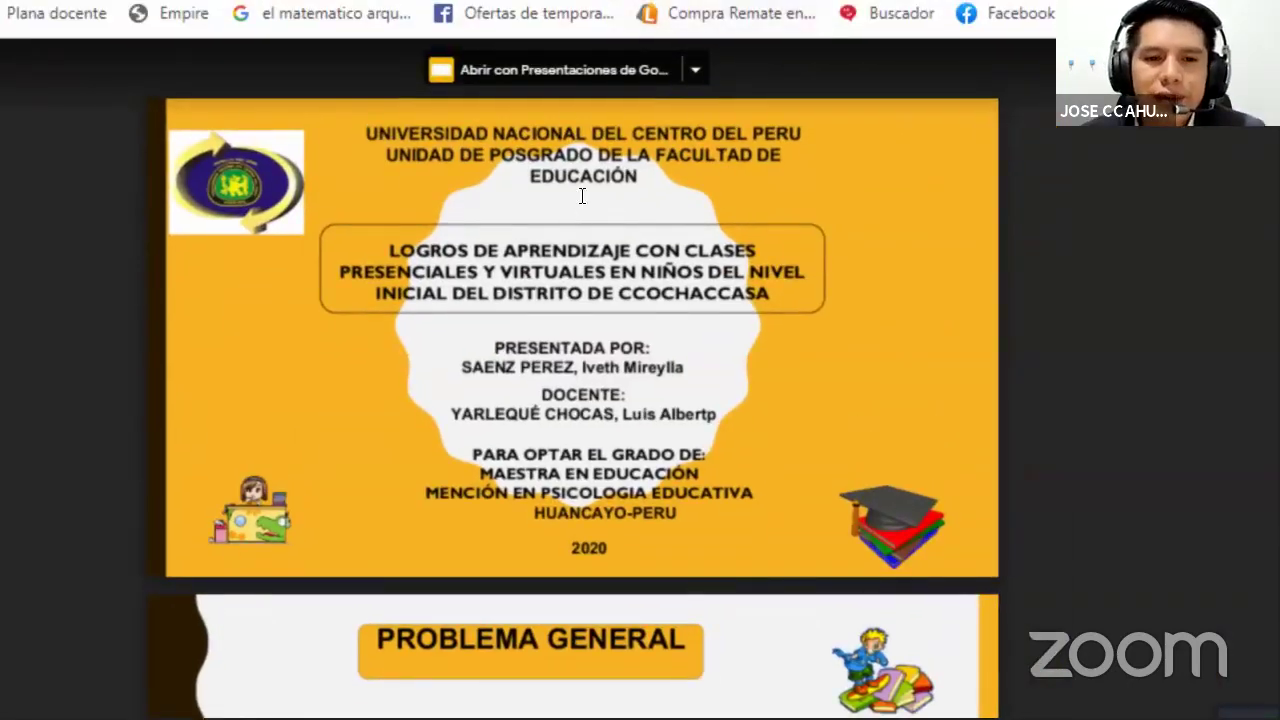
{"action": "scroll", "coordinate": [688, 188], "scroll_direction": "down", "scroll_amount": 7}
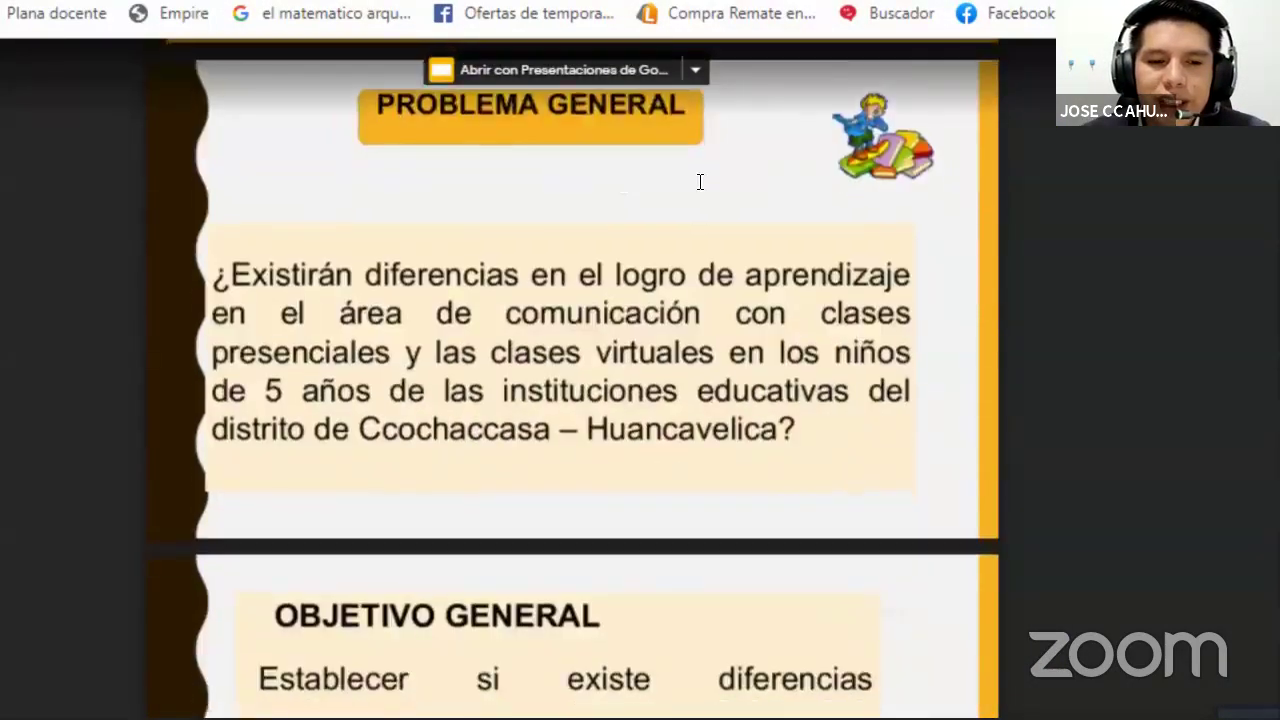
{"action": "scroll", "coordinate": [577, 193], "scroll_direction": "down", "scroll_amount": 9}
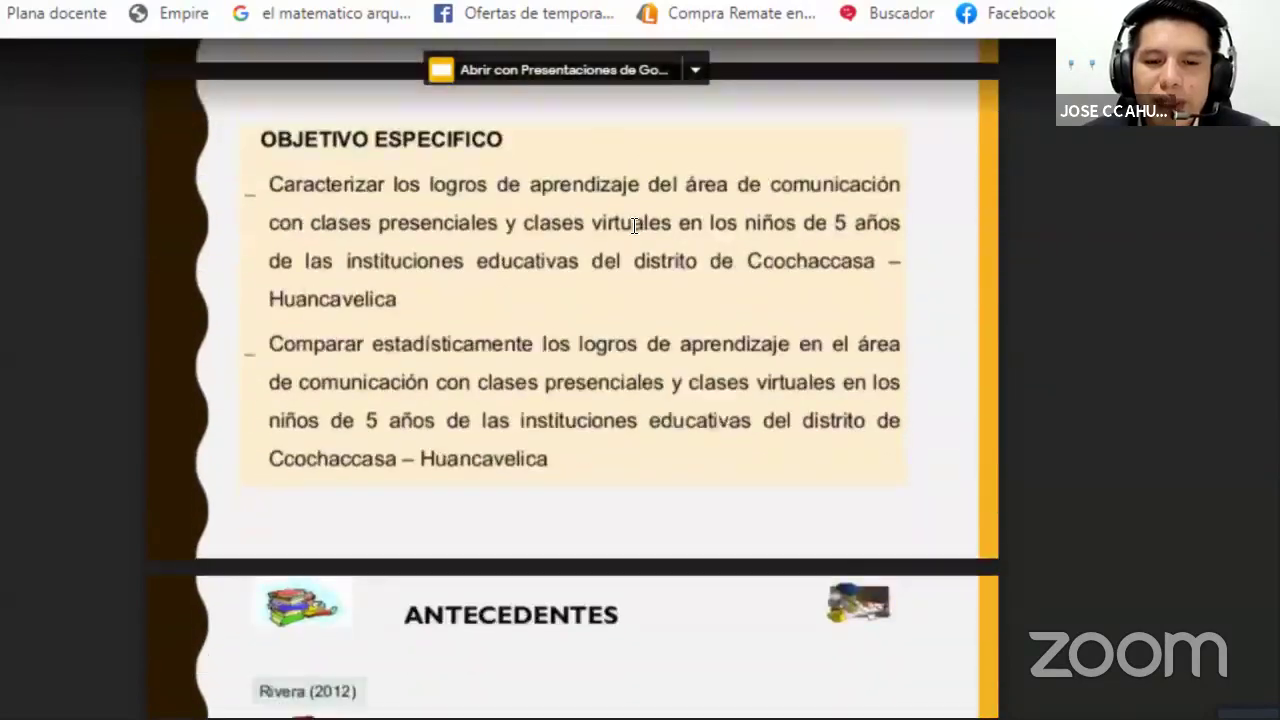
{"action": "scroll", "coordinate": [670, 234], "scroll_direction": "down", "scroll_amount": 10}
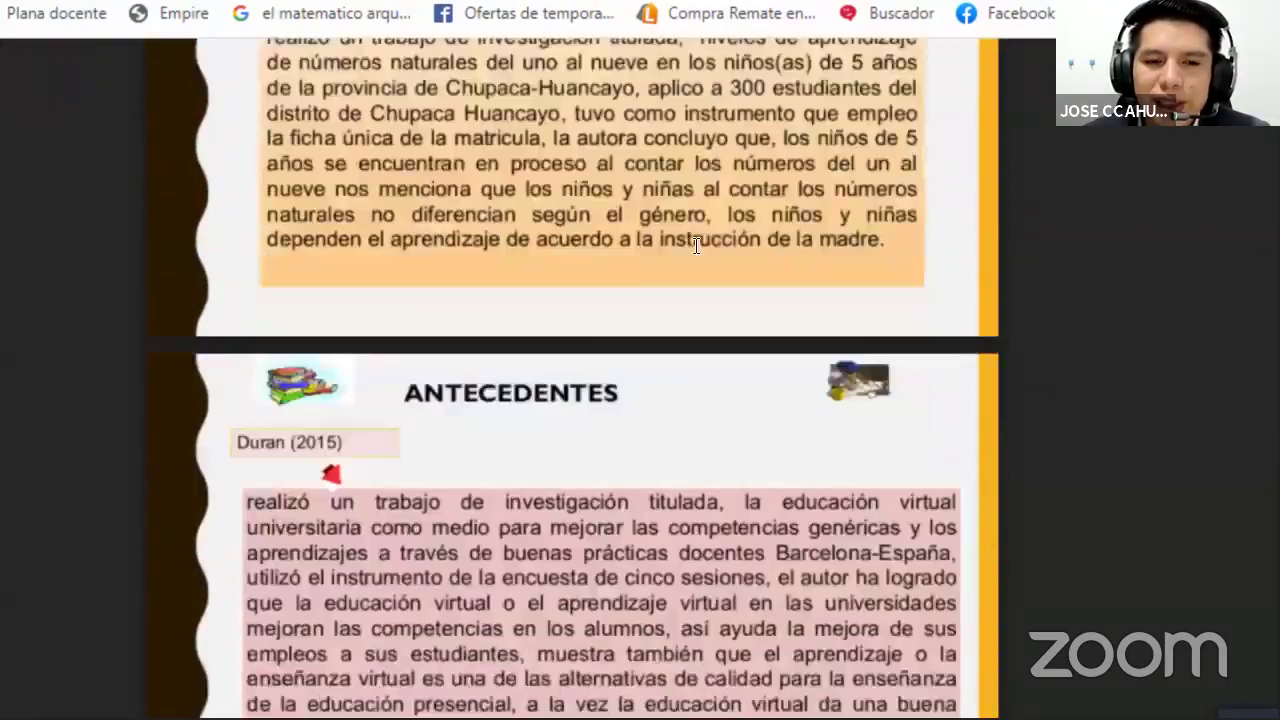
{"action": "scroll", "coordinate": [712, 252], "scroll_direction": "down", "scroll_amount": 20}
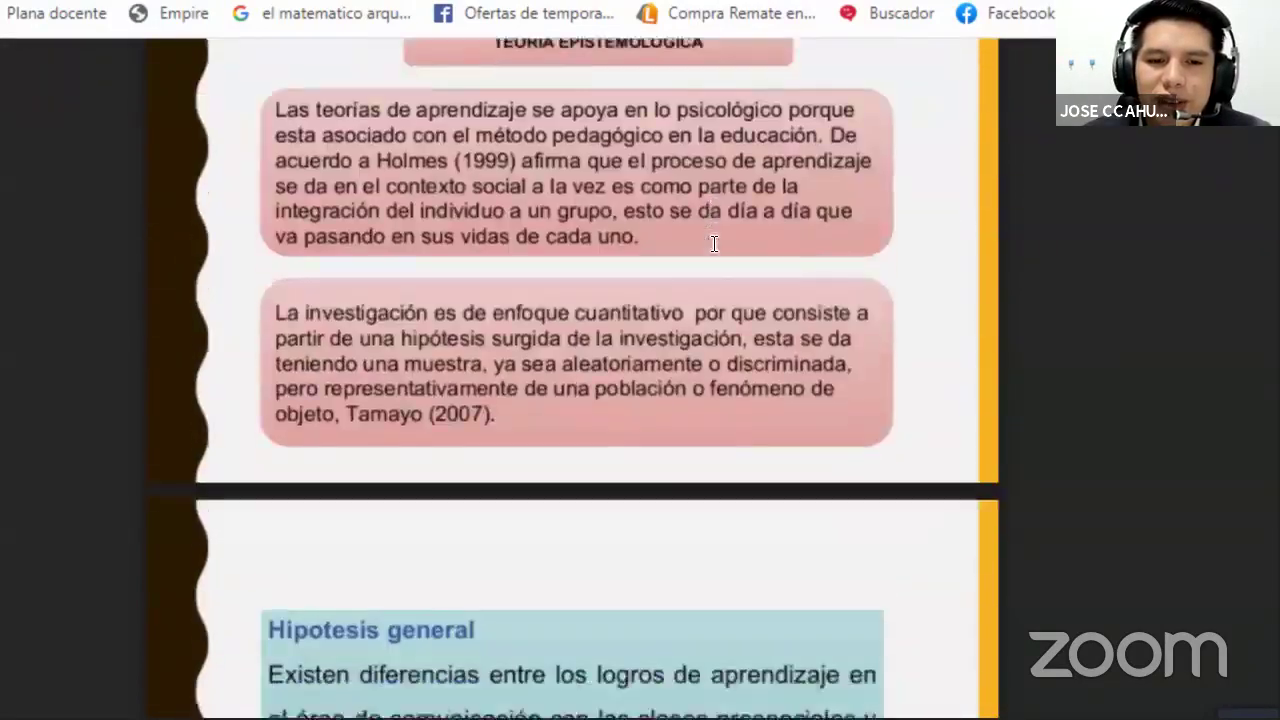
{"action": "scroll", "coordinate": [714, 180], "scroll_direction": "down", "scroll_amount": 5}
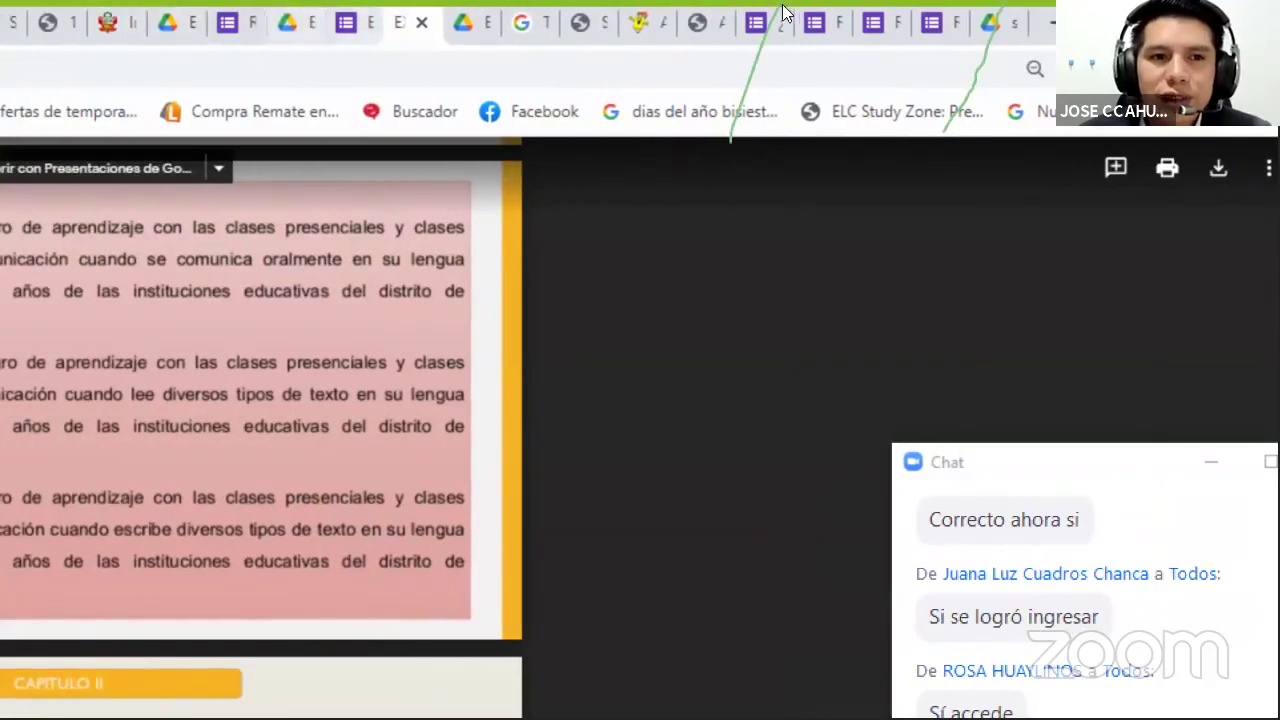
{"action": "left_click", "coordinate": [805, 18]}
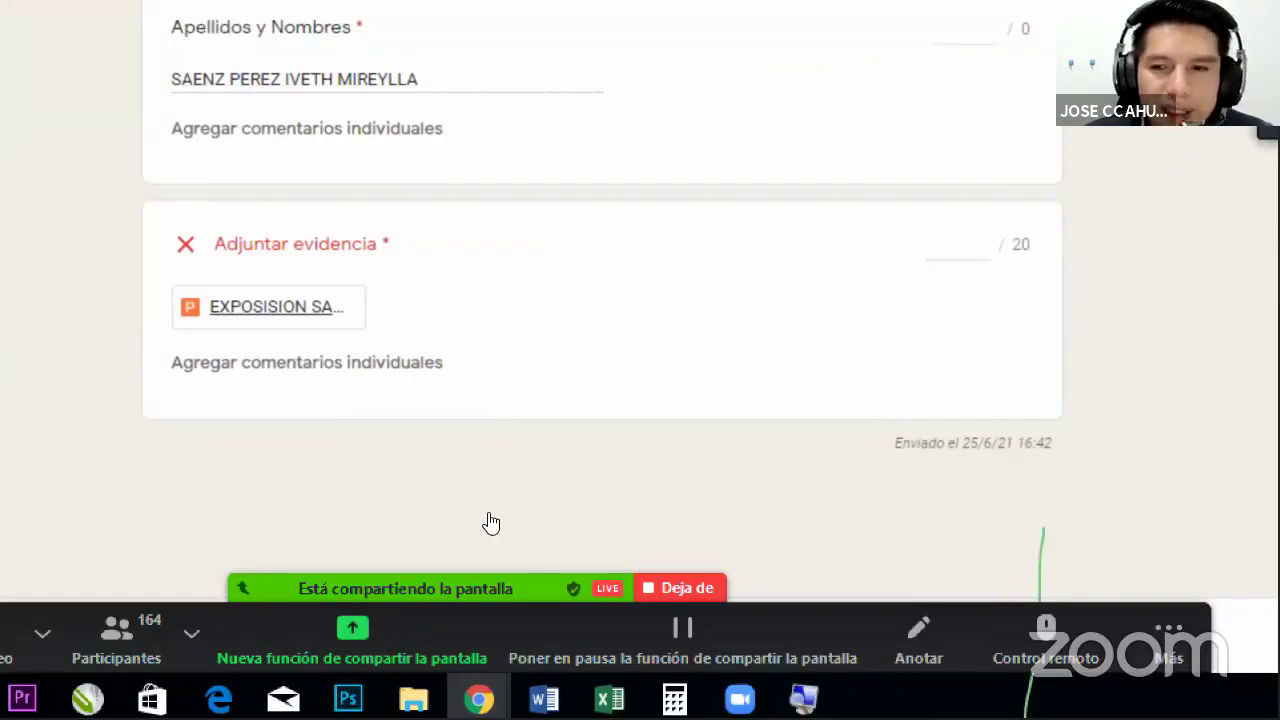
Score the Adjuntar evidencia answer 16 of 20, save it, and open the individual comment box.
{"action": "left_click", "coordinate": [957, 245]}
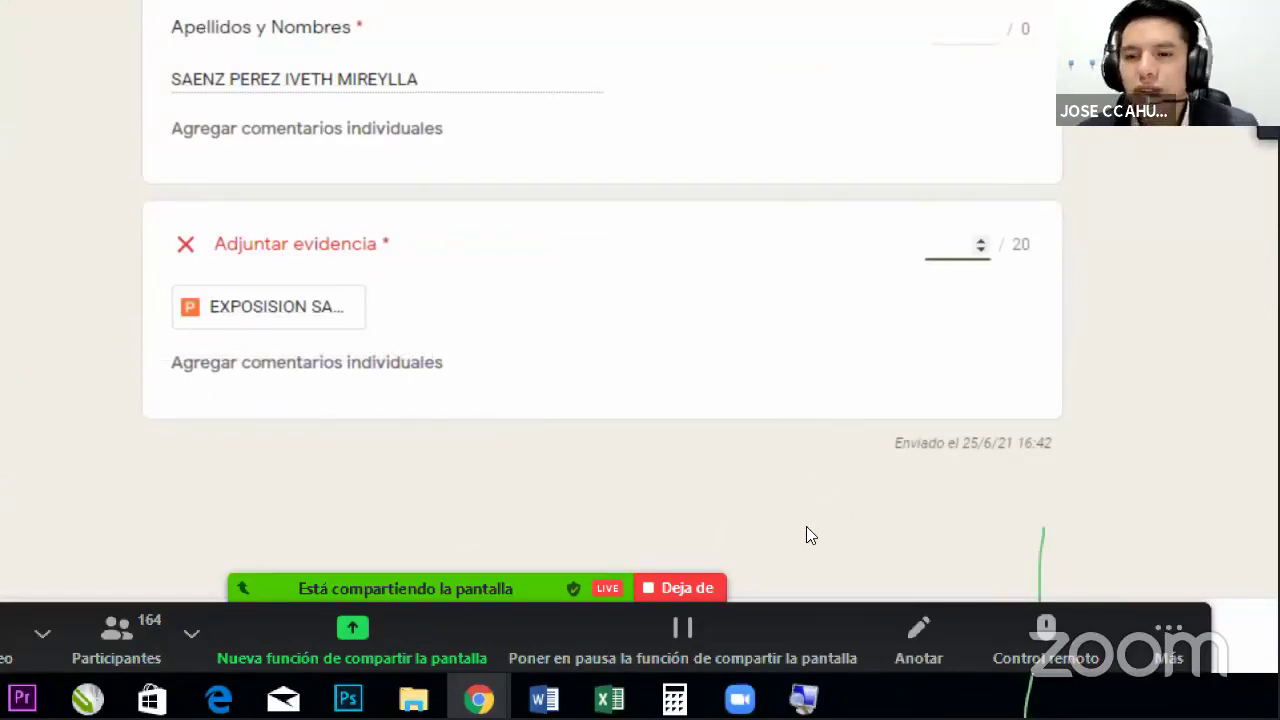
{"action": "type", "text": "16"}
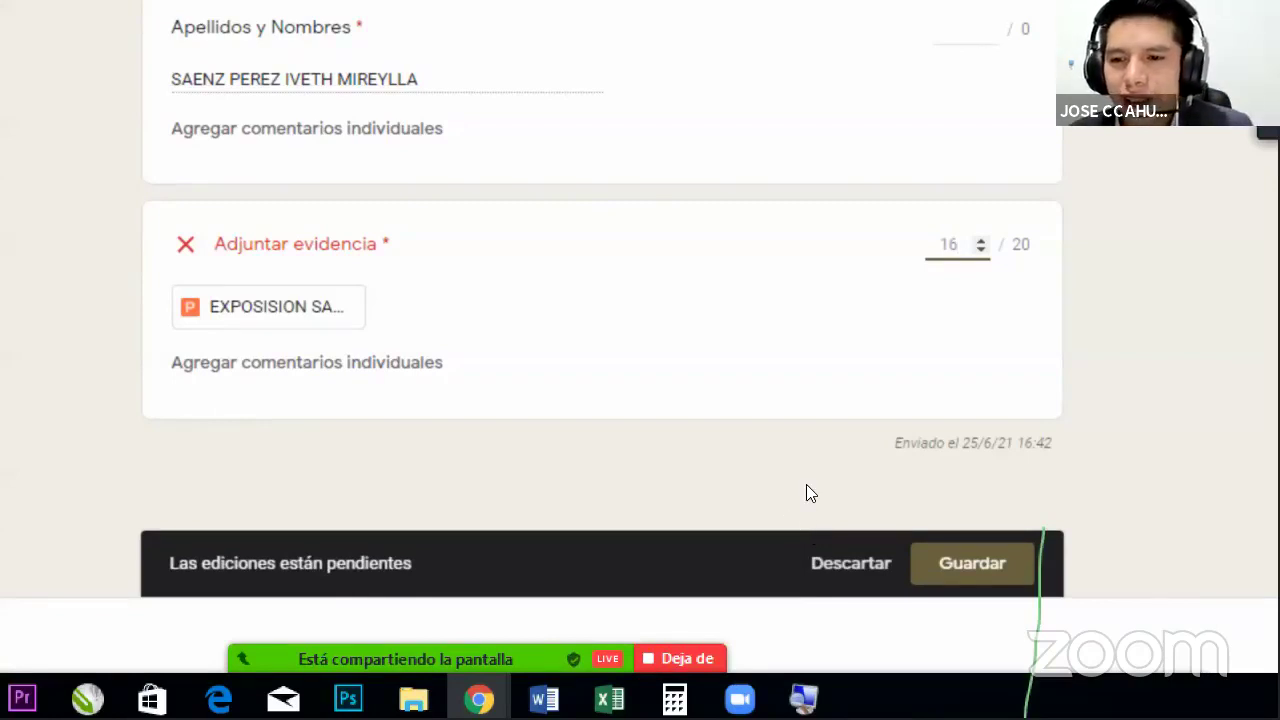
{"action": "key", "text": "Tab"}
{"action": "key", "text": "Return"}
{"action": "scroll", "coordinate": [795, 580], "scroll_direction": "down", "scroll_amount": 6}
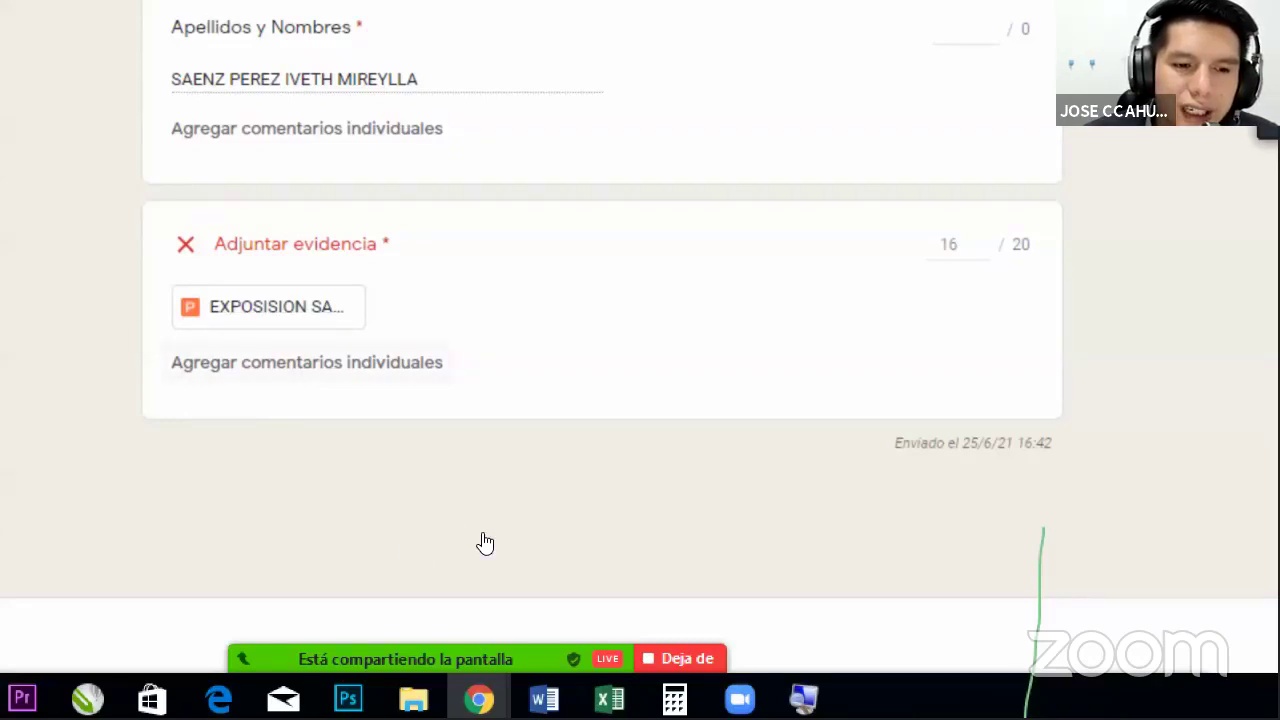
{"action": "left_click", "coordinate": [306, 362]}
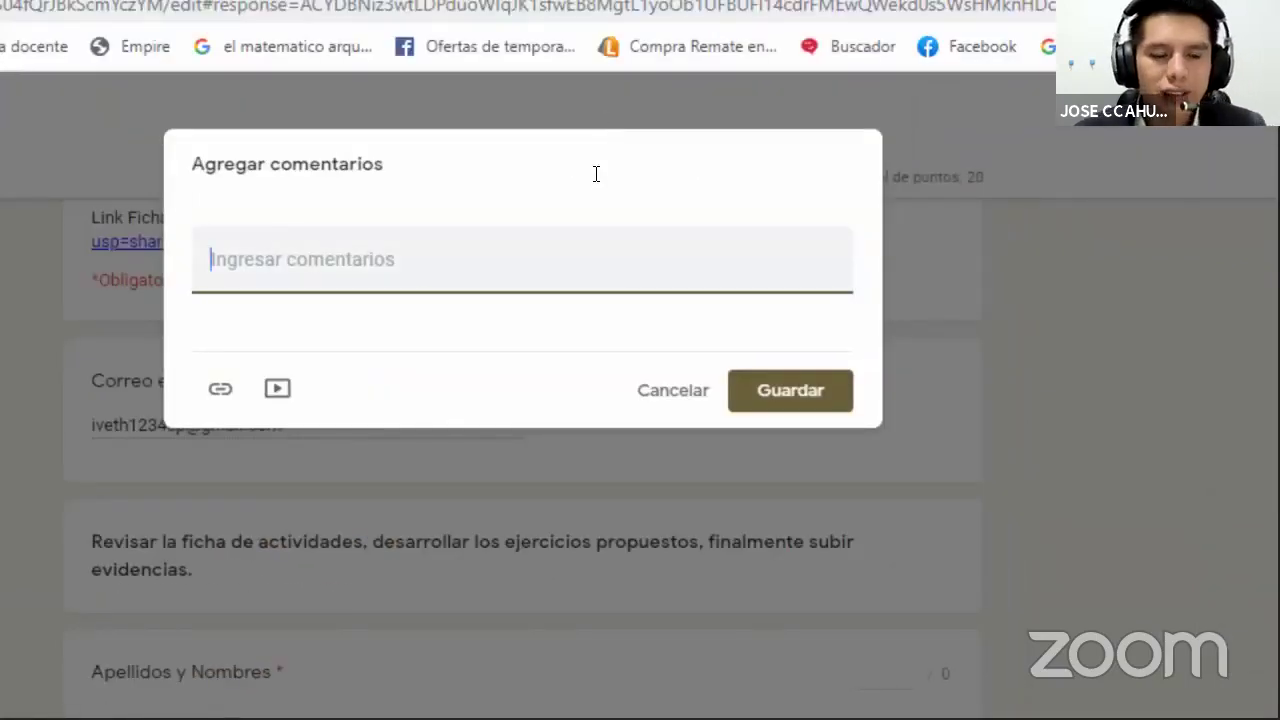
Save feedback congratulating the student and recommending clearer concept summaries with examples.
{"action": "type", "text": "Fel"}
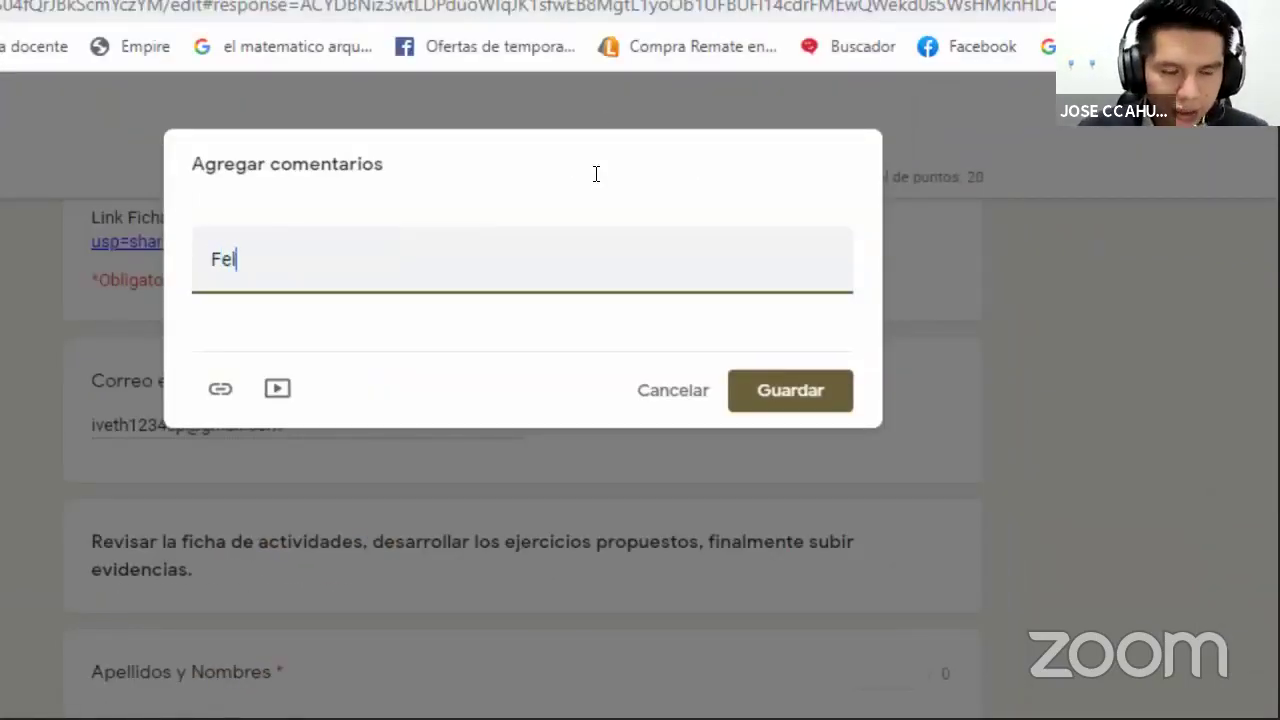
{"action": "type", "text": "ic"}
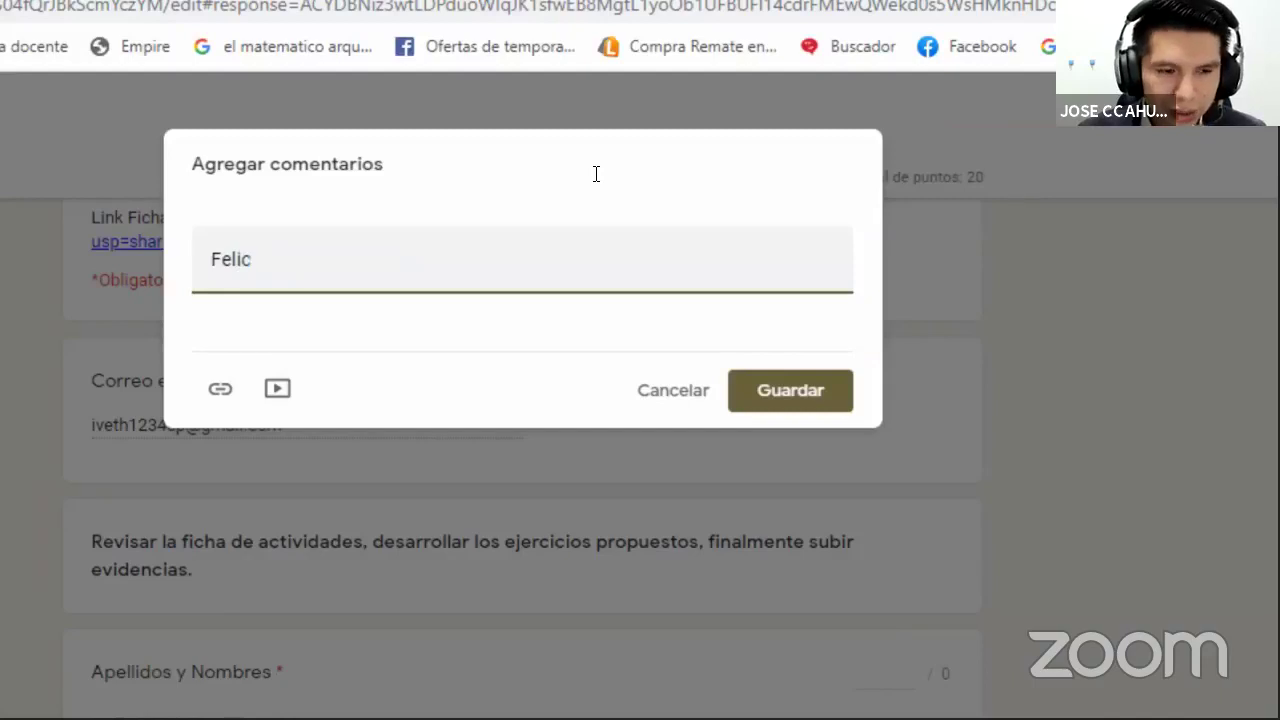
{"action": "type", "text": "ita"}
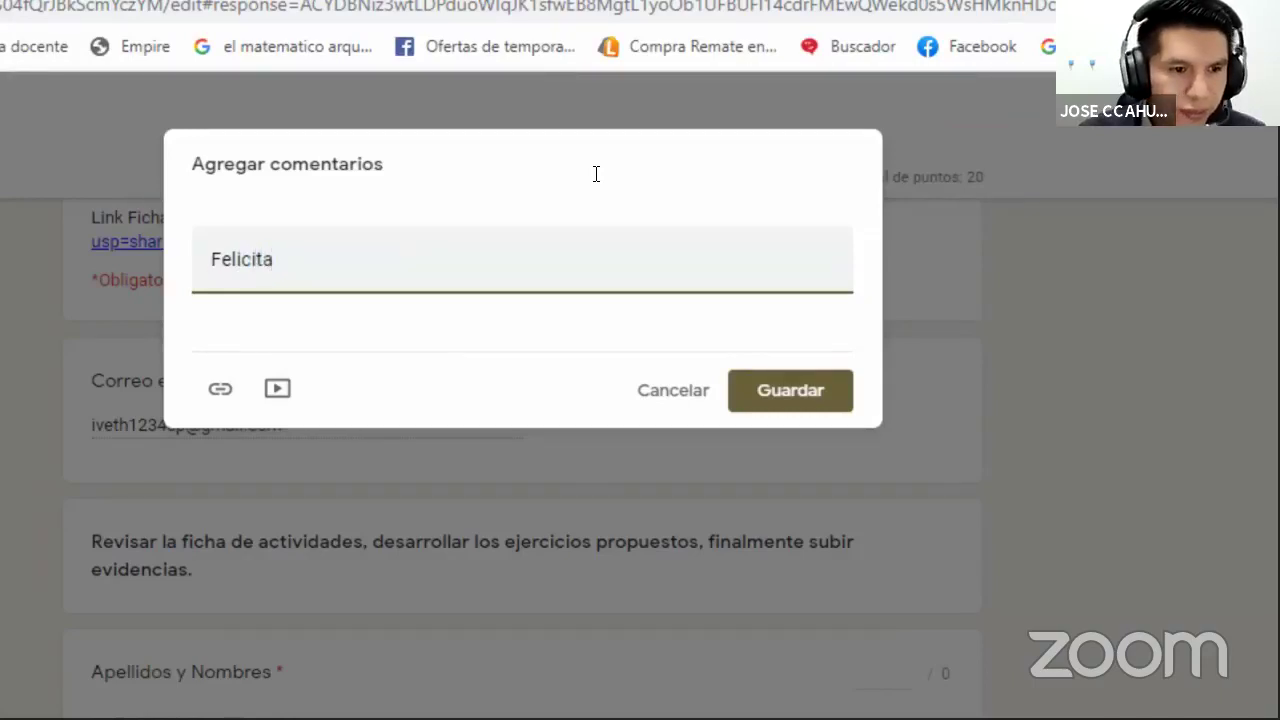
{"action": "type", "text": "ciones"}
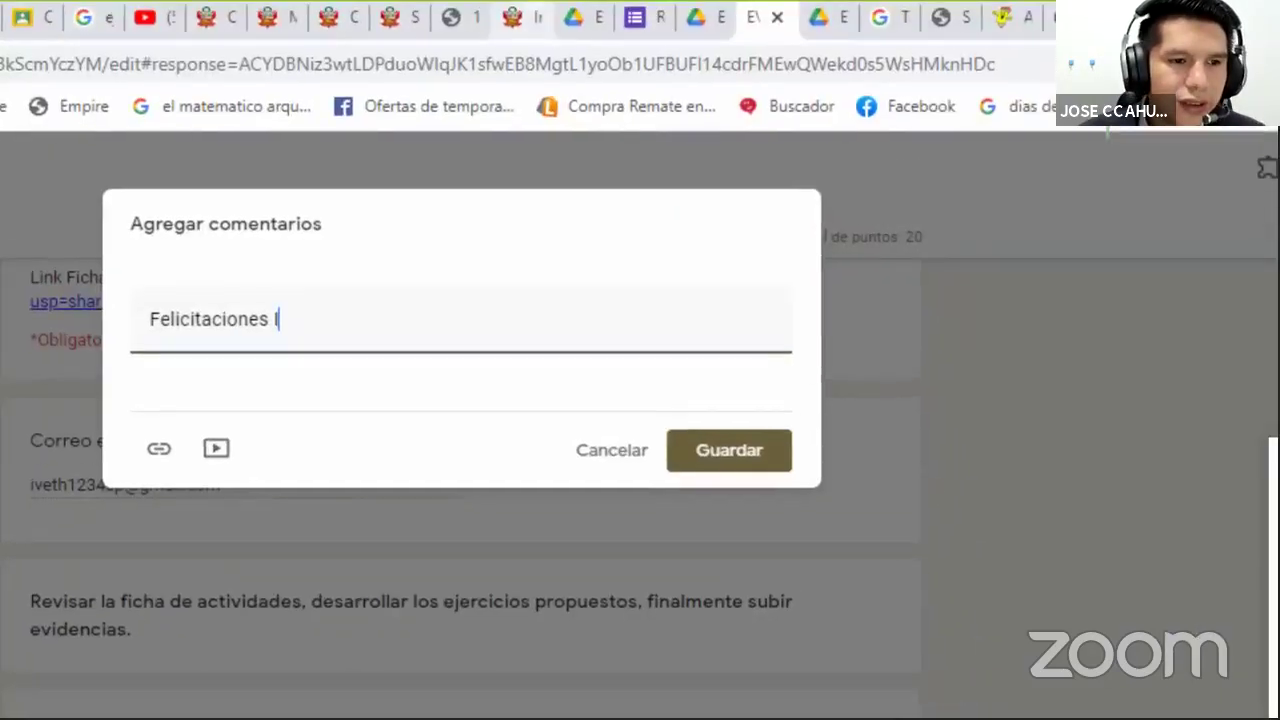
{"action": "type", "text": "Iveth"}
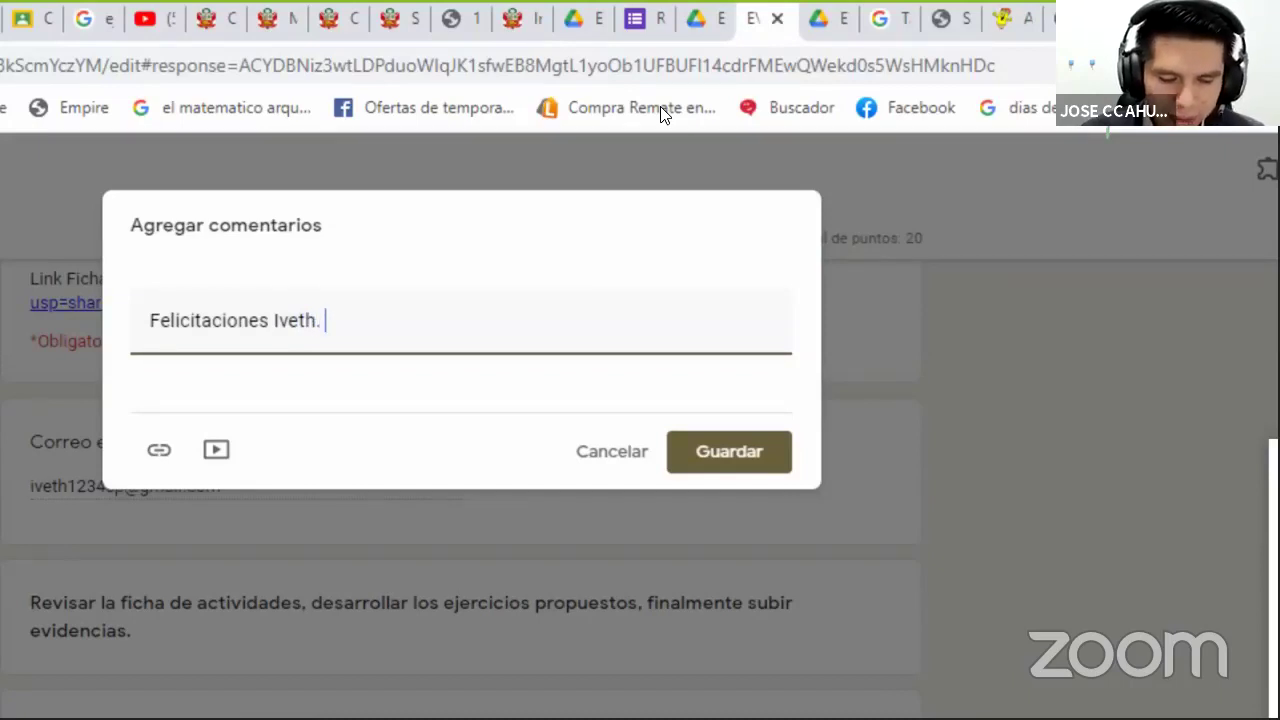
{"action": "type", "text": ". te rec"}
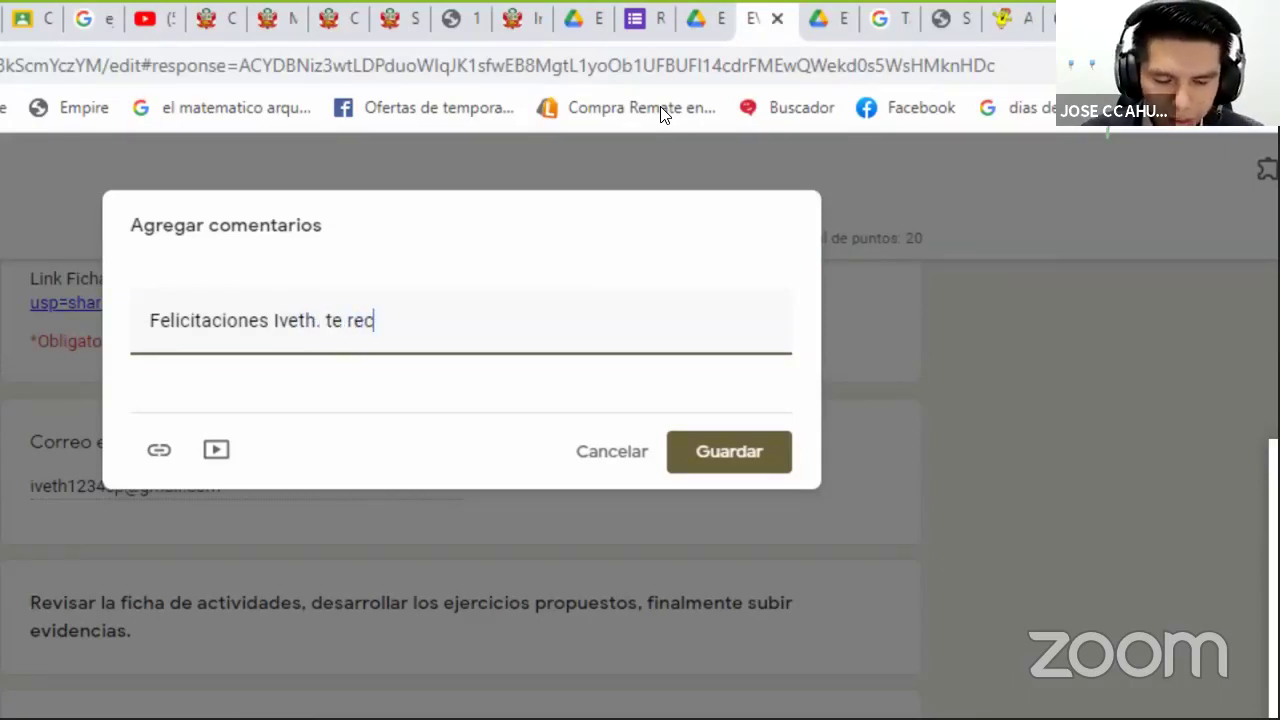
{"action": "type", "text": "omiendo"}
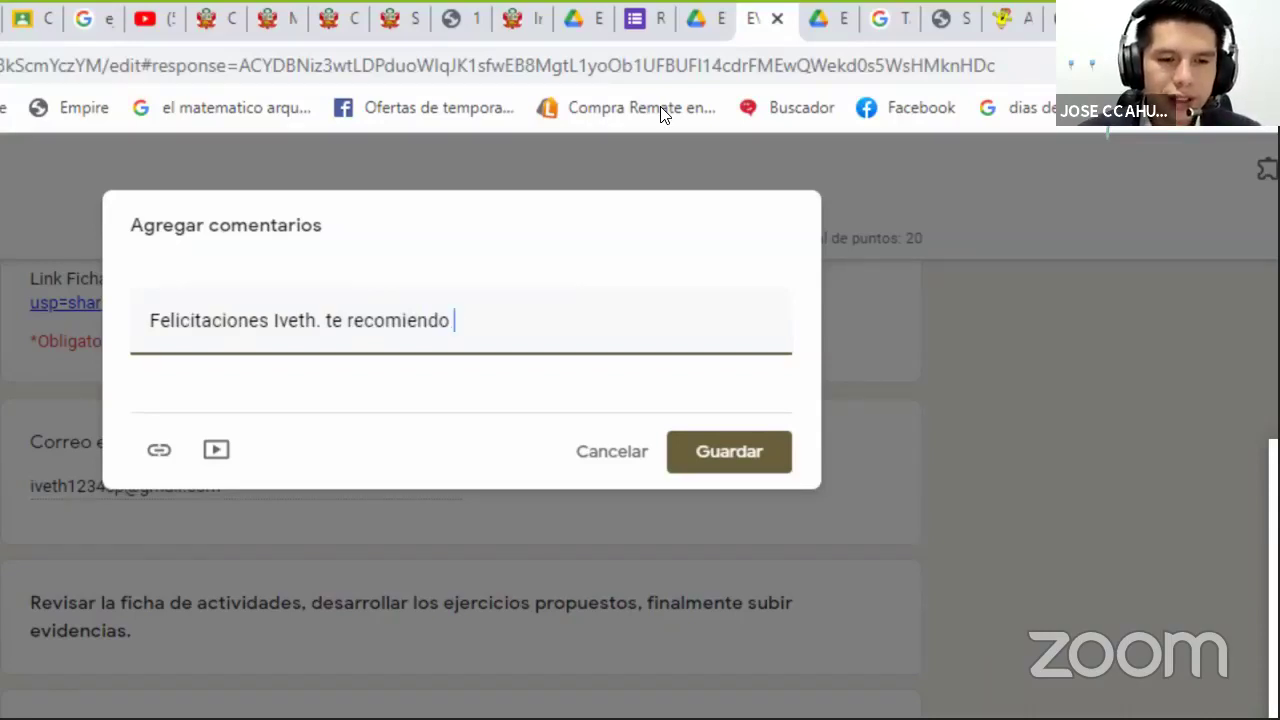
{"action": "type", "text": " resumir"}
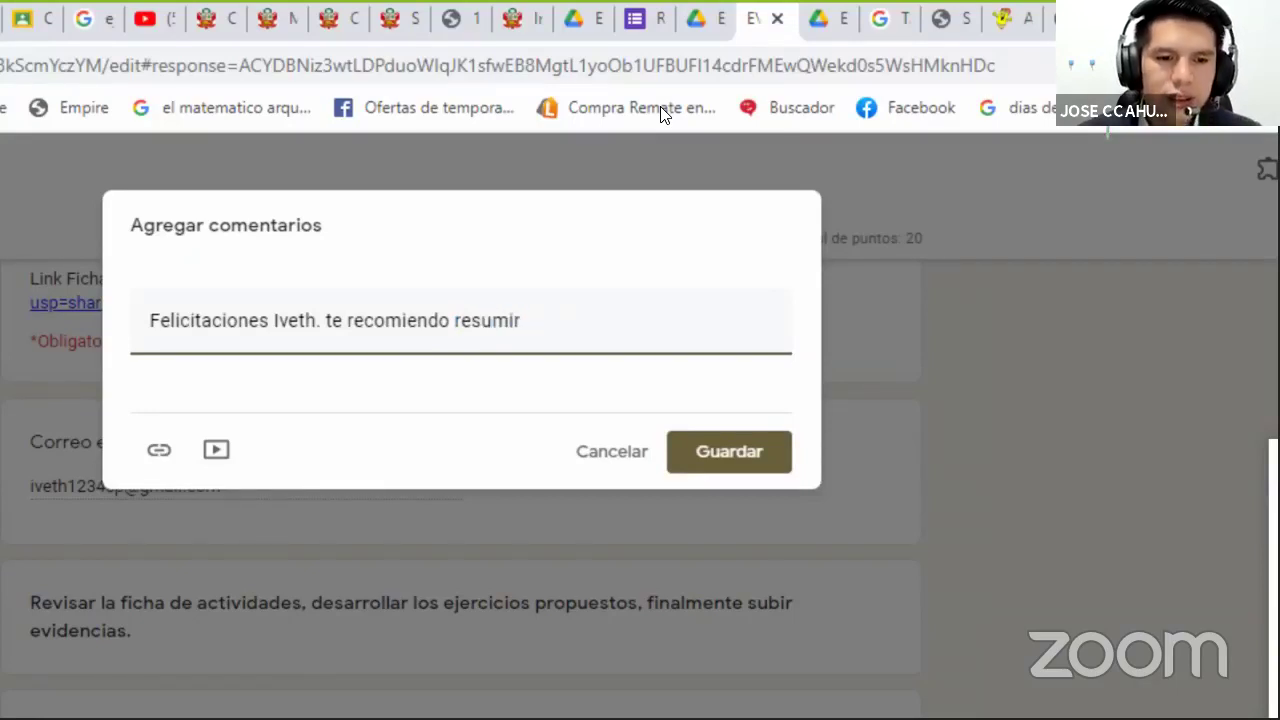
{"action": "type", "text": " los conceptos"}
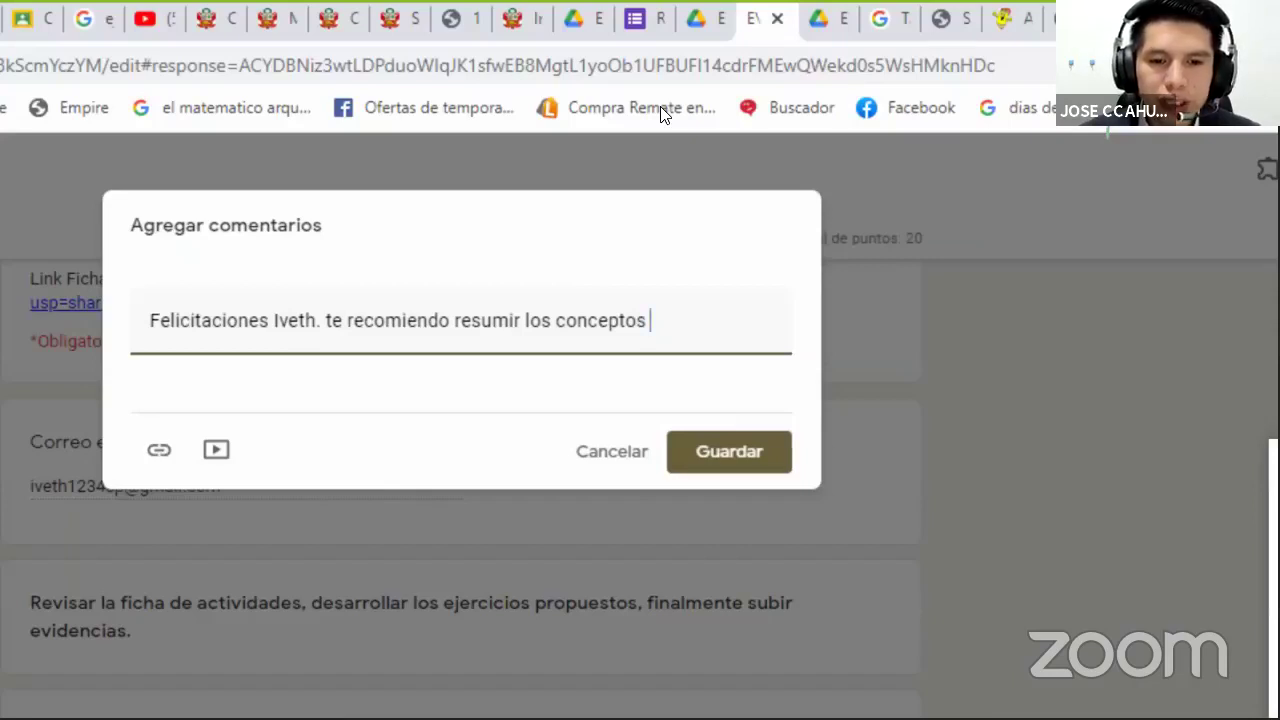
{"action": "type", "text": "de"}
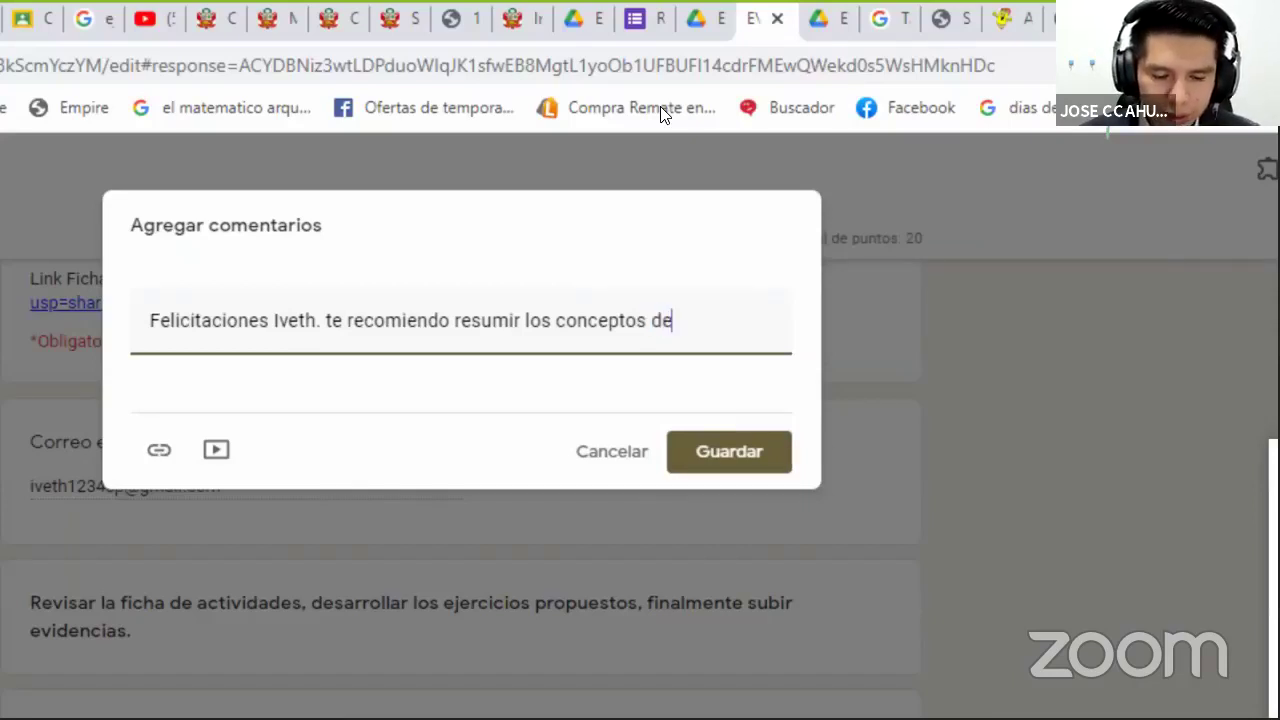
{"action": "type", "text": " manera más clara y poner"}
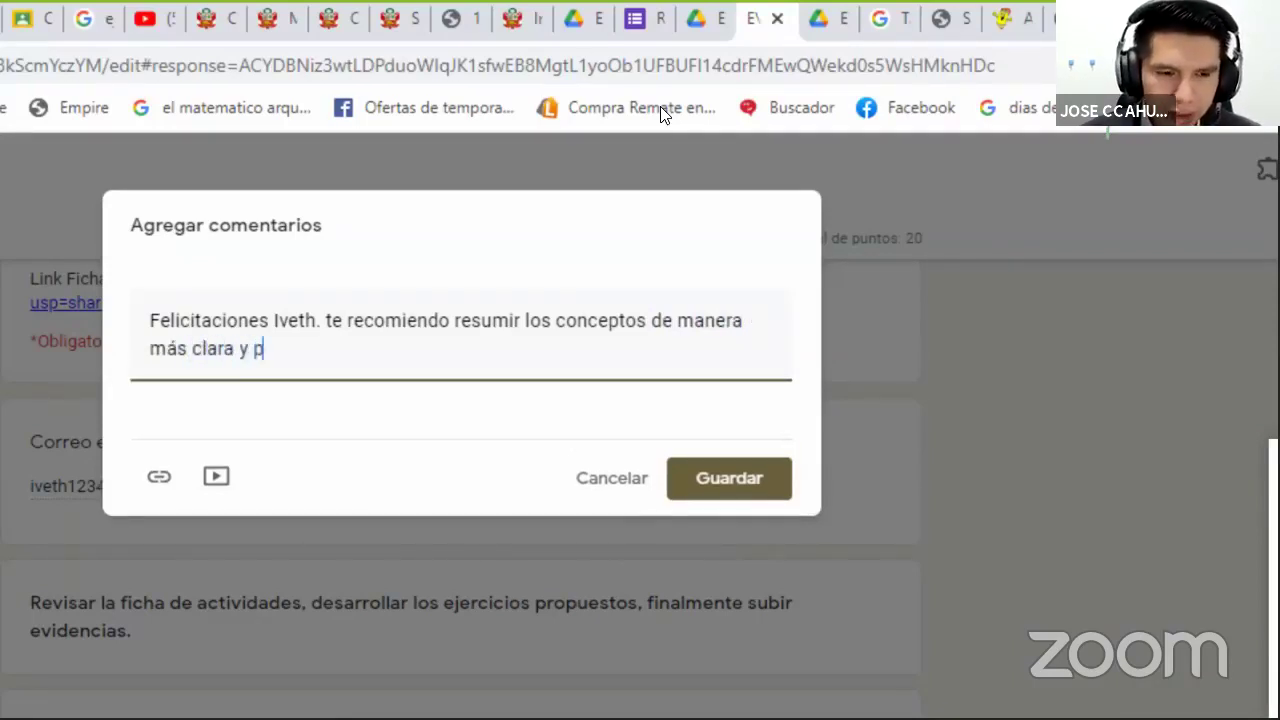
{"action": "type", "text": " ejemplos."}
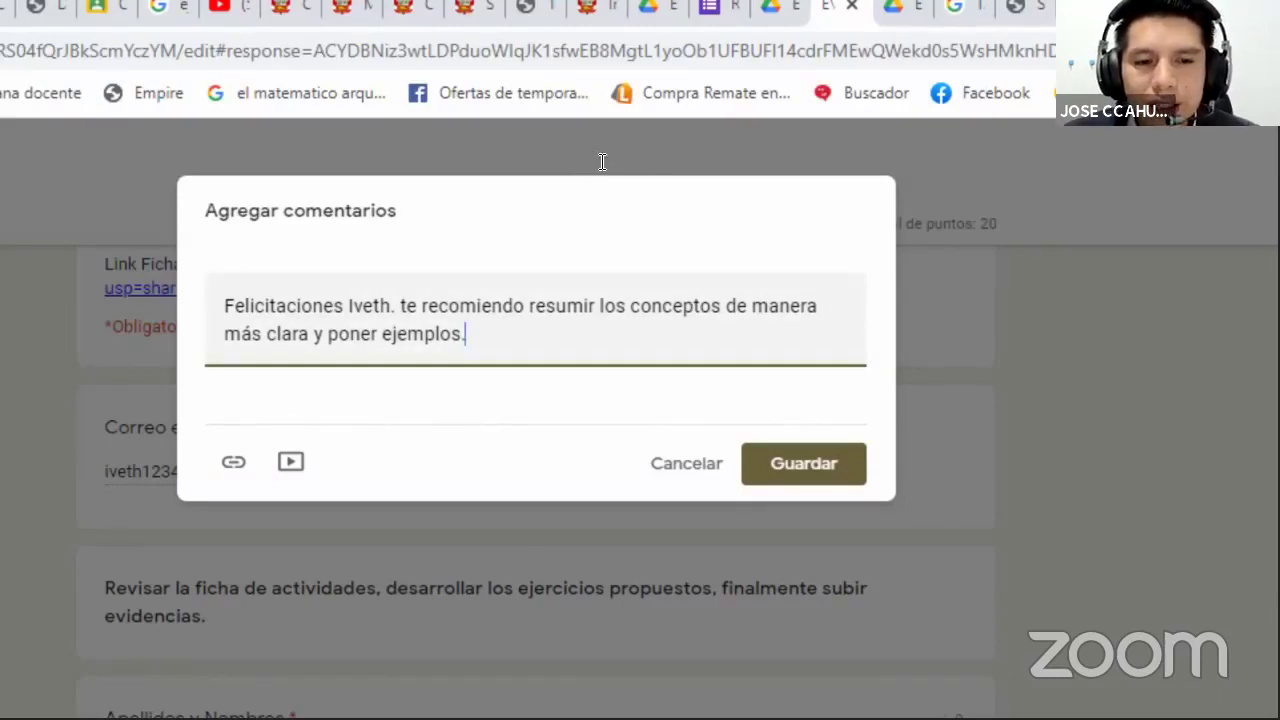
{"action": "key", "text": "ctrl+Return"}
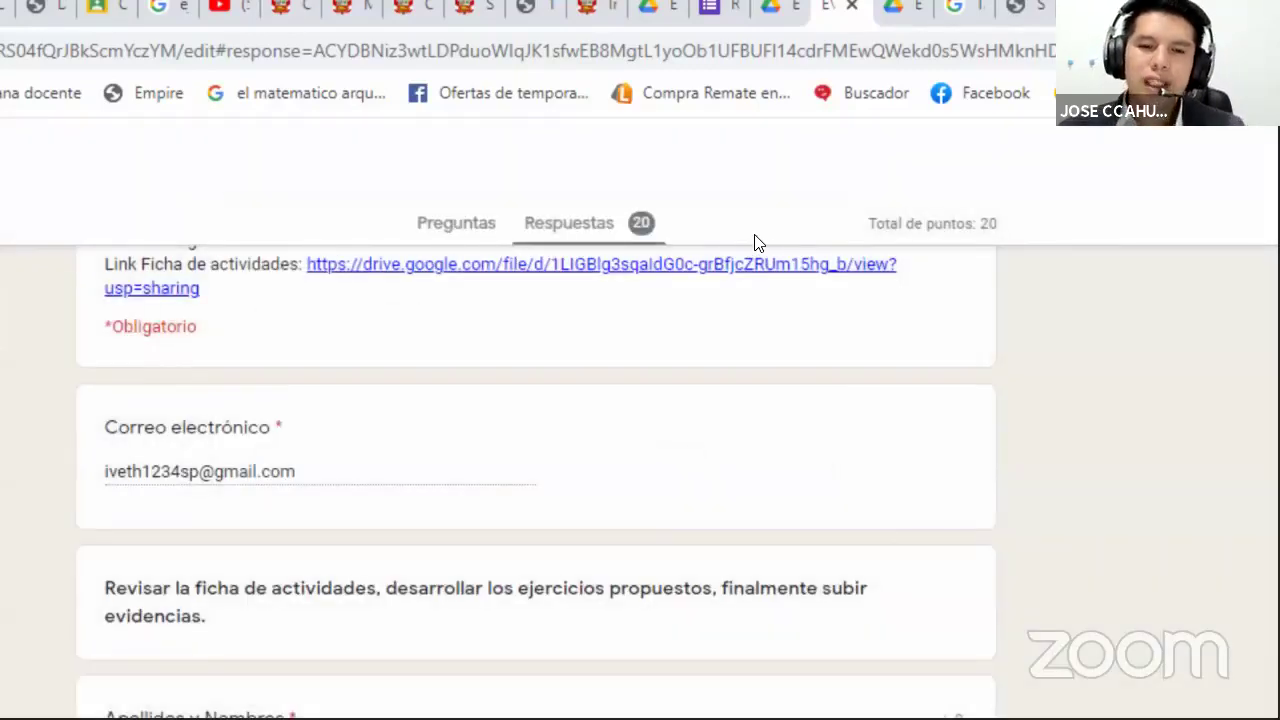
Advance to response 3 of 20.
{"action": "scroll", "coordinate": [691, 491], "scroll_direction": "down", "scroll_amount": 6}
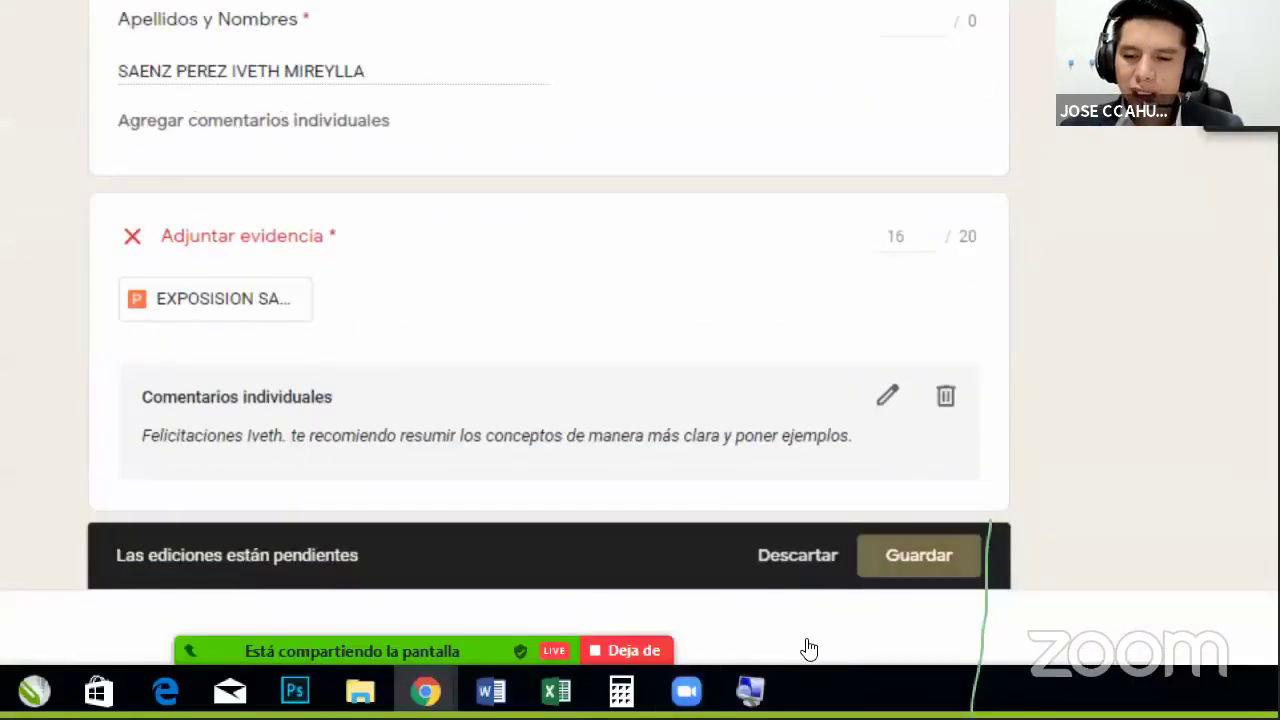
{"action": "scroll", "coordinate": [810, 647], "scroll_direction": "up", "scroll_amount": 10}
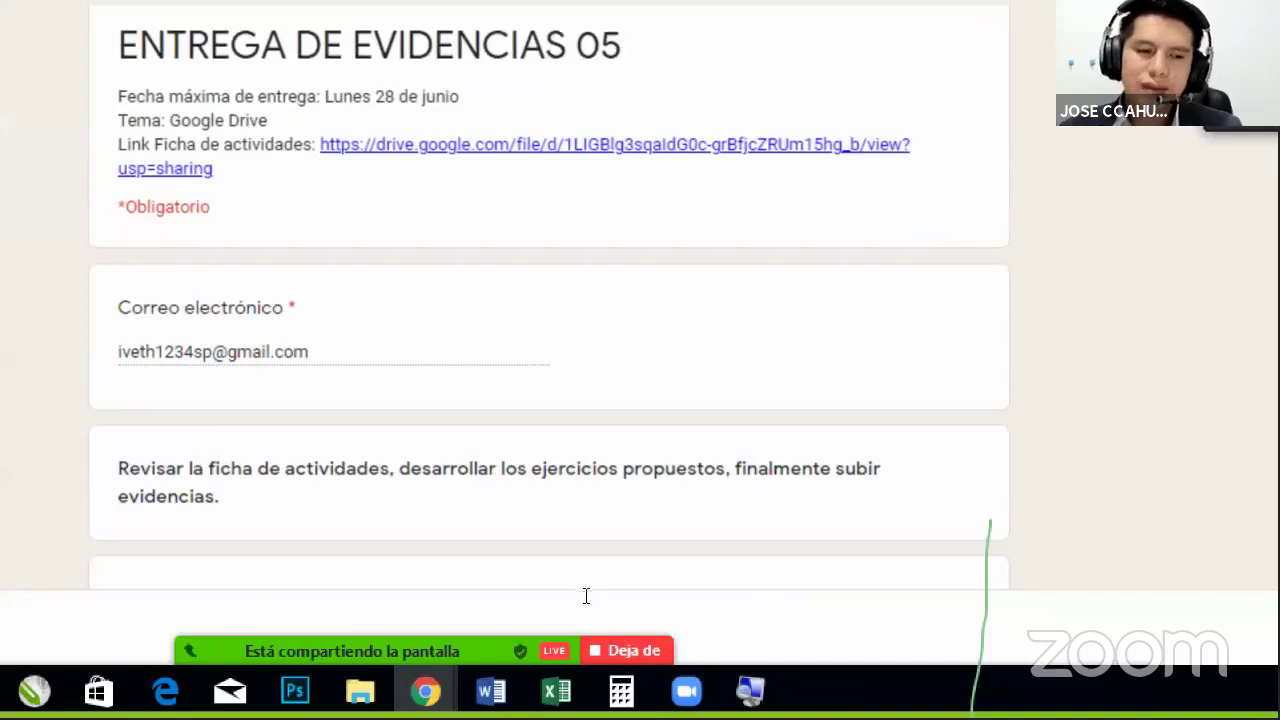
{"action": "scroll", "coordinate": [714, 269], "scroll_direction": "up", "scroll_amount": 5}
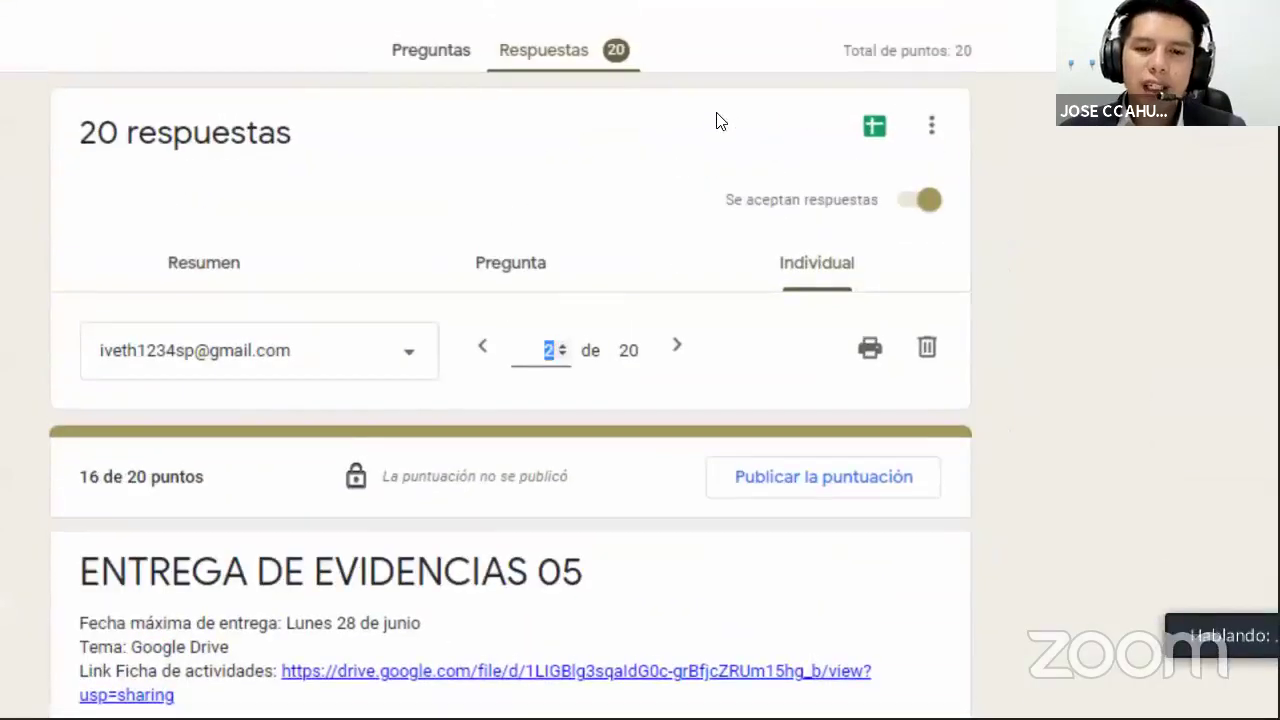
{"action": "left_click", "coordinate": [677, 346]}
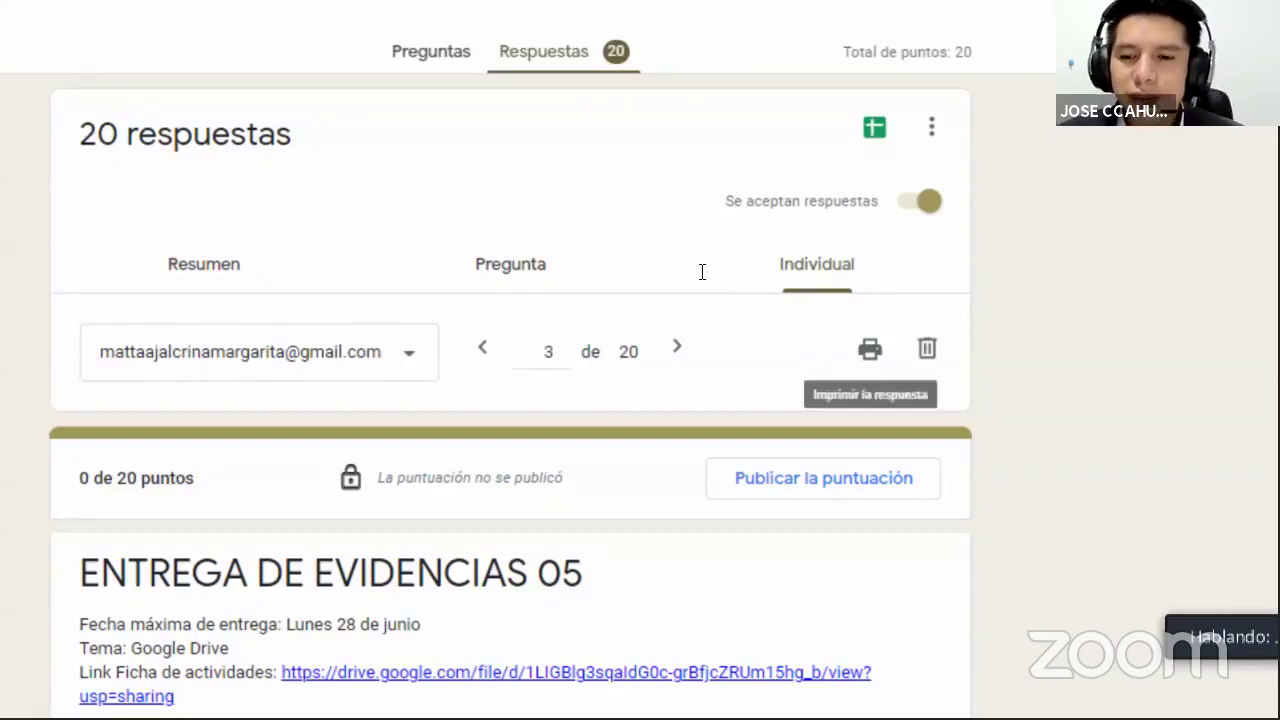
Scroll through response 3's answers down to the Adjuntar evidencia PDF attachment.
{"action": "scroll", "coordinate": [688, 293], "scroll_direction": "down", "scroll_amount": 3}
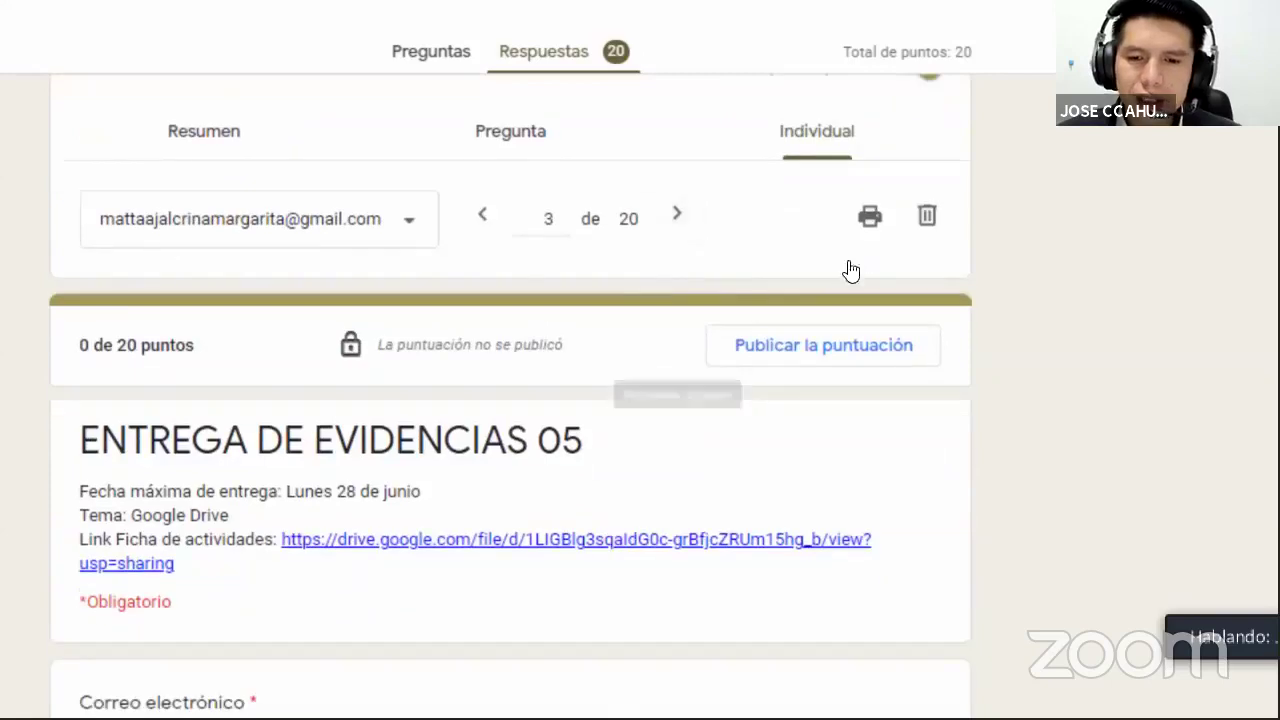
{"action": "scroll", "coordinate": [674, 280], "scroll_direction": "down", "scroll_amount": 5}
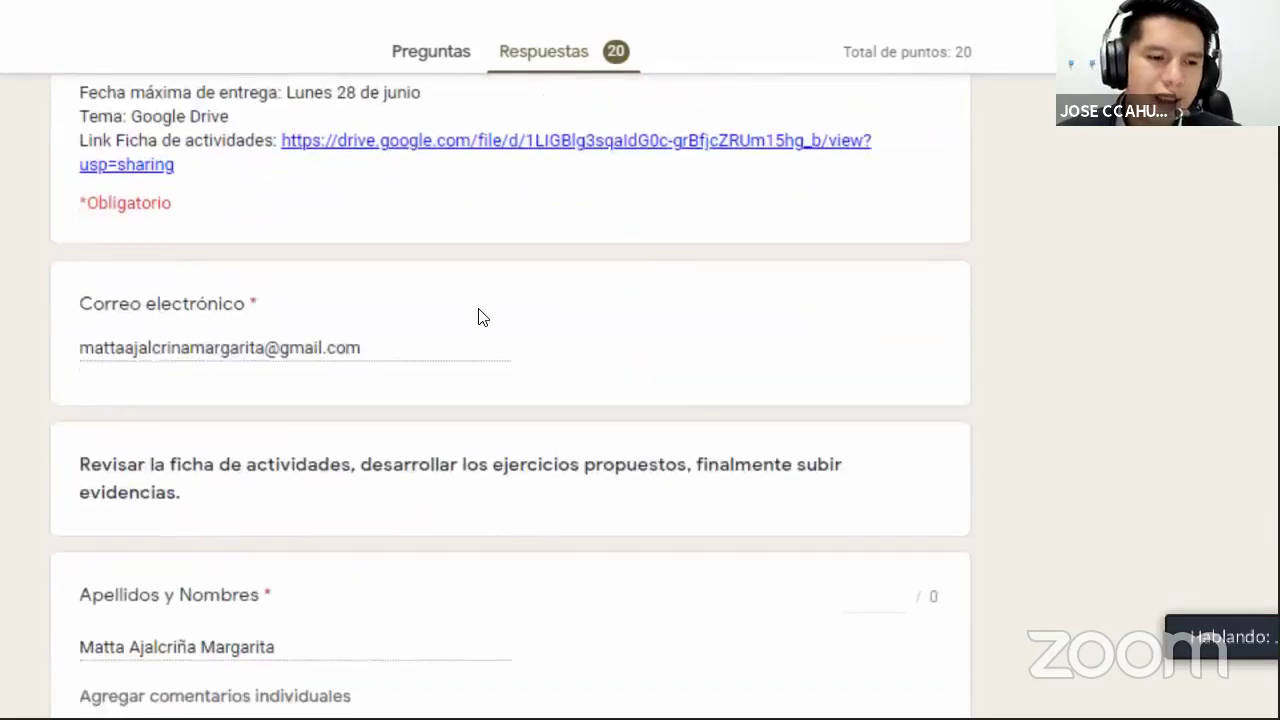
{"action": "scroll", "coordinate": [500, 450], "scroll_direction": "down", "scroll_amount": 3}
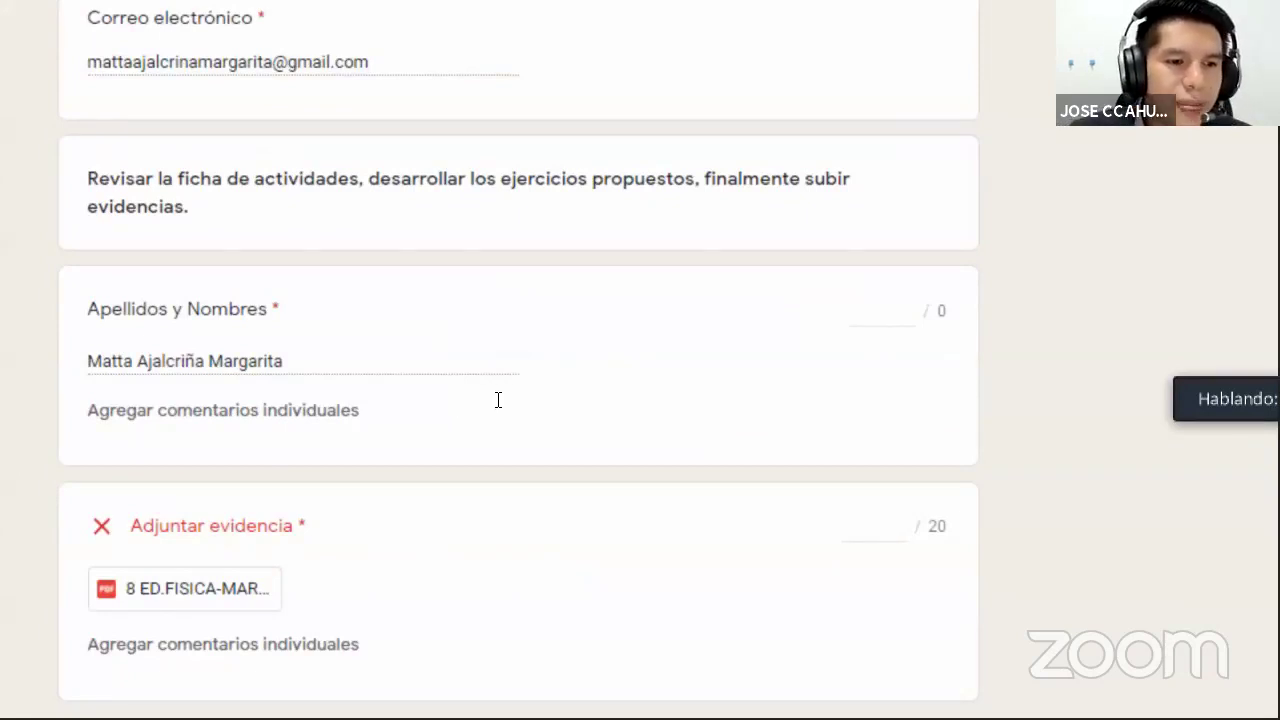
{"action": "scroll", "coordinate": [527, 517], "scroll_direction": "down", "scroll_amount": 1}
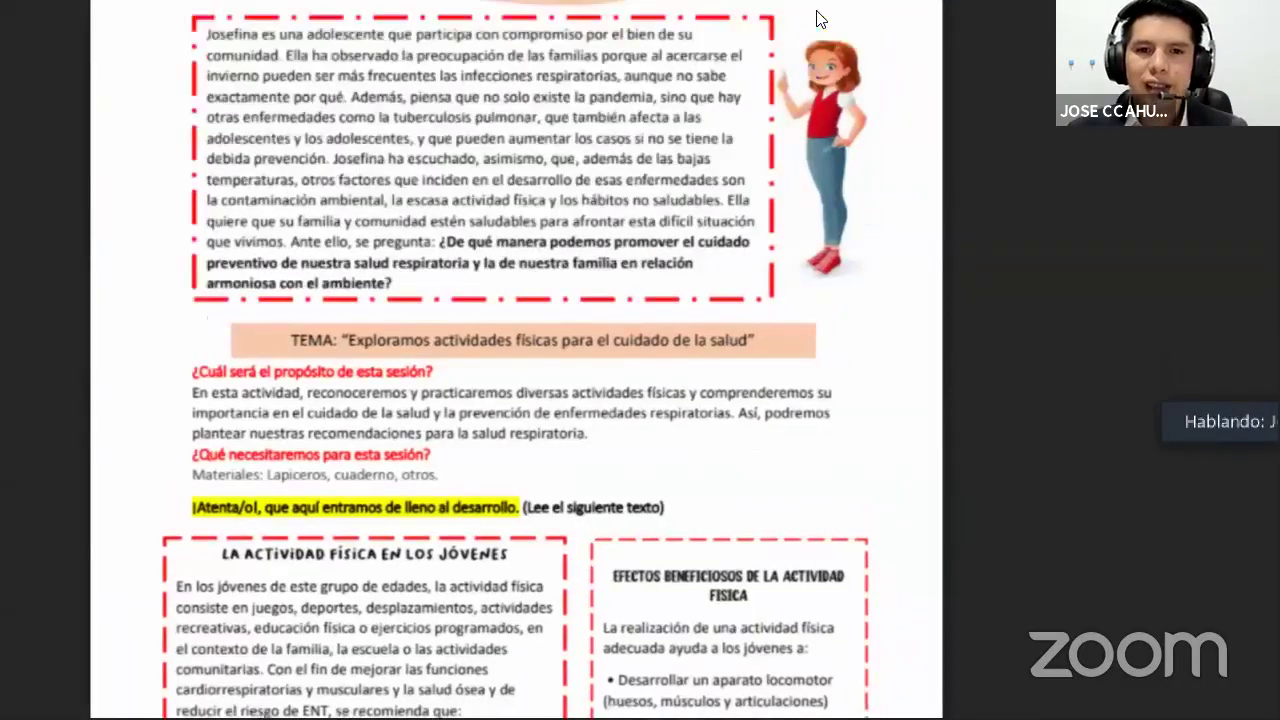
Read through the Educación Física worksheet PDF pages, then close the preview tab.
{"action": "scroll", "coordinate": [610, 150], "scroll_direction": "down", "scroll_amount": 2}
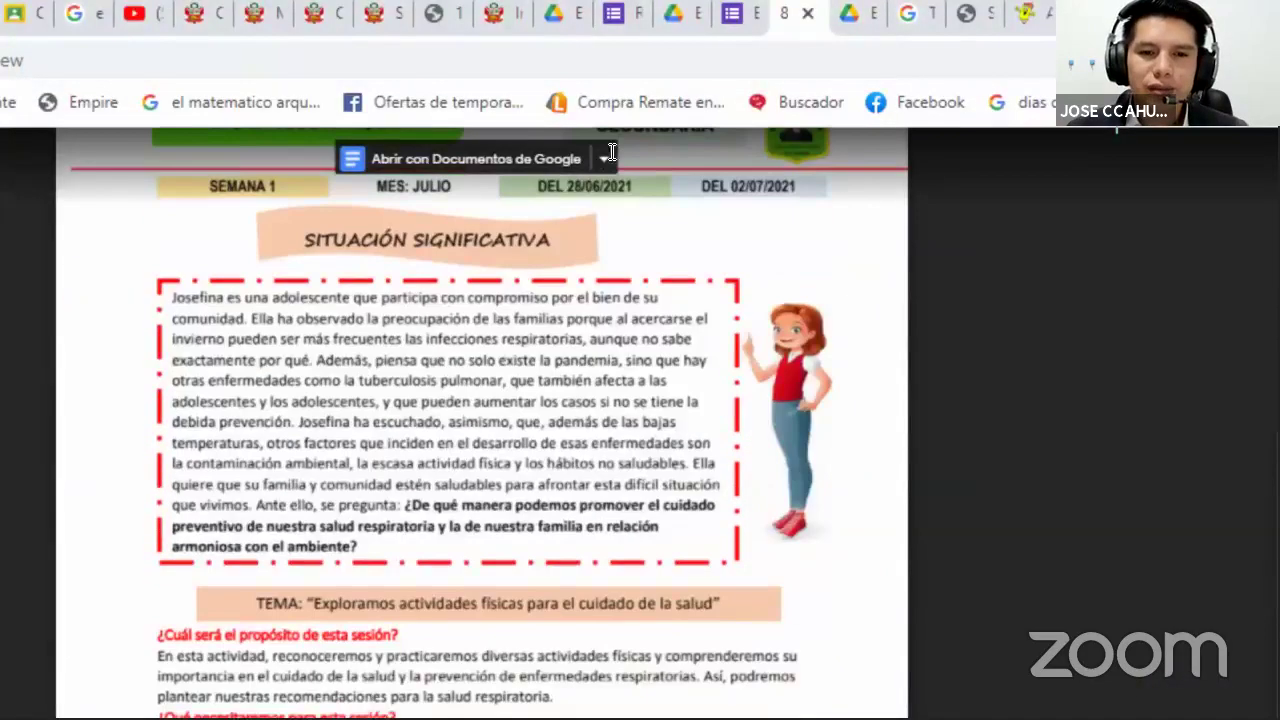
{"action": "scroll", "coordinate": [676, 189], "scroll_direction": "down", "scroll_amount": 5}
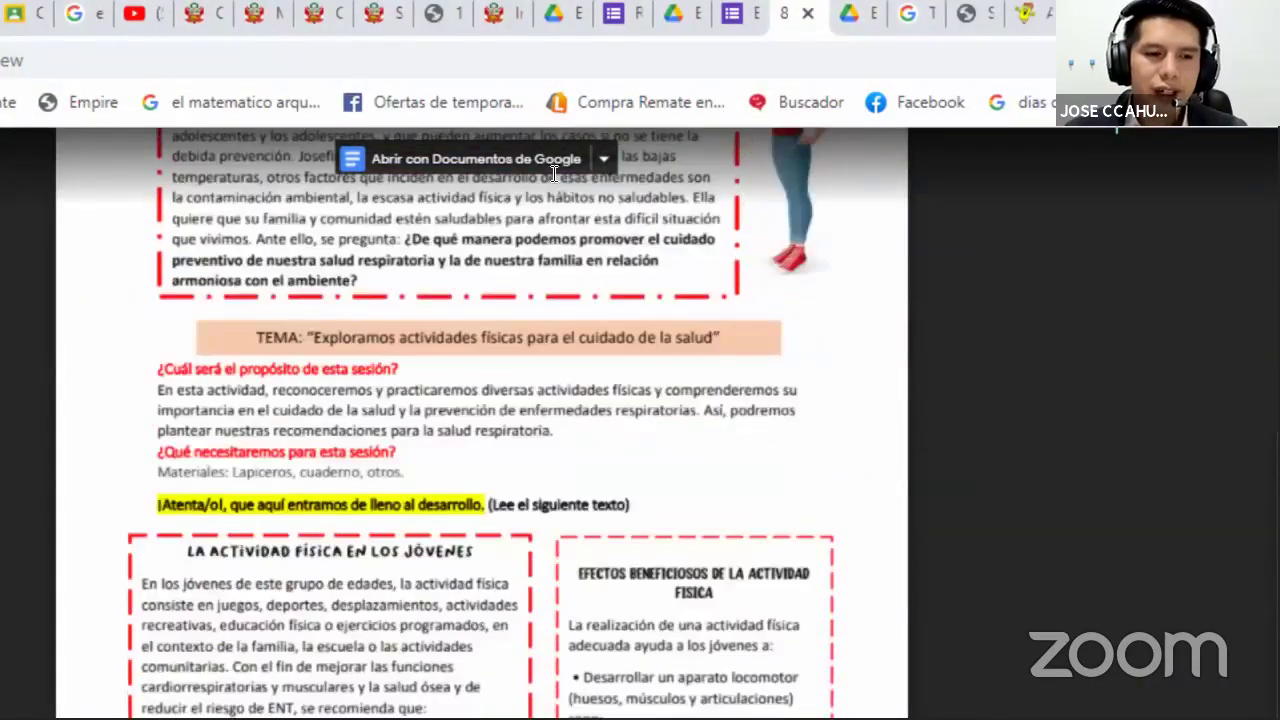
{"action": "scroll", "coordinate": [640, 140], "scroll_direction": "down", "scroll_amount": 1}
{"action": "scroll", "coordinate": [565, 175], "scroll_direction": "down", "scroll_amount": 2}
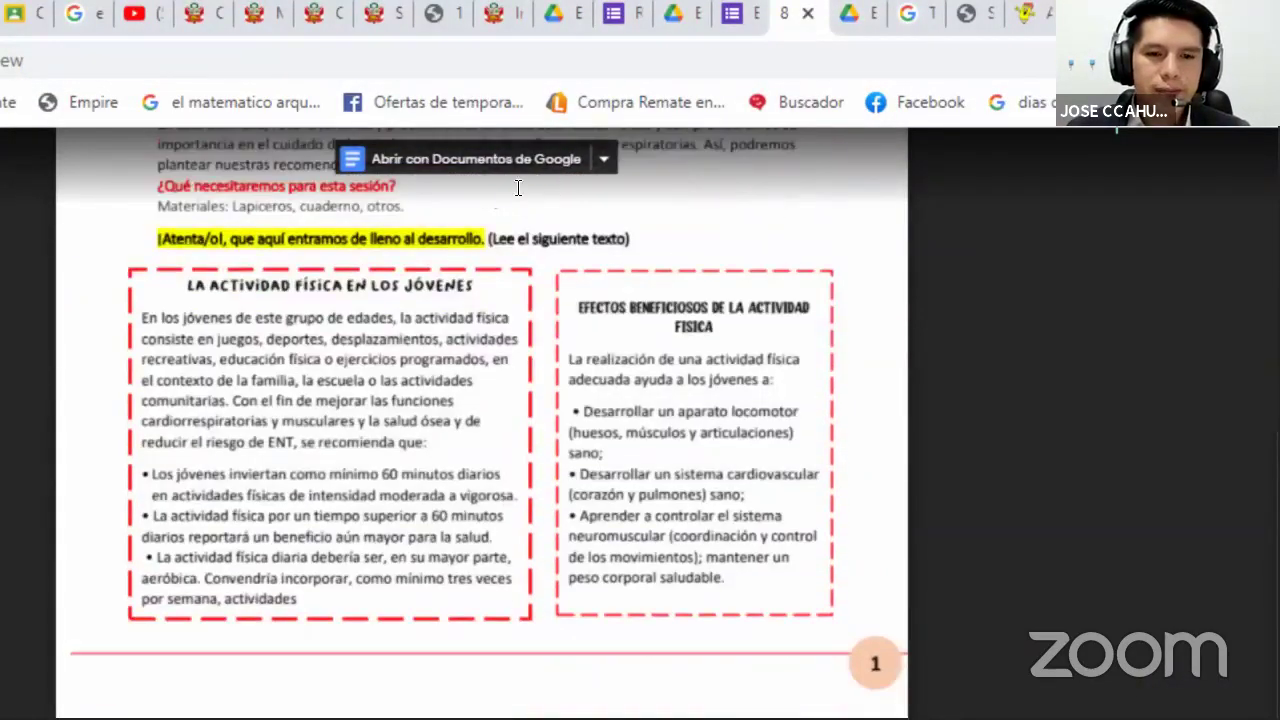
{"action": "scroll", "coordinate": [724, 188], "scroll_direction": "down", "scroll_amount": 8}
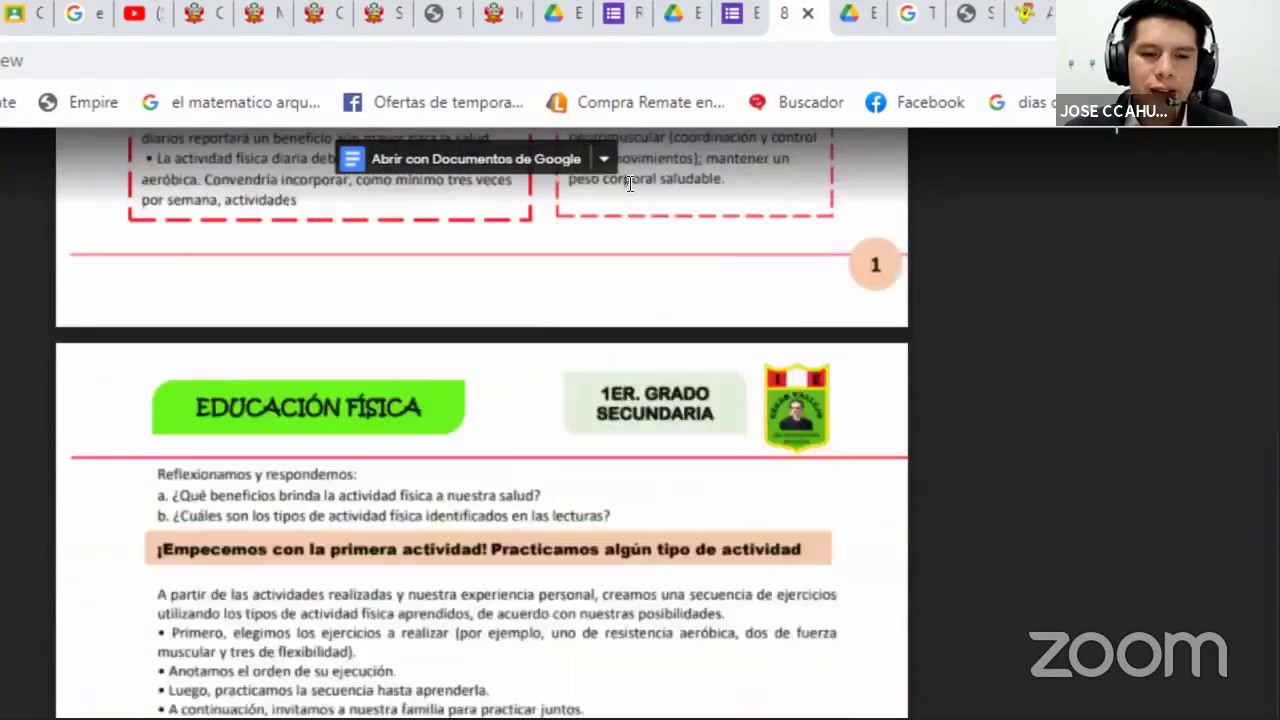
{"action": "scroll", "coordinate": [633, 165], "scroll_direction": "down", "scroll_amount": 6}
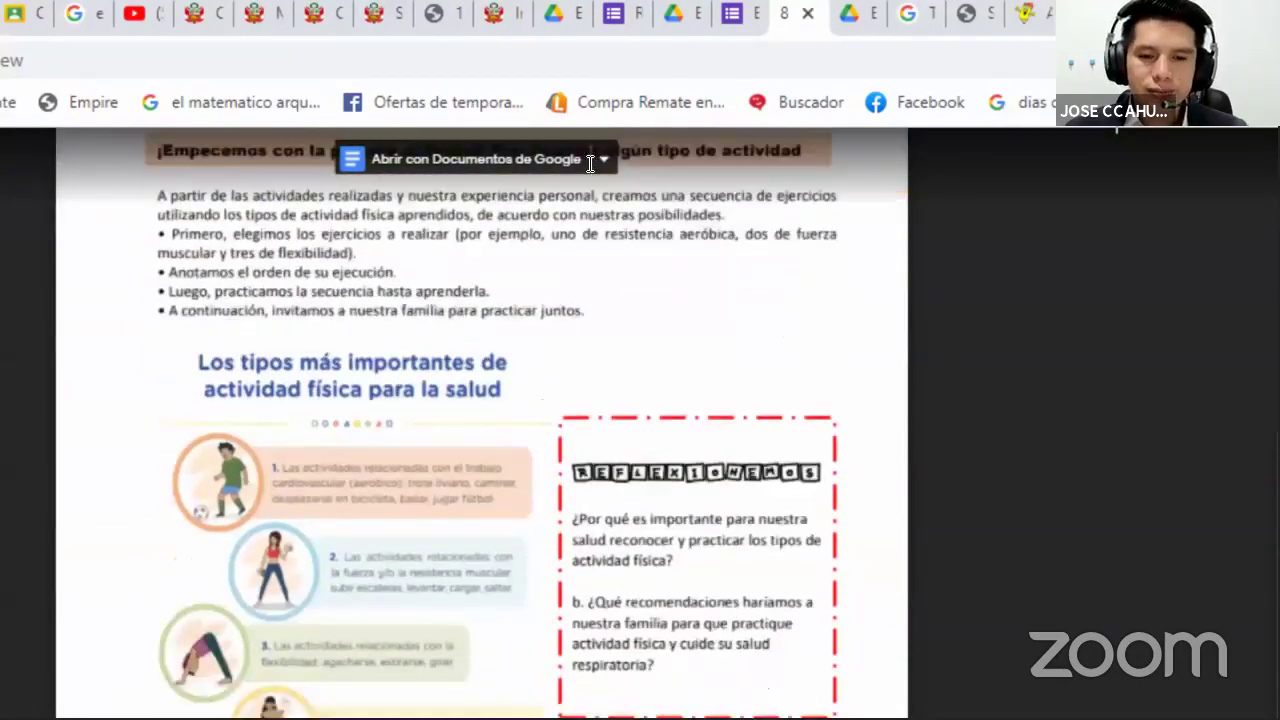
{"action": "scroll", "coordinate": [724, 156], "scroll_direction": "down", "scroll_amount": 8}
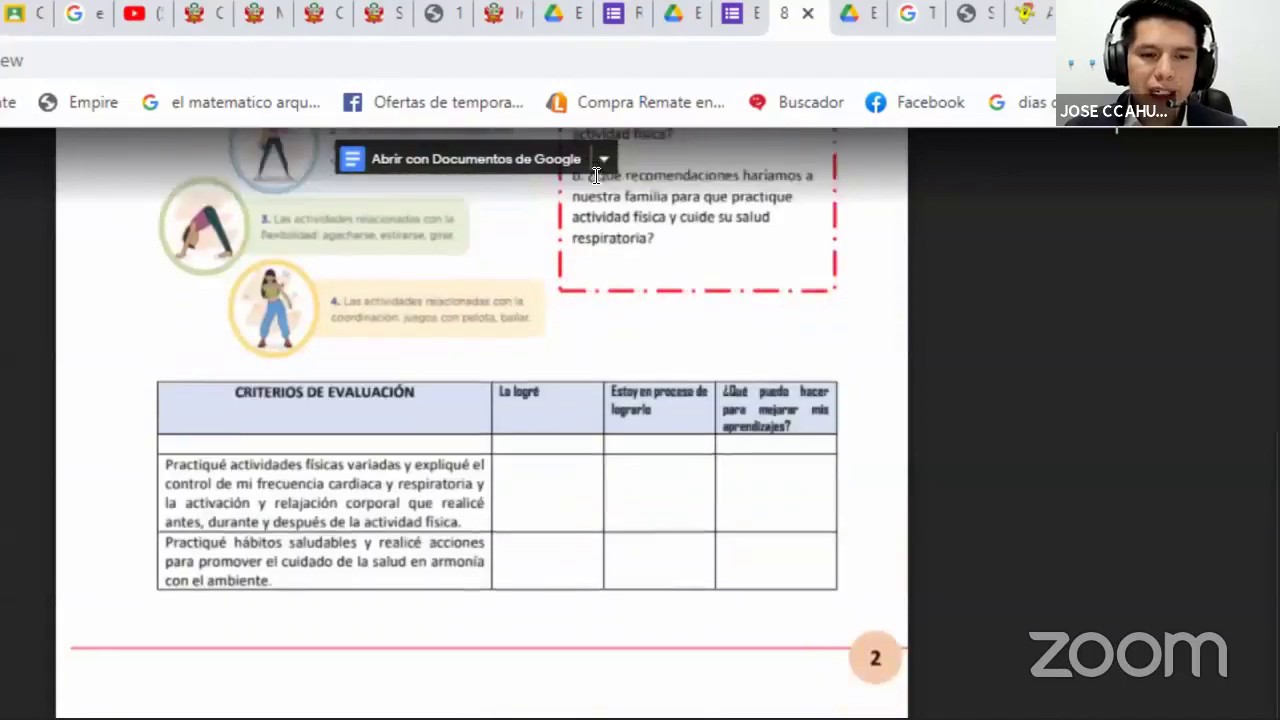
{"action": "scroll", "coordinate": [748, 180], "scroll_direction": "down", "scroll_amount": 8}
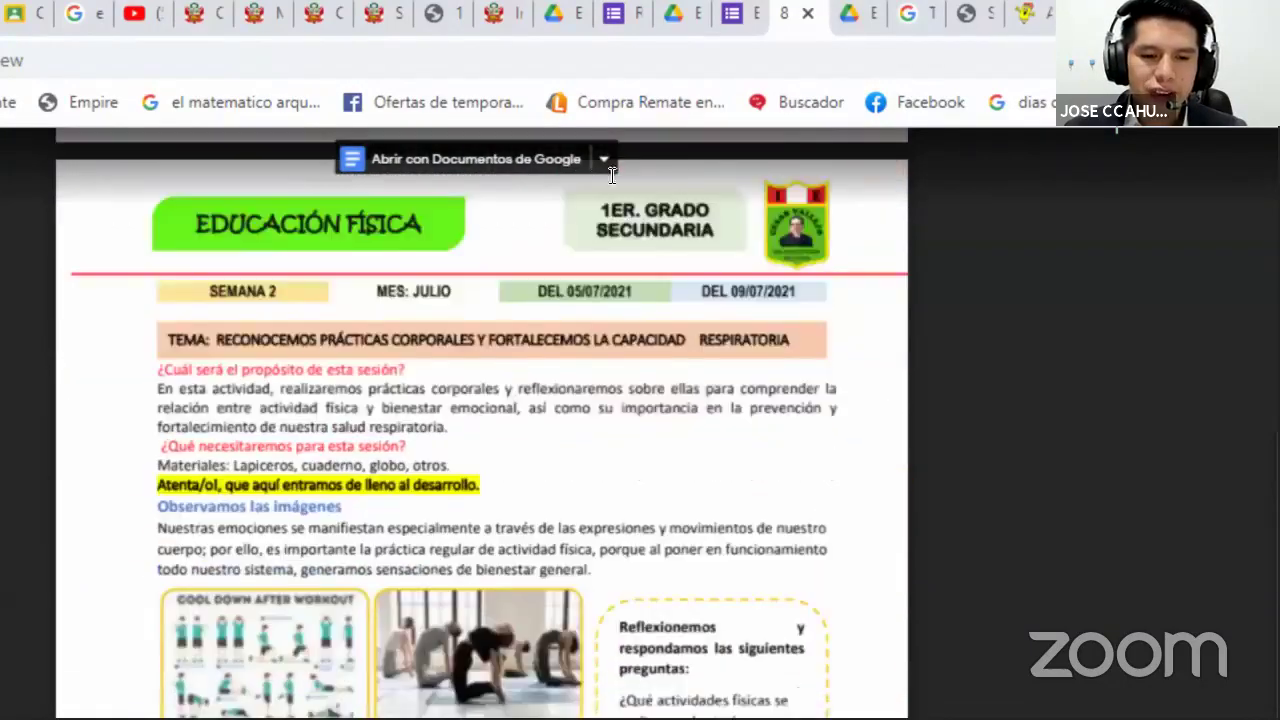
{"action": "scroll", "coordinate": [580, 175], "scroll_direction": "down", "scroll_amount": 13}
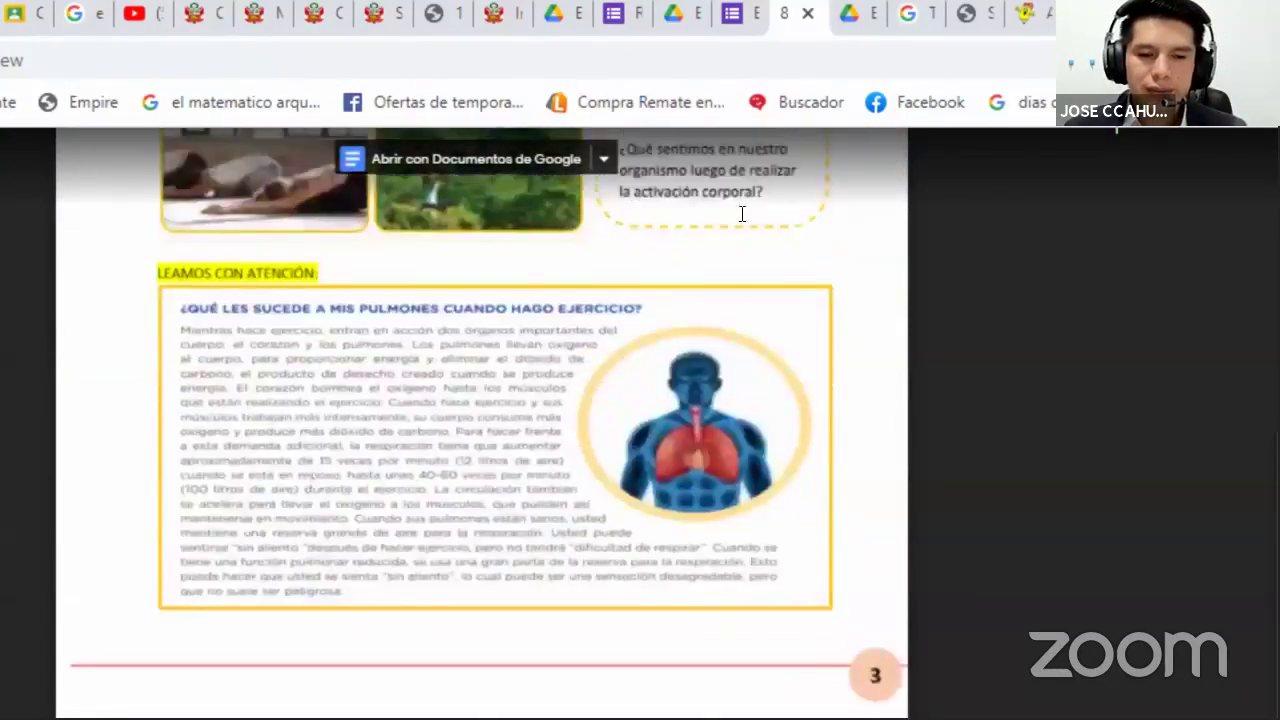
{"action": "scroll", "coordinate": [694, 243], "scroll_direction": "down", "scroll_amount": 14}
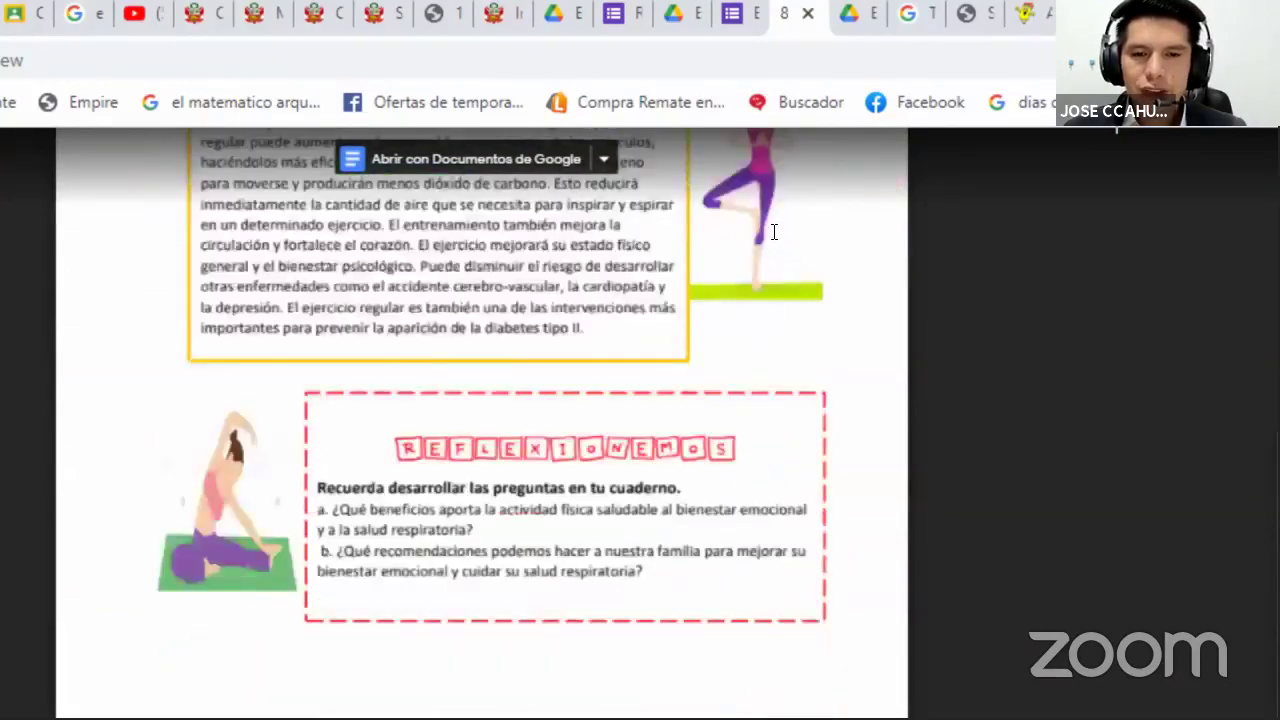
{"action": "scroll", "coordinate": [818, 200], "scroll_direction": "down", "scroll_amount": 6}
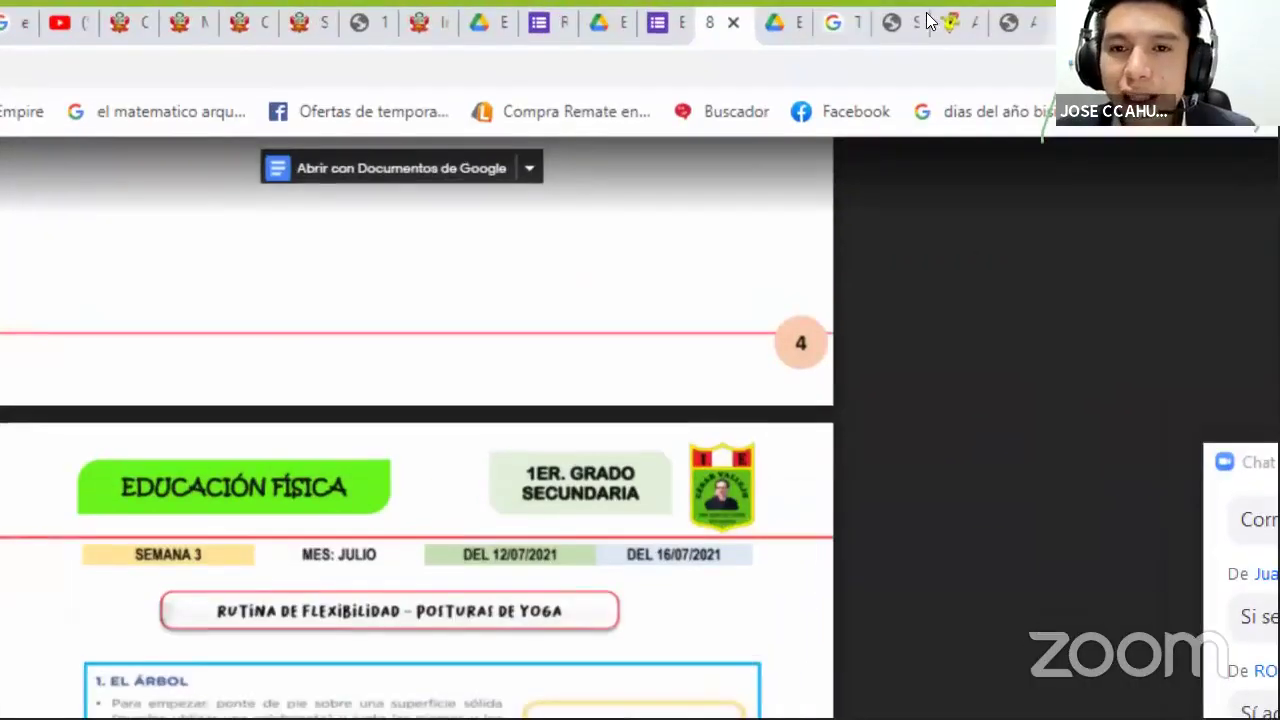
{"action": "key", "text": "ctrl+w"}
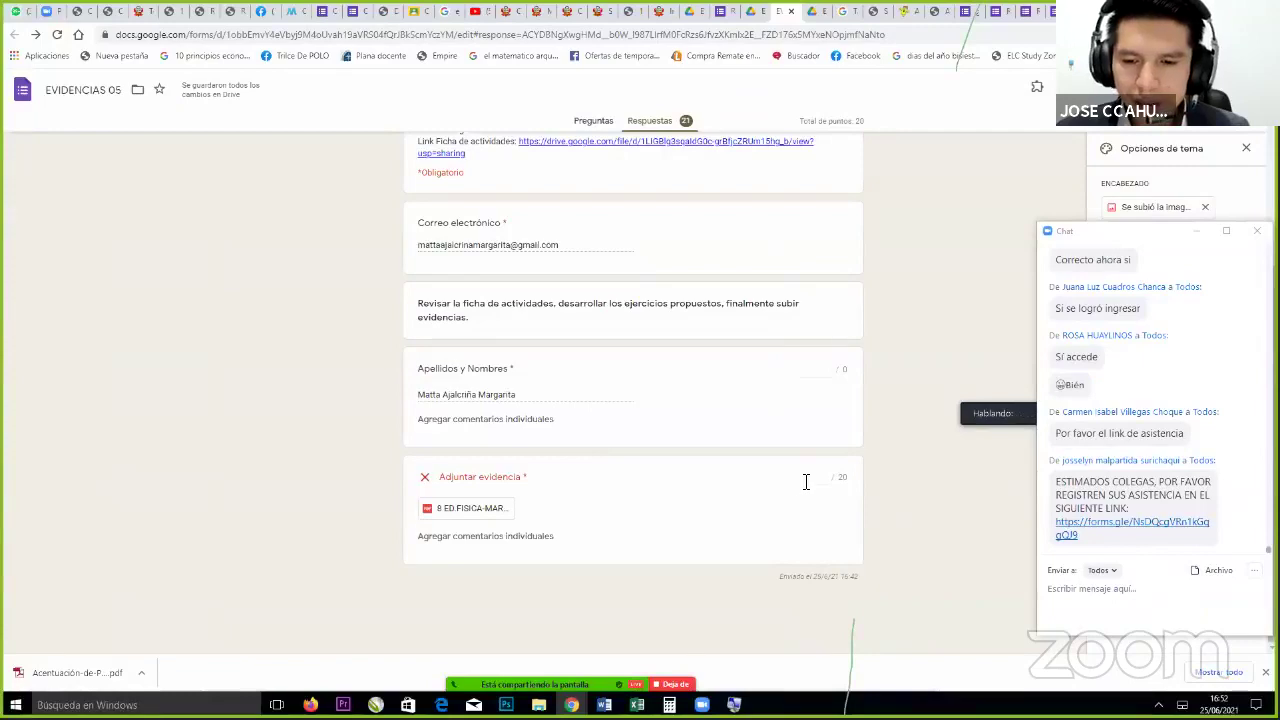
Award the third response's evidence 18 of 20 points and save the grade.
{"action": "left_click", "coordinate": [806, 482]}
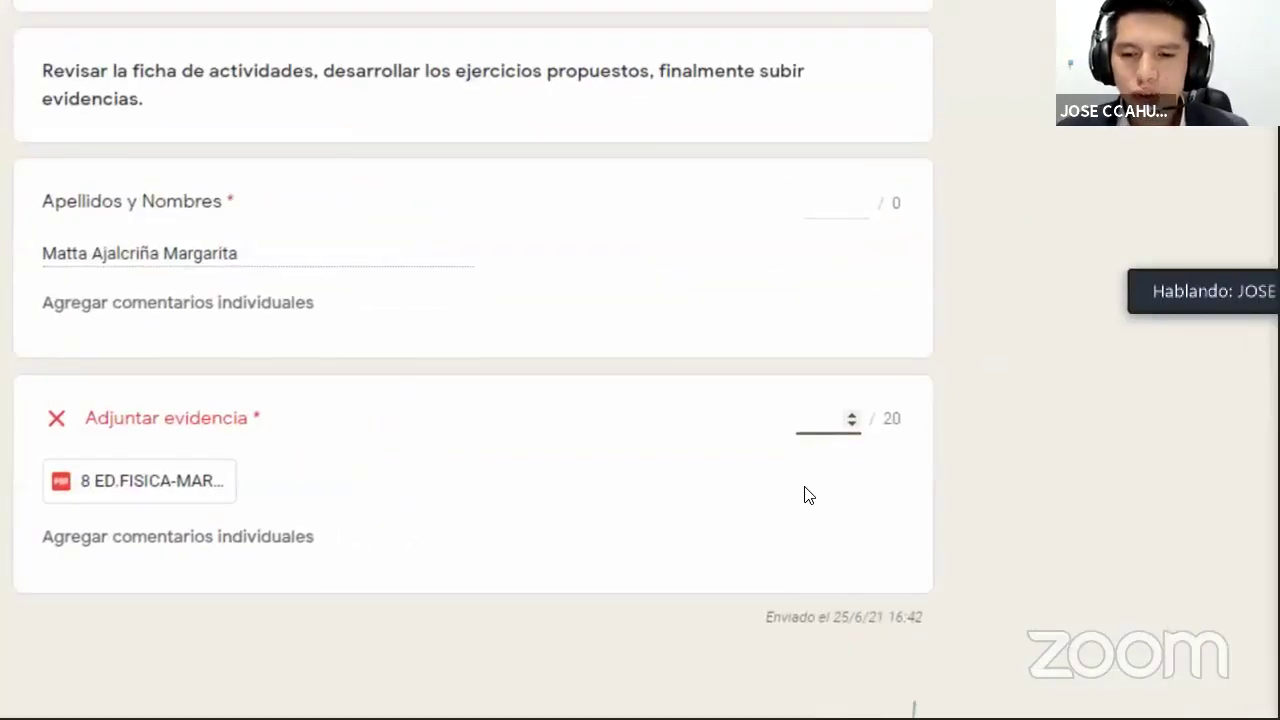
{"action": "type", "text": "18"}
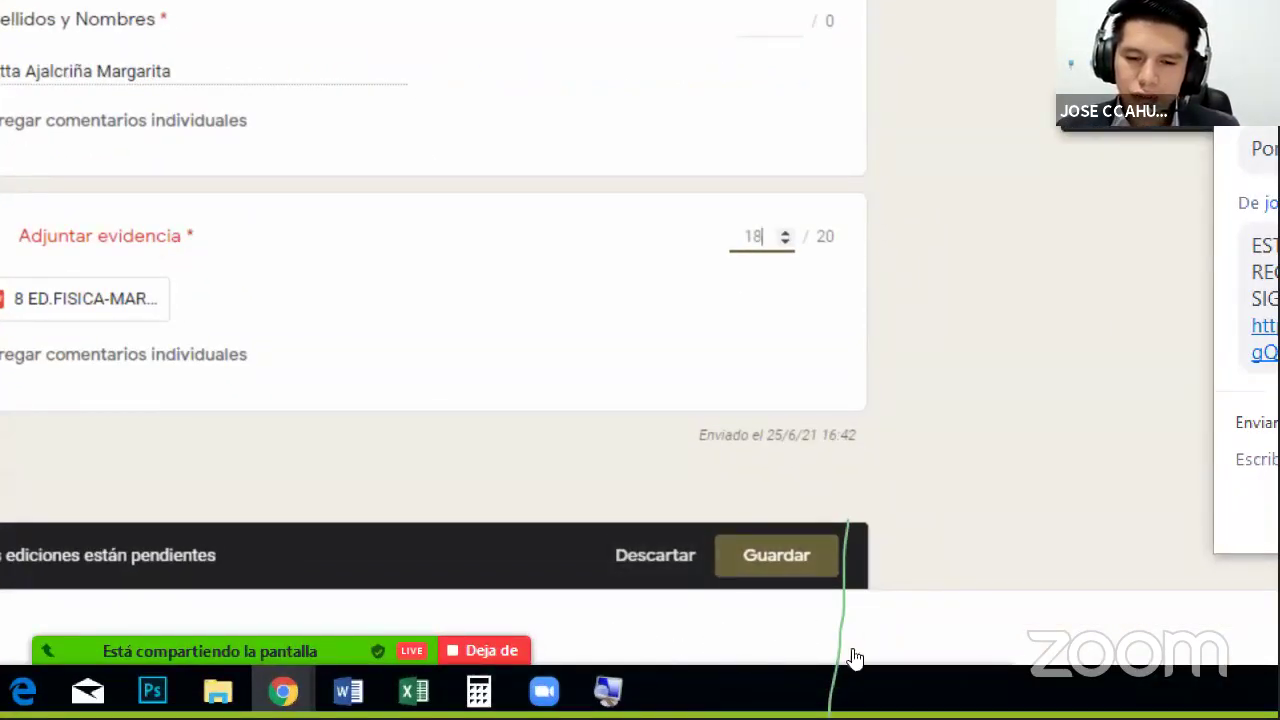
{"action": "left_click", "coordinate": [800, 566]}
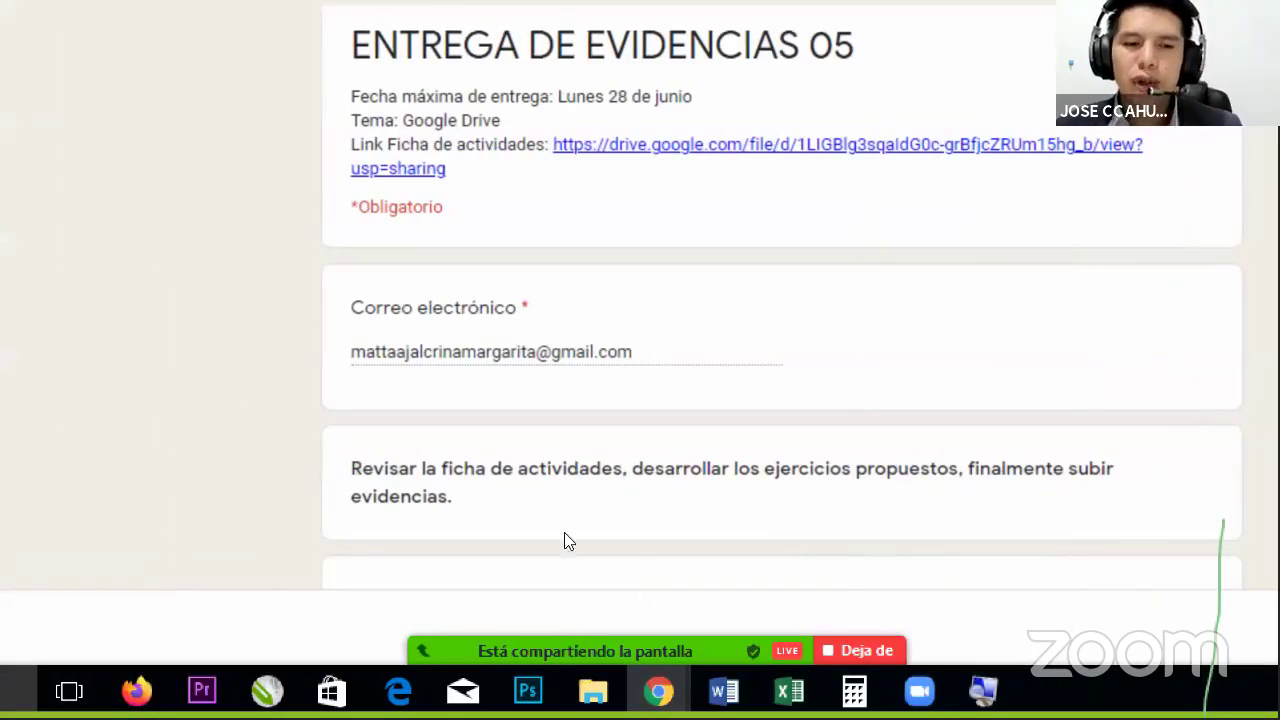
{"action": "scroll", "coordinate": [640, 563], "scroll_direction": "down", "scroll_amount": 15}
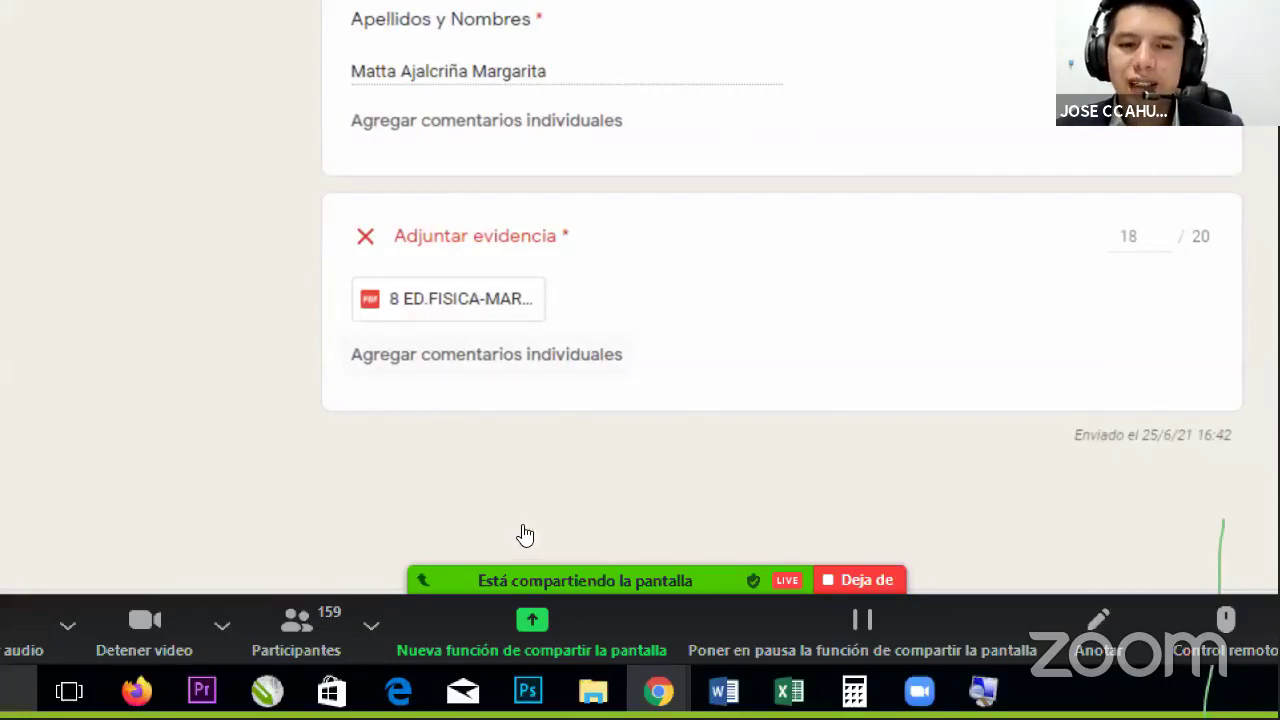
{"action": "scroll", "coordinate": [640, 214], "scroll_direction": "up", "scroll_amount": 10}
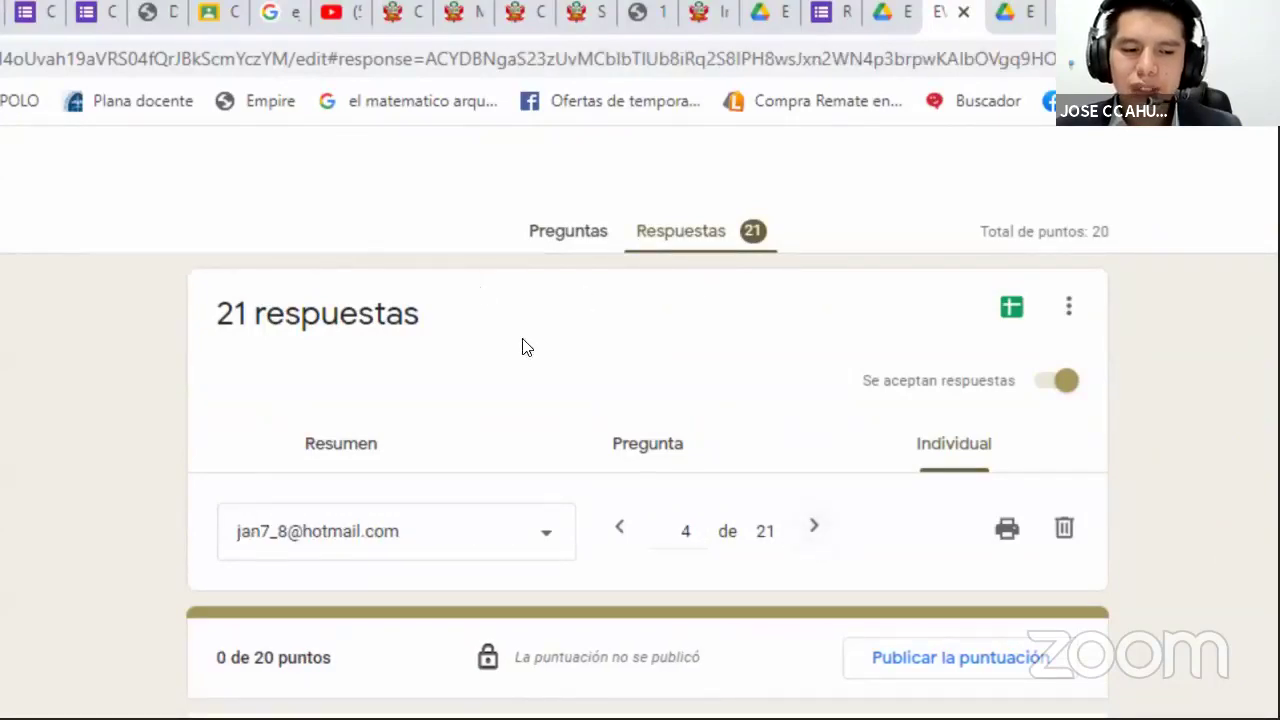
Scroll response 4 down to its attached evidence image under Adjuntar evidencia.
{"action": "scroll", "coordinate": [594, 426], "scroll_direction": "down", "scroll_amount": 4}
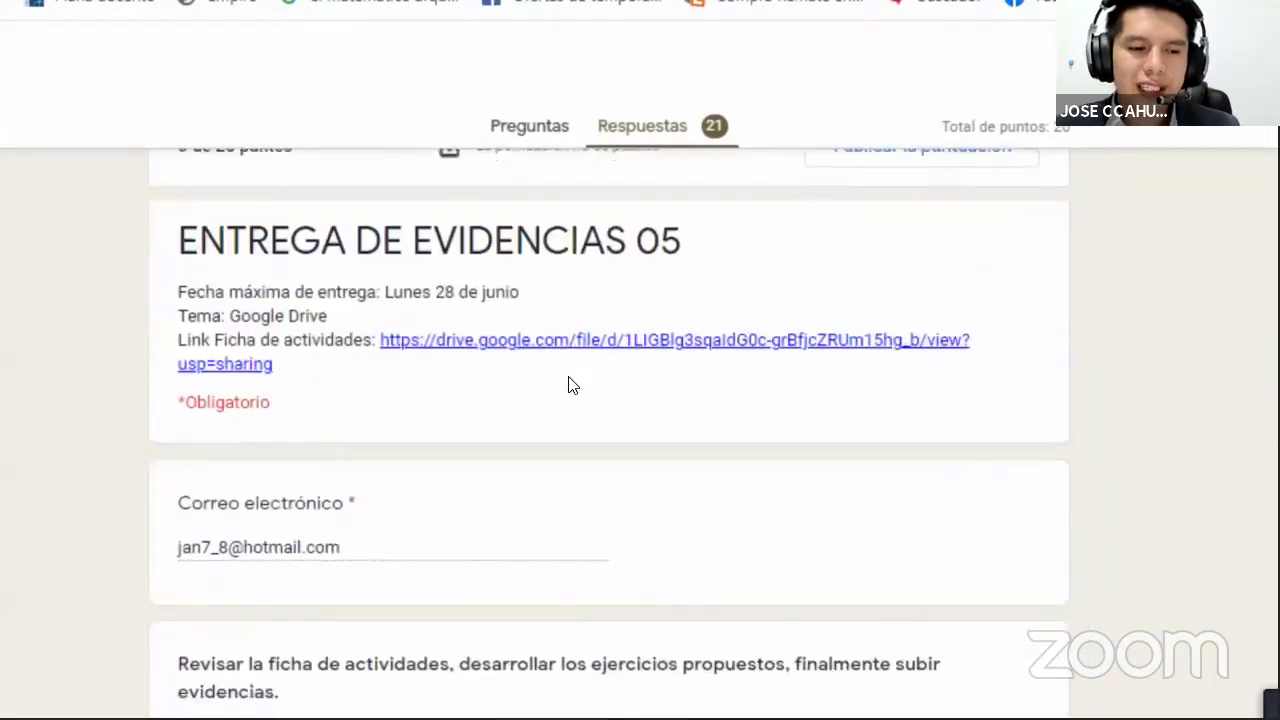
{"action": "scroll", "coordinate": [572, 380], "scroll_direction": "down", "scroll_amount": 2}
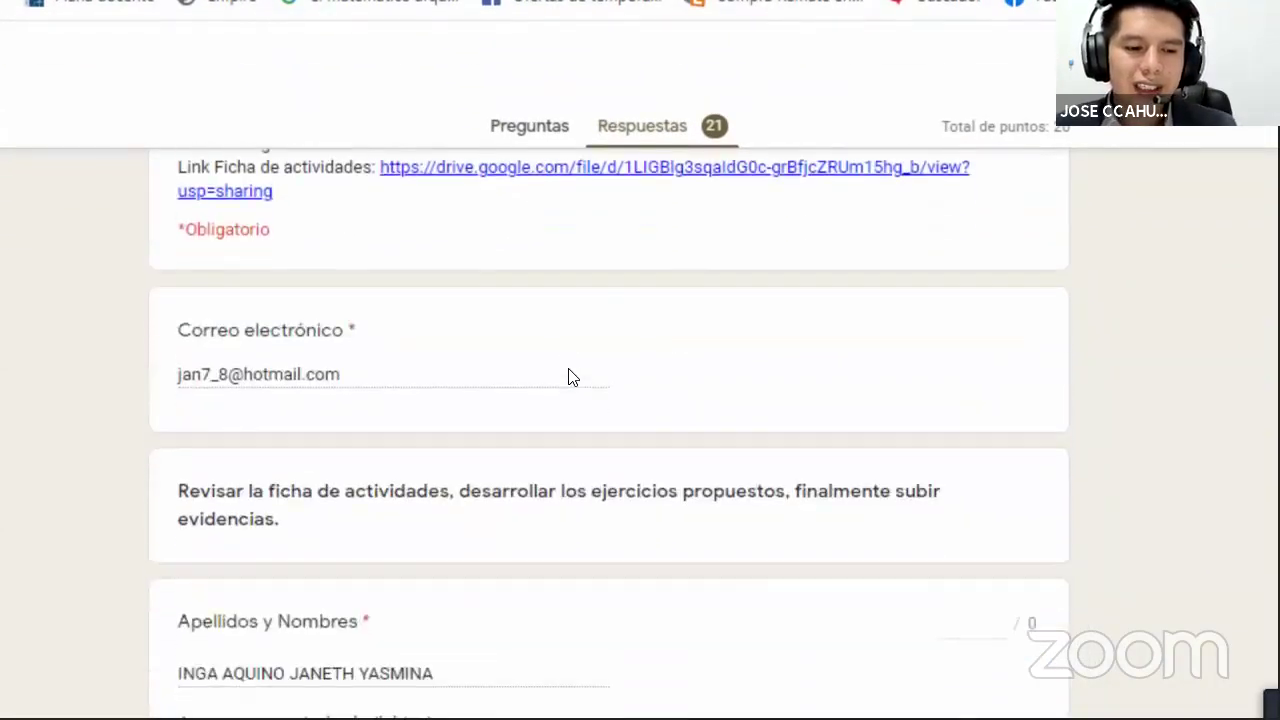
{"action": "scroll", "coordinate": [572, 513], "scroll_direction": "down", "scroll_amount": 2}
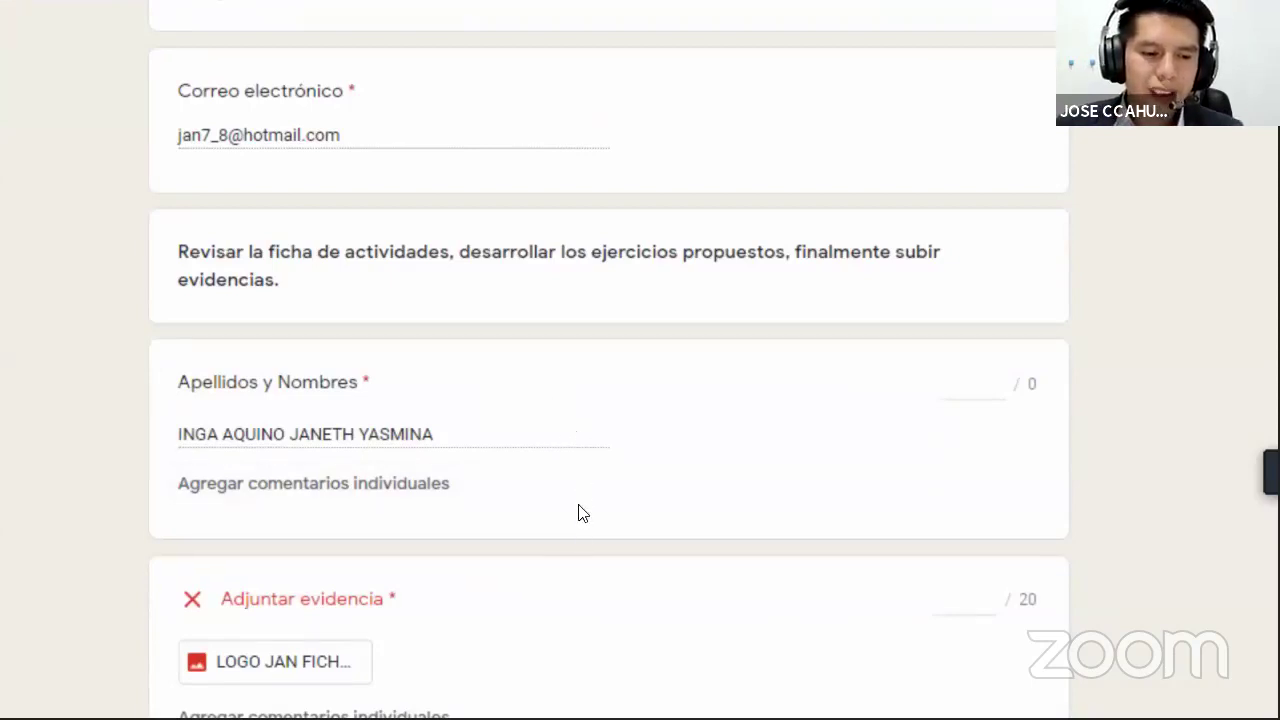
{"action": "scroll", "coordinate": [583, 513], "scroll_direction": "down", "scroll_amount": 2}
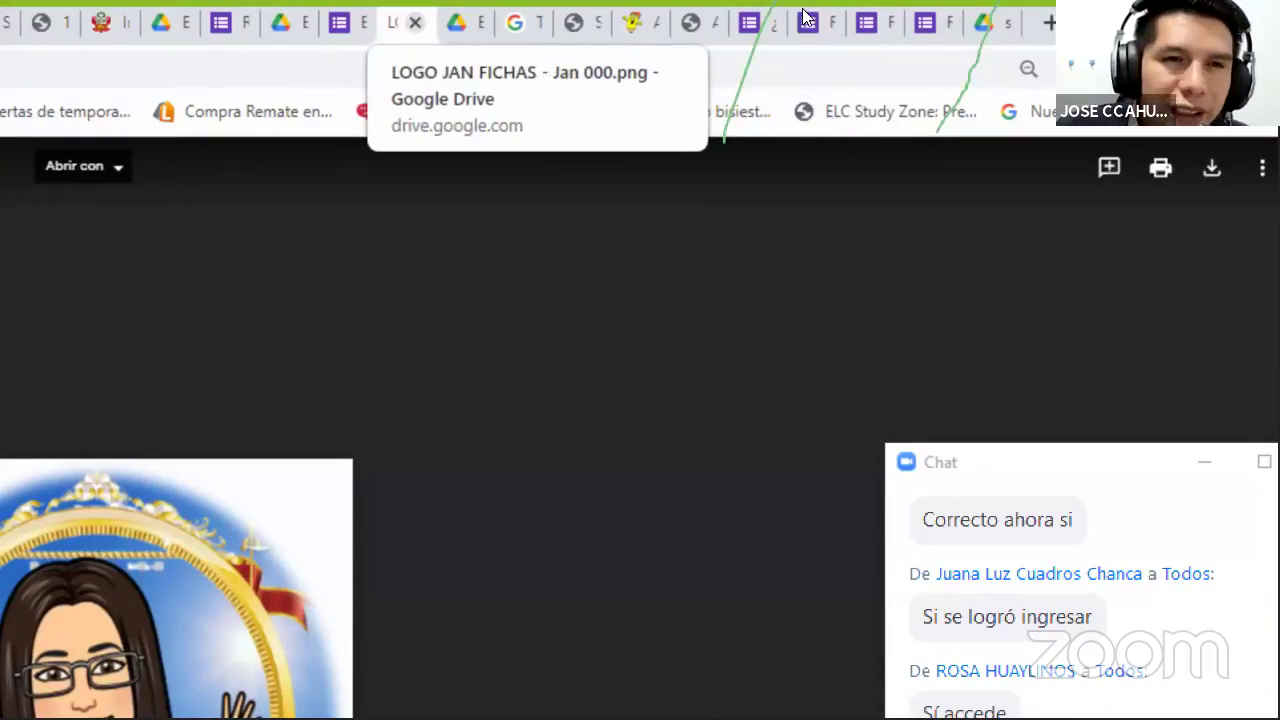
Leave the PNG logo preview and return to response 4 in Google Forms.
{"action": "left_click", "coordinate": [805, 18]}
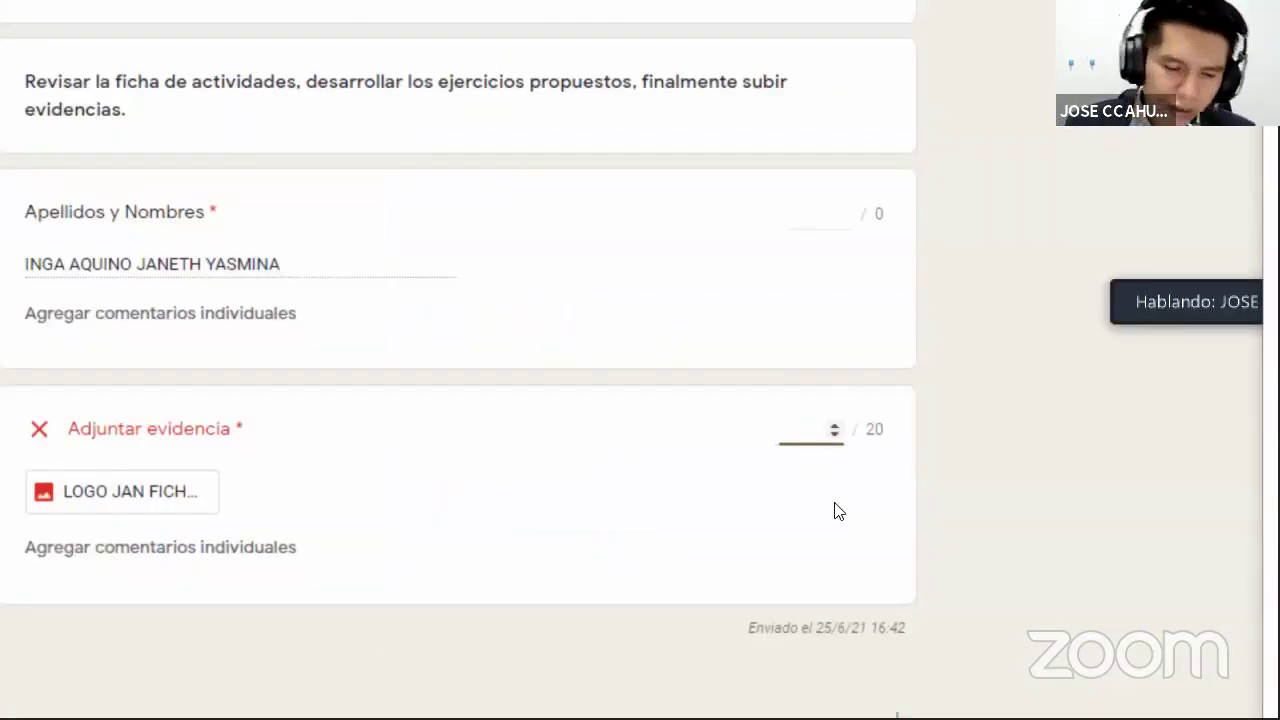
Give response 4's evidence 17 of 20 points, save it, and advance to response 5.
{"action": "type", "text": "17"}
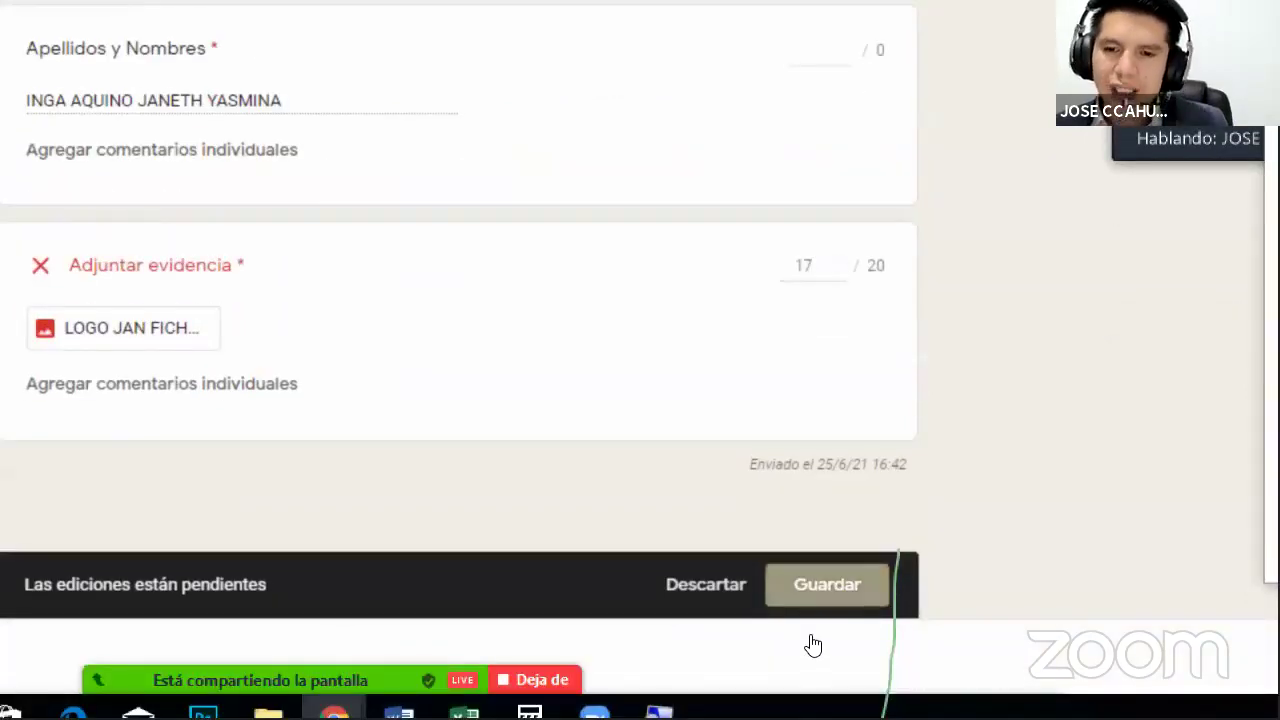
{"action": "left_click", "coordinate": [818, 592]}
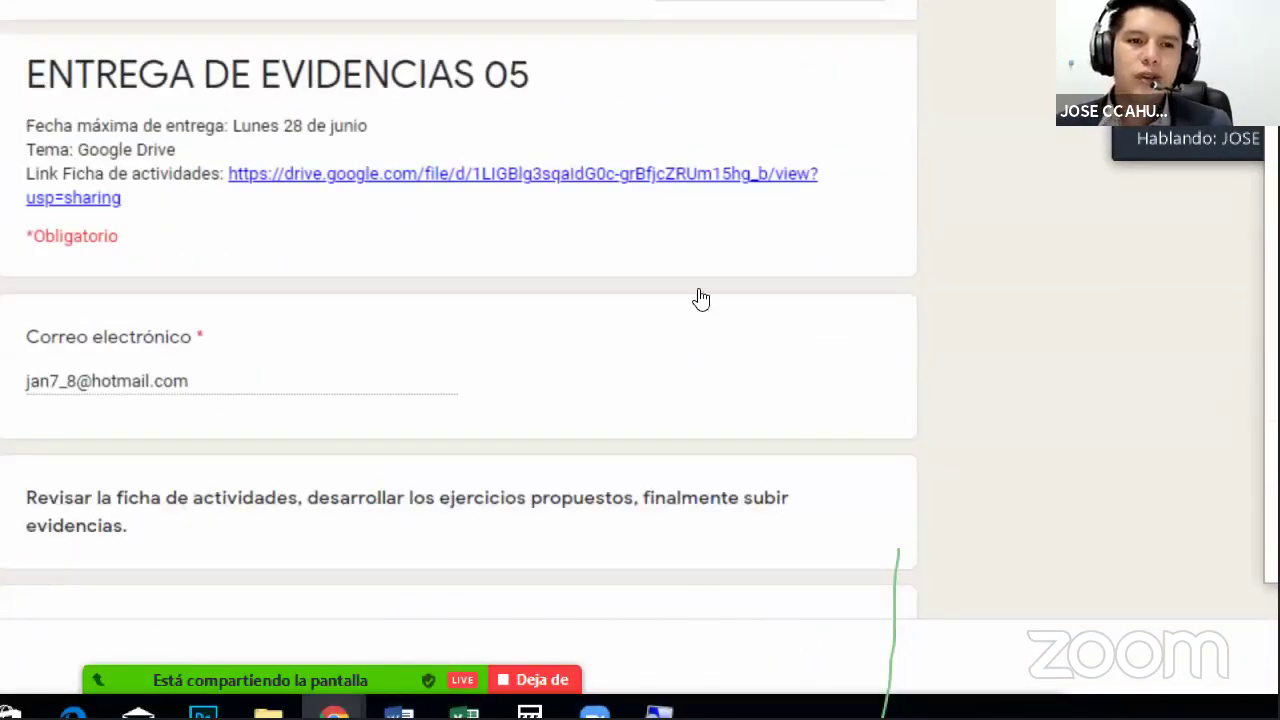
{"action": "key", "text": "Tab"}
{"action": "key", "text": "Return"}
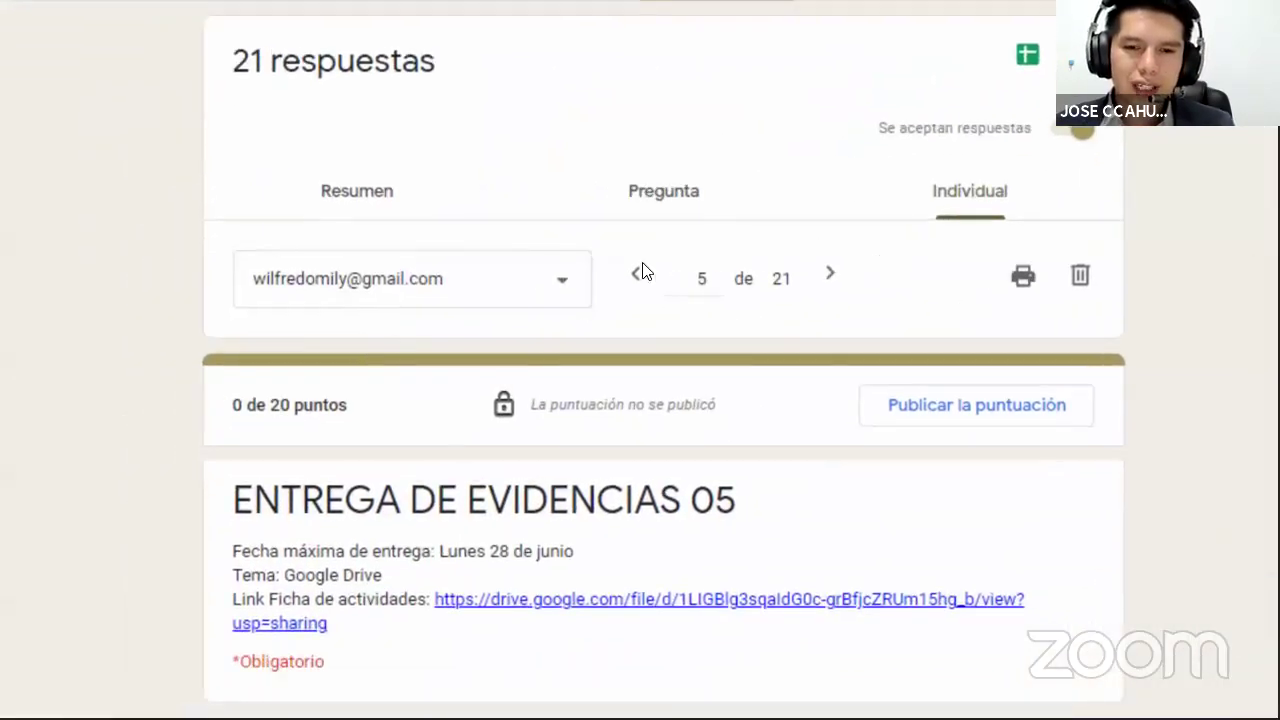
{"action": "scroll", "coordinate": [583, 527], "scroll_direction": "down", "scroll_amount": 2}
{"action": "left_click_drag", "start_coordinate": [414, 332], "coordinate": [455, 338]}
{"action": "left_click", "coordinate": [452, 340]}
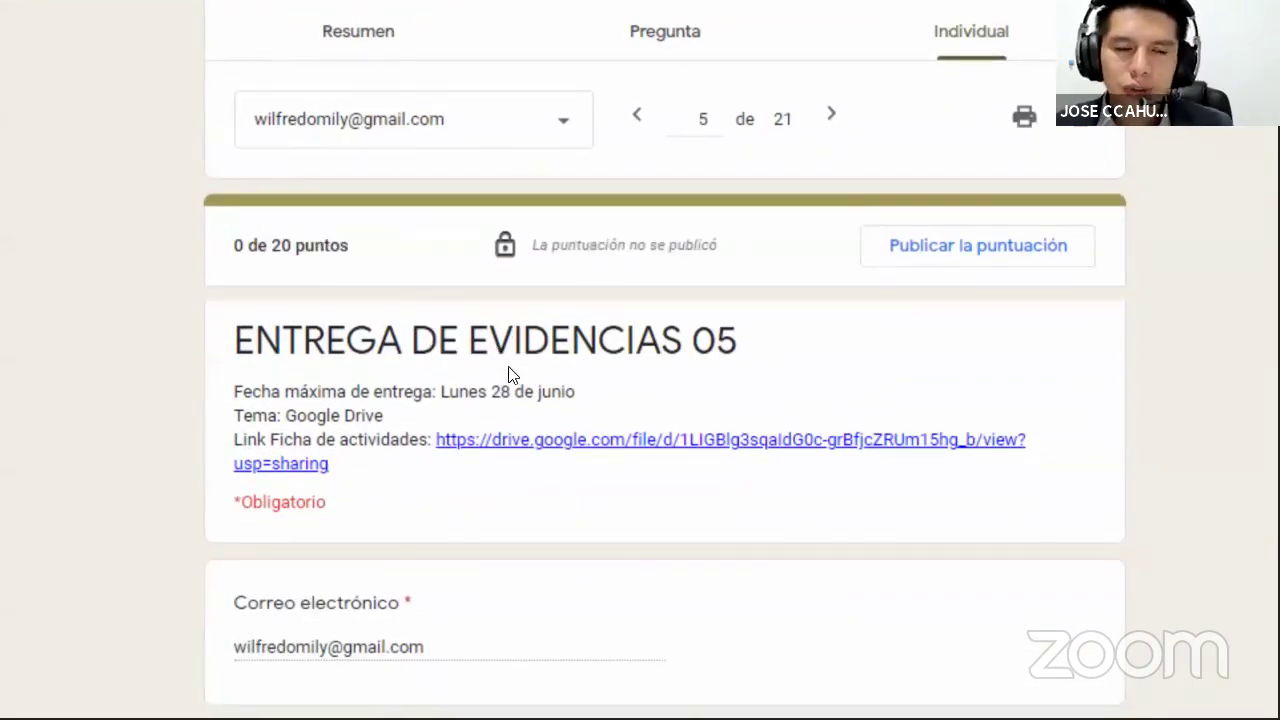
{"action": "scroll", "coordinate": [517, 634], "scroll_direction": "down", "scroll_amount": 3}
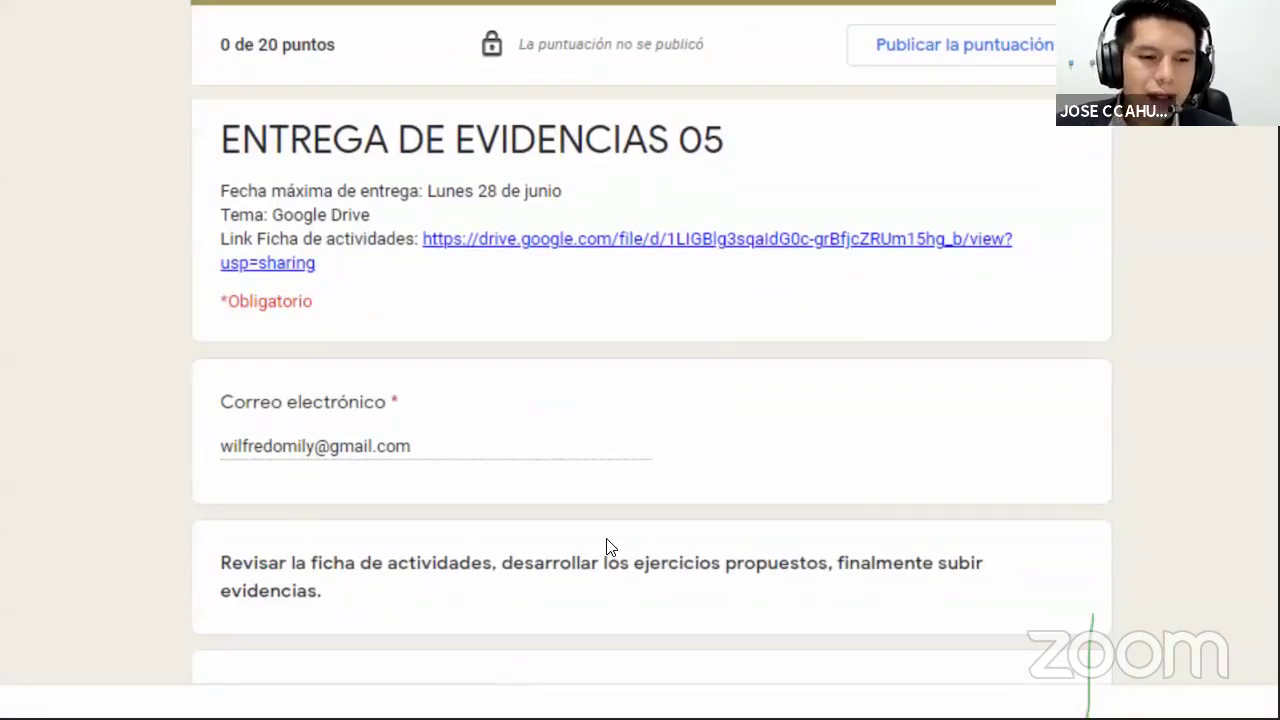
{"action": "scroll", "coordinate": [606, 545], "scroll_direction": "down", "scroll_amount": 3}
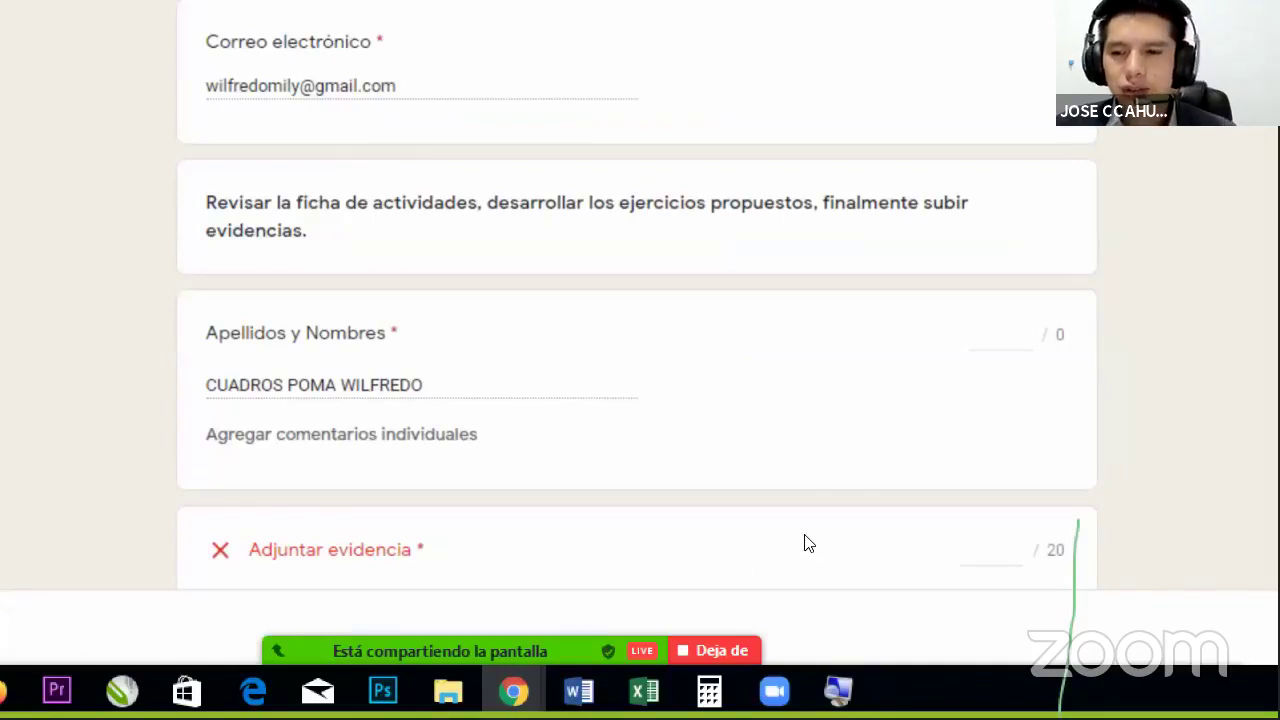
{"action": "scroll", "coordinate": [491, 577], "scroll_direction": "down", "scroll_amount": 2}
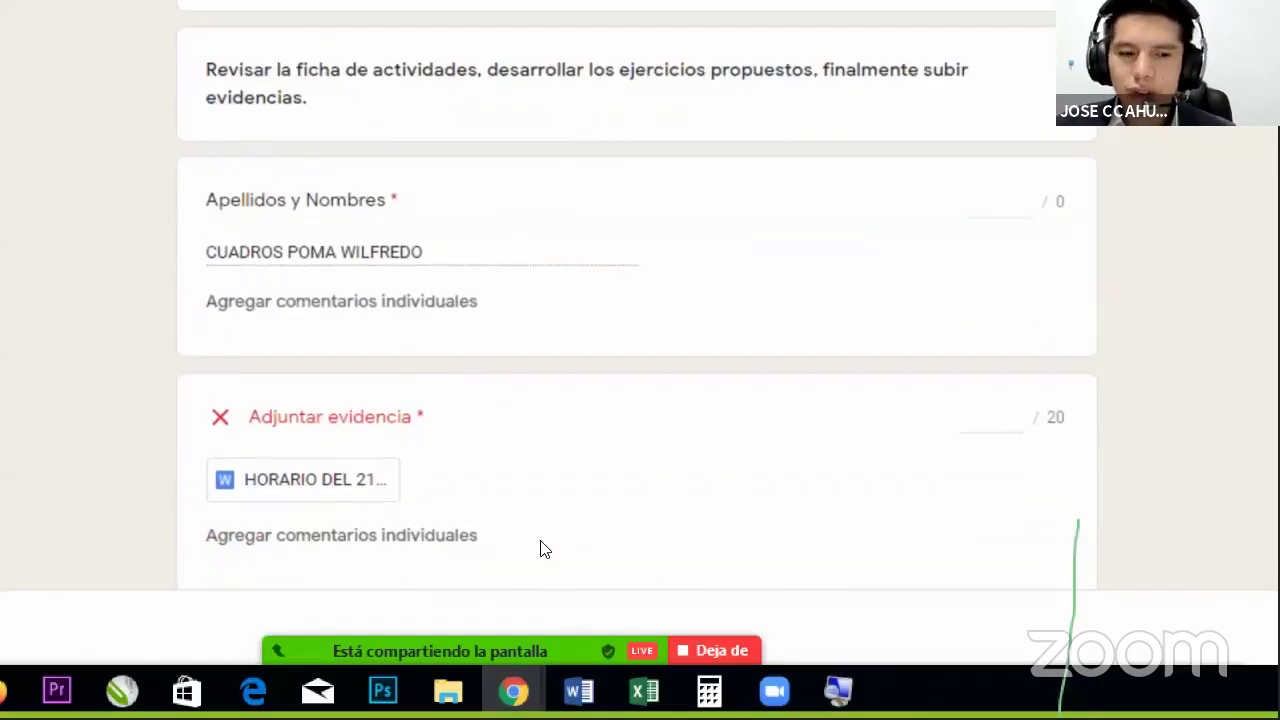
{"action": "scroll", "coordinate": [530, 550], "scroll_direction": "down", "scroll_amount": 2}
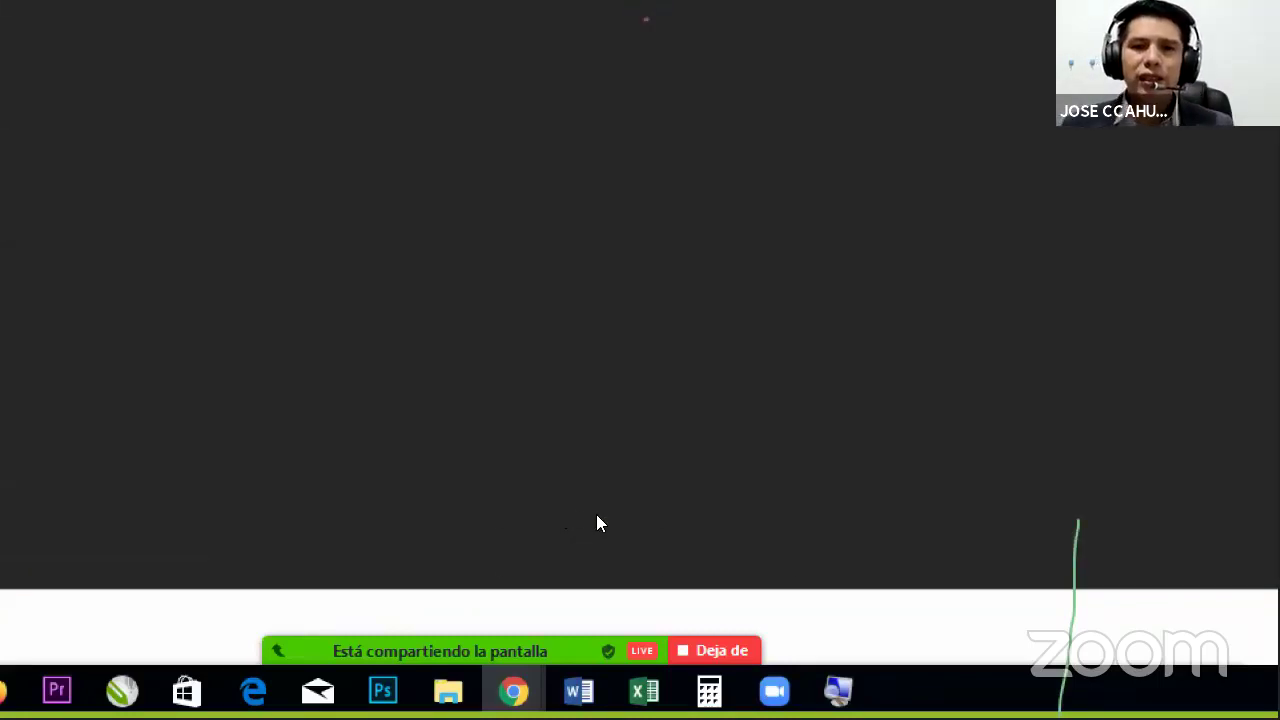
Look through the 21–25 June 2021 schedule document, then close its preview tab.
{"action": "scroll", "coordinate": [600, 519], "scroll_direction": "up", "scroll_amount": 10}
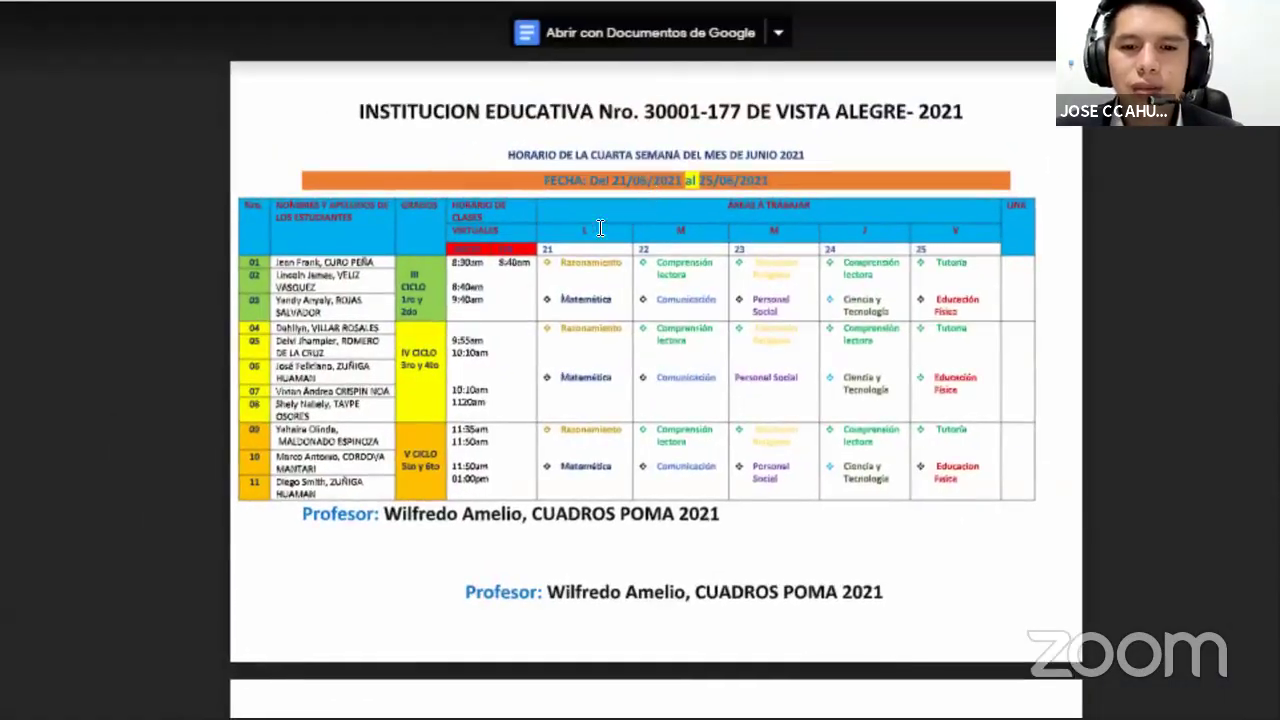
{"action": "scroll", "coordinate": [594, 232], "scroll_direction": "down", "scroll_amount": 3}
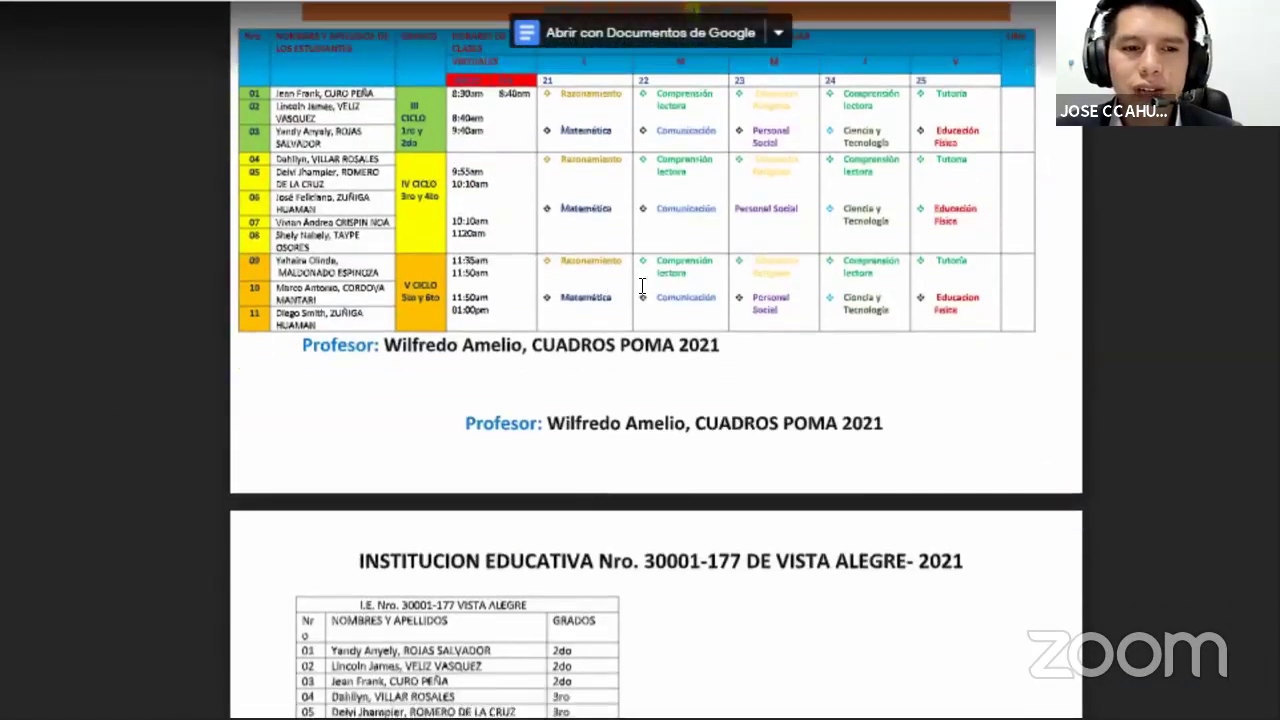
{"action": "scroll", "coordinate": [676, 388], "scroll_direction": "down", "scroll_amount": 6}
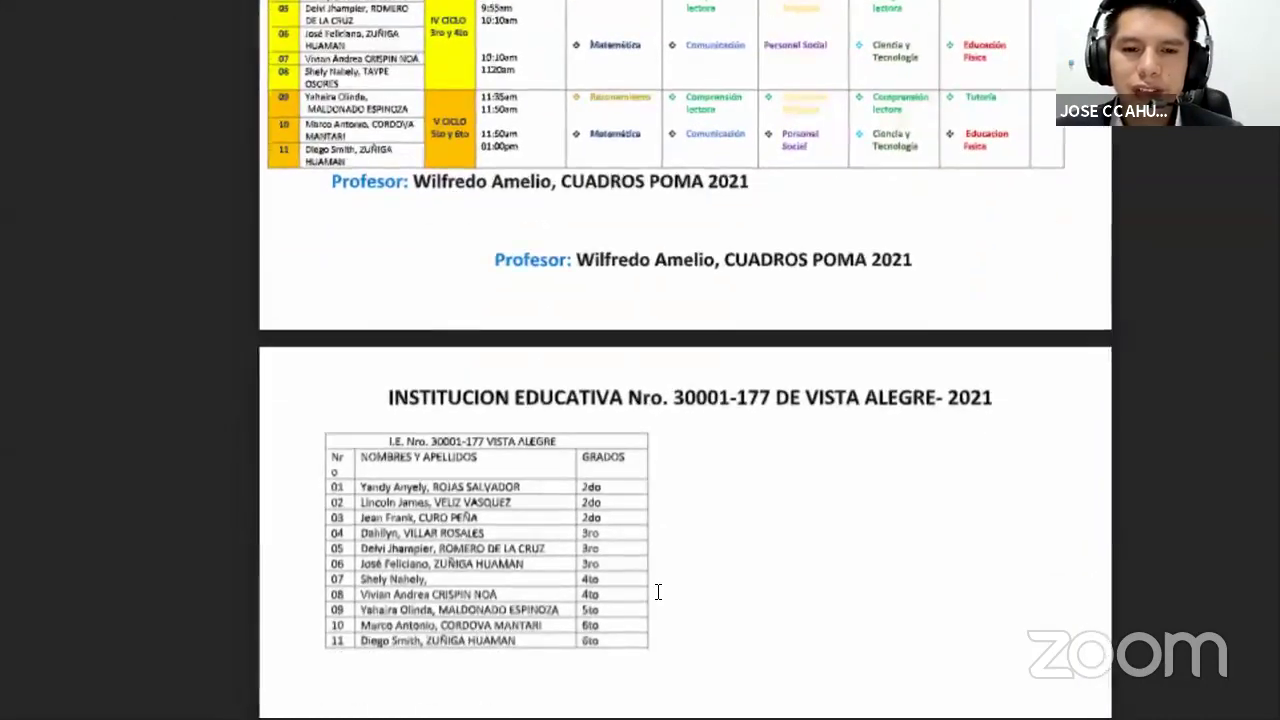
{"action": "scroll", "coordinate": [689, 569], "scroll_direction": "down", "scroll_amount": 2}
{"action": "scroll", "coordinate": [731, 380], "scroll_direction": "up", "scroll_amount": 8}
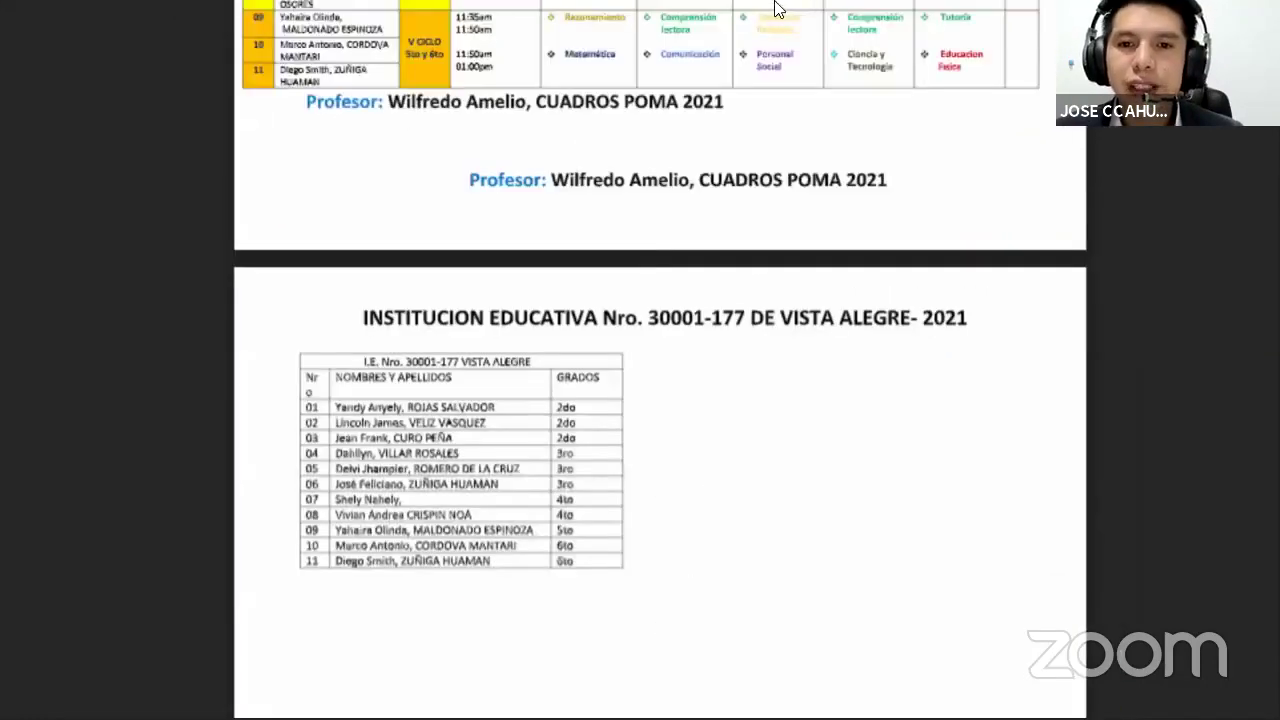
{"action": "key", "text": "ctrl+w"}
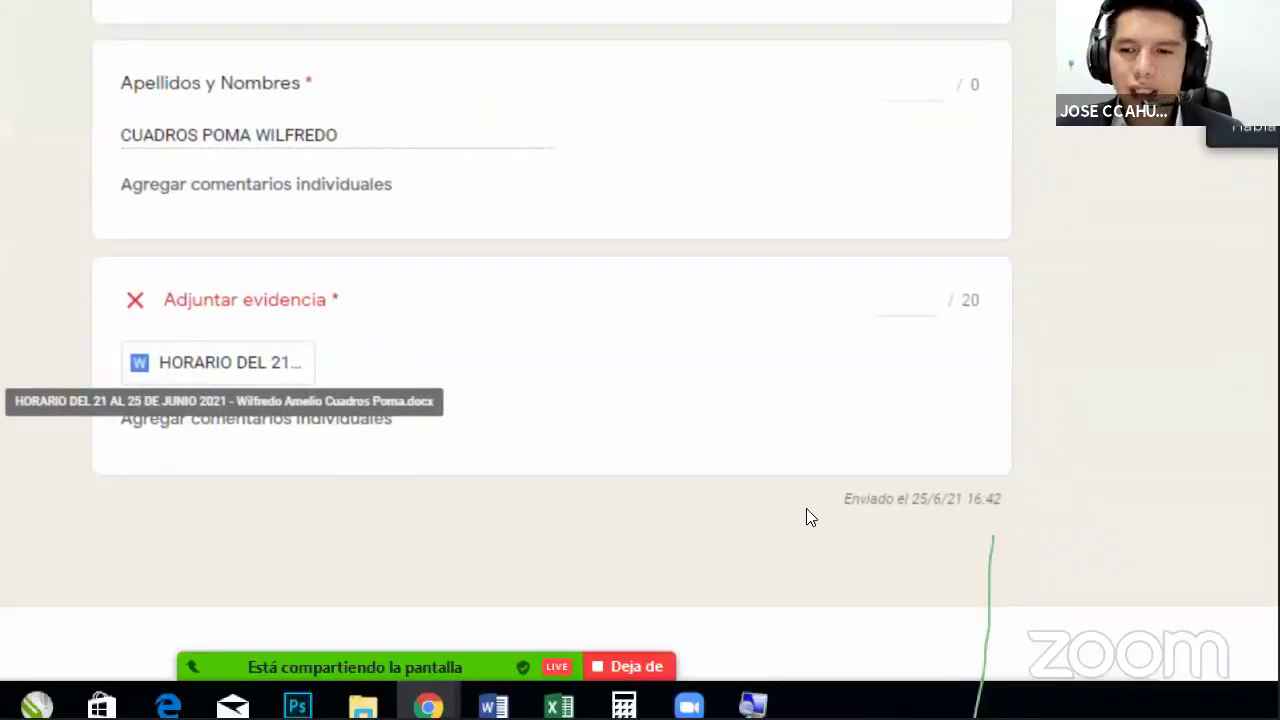
Score Adjuntar evidencia 18 of 20 and check the response total reads 18 de 20 puntos.
{"action": "type", "text": "8"}
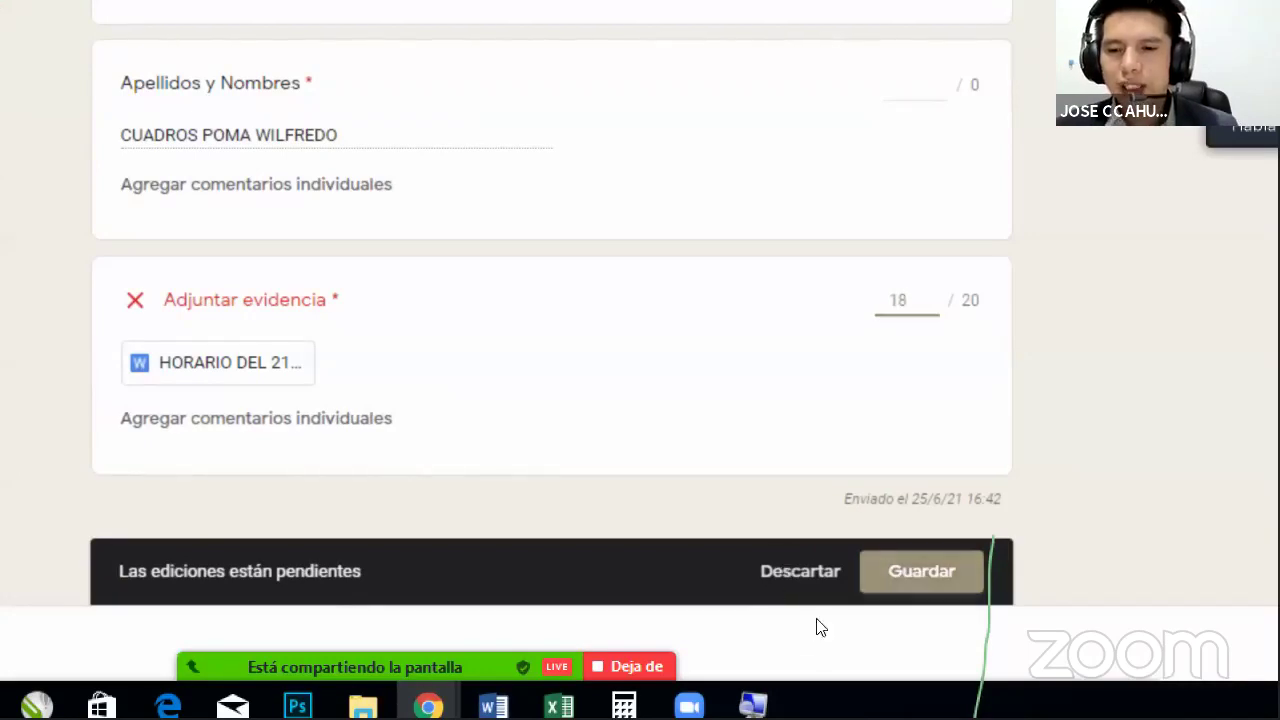
{"action": "scroll", "coordinate": [820, 629], "scroll_direction": "up", "scroll_amount": 10}
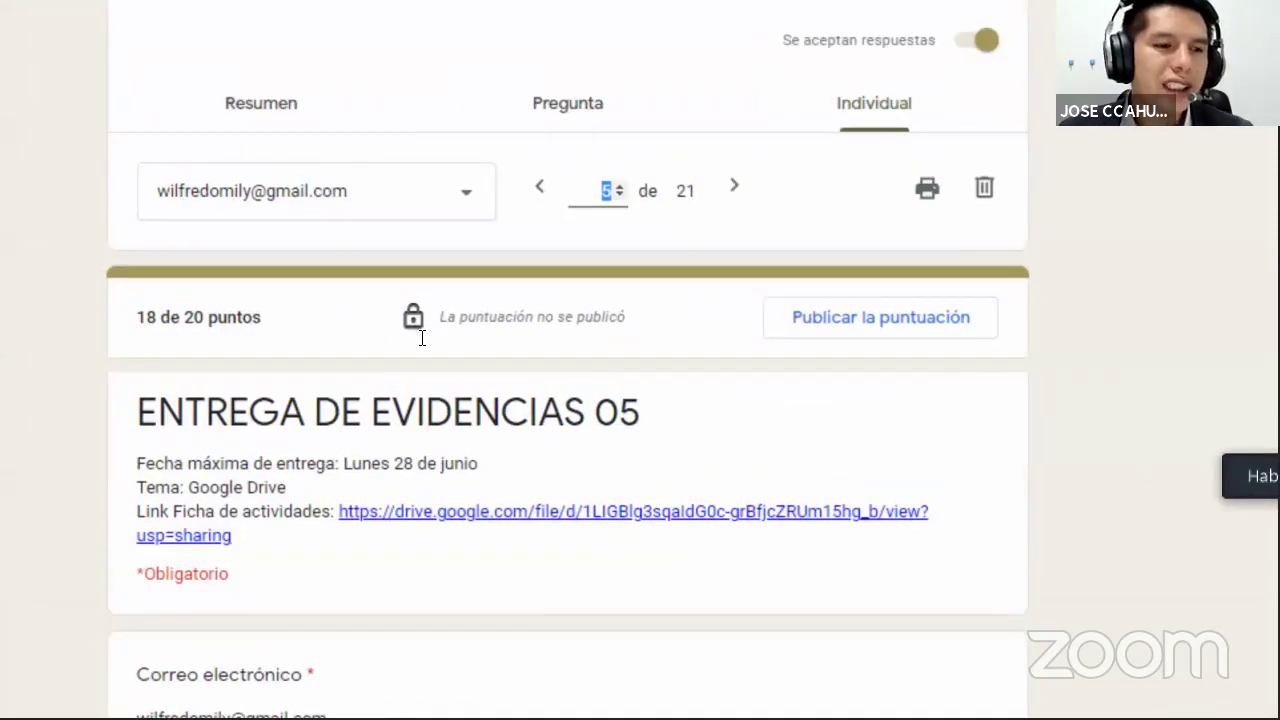
{"action": "triple_click", "coordinate": [421, 338]}
{"action": "left_click", "coordinate": [462, 338]}
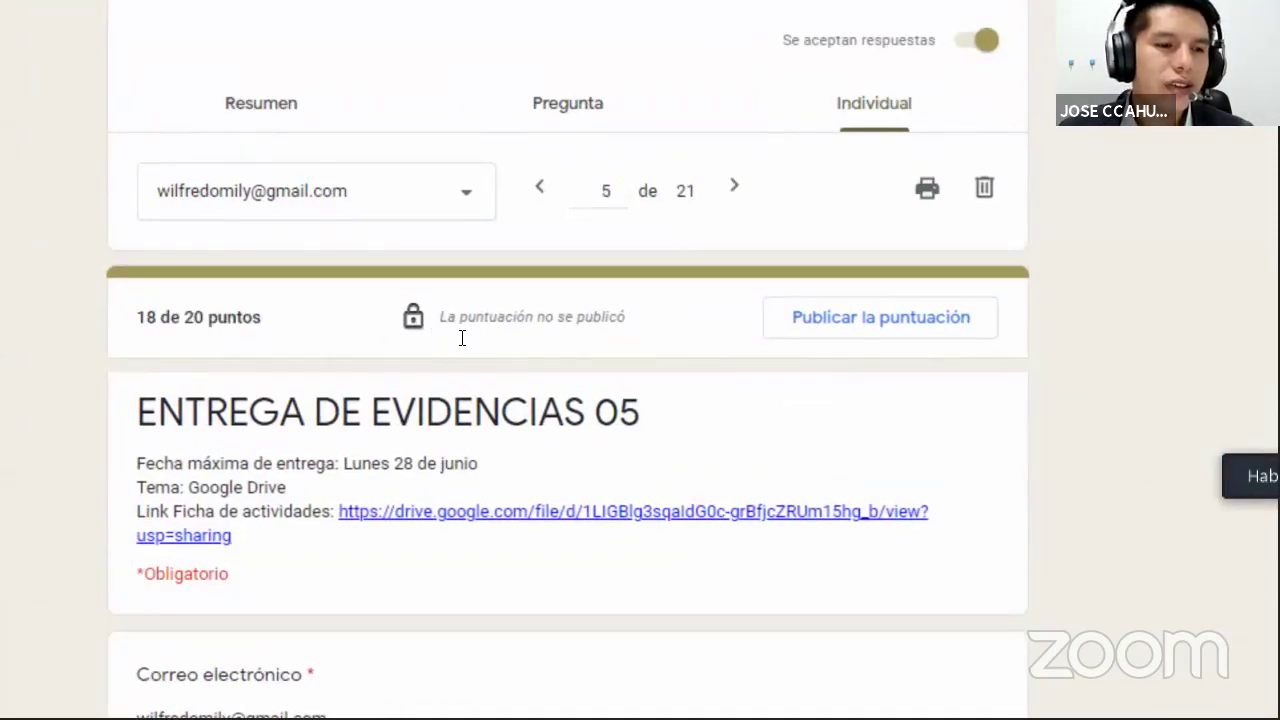
{"action": "left_click_drag", "start_coordinate": [424, 337], "coordinate": [482, 342]}
{"action": "left_click", "coordinate": [497, 343]}
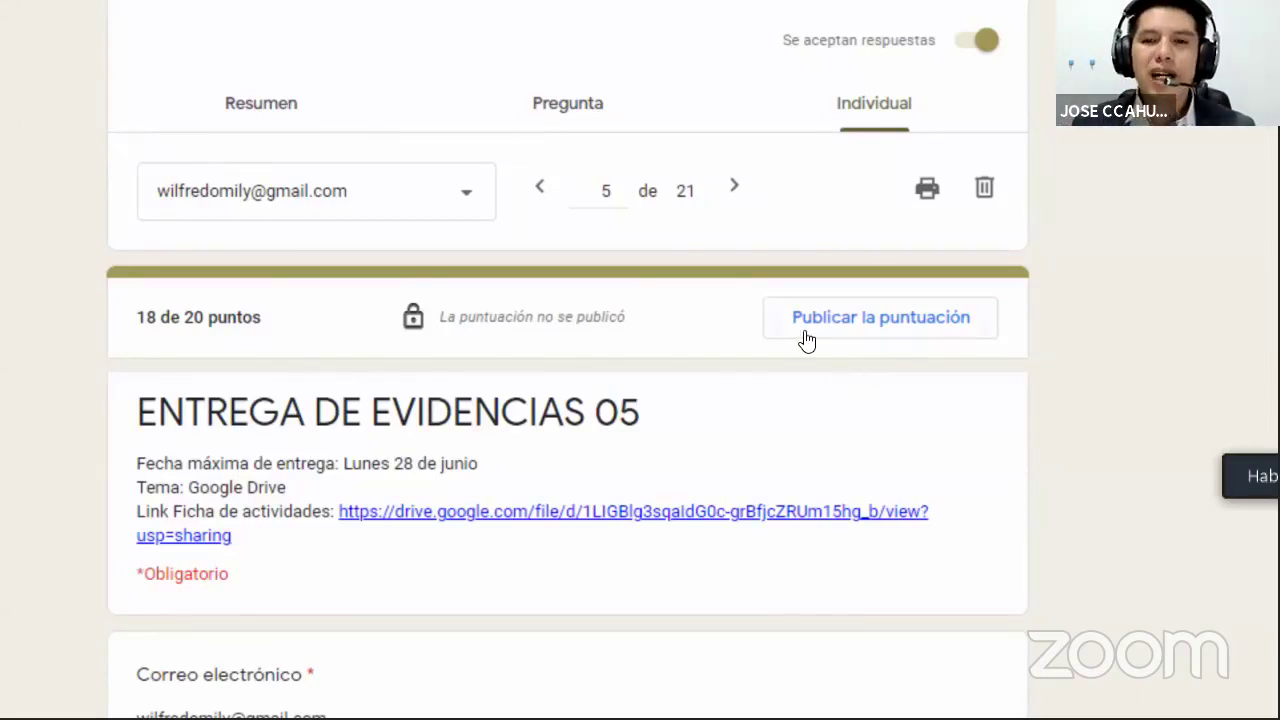
Release response 5's 18 of 20 score with Publicar la puntuación.
{"action": "scroll", "coordinate": [743, 163], "scroll_direction": "up", "scroll_amount": 2}
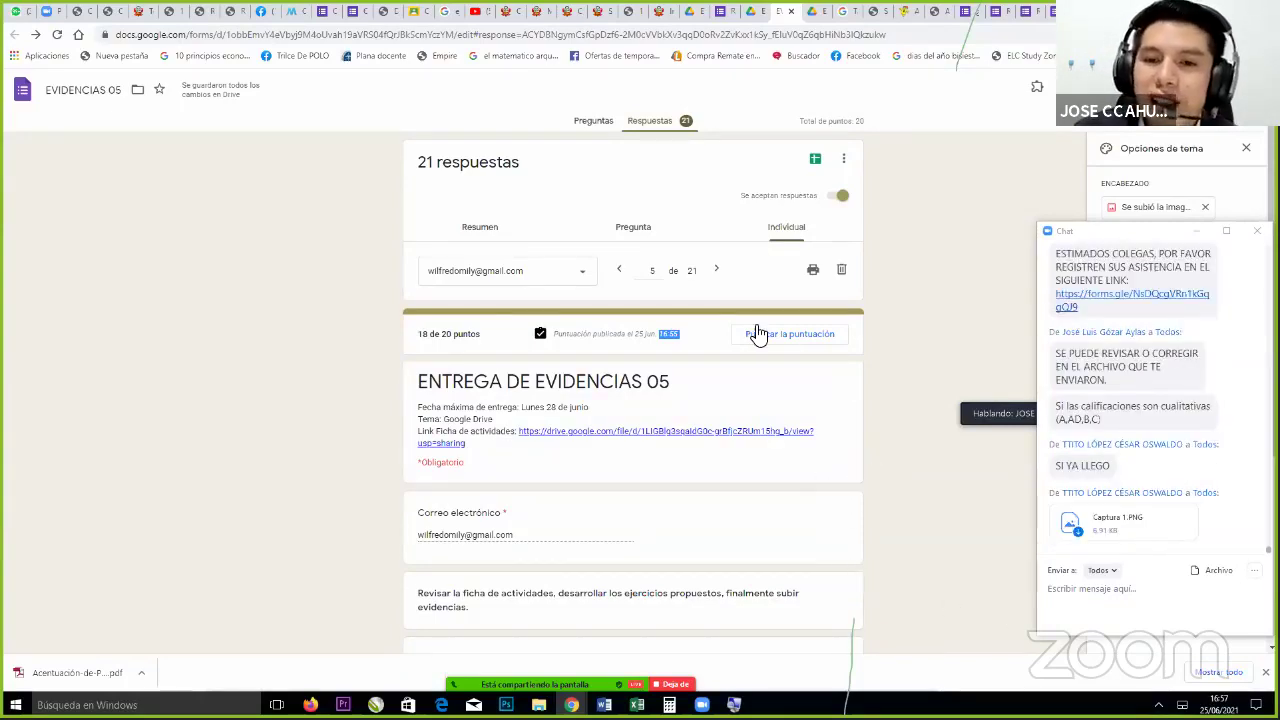
Re-enter 18 of the 20 points for Adjuntar evidencia and return to the Respuestas header.
{"action": "scroll", "coordinate": [760, 340], "scroll_direction": "down", "scroll_amount": 3}
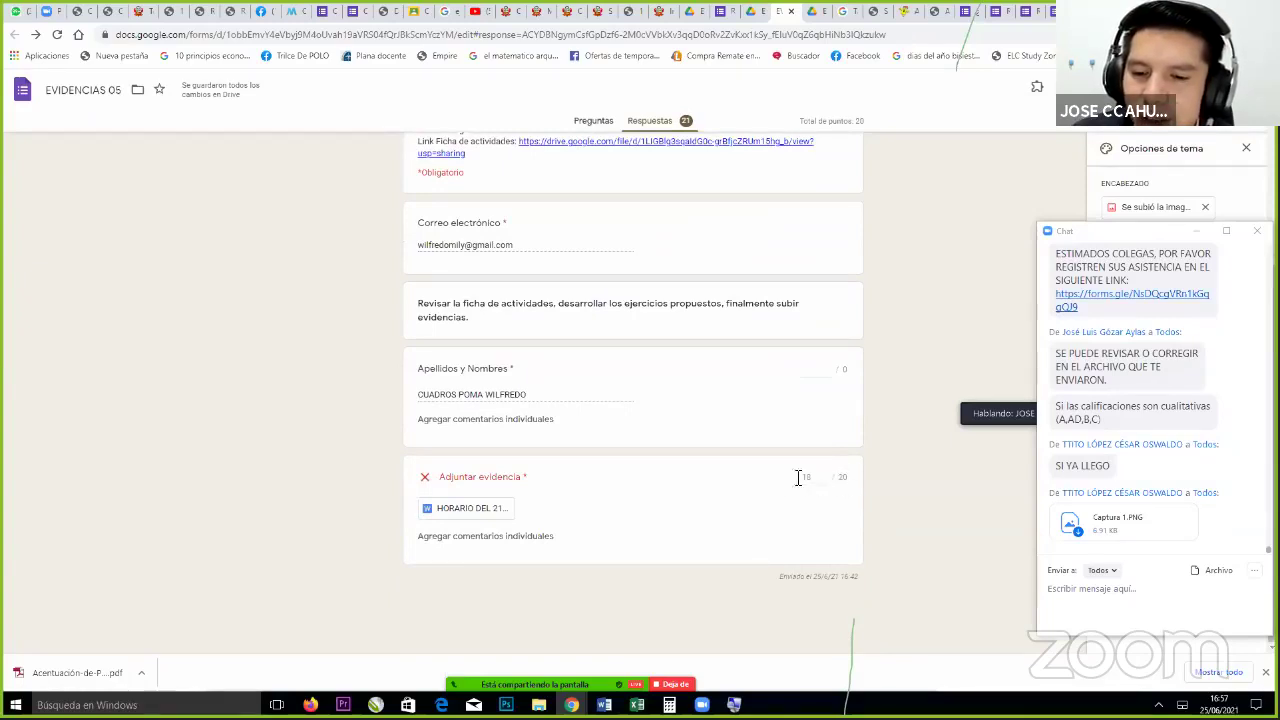
{"action": "left_click", "coordinate": [803, 479]}
{"action": "type", "text": "18"}
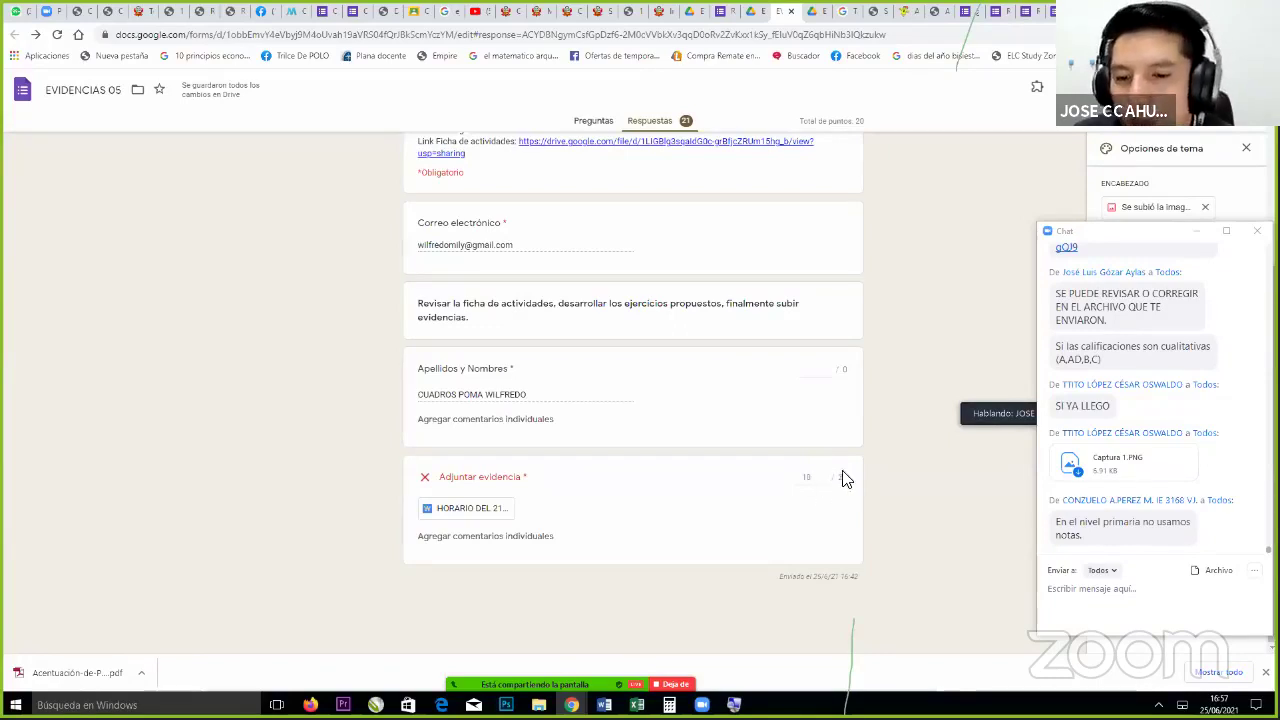
{"action": "double_click", "coordinate": [843, 477]}
{"action": "left_click", "coordinate": [814, 486]}
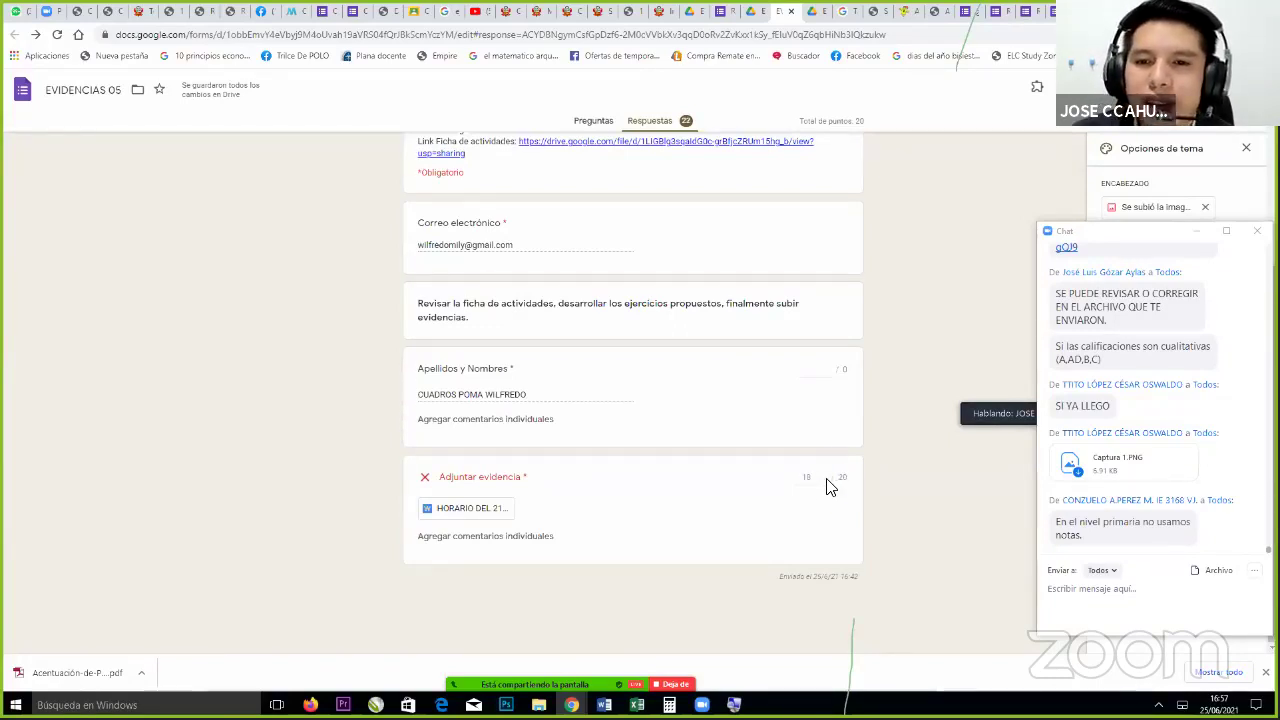
{"action": "scroll", "coordinate": [816, 466], "scroll_direction": "up", "scroll_amount": 3}
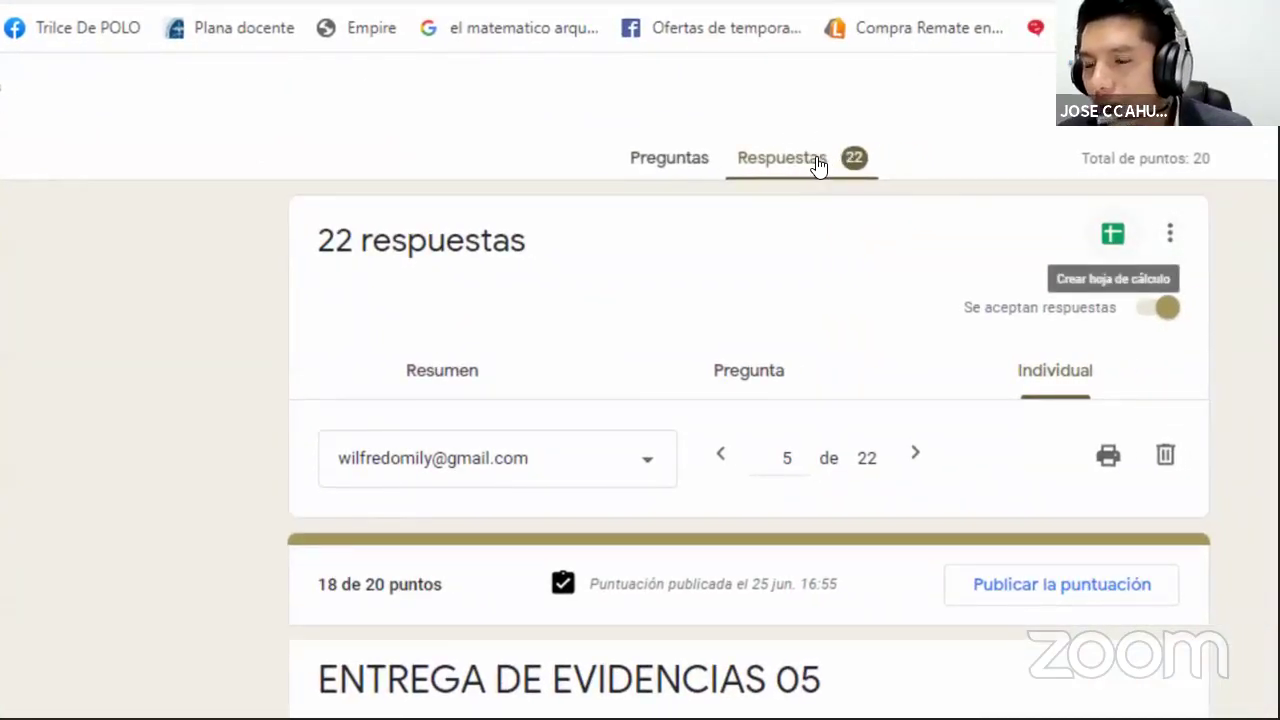
Export the responses to a new spreadsheet, EVIDENCIAS 05 (Respuestas).
{"action": "key", "text": "Return"}
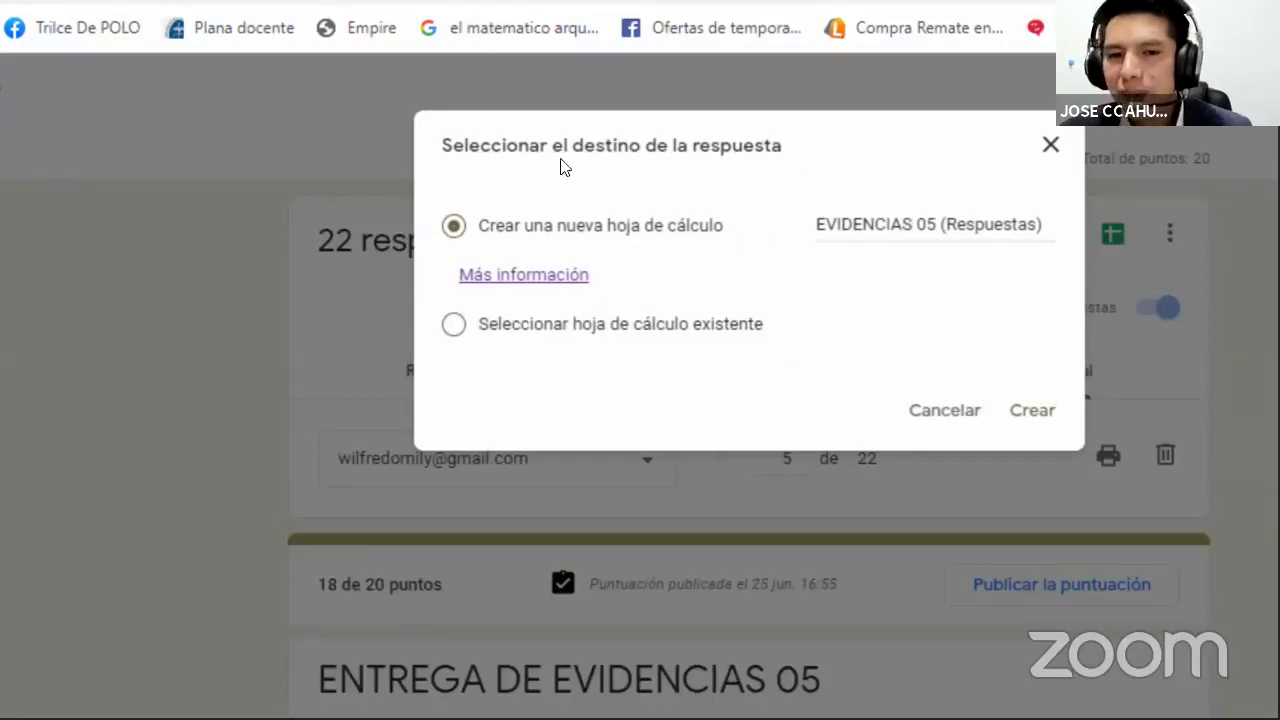
{"action": "key", "text": "Return"}
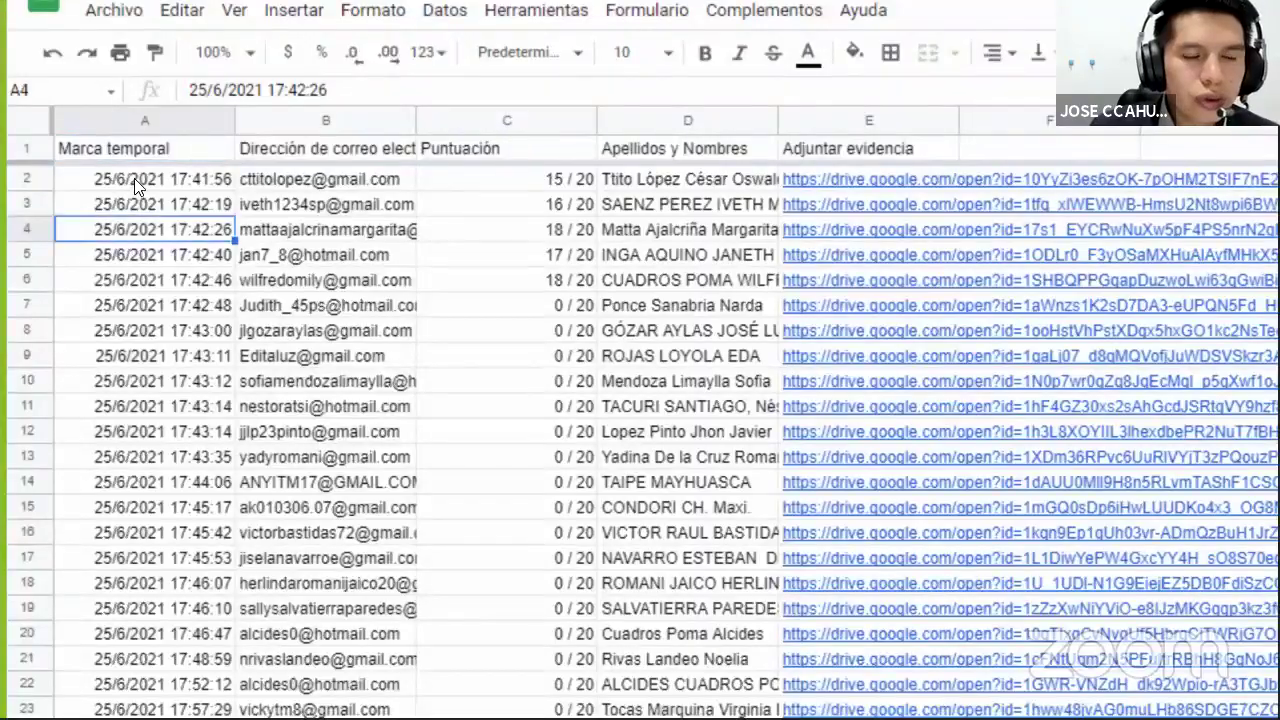
{"action": "left_click", "coordinate": [250, 180]}
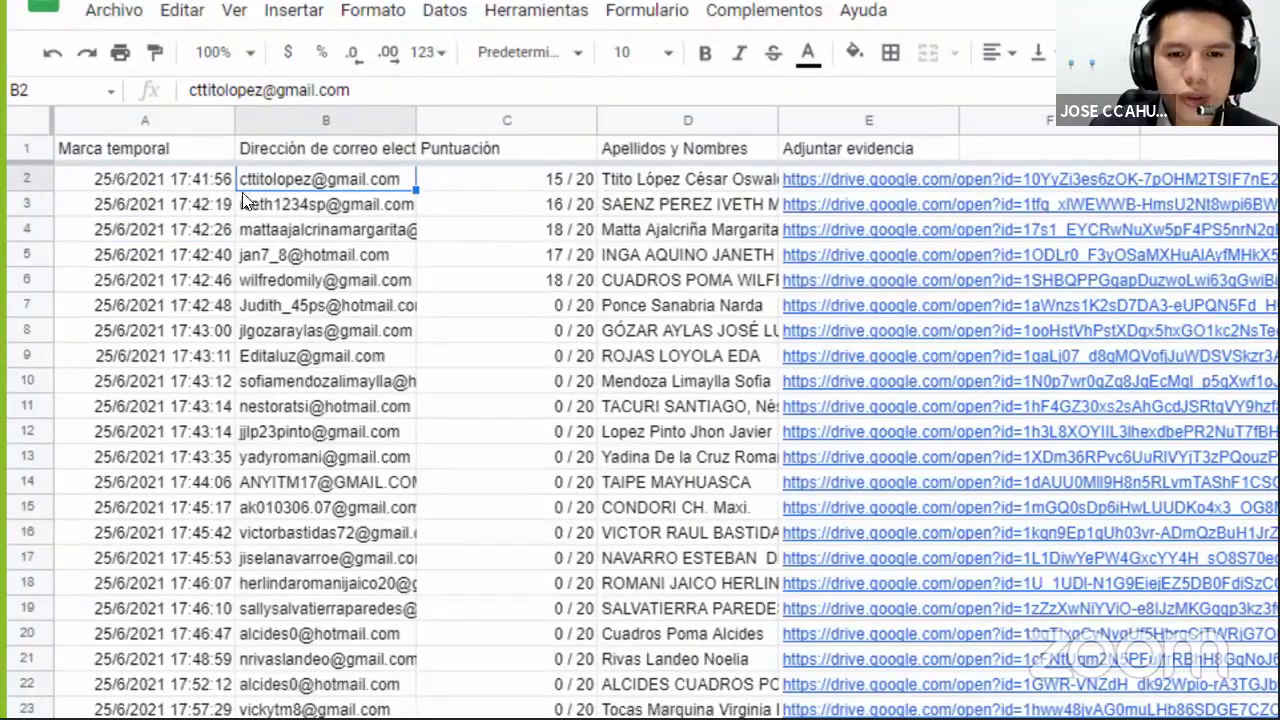
{"action": "key", "text": "Right"}
{"action": "key", "text": "Right"}
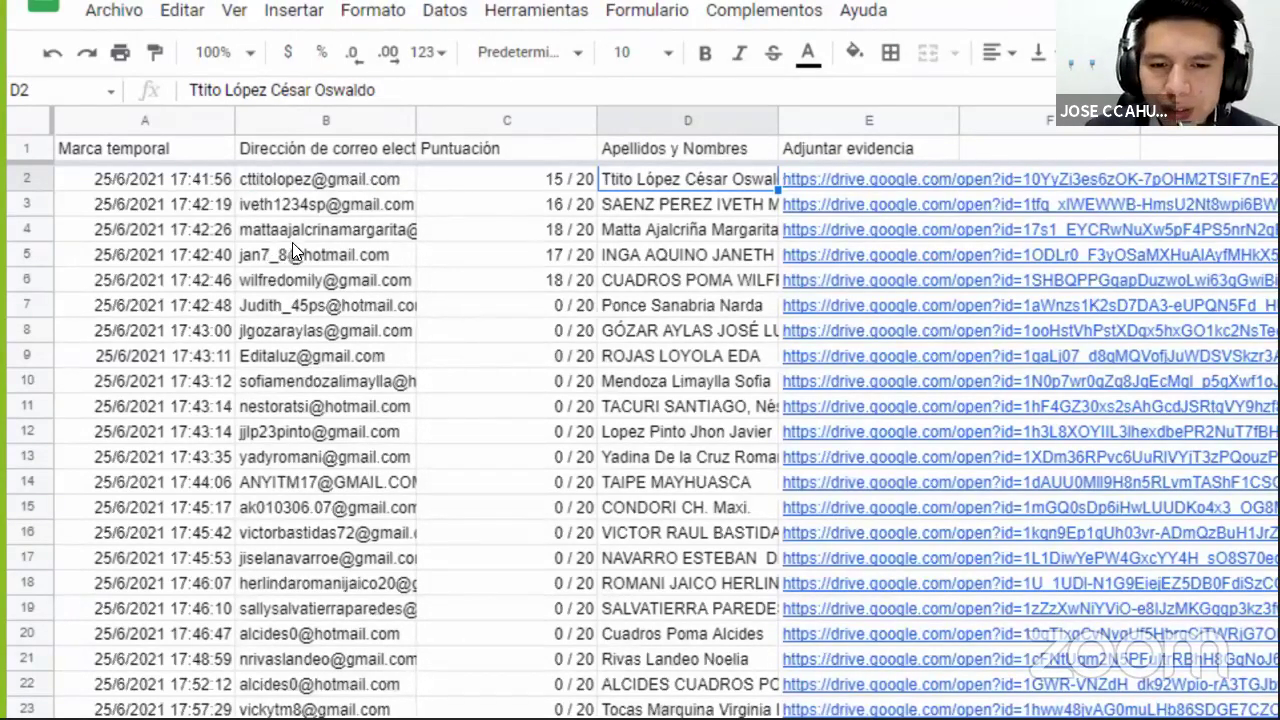
{"action": "key", "text": "Left"}
{"action": "key", "text": "Down"}
{"action": "key", "text": "Down"}
{"action": "key", "text": "Down"}
{"action": "key", "text": "Down"}
{"action": "key", "text": "Down"}
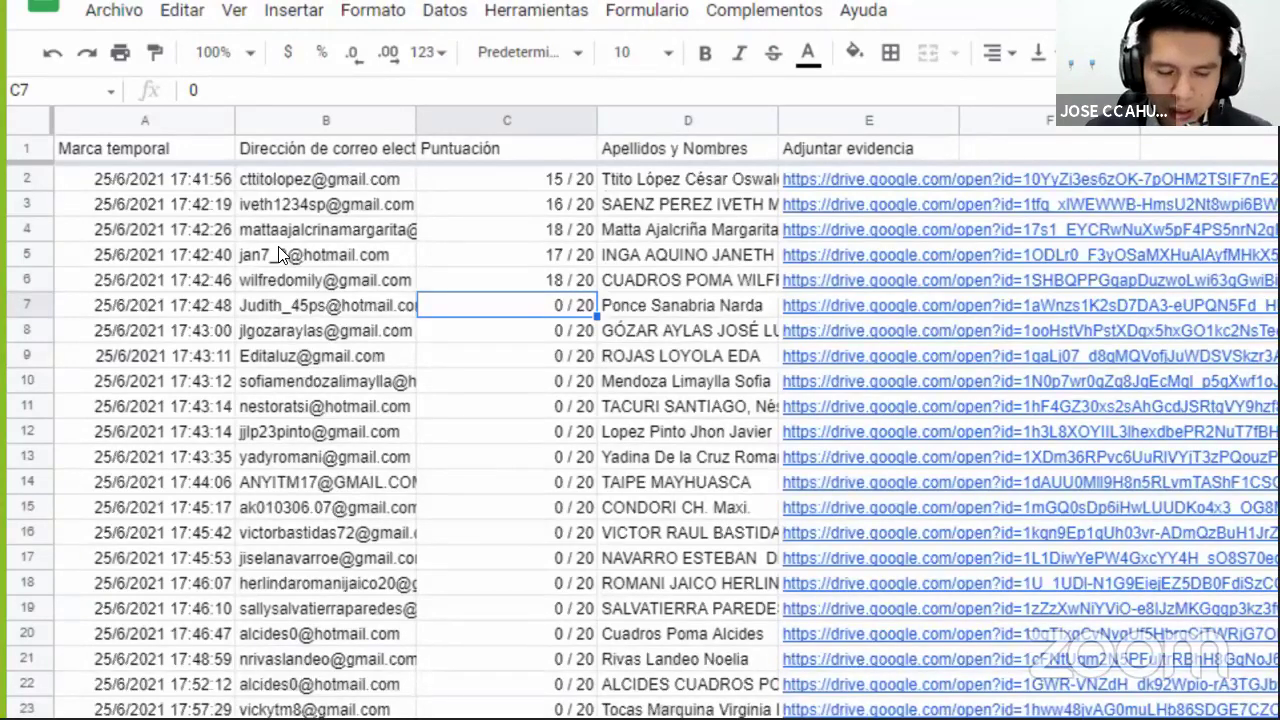
{"action": "type", "text": "A"}
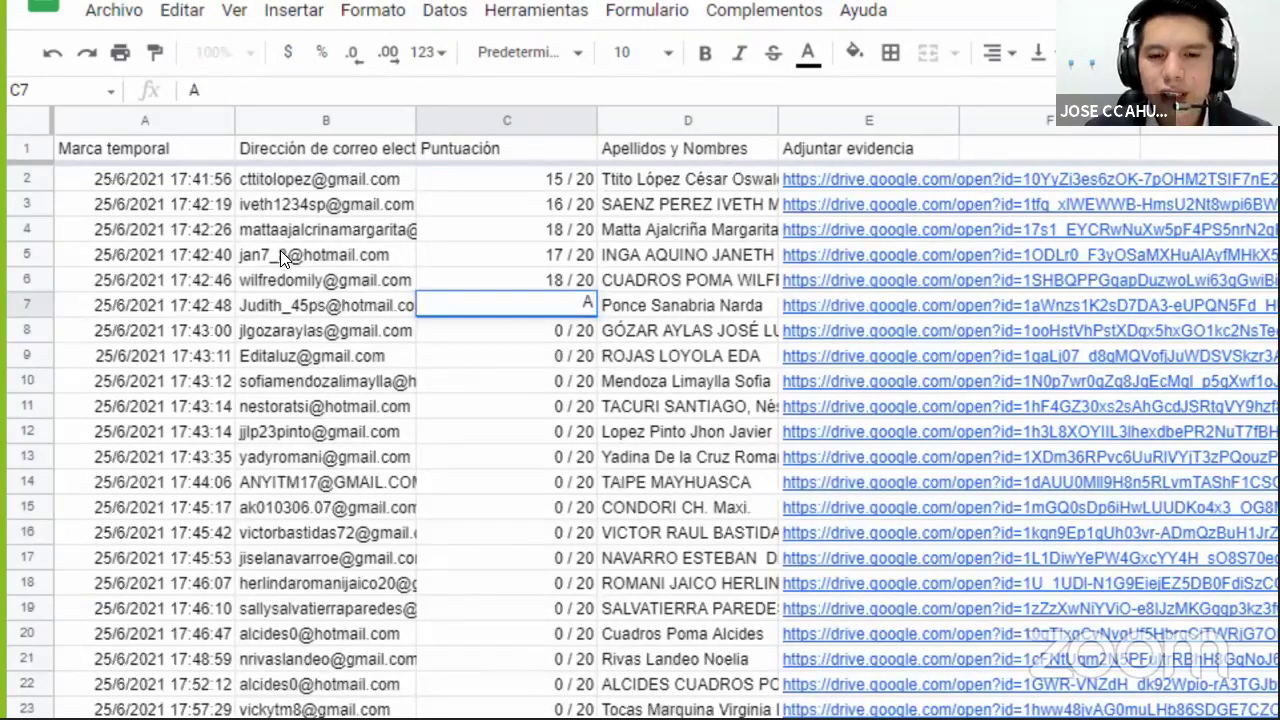
{"action": "key", "text": "Return"}
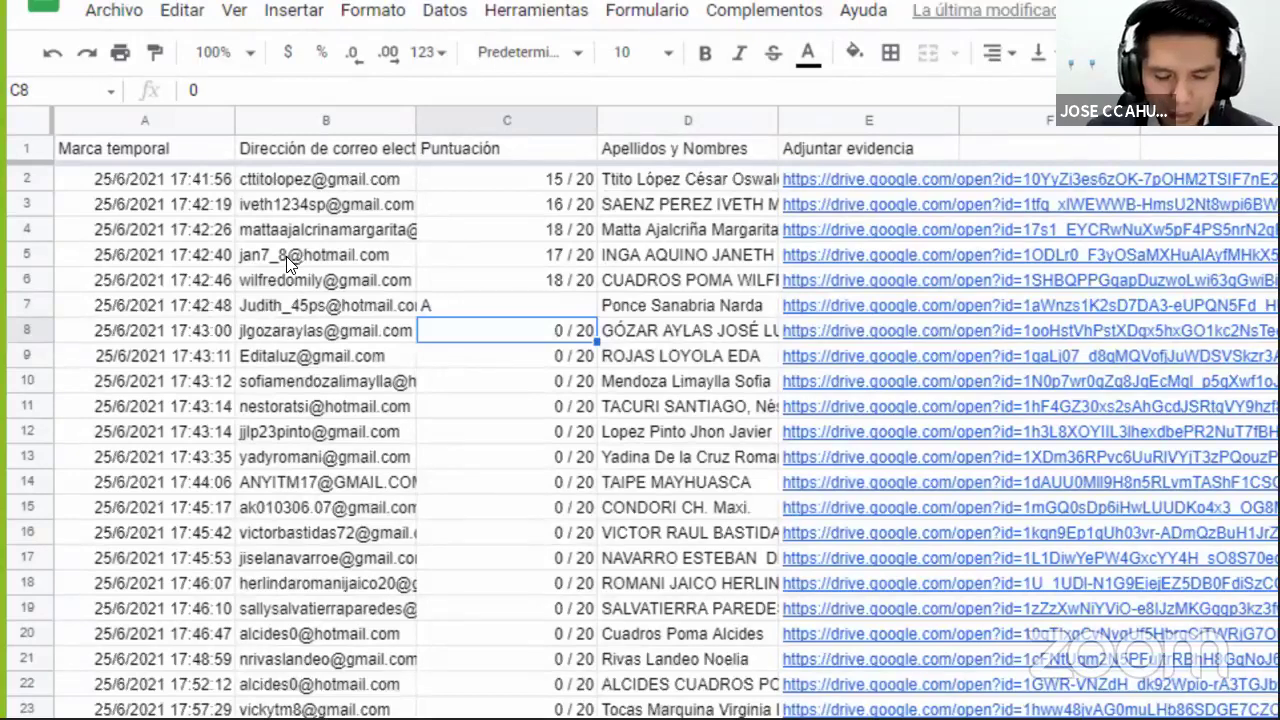
{"action": "type", "text": "B"}
{"action": "key", "text": "Return"}
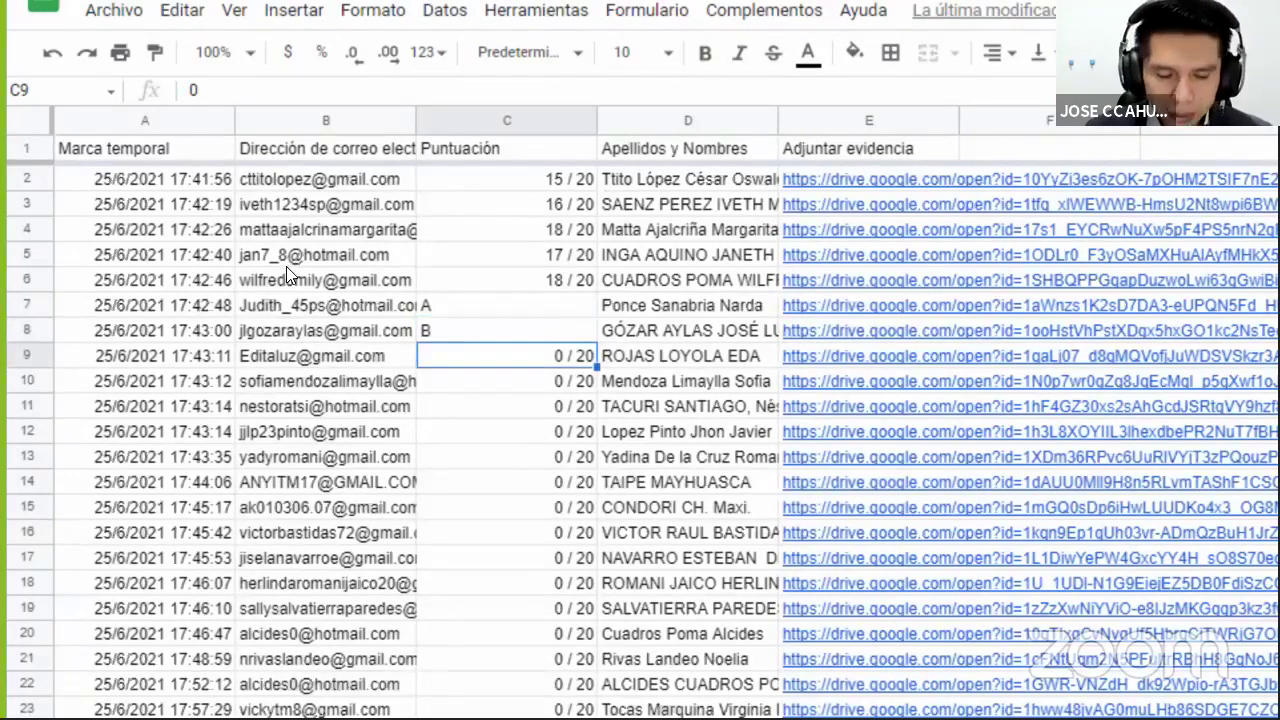
{"action": "type", "text": "C"}
{"action": "key", "text": "Up"}
{"action": "key", "text": "Up"}
{"action": "key", "text": "Down"}
{"action": "key", "text": "Down"}
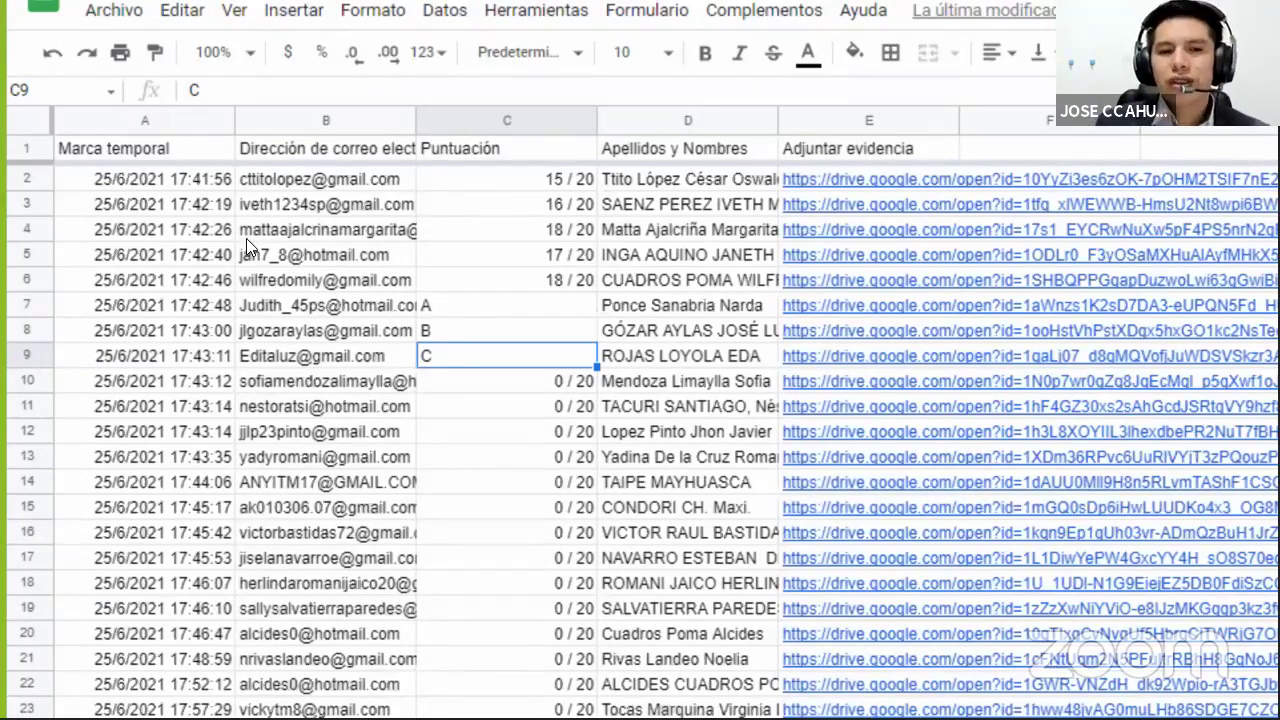
{"action": "key", "text": "Up"}
{"action": "key", "text": "Up"}
{"action": "key", "text": "Down"}
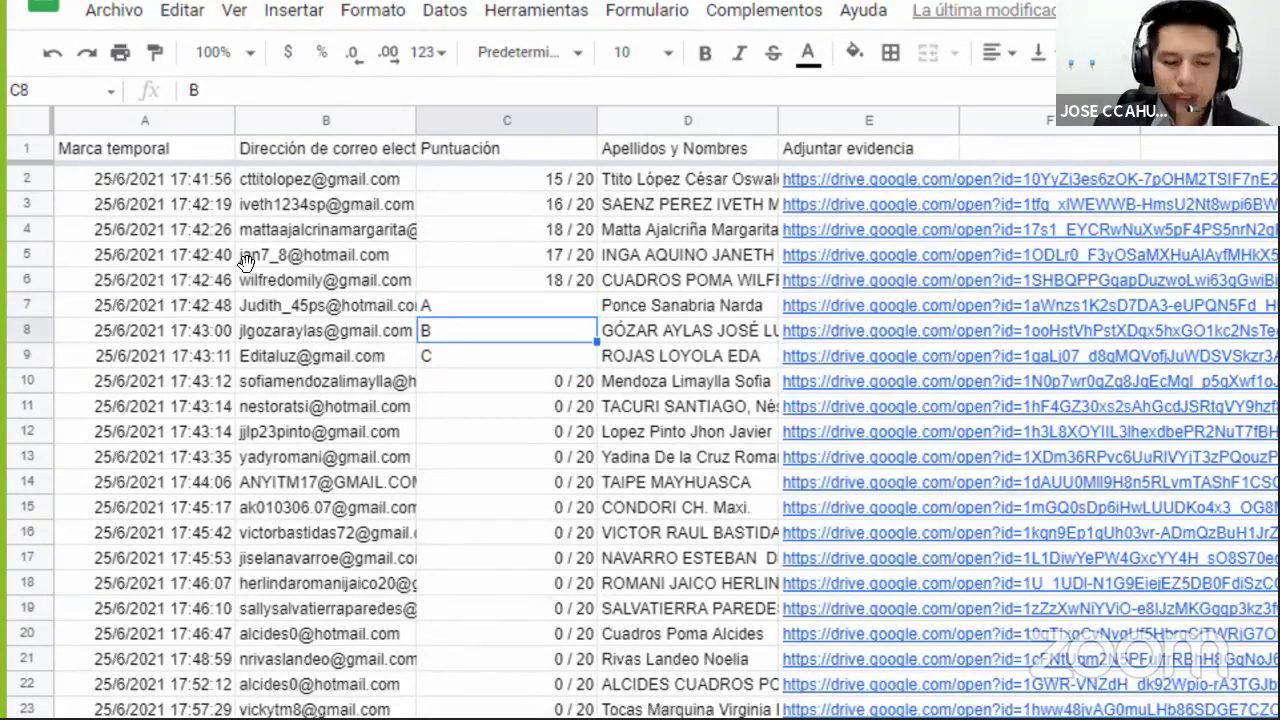
{"action": "key", "text": "ctrl+z"}
{"action": "key", "text": "ctrl+z"}
{"action": "key", "text": "ctrl+z"}
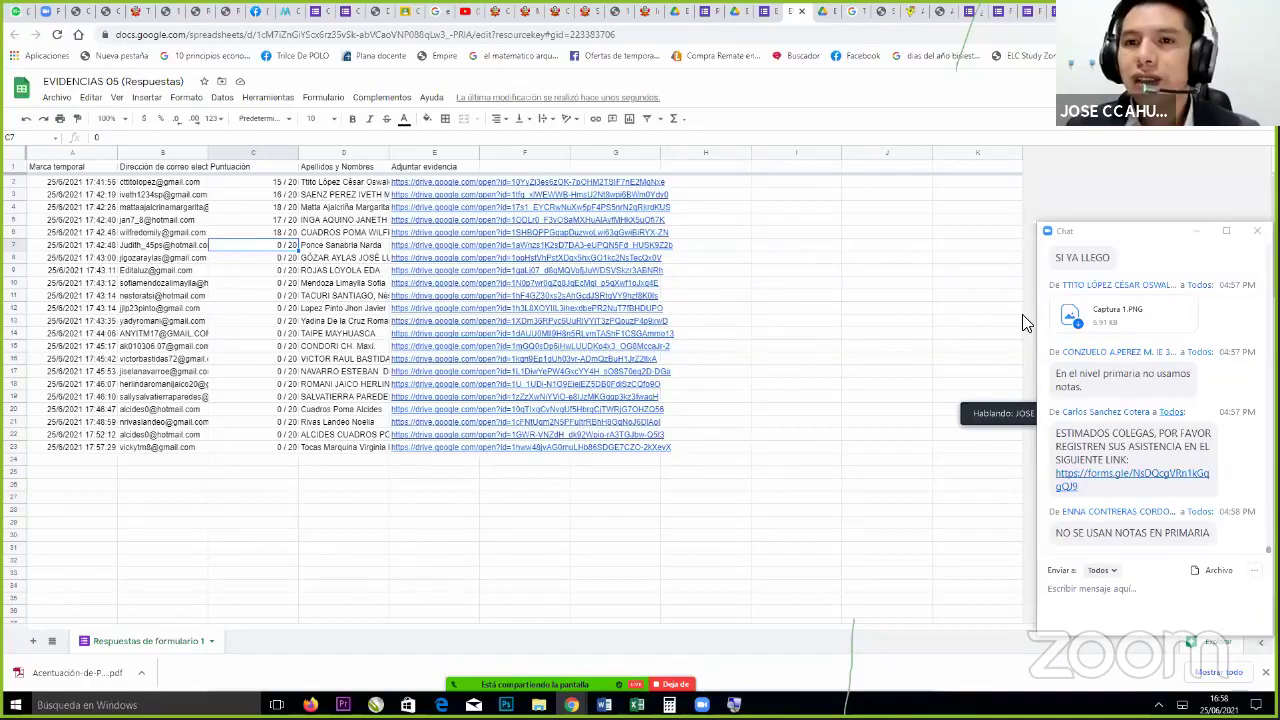
Review the Cuestionarios settings, toggle Convertir en cuestionario, and cancel without saving.
{"action": "left_click", "coordinate": [765, 12]}
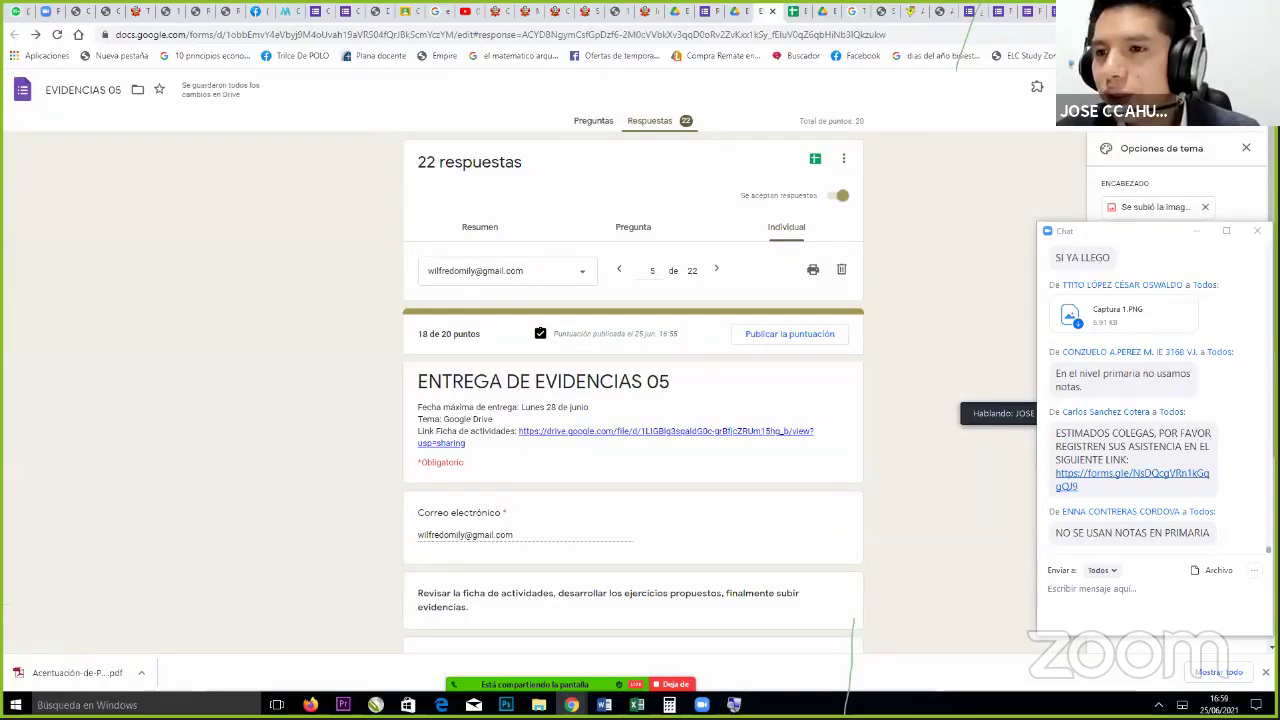
{"action": "left_click", "coordinate": [1145, 87]}
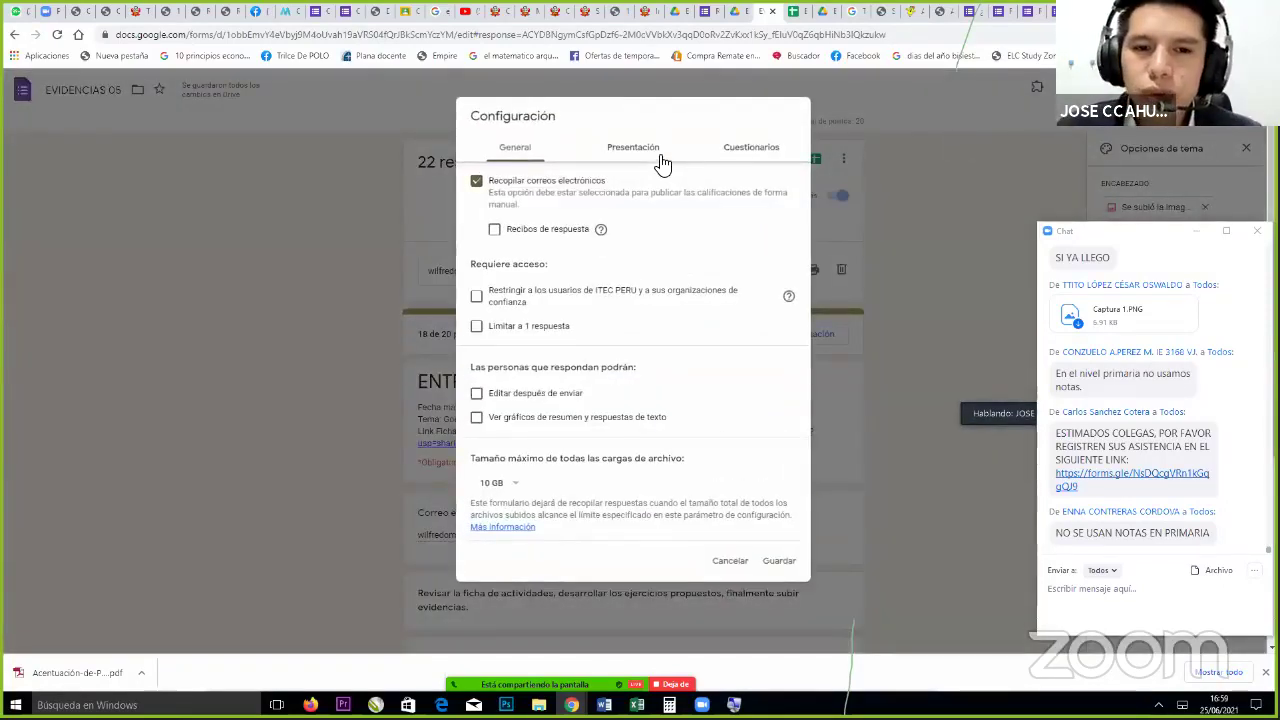
{"action": "left_click", "coordinate": [763, 152]}
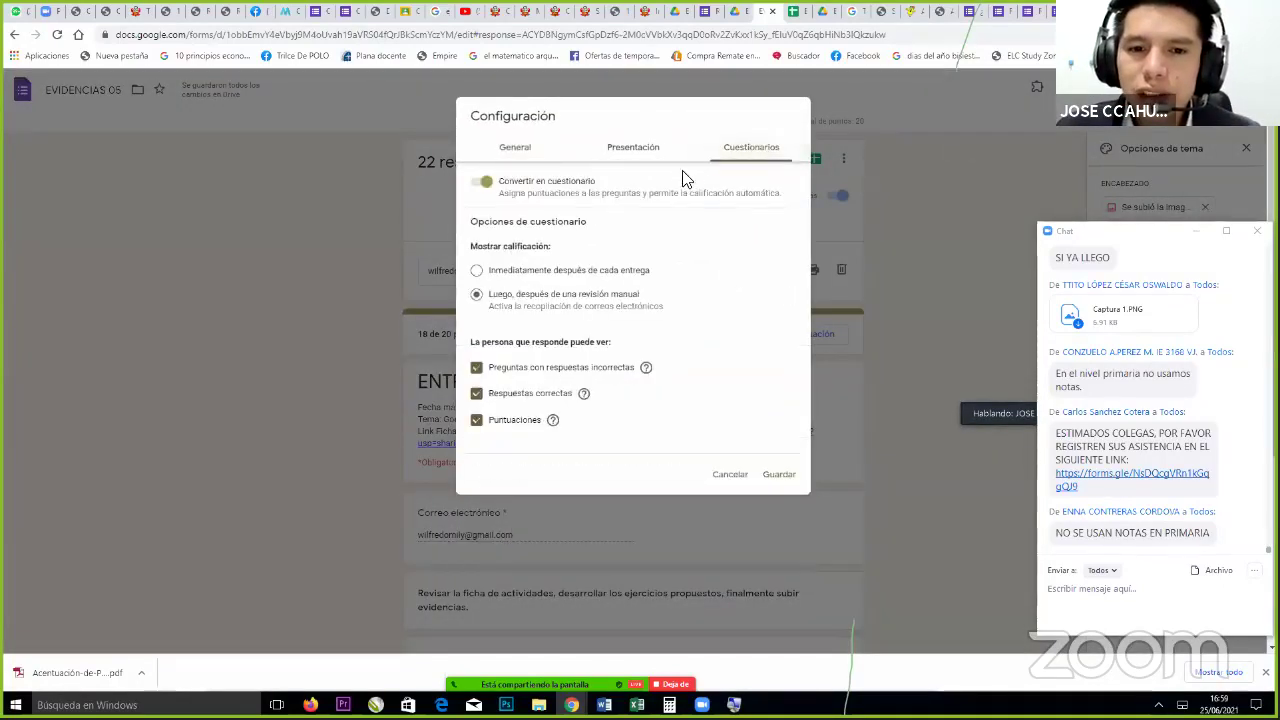
{"action": "left_click", "coordinate": [483, 184]}
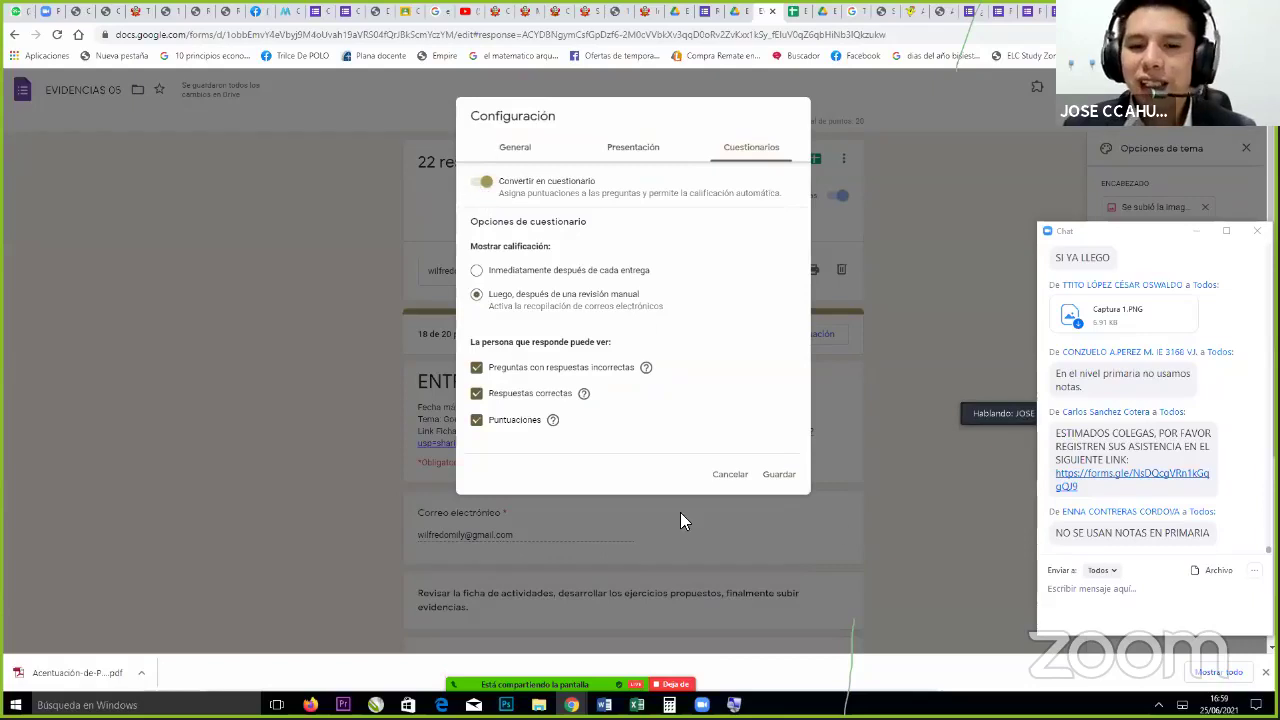
{"action": "left_click", "coordinate": [729, 478]}
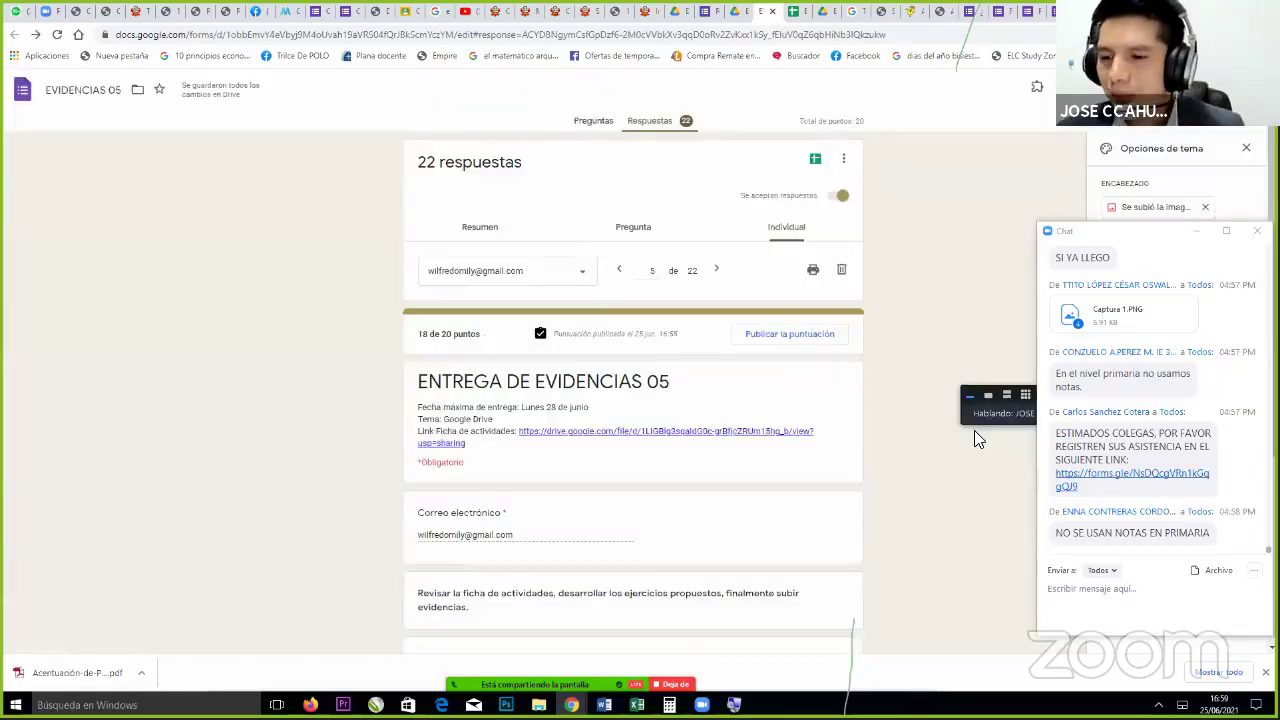